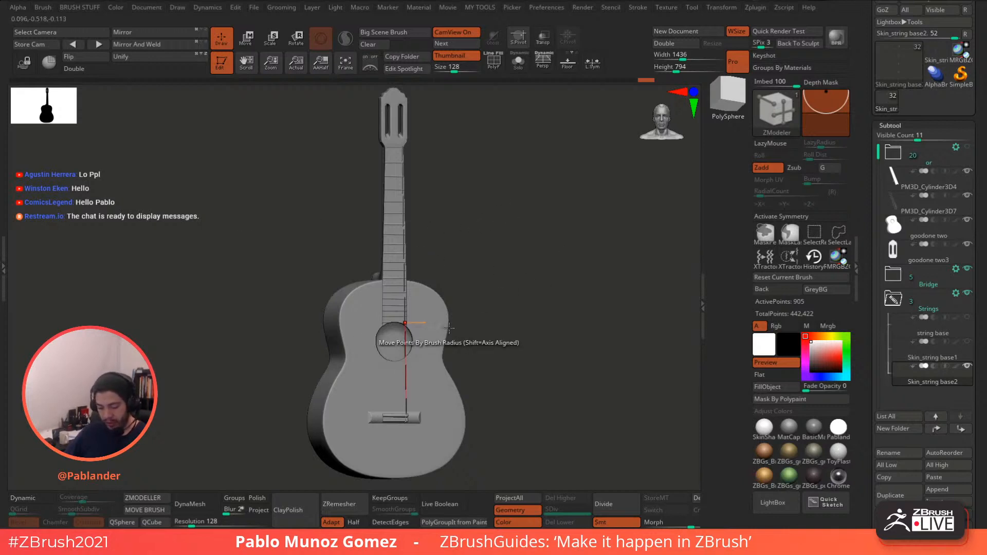
# - Orbit the guitar into a straight, slightly tilted front view
pyautogui.moveTo(441, 205); pyautogui.dragTo(515, 198)
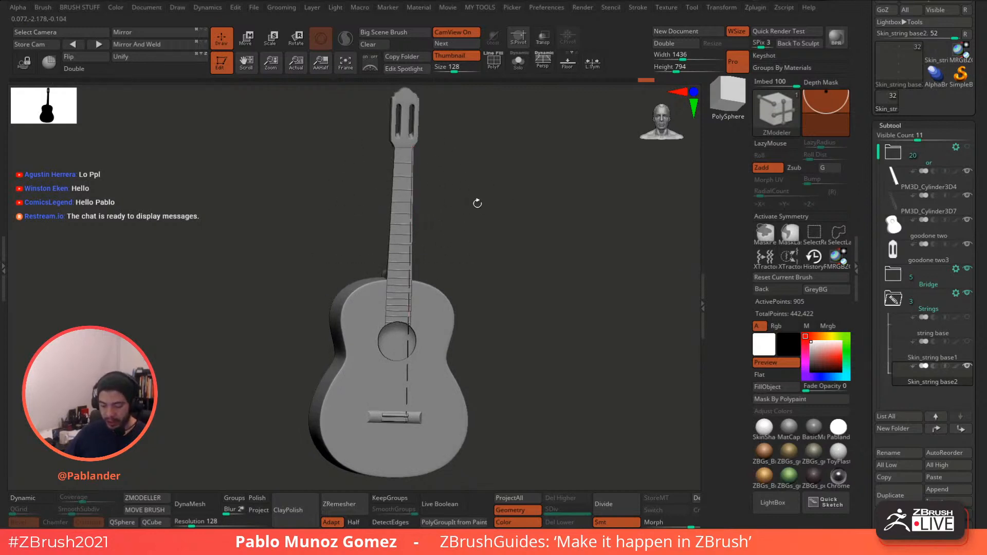
pyautogui.keyDown('alt'); pyautogui.moveTo(471, 175); pyautogui.dragTo(478, 204); pyautogui.keyUp('alt')
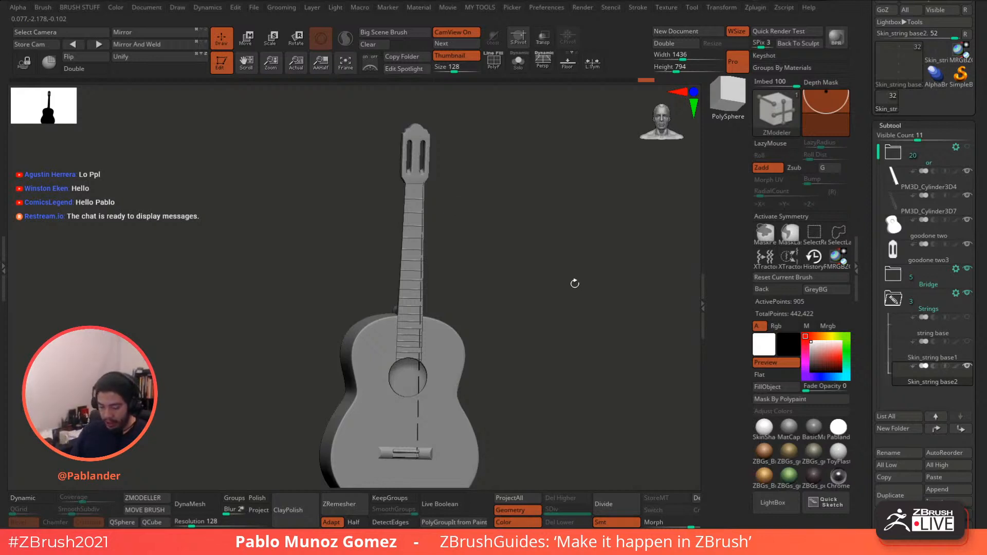
pyautogui.keyDown('shift'); pyautogui.moveTo(573, 283); pyautogui.dragTo(550, 306); pyautogui.keyUp('shift')
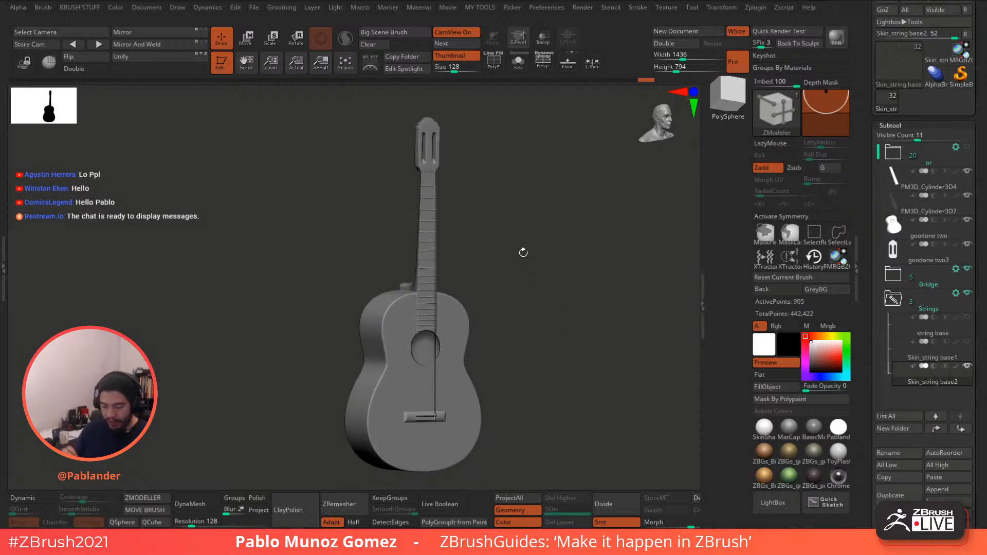
pyautogui.moveTo(535, 269); pyautogui.dragTo(519, 283)
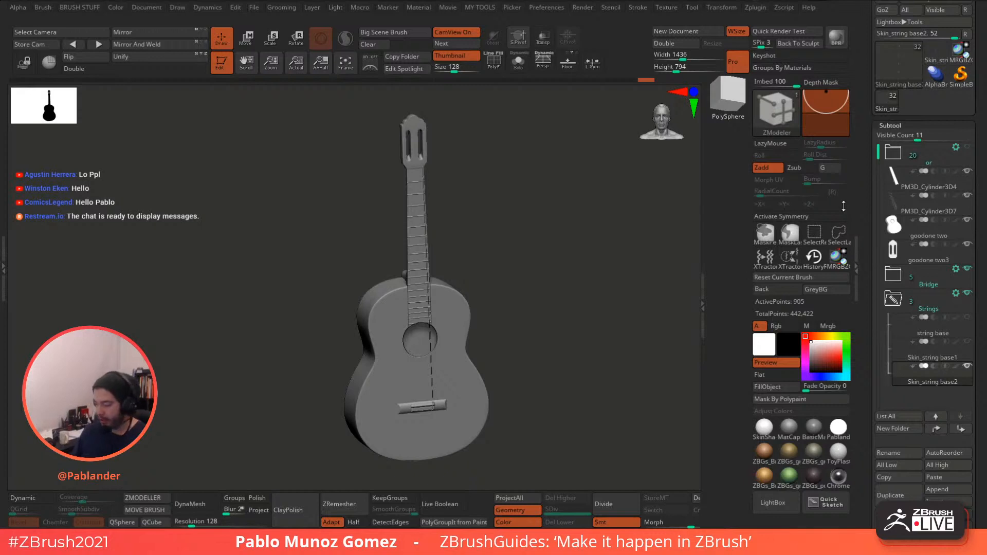
pyautogui.scroll(-2, 966, 200)
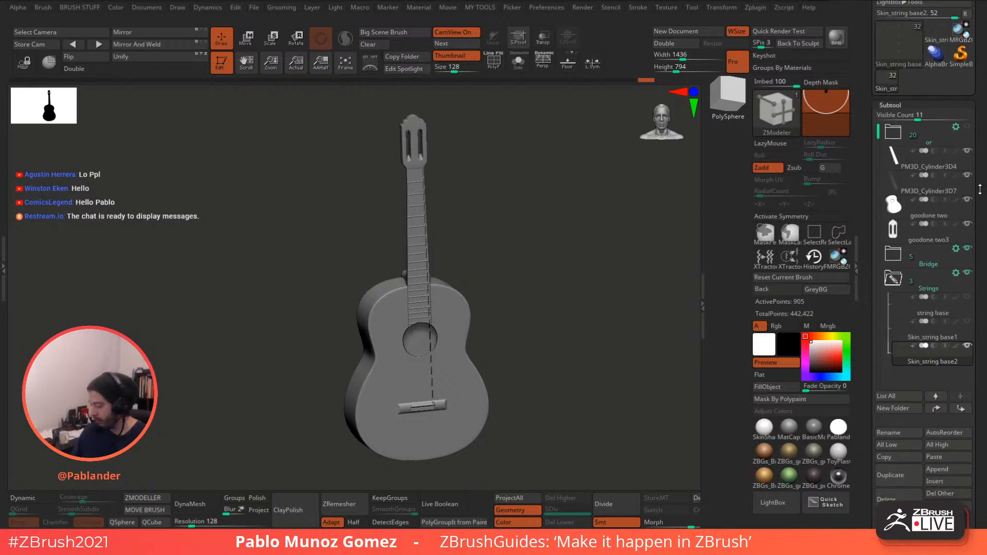
pyautogui.scroll(-4, 979, 189)
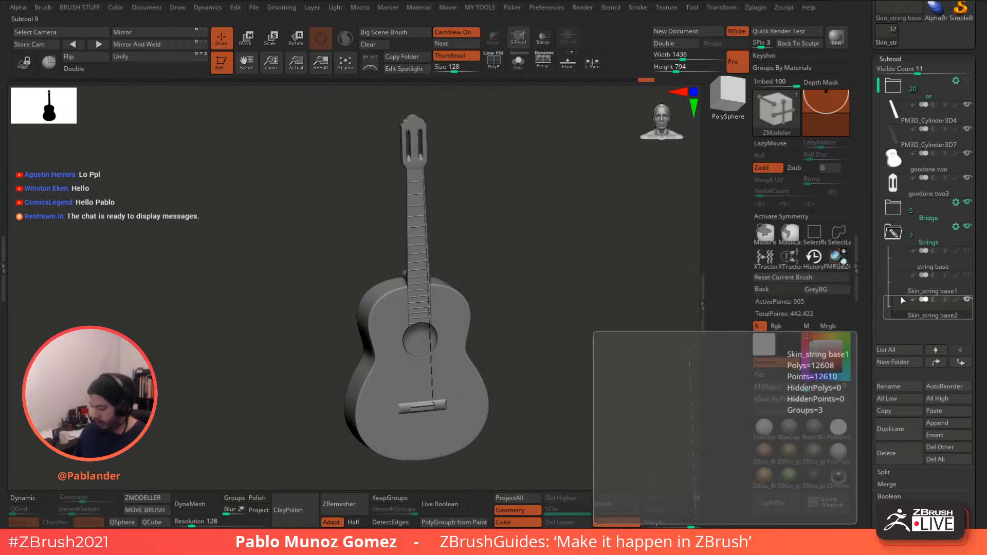
# - Switch to the Move brush and zoom in on the string's knot at the bridge
pyautogui.keyDown('ctrl'); pyautogui.moveTo(434, 242); pyautogui.dragTo(458, 337, button='right'); pyautogui.keyUp('ctrl')
pyautogui.press('b')
pyautogui.click(589, 287)
pyautogui.keyDown('ctrl'); pyautogui.moveTo(551, 291); pyautogui.dragTo(531, 298, button='right'); pyautogui.keyUp('ctrl')
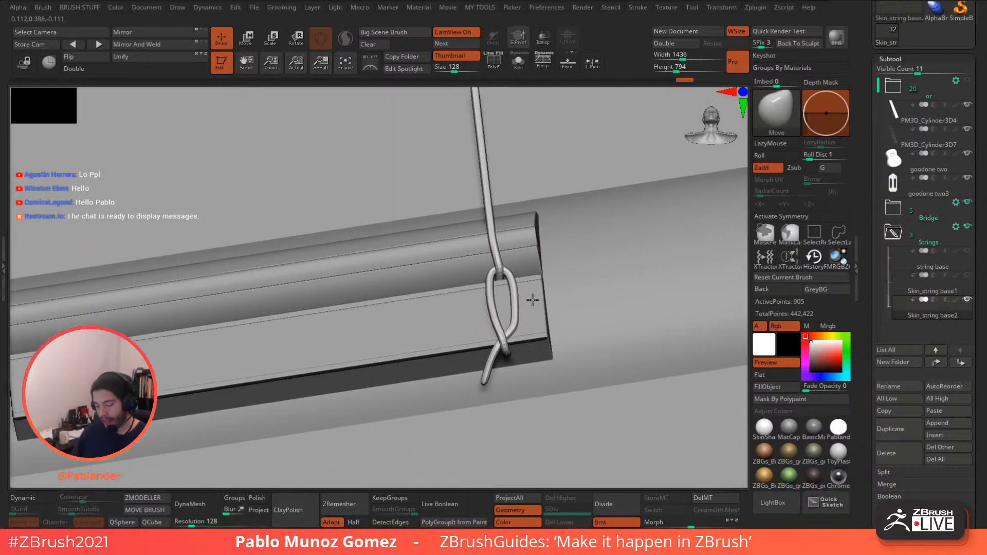
# - Make the string base ZSpheres the active subtool and hide Skin_string base1
pyautogui.click(952, 261)
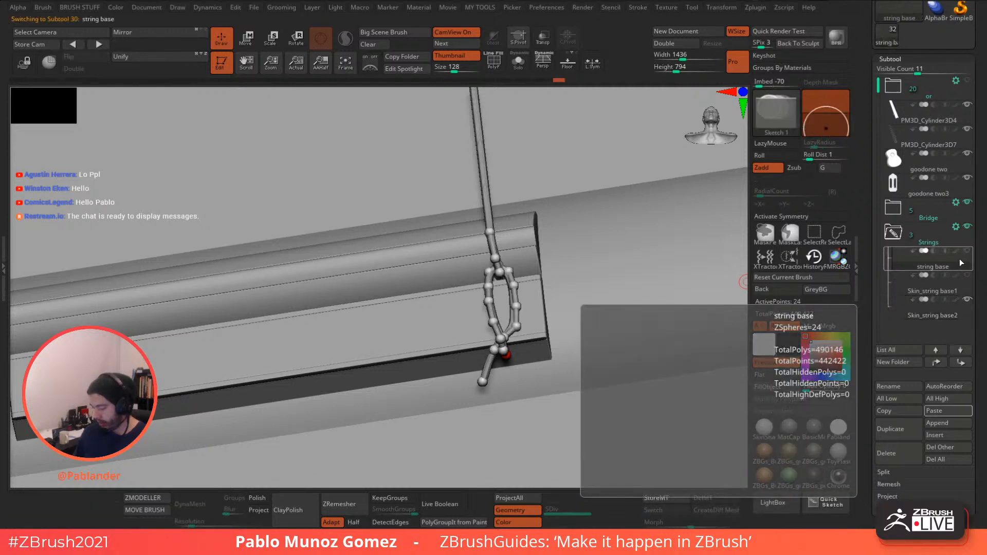
pyautogui.click(967, 299)
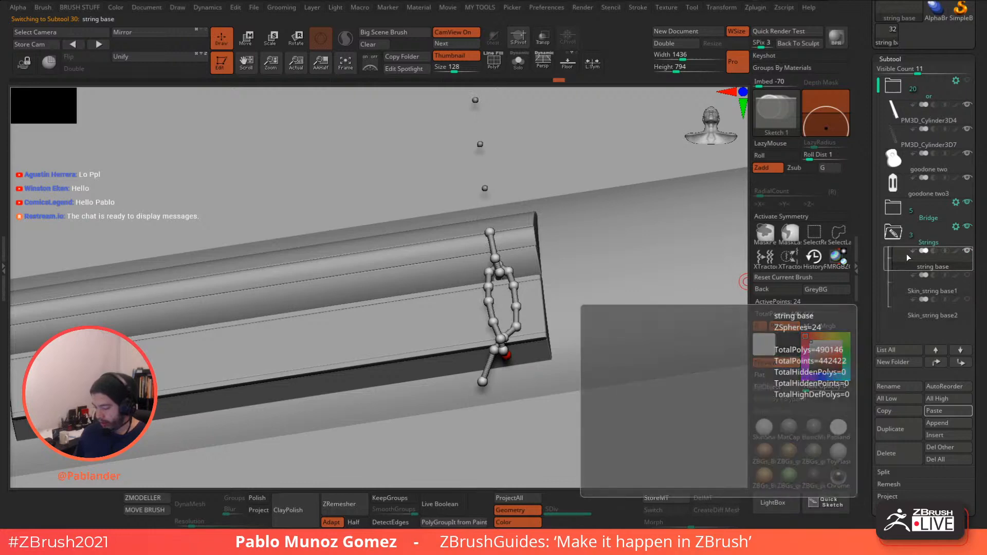
pyautogui.moveTo(560, 273); pyautogui.dragTo(562, 232)
pyautogui.moveTo(873, 331); pyautogui.dragTo(926, 198)
pyautogui.press('shift')
# - Preview the Adaptive Skin in Solo with PolyF, then inspect the 24-point ZSphere chain
pyautogui.click(905, 240)
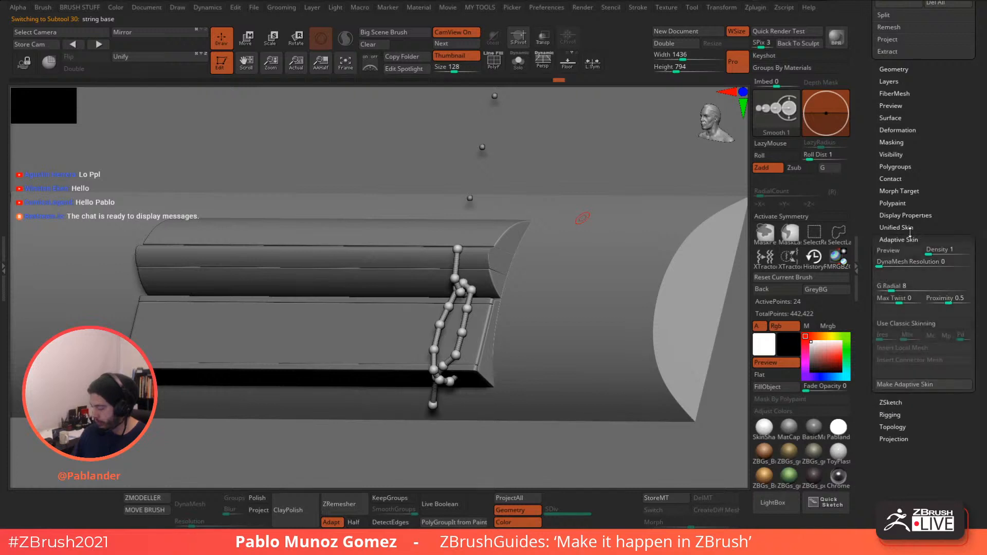
pyautogui.click(898, 251)
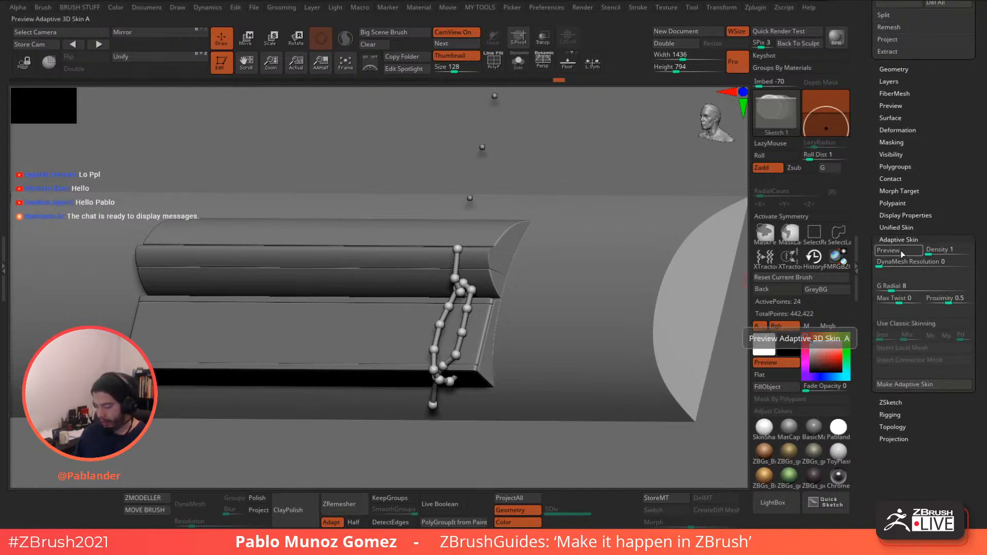
pyautogui.click(518, 61)
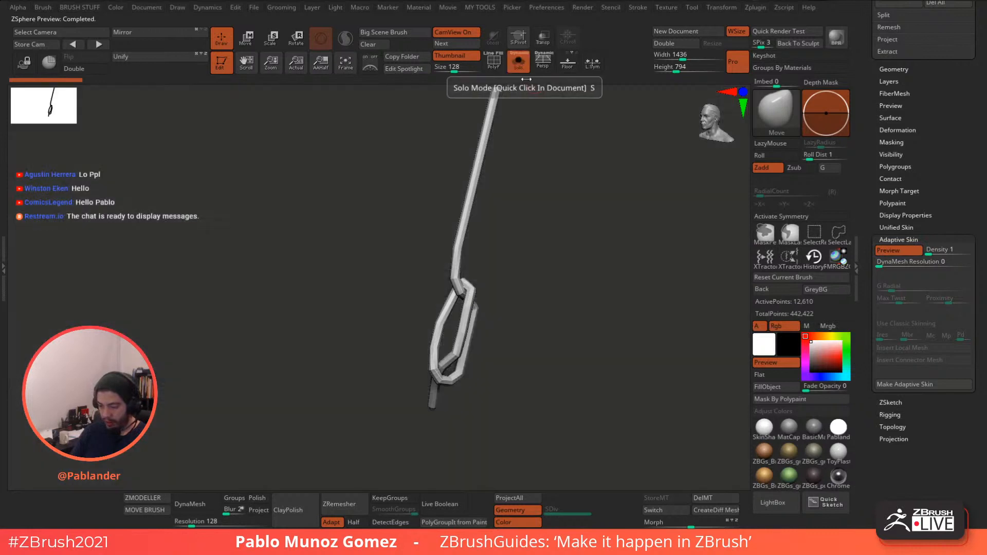
pyautogui.hotkey('shift', 'f')
pyautogui.moveTo(562, 194); pyautogui.dragTo(589, 259)
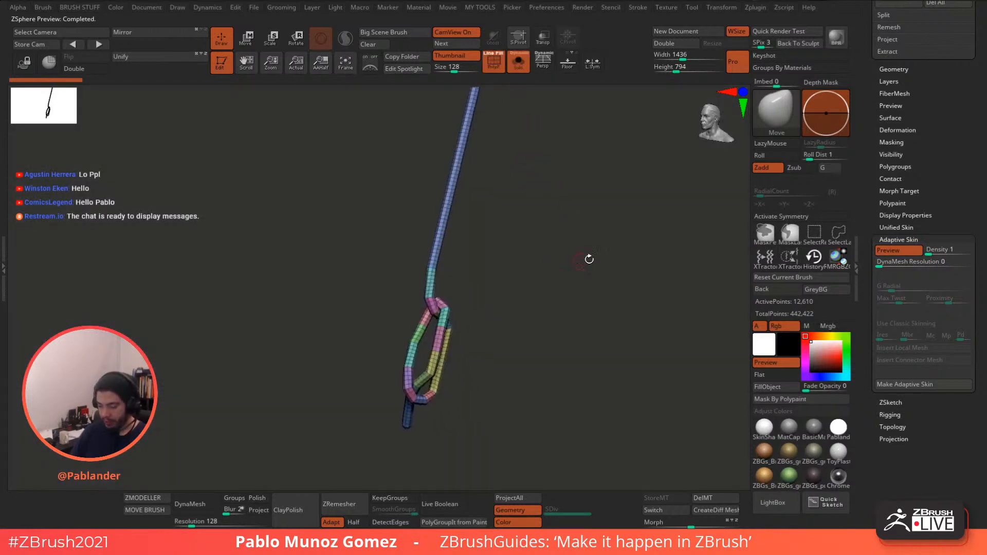
pyautogui.click(891, 250)
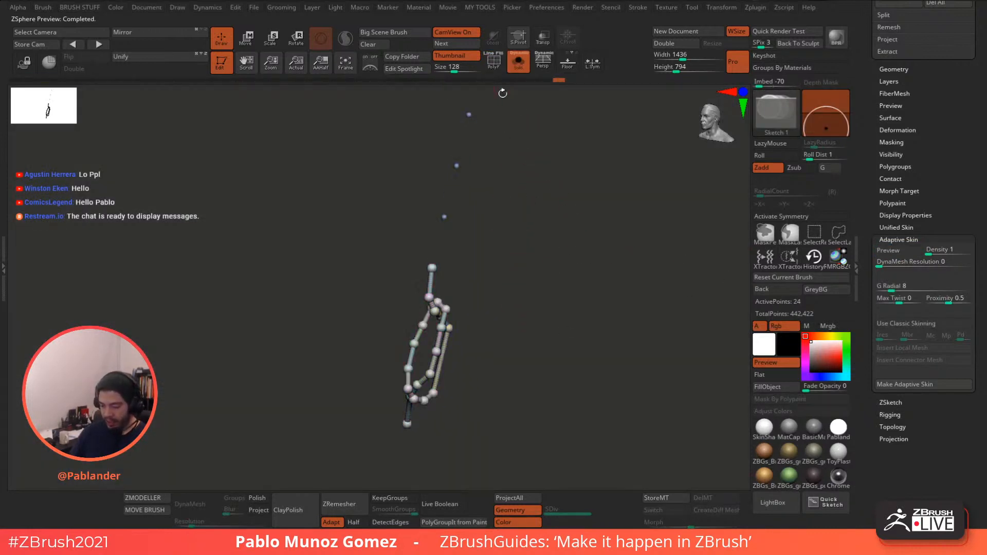
pyautogui.keyDown('alt'); pyautogui.moveTo(502, 293); pyautogui.dragTo(514, 241); pyautogui.keyUp('alt')
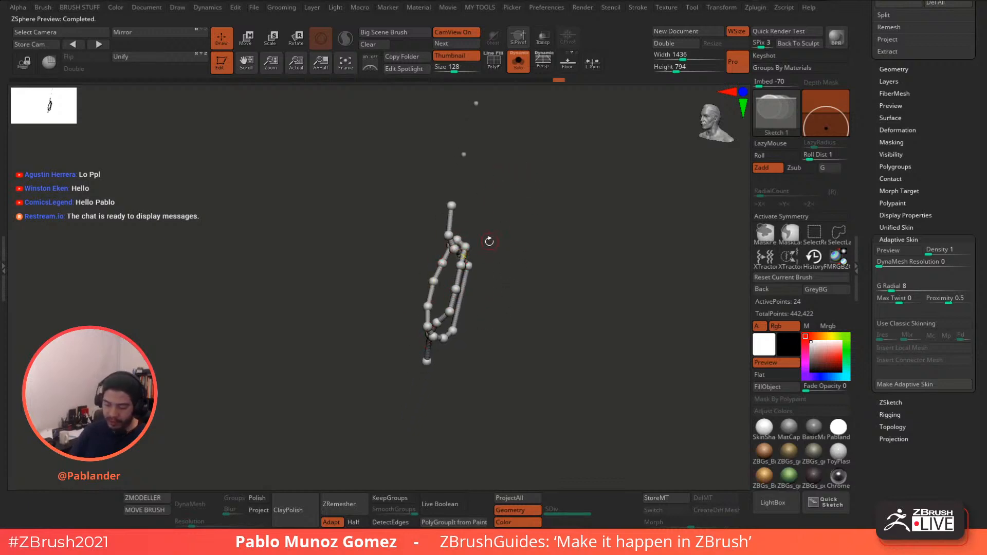
pyautogui.moveTo(489, 241); pyautogui.dragTo(453, 234)
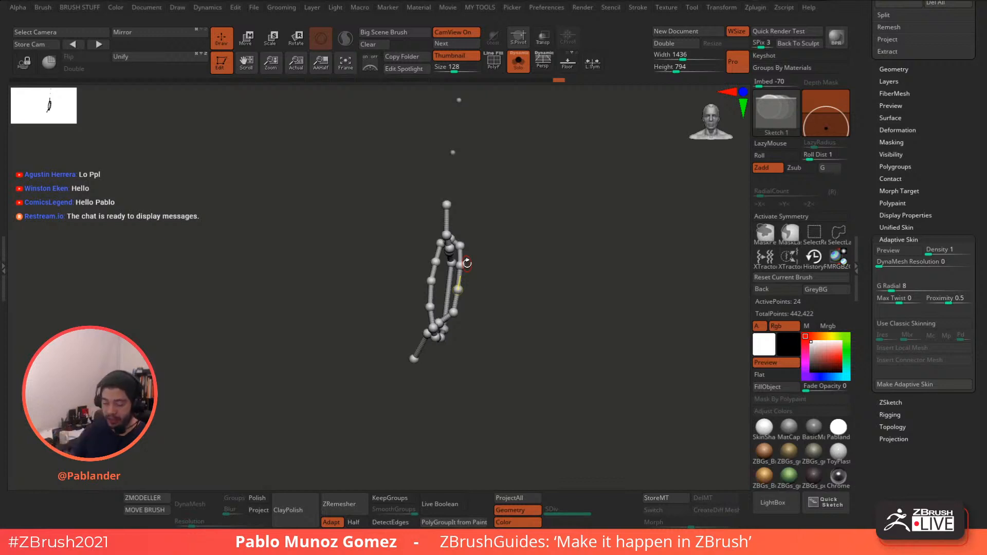
pyautogui.moveTo(488, 317)
pyautogui.mouseDown()
pyautogui.moveTo(540, 299)
pyautogui.moveTo(549, 284)
pyautogui.moveTo(514, 267)
pyautogui.mouseUp()
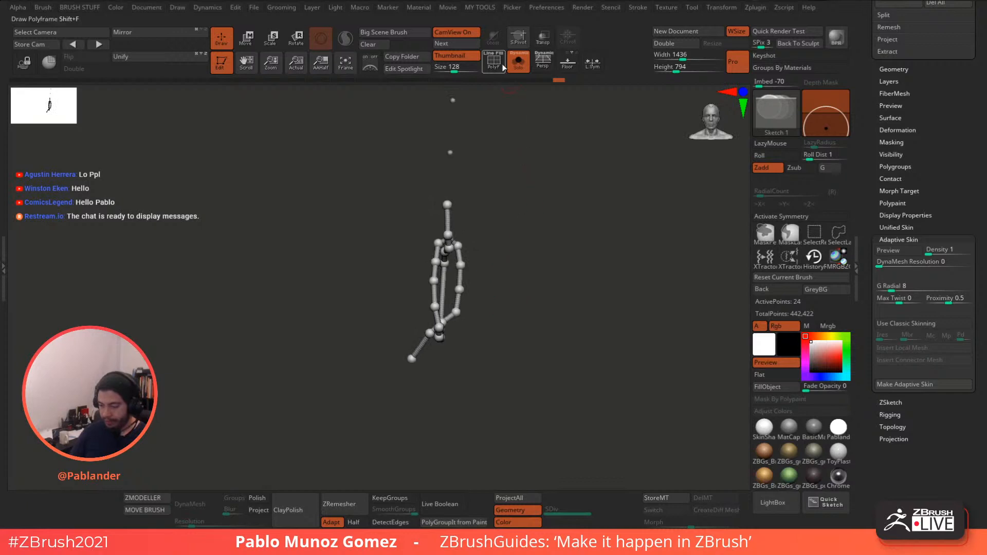
pyautogui.click(518, 63)
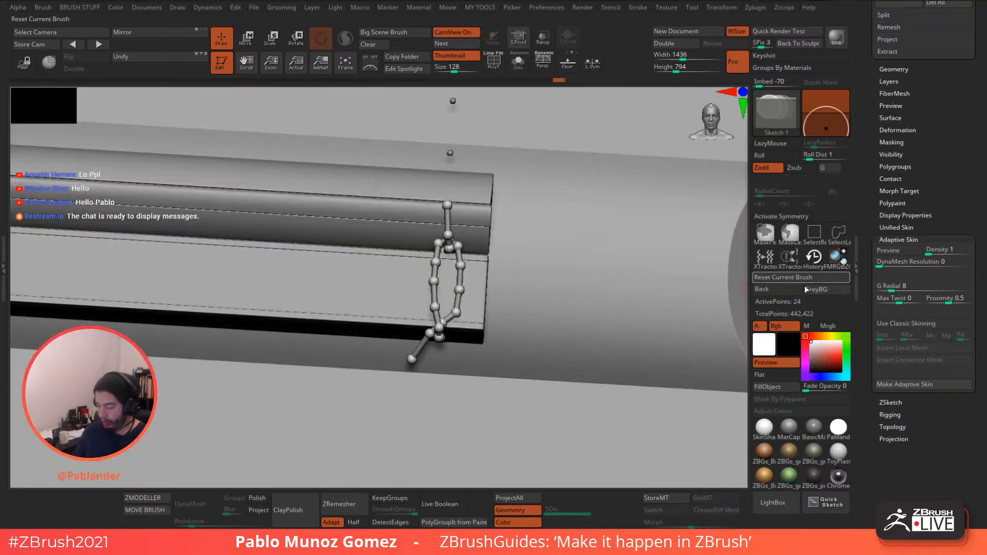
# - Preview the skinned string with polyframe against the bridge, then zoom out over the body
pyautogui.click(898, 251)
pyautogui.hotkey('shift', 'f')
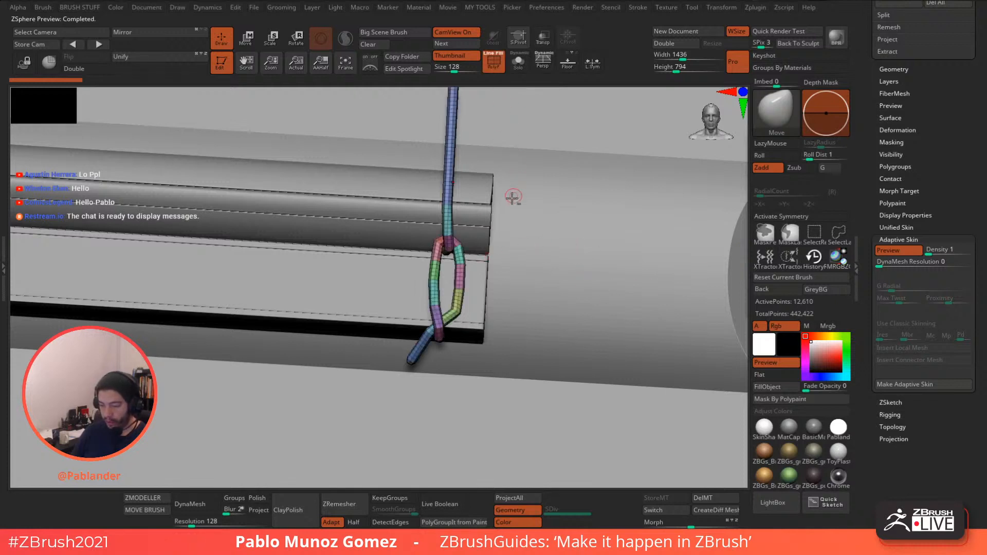
pyautogui.moveTo(513, 197); pyautogui.dragTo(487, 249)
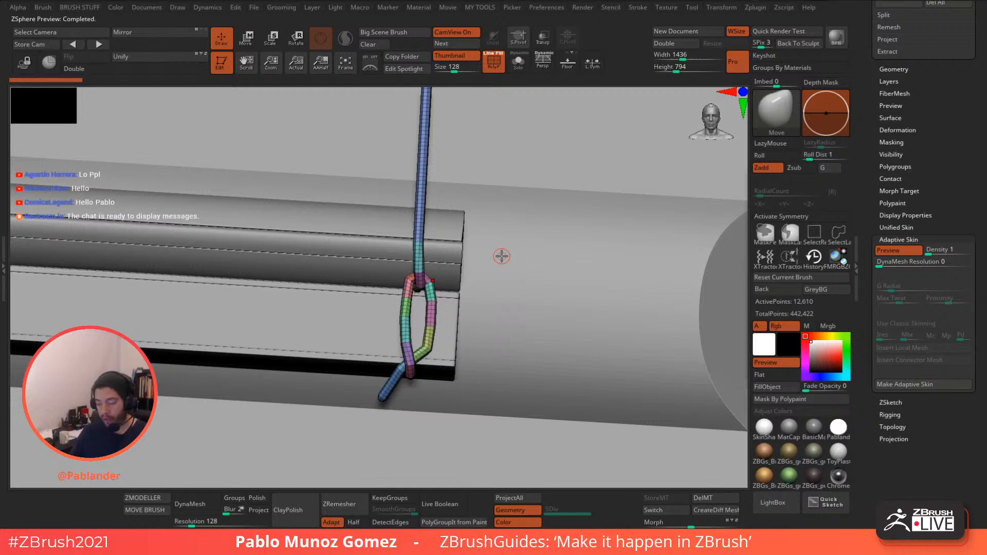
pyautogui.keyDown('ctrl'); pyautogui.moveTo(518, 294); pyautogui.dragTo(479, 213, button='right'); pyautogui.keyUp('ctrl')
pyautogui.keyDown('ctrl'); pyautogui.moveTo(500, 271); pyautogui.dragTo(488, 232, button='right'); pyautogui.keyUp('ctrl')
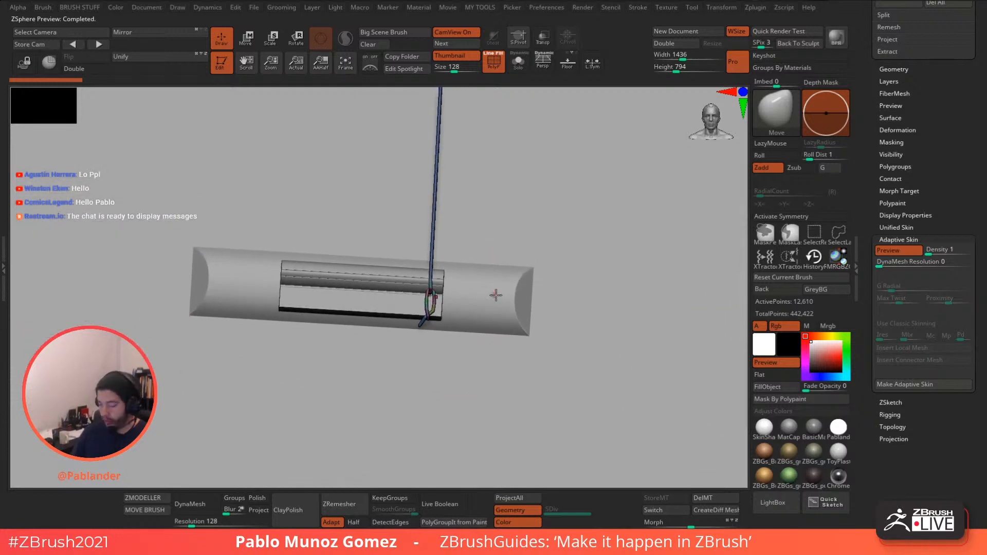
pyautogui.keyDown('alt'); pyautogui.moveTo(535, 262); pyautogui.dragTo(485, 247, button='right'); pyautogui.keyUp('alt')
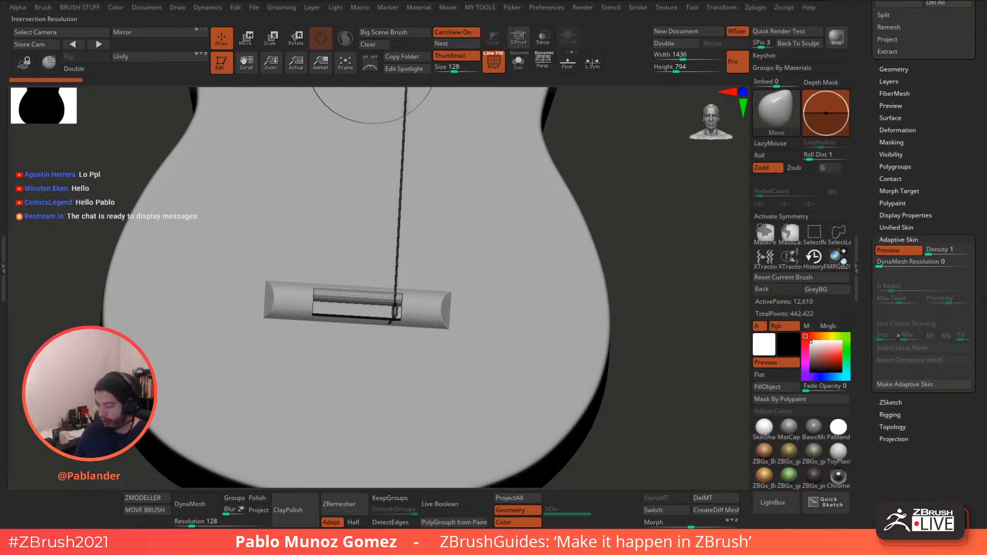
# - Turn off the skin preview, collapse Adaptive Skin, and return to a front view
pyautogui.click(901, 251)
pyautogui.click(901, 240)
pyautogui.moveTo(901, 161)
pyautogui.mouseDown()
pyautogui.moveTo(867, 278)
pyautogui.moveTo(867, 378)
pyautogui.mouseUp()
pyautogui.keyDown('shift'); pyautogui.moveTo(652, 299); pyautogui.dragTo(604, 305); pyautogui.keyUp('shift')
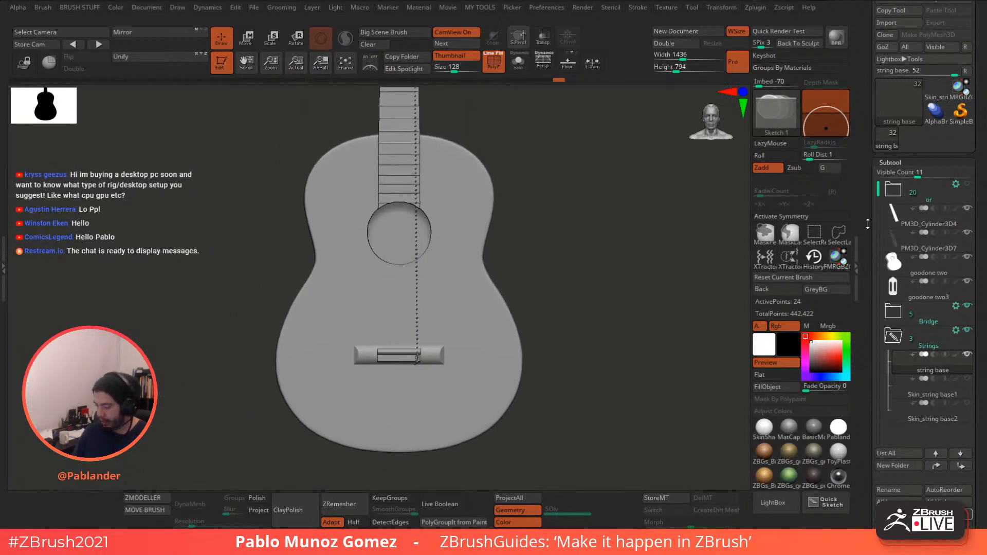
# - Show Skin_string base2, select Skin_string base1, and follow it down to the bridge loop
pyautogui.moveTo(867, 224); pyautogui.dragTo(870, 191)
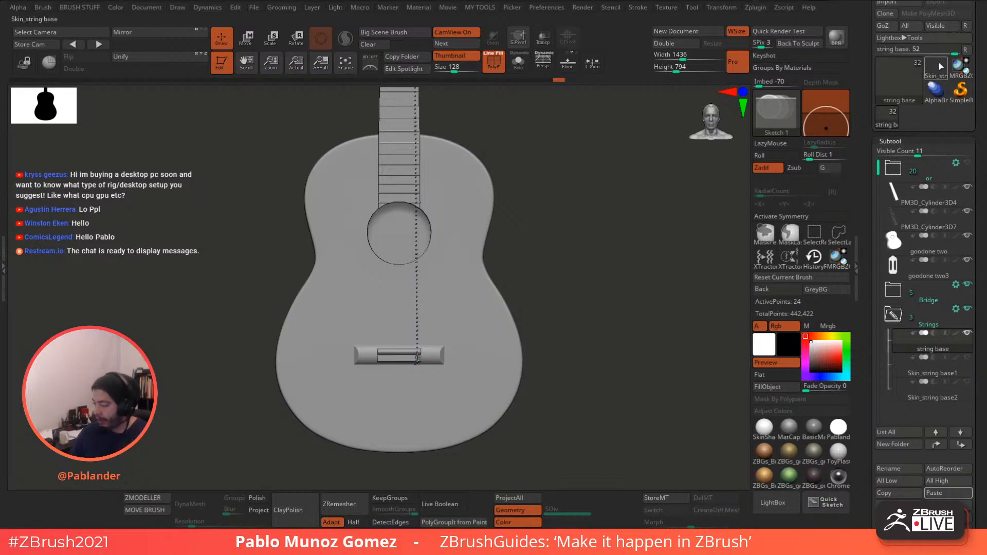
pyautogui.moveTo(976, 320); pyautogui.dragTo(973, 239)
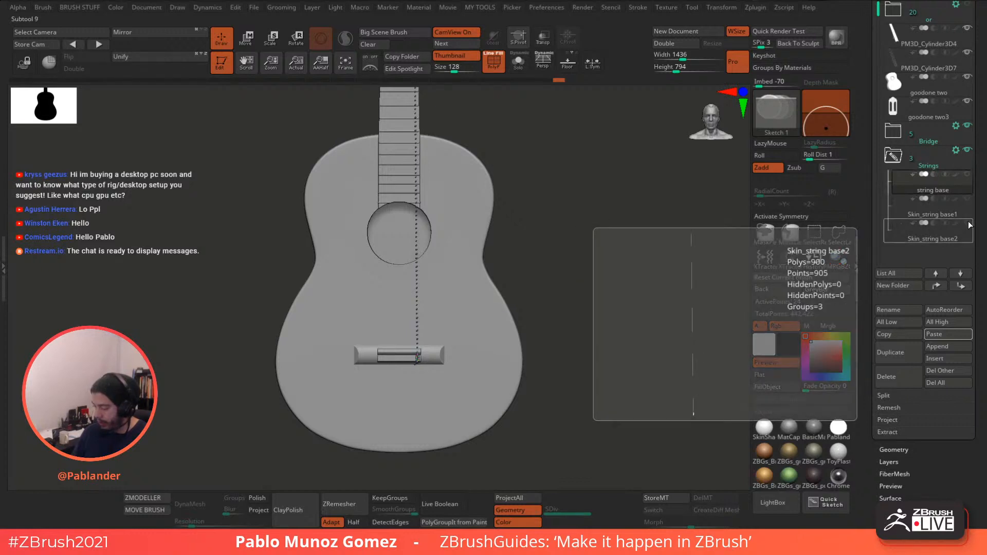
pyautogui.click(969, 225)
pyautogui.click(932, 215)
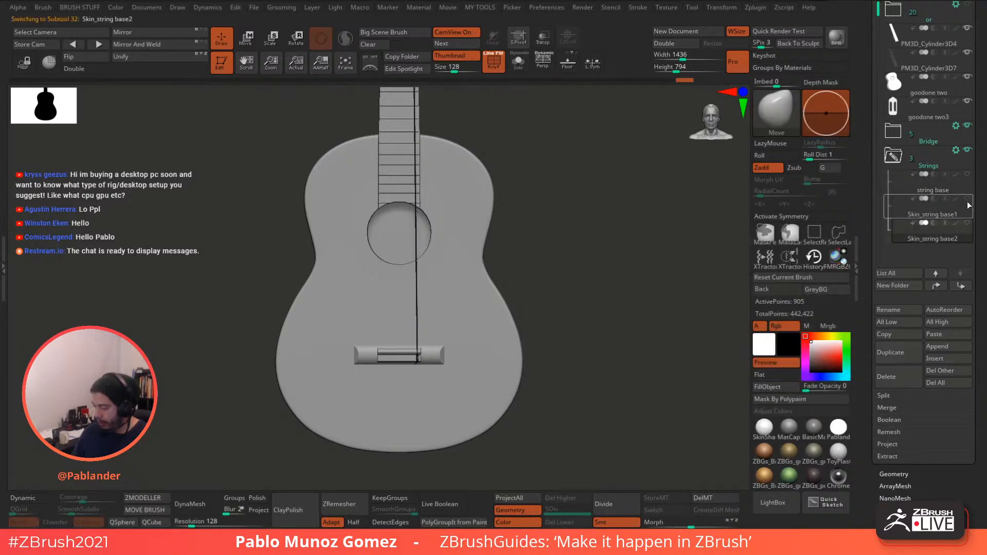
pyautogui.keyDown('ctrl'); pyautogui.moveTo(480, 248); pyautogui.dragTo(501, 386, button='right'); pyautogui.keyUp('ctrl')
pyautogui.moveTo(502, 317)
pyautogui.keyDown('alt'); pyautogui.mouseDown(button='right')
pyautogui.moveTo(487, 220)
pyautogui.moveTo(513, 211)
pyautogui.moveTo(533, 388)
pyautogui.moveTo(513, 240)
pyautogui.moveTo(495, 232)
pyautogui.mouseUp(button='right'); pyautogui.keyUp('alt')
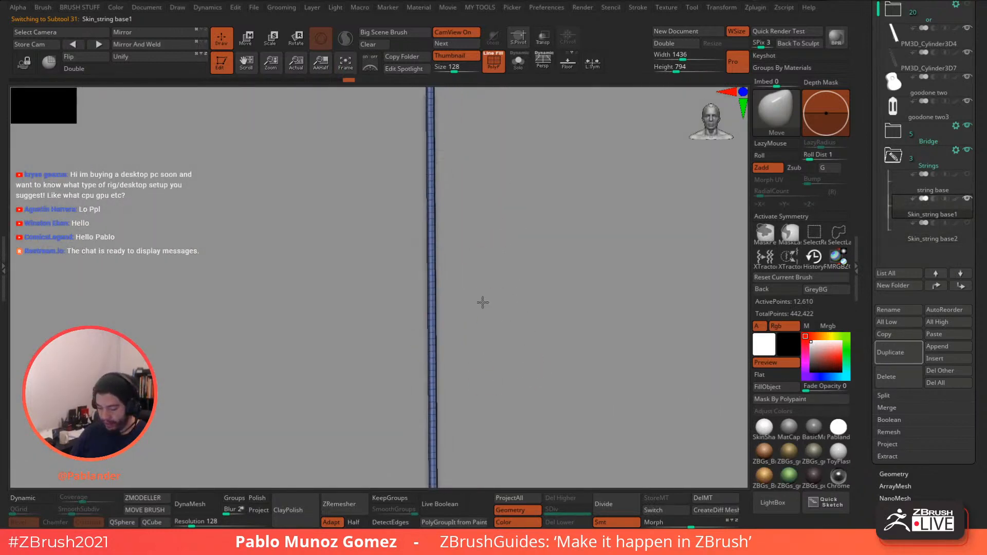
pyautogui.keyDown('alt'); pyautogui.moveTo(482, 302); pyautogui.dragTo(505, 234, button='right'); pyautogui.keyUp('alt')
pyautogui.keyDown('alt'); pyautogui.moveTo(487, 341); pyautogui.dragTo(501, 257, button='right'); pyautogui.keyUp('alt')
pyautogui.keyDown('alt'); pyautogui.moveTo(492, 400); pyautogui.dragTo(476, 251, button='right'); pyautogui.keyUp('alt')
pyautogui.keyDown('alt'); pyautogui.moveTo(462, 377); pyautogui.dragTo(511, 264, button='right'); pyautogui.keyUp('alt')
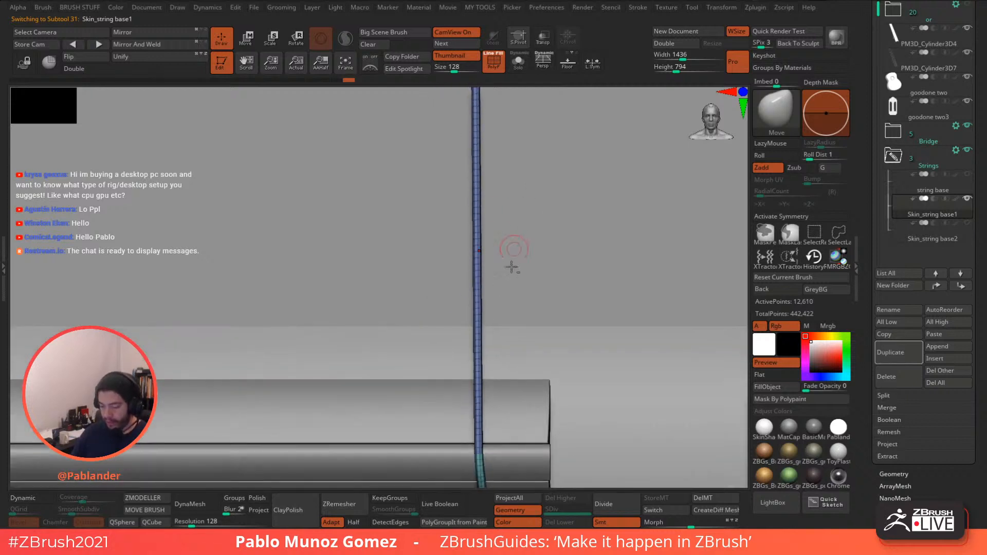
pyautogui.moveTo(516, 357)
pyautogui.keyDown('alt'); pyautogui.mouseDown(button='right')
pyautogui.moveTo(500, 221)
pyautogui.moveTo(524, 375)
pyautogui.mouseUp(button='right'); pyautogui.keyUp('alt')
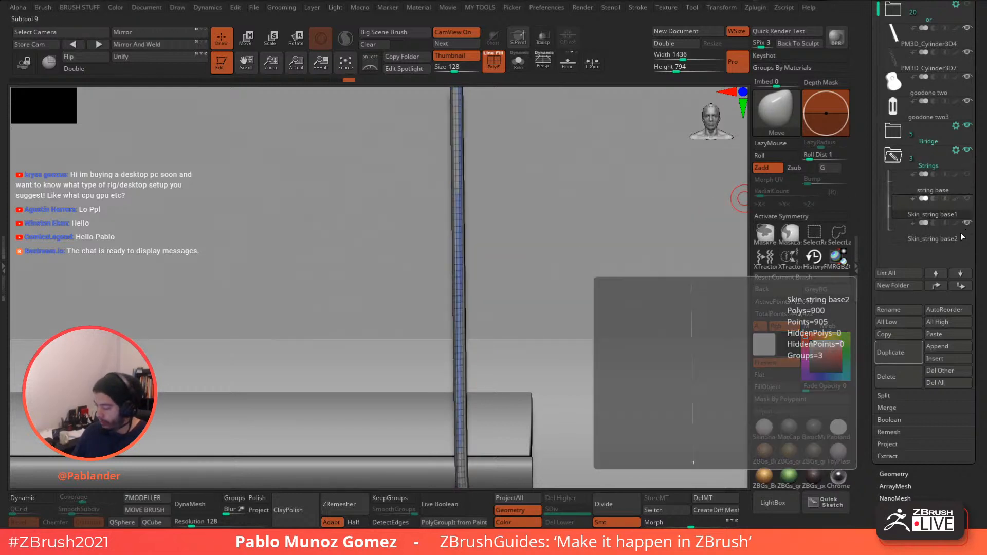
# - Make Skin_string base2 active and inspect its loop around the tie block
pyautogui.click(960, 233)
pyautogui.moveTo(568, 336); pyautogui.dragTo(478, 249)
pyautogui.moveTo(456, 282); pyautogui.dragTo(480, 288, button='right')
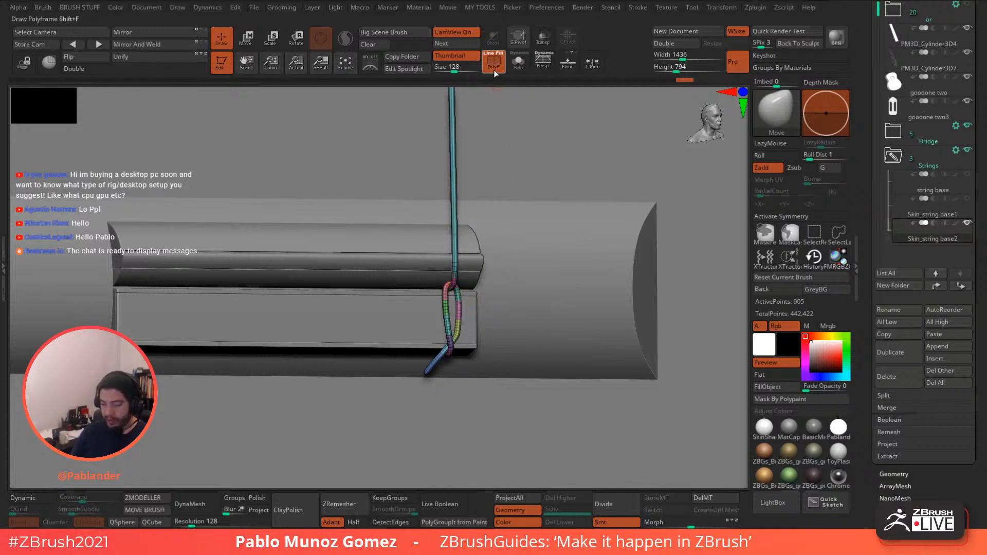
# - Turn off PolyF and make Skin_string base2 the visible, active subtool
pyautogui.hotkey('shift', 'f')
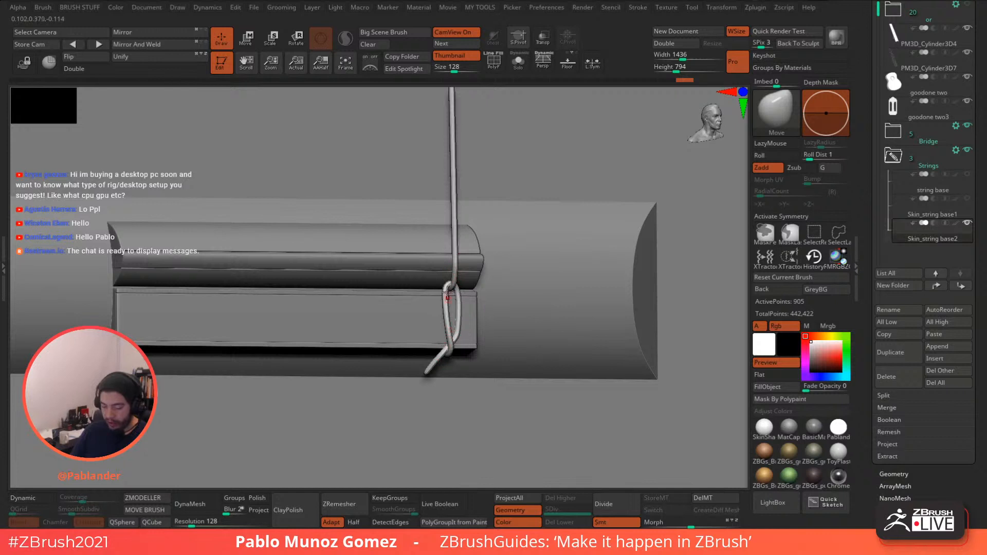
pyautogui.click(967, 208)
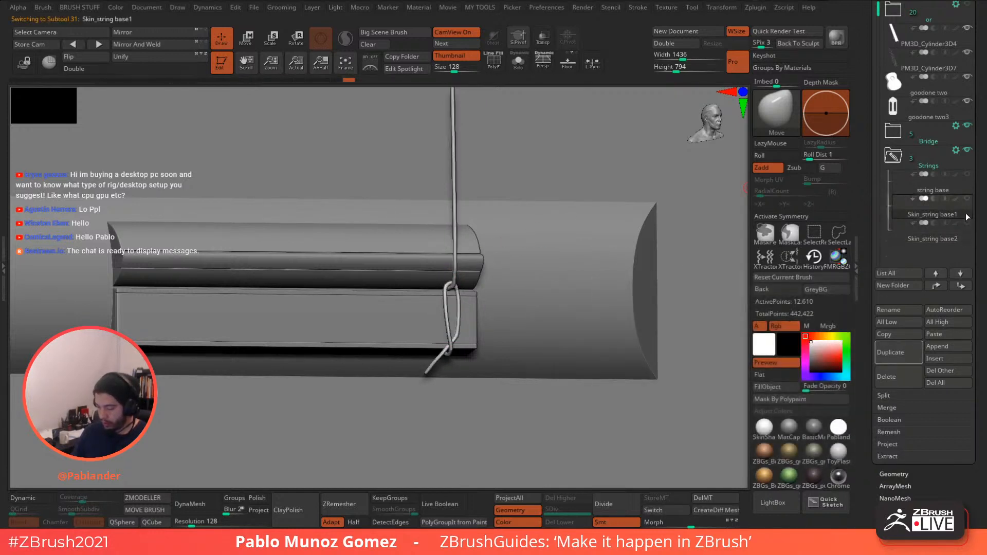
pyautogui.click(967, 175)
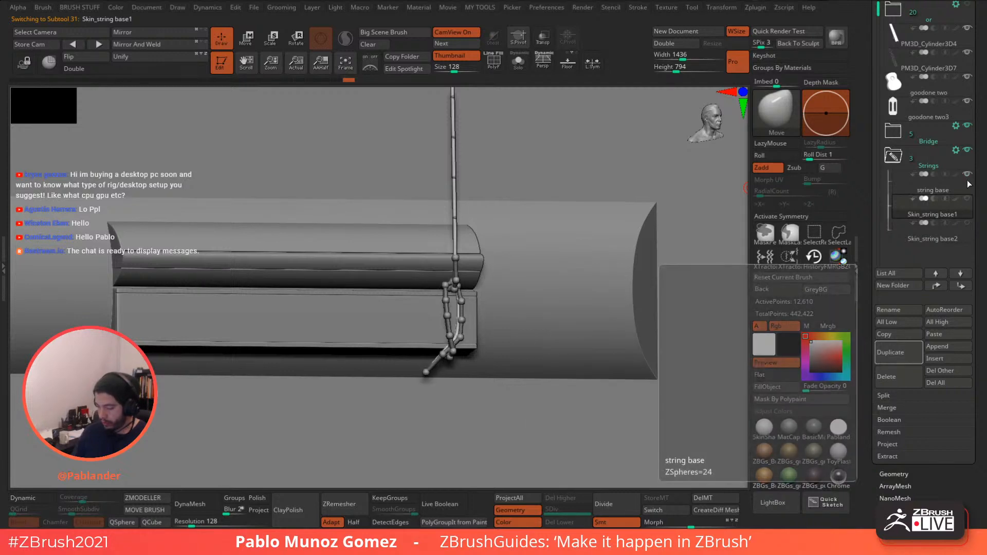
pyautogui.click(967, 178)
pyautogui.click(967, 205)
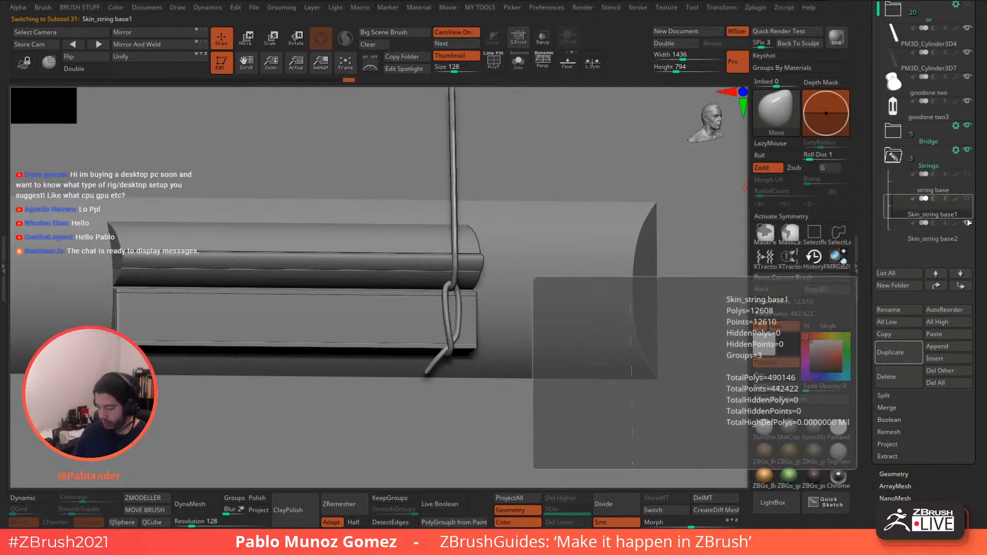
pyautogui.click(964, 226)
pyautogui.moveTo(975, 182); pyautogui.dragTo(975, 317)
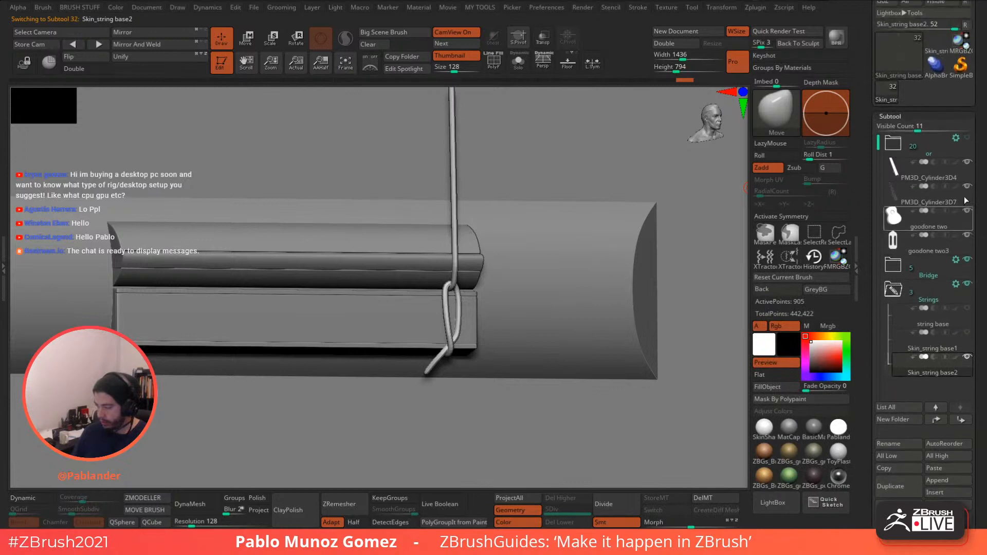
# - Load the standalone Skin_string base tool with PolyF on and orbit its knot loop
pyautogui.click(932, 41)
pyautogui.hotkey('shift', 'f')
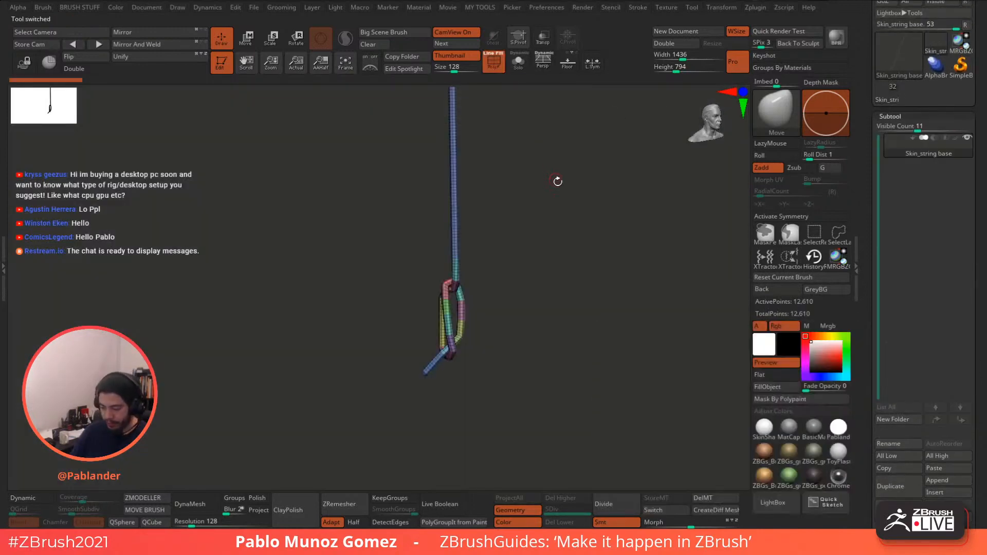
pyautogui.moveTo(555, 183); pyautogui.dragTo(502, 268)
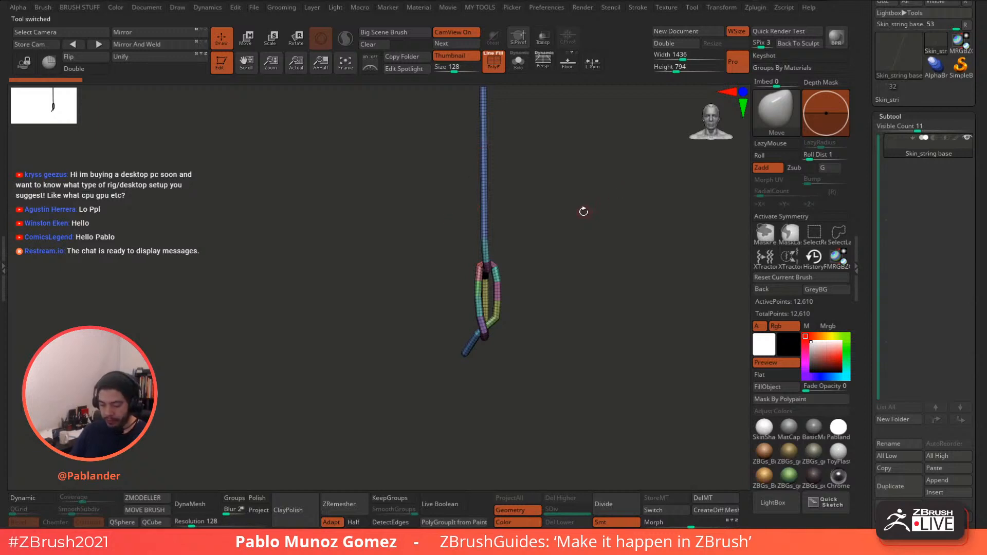
pyautogui.moveTo(538, 238); pyautogui.dragTo(515, 240)
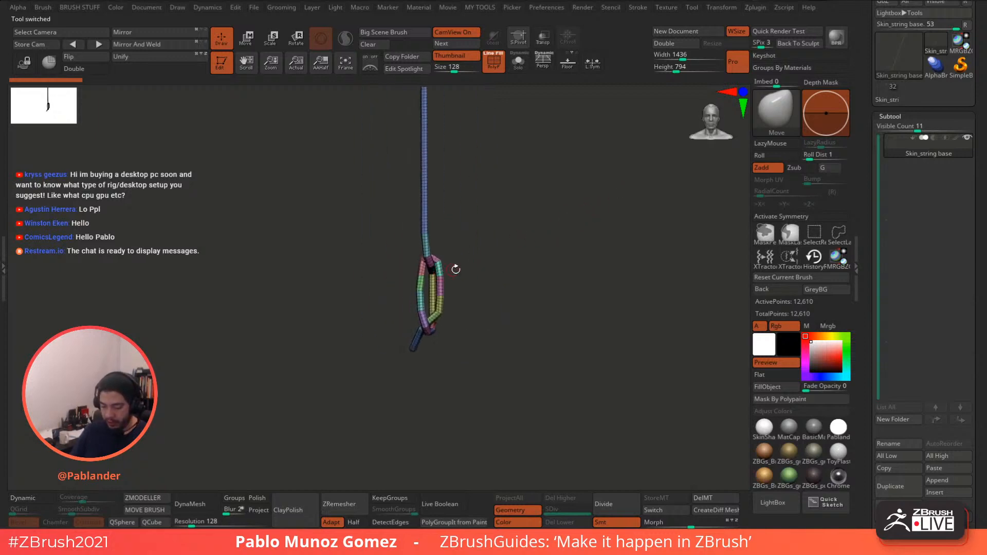
pyautogui.moveTo(455, 269)
pyautogui.mouseDown()
pyautogui.moveTo(445, 273)
pyautogui.moveTo(452, 240)
pyautogui.moveTo(459, 263)
pyautogui.moveTo(431, 261)
pyautogui.moveTo(511, 250)
pyautogui.mouseUp()
pyautogui.press('space')
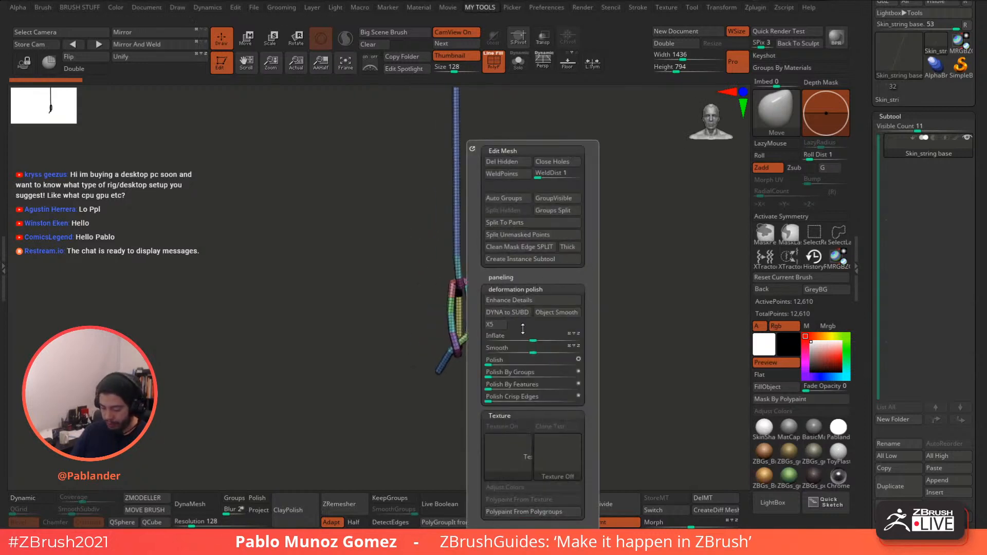
# - Set Polish to 3 and smooth the string's loop
pyautogui.moveTo(486, 363); pyautogui.dragTo(491, 364)
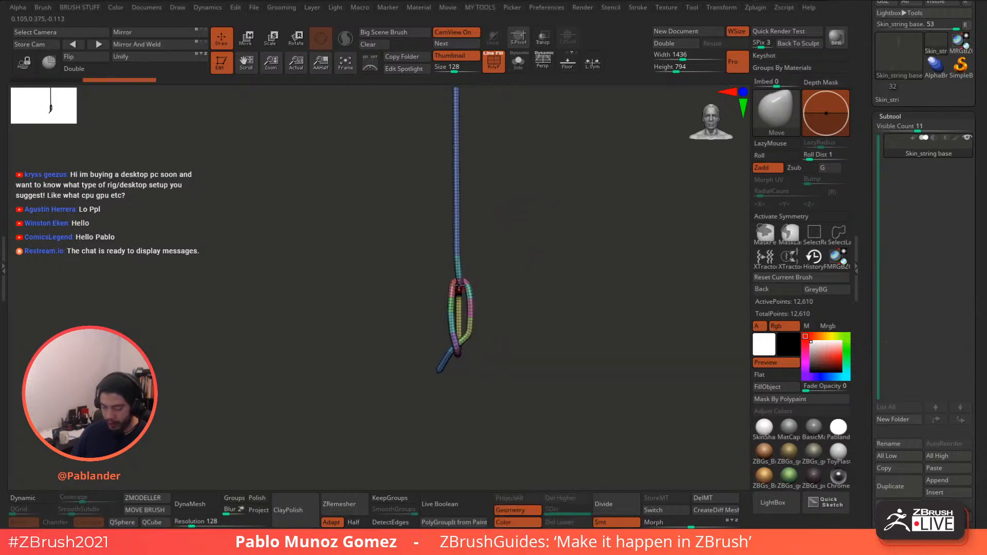
pyautogui.hotkey('shift', 'f')
pyautogui.keyDown('alt'); pyautogui.moveTo(498, 231); pyautogui.dragTo(518, 273); pyautogui.keyUp('alt')
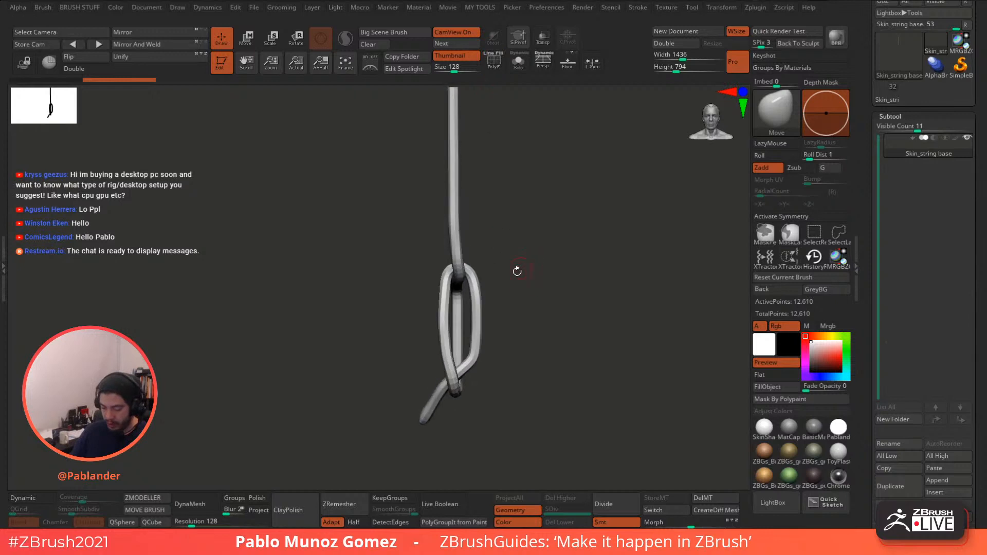
pyautogui.press('space')
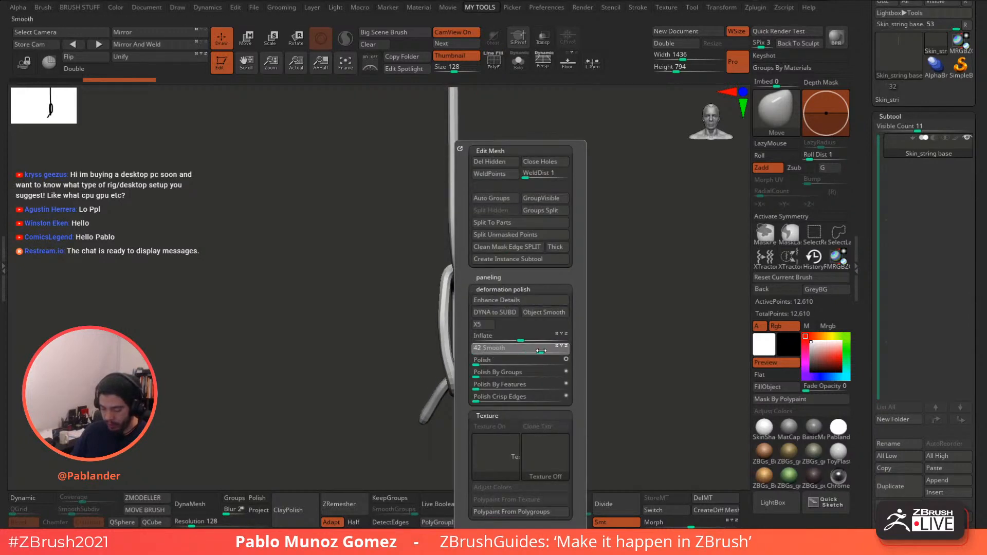
pyautogui.moveTo(562, 348); pyautogui.dragTo(566, 348)
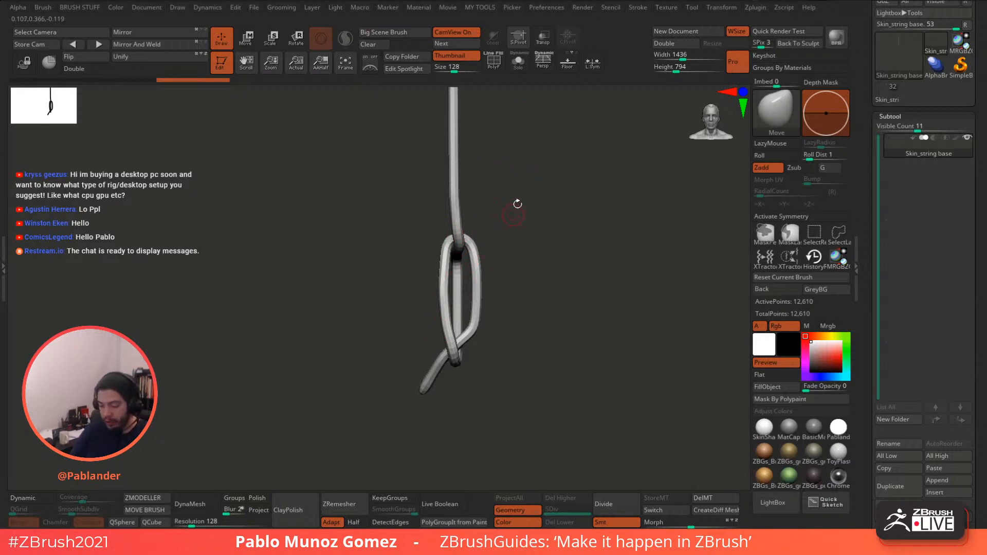
# - Deflate the string slightly with Inflate -1 in Tool > Deformation
pyautogui.press('2')
pyautogui.press('2')
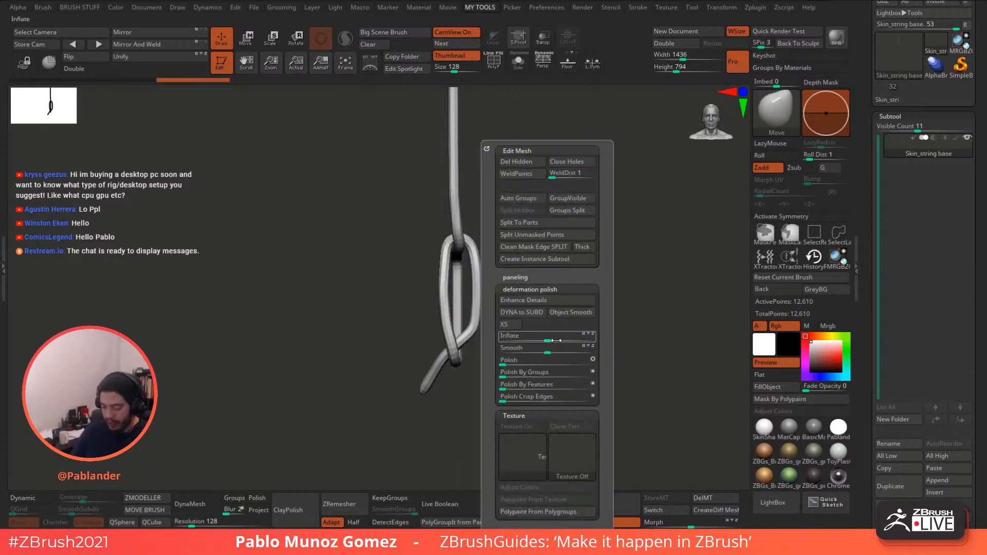
pyautogui.moveTo(866, 226); pyautogui.dragTo(921, 183)
pyautogui.click(916, 169)
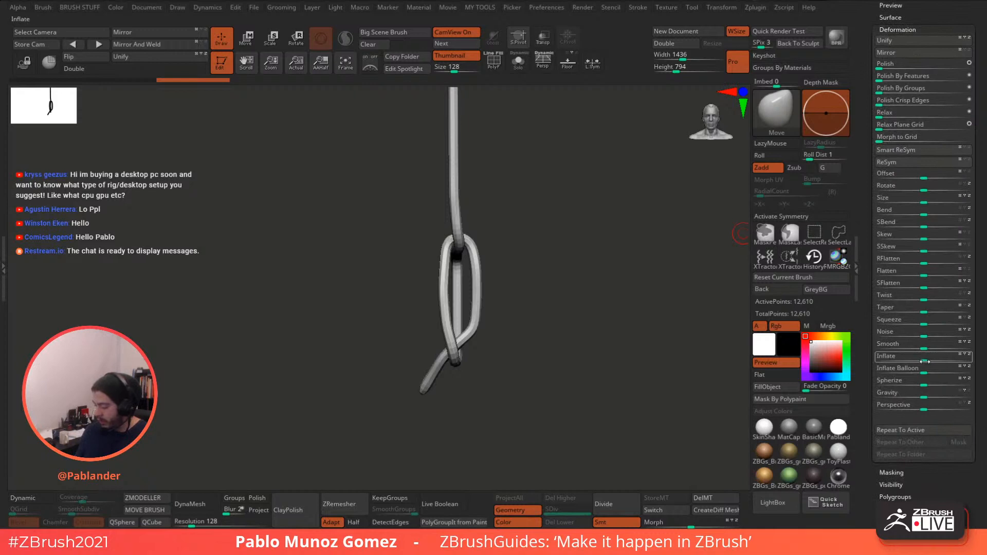
pyautogui.moveTo(923, 360); pyautogui.dragTo(926, 358)
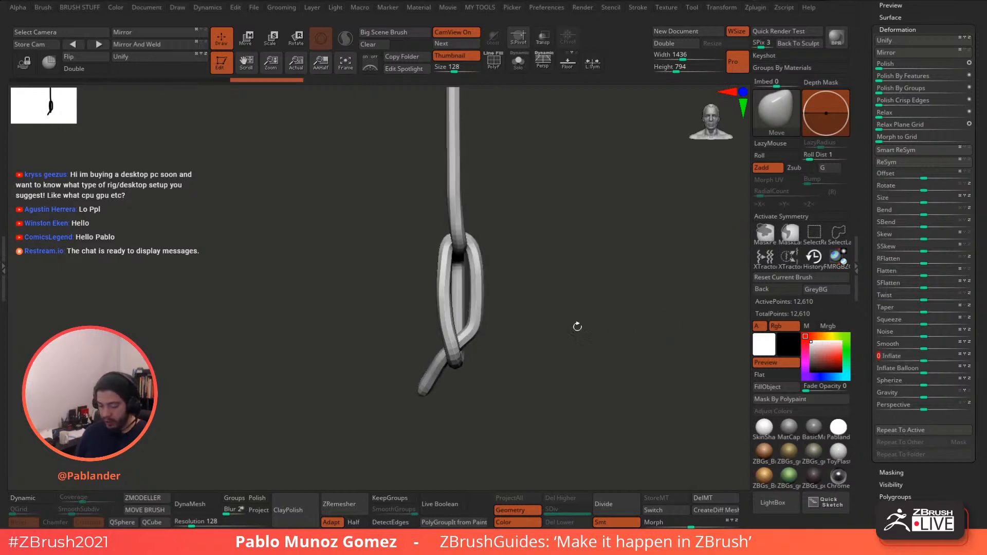
# - Apply repeated Smooth passes to the rope, reaching strength 92, and inspect it
pyautogui.hotkey('ctrl', 'q')
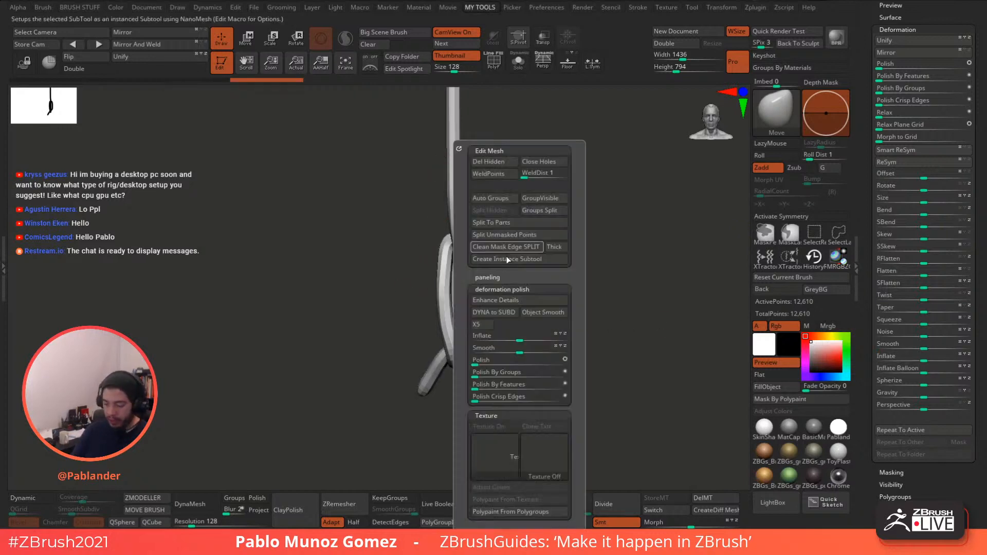
pyautogui.moveTo(520, 350); pyautogui.dragTo(569, 352)
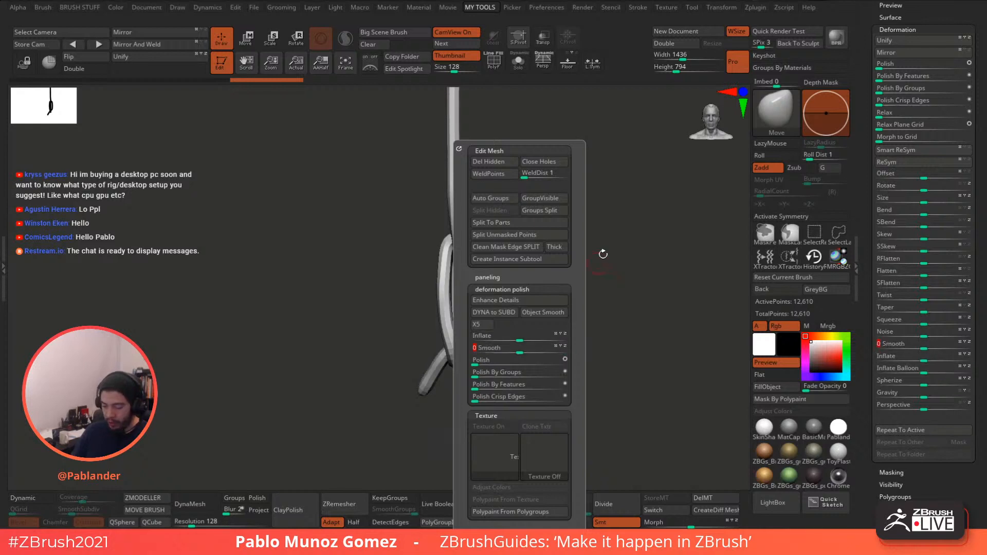
pyautogui.hotkey('ctrl', 'q')
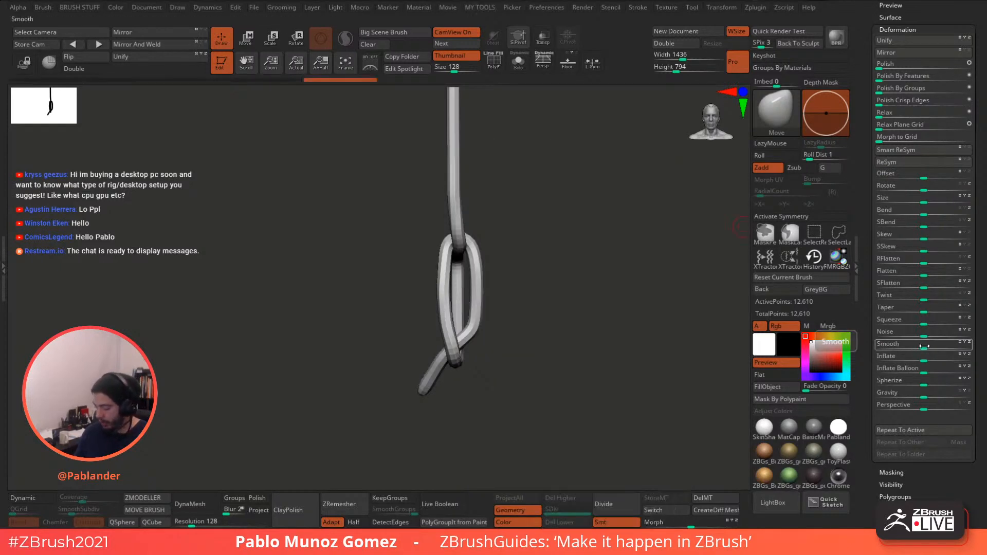
pyautogui.moveTo(923, 346); pyautogui.dragTo(970, 347)
pyautogui.moveTo(931, 347); pyautogui.dragTo(971, 347)
pyautogui.moveTo(930, 348)
pyautogui.mouseDown()
pyautogui.moveTo(970, 348)
pyautogui.moveTo(835, 342)
pyautogui.moveTo(921, 347)
pyautogui.mouseUp()
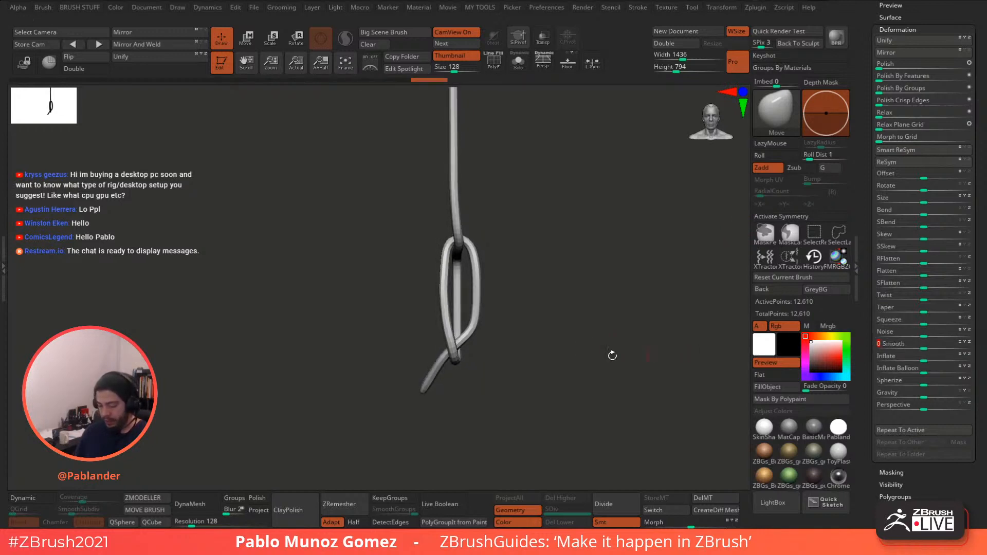
pyautogui.moveTo(518, 279); pyautogui.dragTo(568, 277)
pyautogui.moveTo(505, 252)
pyautogui.mouseDown()
pyautogui.moveTo(542, 244)
pyautogui.moveTo(444, 278)
pyautogui.mouseUp()
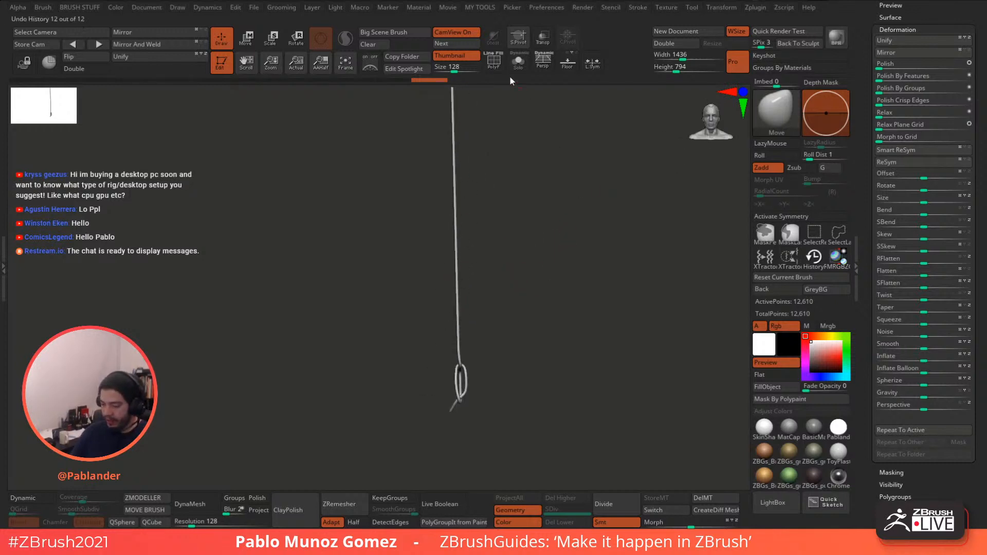
# - With PolyF on, group the whole rope into one polygroup using Ctrl+W, then snap to front view
pyautogui.click(493, 63)
pyautogui.keyDown('alt'); pyautogui.moveTo(487, 300); pyautogui.dragTo(492, 385); pyautogui.keyUp('alt')
pyautogui.moveTo(491, 344); pyautogui.dragTo(518, 281)
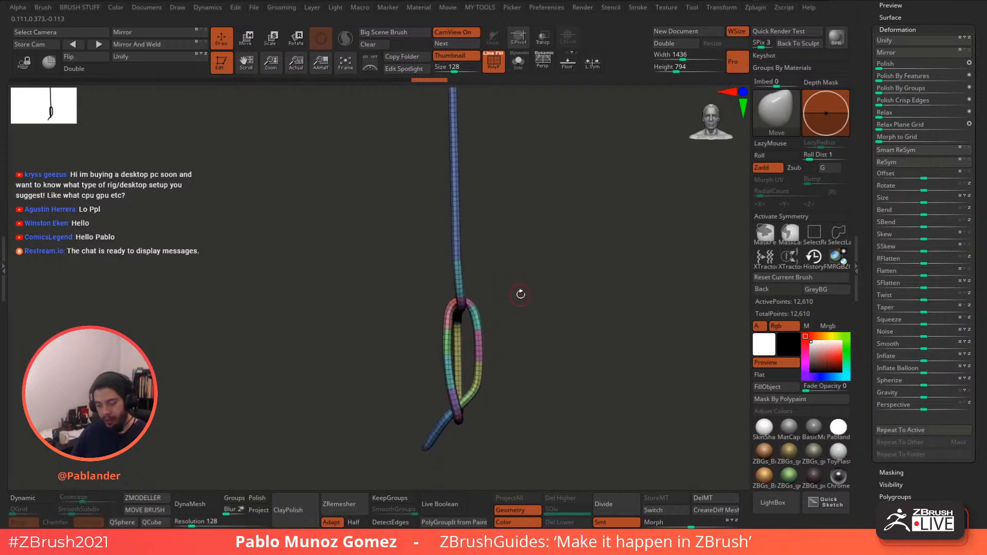
pyautogui.hotkey('ctrl', 'w')
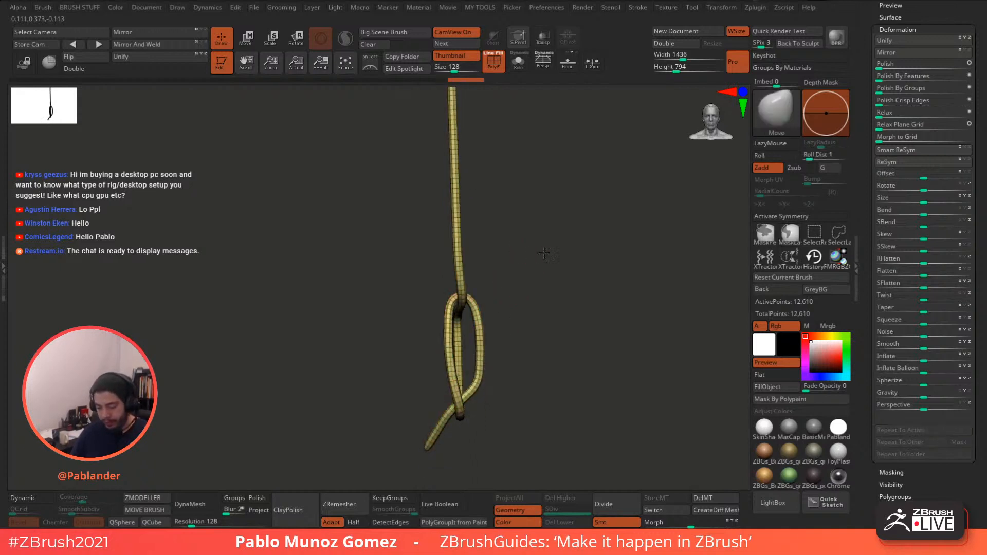
pyautogui.keyDown('alt'); pyautogui.moveTo(539, 330); pyautogui.dragTo(509, 287); pyautogui.keyUp('alt')
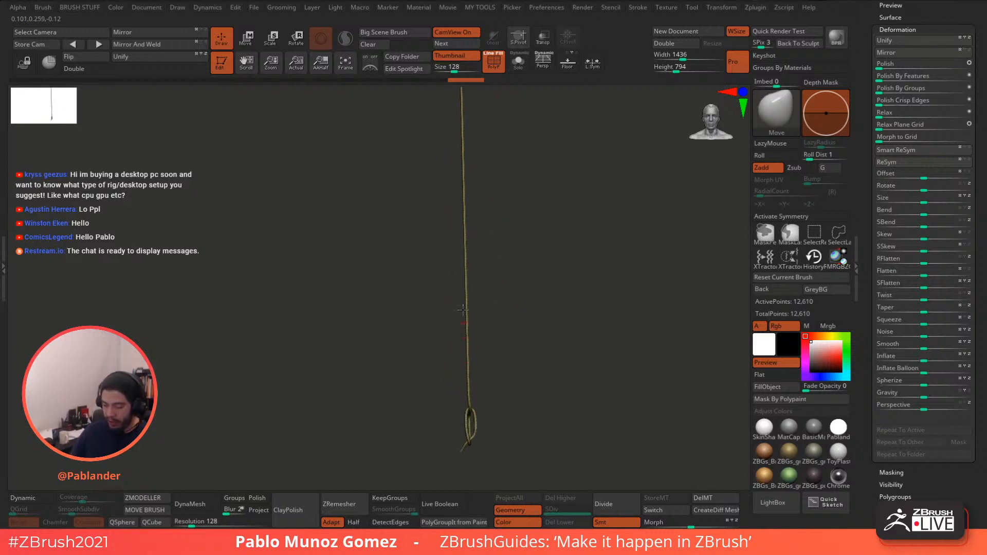
pyautogui.moveTo(462, 309); pyautogui.dragTo(460, 282)
pyautogui.keyDown('shift'); pyautogui.moveTo(485, 192); pyautogui.dragTo(488, 220); pyautogui.keyUp('shift')
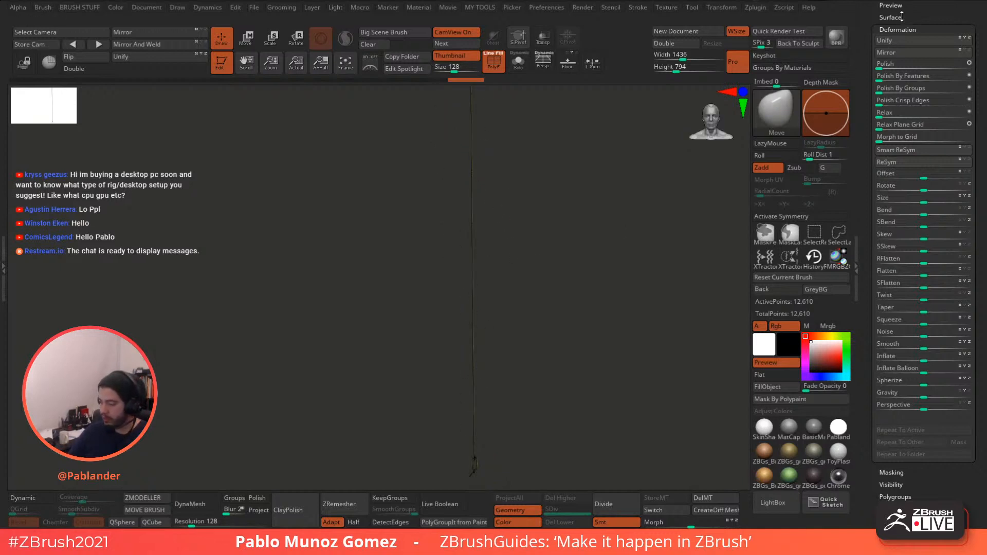
# - Collapse the Deformation panel and scroll back to the Subtool buttons
pyautogui.click(890, 28)
pyautogui.moveTo(898, 32); pyautogui.dragTo(899, 147)
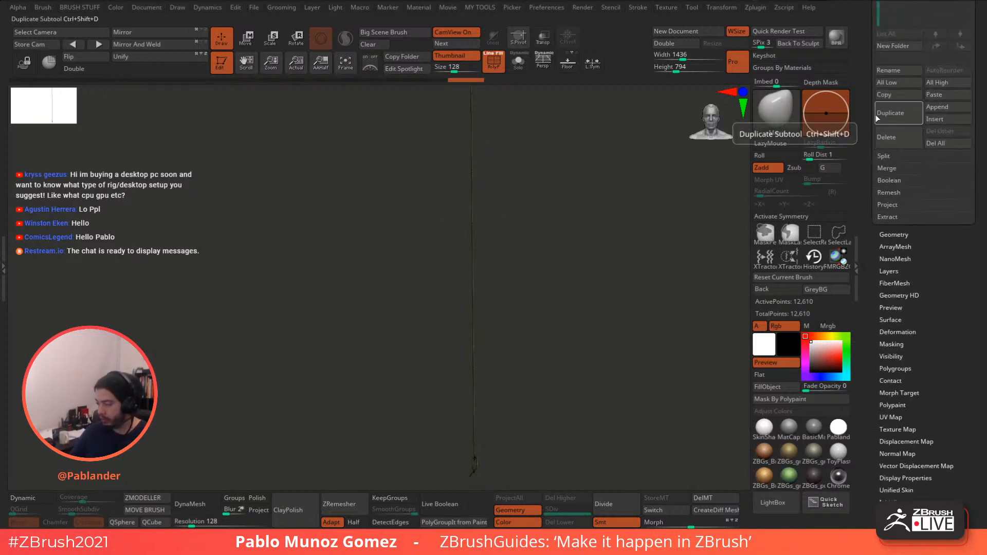
pyautogui.moveTo(868, 116); pyautogui.dragTo(860, 187)
# - Switch back to the full guitar tool
pyautogui.click(896, 174)
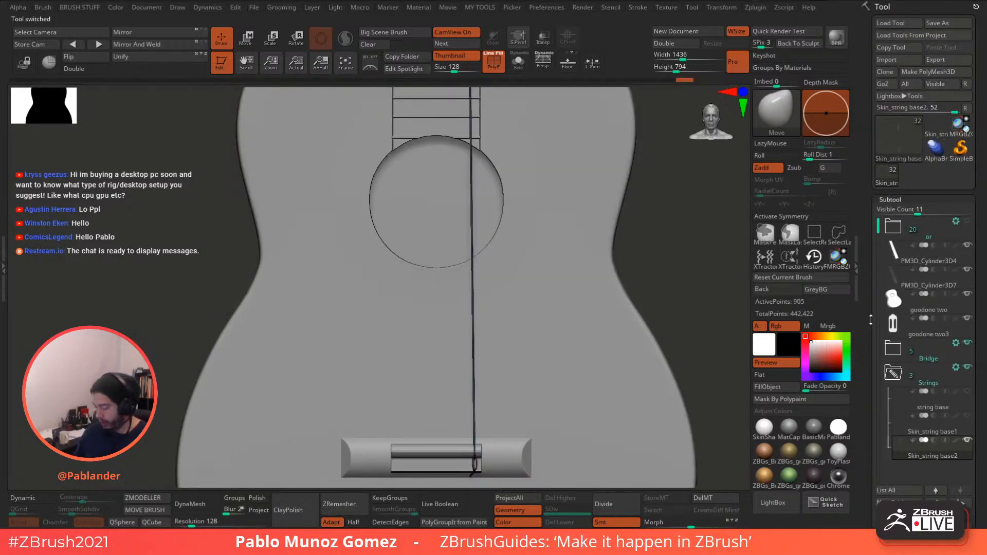
pyautogui.moveTo(871, 320); pyautogui.dragTo(871, 182)
pyautogui.keyDown('alt'); pyautogui.moveTo(507, 367); pyautogui.dragTo(461, 165); pyautogui.keyUp('alt')
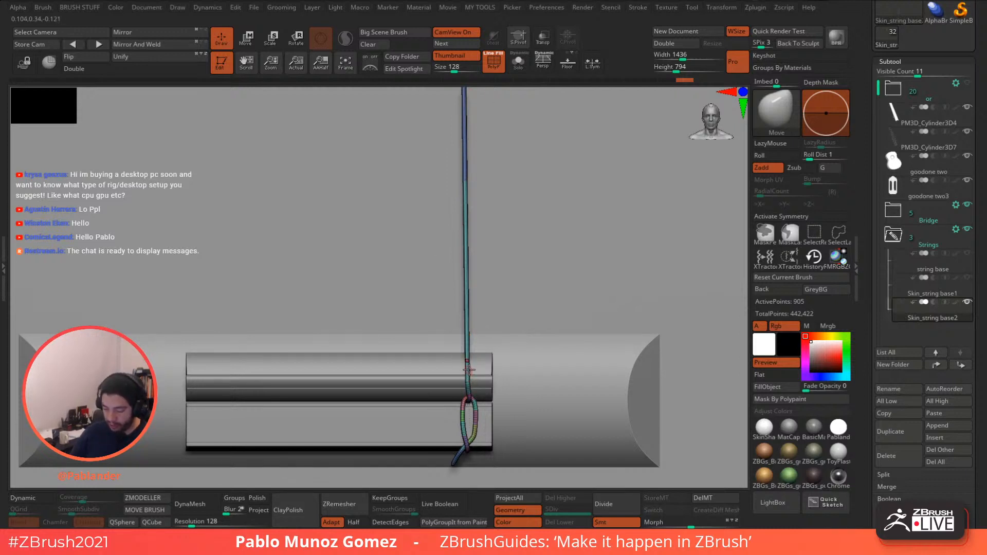
# - Follow the string up to the headstock and mask it there with MaskLasso
pyautogui.keyDown('alt'); pyautogui.moveTo(468, 369); pyautogui.dragTo(434, 436); pyautogui.keyUp('alt')
pyautogui.keyDown('alt'); pyautogui.moveTo(447, 155); pyautogui.dragTo(459, 196); pyautogui.keyUp('alt')
pyautogui.moveTo(465, 160)
pyautogui.keyDown('alt'); pyautogui.mouseDown()
pyautogui.moveTo(481, 335)
pyautogui.moveTo(465, 432)
pyautogui.moveTo(473, 424)
pyautogui.mouseUp(); pyautogui.keyUp('alt')
pyautogui.keyDown('alt'); pyautogui.moveTo(481, 247); pyautogui.dragTo(504, 175); pyautogui.keyUp('alt')
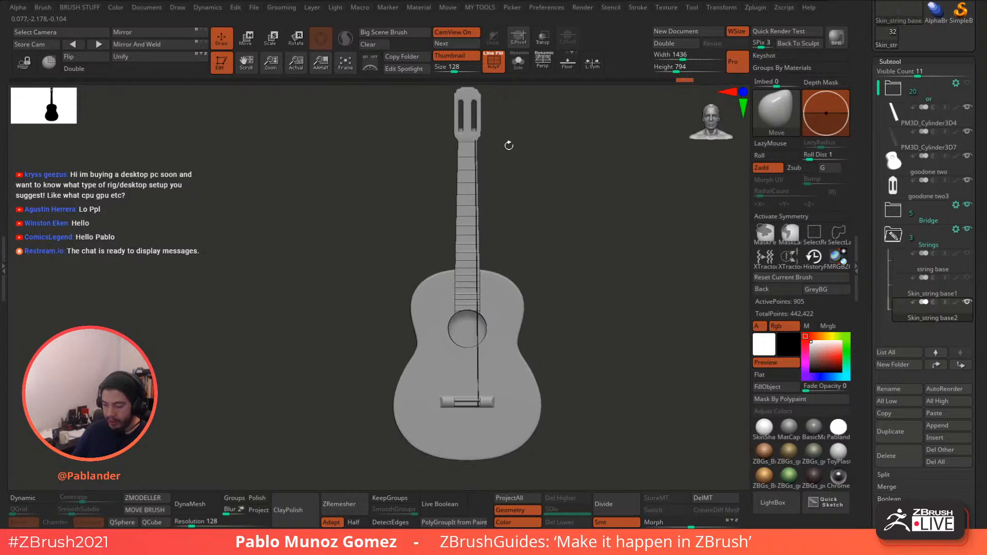
pyautogui.keyDown('alt'); pyautogui.moveTo(509, 146); pyautogui.dragTo(512, 171); pyautogui.keyUp('alt')
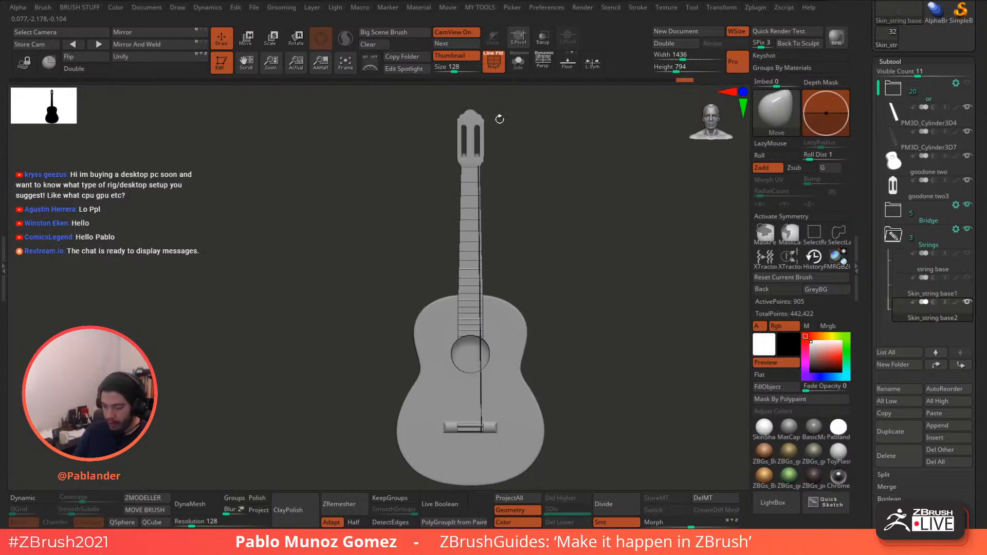
pyautogui.moveTo(509, 133)
pyautogui.keyDown('ctrl'); pyautogui.mouseDown()
pyautogui.moveTo(468, 177)
pyautogui.moveTo(448, 126)
pyautogui.mouseUp(); pyautogui.keyUp('ctrl')
pyautogui.moveTo(514, 135)
pyautogui.keyDown('ctrl'); pyautogui.mouseDown()
pyautogui.moveTo(524, 203)
pyautogui.moveTo(535, 185)
pyautogui.mouseUp(); pyautogui.keyUp('ctrl')
# - Slide the string's top end sideways along X at the headstock, then return to Draw and frame the guitar
pyautogui.click(249, 47)
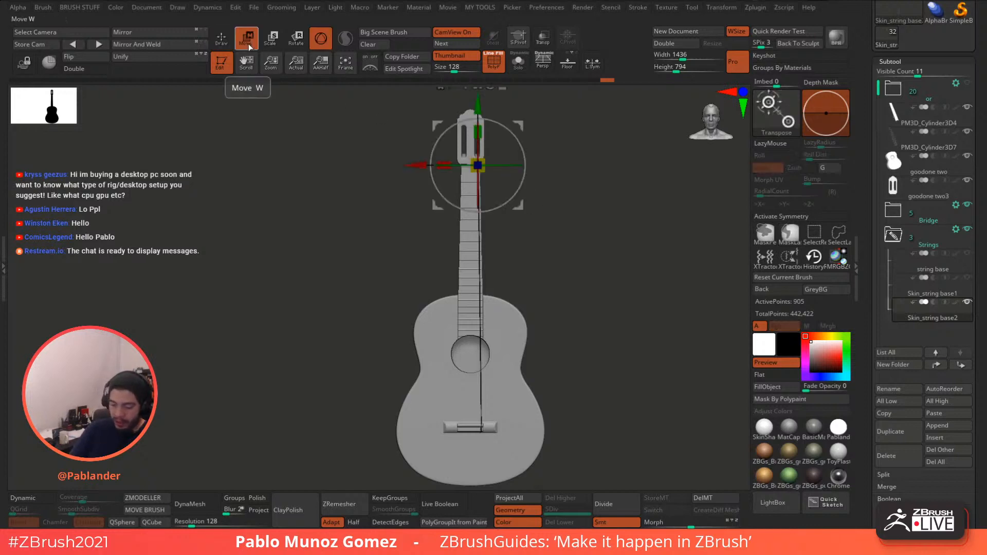
pyautogui.keyDown('alt'); pyautogui.moveTo(565, 135); pyautogui.dragTo(534, 241); pyautogui.keyUp('alt')
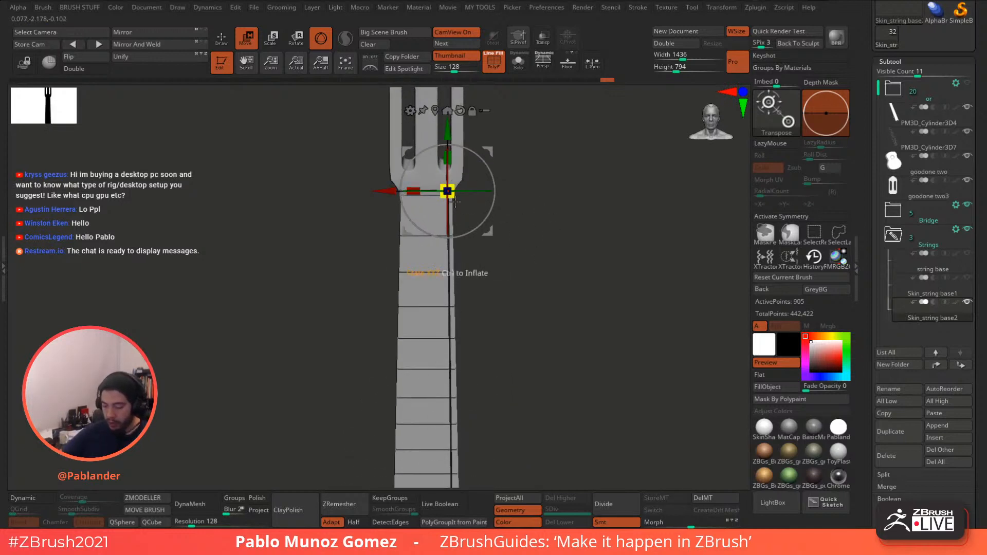
pyautogui.moveTo(383, 191); pyautogui.dragTo(381, 169)
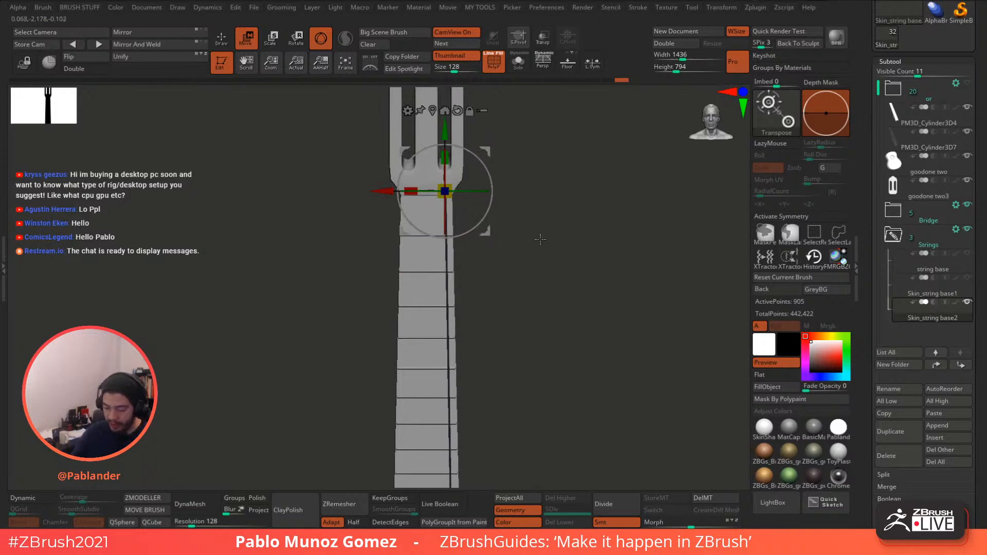
pyautogui.press('q')
pyautogui.keyDown('alt'); pyautogui.moveTo(516, 310); pyautogui.dragTo(509, 174); pyautogui.keyUp('alt')
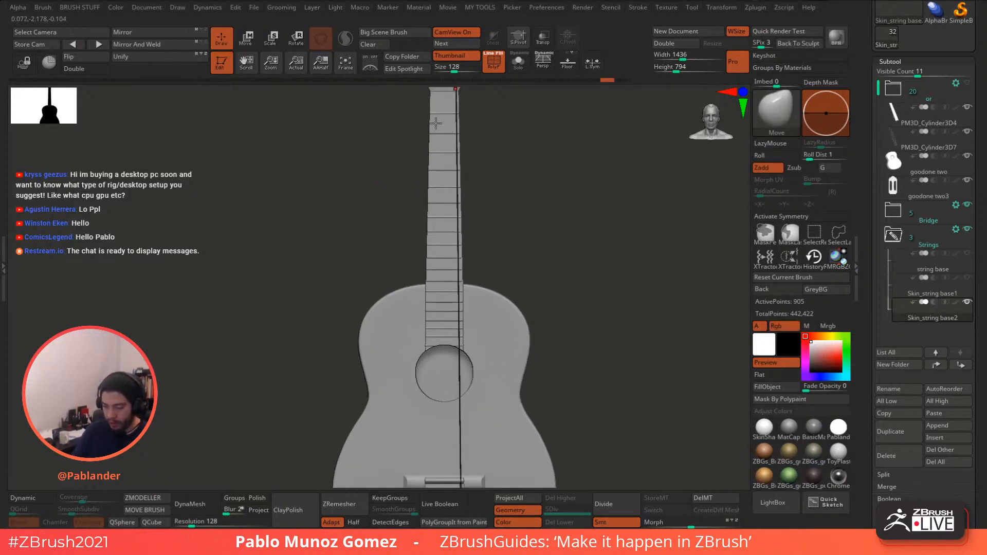
pyautogui.keyDown('alt'); pyautogui.moveTo(528, 231); pyautogui.dragTo(480, 174); pyautogui.keyUp('alt')
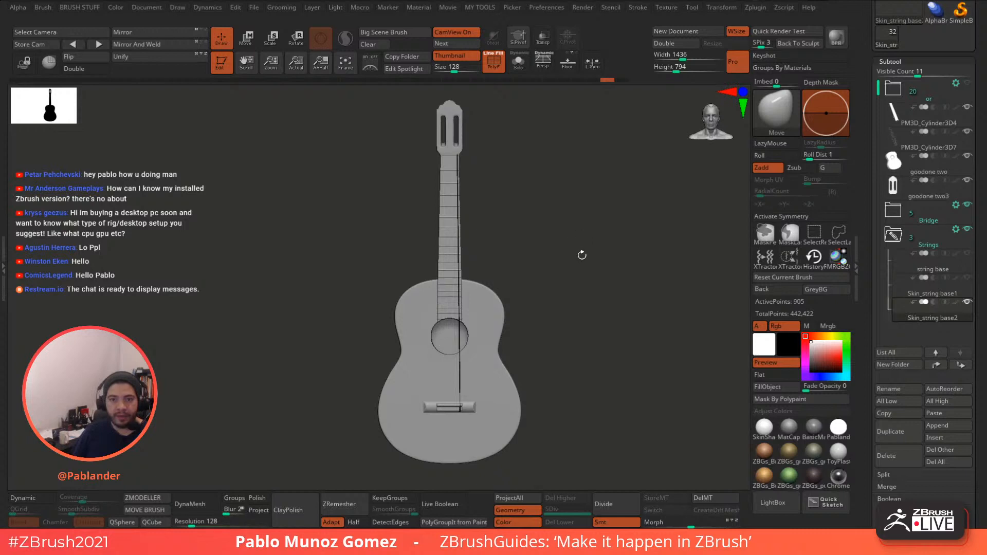
# - Frame the guitar and activate the Move transpose gizmo
pyautogui.moveTo(578, 253)
pyautogui.mouseDown()
pyautogui.moveTo(584, 260)
pyautogui.moveTo(562, 282)
pyautogui.mouseUp()
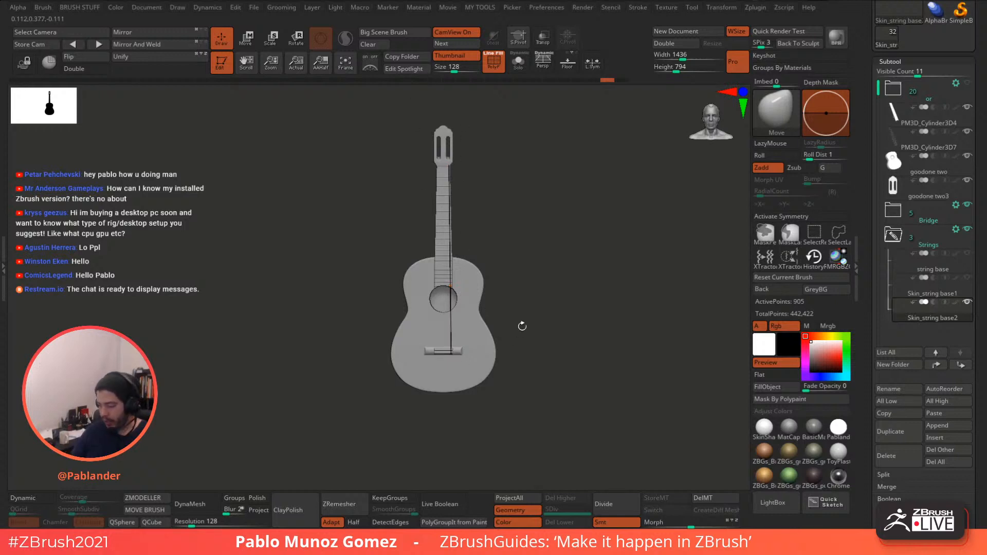
pyautogui.keyDown('alt'); pyautogui.moveTo(522, 326); pyautogui.dragTo(511, 208); pyautogui.keyUp('alt')
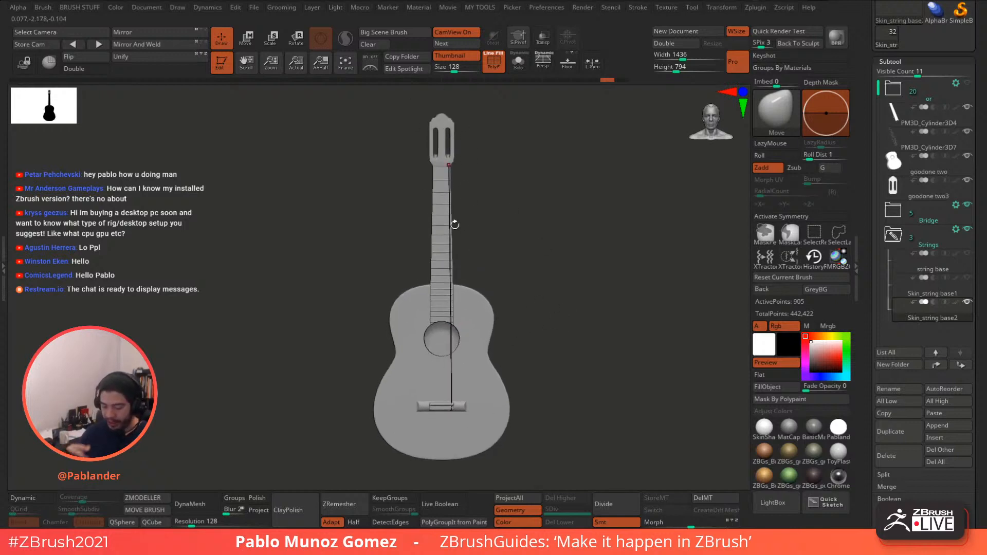
pyautogui.scroll(-2, 983, 217)
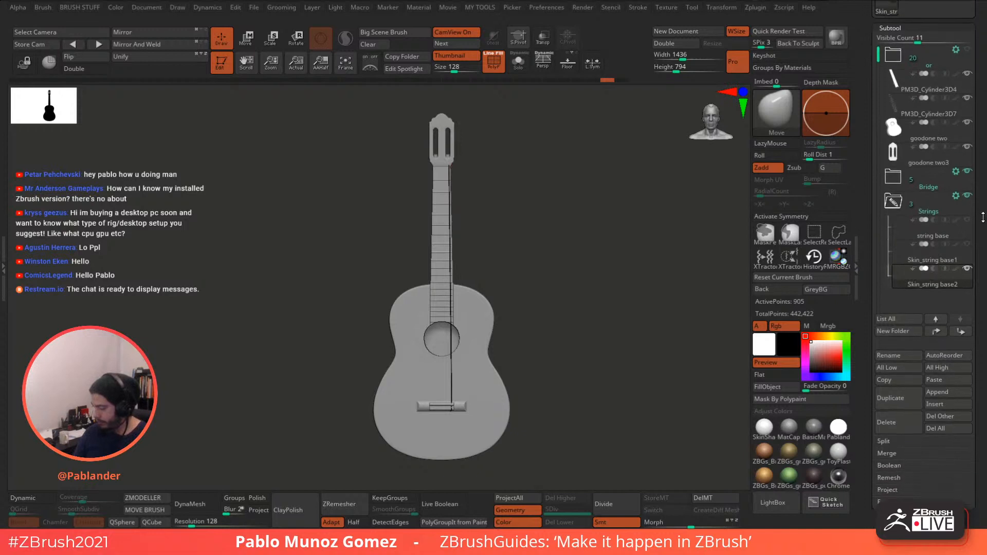
pyautogui.keyDown('alt'); pyautogui.moveTo(592, 338); pyautogui.dragTo(602, 277); pyautogui.keyUp('alt')
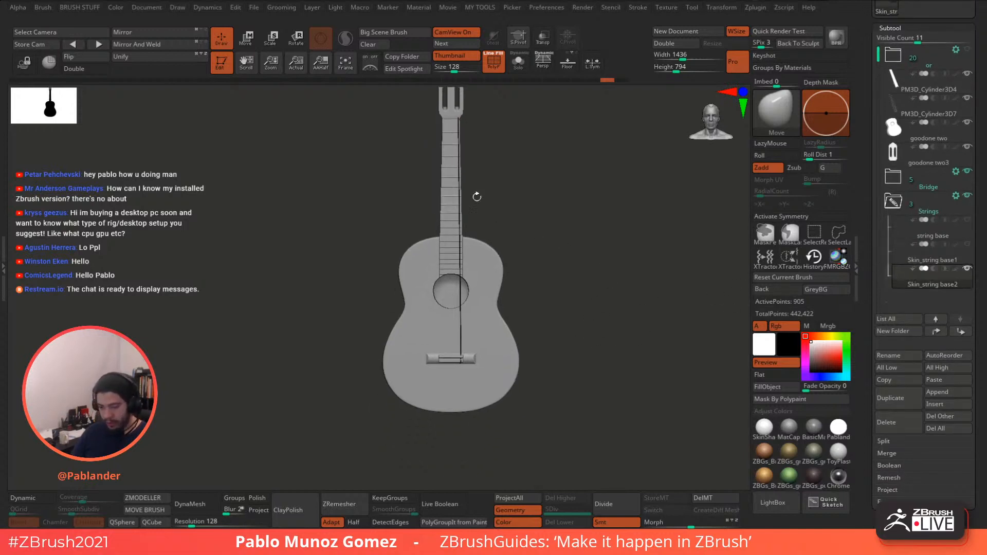
pyautogui.click(248, 40)
pyautogui.keyDown('alt'); pyautogui.moveTo(483, 192); pyautogui.dragTo(517, 244); pyautogui.keyUp('alt')
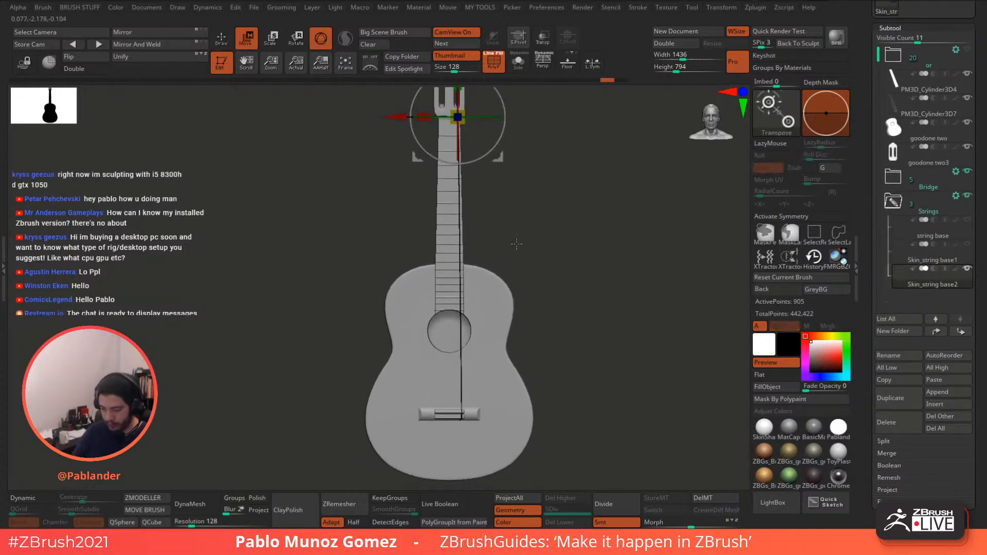
pyautogui.keyDown('alt'); pyautogui.moveTo(544, 167); pyautogui.dragTo(552, 222); pyautogui.keyUp('alt')
# - Carry the gizmo down to the bridge and slide the string's loop left to line it up
pyautogui.keyDown('alt'); pyautogui.moveTo(467, 114); pyautogui.dragTo(466, 344); pyautogui.keyUp('alt')
pyautogui.keyDown('alt'); pyautogui.moveTo(567, 333); pyautogui.dragTo(563, 165); pyautogui.keyUp('alt')
pyautogui.keyDown('ctrl'); pyautogui.moveTo(467, 318); pyautogui.dragTo(535, 414, button='right'); pyautogui.keyUp('ctrl')
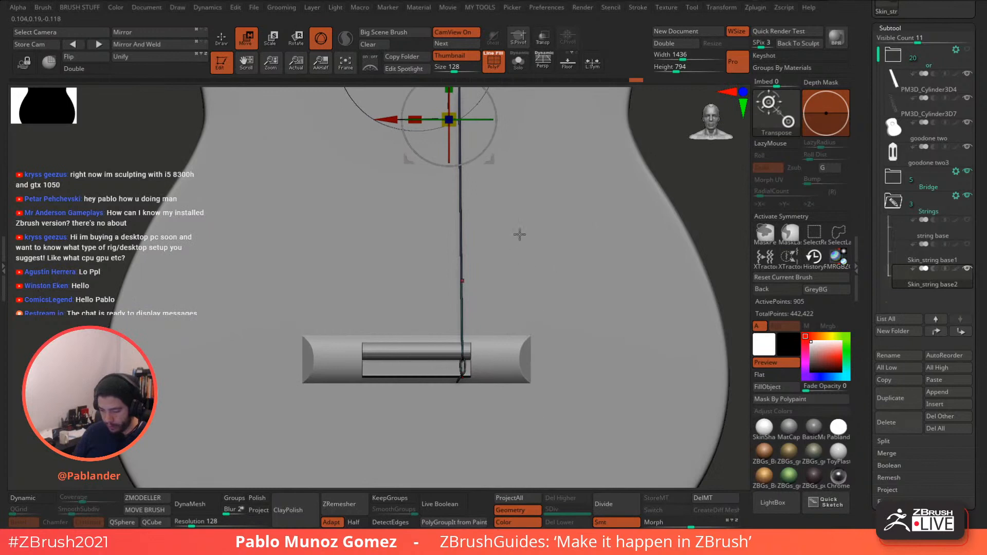
pyautogui.keyDown('alt'); pyautogui.moveTo(529, 205); pyautogui.dragTo(551, 283); pyautogui.keyUp('alt')
pyautogui.keyDown('alt'); pyautogui.moveTo(468, 135); pyautogui.dragTo(469, 366); pyautogui.keyUp('alt')
pyautogui.keyDown('alt'); pyautogui.moveTo(538, 351); pyautogui.dragTo(551, 201); pyautogui.keyUp('alt')
pyautogui.keyDown('ctrl'); pyautogui.moveTo(488, 244); pyautogui.dragTo(591, 329, button='right'); pyautogui.keyUp('ctrl')
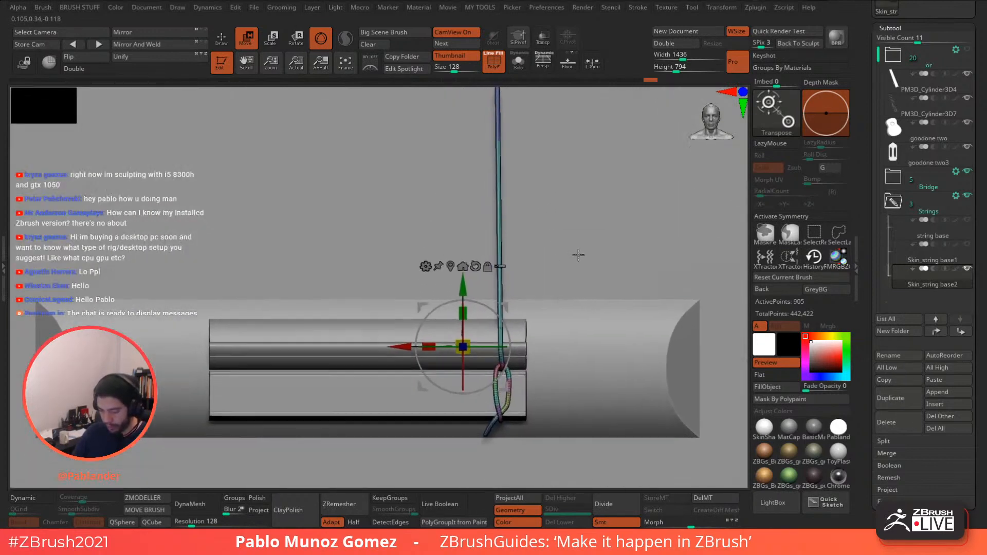
pyautogui.keyDown('alt'); pyautogui.moveTo(579, 255); pyautogui.dragTo(594, 190); pyautogui.keyUp('alt')
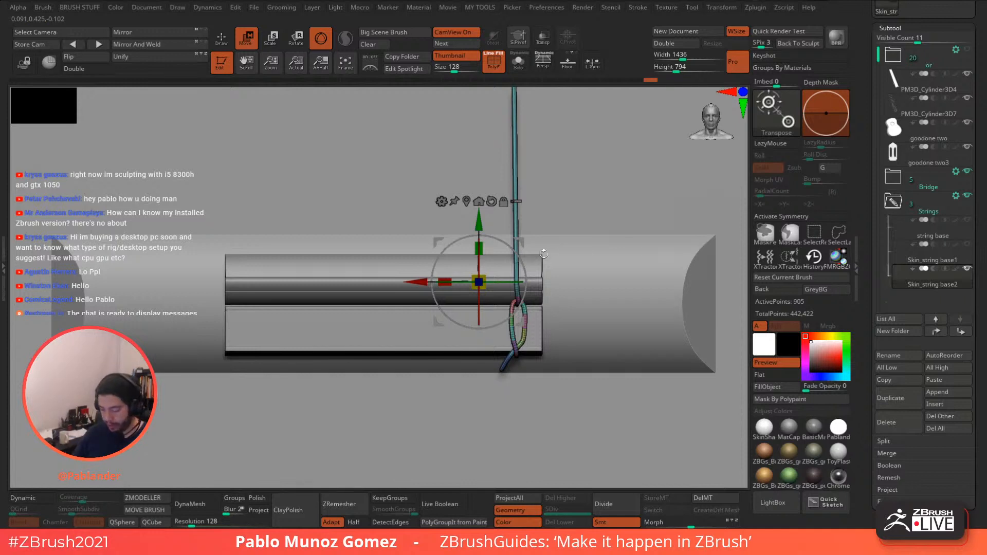
pyautogui.moveTo(421, 278); pyautogui.dragTo(409, 282)
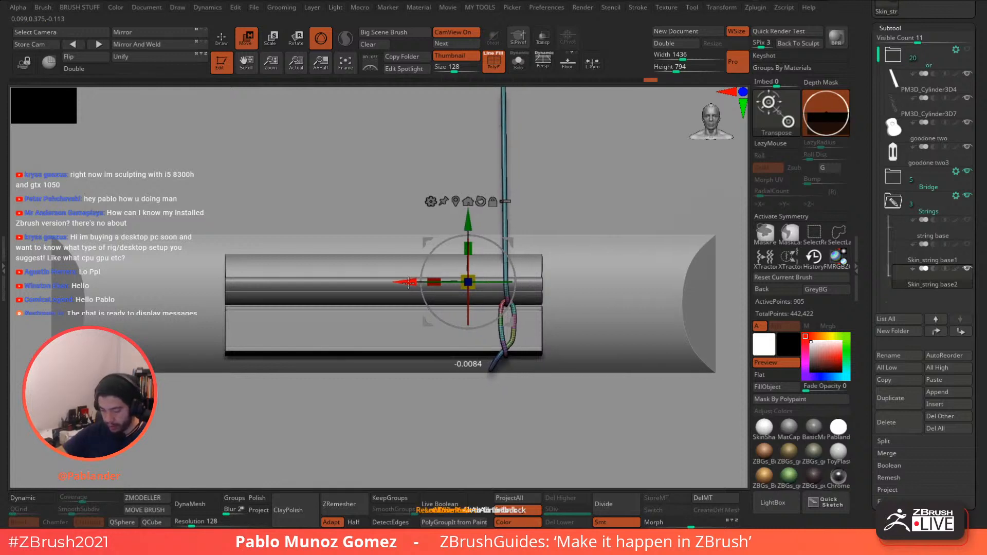
pyautogui.moveTo(408, 282); pyautogui.dragTo(163, 273)
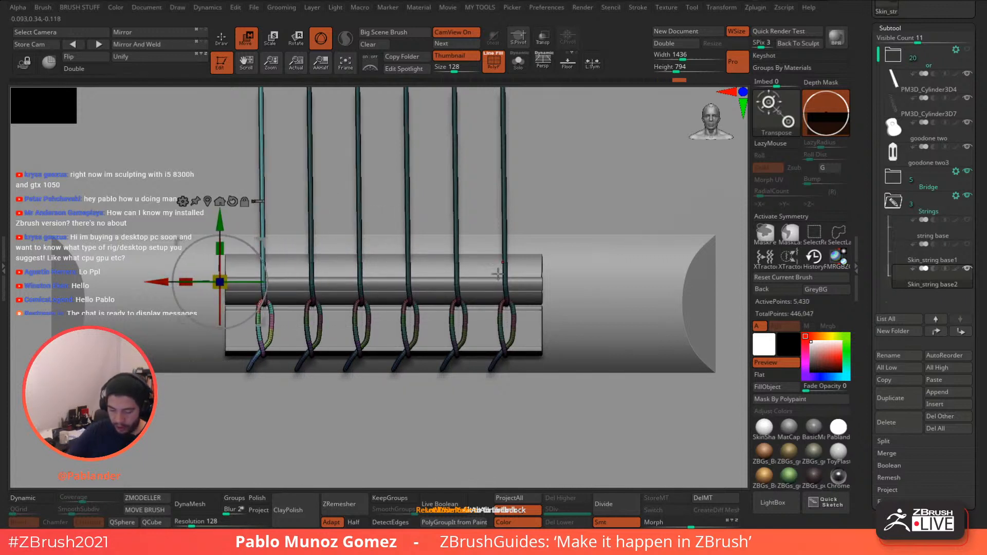
pyautogui.moveTo(520, 314)
pyautogui.keyDown('ctrl'); pyautogui.mouseDown(button='right')
pyautogui.moveTo(542, 260)
pyautogui.moveTo(457, 150)
pyautogui.mouseUp(button='right'); pyautogui.keyUp('ctrl')
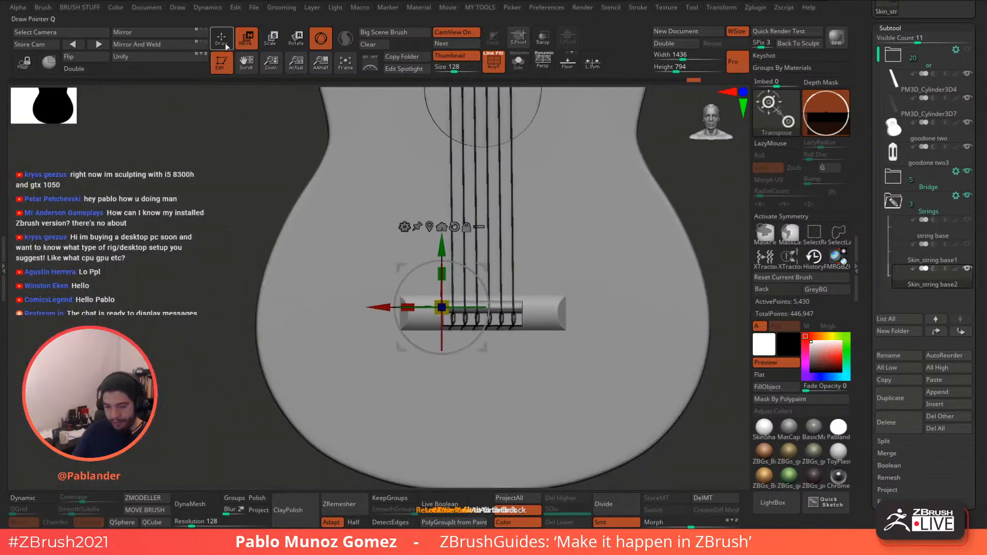
pyautogui.click(222, 38)
pyautogui.moveTo(539, 315)
pyautogui.keyDown('alt'); pyautogui.mouseDown(button='right')
pyautogui.moveTo(532, 346)
pyautogui.moveTo(517, 292)
pyautogui.moveTo(527, 325)
pyautogui.moveTo(488, 340)
pyautogui.moveTo(486, 378)
pyautogui.moveTo(551, 322)
pyautogui.mouseUp(button='right'); pyautogui.keyUp('alt')
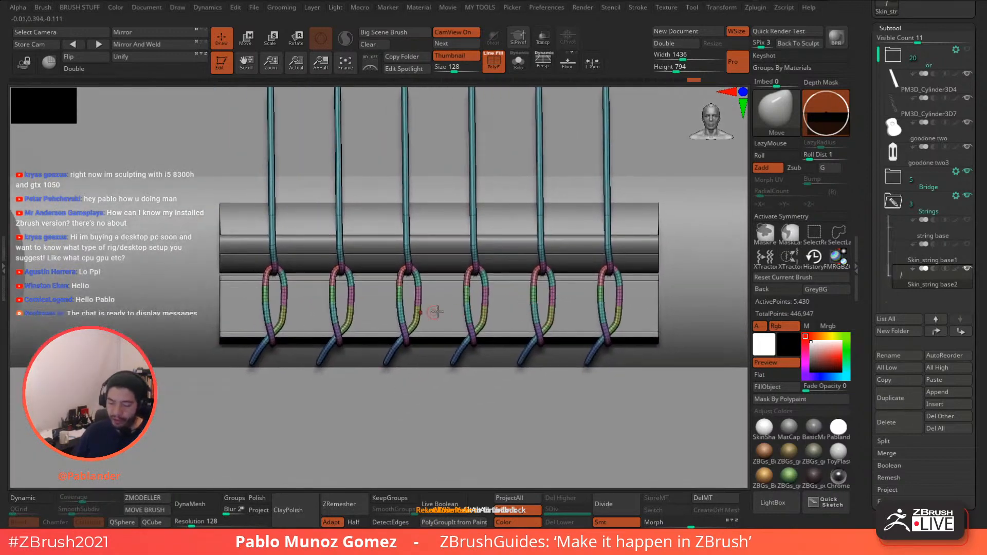
pyautogui.press('space')
pyautogui.click(521, 292)
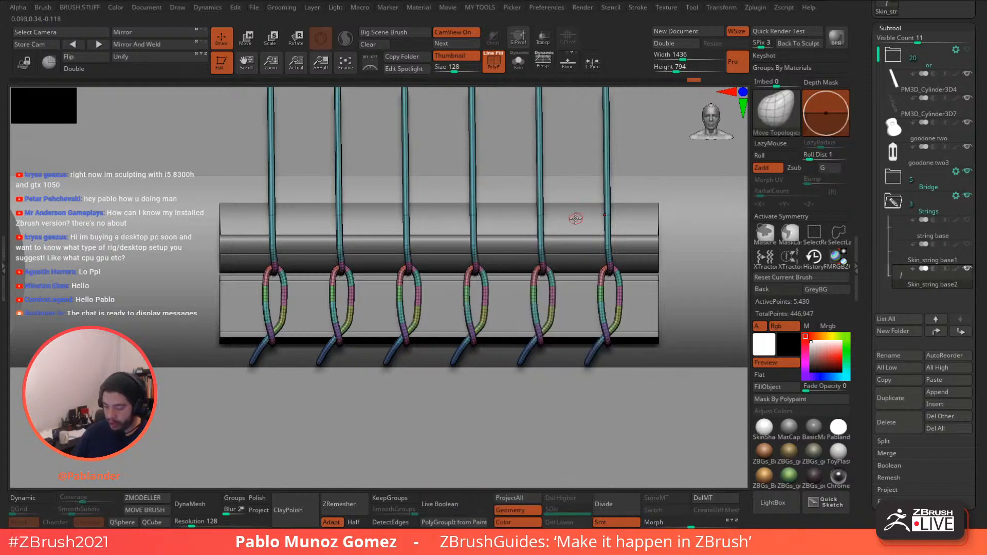
pyautogui.press('space')
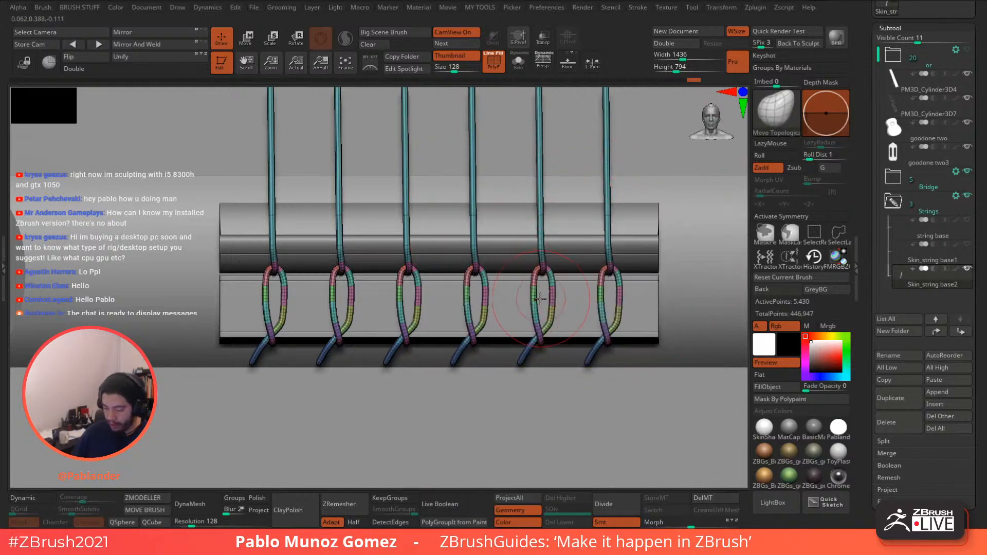
pyautogui.moveTo(484, 325); pyautogui.dragTo(477, 321)
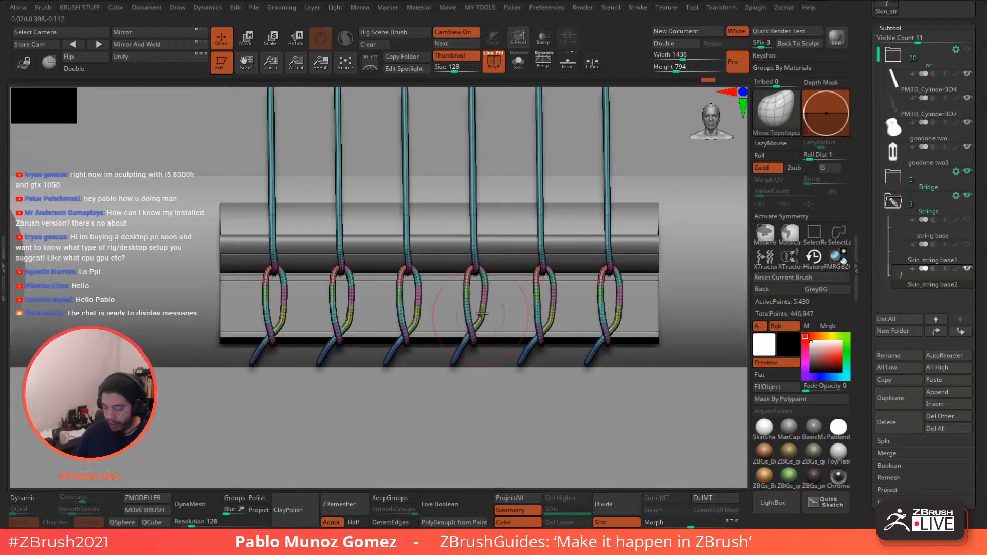
pyautogui.hotkey('ctrl', 'z')
pyautogui.hotkey('ctrl', 'z')
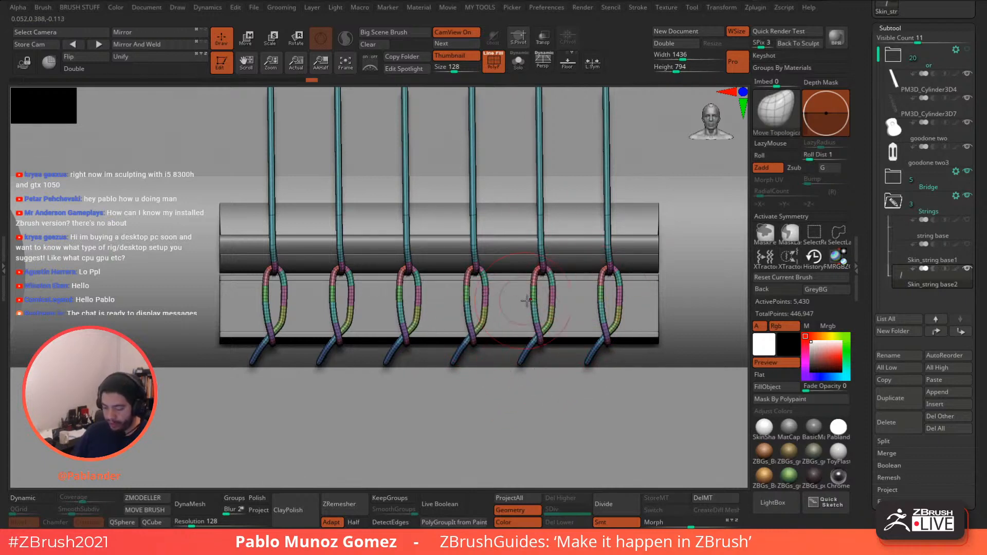
pyautogui.hotkey('ctrl', 'z')
pyautogui.keyDown('ctrl'); pyautogui.moveTo(526, 301); pyautogui.dragTo(463, 198, button='right'); pyautogui.keyUp('ctrl')
pyautogui.keyDown('alt'); pyautogui.moveTo(475, 208); pyautogui.dragTo(501, 400, button='right'); pyautogui.keyUp('alt')
pyautogui.keyDown('ctrl'); pyautogui.moveTo(500, 401); pyautogui.dragTo(453, 177, button='right'); pyautogui.keyUp('ctrl')
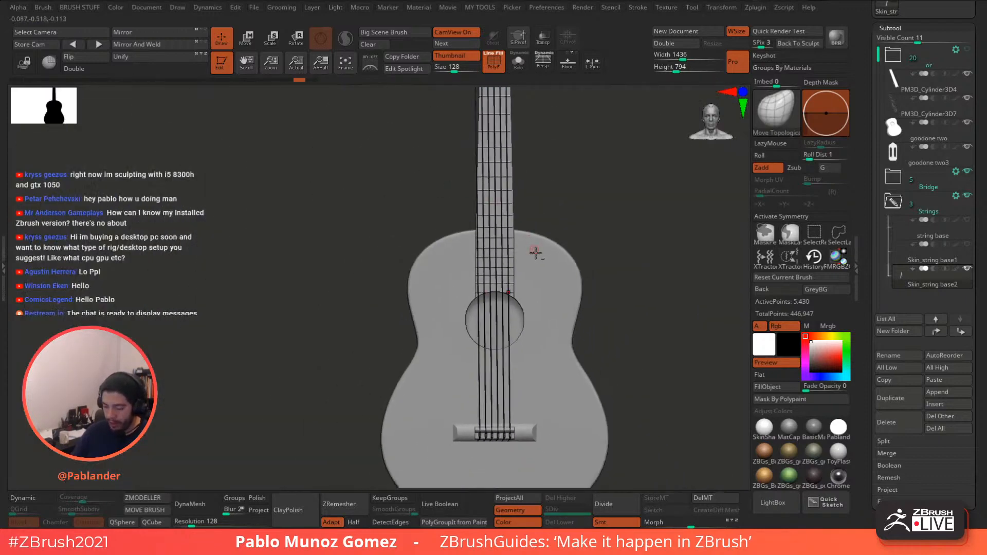
# - Zoom in on the strings at the nut, hide the Skin_string base2 subtool, then zoom back out
pyautogui.keyDown('ctrl'); pyautogui.moveTo(535, 252); pyautogui.dragTo(516, 257, button='right'); pyautogui.keyUp('ctrl')
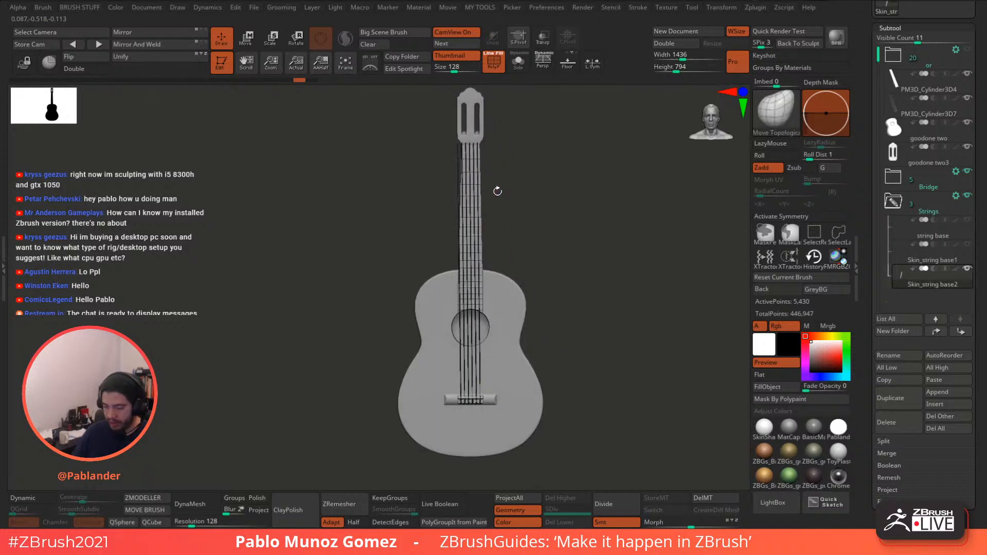
pyautogui.keyDown('ctrl'); pyautogui.moveTo(466, 138); pyautogui.dragTo(477, 260, button='right'); pyautogui.keyUp('ctrl')
pyautogui.keyDown('ctrl'); pyautogui.moveTo(492, 150); pyautogui.dragTo(484, 263, button='right'); pyautogui.keyUp('ctrl')
pyautogui.keyDown('alt'); pyautogui.moveTo(511, 169); pyautogui.dragTo(496, 248, button='right'); pyautogui.keyUp('alt')
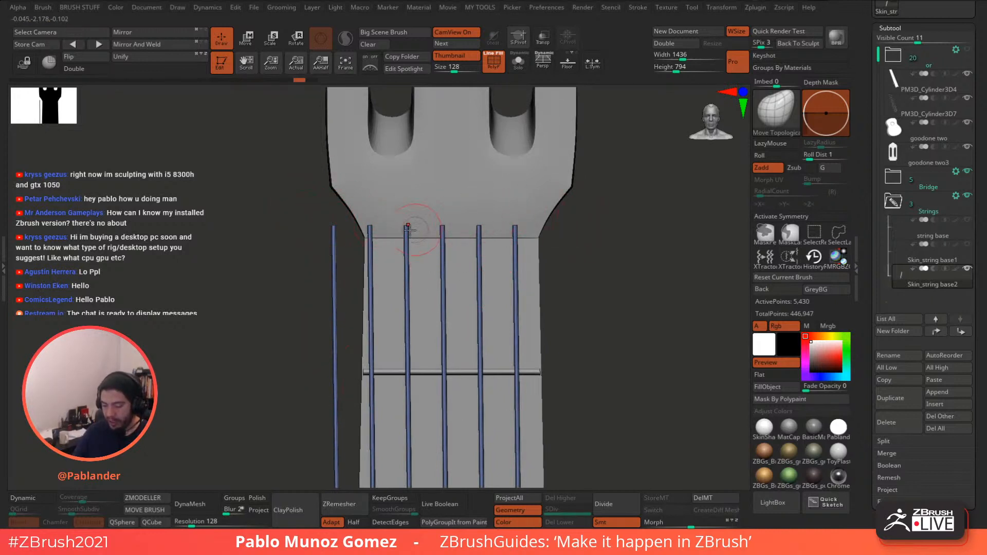
pyautogui.click(968, 270)
pyautogui.keyDown('ctrl'); pyautogui.moveTo(596, 373); pyautogui.dragTo(533, 209, button='right'); pyautogui.keyUp('ctrl')
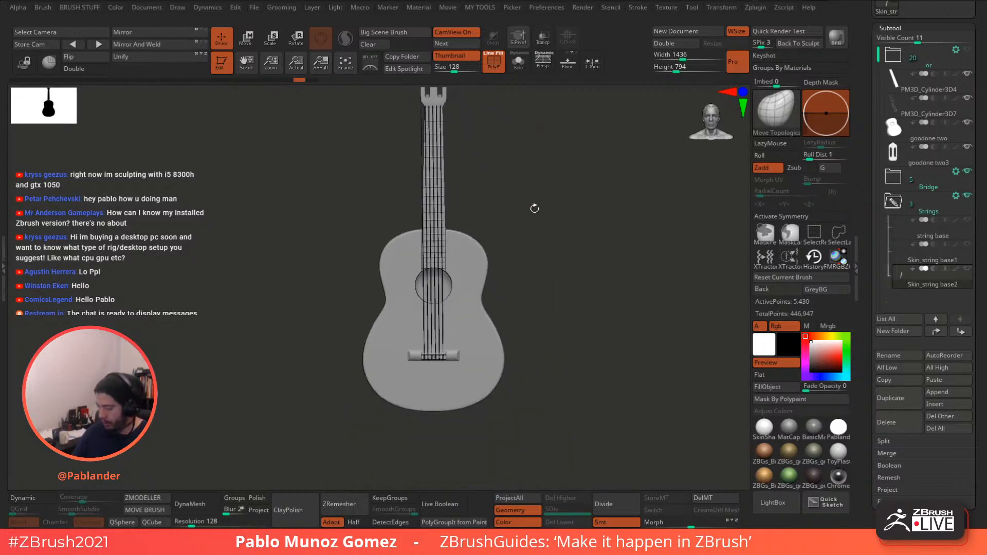
# - Append a cube subtool, select it and swap in a simple low-poly cube
pyautogui.click(943, 392)
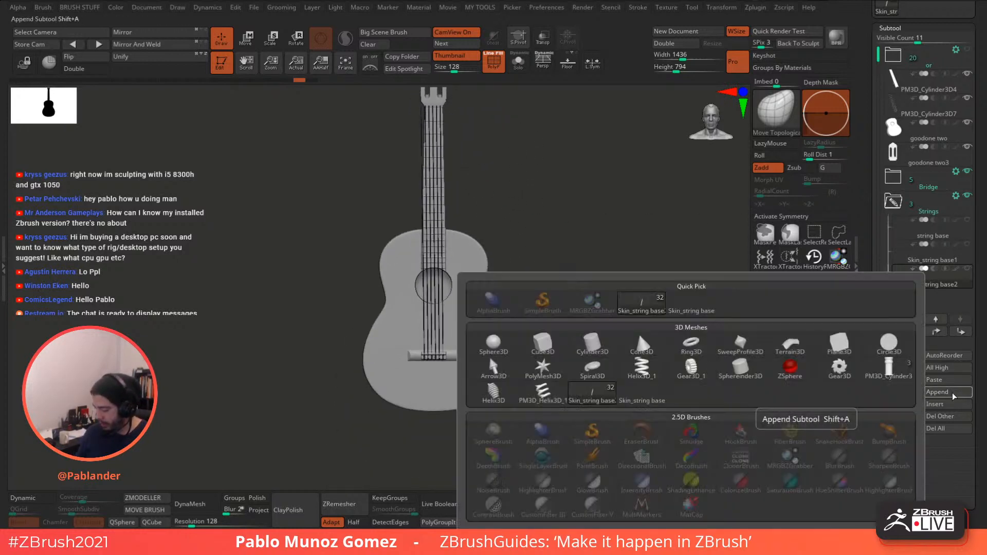
pyautogui.click(548, 345)
pyautogui.click(942, 308)
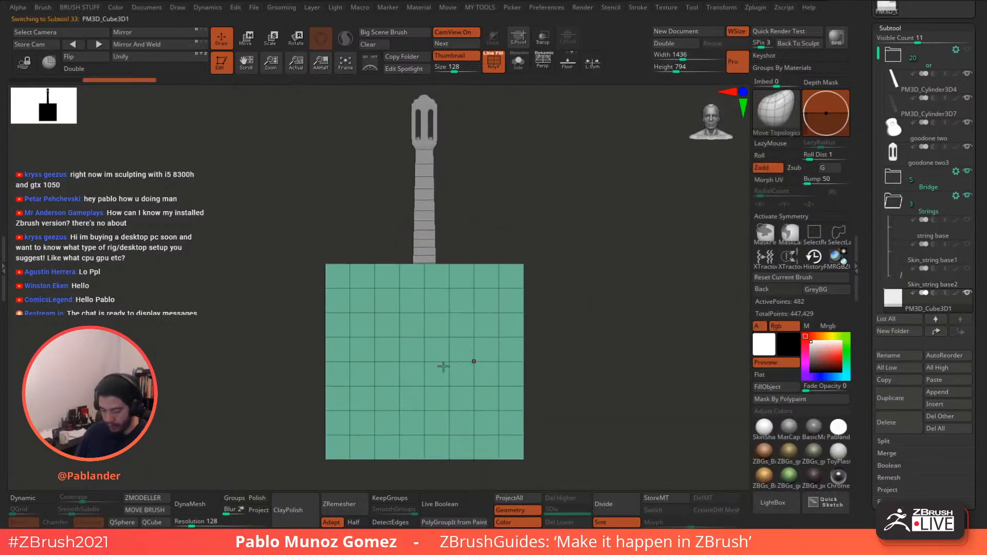
pyautogui.click(152, 522)
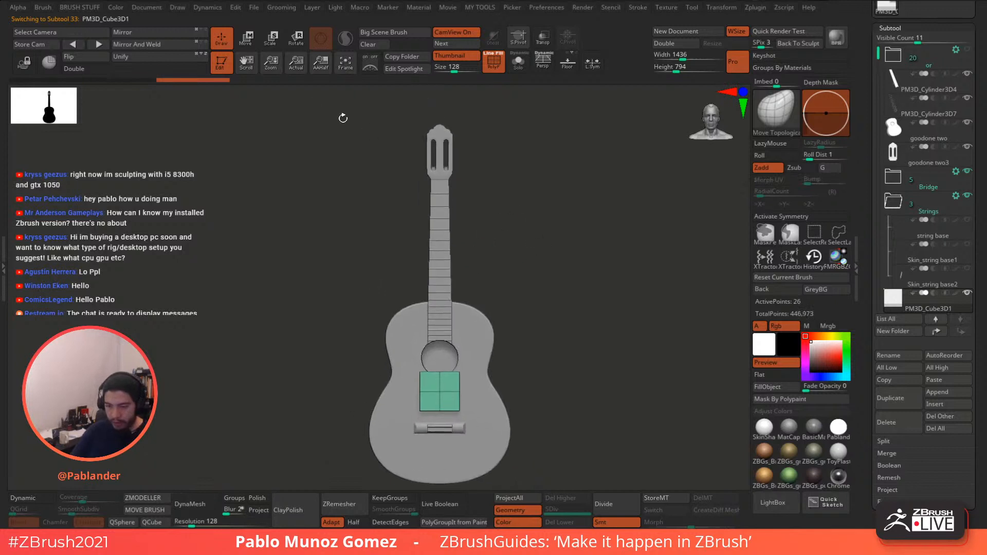
# - Move the cube up to the top of the neck and shrink it to about a fifth
pyautogui.press('w')
pyautogui.moveTo(439, 329); pyautogui.dragTo(439, 111)
pyautogui.keyDown('alt'); pyautogui.moveTo(501, 130); pyautogui.dragTo(507, 257); pyautogui.keyUp('alt')
pyautogui.keyDown('shift'); pyautogui.moveTo(546, 203); pyautogui.dragTo(588, 204); pyautogui.keyUp('shift')
pyautogui.moveTo(443, 177); pyautogui.dragTo(403, 181)
pyautogui.moveTo(525, 178); pyautogui.dragTo(491, 177)
pyautogui.moveTo(440, 115); pyautogui.dragTo(440, 119)
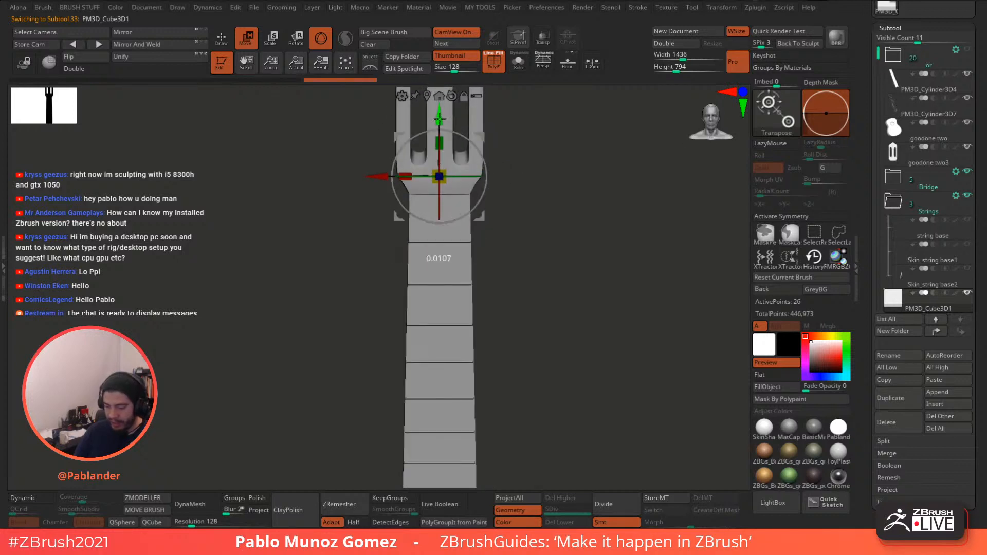
pyautogui.keyDown('shift'); pyautogui.moveTo(519, 141); pyautogui.dragTo(562, 143); pyautogui.keyUp('shift')
pyautogui.moveTo(497, 177); pyautogui.dragTo(528, 177)
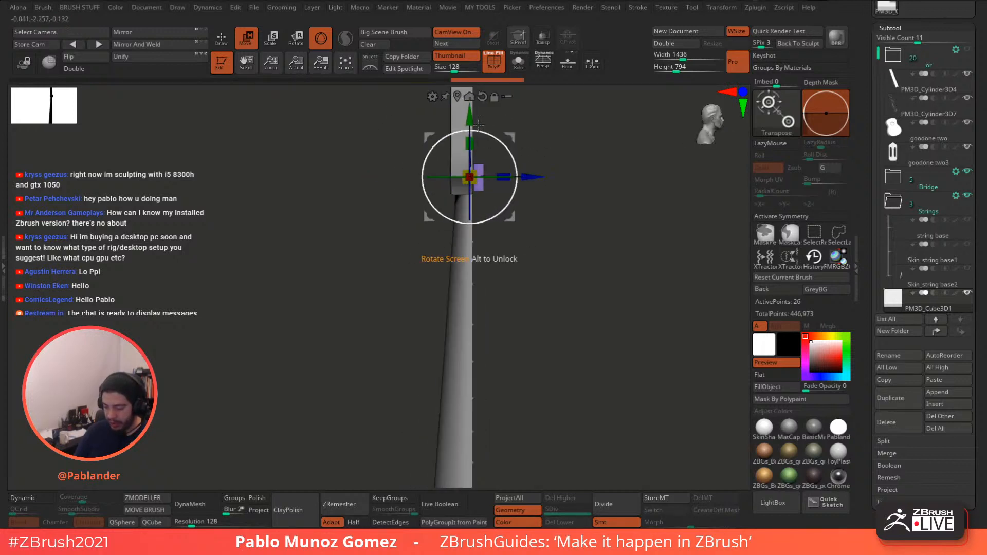
pyautogui.moveTo(469, 116); pyautogui.dragTo(469, 133)
pyautogui.keyDown('alt'); pyautogui.moveTo(568, 131); pyautogui.dragTo(556, 212); pyautogui.keyUp('alt')
pyautogui.moveTo(557, 212); pyautogui.dragTo(515, 210)
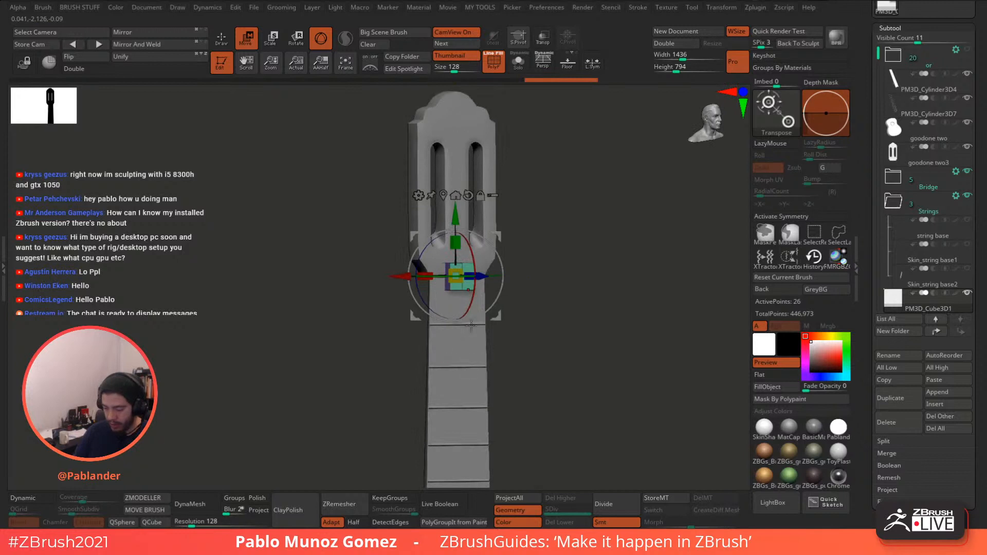
# - Flatten the box vertically and adjust its position along its depth at the headstock
pyautogui.keyDown('alt'); pyautogui.moveTo(546, 262); pyautogui.dragTo(579, 242); pyautogui.keyUp('alt')
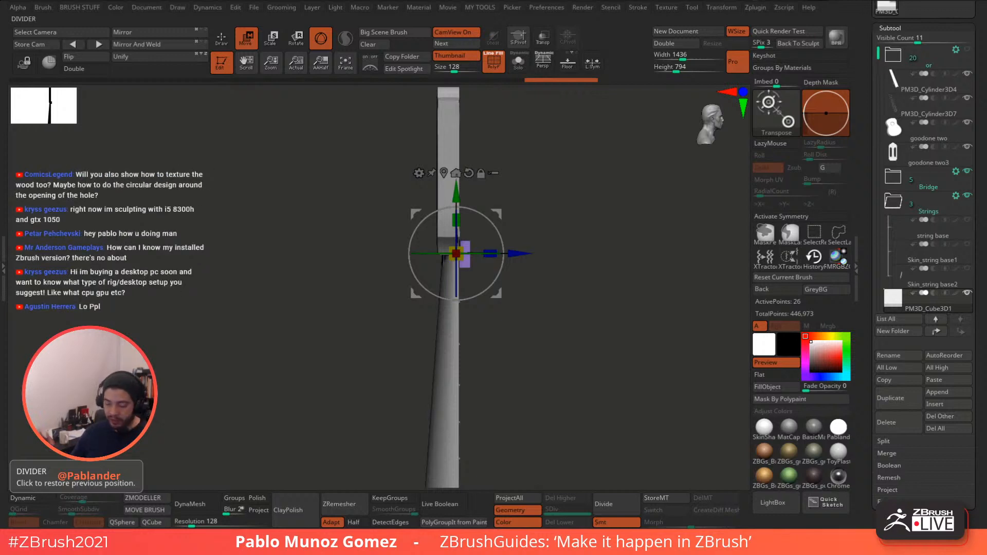
pyautogui.moveTo(569, 212); pyautogui.dragTo(555, 217)
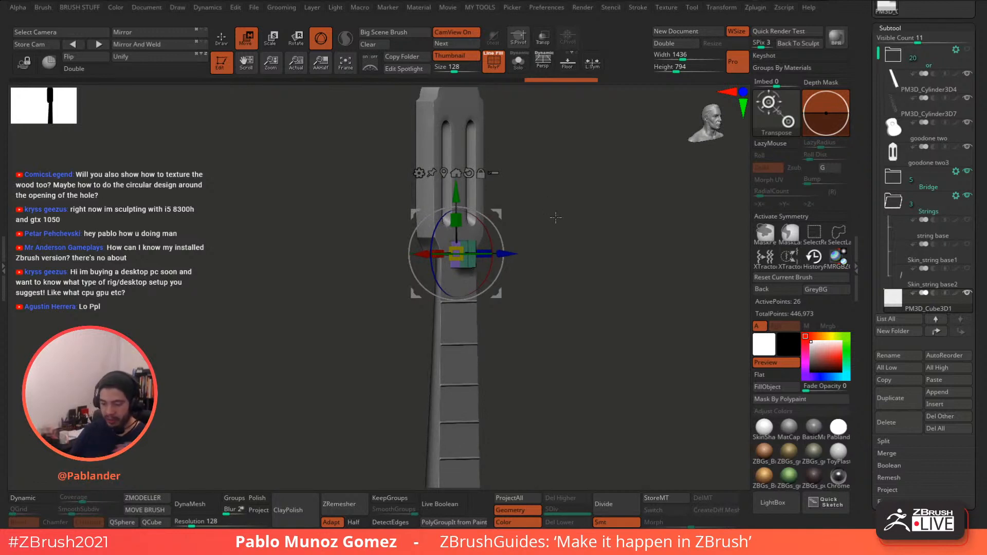
pyautogui.moveTo(570, 218); pyautogui.dragTo(543, 212)
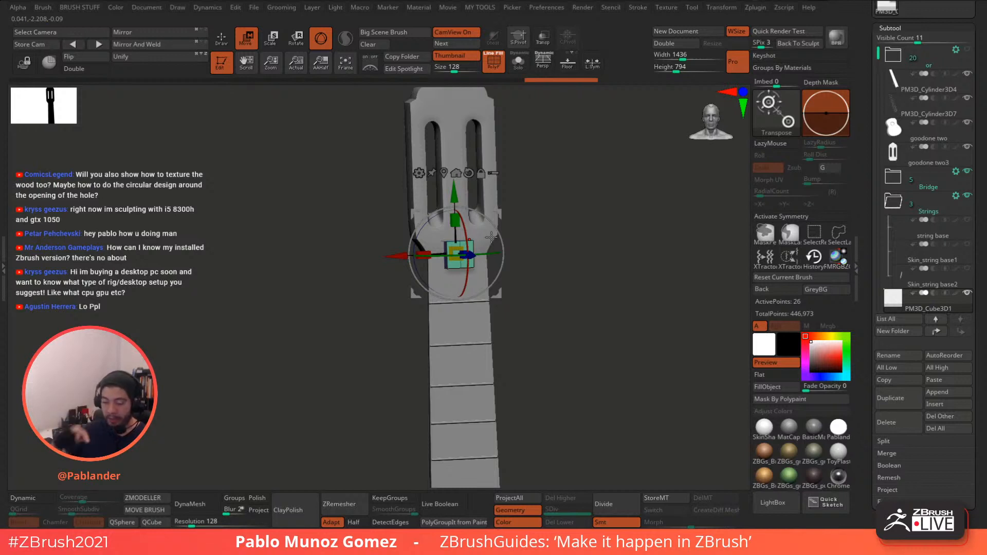
pyautogui.moveTo(582, 238); pyautogui.dragTo(549, 290)
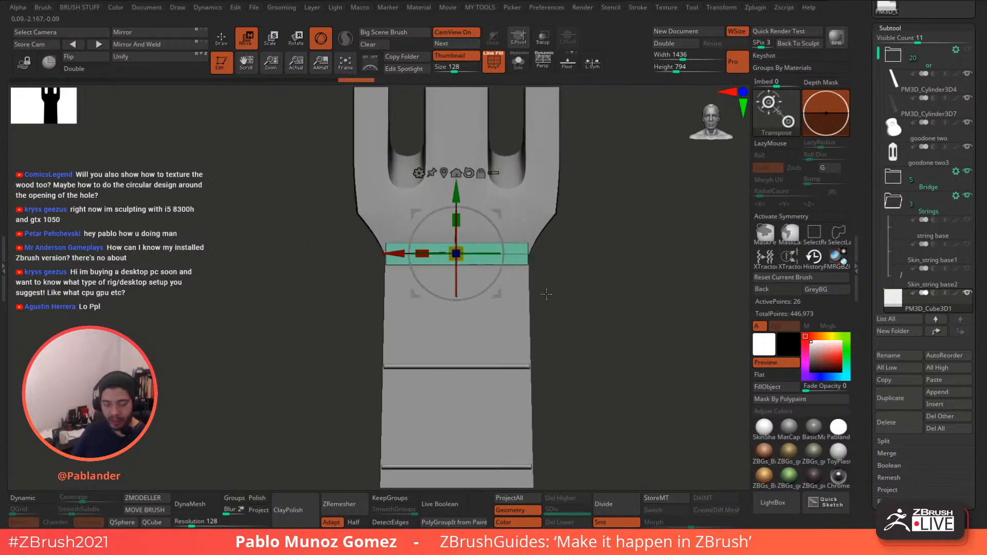
pyautogui.moveTo(457, 221); pyautogui.dragTo(458, 242)
pyautogui.moveTo(569, 248); pyautogui.dragTo(617, 248)
pyautogui.moveTo(525, 253); pyautogui.dragTo(466, 248)
pyautogui.moveTo(514, 253); pyautogui.dragTo(525, 253)
pyautogui.moveTo(583, 235); pyautogui.dragTo(525, 233)
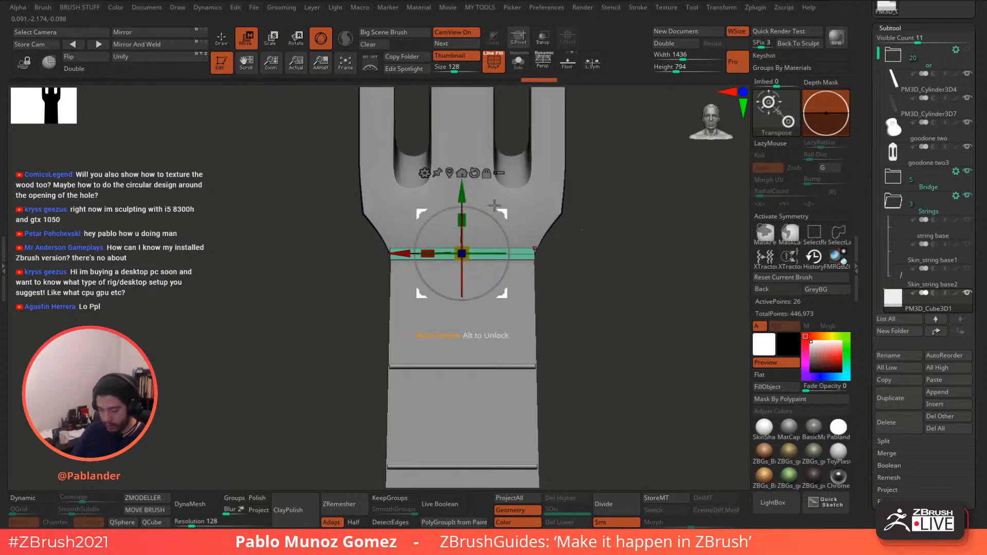
# - Lower the box onto the neck and narrow it to the neck's width
pyautogui.moveTo(465, 195); pyautogui.dragTo(466, 213)
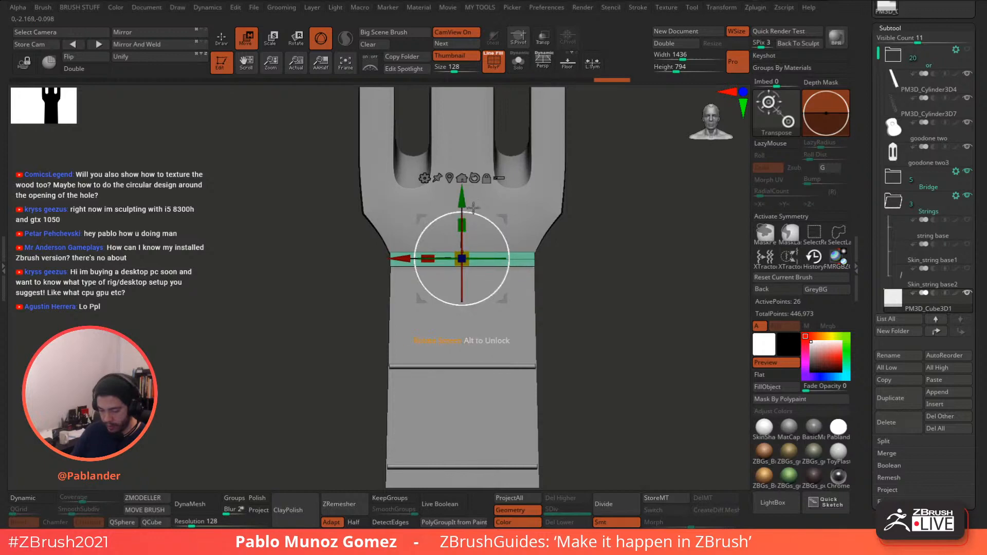
pyautogui.moveTo(569, 221)
pyautogui.mouseDown()
pyautogui.moveTo(607, 226)
pyautogui.moveTo(565, 237)
pyautogui.mouseUp()
pyautogui.moveTo(448, 261); pyautogui.dragTo(450, 260)
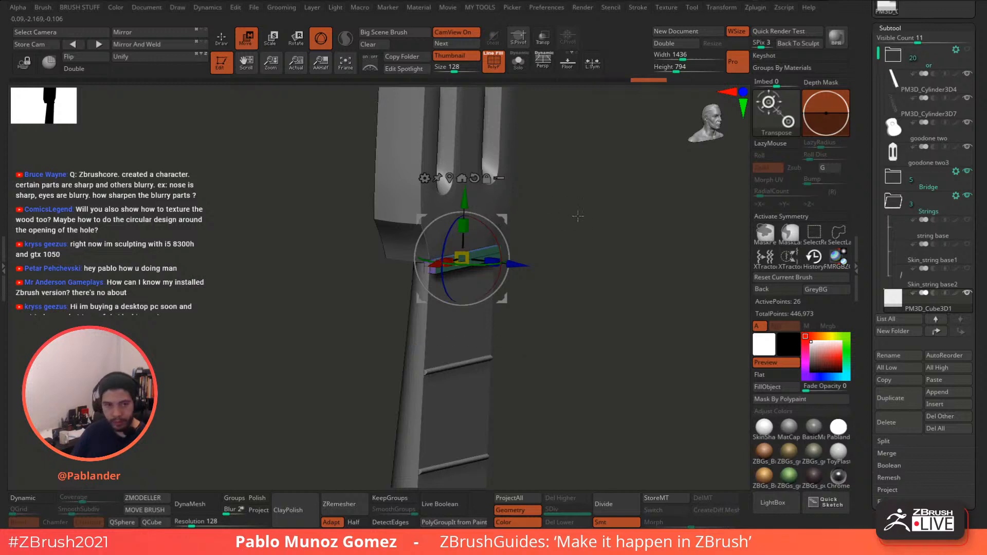
pyautogui.moveTo(577, 217); pyautogui.dragTo(557, 221)
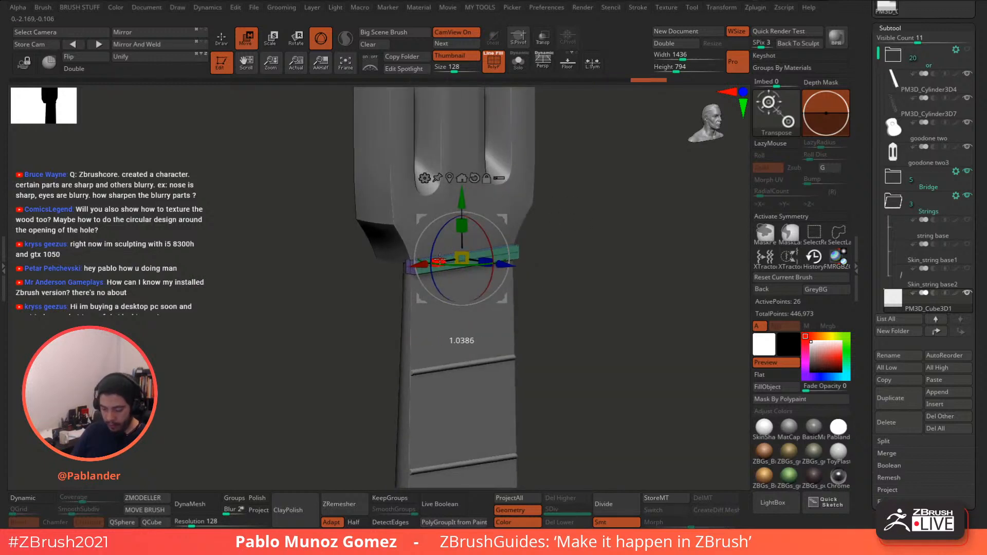
pyautogui.moveTo(440, 260); pyautogui.dragTo(439, 260)
pyautogui.press('q')
pyautogui.moveTo(591, 234)
pyautogui.mouseDown()
pyautogui.moveTo(564, 242)
pyautogui.moveTo(581, 280)
pyautogui.moveTo(581, 244)
pyautogui.moveTo(606, 300)
pyautogui.moveTo(601, 285)
pyautogui.moveTo(549, 258)
pyautogui.mouseUp()
# - Switch to ZModeler polygon modelling with wireframe on and solo the nut bar
pyautogui.click(495, 66)
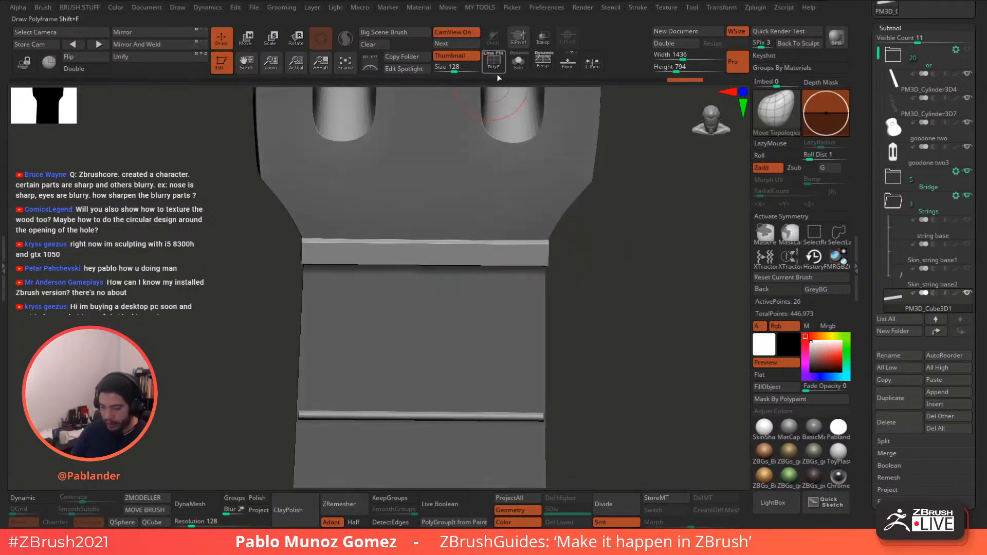
pyautogui.click(495, 66)
pyautogui.click(152, 499)
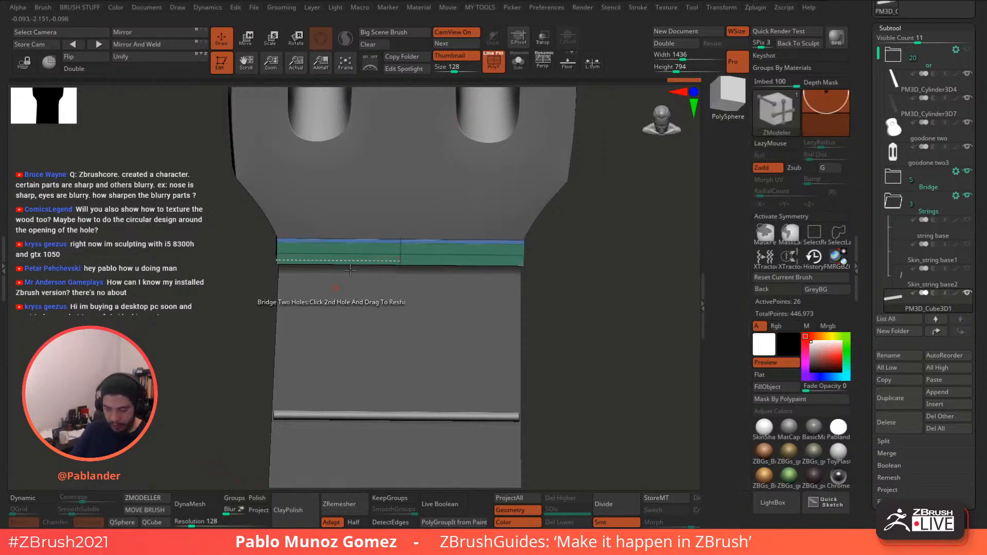
pyautogui.click(518, 66)
pyautogui.moveTo(529, 203); pyautogui.dragTo(559, 234)
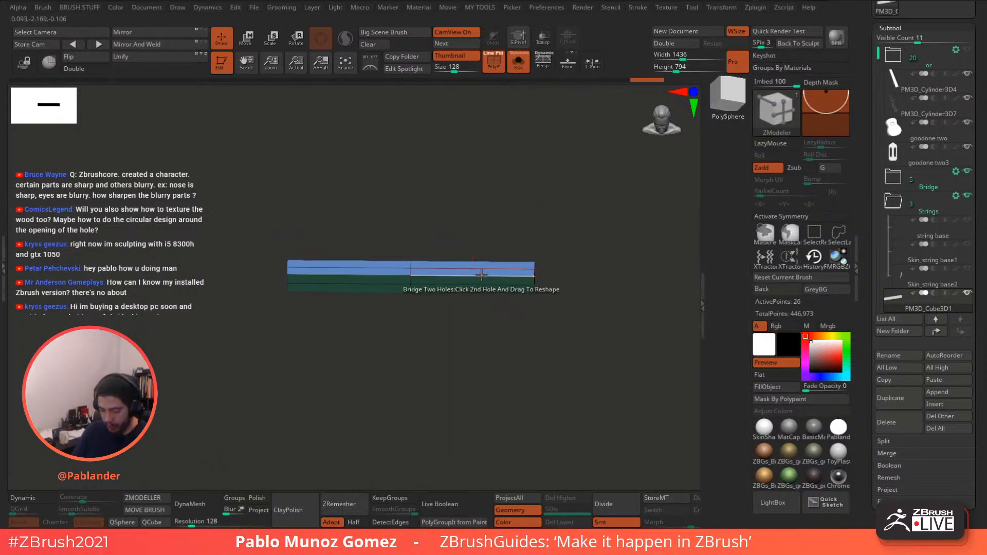
# - Try inserting multiple edge loops on the bar, then undo the unwanted extrusion
pyautogui.press('space')
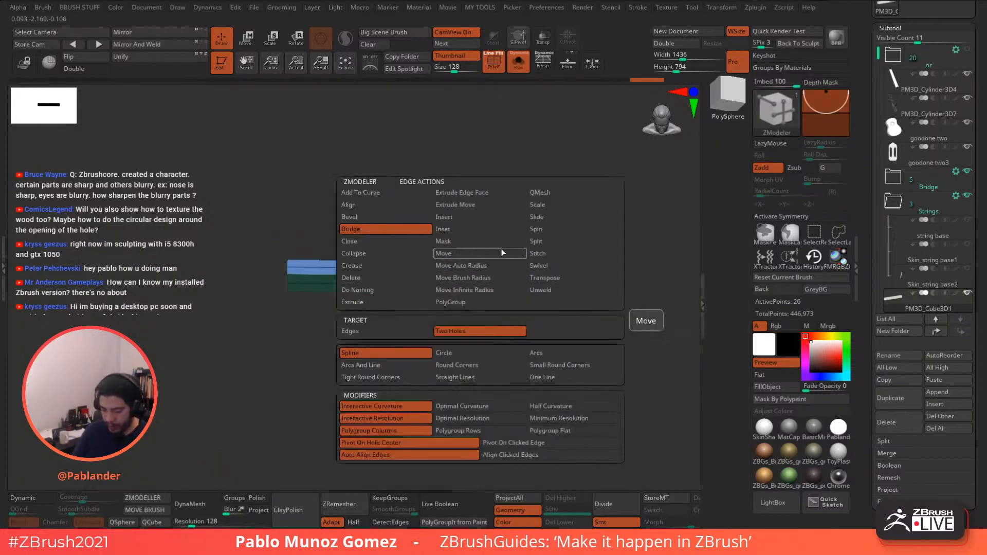
pyautogui.click(466, 217)
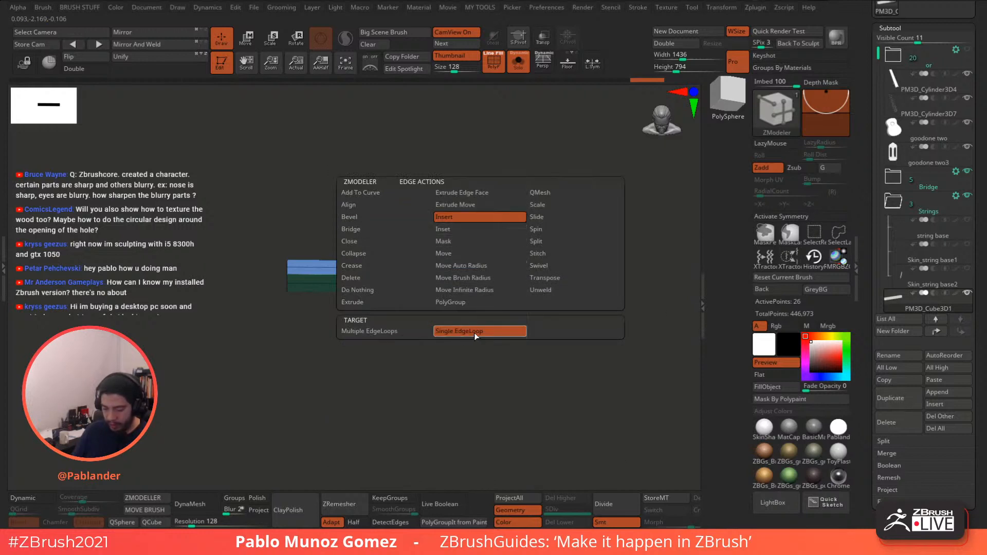
pyautogui.click(421, 331)
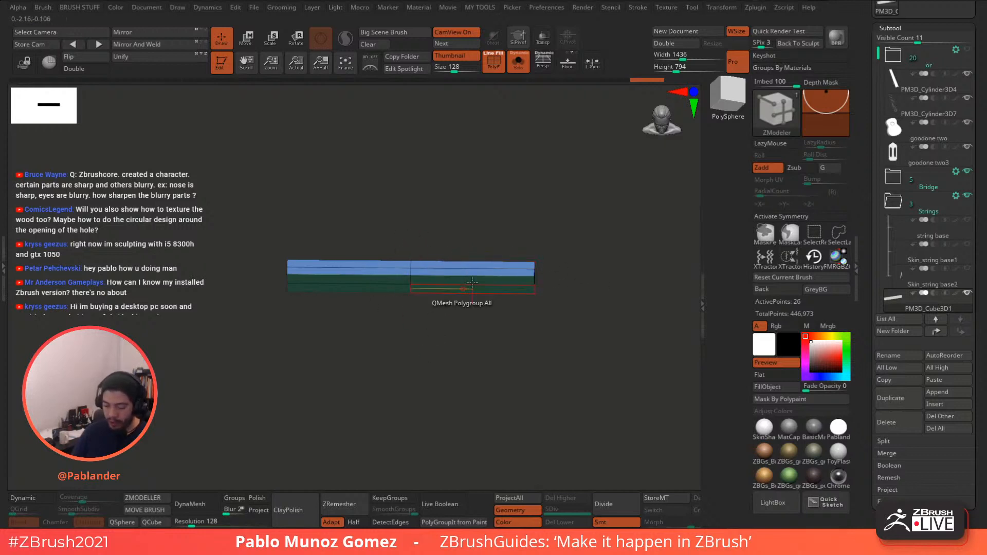
pyautogui.moveTo(472, 282); pyautogui.dragTo(477, 316)
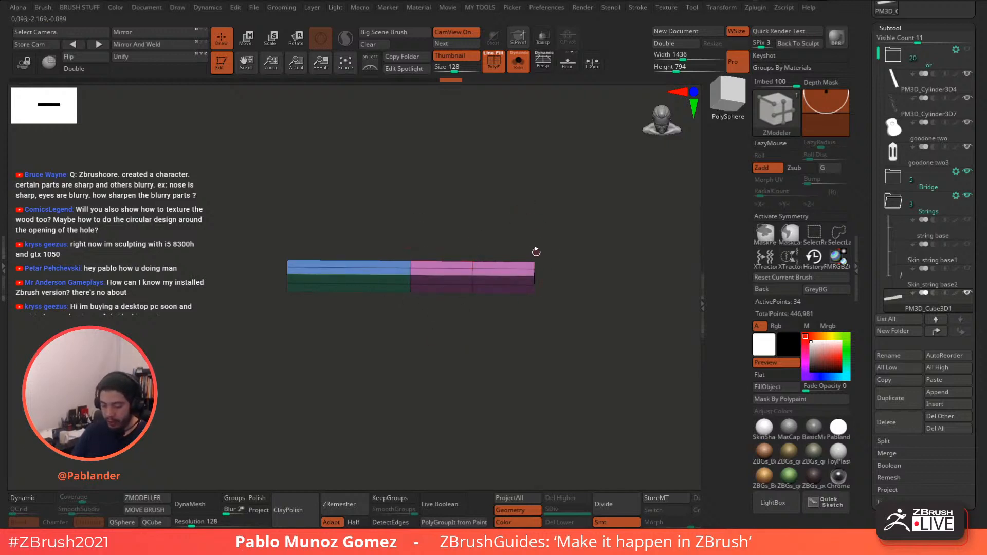
pyautogui.hotkey('ctrl', 'z')
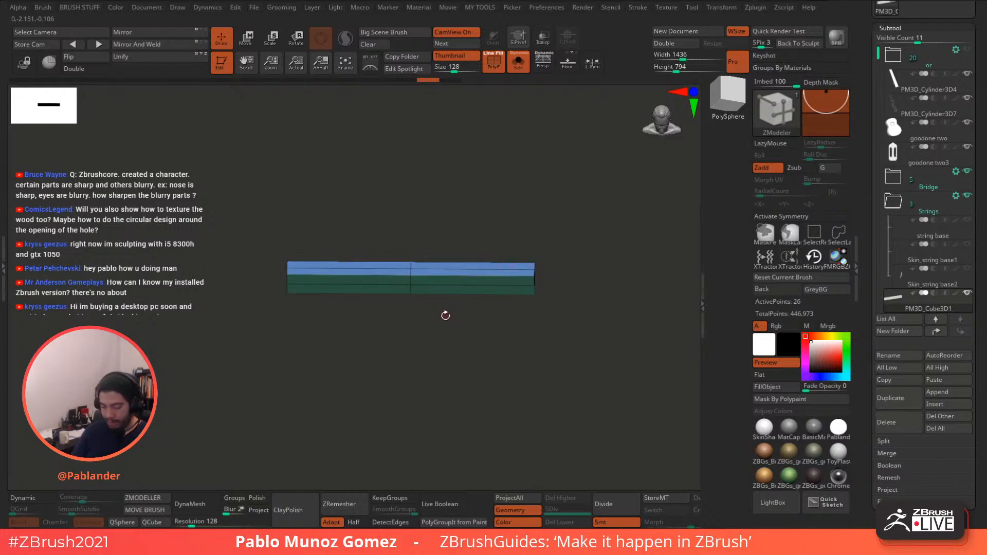
# - Delete a complete edge loop from the bar, leaving it at 18 points
pyautogui.press('space')
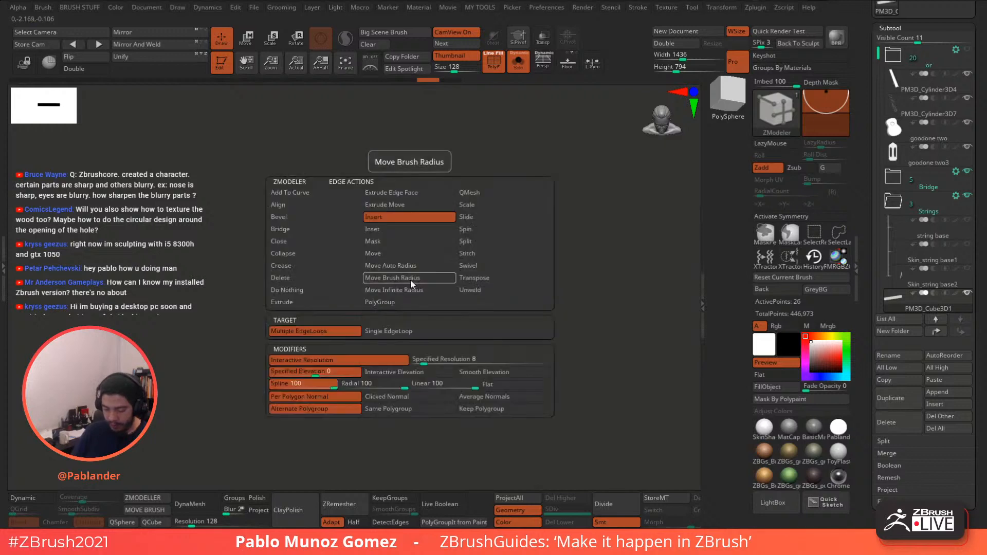
pyautogui.click(309, 277)
pyautogui.click(402, 333)
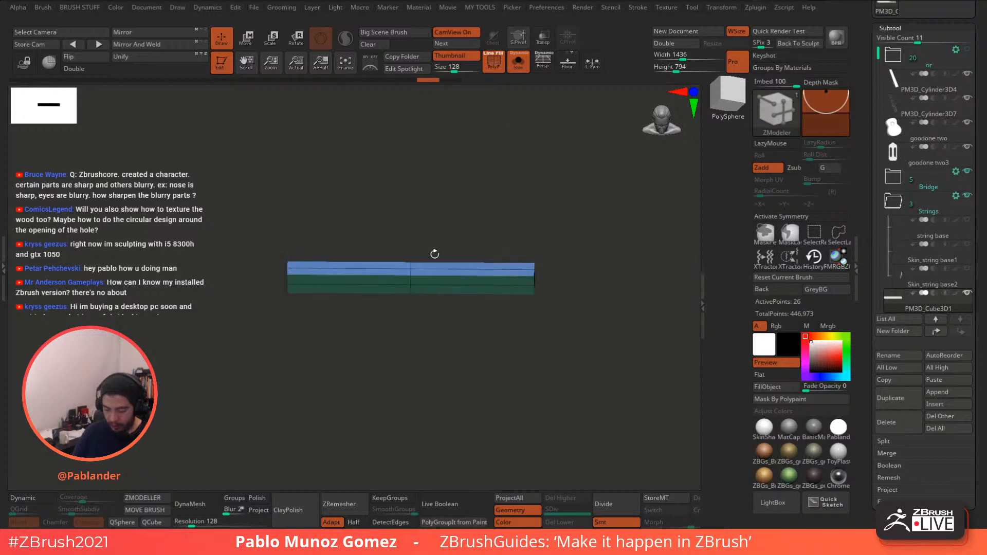
pyautogui.press('space')
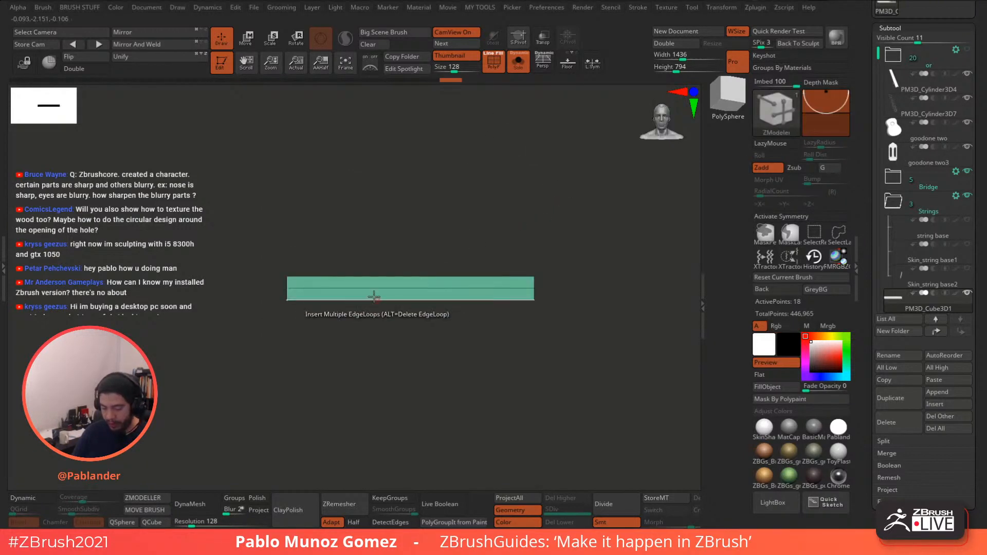
# - Add evenly spaced edge loops across the bar with Insert Multiple EdgeLoops
pyautogui.moveTo(484, 231); pyautogui.dragTo(591, 217)
pyautogui.click(461, 299)
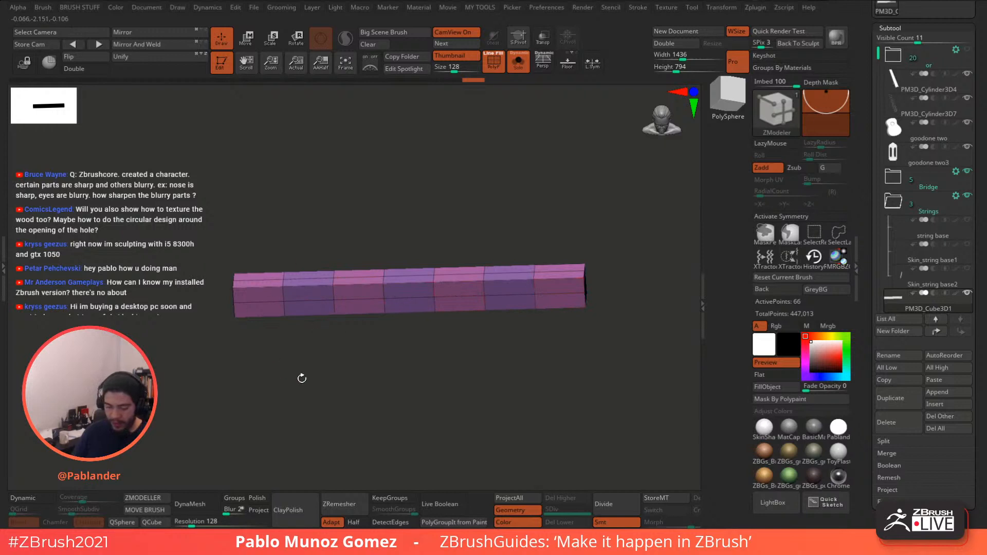
pyautogui.moveTo(519, 375); pyautogui.dragTo(544, 362)
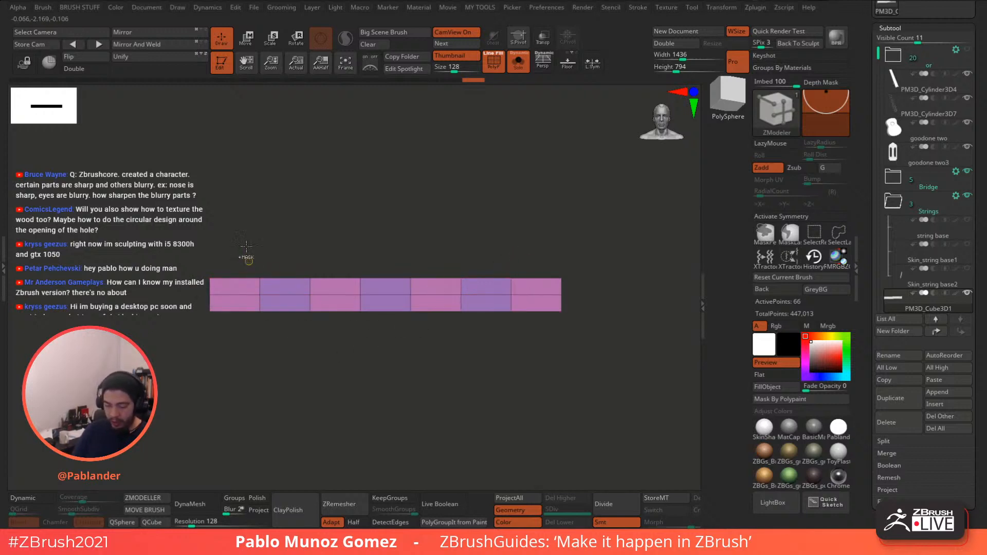
# - Mask the bar's ends and stretch its middle segments outward along X with the gizmo
pyautogui.moveTo(246, 234)
pyautogui.keyDown('ctrl'); pyautogui.mouseDown()
pyautogui.moveTo(302, 367)
pyautogui.moveTo(362, 396)
pyautogui.mouseUp(); pyautogui.keyUp('ctrl')
pyautogui.moveTo(241, 235)
pyautogui.keyDown('ctrl'); pyautogui.mouseDown()
pyautogui.moveTo(360, 411)
pyautogui.moveTo(508, 234)
pyautogui.mouseUp(); pyautogui.keyUp('ctrl')
pyautogui.keyDown('ctrl'); pyautogui.click(505, 194); pyautogui.keyUp('ctrl')
pyautogui.press('w')
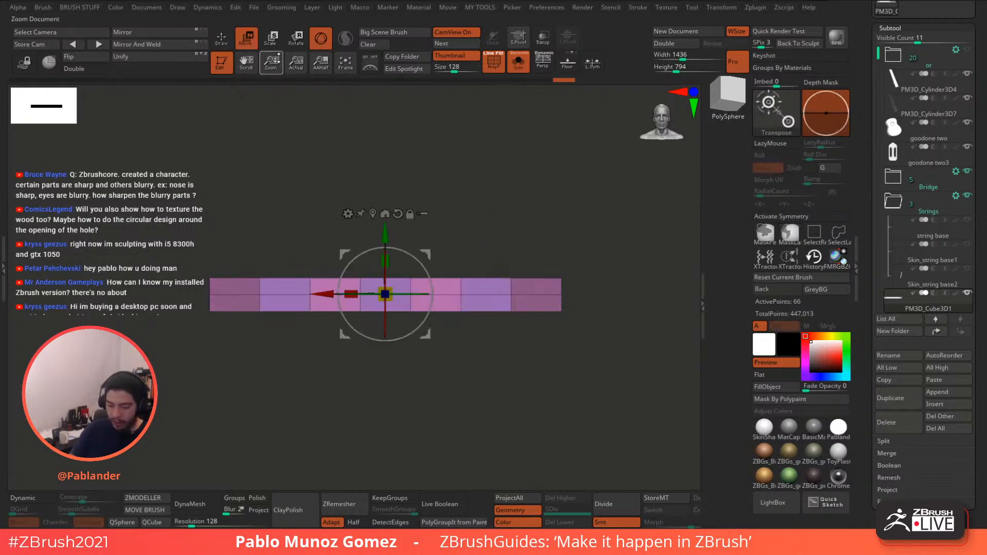
pyautogui.moveTo(351, 294); pyautogui.dragTo(333, 287)
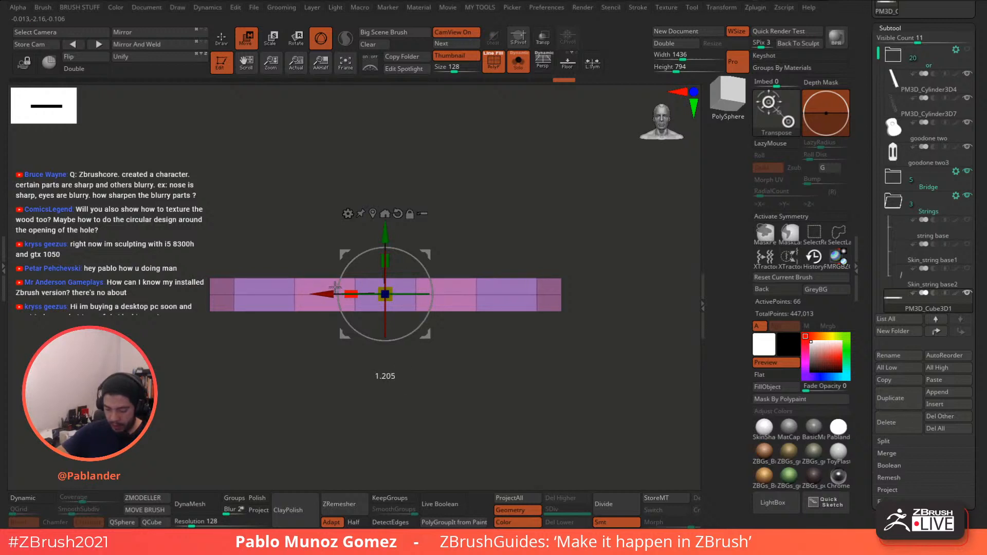
pyautogui.moveTo(335, 287); pyautogui.dragTo(334, 287)
# - Clear the mask, turn off Solo and show the Skin_string_base1 strings again
pyautogui.click(222, 38)
pyautogui.keyDown('ctrl'); pyautogui.moveTo(487, 201); pyautogui.dragTo(492, 210); pyautogui.keyUp('ctrl')
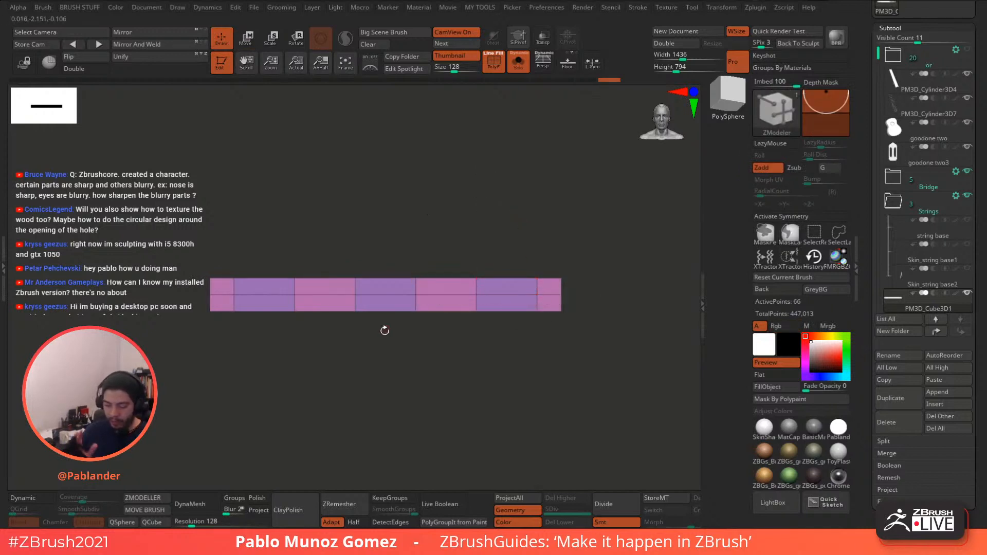
pyautogui.click(519, 62)
pyautogui.click(967, 270)
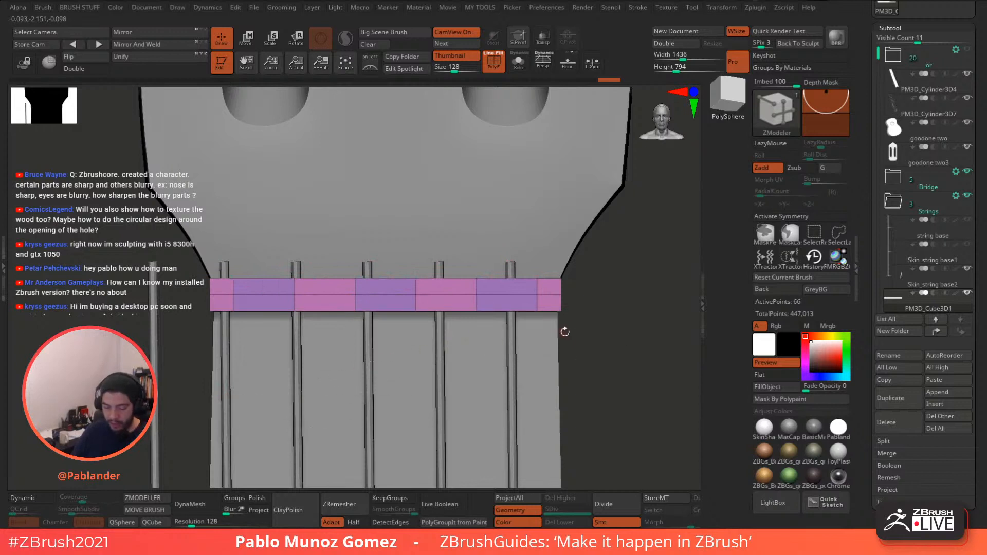
pyautogui.click(967, 269)
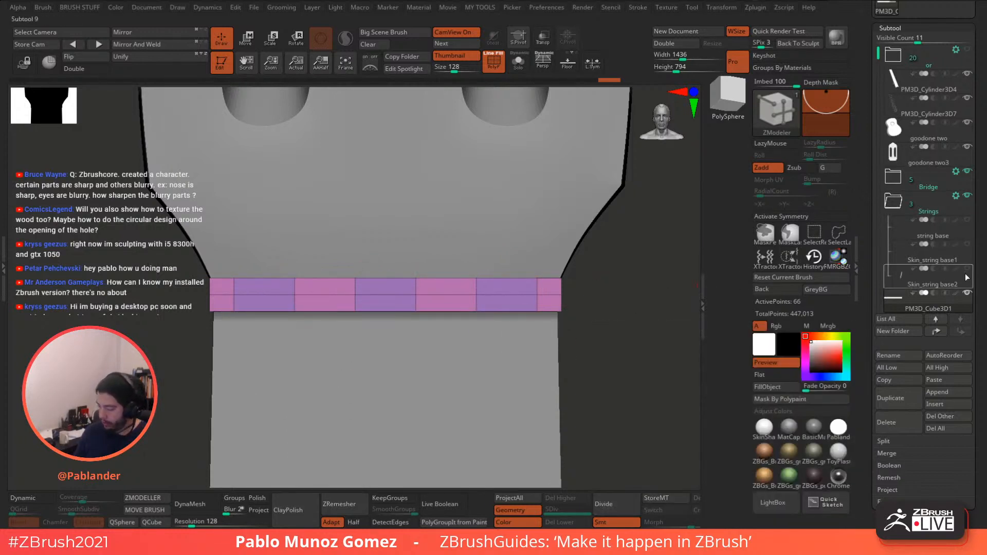
pyautogui.click(966, 268)
pyautogui.keyDown('alt'); pyautogui.moveTo(592, 319); pyautogui.dragTo(579, 282); pyautogui.keyUp('alt')
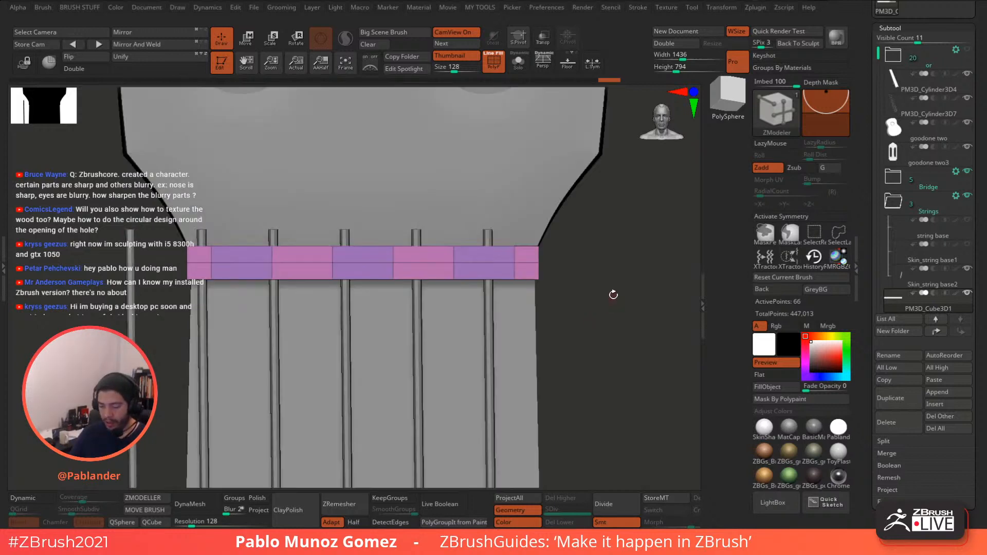
# - Bevel a narrow edge loop near the right end of the pink band
pyautogui.moveTo(616, 313)
pyautogui.keyDown('alt'); pyautogui.mouseDown()
pyautogui.moveTo(615, 322)
pyautogui.moveTo(608, 308)
pyautogui.mouseUp(); pyautogui.keyUp('alt')
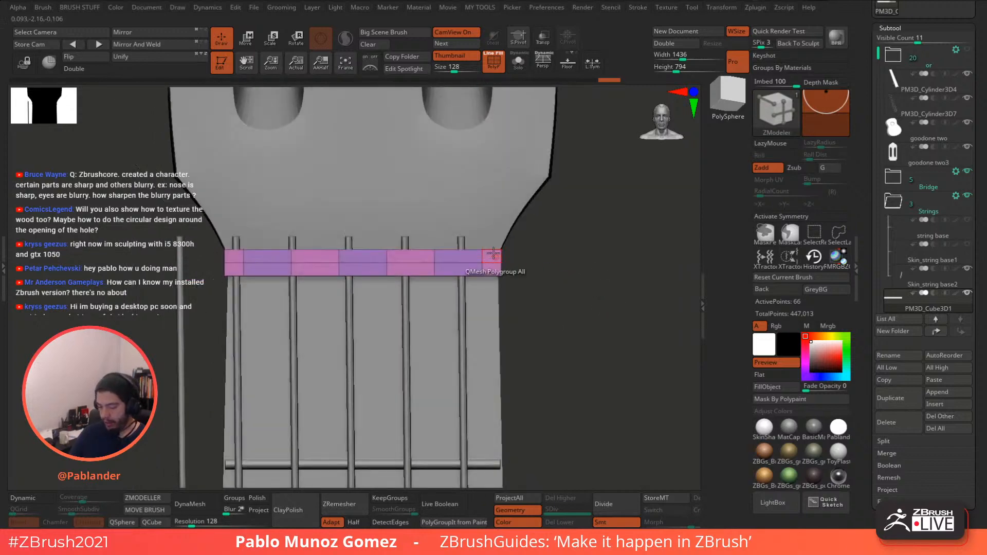
pyautogui.press('space')
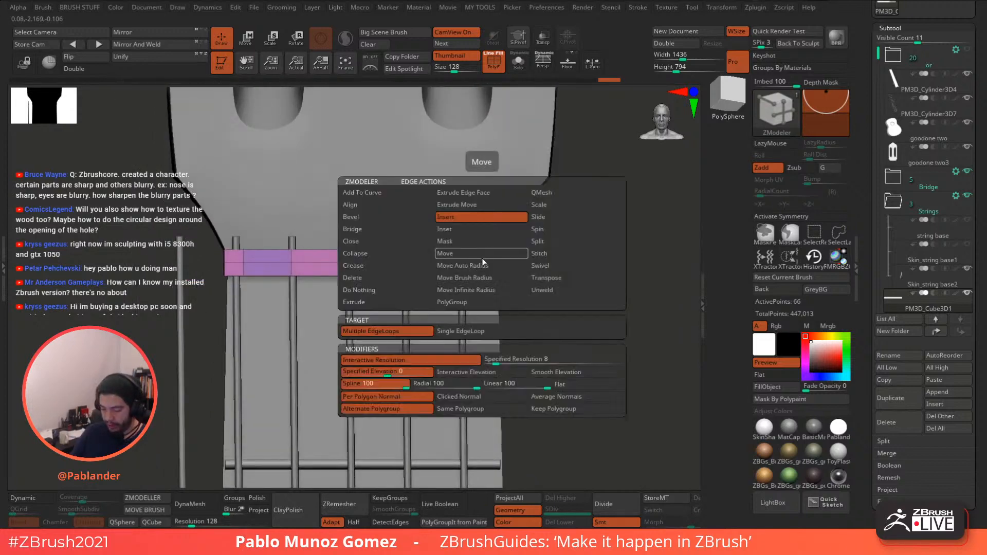
pyautogui.click(363, 217)
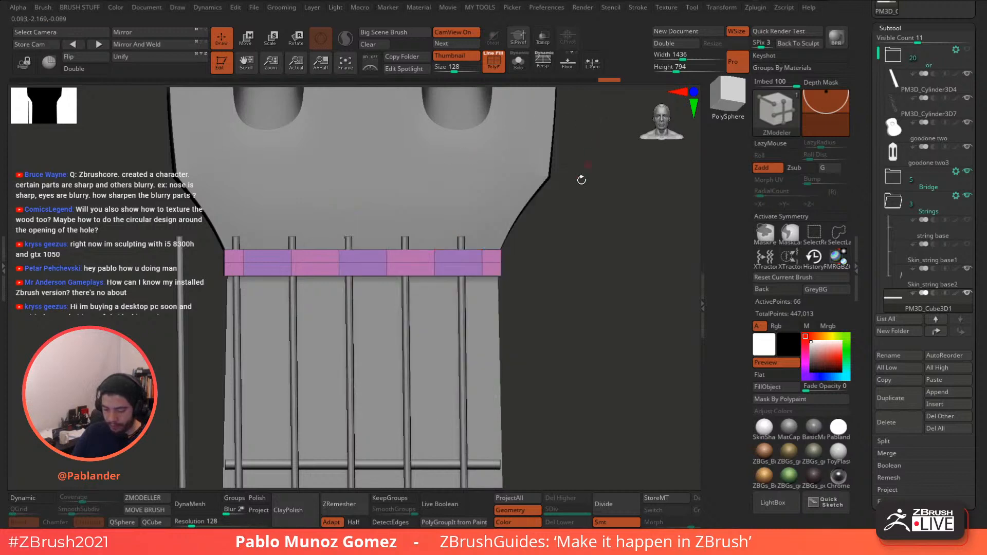
pyautogui.keyDown('alt'); pyautogui.moveTo(547, 252); pyautogui.dragTo(551, 280); pyautogui.keyUp('alt')
pyautogui.moveTo(482, 274); pyautogui.dragTo(483, 282)
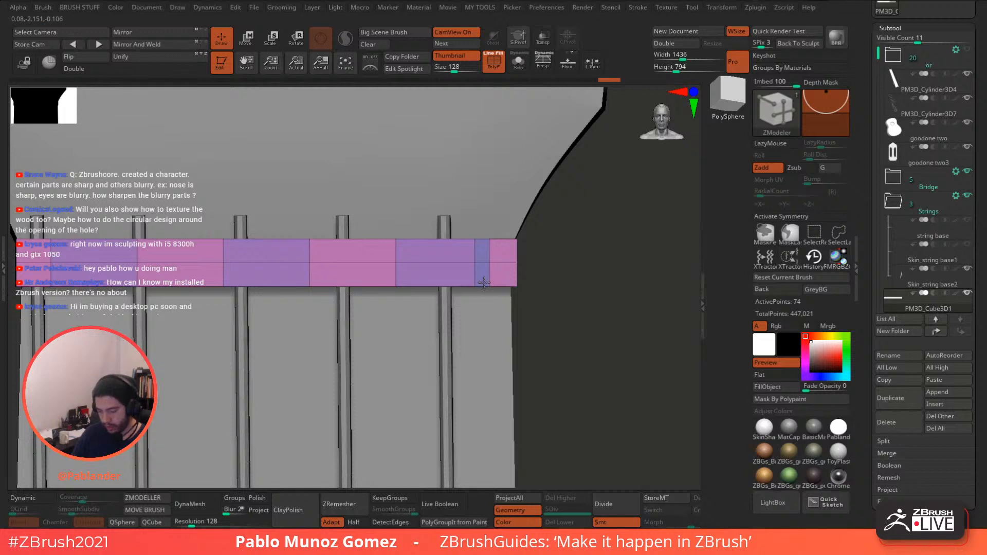
pyautogui.moveTo(484, 282); pyautogui.dragTo(484, 283)
pyautogui.keyDown('alt'); pyautogui.moveTo(575, 277); pyautogui.dragTo(585, 257); pyautogui.keyUp('alt')
# - Bevel narrow loops at each string position across the band to form string slots
pyautogui.click(480, 268)
pyautogui.click(417, 269)
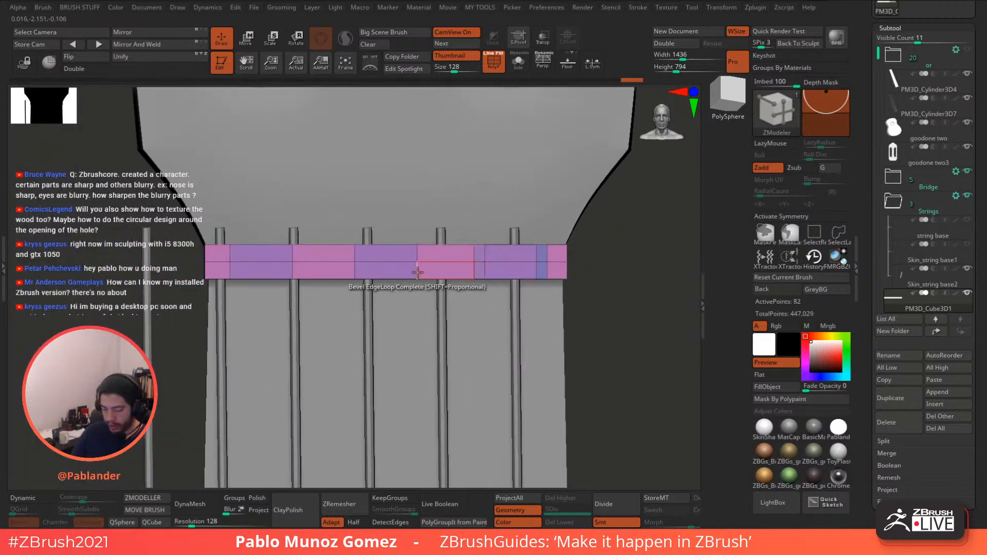
pyautogui.click(354, 270)
pyautogui.click(292, 268)
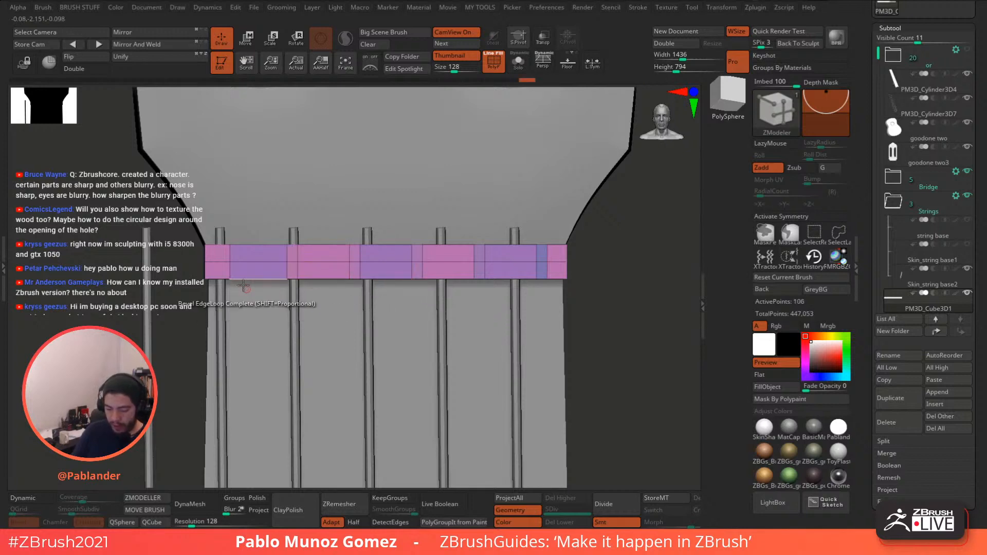
pyautogui.click(231, 269)
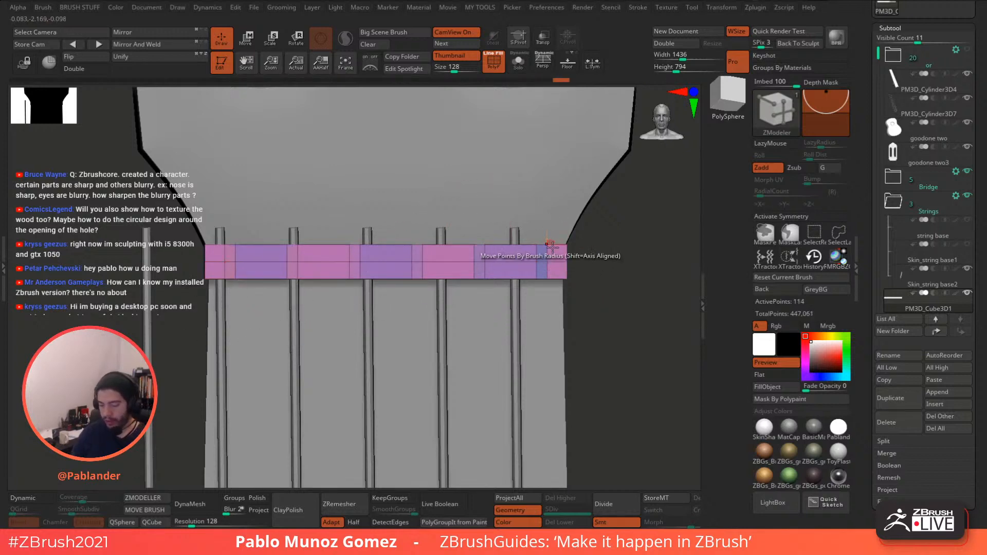
pyautogui.moveTo(585, 268)
pyautogui.mouseDown()
pyautogui.moveTo(611, 295)
pyautogui.moveTo(602, 263)
pyautogui.mouseUp()
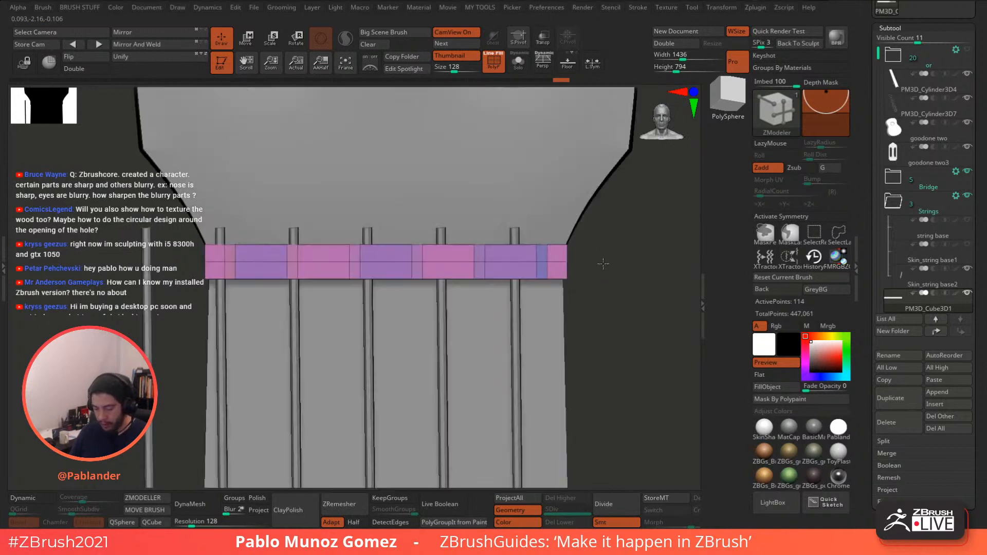
pyautogui.click(537, 263)
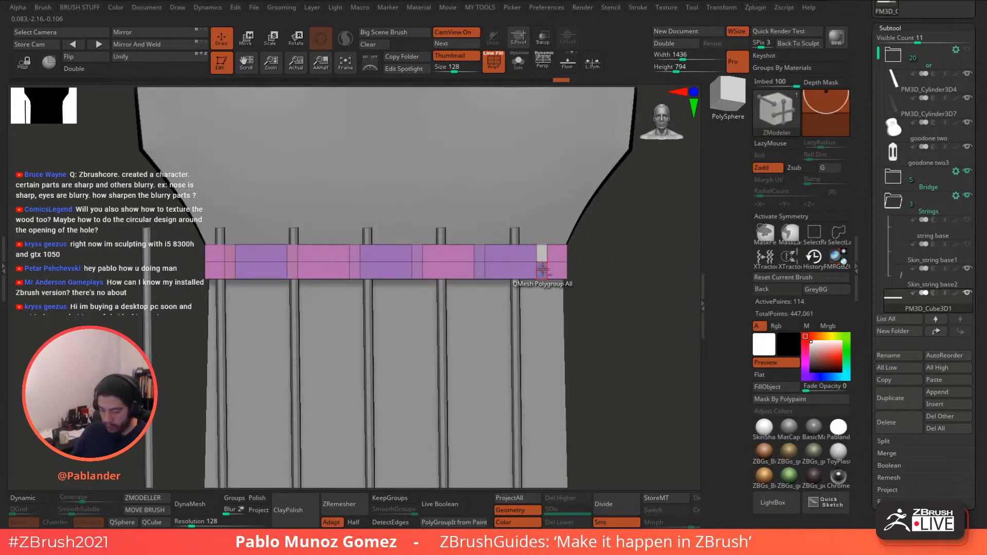
pyautogui.click(478, 266)
pyautogui.click(415, 261)
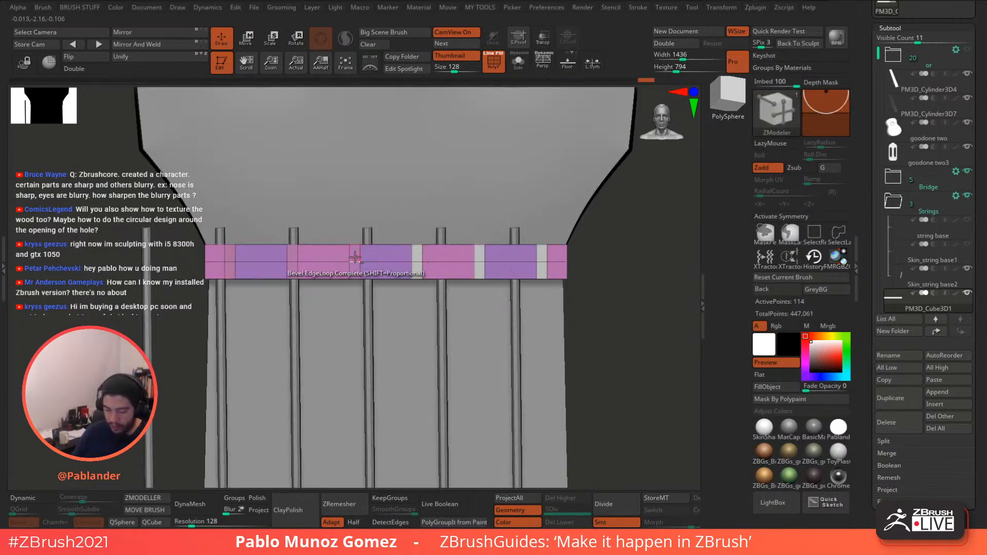
pyautogui.click(354, 262)
pyautogui.click(293, 254)
pyautogui.click(230, 261)
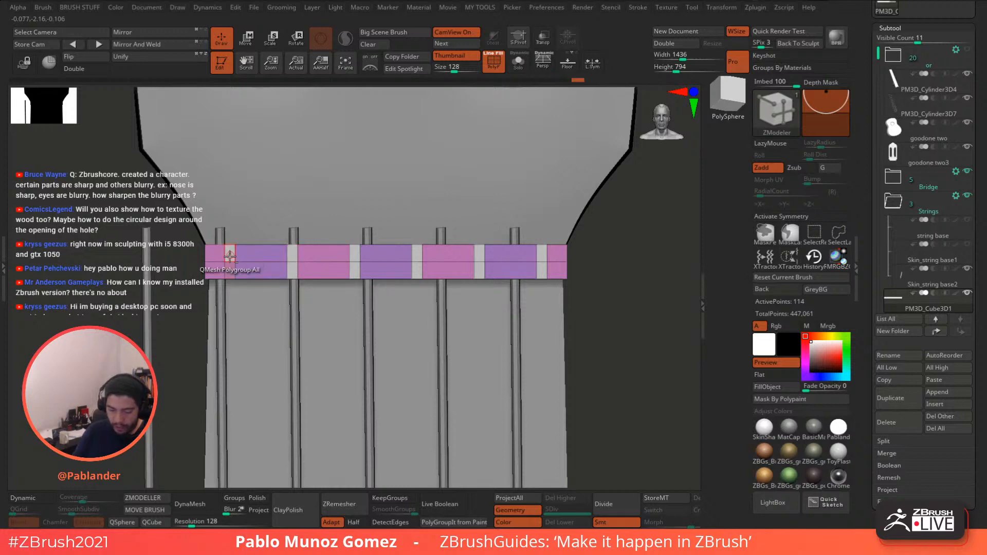
# - Insert a single edge loop lengthwise along the purple strip
pyautogui.moveTo(583, 228); pyautogui.dragTo(509, 238)
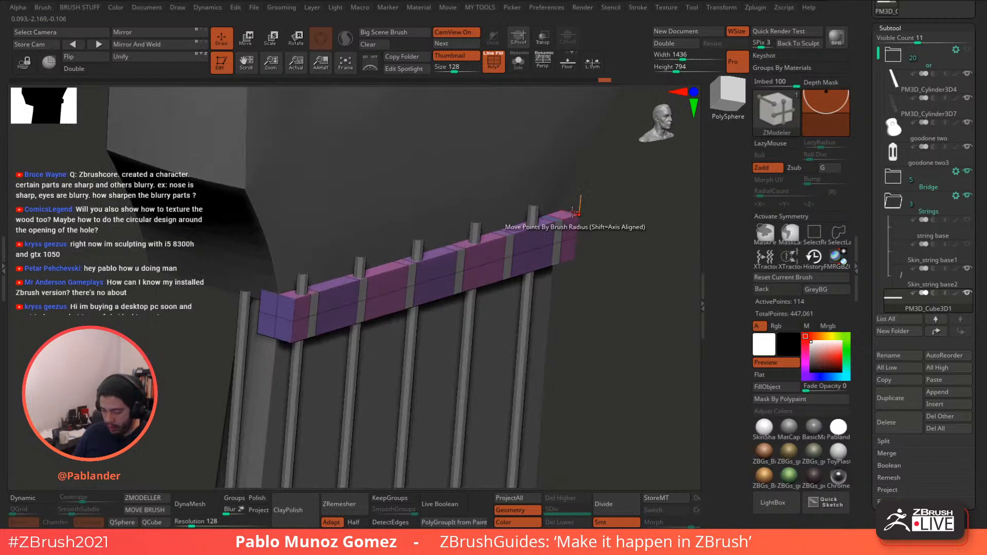
pyautogui.click(508, 240)
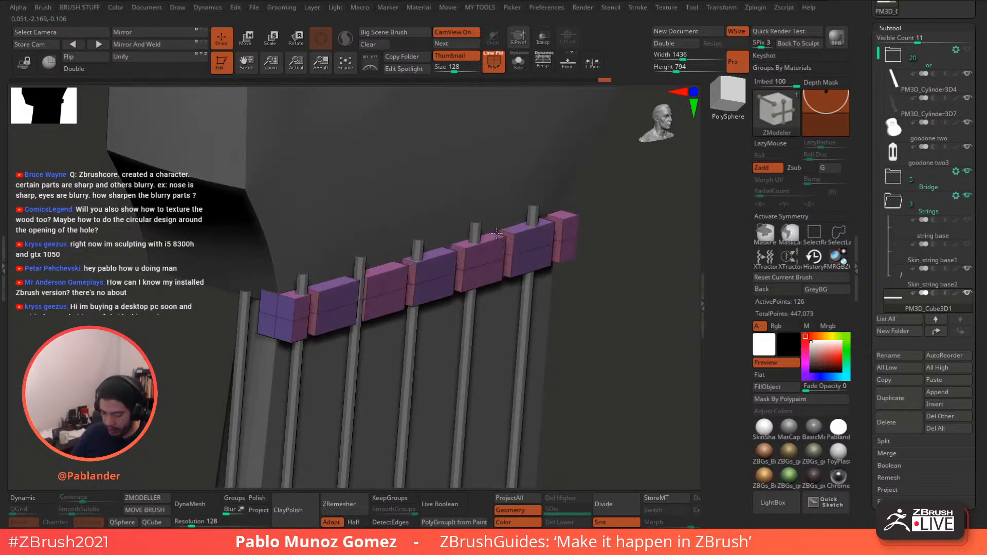
pyautogui.hotkey('ctrl', 'z')
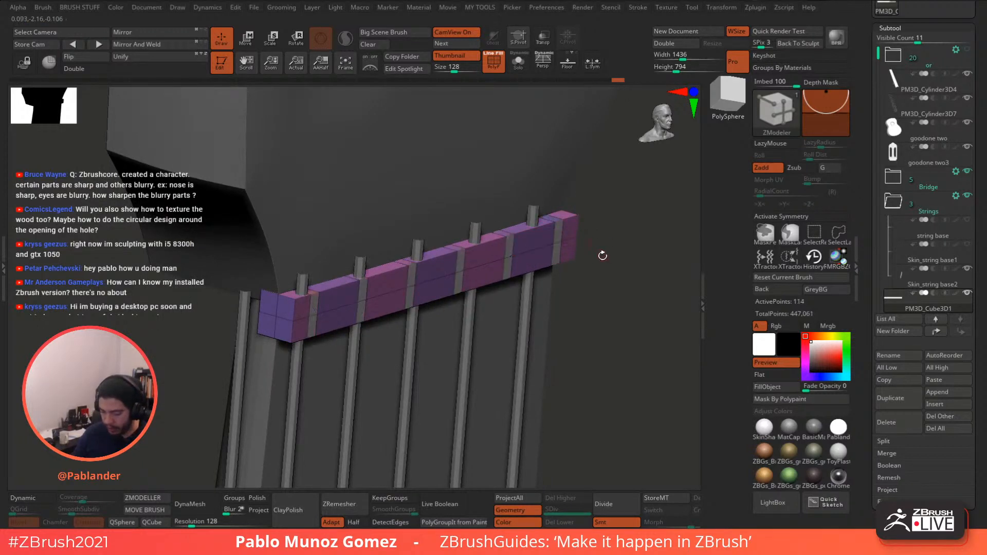
pyautogui.moveTo(585, 237); pyautogui.dragTo(540, 228)
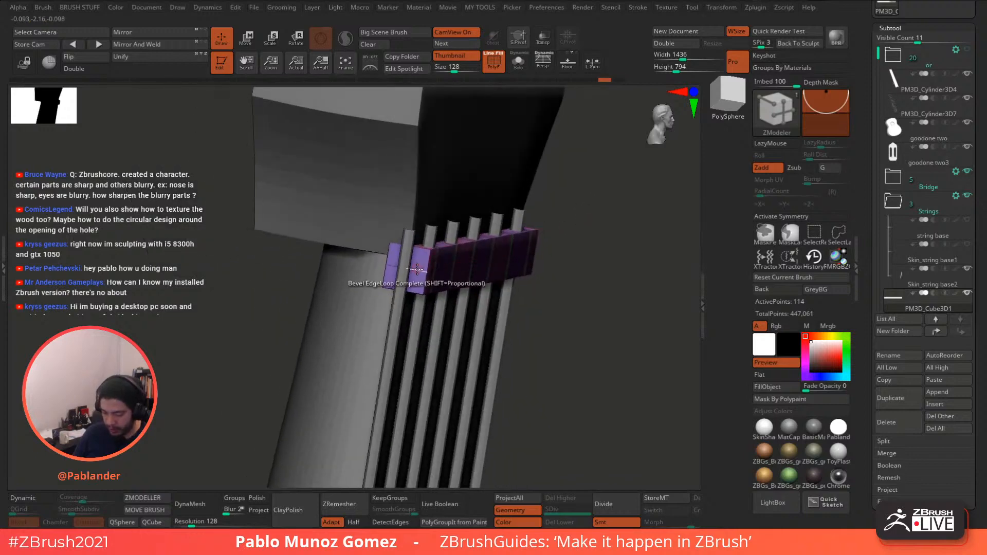
pyautogui.press('space')
pyautogui.click(413, 221)
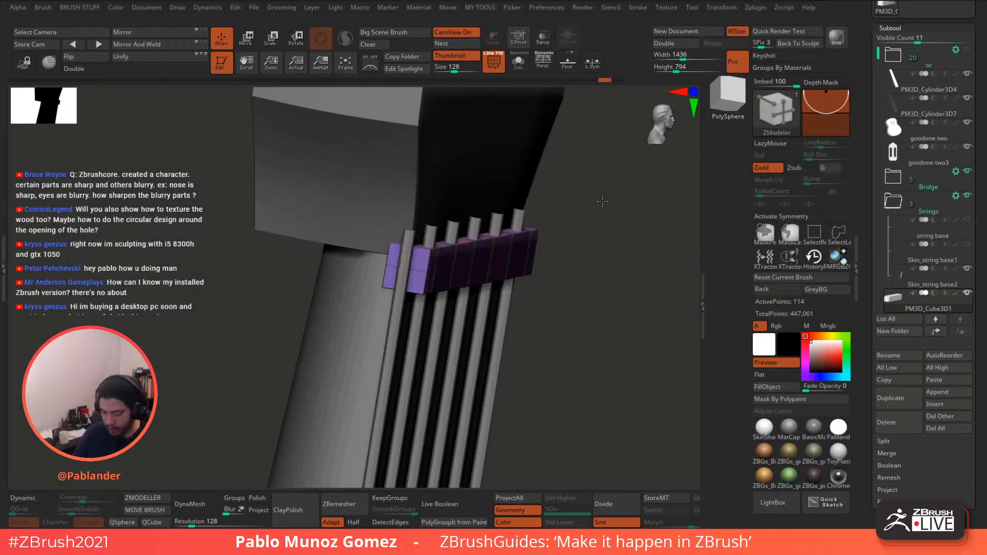
pyautogui.moveTo(601, 199); pyautogui.dragTo(551, 227)
pyautogui.click(412, 265)
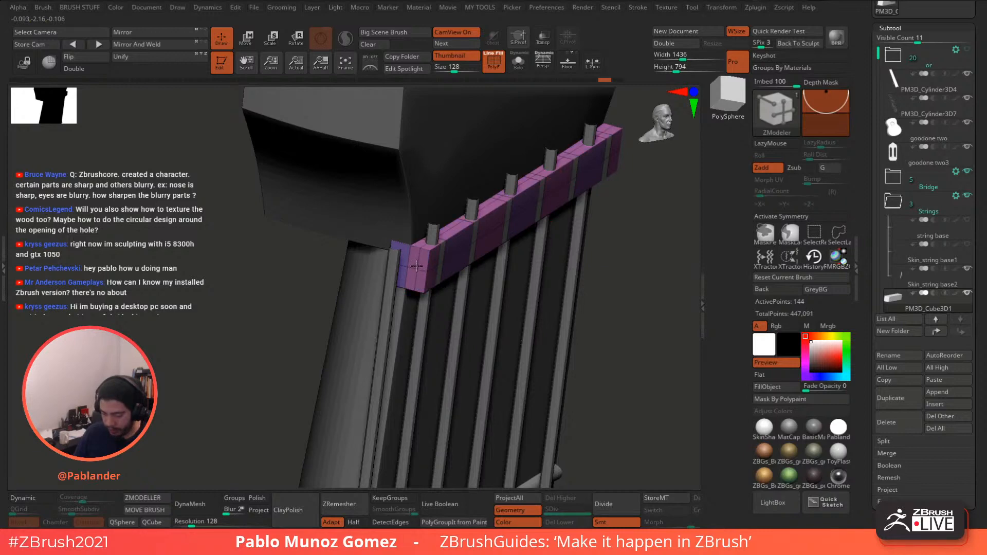
pyautogui.hotkey('ctrl', 'z')
pyautogui.press('space')
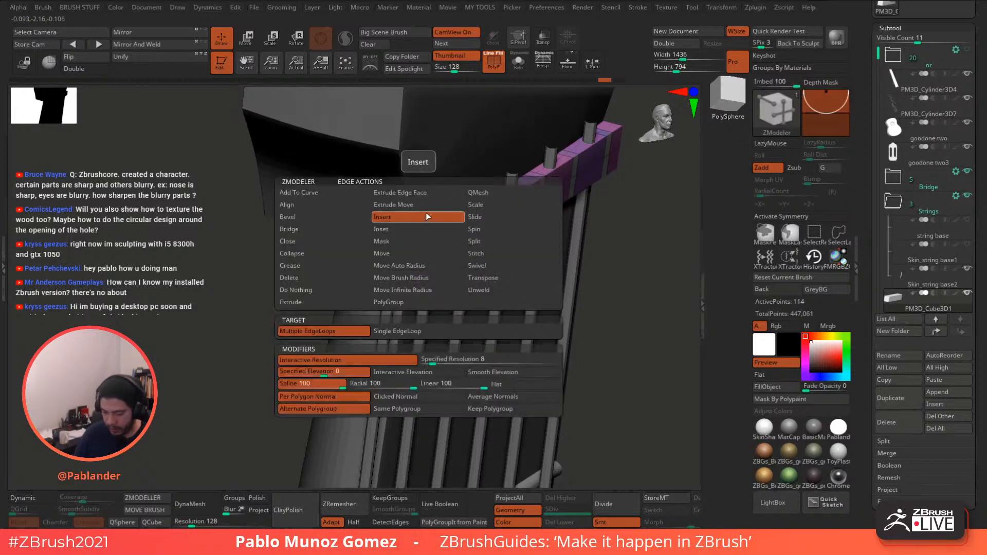
pyautogui.click(398, 331)
pyautogui.click(416, 267)
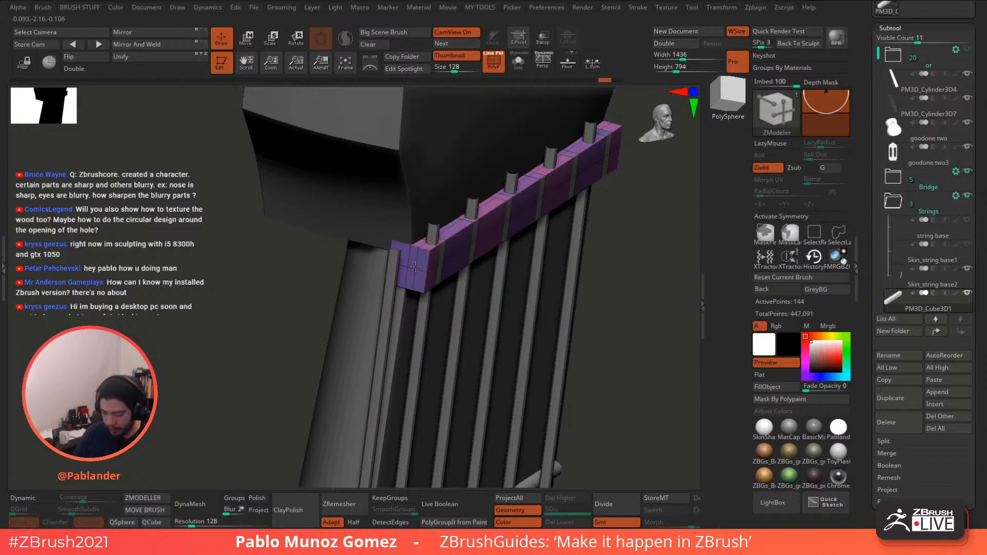
# - Raise the blocks between the strings with QMesh Polygroup All, leaving notches
pyautogui.click(507, 209)
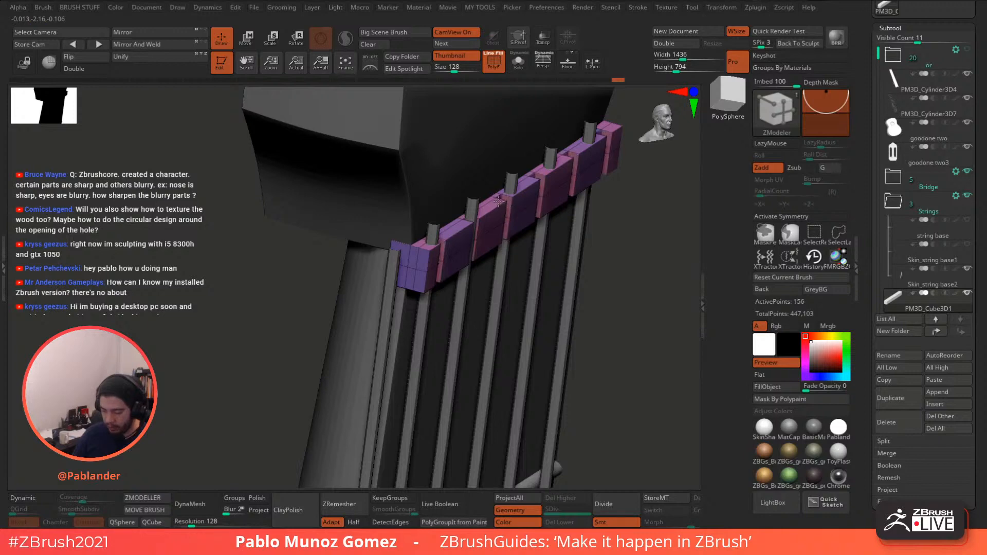
pyautogui.moveTo(494, 192); pyautogui.dragTo(498, 204, button='right')
pyautogui.hotkey('ctrl', 'z')
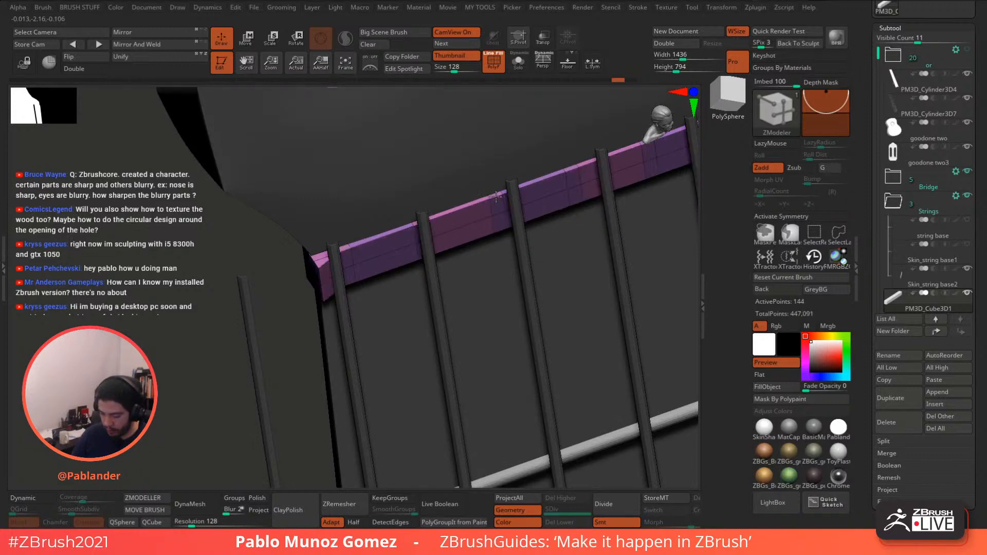
pyautogui.hotkey('ctrl', 'shift', 'z')
pyautogui.moveTo(495, 197); pyautogui.dragTo(475, 277, button='right')
pyautogui.moveTo(575, 244); pyautogui.dragTo(581, 293, button='right')
pyautogui.keyDown('ctrl'); pyautogui.moveTo(581, 293); pyautogui.dragTo(591, 254, button='right'); pyautogui.keyUp('ctrl')
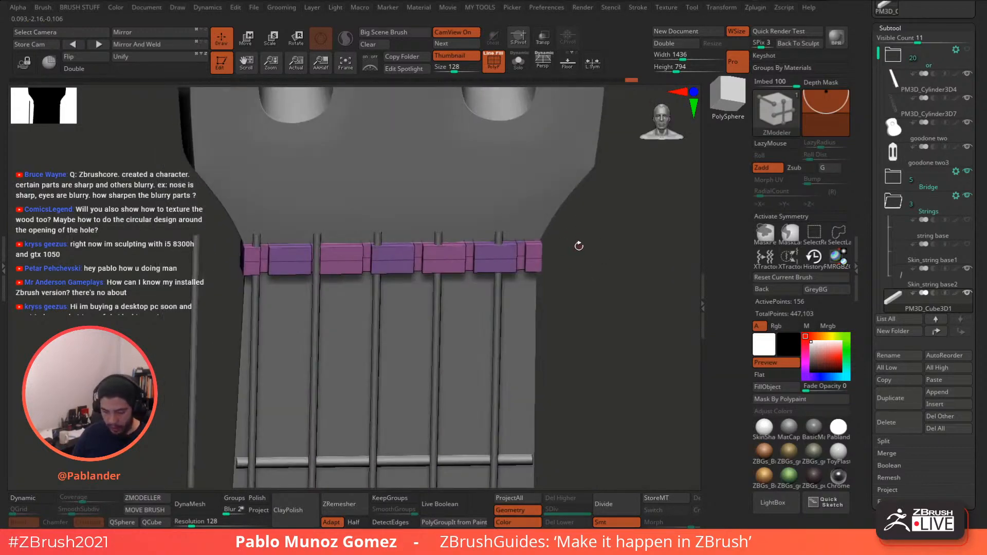
# - Insert an edge loop around the strip's middle while previewing dynamic subdivision
pyautogui.press('d')
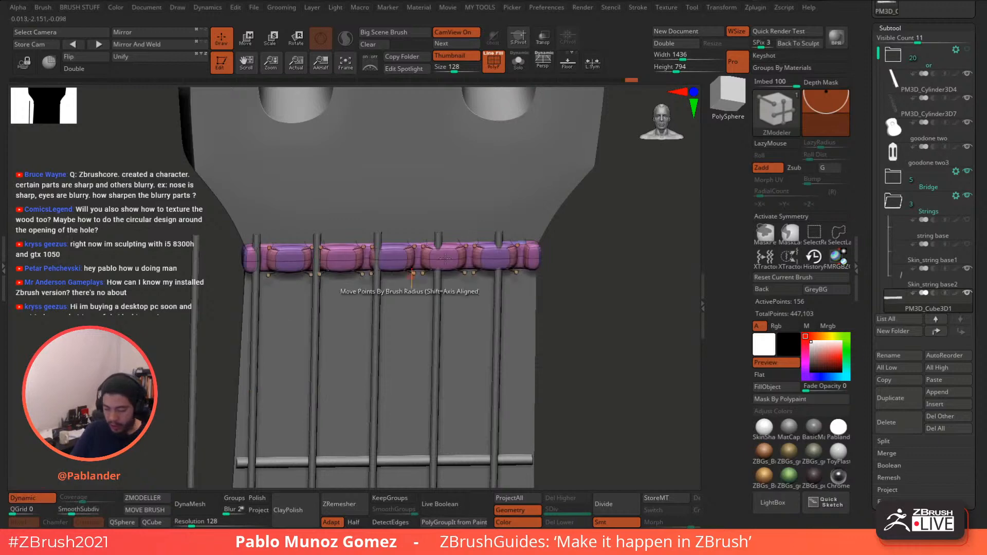
pyautogui.moveTo(581, 262)
pyautogui.mouseDown(button='right')
pyautogui.moveTo(588, 275)
pyautogui.moveTo(583, 237)
pyautogui.moveTo(591, 265)
pyautogui.moveTo(597, 257)
pyautogui.mouseUp(button='right')
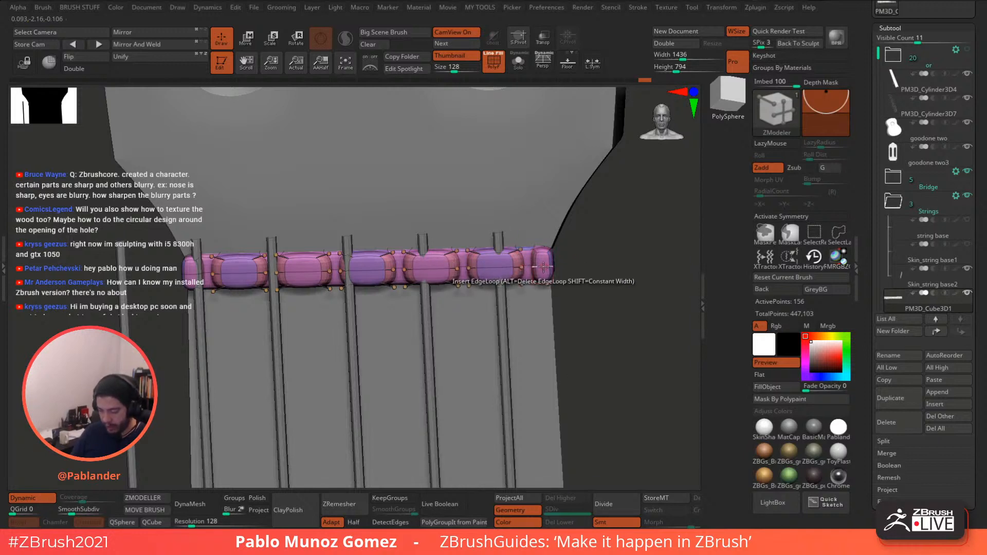
pyautogui.press('space')
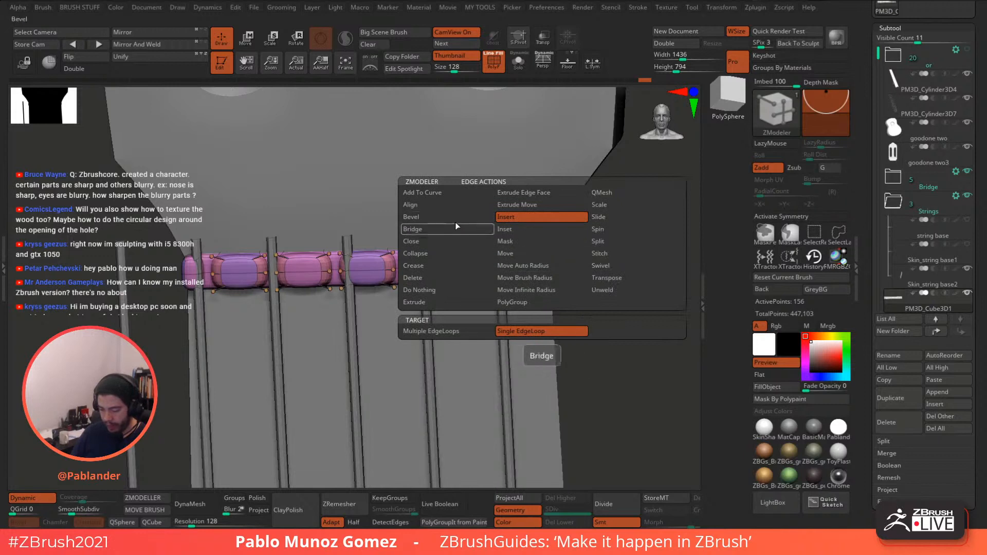
pyautogui.click(549, 265)
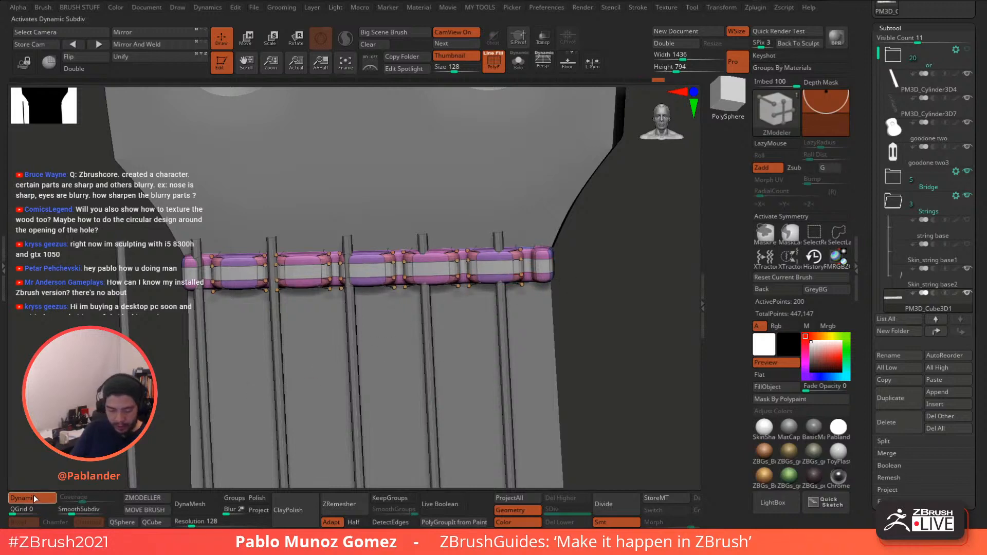
pyautogui.hotkey('shift', 'd')
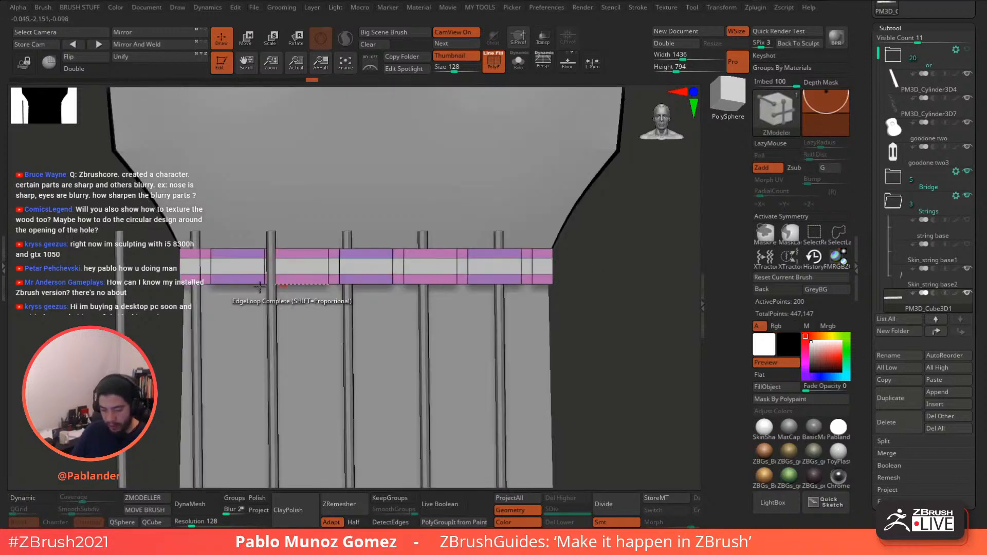
# - Mask the bar, invert the mask and stretch the unmasked middle taller with the gizmo
pyautogui.keyDown('ctrl'); pyautogui.moveTo(176, 263); pyautogui.dragTo(339, 292); pyautogui.keyUp('ctrl')
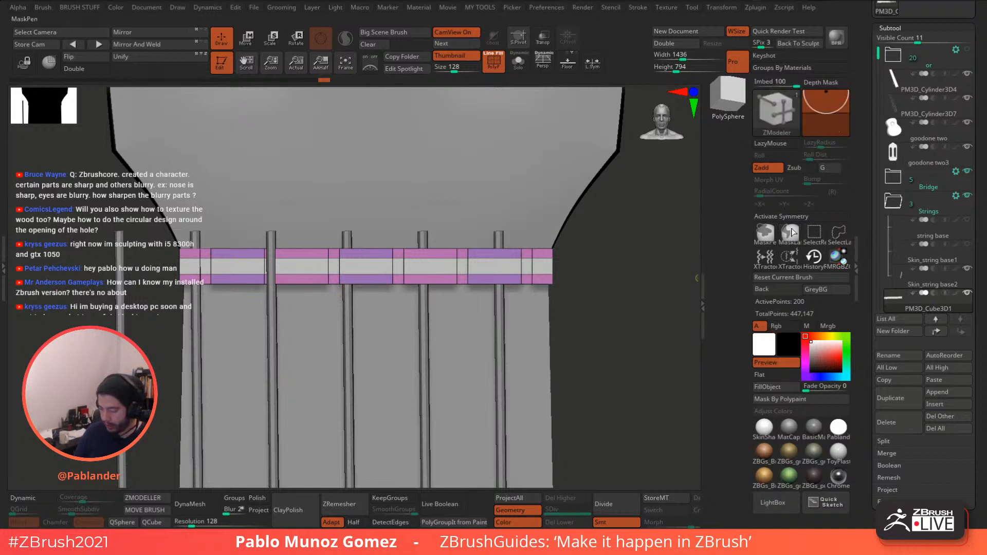
pyautogui.click(760, 237)
pyautogui.keyDown('ctrl'); pyautogui.moveTo(525, 277); pyautogui.dragTo(135, 276); pyautogui.keyUp('ctrl')
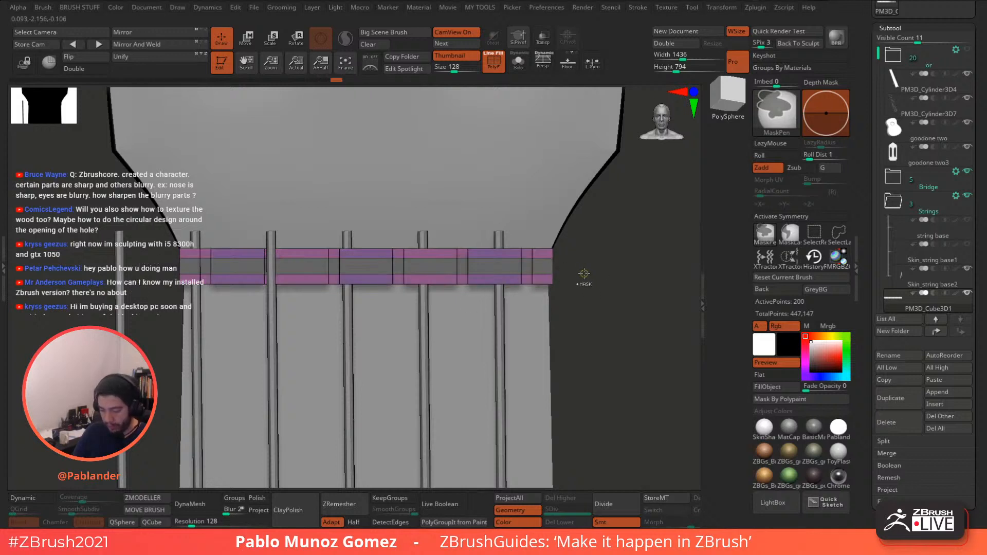
pyautogui.keyDown('ctrl'); pyautogui.click(579, 266); pyautogui.keyUp('ctrl')
pyautogui.press('w')
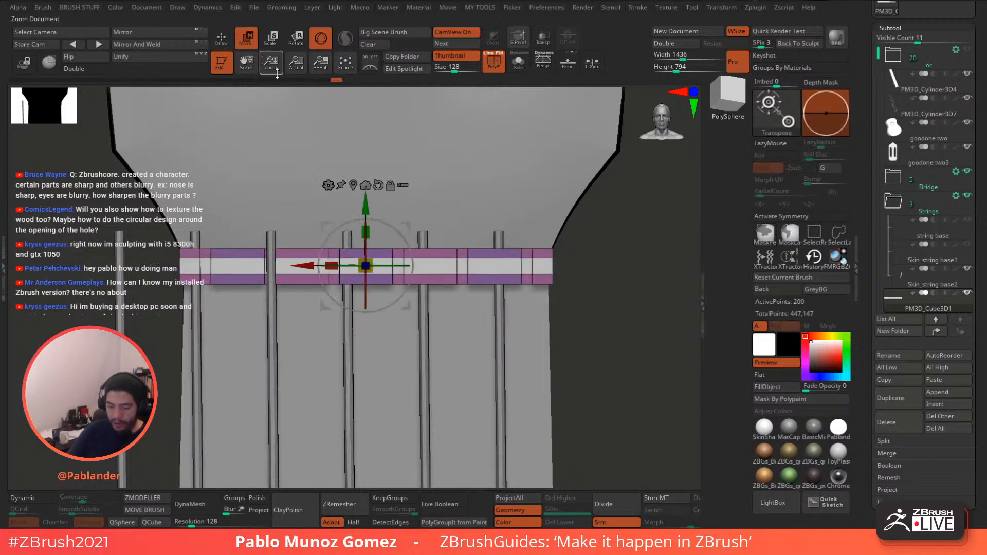
pyautogui.moveTo(369, 231); pyautogui.dragTo(378, 130)
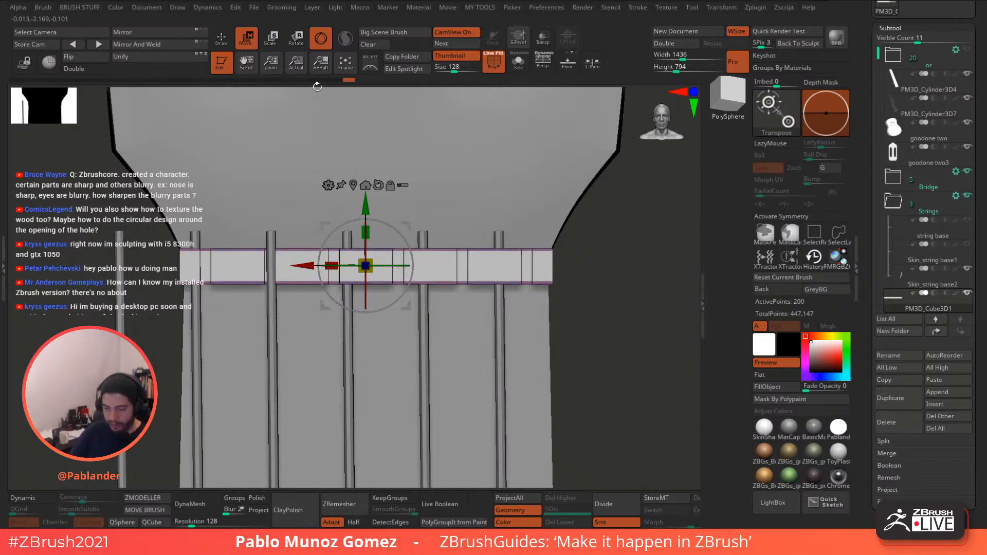
pyautogui.press('q')
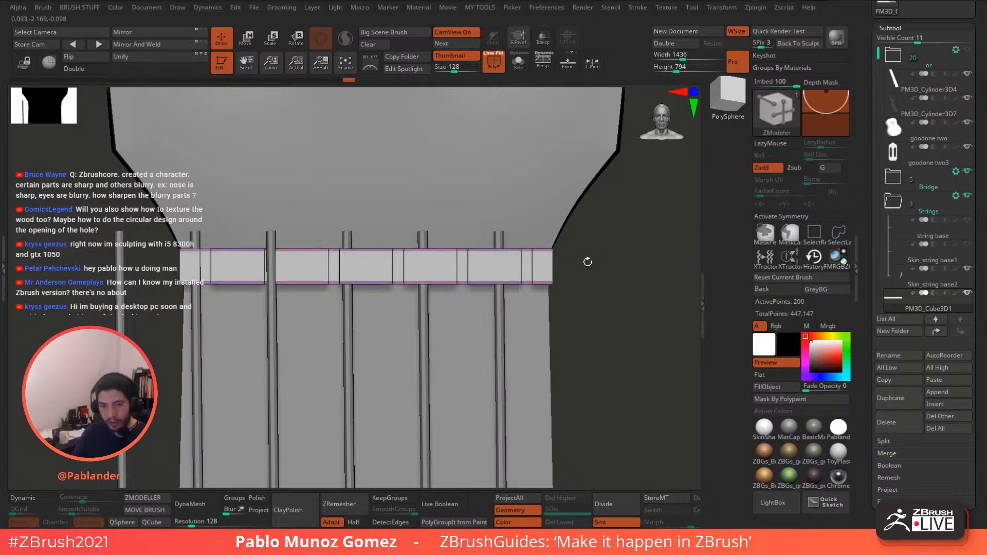
# - Merge the bar's polygroups into one and turn on Dynamic smoothing preview
pyautogui.hotkey('ctrl', 'w')
pyautogui.moveTo(584, 249); pyautogui.dragTo(568, 266)
pyautogui.click(27, 499)
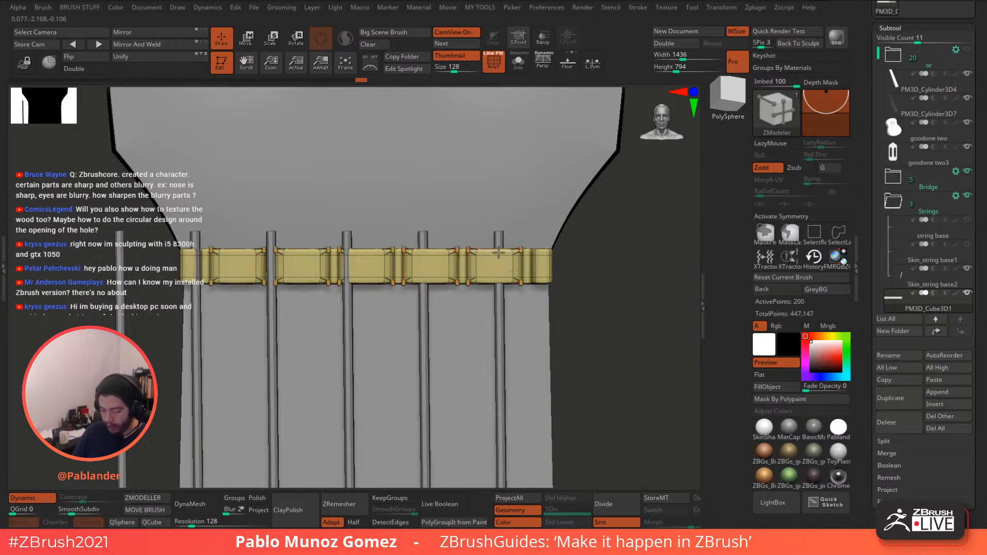
# - Insert multiple edge loops into each of the bar's seven blocks using ZModeler
pyautogui.press('space')
pyautogui.click(466, 217)
pyautogui.click(413, 331)
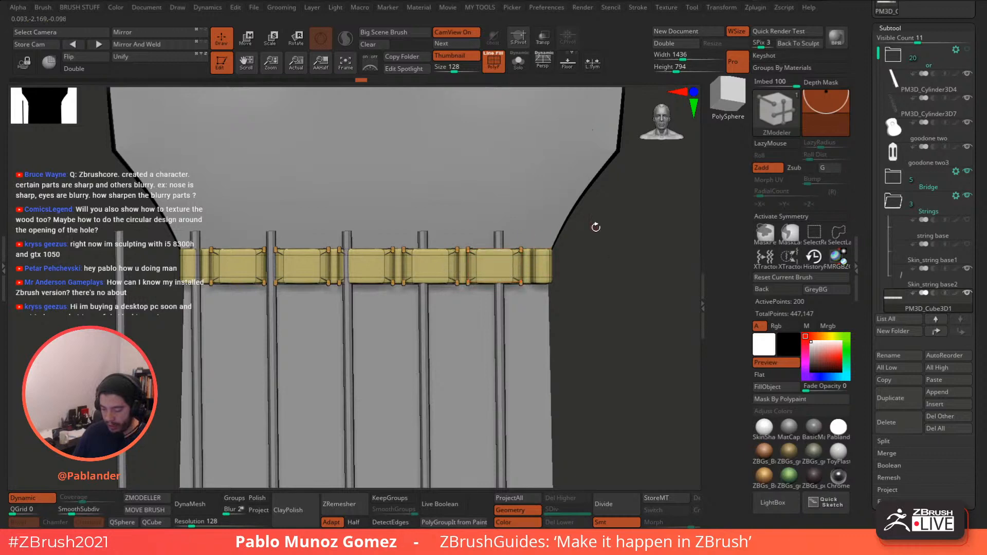
pyautogui.keyDown('alt'); pyautogui.moveTo(596, 227); pyautogui.dragTo(606, 275); pyautogui.keyUp('alt')
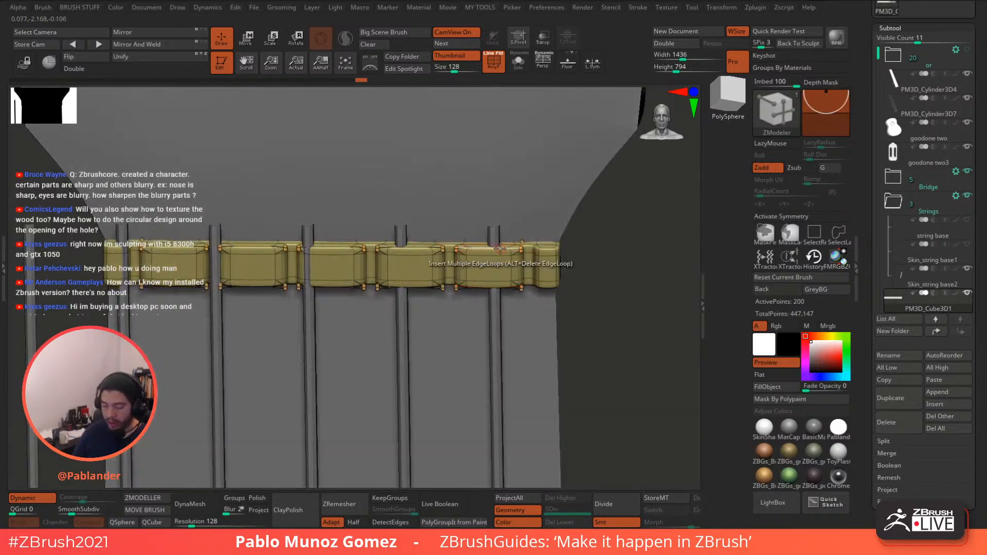
pyautogui.keyDown('alt'); pyautogui.moveTo(516, 257); pyautogui.dragTo(524, 239, button='right'); pyautogui.keyUp('alt')
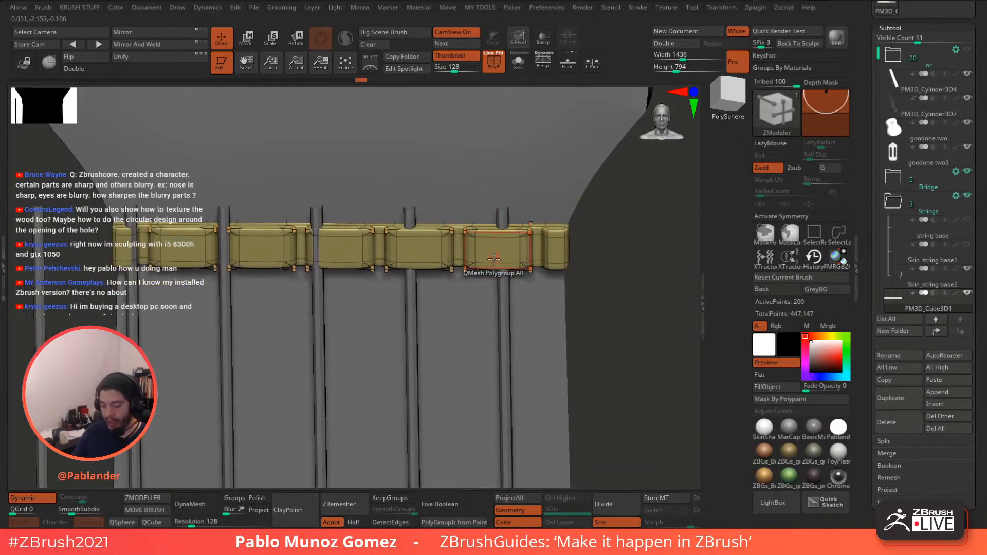
pyautogui.click(492, 234)
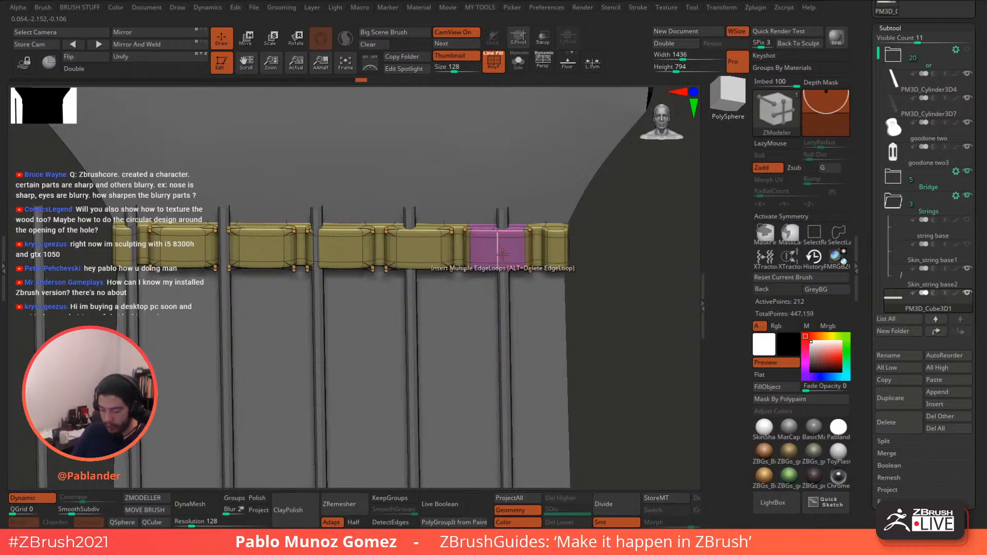
pyautogui.click(417, 236)
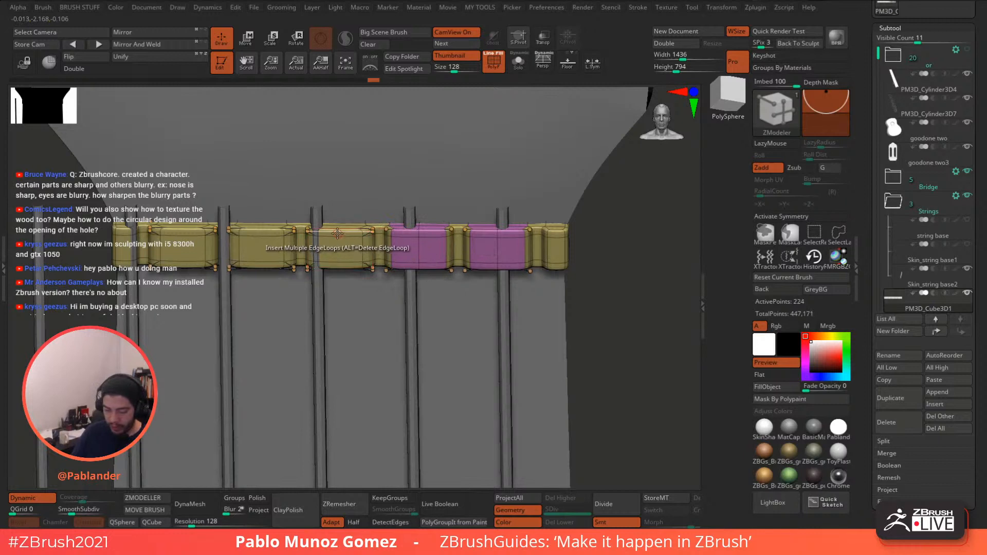
pyautogui.click(362, 247)
pyautogui.click(257, 241)
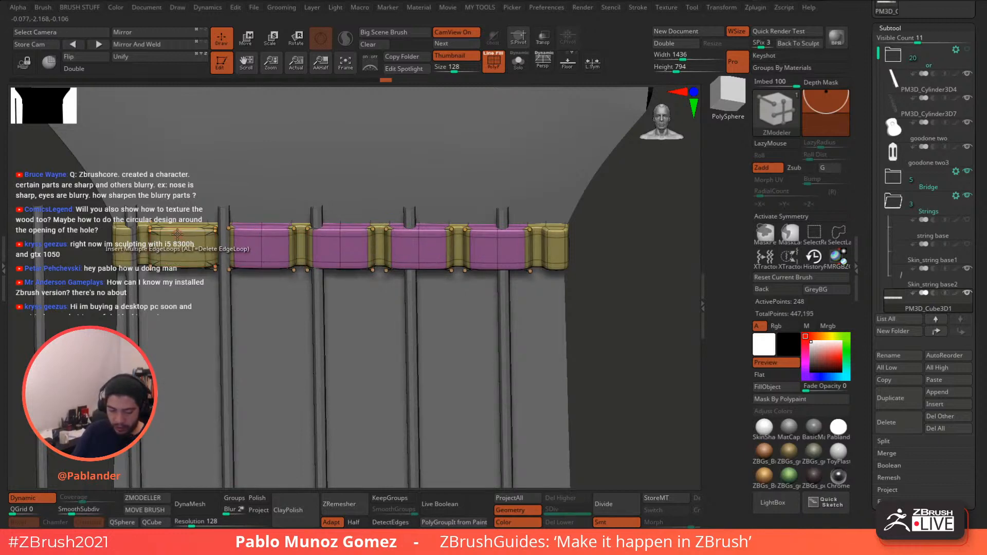
pyautogui.click(206, 250)
pyautogui.keyDown('alt'); pyautogui.moveTo(509, 240); pyautogui.dragTo(536, 261, button='right'); pyautogui.keyUp('alt')
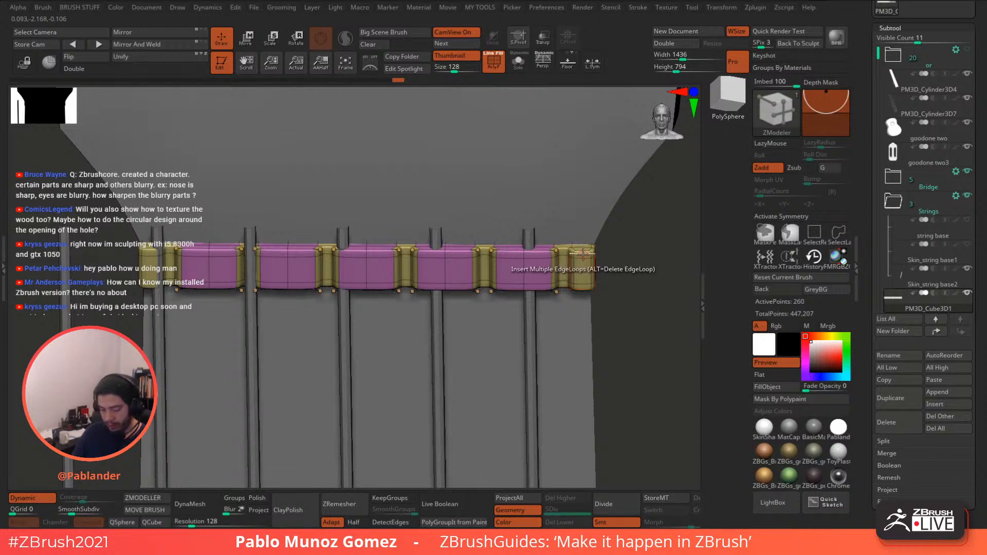
pyautogui.click(583, 256)
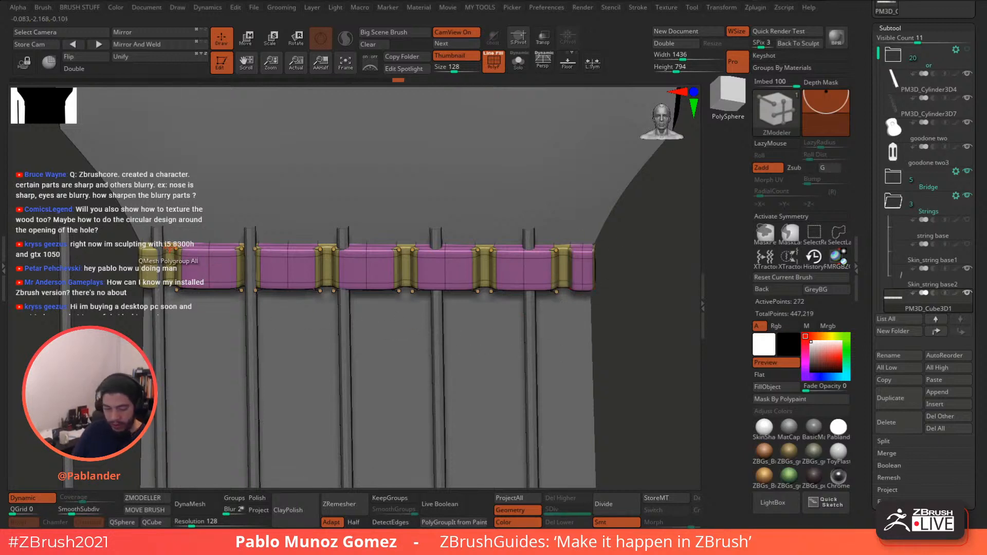
pyautogui.click(150, 260)
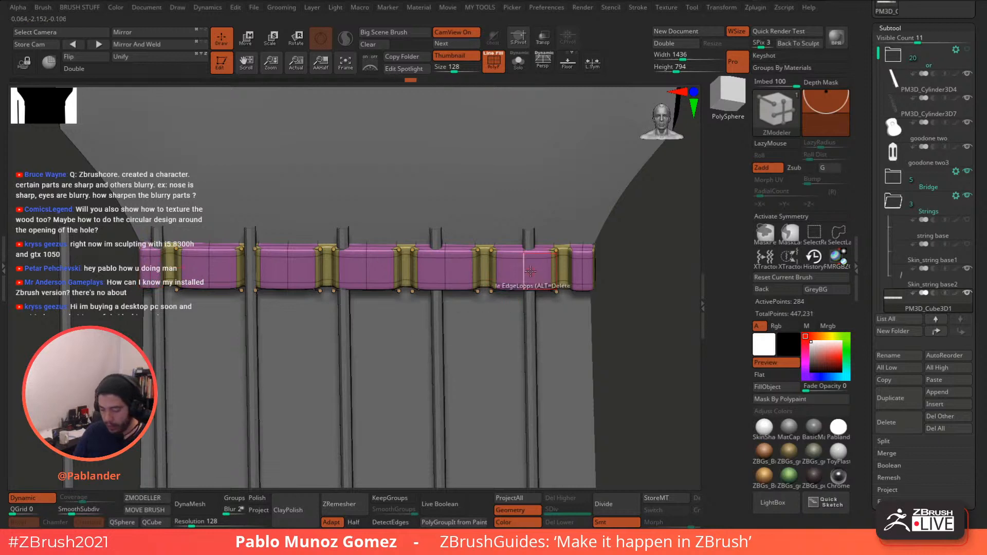
# - Bevel the centre edge of each block, including the leftmost piece
pyautogui.press('space')
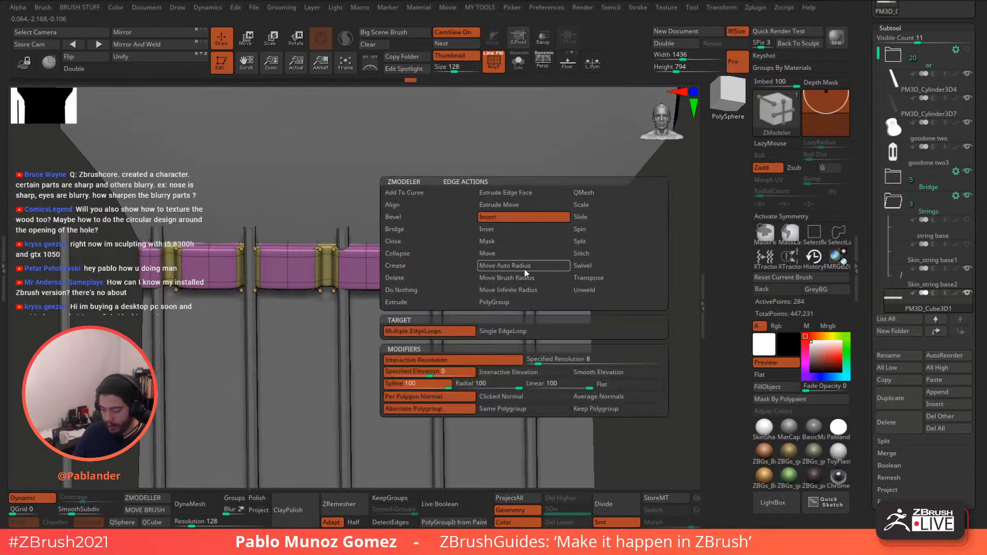
pyautogui.click(426, 218)
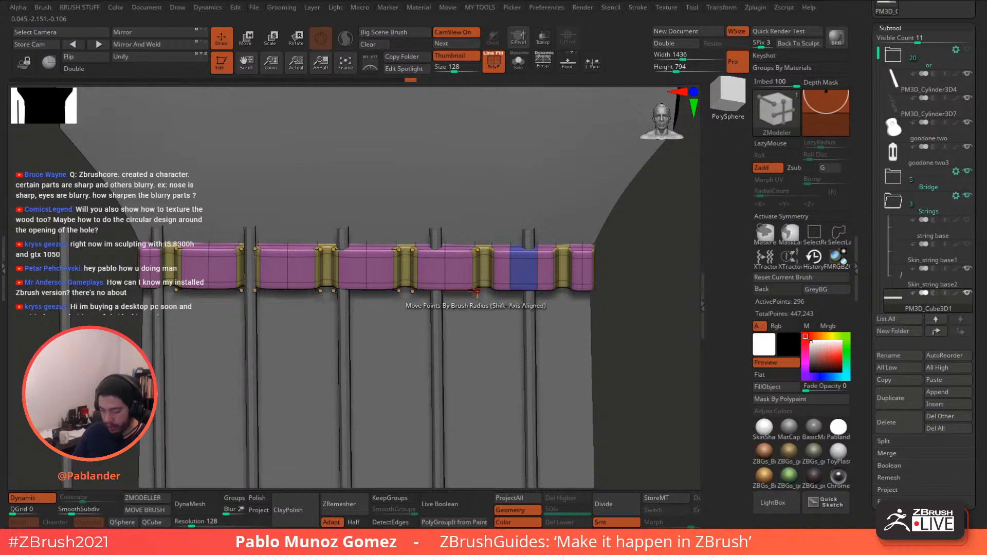
pyautogui.click(444, 283)
pyautogui.click(365, 282)
pyautogui.click(287, 269)
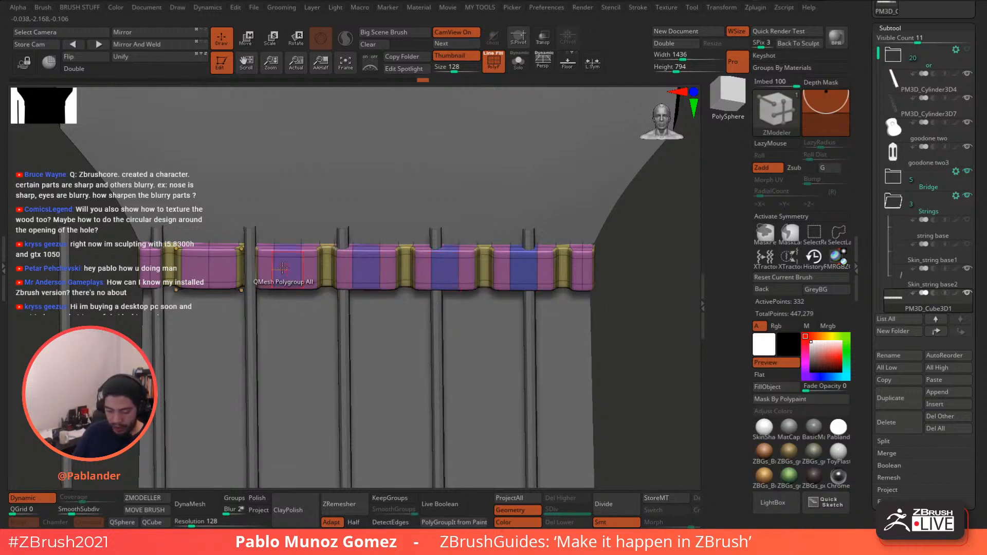
pyautogui.click(210, 265)
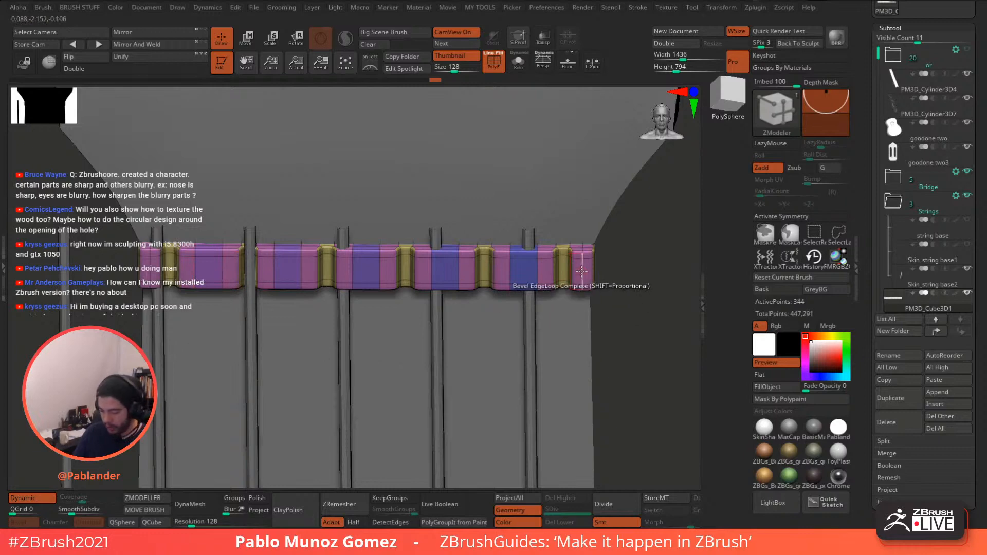
pyautogui.click(149, 267)
# - Toggle Dynamic smoothing off and on to check the bar's rounded notched shape
pyautogui.moveTo(623, 284)
pyautogui.keyDown('shift'); pyautogui.mouseDown()
pyautogui.moveTo(631, 279)
pyautogui.moveTo(623, 299)
pyautogui.mouseUp(); pyautogui.keyUp('shift')
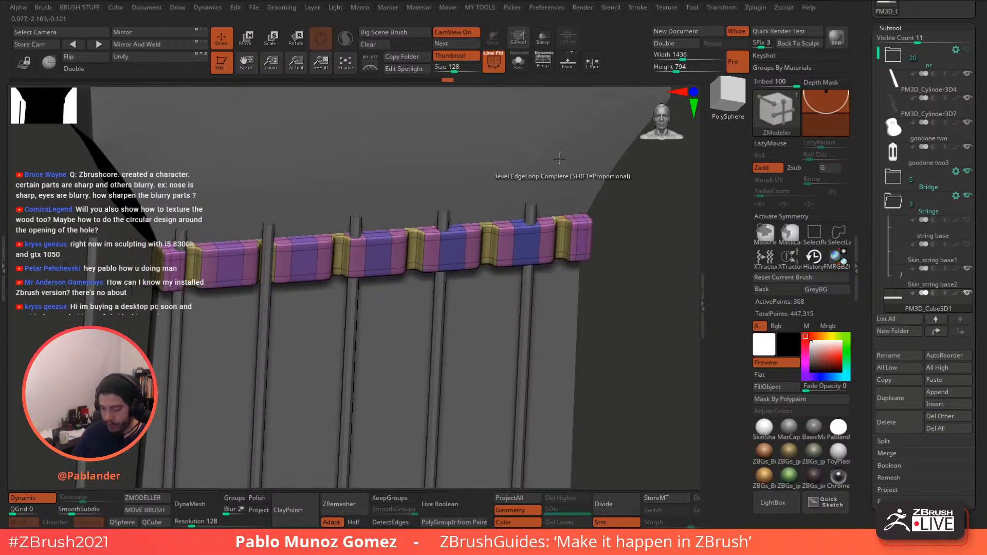
pyautogui.click(35, 504)
pyautogui.moveTo(616, 264); pyautogui.dragTo(566, 257)
pyautogui.click(34, 497)
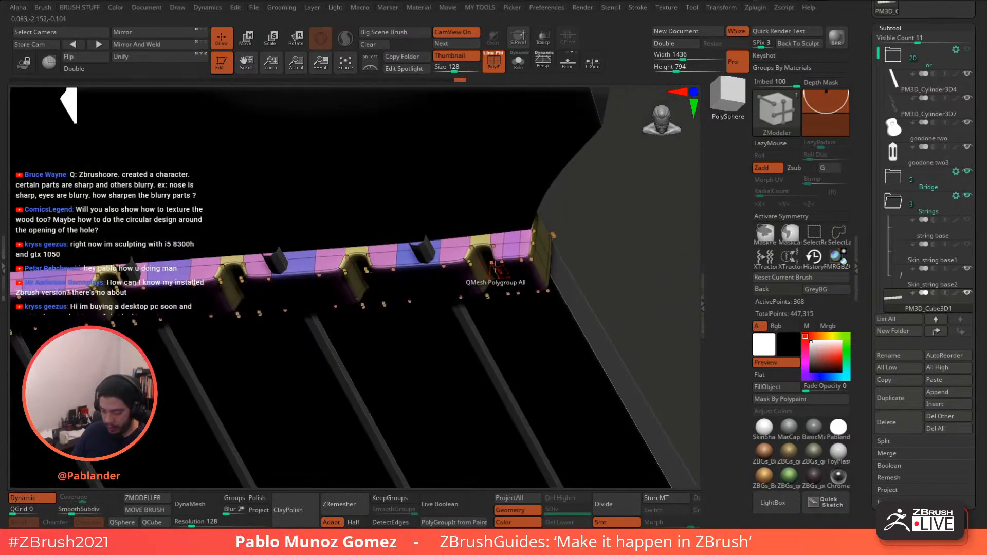
# - Try single edge loops across the bar, undo both, then turn on Solo to isolate it
pyautogui.keyDown('alt'); pyautogui.moveTo(461, 263); pyautogui.dragTo(516, 247, button='right'); pyautogui.keyUp('alt')
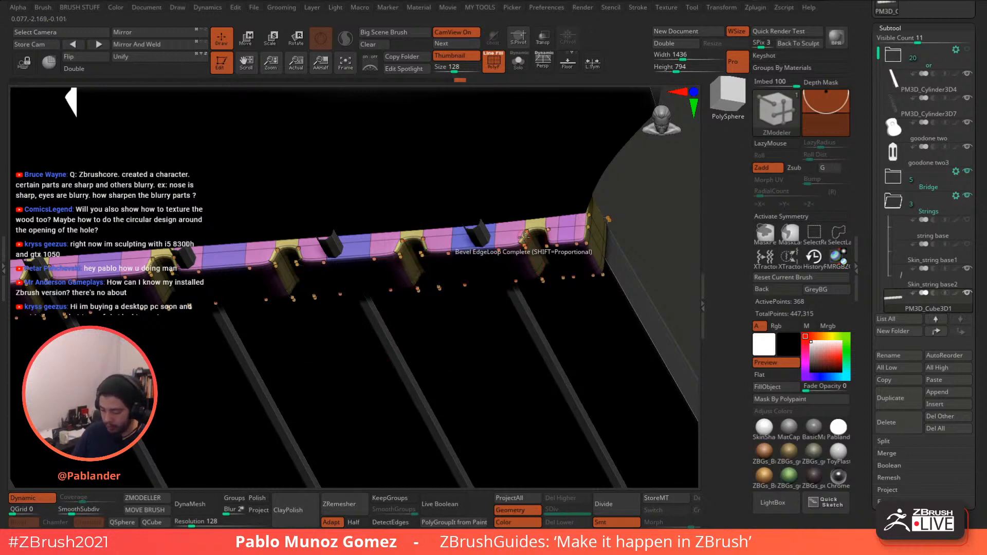
pyautogui.press('space')
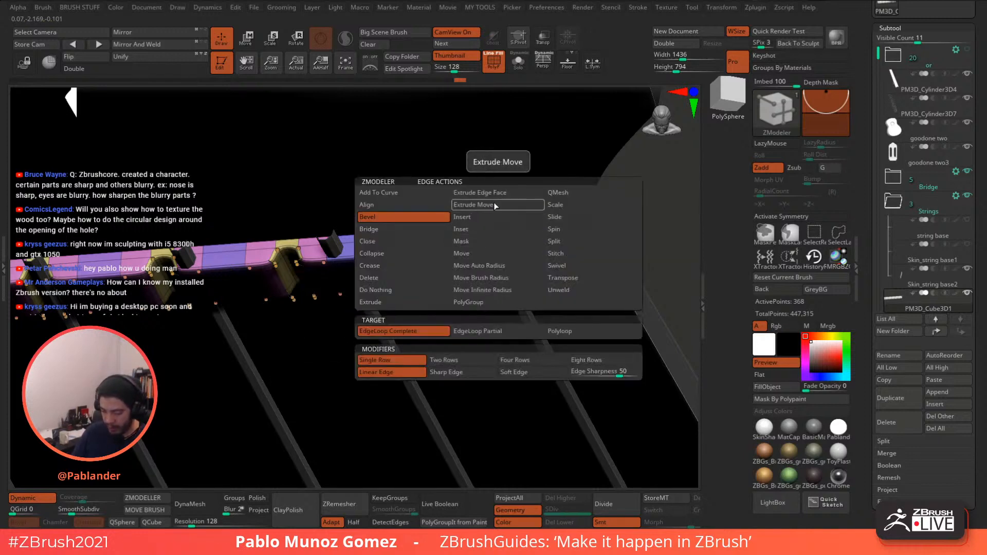
pyautogui.click(473, 217)
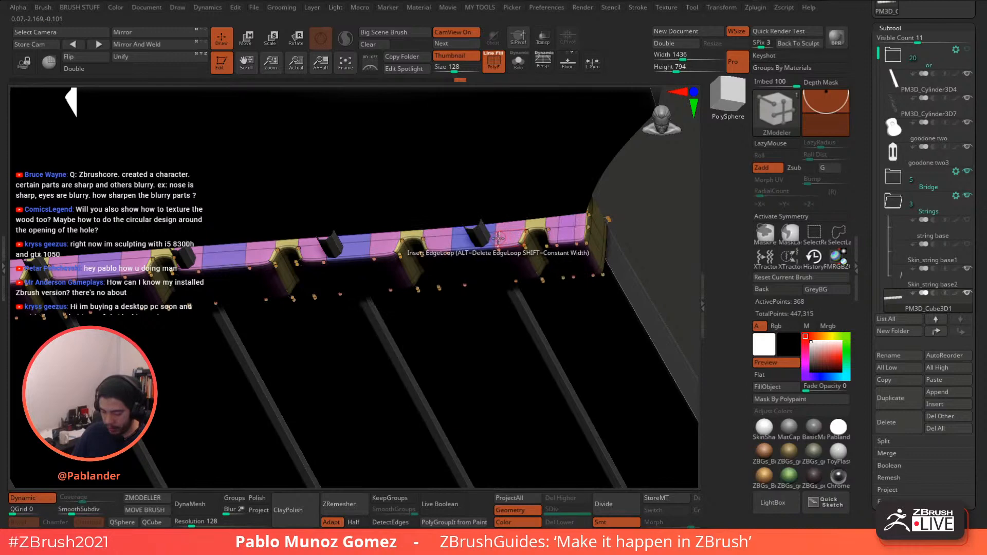
pyautogui.moveTo(498, 237); pyautogui.dragTo(498, 242)
pyautogui.hotkey('ctrl', 'z')
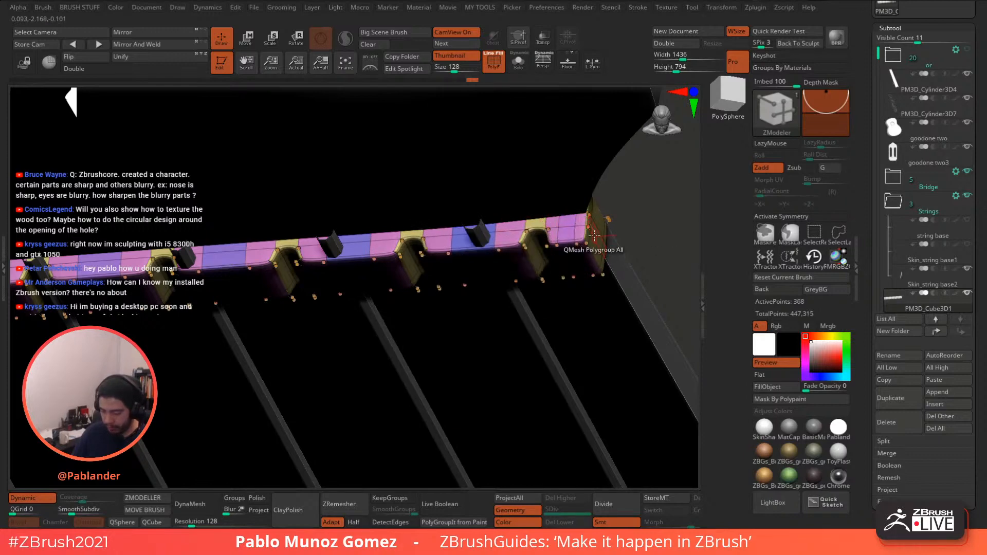
pyautogui.moveTo(595, 237); pyautogui.dragTo(525, 240, button='right')
pyautogui.moveTo(526, 235); pyautogui.dragTo(523, 239)
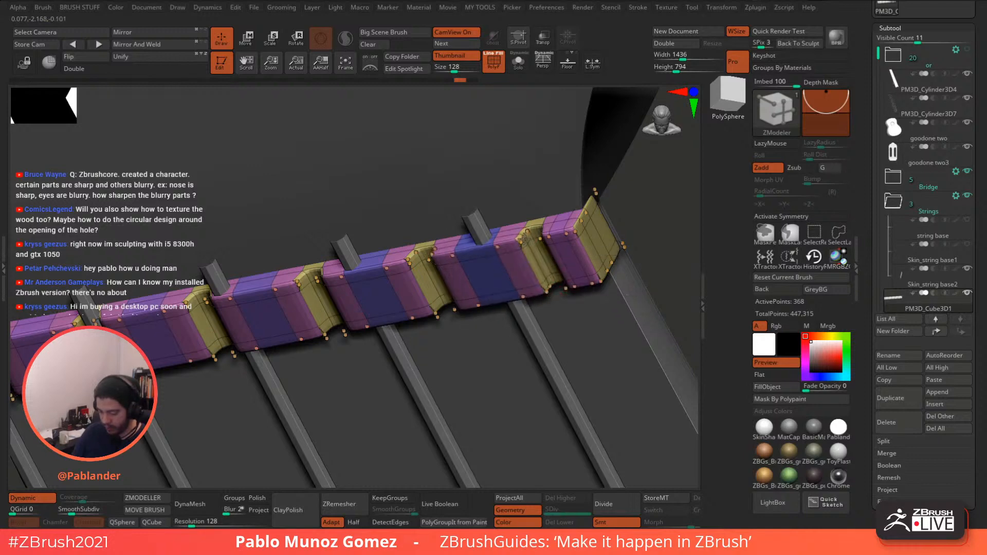
pyautogui.hotkey('ctrl', 'z')
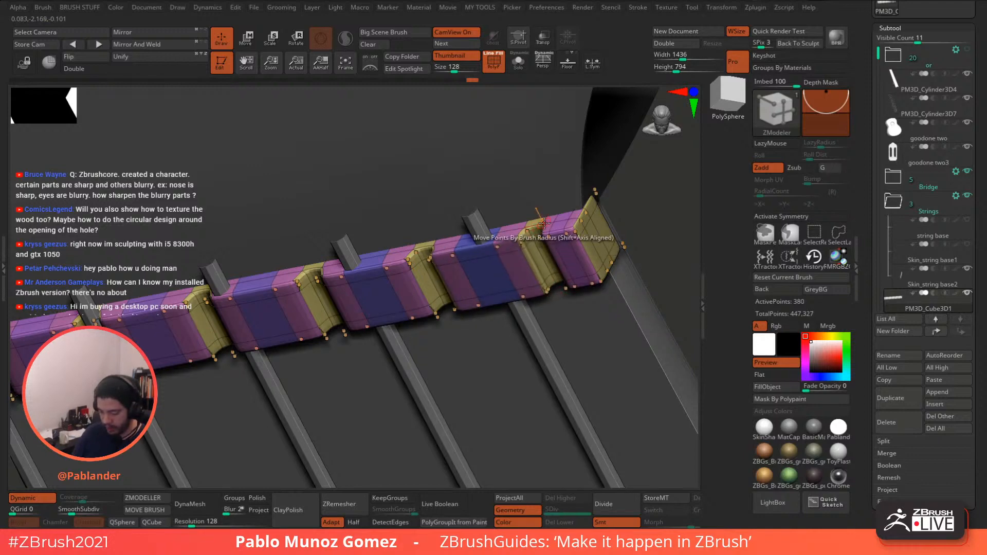
pyautogui.moveTo(519, 245); pyautogui.dragTo(549, 248, button='right')
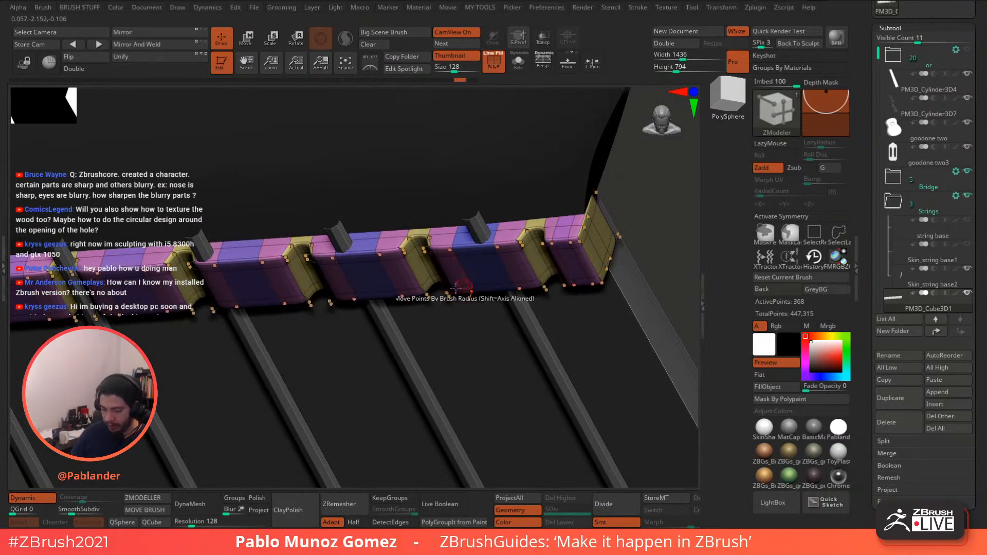
pyautogui.click(518, 62)
# - Draw a straight SliceCurve along the bar's bottom, bringing it to 452 points
pyautogui.keyDown('shift'); pyautogui.moveTo(543, 135); pyautogui.dragTo(550, 161, button='right'); pyautogui.keyUp('shift')
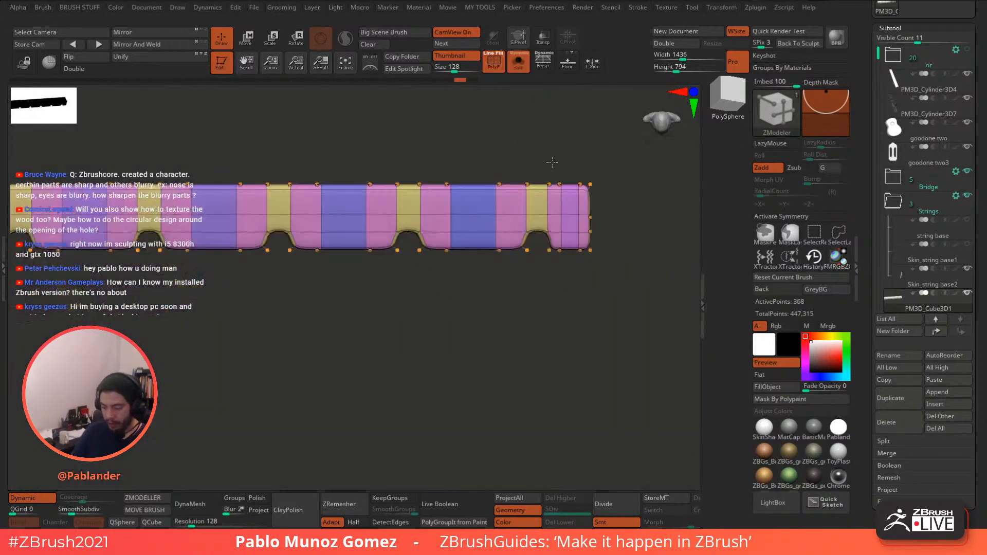
pyautogui.keyDown('alt'); pyautogui.moveTo(529, 330); pyautogui.dragTo(514, 311, button='right'); pyautogui.keyUp('alt')
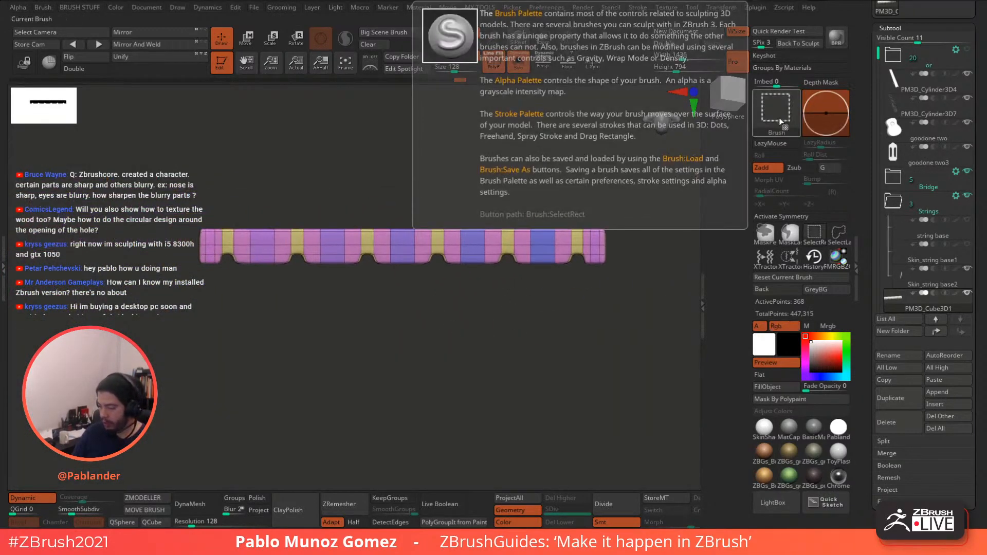
pyautogui.keyDown('ctrl'); pyautogui.keyDown('shift'); pyautogui.click(775, 109); pyautogui.keyUp('shift'); pyautogui.keyUp('ctrl')
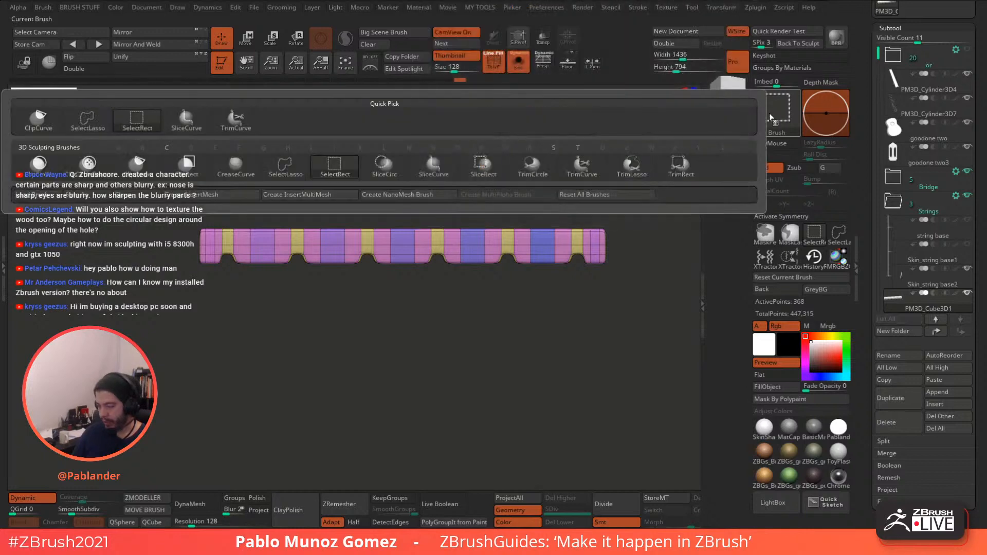
pyautogui.click(434, 166)
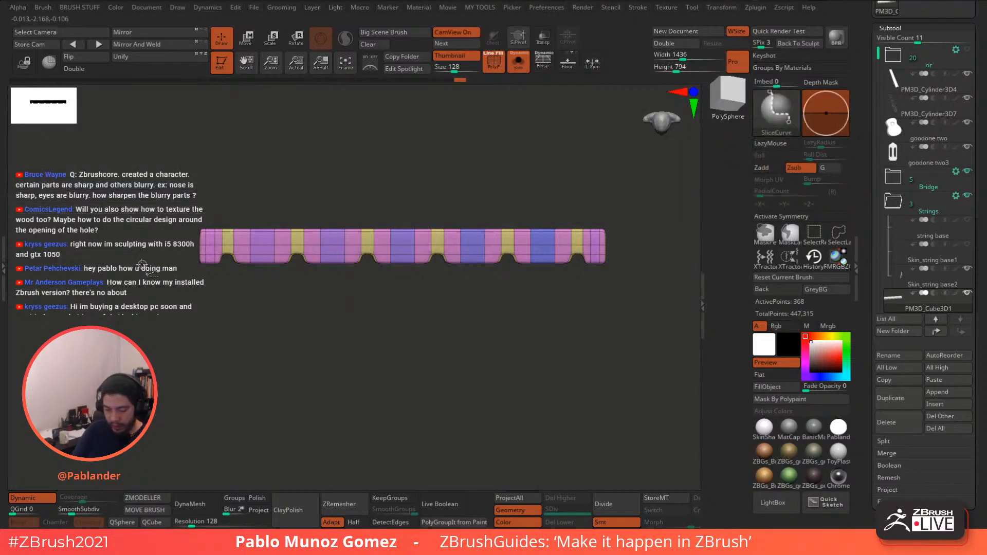
pyautogui.keyDown('ctrl'); pyautogui.keyDown('shift'); pyautogui.moveTo(140, 262); pyautogui.dragTo(630, 262); pyautogui.keyUp('shift'); pyautogui.keyUp('ctrl')
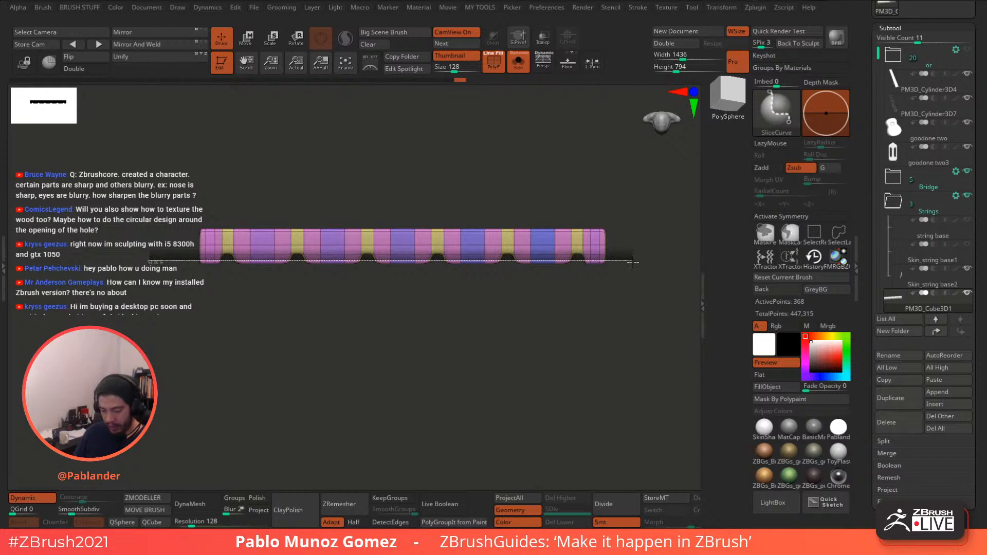
pyautogui.keyDown('ctrl'); pyautogui.keyDown('shift'); pyautogui.moveTo(633, 261); pyautogui.dragTo(634, 262); pyautogui.keyUp('shift'); pyautogui.keyUp('ctrl')
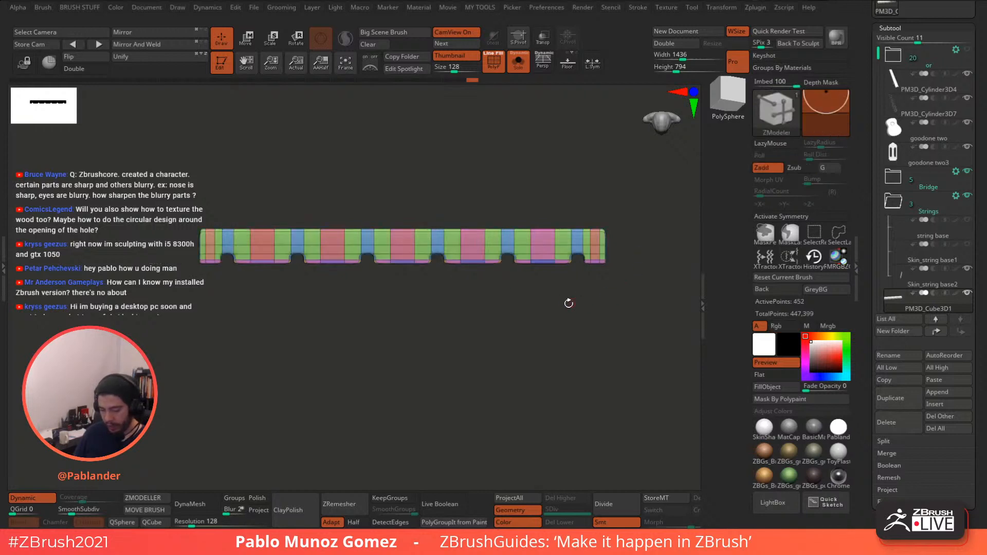
pyautogui.moveTo(535, 326); pyautogui.dragTo(570, 299)
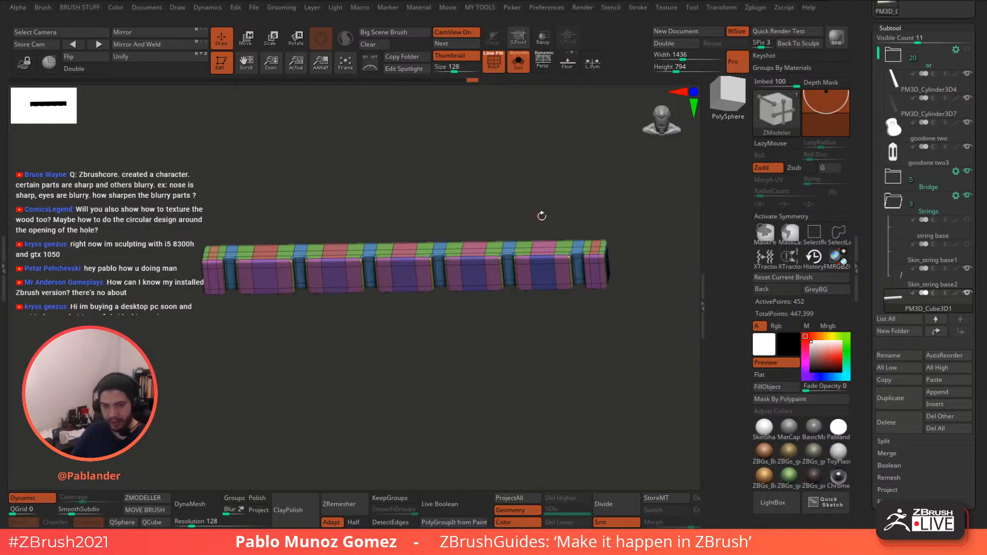
# - Merge the strip's polygroups into one with Ctrl+W and check it with Dynamic toggled
pyautogui.hotkey('ctrl', 'w')
pyautogui.moveTo(576, 185)
pyautogui.mouseDown()
pyautogui.moveTo(576, 159)
pyautogui.moveTo(572, 172)
pyautogui.mouseUp()
pyautogui.keyDown('alt'); pyautogui.moveTo(572, 171); pyautogui.dragTo(577, 195); pyautogui.keyUp('alt')
pyautogui.click(43, 498)
pyautogui.click(41, 499)
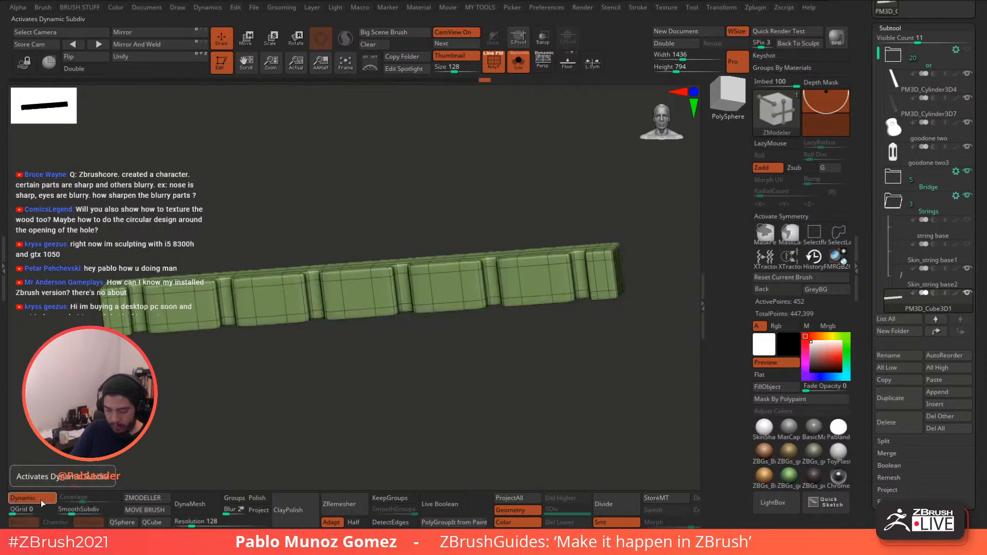
# - Turn off Solo and PolyF, set SmoothSubdiv to 3, and view it from the front
pyautogui.click(518, 62)
pyautogui.click(495, 63)
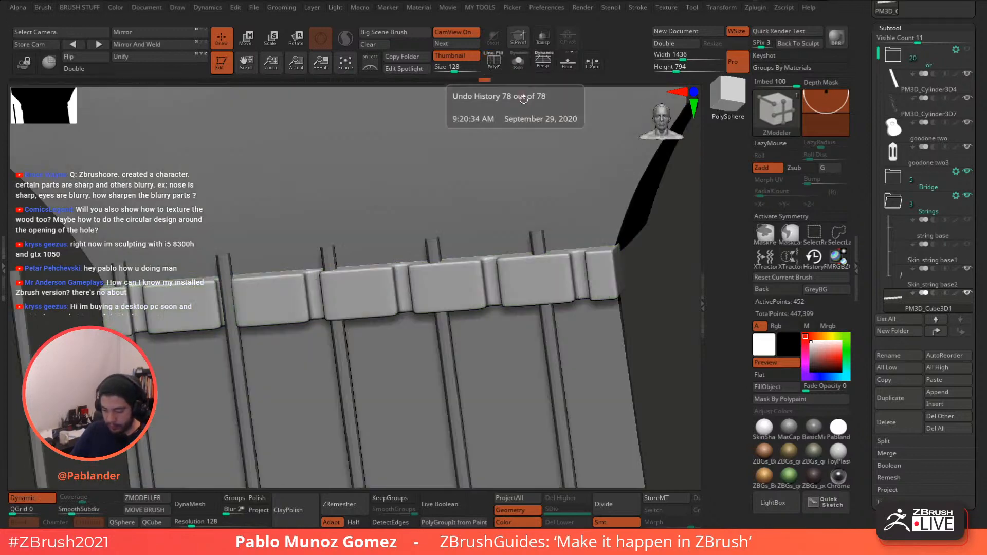
pyautogui.click(77, 512)
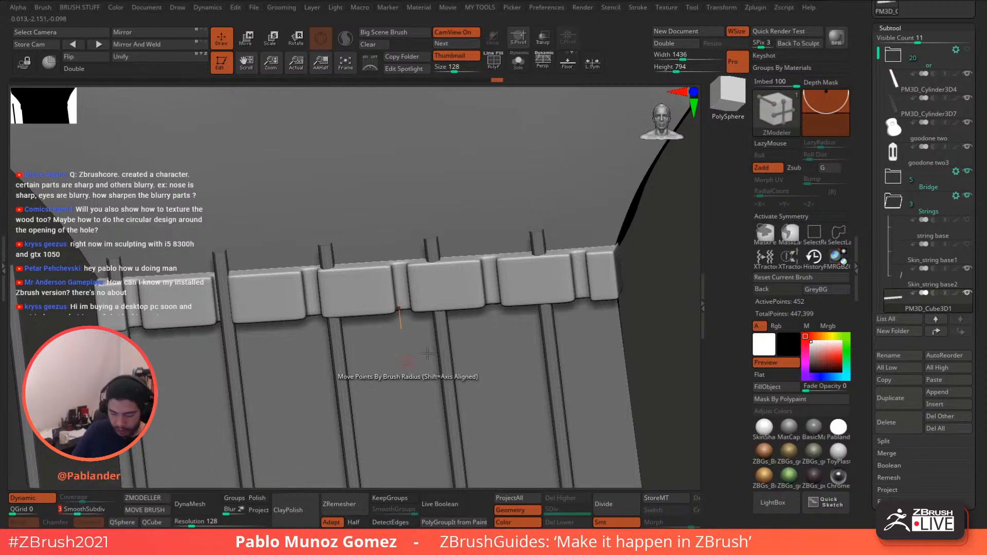
pyautogui.moveTo(659, 315); pyautogui.dragTo(641, 224)
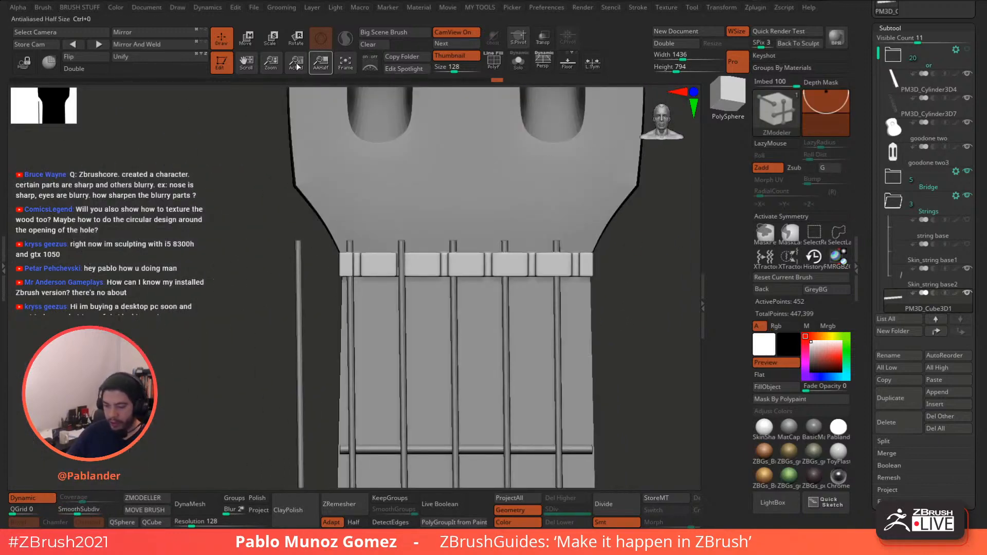
# - Nudge the nut strip slightly along Z with the move gizmo
pyautogui.press('w')
pyautogui.keyDown('alt'); pyautogui.moveTo(634, 308); pyautogui.dragTo(594, 346); pyautogui.keyUp('alt')
pyautogui.moveTo(434, 318); pyautogui.dragTo(435, 321)
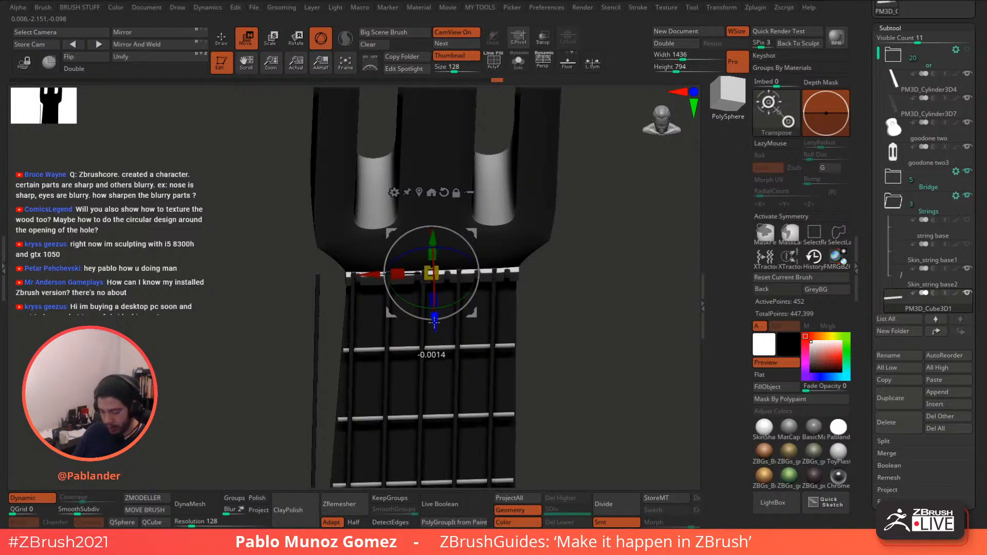
pyautogui.moveTo(435, 321); pyautogui.dragTo(435, 321)
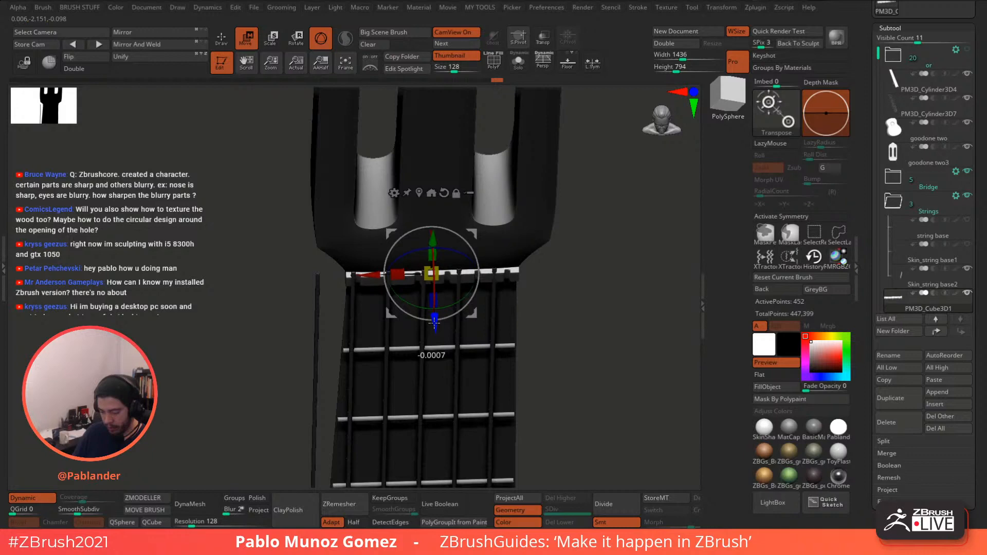
pyautogui.moveTo(534, 277); pyautogui.dragTo(564, 252)
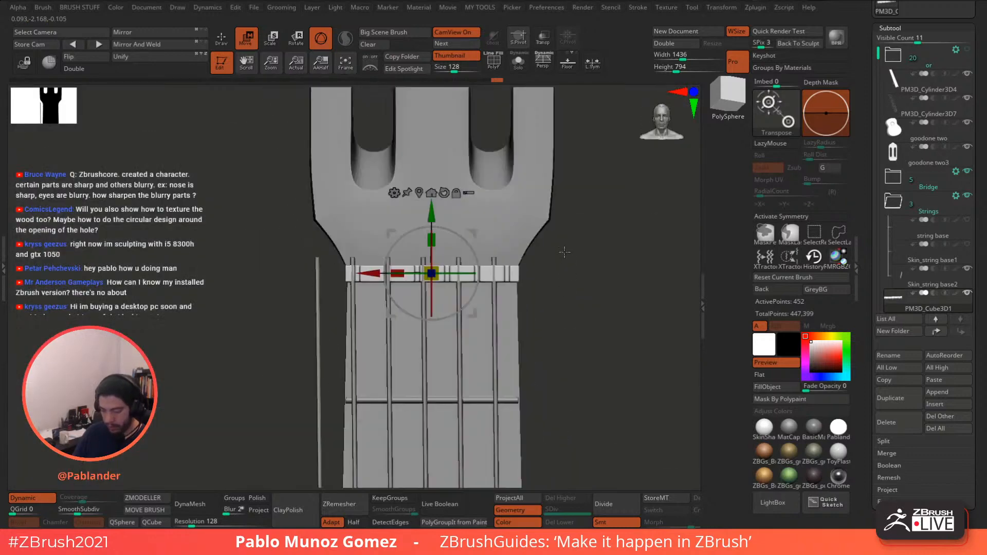
# - Return to Draw mode and make Skin_string base2 the active subtool
pyautogui.click(222, 39)
pyautogui.keyDown('alt'); pyautogui.moveTo(585, 307); pyautogui.dragTo(577, 257); pyautogui.keyUp('alt')
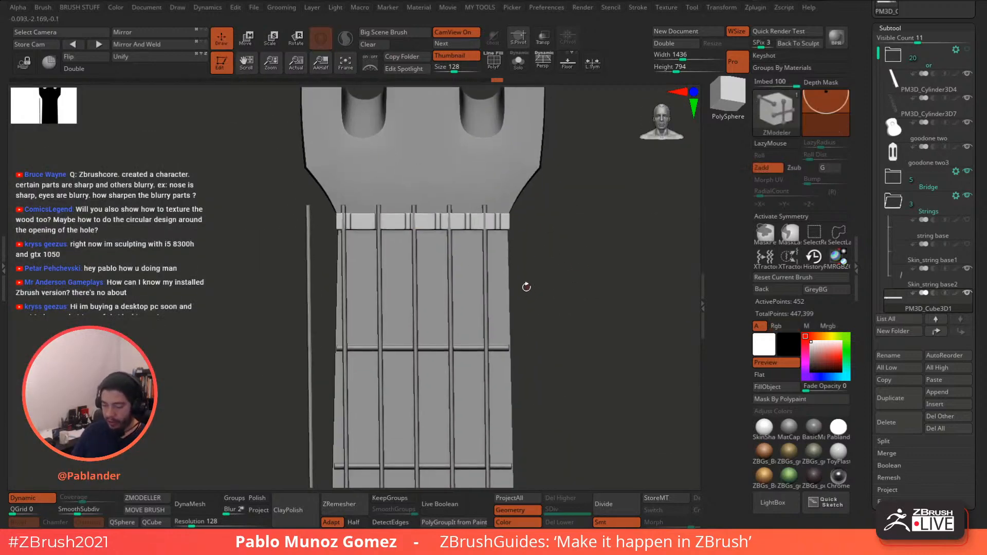
pyautogui.click(952, 283)
pyautogui.keyDown('alt'); pyautogui.moveTo(560, 255); pyautogui.dragTo(505, 90); pyautogui.keyUp('alt')
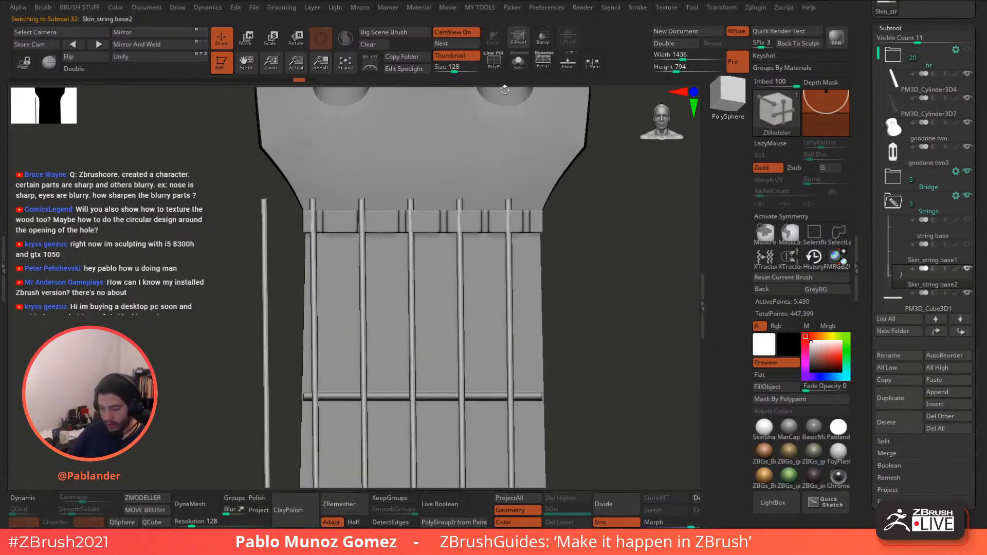
# - Turn on PolyF for the strings, choose the Move brush, and mask the strings with a rectangle
pyautogui.click(494, 66)
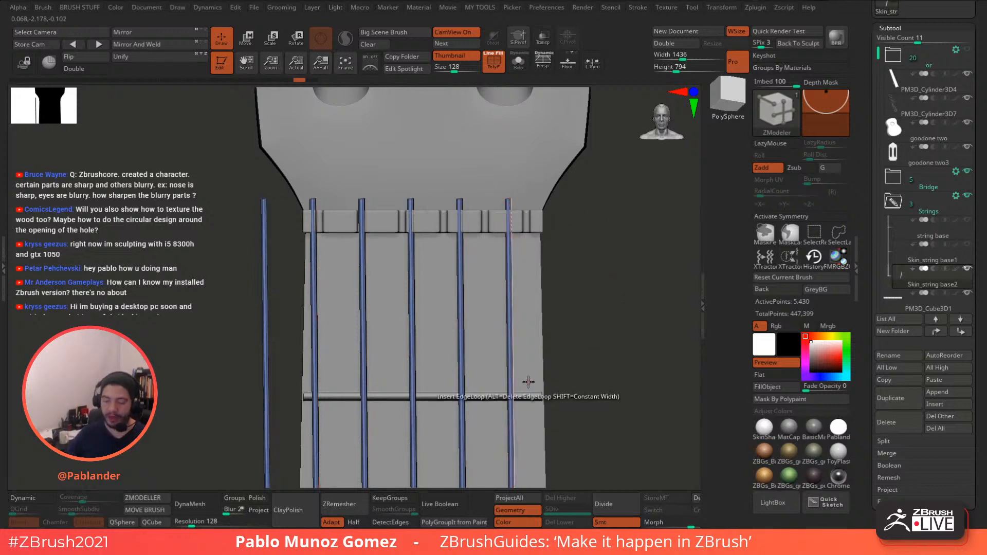
pyautogui.keyDown('alt'); pyautogui.moveTo(586, 273); pyautogui.dragTo(572, 262); pyautogui.keyUp('alt')
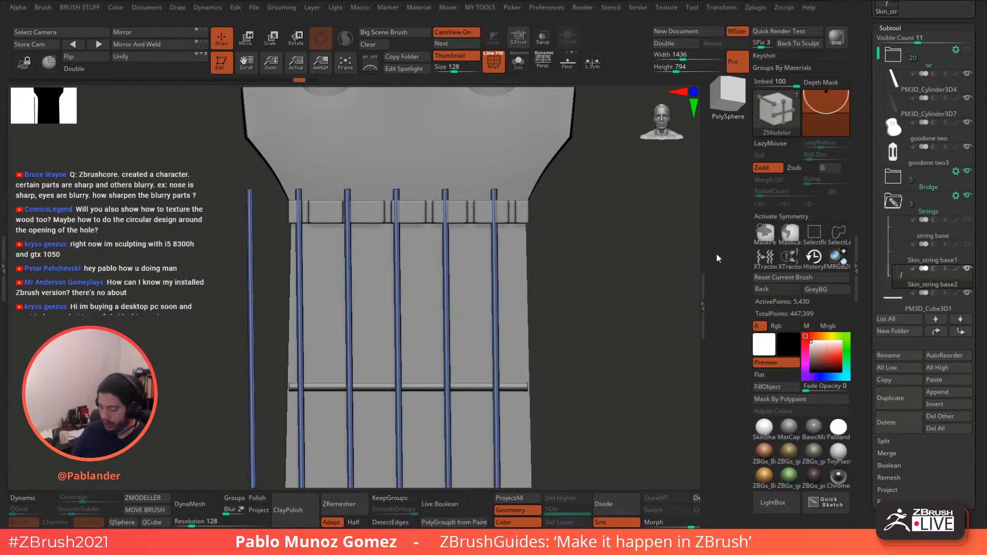
pyautogui.press('b')
pyautogui.press('m')
pyautogui.press('v')
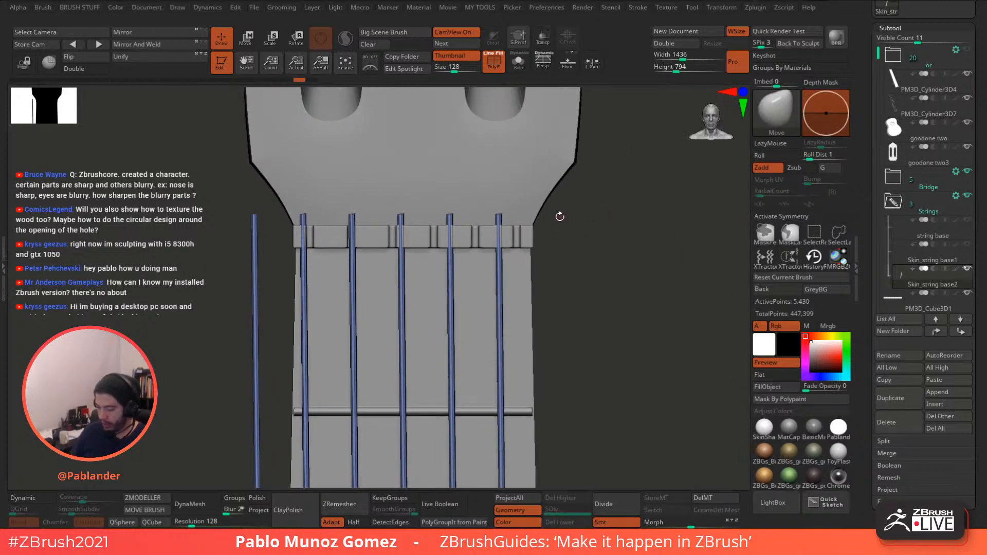
pyautogui.press('ctrl')
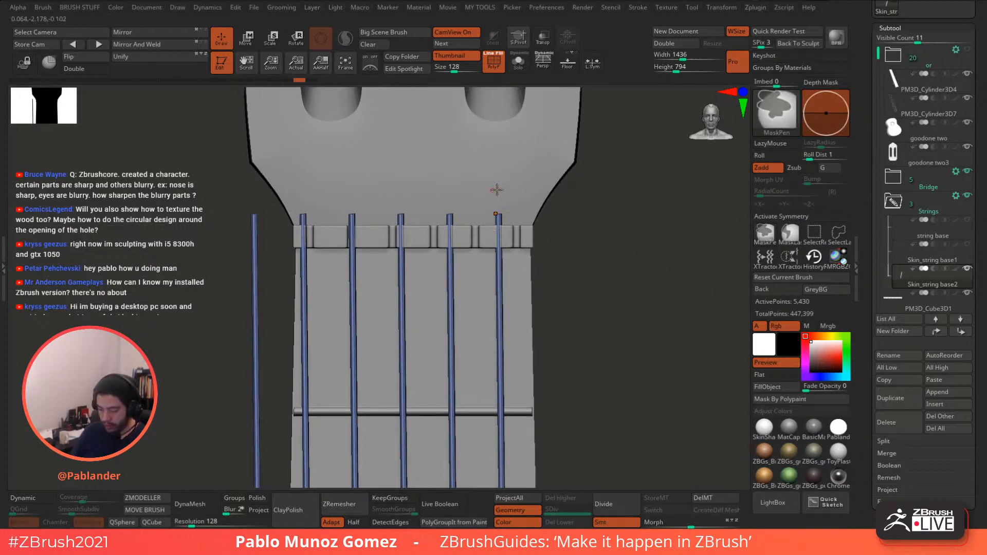
pyautogui.moveTo(594, 166)
pyautogui.keyDown('ctrl'); pyautogui.mouseDown()
pyautogui.moveTo(558, 202)
pyautogui.moveTo(472, 255)
pyautogui.moveTo(474, 246)
pyautogui.mouseUp(); pyautogui.keyUp('ctrl')
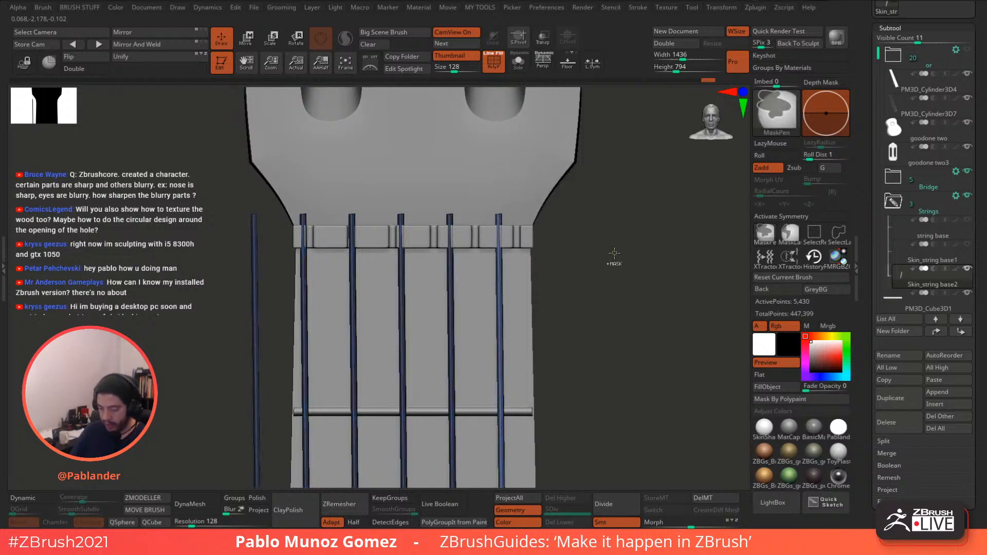
# - Slide the first unmasked string to the right with the gizmo's X arrow
pyautogui.press('f')
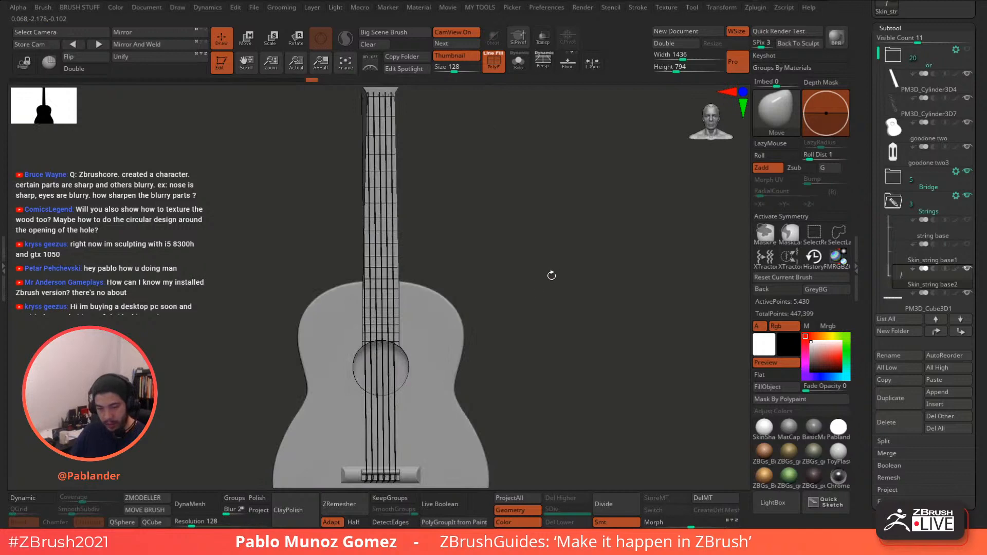
pyautogui.press('w')
pyautogui.click(349, 390)
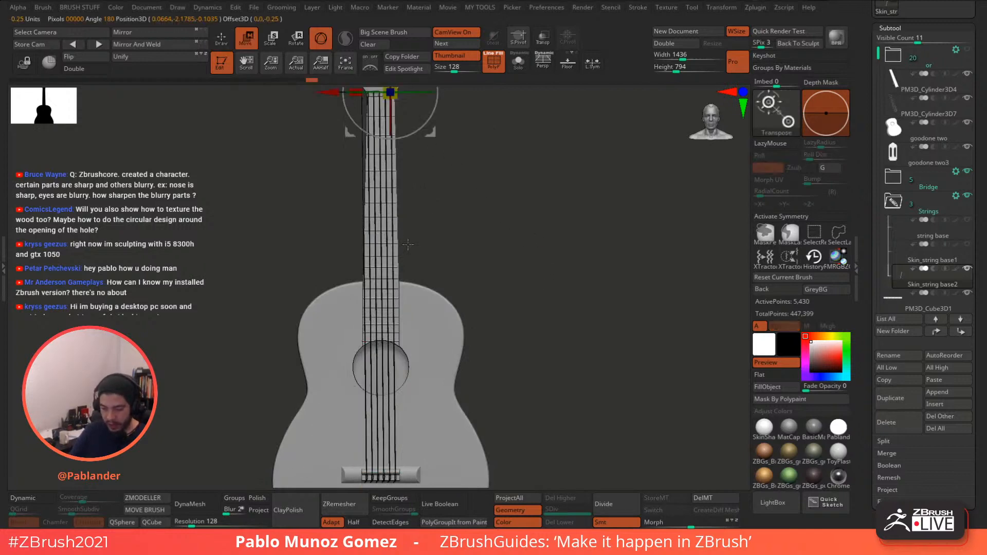
pyautogui.keyDown('ctrl'); pyautogui.moveTo(383, 142); pyautogui.dragTo(629, 195, button='right'); pyautogui.keyUp('ctrl')
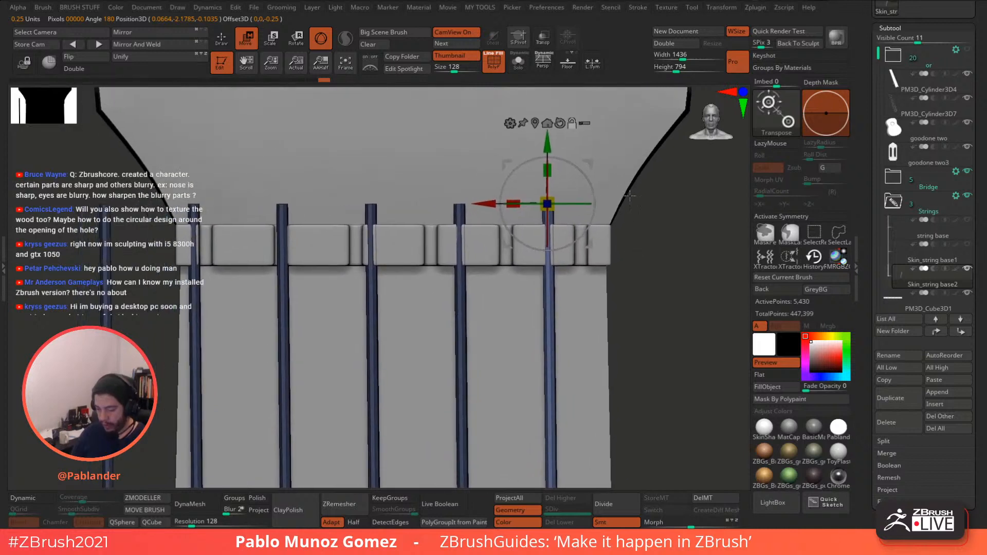
pyautogui.moveTo(483, 204); pyautogui.dragTo(516, 204)
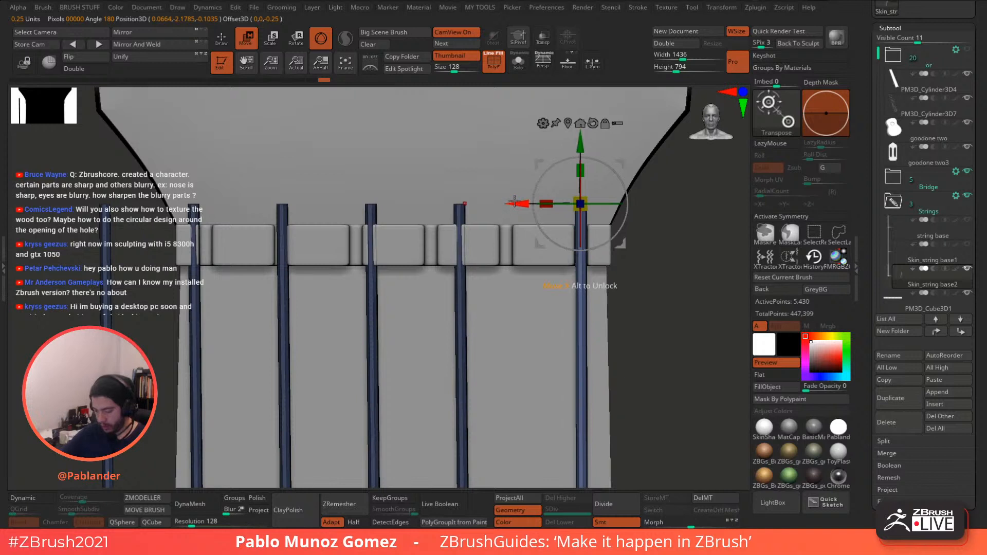
pyautogui.moveTo(646, 265)
pyautogui.keyDown('alt'); pyautogui.mouseDown(button='right')
pyautogui.moveTo(654, 239)
pyautogui.moveTo(632, 255)
pyautogui.mouseUp(button='right'); pyautogui.keyUp('alt')
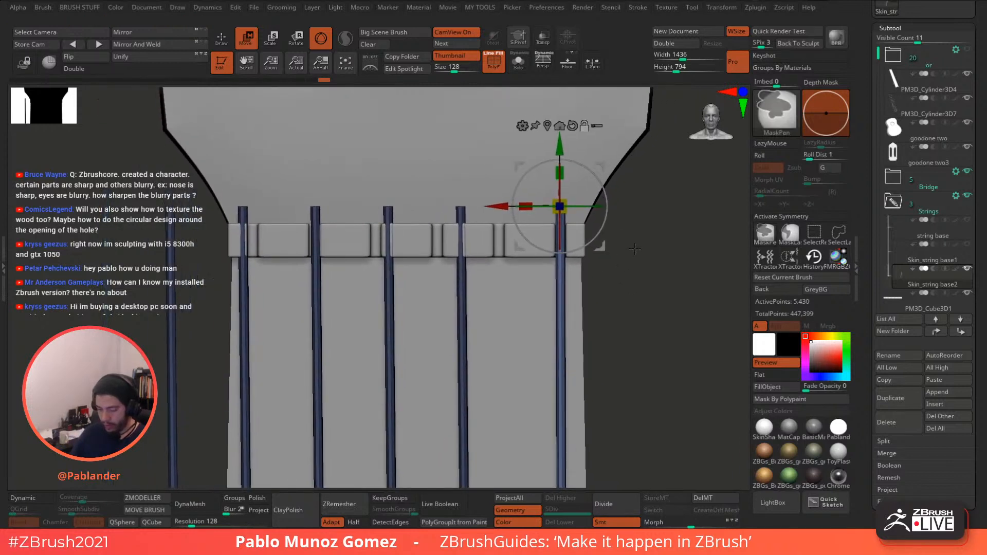
pyautogui.keyDown('ctrl'); pyautogui.moveTo(635, 249); pyautogui.dragTo(636, 265); pyautogui.keyUp('ctrl')
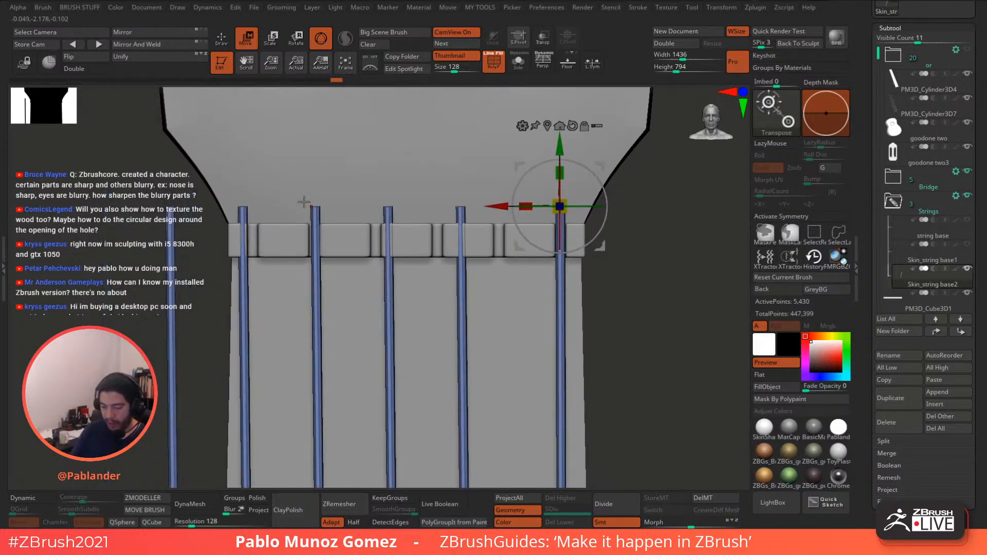
# - Mask a single string and slide the right string further right
pyautogui.press('q')
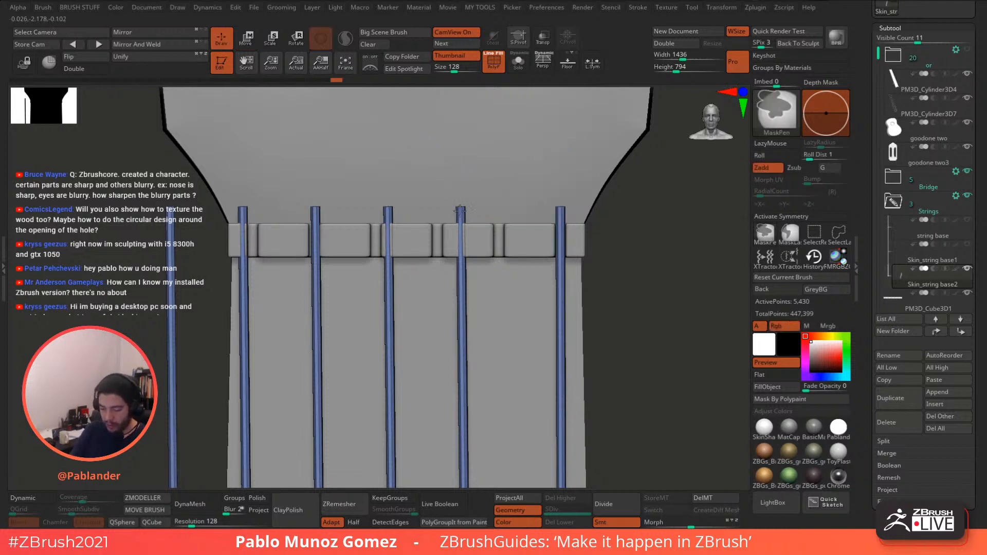
pyautogui.keyDown('ctrl'); pyautogui.moveTo(635, 178); pyautogui.dragTo(480, 233); pyautogui.keyUp('ctrl')
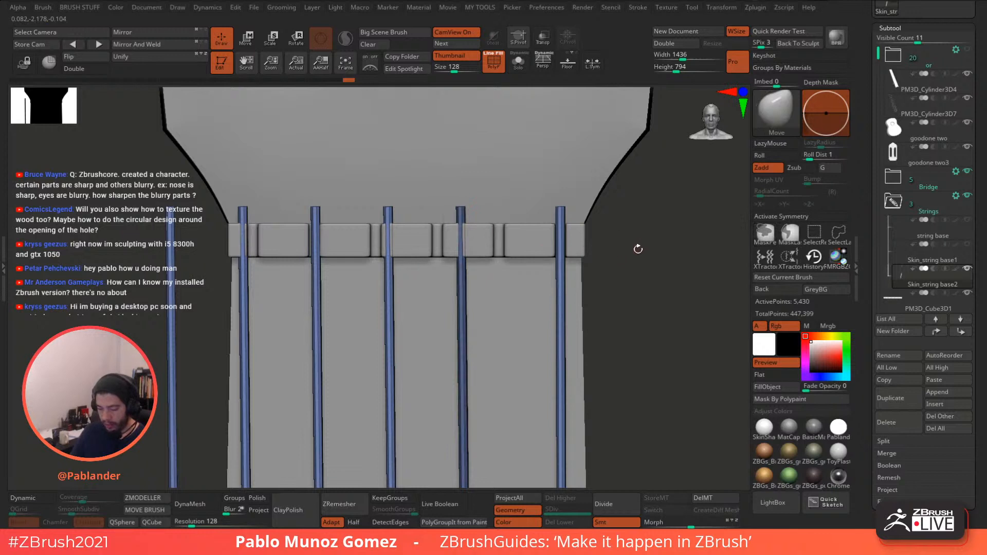
pyautogui.press('w')
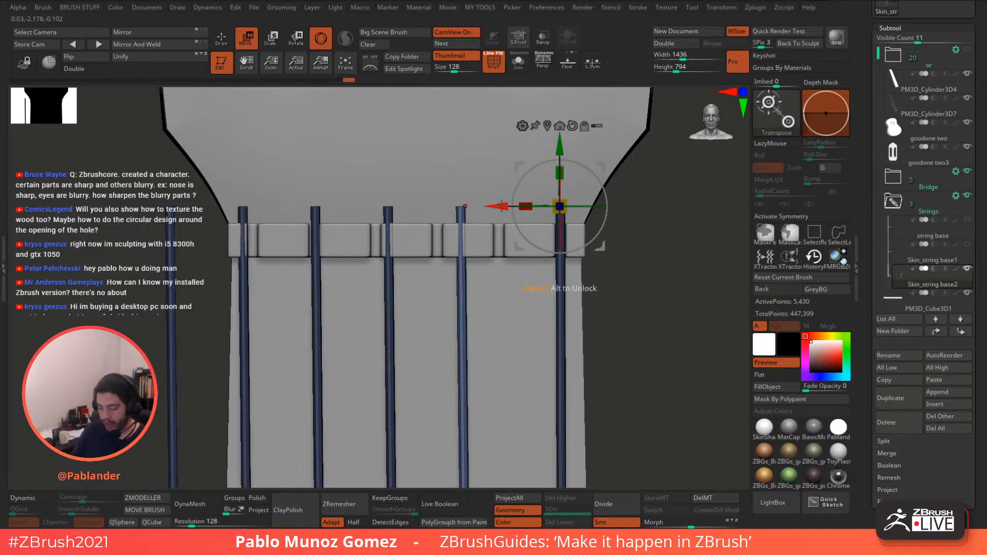
pyautogui.moveTo(501, 206); pyautogui.dragTo(539, 206)
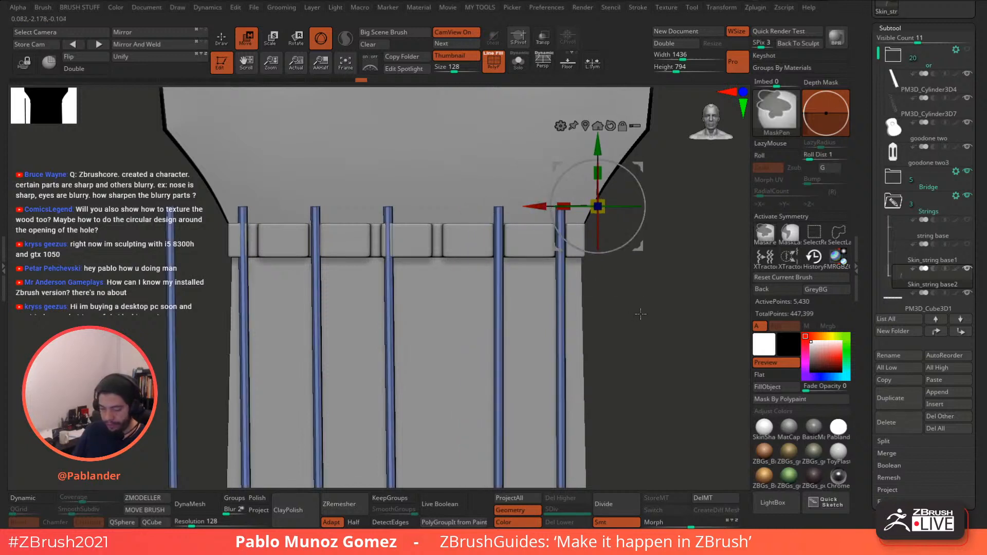
# - Mask and invert to free the middle string, slide it right, then mask another string
pyautogui.moveTo(632, 289)
pyautogui.keyDown('ctrl'); pyautogui.mouseDown()
pyautogui.moveTo(666, 348)
pyautogui.moveTo(415, 242)
pyautogui.moveTo(422, 246)
pyautogui.mouseUp(); pyautogui.keyUp('ctrl')
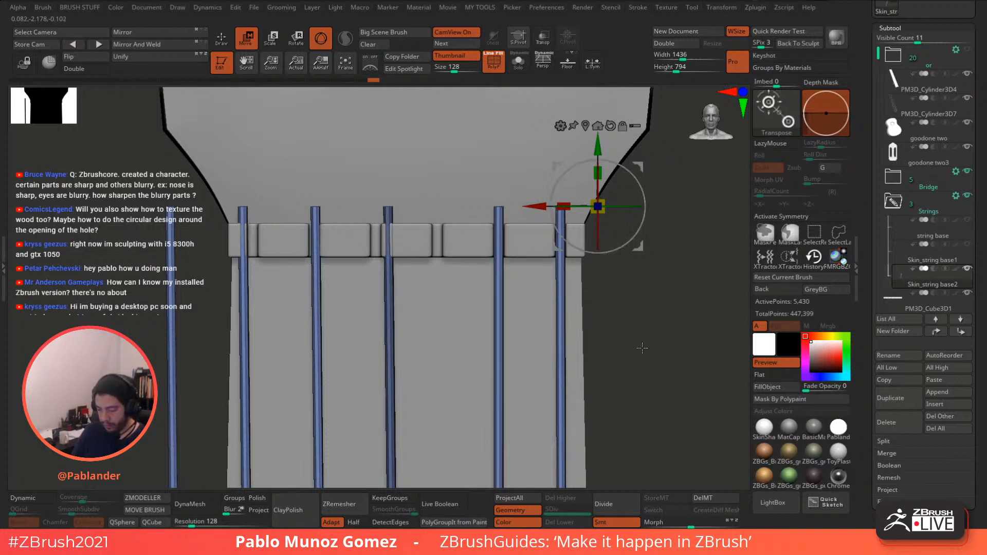
pyautogui.keyDown('ctrl'); pyautogui.click(609, 290); pyautogui.keyUp('ctrl')
pyautogui.moveTo(538, 206); pyautogui.dragTo(588, 205)
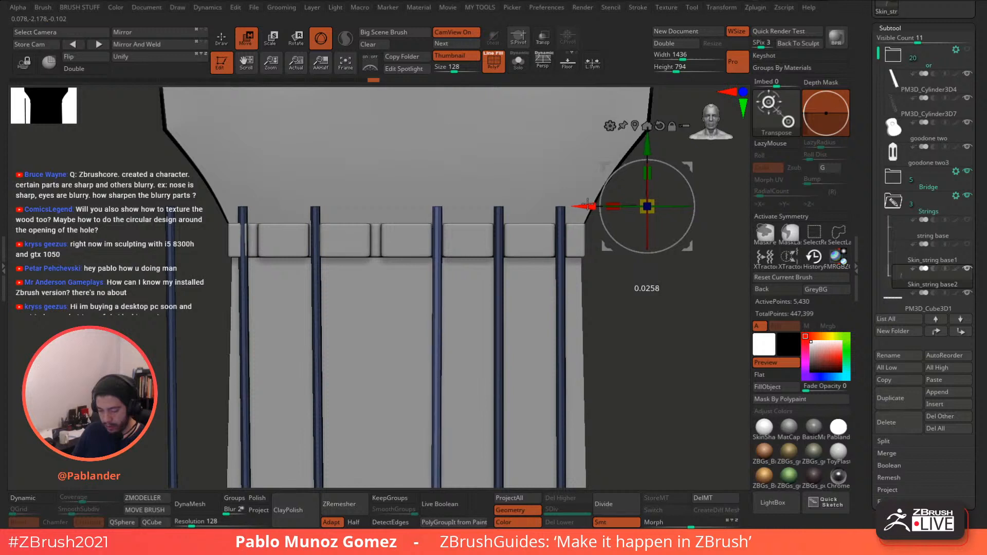
pyautogui.press('ctrl')
pyautogui.keyDown('ctrl'); pyautogui.moveTo(641, 326); pyautogui.dragTo(344, 233); pyautogui.keyUp('ctrl')
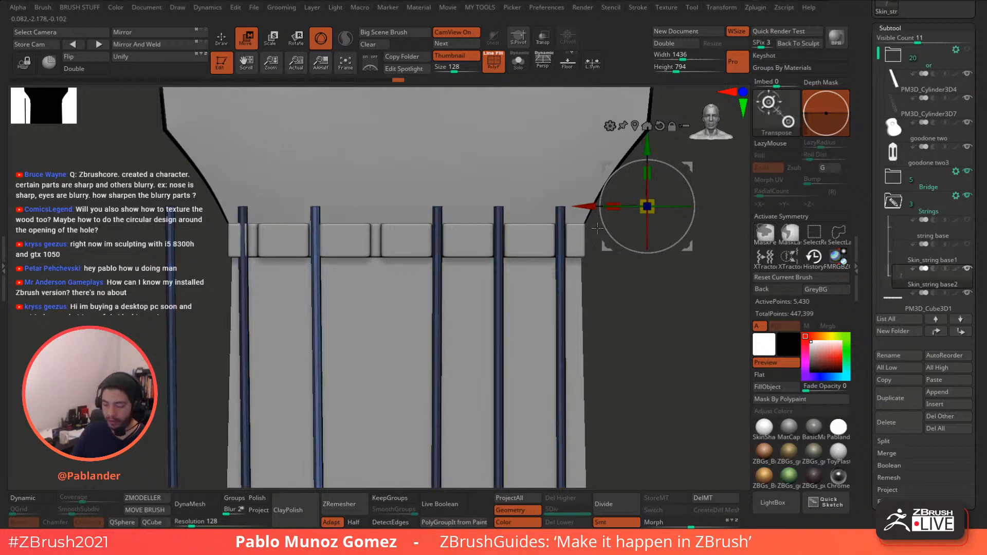
# - Isolate the leftmost strings with inverted masks and slide them right to even the spacing
pyautogui.moveTo(590, 199); pyautogui.dragTo(652, 200)
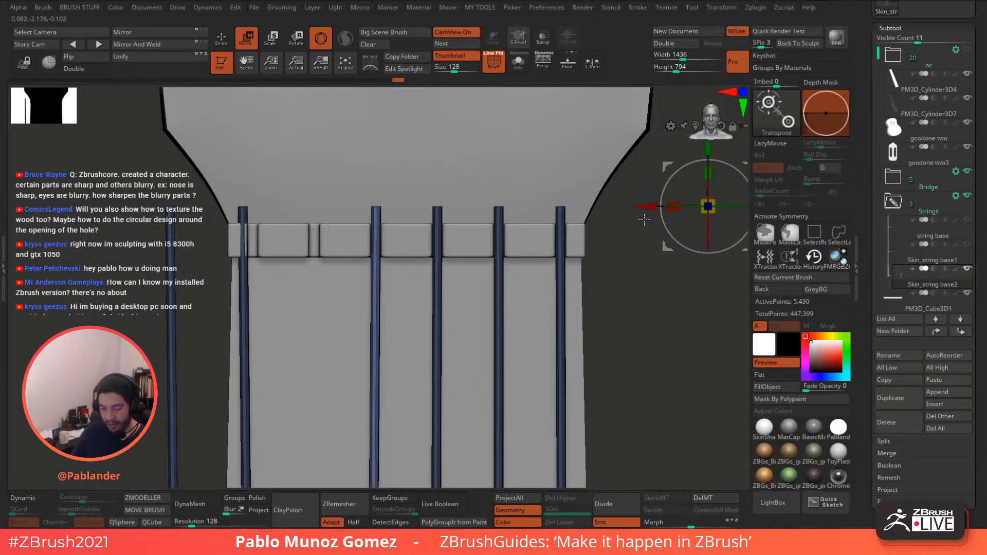
pyautogui.moveTo(616, 295)
pyautogui.keyDown('ctrl'); pyautogui.mouseDown()
pyautogui.moveTo(667, 357)
pyautogui.moveTo(263, 217)
pyautogui.moveTo(286, 245)
pyautogui.mouseUp(); pyautogui.keyUp('ctrl')
pyautogui.keyDown('ctrl'); pyautogui.click(663, 324); pyautogui.keyUp('ctrl')
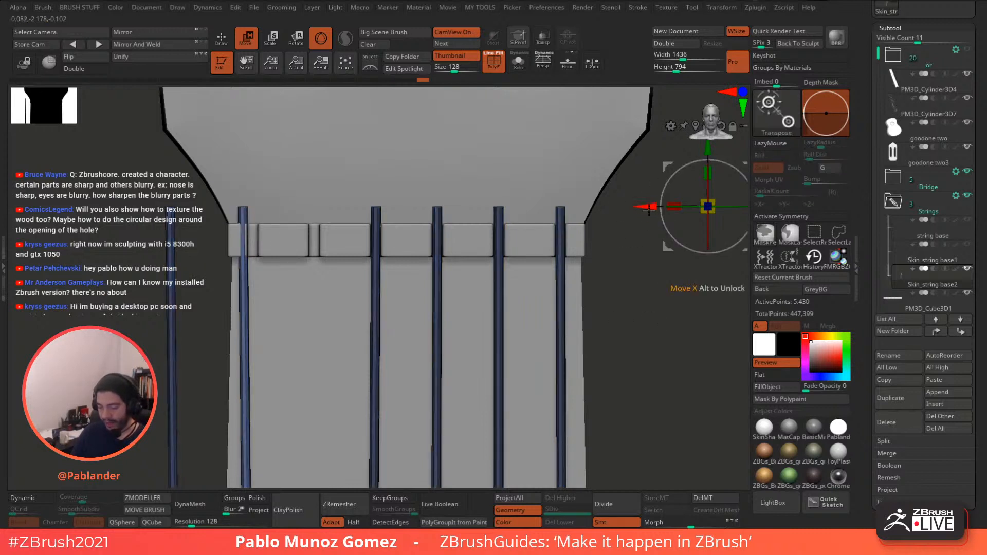
pyautogui.keyDown('alt'); pyautogui.moveTo(646, 206); pyautogui.dragTo(512, 206); pyautogui.keyUp('alt')
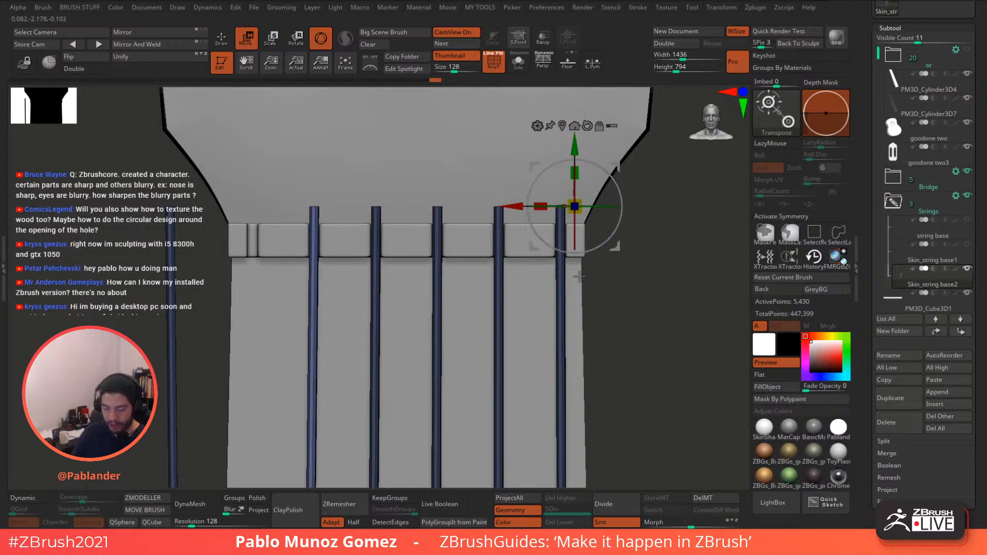
pyautogui.keyDown('ctrl'); pyautogui.moveTo(103, 188); pyautogui.dragTo(209, 270); pyautogui.keyUp('ctrl')
pyautogui.keyDown('ctrl'); pyautogui.click(210, 271); pyautogui.keyUp('ctrl')
pyautogui.moveTo(519, 205); pyautogui.dragTo(595, 206)
pyautogui.keyDown('ctrl'); pyautogui.click(618, 272); pyautogui.keyUp('ctrl')
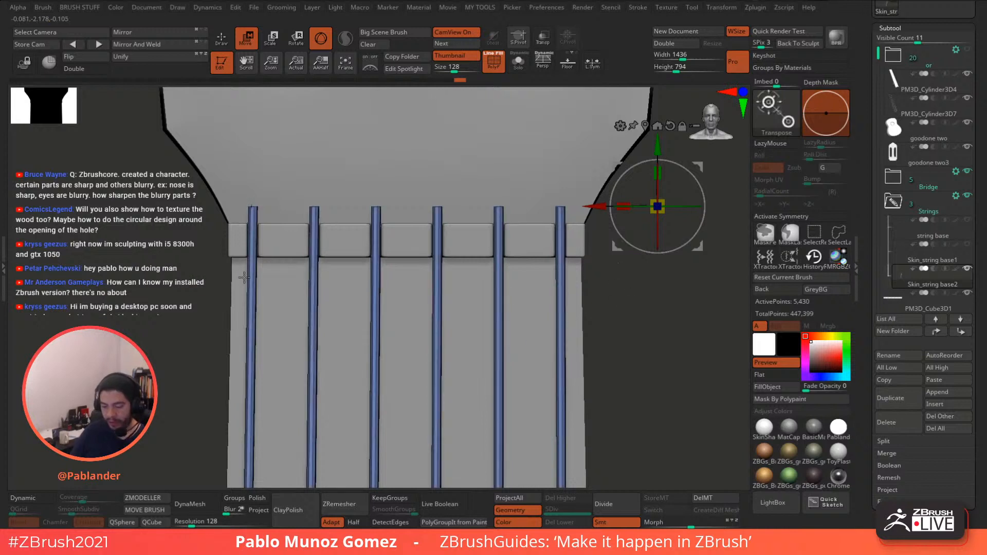
# - Mask all six strings and lower them so their tops meet the nut
pyautogui.moveTo(161, 182)
pyautogui.keyDown('ctrl'); pyautogui.mouseDown()
pyautogui.moveTo(546, 246)
pyautogui.moveTo(628, 275)
pyautogui.mouseUp(); pyautogui.keyUp('ctrl')
pyautogui.click(644, 126)
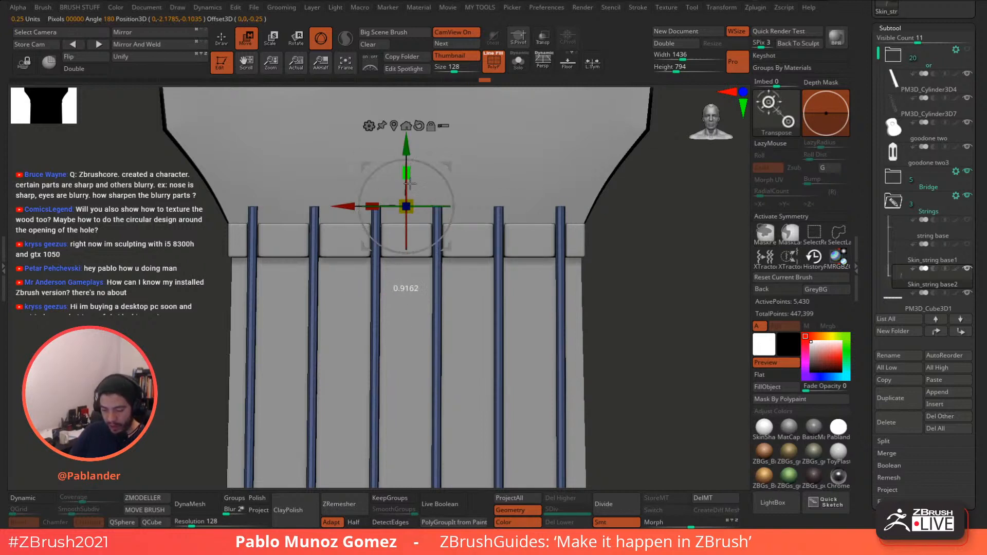
pyautogui.moveTo(406, 139); pyautogui.dragTo(407, 152)
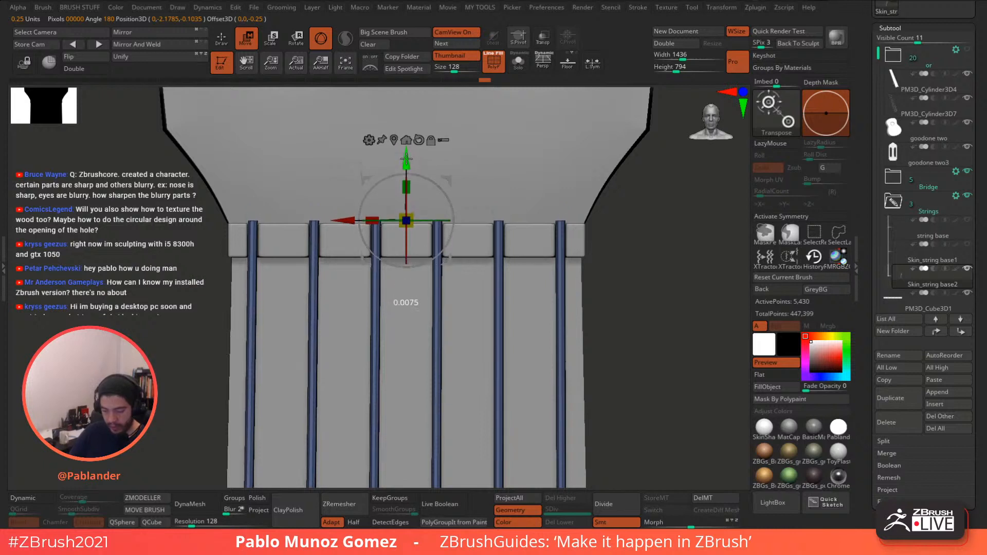
pyautogui.click(225, 41)
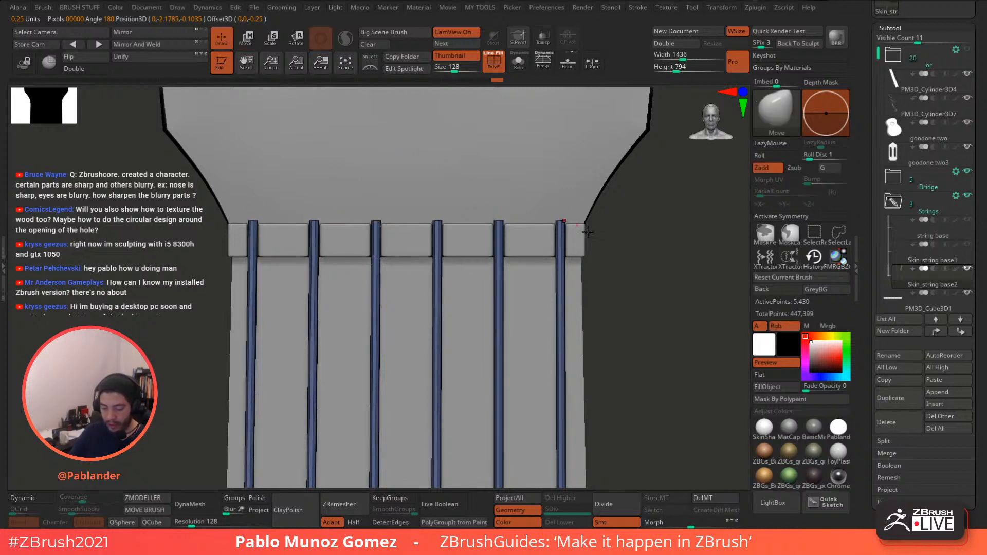
pyautogui.keyDown('alt'); pyautogui.moveTo(640, 312); pyautogui.dragTo(579, 245); pyautogui.keyUp('alt')
pyautogui.moveTo(545, 201)
pyautogui.keyDown('alt'); pyautogui.mouseDown()
pyautogui.moveTo(548, 264)
pyautogui.moveTo(543, 257)
pyautogui.mouseUp(); pyautogui.keyUp('alt')
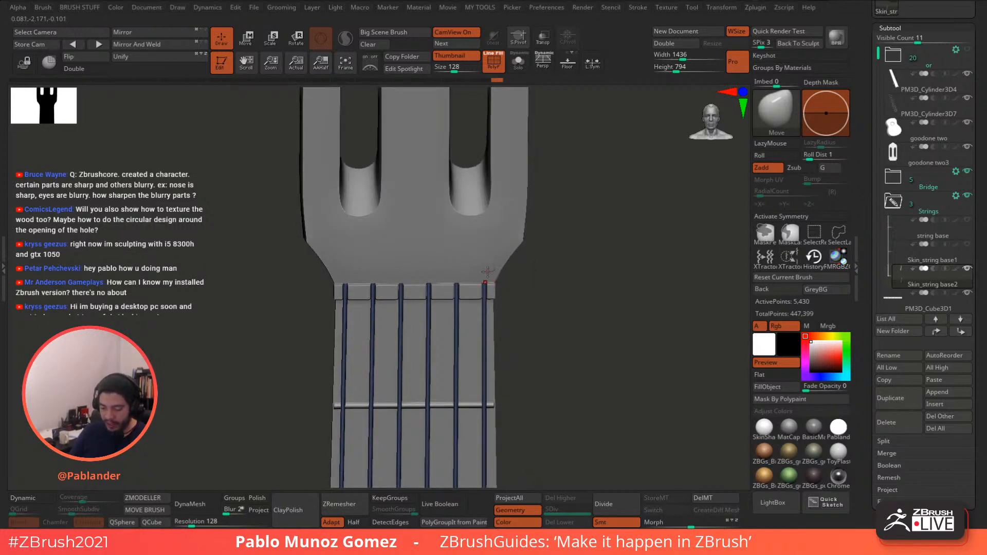
# - Enable Double-sided display and clear the mask from the strings
pyautogui.keyDown('ctrl'); pyautogui.moveTo(486, 277); pyautogui.dragTo(497, 295, button='right'); pyautogui.keyUp('ctrl')
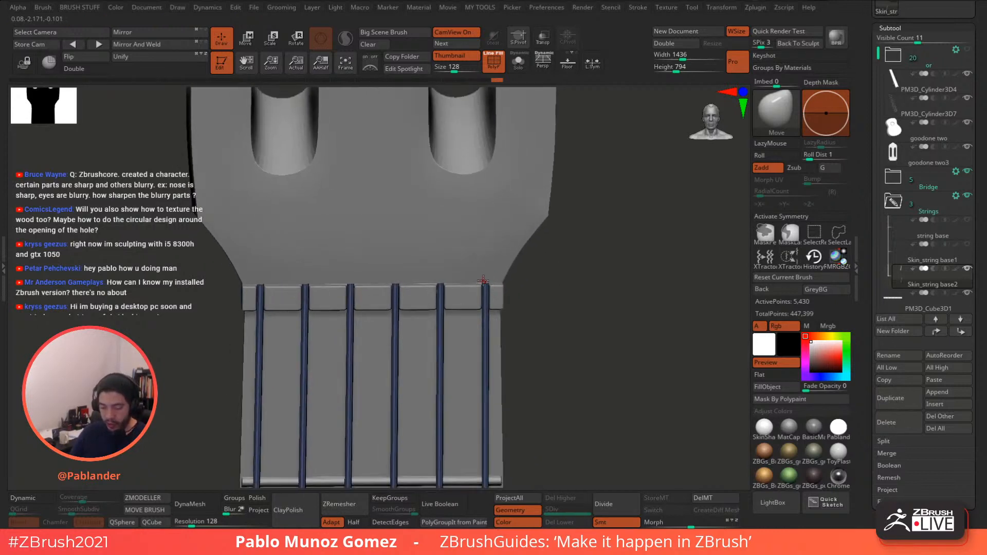
pyautogui.moveTo(557, 248); pyautogui.dragTo(557, 265)
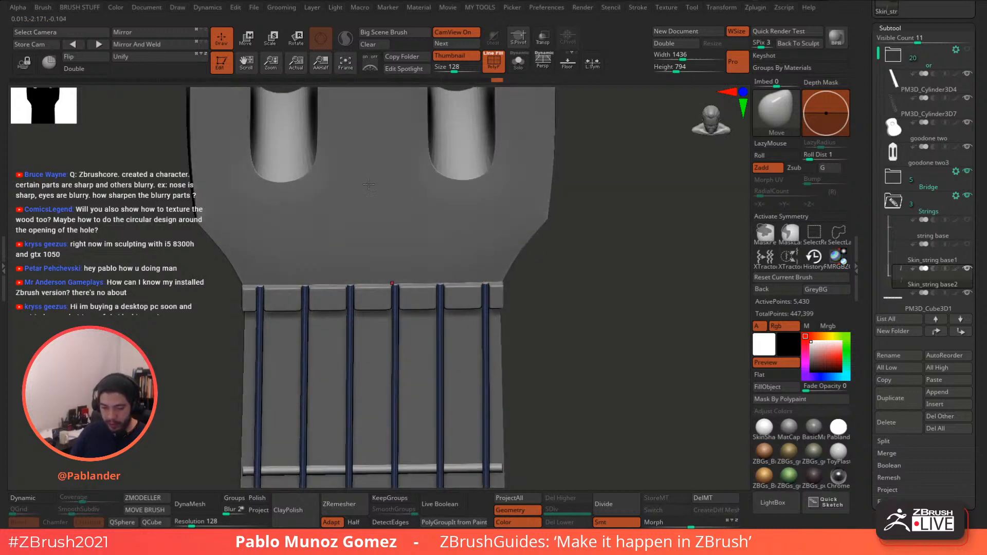
pyautogui.click(92, 70)
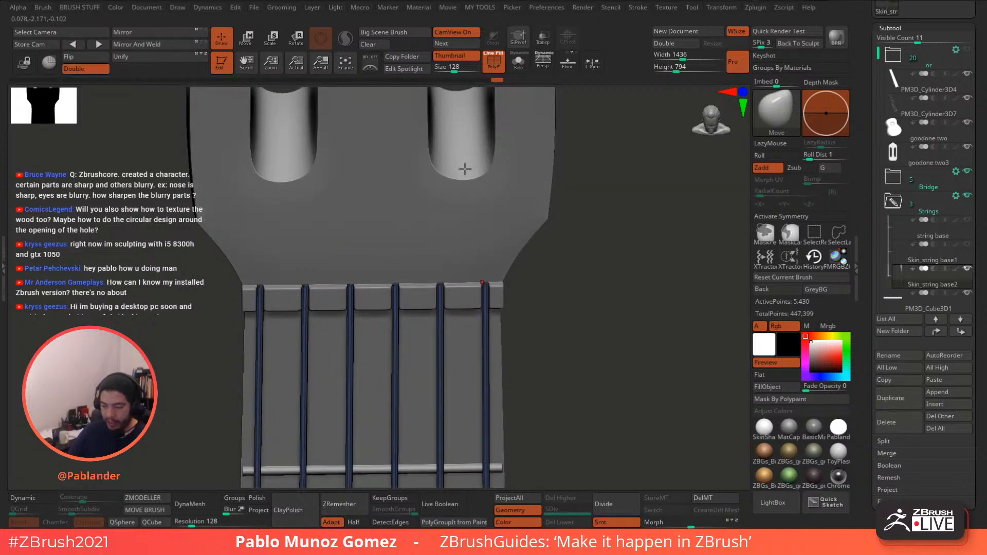
pyautogui.keyDown('ctrl'); pyautogui.moveTo(548, 258); pyautogui.dragTo(561, 268); pyautogui.keyUp('ctrl')
# - Inspect the guitar from the headstock front down to the bridge
pyautogui.keyDown('ctrl'); pyautogui.moveTo(564, 268); pyautogui.dragTo(517, 260, button='right'); pyautogui.keyUp('ctrl')
pyautogui.moveTo(558, 276)
pyautogui.mouseDown()
pyautogui.moveTo(546, 259)
pyautogui.moveTo(541, 289)
pyautogui.moveTo(532, 187)
pyautogui.mouseUp()
pyautogui.keyDown('ctrl'); pyautogui.moveTo(532, 190); pyautogui.dragTo(519, 285, button='right'); pyautogui.keyUp('ctrl')
pyautogui.keyDown('alt'); pyautogui.moveTo(520, 286); pyautogui.dragTo(475, 329, button='right'); pyautogui.keyUp('alt')
pyautogui.keyDown('ctrl'); pyautogui.moveTo(475, 329); pyautogui.dragTo(516, 360, button='right'); pyautogui.keyUp('ctrl')
pyautogui.keyDown('ctrl'); pyautogui.moveTo(515, 360); pyautogui.dragTo(556, 240, button='right'); pyautogui.keyUp('ctrl')
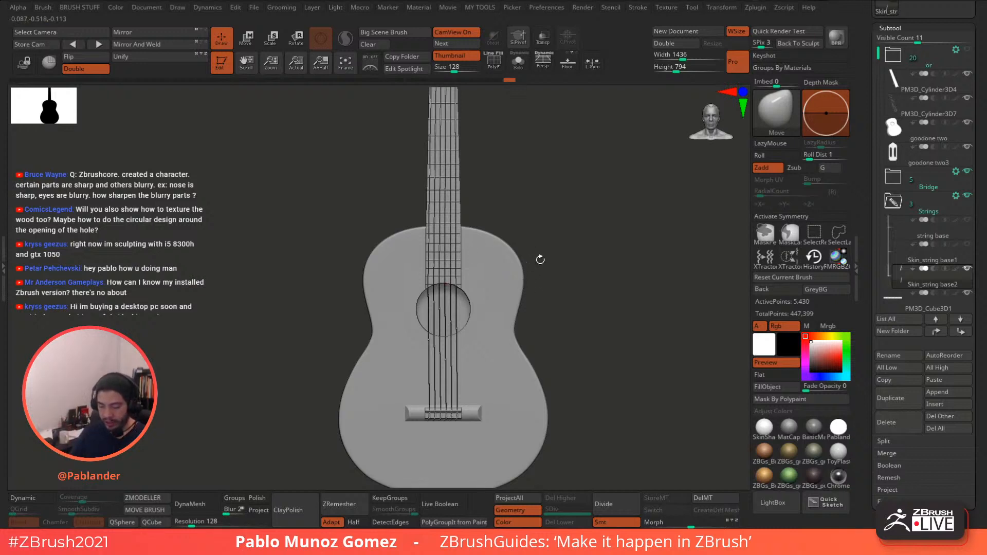
pyautogui.keyDown('ctrl'); pyautogui.moveTo(492, 320); pyautogui.dragTo(495, 341, button='right'); pyautogui.keyUp('ctrl')
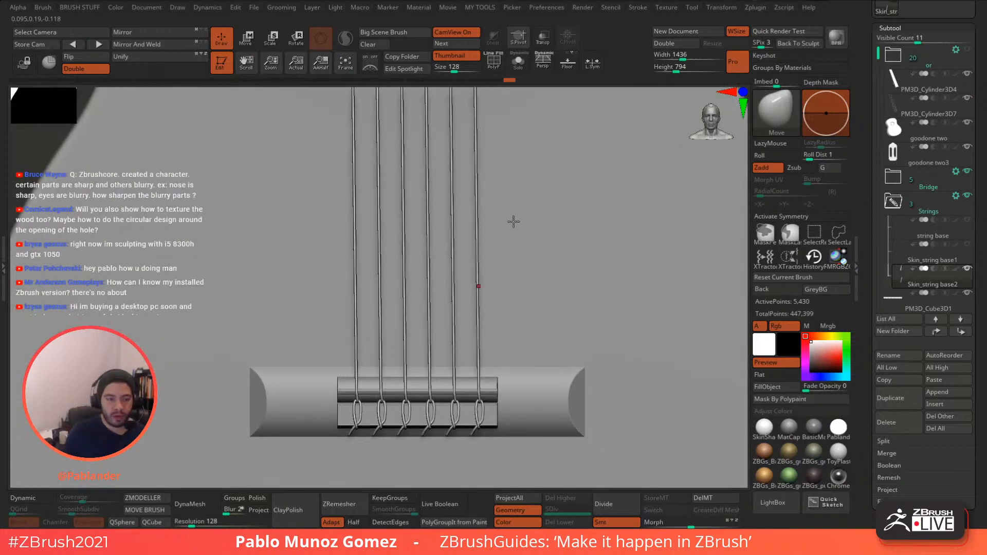
pyautogui.keyDown('ctrl'); pyautogui.moveTo(529, 339); pyautogui.dragTo(519, 196, button='right'); pyautogui.keyUp('ctrl')
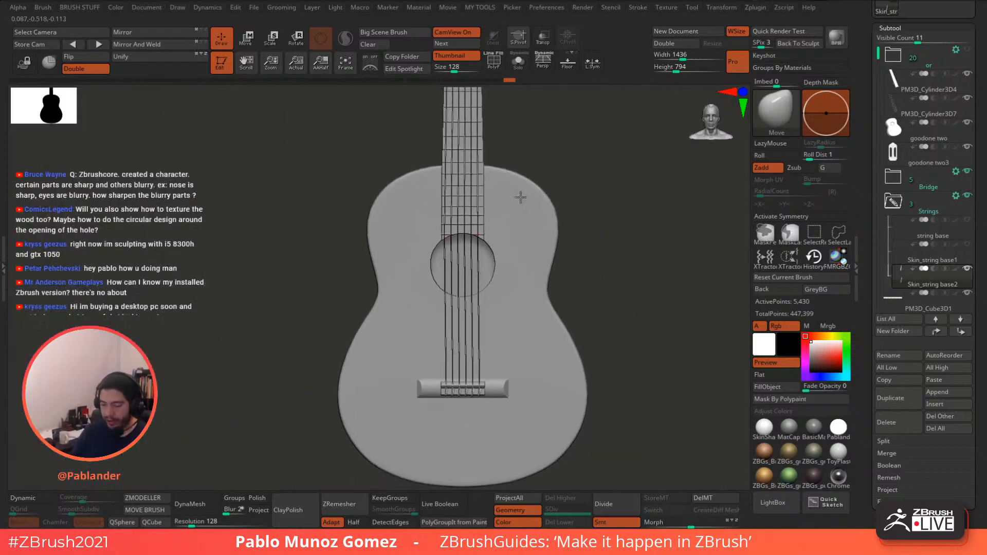
pyautogui.keyDown('alt'); pyautogui.moveTo(564, 131); pyautogui.dragTo(655, 167, button='right'); pyautogui.keyUp('alt')
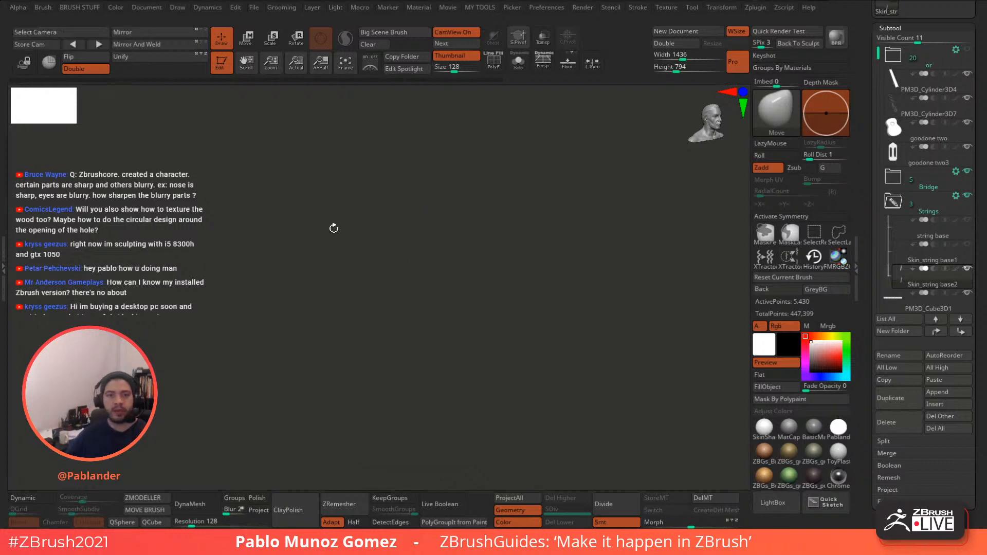
pyautogui.moveTo(302, 200); pyautogui.dragTo(285, 186)
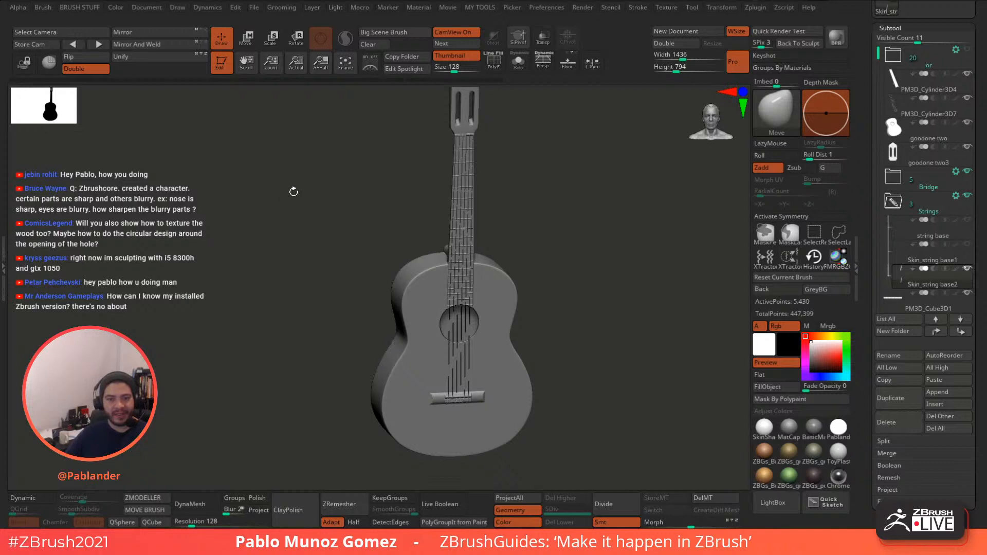
pyautogui.moveTo(293, 191); pyautogui.dragTo(286, 192)
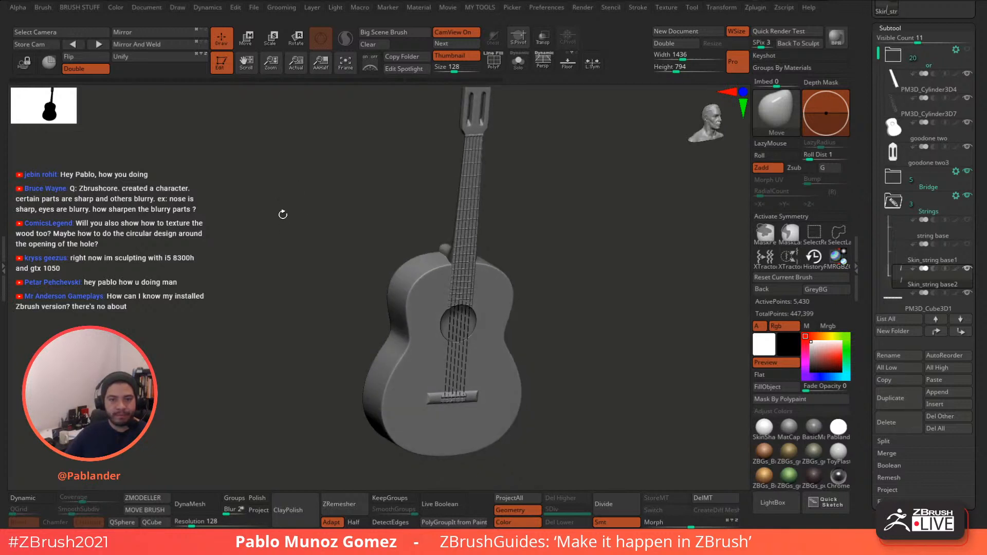
pyautogui.moveTo(313, 227); pyautogui.dragTo(304, 206)
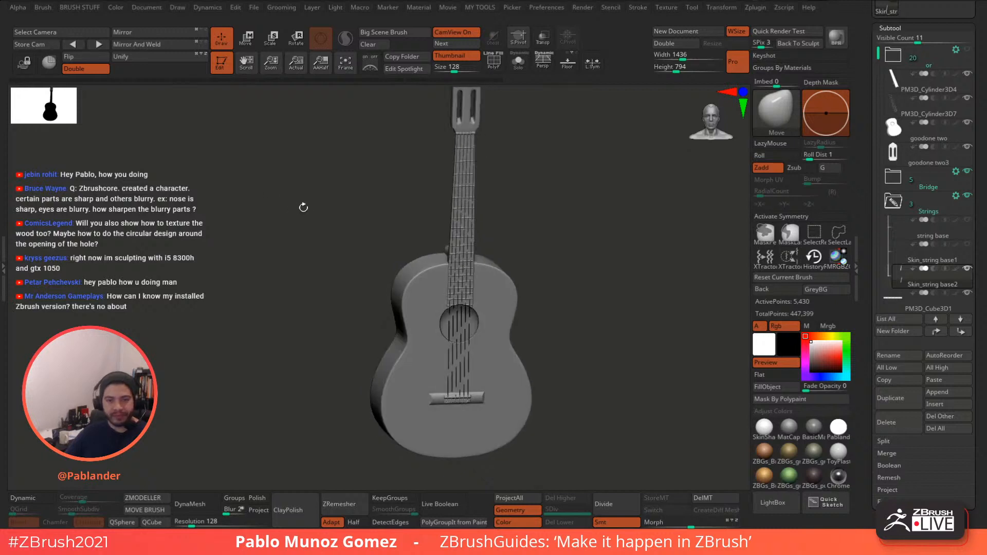
pyautogui.keyDown('shift'); pyautogui.moveTo(581, 204); pyautogui.dragTo(587, 201); pyautogui.keyUp('shift')
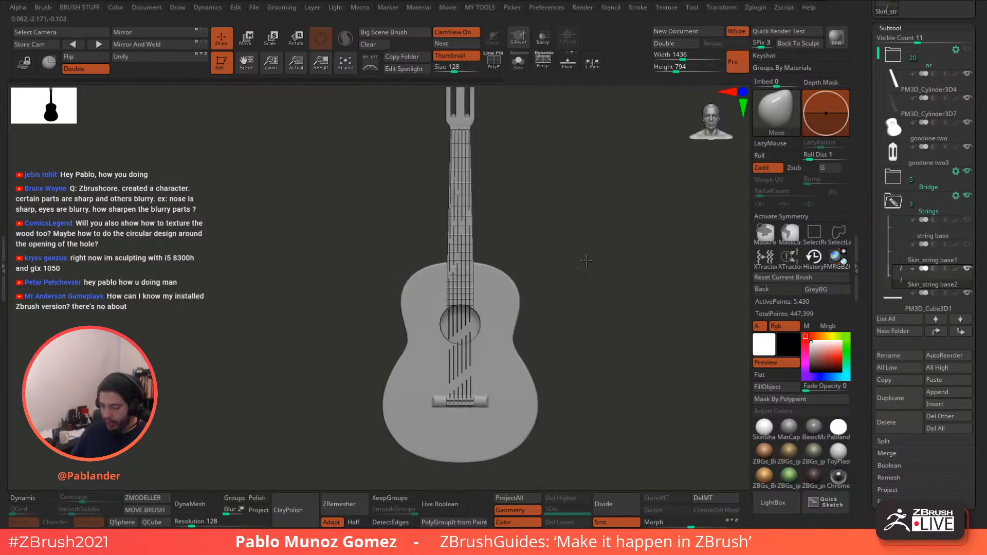
pyautogui.keyDown('alt'); pyautogui.moveTo(586, 260); pyautogui.dragTo(567, 289); pyautogui.keyUp('alt')
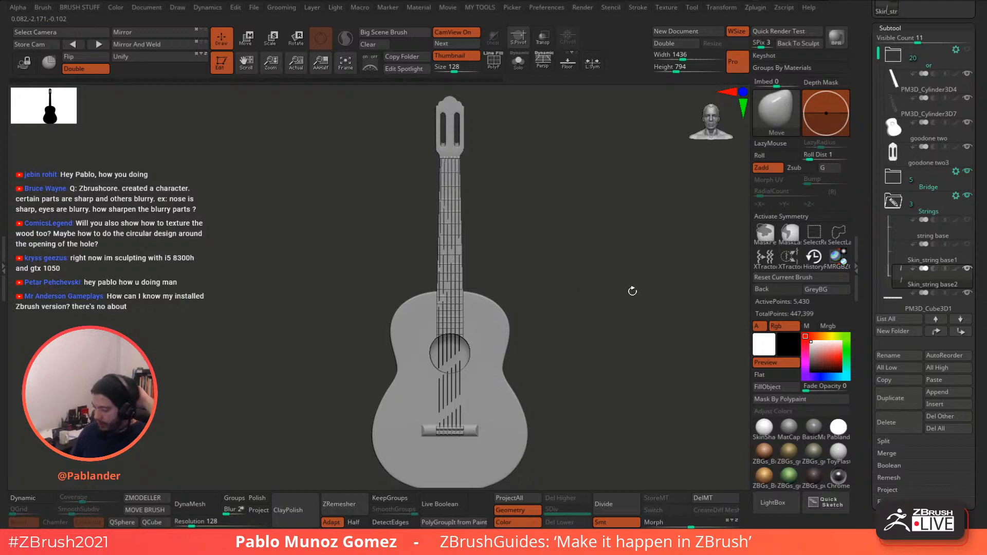
pyautogui.moveTo(867, 118); pyautogui.dragTo(861, 199)
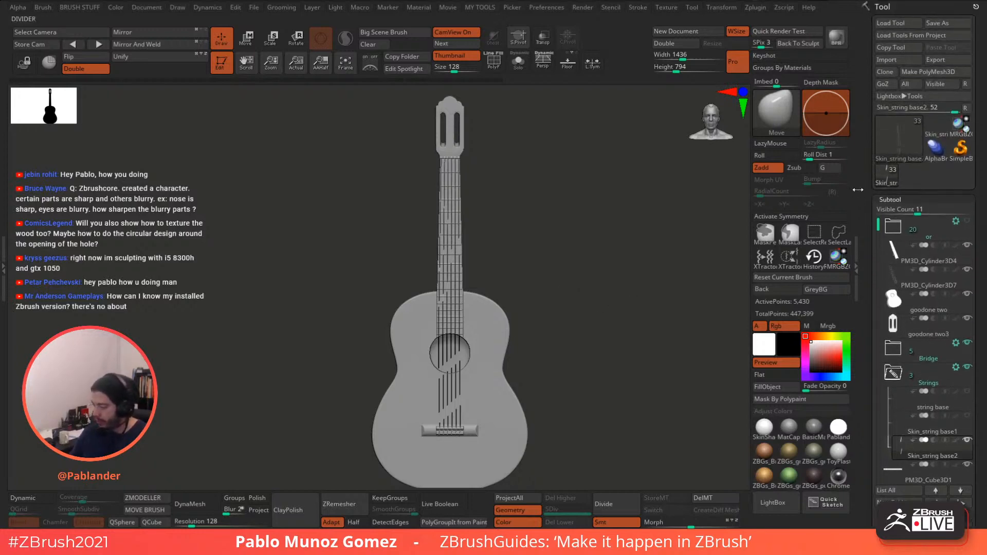
pyautogui.click(899, 143)
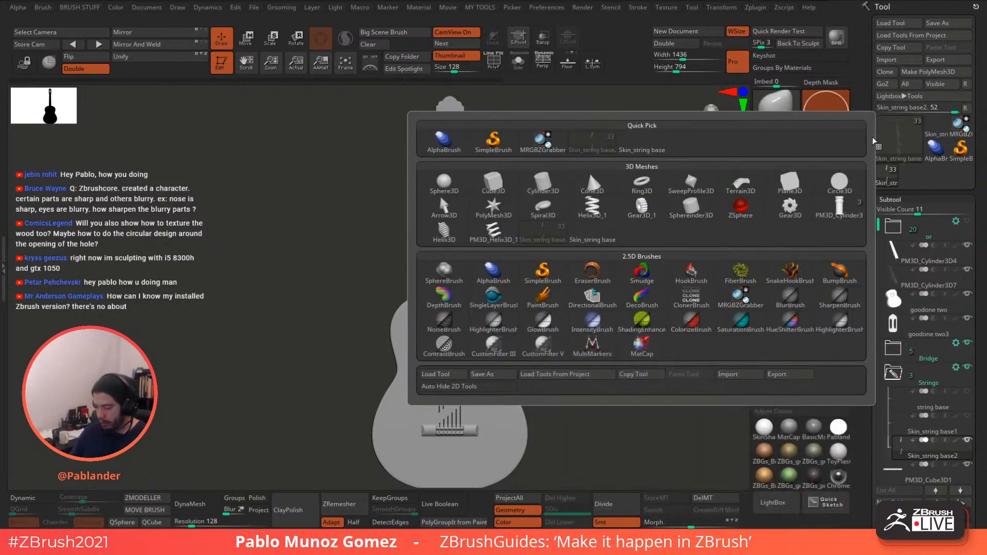
pyautogui.click(839, 206)
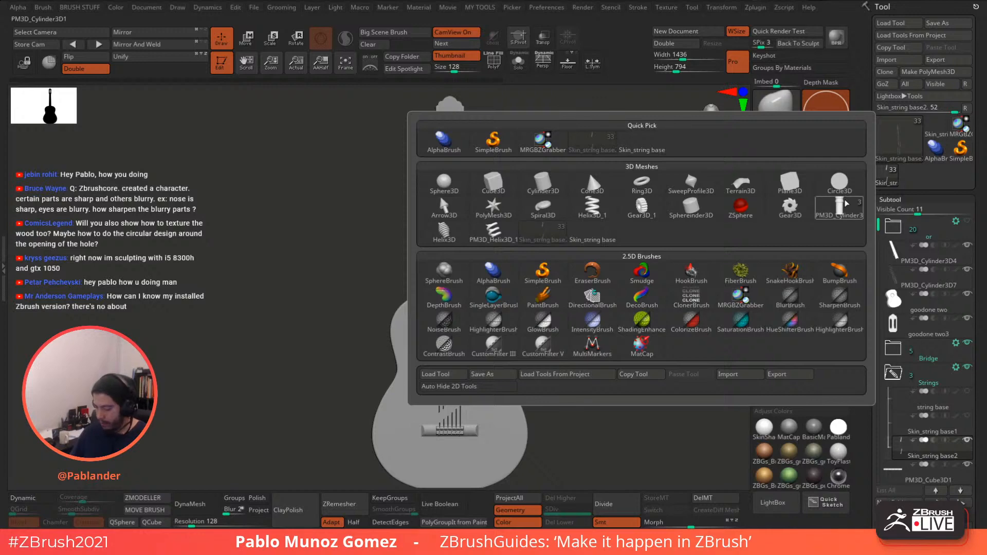
pyautogui.moveTo(608, 310)
pyautogui.mouseDown()
pyautogui.moveTo(612, 317)
pyautogui.moveTo(613, 302)
pyautogui.moveTo(595, 291)
pyautogui.moveTo(594, 310)
pyautogui.mouseUp()
pyautogui.click(494, 63)
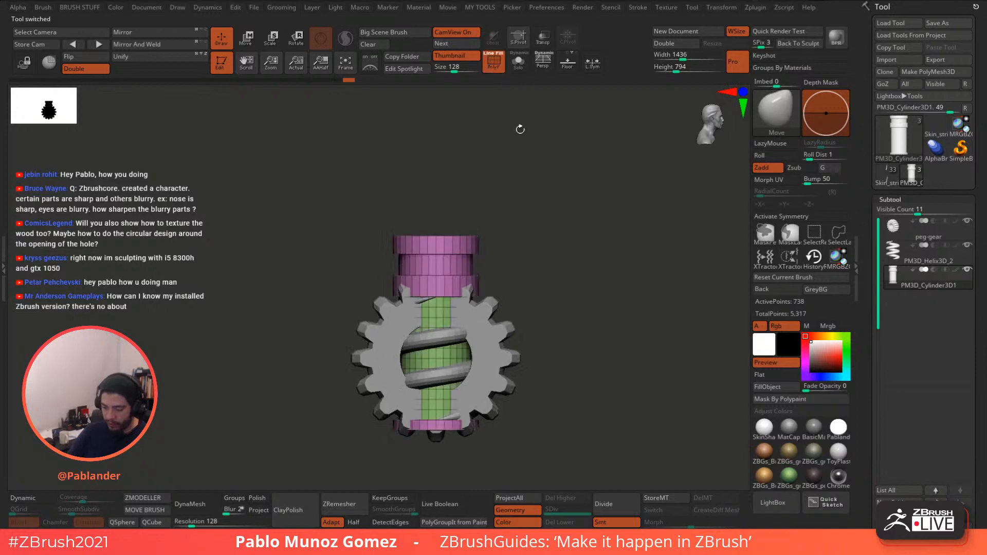
pyautogui.keyDown('alt'); pyautogui.moveTo(582, 277); pyautogui.dragTo(597, 234); pyautogui.keyUp('alt')
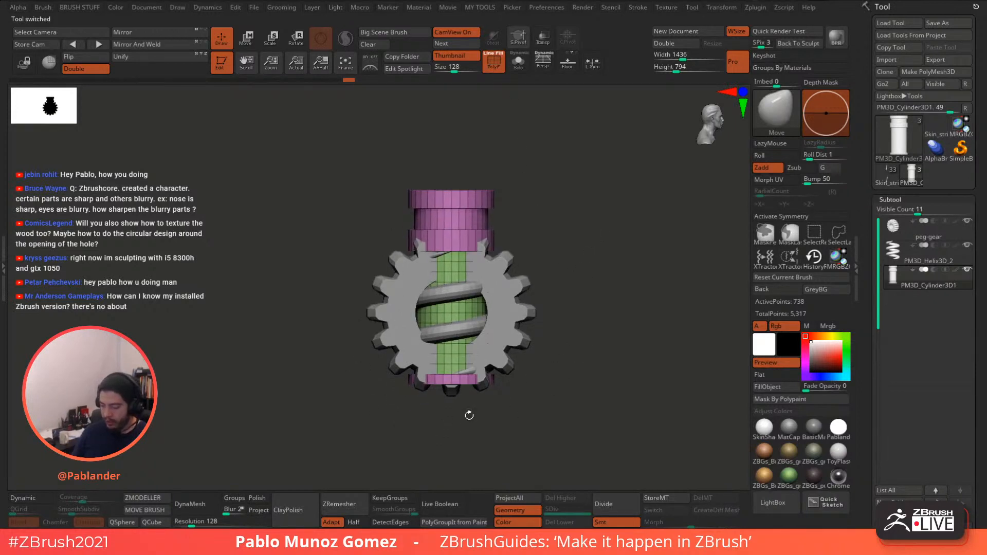
pyautogui.click(890, 229)
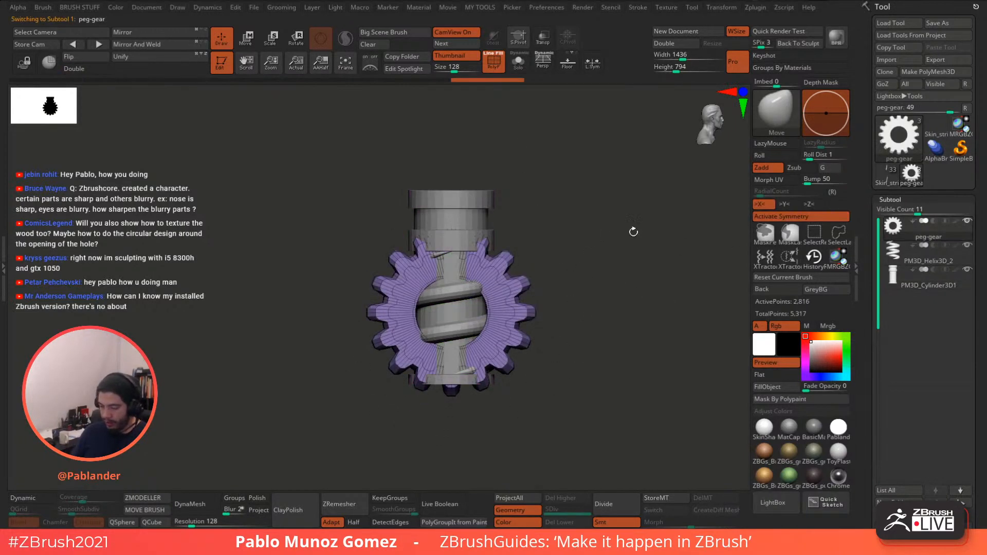
pyautogui.press('w')
pyautogui.moveTo(497, 344); pyautogui.dragTo(616, 340)
pyautogui.moveTo(702, 213); pyautogui.dragTo(671, 262)
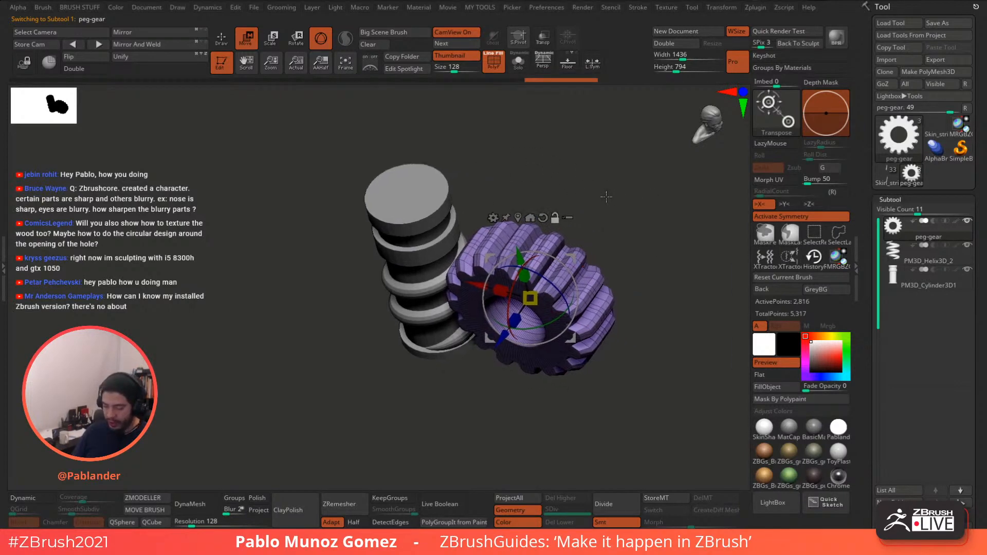
pyautogui.moveTo(629, 206); pyautogui.dragTo(610, 206)
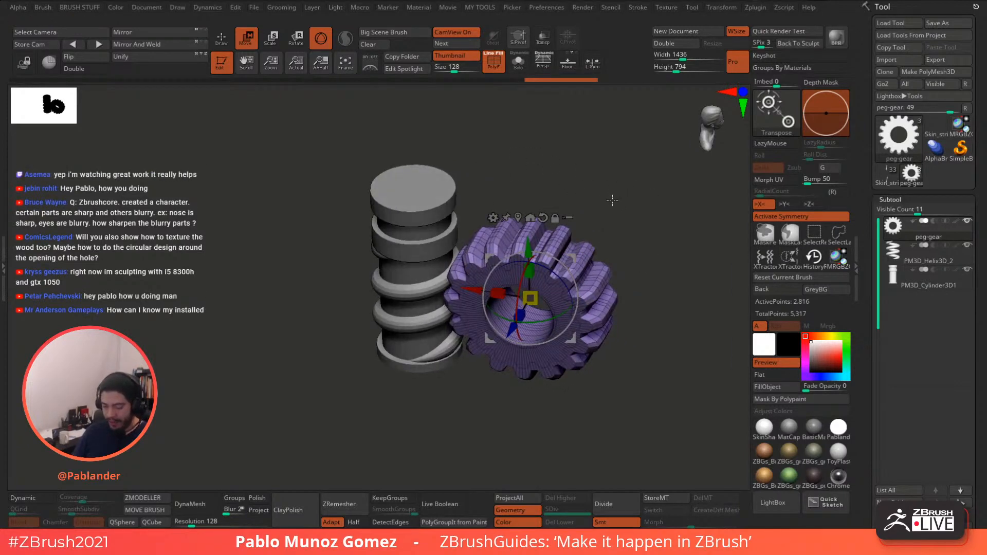
pyautogui.hotkey('ctrl', 'z')
pyautogui.press('q')
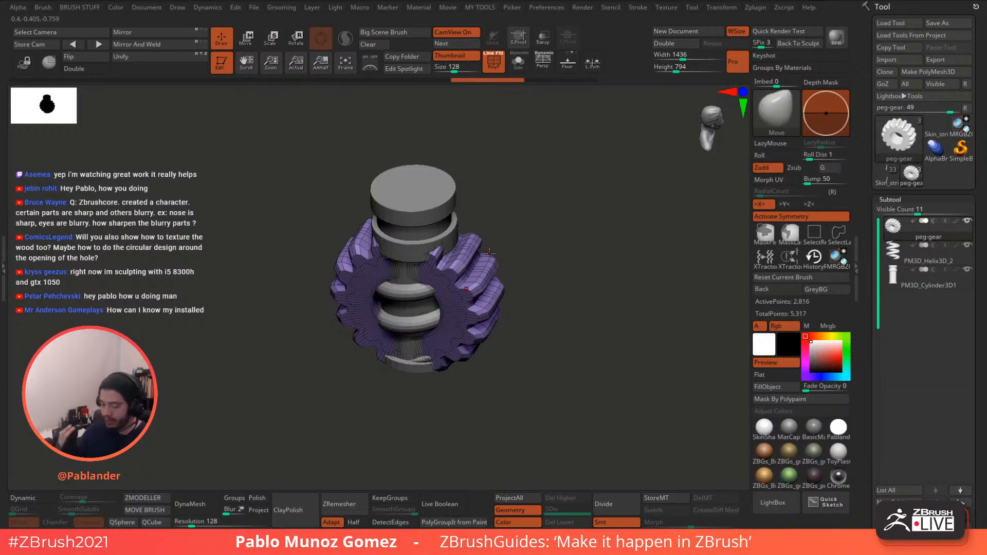
pyautogui.moveTo(558, 257); pyautogui.dragTo(509, 251)
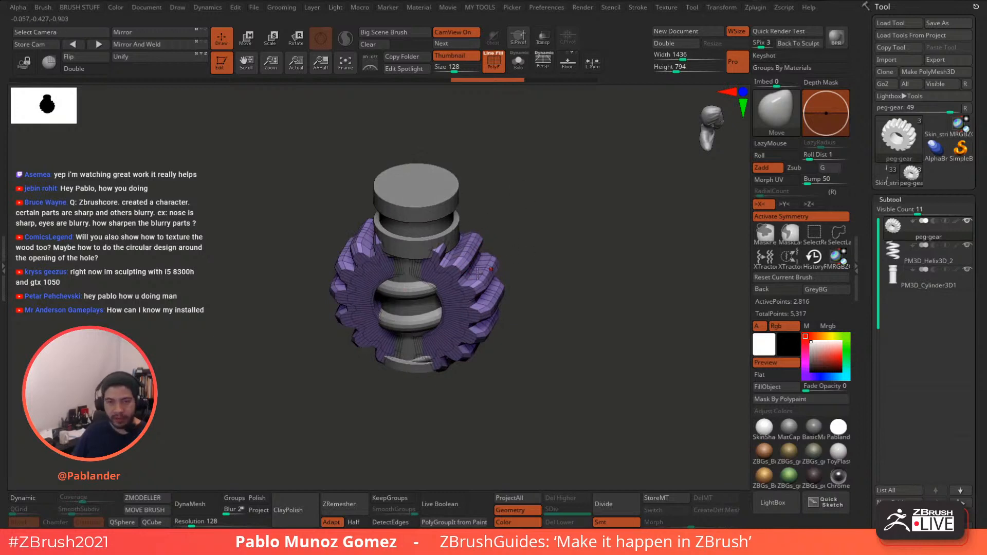
pyautogui.moveTo(551, 237)
pyautogui.mouseDown()
pyautogui.moveTo(549, 222)
pyautogui.moveTo(541, 227)
pyautogui.mouseUp()
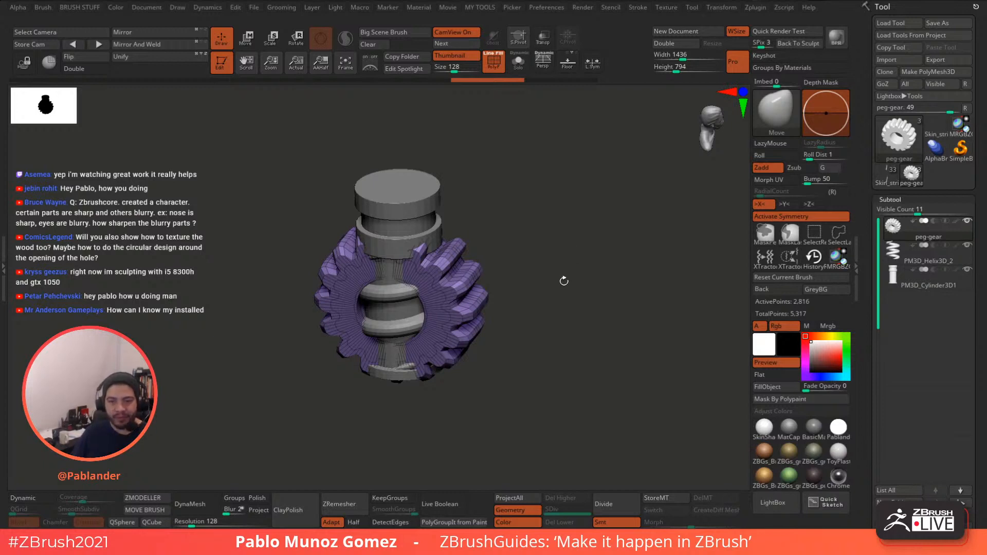
pyautogui.moveTo(558, 287)
pyautogui.mouseDown()
pyautogui.moveTo(560, 275)
pyautogui.moveTo(551, 284)
pyautogui.mouseUp()
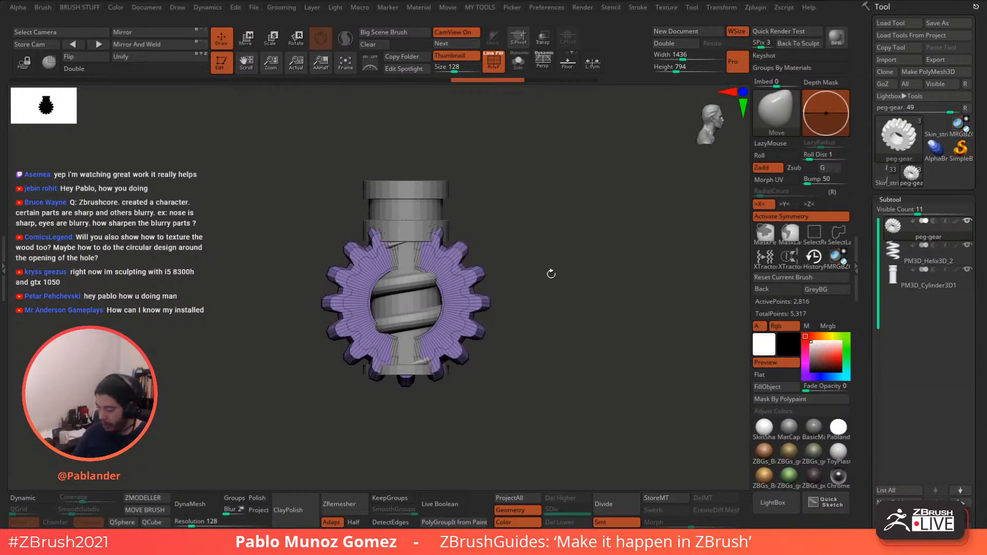
pyautogui.keyDown('alt'); pyautogui.moveTo(569, 328); pyautogui.dragTo(591, 302); pyautogui.keyUp('alt')
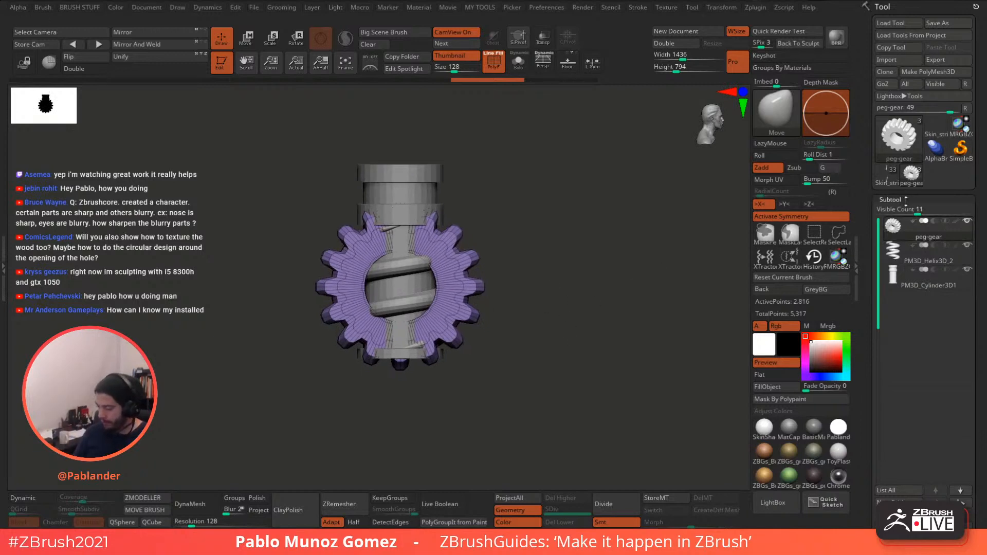
pyautogui.moveTo(540, 257); pyautogui.dragTo(610, 238)
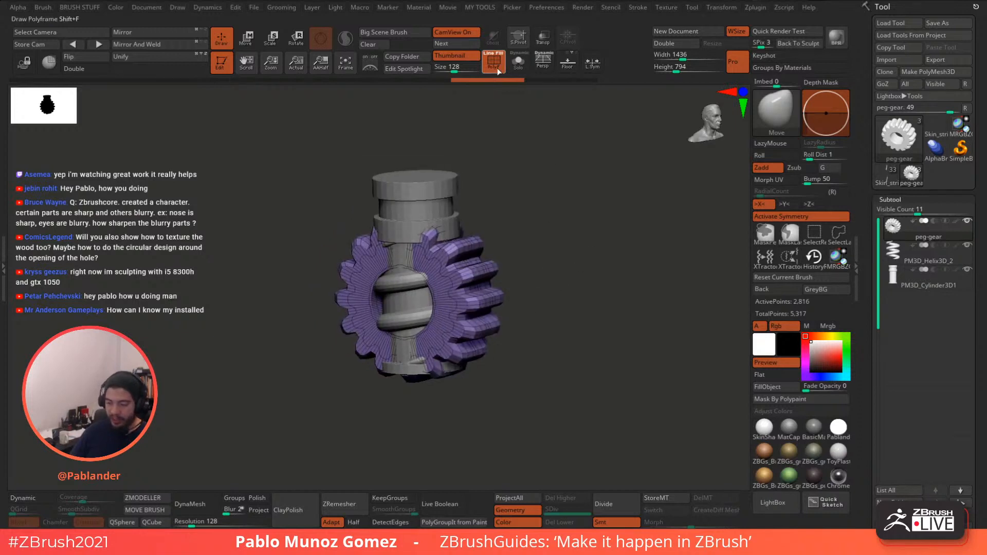
# - Solo-check the gear, helix and cylinder subtools, then hide peg-gear
pyautogui.hotkey('shift', 'f')
pyautogui.moveTo(552, 186); pyautogui.dragTo(561, 238)
pyautogui.click(518, 61)
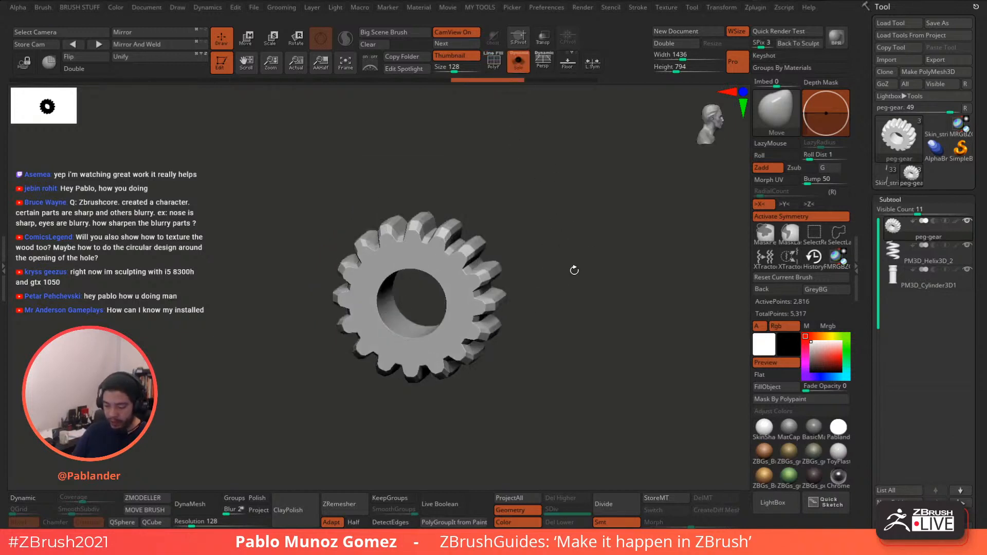
pyautogui.moveTo(574, 271); pyautogui.dragTo(587, 291)
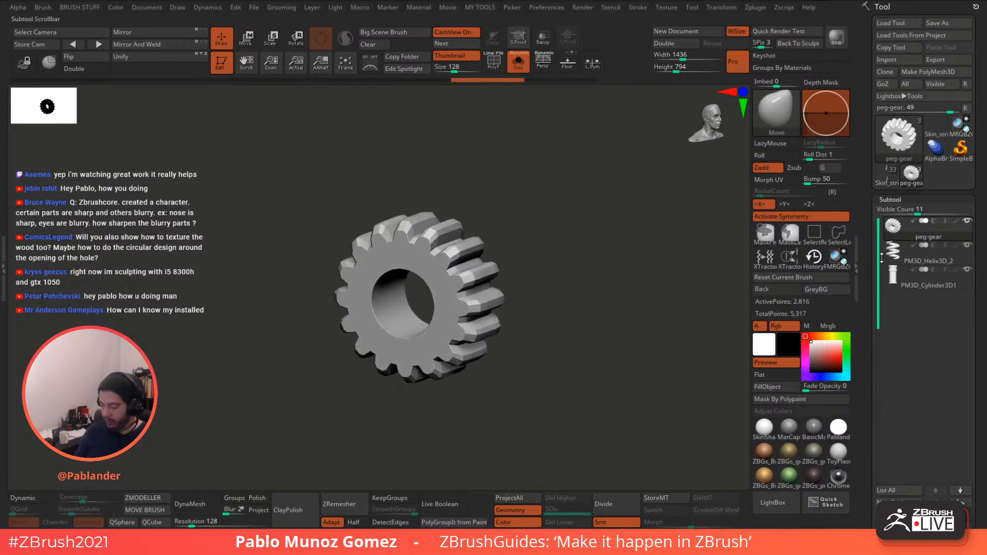
pyautogui.click(921, 256)
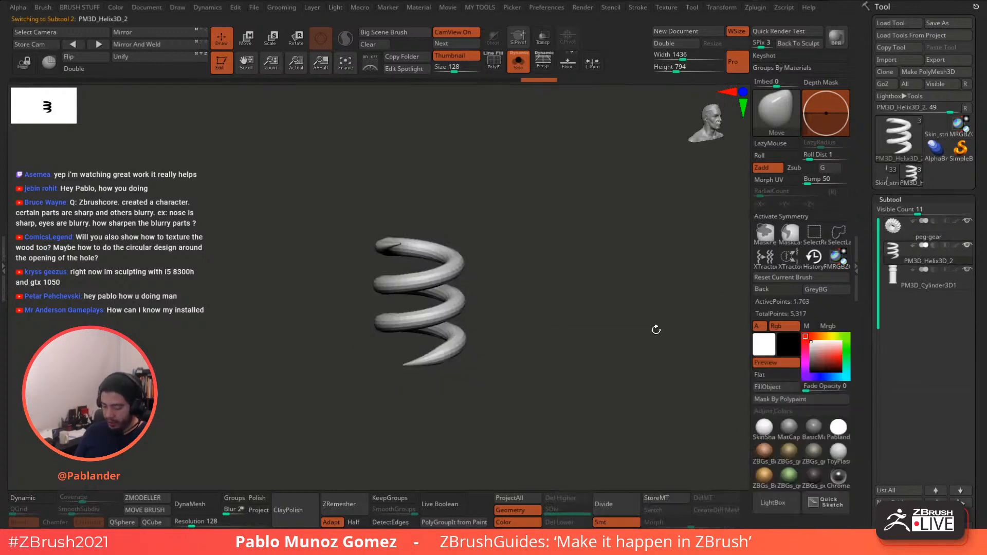
pyautogui.click(920, 286)
pyautogui.click(967, 221)
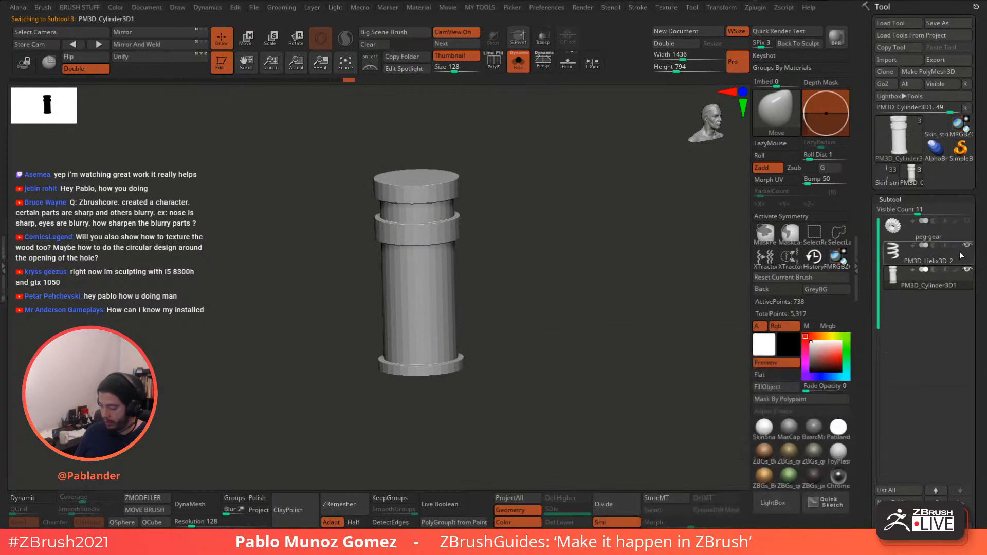
pyautogui.click(519, 62)
# - Set Visible Count to 7, inspect the cylinder and helix, and open the Tool picker
pyautogui.moveTo(572, 230); pyautogui.dragTo(560, 261)
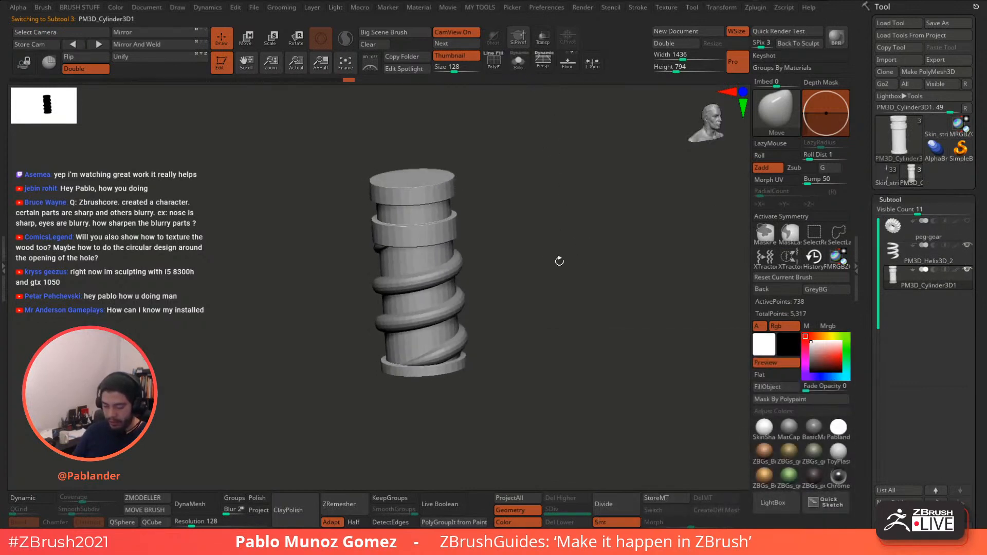
pyautogui.keyDown('alt'); pyautogui.moveTo(444, 227); pyautogui.dragTo(468, 257, button='right'); pyautogui.keyUp('alt')
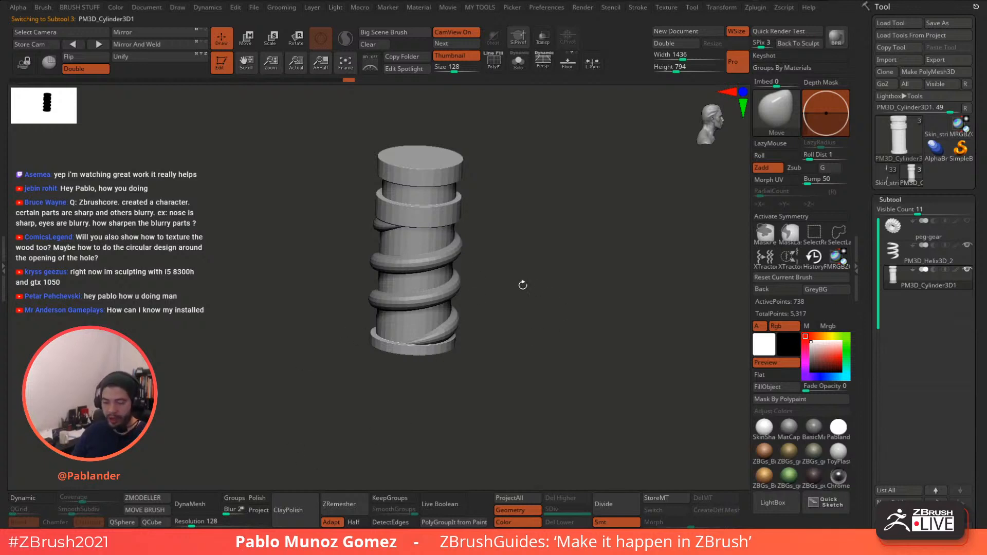
pyautogui.keyDown('shift'); pyautogui.moveTo(517, 283); pyautogui.dragTo(538, 309); pyautogui.keyUp('shift')
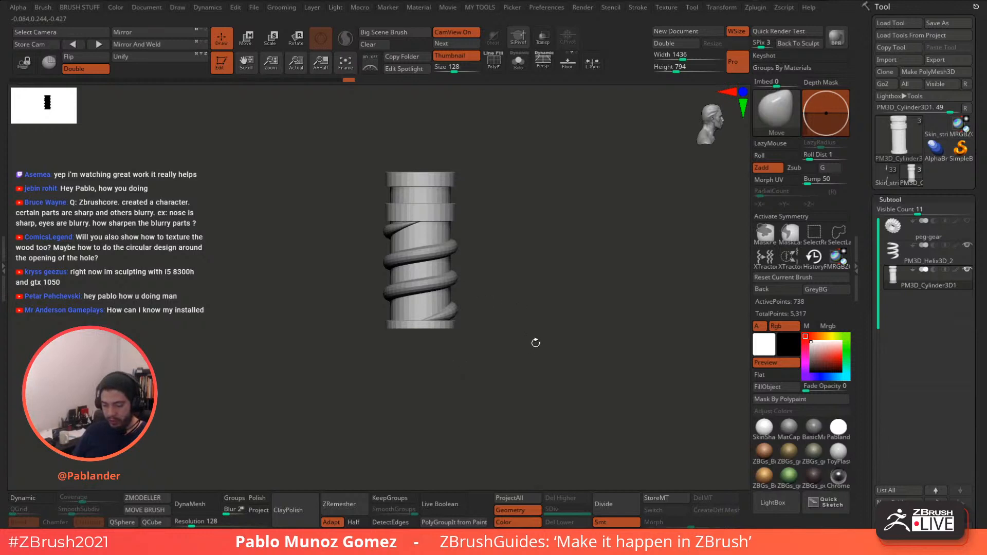
pyautogui.moveTo(536, 343)
pyautogui.mouseDown()
pyautogui.moveTo(550, 373)
pyautogui.moveTo(538, 346)
pyautogui.moveTo(530, 358)
pyautogui.mouseUp()
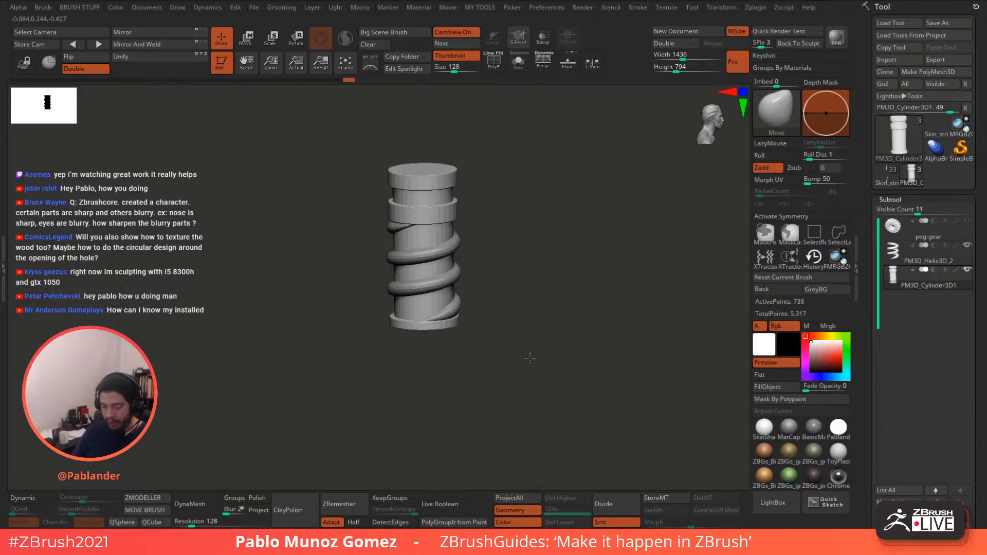
pyautogui.press('f')
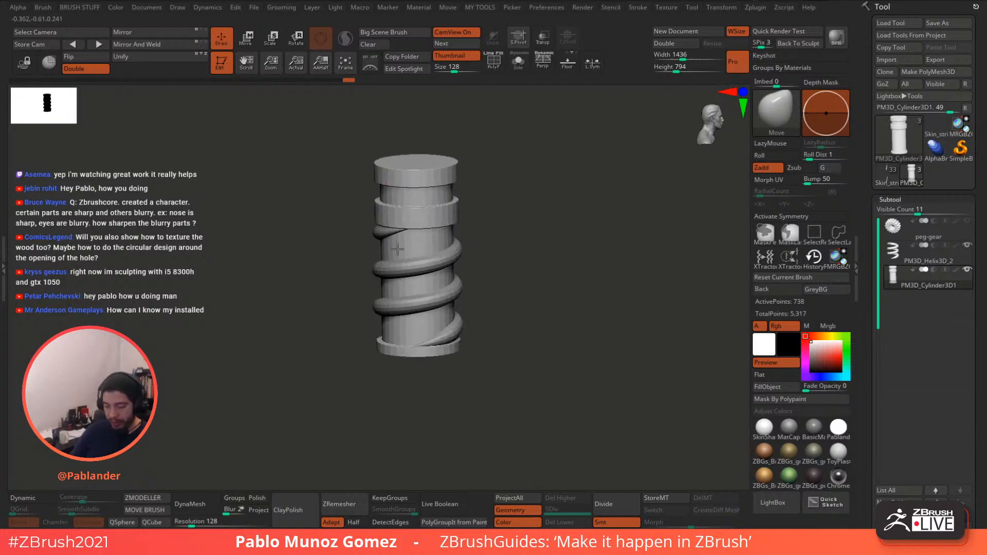
pyautogui.moveTo(918, 211); pyautogui.dragTo(903, 211)
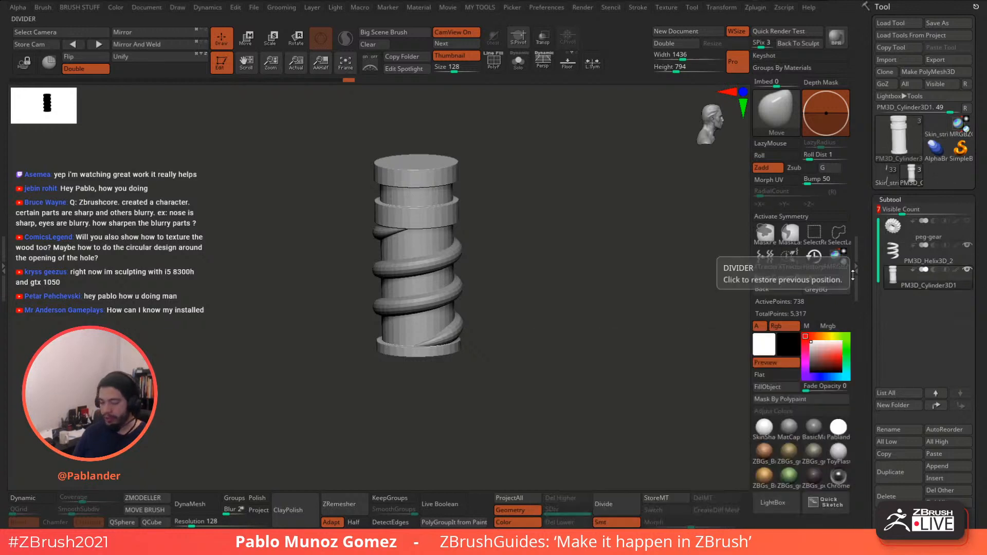
pyautogui.hotkey('shift', 'f')
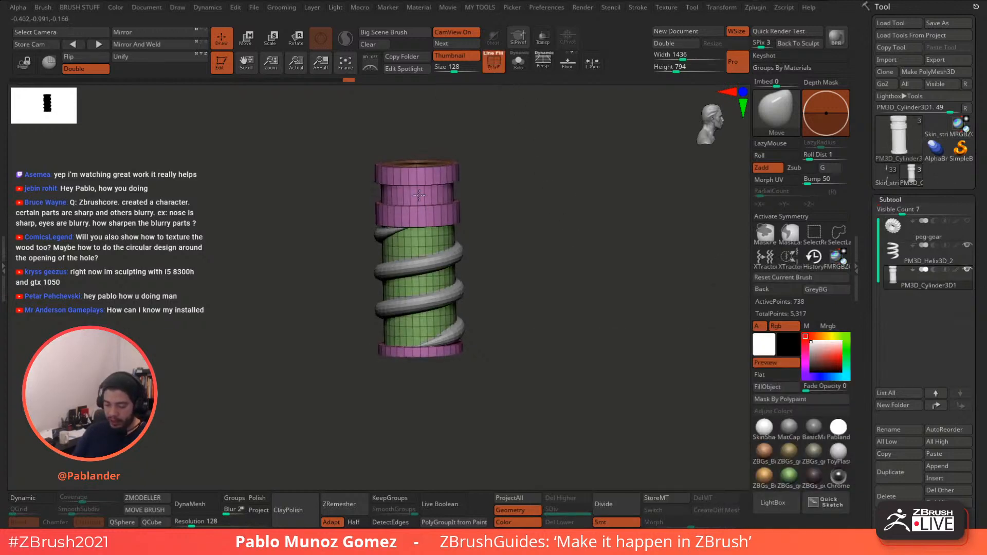
pyautogui.moveTo(430, 349); pyautogui.dragTo(532, 173)
pyautogui.hotkey('shift', 'f')
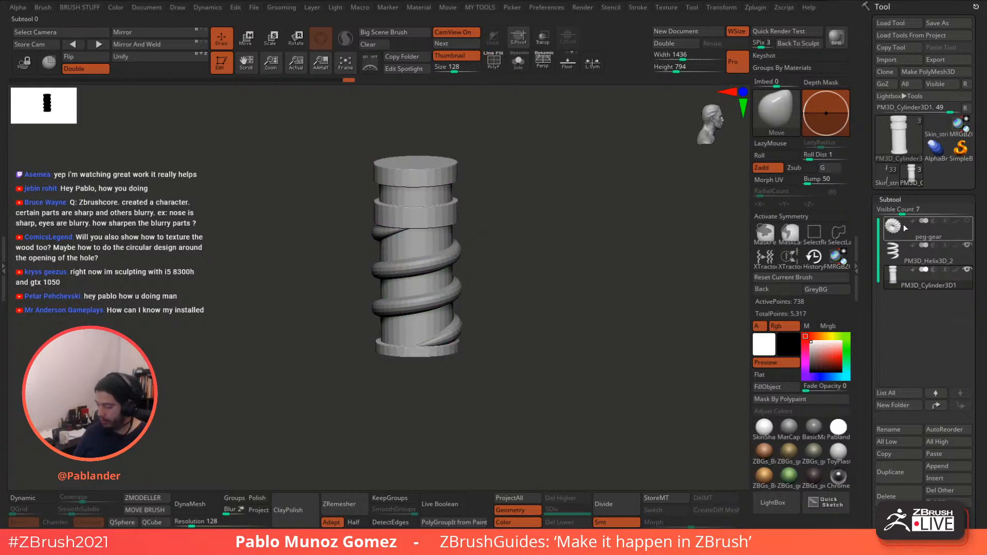
pyautogui.click(897, 142)
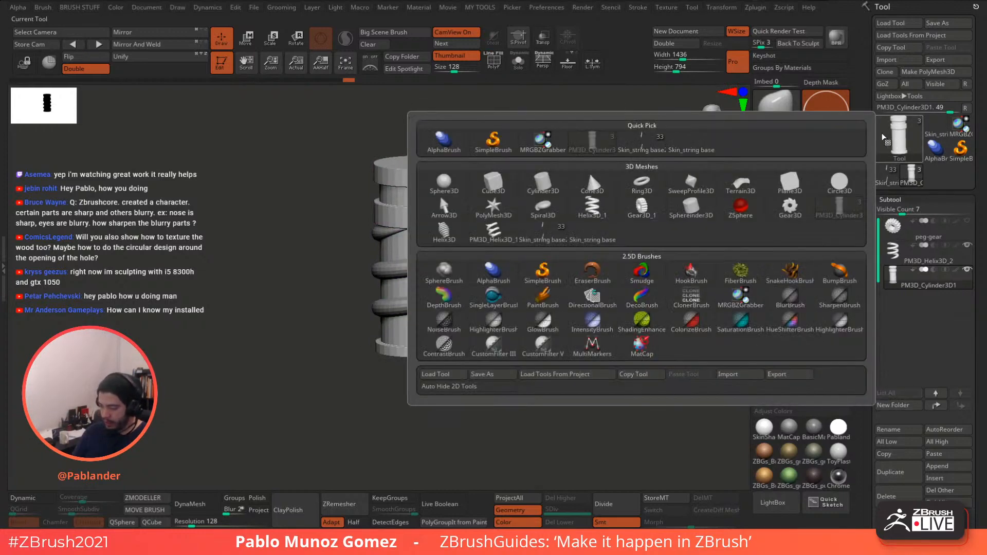
pyautogui.click(595, 213)
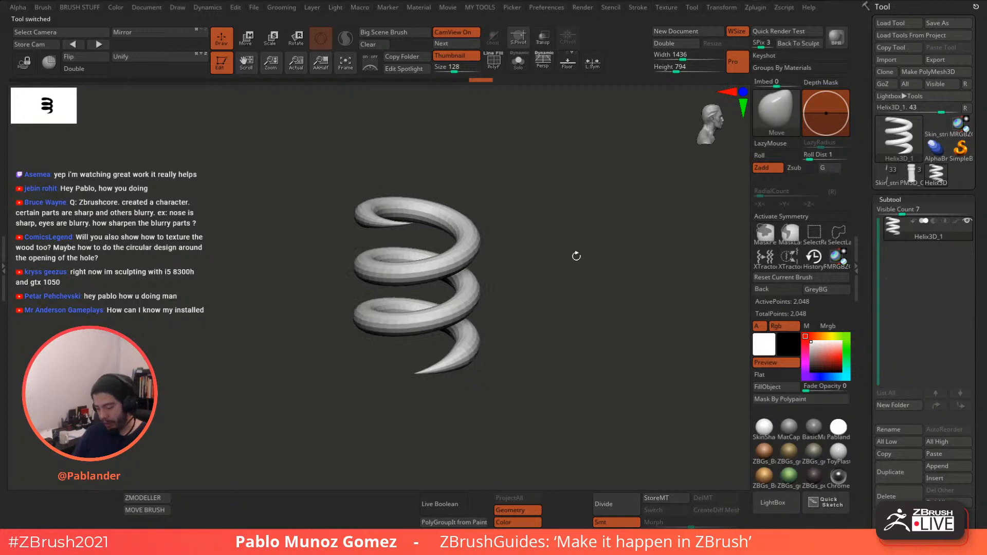
pyautogui.moveTo(552, 266); pyautogui.dragTo(544, 247)
pyautogui.moveTo(895, 309); pyautogui.dragTo(891, 111)
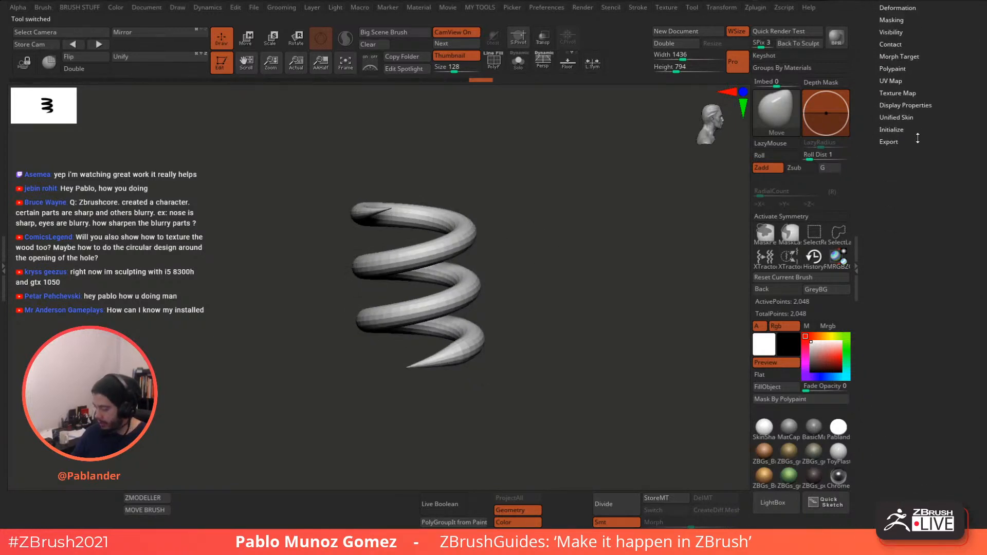
pyautogui.click(916, 131)
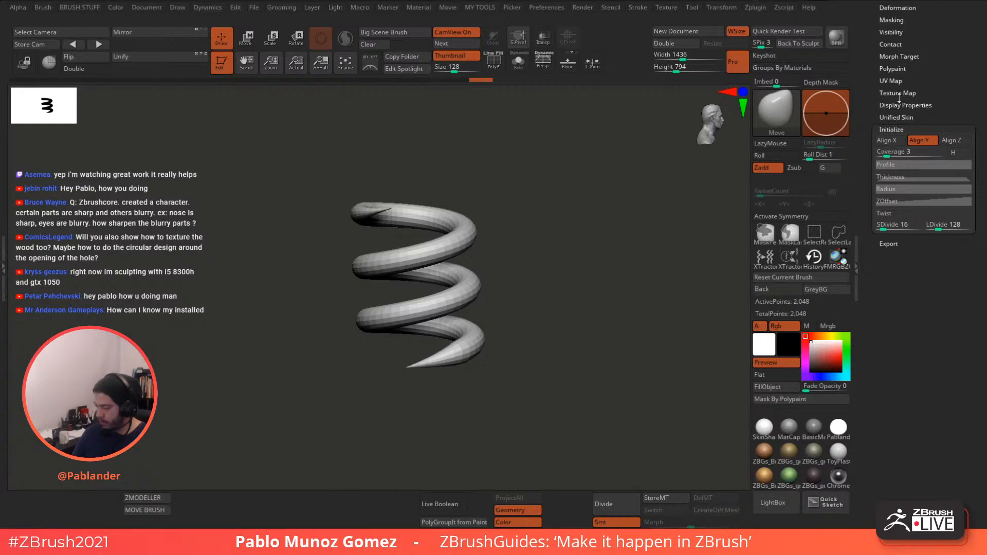
pyautogui.scroll(10, 898, 93)
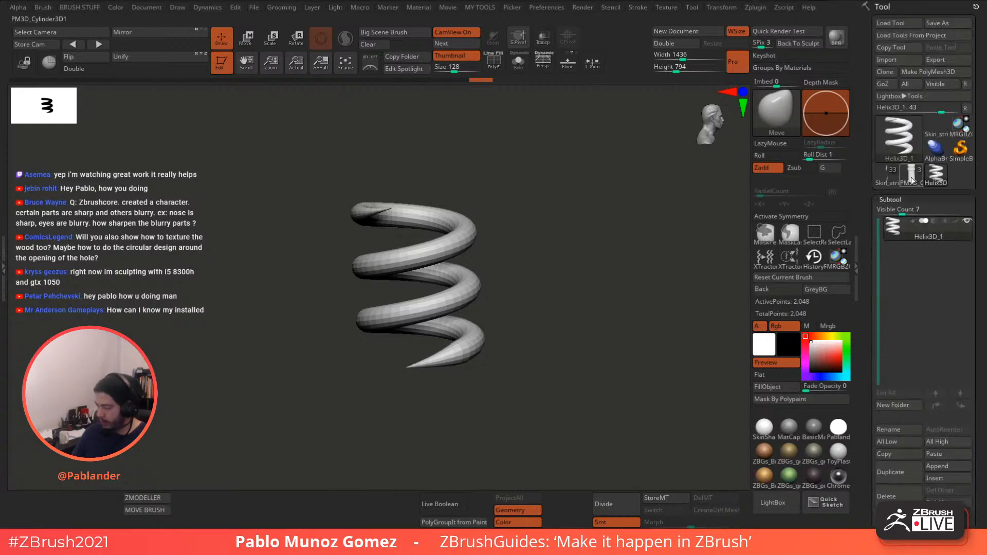
pyautogui.click(912, 175)
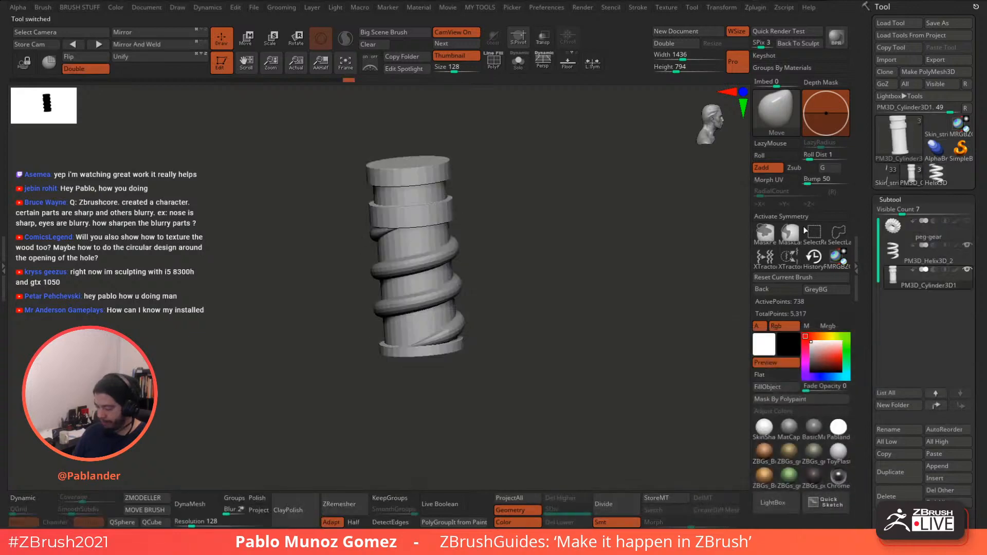
# - Create a new subtool folder titled 'tunig peg' for the gear, helix and cylinder
pyautogui.moveTo(679, 264); pyautogui.dragTo(636, 278)
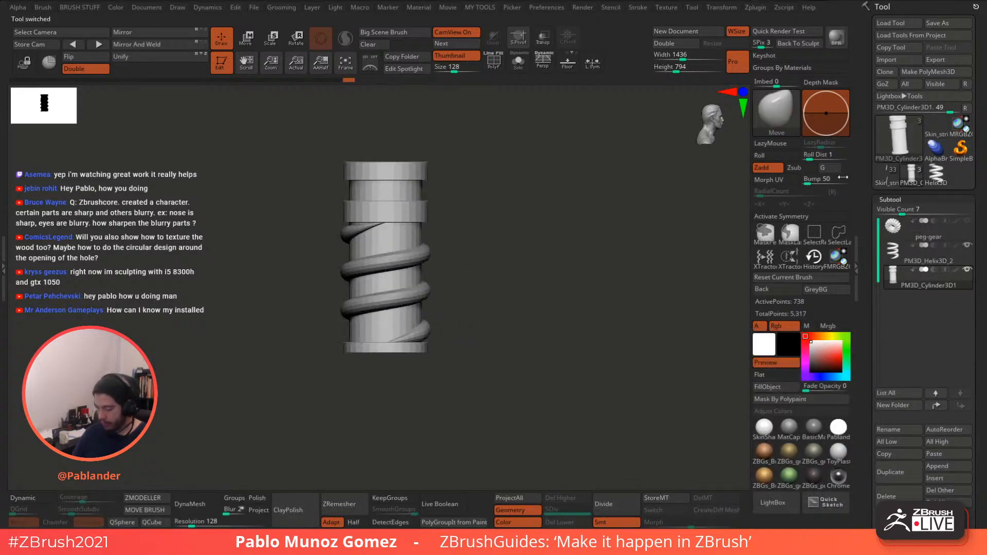
pyautogui.click(903, 407)
pyautogui.write('tu')
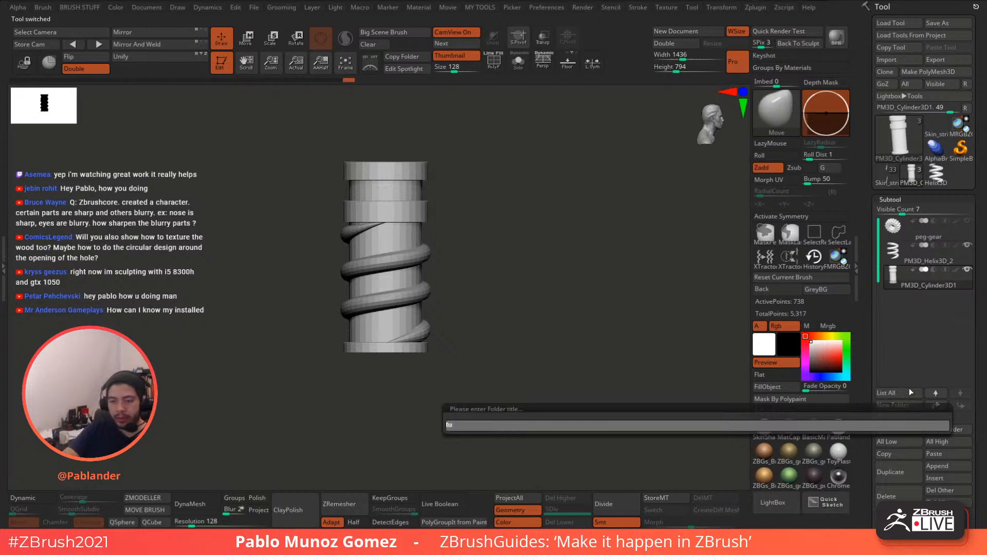
pyautogui.write('nig peg')
pyautogui.press('Return')
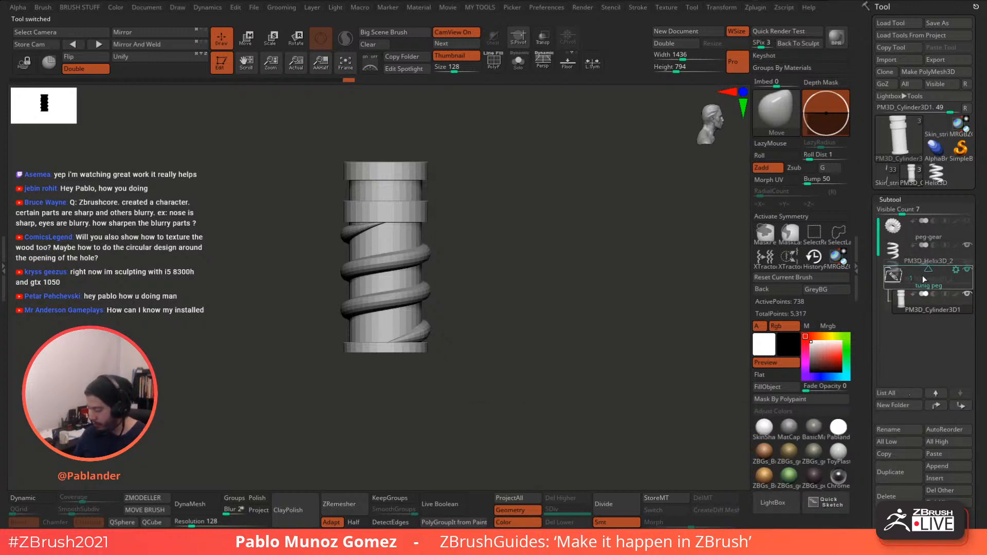
# - Move the 'tunig peg' folder to the top of the subtool list, collapse it and show its Folder Actions
pyautogui.moveTo(923, 276); pyautogui.dragTo(927, 231)
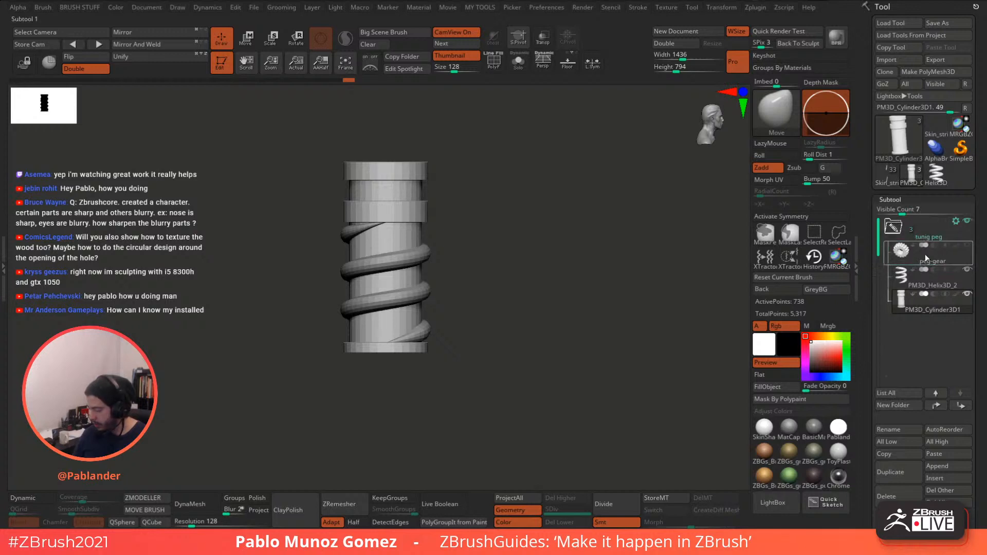
pyautogui.click(893, 228)
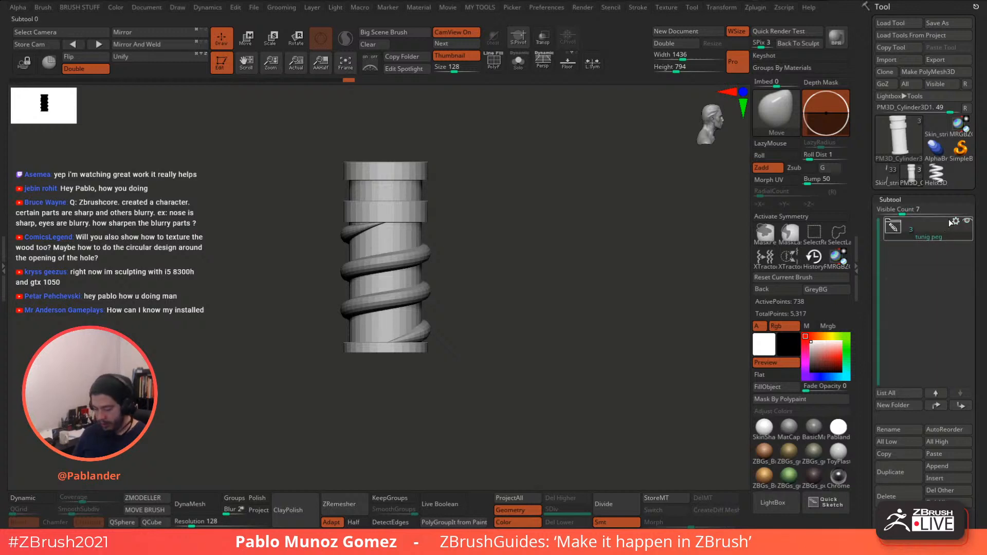
pyautogui.click(955, 221)
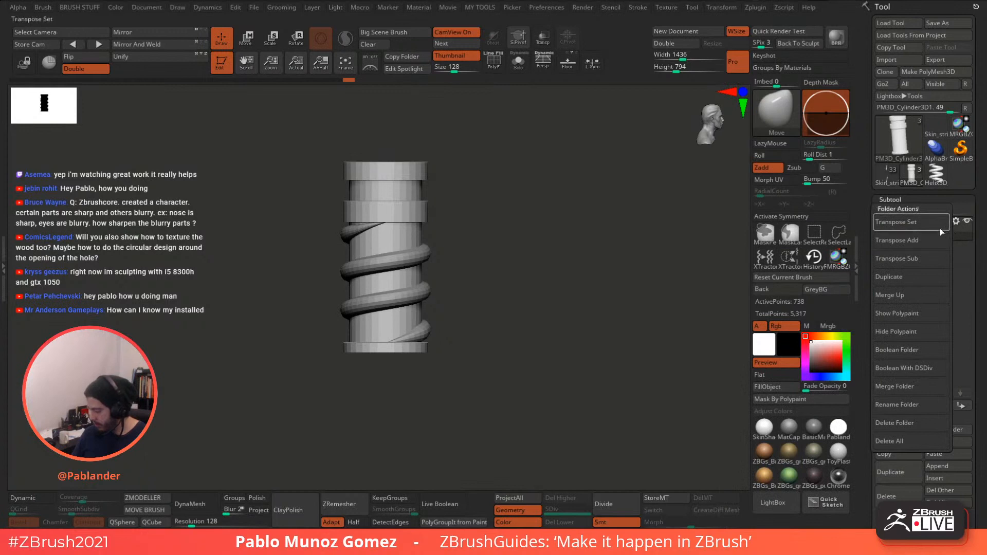
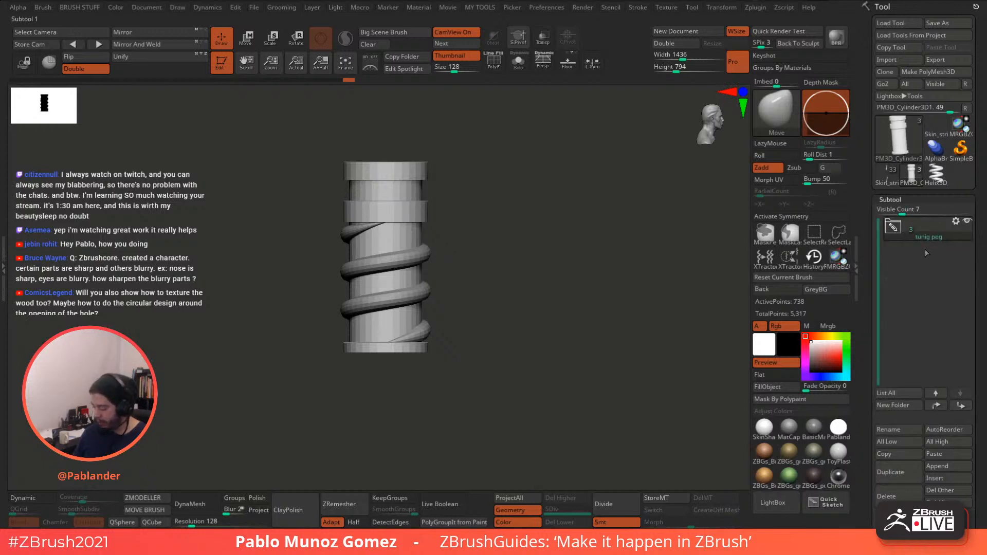
# - Show the 'tunig peg' folder's actions and browse the saved Macros list
pyautogui.click(955, 222)
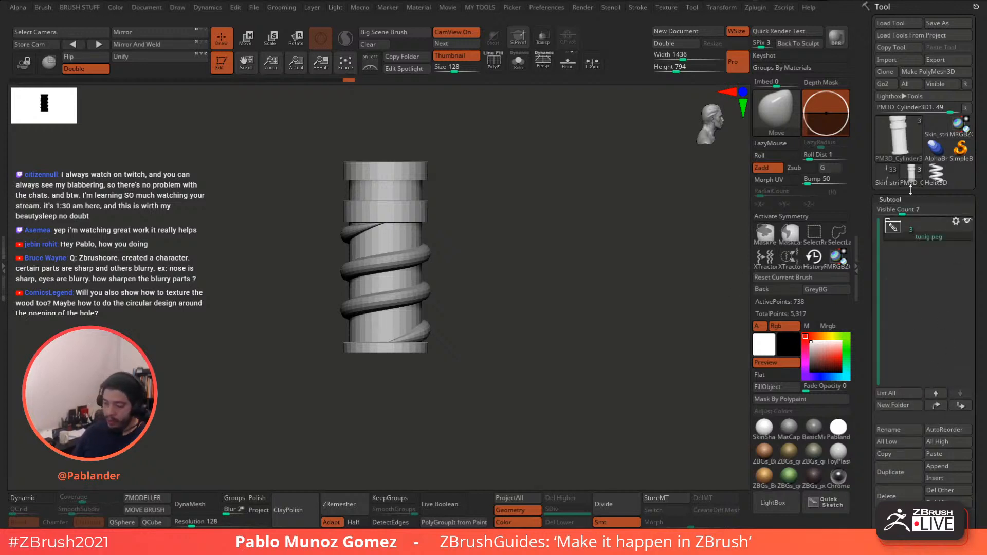
pyautogui.click(363, 8)
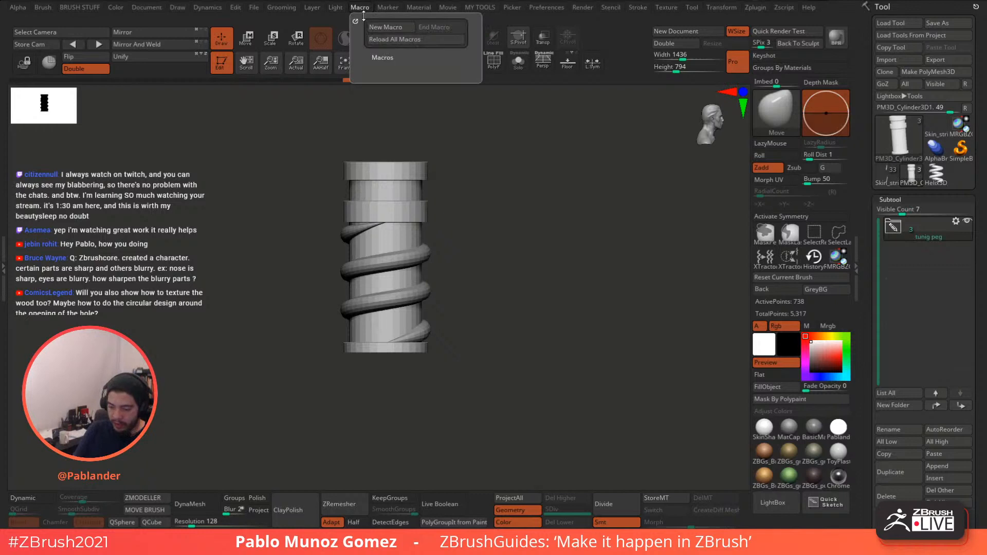
pyautogui.click(383, 57)
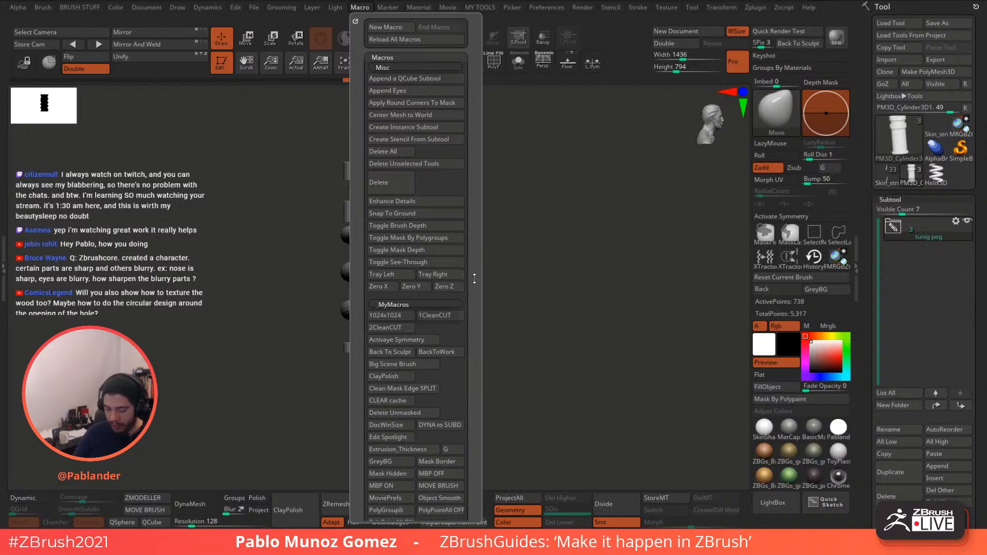
pyautogui.moveTo(475, 279); pyautogui.dragTo(478, 221)
# - Copy the 'tunig peg' folder with SubTool Master, then switch to the Skin_string base2 guitar tool
pyautogui.click(754, 8)
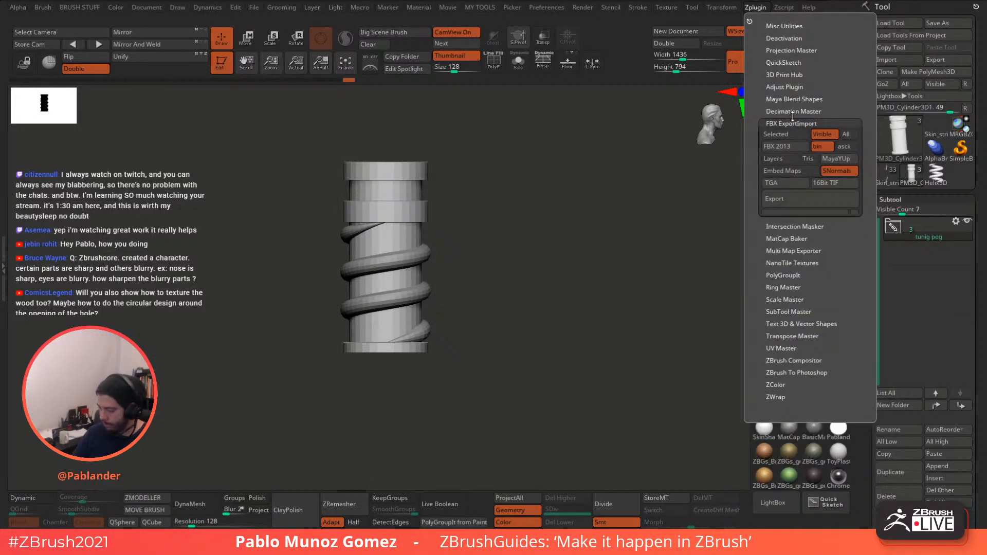
pyautogui.click(805, 124)
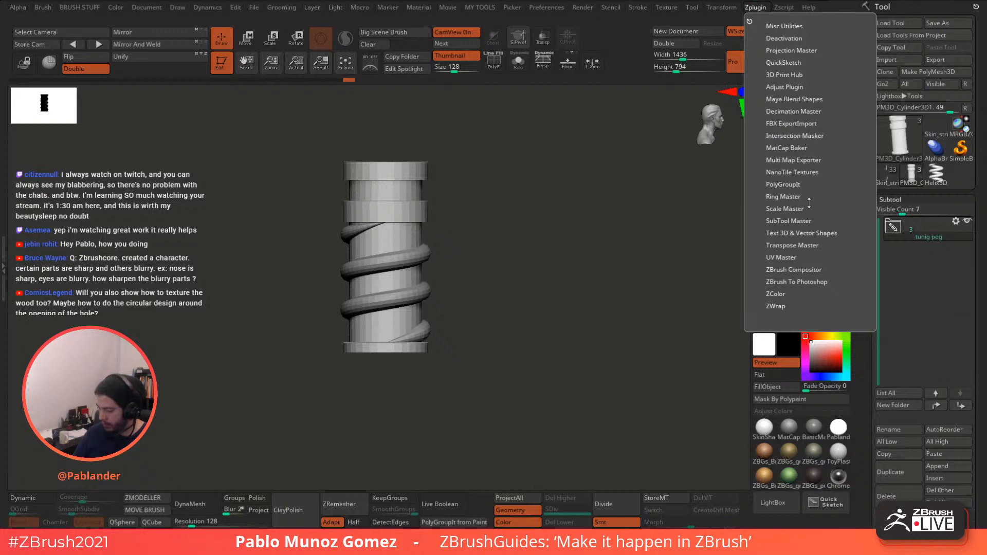
pyautogui.click(808, 219)
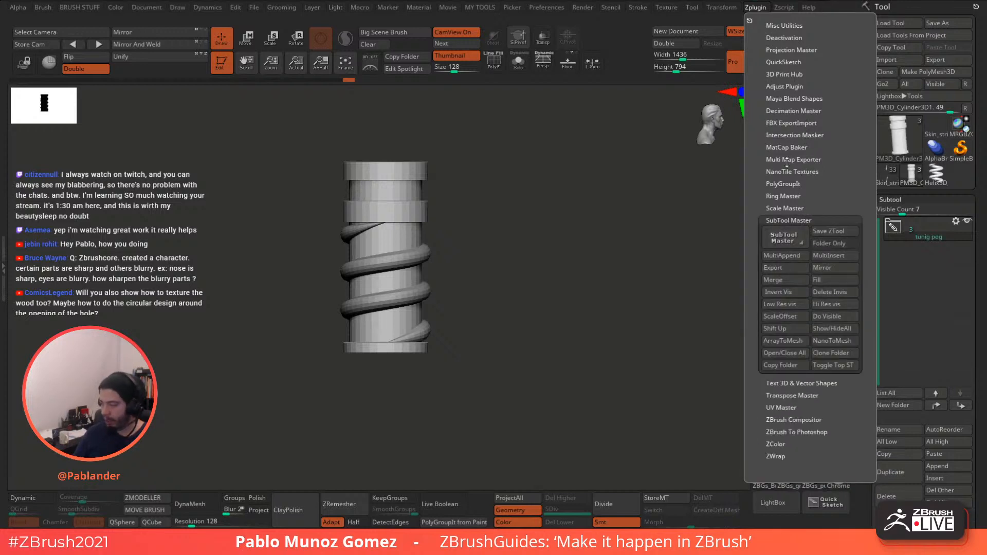
pyautogui.click(756, 9)
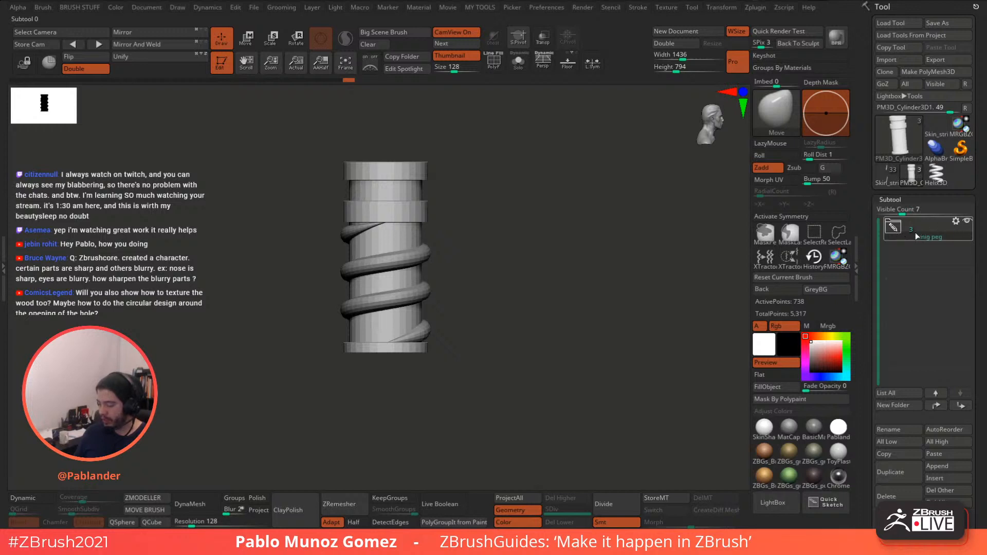
pyautogui.click(755, 8)
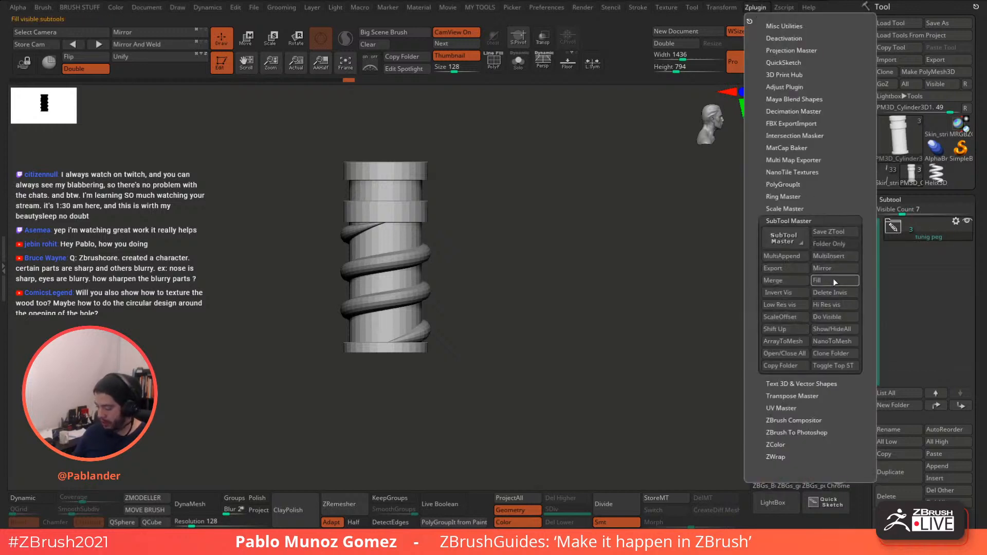
pyautogui.click(790, 366)
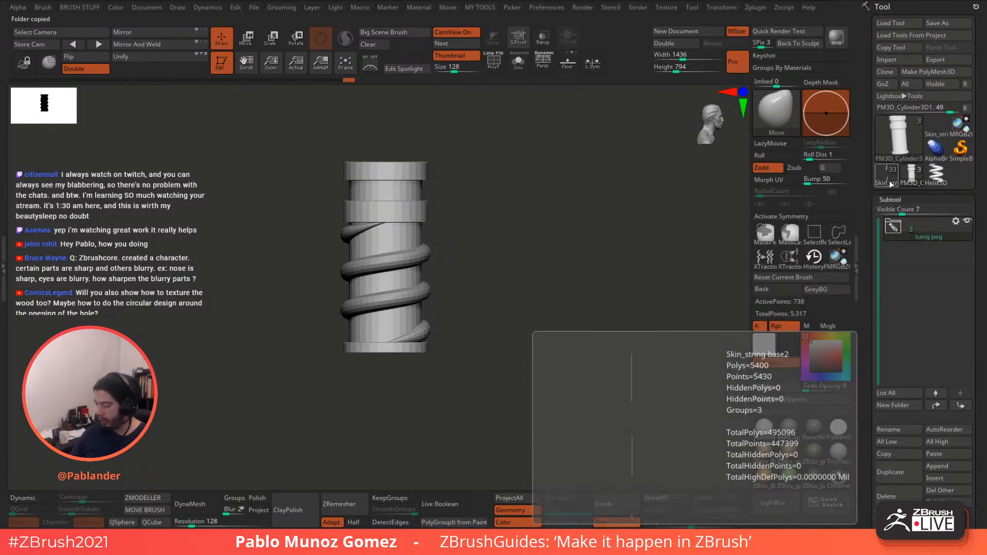
pyautogui.click(889, 181)
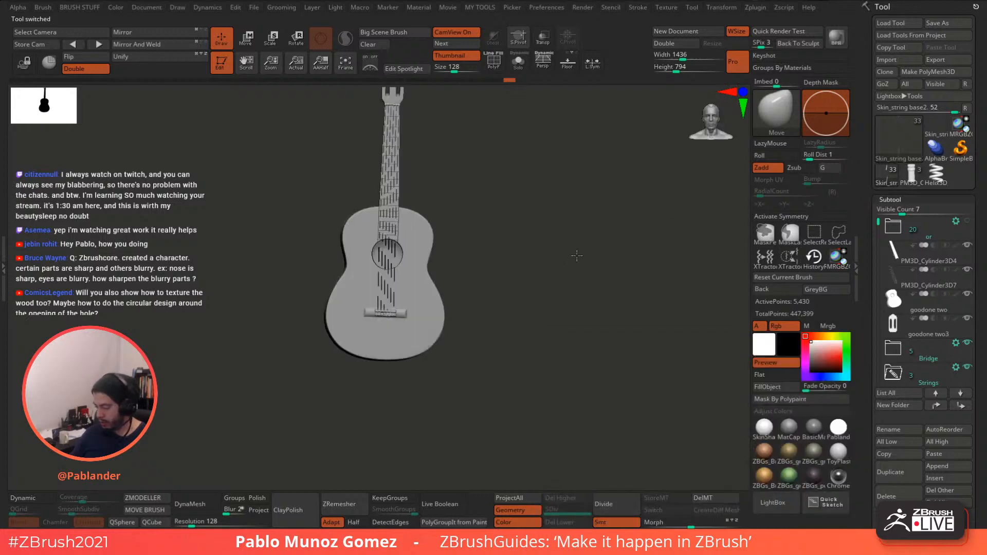
# - Move PM3D_Cube3D1 out of the Strings folder and paste the 'tunig peg' folder into the guitar
pyautogui.click(911, 369)
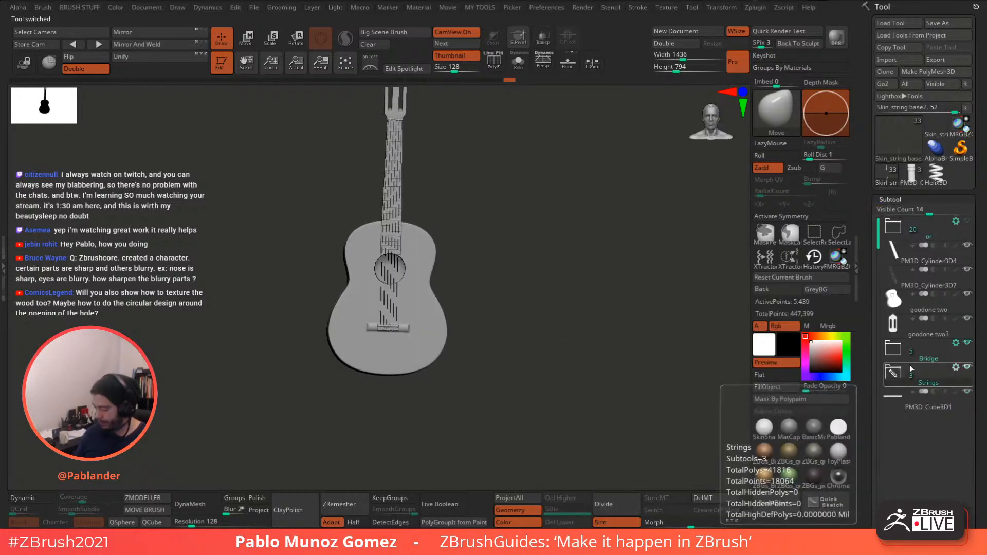
pyautogui.moveTo(925, 409)
pyautogui.moveTo(923, 407); pyautogui.dragTo(925, 272)
pyautogui.click(755, 8)
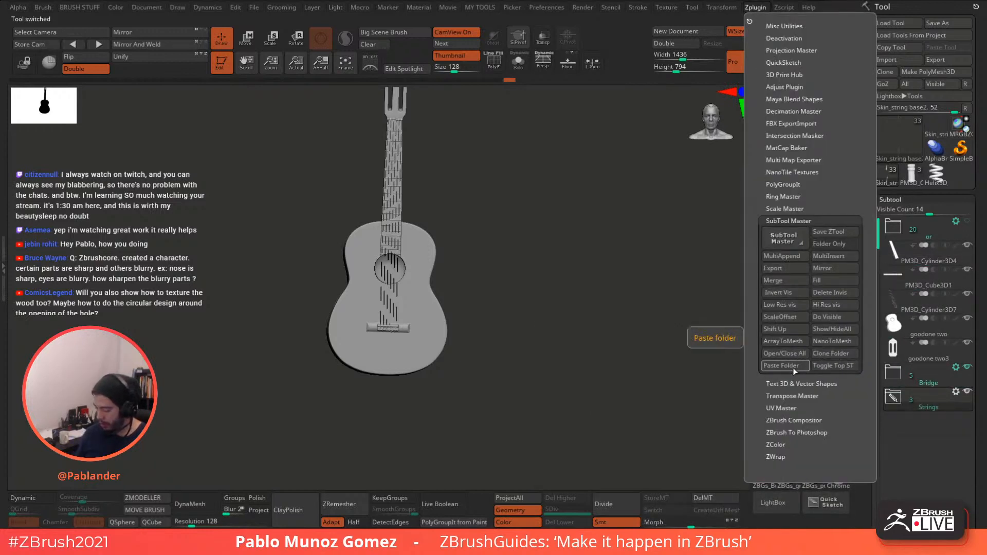
pyautogui.click(795, 368)
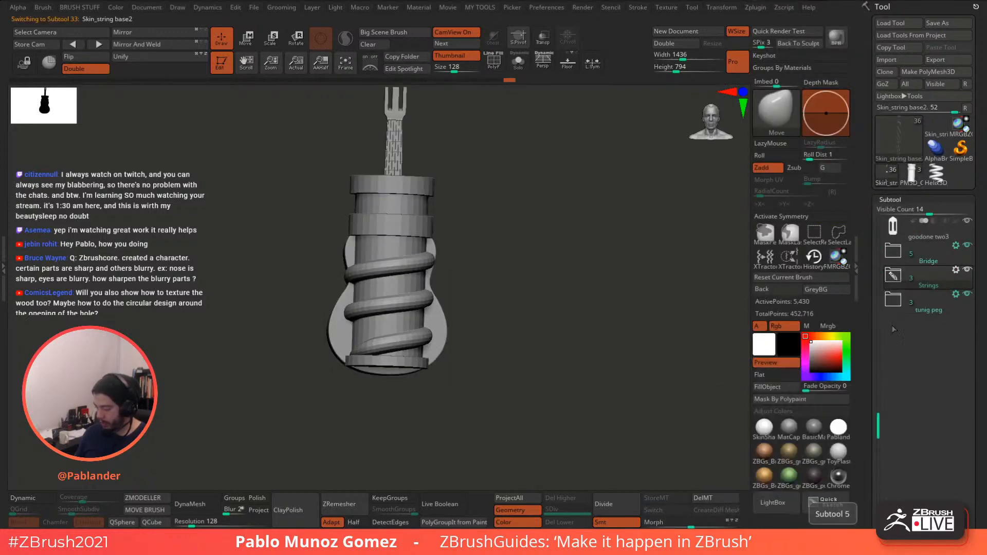
# - Expand the pasted folder, toggle its visibility, check peg-gear in Solo, then collapse the folder
pyautogui.moveTo(918, 284)
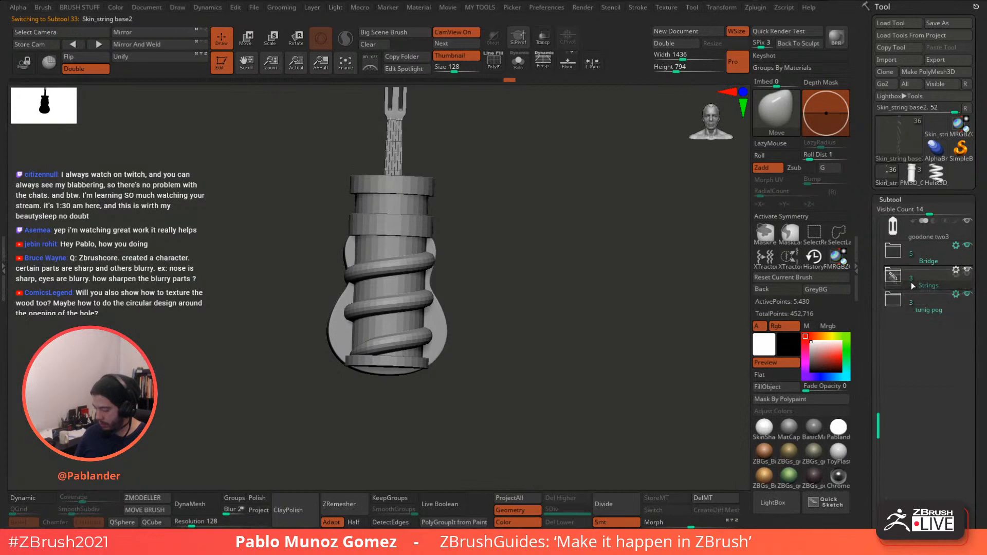
pyautogui.click(901, 304)
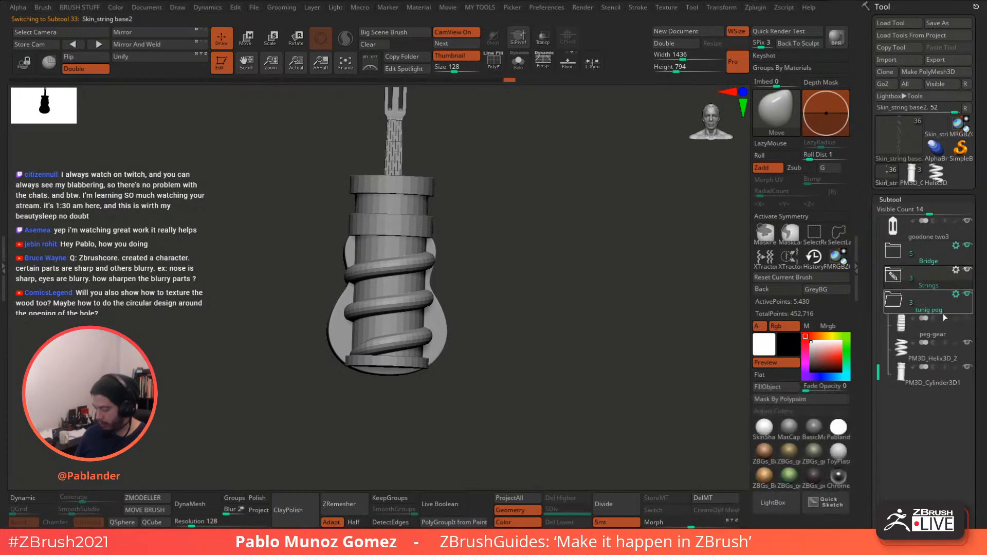
pyautogui.click(968, 295)
pyautogui.click(966, 297)
pyautogui.moveTo(673, 334); pyautogui.dragTo(649, 335)
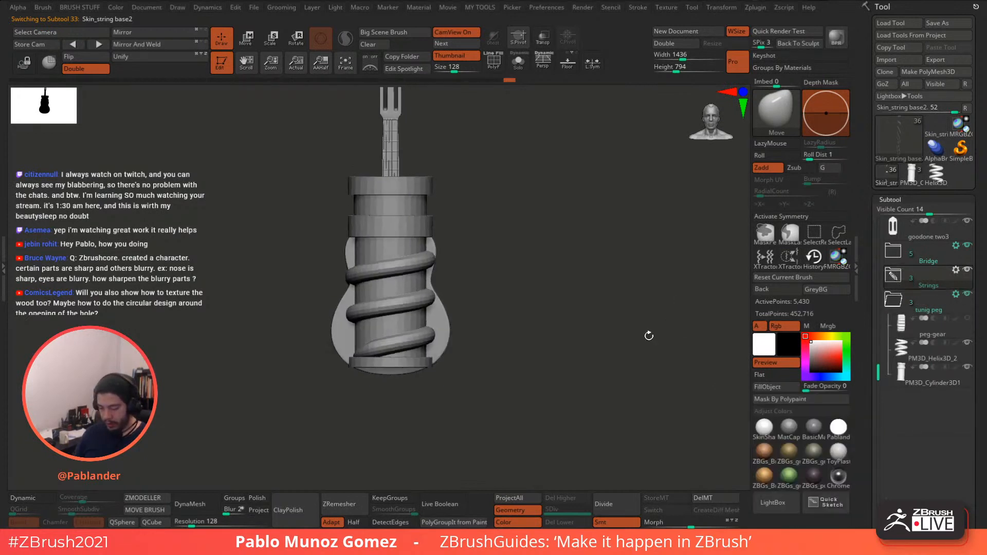
pyautogui.click(519, 62)
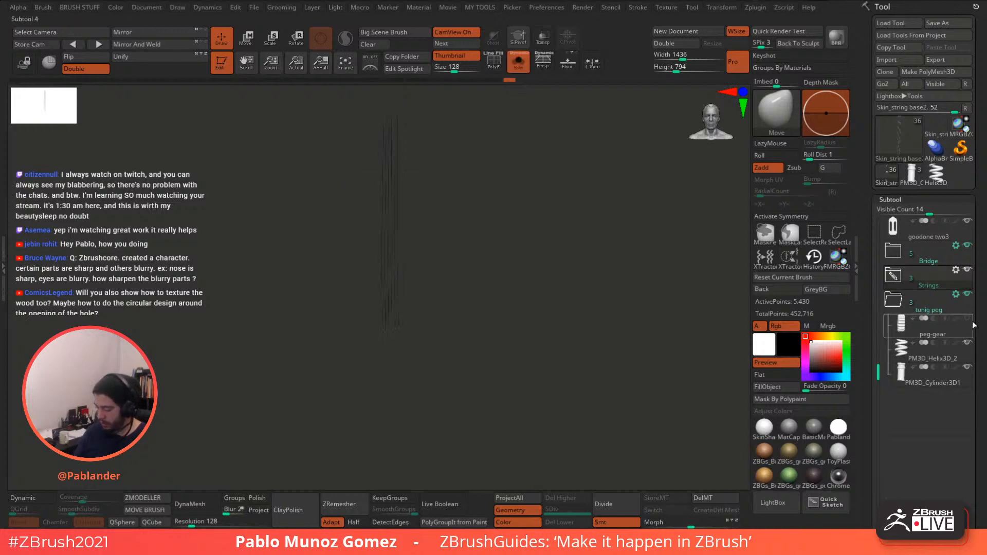
pyautogui.click(952, 319)
pyautogui.click(518, 62)
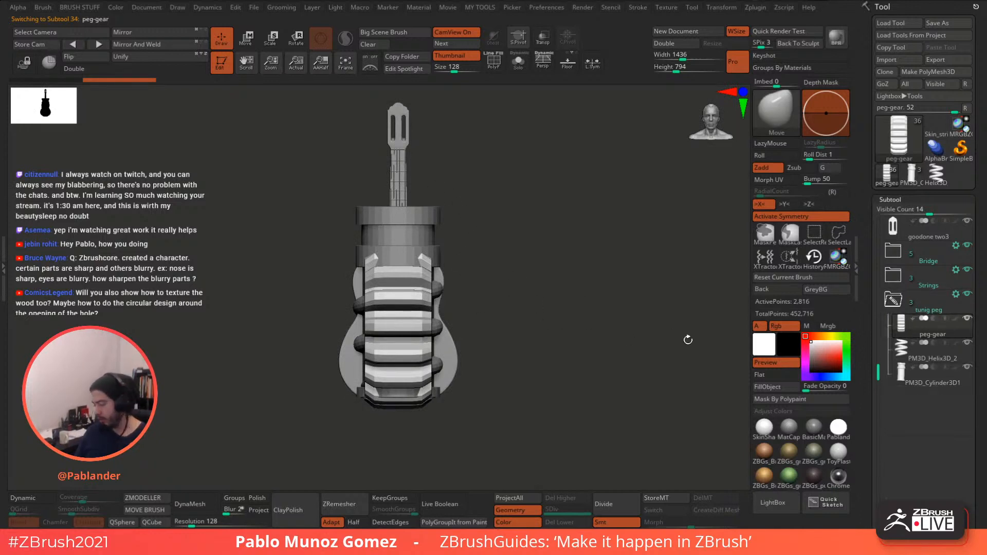
pyautogui.click(893, 299)
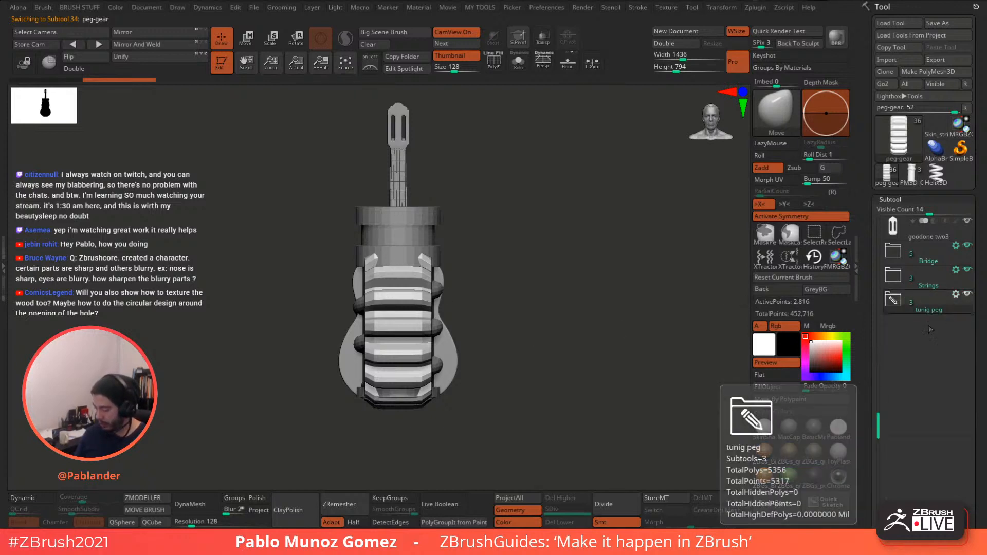
pyautogui.moveTo(879, 384); pyautogui.dragTo(878, 226)
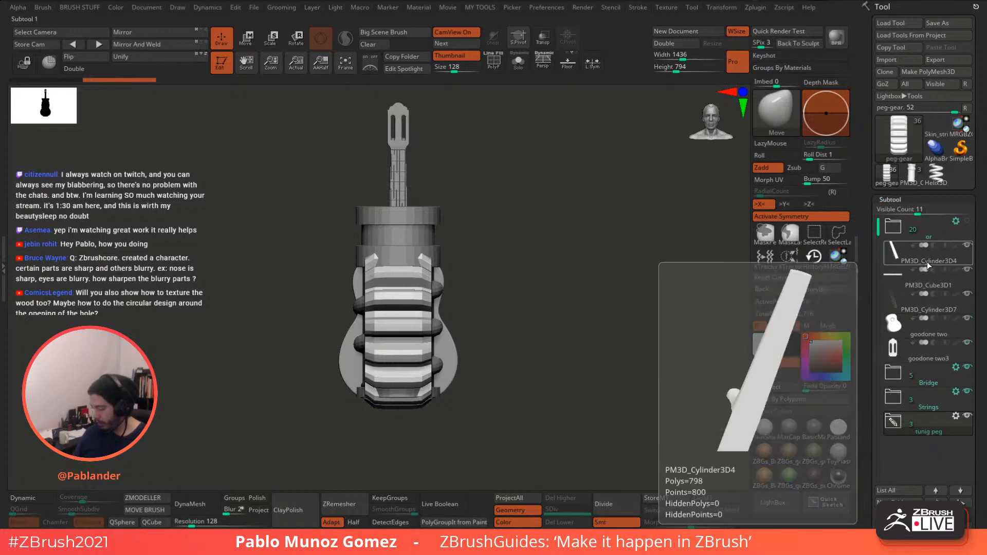
# - Create a 'neck' folder at PM3D_Cylinder3D4, add PM3D_Cube3D1 and PM3D_Cylinder3D7, and collapse it
pyautogui.click(922, 295)
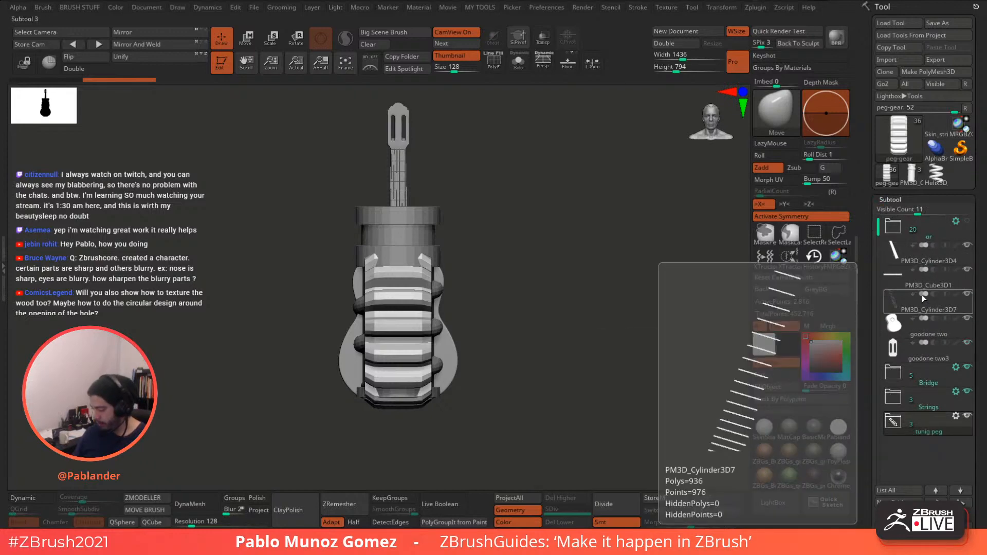
pyautogui.click(924, 261)
pyautogui.moveTo(980, 261); pyautogui.dragTo(979, 151)
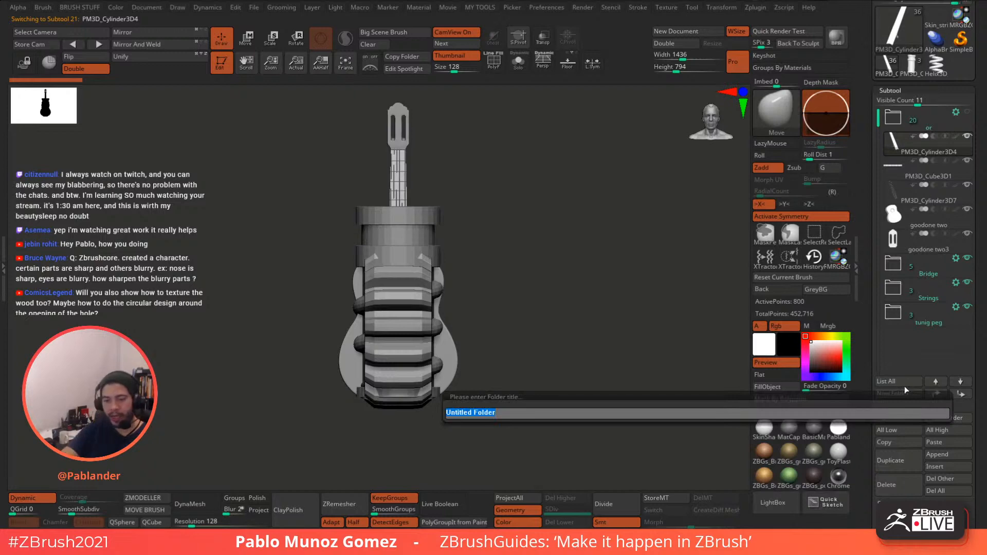
pyautogui.write('neck')
pyautogui.press('Return')
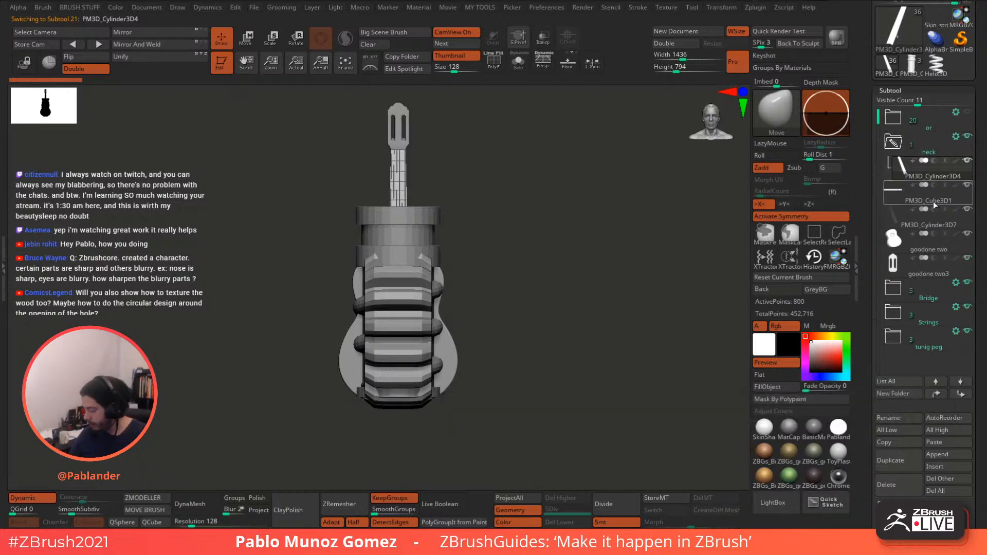
pyautogui.moveTo(933, 201); pyautogui.dragTo(937, 181)
pyautogui.moveTo(921, 217); pyautogui.dragTo(929, 210)
pyautogui.moveTo(923, 190)
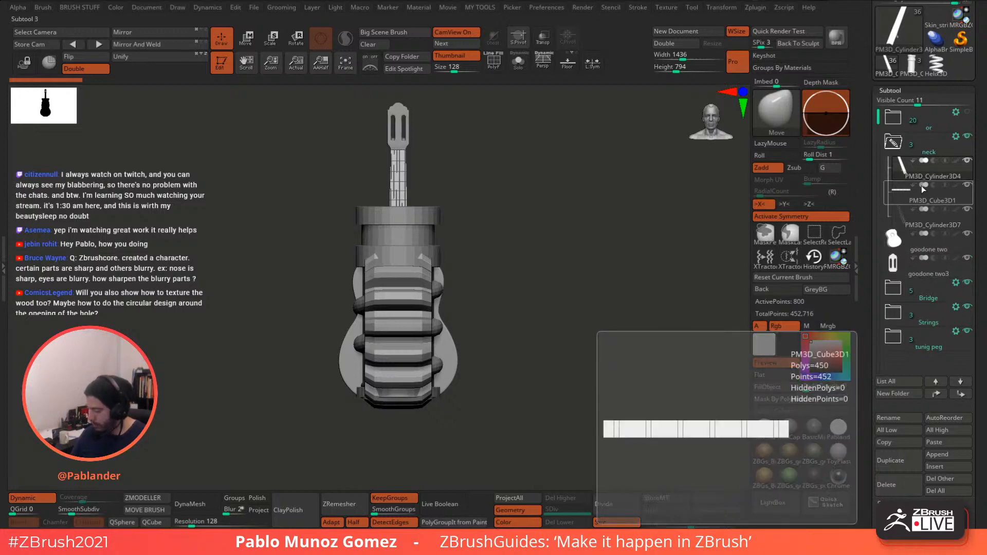
pyautogui.click(894, 145)
pyautogui.moveTo(895, 147)
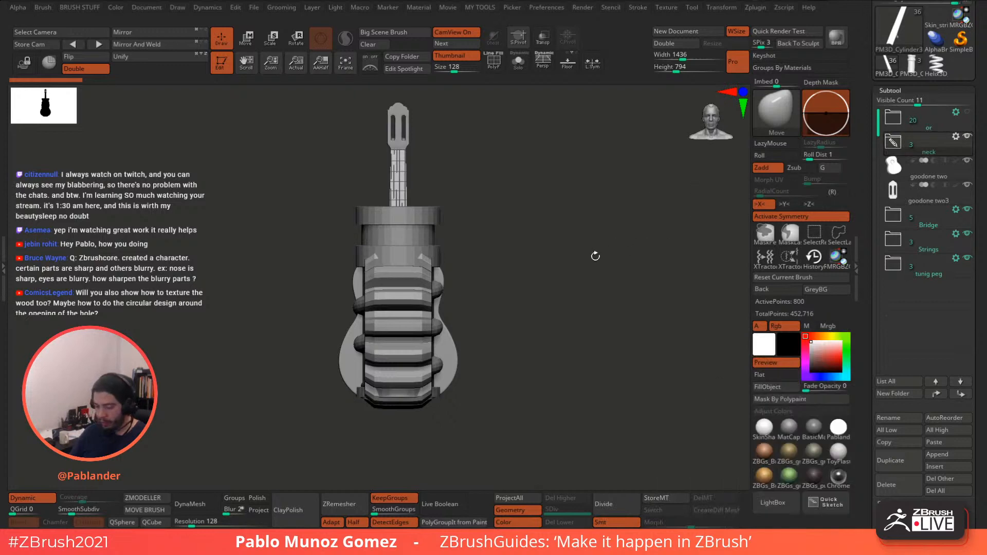
pyautogui.moveTo(865, 65); pyautogui.dragTo(875, 139)
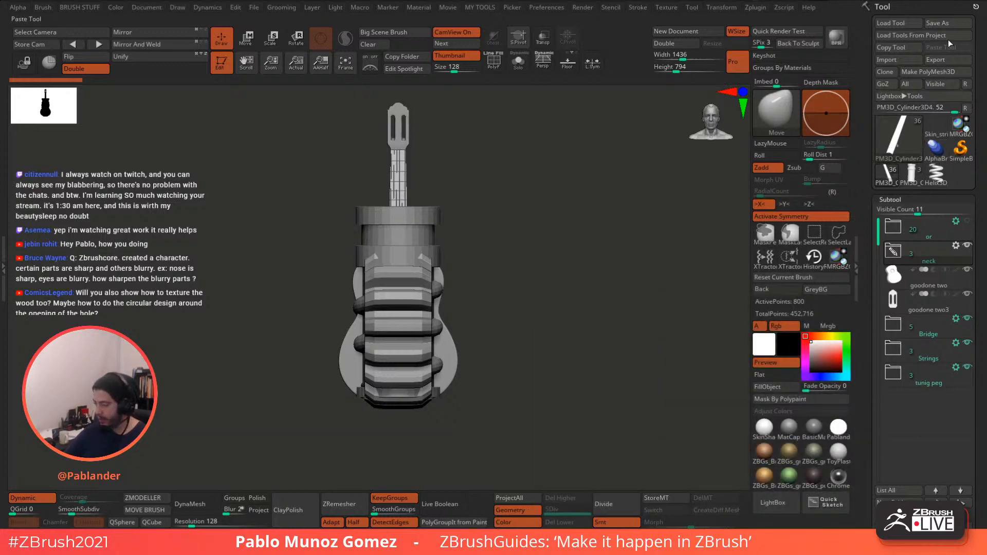
# - Start saving the guitar tool, reset ZBrush to its initial state, and set a flat grey background
pyautogui.click(938, 23)
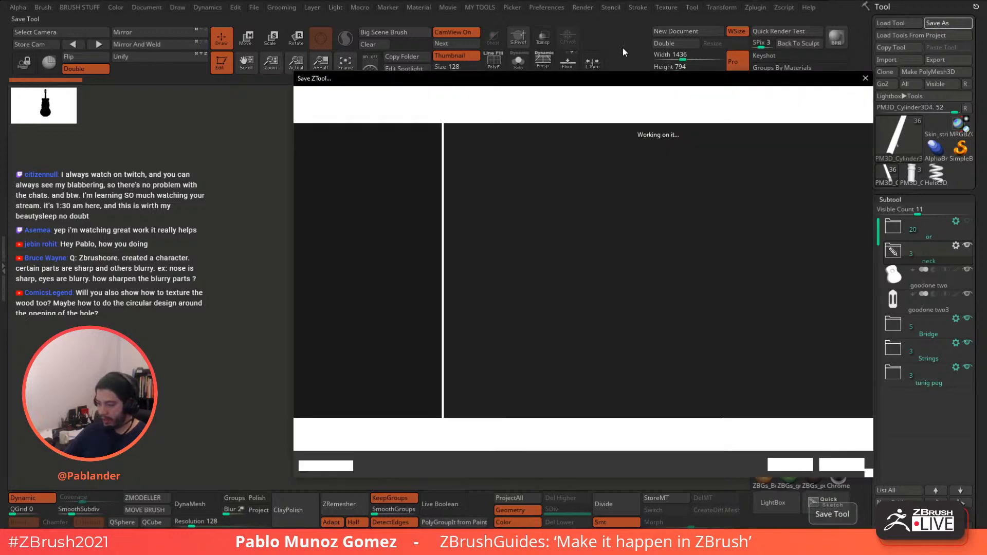
pyautogui.moveTo(558, 78); pyautogui.dragTo(986, 79)
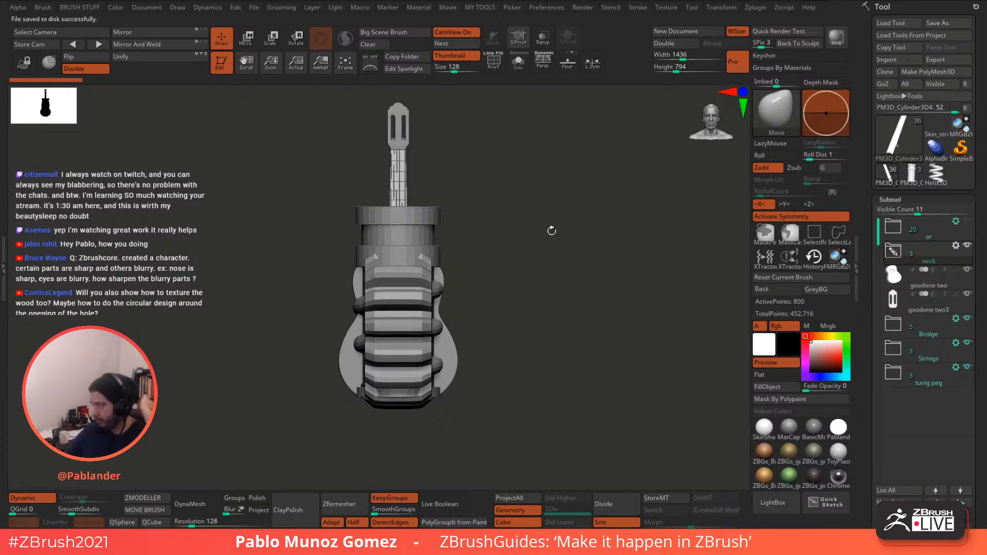
pyautogui.click(544, 9)
pyautogui.click(564, 28)
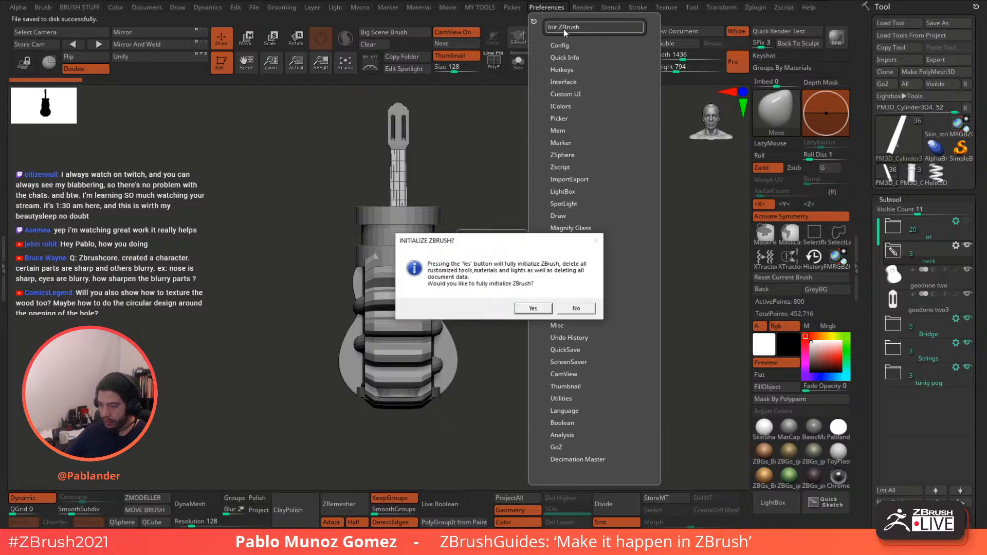
pyautogui.click(547, 309)
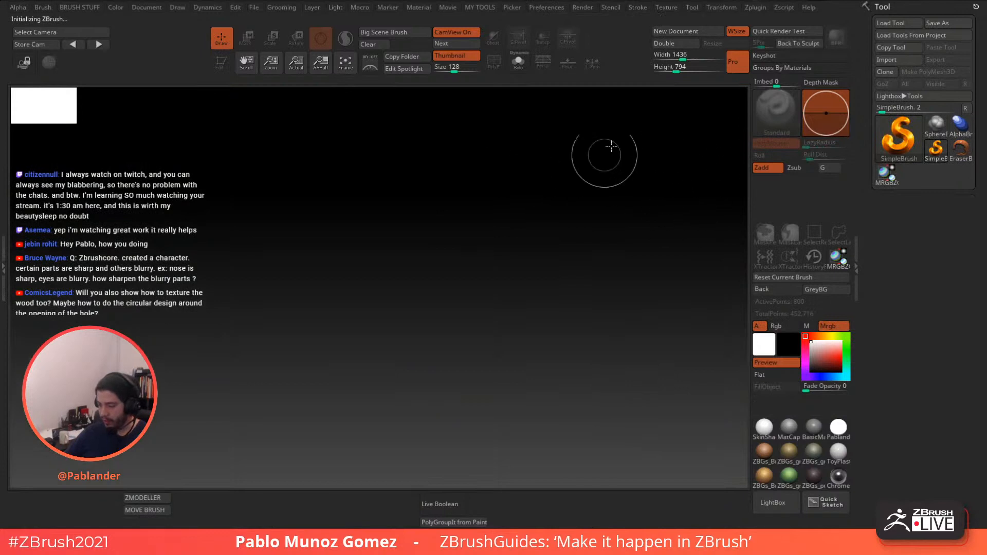
pyautogui.click(832, 291)
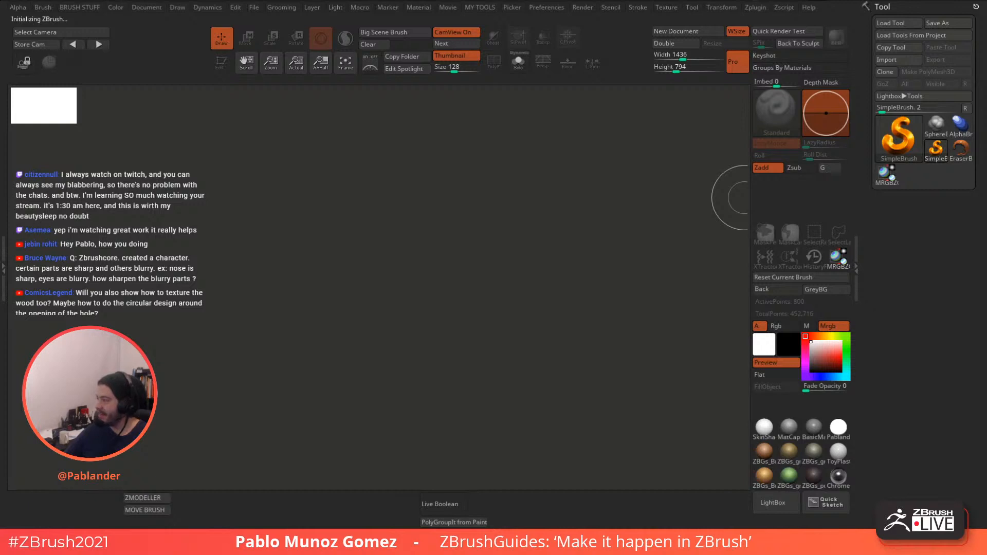
# - Draw the PM3D_Cylinder3D4 model on the canvas in Edit mode and face the PM3D_Cylinder3D1 gear
pyautogui.click(626, 312)
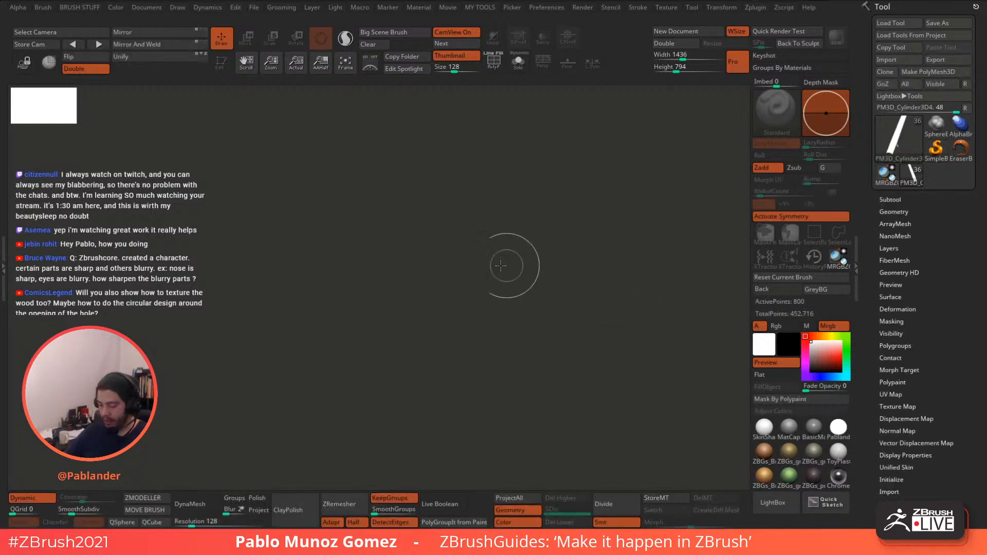
pyautogui.moveTo(480, 237); pyautogui.dragTo(477, 367)
pyautogui.press('t')
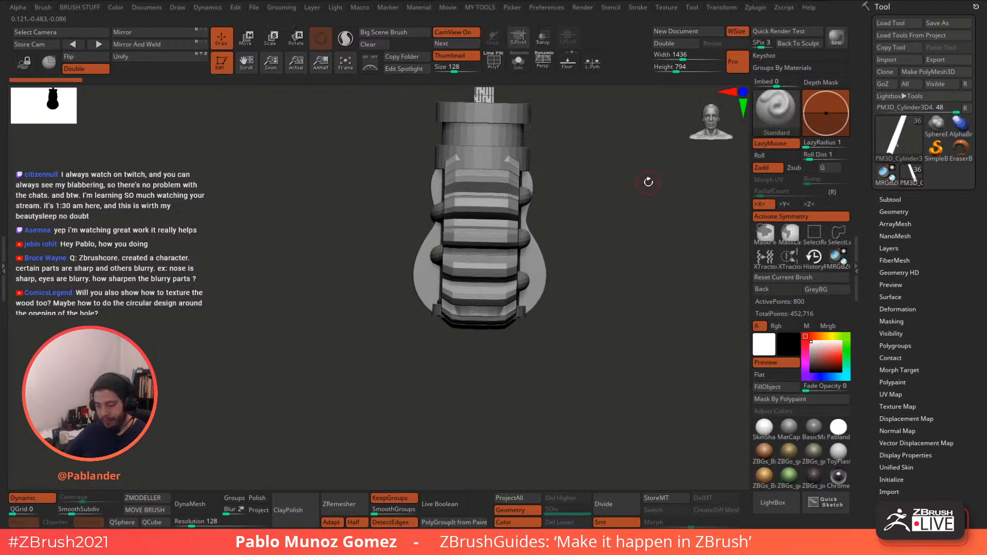
pyautogui.moveTo(648, 182)
pyautogui.mouseDown()
pyautogui.moveTo(636, 177)
pyautogui.moveTo(541, 258)
pyautogui.mouseUp()
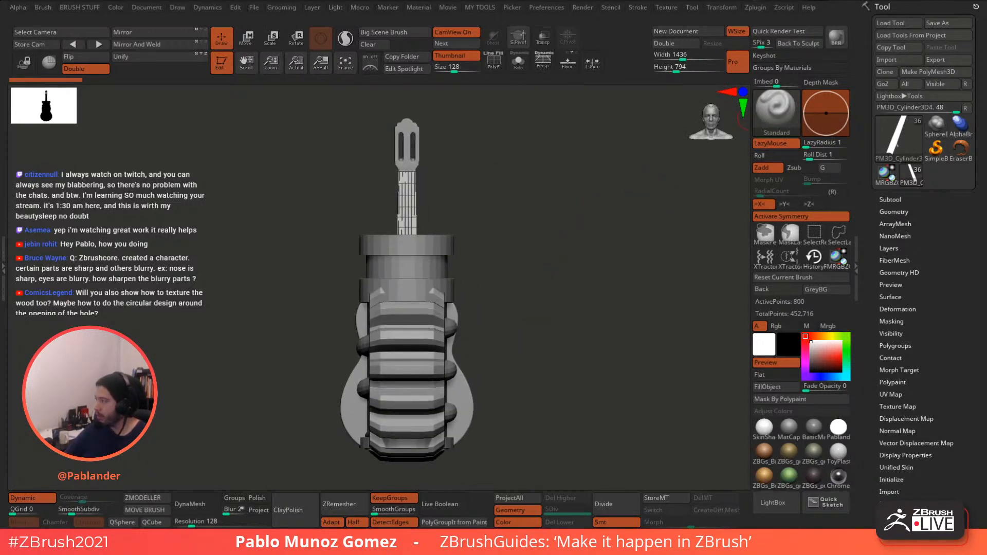
pyautogui.click(406, 369)
pyautogui.keyDown('alt'); pyautogui.moveTo(582, 254); pyautogui.dragTo(632, 278); pyautogui.keyUp('alt')
pyautogui.moveTo(583, 235); pyautogui.dragTo(570, 252)
# - Select the PM3D_Helix3D_2 subtool, view it solo with polygroups and wireframe, then unsolo
pyautogui.click(494, 61)
pyautogui.click(493, 60)
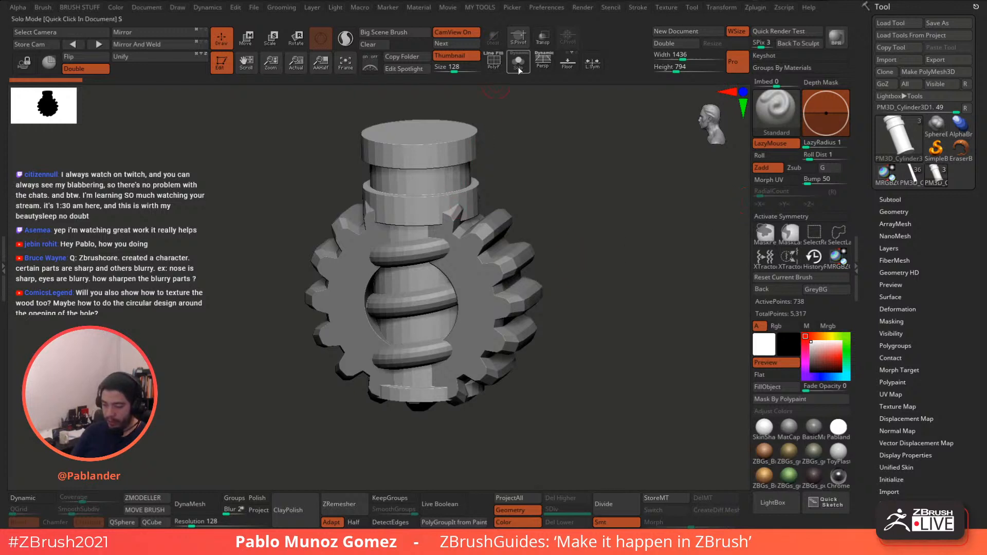
pyautogui.keyDown('alt'); pyautogui.click(439, 249); pyautogui.keyUp('alt')
pyautogui.click(518, 62)
pyautogui.hotkey('shift', 'f')
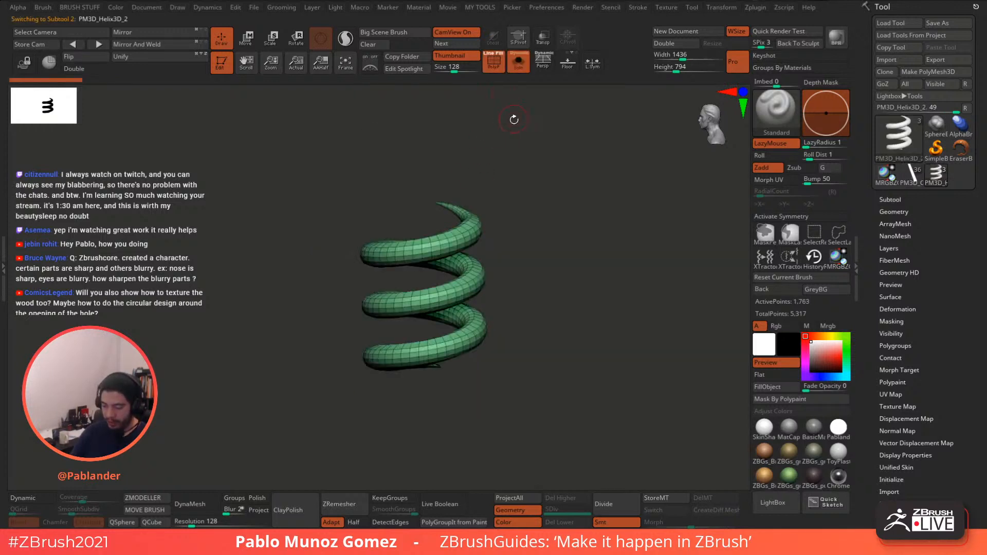
pyautogui.click(517, 63)
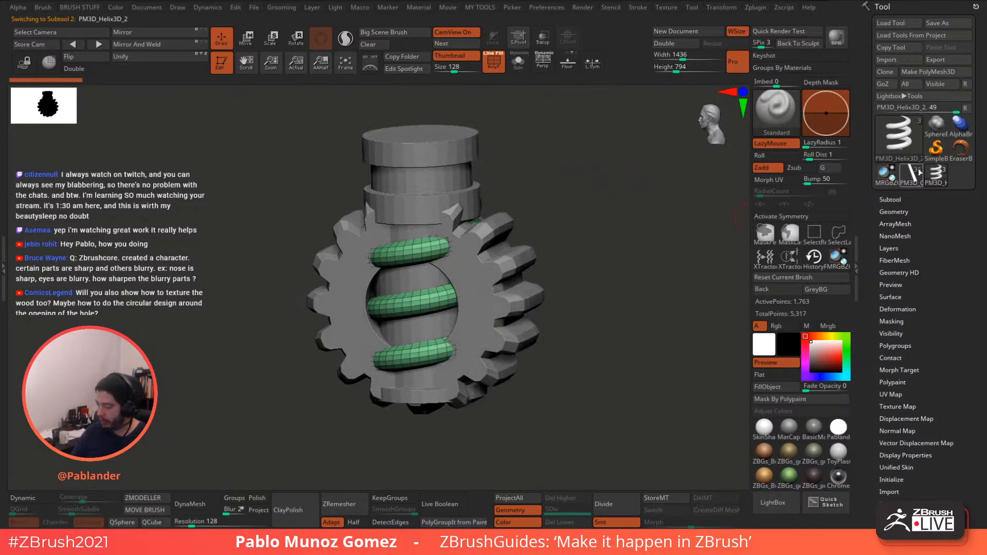
# - Pick a new Helix3D primitive and compare it against the gear model
pyautogui.click(903, 145)
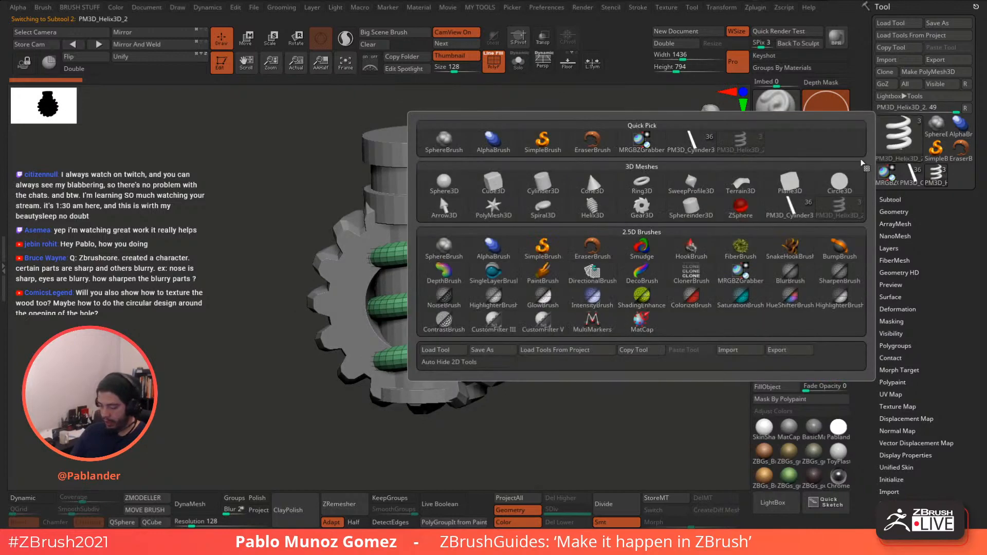
pyautogui.moveTo(591, 220)
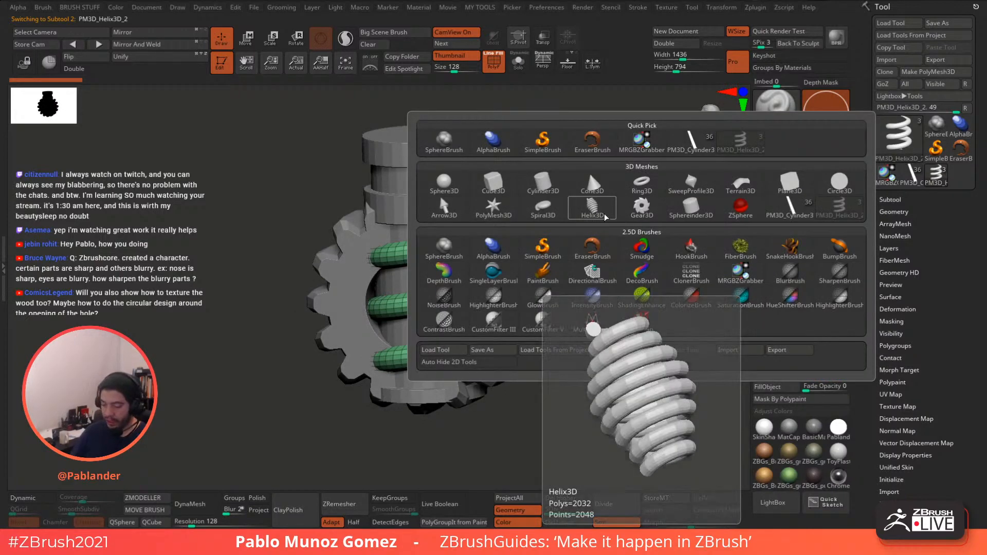
pyautogui.click(596, 213)
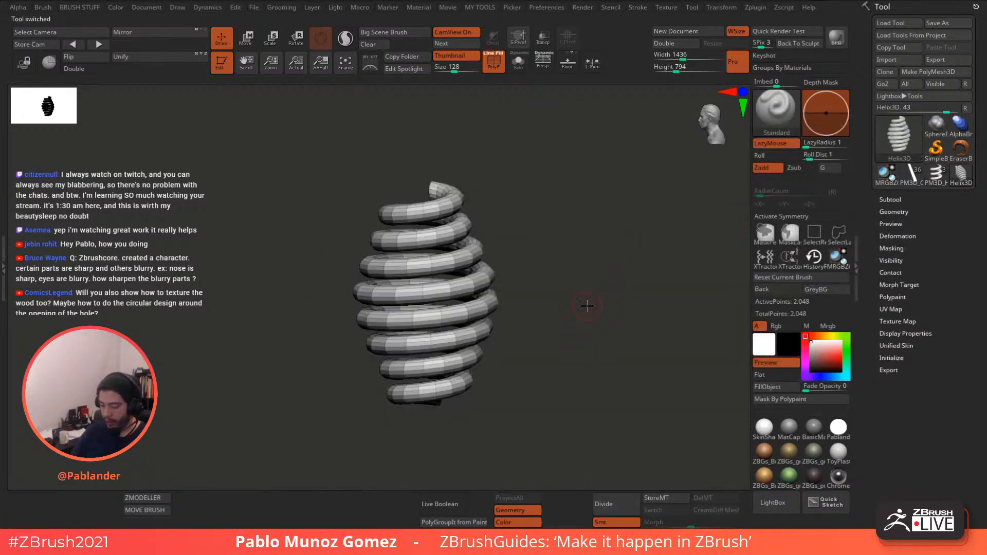
pyautogui.moveTo(584, 297); pyautogui.dragTo(586, 324)
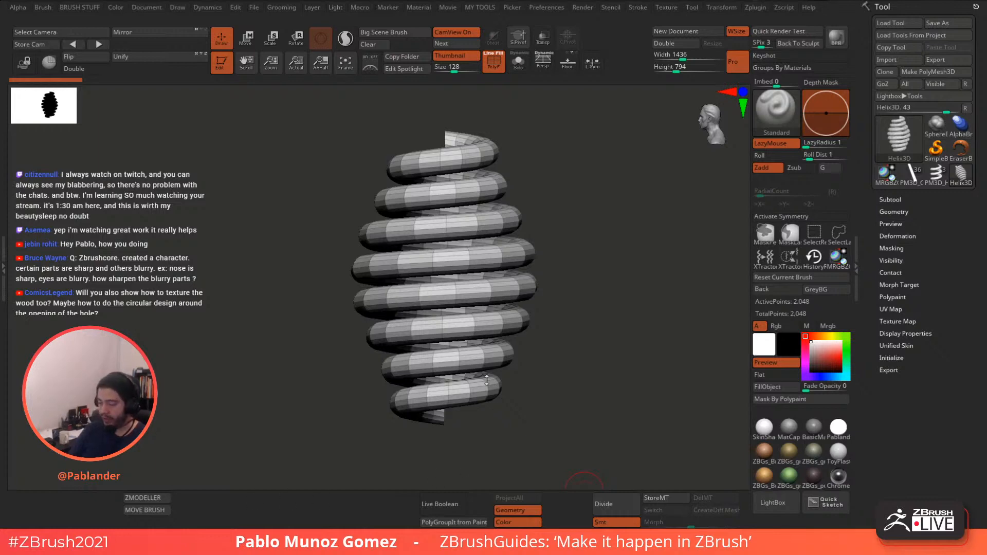
pyautogui.click(913, 173)
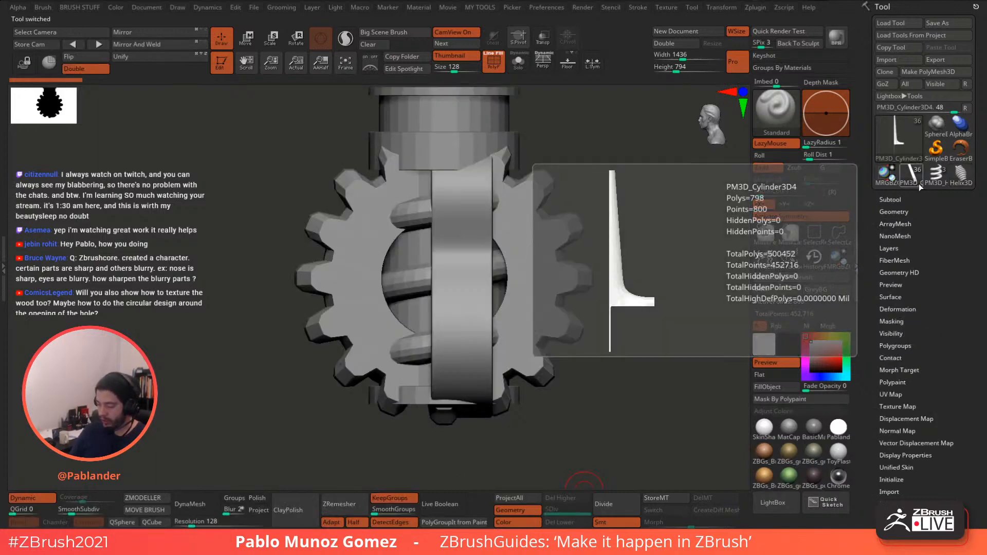
pyautogui.click(961, 174)
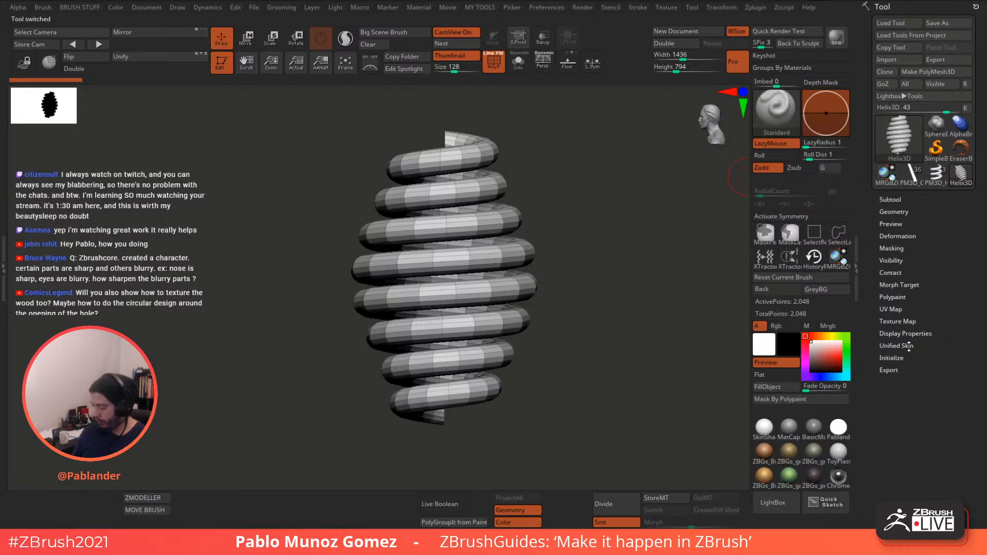
# - In the helix's Initialize settings, raise the ZOffset curve's start point to widen the spiral
pyautogui.click(891, 358)
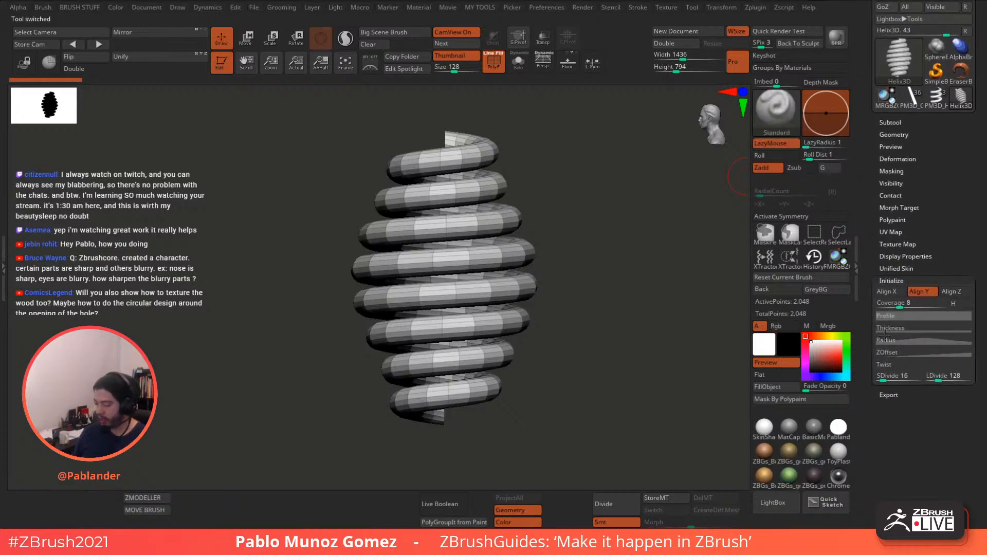
pyautogui.moveTo(557, 229); pyautogui.dragTo(598, 316)
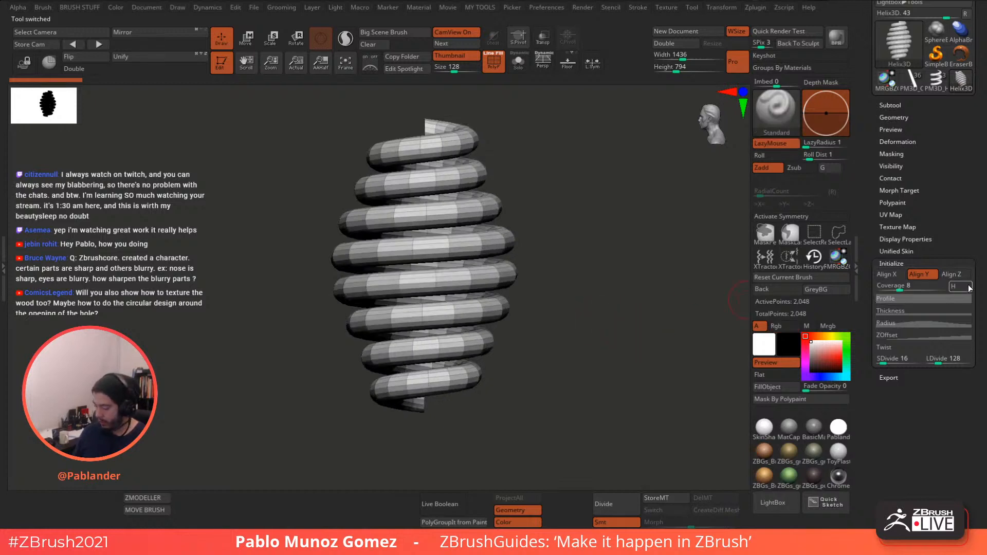
pyautogui.click(915, 335)
pyautogui.scroll(-3, 889, 244)
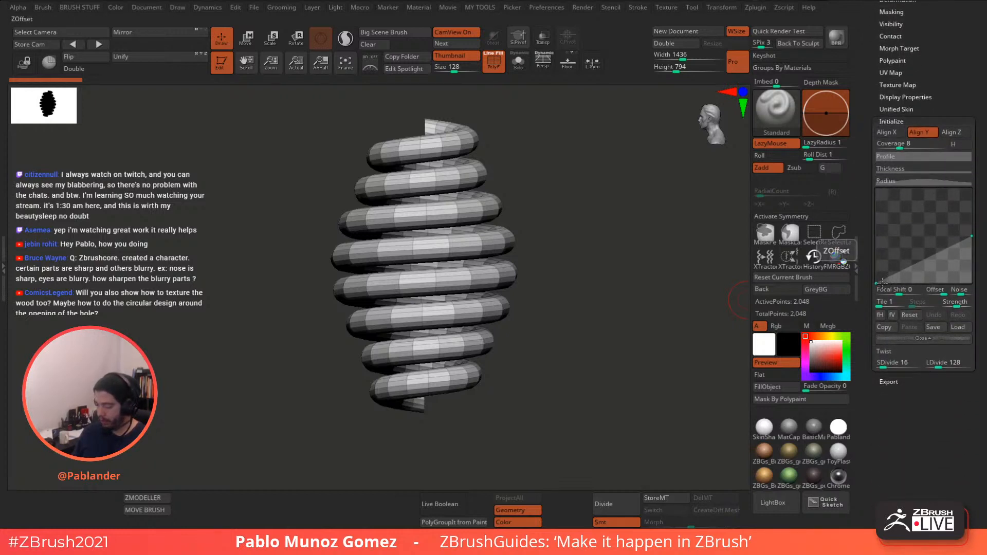
pyautogui.scroll(1, 920, 237)
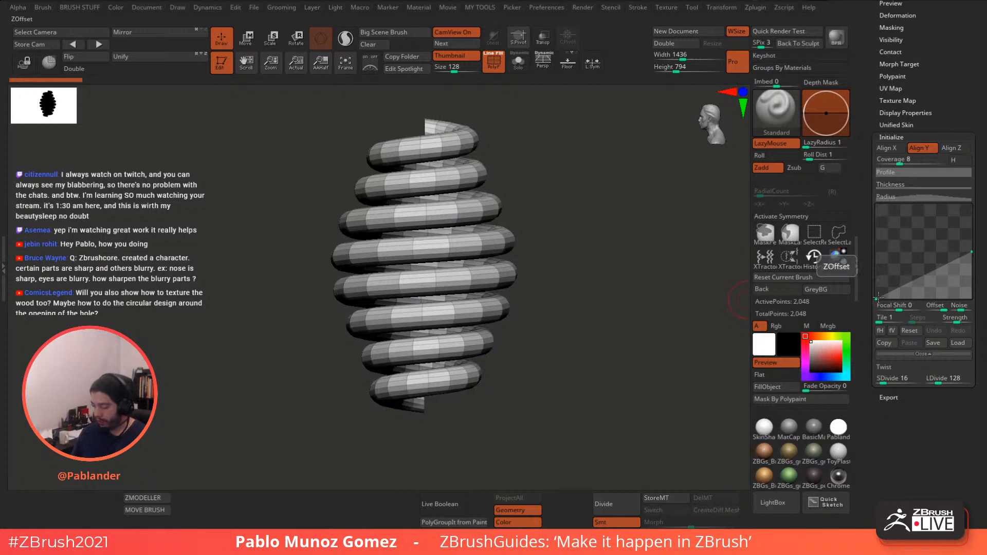
pyautogui.moveTo(877, 297); pyautogui.dragTo(877, 277)
# - Reset the ZOffset curve, drag its ends into a tall thin spring, and bring up the Radius curve
pyautogui.click(912, 355)
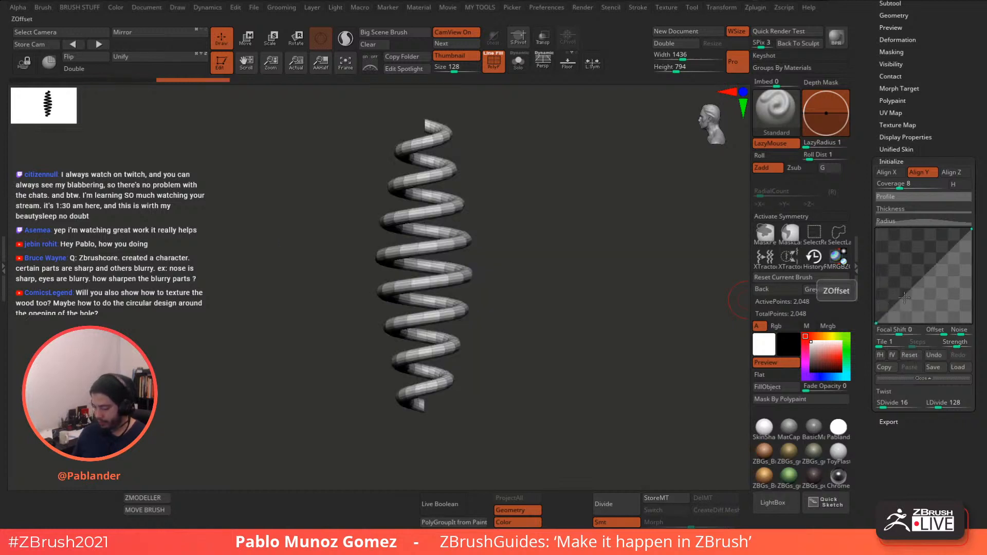
pyautogui.moveTo(878, 321); pyautogui.dragTo(874, 290)
pyautogui.moveTo(971, 230)
pyautogui.mouseDown()
pyautogui.moveTo(966, 276)
pyautogui.moveTo(971, 229)
pyautogui.mouseUp()
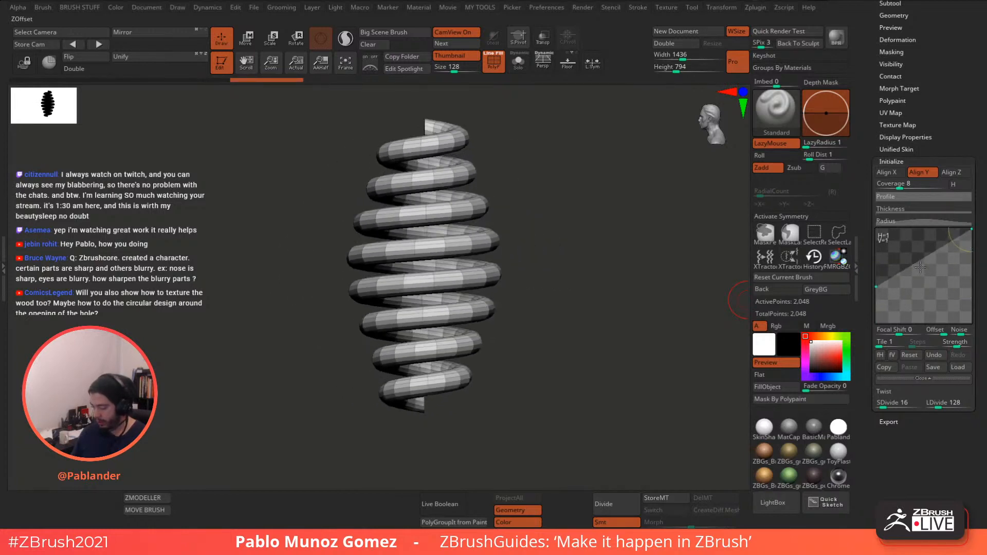
pyautogui.moveTo(877, 287); pyautogui.dragTo(876, 322)
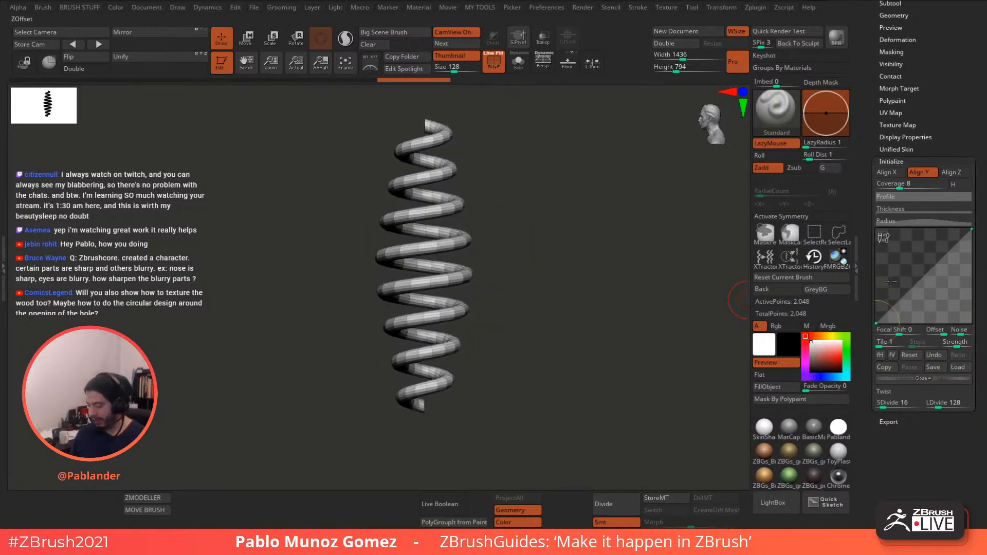
pyautogui.click(919, 220)
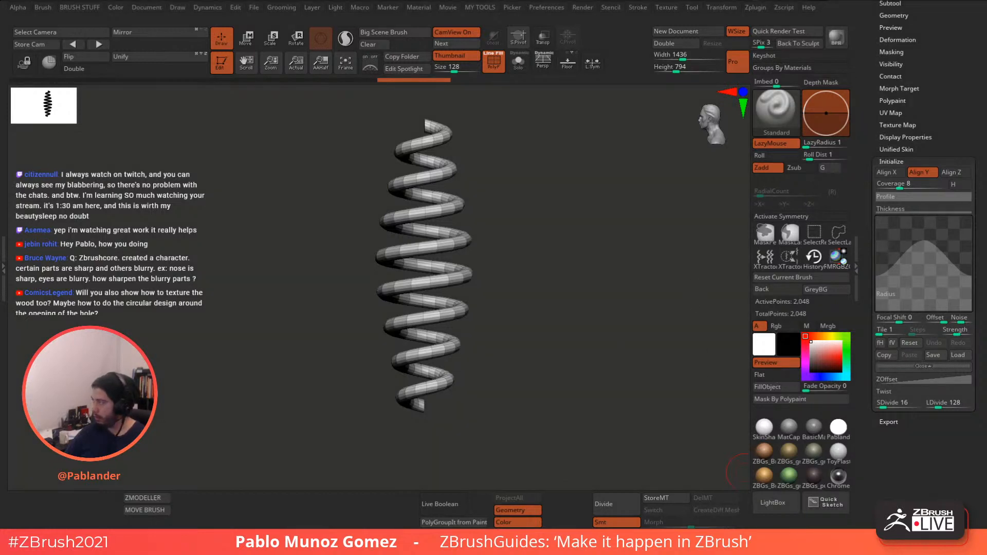
# - Lay the spring horizontally and sketch the current bell profile and a blue target wave over it
pyautogui.moveTo(592, 197)
pyautogui.mouseDown()
pyautogui.moveTo(639, 233)
pyautogui.moveTo(591, 150)
pyautogui.moveTo(628, 311)
pyautogui.moveTo(568, 437)
pyautogui.moveTo(553, 442)
pyautogui.mouseUp()
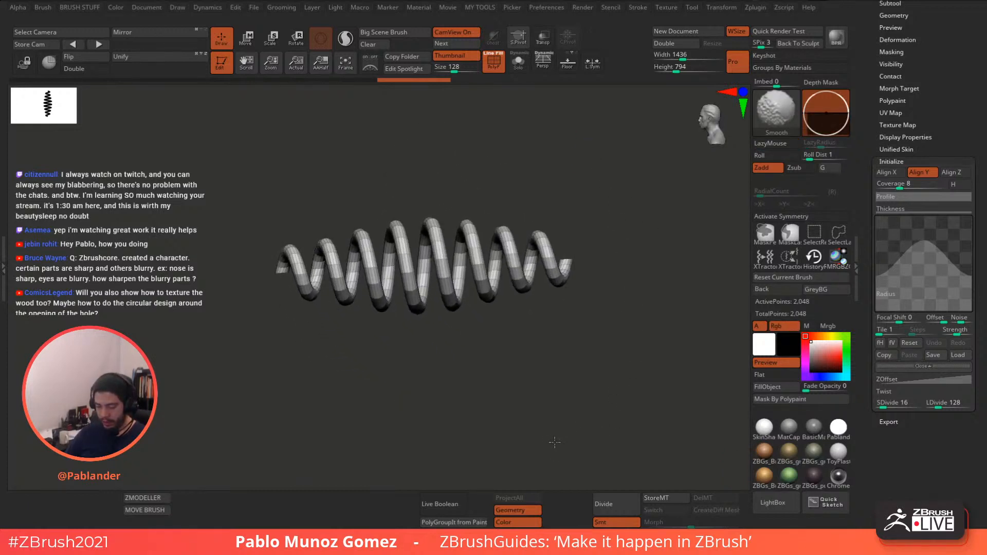
pyautogui.keyDown('alt'); pyautogui.moveTo(535, 336); pyautogui.dragTo(560, 356); pyautogui.keyUp('alt')
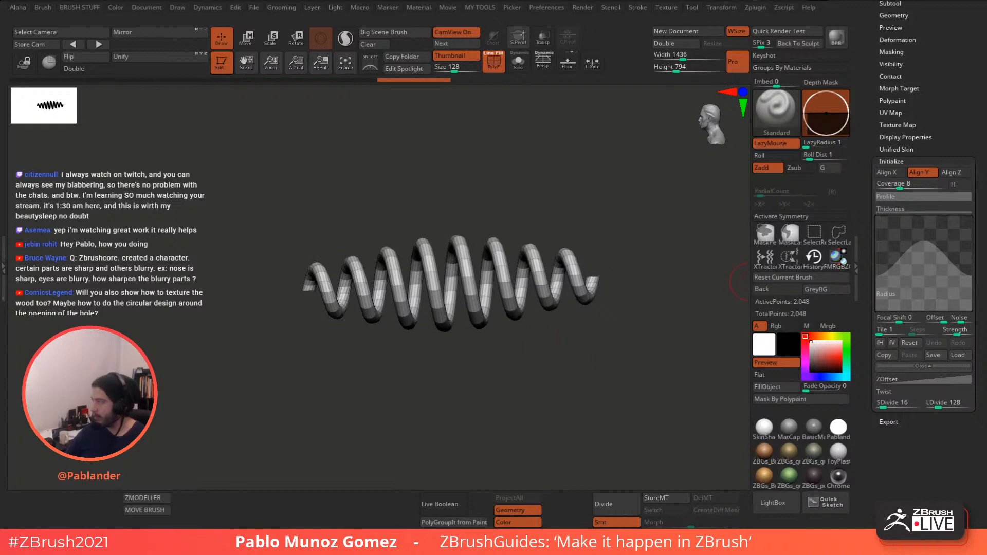
pyautogui.moveTo(986, 123); pyautogui.dragTo(709, 122)
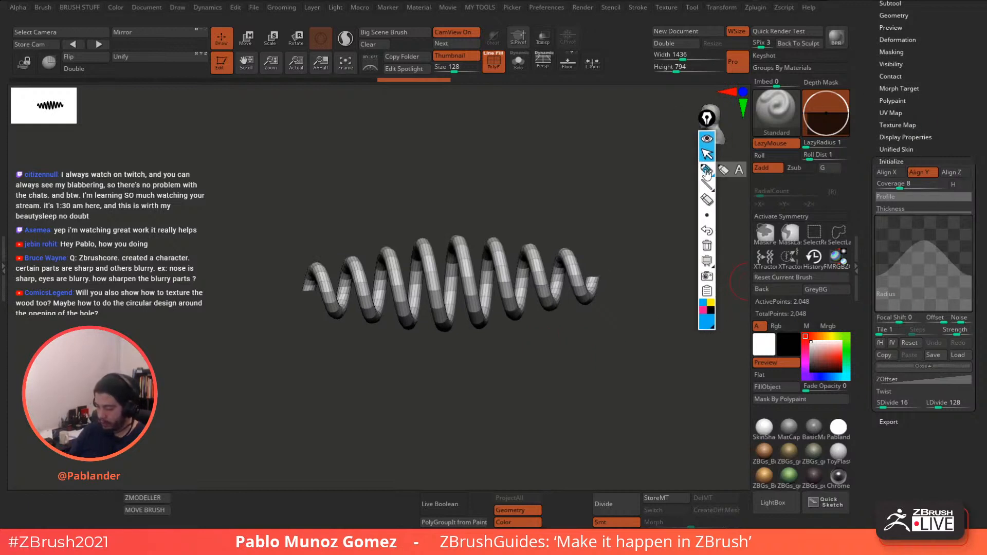
pyautogui.click(707, 170)
pyautogui.moveTo(877, 281)
pyautogui.mouseDown()
pyautogui.moveTo(900, 261)
pyautogui.moveTo(942, 253)
pyautogui.mouseUp()
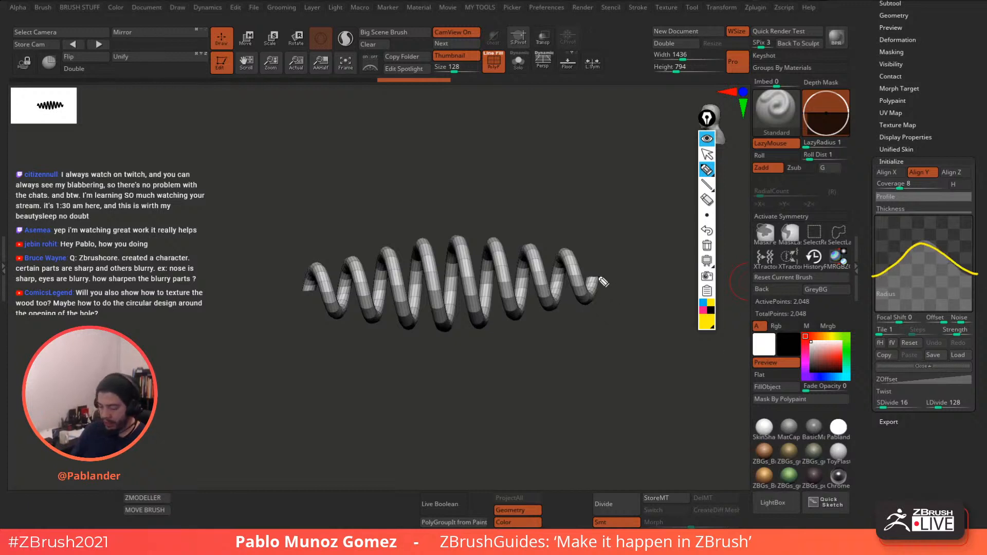
pyautogui.moveTo(618, 268)
pyautogui.mouseDown()
pyautogui.moveTo(410, 233)
pyautogui.moveTo(287, 284)
pyautogui.mouseUp()
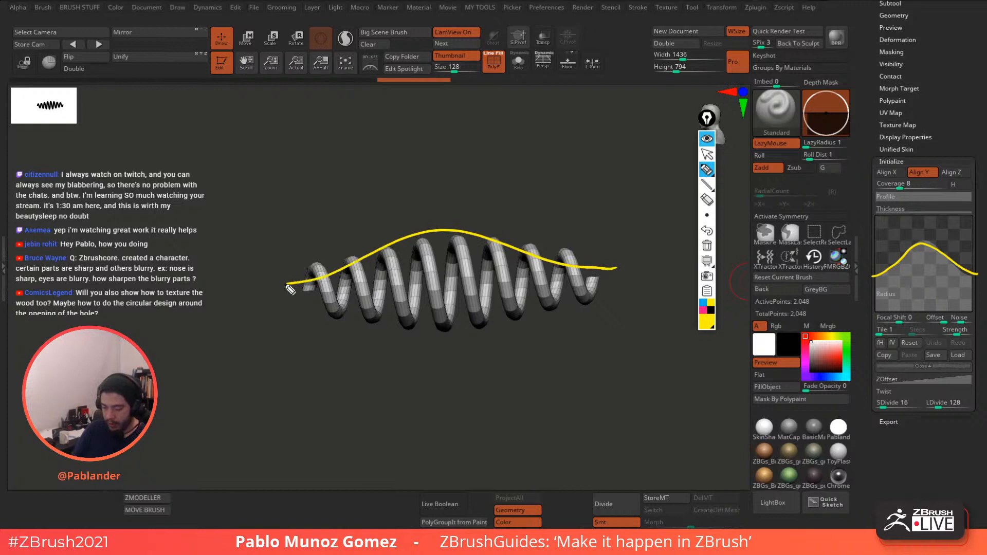
pyautogui.click(704, 307)
pyautogui.moveTo(875, 271)
pyautogui.mouseDown()
pyautogui.moveTo(885, 232)
pyautogui.moveTo(920, 275)
pyautogui.moveTo(957, 241)
pyautogui.moveTo(979, 237)
pyautogui.mouseUp()
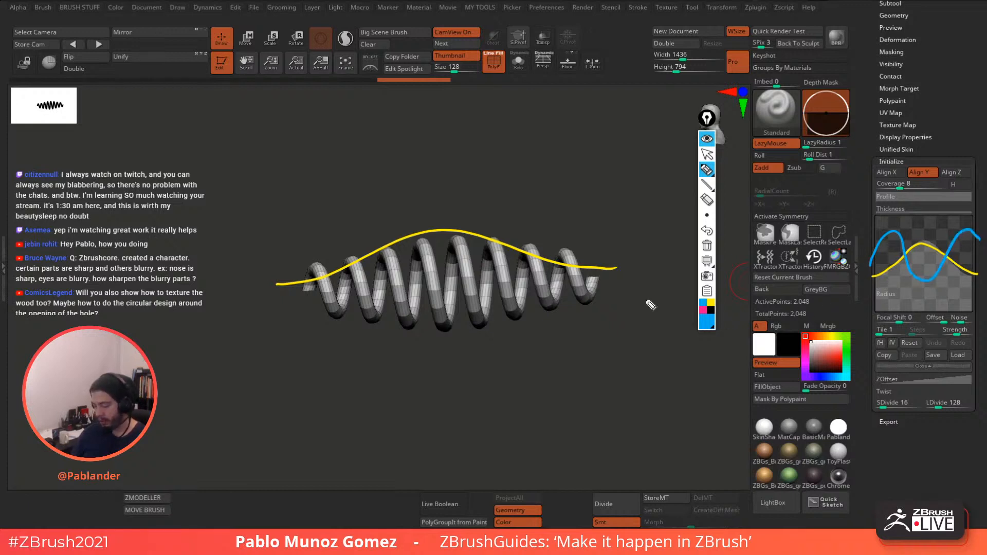
pyautogui.moveTo(305, 271)
pyautogui.mouseDown()
pyautogui.moveTo(339, 209)
pyautogui.moveTo(462, 266)
pyautogui.moveTo(601, 283)
pyautogui.mouseUp()
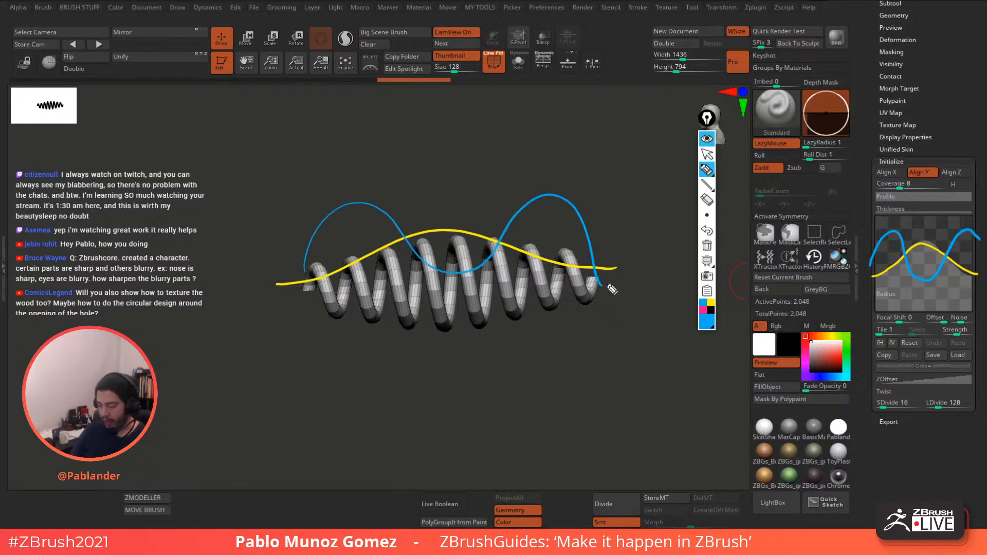
pyautogui.click(708, 155)
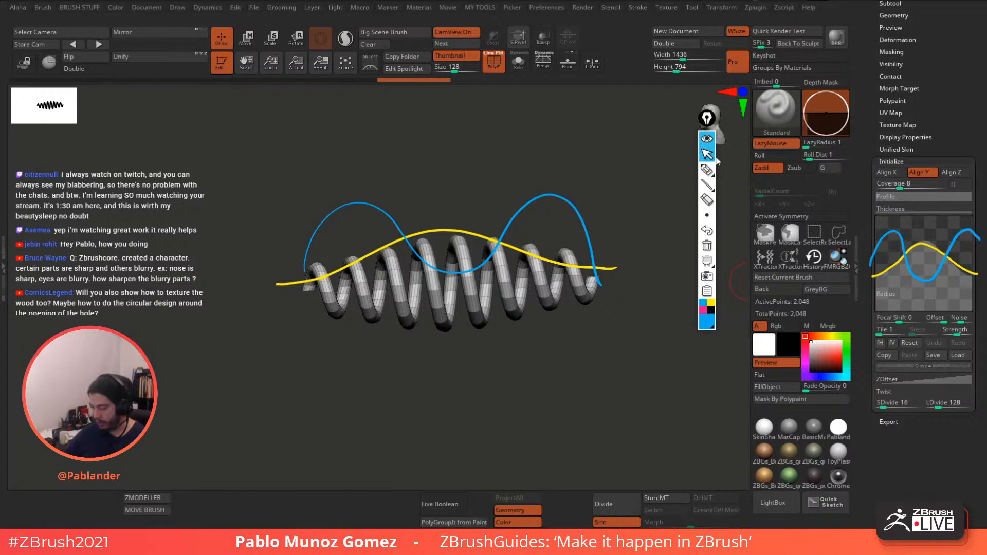
# - Reshape the curve into a wave with a new midpoint and raised ends, then hide the sketches
pyautogui.click(910, 343)
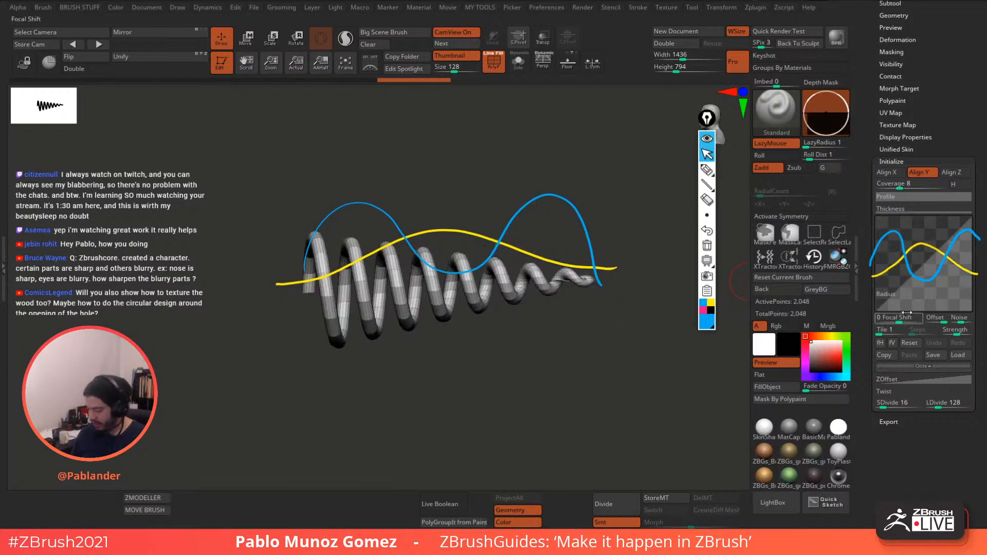
pyautogui.moveTo(877, 300); pyautogui.dragTo(876, 266)
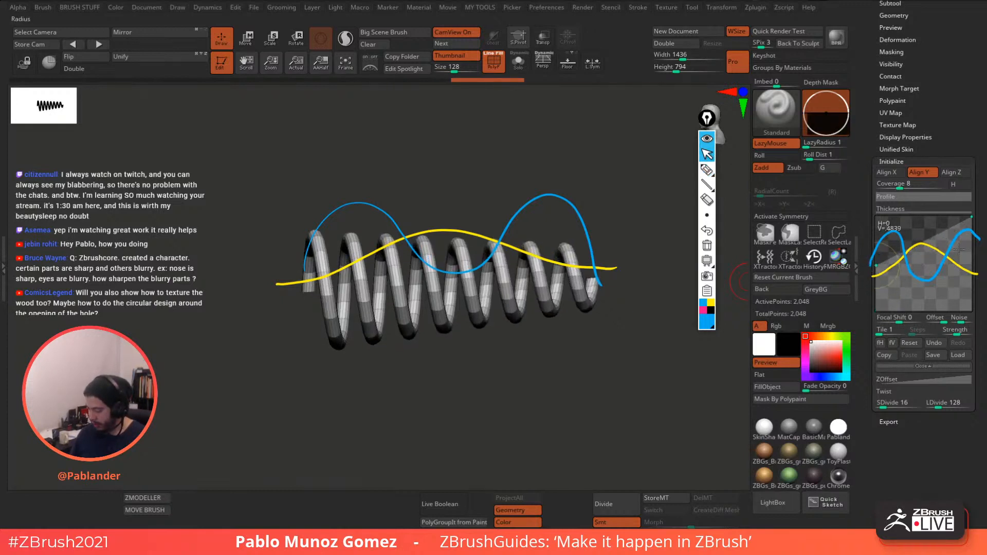
pyautogui.moveTo(971, 217); pyautogui.dragTo(973, 239)
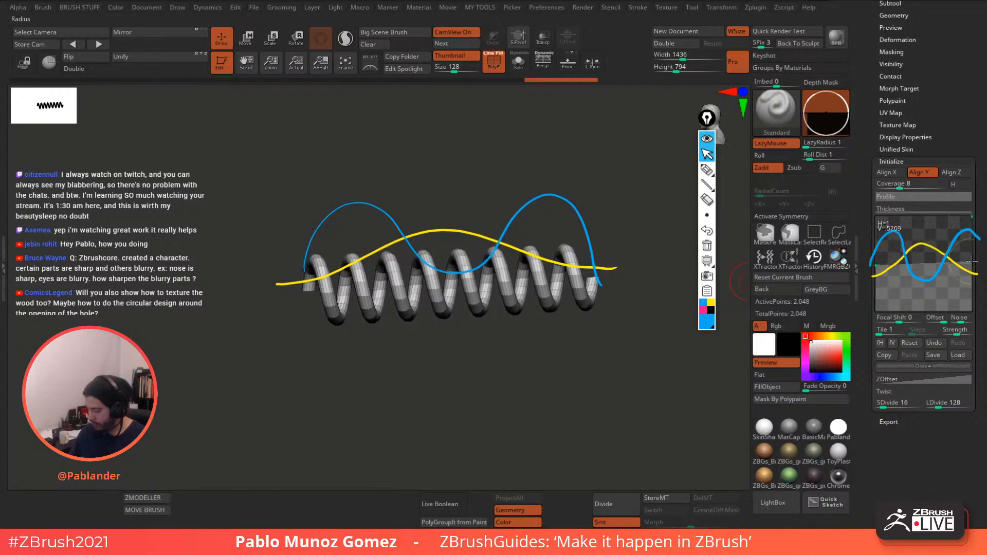
pyautogui.click(925, 276)
pyautogui.moveTo(925, 276); pyautogui.dragTo(895, 233)
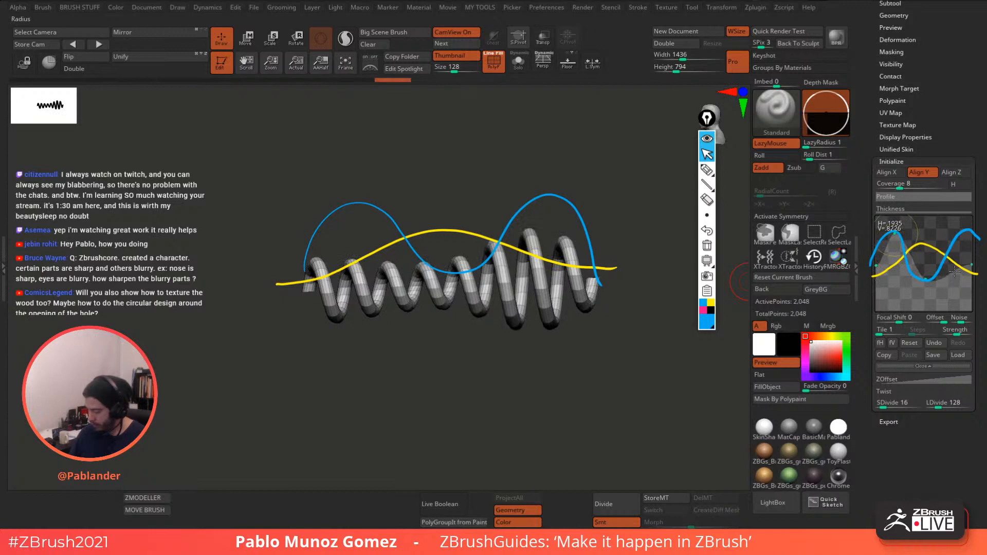
pyautogui.moveTo(952, 271); pyautogui.dragTo(962, 230)
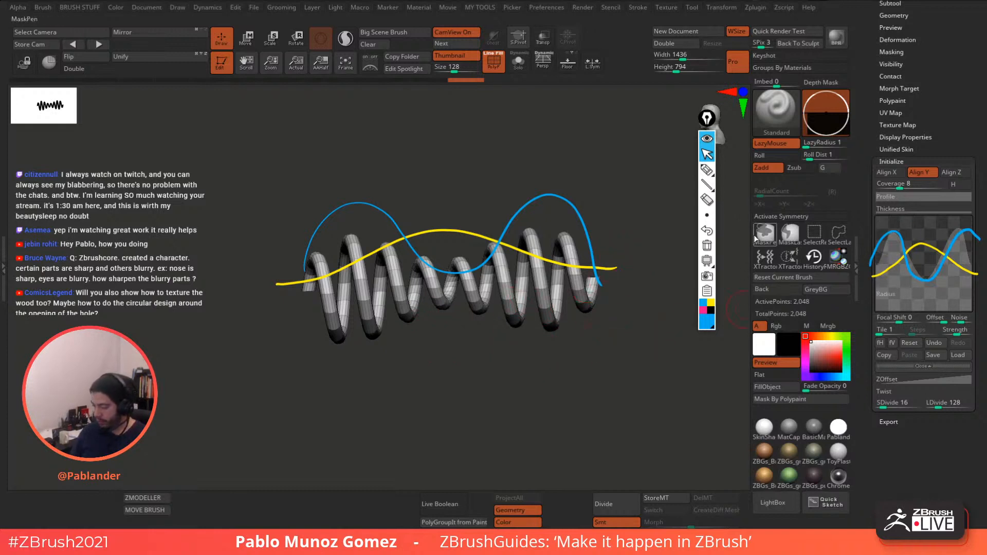
pyautogui.click(707, 139)
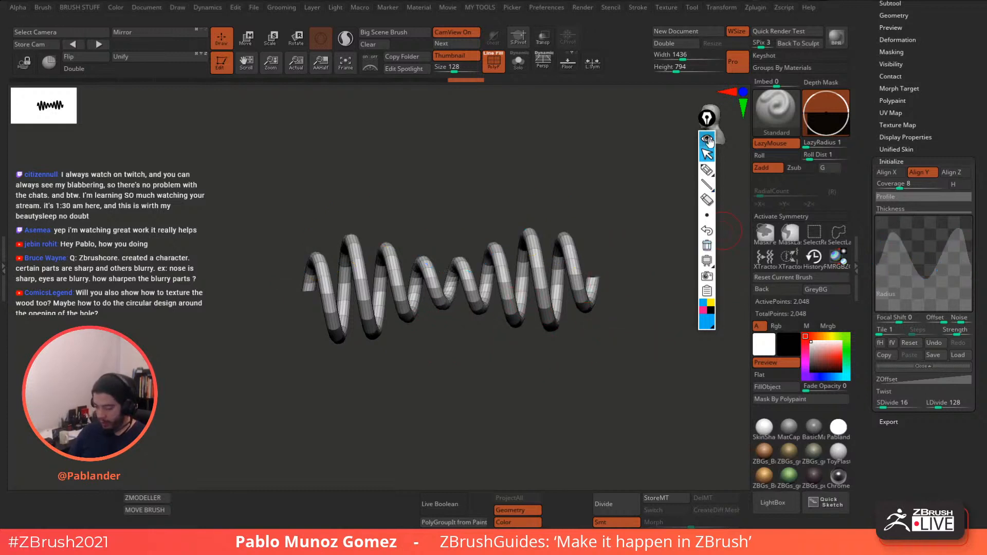
# - Reset the curve and lift its start point to the top for uniform coils, then stand the spring upright
pyautogui.click(917, 342)
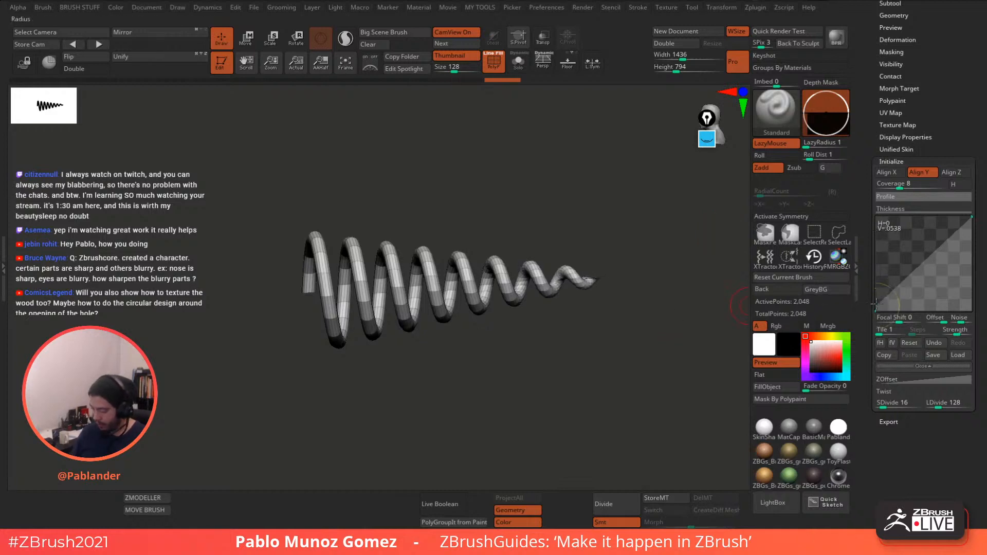
pyautogui.moveTo(876, 303); pyautogui.dragTo(871, 206)
pyautogui.moveTo(614, 245); pyautogui.dragTo(628, 313)
pyautogui.moveTo(400, 440); pyautogui.dragTo(468, 93)
pyautogui.moveTo(557, 279)
pyautogui.mouseDown()
pyautogui.moveTo(565, 265)
pyautogui.moveTo(577, 285)
pyautogui.mouseUp()
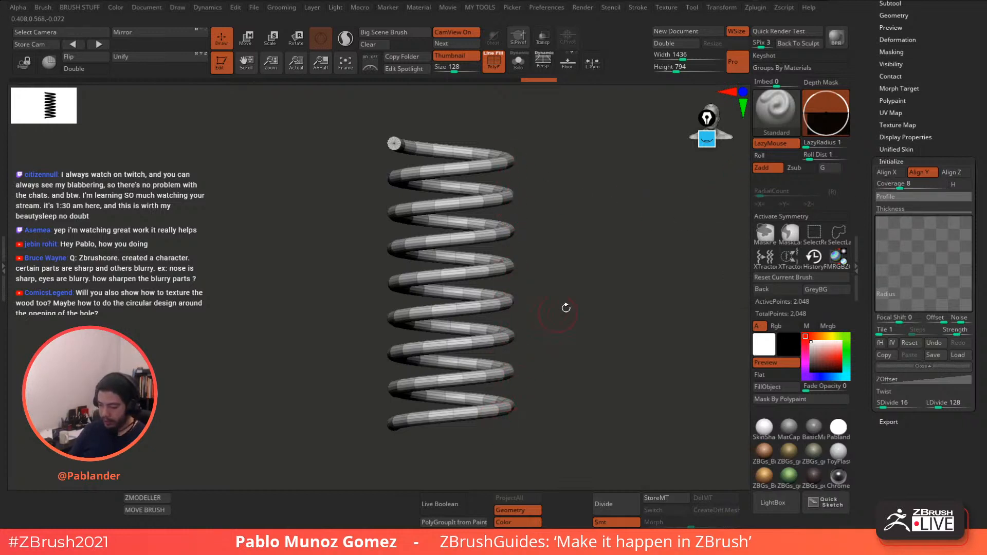
# - Set Coverage to 3 and adjust the Radius curve's start and end points
pyautogui.click(897, 185)
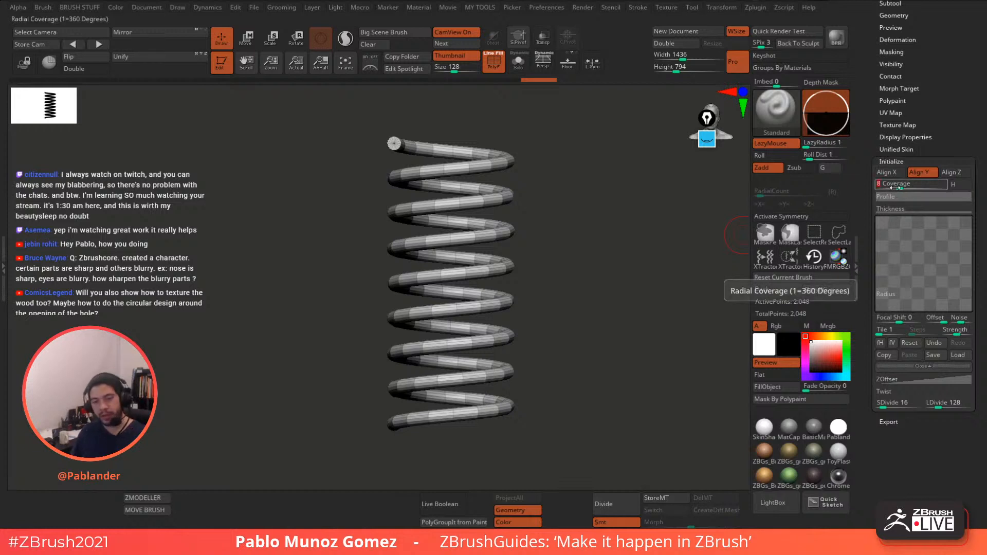
pyautogui.write('3')
pyautogui.press('Return')
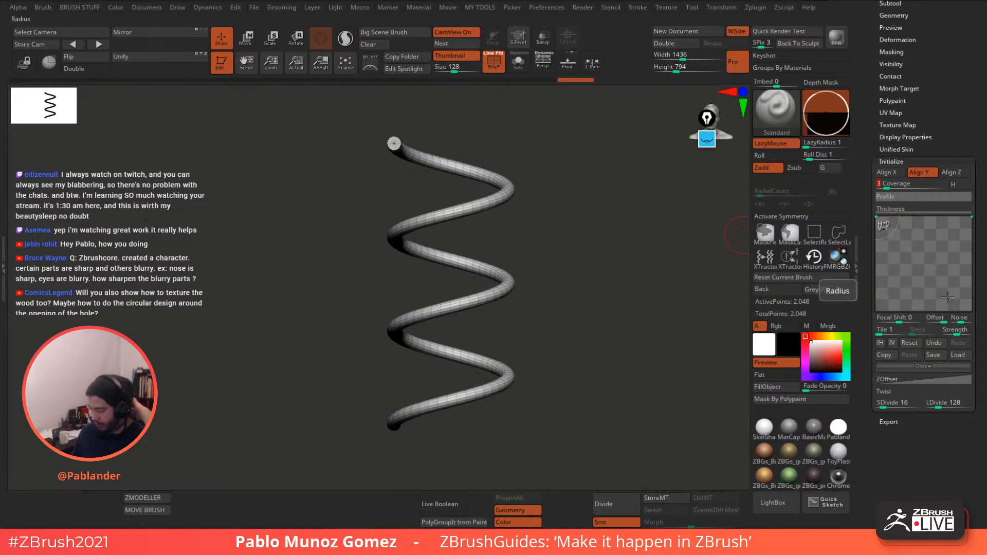
pyautogui.scroll(-5, 914, 219)
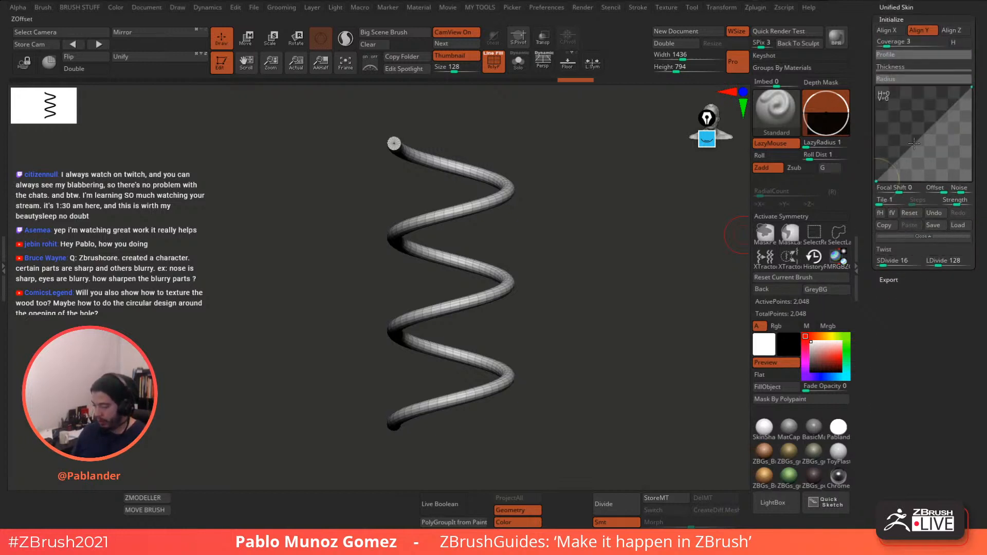
pyautogui.moveTo(878, 180); pyautogui.dragTo(875, 158)
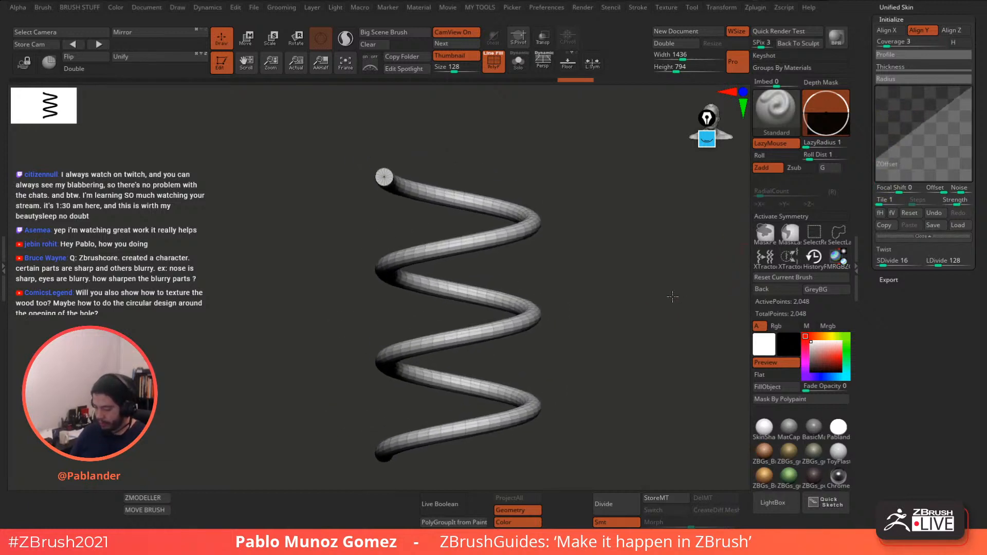
pyautogui.moveTo(961, 89); pyautogui.dragTo(954, 123)
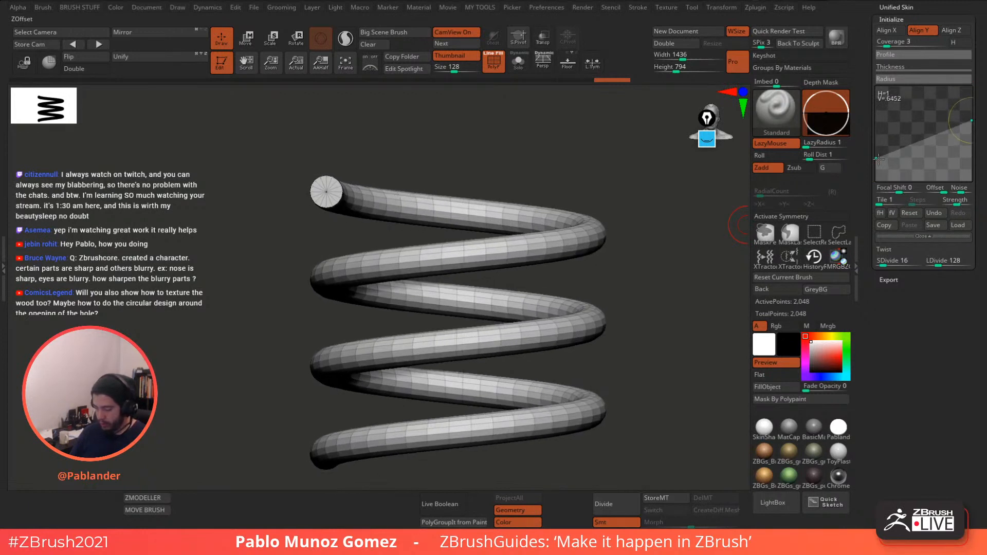
pyautogui.moveTo(878, 159); pyautogui.dragTo(879, 149)
# - Lower the Radius curve's start and raise its end to narrow the coils
pyautogui.keyDown('alt'); pyautogui.moveTo(601, 284); pyautogui.dragTo(618, 258); pyautogui.keyUp('alt')
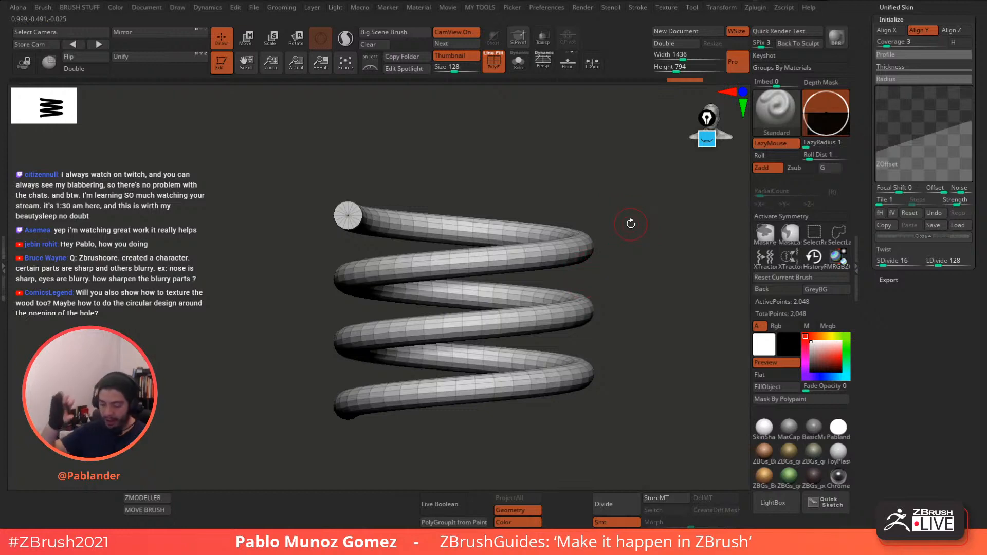
pyautogui.moveTo(652, 328)
pyautogui.mouseDown()
pyautogui.moveTo(637, 353)
pyautogui.moveTo(634, 330)
pyautogui.moveTo(626, 352)
pyautogui.moveTo(631, 386)
pyautogui.moveTo(635, 326)
pyautogui.mouseUp()
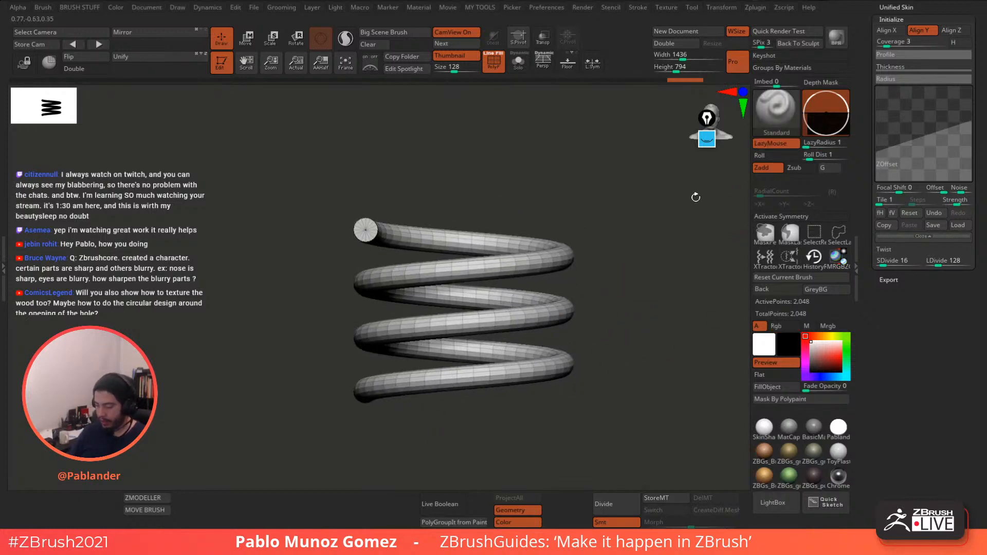
pyautogui.scroll(2, 914, 316)
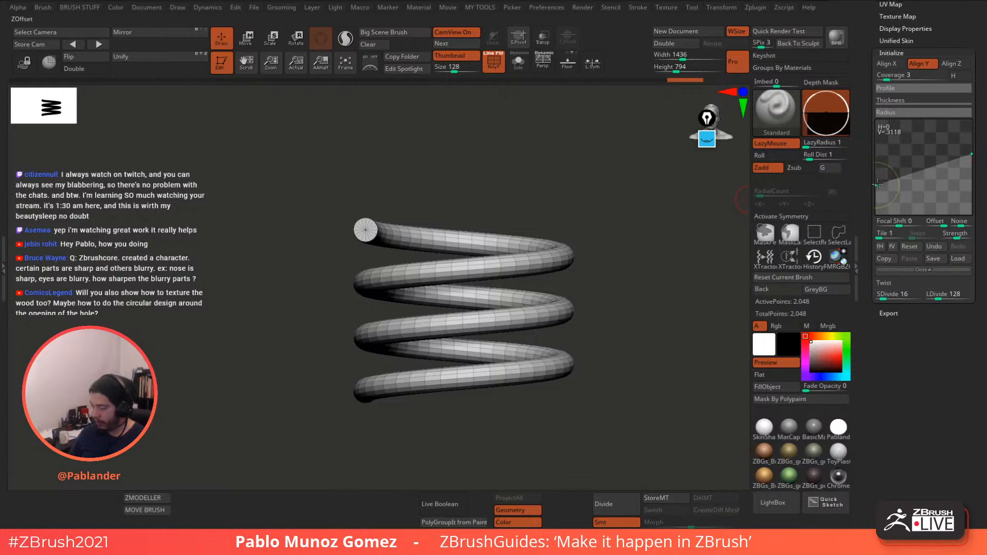
pyautogui.moveTo(877, 183); pyautogui.dragTo(878, 212)
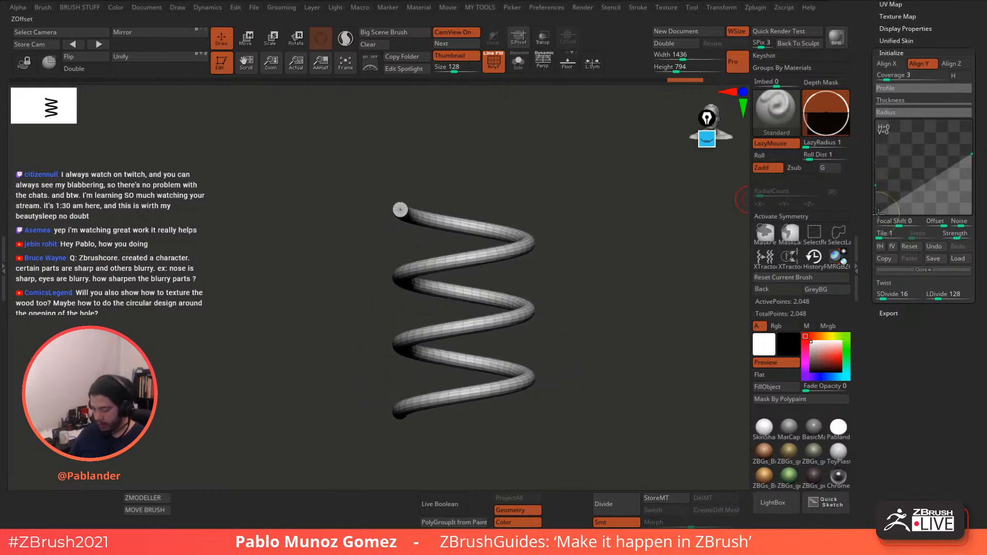
pyautogui.moveTo(971, 154)
pyautogui.mouseDown()
pyautogui.moveTo(973, 126)
pyautogui.moveTo(968, 156)
pyautogui.moveTo(967, 140)
pyautogui.mouseUp()
# - Zoom in on the spring and expand the Initialize Thickness curve for editing
pyautogui.moveTo(641, 272)
pyautogui.keyDown('alt'); pyautogui.mouseDown()
pyautogui.moveTo(654, 281)
pyautogui.moveTo(650, 306)
pyautogui.moveTo(652, 286)
pyautogui.mouseUp(); pyautogui.keyUp('alt')
pyautogui.click(955, 101)
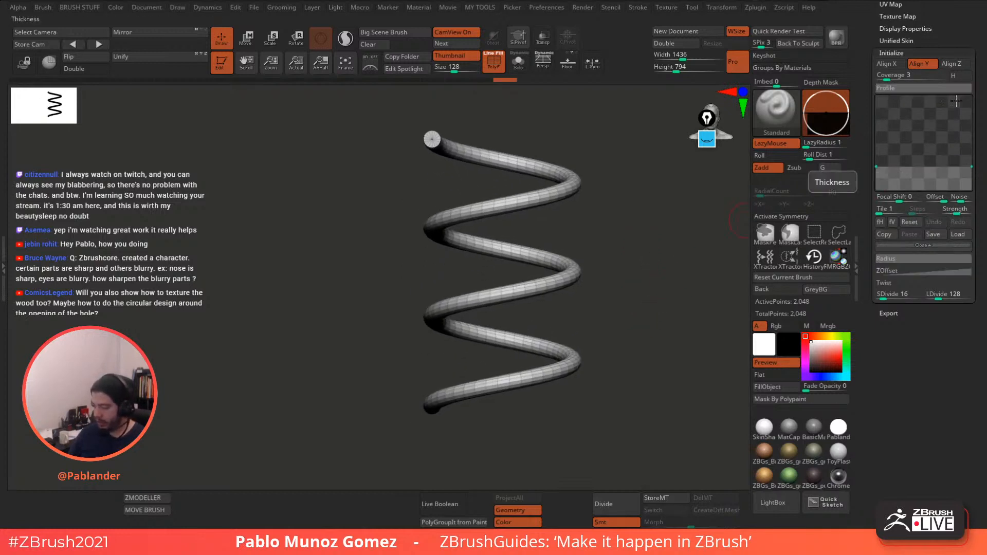
pyautogui.keyDown('alt'); pyautogui.moveTo(654, 256); pyautogui.dragTo(638, 266); pyautogui.keyUp('alt')
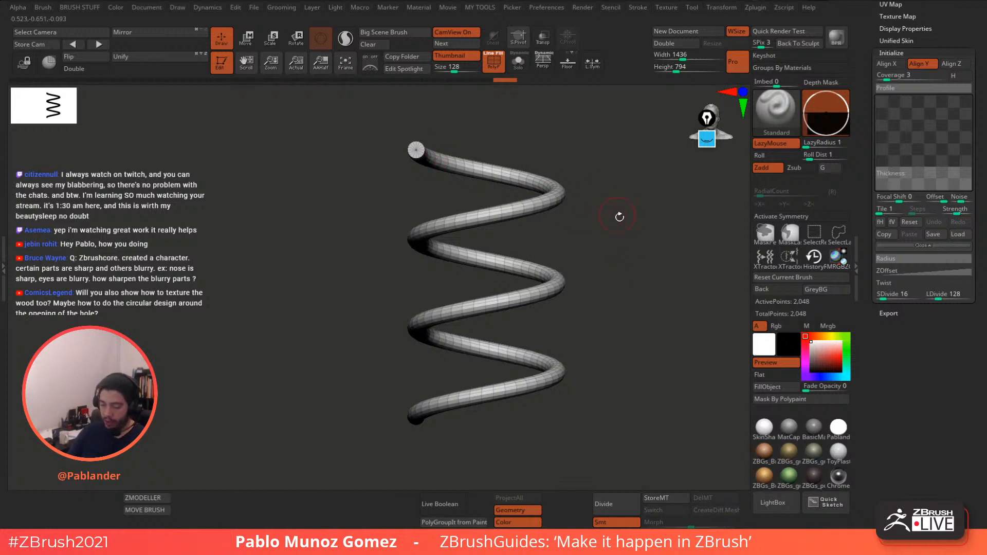
# - Highlight the spring's path top to bottom in pink with the annotation highlighter
pyautogui.click(708, 140)
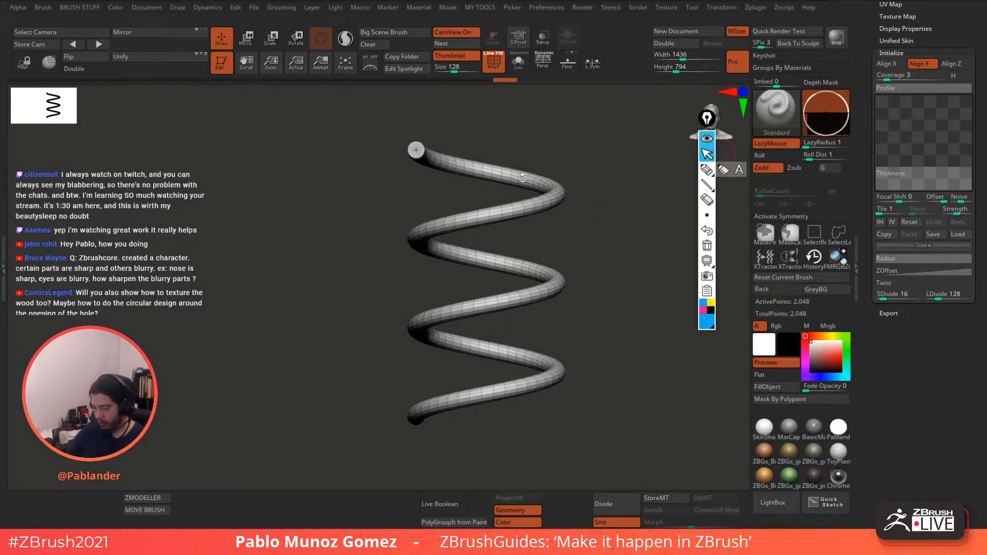
pyautogui.click(707, 169)
pyautogui.click(702, 310)
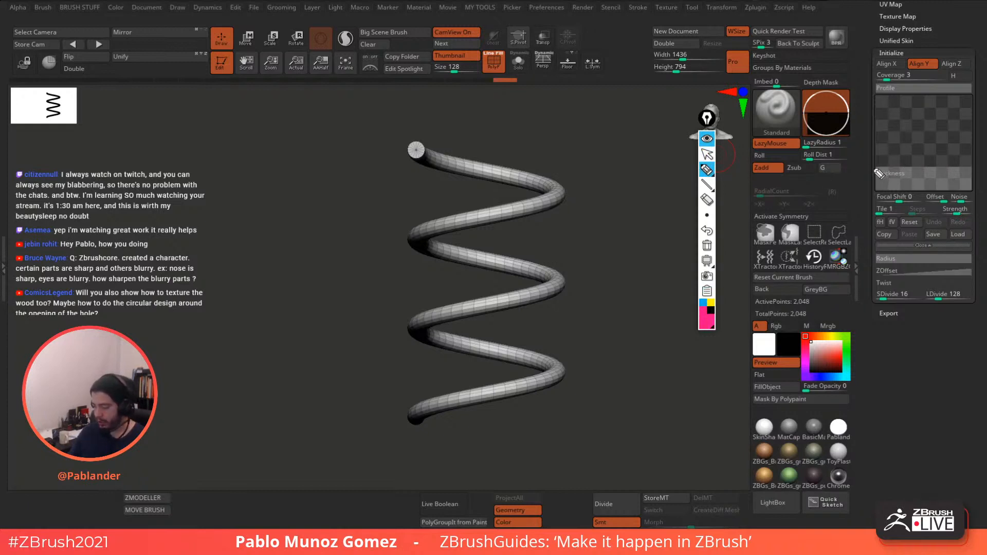
pyautogui.moveTo(419, 154)
pyautogui.mouseDown()
pyautogui.moveTo(483, 167)
pyautogui.moveTo(550, 212)
pyautogui.moveTo(424, 241)
pyautogui.moveTo(527, 306)
pyautogui.moveTo(511, 350)
pyautogui.moveTo(418, 416)
pyautogui.mouseUp()
# - Sketch the planned taper in blue over the curve and spring ends, then clear the annotations
pyautogui.click(703, 303)
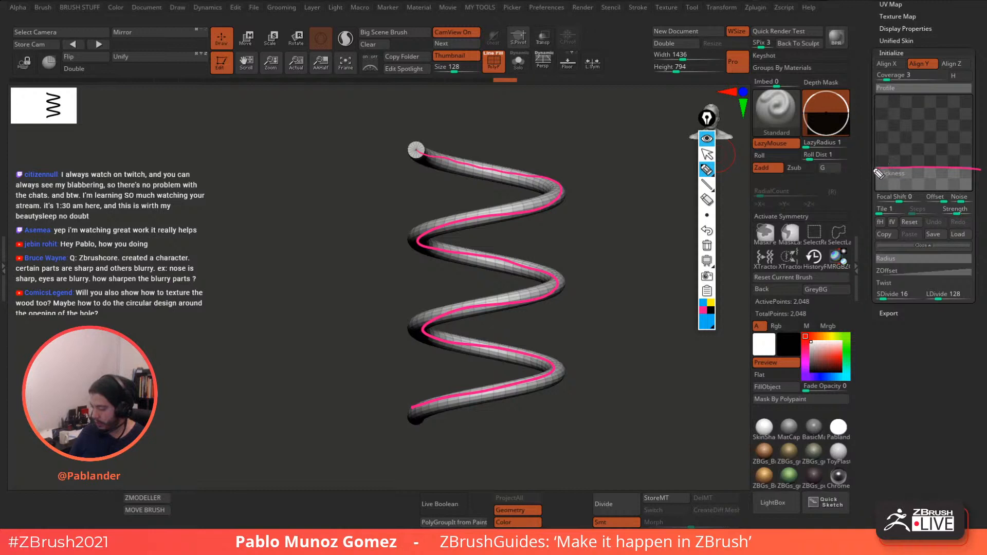
pyautogui.moveTo(875, 171)
pyautogui.mouseDown()
pyautogui.moveTo(886, 152)
pyautogui.moveTo(929, 135)
pyautogui.moveTo(957, 150)
pyautogui.mouseUp()
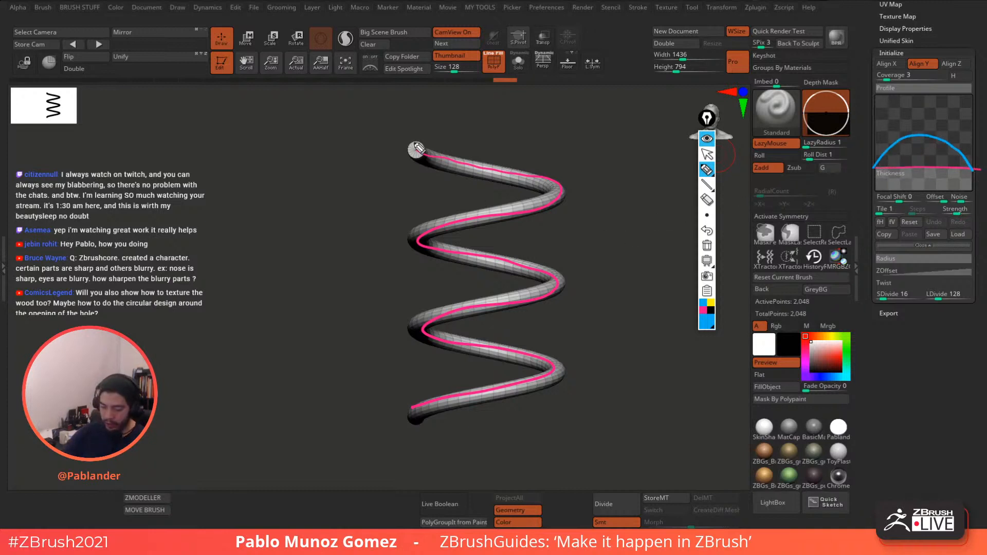
pyautogui.moveTo(433, 163); pyautogui.dragTo(483, 166)
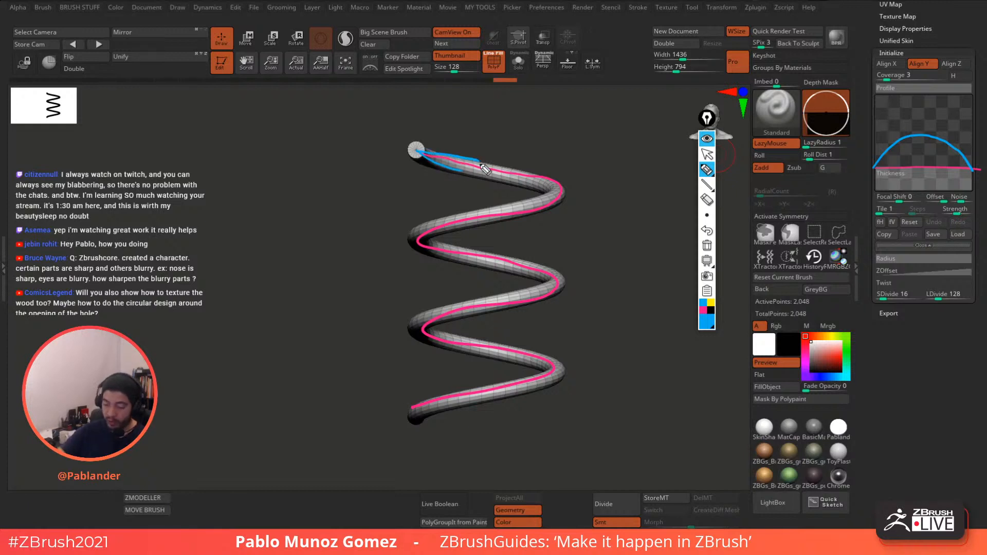
pyautogui.moveTo(414, 424)
pyautogui.mouseDown()
pyautogui.moveTo(446, 397)
pyautogui.moveTo(460, 410)
pyautogui.mouseUp()
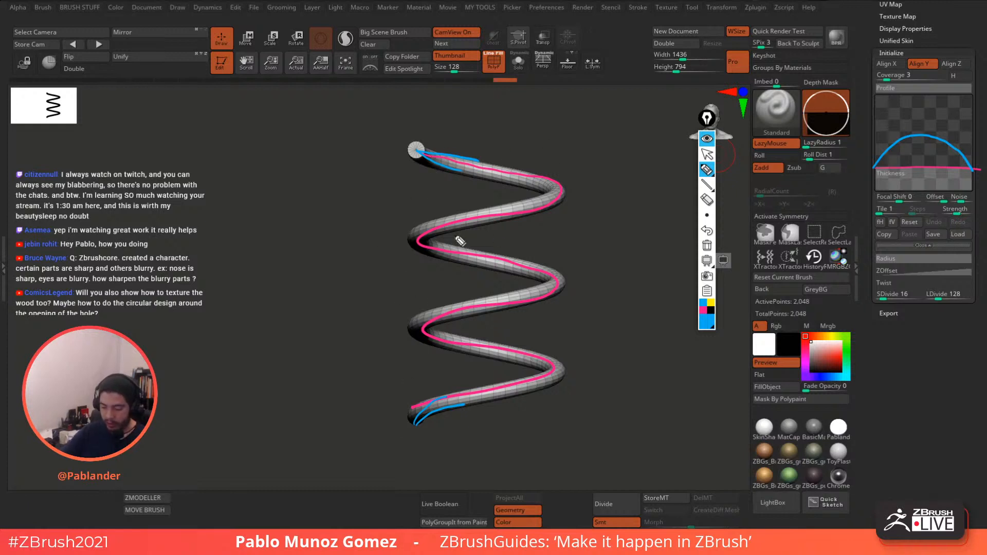
pyautogui.moveTo(612, 154)
pyautogui.mouseDown()
pyautogui.moveTo(600, 426)
pyautogui.moveTo(622, 202)
pyautogui.moveTo(617, 148)
pyautogui.mouseUp()
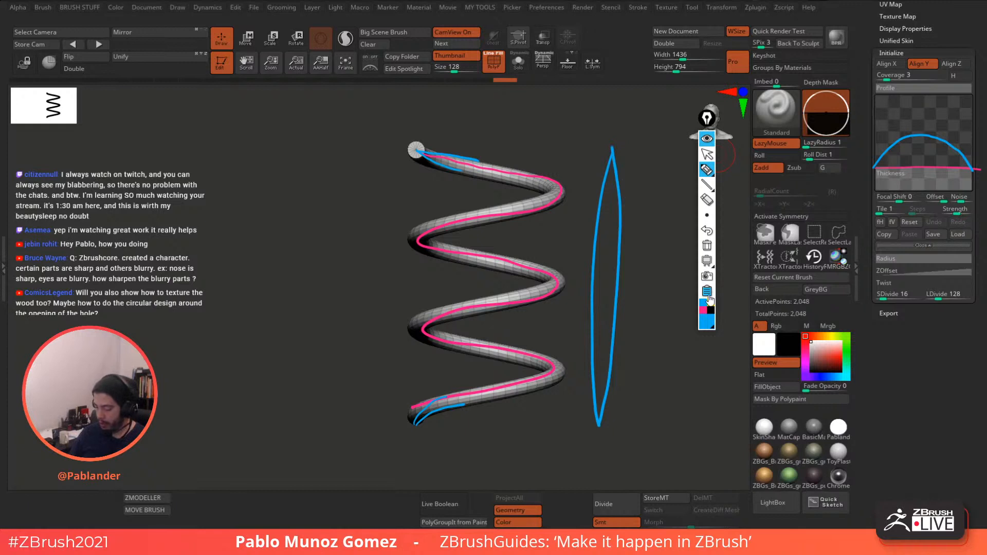
pyautogui.click(707, 245)
pyautogui.click(706, 138)
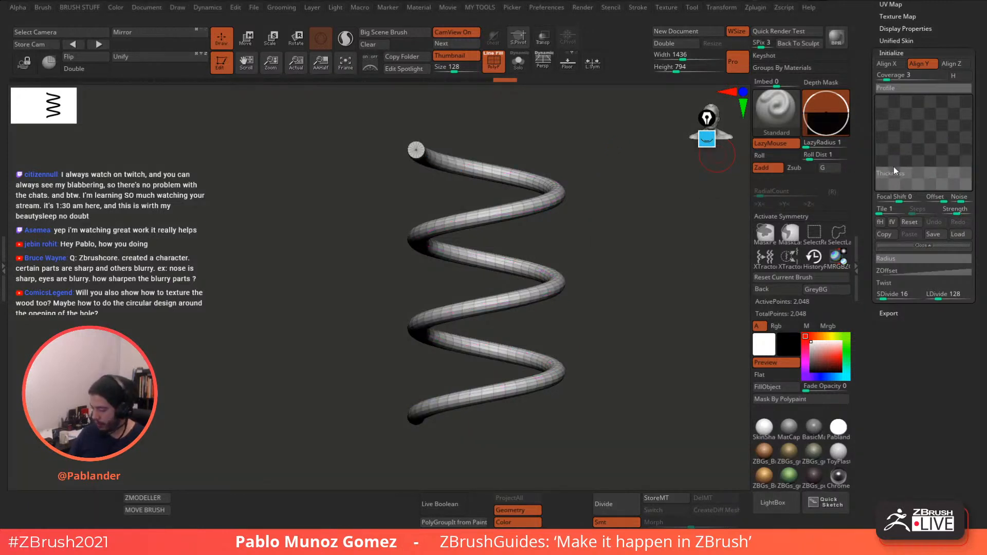
# - Reshape the Thickness curve points so both spring tips taper and the middle stays thick
pyautogui.moveTo(893, 170); pyautogui.dragTo(813, 112)
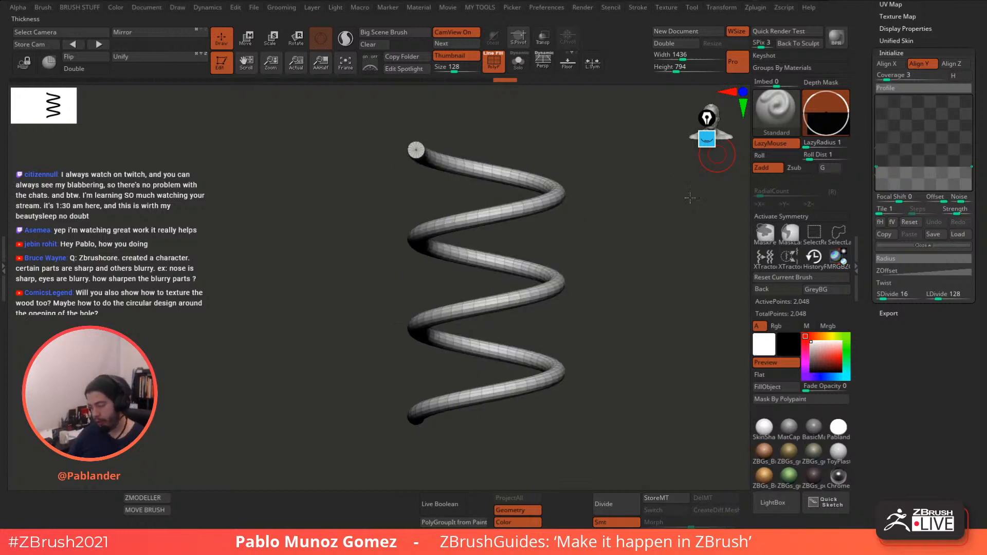
pyautogui.moveTo(892, 157); pyautogui.dragTo(876, 189)
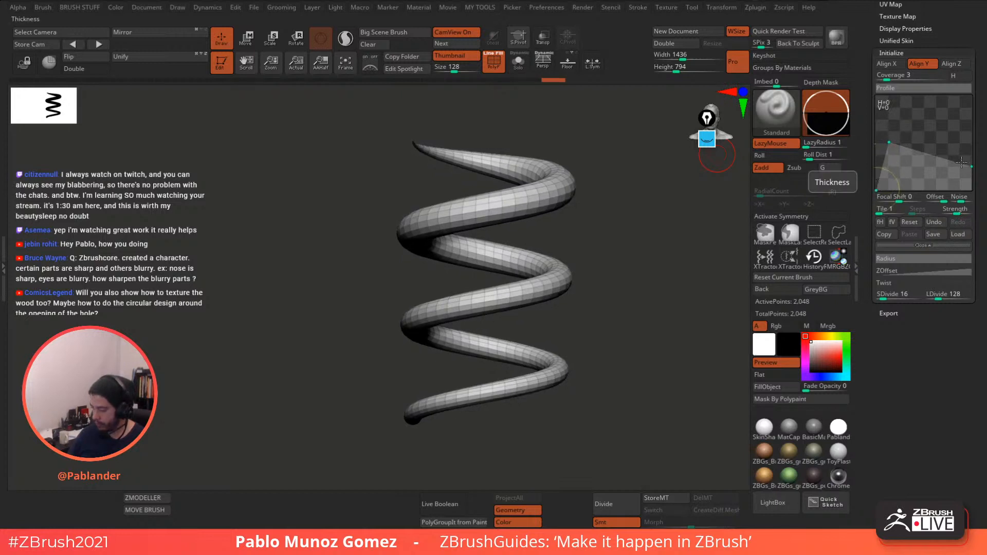
pyautogui.moveTo(961, 162); pyautogui.dragTo(970, 190)
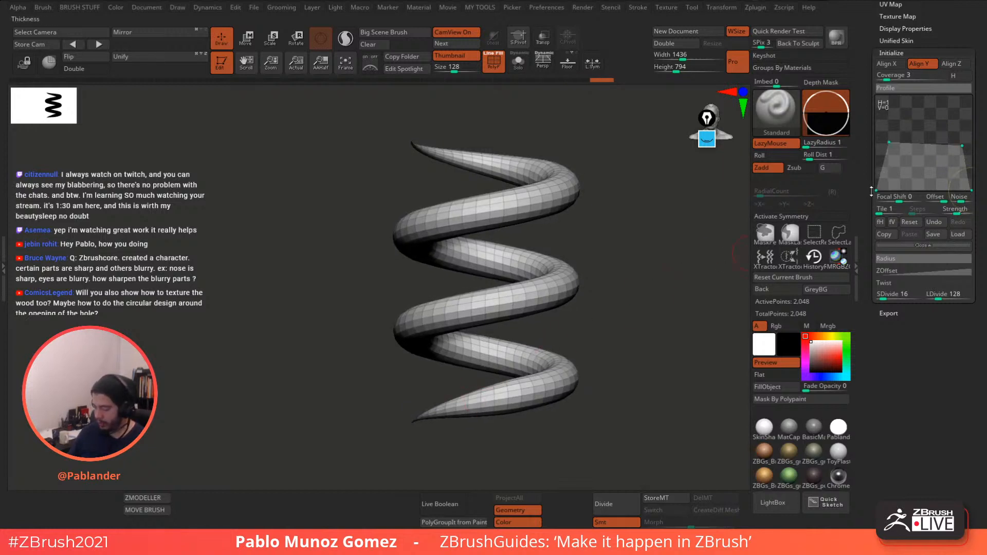
pyautogui.moveTo(597, 252); pyautogui.dragTo(616, 261)
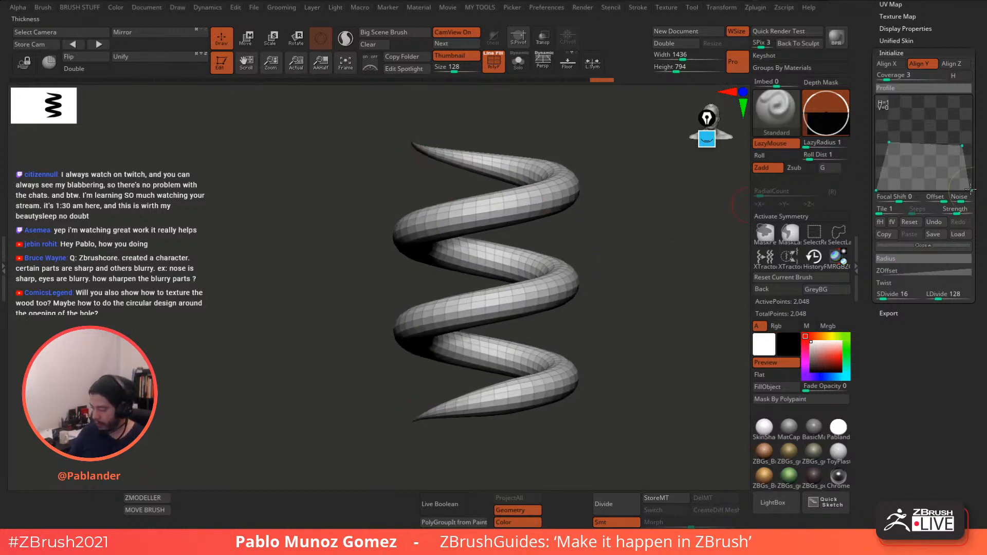
pyautogui.moveTo(970, 190); pyautogui.dragTo(972, 186)
pyautogui.moveTo(877, 190); pyautogui.dragTo(877, 187)
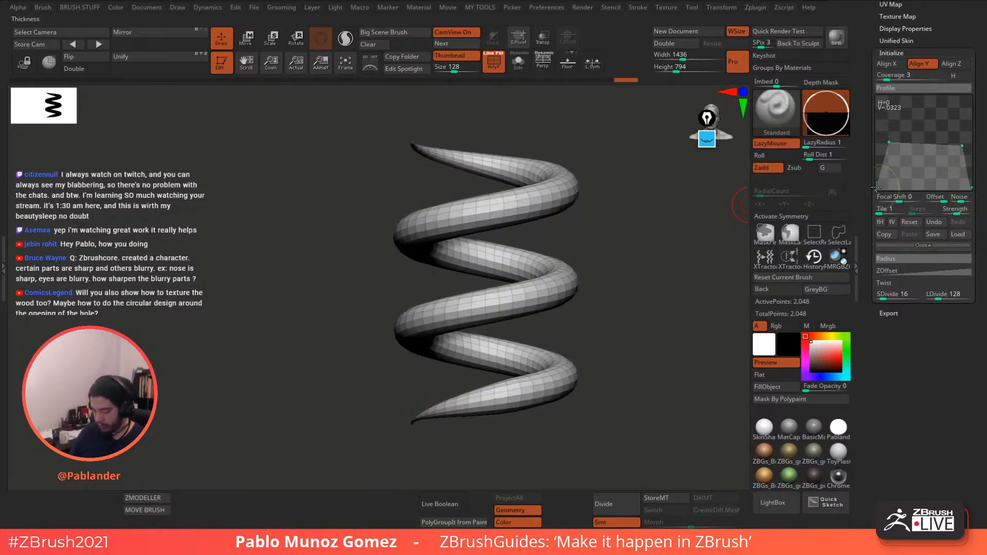
pyautogui.moveTo(962, 146); pyautogui.dragTo(961, 145)
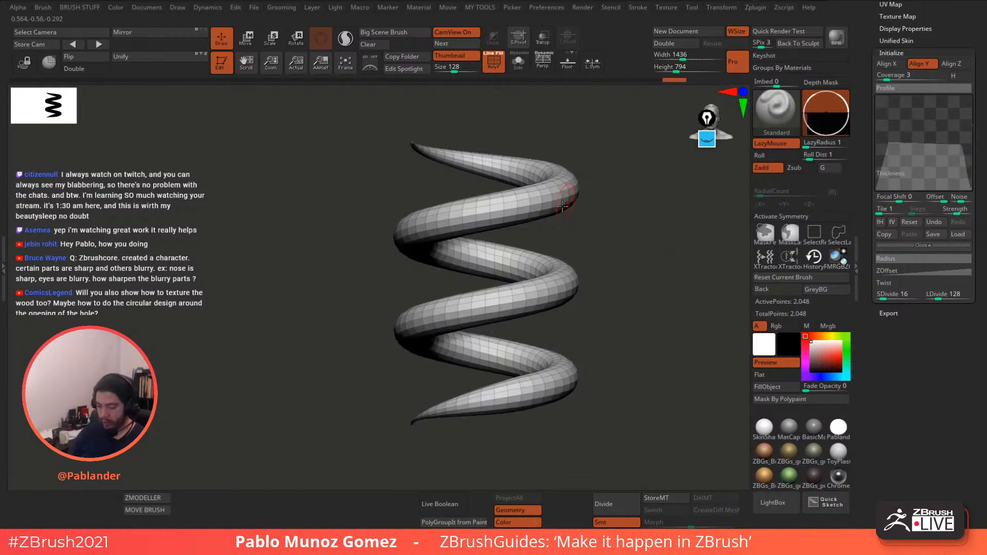
pyautogui.moveTo(575, 205); pyautogui.dragTo(570, 212)
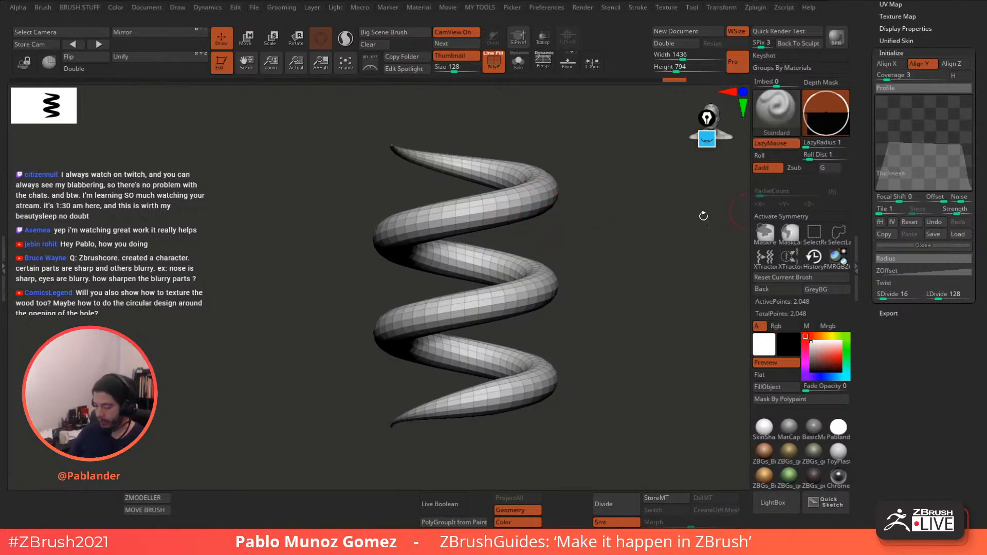
pyautogui.moveTo(890, 143); pyautogui.dragTo(890, 143)
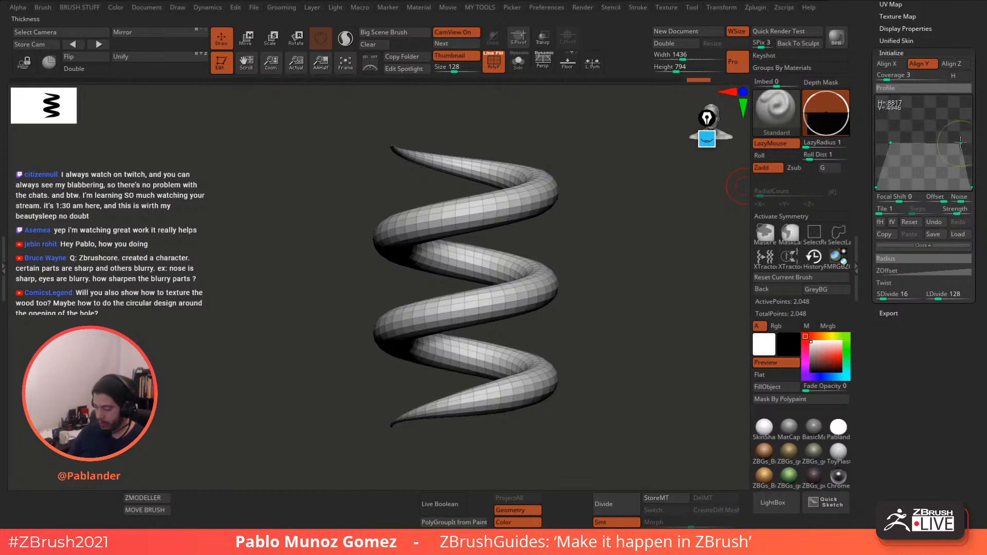
# - Lower the ZOffset curve's right endpoint to widen the helix coils
pyautogui.click(917, 270)
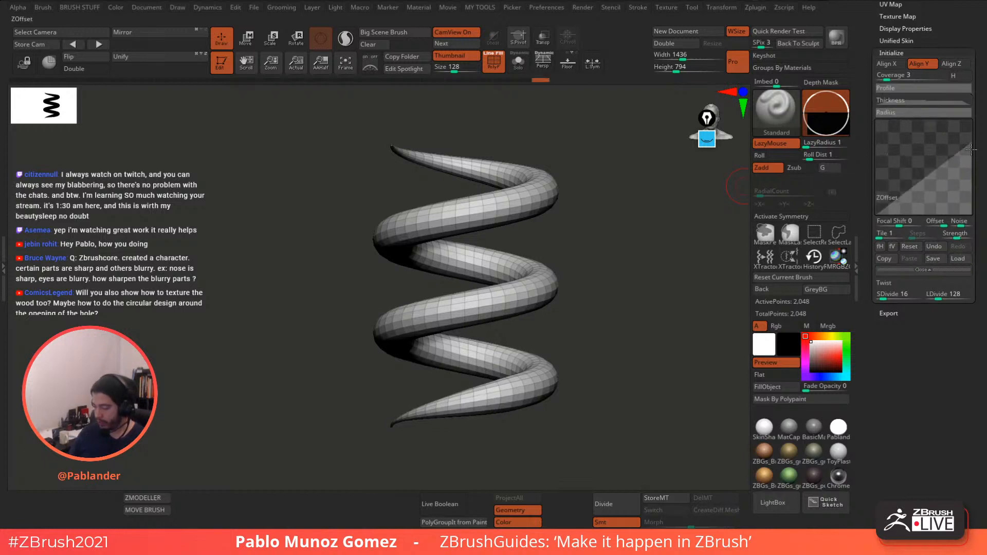
pyautogui.moveTo(972, 143); pyautogui.dragTo(970, 156)
pyautogui.moveTo(969, 153); pyautogui.dragTo(968, 147)
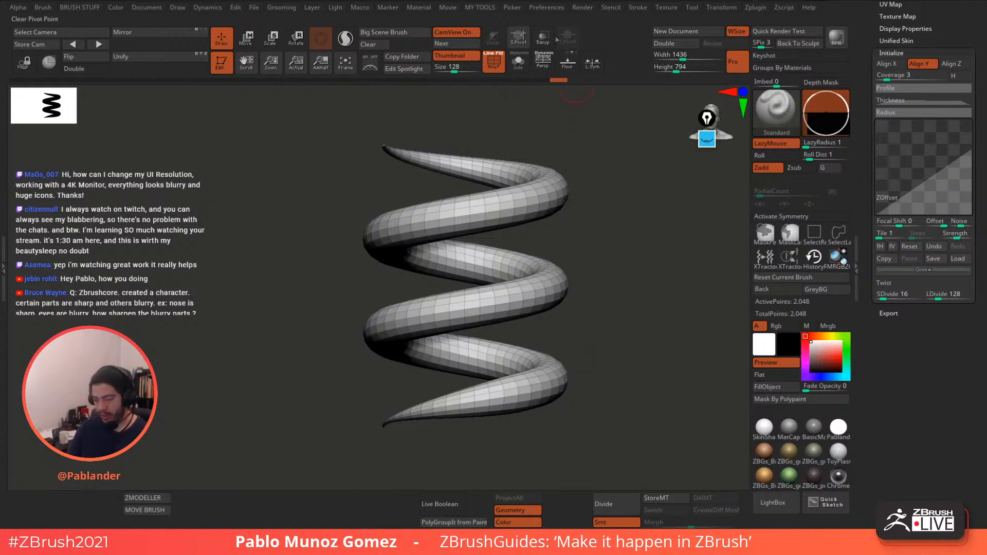
pyautogui.click(548, 7)
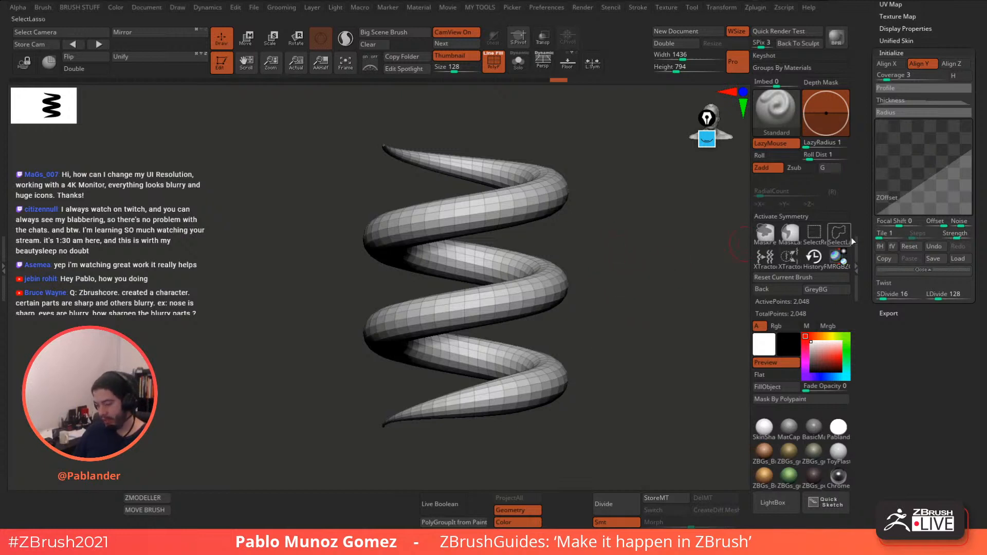
# - Raise the Thickness curve's left point to thicken the top tip and nudge the right point
pyautogui.moveTo(661, 276); pyautogui.dragTo(582, 287)
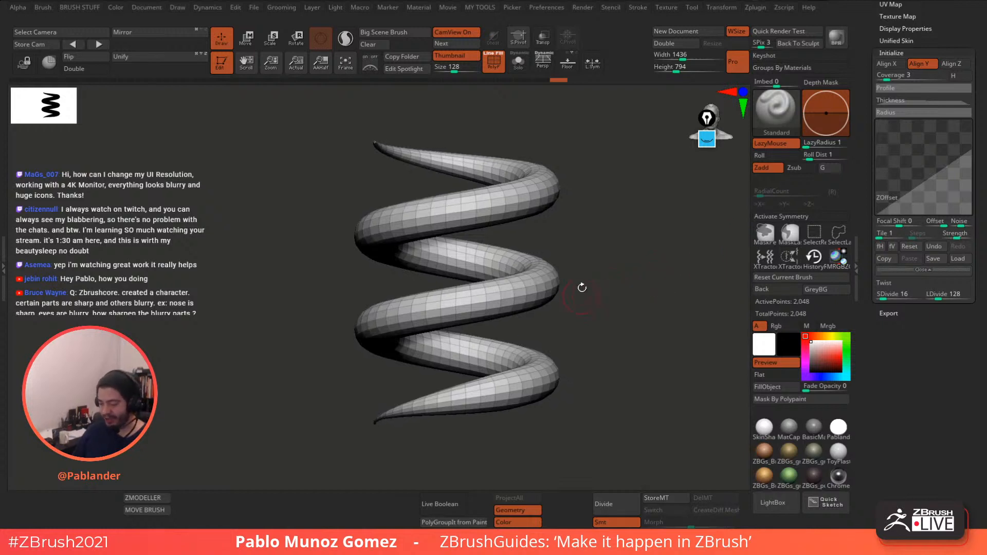
pyautogui.moveTo(865, 245); pyautogui.dragTo(865, 278)
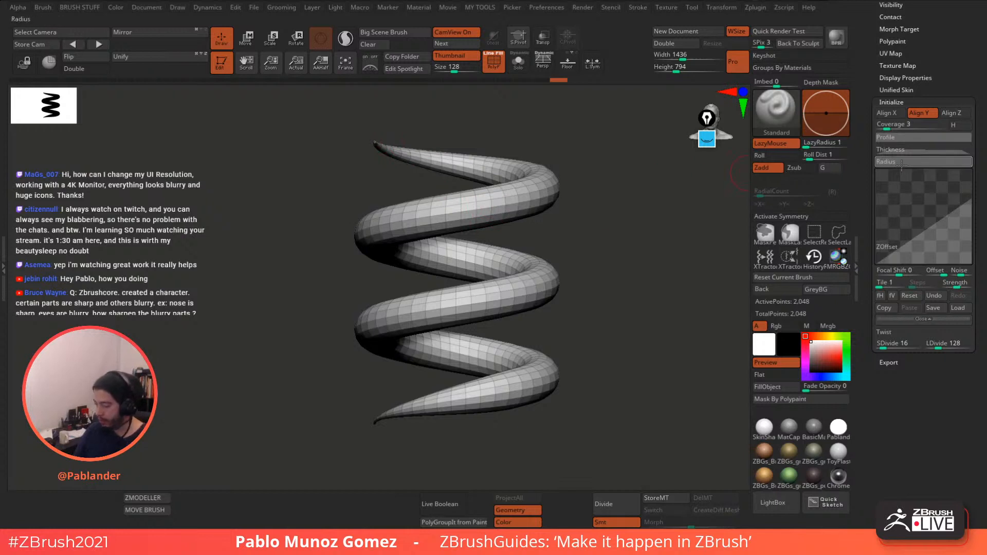
pyautogui.click(952, 149)
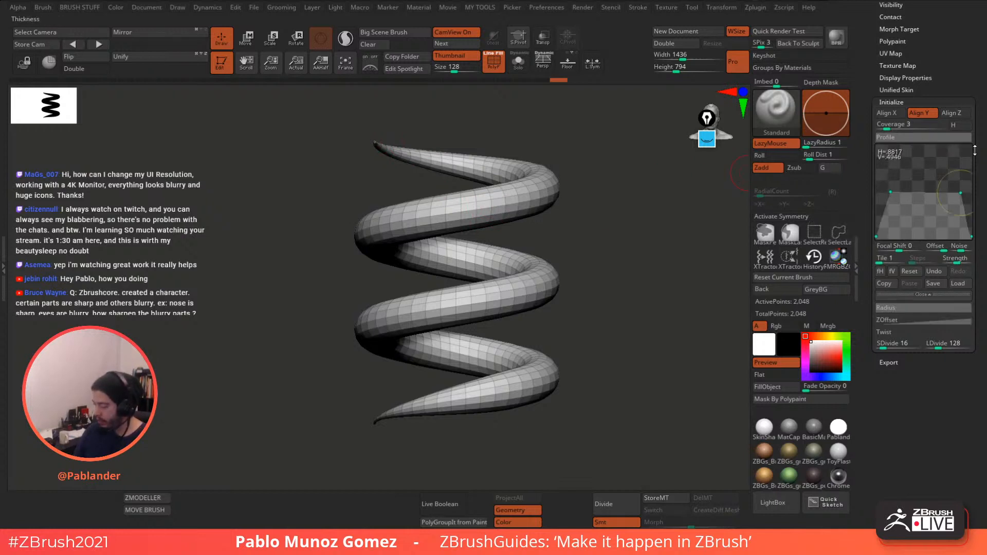
pyautogui.moveTo(890, 192); pyautogui.dragTo(887, 192)
pyautogui.click(962, 193)
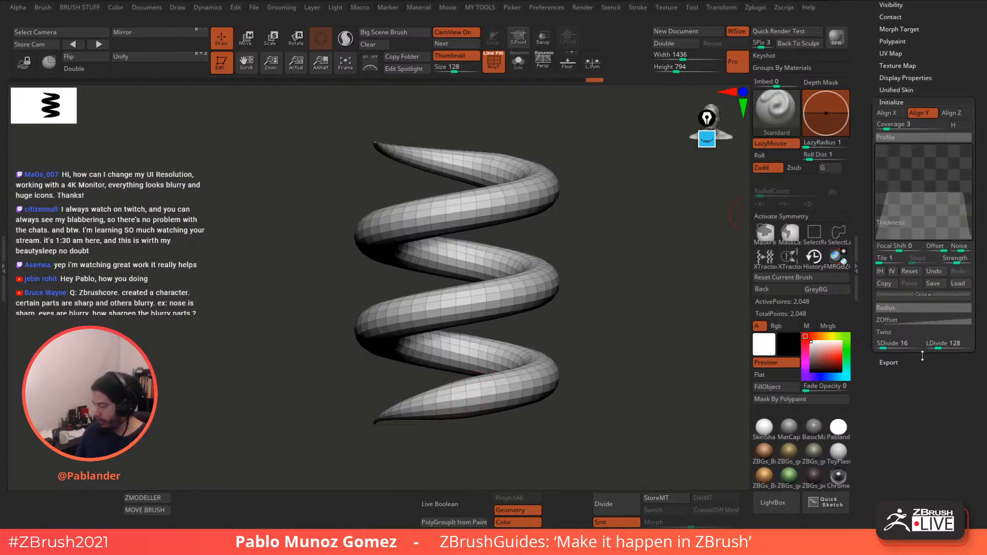
pyautogui.scroll(10, 932, 114)
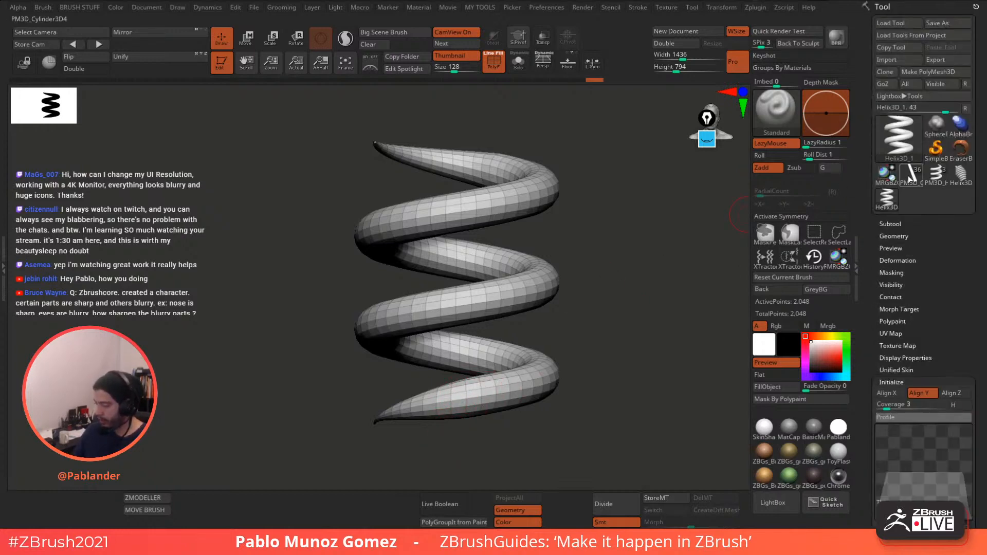
# - Convert the helix to PM3D_Helix3D_1, test and undo a Move stroke, and show the Subtool list
pyautogui.click(949, 72)
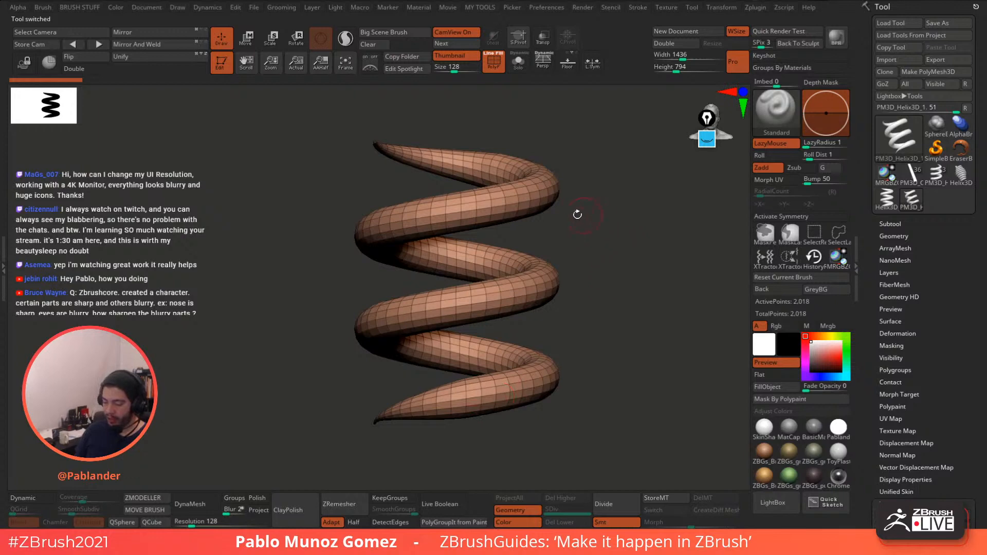
pyautogui.press('space')
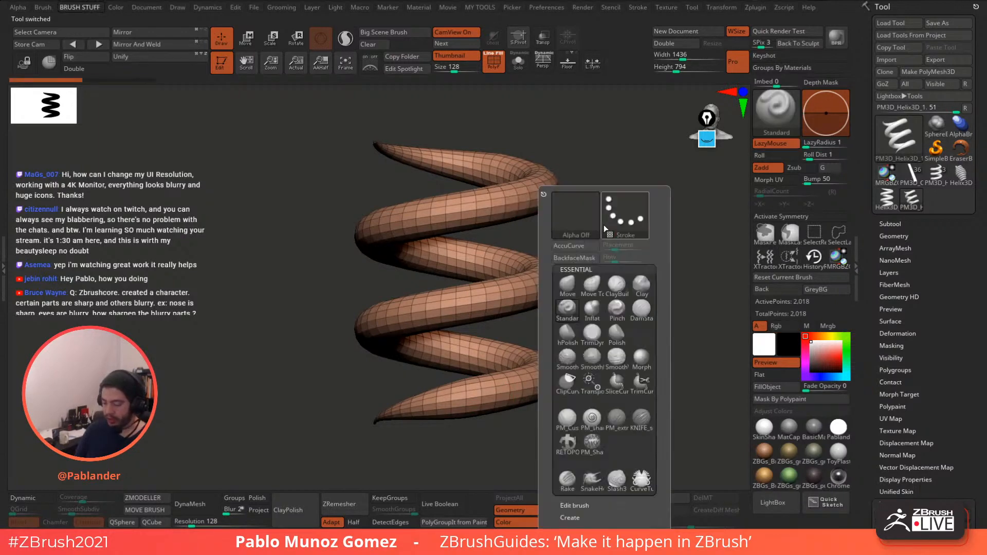
pyautogui.click(567, 284)
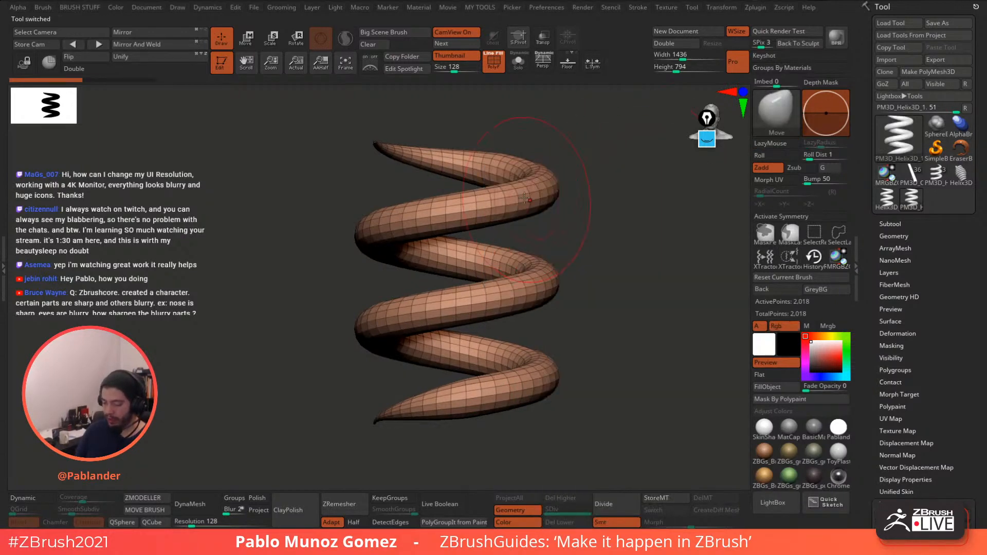
pyautogui.moveTo(524, 199); pyautogui.dragTo(512, 241)
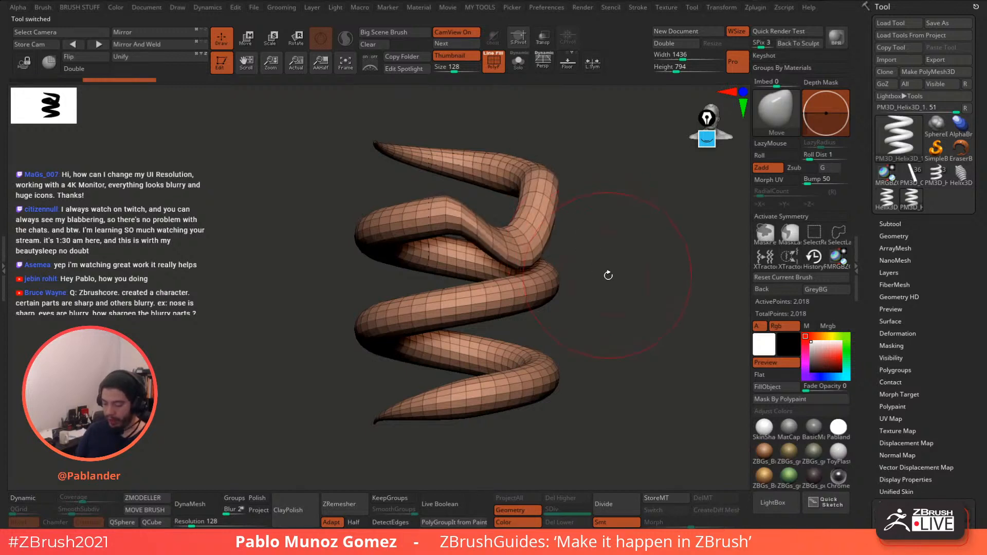
pyautogui.hotkey('ctrl', 'z')
pyautogui.hotkey('ctrl', 'z')
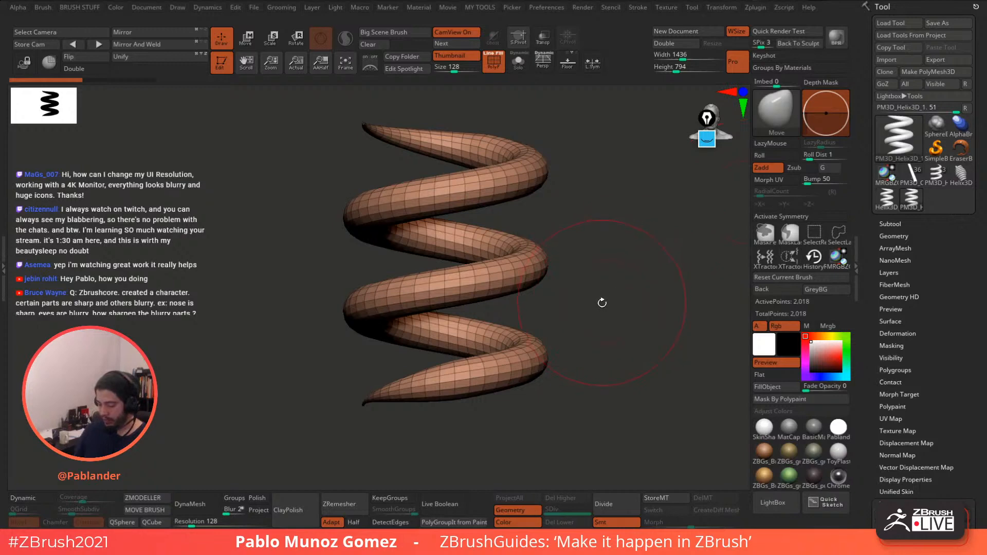
pyautogui.click(920, 221)
pyautogui.scroll(-5, 958, 239)
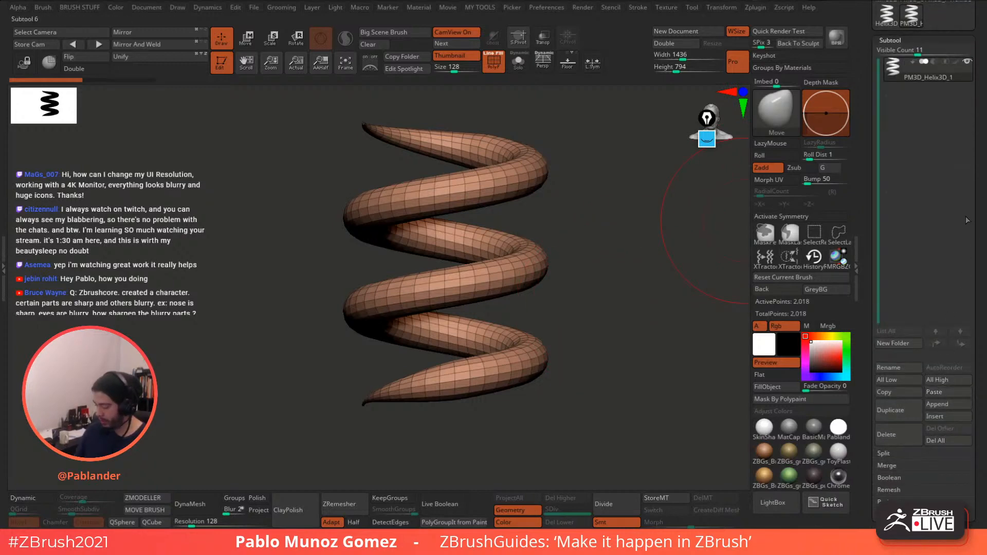
# - Append a Cylinder3D subtool and shrink it uniformly with the gizmo
pyautogui.click(949, 406)
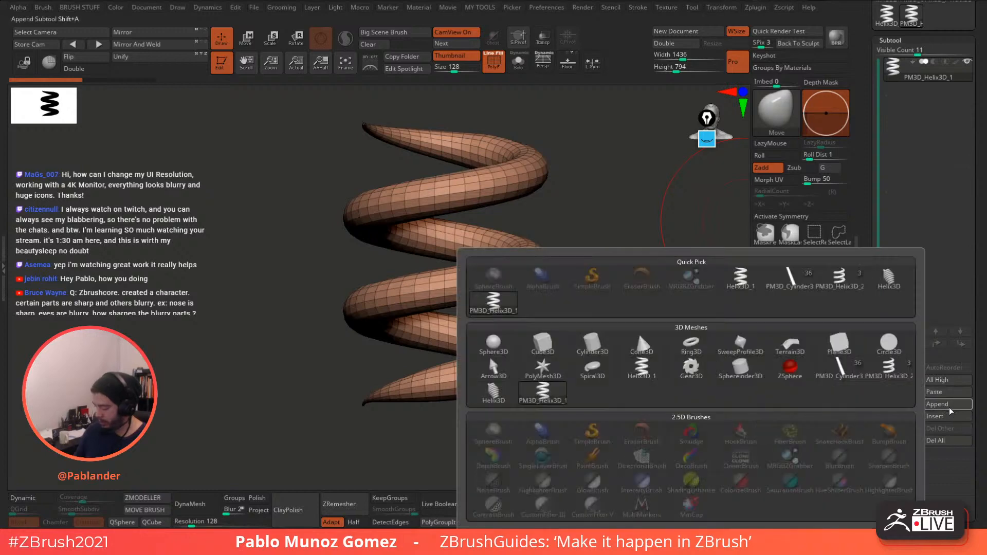
pyautogui.click(586, 343)
pyautogui.click(908, 102)
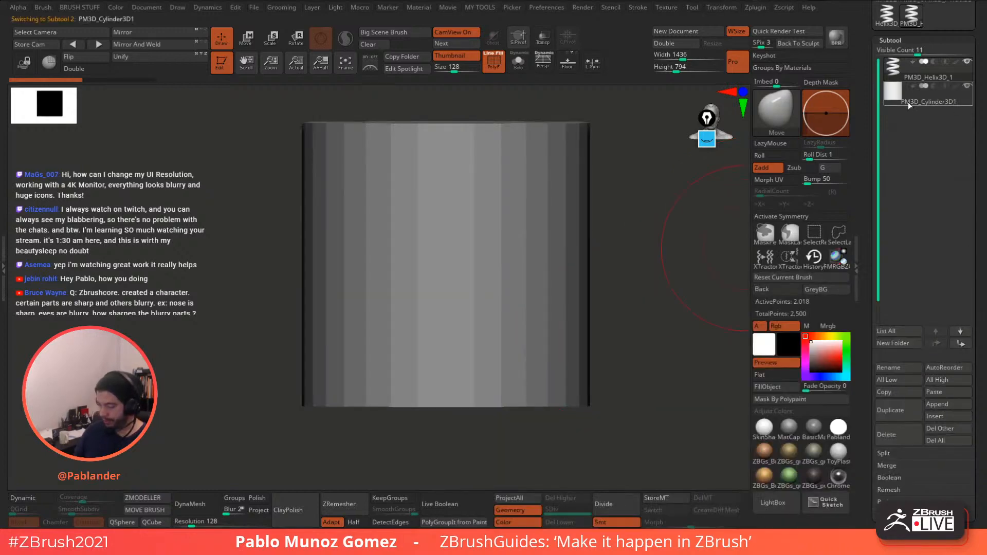
pyautogui.press('w')
pyautogui.moveTo(459, 260); pyautogui.dragTo(452, 133)
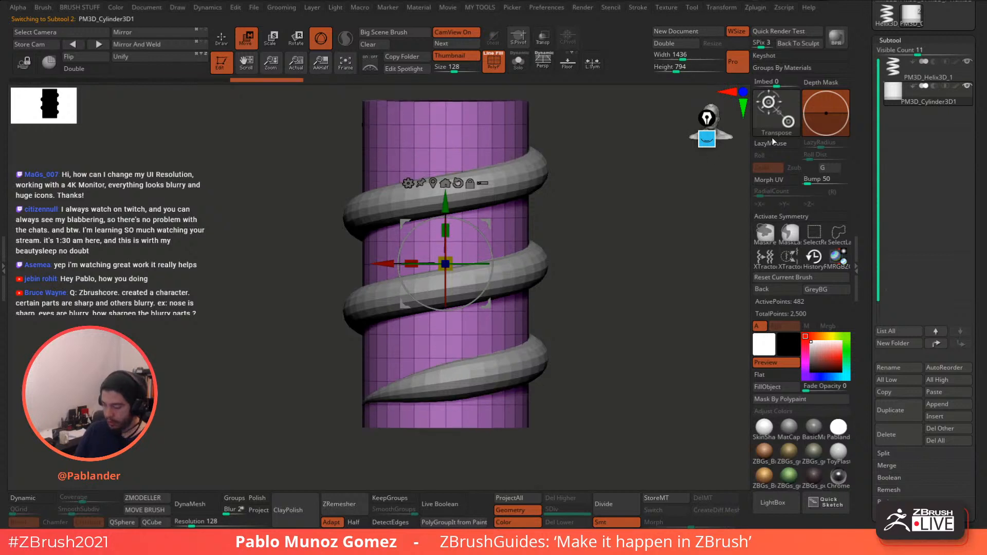
# - Scale the helix along its height, then reselect the cylinder and return to Draw mode
pyautogui.keyDown('alt'); pyautogui.click(476, 172); pyautogui.keyUp('alt')
pyautogui.moveTo(449, 230); pyautogui.dragTo(450, 249)
pyautogui.click(900, 102)
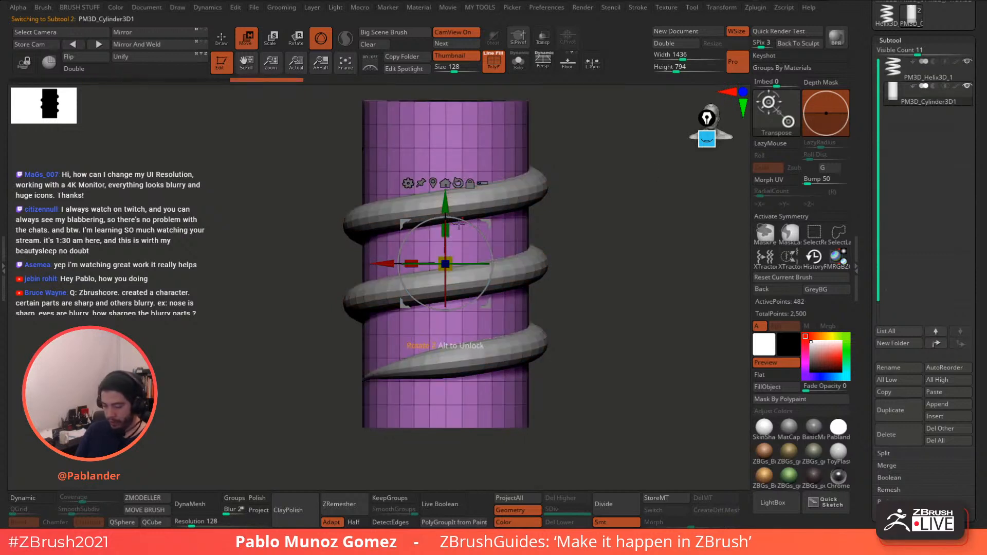
pyautogui.click(222, 39)
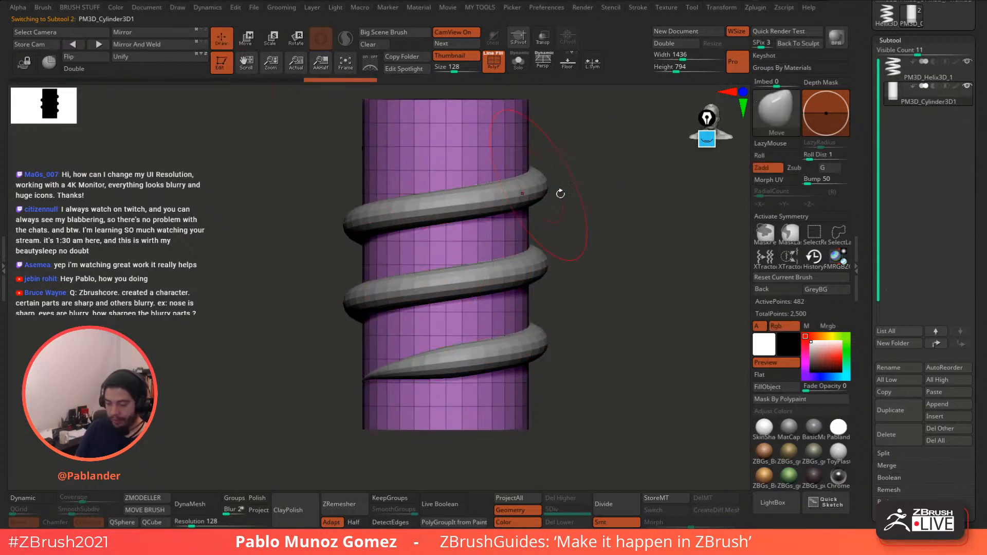
pyautogui.keyDown('alt'); pyautogui.moveTo(559, 191); pyautogui.dragTo(592, 220); pyautogui.keyUp('alt')
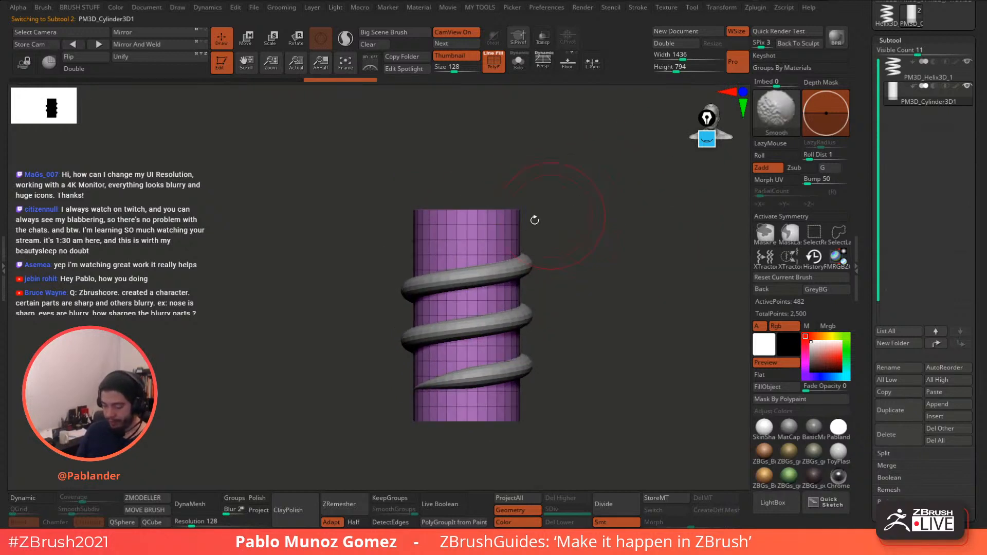
pyautogui.keyDown('ctrl'); pyautogui.keyDown('shift'); pyautogui.moveTo(378, 180); pyautogui.dragTo(536, 240); pyautogui.keyUp('shift'); pyautogui.keyUp('ctrl')
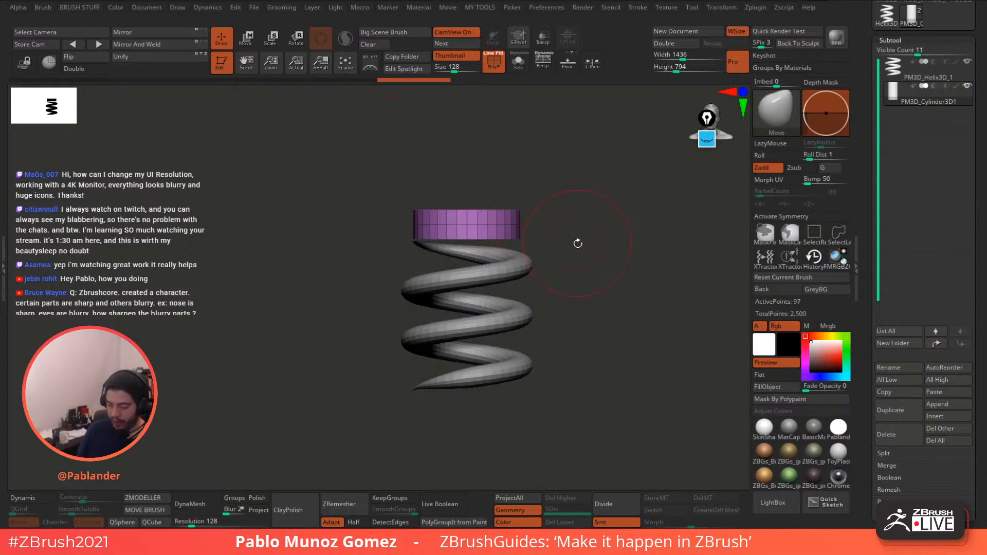
# - Isolate the cylinder's top cap and give it its own polygroup with GroupVisible
pyautogui.keyDown('ctrl'); pyautogui.keyDown('shift'); pyautogui.click(458, 167); pyautogui.keyUp('shift'); pyautogui.keyUp('ctrl')
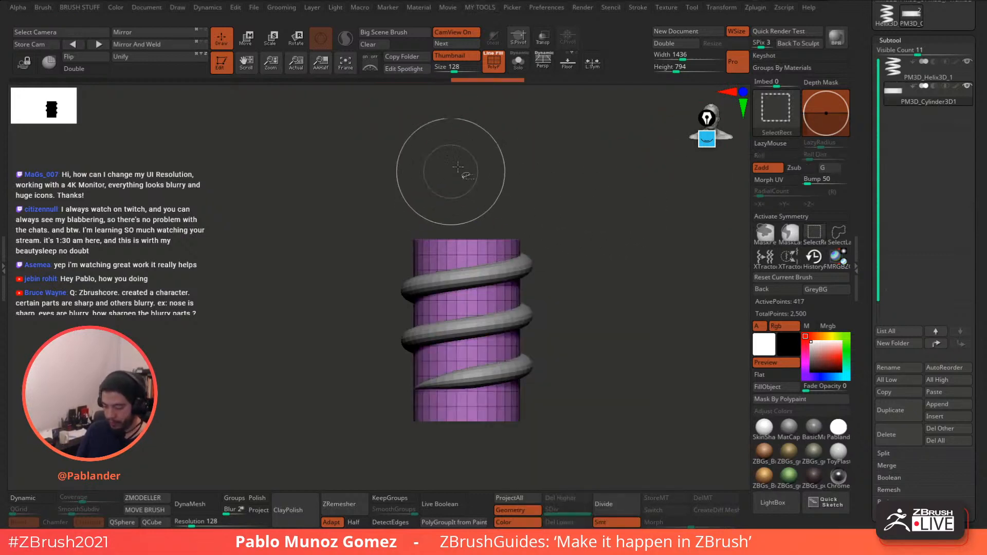
pyautogui.keyDown('ctrl'); pyautogui.keyDown('shift'); pyautogui.click(452, 172); pyautogui.keyUp('shift'); pyautogui.keyUp('ctrl')
pyautogui.keyDown('ctrl'); pyautogui.keyDown('shift'); pyautogui.moveTo(374, 188); pyautogui.dragTo(562, 212); pyautogui.keyUp('shift'); pyautogui.keyUp('ctrl')
pyautogui.moveTo(587, 199); pyautogui.dragTo(588, 218)
pyautogui.keyDown('ctrl'); pyautogui.keyDown('shift'); pyautogui.click(466, 249); pyautogui.keyUp('shift'); pyautogui.keyUp('ctrl')
pyautogui.keyDown('ctrl'); pyautogui.keyDown('shift'); pyautogui.moveTo(573, 263); pyautogui.dragTo(405, 219); pyautogui.keyUp('shift'); pyautogui.keyUp('ctrl')
pyautogui.moveTo(537, 189); pyautogui.dragTo(583, 207)
pyautogui.press('2')
pyautogui.click(615, 200)
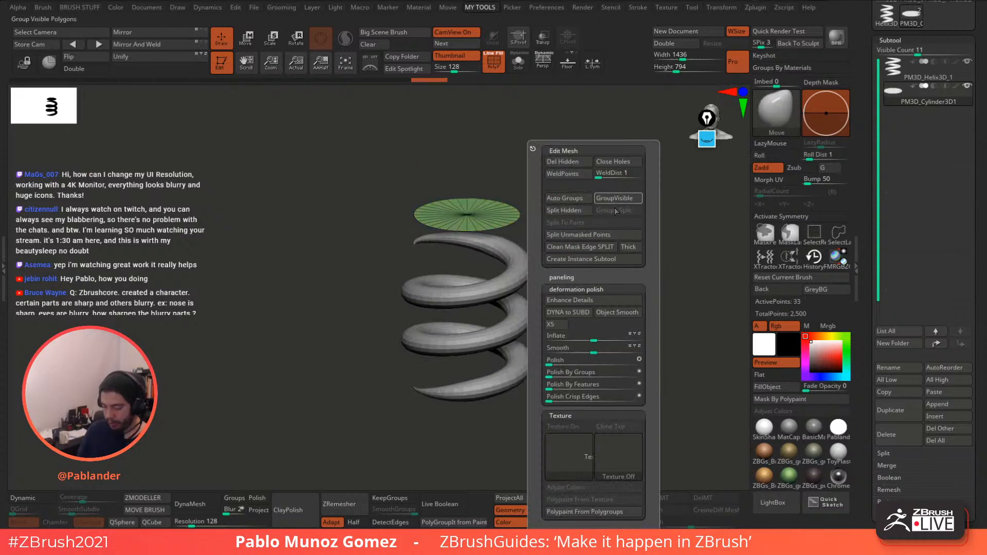
# - Isolate the cylinder's bottom band, assign it a polygroup, and unhide the whole cylinder
pyautogui.keyDown('ctrl'); pyautogui.keyDown('shift'); pyautogui.click(537, 289); pyautogui.keyUp('shift'); pyautogui.keyUp('ctrl')
pyautogui.keyDown('shift'); pyautogui.moveTo(544, 260); pyautogui.dragTo(579, 305); pyautogui.keyUp('shift')
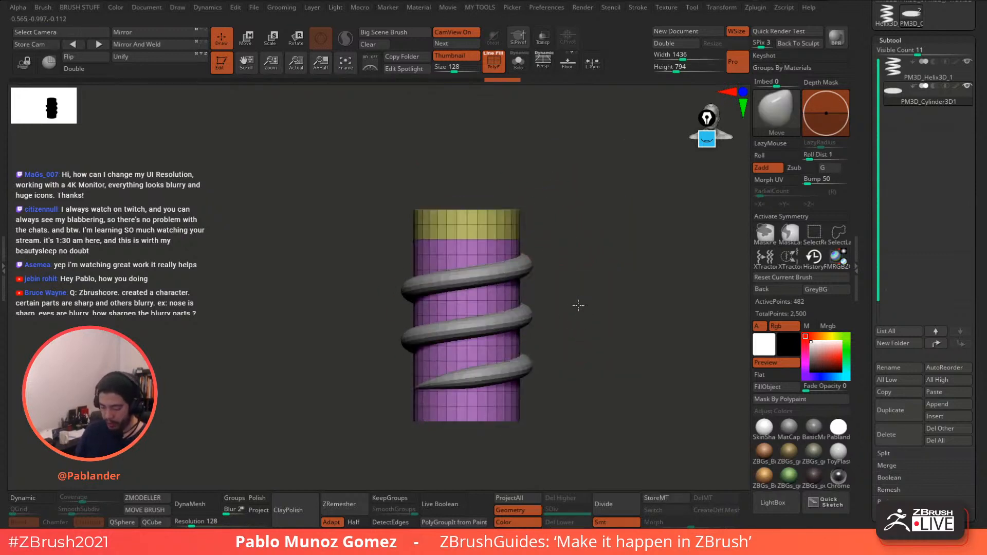
pyautogui.keyDown('ctrl'); pyautogui.keyDown('shift'); pyautogui.moveTo(385, 397); pyautogui.dragTo(558, 448); pyautogui.keyUp('shift'); pyautogui.keyUp('ctrl')
pyautogui.moveTo(608, 317); pyautogui.dragTo(601, 273)
pyautogui.keyDown('ctrl'); pyautogui.keyDown('shift'); pyautogui.moveTo(601, 268); pyautogui.dragTo(607, 291); pyautogui.keyUp('shift'); pyautogui.keyUp('ctrl')
pyautogui.press('1')
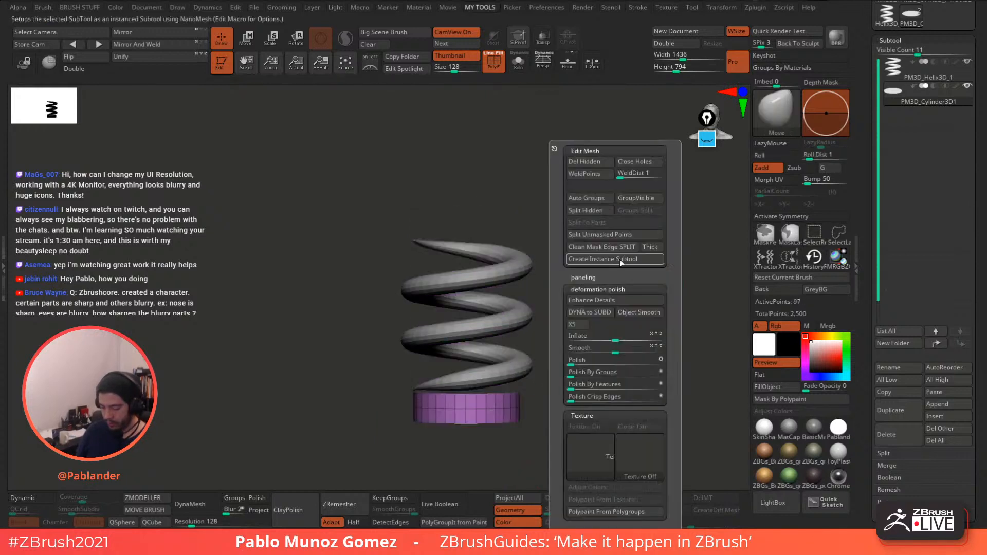
pyautogui.click(650, 199)
pyautogui.keyDown('ctrl'); pyautogui.keyDown('shift'); pyautogui.click(568, 230); pyautogui.keyUp('shift'); pyautogui.keyUp('ctrl')
pyautogui.moveTo(567, 230); pyautogui.dragTo(560, 248)
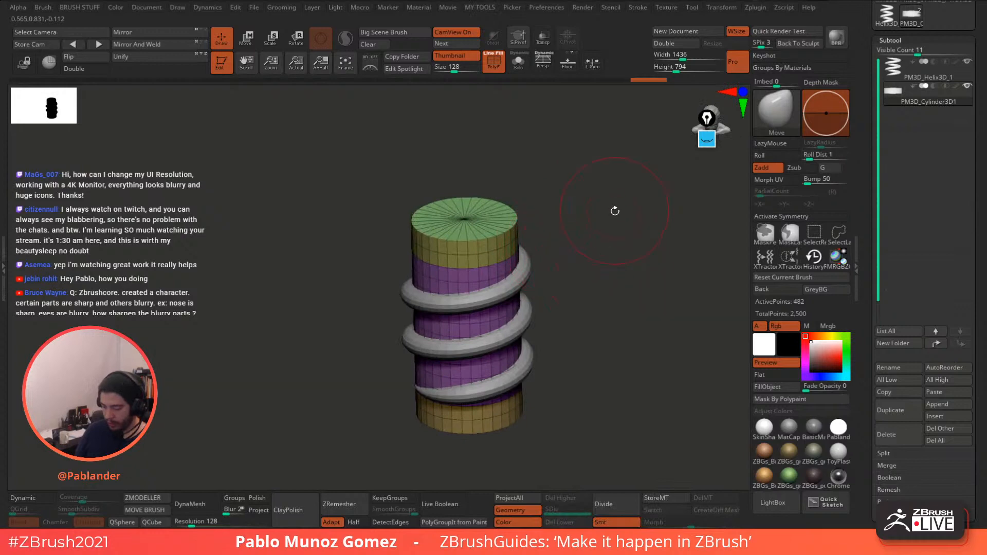
# - With ZModeler set to Polygroup All, extrude the two top bands into wider rings
pyautogui.click(144, 499)
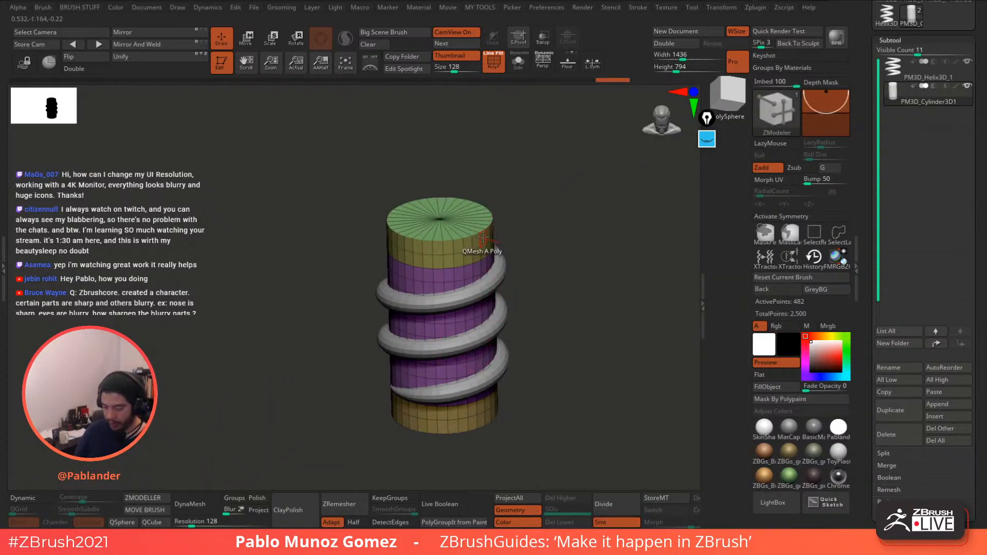
pyautogui.press('space')
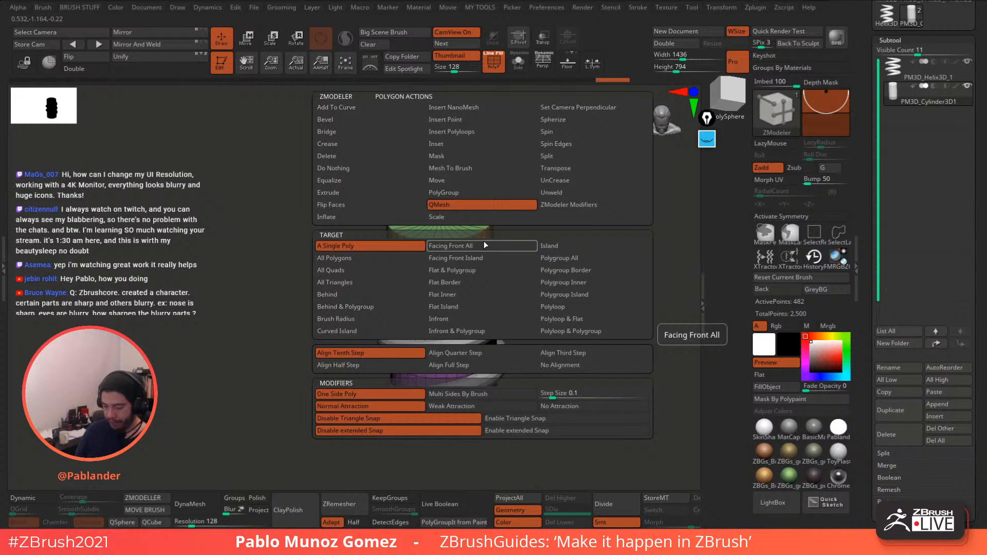
pyautogui.click(577, 258)
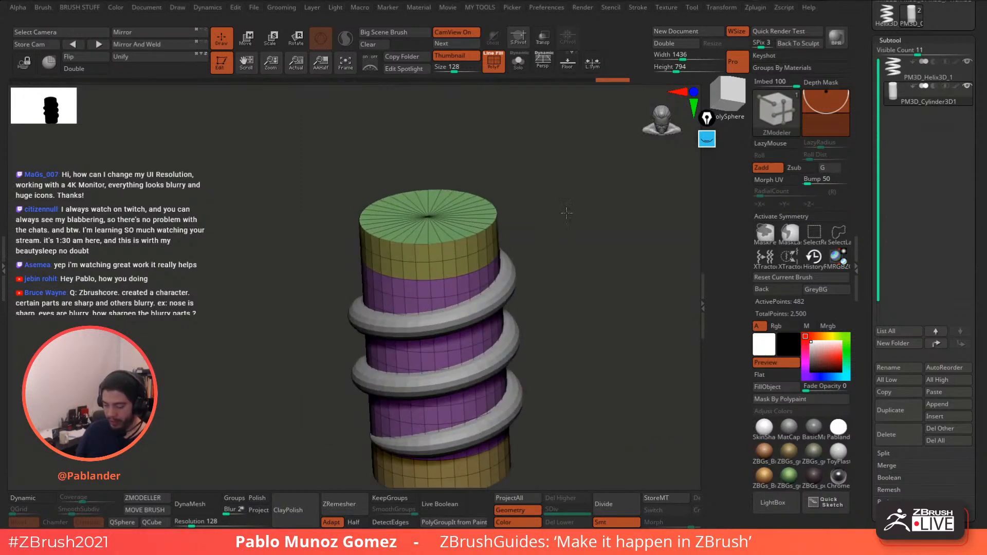
pyautogui.click(517, 200)
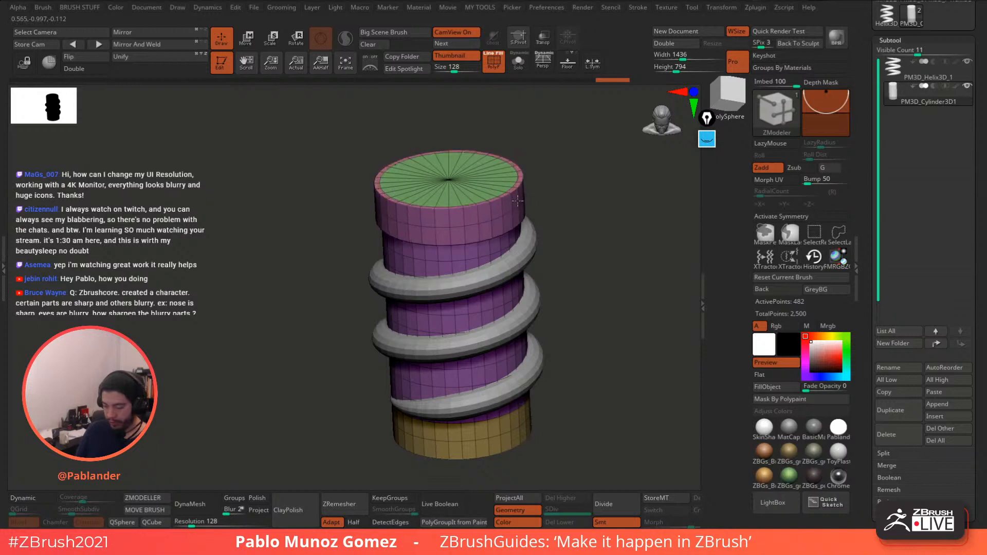
pyautogui.moveTo(517, 200); pyautogui.dragTo(513, 156)
pyautogui.moveTo(594, 175); pyautogui.dragTo(570, 222)
# - Mask and invert to free the green top ring, raise it slightly, then clear the mask
pyautogui.keyDown('ctrl'); pyautogui.moveTo(358, 146); pyautogui.dragTo(542, 211); pyautogui.keyUp('ctrl')
pyautogui.keyDown('ctrl'); pyautogui.click(542, 211); pyautogui.keyUp('ctrl')
pyautogui.click(246, 38)
pyautogui.moveTo(453, 274); pyautogui.dragTo(453, 263)
pyautogui.keyDown('ctrl'); pyautogui.moveTo(539, 194); pyautogui.dragTo(551, 204); pyautogui.keyUp('ctrl')
pyautogui.click(223, 40)
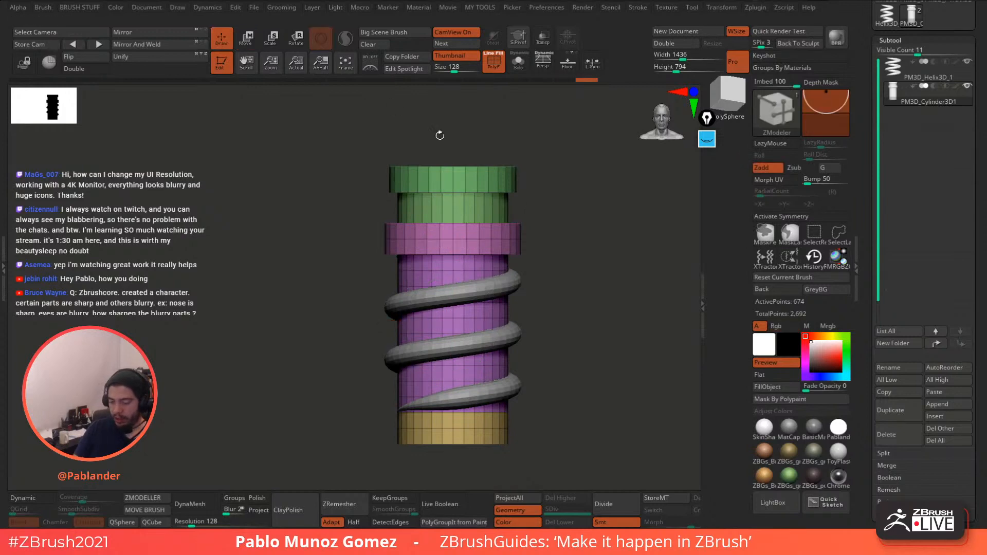
pyautogui.moveTo(564, 256)
pyautogui.mouseDown()
pyautogui.moveTo(572, 322)
pyautogui.moveTo(580, 309)
pyautogui.mouseUp()
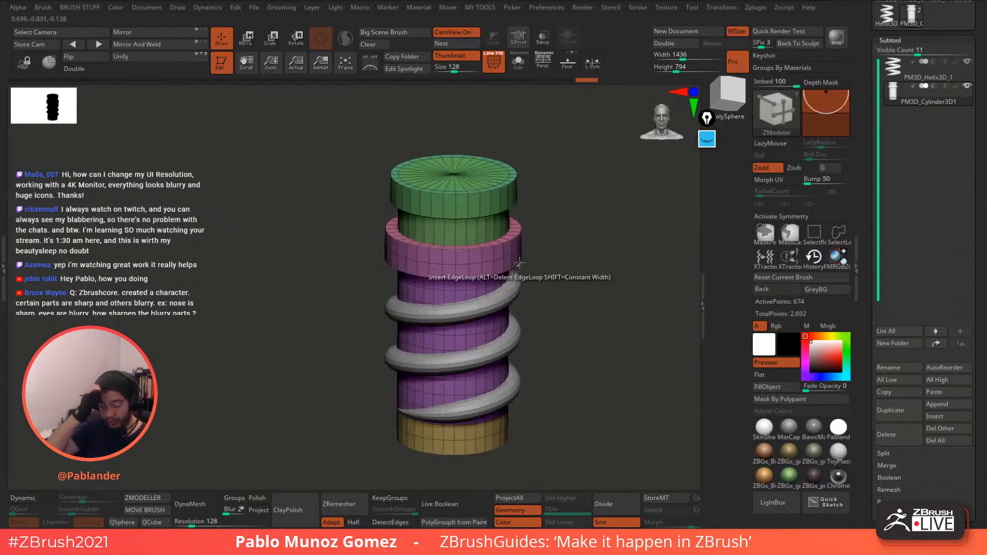
pyautogui.moveTo(558, 292); pyautogui.dragTo(567, 315)
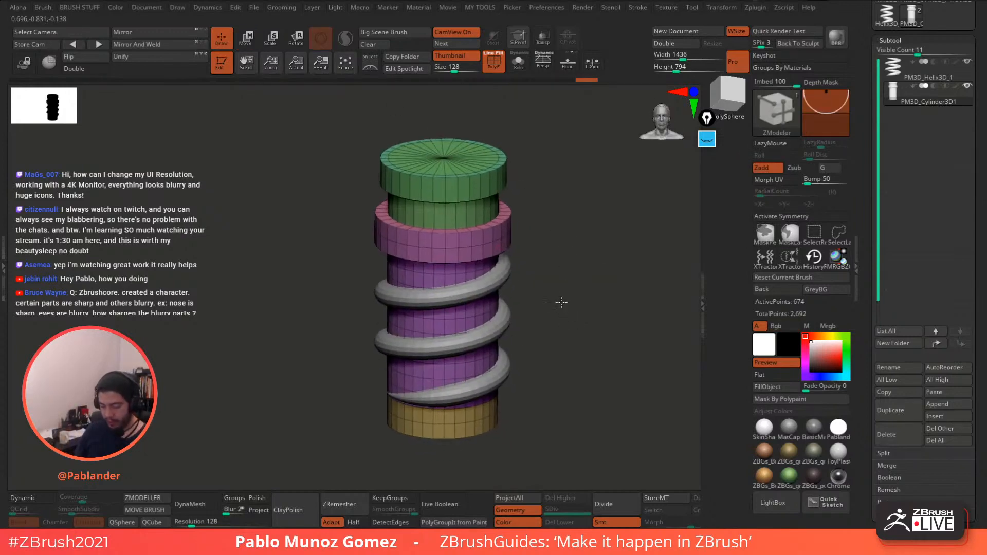
pyautogui.moveTo(550, 236); pyautogui.dragTo(535, 230)
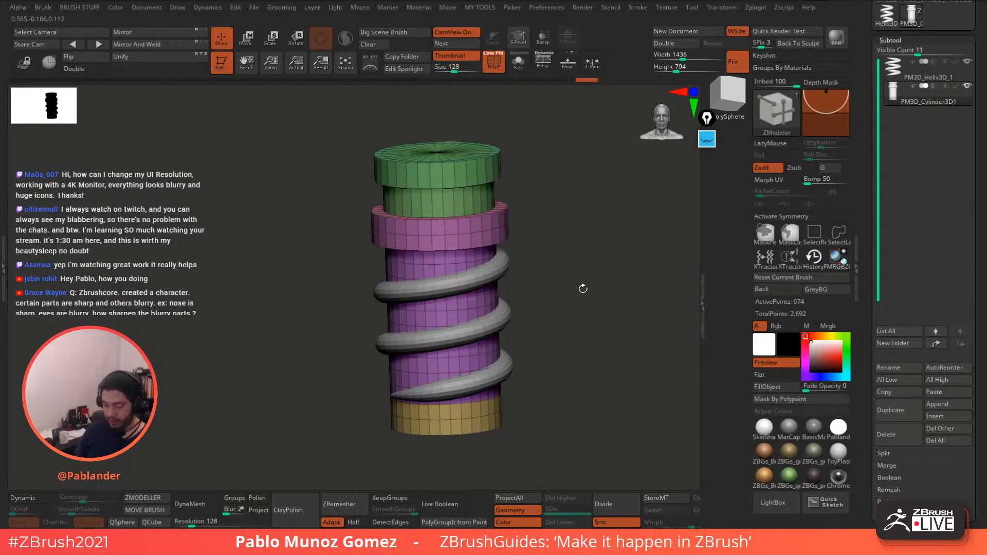
pyautogui.keyDown('alt'); pyautogui.moveTo(566, 320); pyautogui.dragTo(521, 234); pyautogui.keyUp('alt')
pyautogui.keyDown('shift'); pyautogui.moveTo(571, 221); pyautogui.dragTo(625, 183); pyautogui.keyUp('shift')
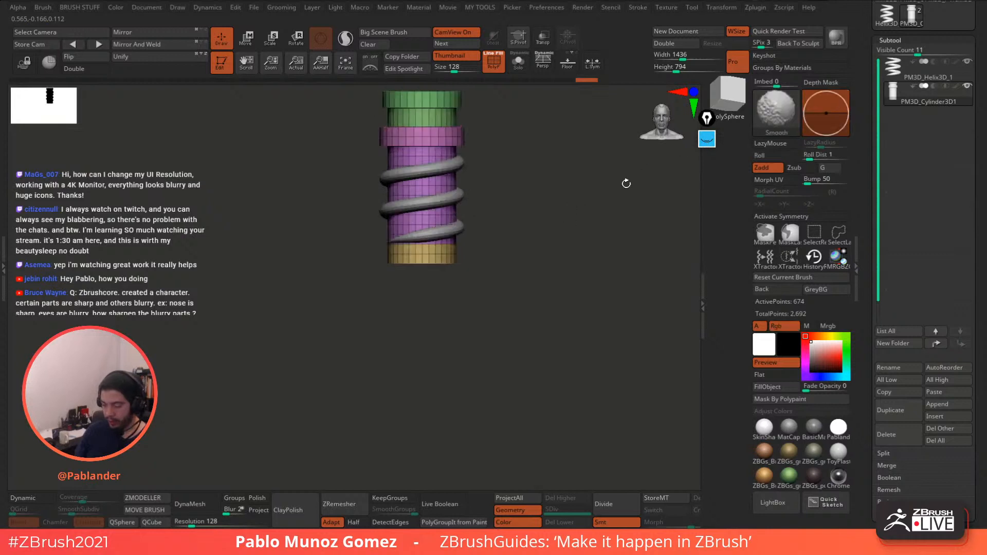
pyautogui.click(707, 139)
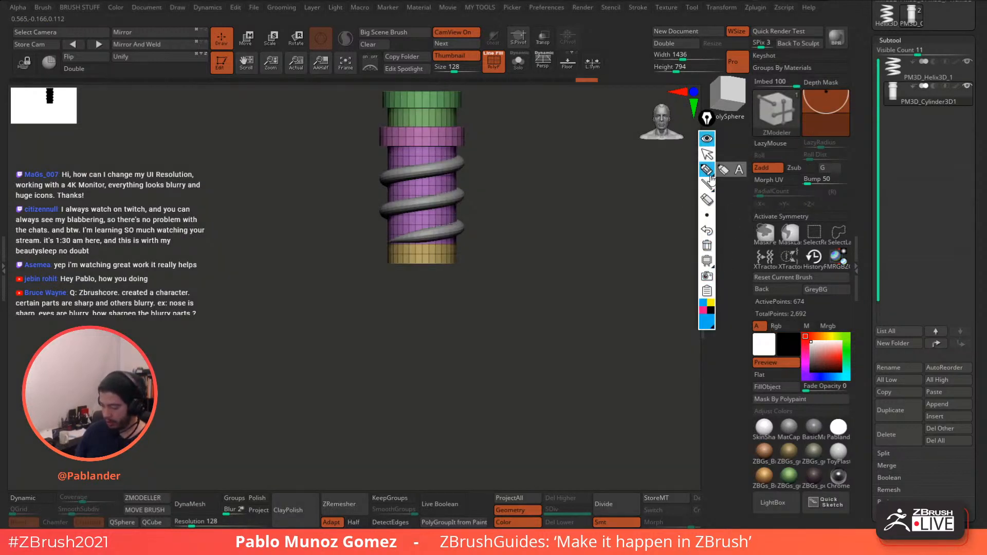
pyautogui.click(710, 303)
pyautogui.moveTo(433, 269)
pyautogui.mouseDown()
pyautogui.moveTo(266, 278)
pyautogui.moveTo(339, 449)
pyautogui.moveTo(551, 419)
pyautogui.moveTo(421, 265)
pyautogui.moveTo(383, 268)
pyautogui.mouseUp()
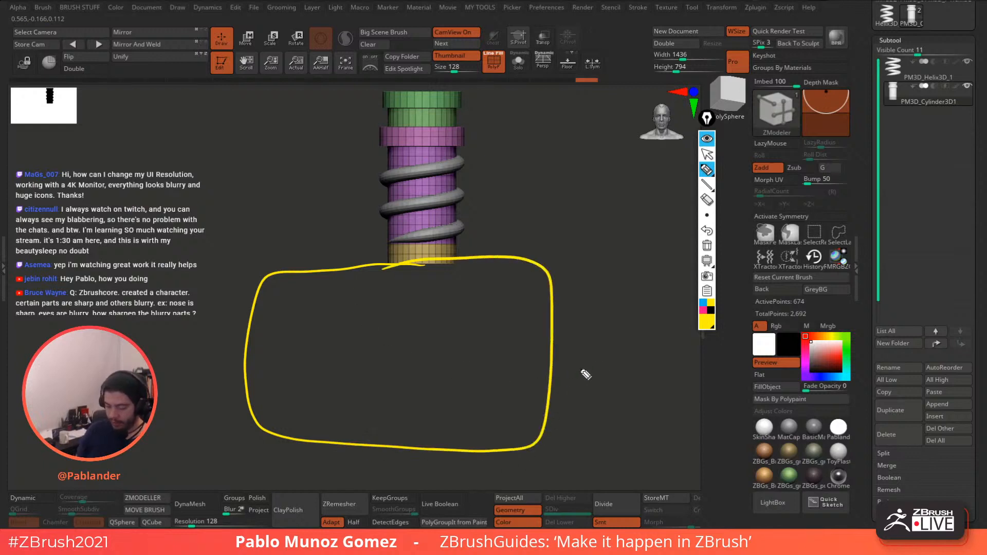
pyautogui.click(707, 246)
pyautogui.click(707, 139)
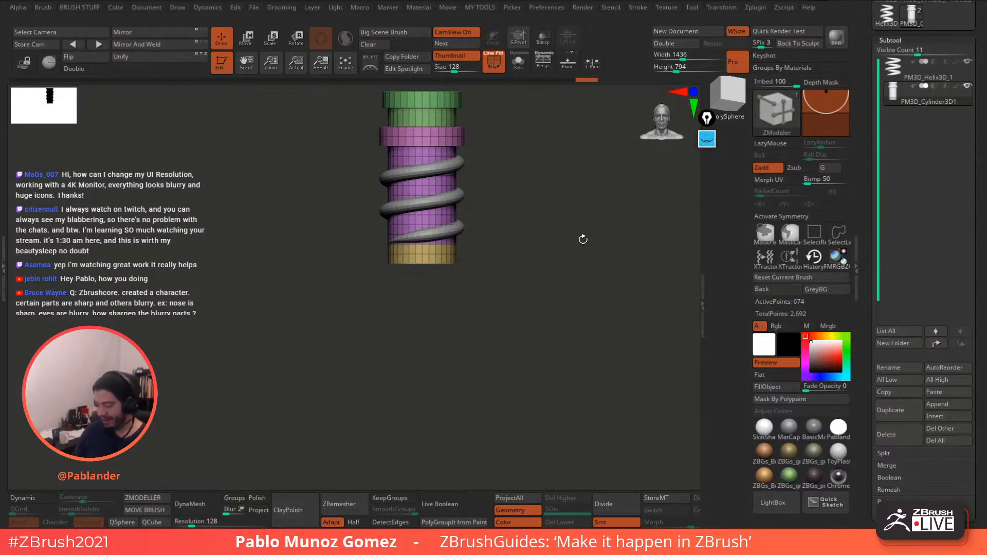
pyautogui.moveTo(569, 243)
pyautogui.keyDown('shift'); pyautogui.mouseDown()
pyautogui.moveTo(545, 291)
pyautogui.moveTo(555, 236)
pyautogui.moveTo(559, 256)
pyautogui.mouseUp(); pyautogui.keyUp('shift')
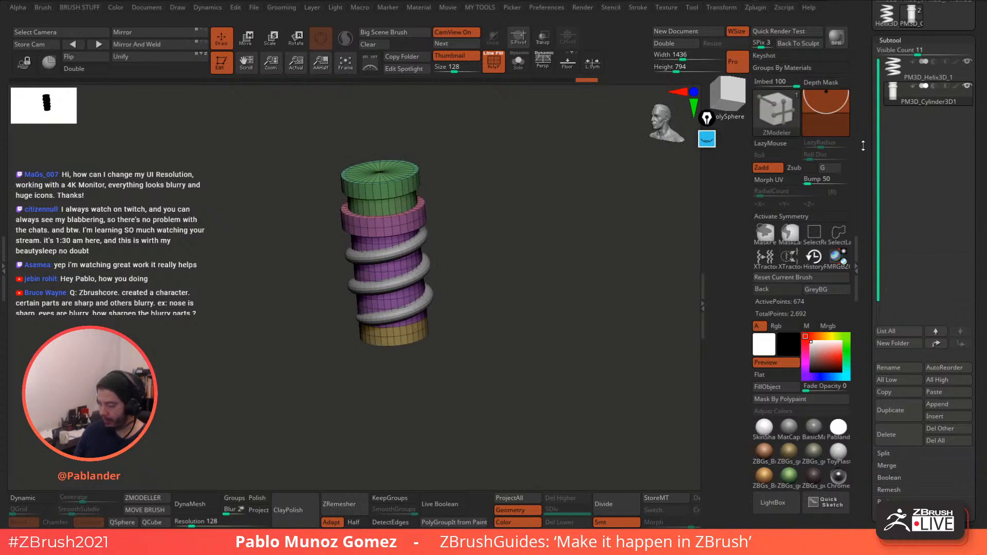
pyautogui.keyDown('alt'); pyautogui.moveTo(487, 258); pyautogui.dragTo(499, 288); pyautogui.keyUp('alt')
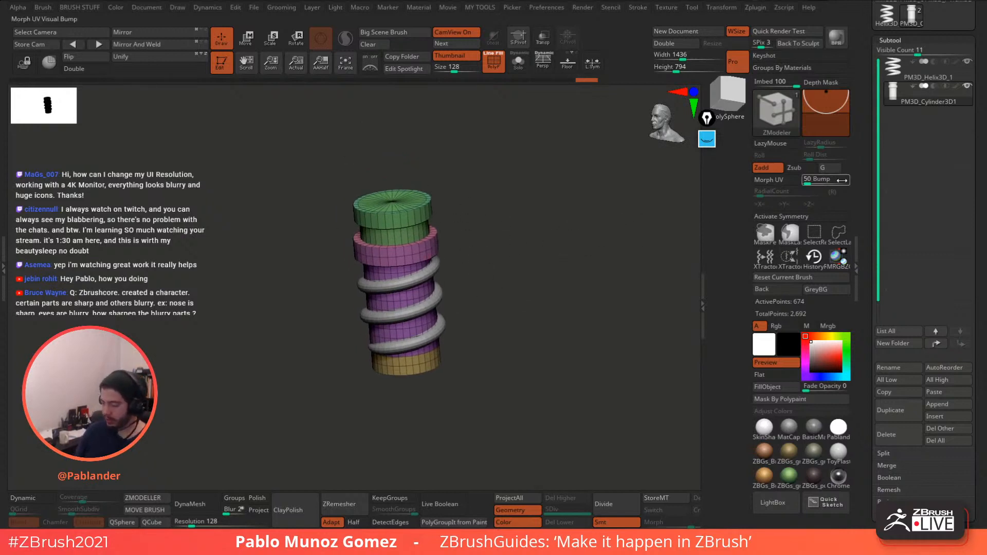
pyautogui.moveTo(869, 136); pyautogui.dragTo(868, 223)
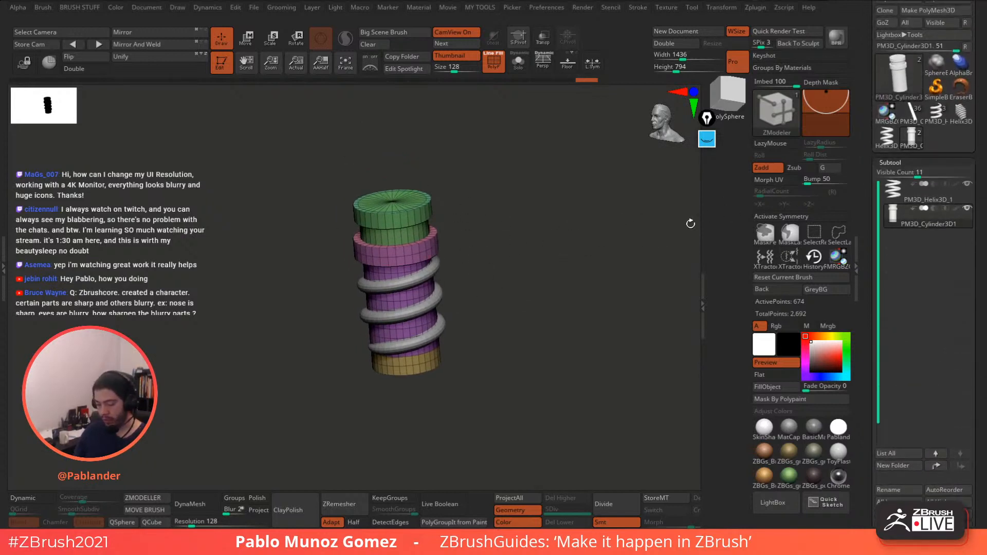
pyautogui.moveTo(864, 138); pyautogui.dragTo(862, 163)
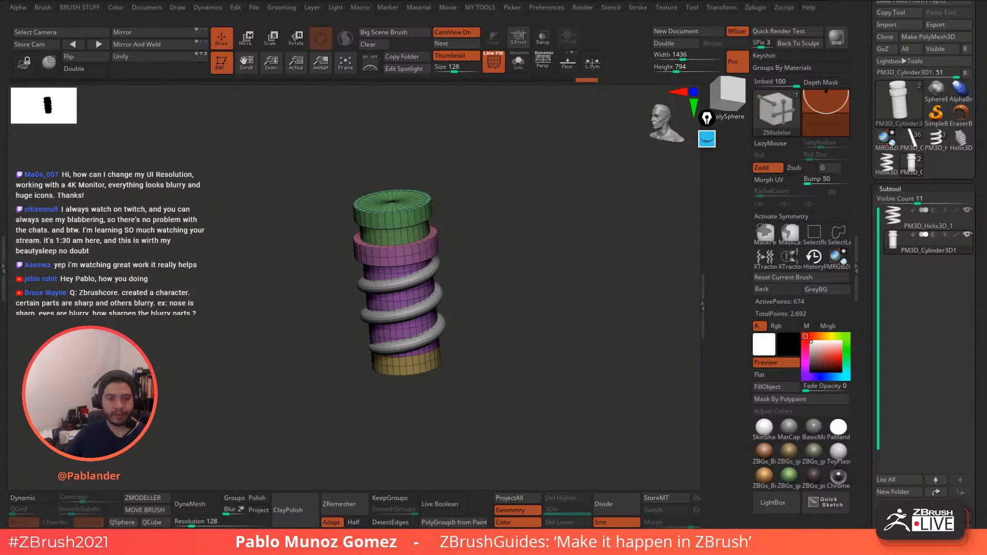
# - Pick Gear3D from the Tool list, angle the view, and expand Tool > Initialize
pyautogui.click(900, 105)
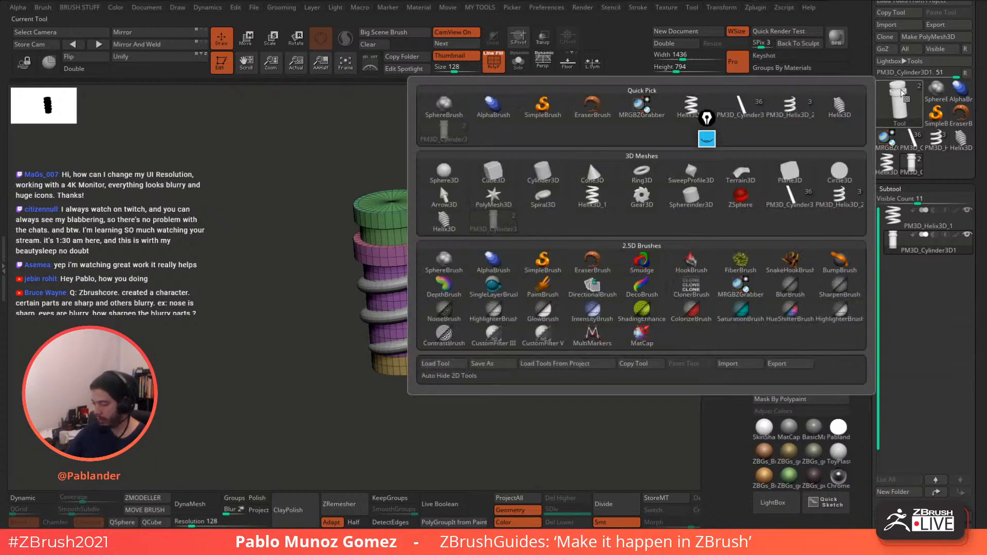
pyautogui.click(642, 205)
pyautogui.moveTo(548, 282); pyautogui.dragTo(550, 205)
pyautogui.moveTo(885, 247); pyautogui.dragTo(903, 63)
pyautogui.click(907, 61)
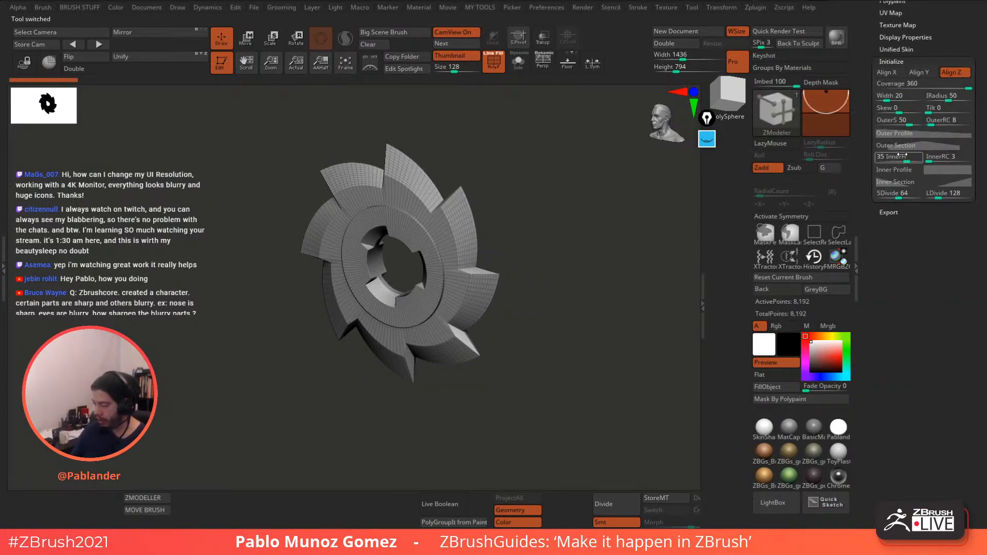
pyautogui.moveTo(591, 265); pyautogui.dragTo(578, 283)
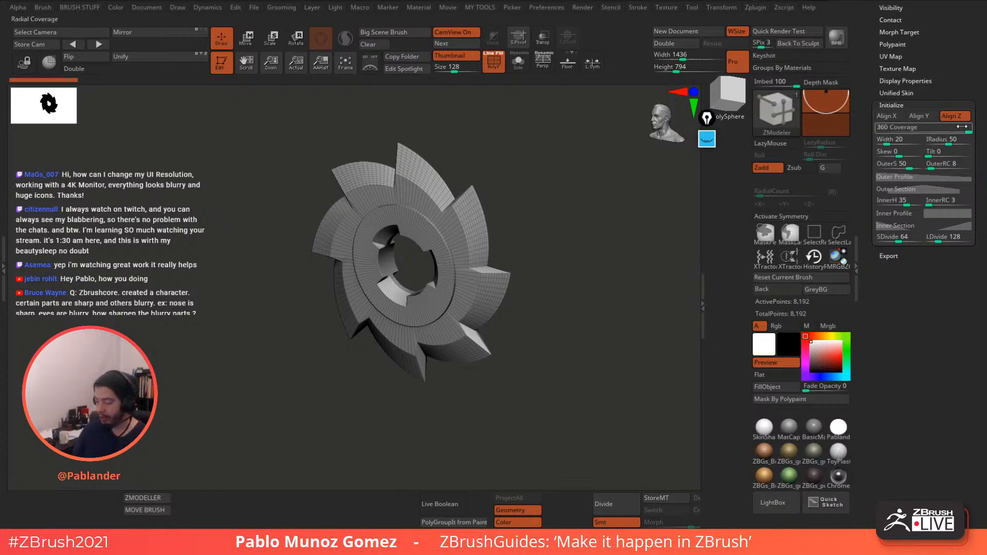
# - Set Initialize Width 80, IRadius 64, OuterS 40 and OuterRC 16 for sixteen small teeth
pyautogui.moveTo(967, 127)
pyautogui.mouseDown()
pyautogui.moveTo(937, 127)
pyautogui.moveTo(973, 125)
pyautogui.mouseUp()
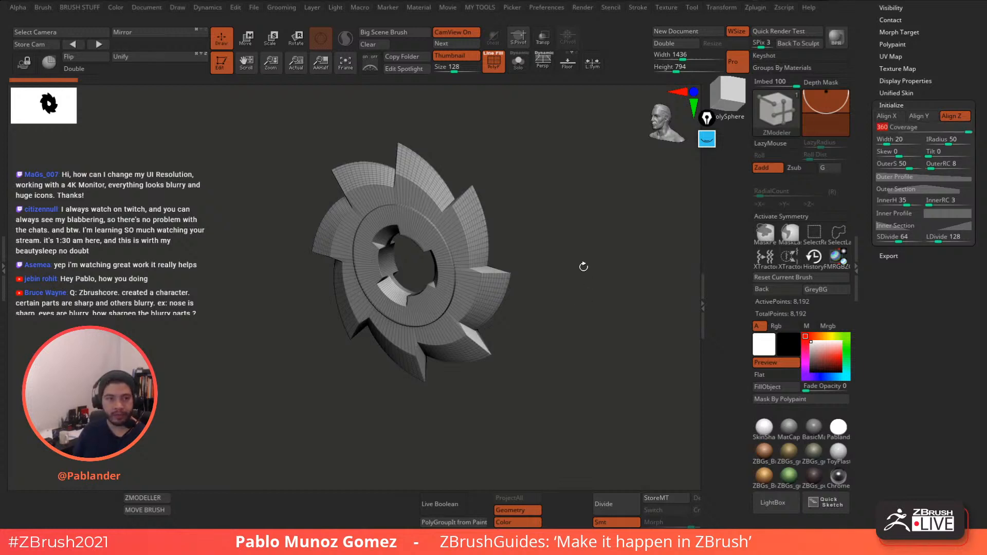
pyautogui.moveTo(583, 266); pyautogui.dragTo(589, 270)
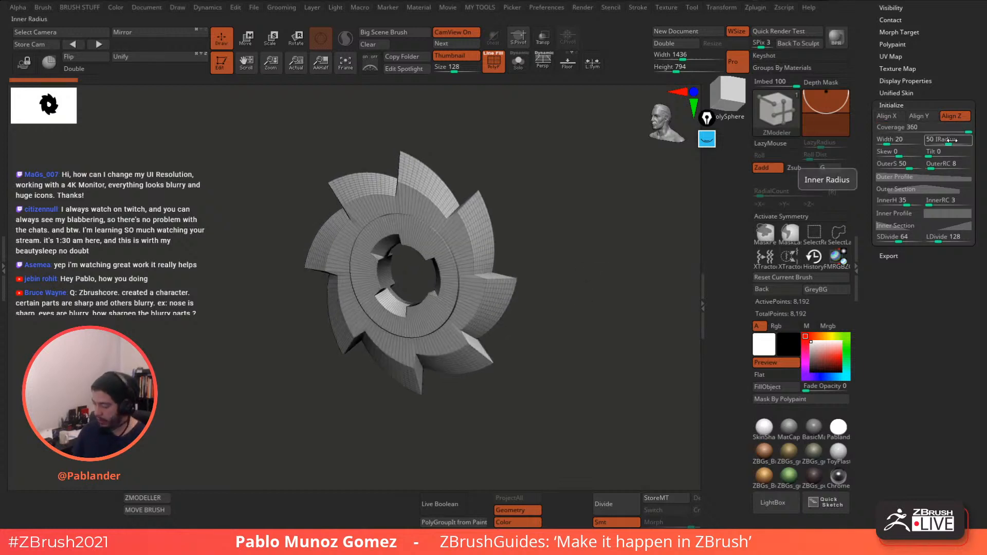
pyautogui.moveTo(943, 140); pyautogui.dragTo(955, 141)
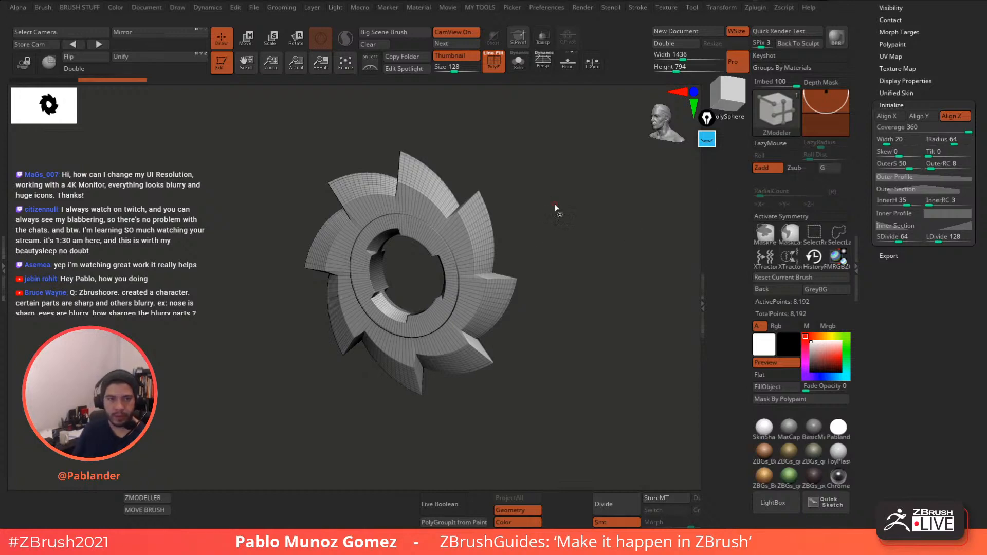
pyautogui.moveTo(554, 204)
pyautogui.mouseDown()
pyautogui.moveTo(550, 218)
pyautogui.moveTo(609, 252)
pyautogui.moveTo(631, 251)
pyautogui.moveTo(623, 285)
pyautogui.moveTo(598, 251)
pyautogui.moveTo(616, 226)
pyautogui.mouseUp()
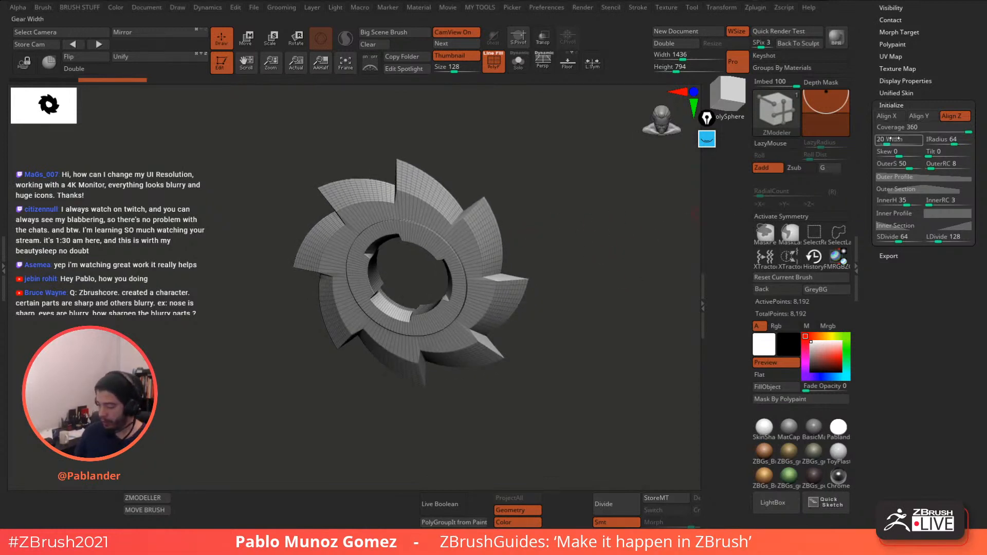
pyautogui.moveTo(894, 139)
pyautogui.mouseDown()
pyautogui.moveTo(917, 139)
pyautogui.moveTo(908, 141)
pyautogui.mouseUp()
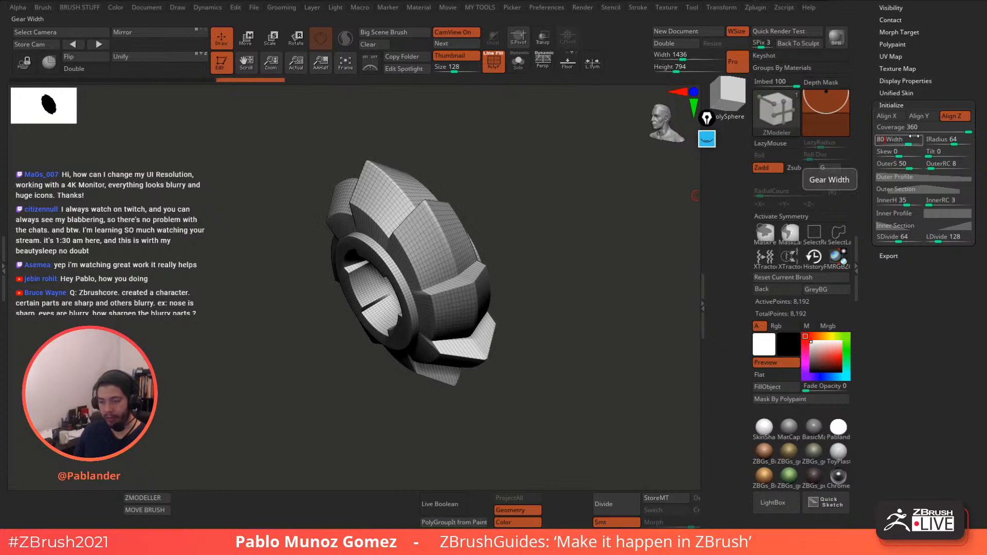
pyautogui.press('Return')
pyautogui.moveTo(607, 270)
pyautogui.mouseDown()
pyautogui.moveTo(633, 249)
pyautogui.moveTo(600, 261)
pyautogui.mouseUp()
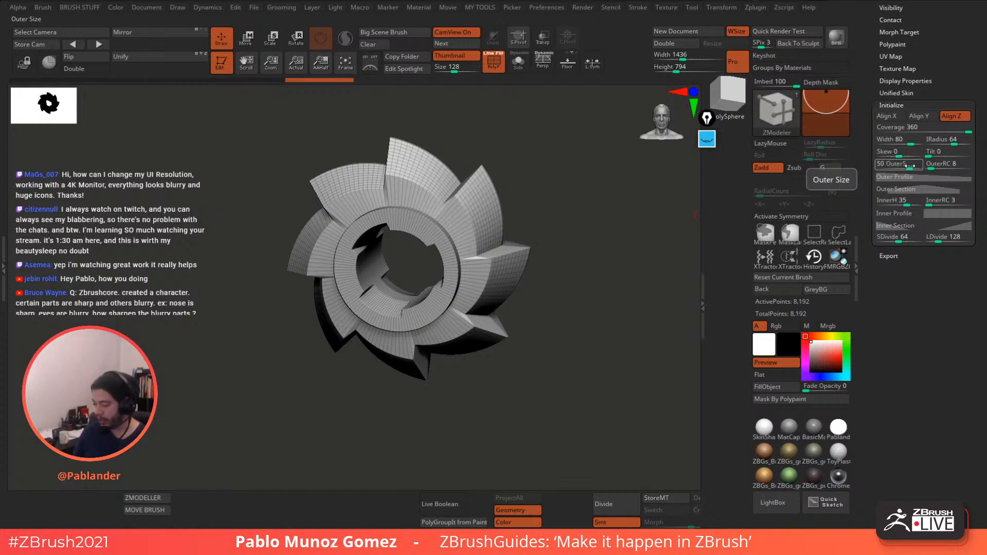
pyautogui.moveTo(908, 165)
pyautogui.mouseDown()
pyautogui.moveTo(895, 166)
pyautogui.moveTo(910, 165)
pyautogui.mouseUp()
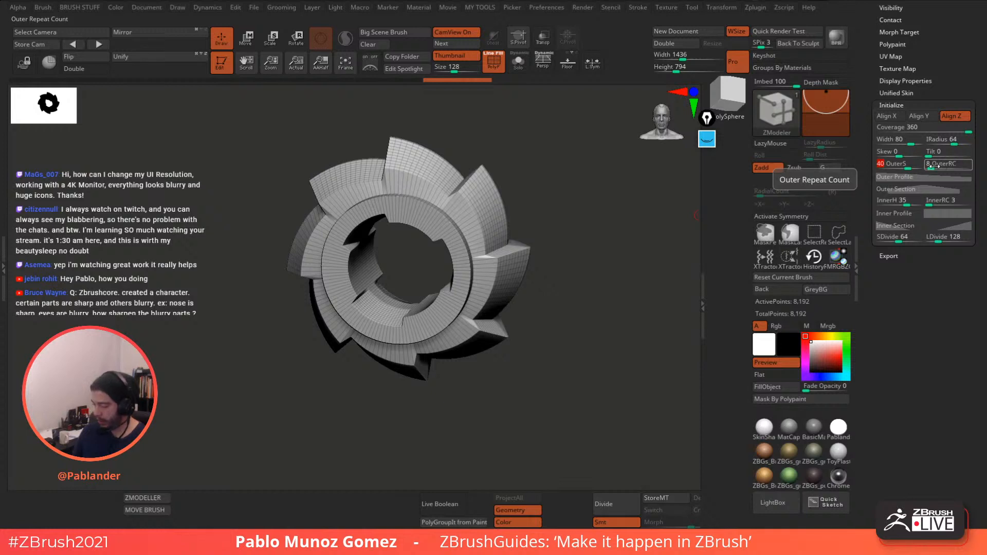
pyautogui.moveTo(632, 260); pyautogui.dragTo(575, 244)
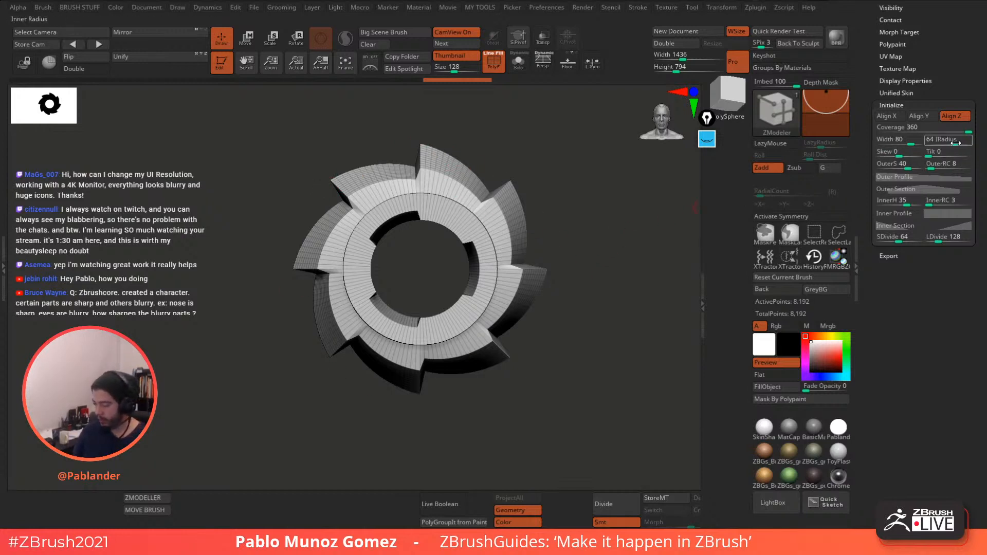
pyautogui.moveTo(931, 164); pyautogui.dragTo(935, 168)
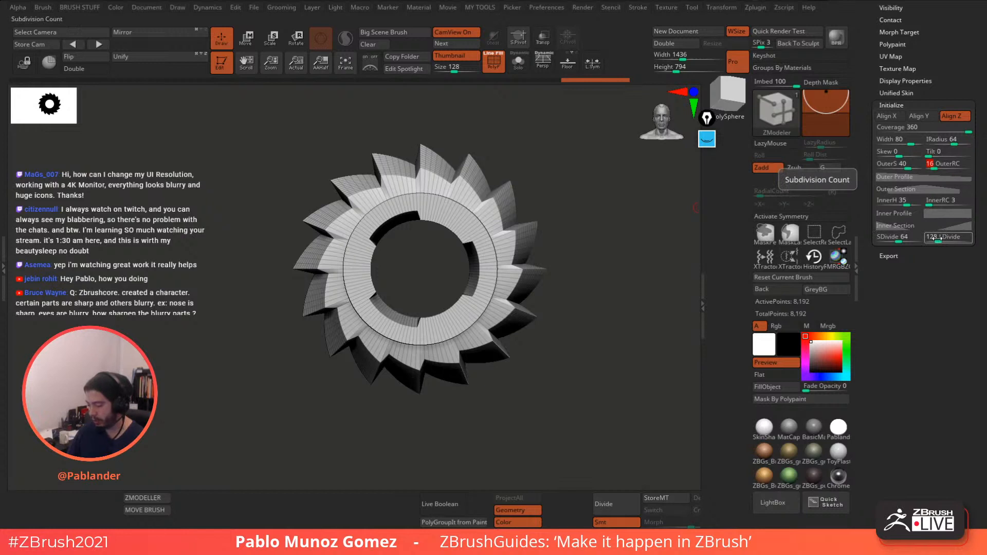
# - Keep the gear's LDivide at 16 and raise its OuterRC from 16 to 32
pyautogui.moveTo(934, 237); pyautogui.dragTo(938, 236)
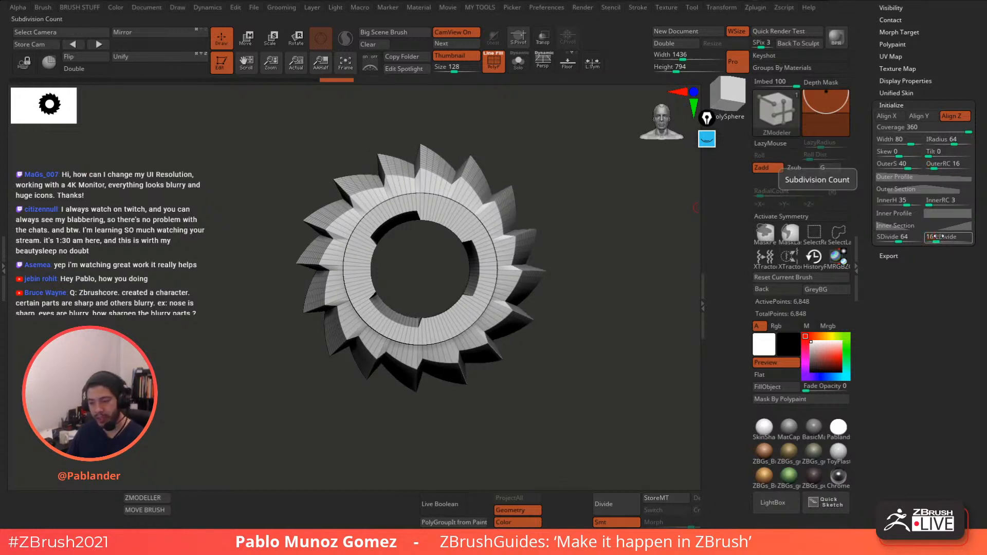
pyautogui.press('Return')
pyautogui.moveTo(606, 288)
pyautogui.mouseDown()
pyautogui.moveTo(609, 262)
pyautogui.moveTo(605, 282)
pyautogui.mouseUp()
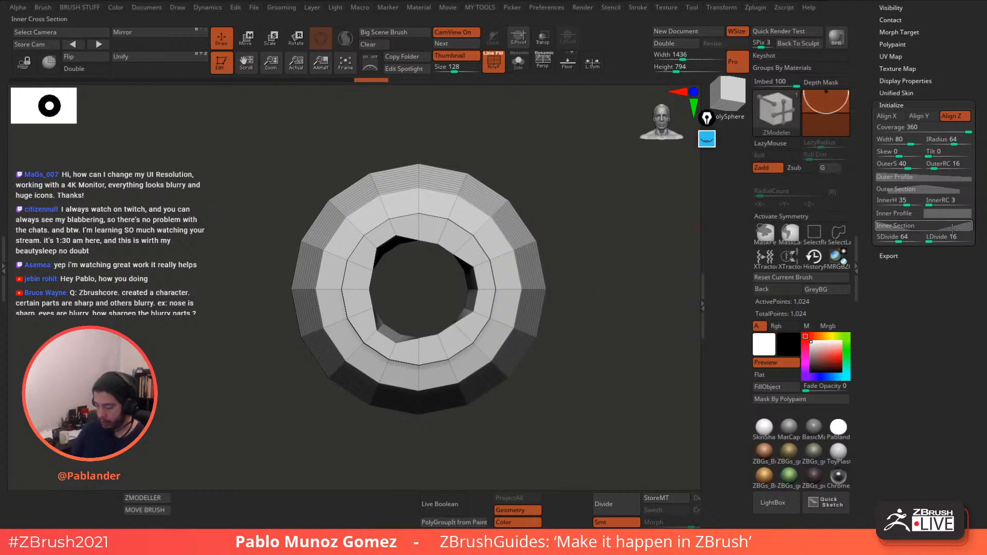
pyautogui.click(936, 238)
pyautogui.moveTo(935, 239); pyautogui.dragTo(936, 237)
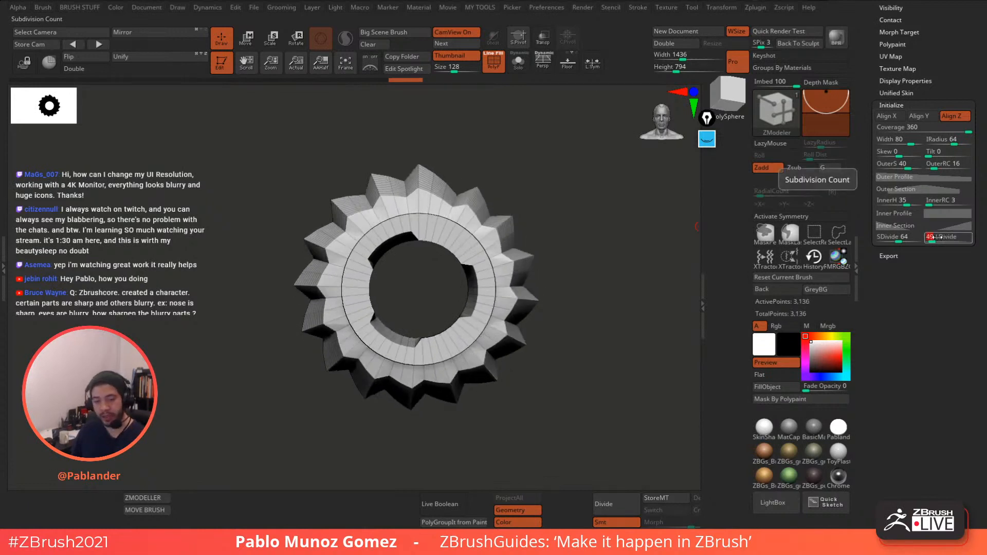
pyautogui.press('Return')
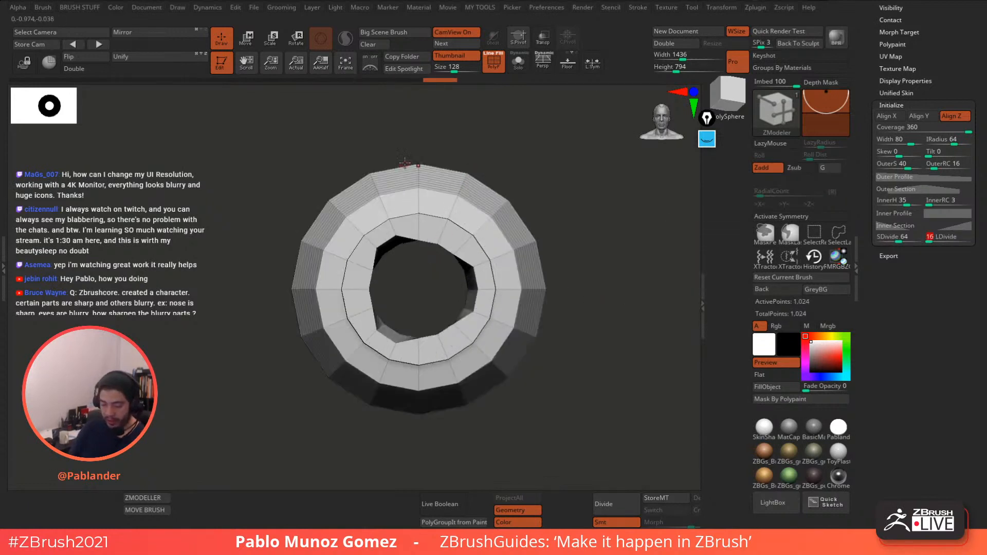
pyautogui.click(950, 139)
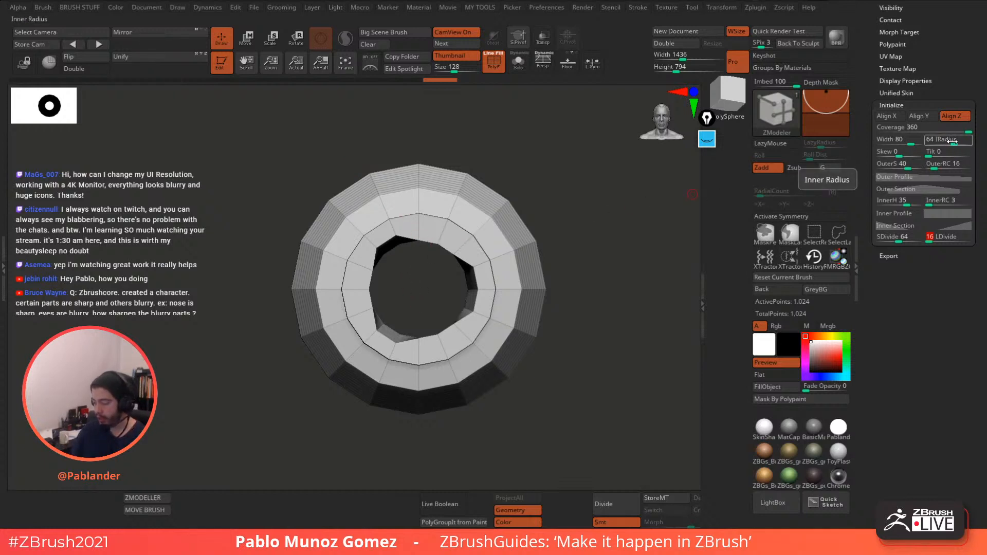
pyautogui.click(947, 167)
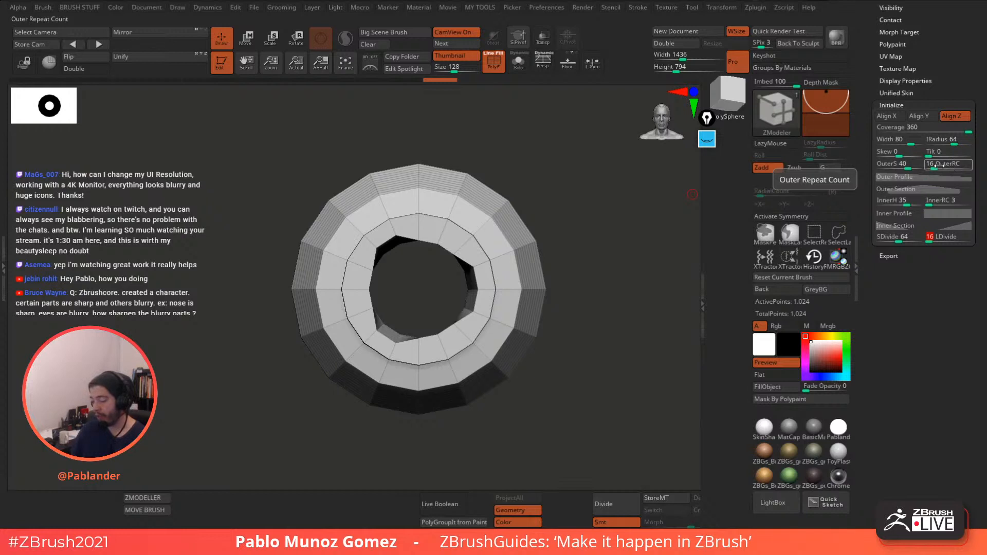
pyautogui.click(944, 165)
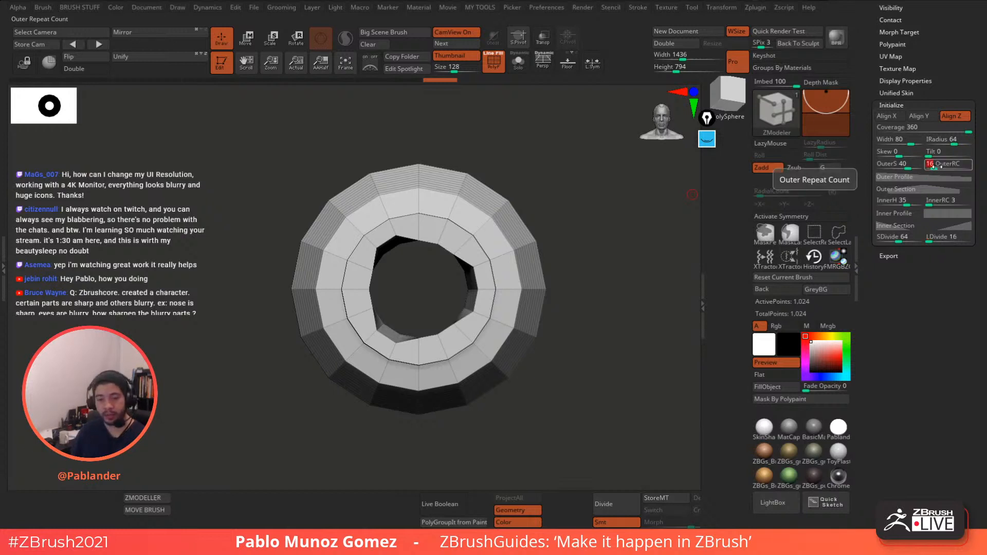
pyautogui.press('Return')
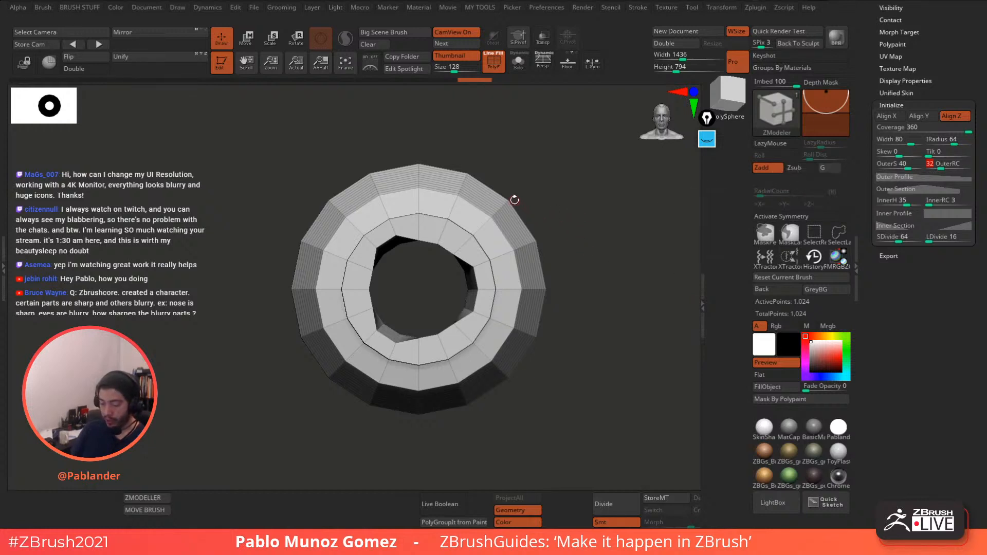
pyautogui.click(707, 139)
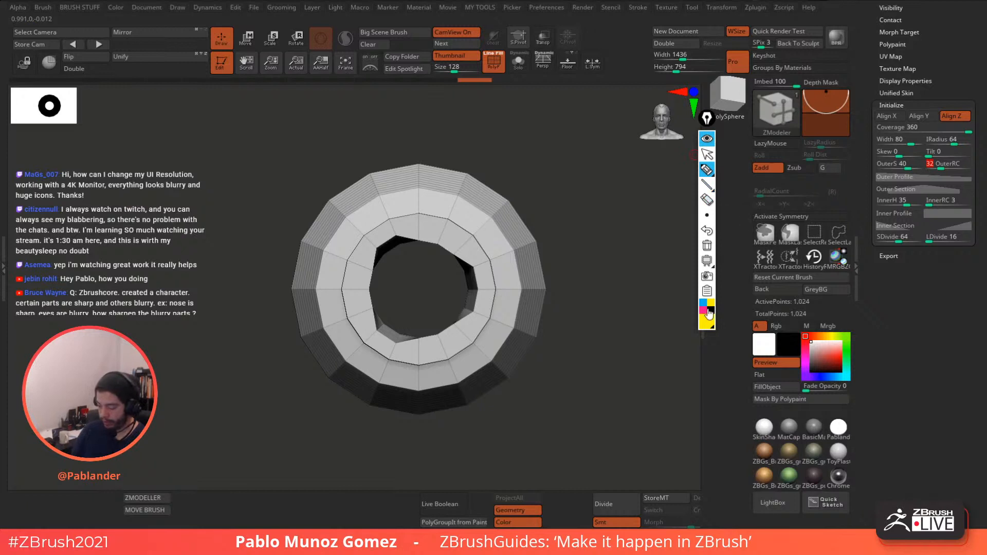
pyautogui.moveTo(511, 199); pyautogui.dragTo(518, 193)
pyautogui.moveTo(542, 244); pyautogui.dragTo(553, 239)
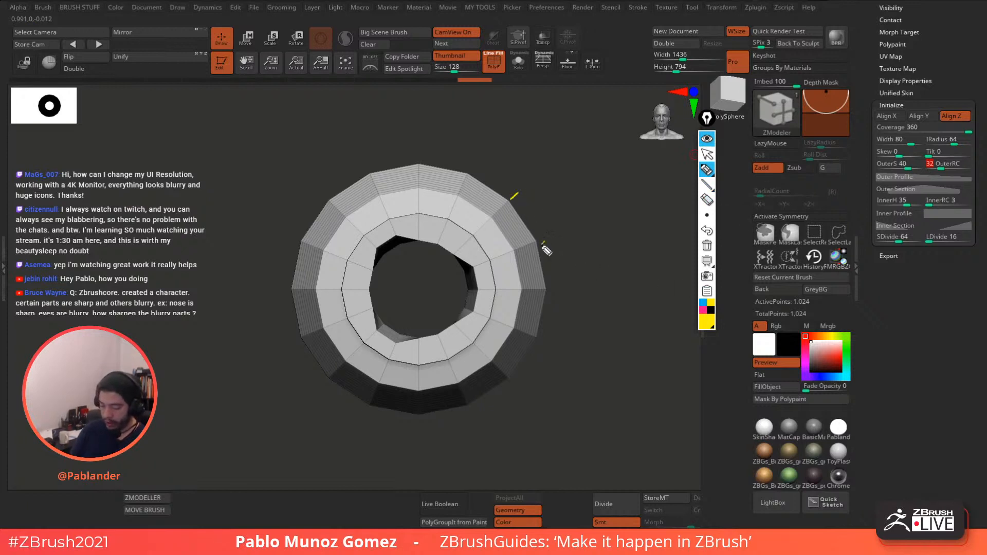
pyautogui.moveTo(551, 285); pyautogui.dragTo(561, 287)
pyautogui.moveTo(561, 318); pyautogui.dragTo(564, 323)
pyautogui.moveTo(568, 347); pyautogui.dragTo(569, 350)
pyautogui.moveTo(573, 249); pyautogui.dragTo(576, 263)
pyautogui.moveTo(584, 248); pyautogui.dragTo(579, 259)
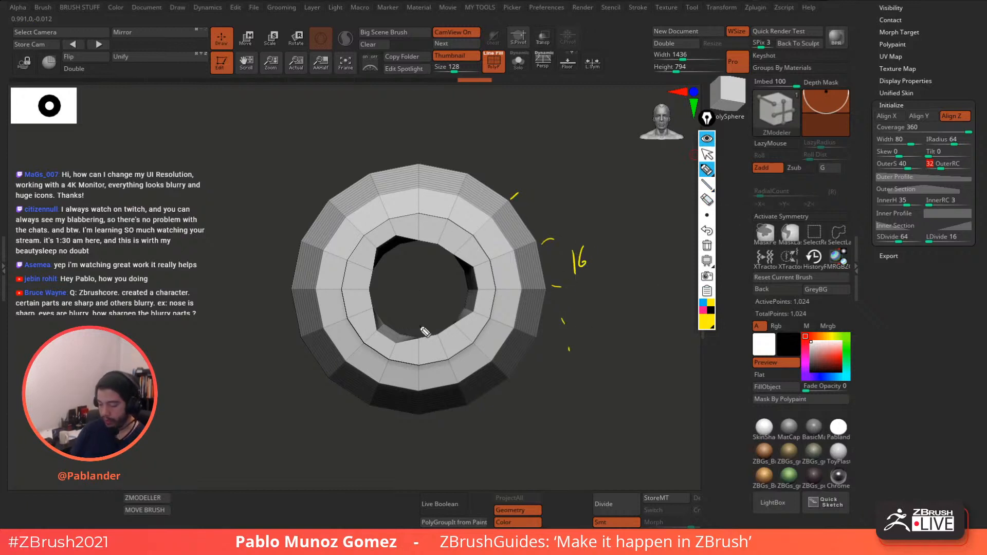
pyautogui.click(703, 310)
pyautogui.moveTo(950, 163)
pyautogui.mouseDown()
pyautogui.moveTo(920, 173)
pyautogui.moveTo(928, 155)
pyautogui.mouseUp()
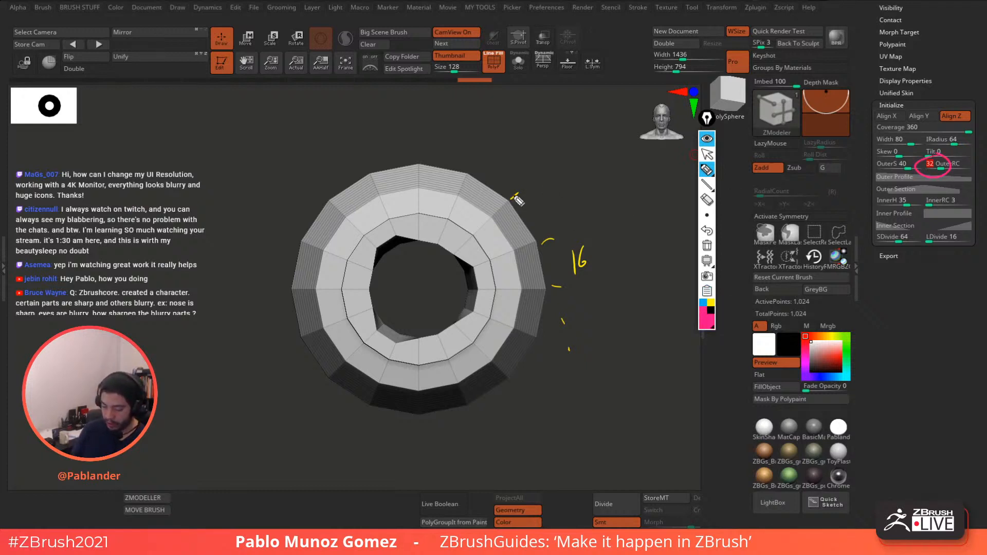
pyautogui.moveTo(509, 203)
pyautogui.mouseDown()
pyautogui.moveTo(530, 183)
pyautogui.moveTo(482, 140)
pyautogui.mouseUp()
pyautogui.moveTo(439, 170)
pyautogui.mouseDown()
pyautogui.moveTo(442, 149)
pyautogui.moveTo(386, 147)
pyautogui.mouseUp()
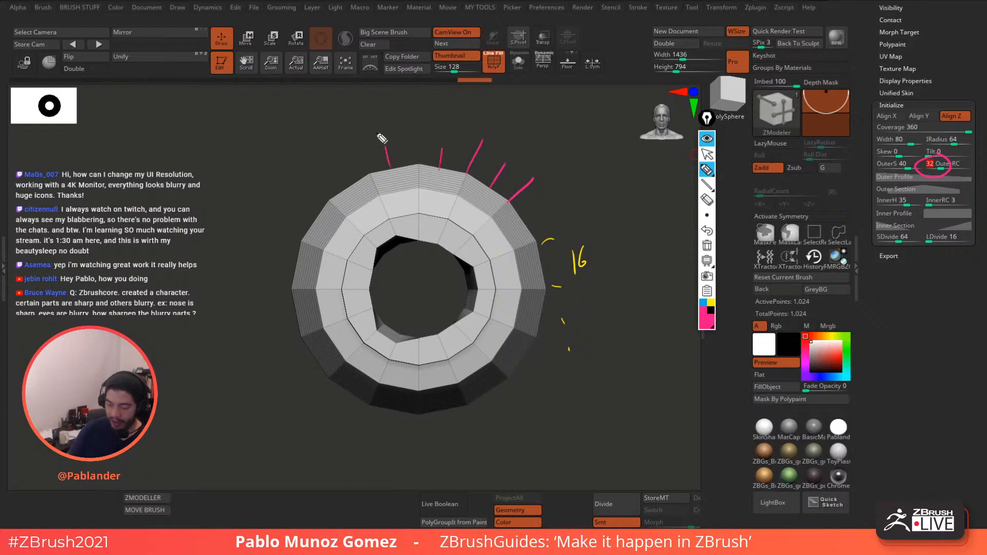
pyautogui.moveTo(352, 184); pyautogui.dragTo(341, 171)
pyautogui.moveTo(314, 222); pyautogui.dragTo(298, 216)
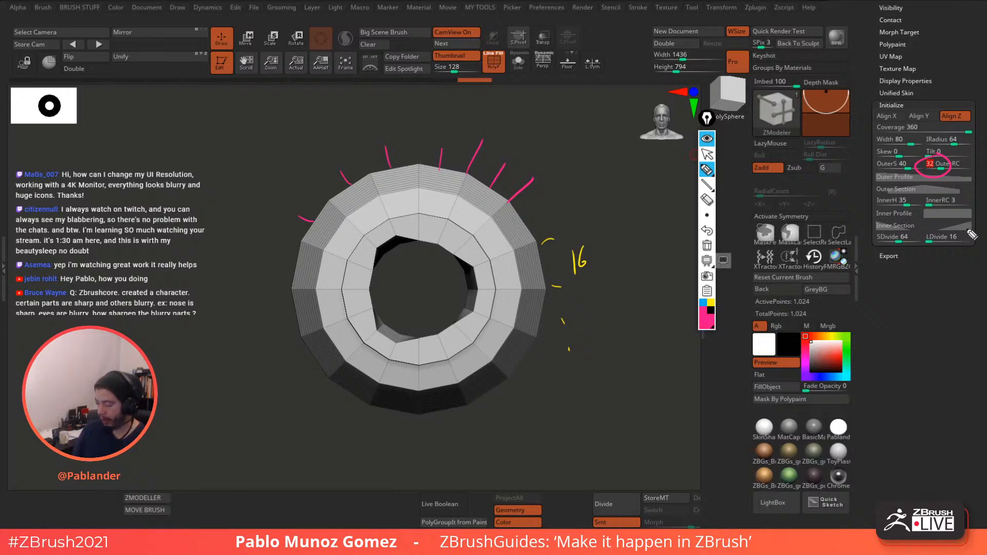
pyautogui.moveTo(968, 228)
pyautogui.mouseDown()
pyautogui.moveTo(924, 227)
pyautogui.moveTo(969, 246)
pyautogui.mouseUp()
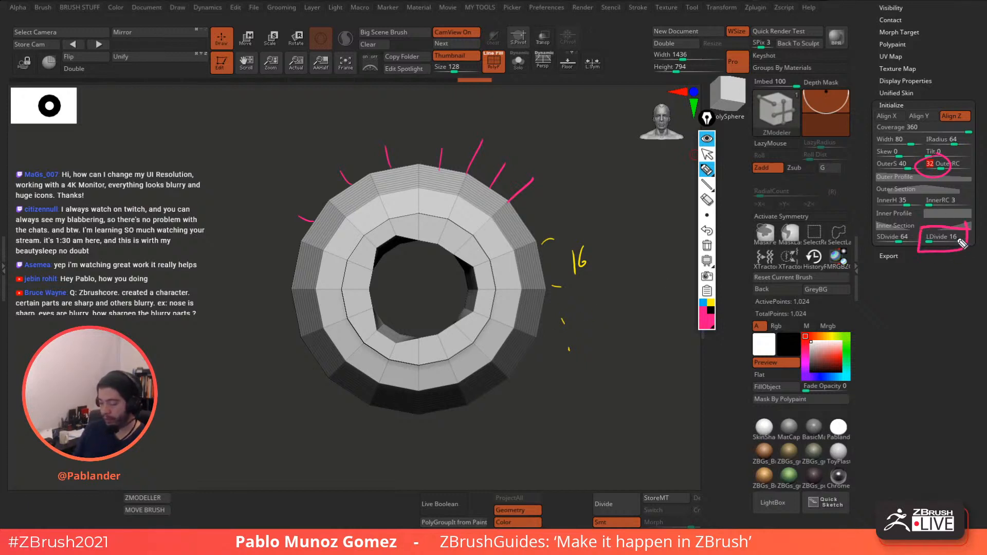
pyautogui.click(706, 307)
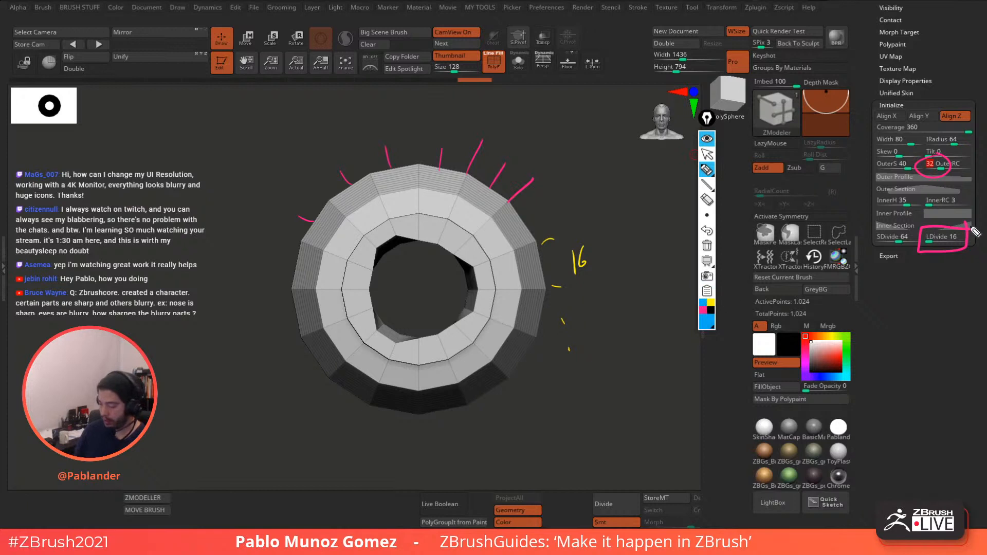
pyautogui.click(707, 231)
pyautogui.moveTo(970, 229)
pyautogui.mouseDown()
pyautogui.moveTo(957, 248)
pyautogui.moveTo(971, 231)
pyautogui.mouseUp()
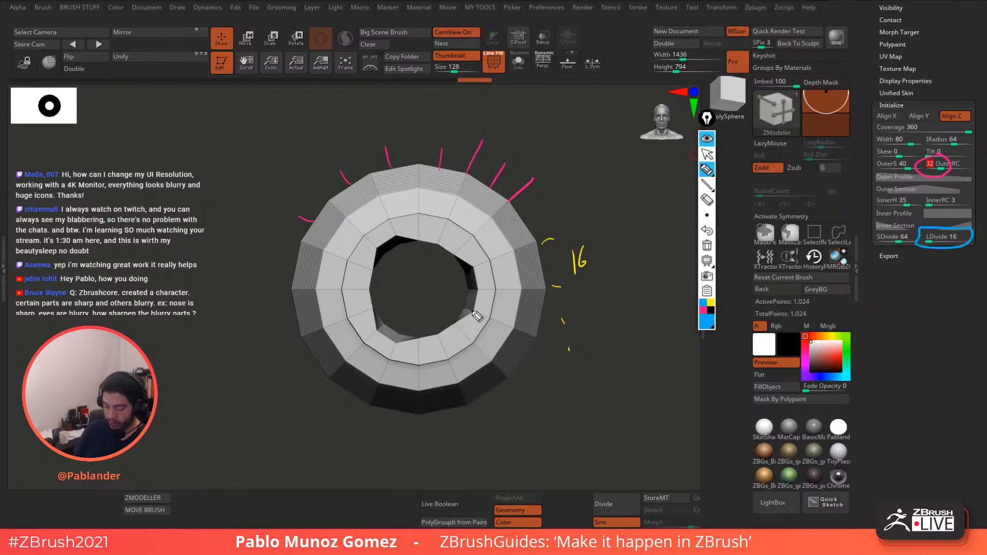
pyautogui.moveTo(449, 323)
pyautogui.mouseDown()
pyautogui.moveTo(524, 385)
pyautogui.moveTo(475, 419)
pyautogui.mouseUp()
pyautogui.moveTo(524, 386)
pyautogui.mouseDown()
pyautogui.moveTo(843, 340)
pyautogui.moveTo(934, 286)
pyautogui.mouseUp()
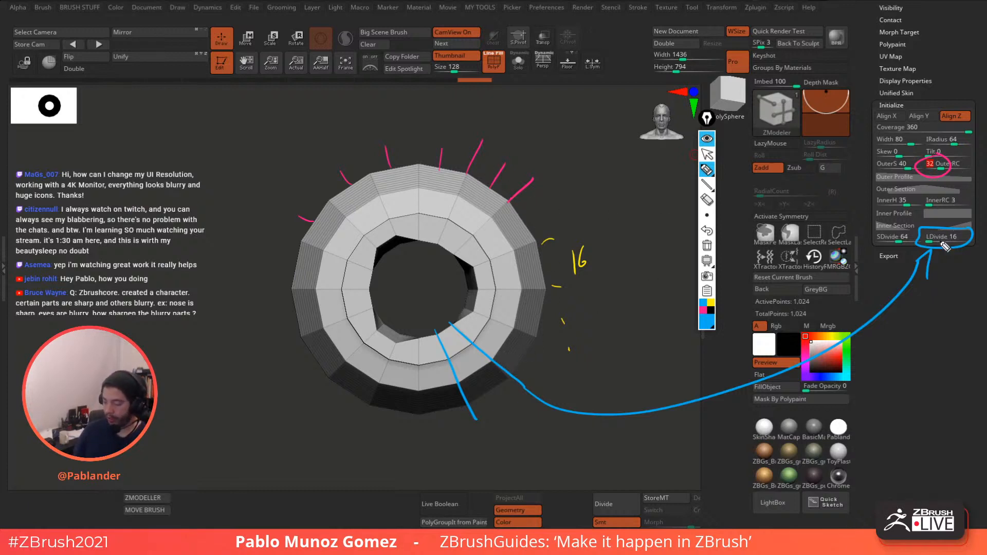
pyautogui.moveTo(446, 323)
pyautogui.mouseDown()
pyautogui.moveTo(503, 417)
pyautogui.moveTo(452, 441)
pyautogui.mouseUp()
pyautogui.moveTo(409, 331)
pyautogui.mouseDown()
pyautogui.moveTo(401, 439)
pyautogui.moveTo(320, 389)
pyautogui.mouseUp()
pyautogui.moveTo(379, 314)
pyautogui.mouseDown()
pyautogui.moveTo(303, 370)
pyautogui.moveTo(279, 344)
pyautogui.moveTo(279, 315)
pyautogui.mouseUp()
pyautogui.moveTo(380, 291)
pyautogui.mouseDown()
pyautogui.moveTo(276, 284)
pyautogui.moveTo(325, 256)
pyautogui.mouseUp()
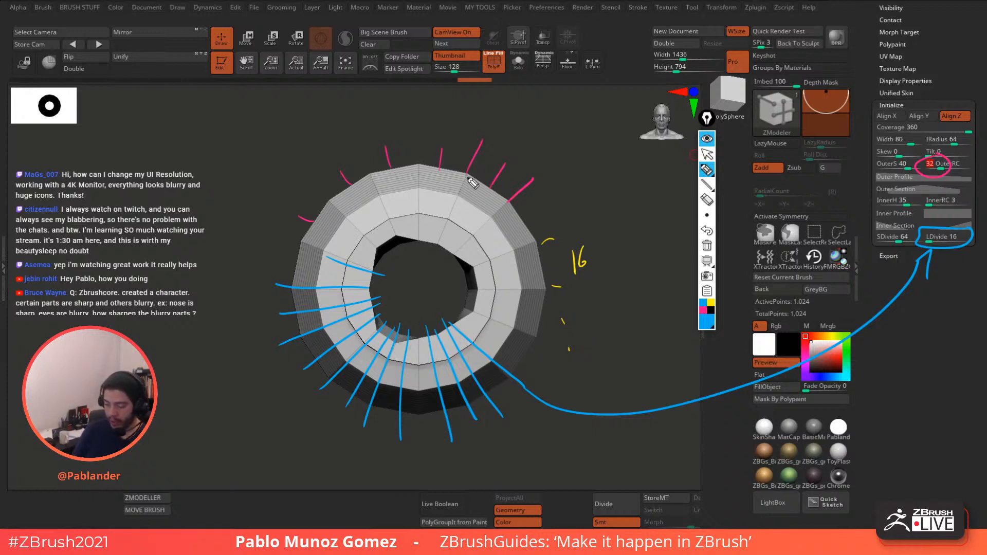
pyautogui.click(707, 245)
pyautogui.click(707, 156)
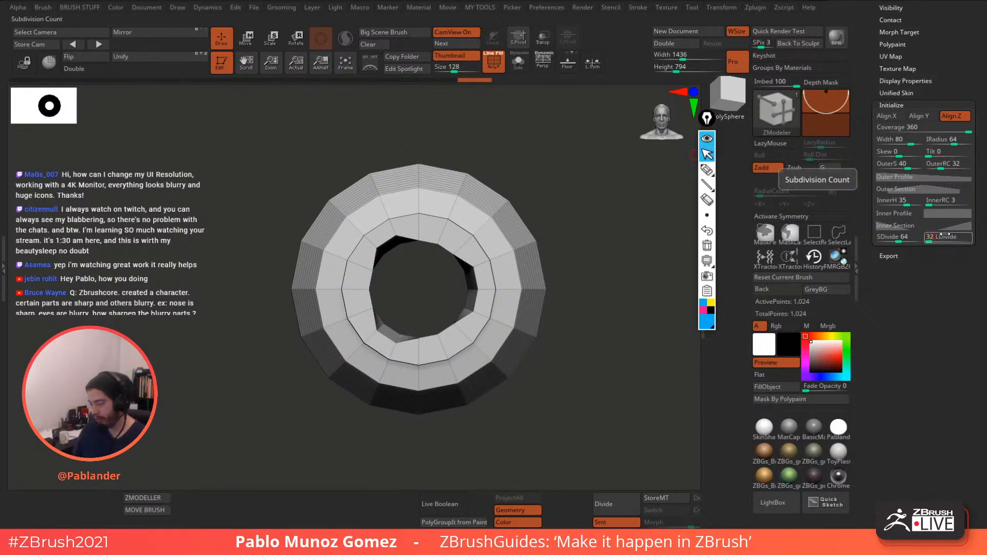
# - Set the gear's LDivide to 32 and OuterRC to 16
pyautogui.press('Return')
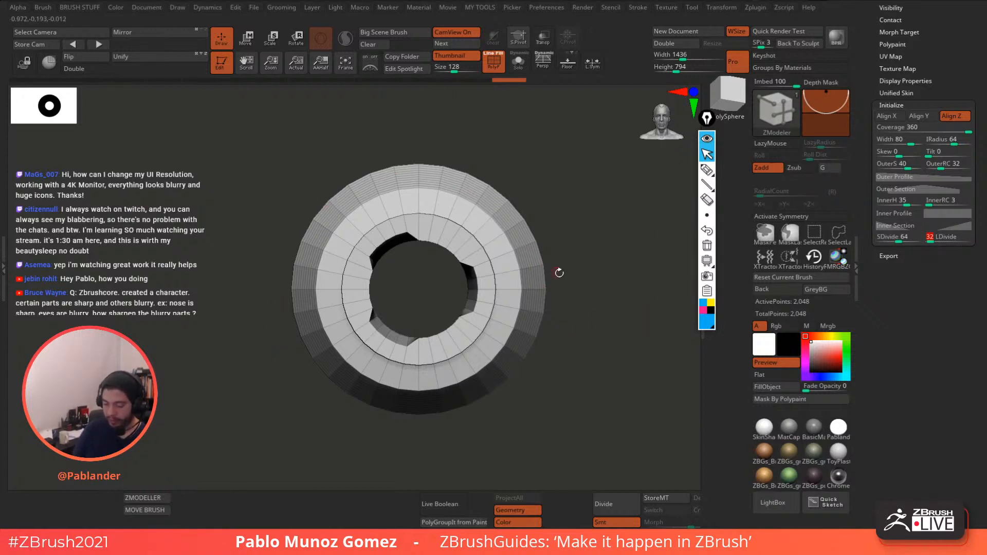
pyautogui.click(952, 164)
pyautogui.write('16')
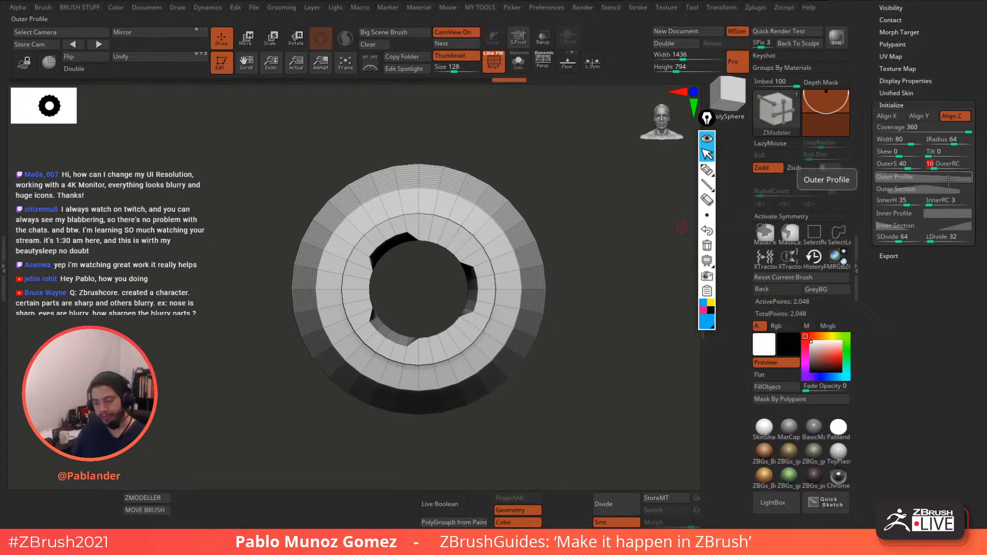
pyautogui.press('Return')
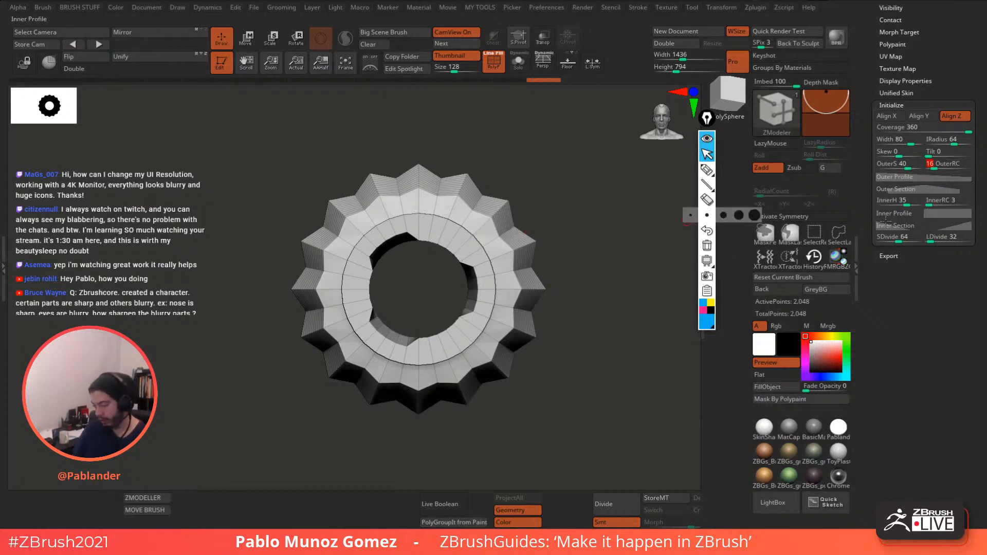
# - Step LDivide up through 32 and 64 to 128, and expand the Outer Profile curve
pyautogui.click(933, 240)
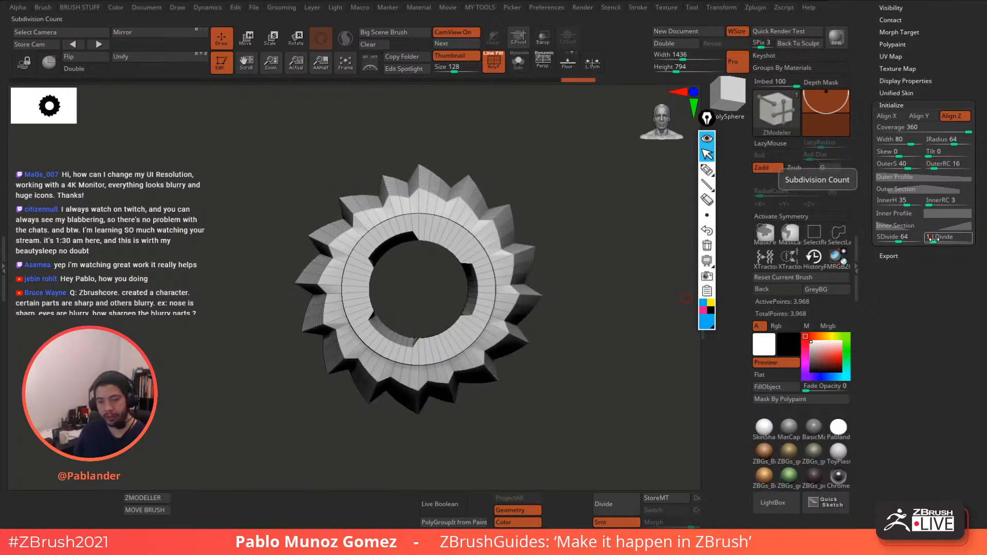
pyautogui.moveTo(939, 237); pyautogui.dragTo(933, 240)
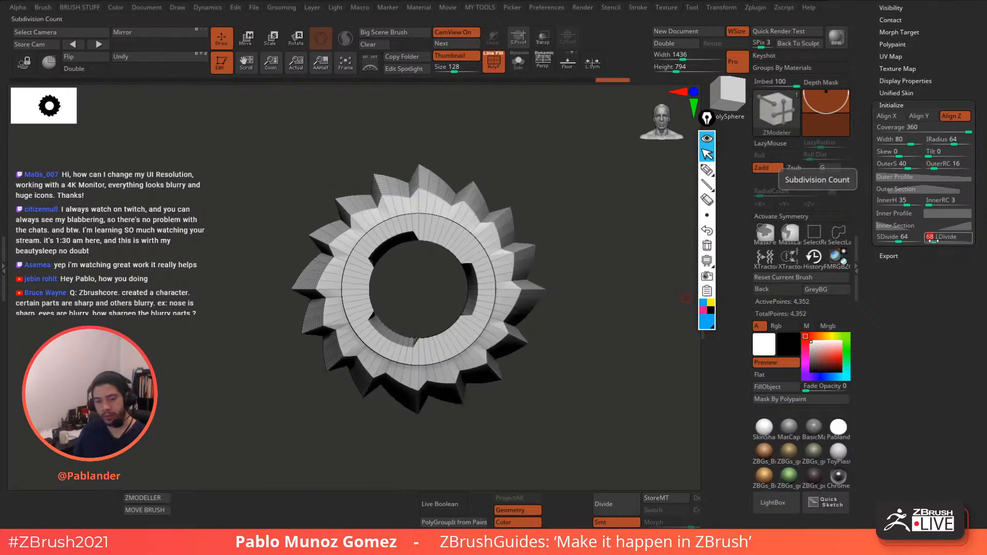
pyautogui.write('6')
pyautogui.press('Return')
pyautogui.write('32')
pyautogui.press('Return')
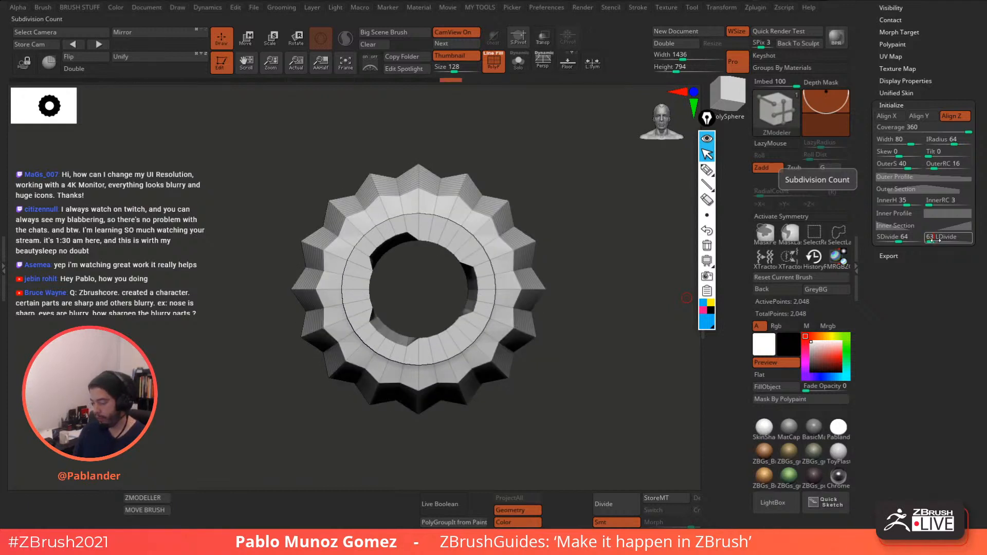
pyautogui.write('64')
pyautogui.press('Return')
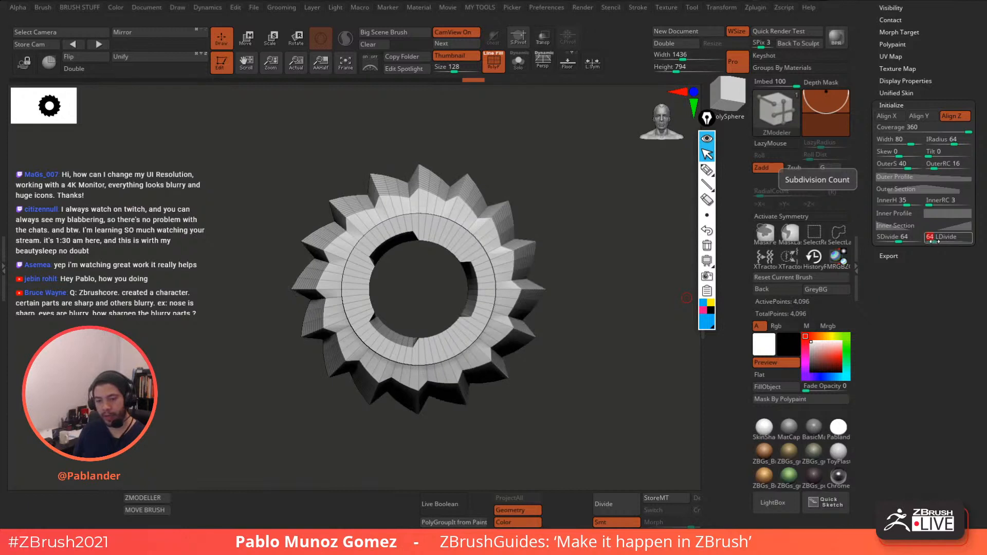
pyautogui.press('Return')
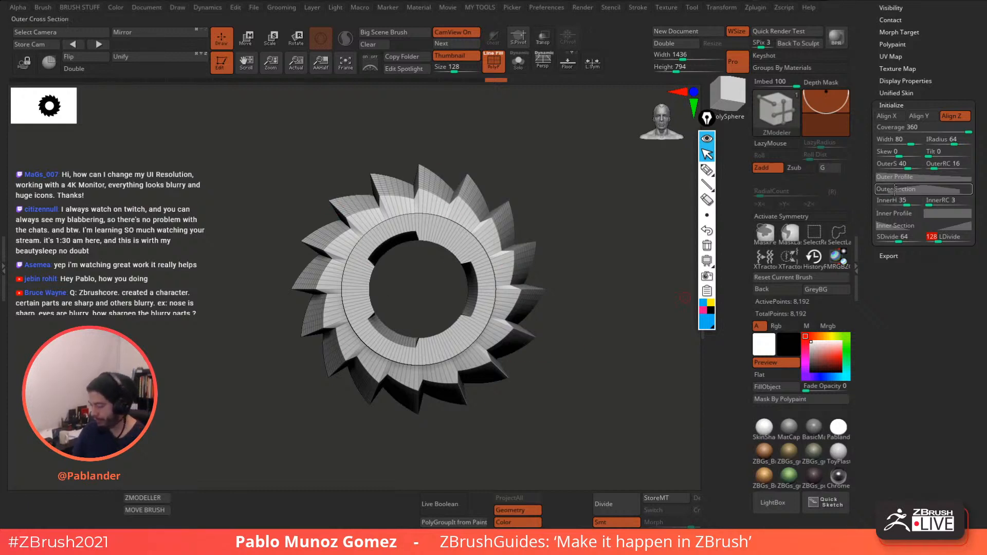
pyautogui.click(925, 177)
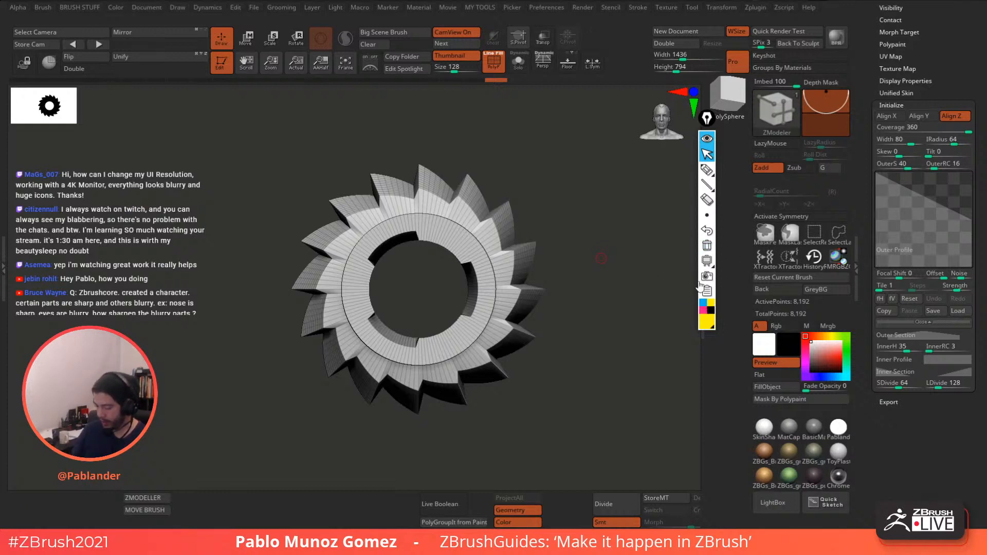
pyautogui.click(706, 169)
pyautogui.moveTo(874, 172)
pyautogui.mouseDown()
pyautogui.moveTo(969, 220)
pyautogui.moveTo(971, 265)
pyautogui.moveTo(878, 259)
pyautogui.mouseUp()
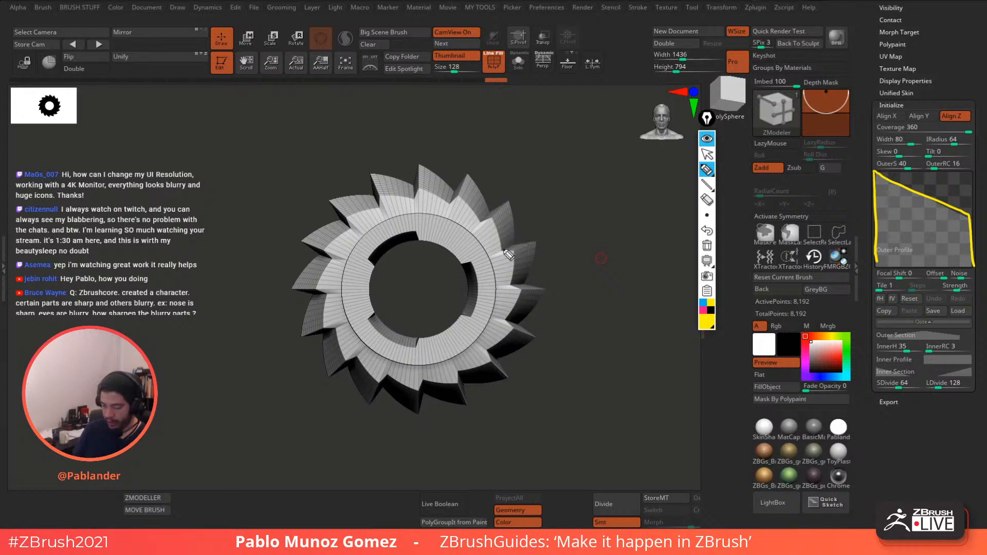
pyautogui.moveTo(490, 258)
pyautogui.mouseDown()
pyautogui.moveTo(514, 245)
pyautogui.moveTo(512, 203)
pyautogui.moveTo(466, 244)
pyautogui.mouseUp()
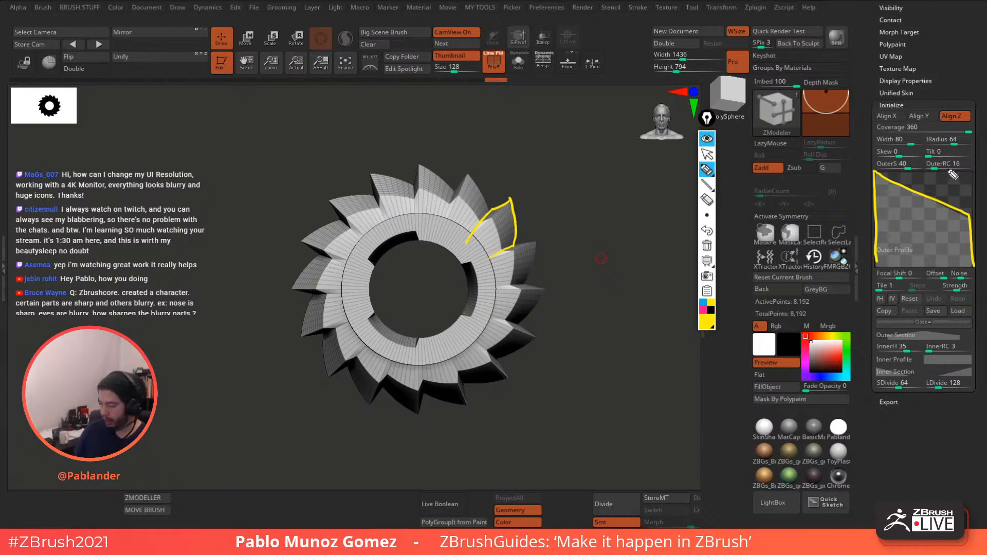
pyautogui.moveTo(469, 238); pyautogui.dragTo(490, 261)
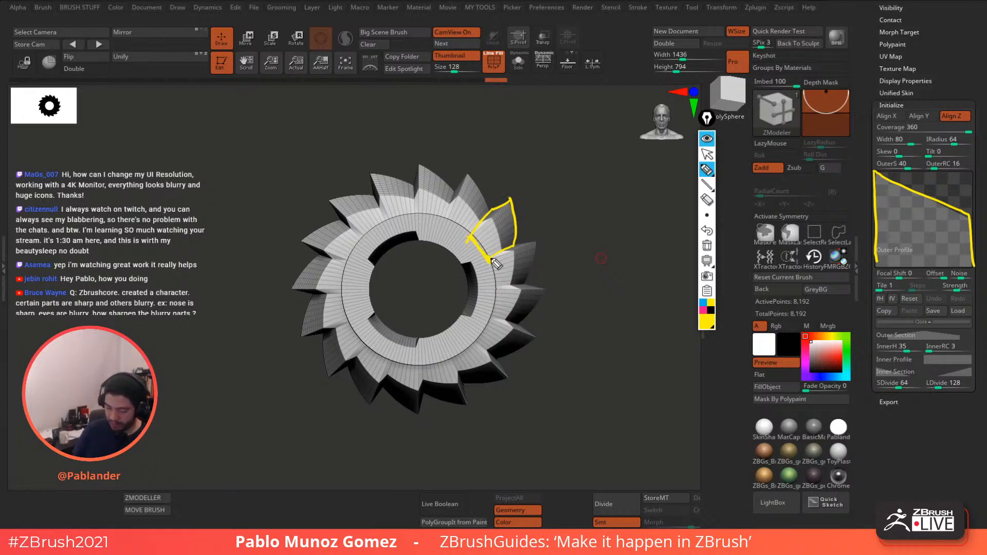
pyautogui.click(705, 307)
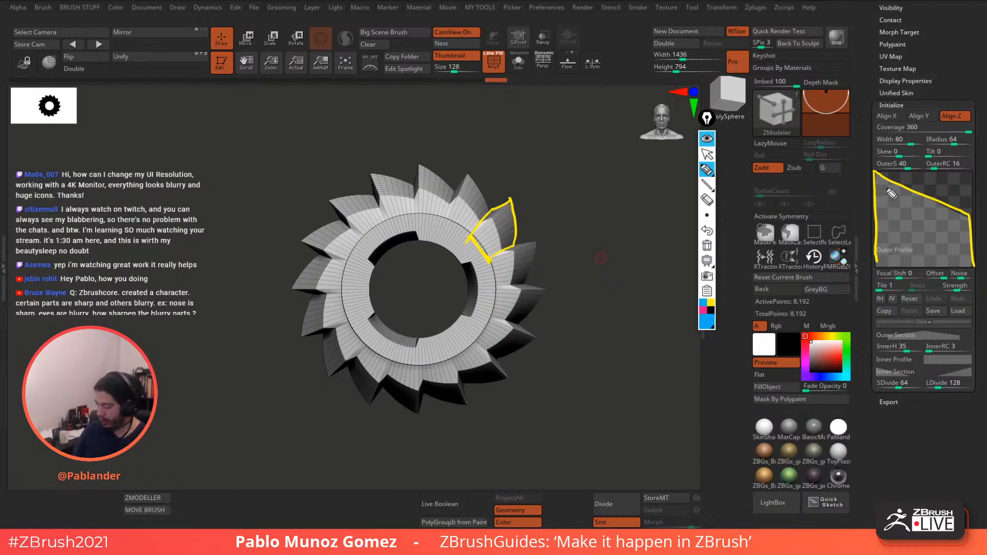
pyautogui.moveTo(879, 267)
pyautogui.mouseDown()
pyautogui.moveTo(871, 174)
pyautogui.moveTo(899, 177)
pyautogui.moveTo(911, 212)
pyautogui.moveTo(946, 220)
pyautogui.moveTo(951, 178)
pyautogui.moveTo(976, 180)
pyautogui.mouseUp()
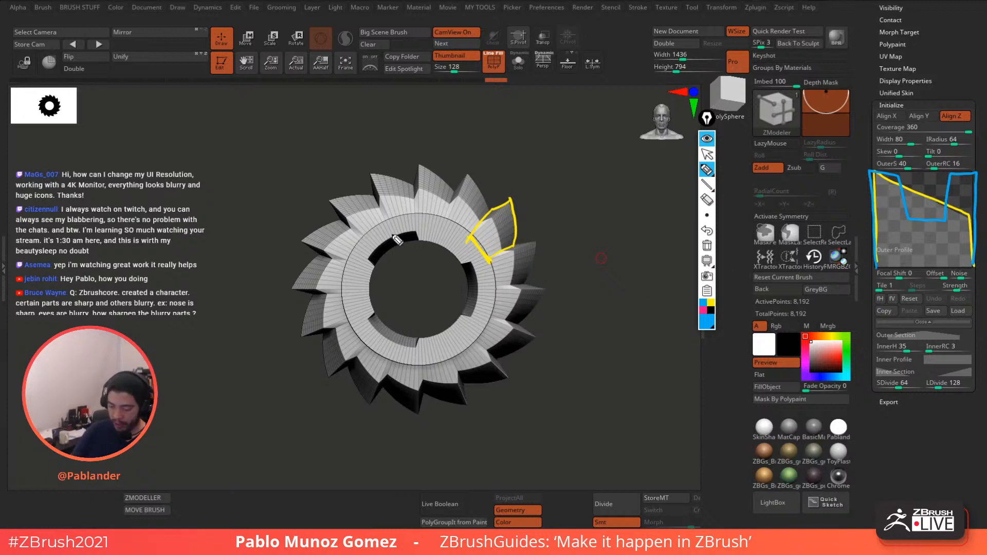
pyautogui.moveTo(396, 239)
pyautogui.mouseDown()
pyautogui.moveTo(372, 178)
pyautogui.moveTo(386, 171)
pyautogui.moveTo(400, 196)
pyautogui.moveTo(410, 166)
pyautogui.moveTo(429, 235)
pyautogui.mouseUp()
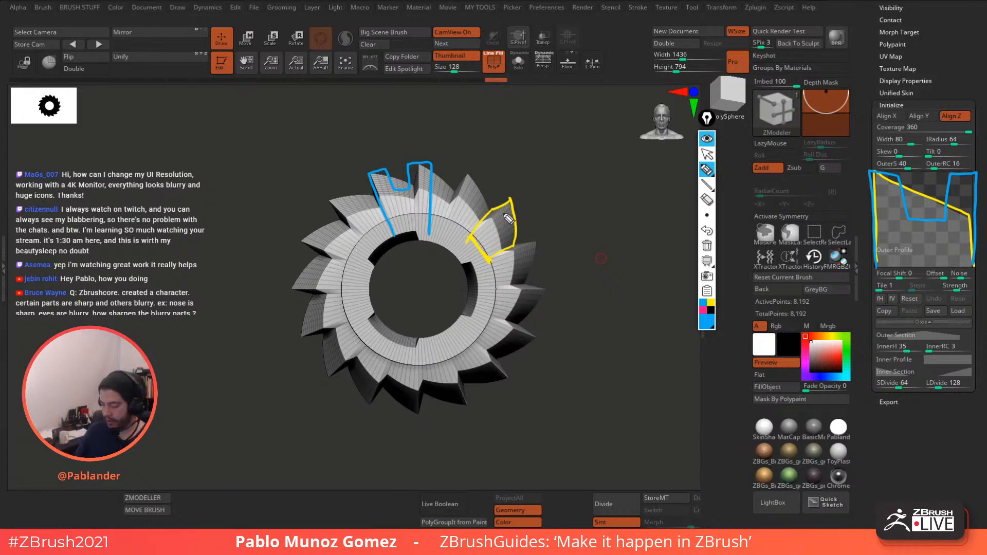
pyautogui.click(707, 245)
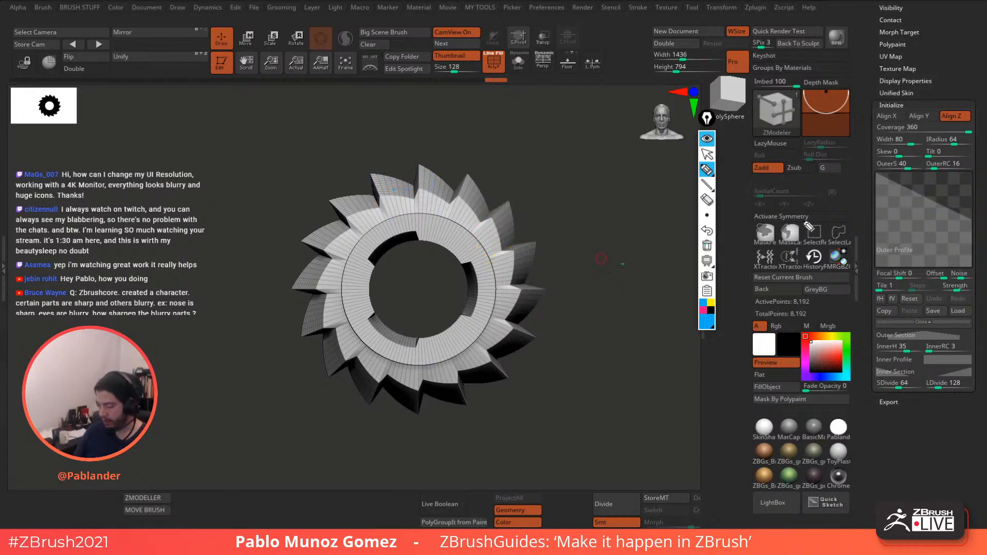
# - Edit the Outer Profile curve points until the sixteen saw teeth become square-sided blocks
pyautogui.click(707, 154)
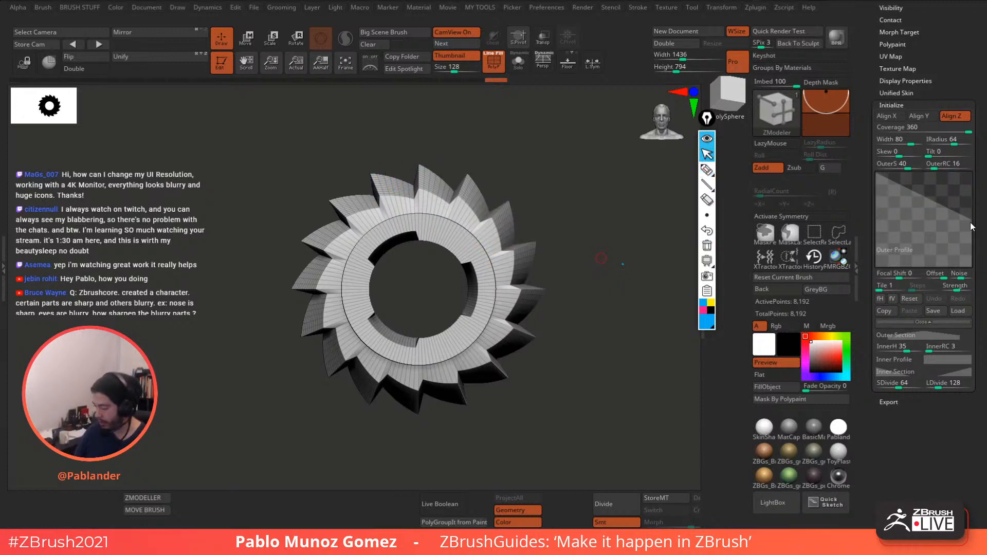
pyautogui.moveTo(971, 227); pyautogui.dragTo(973, 170)
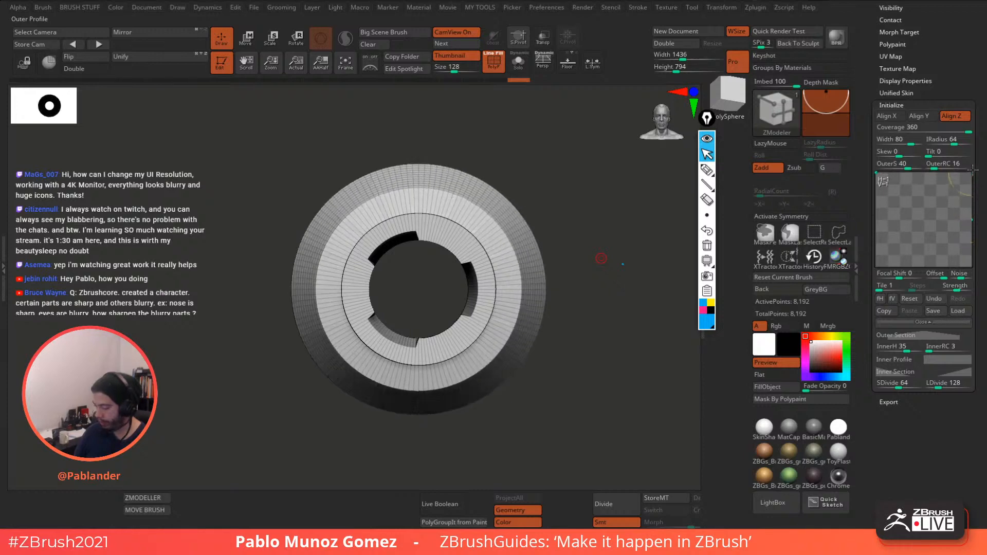
pyautogui.moveTo(566, 222); pyautogui.dragTo(541, 214)
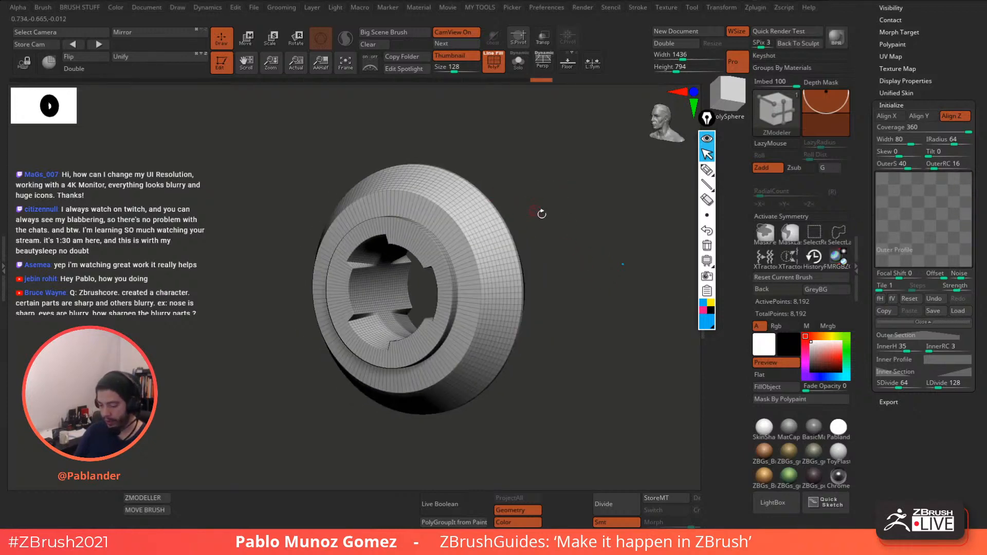
pyautogui.moveTo(884, 182); pyautogui.dragTo(909, 234)
pyautogui.moveTo(937, 191); pyautogui.dragTo(938, 232)
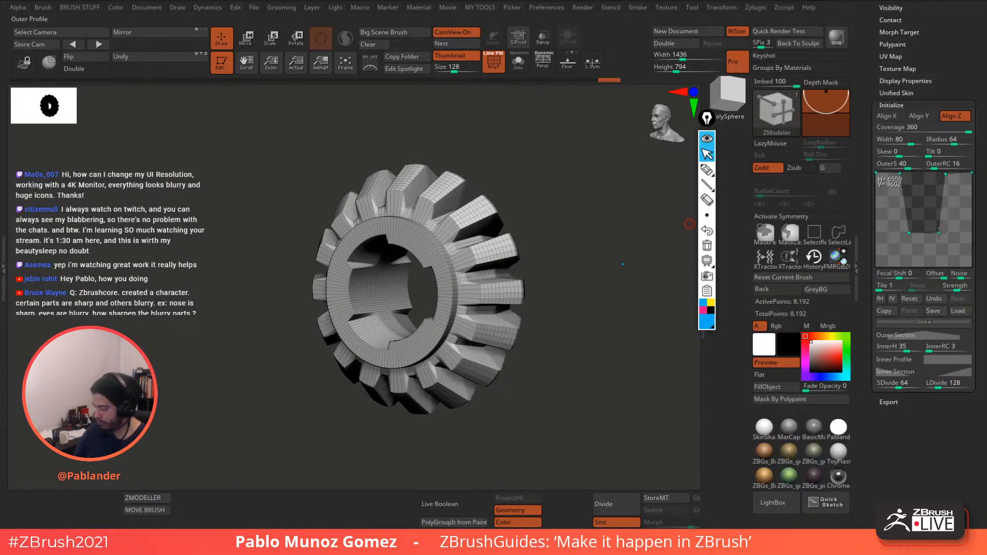
pyautogui.moveTo(598, 335)
pyautogui.mouseDown()
pyautogui.moveTo(588, 337)
pyautogui.moveTo(598, 340)
pyautogui.moveTo(594, 331)
pyautogui.mouseUp()
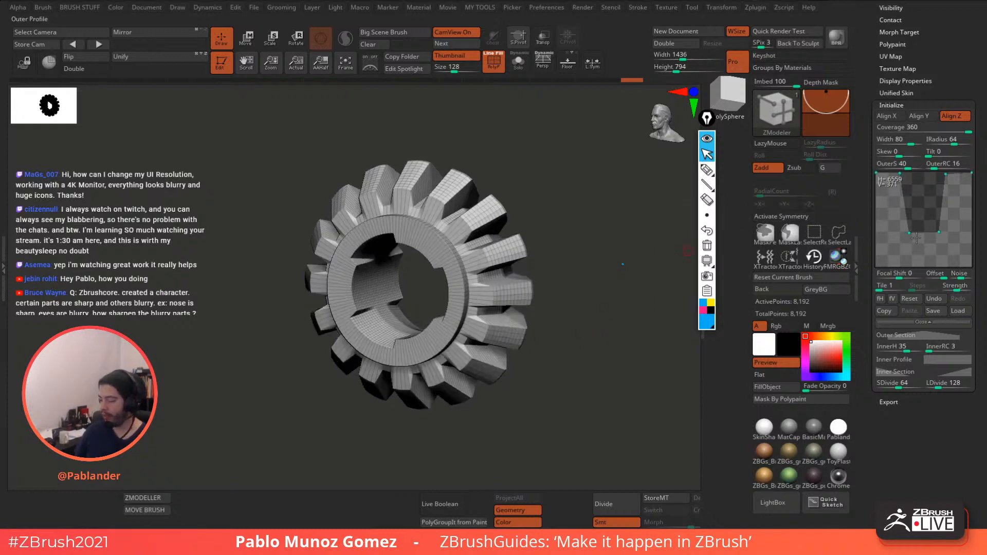
pyautogui.moveTo(910, 233)
pyautogui.mouseDown()
pyautogui.moveTo(907, 222)
pyautogui.moveTo(939, 222)
pyautogui.moveTo(909, 220)
pyautogui.mouseUp()
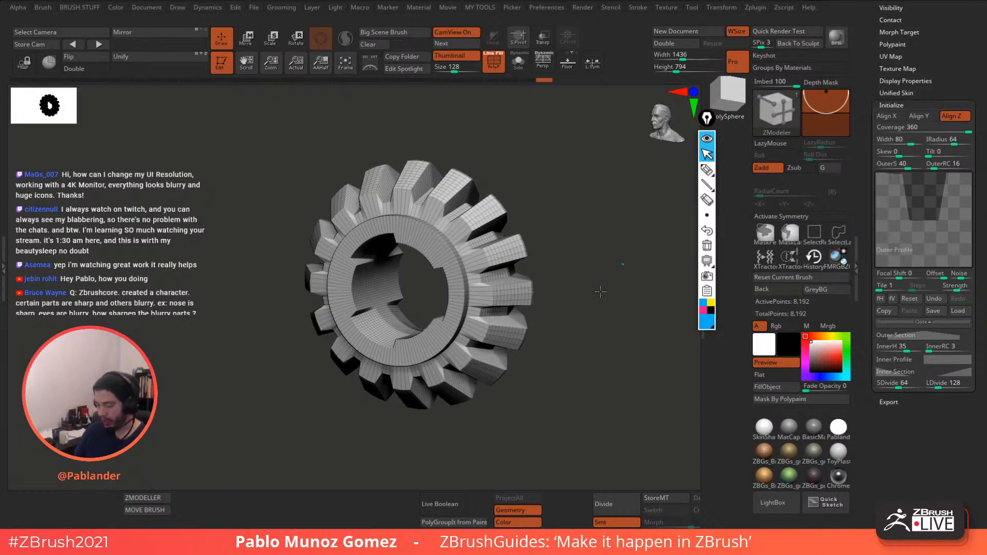
pyautogui.keyDown('shift'); pyautogui.moveTo(599, 291); pyautogui.dragTo(562, 247); pyautogui.keyUp('shift')
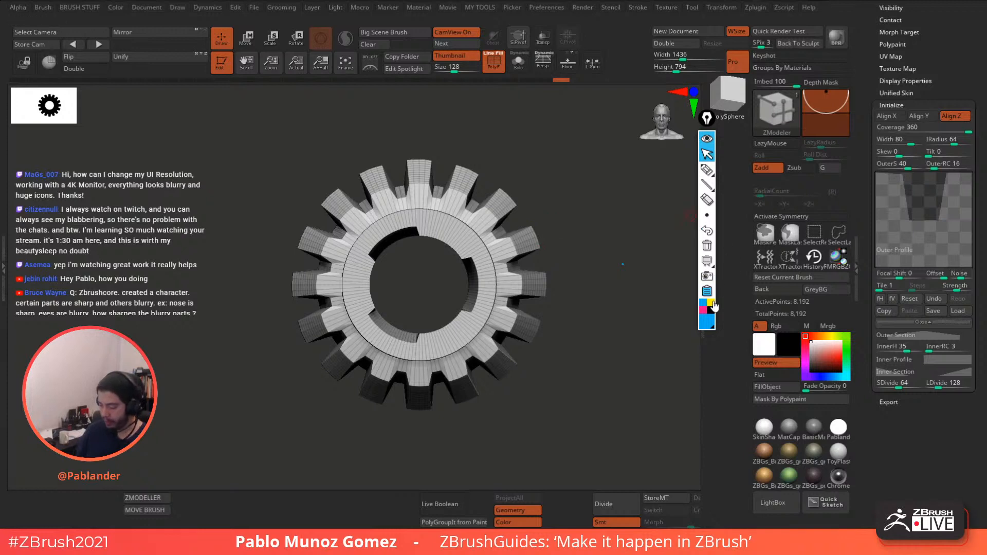
pyautogui.click(707, 170)
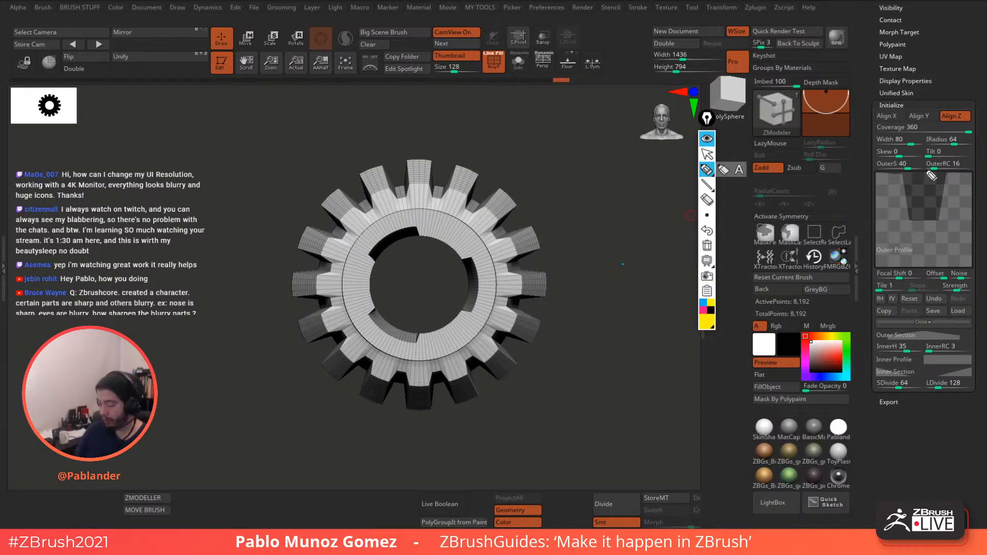
pyautogui.moveTo(875, 174)
pyautogui.mouseDown()
pyautogui.moveTo(899, 177)
pyautogui.moveTo(912, 224)
pyautogui.moveTo(945, 179)
pyautogui.moveTo(969, 174)
pyautogui.mouseUp()
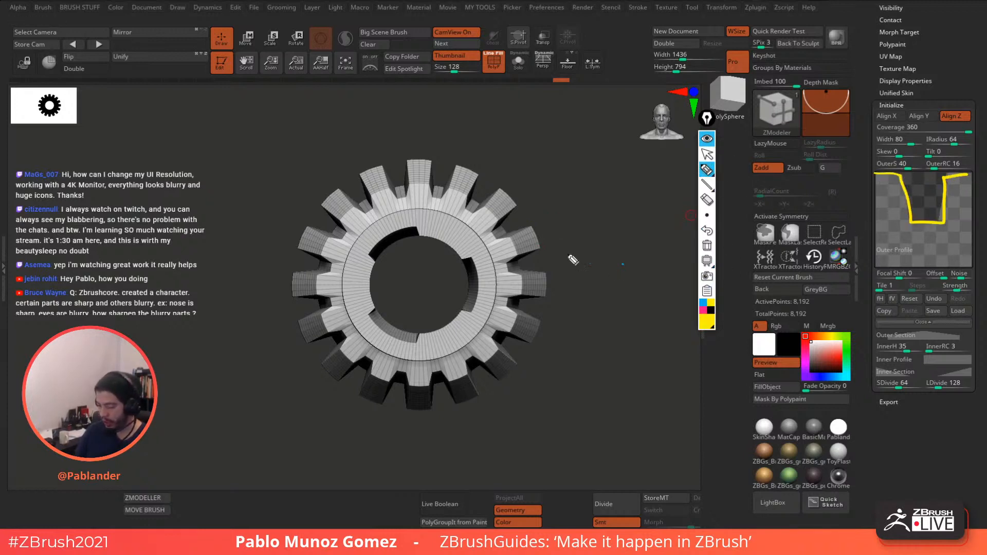
pyautogui.moveTo(500, 188)
pyautogui.mouseDown()
pyautogui.moveTo(519, 205)
pyautogui.moveTo(501, 226)
pyautogui.moveTo(534, 228)
pyautogui.moveTo(544, 251)
pyautogui.mouseUp()
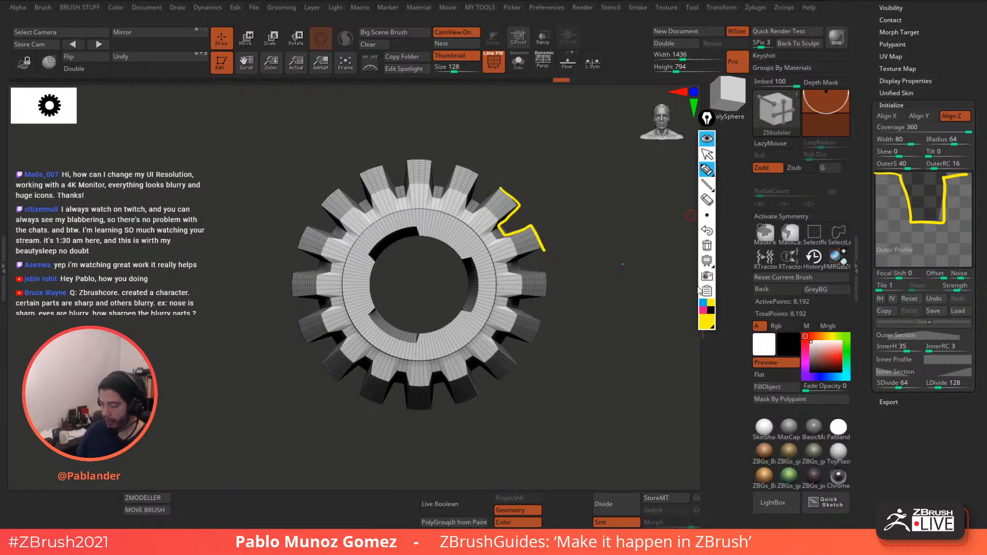
pyautogui.click(702, 310)
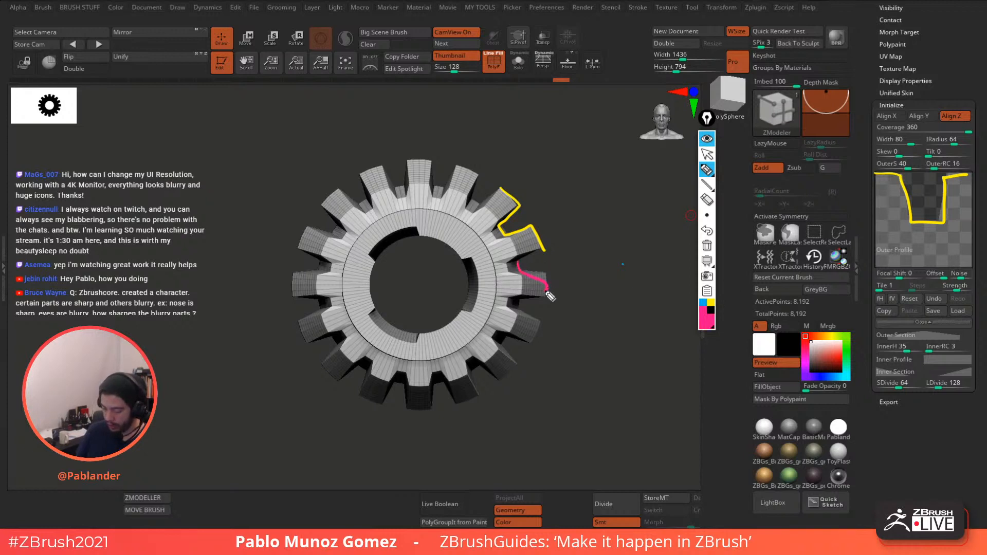
pyautogui.click(706, 246)
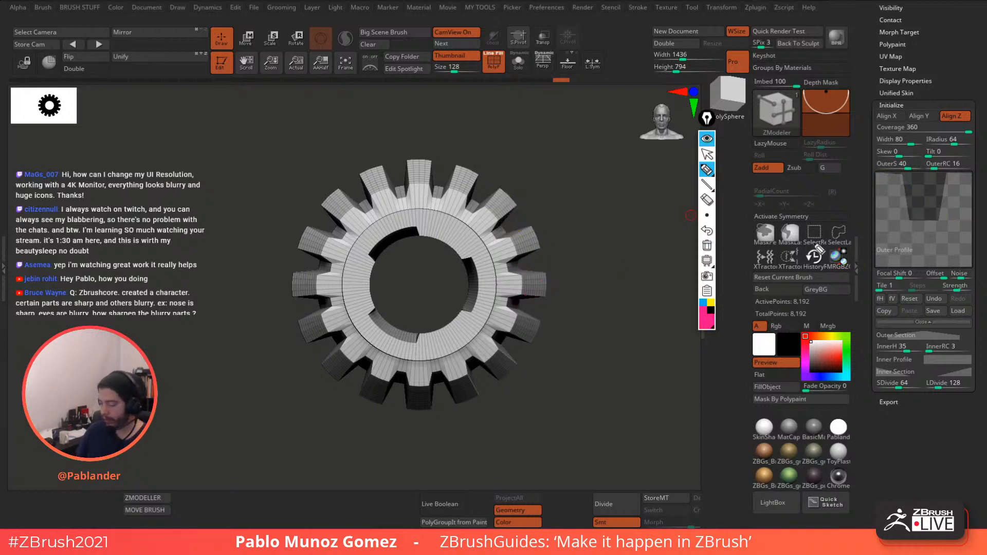
pyautogui.click(707, 155)
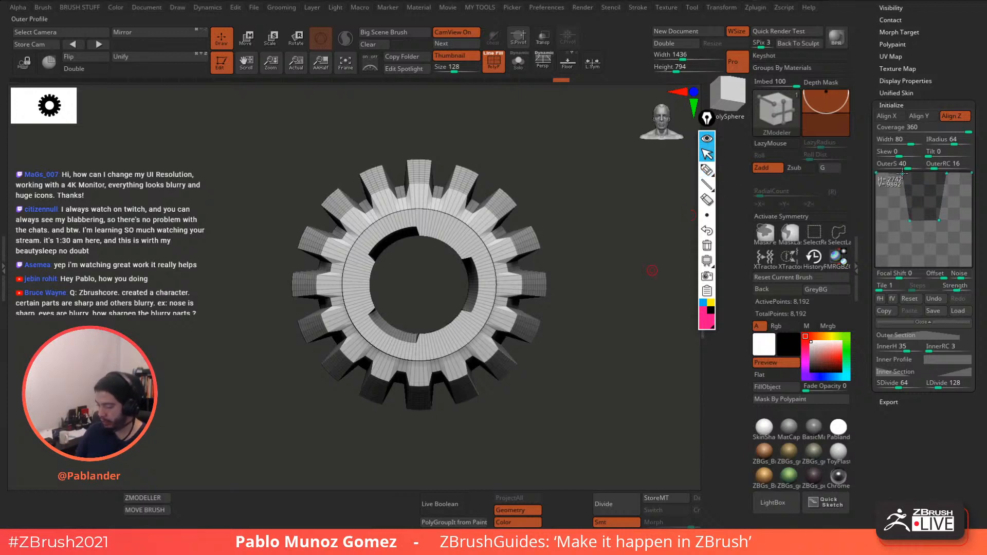
# - Pull the Outer Profile's top-left point inward so each tooth tapers to a narrower top
pyautogui.moveTo(902, 173); pyautogui.dragTo(947, 186)
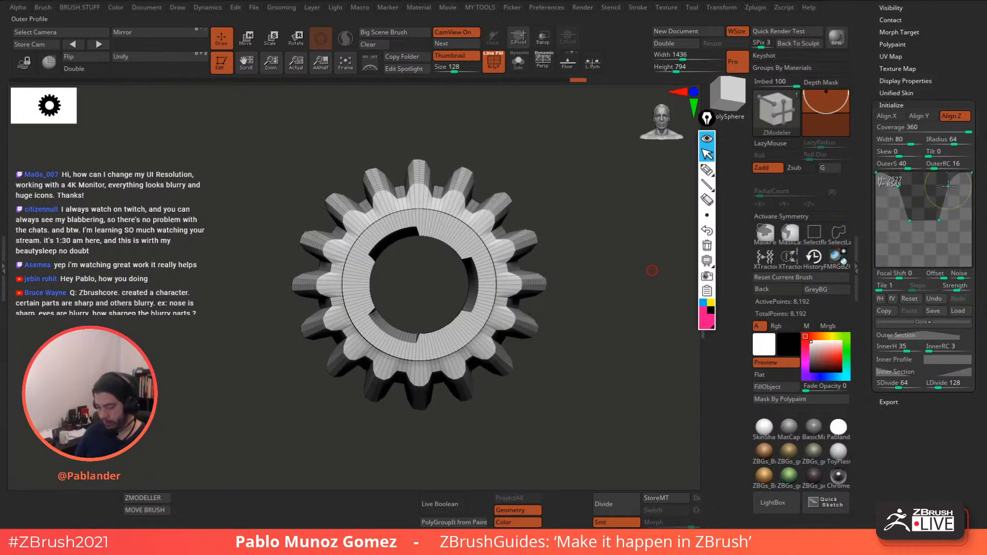
pyautogui.moveTo(601, 358)
pyautogui.mouseDown()
pyautogui.moveTo(577, 361)
pyautogui.moveTo(591, 356)
pyautogui.mouseUp()
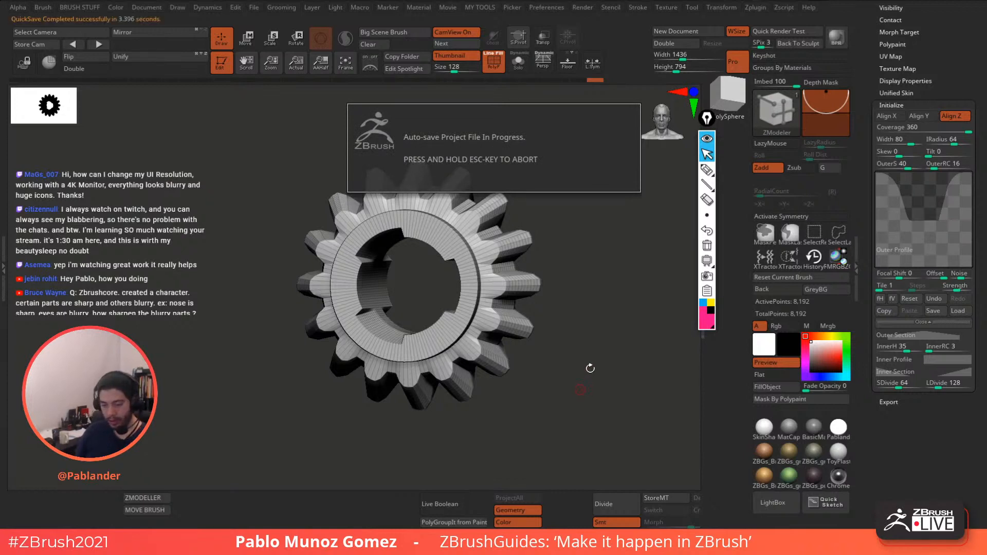
# - Expand the Outer Section curve and turn the gear to an edge-on side view
pyautogui.click(922, 336)
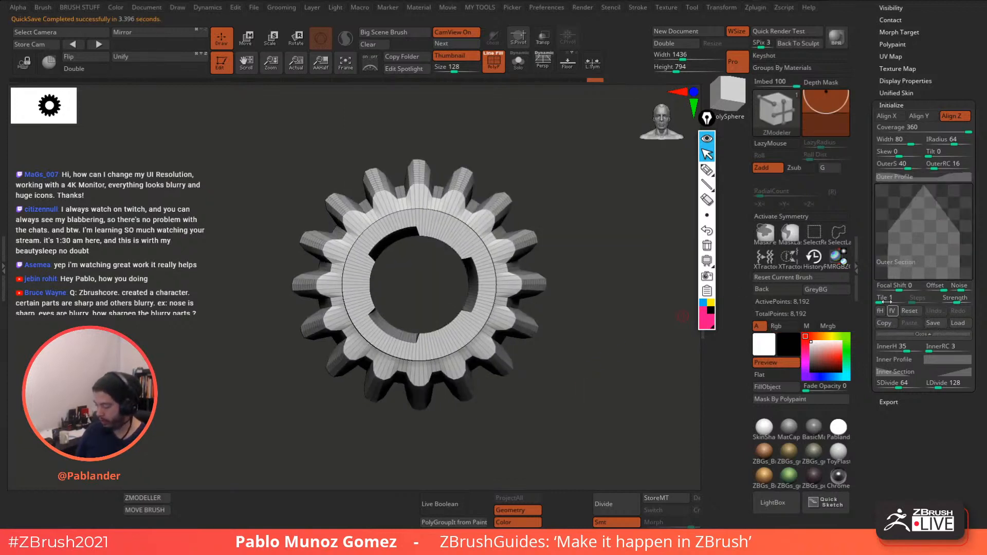
pyautogui.moveTo(659, 325); pyautogui.dragTo(571, 322)
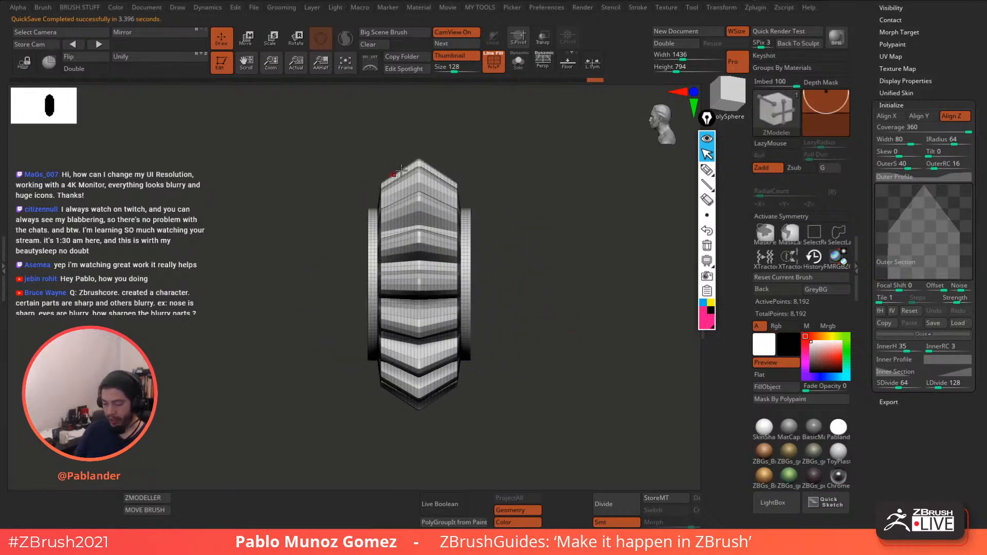
pyautogui.keyDown('alt'); pyautogui.moveTo(506, 248); pyautogui.dragTo(520, 257); pyautogui.keyUp('alt')
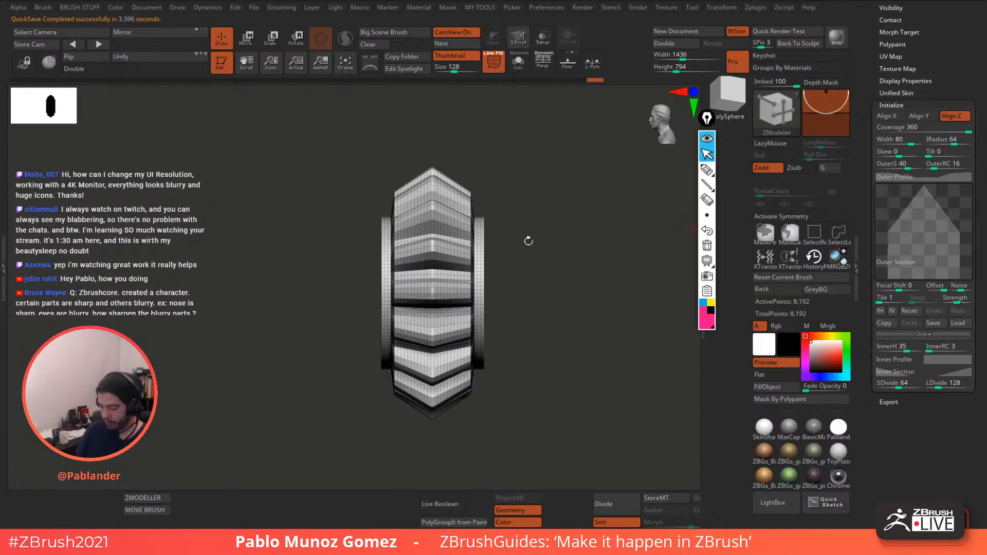
# - Annotate the gear's peaked top edge and the matching peak on the Outer Section curve
pyautogui.click(707, 169)
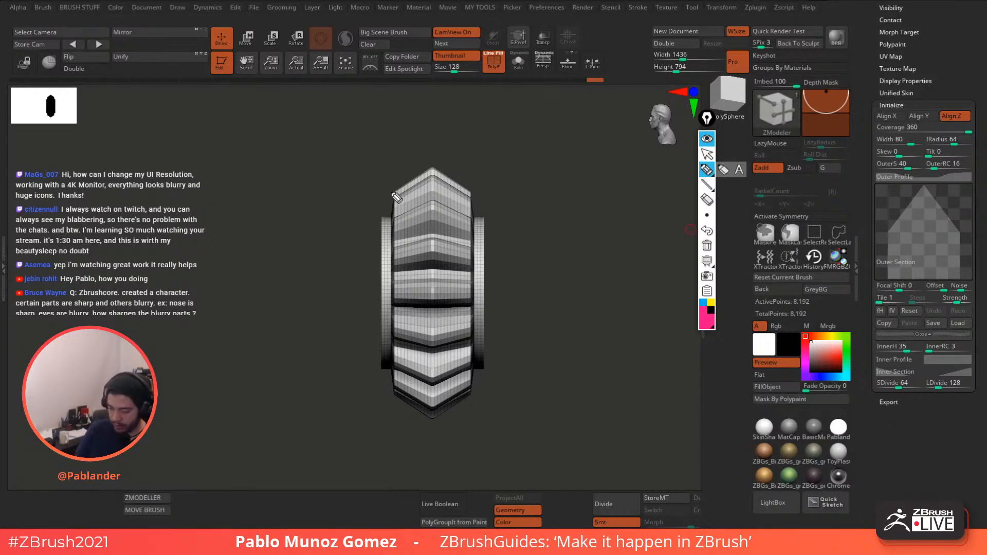
pyautogui.moveTo(399, 201)
pyautogui.mouseDown()
pyautogui.moveTo(449, 171)
pyautogui.moveTo(475, 198)
pyautogui.moveTo(473, 212)
pyautogui.mouseUp()
pyautogui.moveTo(888, 278)
pyautogui.mouseDown()
pyautogui.moveTo(892, 243)
pyautogui.moveTo(930, 189)
pyautogui.moveTo(975, 271)
pyautogui.mouseUp()
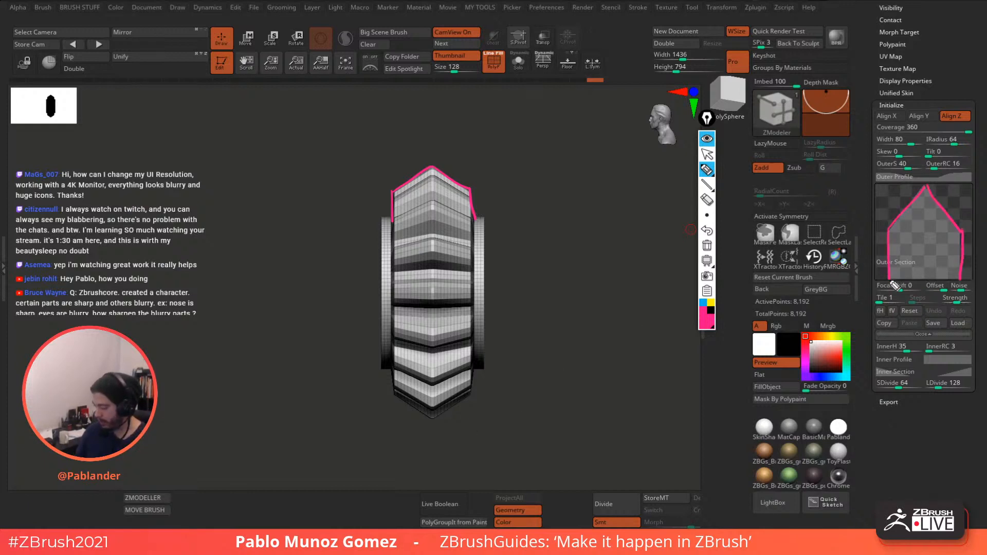
pyautogui.moveTo(872, 319); pyautogui.dragTo(858, 331)
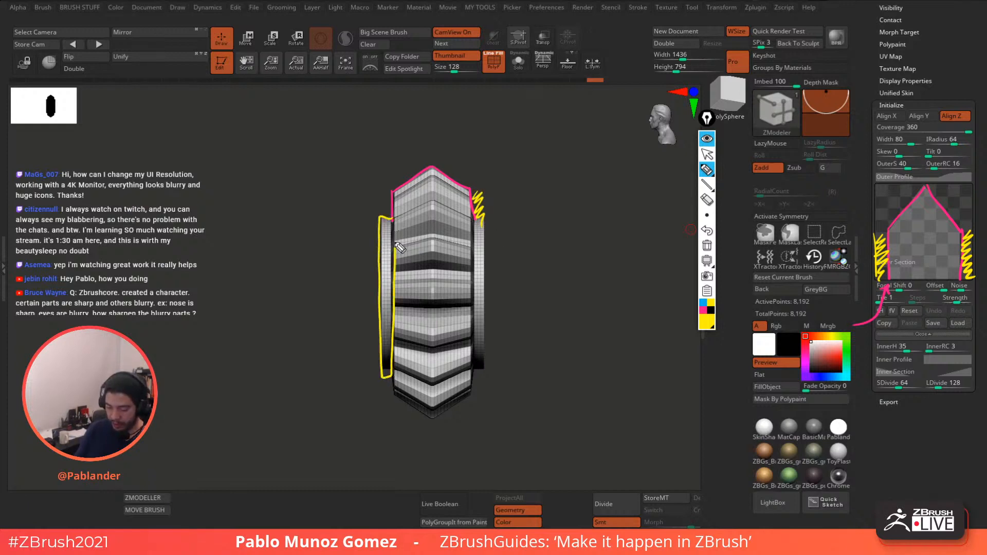
# - Clear the annotations and reset the Outer Section curve to flat, checking the straight-across teeth
pyautogui.click(707, 247)
pyautogui.click(706, 139)
pyautogui.moveTo(598, 253)
pyautogui.mouseDown()
pyautogui.moveTo(609, 260)
pyautogui.moveTo(677, 240)
pyautogui.mouseUp()
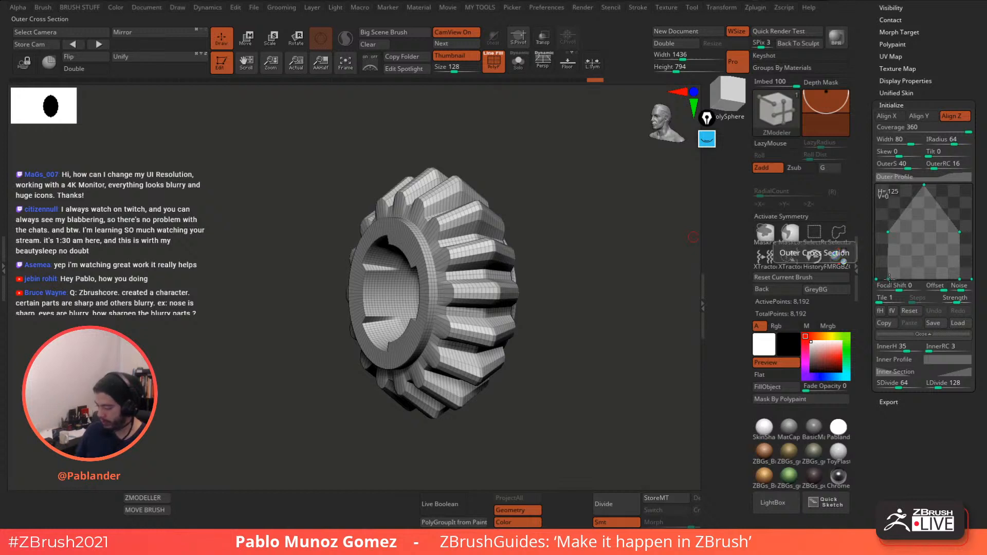
pyautogui.click(910, 310)
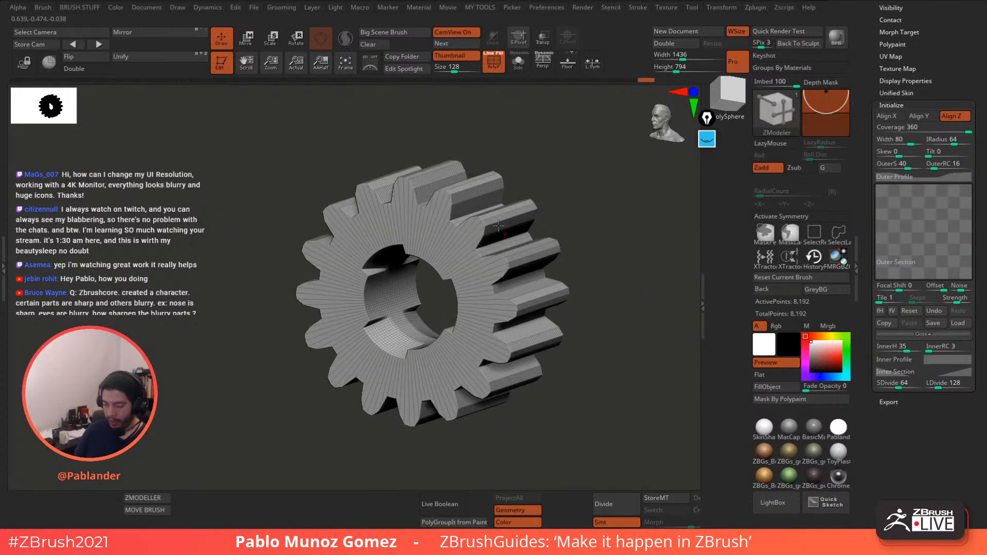
pyautogui.moveTo(538, 171); pyautogui.dragTo(578, 171)
pyautogui.moveTo(599, 238); pyautogui.dragTo(569, 338)
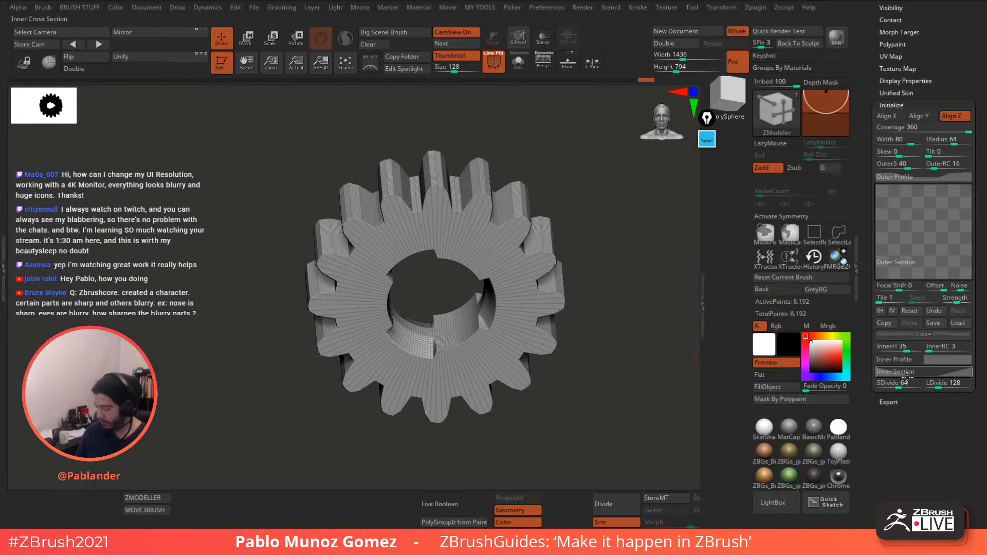
# - Reset the inner section curve, drag InnerH to 0, and expand the Outer Section curve
pyautogui.click(909, 371)
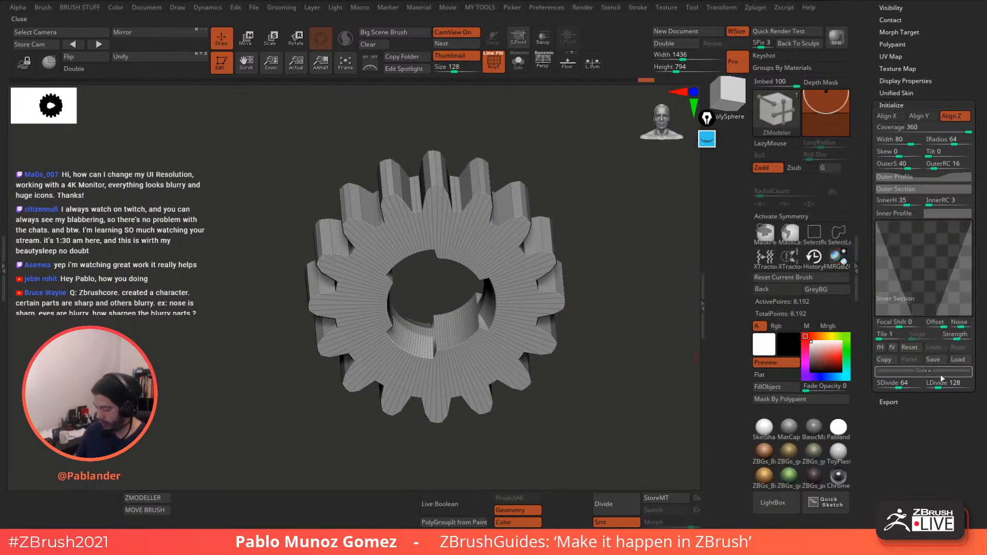
pyautogui.click(912, 349)
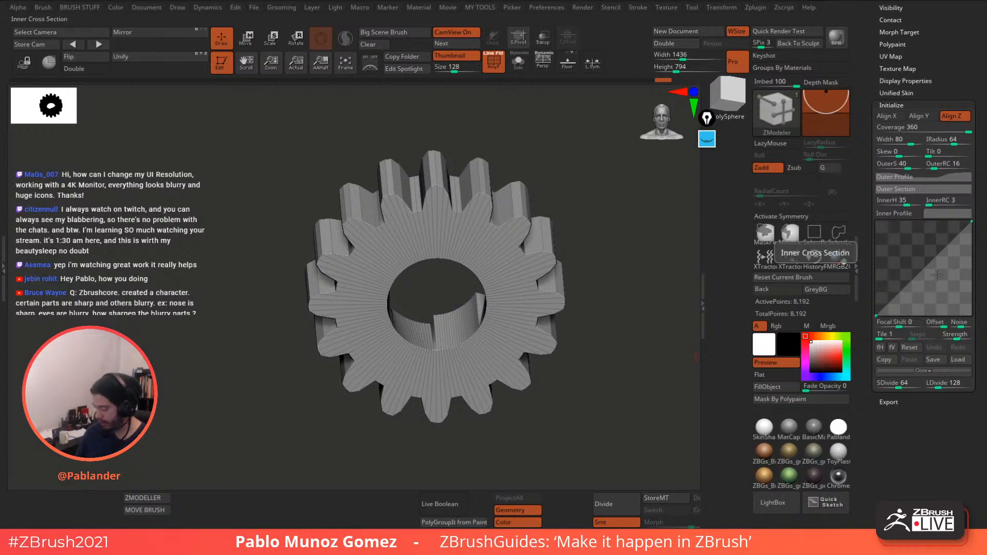
pyautogui.moveTo(903, 205); pyautogui.dragTo(899, 204)
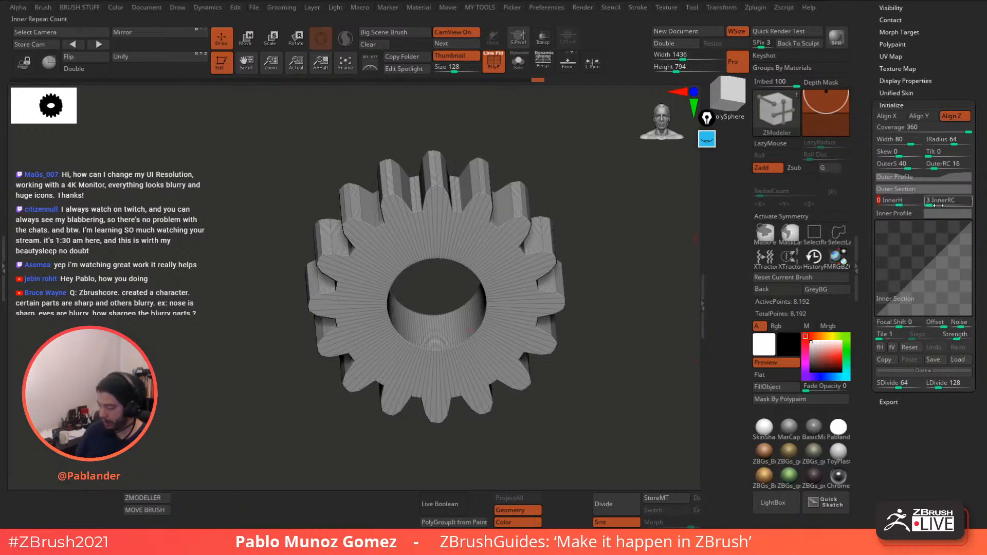
pyautogui.moveTo(638, 302)
pyautogui.mouseDown()
pyautogui.moveTo(618, 356)
pyautogui.moveTo(638, 294)
pyautogui.mouseUp()
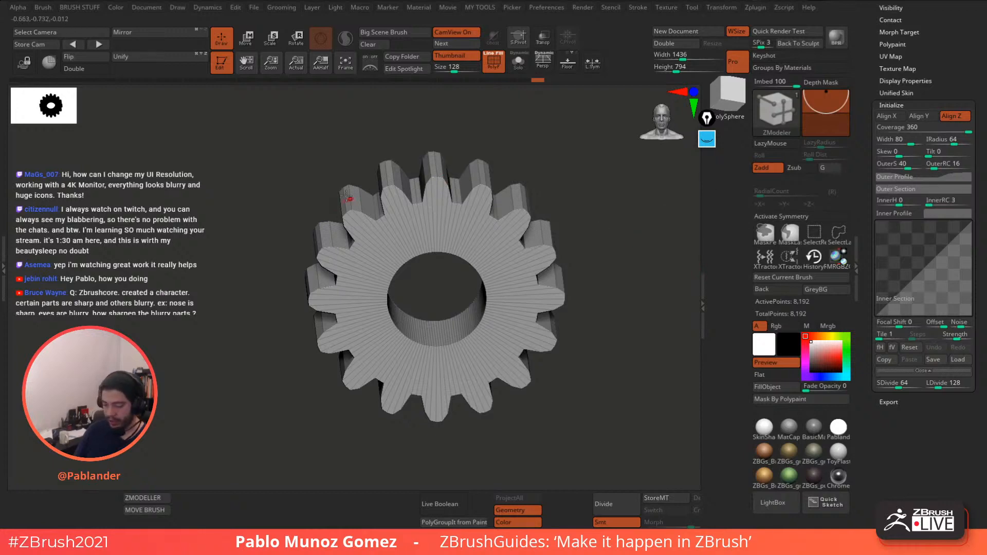
pyautogui.moveTo(599, 261)
pyautogui.mouseDown()
pyautogui.moveTo(600, 238)
pyautogui.moveTo(600, 263)
pyautogui.moveTo(577, 286)
pyautogui.moveTo(590, 275)
pyautogui.mouseUp()
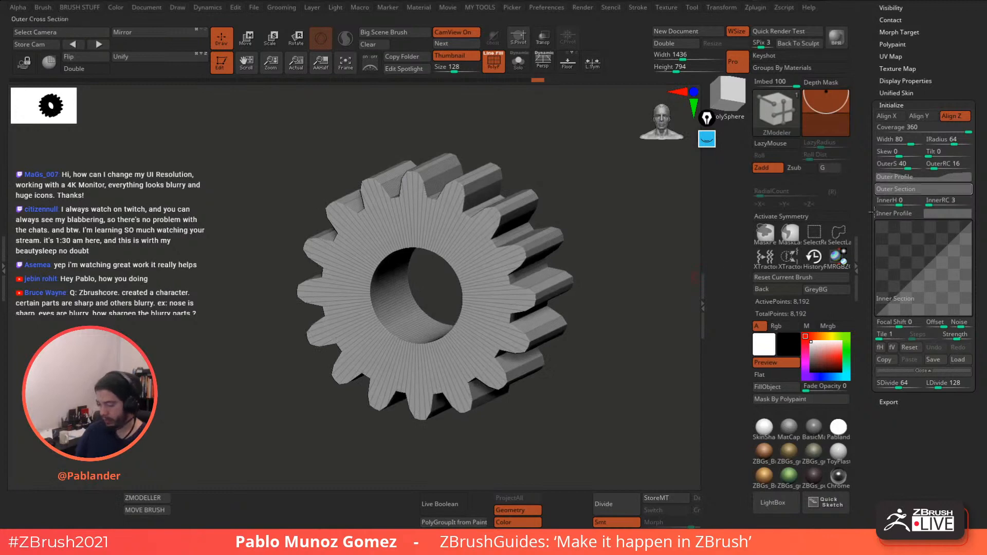
pyautogui.click(924, 190)
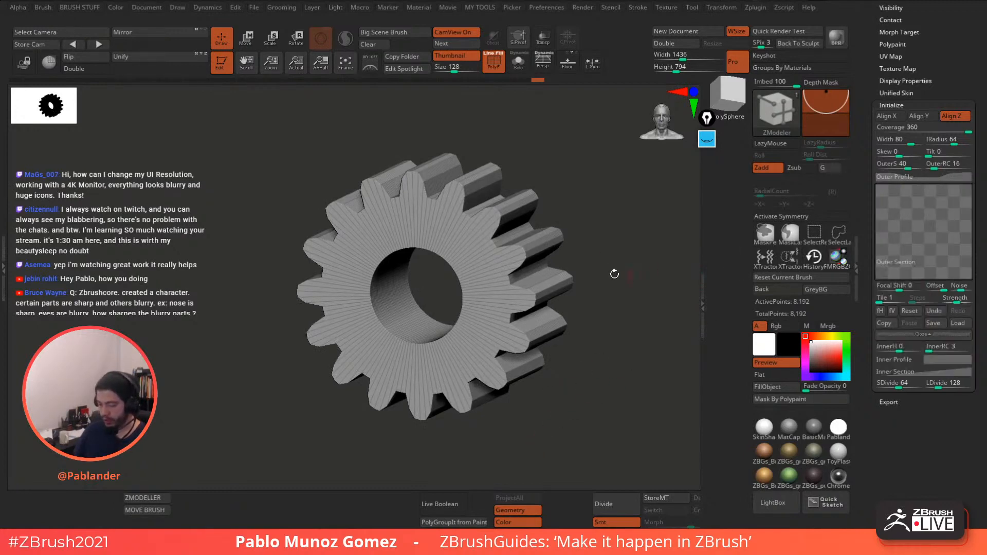
# - Edit the Outer Section curve's end points to round off both outer edges of the teeth
pyautogui.keyDown('shift'); pyautogui.moveTo(614, 274); pyautogui.dragTo(584, 251); pyautogui.keyUp('shift')
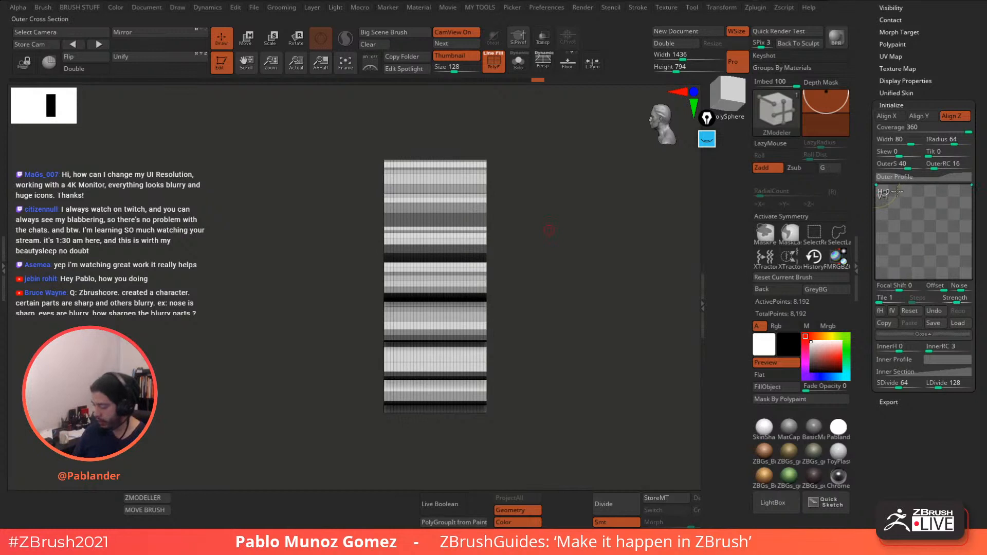
pyautogui.moveTo(905, 185); pyautogui.dragTo(876, 231)
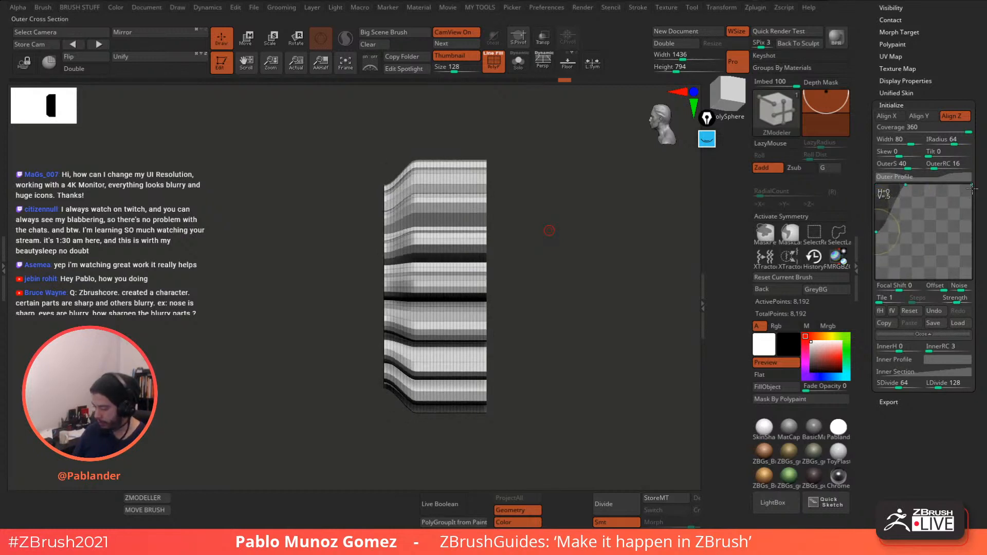
pyautogui.click(946, 185)
pyautogui.moveTo(971, 185); pyautogui.dragTo(971, 233)
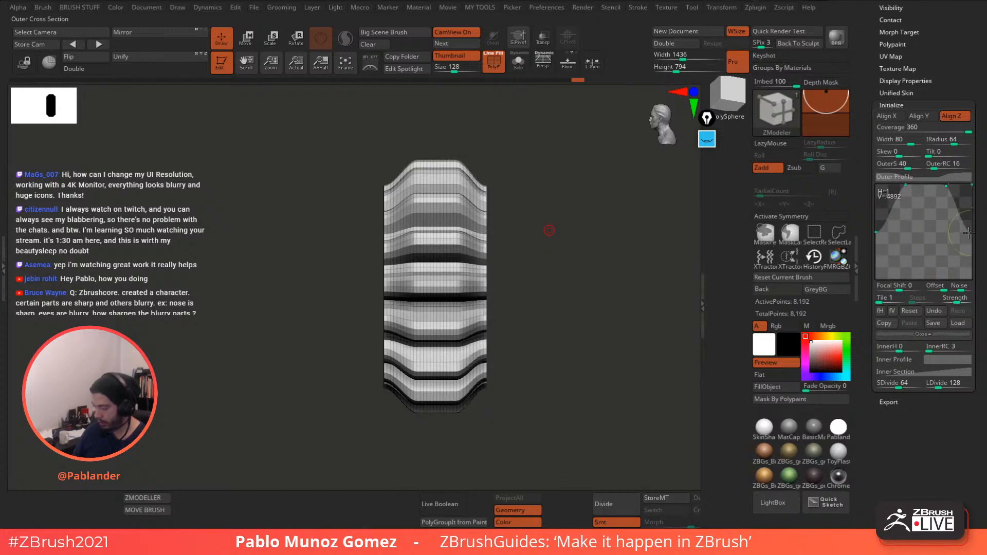
pyautogui.moveTo(648, 267); pyautogui.dragTo(601, 293)
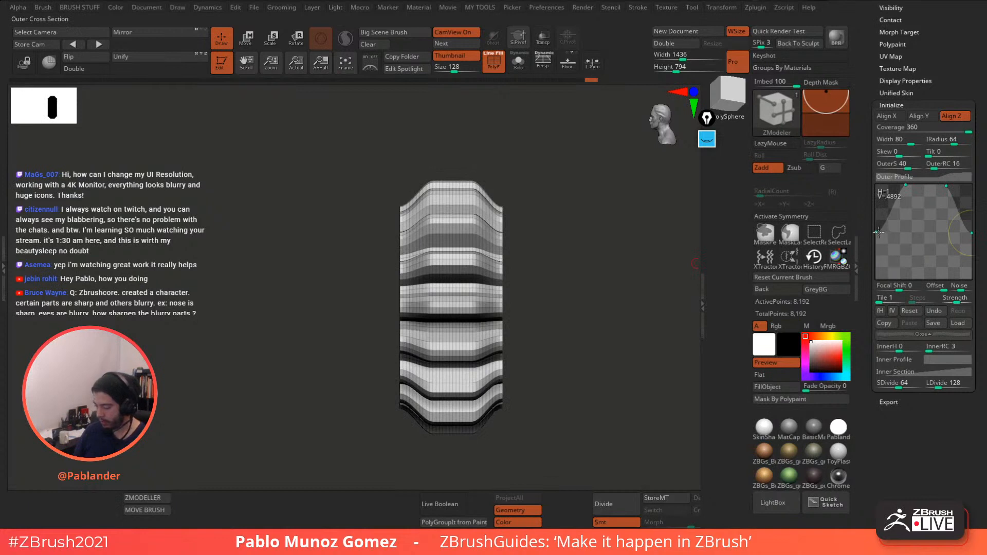
pyautogui.moveTo(878, 232)
pyautogui.mouseDown()
pyautogui.moveTo(880, 187)
pyautogui.moveTo(882, 231)
pyautogui.mouseUp()
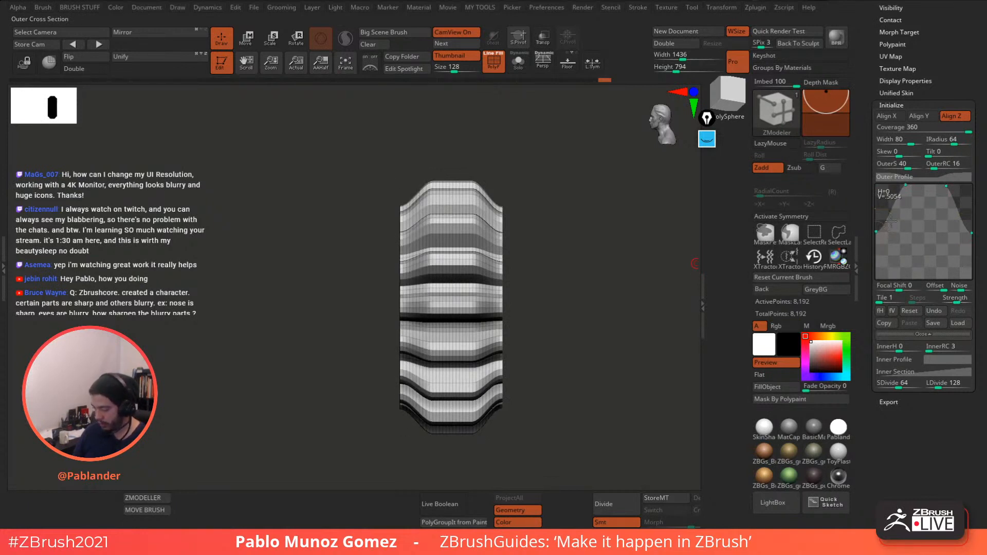
pyautogui.moveTo(889, 214); pyautogui.dragTo(880, 206)
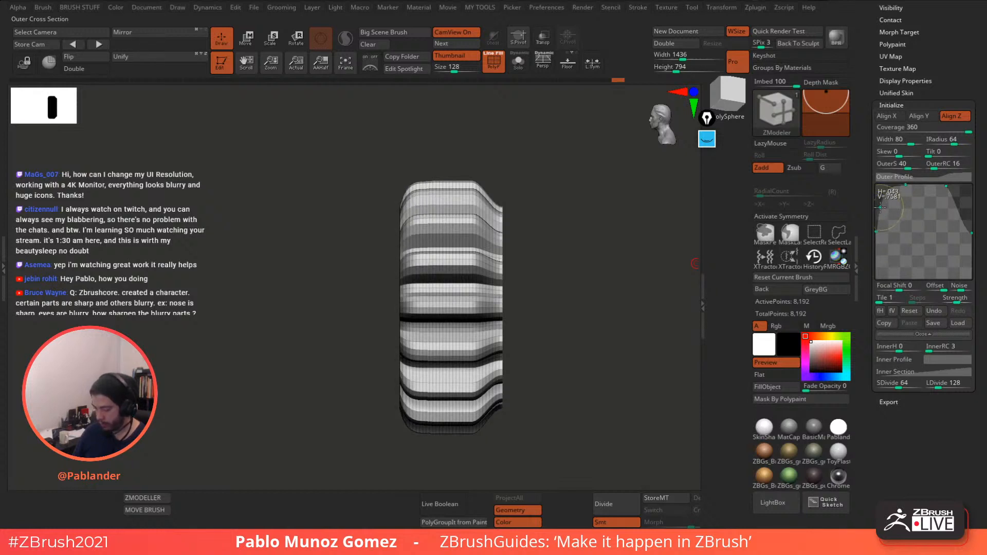
pyautogui.moveTo(971, 232)
pyautogui.mouseDown()
pyautogui.moveTo(969, 209)
pyautogui.moveTo(965, 218)
pyautogui.mouseUp()
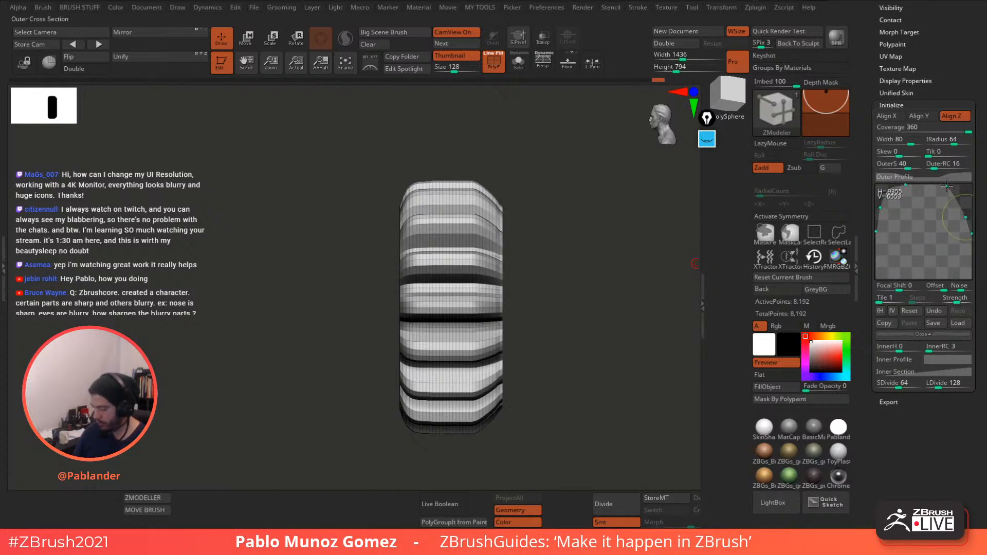
pyautogui.moveTo(966, 217); pyautogui.dragTo(967, 208)
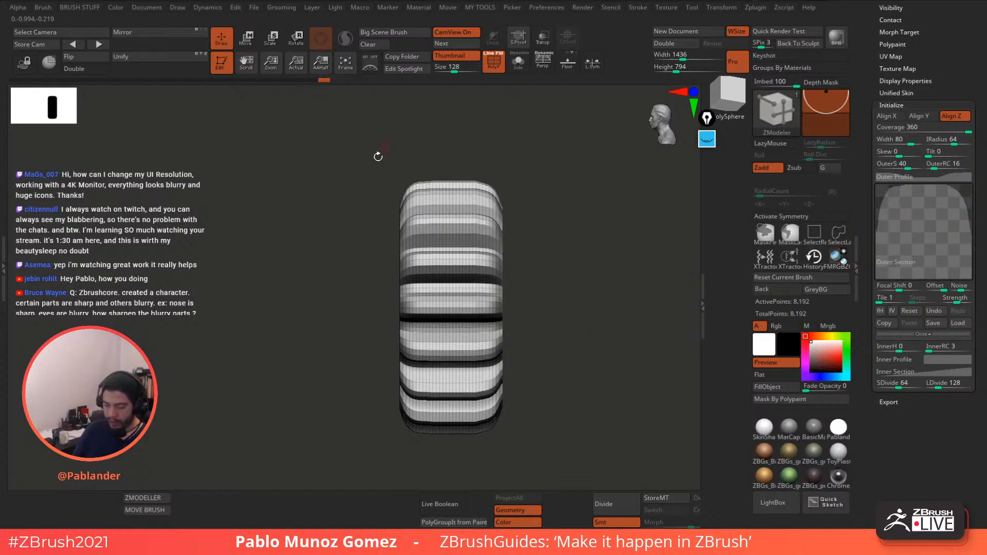
# - Lower SDivide to 16, cutting the gear to 2,048 points
pyautogui.moveTo(561, 227); pyautogui.dragTo(421, 357)
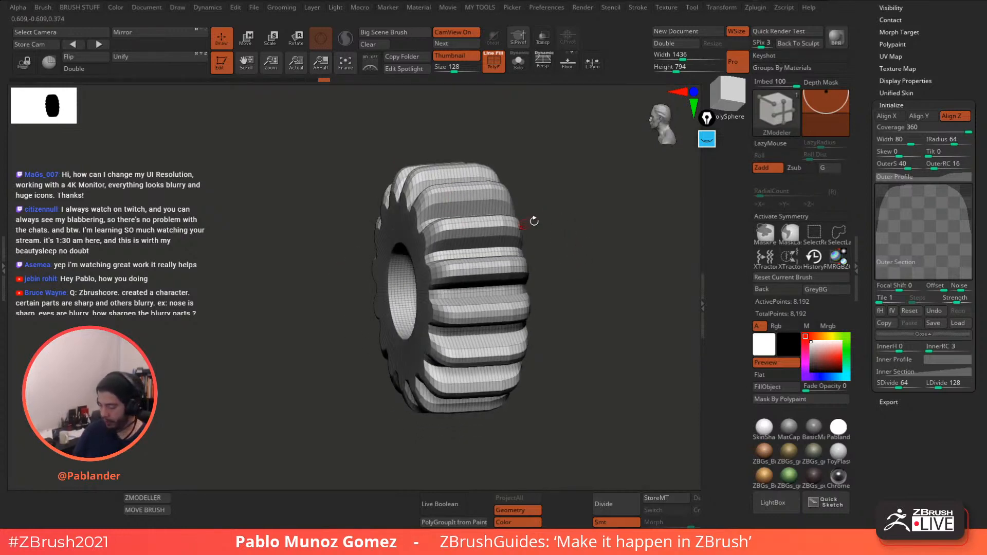
pyautogui.moveTo(567, 212); pyautogui.dragTo(559, 226)
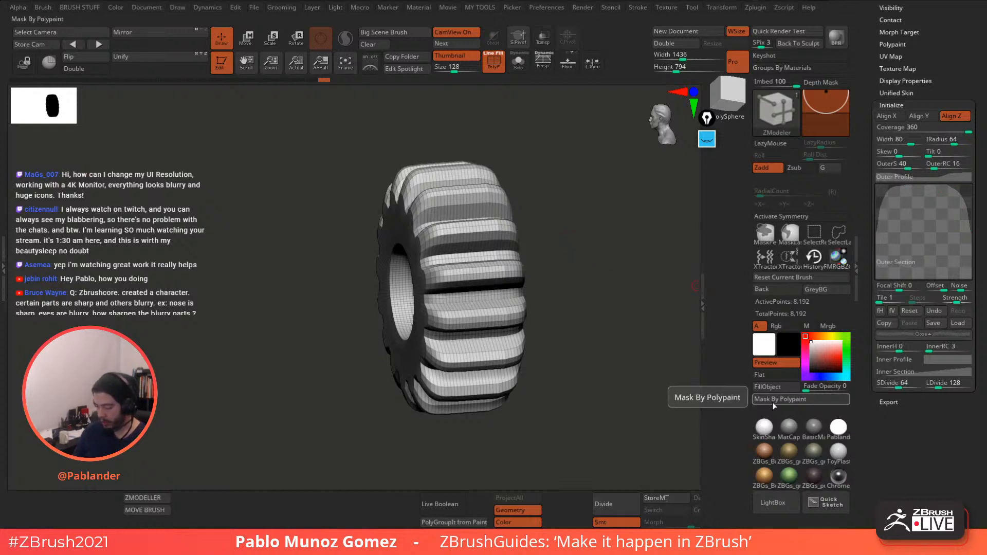
pyautogui.keyDown('shift'); pyautogui.moveTo(628, 388); pyautogui.dragTo(616, 390); pyautogui.keyUp('shift')
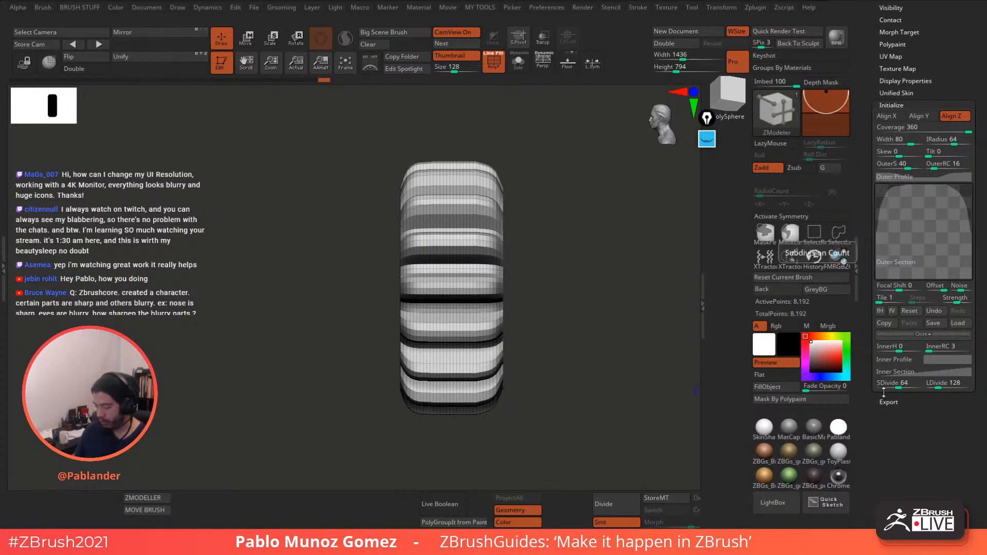
pyautogui.moveTo(675, 366); pyautogui.dragTo(583, 355)
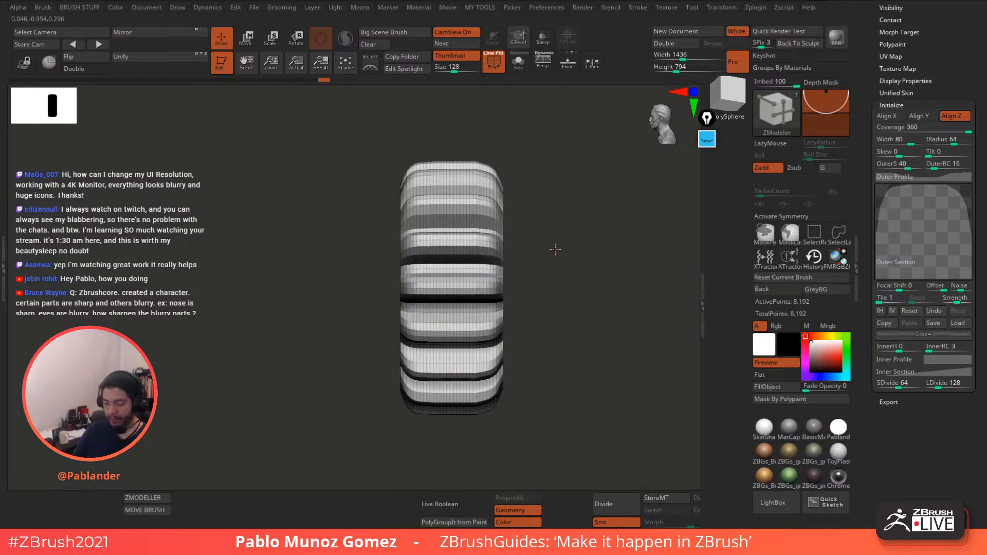
pyautogui.moveTo(554, 250); pyautogui.dragTo(547, 198)
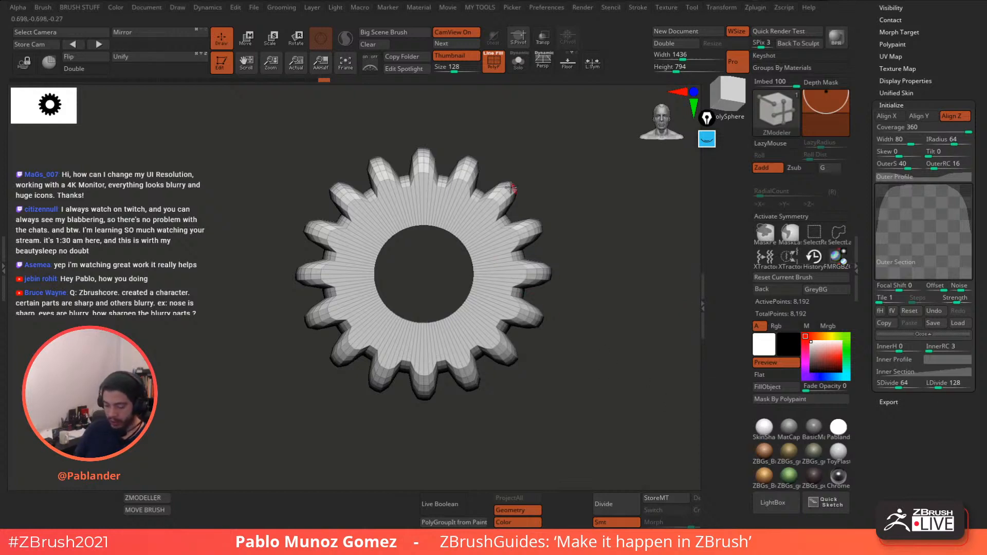
pyautogui.moveTo(560, 161); pyautogui.dragTo(590, 308)
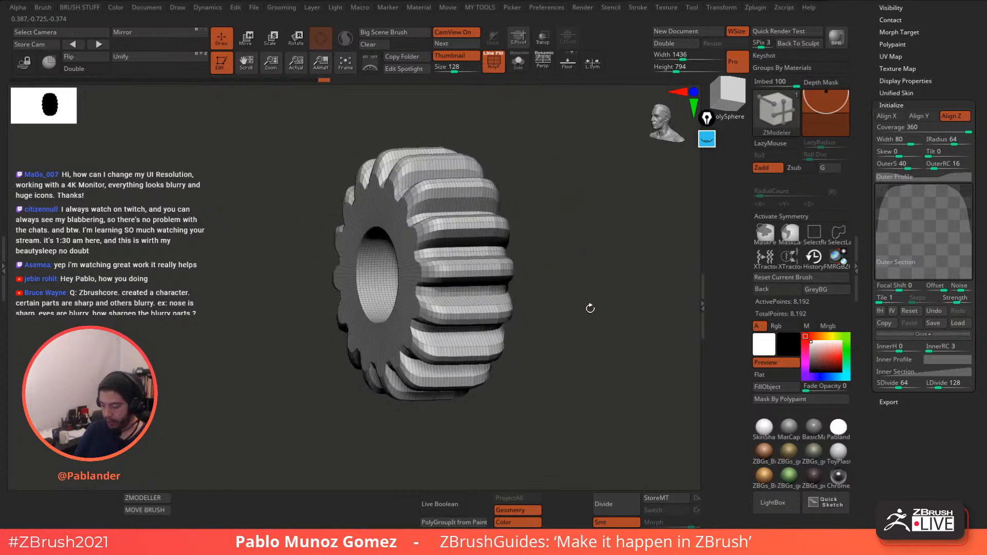
pyautogui.moveTo(889, 383); pyautogui.dragTo(882, 384)
pyautogui.moveTo(584, 344)
pyautogui.keyDown('shift'); pyautogui.mouseDown()
pyautogui.moveTo(571, 342)
pyautogui.moveTo(612, 344)
pyautogui.moveTo(565, 308)
pyautogui.moveTo(588, 377)
pyautogui.mouseUp(); pyautogui.keyUp('shift')
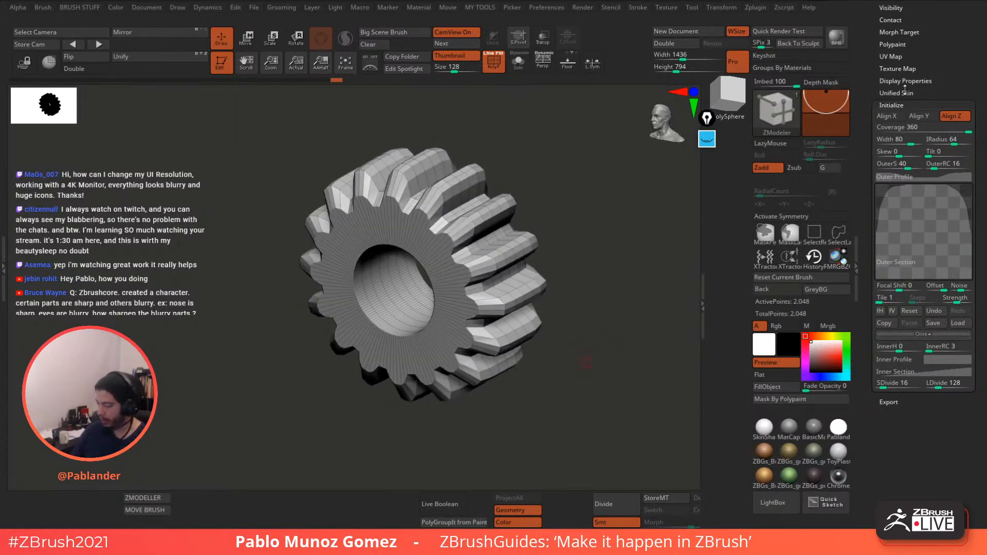
pyautogui.moveTo(872, 88); pyautogui.dragTo(866, 239)
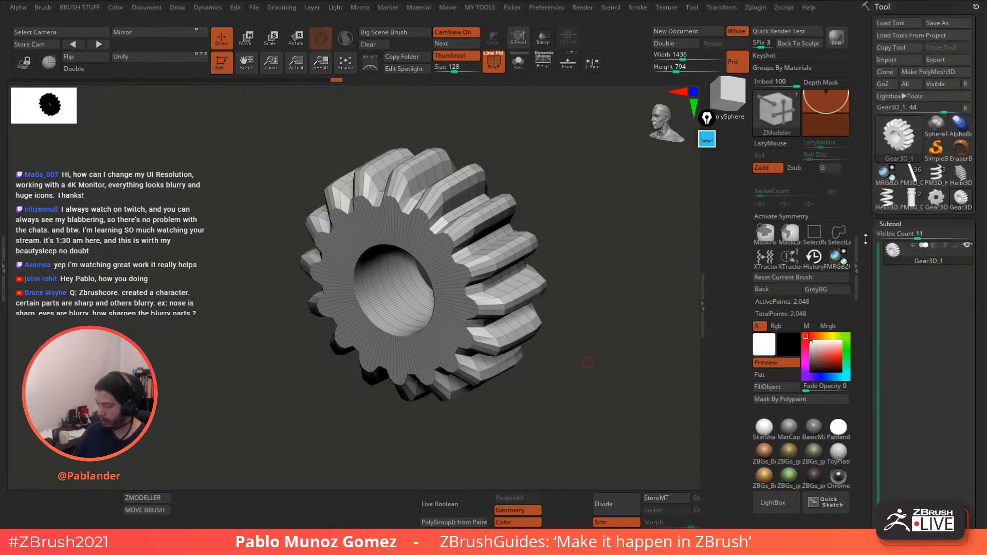
# - Convert the gear to PolyMesh3D PM3D_Gear3D_1, stand it upright front-on, and mirror-weld it
pyautogui.click(951, 71)
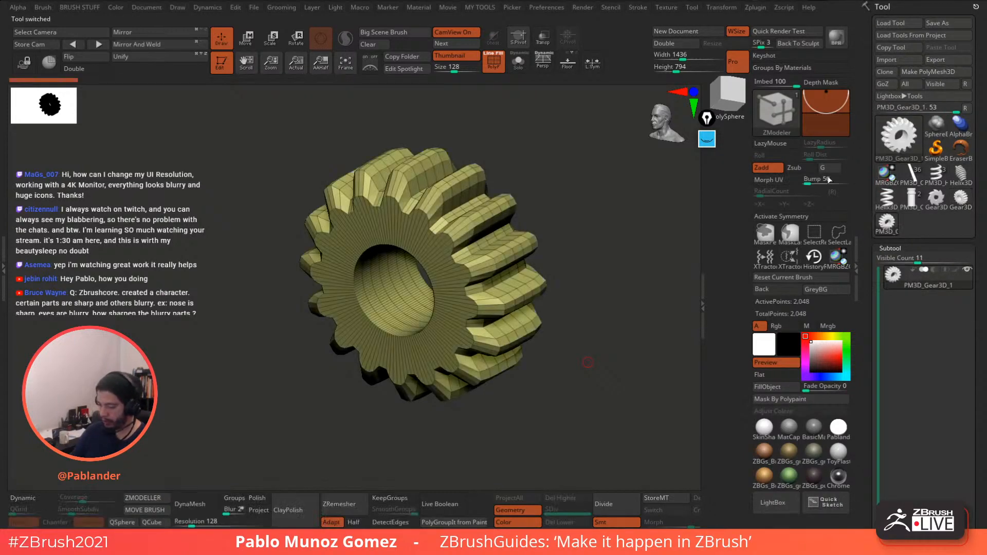
pyautogui.moveTo(610, 334); pyautogui.dragTo(511, 242)
pyautogui.press('w')
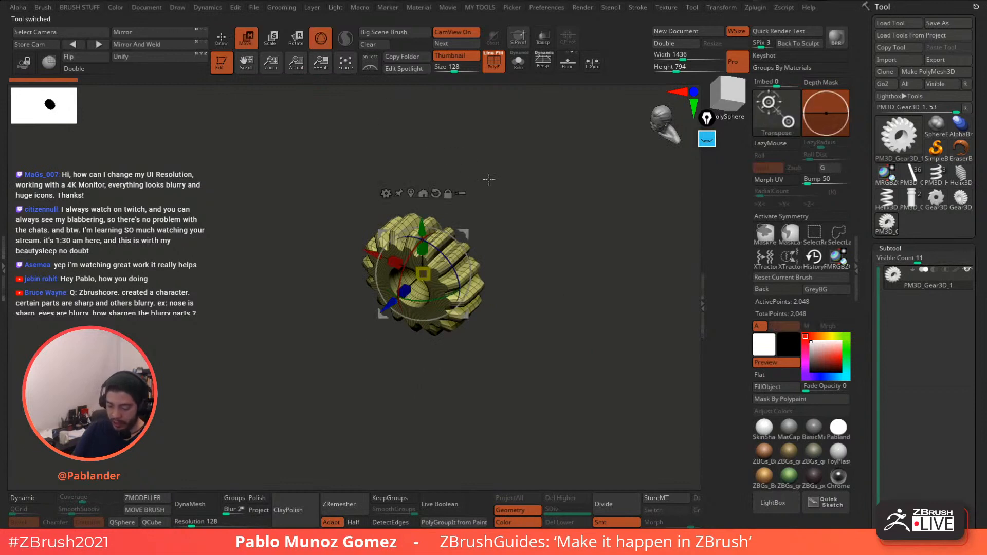
pyautogui.keyDown('shift'); pyautogui.moveTo(489, 180); pyautogui.dragTo(508, 229); pyautogui.keyUp('shift')
pyautogui.keyDown('shift'); pyautogui.moveTo(471, 271); pyautogui.dragTo(479, 344); pyautogui.keyUp('shift')
pyautogui.press('q')
pyautogui.moveTo(408, 136)
pyautogui.keyDown('alt'); pyautogui.mouseDown()
pyautogui.moveTo(496, 214)
pyautogui.moveTo(509, 252)
pyautogui.moveTo(562, 266)
pyautogui.mouseUp(); pyautogui.keyUp('alt')
pyautogui.moveTo(550, 298); pyautogui.dragTo(533, 204)
pyautogui.click(137, 45)
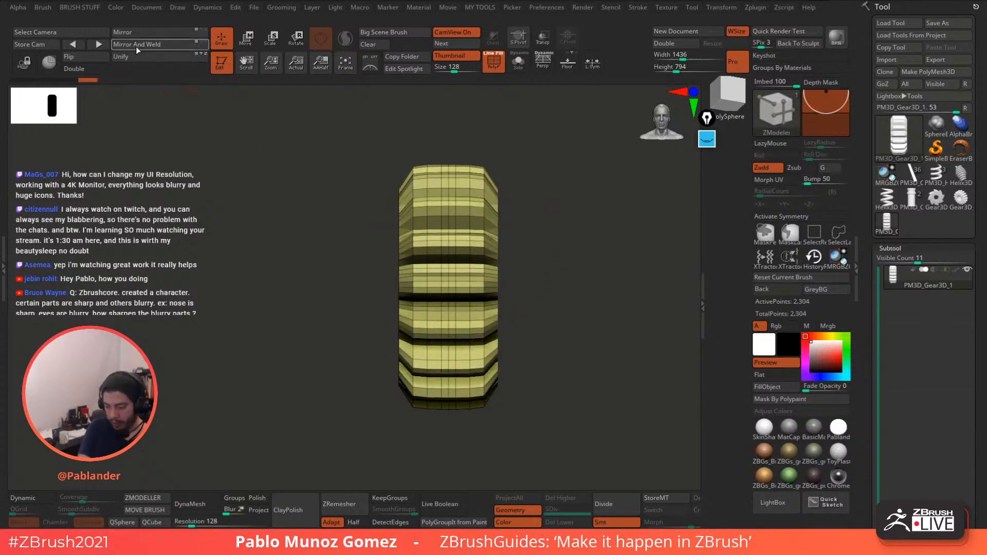
# - With X symmetry, slide complete edge loops toward the tooth tips, undoing the last slide
pyautogui.moveTo(514, 192); pyautogui.dragTo(584, 220)
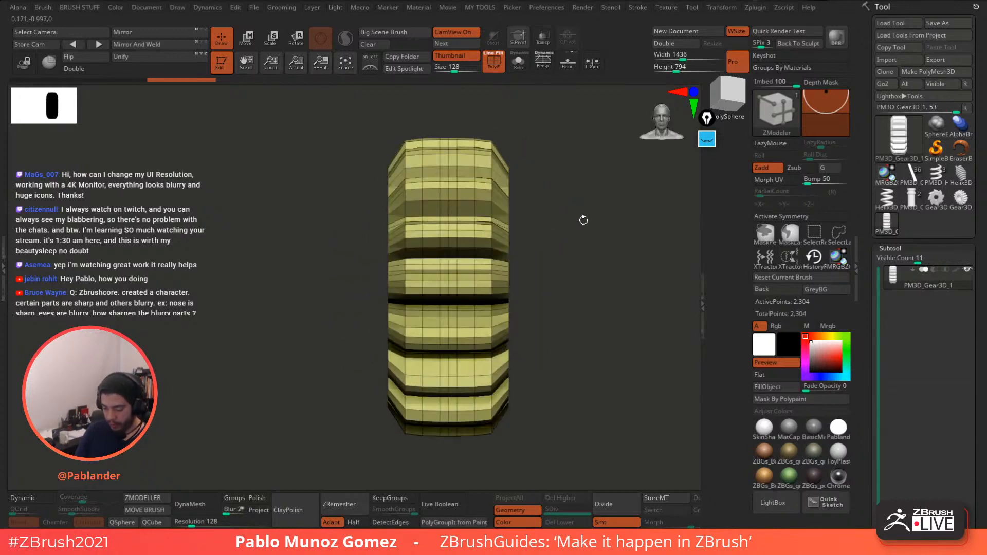
pyautogui.moveTo(550, 275); pyautogui.dragTo(489, 267)
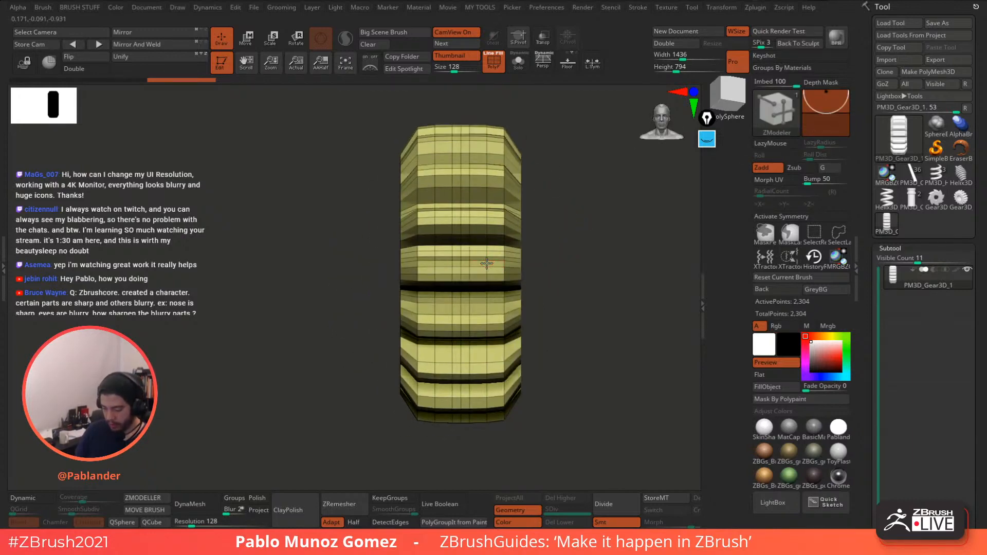
pyautogui.press('space')
pyautogui.click(559, 218)
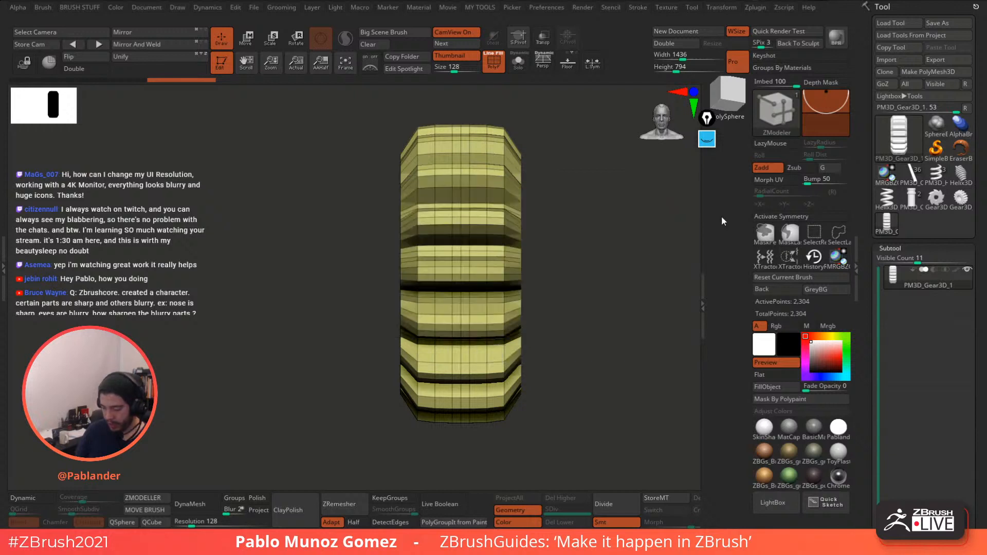
pyautogui.press('x')
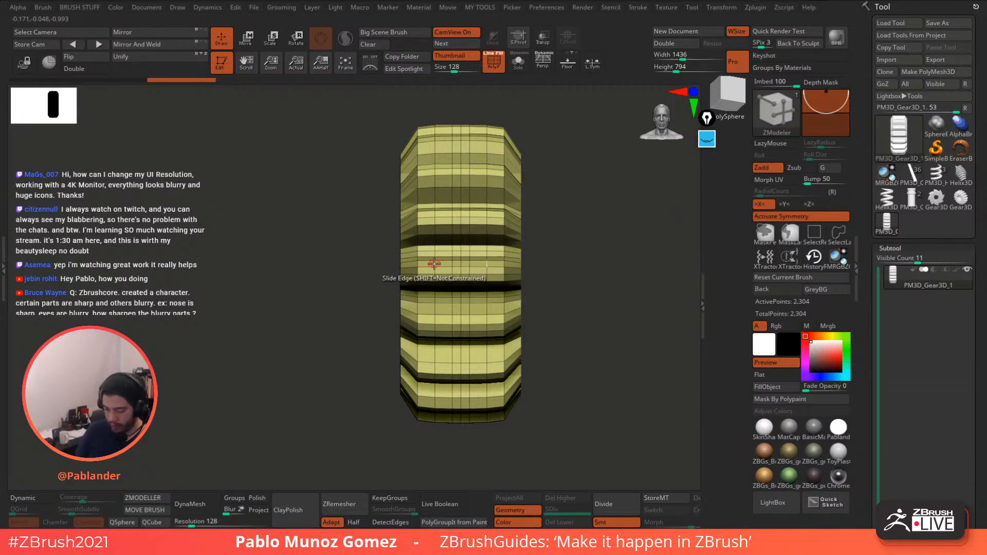
pyautogui.press('space')
pyautogui.click(445, 330)
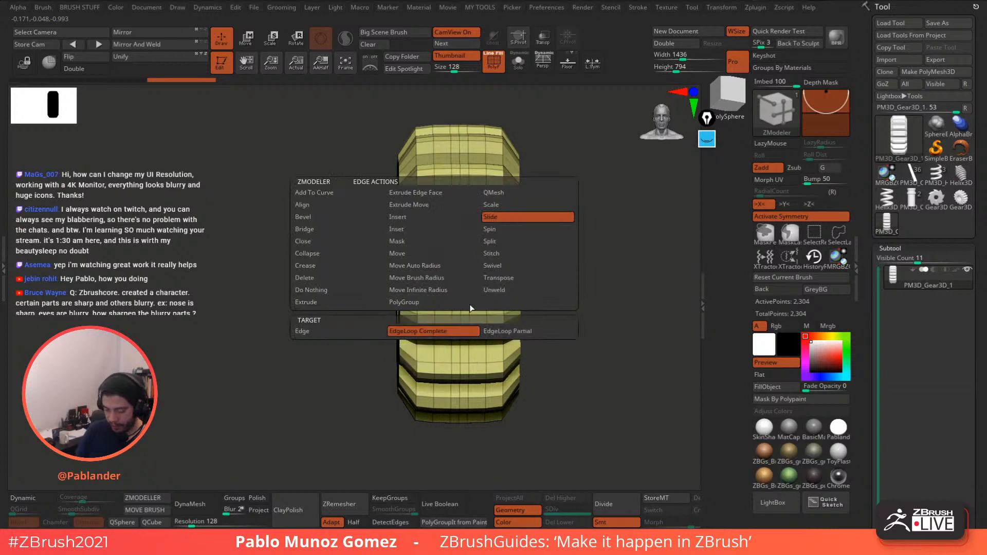
pyautogui.moveTo(585, 271); pyautogui.dragTo(624, 261)
pyautogui.moveTo(449, 299)
pyautogui.mouseDown()
pyautogui.moveTo(480, 300)
pyautogui.moveTo(459, 298)
pyautogui.mouseUp()
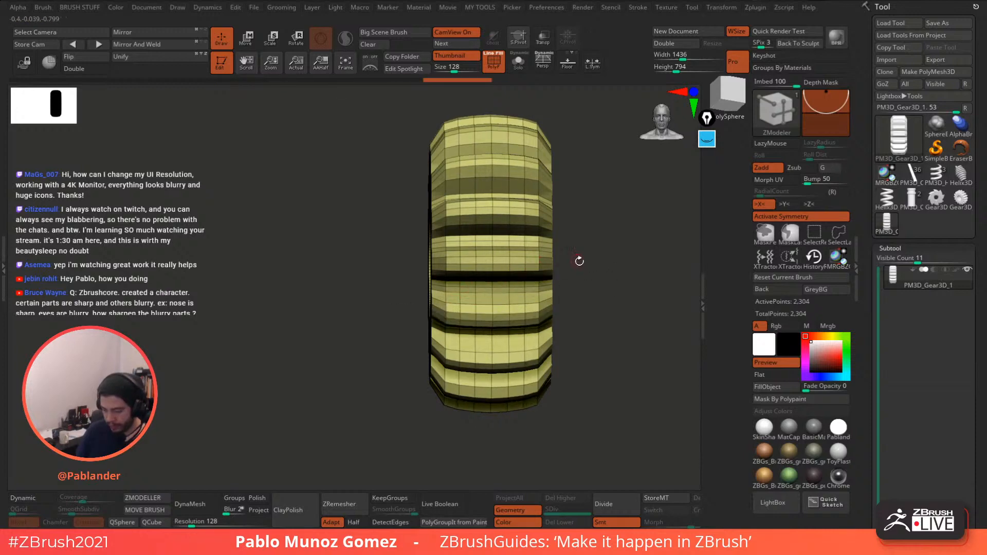
pyautogui.moveTo(592, 260)
pyautogui.mouseDown()
pyautogui.moveTo(578, 249)
pyautogui.moveTo(612, 260)
pyautogui.moveTo(573, 271)
pyautogui.moveTo(587, 253)
pyautogui.mouseUp()
pyautogui.moveTo(496, 267); pyautogui.dragTo(507, 265)
pyautogui.moveTo(566, 242); pyautogui.dragTo(637, 235)
pyautogui.hotkey('ctrl', 'z')
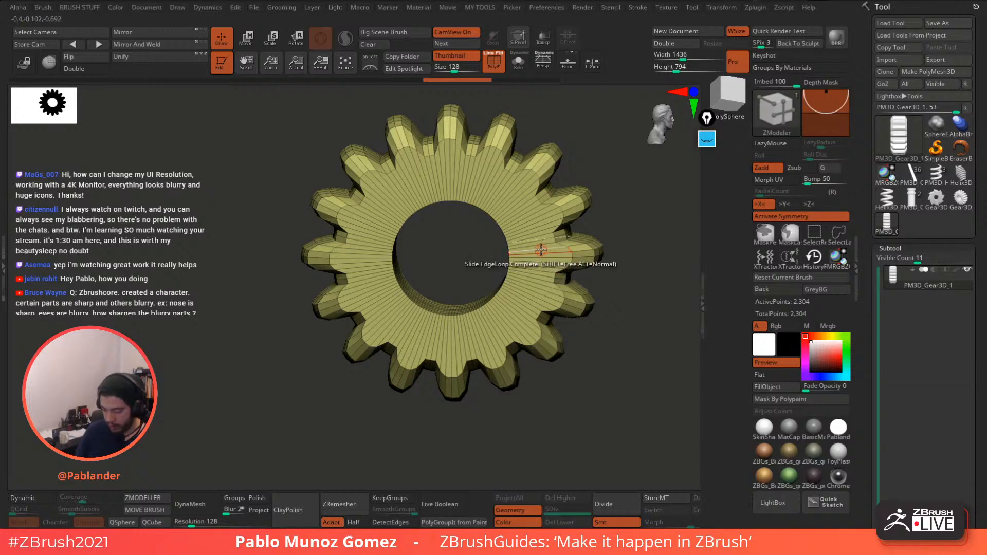
# - Insert three single edge loops around the gear's inner face with ZModeler
pyautogui.press('space')
pyautogui.click(507, 143)
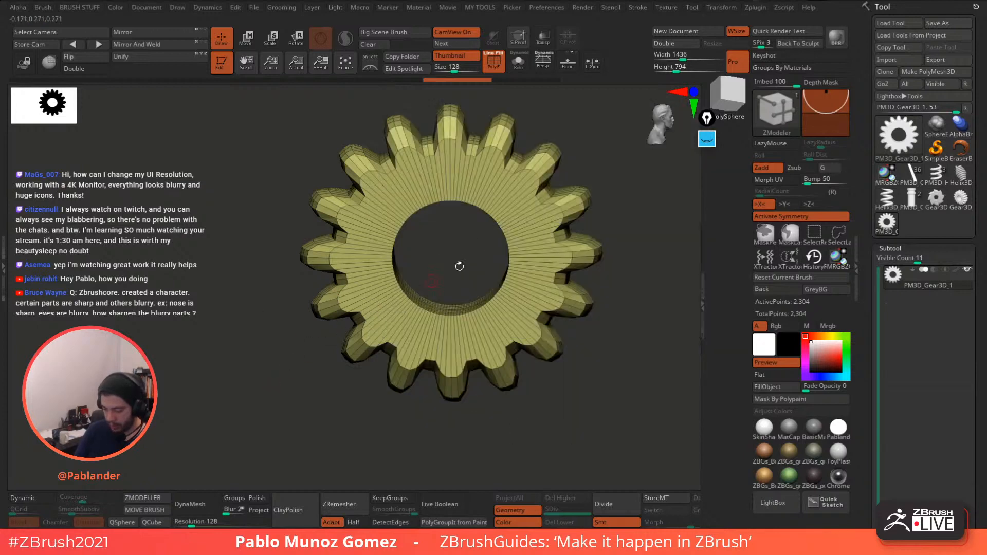
pyautogui.press('space')
pyautogui.click(549, 216)
pyautogui.moveTo(595, 139); pyautogui.dragTo(573, 197)
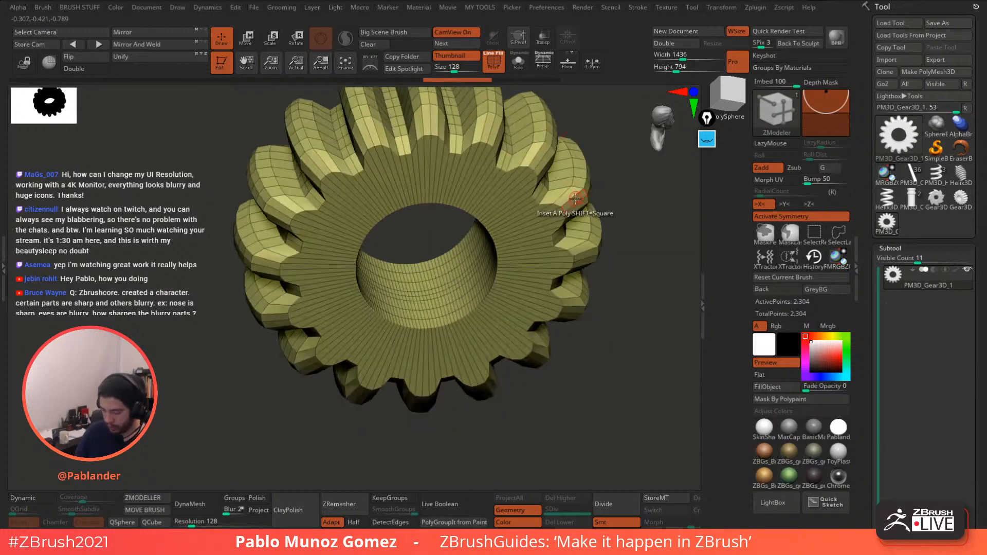
pyautogui.press('space')
pyautogui.click(550, 217)
pyautogui.click(547, 213)
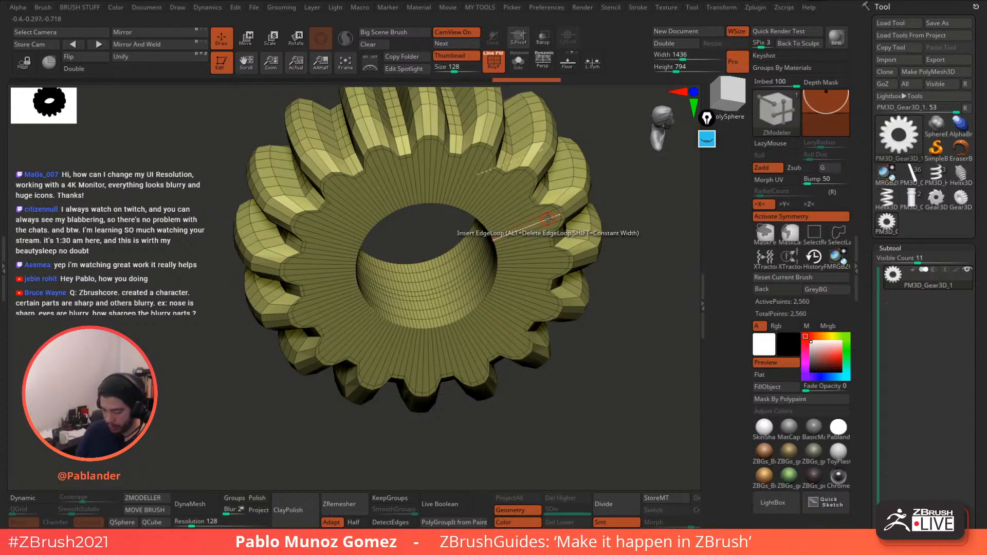
pyautogui.click(526, 227)
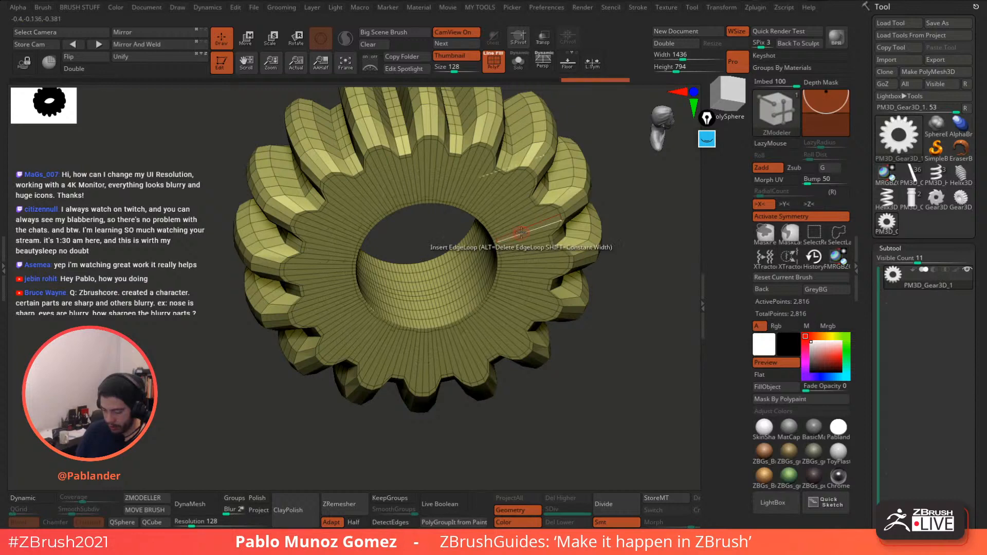
pyautogui.click(524, 227)
pyautogui.keyDown('alt'); pyautogui.moveTo(641, 278); pyautogui.dragTo(556, 159); pyautogui.keyUp('alt')
pyautogui.moveTo(558, 161); pyautogui.dragTo(550, 222)
# - Preview PM3D_Gear3D_1 with Dynamic subdivision and view it flat front-on
pyautogui.click(32, 498)
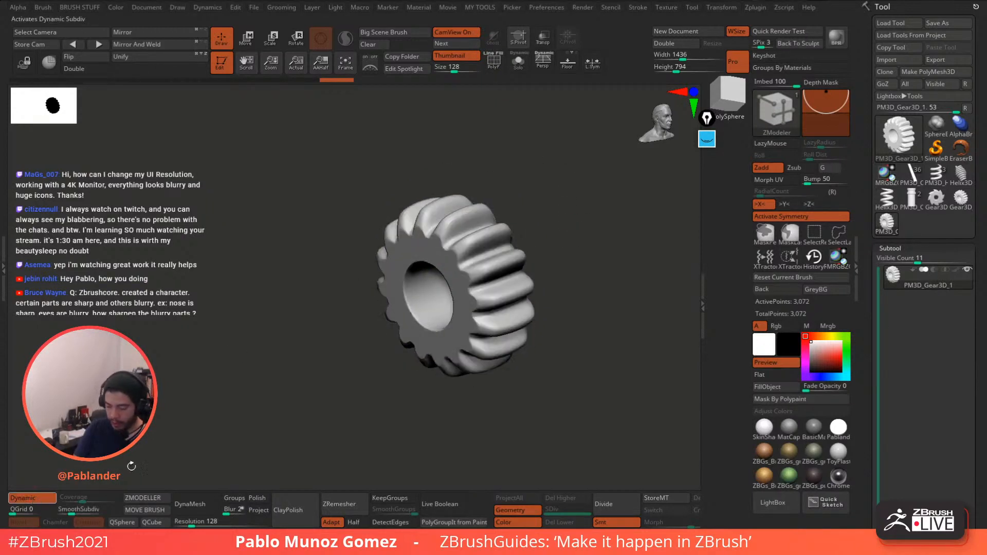
pyautogui.moveTo(598, 303); pyautogui.dragTo(514, 239)
pyautogui.moveTo(543, 374); pyautogui.dragTo(590, 320)
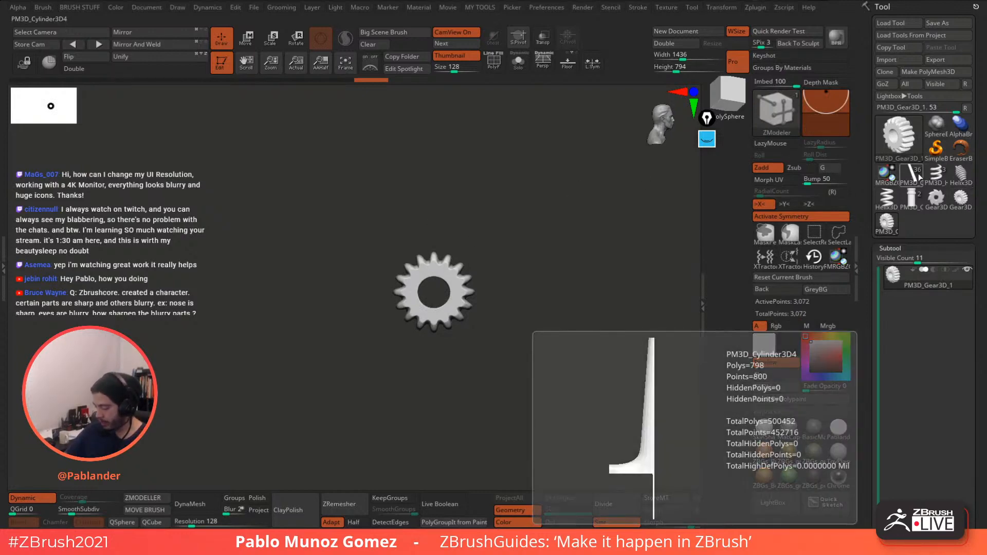
# - Load PM3D_Cylinder3D4, select peg-gear in the tunig peg folder, and enable Dynamic and Solo
pyautogui.click(918, 174)
pyautogui.keyDown('alt'); pyautogui.moveTo(529, 222); pyautogui.dragTo(591, 292); pyautogui.keyUp('alt')
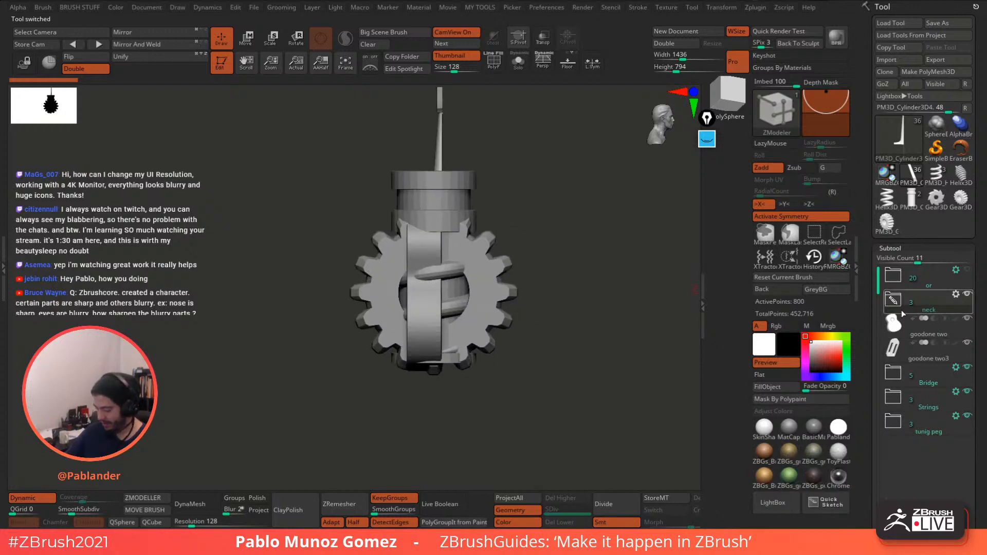
pyautogui.click(888, 426)
pyautogui.moveTo(557, 382)
pyautogui.mouseDown()
pyautogui.moveTo(551, 364)
pyautogui.moveTo(546, 374)
pyautogui.mouseUp()
pyautogui.click(922, 456)
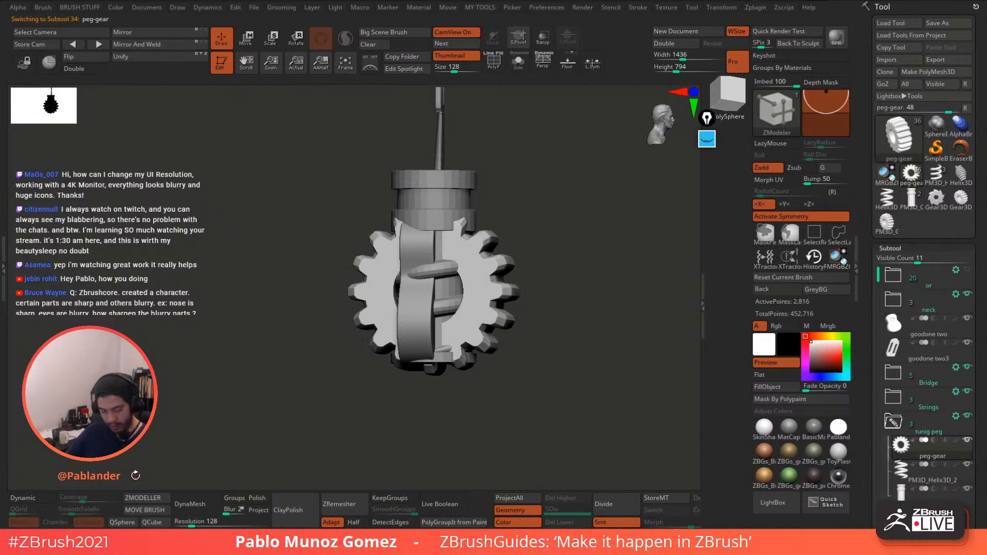
pyautogui.click(43, 503)
pyautogui.moveTo(493, 340); pyautogui.dragTo(520, 349)
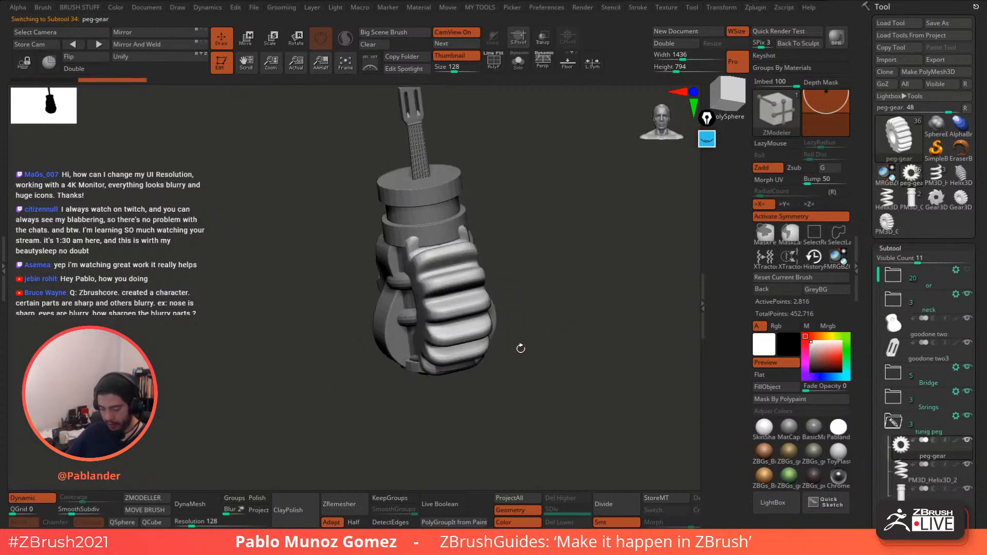
pyautogui.click(518, 63)
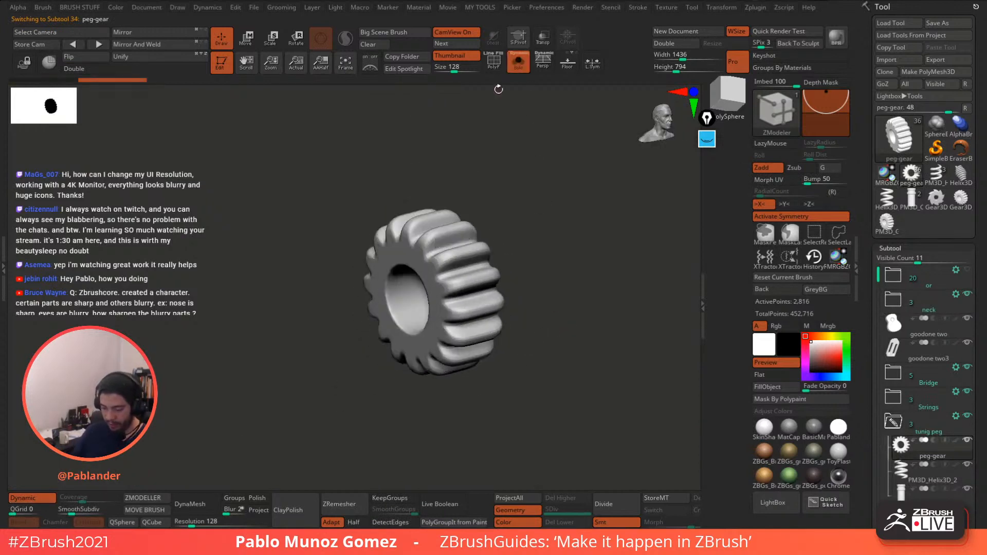
# - With PolyF on and Dynamic off, slide edge loops along the peg-gear's teeth
pyautogui.click(494, 64)
pyautogui.keyDown('alt'); pyautogui.moveTo(530, 167); pyautogui.dragTo(557, 242); pyautogui.keyUp('alt')
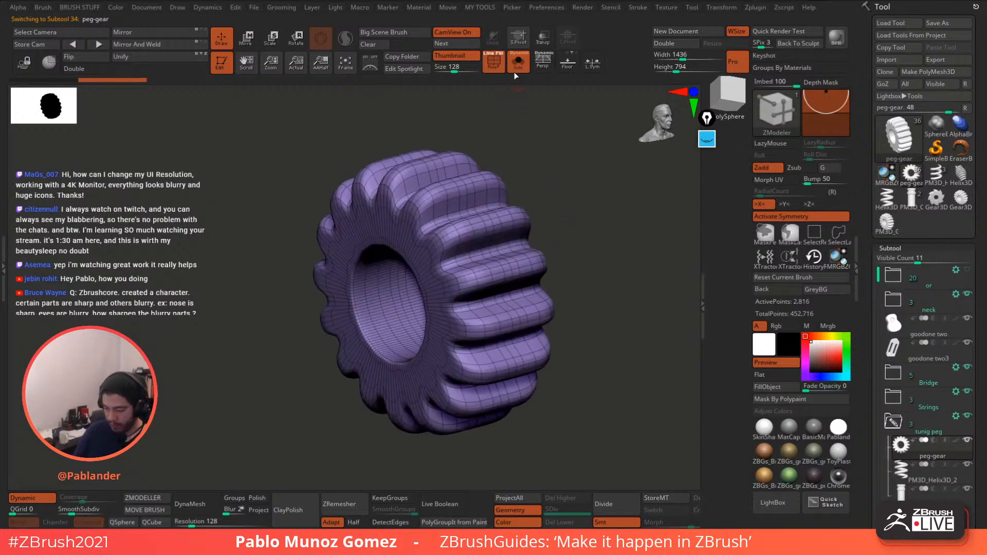
pyautogui.click(36, 498)
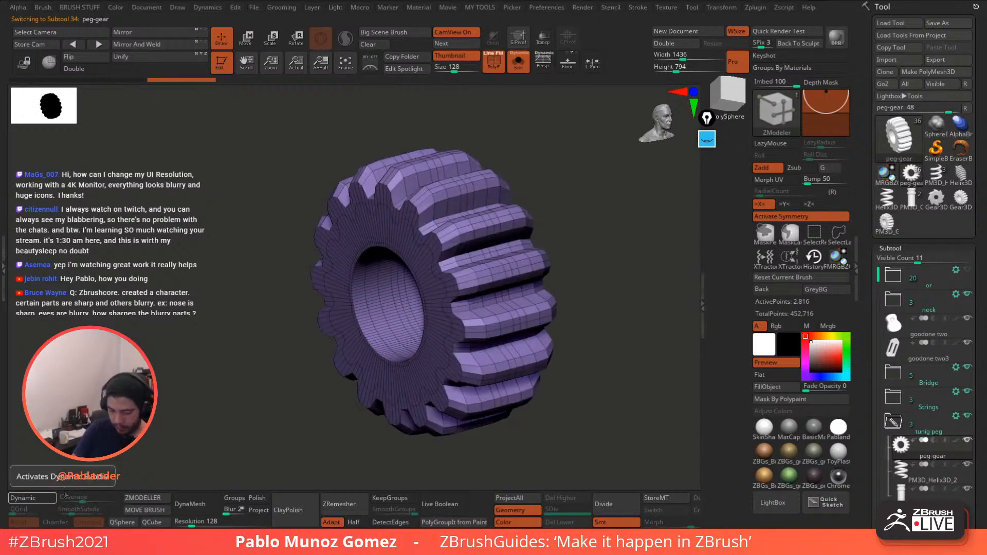
pyautogui.keyDown('alt'); pyautogui.moveTo(595, 212); pyautogui.dragTo(598, 242); pyautogui.keyUp('alt')
pyautogui.moveTo(576, 221); pyautogui.dragTo(626, 211)
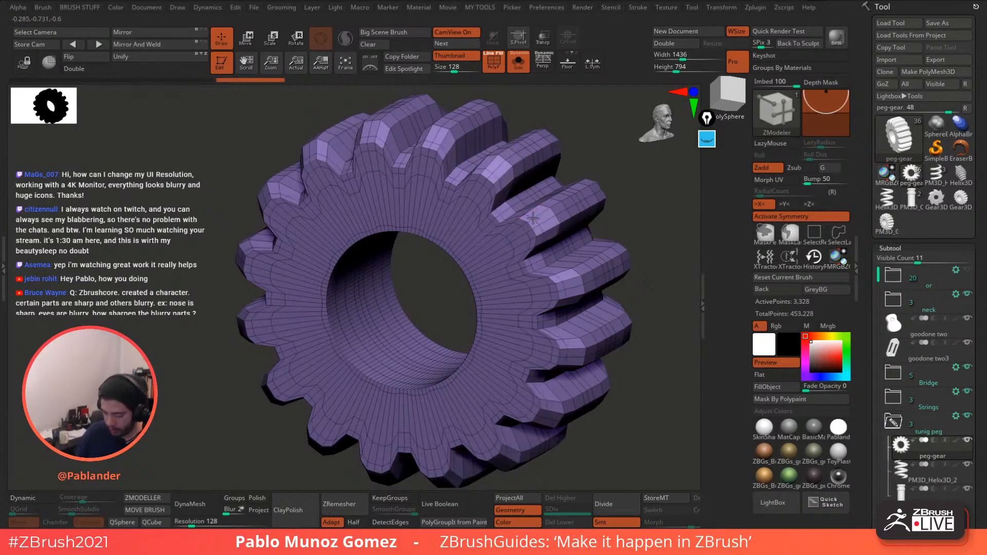
pyautogui.press('space')
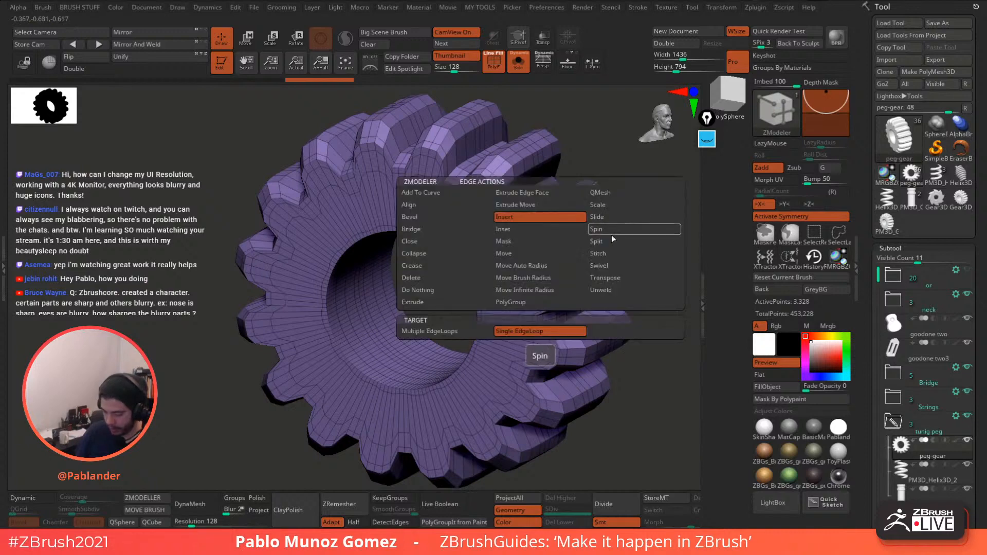
pyautogui.click(611, 217)
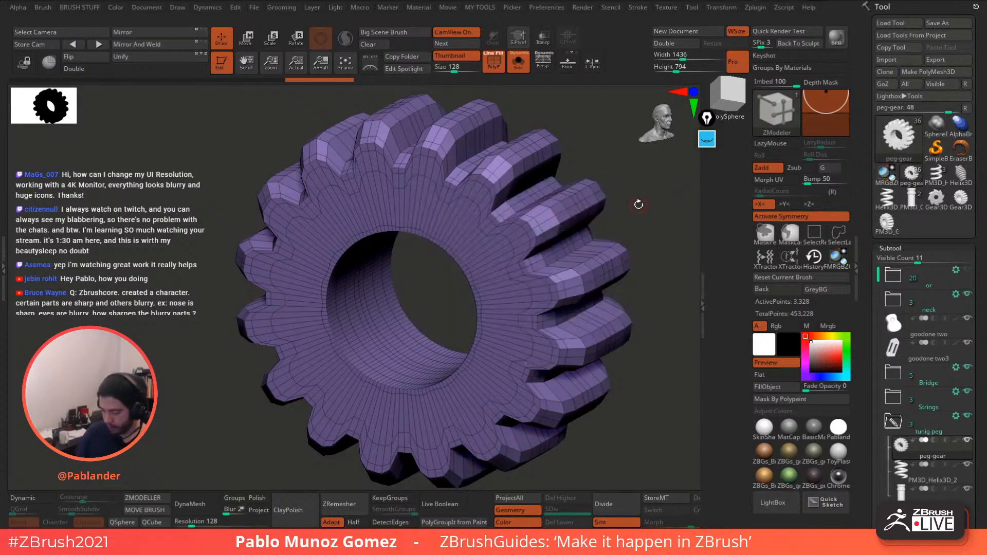
pyautogui.moveTo(638, 204); pyautogui.dragTo(616, 211)
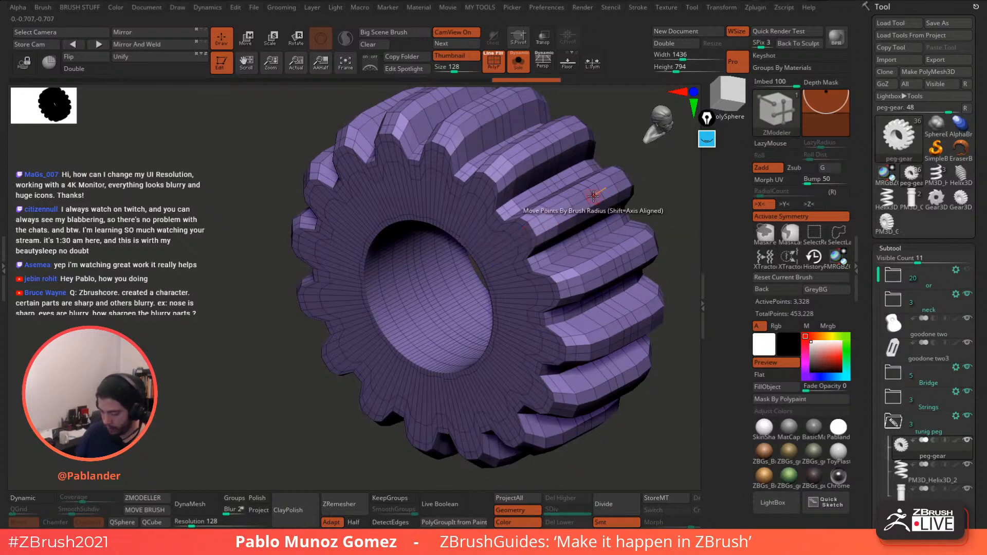
pyautogui.moveTo(585, 195)
pyautogui.mouseDown()
pyautogui.moveTo(566, 206)
pyautogui.moveTo(608, 202)
pyautogui.mouseUp()
pyautogui.keyDown('ctrl'); pyautogui.moveTo(609, 204); pyautogui.dragTo(537, 257, button='right'); pyautogui.keyUp('ctrl')
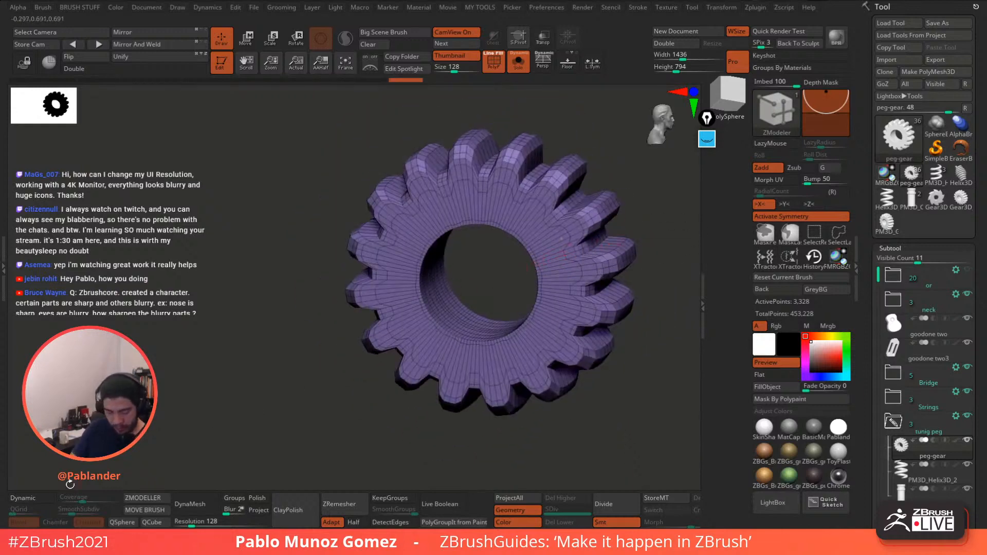
# - Preview the peg-gear smoothed without wireframe and orbit in on its bore
pyautogui.click(31, 498)
pyautogui.keyDown('ctrl'); pyautogui.moveTo(645, 298); pyautogui.dragTo(649, 242, button='right'); pyautogui.keyUp('ctrl')
pyautogui.click(495, 71)
pyautogui.keyDown('alt'); pyautogui.moveTo(569, 143); pyautogui.dragTo(496, 180, button='right'); pyautogui.keyUp('alt')
pyautogui.keyDown('shift'); pyautogui.moveTo(496, 180); pyautogui.dragTo(575, 226, button='right'); pyautogui.keyUp('shift')
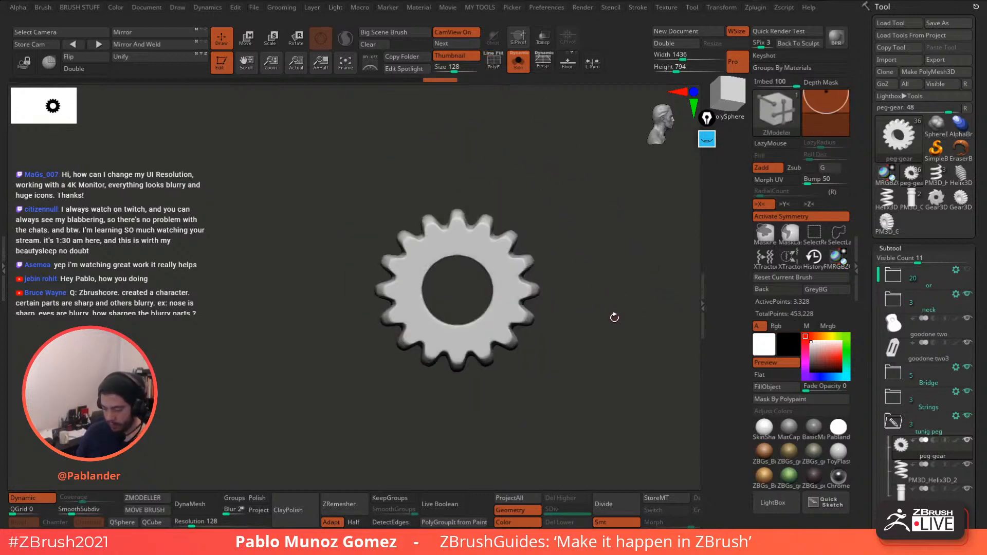
pyautogui.moveTo(614, 318)
pyautogui.mouseDown(button='right')
pyautogui.moveTo(584, 329)
pyautogui.moveTo(618, 314)
pyautogui.mouseUp(button='right')
pyautogui.moveTo(521, 114); pyautogui.dragTo(570, 251, button='right')
pyautogui.keyDown('alt'); pyautogui.moveTo(517, 370); pyautogui.dragTo(549, 318, button='right'); pyautogui.keyUp('alt')
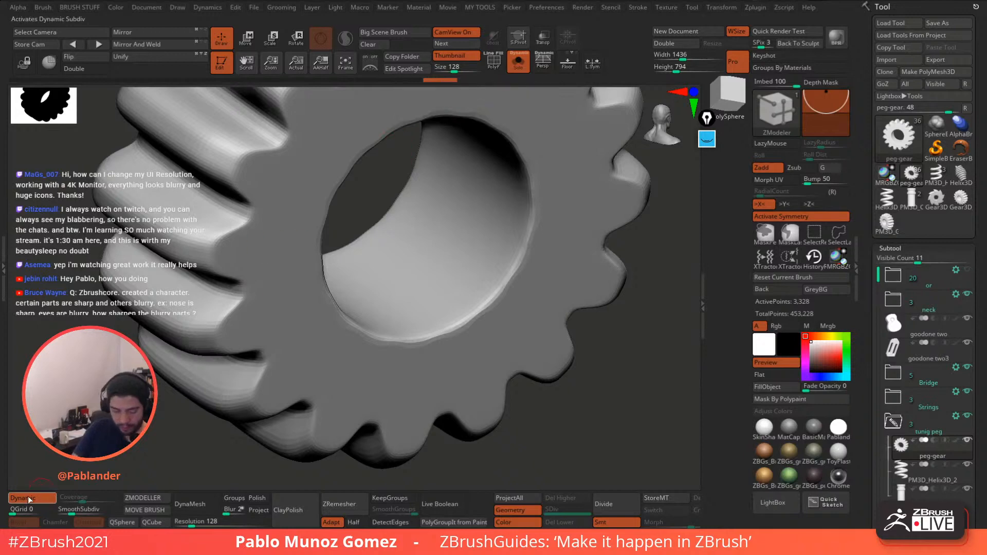
pyautogui.moveTo(386, 152); pyautogui.dragTo(392, 180, button='right')
# - Show the wireframe, undo the last edge change, and inset the polygons around the bore
pyautogui.hotkey('shift', 'f')
pyautogui.moveTo(528, 235); pyautogui.dragTo(522, 226, button='right')
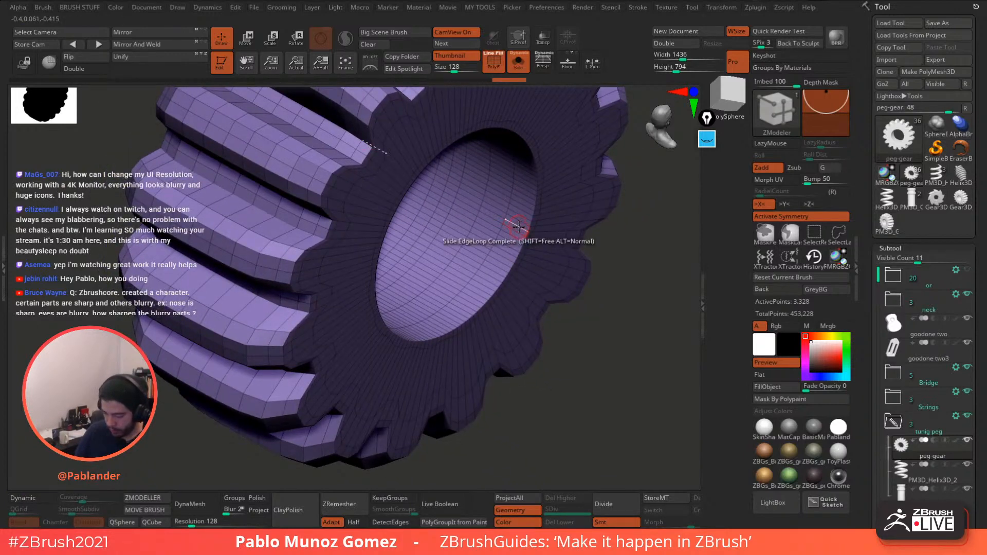
pyautogui.hotkey('ctrl', 'z')
pyautogui.press('space')
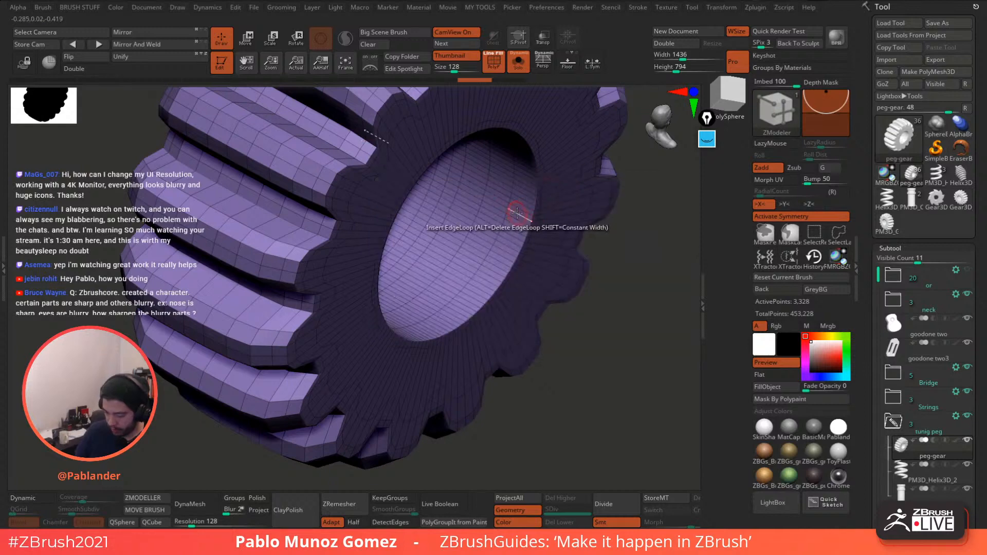
pyautogui.moveTo(533, 218); pyautogui.dragTo(535, 219)
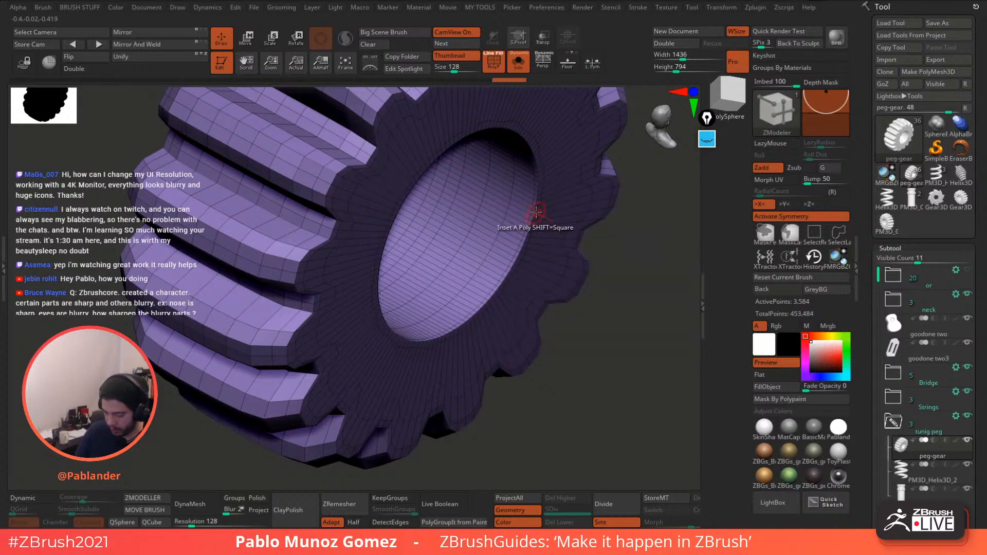
pyautogui.moveTo(537, 217)
pyautogui.keyDown('alt'); pyautogui.mouseDown(button='right')
pyautogui.moveTo(599, 290)
pyautogui.moveTo(595, 252)
pyautogui.moveTo(589, 322)
pyautogui.mouseUp(button='right'); pyautogui.keyUp('alt')
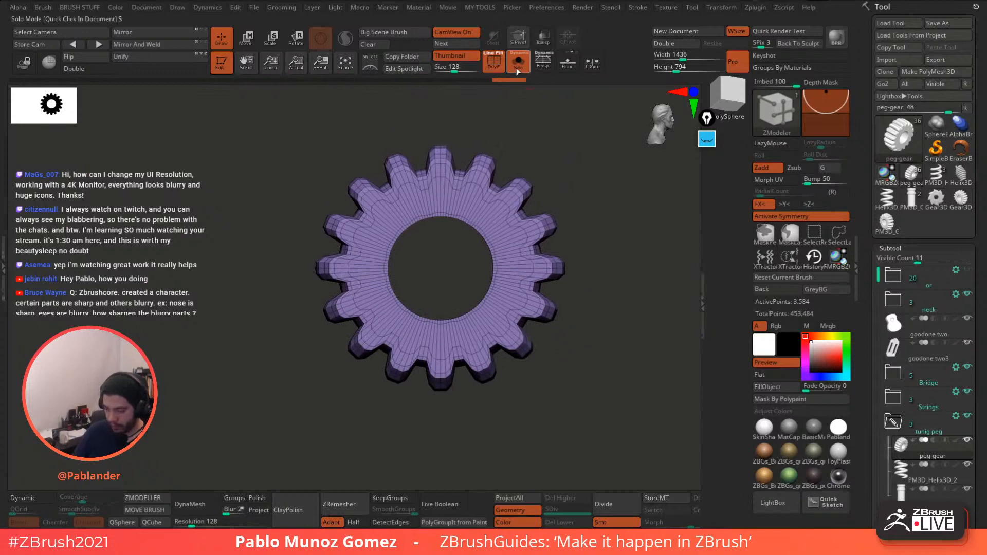
# - Inspect the gear with Dynamic smoothing on and PolyF wireframe hidden, then turn Dynamic off
pyautogui.click(32, 499)
pyautogui.click(498, 70)
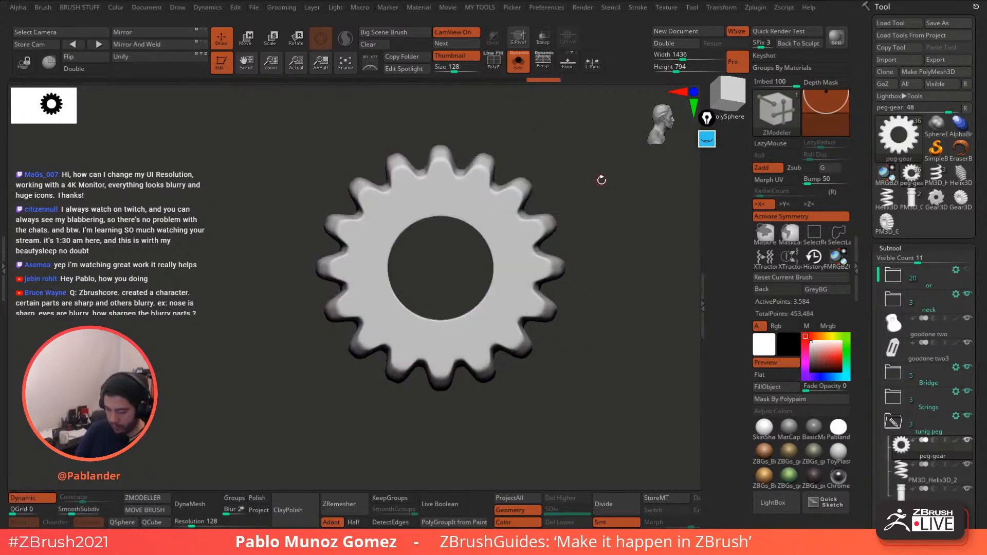
pyautogui.moveTo(609, 211); pyautogui.dragTo(608, 227)
pyautogui.keyDown('alt'); pyautogui.moveTo(610, 278); pyautogui.dragTo(549, 247); pyautogui.keyUp('alt')
pyautogui.click(27, 501)
pyautogui.moveTo(564, 307); pyautogui.dragTo(514, 277)
# - Turn Solo off to show the whole tuning peg, including the cylinder and helix parts
pyautogui.click(518, 62)
pyautogui.keyDown('alt'); pyautogui.moveTo(519, 170); pyautogui.dragTo(526, 228); pyautogui.keyUp('alt')
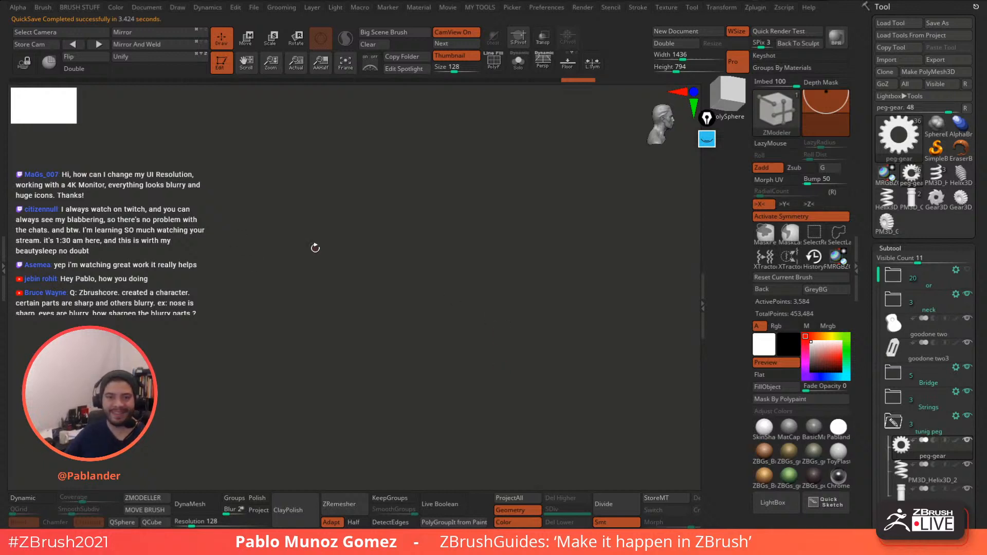
pyautogui.click(533, 249)
pyautogui.keyDown('alt'); pyautogui.moveTo(544, 274); pyautogui.dragTo(510, 258); pyautogui.keyUp('alt')
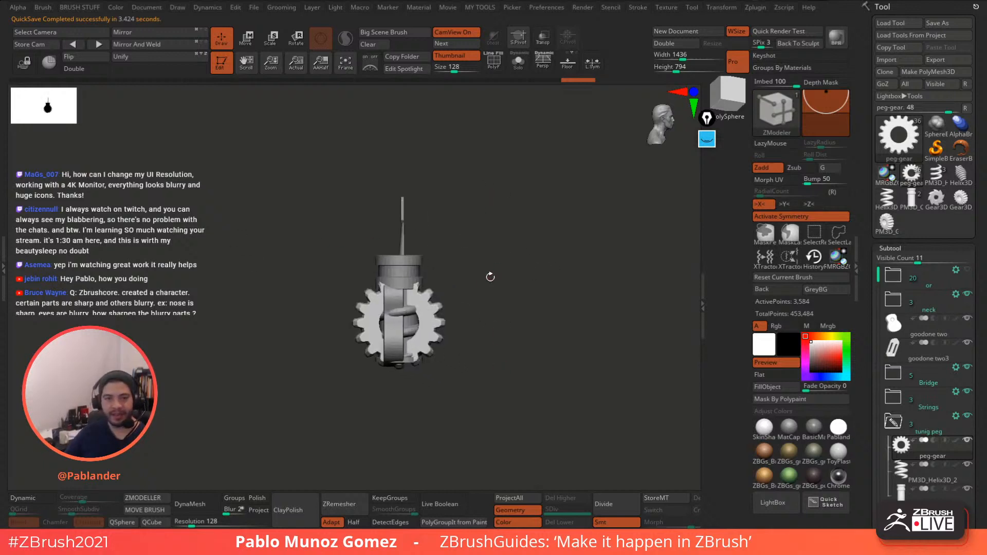
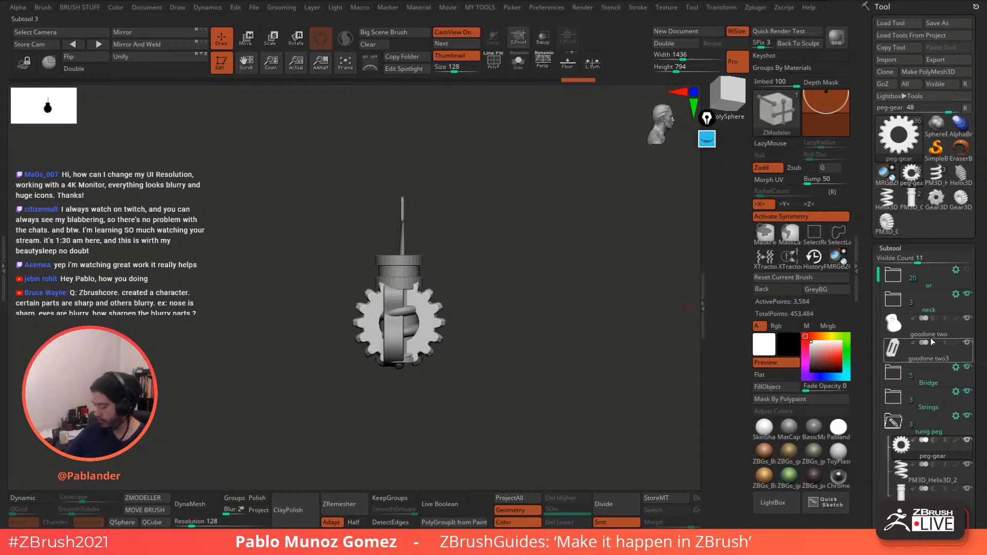
# - Hide the goodone two plate and the other folders, then select the PM3D_Helix3D_2 shaft
pyautogui.moveTo(863, 330); pyautogui.dragTo(864, 122)
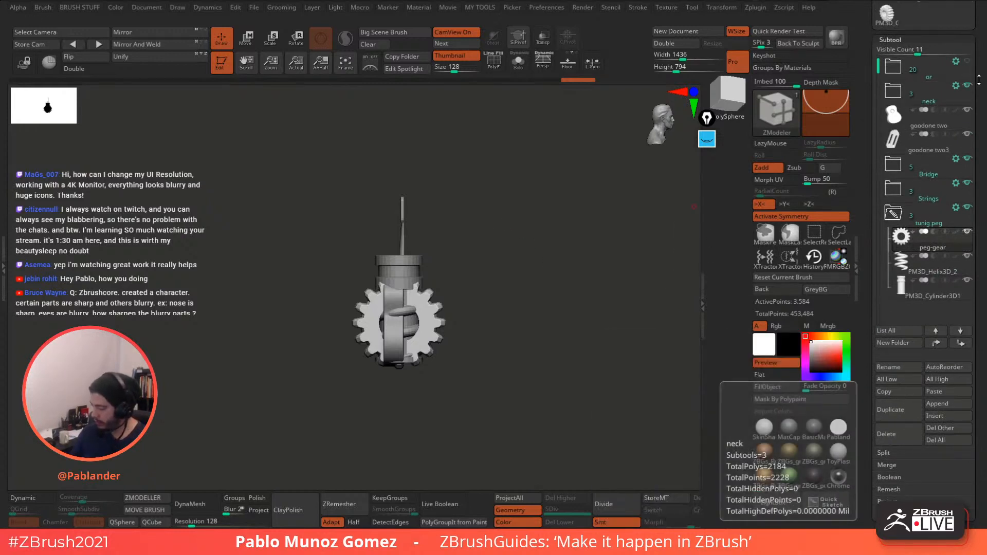
pyautogui.click(967, 110)
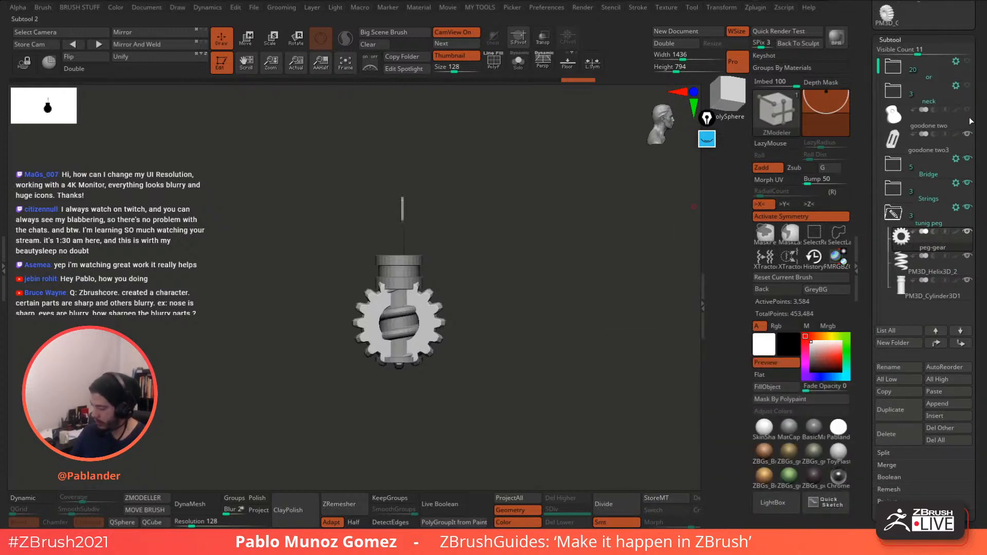
pyautogui.click(968, 184)
pyautogui.click(969, 207)
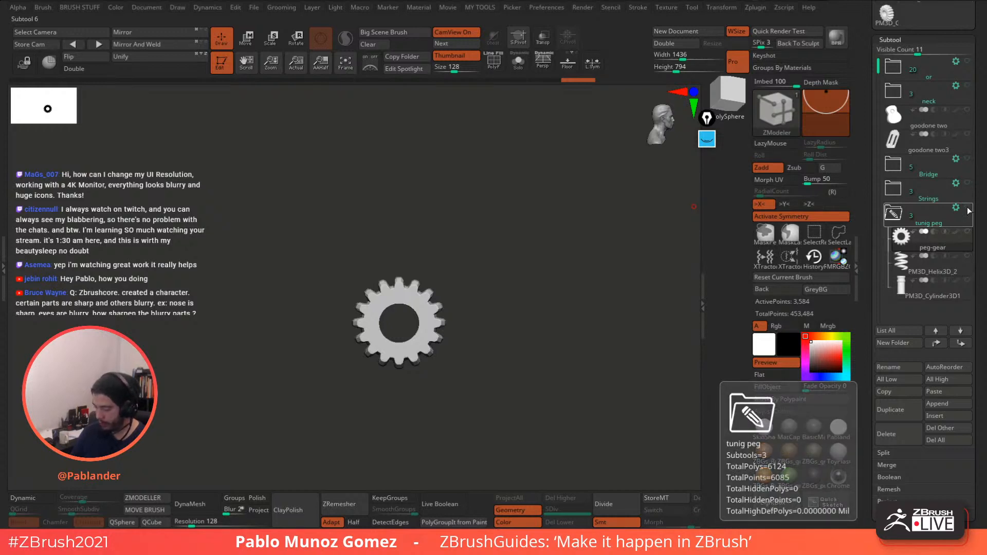
pyautogui.click(968, 209)
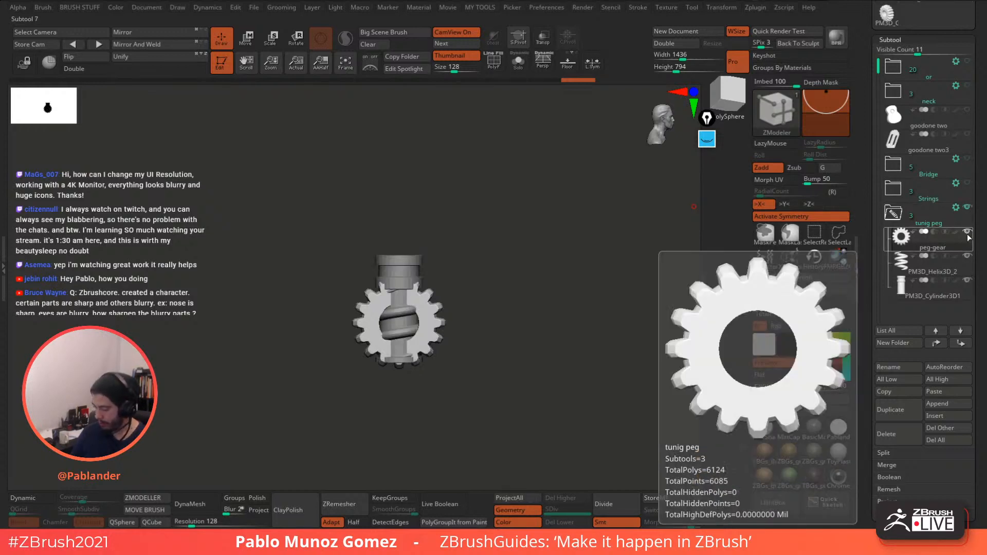
pyautogui.click(953, 270)
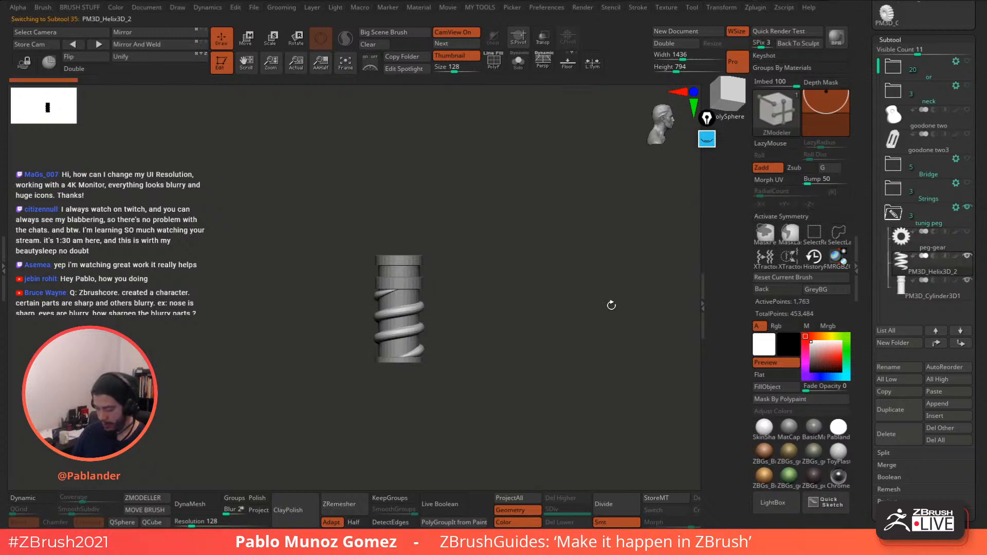
pyautogui.moveTo(608, 304); pyautogui.dragTo(579, 269)
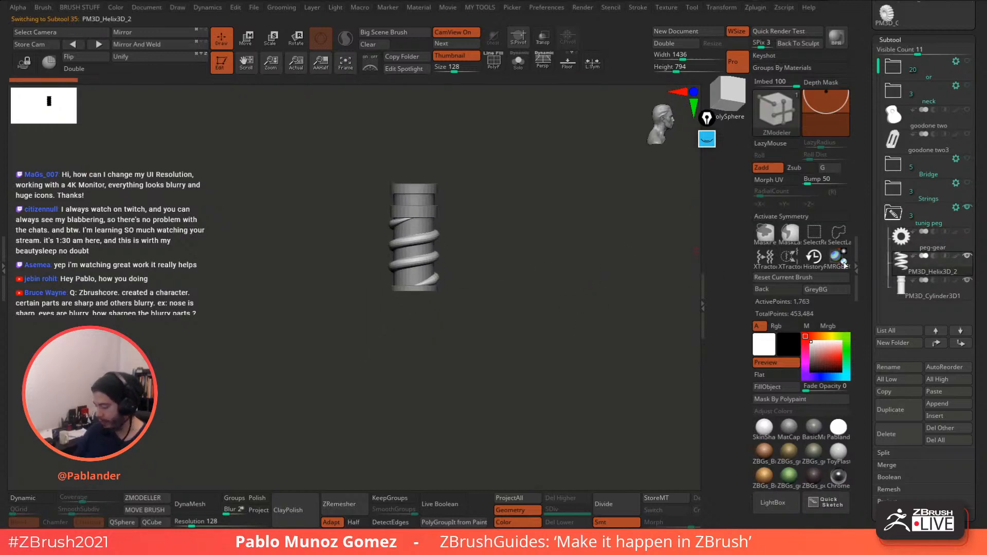
# - Append a Cube3D part, select it and convert it to a low-poly QCube
pyautogui.click(957, 406)
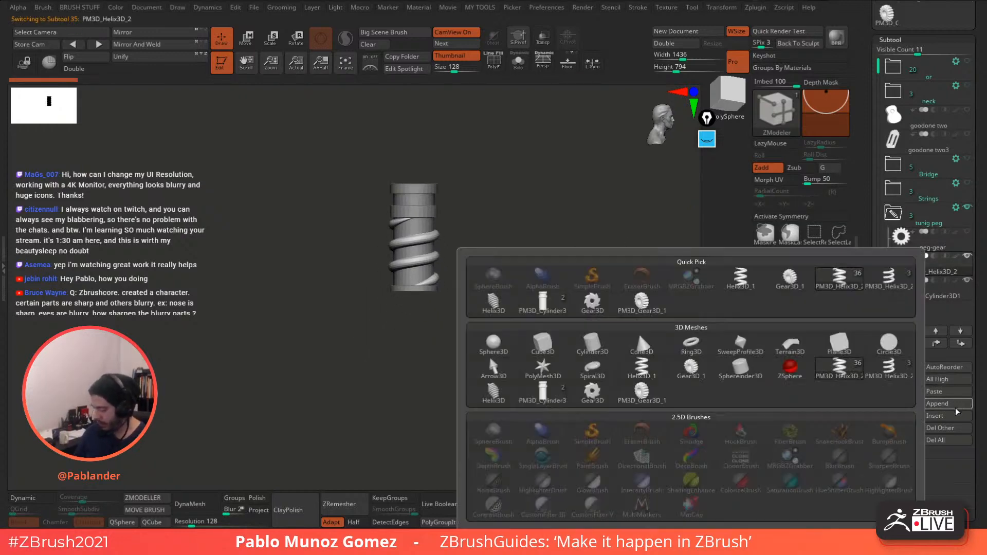
pyautogui.click(553, 343)
pyautogui.click(940, 309)
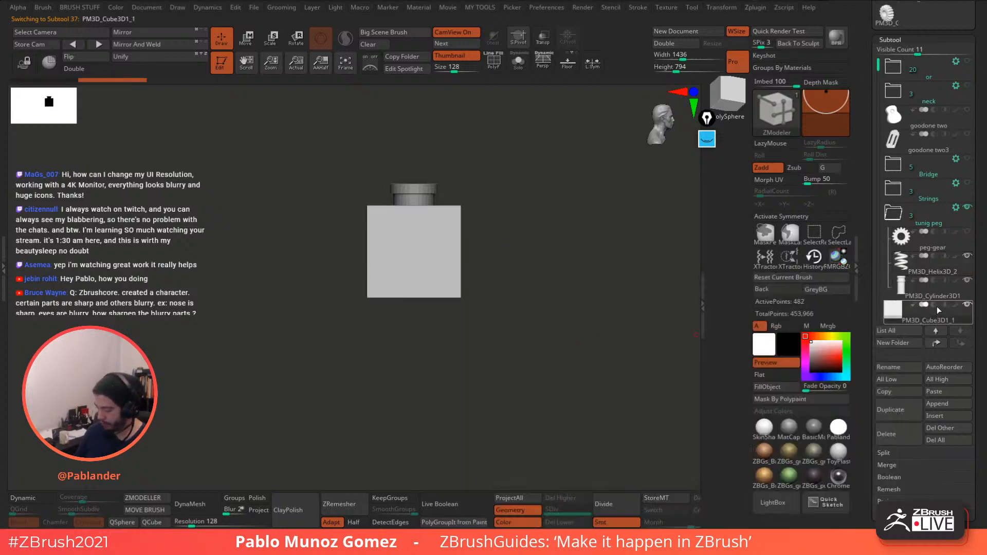
pyautogui.click(155, 522)
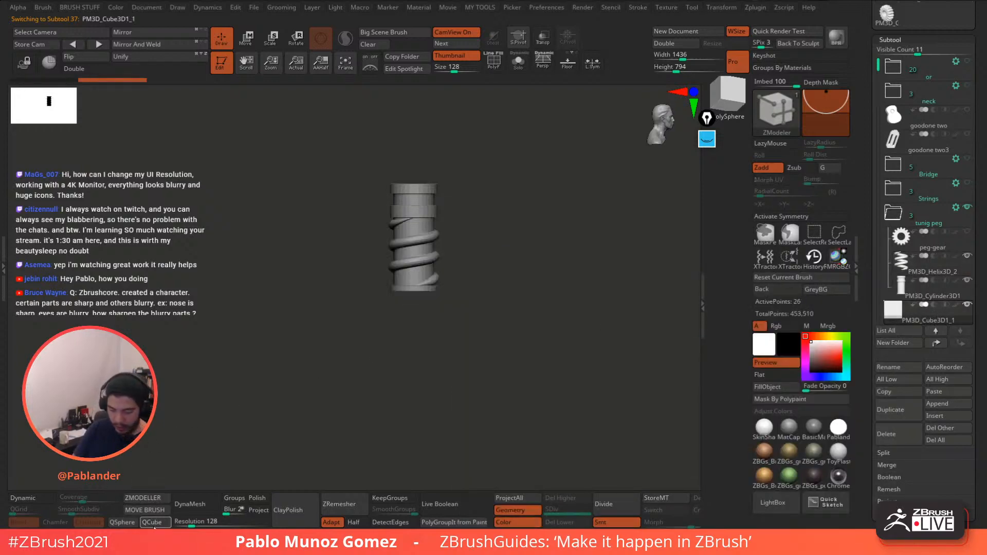
# - Move the cube below the helix and scale it into a wide rectangular block
pyautogui.click(247, 39)
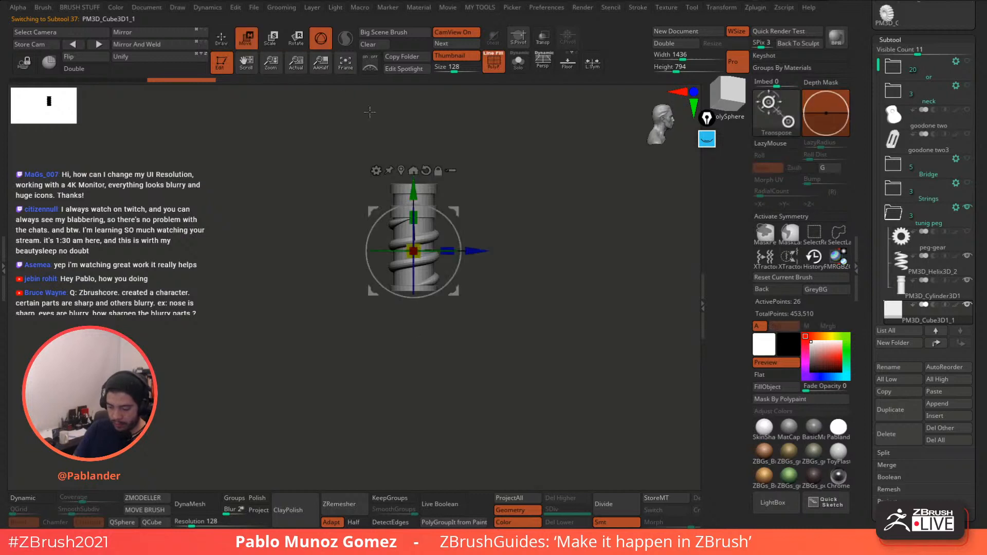
pyautogui.moveTo(414, 191); pyautogui.dragTo(414, 254)
pyautogui.moveTo(426, 305); pyautogui.dragTo(482, 232)
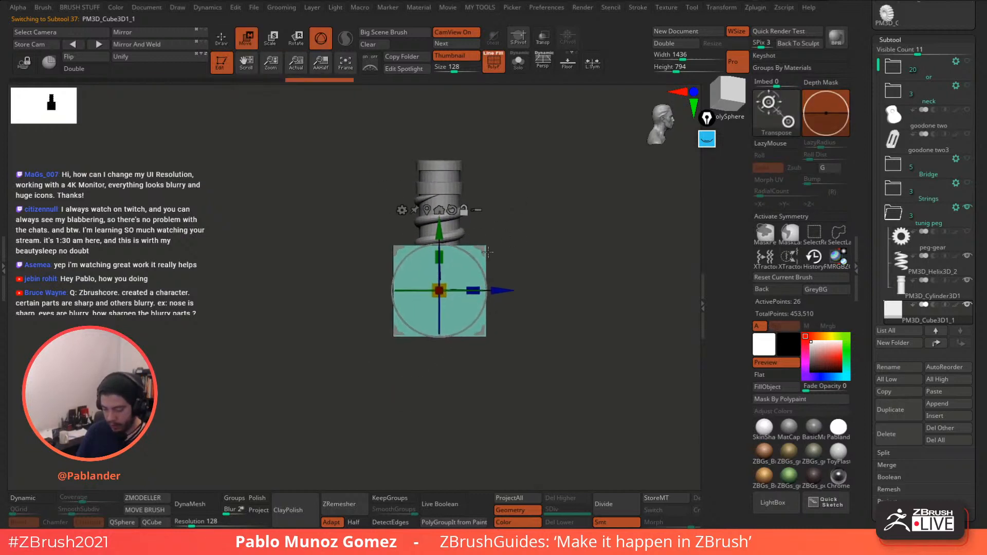
pyautogui.moveTo(442, 287); pyautogui.dragTo(454, 268)
pyautogui.moveTo(442, 228); pyautogui.dragTo(444, 264)
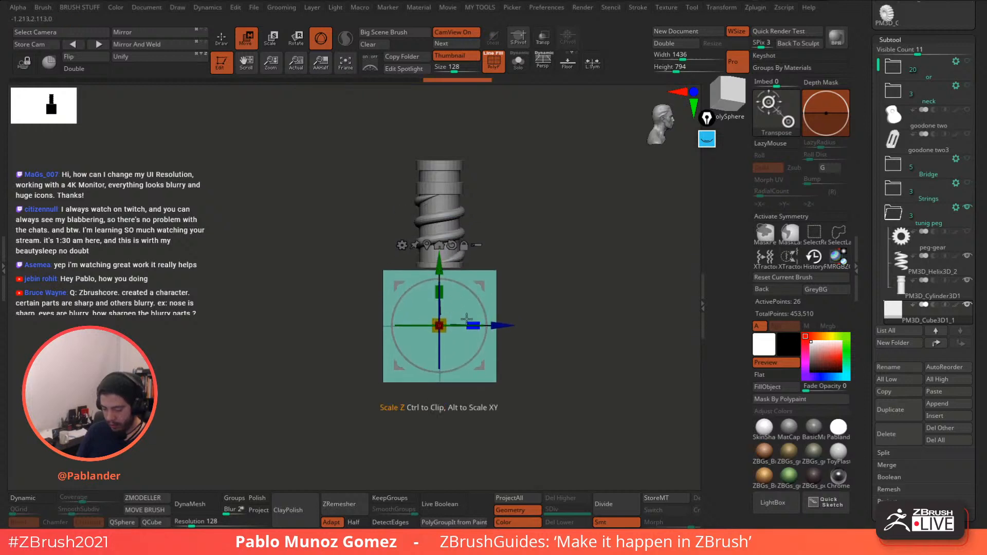
pyautogui.moveTo(473, 325); pyautogui.dragTo(516, 324)
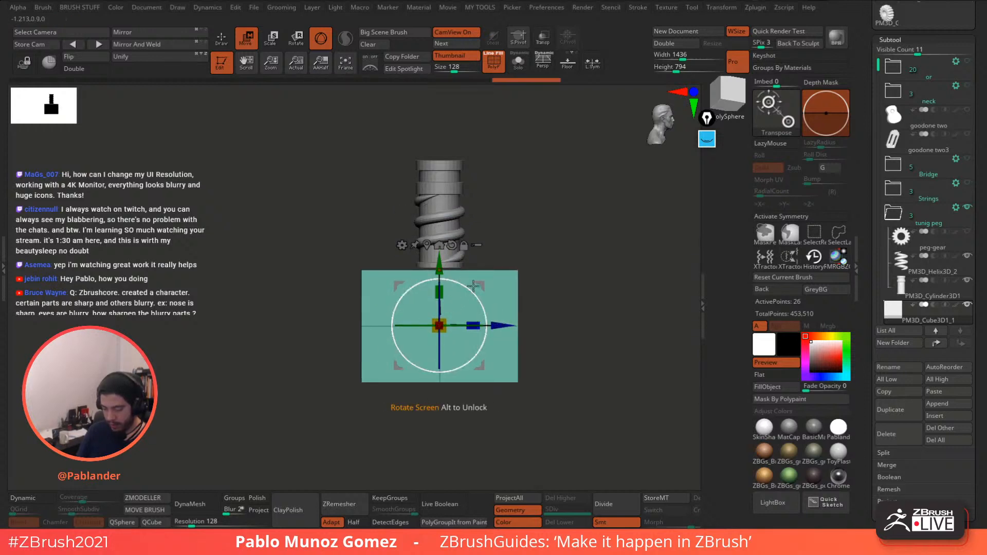
pyautogui.moveTo(439, 268); pyautogui.dragTo(439, 266)
pyautogui.moveTo(548, 242); pyautogui.dragTo(502, 252)
pyautogui.moveTo(473, 323); pyautogui.dragTo(427, 327)
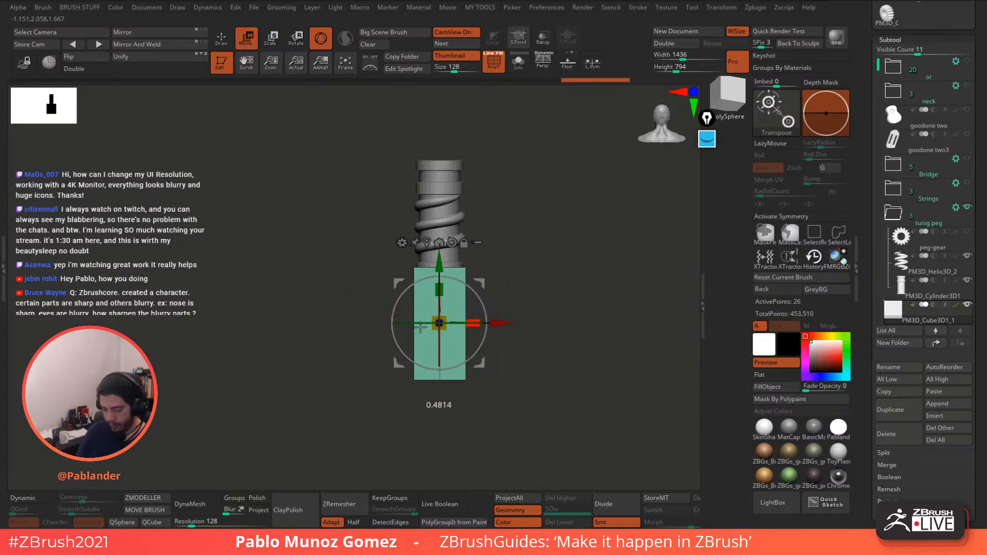
# - Check the block from above, then scale and lower it to sit under the shaft
pyautogui.moveTo(514, 263); pyautogui.dragTo(548, 208)
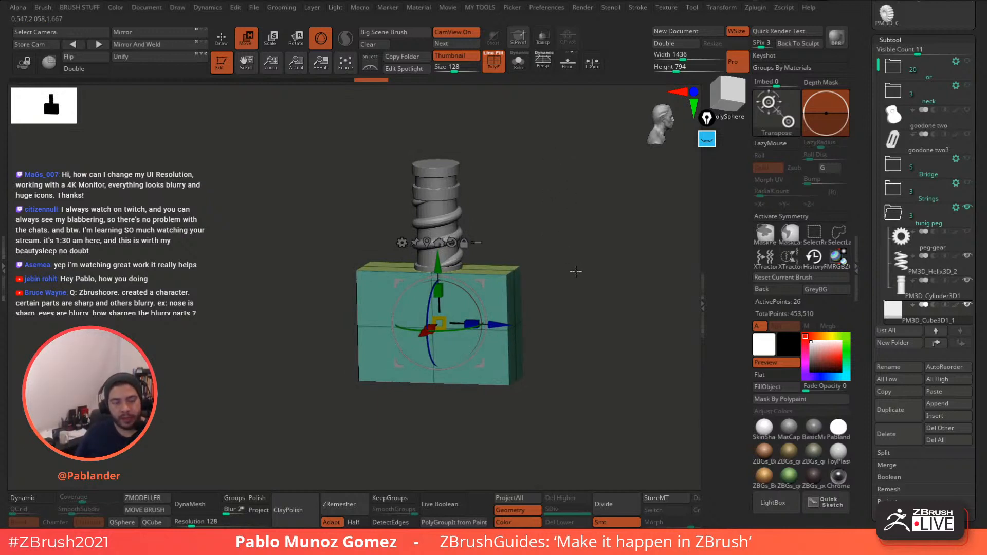
pyautogui.moveTo(570, 258); pyautogui.dragTo(551, 301)
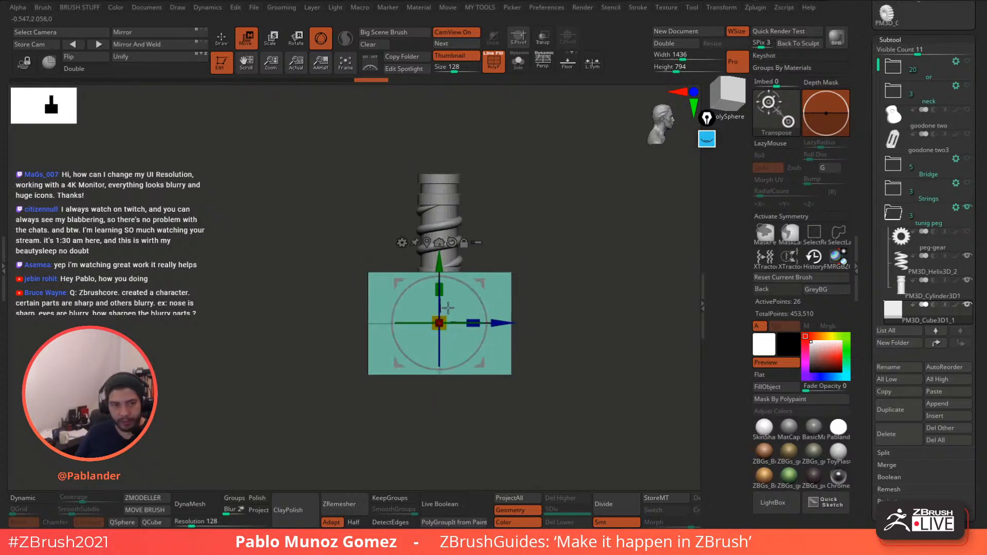
pyautogui.moveTo(445, 316); pyautogui.dragTo(459, 301)
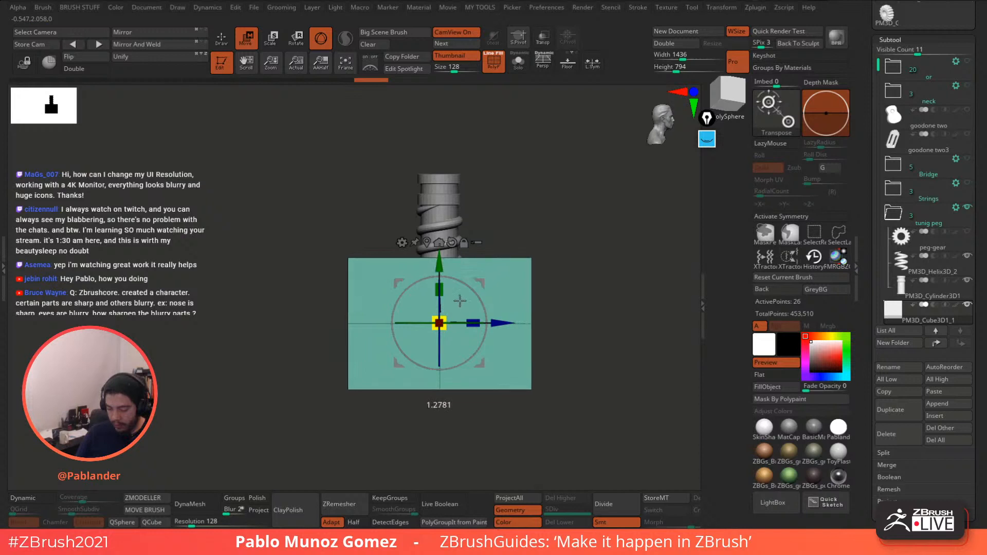
pyautogui.moveTo(440, 267)
pyautogui.mouseDown()
pyautogui.moveTo(439, 292)
pyautogui.moveTo(439, 280)
pyautogui.mouseUp()
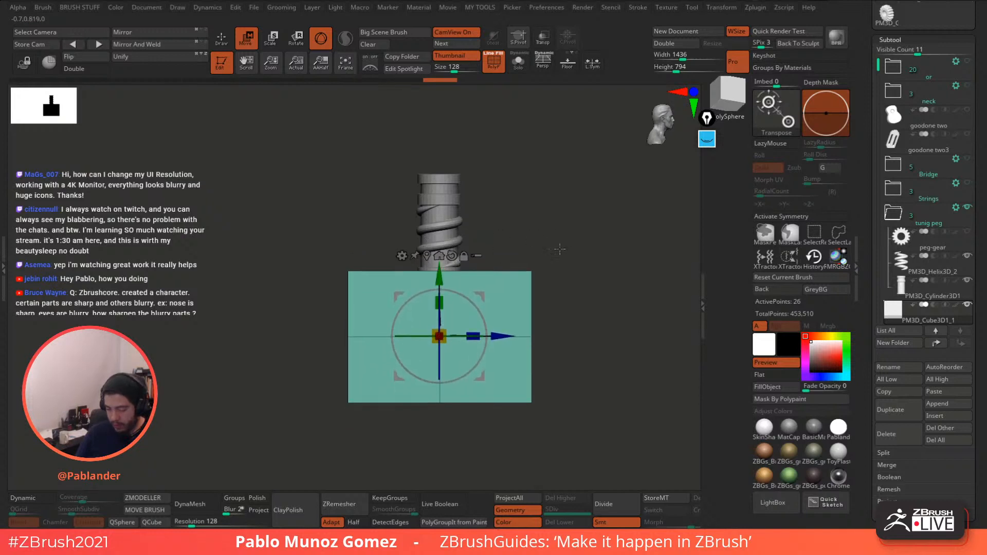
pyautogui.keyDown('alt'); pyautogui.moveTo(573, 273); pyautogui.dragTo(555, 262); pyautogui.keyUp('alt')
pyautogui.press('q')
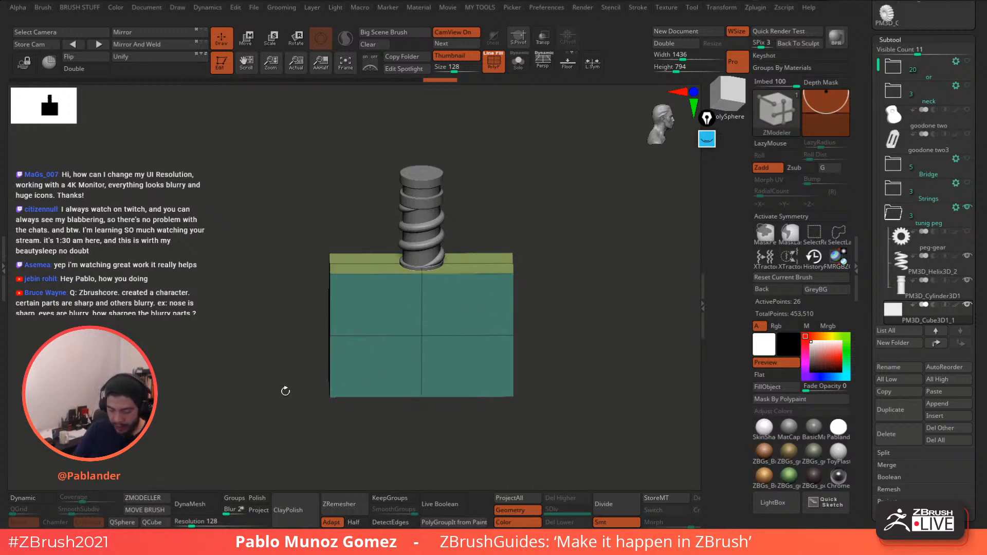
# - Delete the block's three middle edge loops with ZModeler
pyautogui.press('space')
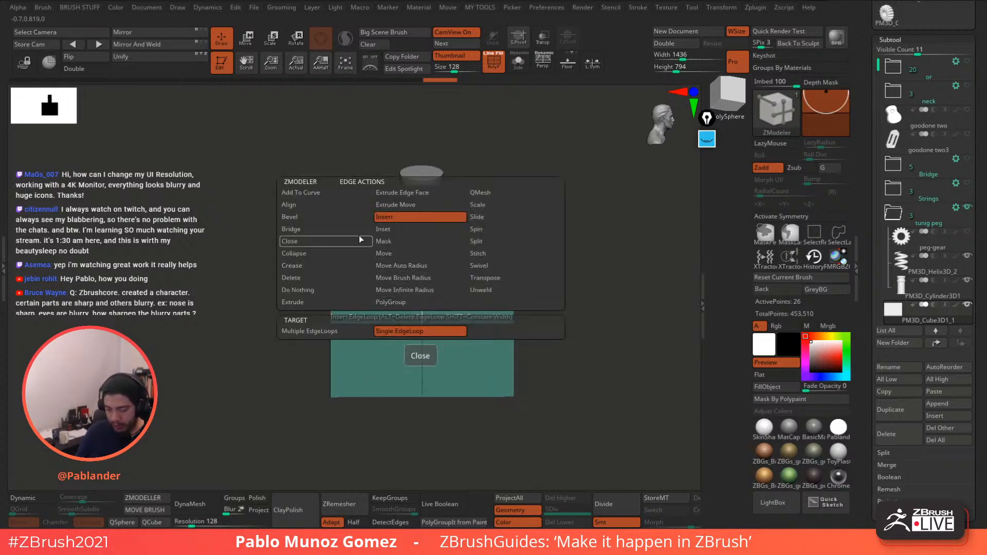
pyautogui.click(319, 277)
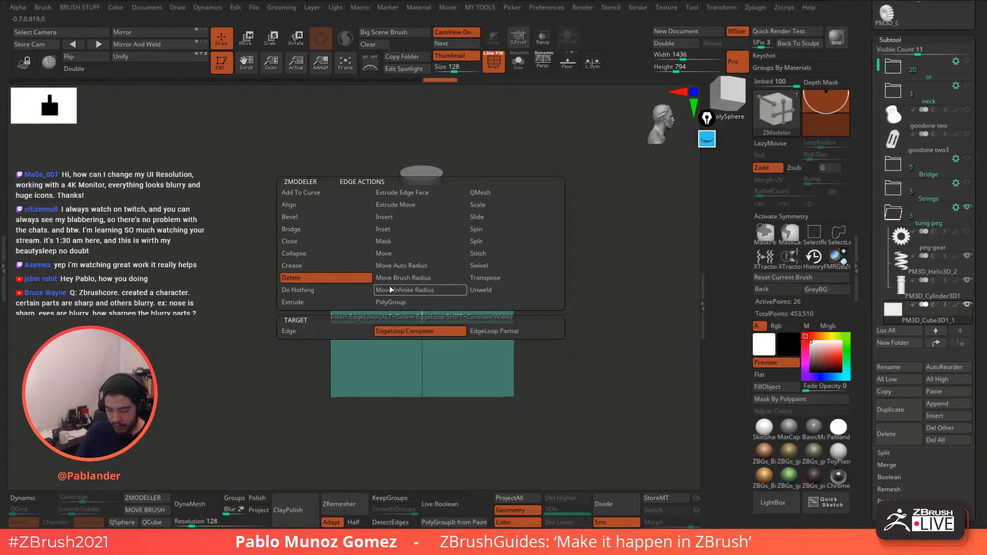
pyautogui.click(422, 364)
pyautogui.click(461, 333)
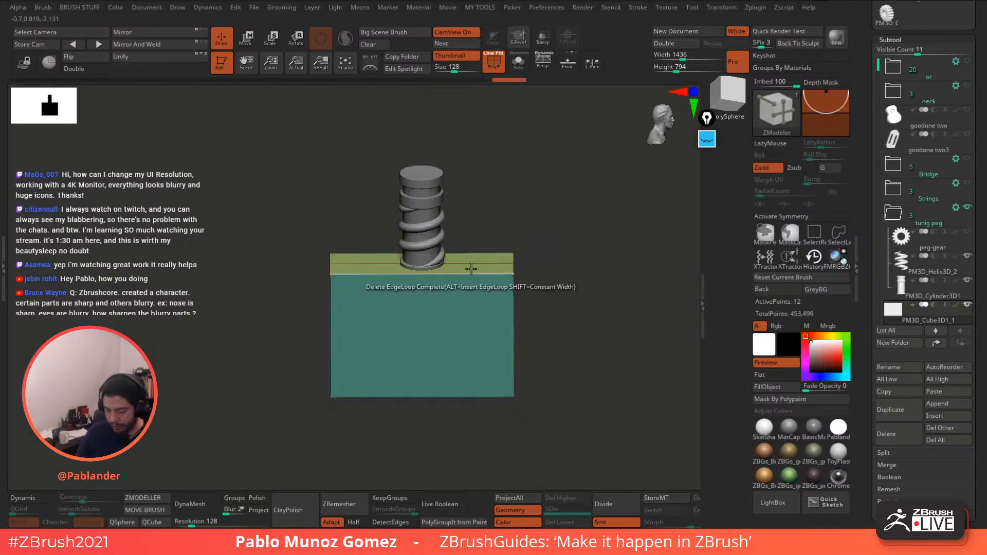
pyautogui.click(466, 263)
pyautogui.moveTo(573, 261)
pyautogui.mouseDown()
pyautogui.moveTo(487, 158)
pyautogui.moveTo(562, 181)
pyautogui.moveTo(583, 268)
pyautogui.moveTo(576, 273)
pyautogui.mouseUp()
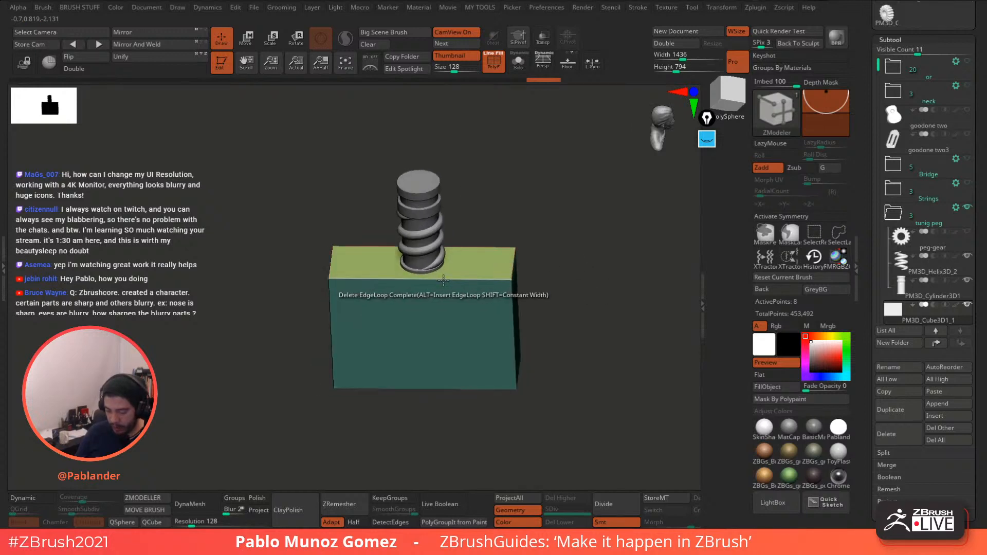
# - Insert multiple vertical and horizontal edge loops on the front and top, then enable Dynamic subdivision
pyautogui.press('space')
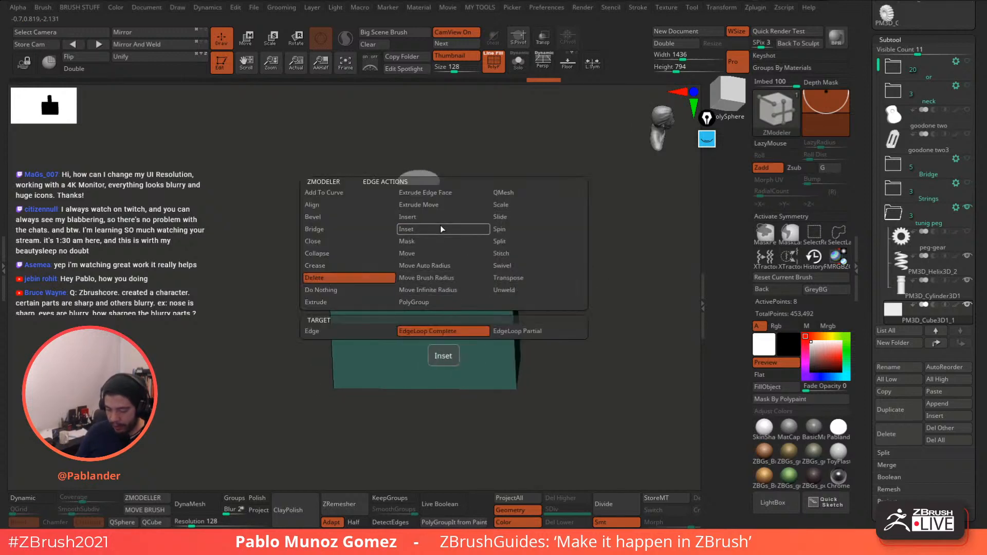
pyautogui.click(334, 331)
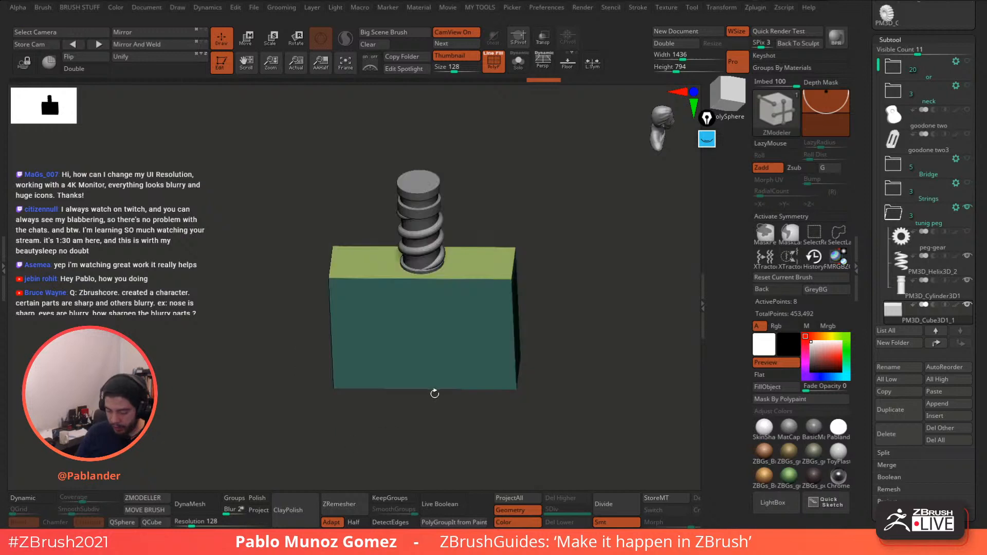
pyautogui.moveTo(430, 388); pyautogui.dragTo(481, 425)
pyautogui.click(500, 339)
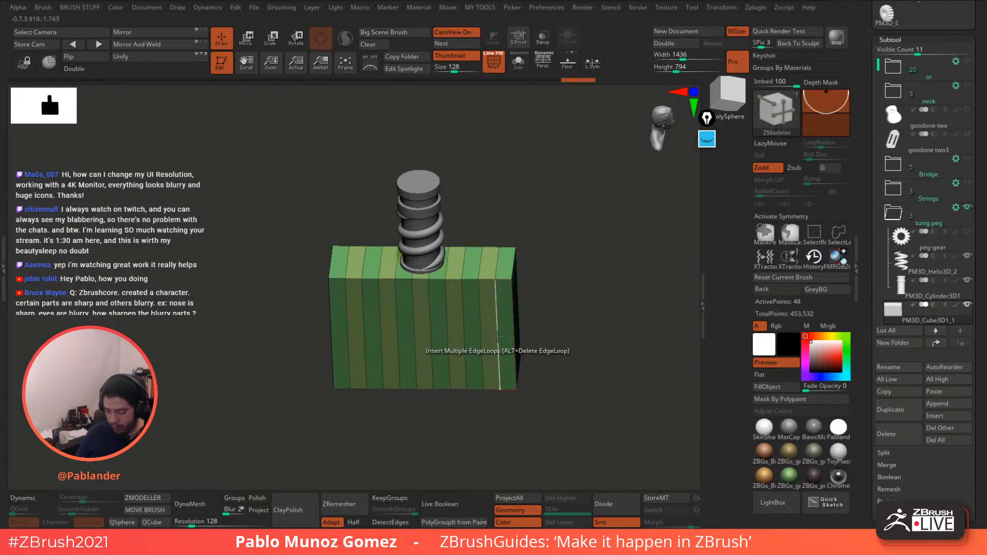
pyautogui.moveTo(499, 346); pyautogui.dragTo(504, 364)
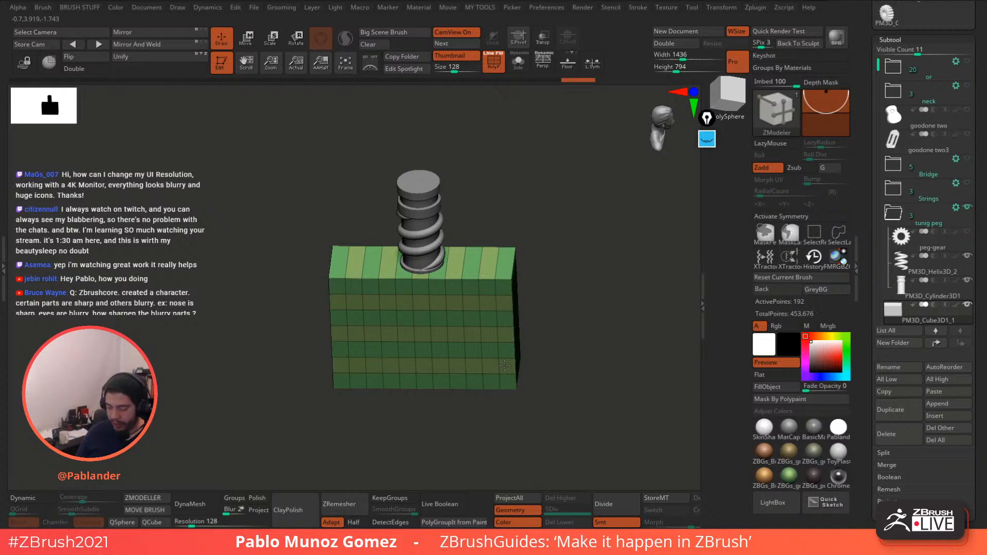
pyautogui.moveTo(558, 268); pyautogui.dragTo(556, 297)
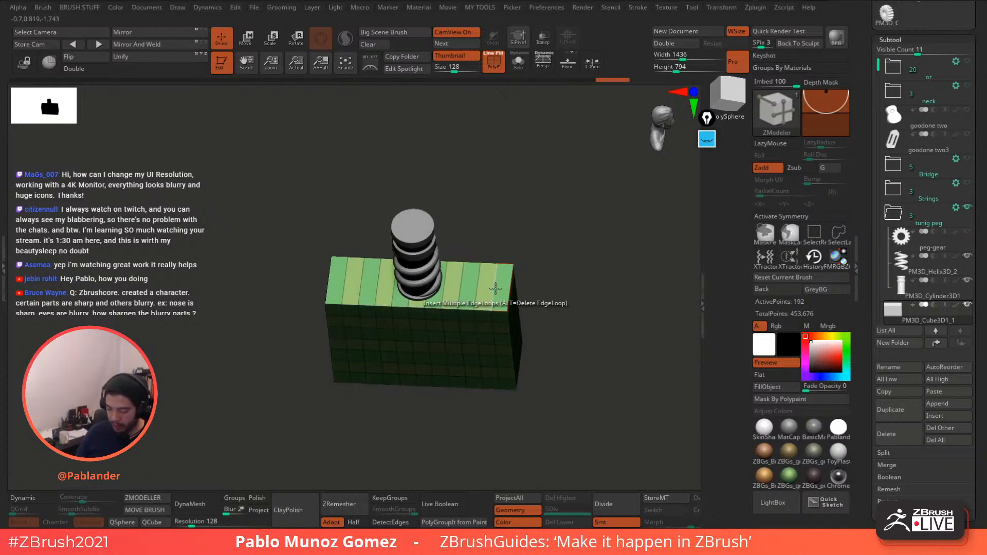
pyautogui.click(495, 288)
pyautogui.moveTo(498, 278); pyautogui.dragTo(520, 293)
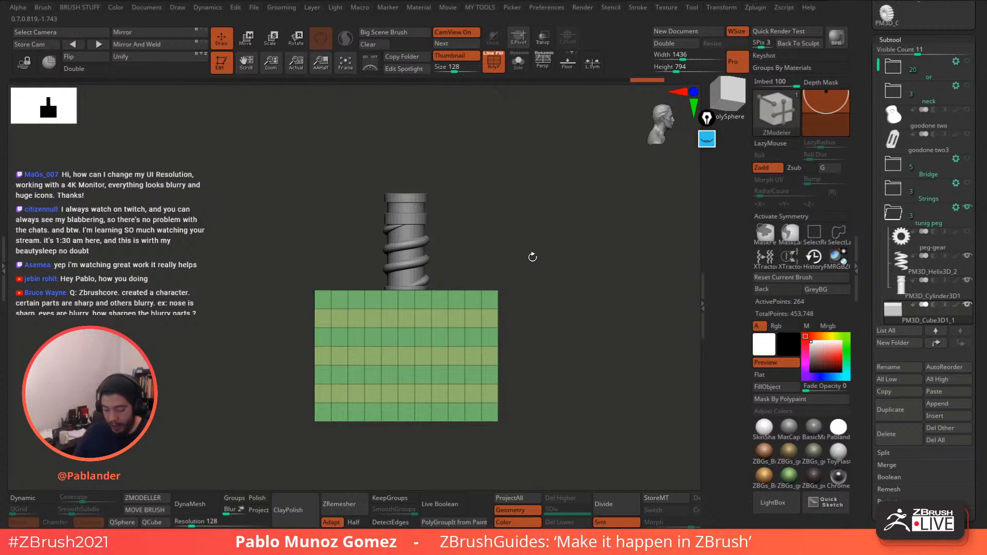
pyautogui.keyDown('alt'); pyautogui.moveTo(533, 257); pyautogui.dragTo(548, 253); pyautogui.keyUp('alt')
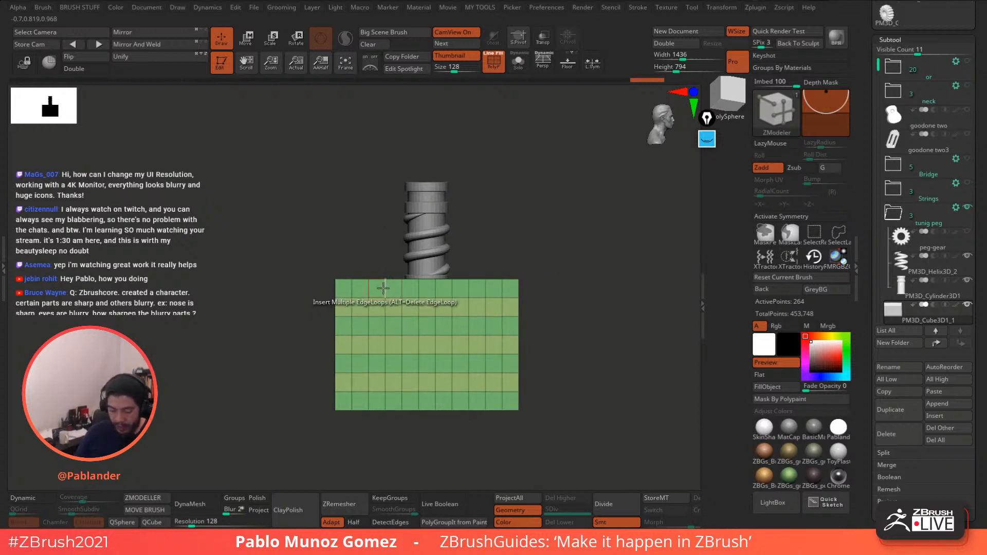
pyautogui.click(45, 501)
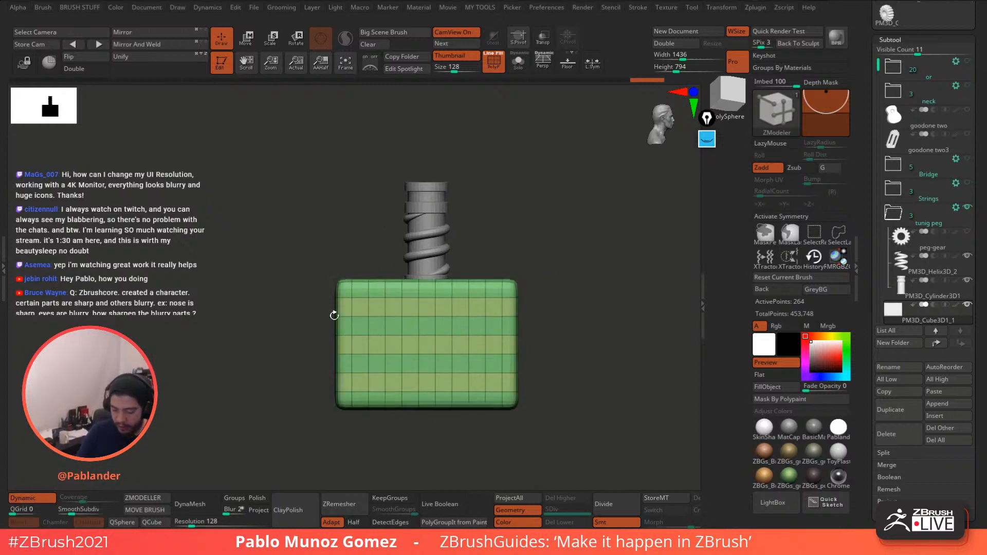
# - Inspect the rounded block from several angles, switch to the Move gizmo and list its deformer types
pyautogui.moveTo(333, 312); pyautogui.dragTo(570, 258)
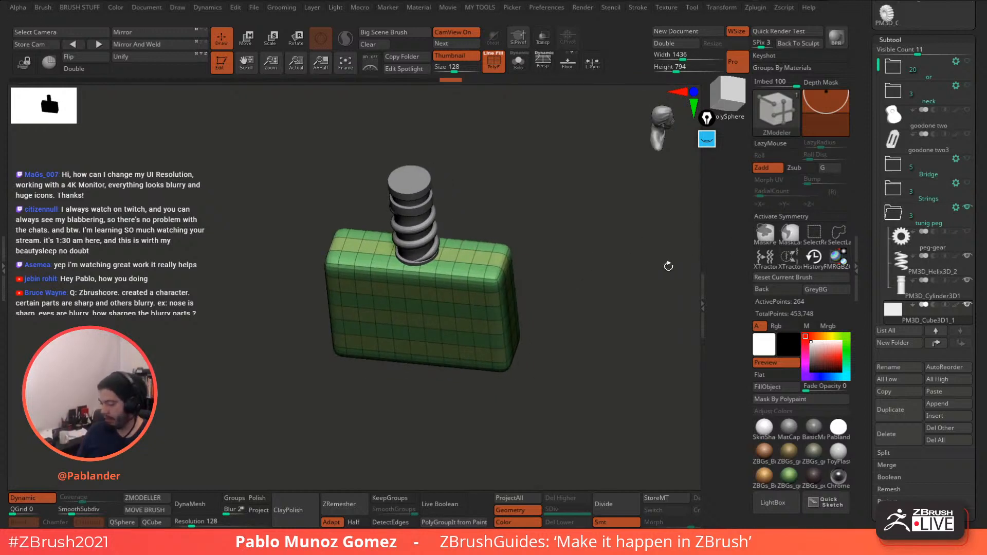
pyautogui.moveTo(616, 266); pyautogui.dragTo(621, 336)
pyautogui.moveTo(621, 352); pyautogui.dragTo(572, 319)
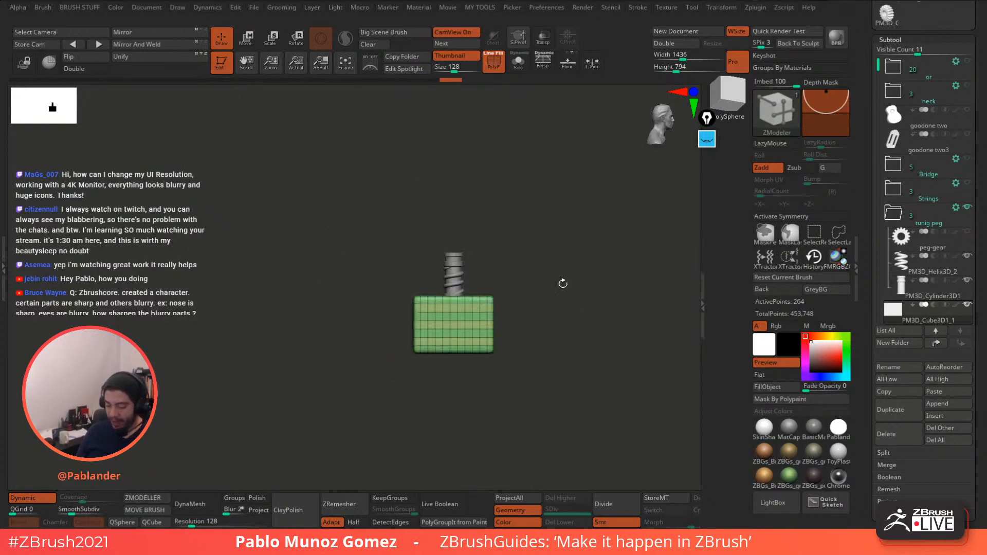
pyautogui.keyDown('alt'); pyautogui.moveTo(563, 283); pyautogui.dragTo(579, 322); pyautogui.keyUp('alt')
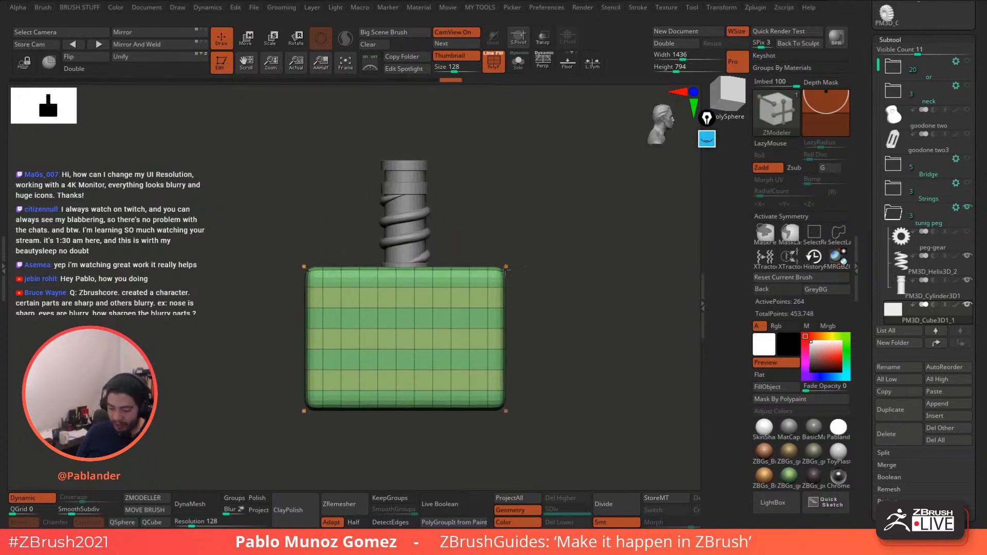
pyautogui.keyDown('alt'); pyautogui.moveTo(519, 201); pyautogui.dragTo(578, 214); pyautogui.keyUp('alt')
pyautogui.click(247, 39)
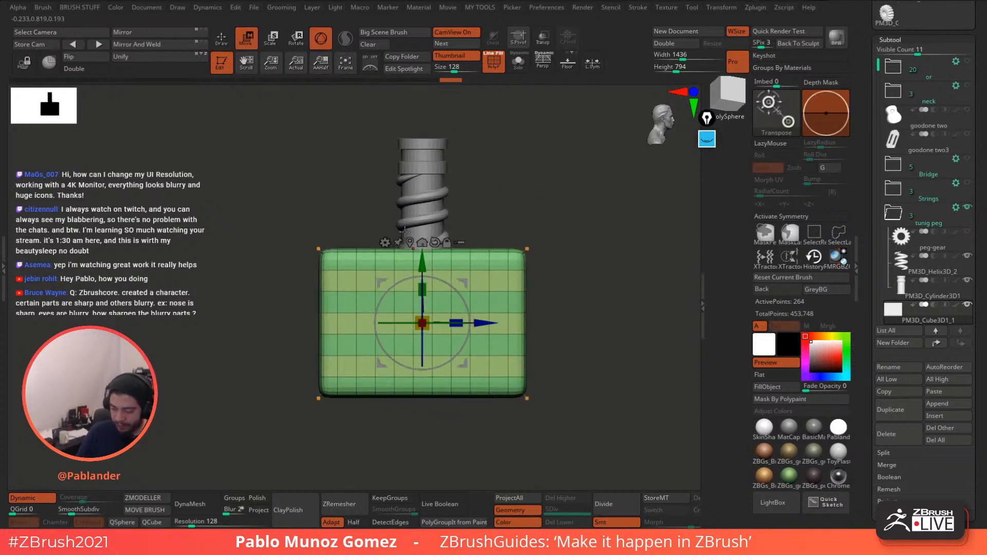
pyautogui.click(384, 242)
pyautogui.click(385, 242)
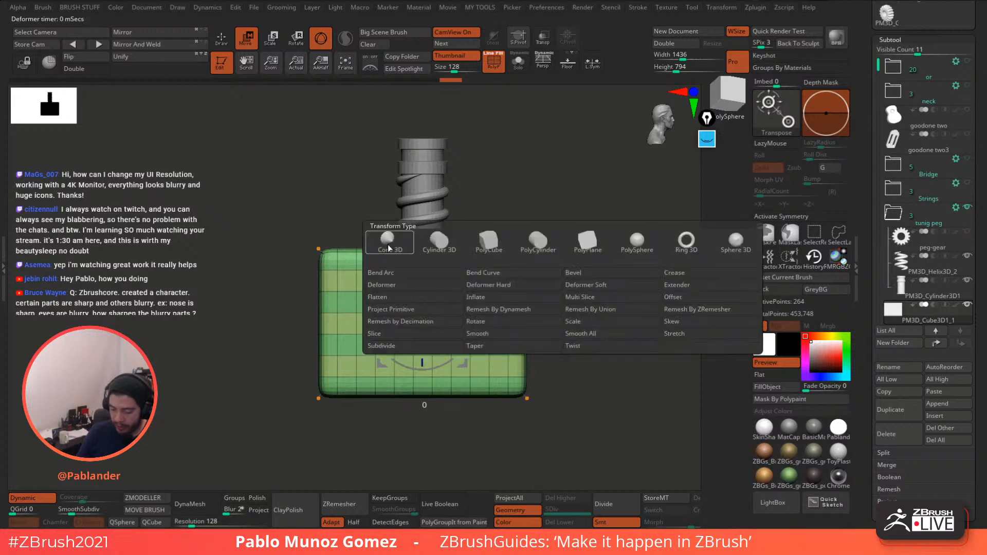
# - Apply the Taper deformer and taper the block inward from both sides and ends
pyautogui.click(535, 346)
pyautogui.moveTo(581, 312); pyautogui.dragTo(564, 302)
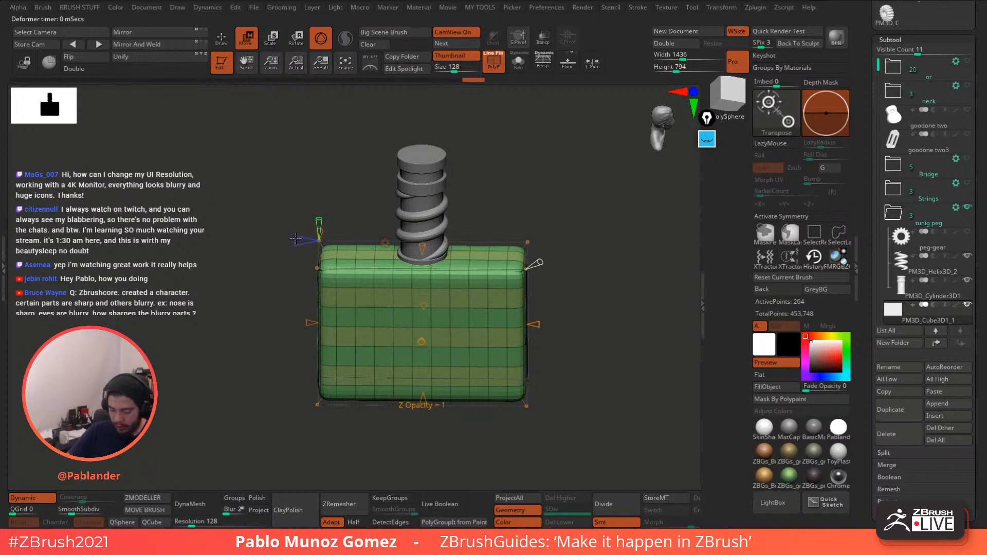
pyautogui.keyDown('alt'); pyautogui.moveTo(485, 242); pyautogui.dragTo(470, 225); pyautogui.keyUp('alt')
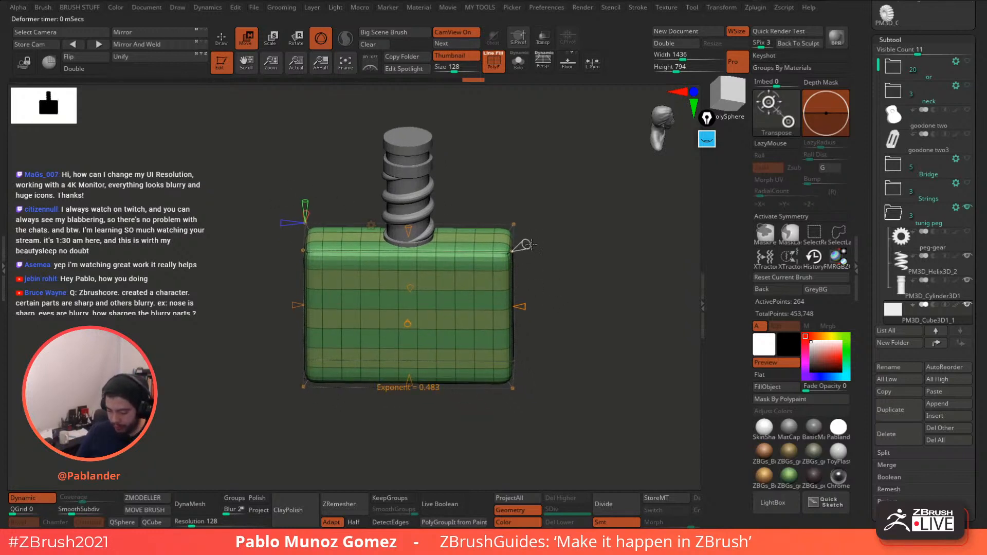
pyautogui.moveTo(538, 238); pyautogui.dragTo(542, 223)
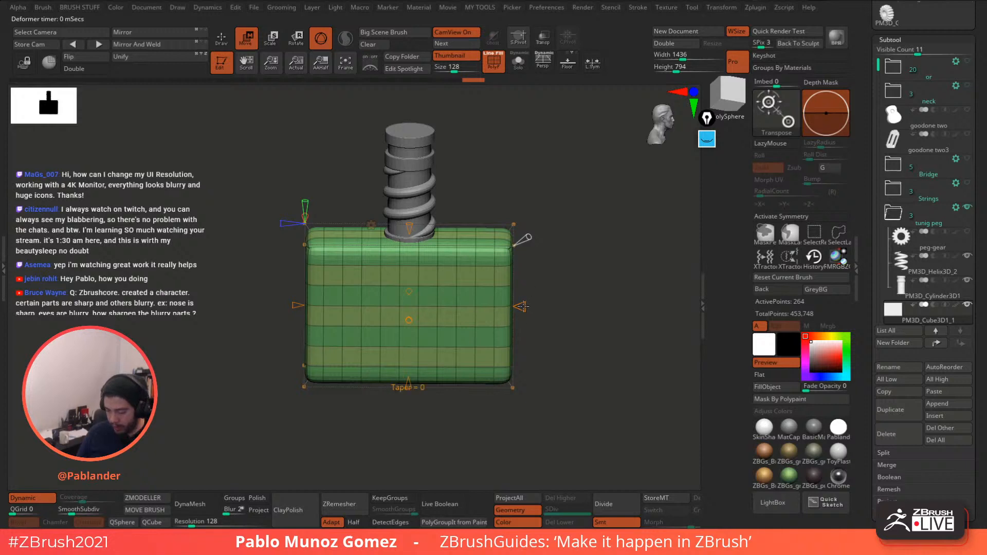
pyautogui.moveTo(522, 306); pyautogui.dragTo(490, 323)
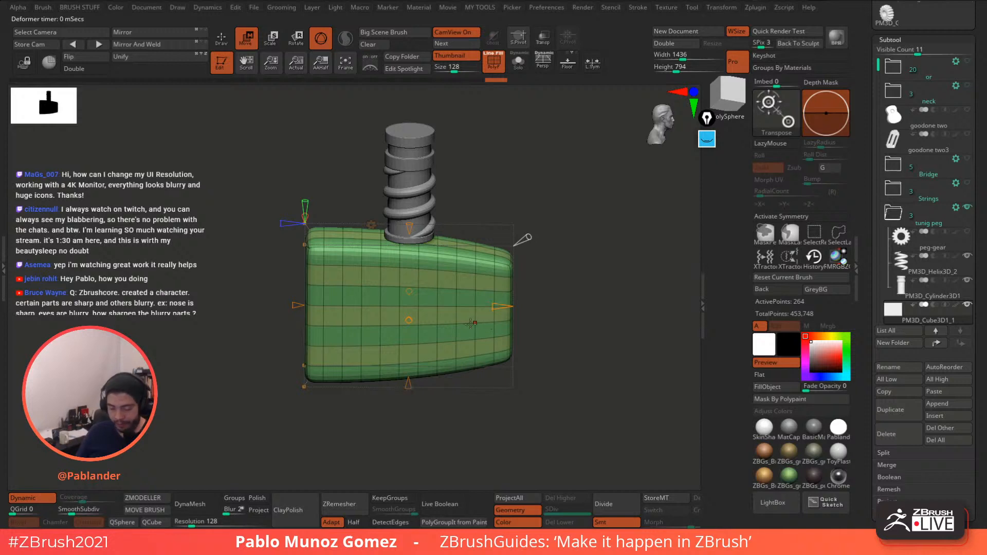
pyautogui.moveTo(296, 306); pyautogui.dragTo(326, 297)
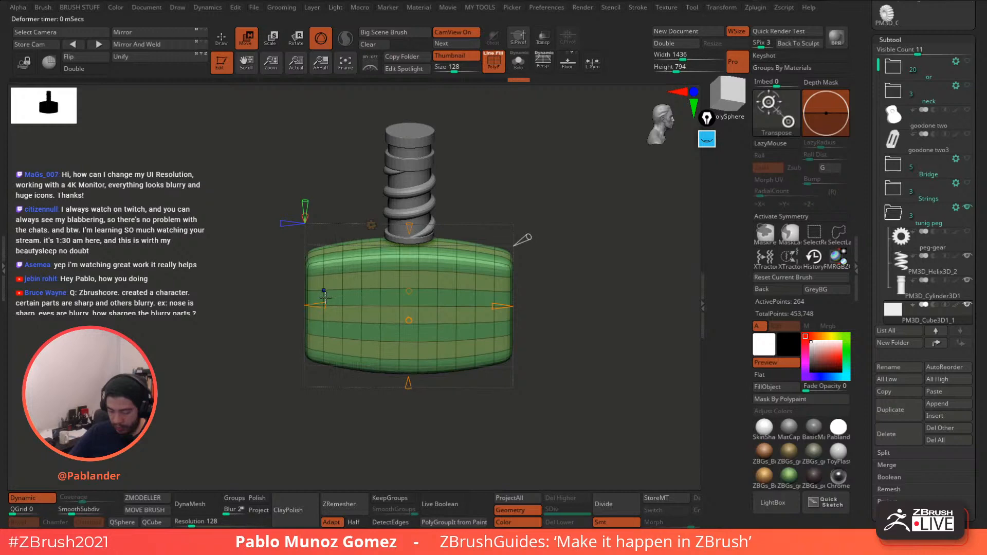
pyautogui.moveTo(563, 299)
pyautogui.mouseDown()
pyautogui.moveTo(561, 275)
pyautogui.moveTo(549, 318)
pyautogui.moveTo(553, 283)
pyautogui.mouseUp()
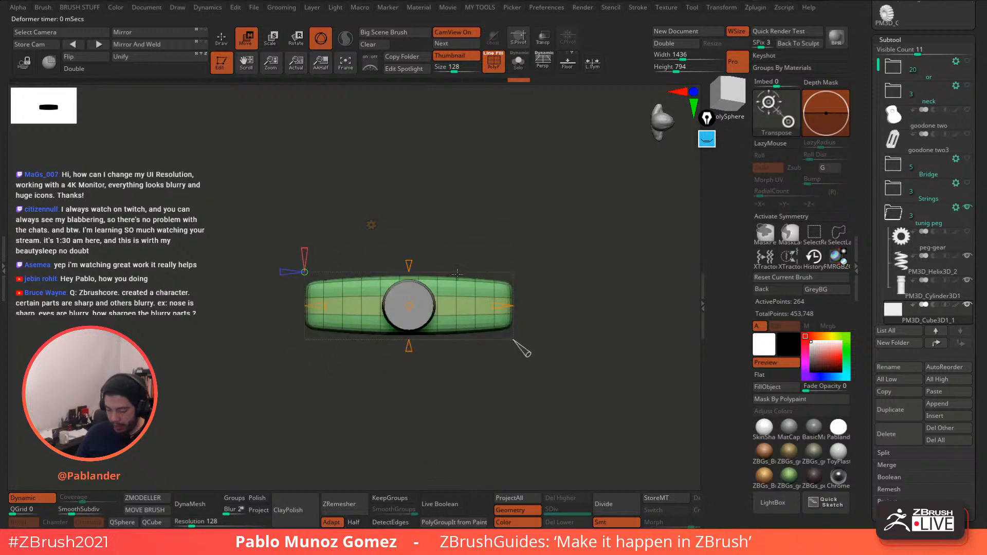
pyautogui.moveTo(409, 258); pyautogui.dragTo(409, 287)
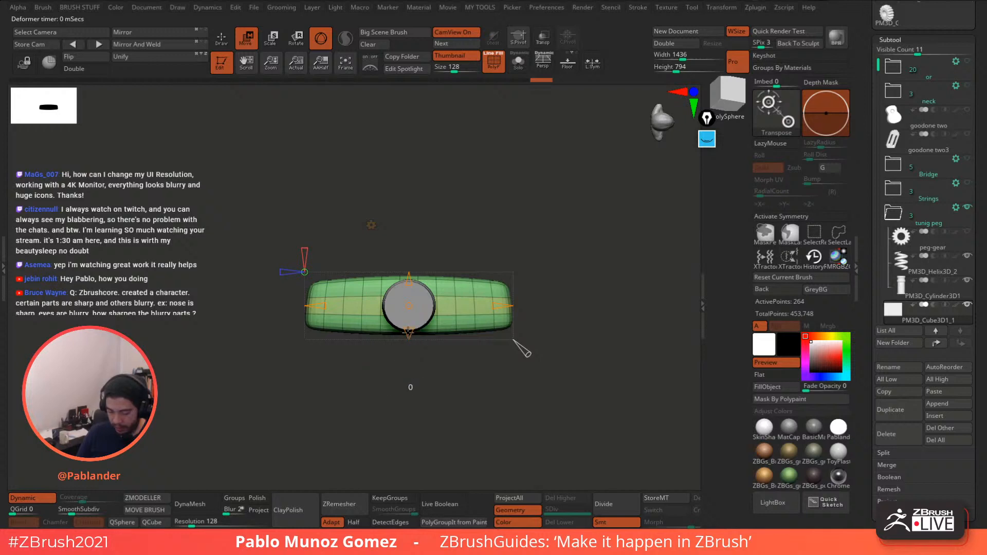
pyautogui.moveTo(408, 328); pyautogui.dragTo(408, 326)
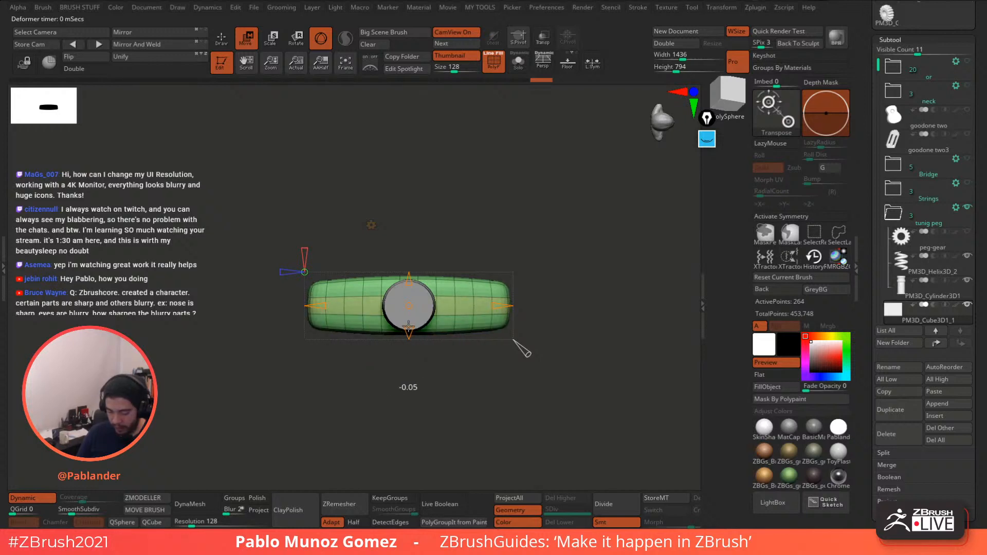
# - Taper the block's bottom edges inward and make it boxier and rounder
pyautogui.moveTo(559, 289); pyautogui.dragTo(557, 220)
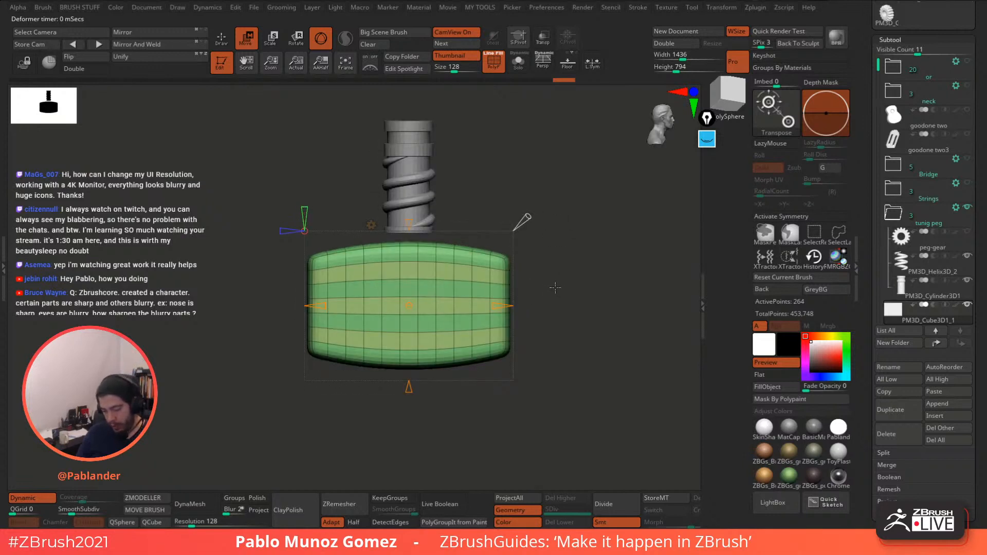
pyautogui.moveTo(409, 224); pyautogui.dragTo(409, 247)
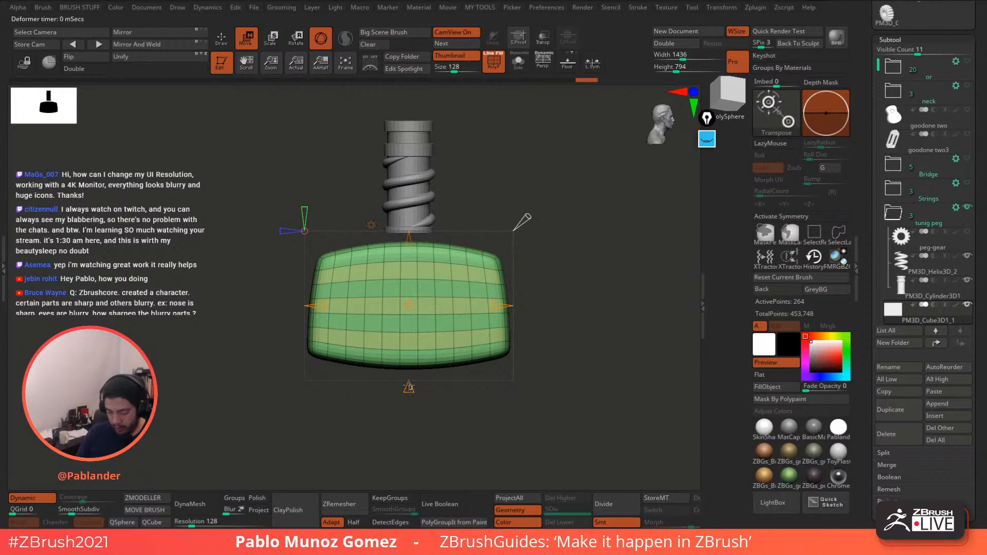
pyautogui.moveTo(408, 373); pyautogui.dragTo(408, 365)
pyautogui.moveTo(560, 245); pyautogui.dragTo(561, 266)
pyautogui.moveTo(528, 236)
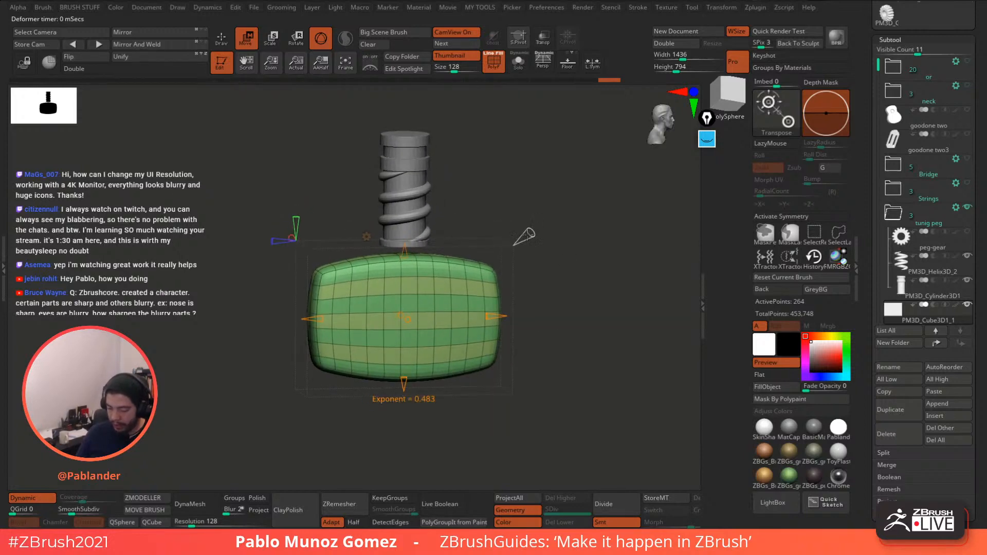
pyautogui.moveTo(534, 229); pyautogui.dragTo(543, 240)
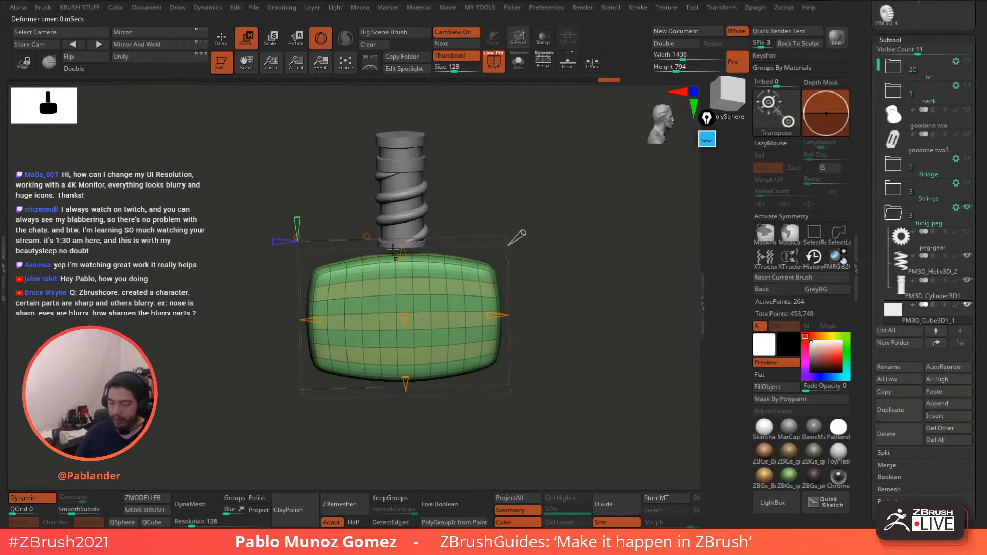
pyautogui.moveTo(518, 236)
pyautogui.mouseDown()
pyautogui.moveTo(533, 221)
pyautogui.moveTo(486, 265)
pyautogui.moveTo(524, 232)
pyautogui.mouseUp()
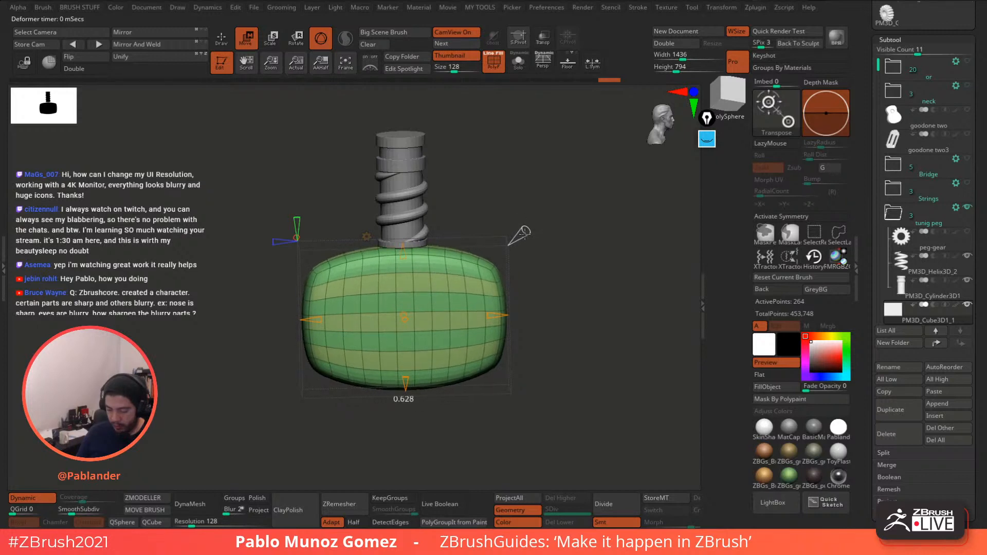
pyautogui.moveTo(524, 234); pyautogui.dragTo(575, 252)
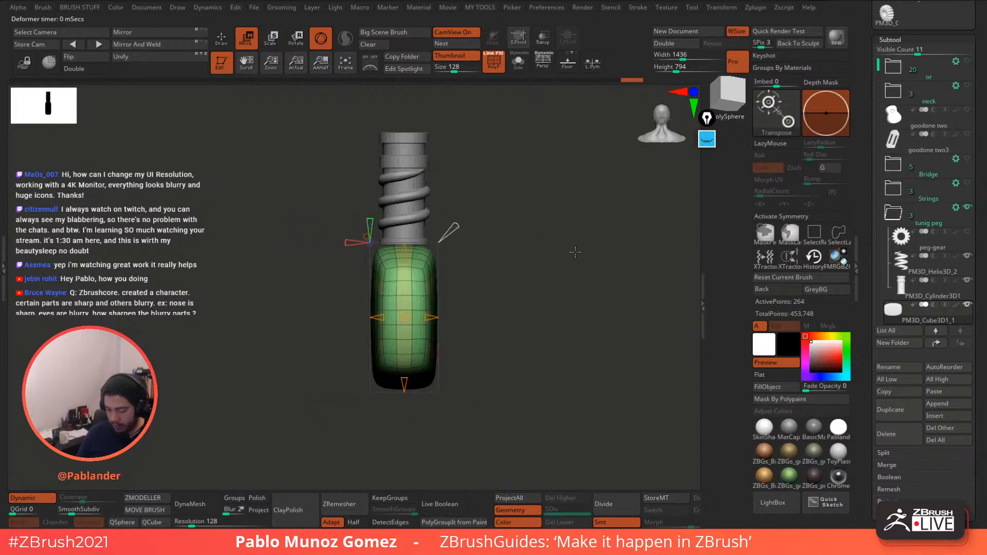
# - Narrow the green block slightly and round it out into a barrel shape
pyautogui.moveTo(430, 317); pyautogui.dragTo(383, 318)
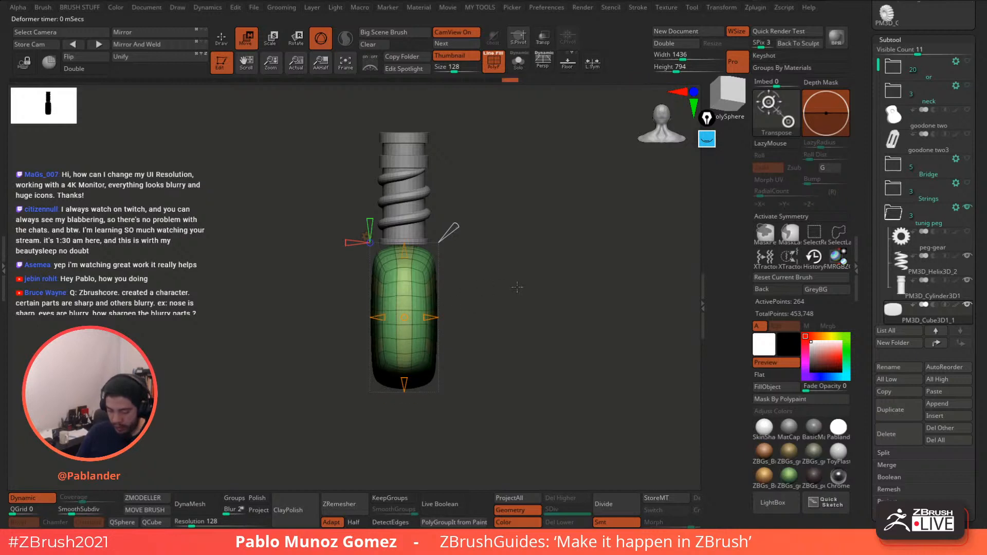
pyautogui.moveTo(520, 286); pyautogui.dragTo(469, 302)
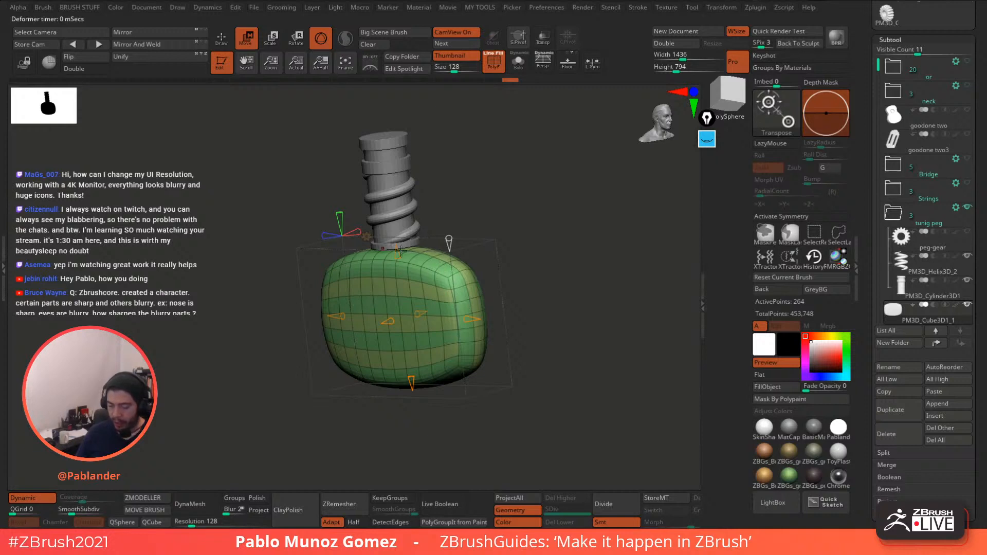
pyautogui.moveTo(545, 277)
pyautogui.mouseDown()
pyautogui.moveTo(535, 247)
pyautogui.moveTo(531, 302)
pyautogui.moveTo(527, 281)
pyautogui.moveTo(566, 249)
pyautogui.moveTo(571, 281)
pyautogui.moveTo(556, 263)
pyautogui.mouseUp()
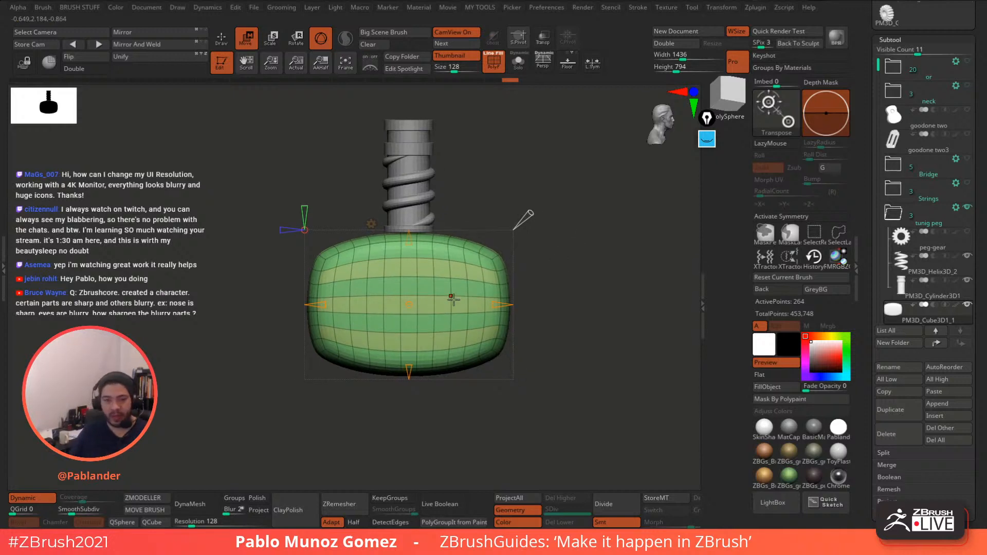
pyautogui.keyDown('alt'); pyautogui.moveTo(569, 245); pyautogui.dragTo(575, 248); pyautogui.keyUp('alt')
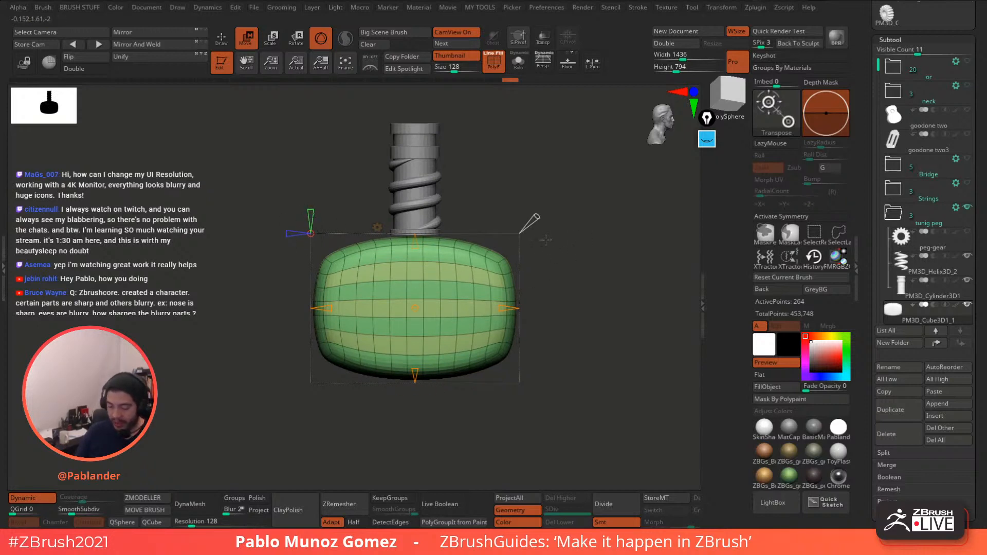
pyautogui.moveTo(546, 269)
pyautogui.mouseDown()
pyautogui.moveTo(551, 280)
pyautogui.moveTo(559, 261)
pyautogui.mouseUp()
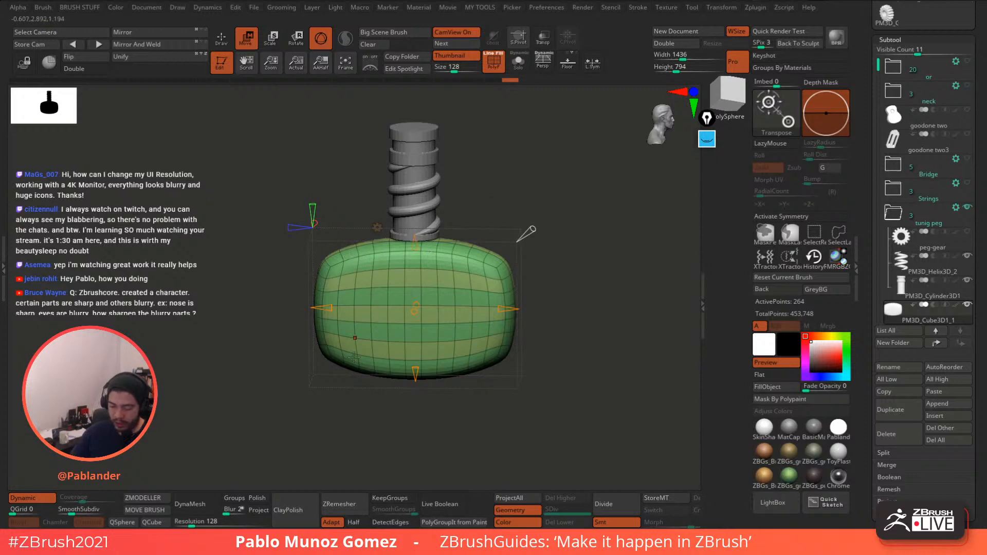
pyautogui.moveTo(312, 206)
pyautogui.mouseDown()
pyautogui.moveTo(309, 223)
pyautogui.moveTo(310, 212)
pyautogui.mouseUp()
pyautogui.moveTo(334, 180)
pyautogui.mouseDown()
pyautogui.moveTo(348, 167)
pyautogui.moveTo(386, 178)
pyautogui.moveTo(398, 198)
pyautogui.mouseUp()
pyautogui.moveTo(312, 215); pyautogui.dragTo(352, 247)
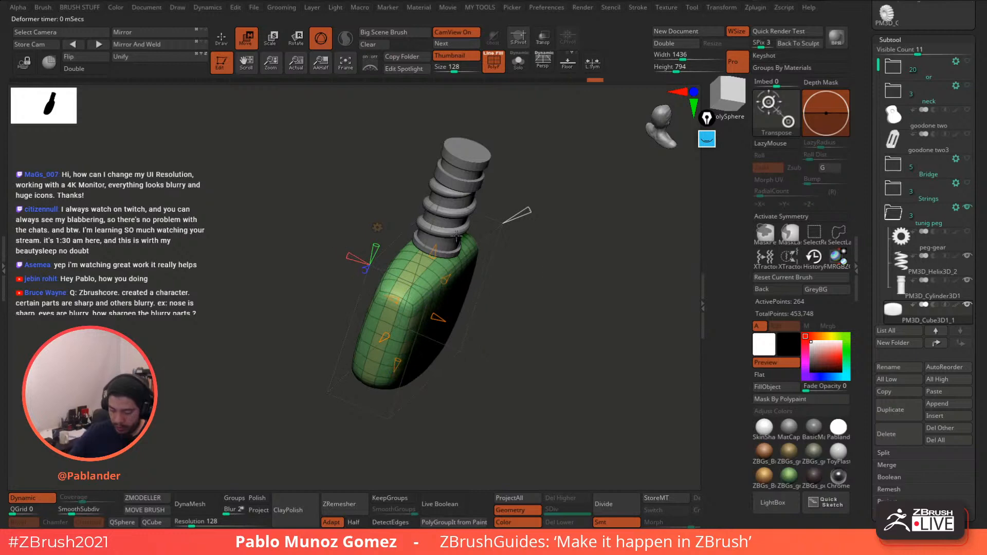
pyautogui.keyDown('shift'); pyautogui.moveTo(509, 265); pyautogui.dragTo(548, 266); pyautogui.keyUp('shift')
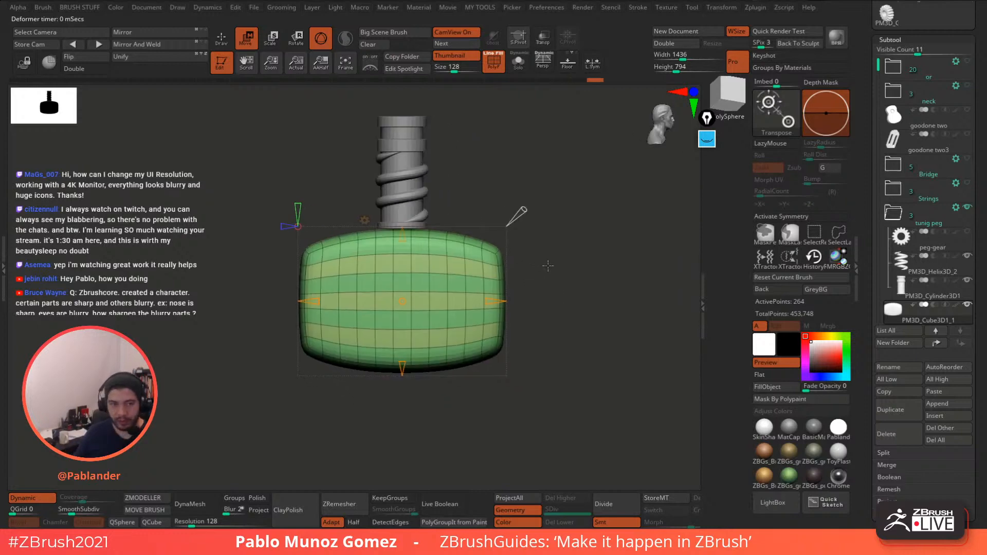
# - Return to the standard Move gizmo, turn off Dynamic and switch to ZModeler
pyautogui.click(364, 220)
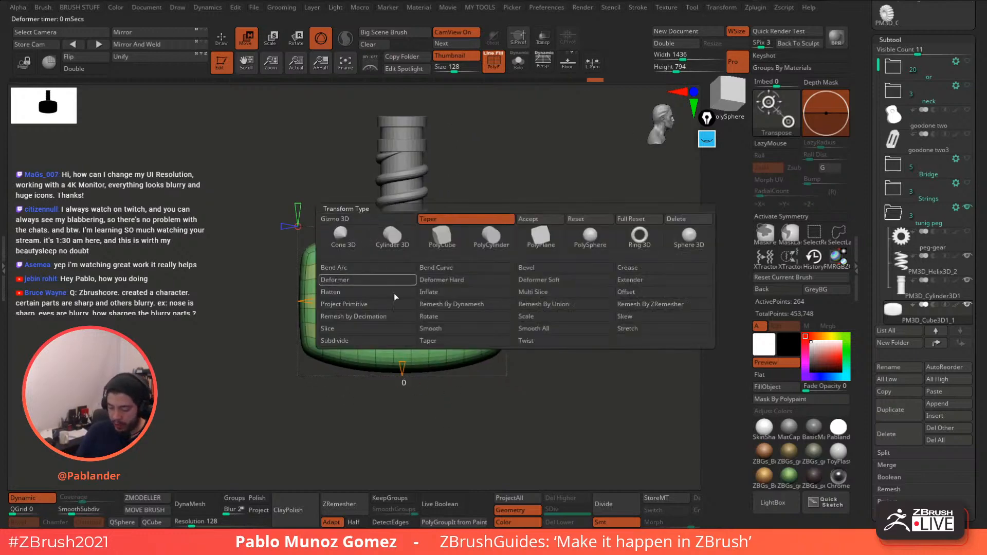
pyautogui.click(548, 223)
pyautogui.moveTo(549, 237); pyautogui.dragTo(544, 254)
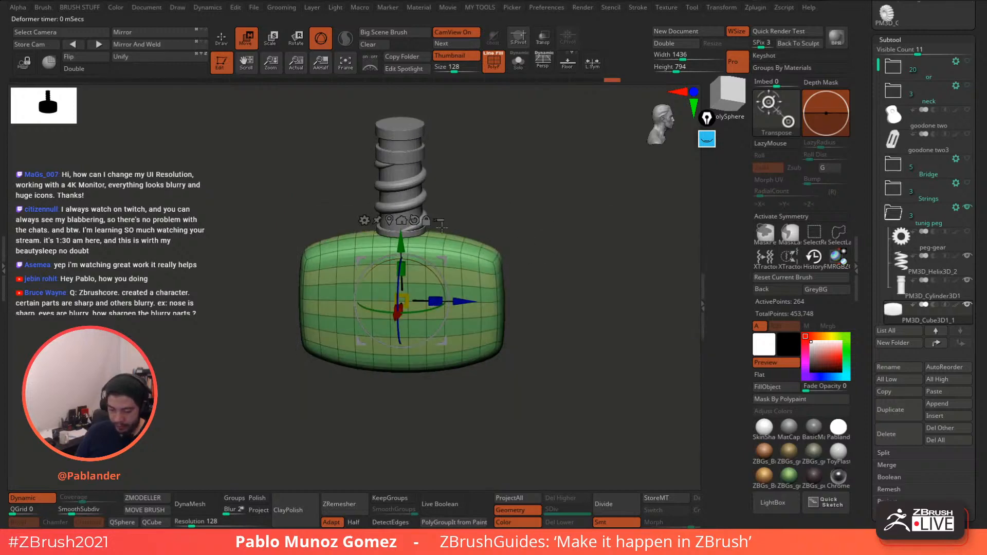
pyautogui.click(27, 498)
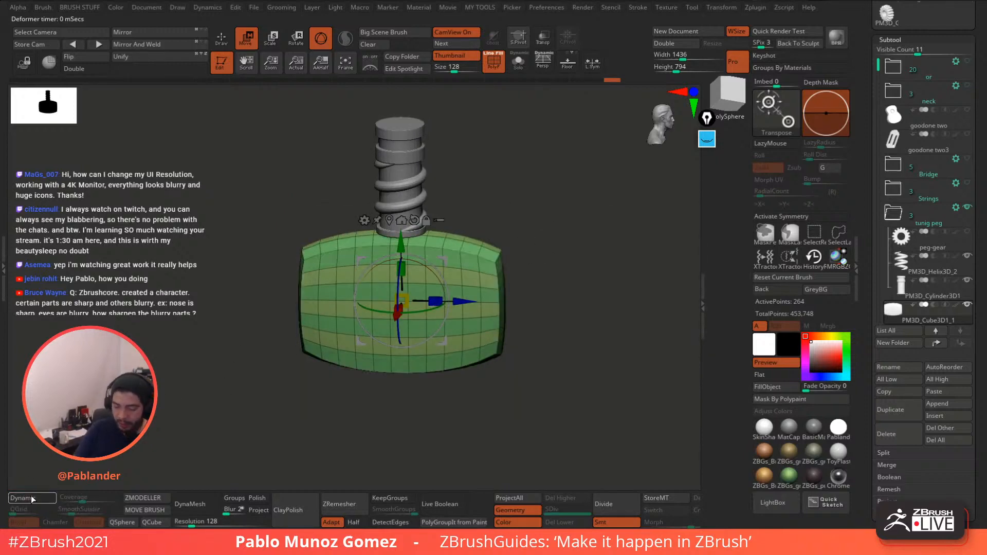
pyautogui.moveTo(87, 442); pyautogui.dragTo(242, 380)
pyautogui.press('q')
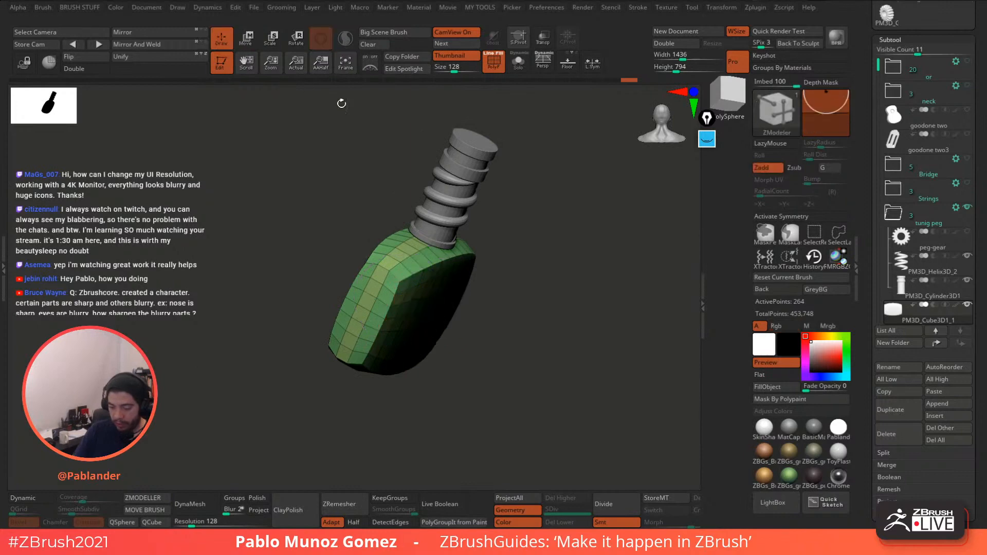
pyautogui.moveTo(563, 282)
pyautogui.mouseDown()
pyautogui.moveTo(527, 230)
pyautogui.moveTo(540, 234)
pyautogui.moveTo(553, 291)
pyautogui.moveTo(568, 256)
pyautogui.moveTo(528, 275)
pyautogui.moveTo(537, 291)
pyautogui.moveTo(547, 254)
pyautogui.moveTo(515, 286)
pyautogui.mouseUp()
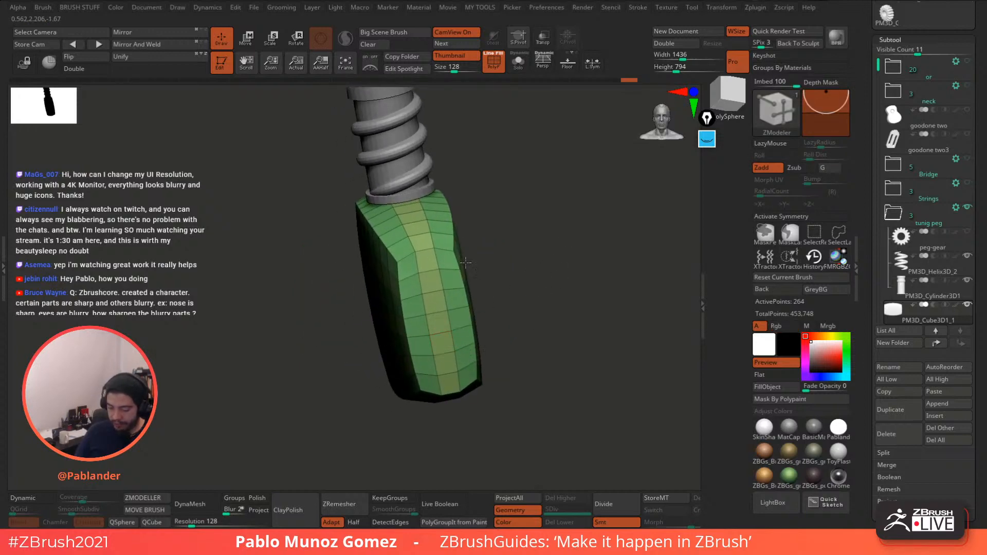
# - With X symmetry on, insert a Single EdgeLoop across the head and re-enable Dynamic
pyautogui.press('space')
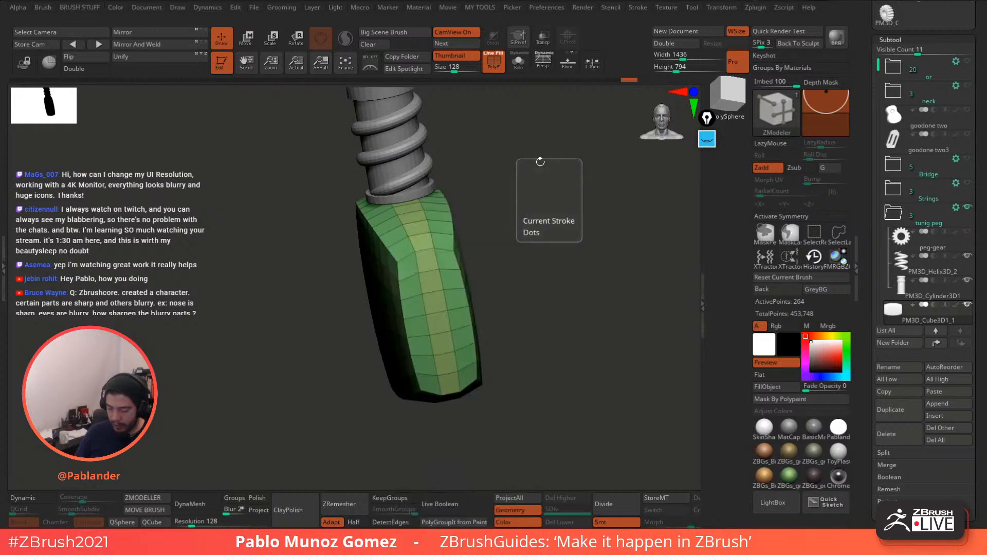
pyautogui.click(156, 501)
pyautogui.keyDown('alt'); pyautogui.moveTo(475, 218); pyautogui.dragTo(486, 210); pyautogui.keyUp('alt')
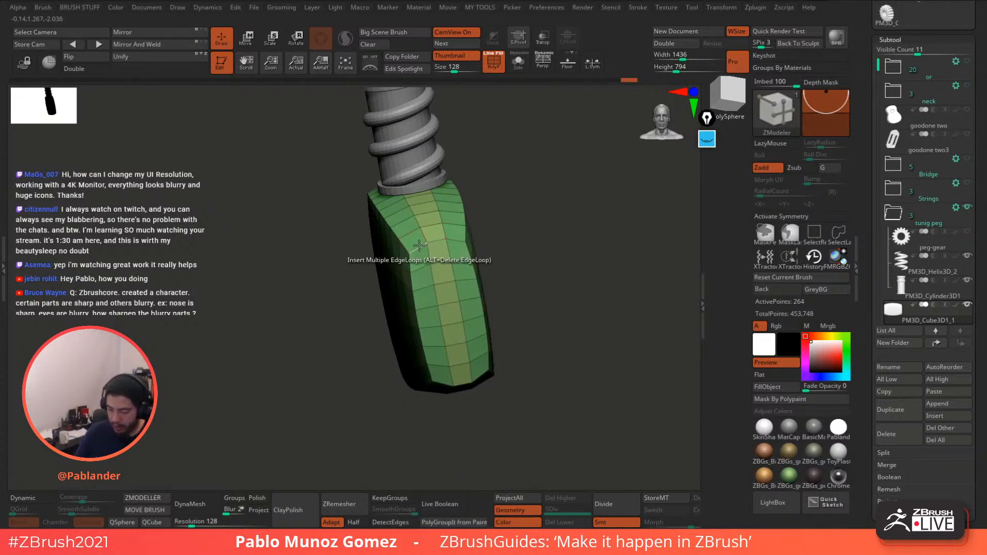
pyautogui.press('x')
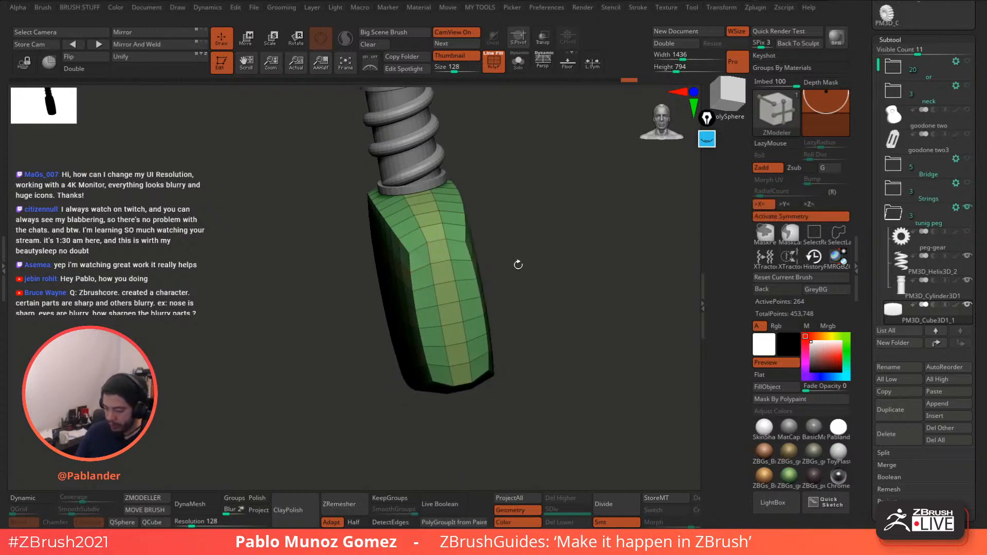
pyautogui.press('space')
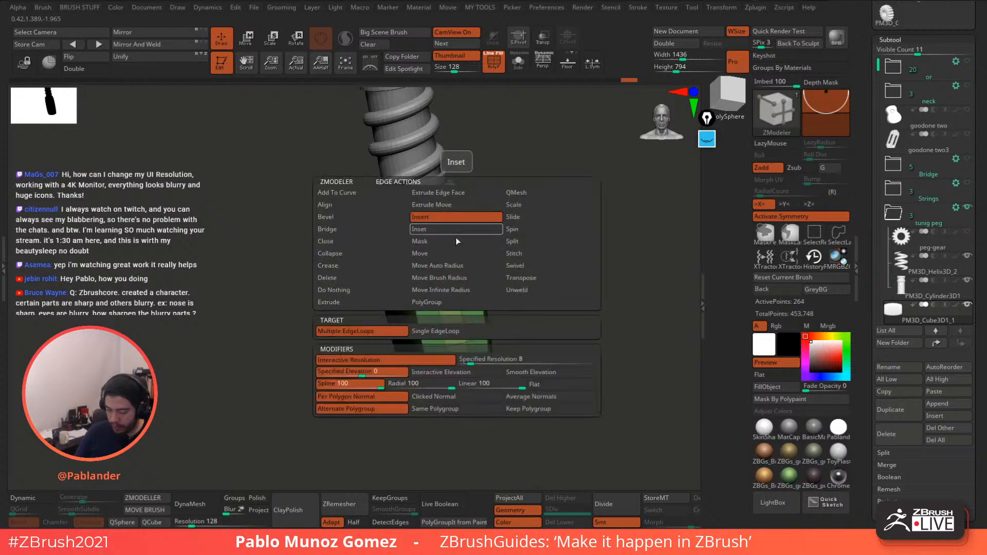
pyautogui.click(463, 331)
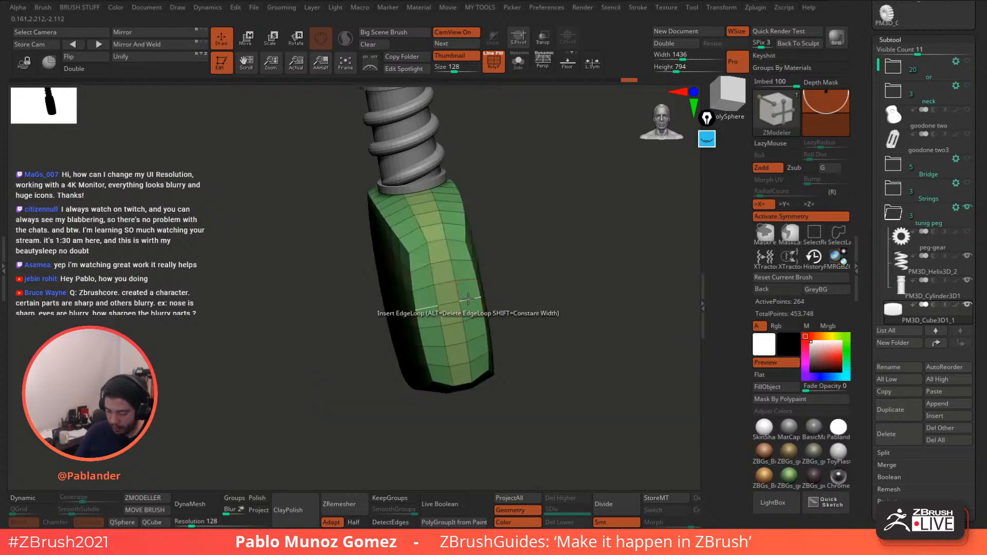
pyautogui.click(476, 297)
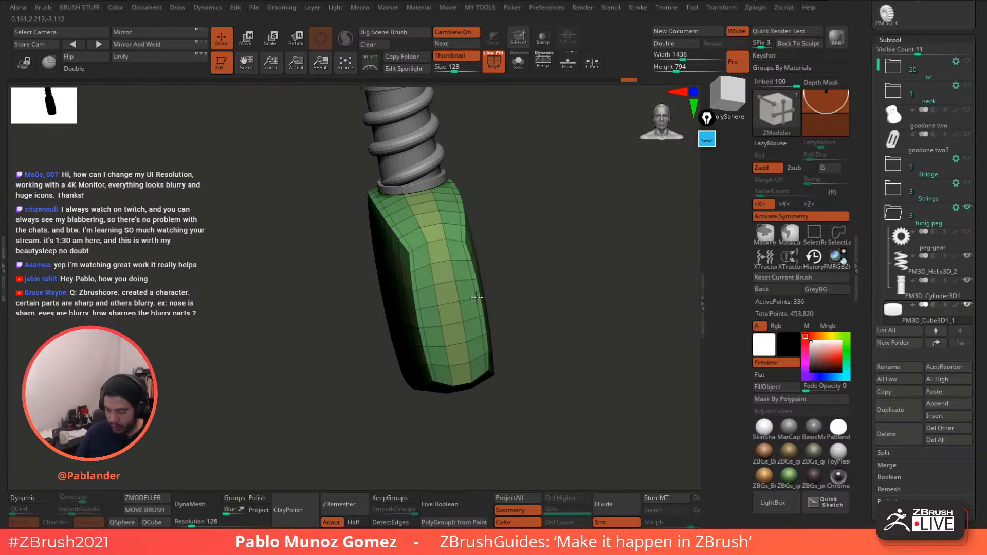
pyautogui.press('d')
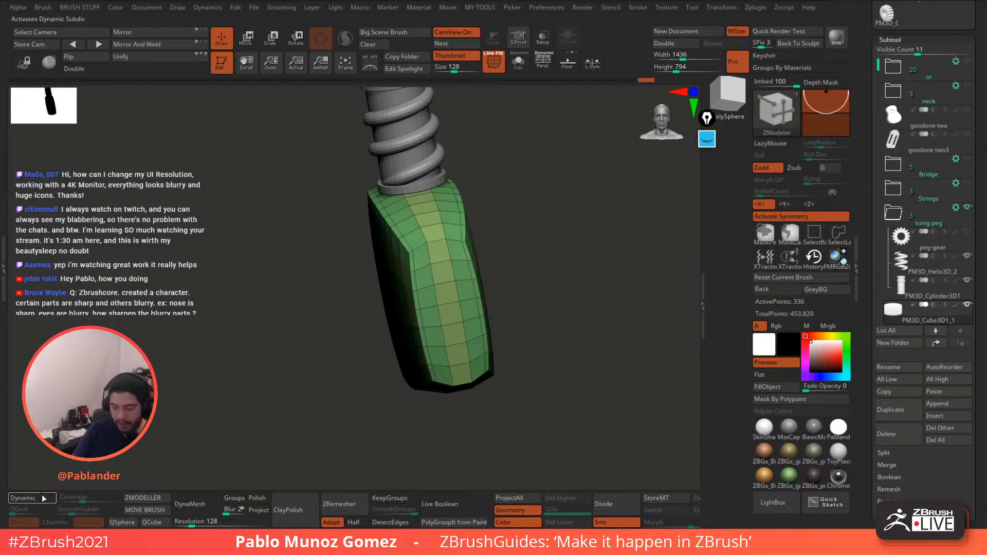
pyautogui.moveTo(504, 280)
pyautogui.mouseDown()
pyautogui.moveTo(564, 226)
pyautogui.moveTo(546, 180)
pyautogui.moveTo(584, 270)
pyautogui.moveTo(550, 249)
pyautogui.moveTo(540, 257)
pyautogui.moveTo(586, 259)
pyautogui.moveTo(548, 212)
pyautogui.moveTo(533, 228)
pyautogui.mouseUp()
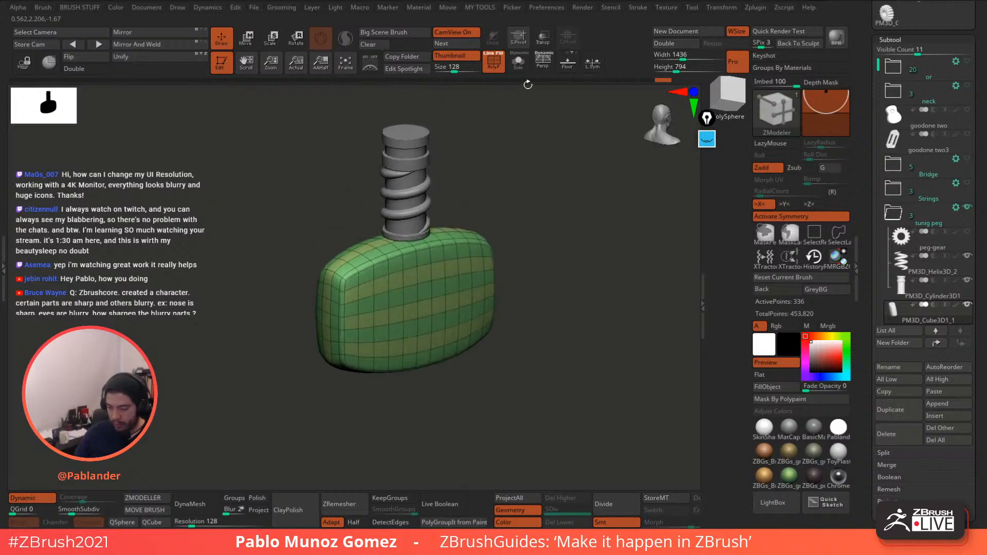
# - Toggle the PolyF overlay, zoom on the key head, turn off Activate Symmetry and switch to Move
pyautogui.click(499, 69)
pyautogui.moveTo(514, 129); pyautogui.dragTo(550, 273)
pyautogui.hotkey('shift', 'f')
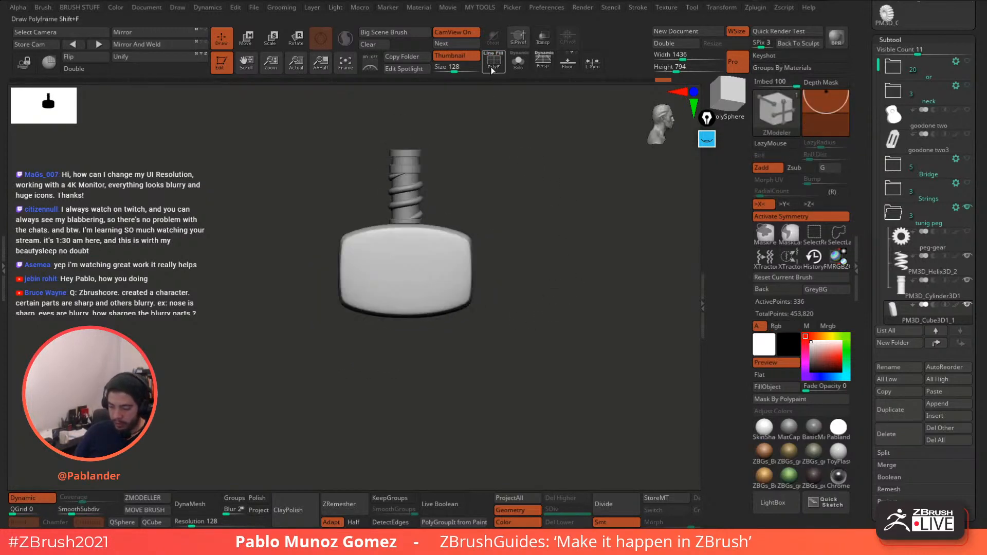
pyautogui.keyDown('alt'); pyautogui.moveTo(545, 180); pyautogui.dragTo(591, 247); pyautogui.keyUp('alt')
pyautogui.click(774, 217)
pyautogui.moveTo(588, 290); pyautogui.dragTo(573, 275)
pyautogui.click(246, 41)
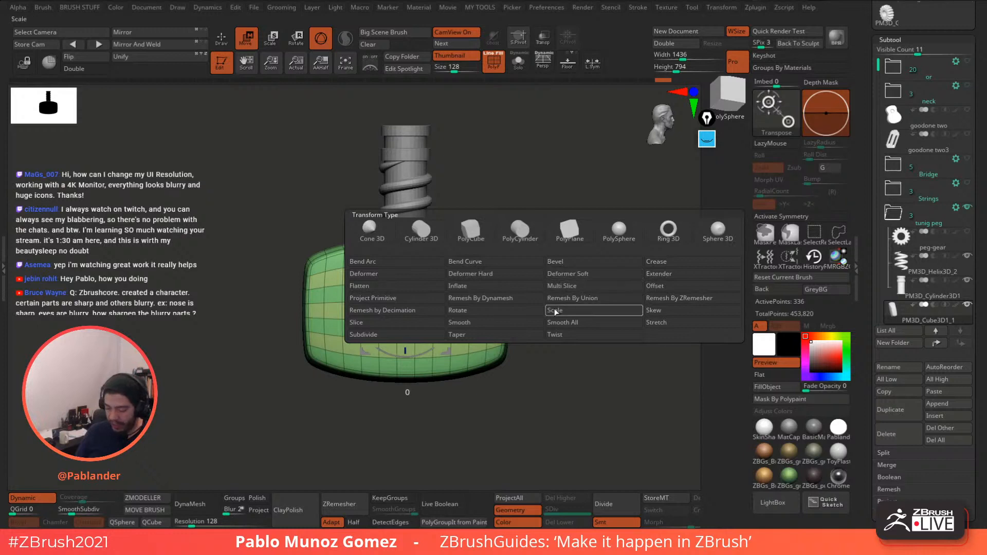
# - Apply Deformer Soft to the key head and orbit to inspect the cage
pyautogui.click(597, 276)
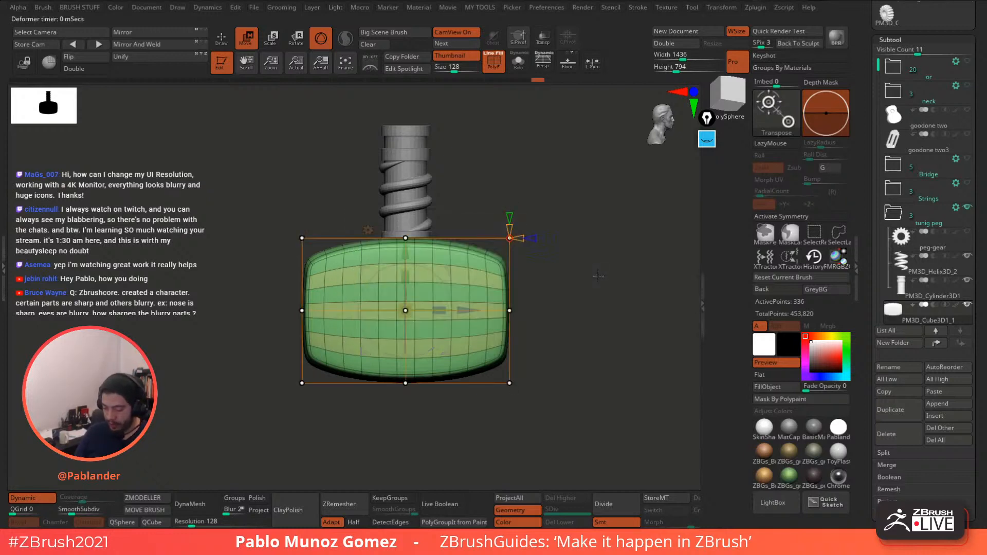
pyautogui.moveTo(585, 292); pyautogui.dragTo(521, 222)
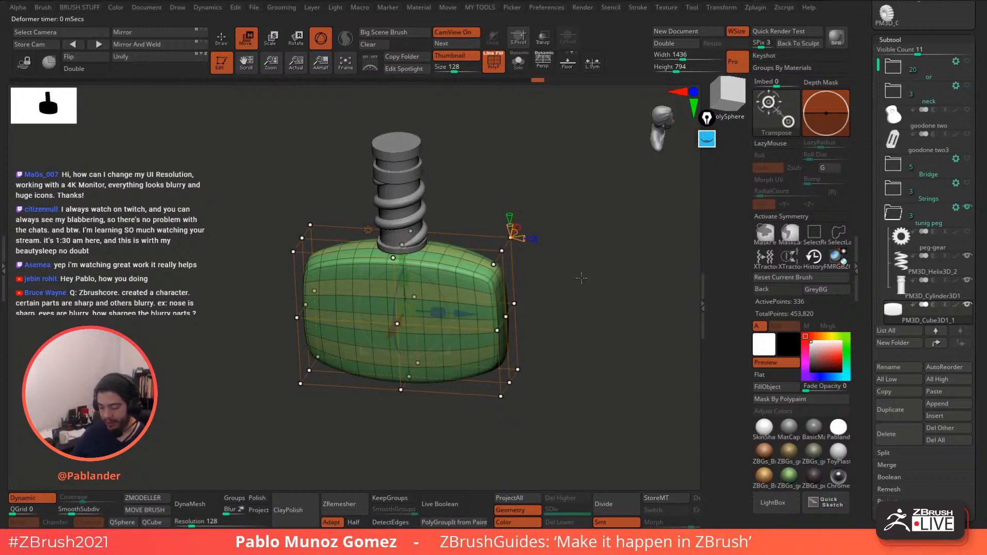
pyautogui.moveTo(473, 213); pyautogui.dragTo(572, 268)
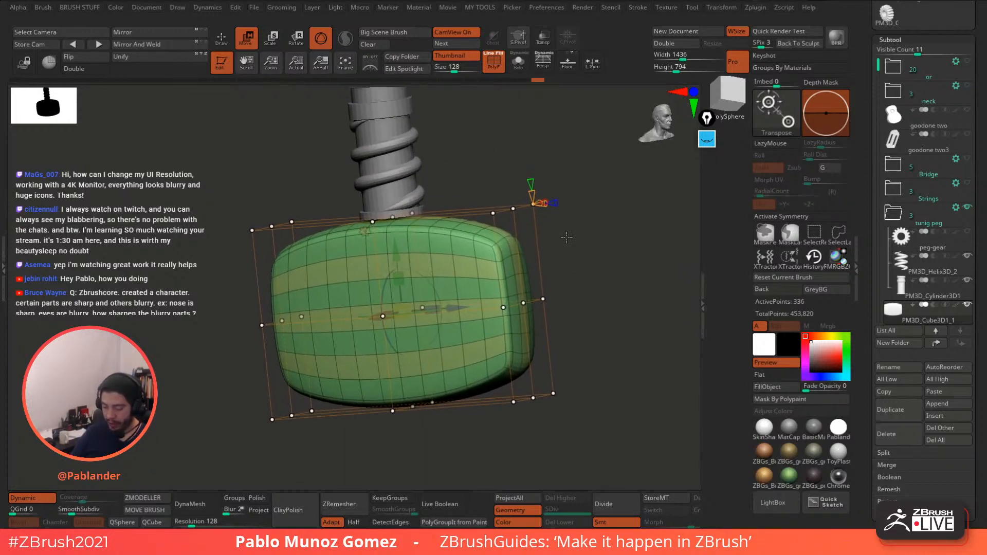
pyautogui.moveTo(500, 205); pyautogui.dragTo(518, 214)
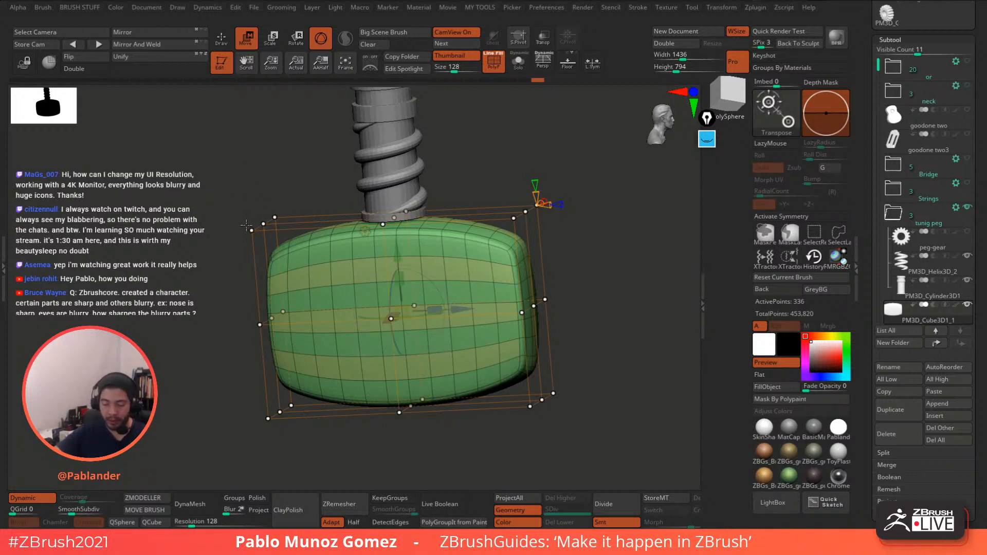
pyautogui.moveTo(255, 202); pyautogui.dragTo(271, 177)
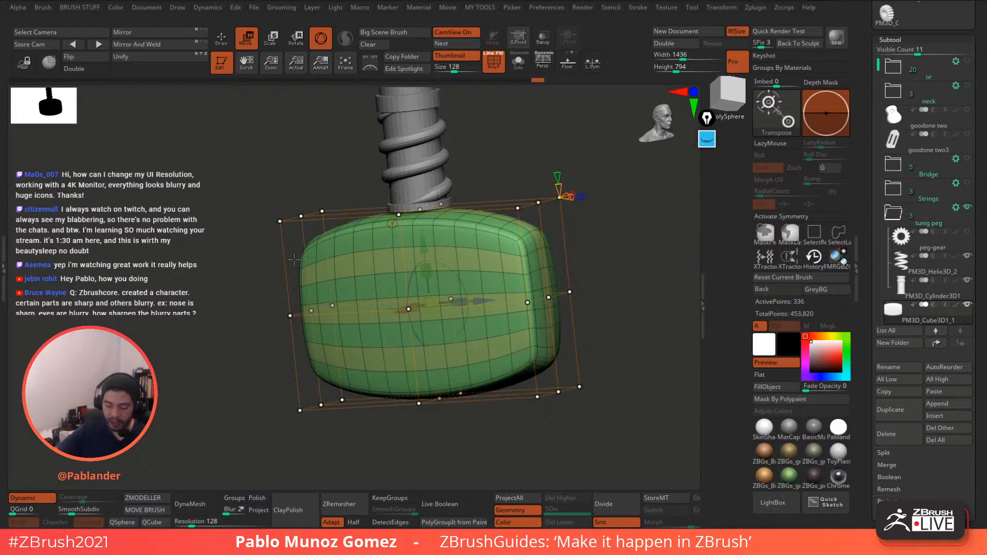
pyautogui.click(706, 139)
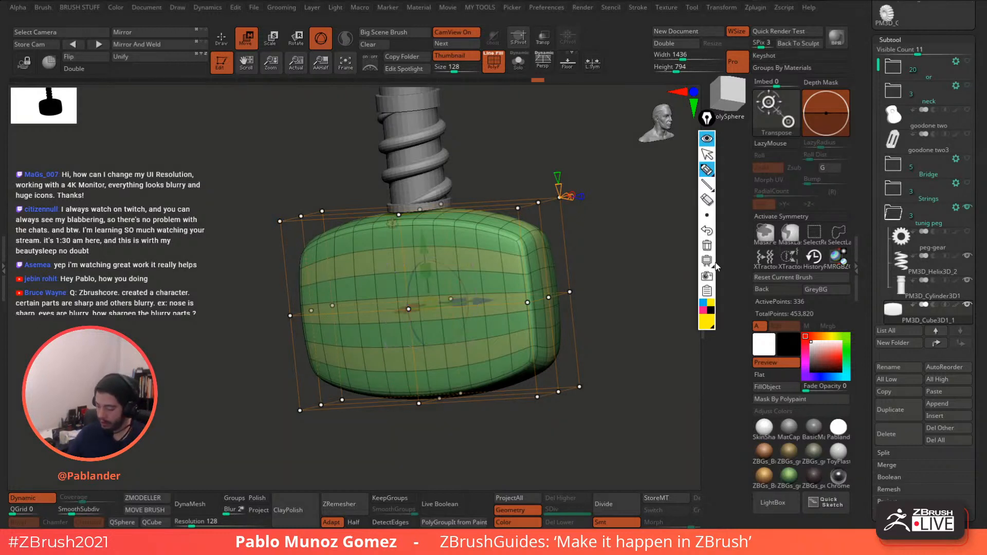
pyautogui.click(705, 311)
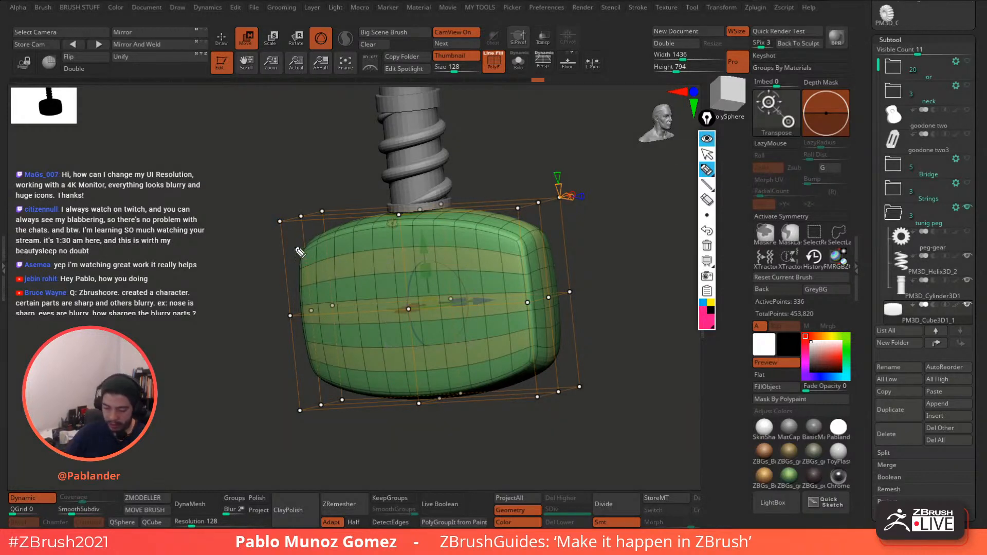
pyautogui.moveTo(289, 215); pyautogui.dragTo(292, 231)
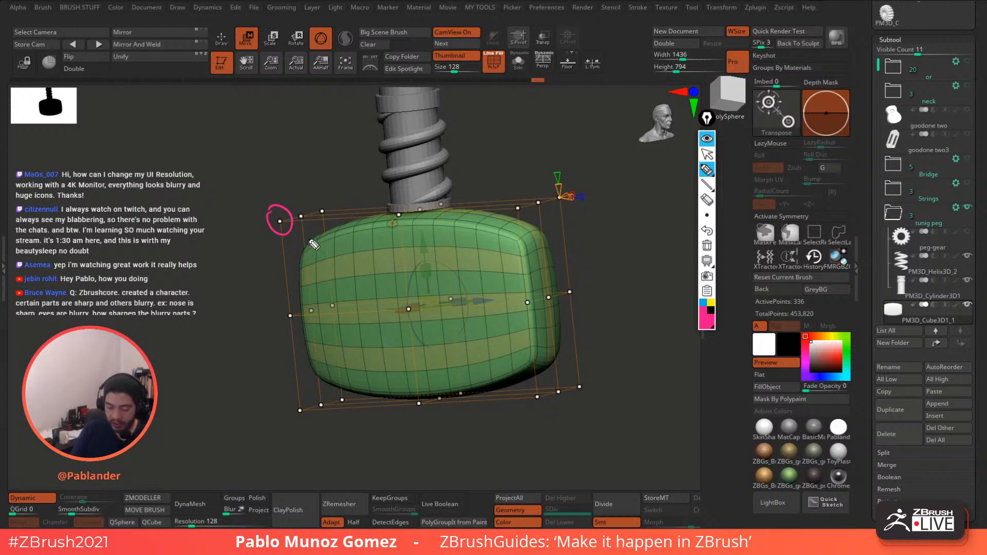
pyautogui.moveTo(314, 245)
pyautogui.mouseDown()
pyautogui.moveTo(311, 282)
pyautogui.moveTo(336, 260)
pyautogui.moveTo(303, 298)
pyautogui.moveTo(360, 248)
pyautogui.mouseUp()
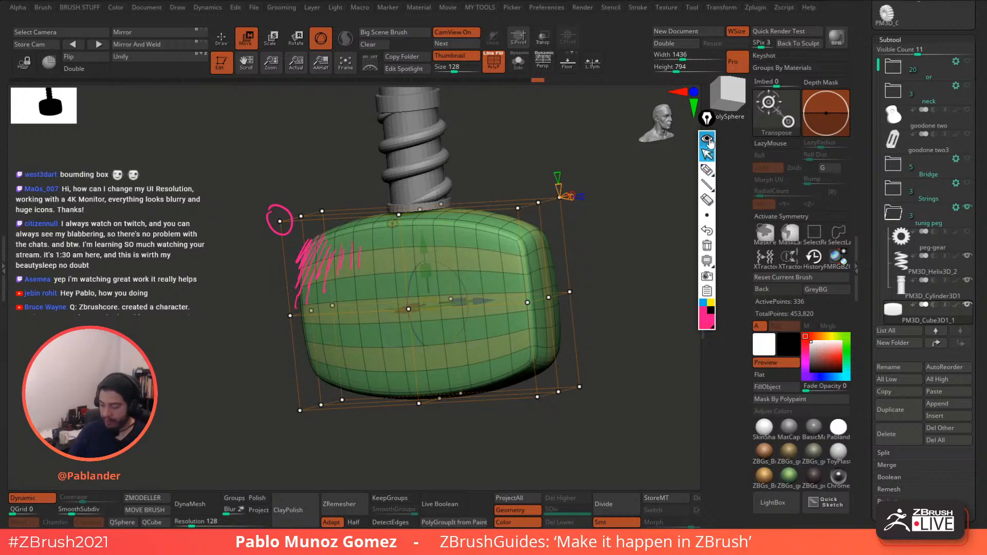
pyautogui.click(708, 140)
pyautogui.moveTo(280, 221); pyautogui.dragTo(296, 250)
pyautogui.hotkey('ctrl', 'z')
pyautogui.moveTo(606, 230); pyautogui.dragTo(624, 264)
# - Add two divisions across the cage's width and reframe to a straight front view
pyautogui.keyDown('alt'); pyautogui.moveTo(589, 224); pyautogui.dragTo(587, 244); pyautogui.keyUp('alt')
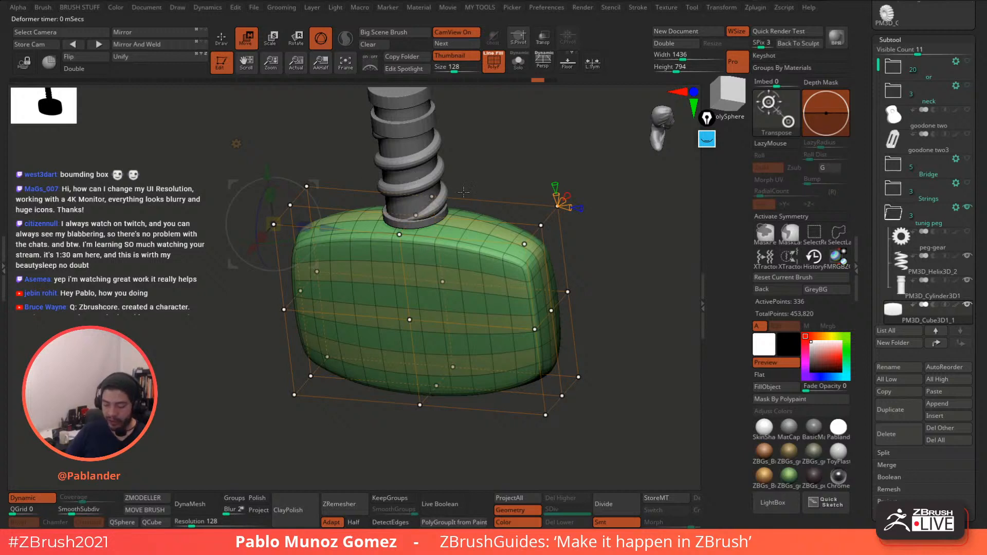
pyautogui.moveTo(566, 207); pyautogui.dragTo(570, 207)
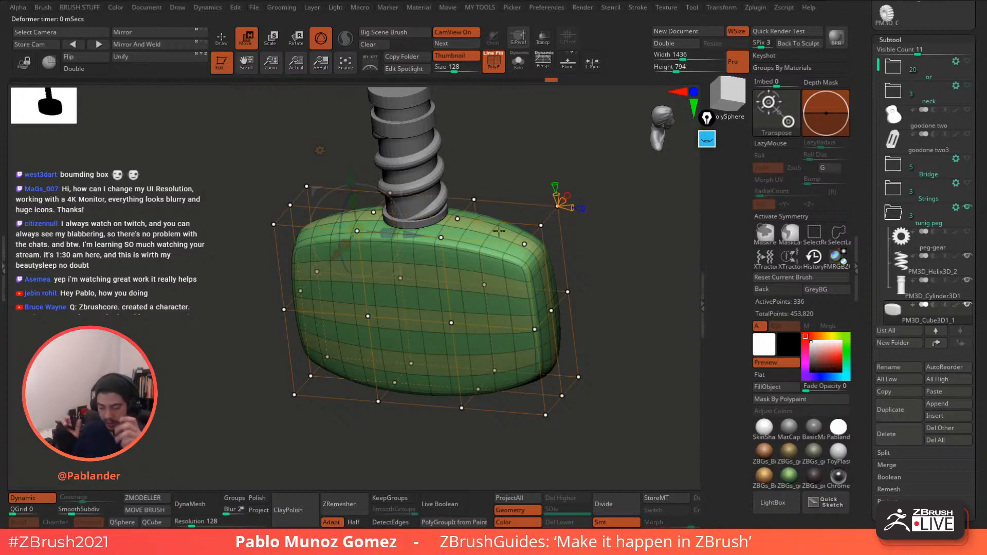
pyautogui.moveTo(567, 208); pyautogui.dragTo(571, 207)
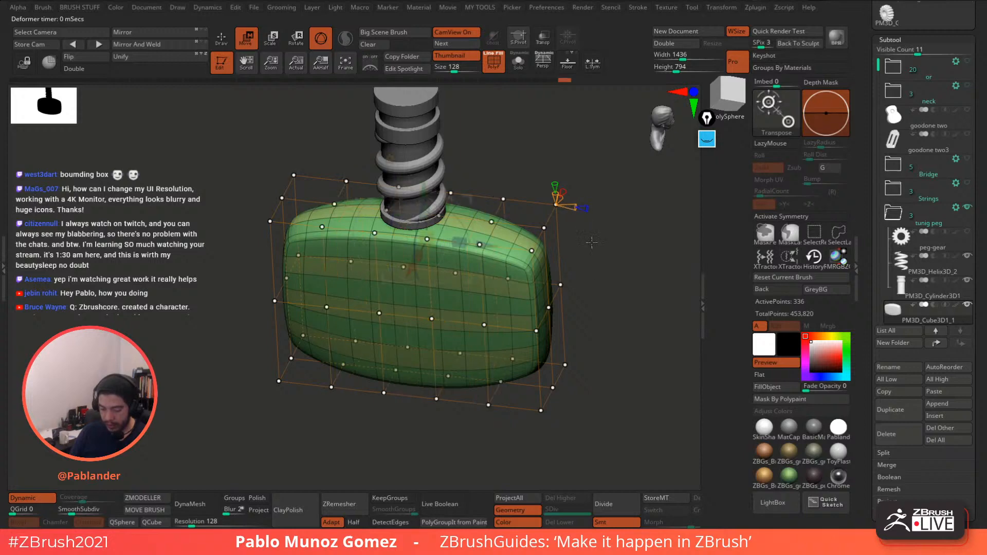
pyautogui.moveTo(575, 214)
pyautogui.mouseDown()
pyautogui.moveTo(584, 234)
pyautogui.moveTo(558, 206)
pyautogui.mouseUp()
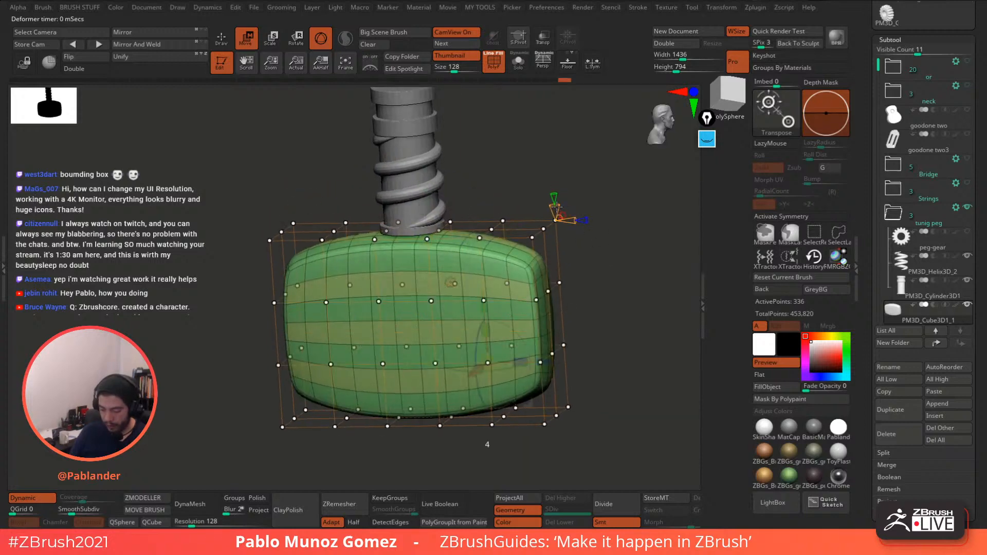
pyautogui.moveTo(598, 259)
pyautogui.mouseDown()
pyautogui.moveTo(606, 249)
pyautogui.moveTo(606, 257)
pyautogui.mouseUp()
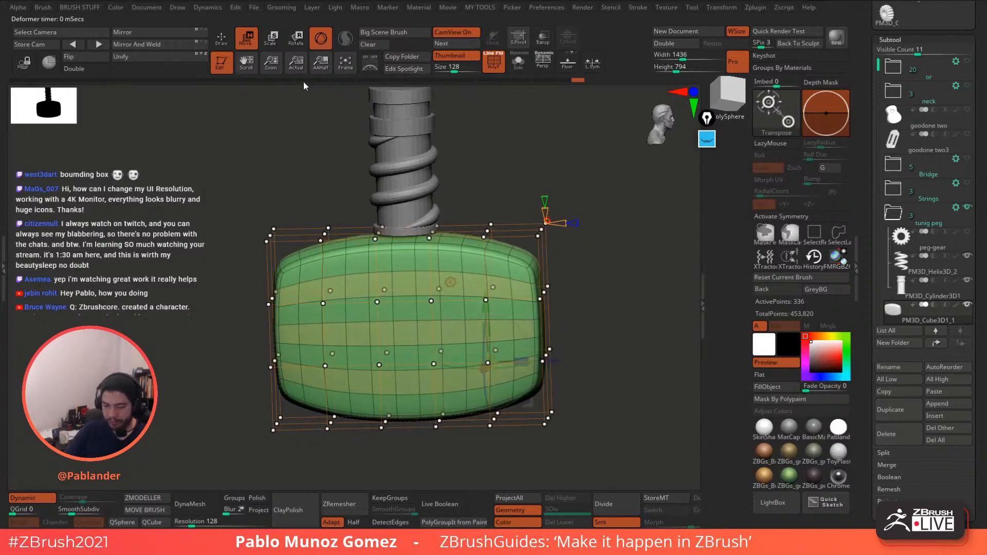
pyautogui.moveTo(618, 199); pyautogui.dragTo(585, 241)
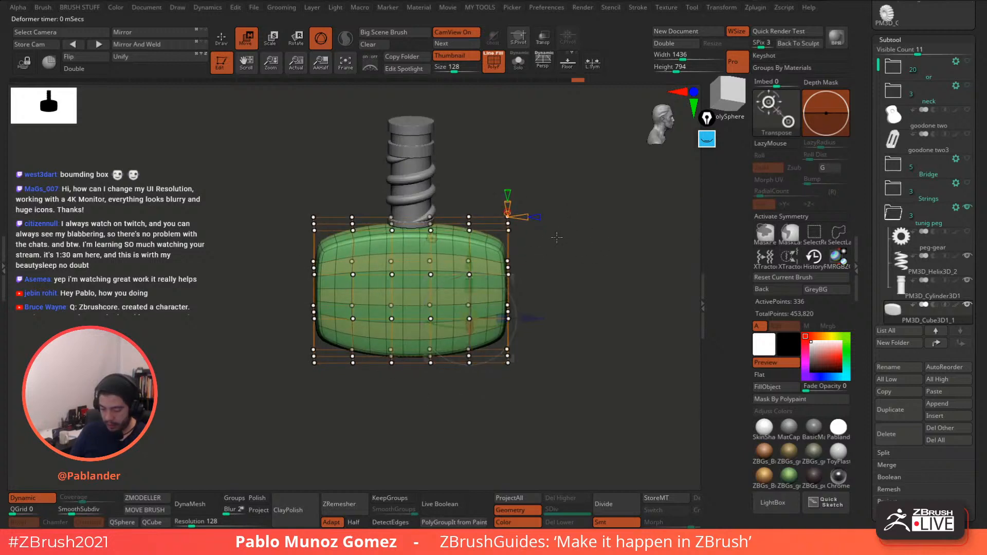
pyautogui.keyDown('ctrl'); pyautogui.moveTo(558, 173); pyautogui.dragTo(580, 225); pyautogui.keyUp('ctrl')
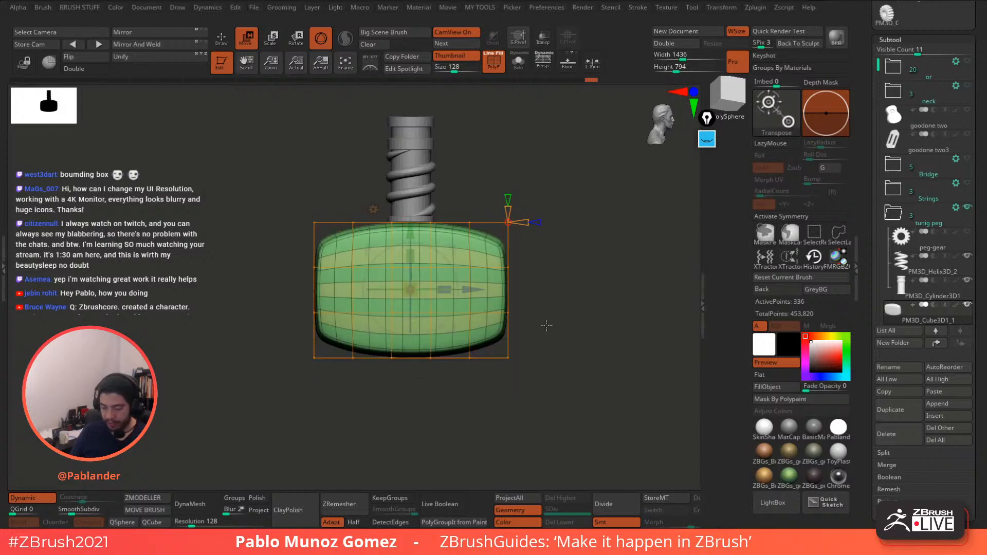
# - Box-select the cage's left and right point columns and taper the head's ends inward
pyautogui.press('ctrl')
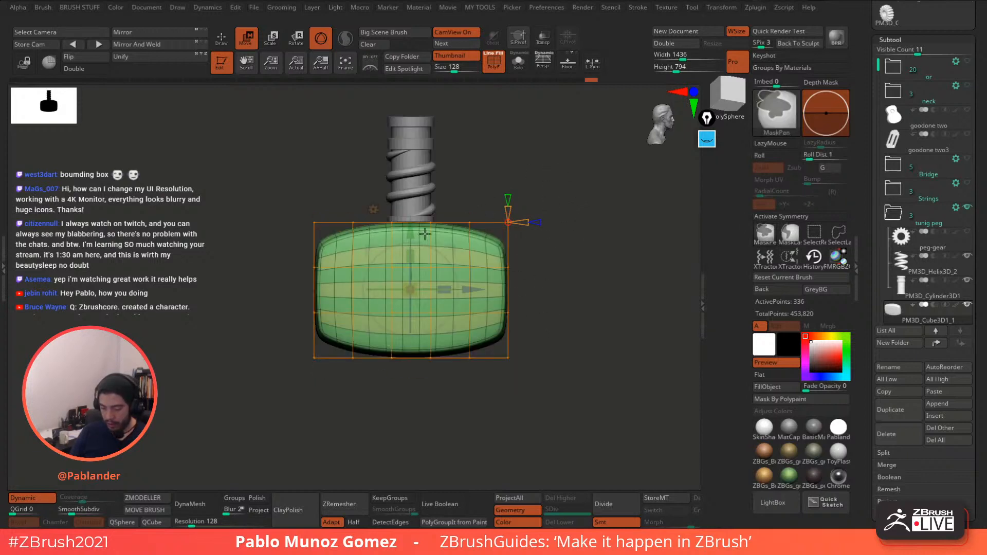
pyautogui.keyDown('ctrl'); pyautogui.moveTo(253, 143); pyautogui.dragTo(328, 403); pyautogui.keyUp('ctrl')
pyautogui.keyDown('ctrl'); pyautogui.moveTo(580, 138); pyautogui.dragTo(484, 369); pyautogui.keyUp('ctrl')
pyautogui.moveTo(580, 173); pyautogui.dragTo(571, 207)
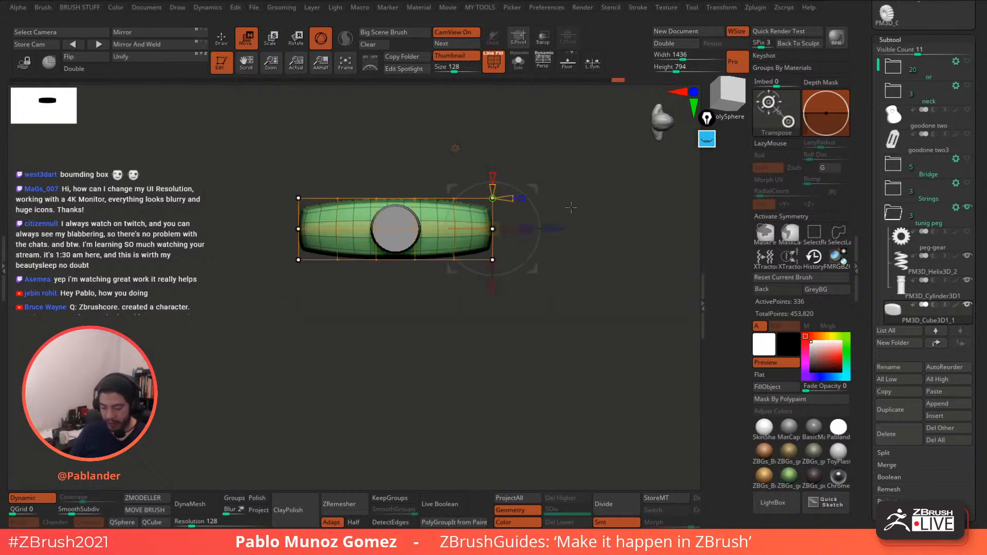
pyautogui.keyDown('ctrl'); pyautogui.moveTo(571, 207); pyautogui.dragTo(571, 283, button='right'); pyautogui.keyUp('ctrl')
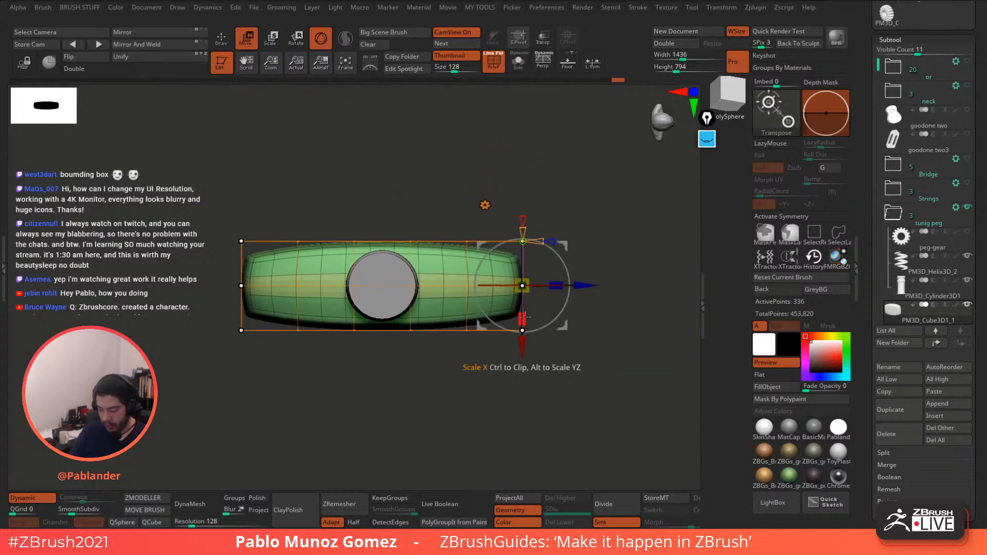
pyautogui.moveTo(524, 318); pyautogui.dragTo(525, 281)
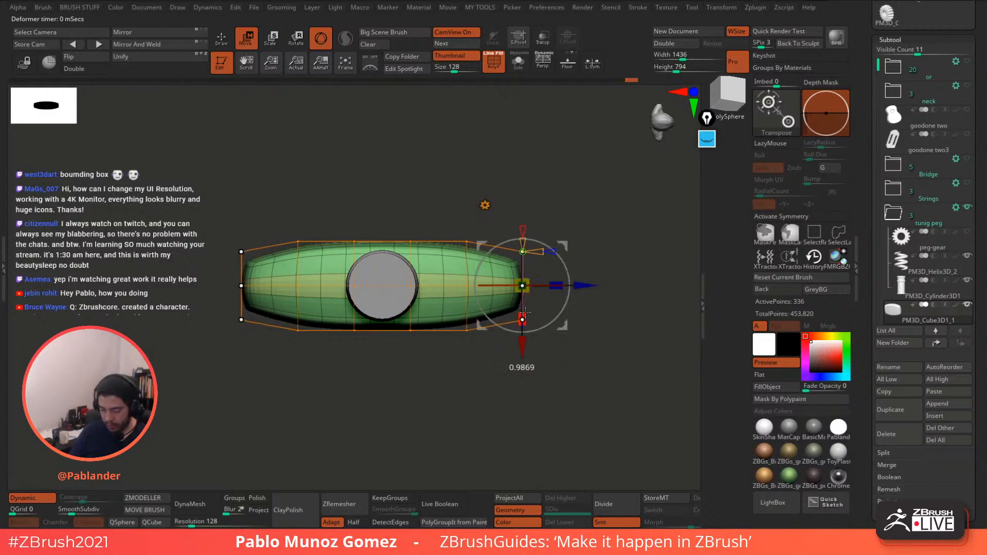
# - Squash the key head slightly in height and select the middle lattice rows
pyautogui.moveTo(581, 422); pyautogui.dragTo(586, 228)
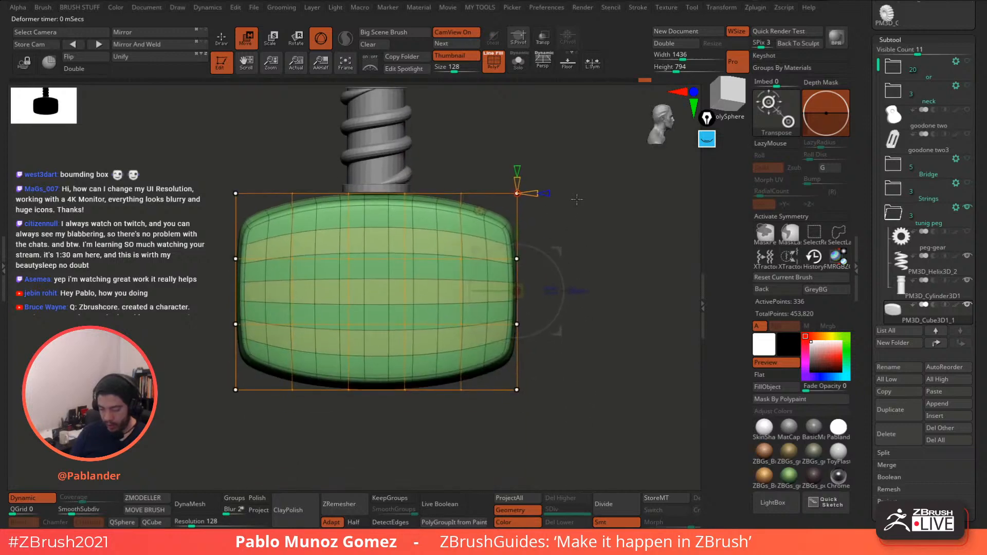
pyautogui.moveTo(517, 255); pyautogui.dragTo(521, 264)
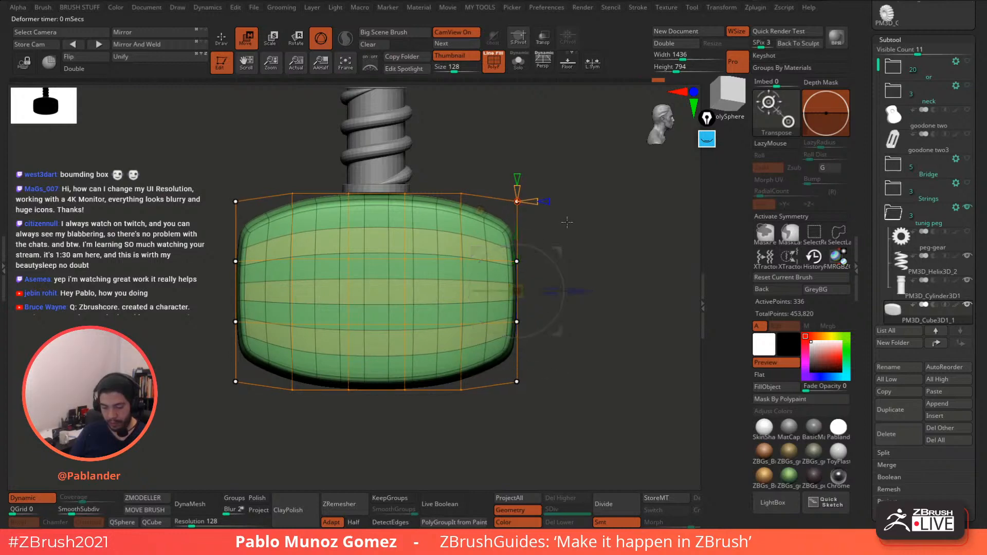
pyautogui.moveTo(590, 228); pyautogui.dragTo(504, 265)
pyautogui.keyDown('ctrl'); pyautogui.moveTo(281, 252); pyautogui.dragTo(481, 334); pyautogui.keyUp('ctrl')
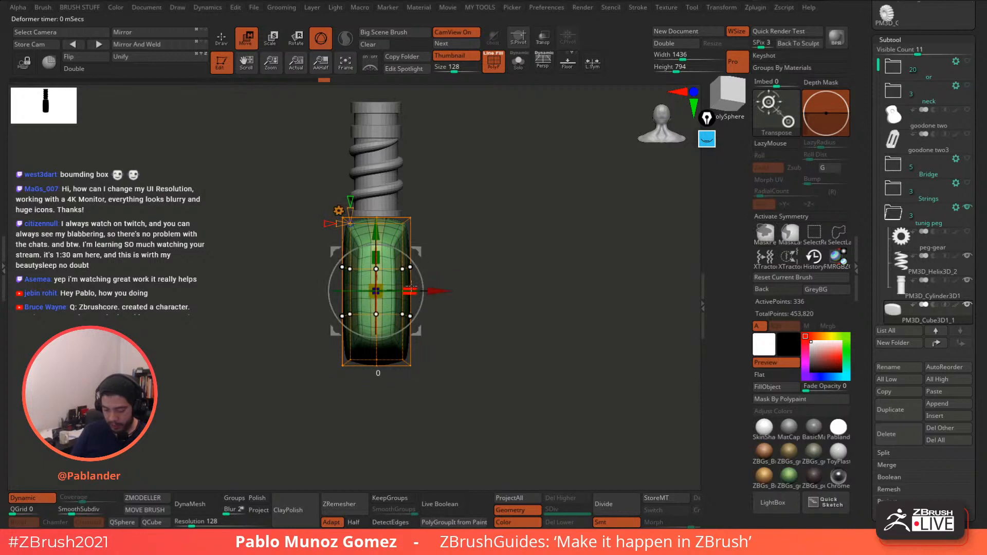
# - Widen the key head's middle, then pinch it thinner when viewed from the side
pyautogui.moveTo(414, 289); pyautogui.dragTo(538, 242)
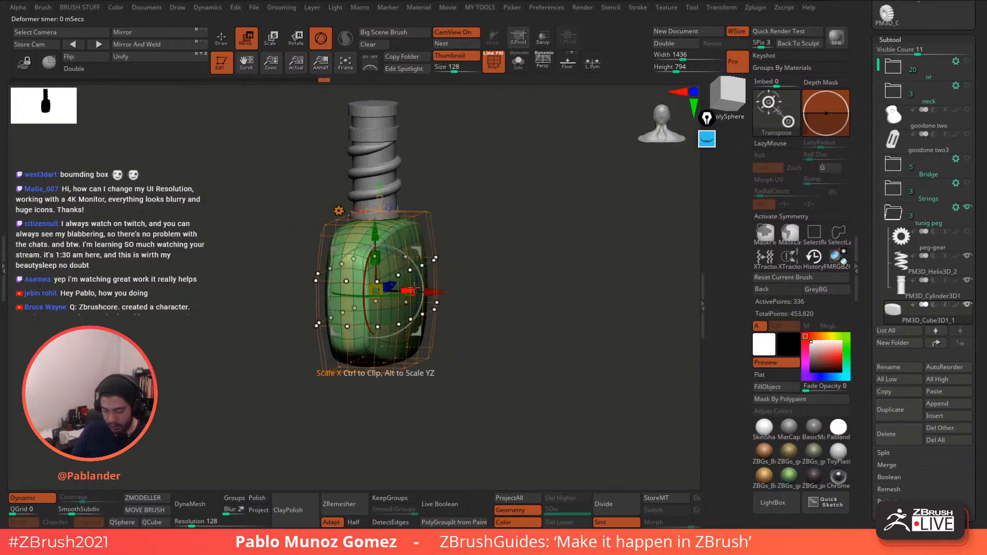
pyautogui.moveTo(409, 290); pyautogui.dragTo(407, 290)
pyautogui.moveTo(492, 236); pyautogui.dragTo(527, 231)
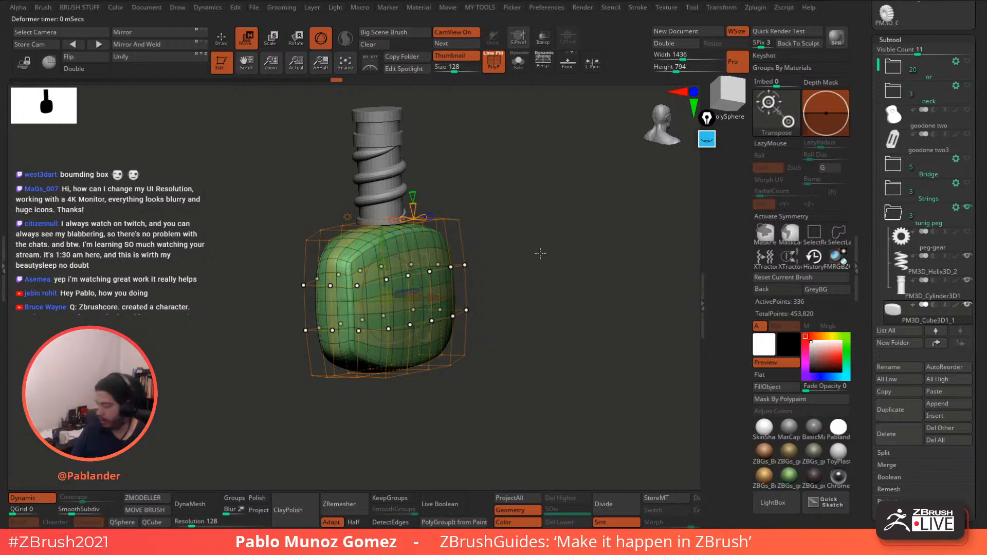
pyautogui.keyDown('shift'); pyautogui.moveTo(538, 242); pyautogui.dragTo(535, 247); pyautogui.keyUp('shift')
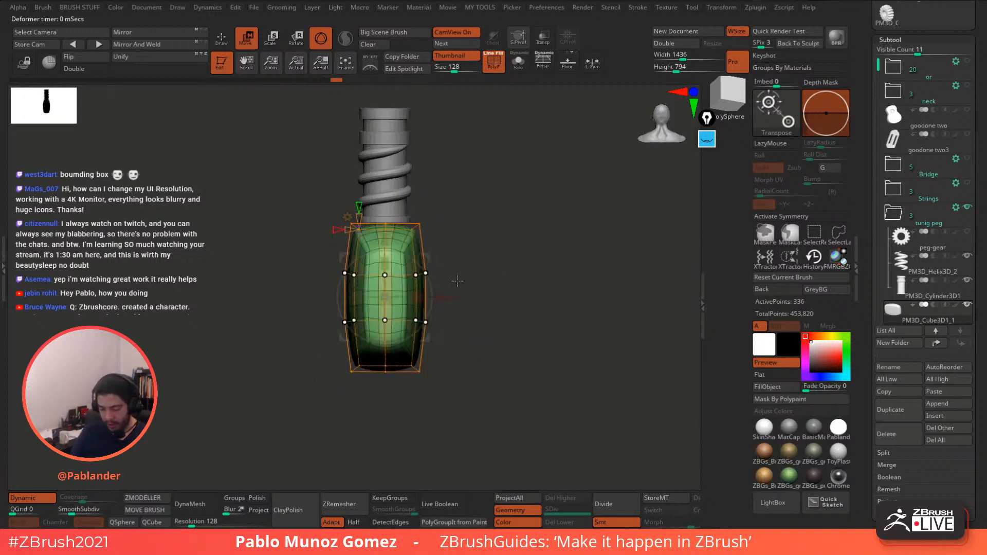
pyautogui.moveTo(419, 297); pyautogui.dragTo(376, 305)
pyautogui.moveTo(566, 212); pyautogui.dragTo(506, 236)
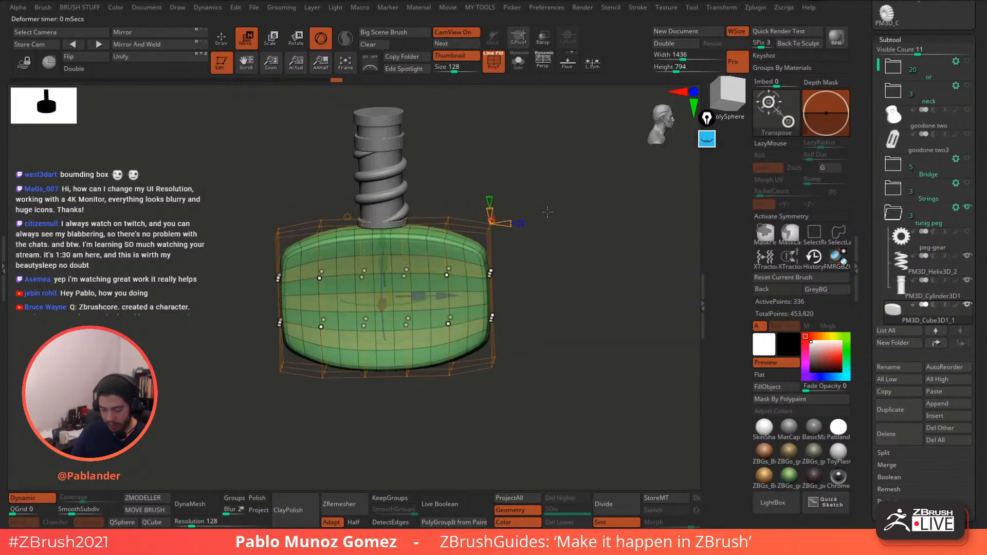
pyautogui.moveTo(418, 291); pyautogui.dragTo(417, 292)
pyautogui.moveTo(419, 293); pyautogui.dragTo(434, 294)
pyautogui.moveTo(617, 231); pyautogui.dragTo(540, 245)
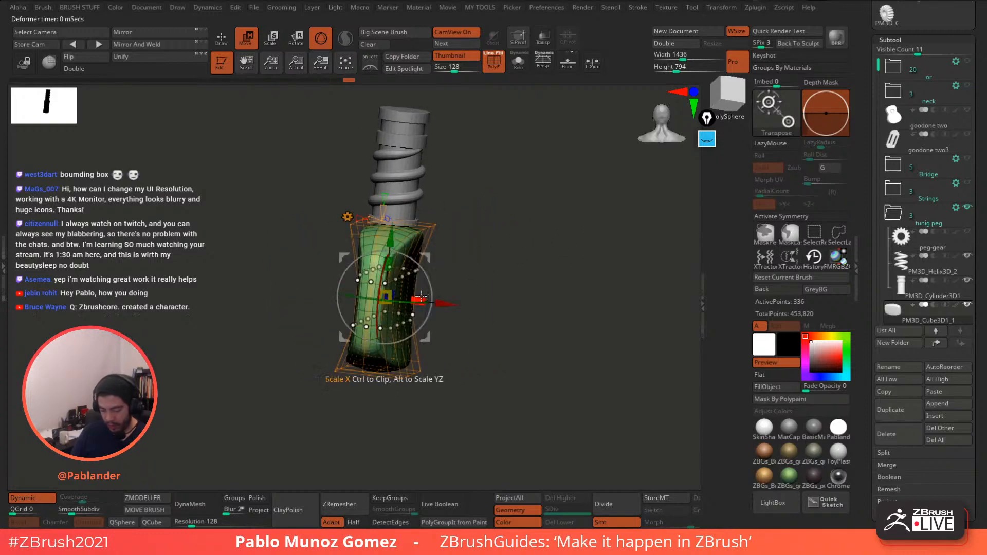
pyautogui.moveTo(420, 297); pyautogui.dragTo(424, 297)
pyautogui.moveTo(538, 238); pyautogui.dragTo(493, 241)
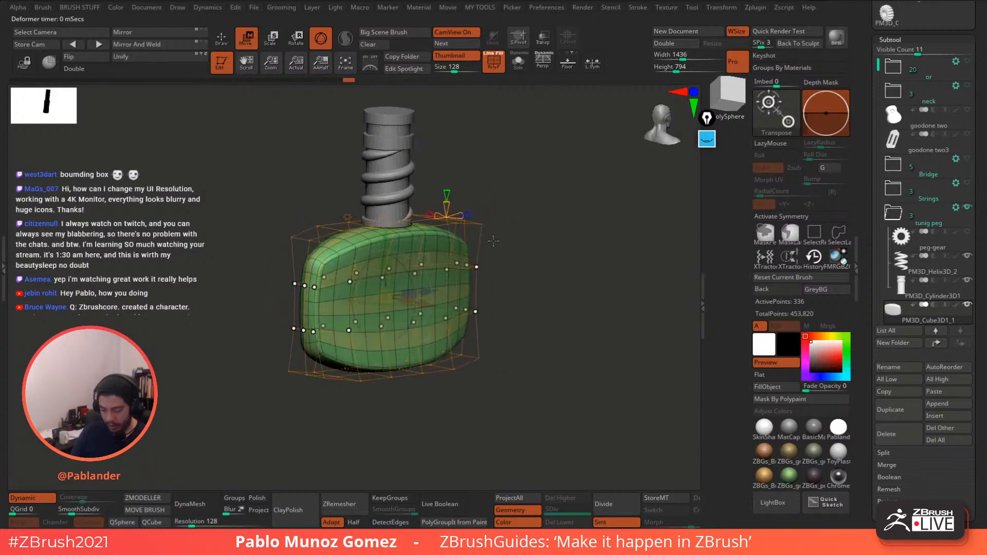
# - Raise the lattice Y Divide to 4 and fine-tune the head's width
pyautogui.click(446, 203)
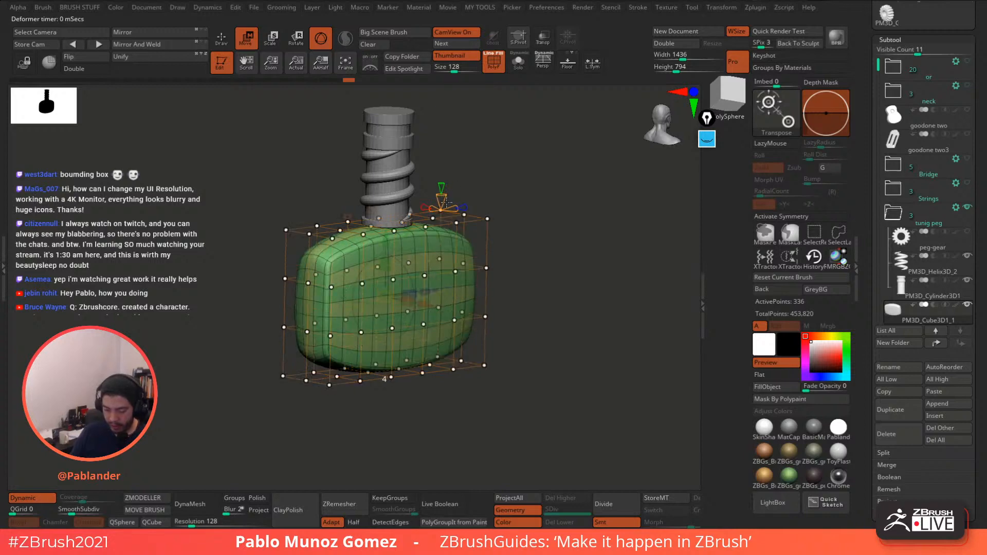
pyautogui.moveTo(467, 208); pyautogui.dragTo(494, 203)
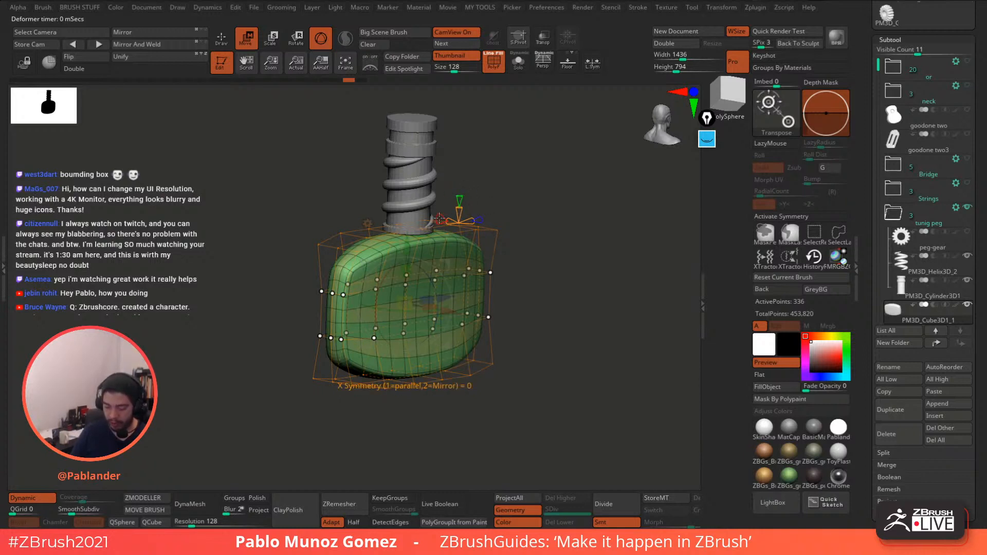
pyautogui.moveTo(555, 216)
pyautogui.mouseDown()
pyautogui.moveTo(538, 213)
pyautogui.moveTo(567, 220)
pyautogui.mouseUp()
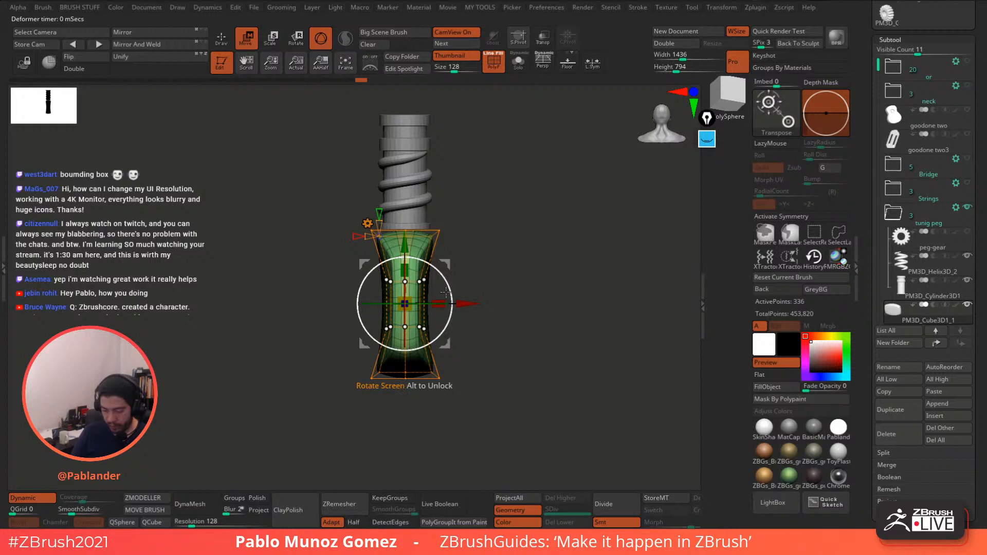
pyautogui.moveTo(441, 300); pyautogui.dragTo(440, 298)
# - Accept the lattice deformation so it becomes permanent on the key head mesh
pyautogui.click(367, 223)
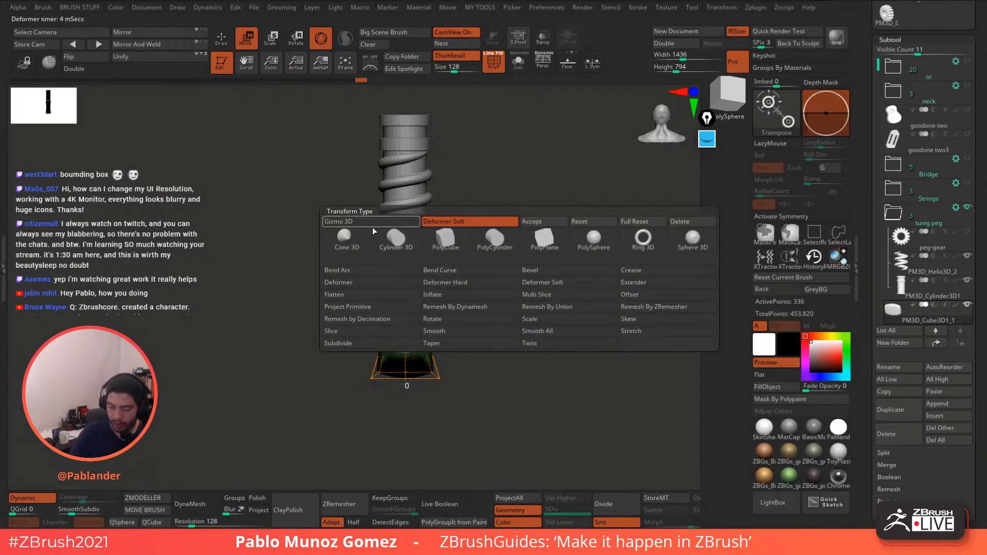
pyautogui.click(541, 222)
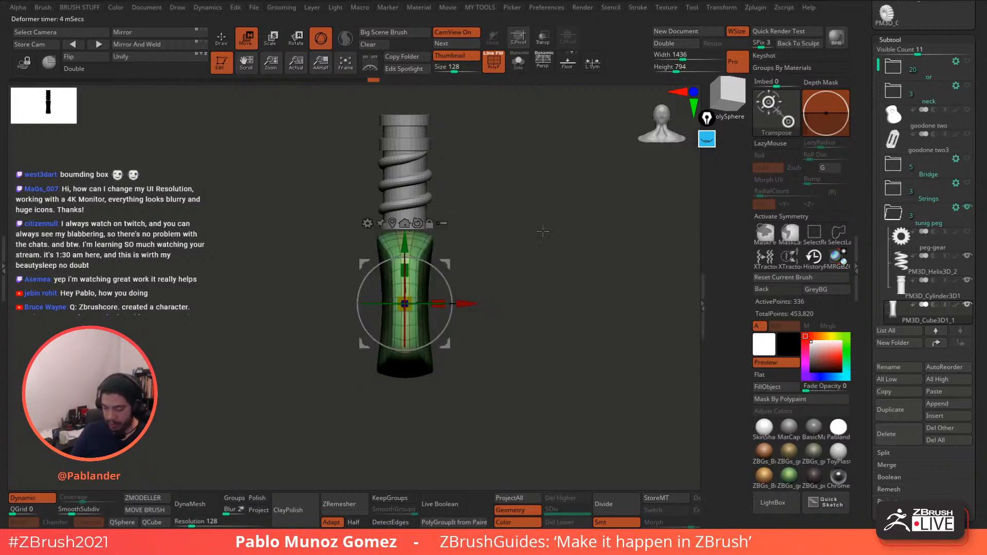
pyautogui.click(225, 42)
pyautogui.moveTo(523, 201)
pyautogui.mouseDown()
pyautogui.moveTo(536, 239)
pyautogui.moveTo(511, 189)
pyautogui.moveTo(461, 160)
pyautogui.mouseUp()
# - Scale the key head down slightly, nudge it up under the shaft, and stretch it lengthwise
pyautogui.click(249, 41)
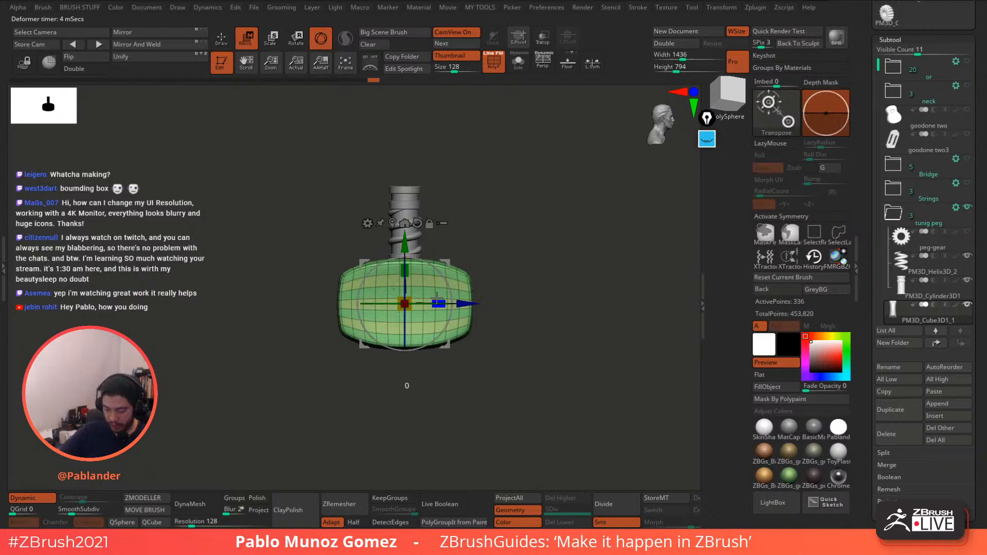
pyautogui.keyDown('alt'); pyautogui.moveTo(490, 191); pyautogui.dragTo(515, 230); pyautogui.keyUp('alt')
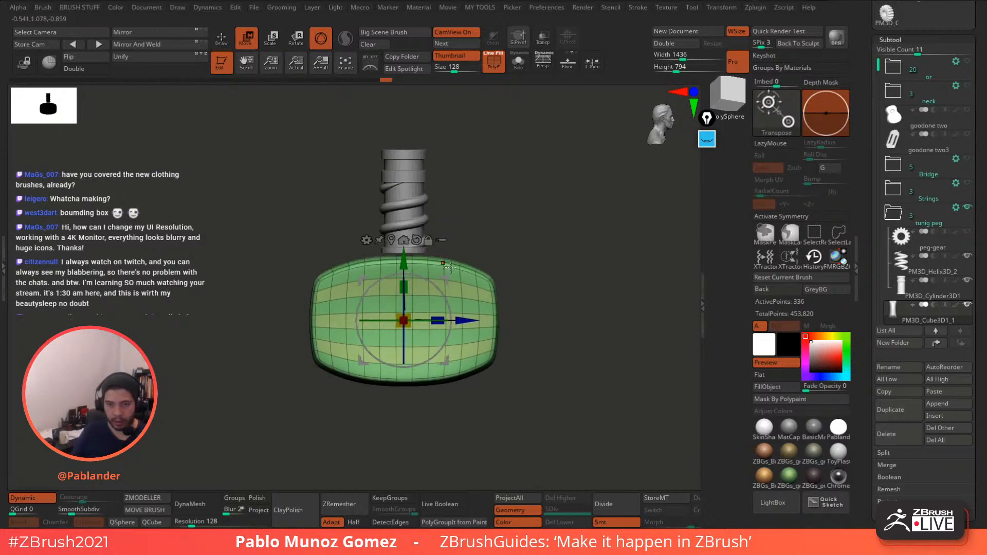
pyautogui.moveTo(404, 320); pyautogui.dragTo(408, 310)
pyautogui.moveTo(403, 263); pyautogui.dragTo(404, 258)
pyautogui.moveTo(473, 223); pyautogui.dragTo(459, 294)
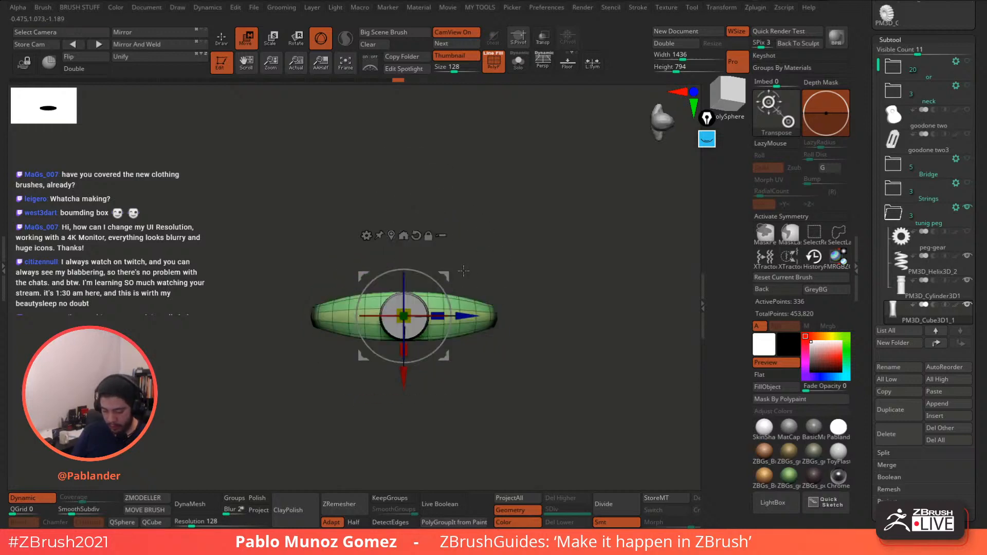
pyautogui.moveTo(495, 253)
pyautogui.keyDown('alt'); pyautogui.mouseDown()
pyautogui.moveTo(508, 236)
pyautogui.moveTo(509, 260)
pyautogui.mouseUp(); pyautogui.keyUp('alt')
pyautogui.moveTo(419, 329); pyautogui.dragTo(419, 331)
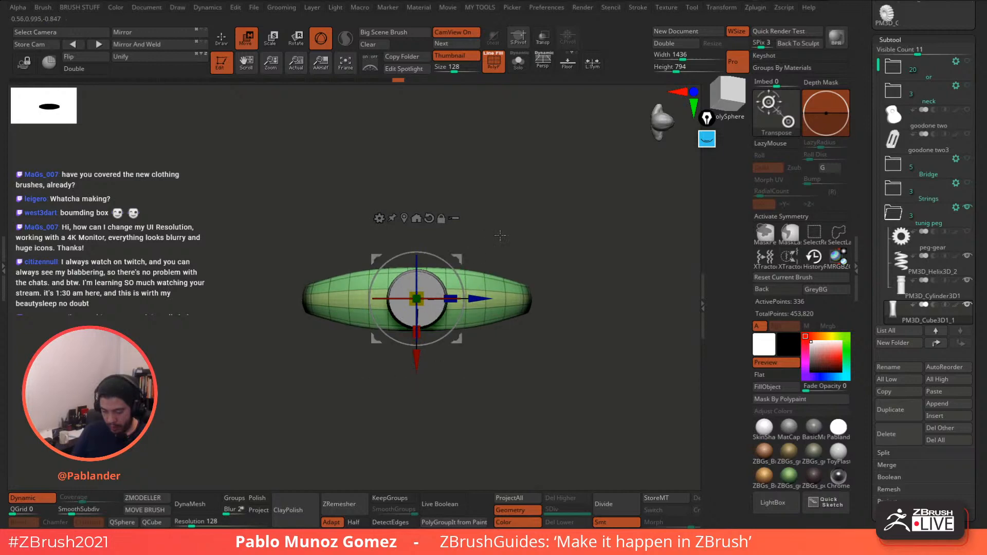
pyautogui.moveTo(500, 234); pyautogui.dragTo(416, 248)
# - Hide polygroup display, make peg-gear visible, and move it right beside the screw shaft
pyautogui.press('q')
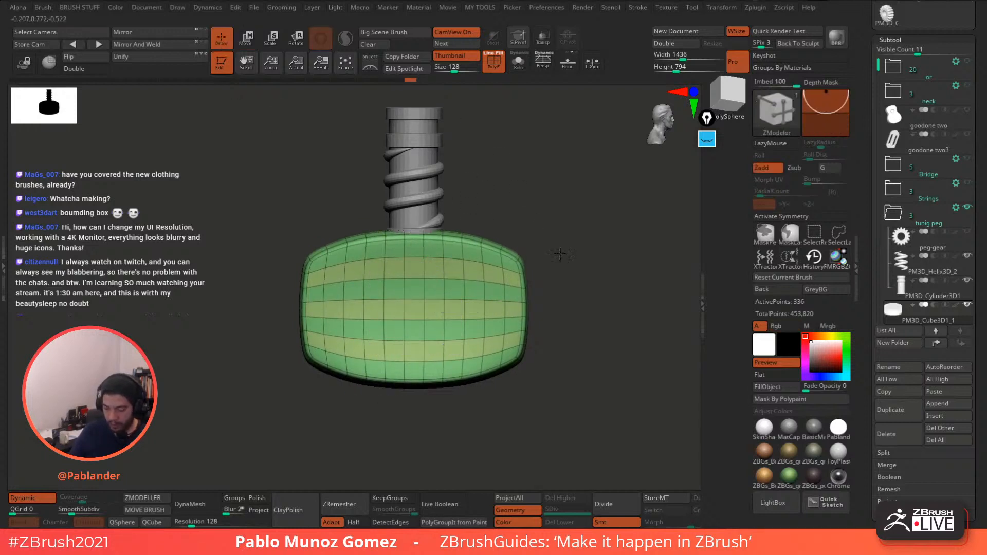
pyautogui.keyDown('alt'); pyautogui.moveTo(560, 253); pyautogui.dragTo(547, 180); pyautogui.keyUp('alt')
pyautogui.click(495, 67)
pyautogui.moveTo(522, 227); pyautogui.dragTo(519, 307)
pyautogui.keyDown('alt'); pyautogui.moveTo(532, 257); pyautogui.dragTo(526, 276); pyautogui.keyUp('alt')
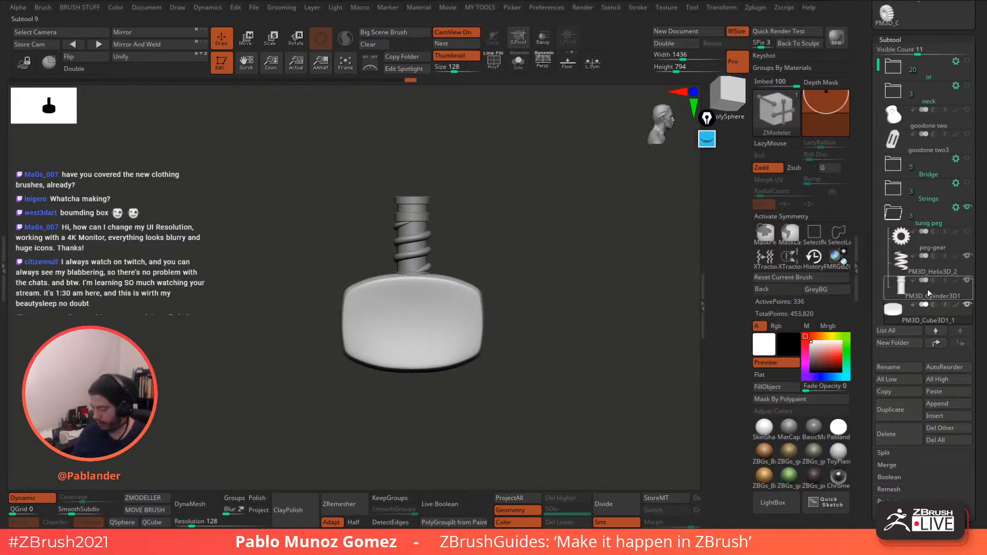
pyautogui.moveTo(938, 266)
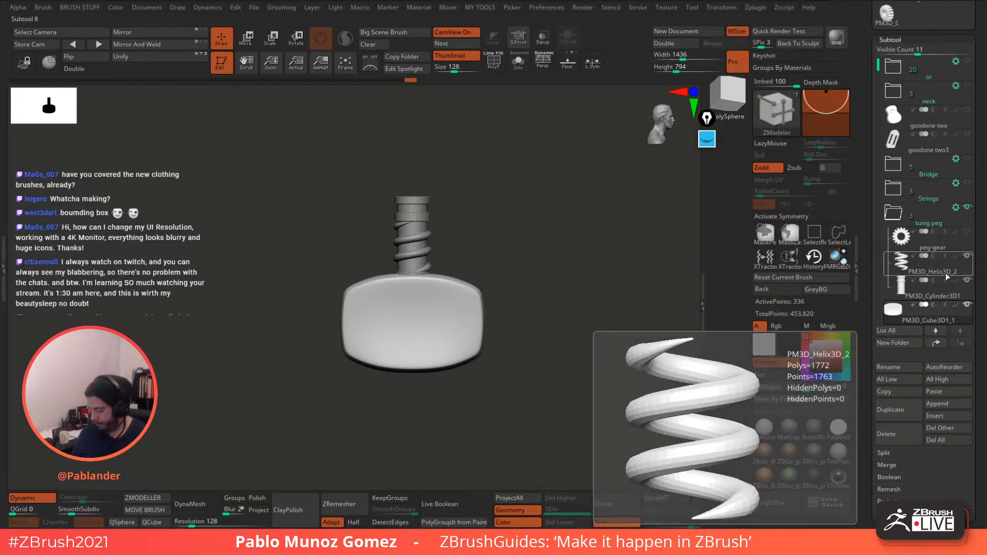
pyautogui.click(941, 247)
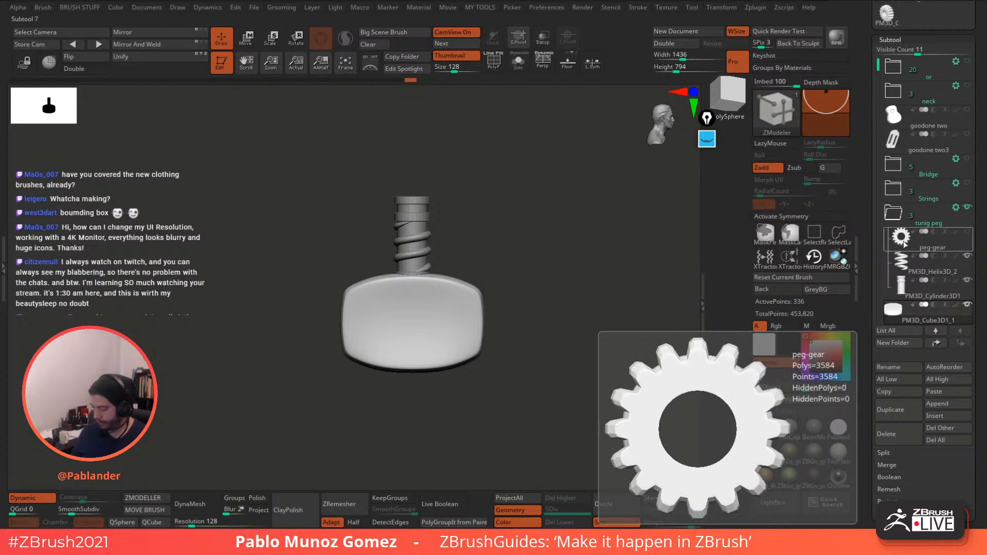
pyautogui.keyDown('alt'); pyautogui.moveTo(613, 313); pyautogui.dragTo(594, 325); pyautogui.keyUp('alt')
pyautogui.click(966, 232)
pyautogui.click(908, 242)
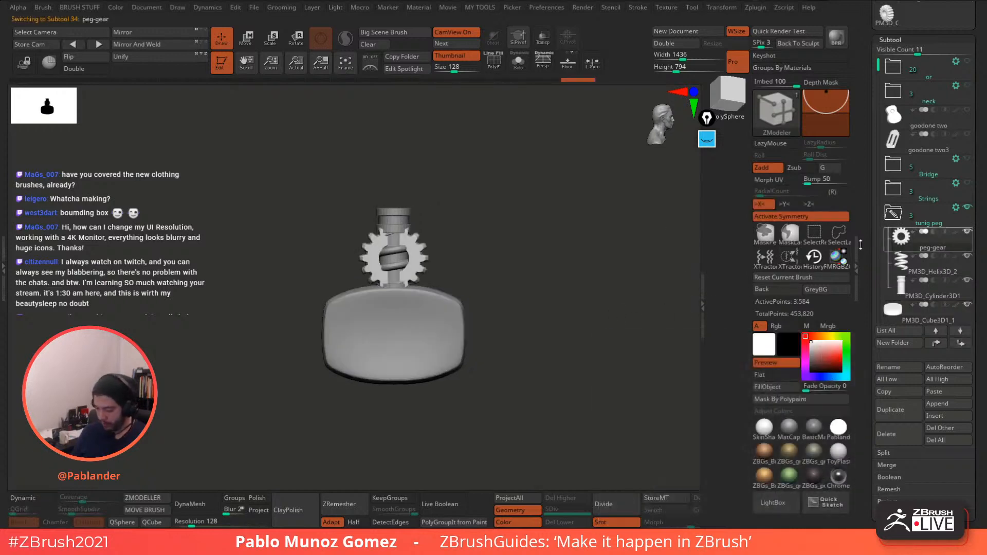
pyautogui.press('w')
pyautogui.moveTo(435, 218); pyautogui.dragTo(539, 231)
pyautogui.moveTo(519, 305)
pyautogui.keyDown('alt'); pyautogui.mouseDown()
pyautogui.moveTo(529, 274)
pyautogui.moveTo(508, 221)
pyautogui.moveTo(512, 191)
pyautogui.mouseUp(); pyautogui.keyUp('alt')
# - Move the PM3D_Cube3D1_1 key head down well below the shaft, then select PM3D_Cylinder3D1
pyautogui.click(226, 42)
pyautogui.keyDown('alt'); pyautogui.moveTo(591, 304); pyautogui.dragTo(603, 279); pyautogui.keyUp('alt')
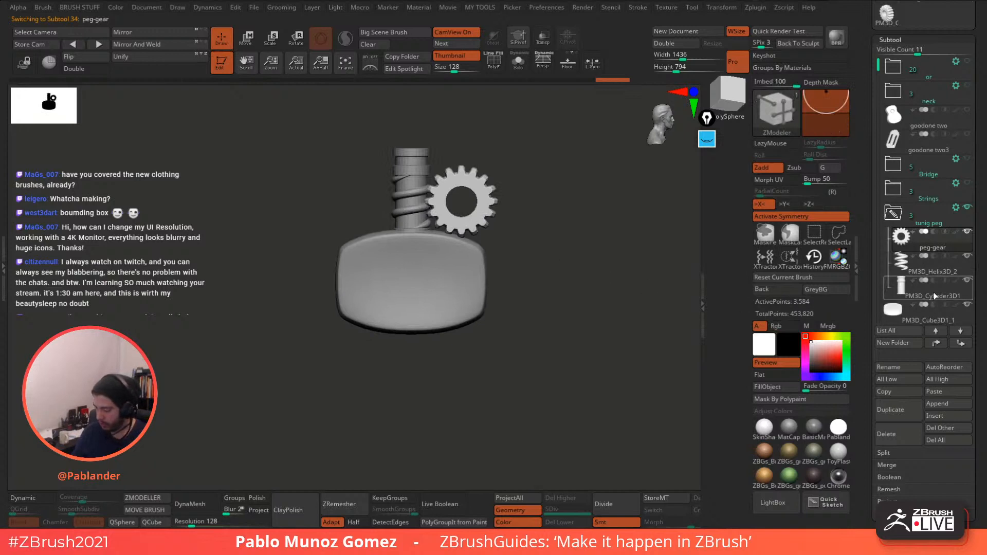
pyautogui.click(923, 315)
pyautogui.press('w')
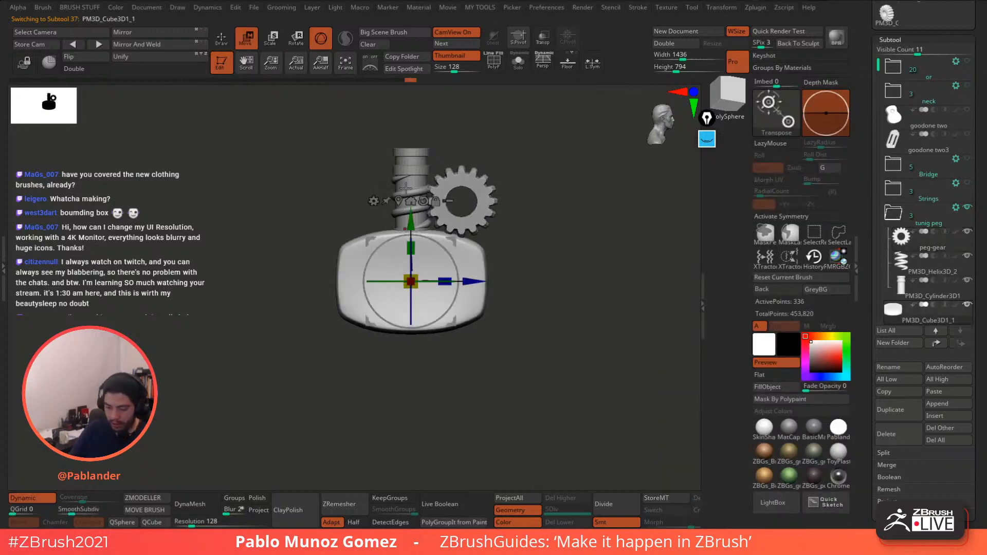
pyautogui.moveTo(415, 209); pyautogui.dragTo(414, 268)
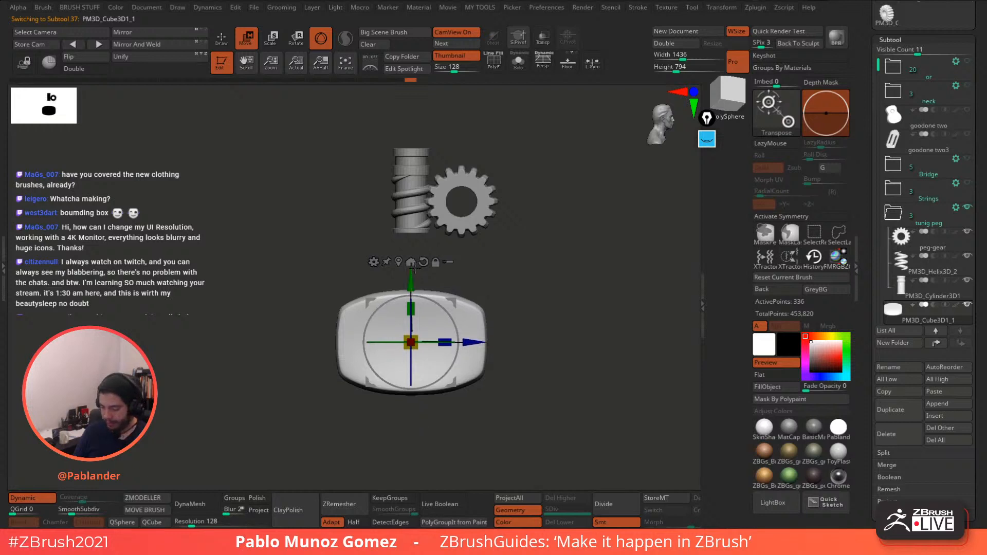
pyautogui.click(949, 293)
pyautogui.click(221, 39)
# - Show the polygroup wireframe with all parts visible, viewing the cylinder's underside
pyautogui.keyDown('alt'); pyautogui.moveTo(449, 231); pyautogui.dragTo(464, 253); pyautogui.keyUp('alt')
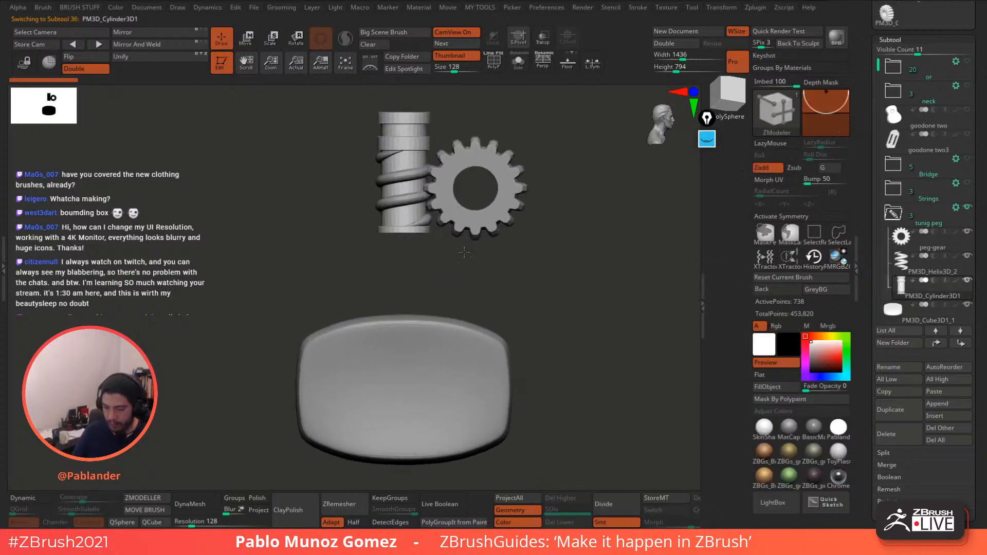
pyautogui.click(517, 62)
pyautogui.click(492, 63)
pyautogui.click(516, 63)
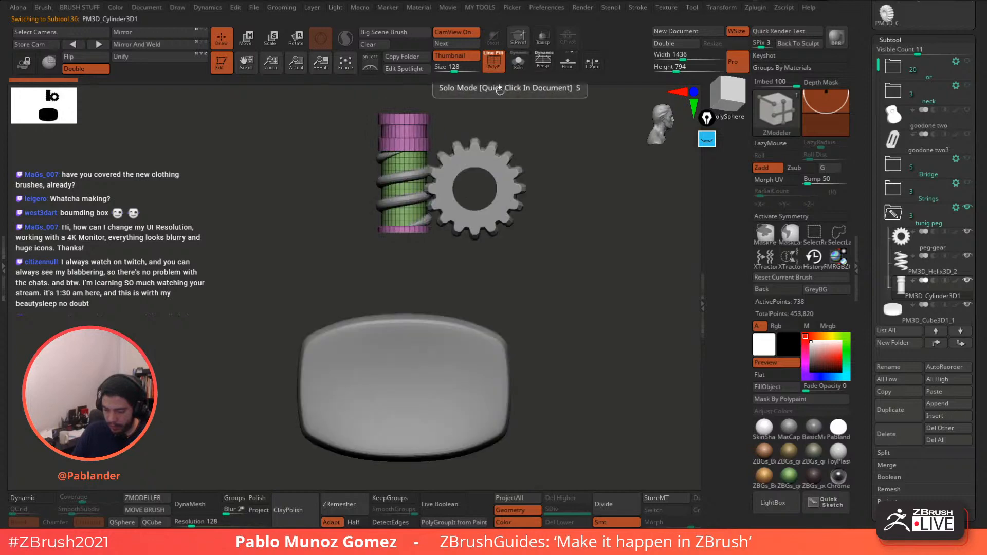
pyautogui.moveTo(446, 286)
pyautogui.mouseDown()
pyautogui.moveTo(440, 249)
pyautogui.moveTo(437, 275)
pyautogui.mouseUp()
# - QMesh-extrude the cylinder's end face downward, polygroup-wide, into a long new shaft section
pyautogui.press('space')
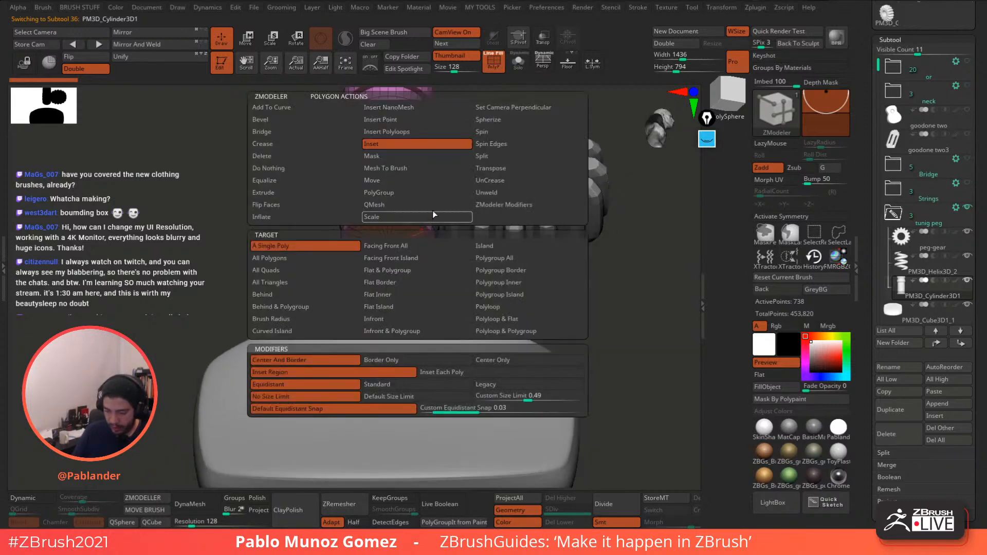
pyautogui.click(393, 205)
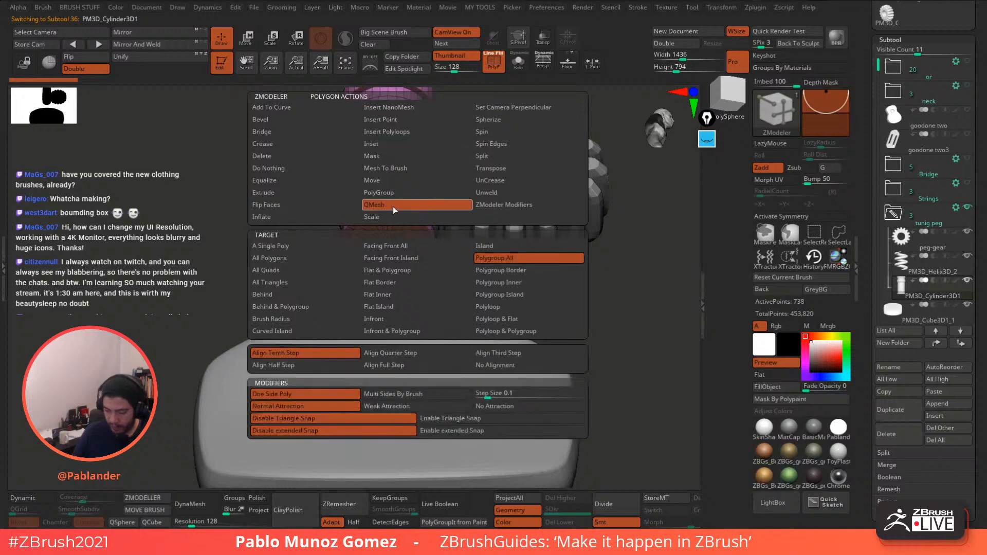
pyautogui.click(516, 256)
pyautogui.moveTo(419, 232); pyautogui.dragTo(418, 408)
pyautogui.press('alt')
pyautogui.press('alt')
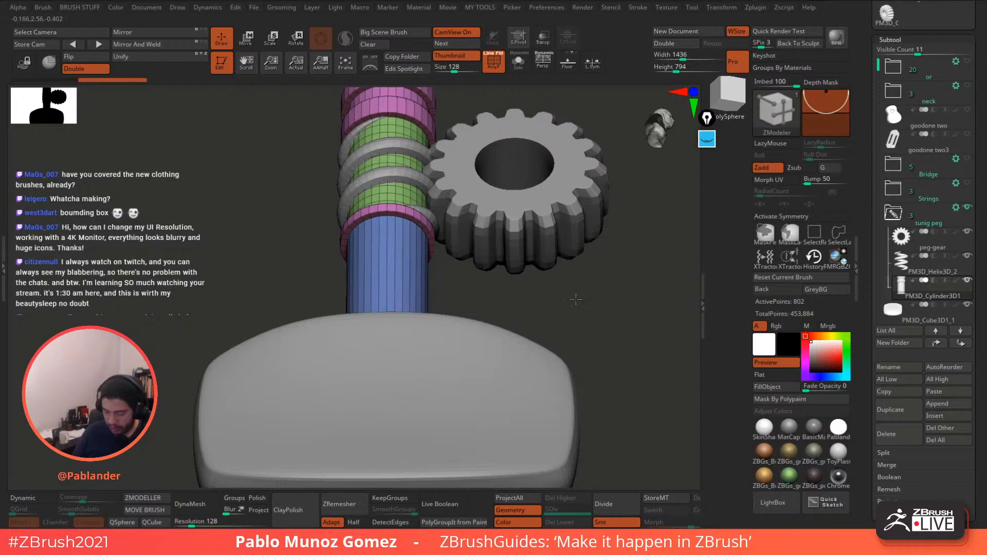
pyautogui.keyDown('shift'); pyautogui.moveTo(576, 297); pyautogui.dragTo(561, 317); pyautogui.keyUp('shift')
pyautogui.keyDown('alt'); pyautogui.moveTo(557, 280); pyautogui.dragTo(571, 251); pyautogui.keyUp('alt')
# - Make the model transparent and frame the lower shaft for edge editing
pyautogui.click(543, 38)
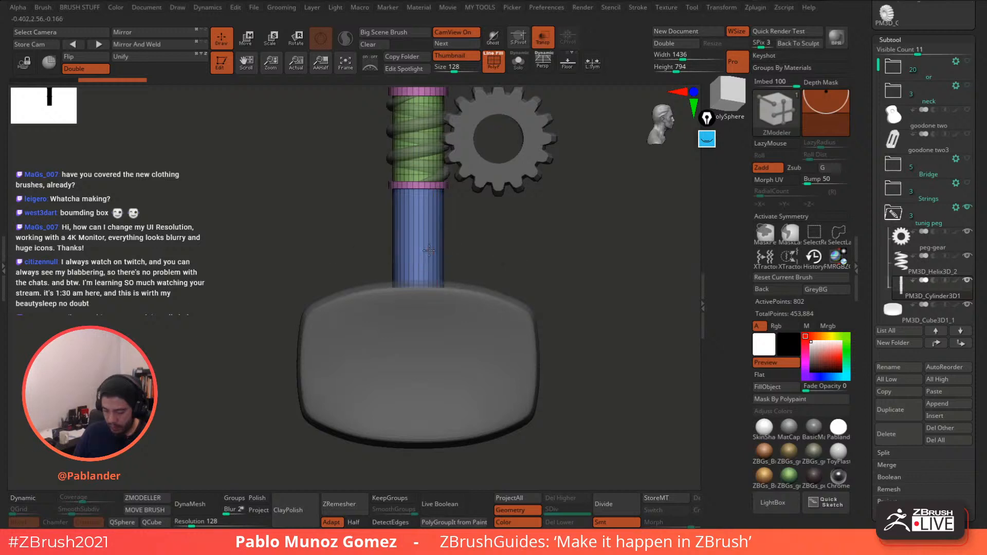
pyautogui.press('space')
pyautogui.keyDown('alt'); pyautogui.moveTo(579, 191); pyautogui.dragTo(460, 253); pyautogui.keyUp('alt')
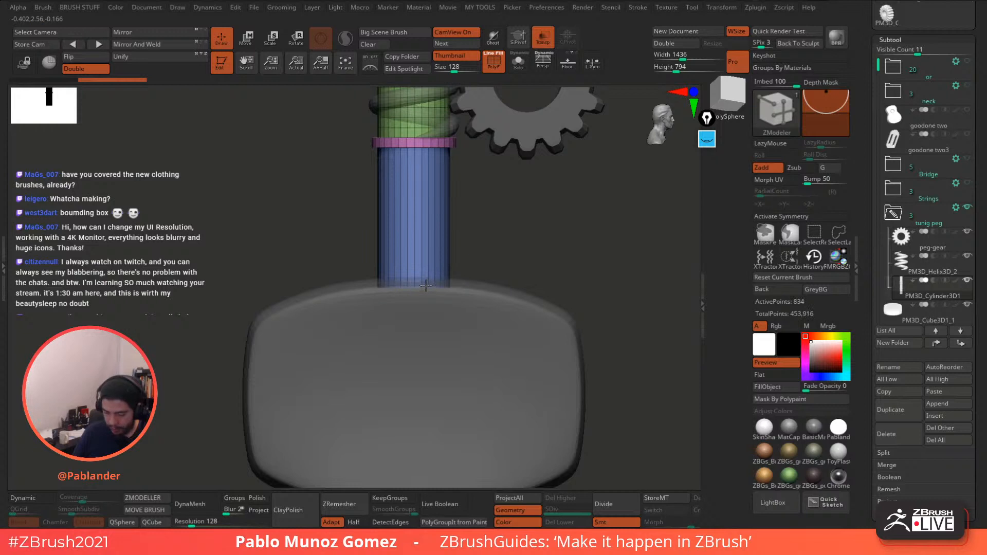
pyautogui.keyDown('alt'); pyautogui.moveTo(547, 236); pyautogui.dragTo(555, 259); pyautogui.keyUp('alt')
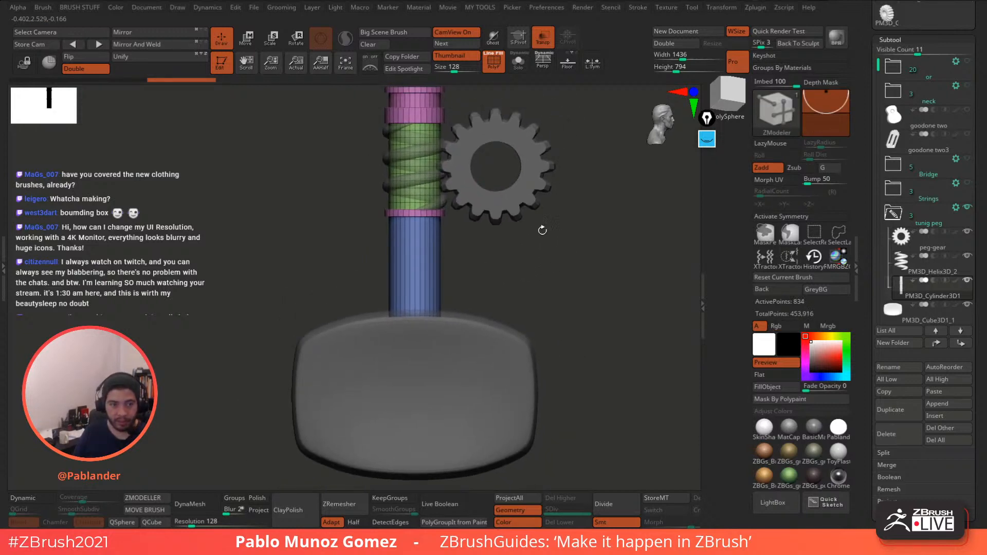
pyautogui.keyDown('alt'); pyautogui.moveTo(494, 260); pyautogui.dragTo(547, 283); pyautogui.keyUp('alt')
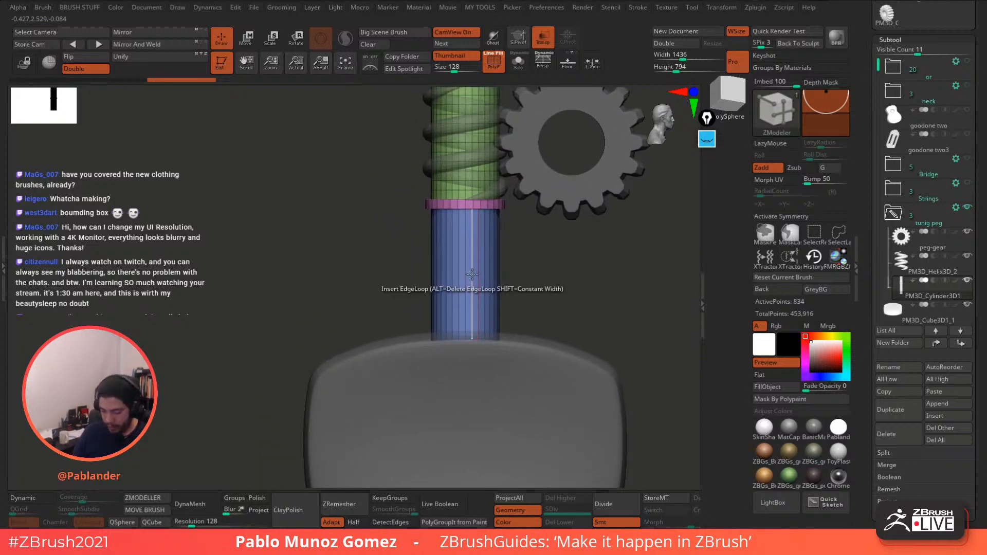
pyautogui.press('space')
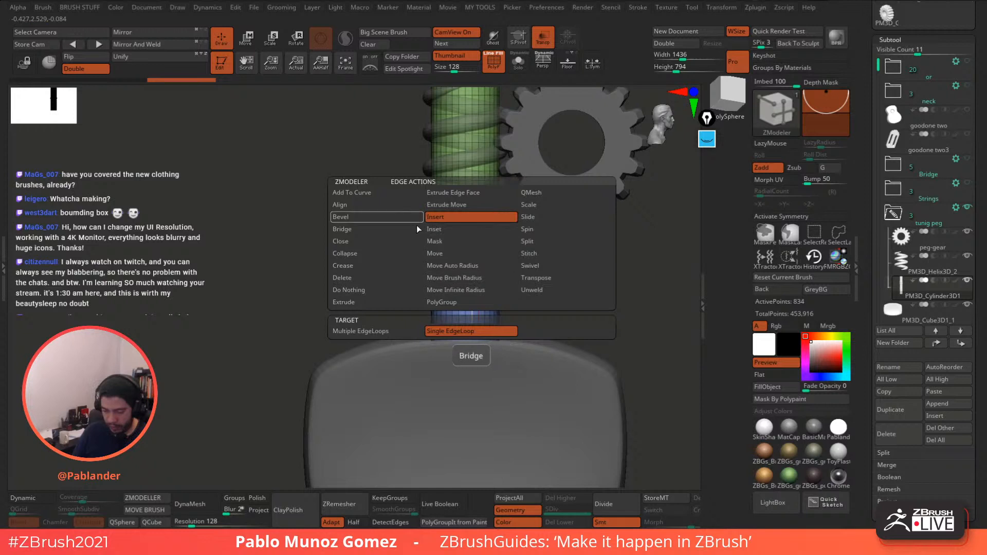
# - Insert five edge loops along the lower shaft using Multiple EdgeLoops
pyautogui.click(360, 331)
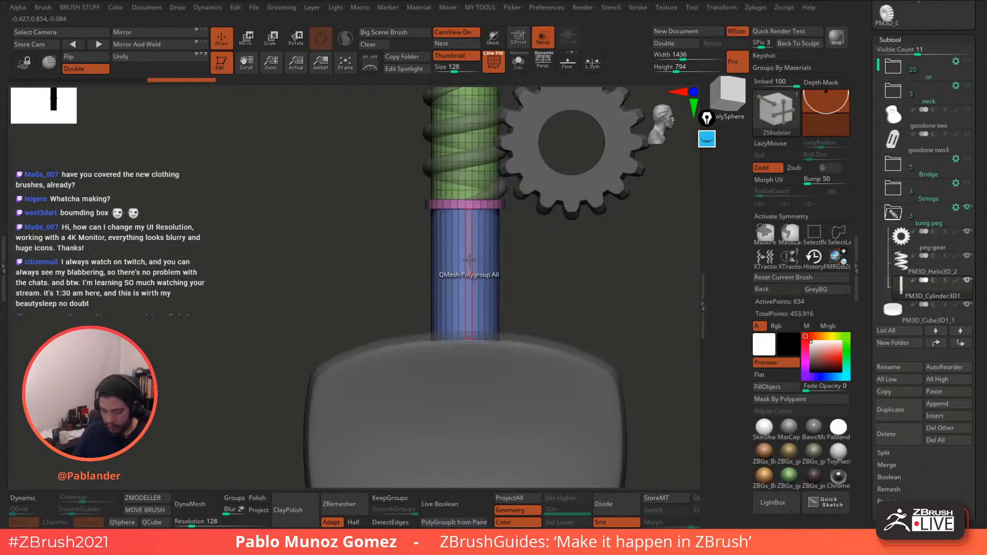
pyautogui.moveTo(472, 265); pyautogui.dragTo(497, 242)
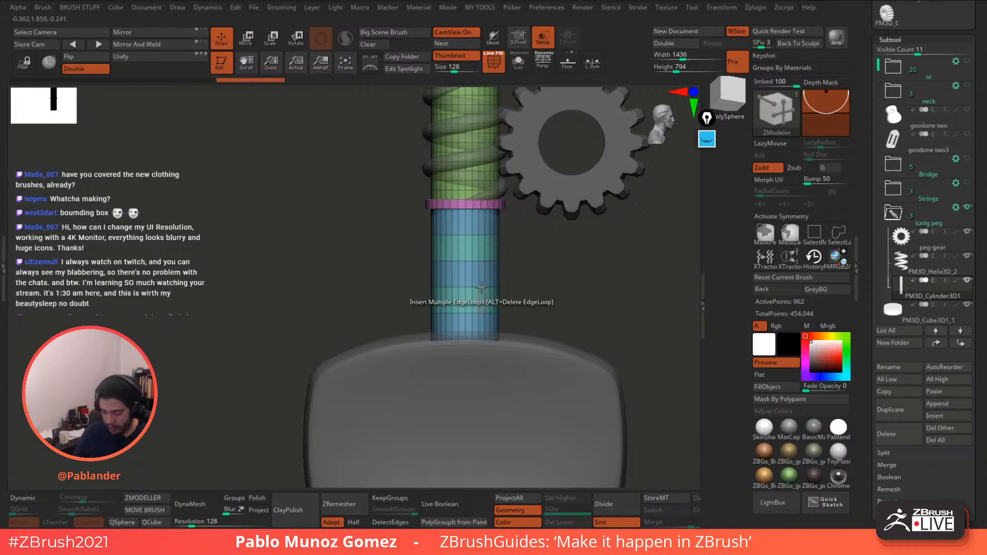
pyautogui.press('space')
# - Bevel three of the new loops into narrow bands, then rectangle-select one band
pyautogui.click(379, 218)
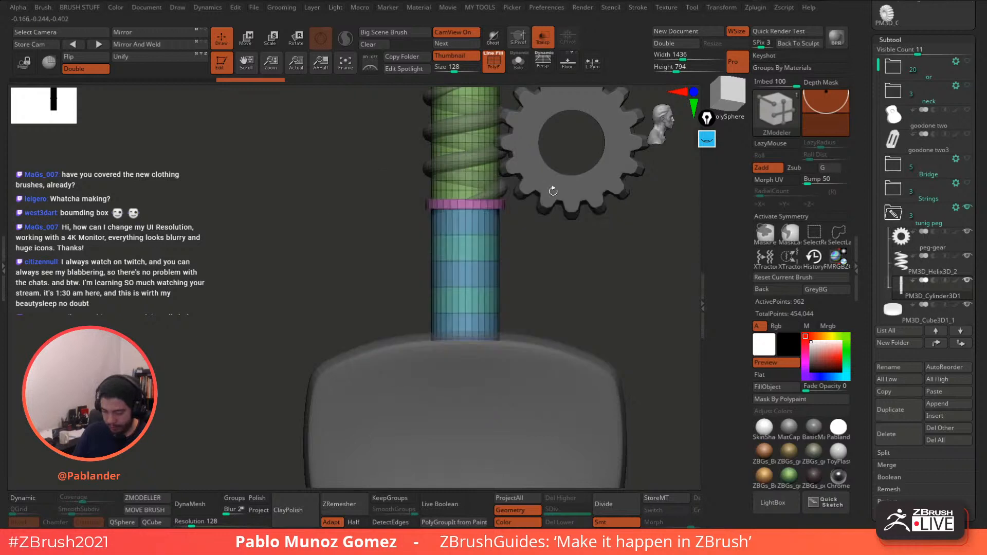
pyautogui.click(484, 308)
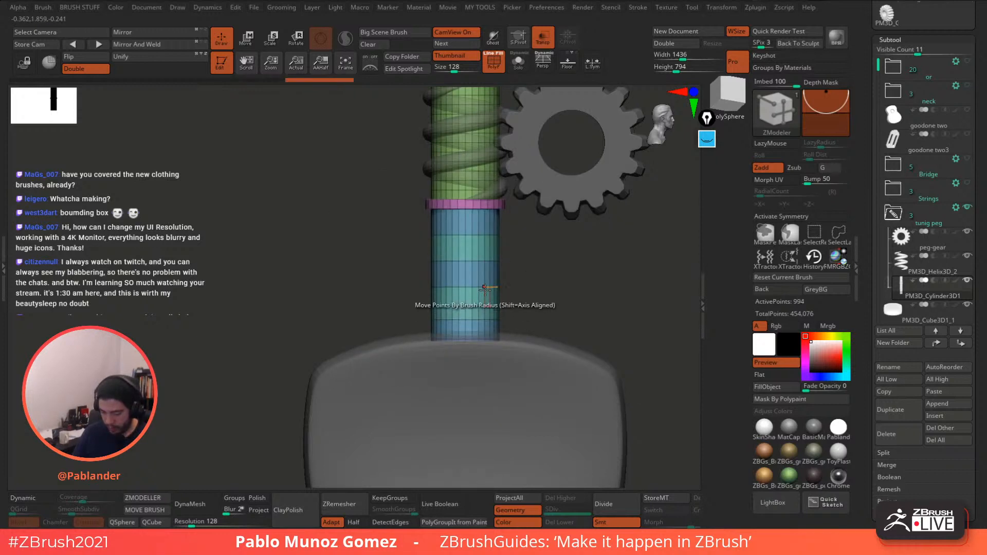
pyautogui.click(482, 261)
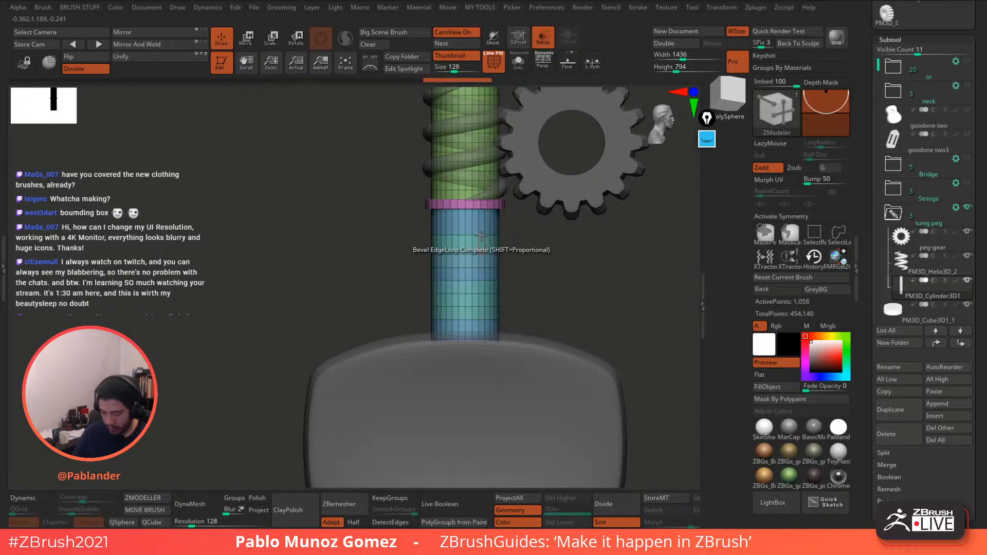
pyautogui.click(486, 236)
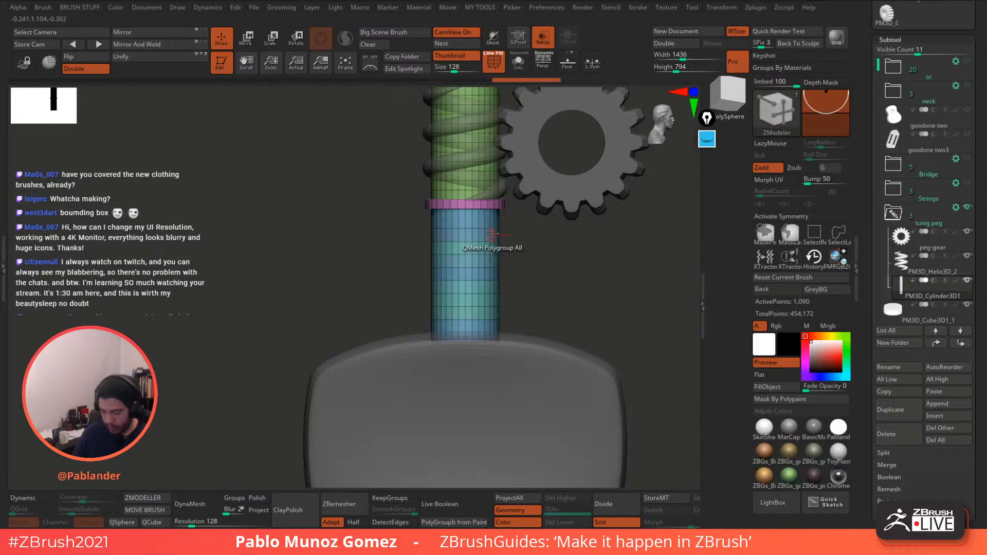
pyautogui.hotkey('ctrl', 'shift')
pyautogui.keyDown('ctrl'); pyautogui.keyDown('shift'); pyautogui.moveTo(445, 237); pyautogui.dragTo(519, 242); pyautogui.keyUp('shift'); pyautogui.keyUp('ctrl')
# - Temporarily hide one shaft band to check it, then unhide the whole shaft
pyautogui.keyDown('ctrl'); pyautogui.keyDown('shift'); pyautogui.click(414, 253); pyautogui.keyUp('shift'); pyautogui.keyUp('ctrl')
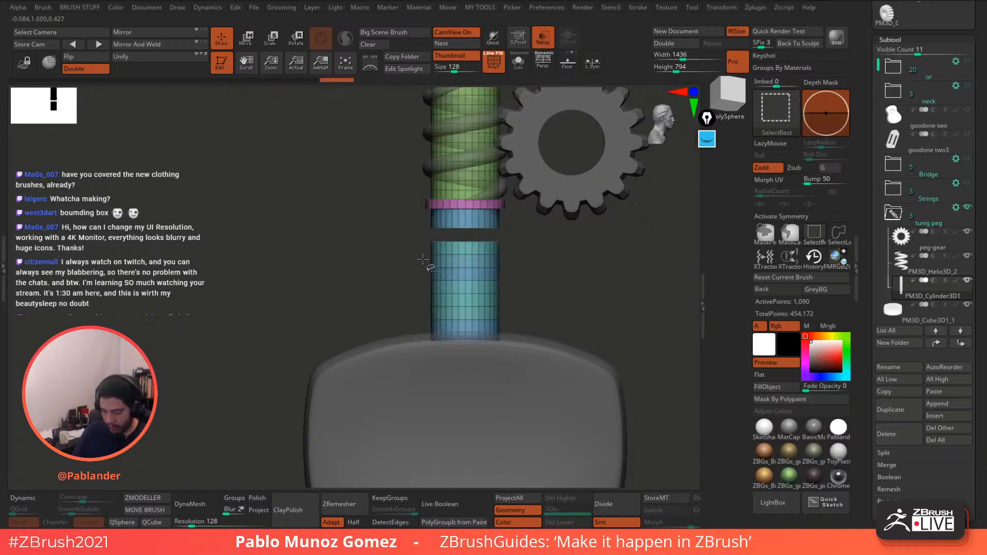
pyautogui.keyDown('ctrl'); pyautogui.keyDown('shift'); pyautogui.click(524, 261); pyautogui.keyUp('shift'); pyautogui.keyUp('ctrl')
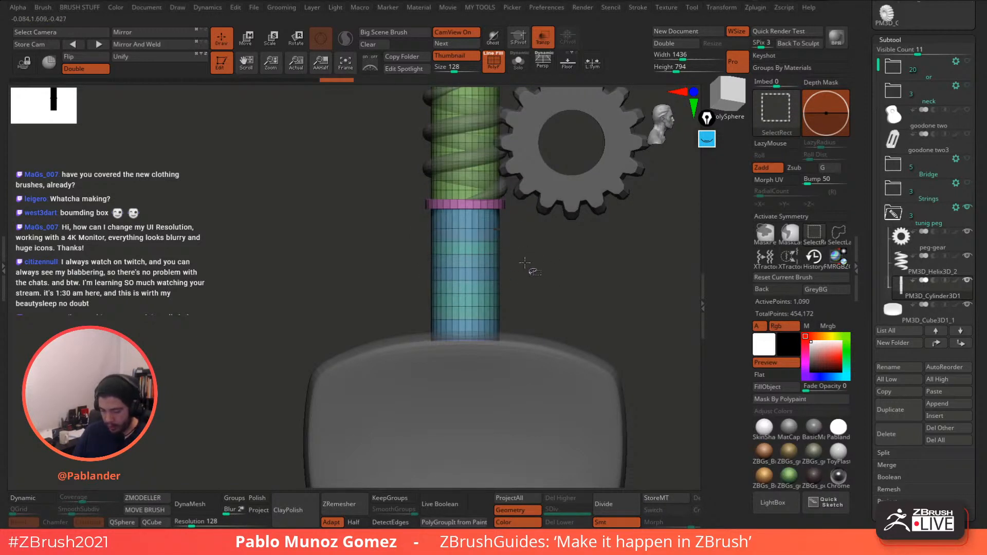
pyautogui.moveTo(463, 248)
pyautogui.keyDown('ctrl'); pyautogui.mouseDown(button='right')
pyautogui.moveTo(498, 260)
pyautogui.moveTo(515, 252)
pyautogui.mouseUp(button='right'); pyautogui.keyUp('ctrl')
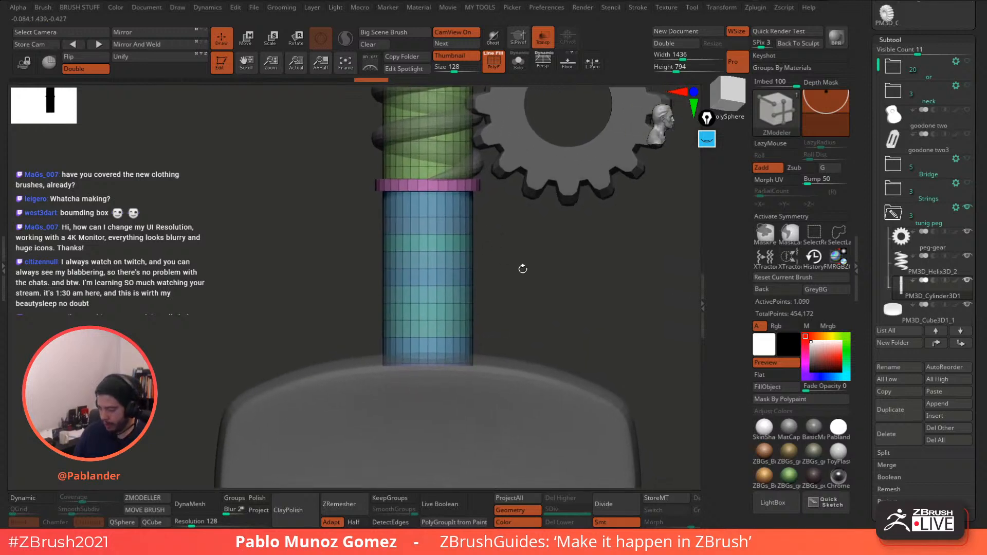
# - Enable radial symmetry with RadialCount 32 around the Y axis
pyautogui.click(782, 216)
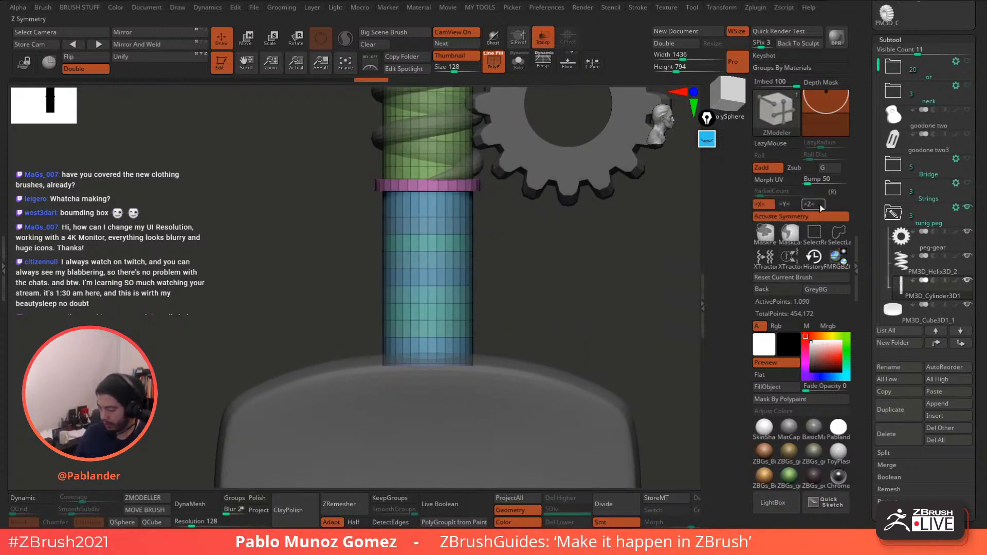
pyautogui.click(838, 192)
pyautogui.click(768, 204)
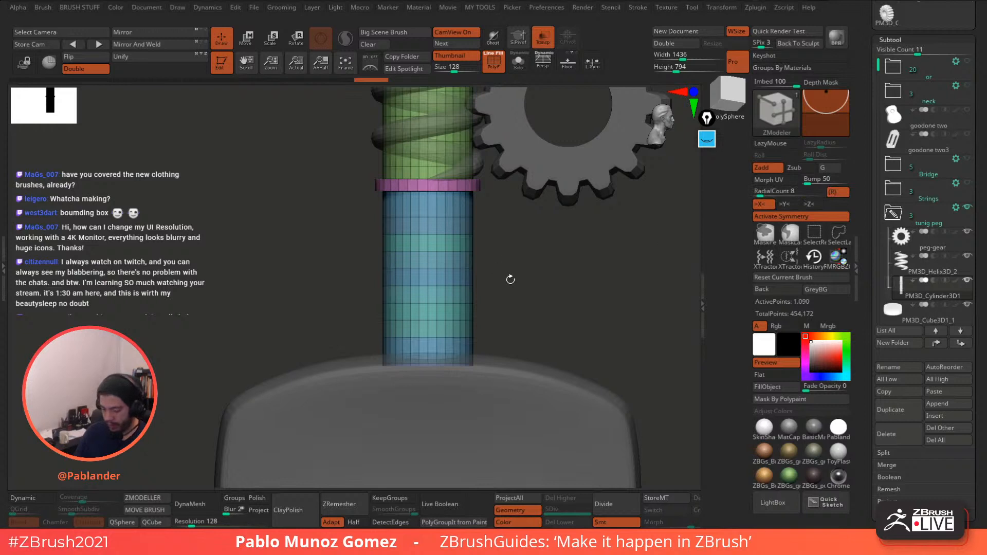
pyautogui.click(792, 191)
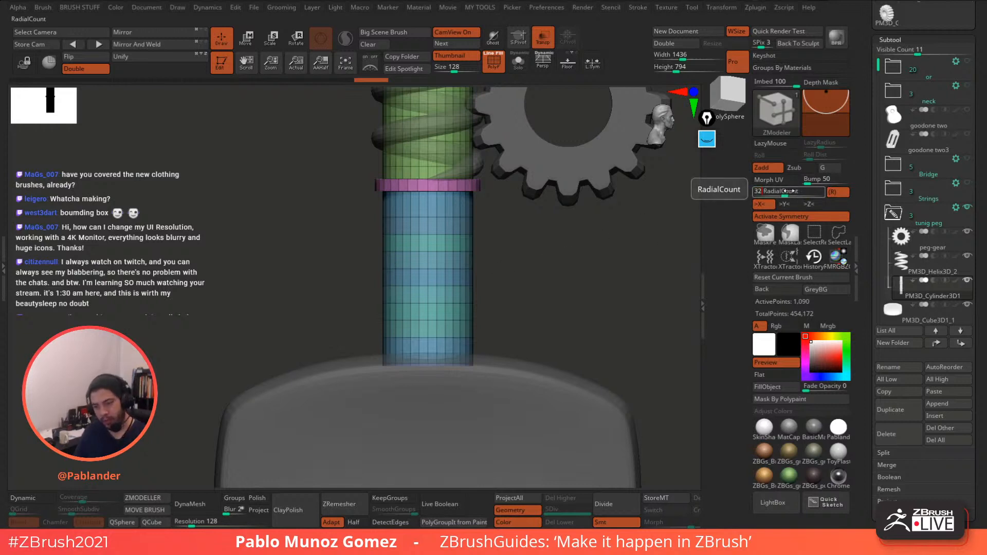
pyautogui.click(789, 205)
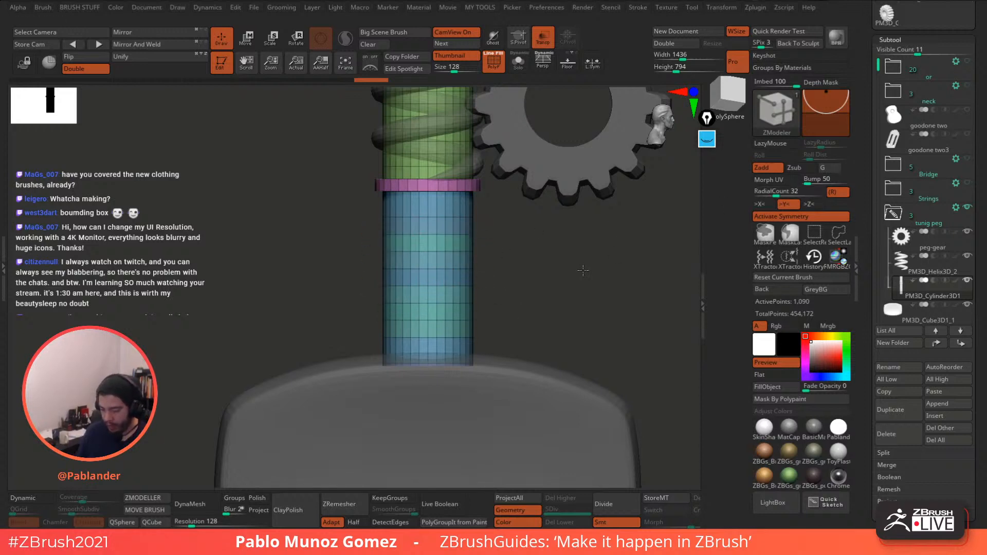
# - Mark four polygon rings on the lower shaft and QMesh-extrude them slightly outward as ribs
pyautogui.moveTo(582, 270); pyautogui.dragTo(588, 281)
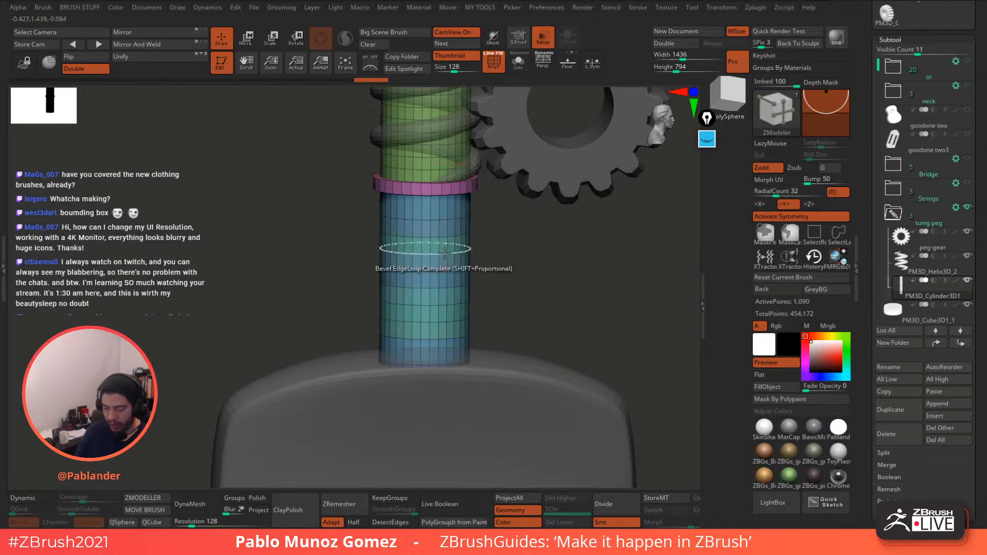
pyautogui.keyDown('alt'); pyautogui.click(442, 228); pyautogui.keyUp('alt')
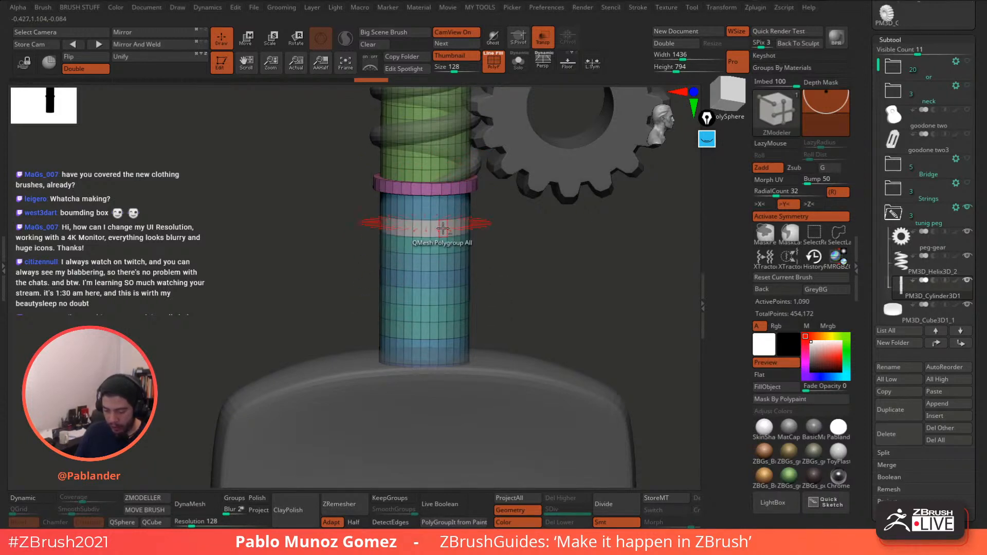
pyautogui.keyDown('alt'); pyautogui.click(443, 262); pyautogui.keyUp('alt')
pyautogui.keyDown('alt'); pyautogui.click(443, 295); pyautogui.keyUp('alt')
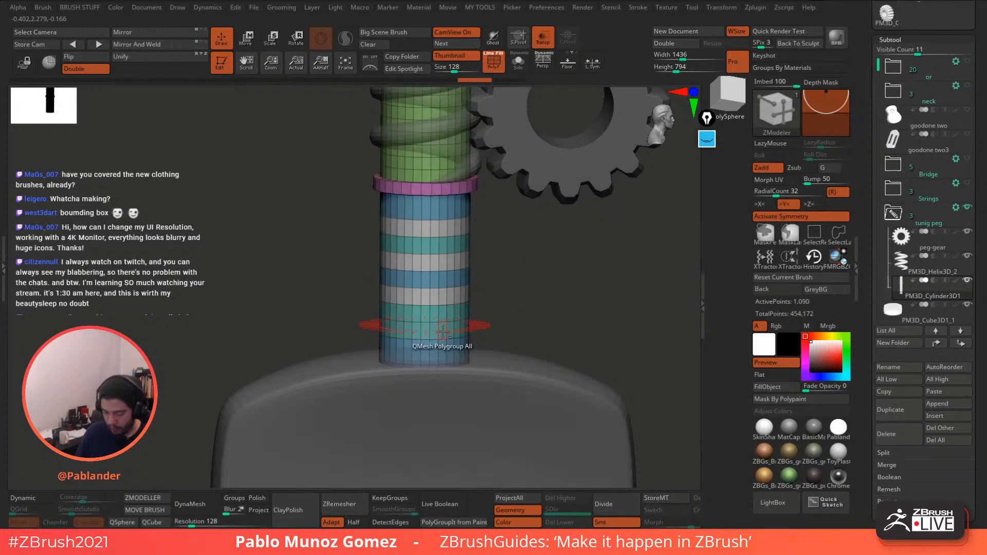
pyautogui.keyDown('alt'); pyautogui.click(443, 330); pyautogui.keyUp('alt')
pyautogui.press('space')
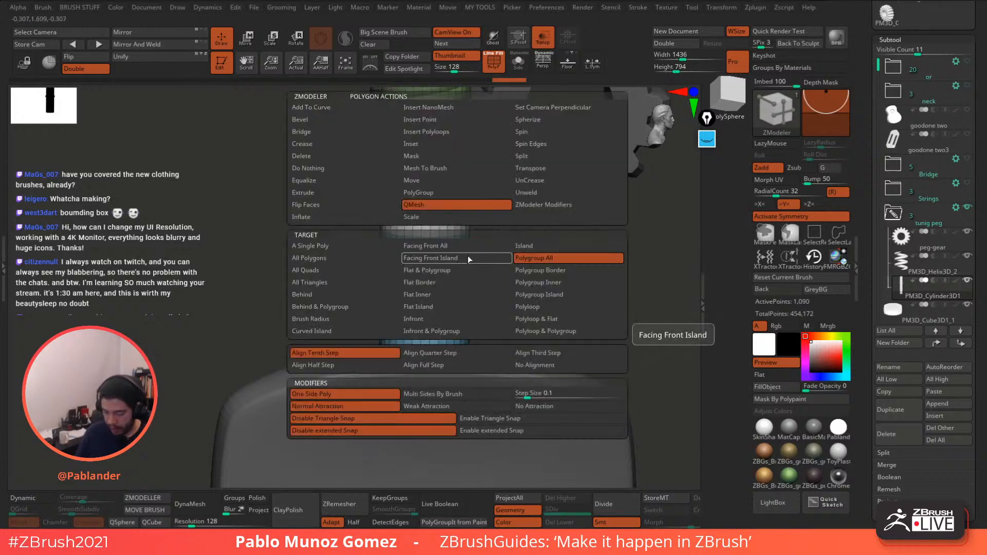
pyautogui.click(502, 238)
pyautogui.moveTo(457, 226); pyautogui.dragTo(468, 230)
pyautogui.keyDown('ctrl'); pyautogui.moveTo(496, 219); pyautogui.dragTo(519, 249, button='right'); pyautogui.keyUp('ctrl')
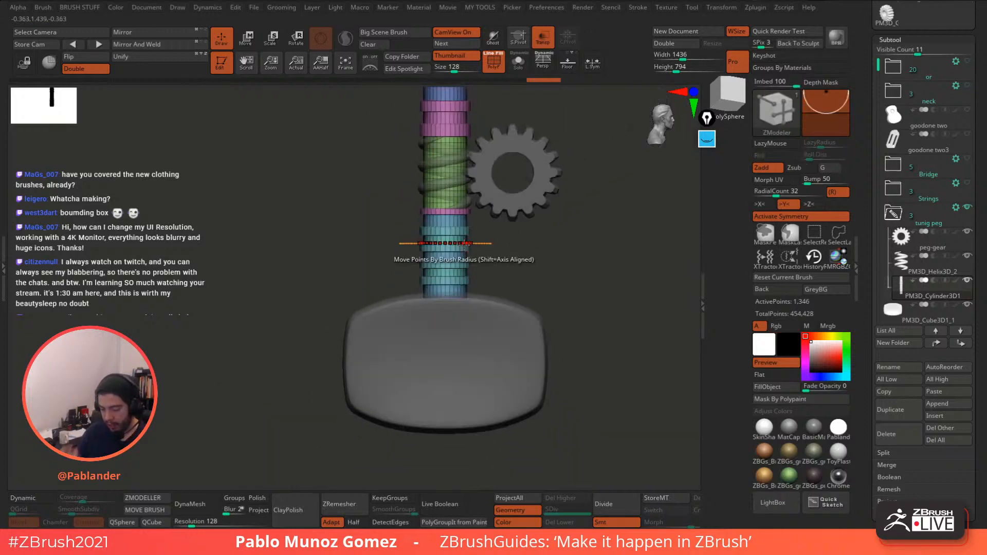
# - Switch to the Move brush (BMV), make parts solid, and mask the shaft's top section
pyautogui.press('b')
pyautogui.press('m')
pyautogui.press('v')
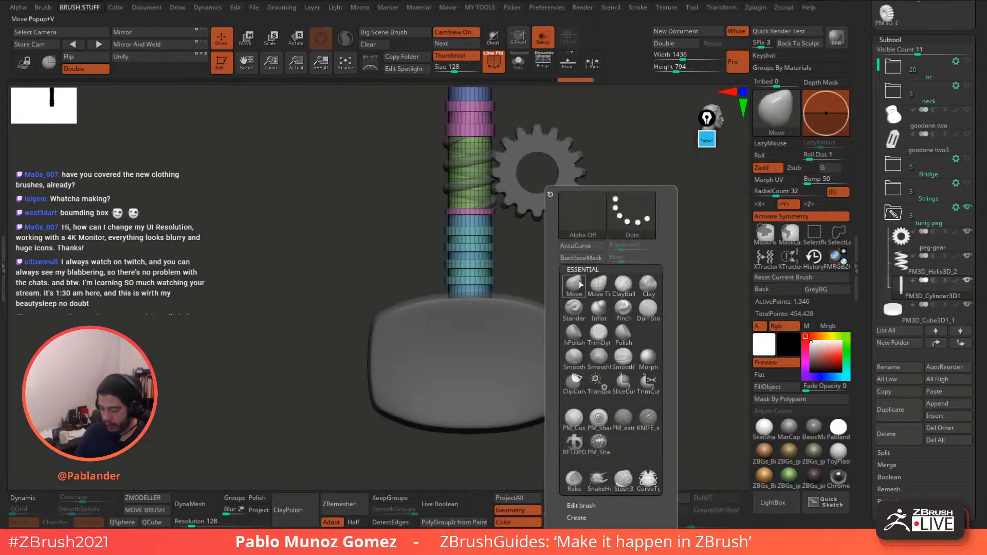
pyautogui.keyDown('alt'); pyautogui.moveTo(611, 222); pyautogui.dragTo(575, 244); pyautogui.keyUp('alt')
pyautogui.click(543, 38)
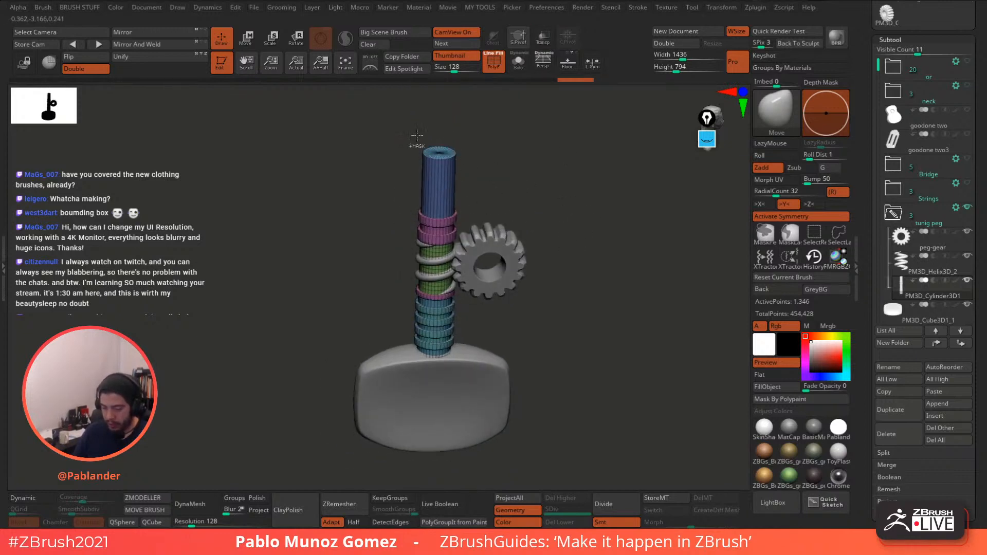
pyautogui.keyDown('ctrl'); pyautogui.moveTo(402, 136); pyautogui.dragTo(466, 169); pyautogui.keyUp('ctrl')
pyautogui.moveTo(540, 178); pyautogui.dragTo(536, 170)
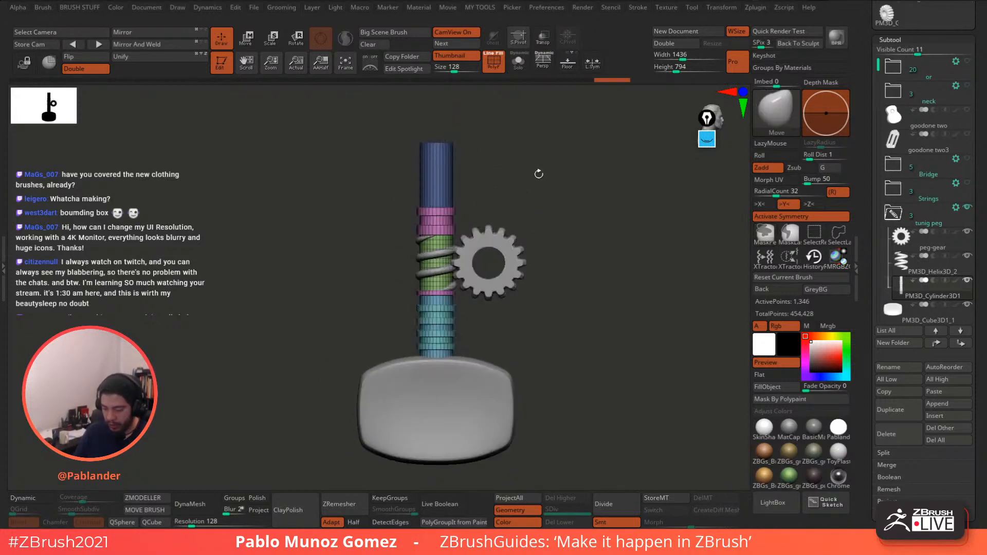
# - Invert the mask, turn off symmetry, and move the shaft top down along Y
pyautogui.keyDown('ctrl'); pyautogui.click(468, 158); pyautogui.keyUp('ctrl')
pyautogui.press('w')
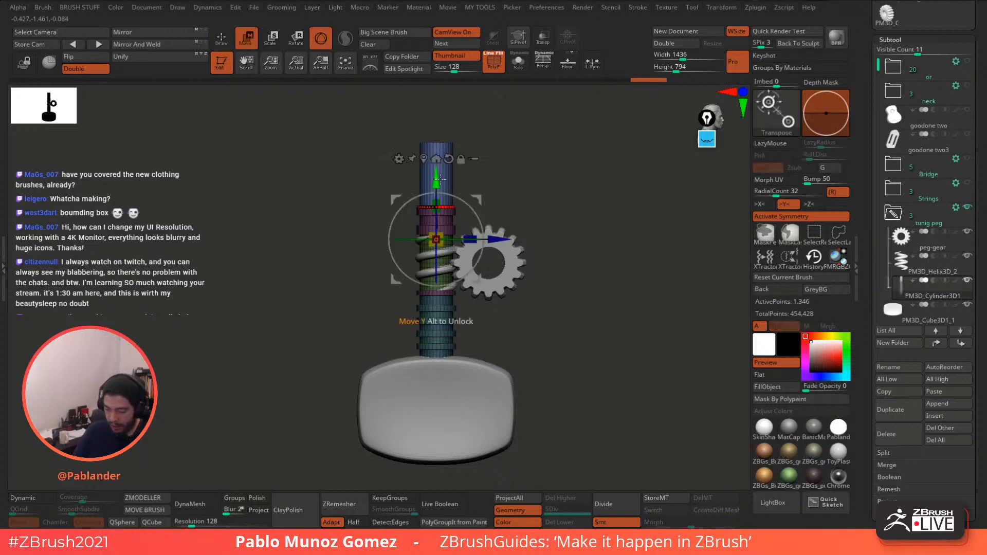
pyautogui.press('x')
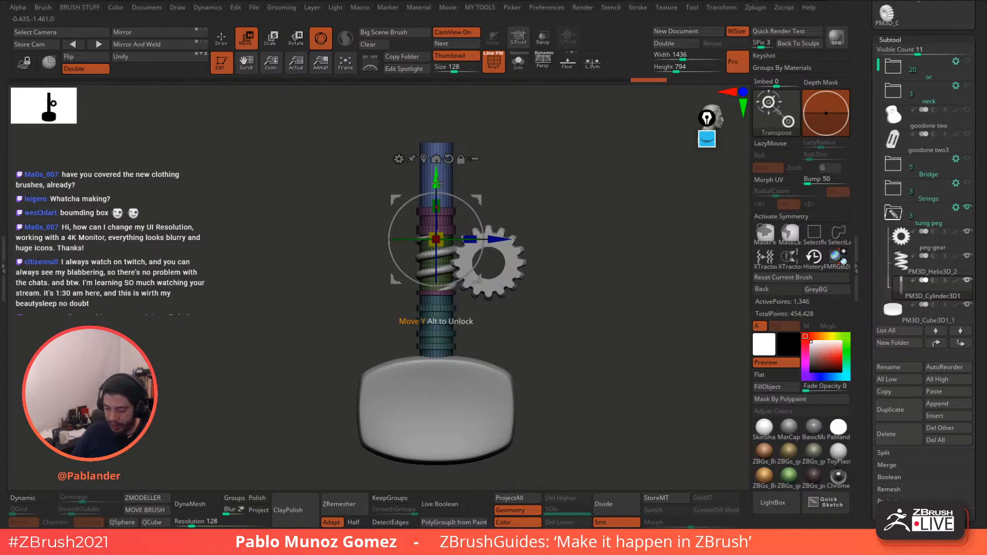
pyautogui.moveTo(436, 182); pyautogui.dragTo(440, 246)
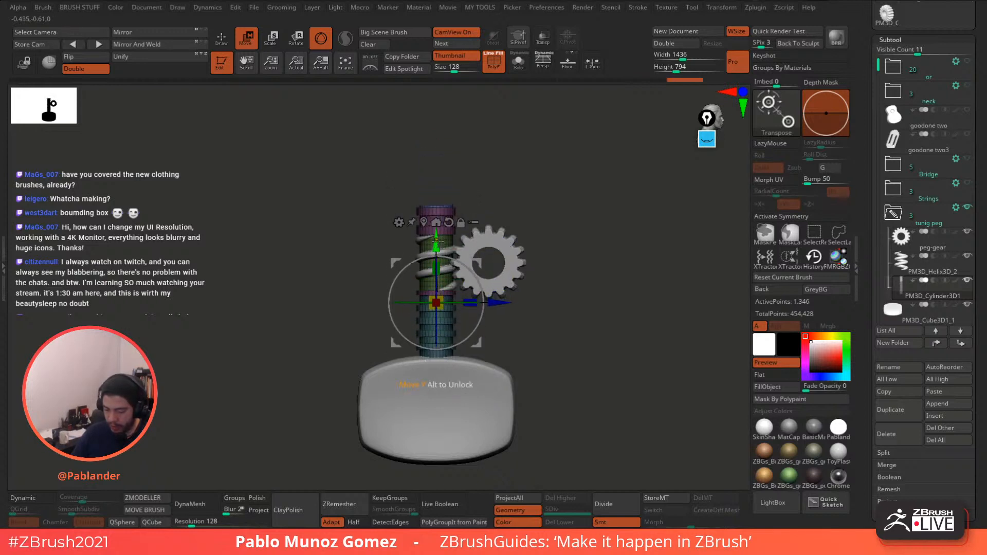
pyautogui.press('q')
pyautogui.moveTo(527, 214)
pyautogui.mouseDown()
pyautogui.moveTo(529, 199)
pyautogui.moveTo(553, 192)
pyautogui.moveTo(592, 290)
pyautogui.moveTo(574, 274)
pyautogui.mouseUp()
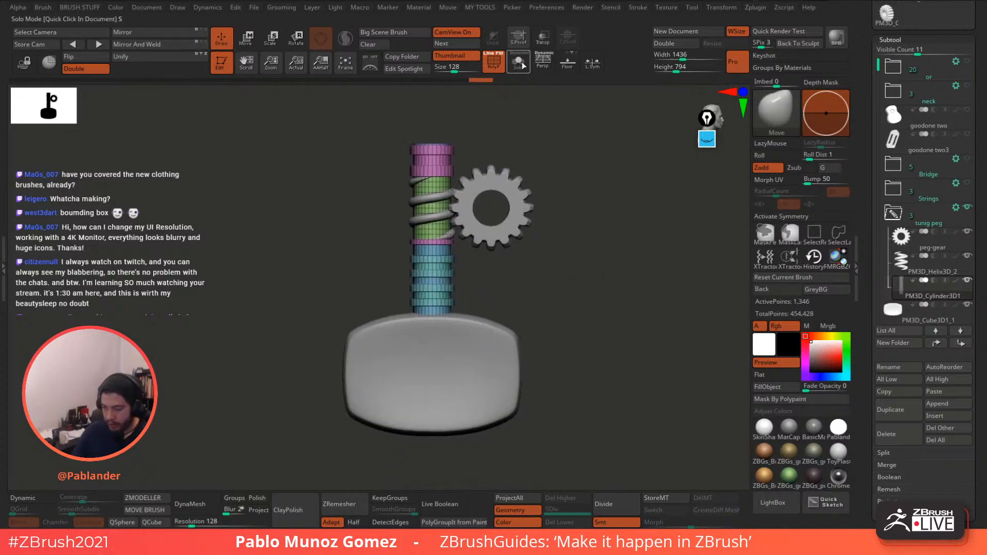
# - Preview the shaft and gear with Dynamic subdivision, then activate ZModeler with PolyF on
pyautogui.press('d')
pyautogui.hotkey('shift', 'f')
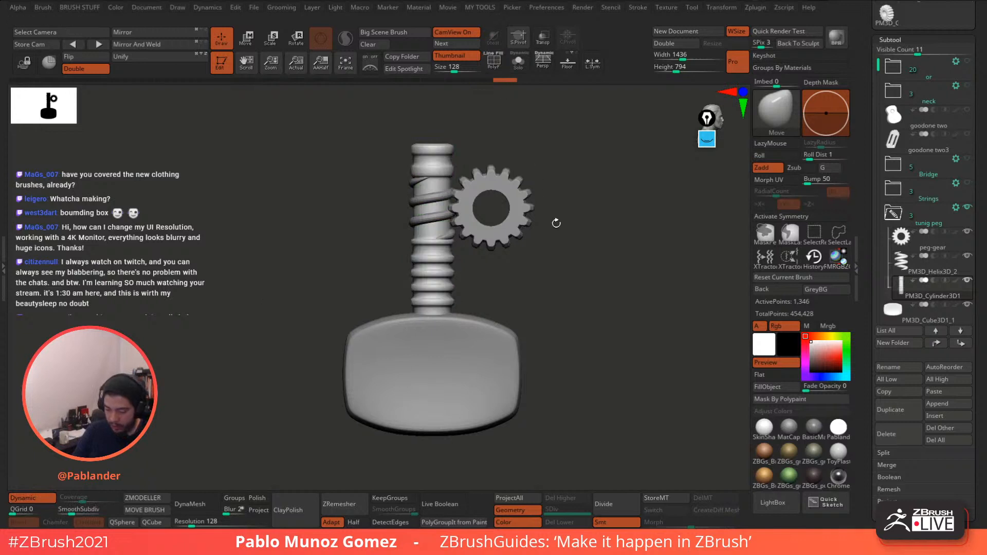
pyautogui.keyDown('alt'); pyautogui.moveTo(556, 222); pyautogui.dragTo(542, 309); pyautogui.keyUp('alt')
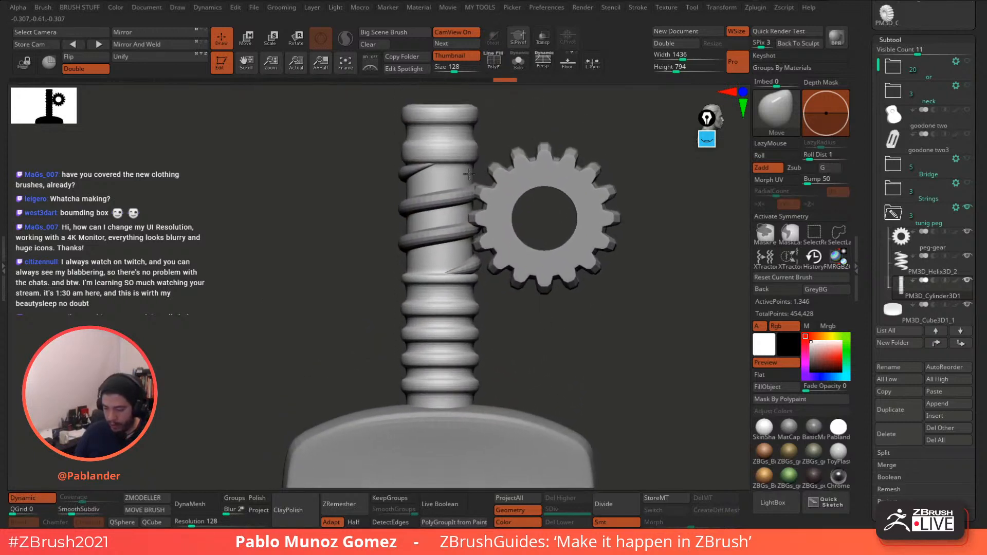
pyautogui.keyDown('alt'); pyautogui.moveTo(469, 174); pyautogui.dragTo(507, 182); pyautogui.keyUp('alt')
pyautogui.moveTo(484, 189)
pyautogui.keyDown('alt'); pyautogui.mouseDown(button='right')
pyautogui.moveTo(498, 226)
pyautogui.moveTo(498, 191)
pyautogui.mouseUp(button='right'); pyautogui.keyUp('alt')
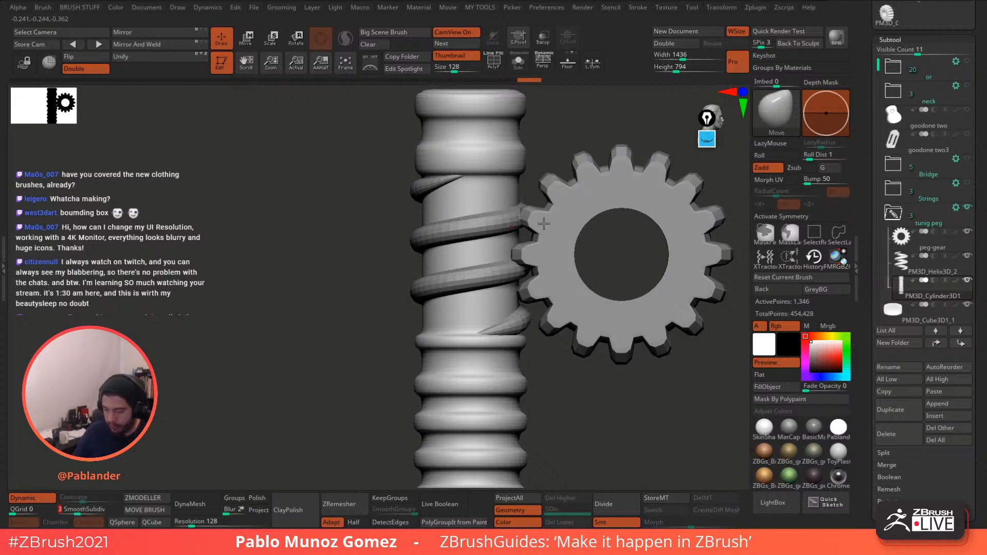
pyautogui.keyDown('alt'); pyautogui.moveTo(557, 403); pyautogui.dragTo(557, 341); pyautogui.keyUp('alt')
pyautogui.keyDown('alt'); pyautogui.moveTo(560, 340); pyautogui.dragTo(566, 362); pyautogui.keyUp('alt')
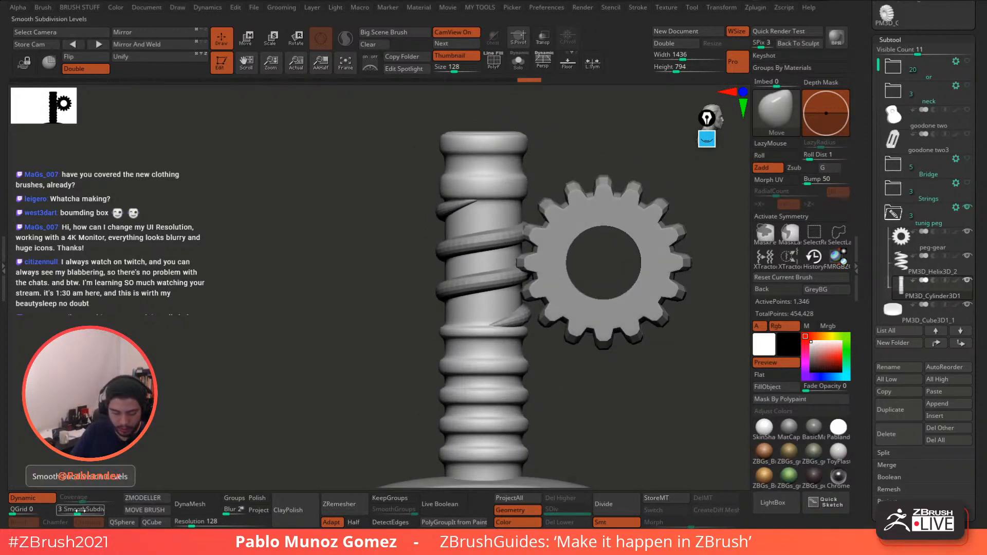
pyautogui.click(140, 498)
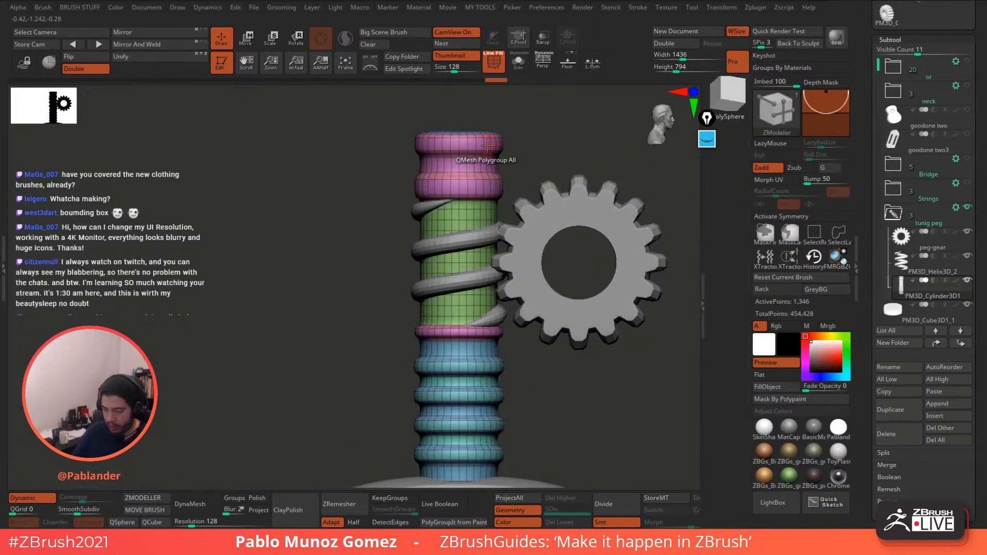
# - Insert single edge loops at four spots on the pink rings near the shaft top
pyautogui.keyDown('ctrl'); pyautogui.moveTo(481, 148); pyautogui.dragTo(499, 187, button='right'); pyautogui.keyUp('ctrl')
pyautogui.press('space')
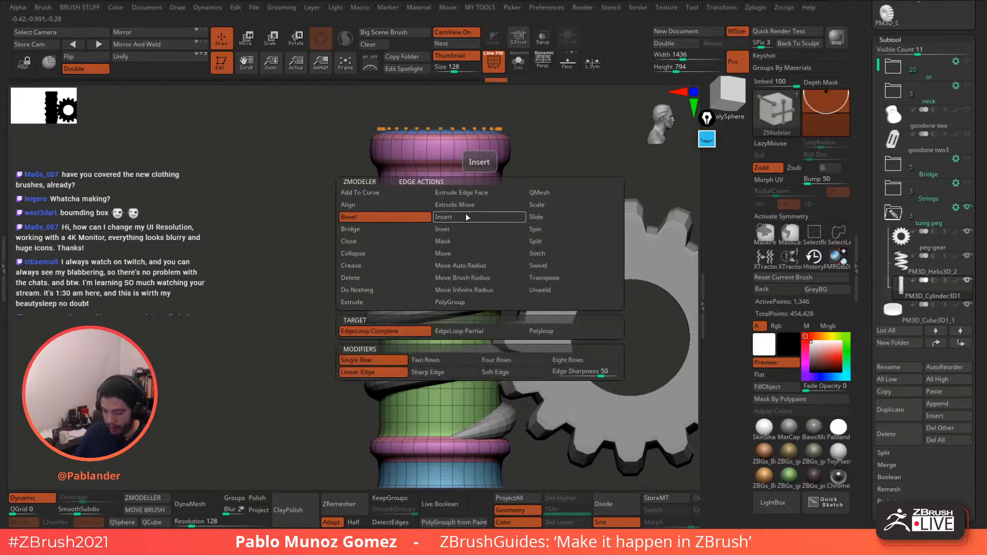
pyautogui.click(470, 331)
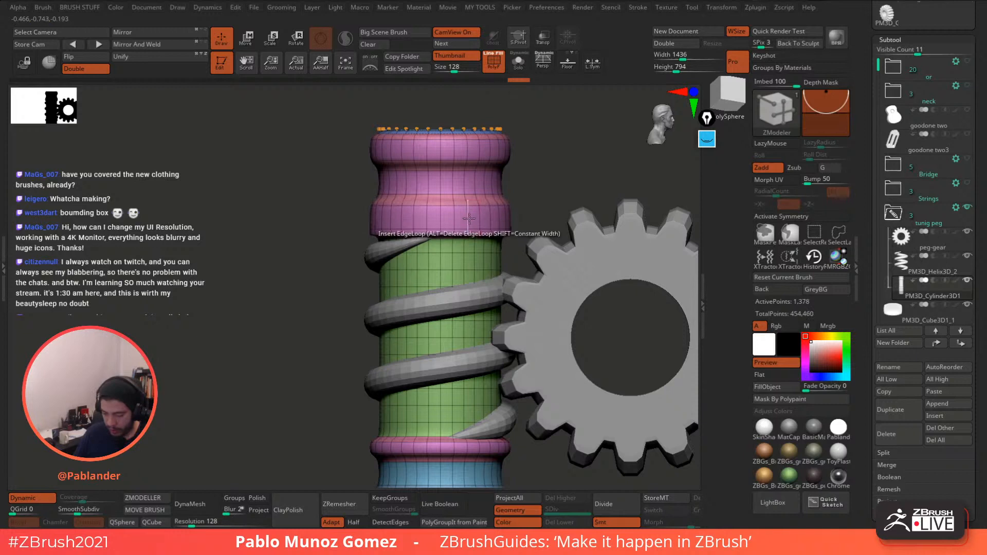
pyautogui.click(468, 211)
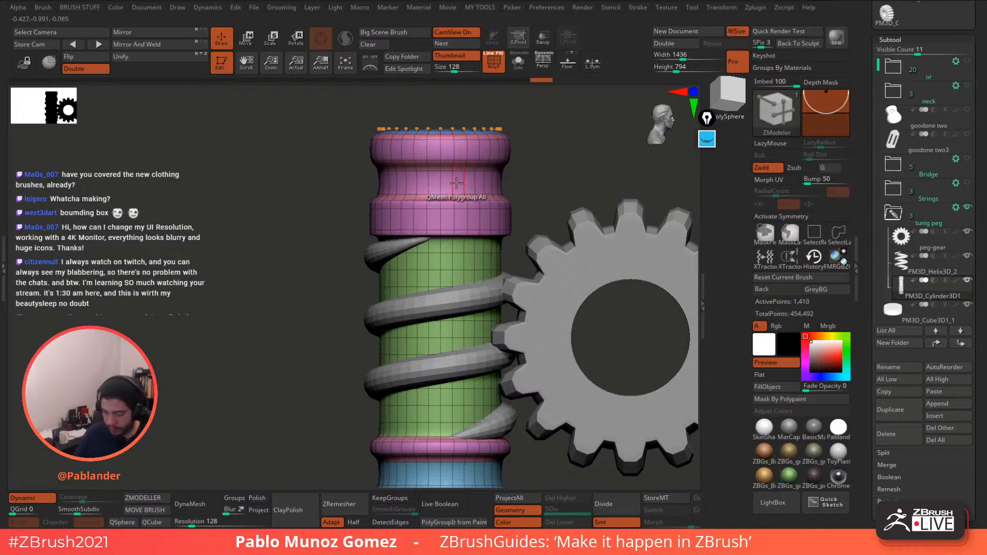
pyautogui.click(453, 191)
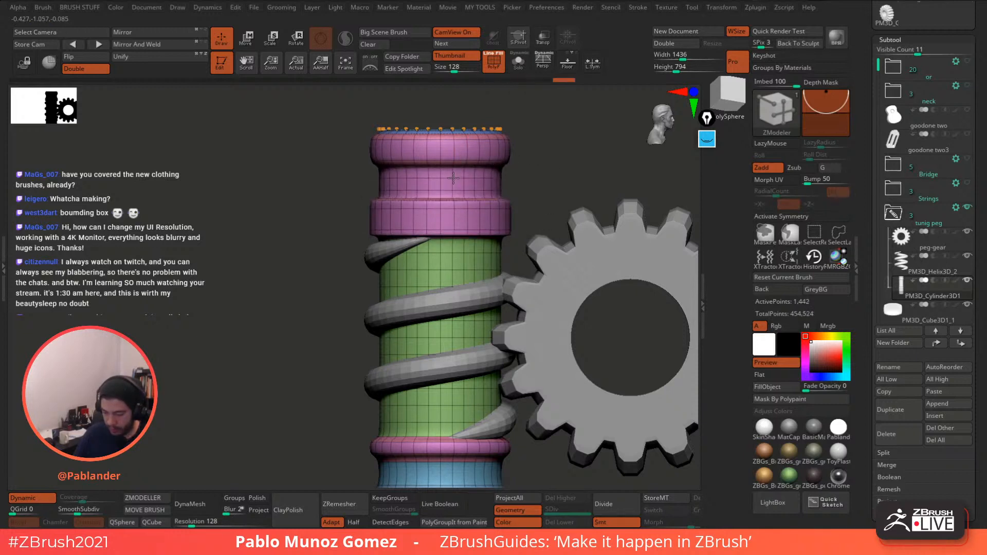
pyautogui.click(454, 180)
pyautogui.click(456, 160)
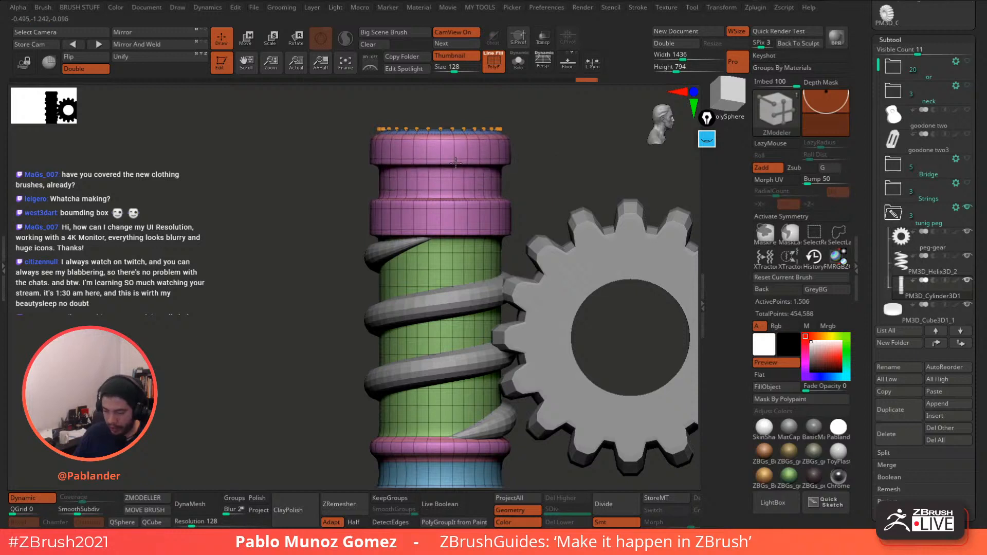
# - Insert one more edge loop near the top edge of the uppermost pink ring
pyautogui.click(455, 138)
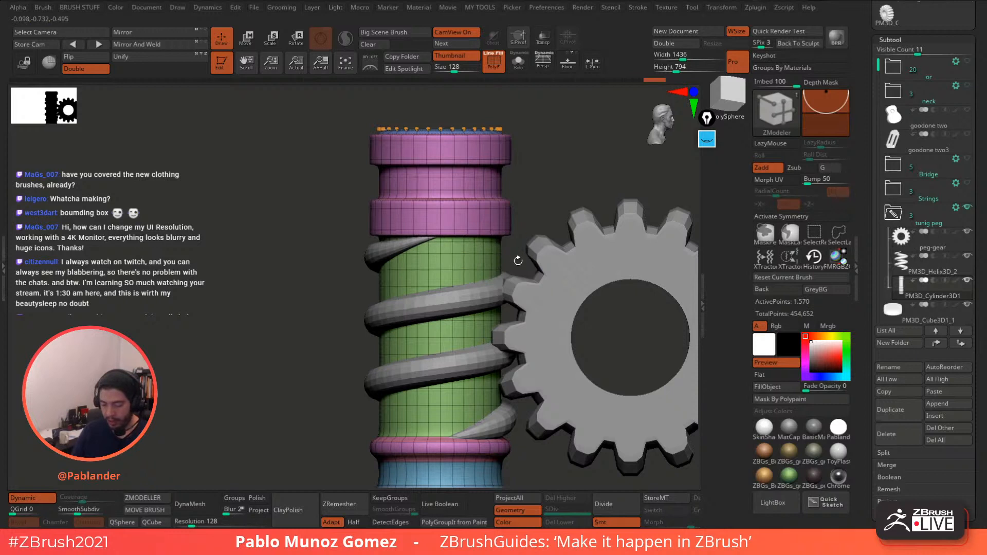
# - Insert edge loops into the lower pink band, the blue ribbed band and the shaft's top cap rim
pyautogui.keyDown('alt'); pyautogui.moveTo(517, 260); pyautogui.dragTo(526, 169); pyautogui.keyUp('alt')
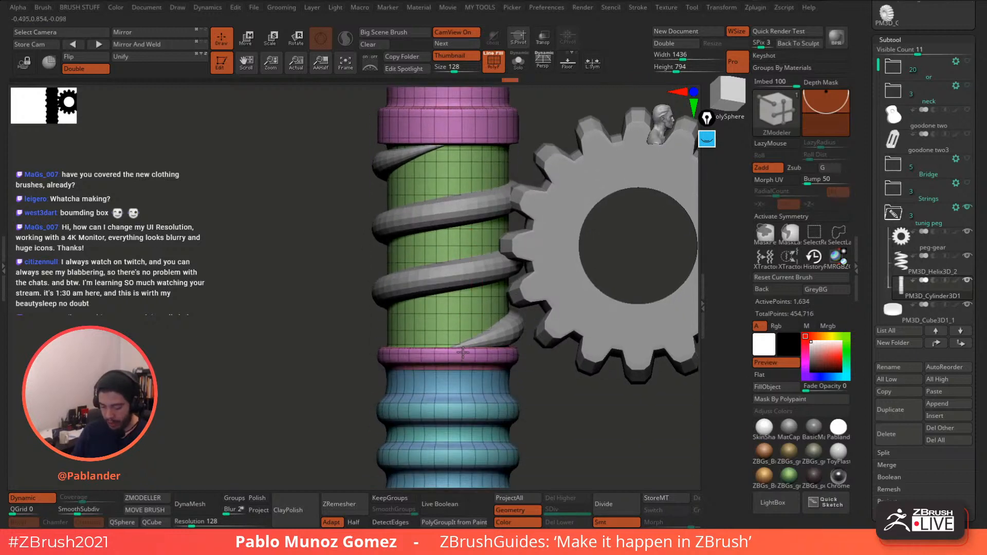
pyautogui.click(462, 350)
pyautogui.keyDown('alt'); pyautogui.moveTo(463, 350); pyautogui.dragTo(477, 293); pyautogui.keyUp('alt')
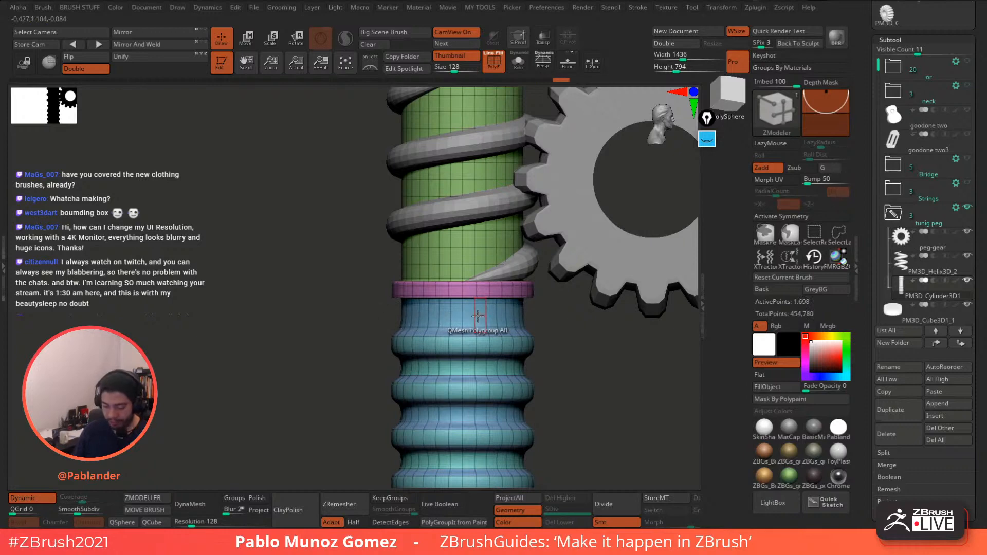
pyautogui.click(475, 319)
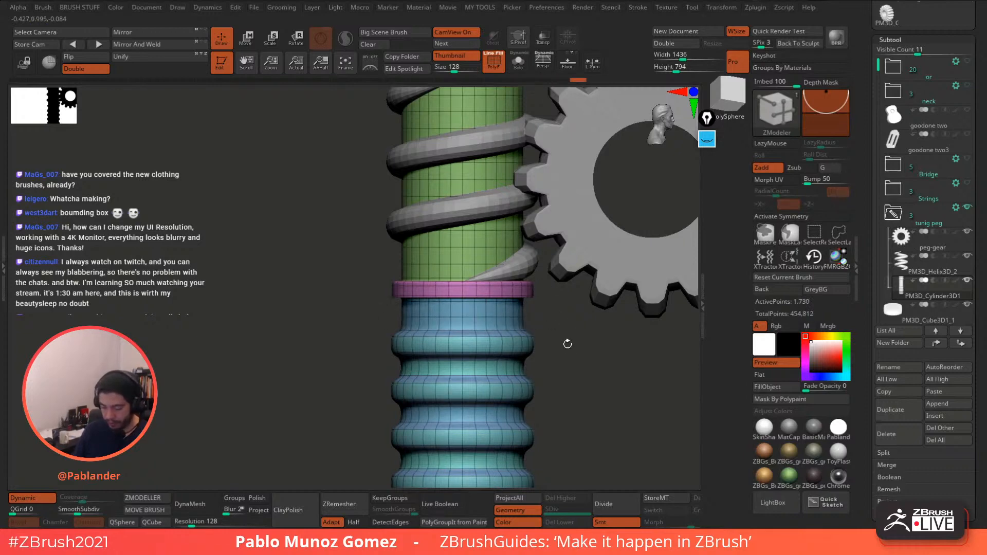
pyautogui.keyDown('alt'); pyautogui.moveTo(566, 344); pyautogui.dragTo(526, 322); pyautogui.keyUp('alt')
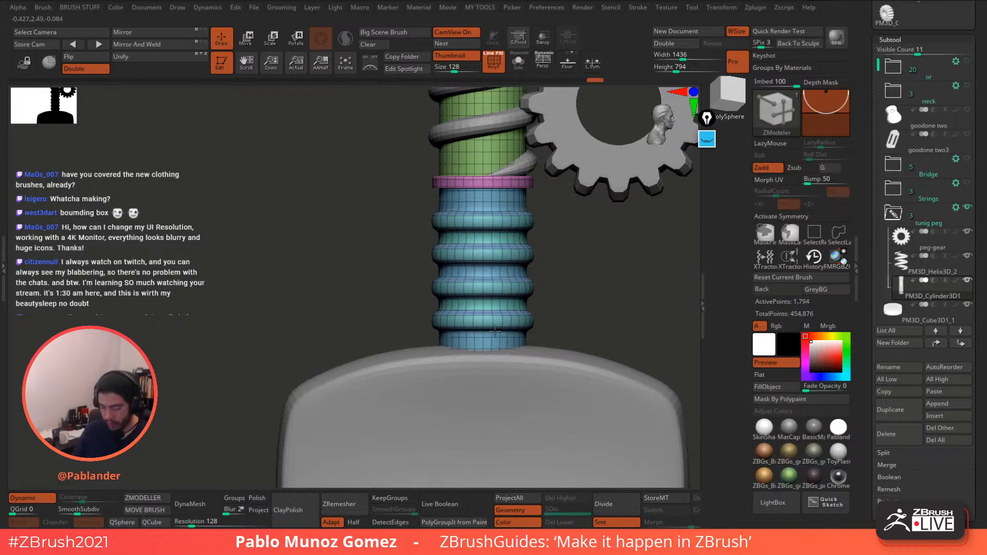
pyautogui.moveTo(591, 328)
pyautogui.keyDown('alt'); pyautogui.mouseDown()
pyautogui.moveTo(612, 273)
pyautogui.moveTo(569, 286)
pyautogui.moveTo(584, 323)
pyautogui.mouseUp(); pyautogui.keyUp('alt')
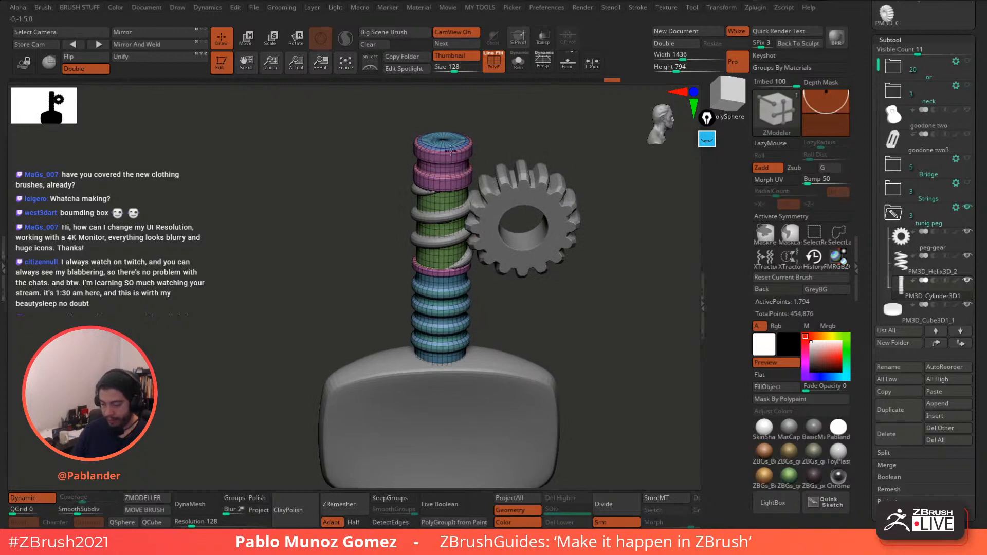
pyautogui.keyDown('ctrl'); pyautogui.moveTo(450, 150); pyautogui.dragTo(509, 205, button='right'); pyautogui.keyUp('ctrl')
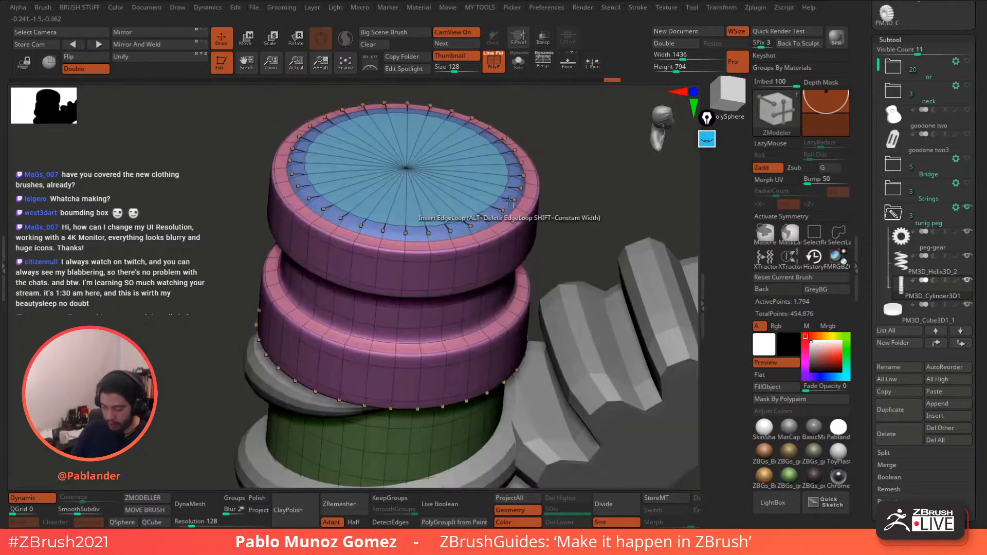
pyautogui.click(489, 181)
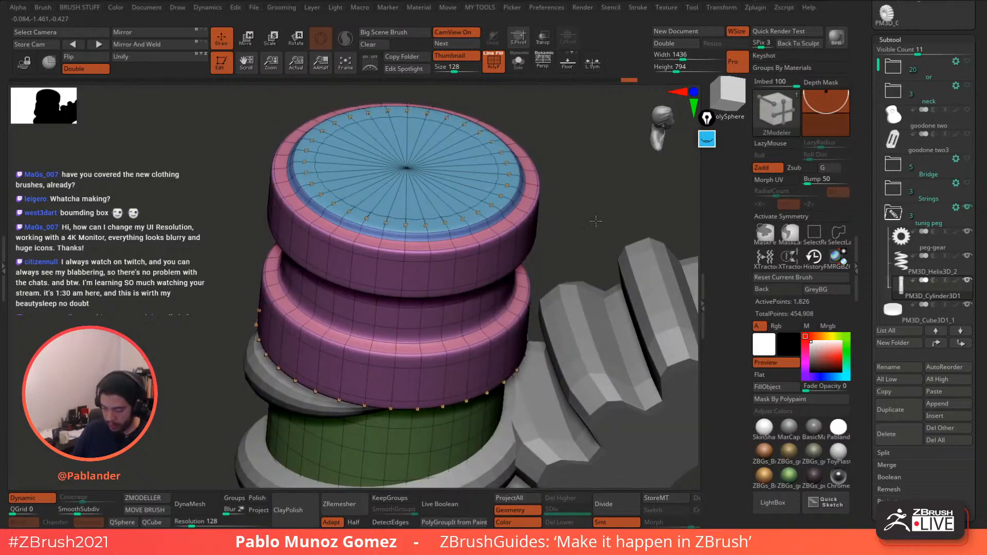
pyautogui.keyDown('ctrl'); pyautogui.moveTo(595, 221); pyautogui.dragTo(529, 160, button='right'); pyautogui.keyUp('ctrl')
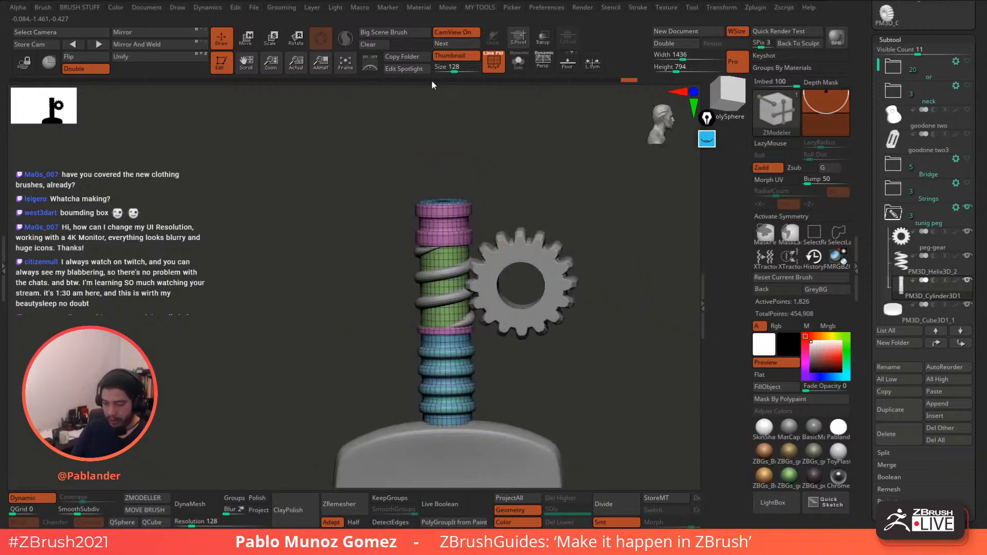
# - Select the gear and turn on its dynamic subdivision smoothing
pyautogui.click(32, 499)
pyautogui.hotkey('shift', 'f')
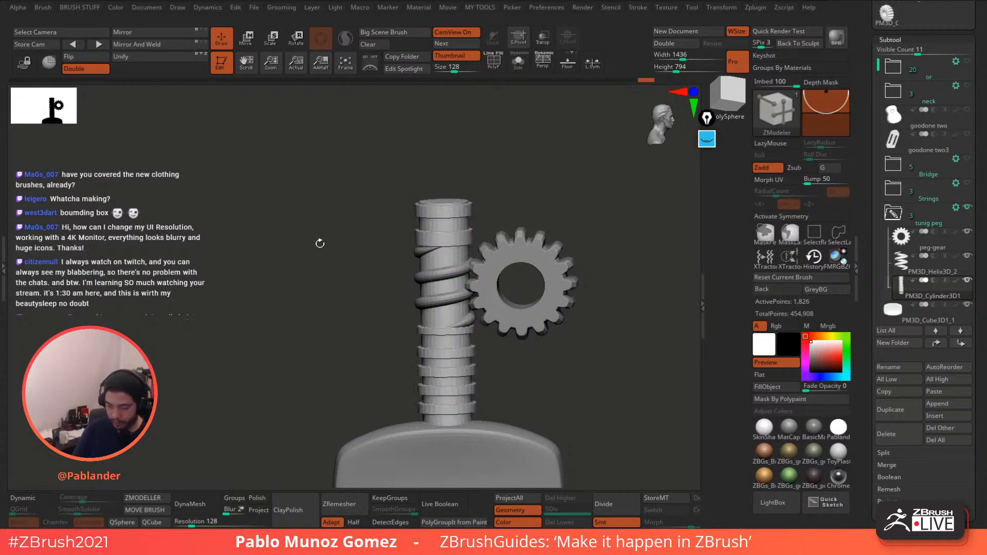
pyautogui.click(35, 501)
pyautogui.keyDown('alt'); pyautogui.moveTo(615, 335); pyautogui.dragTo(608, 257, button='right'); pyautogui.keyUp('alt')
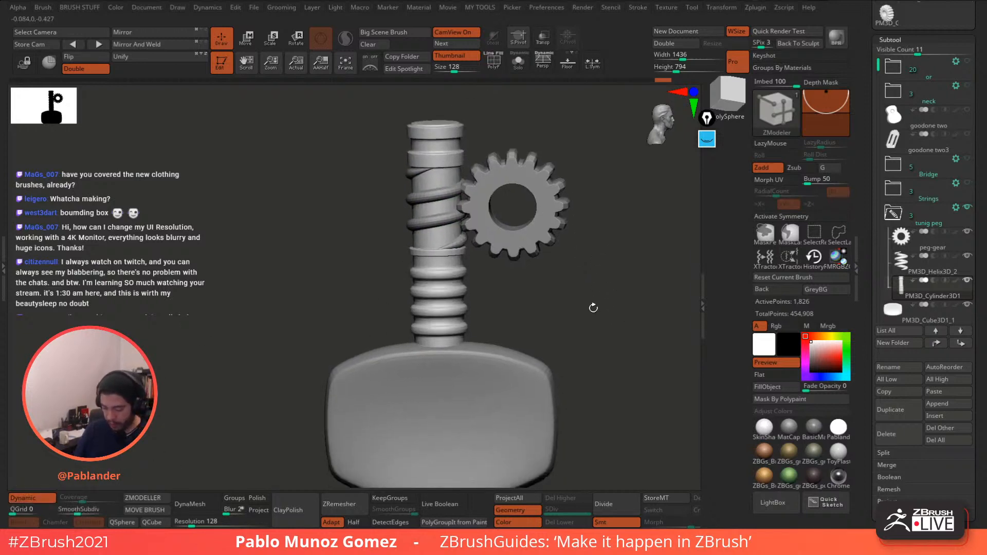
pyautogui.keyDown('alt'); pyautogui.click(556, 369); pyautogui.keyUp('alt')
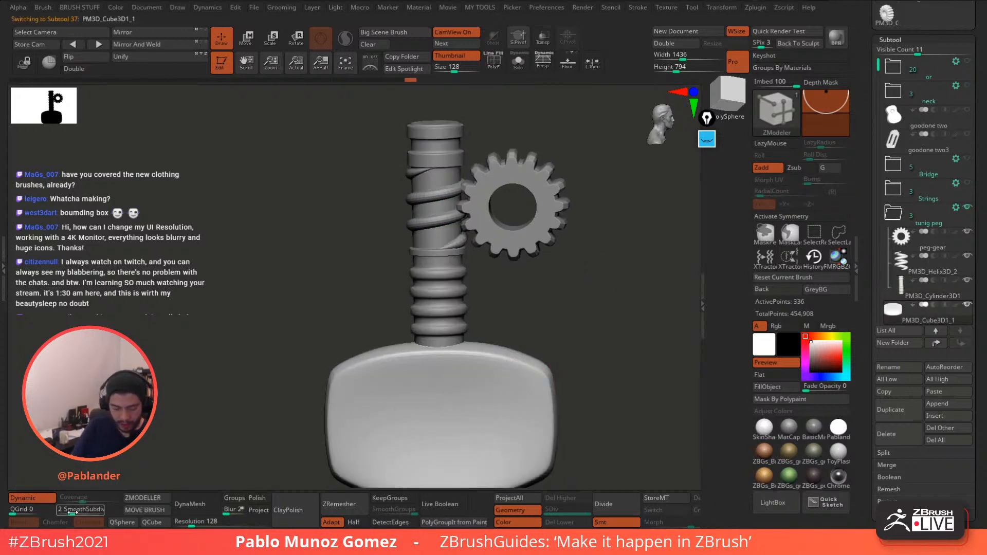
pyautogui.keyDown('ctrl'); pyautogui.moveTo(577, 312); pyautogui.dragTo(552, 282, button='right'); pyautogui.keyUp('ctrl')
pyautogui.keyDown('alt'); pyautogui.click(454, 242); pyautogui.keyUp('alt')
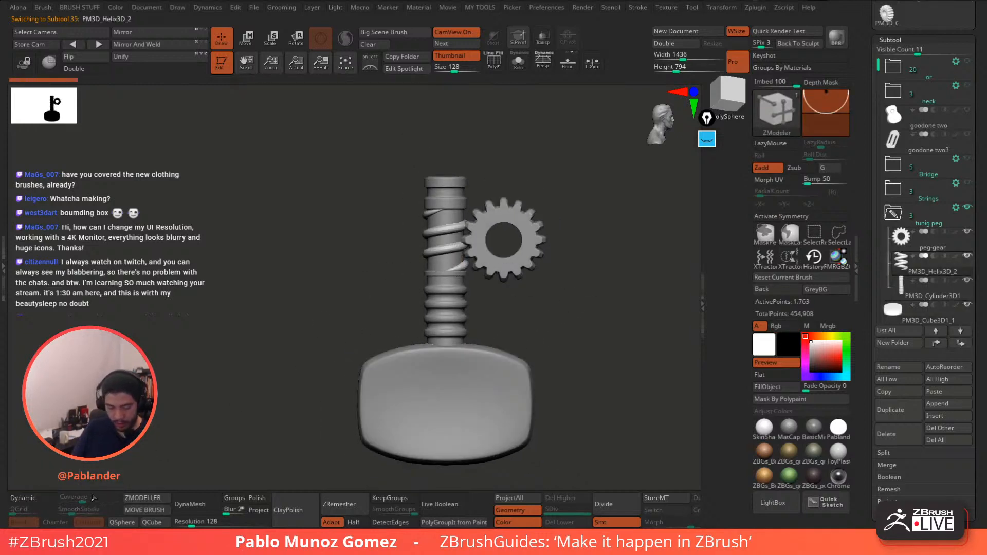
pyautogui.keyDown('ctrl'); pyautogui.moveTo(552, 257); pyautogui.dragTo(586, 260, button='right'); pyautogui.keyUp('ctrl')
pyautogui.keyDown('alt'); pyautogui.moveTo(586, 259); pyautogui.dragTo(566, 289, button='right'); pyautogui.keyUp('alt')
pyautogui.keyDown('alt'); pyautogui.click(535, 253); pyautogui.keyUp('alt')
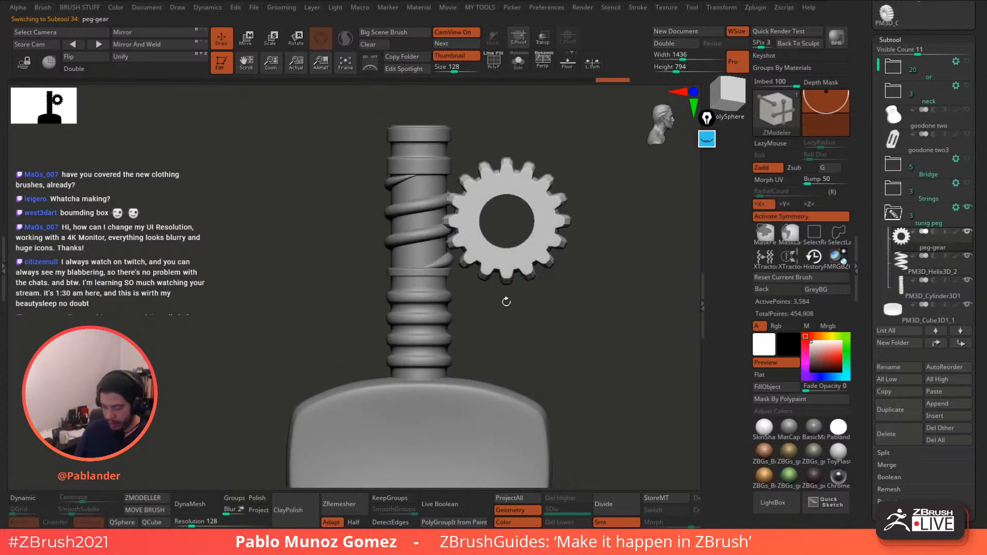
pyautogui.click(42, 498)
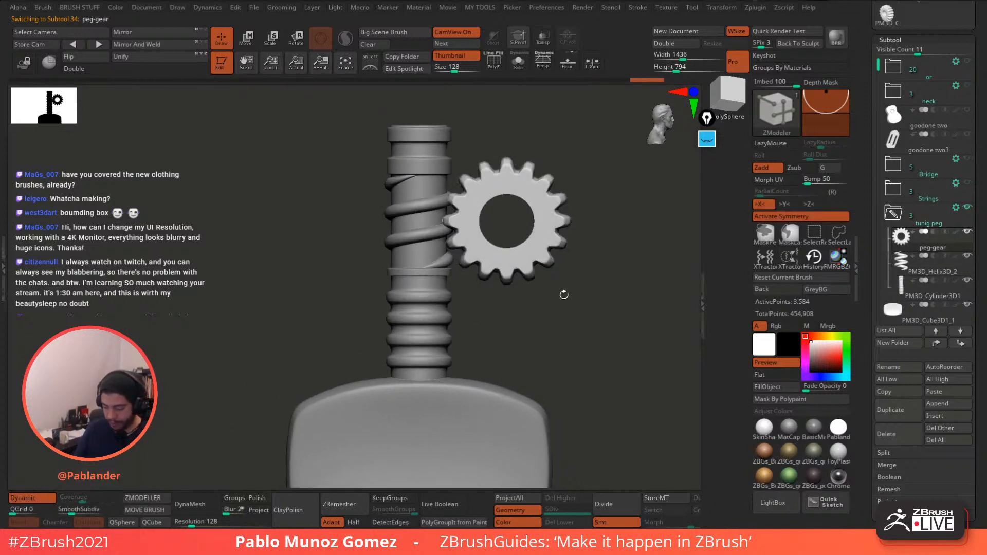
# - Raise the gear slightly beside the shaft with the move gizmo
pyautogui.click(250, 44)
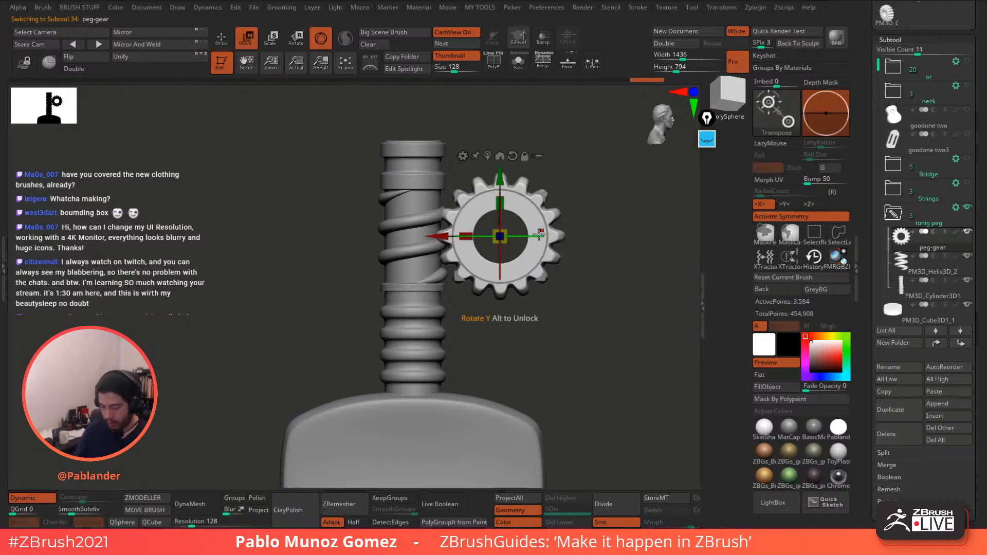
pyautogui.keyDown('alt'); pyautogui.moveTo(581, 188); pyautogui.dragTo(570, 183, button='right'); pyautogui.keyUp('alt')
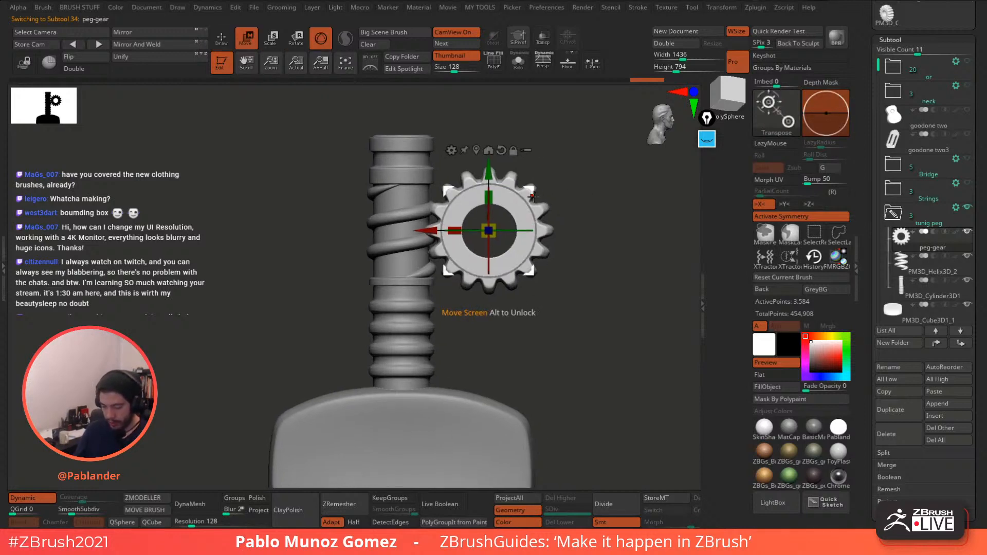
pyautogui.moveTo(531, 188); pyautogui.dragTo(535, 181)
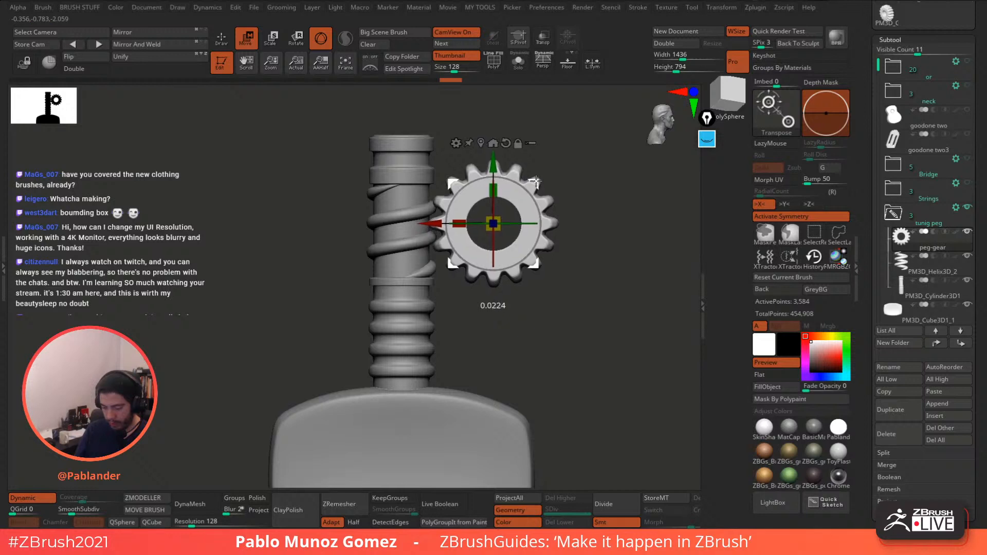
pyautogui.click(226, 42)
# - Scale the PM3D_Helix3D_2 coil down slightly in Y
pyautogui.click(902, 261)
pyautogui.click(249, 40)
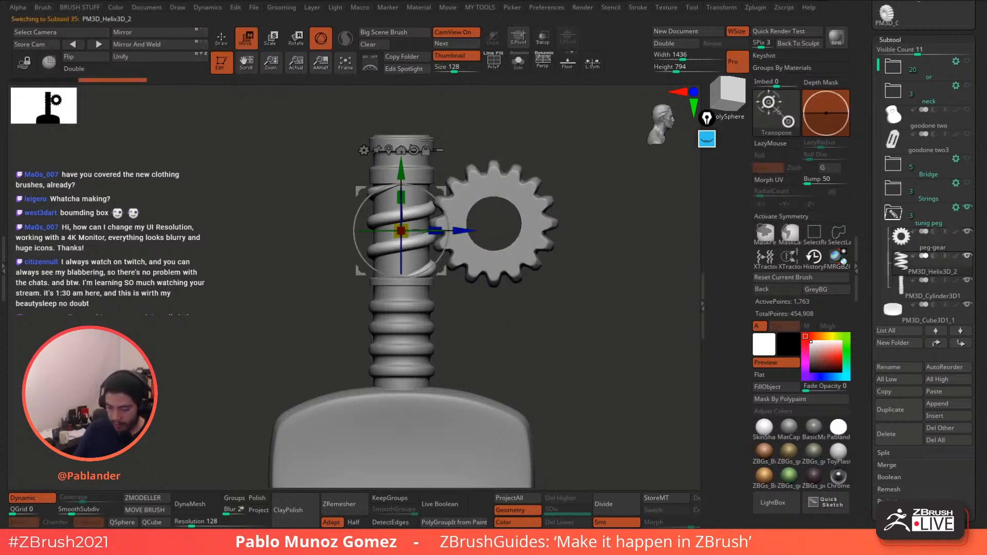
pyautogui.moveTo(407, 194); pyautogui.dragTo(402, 180)
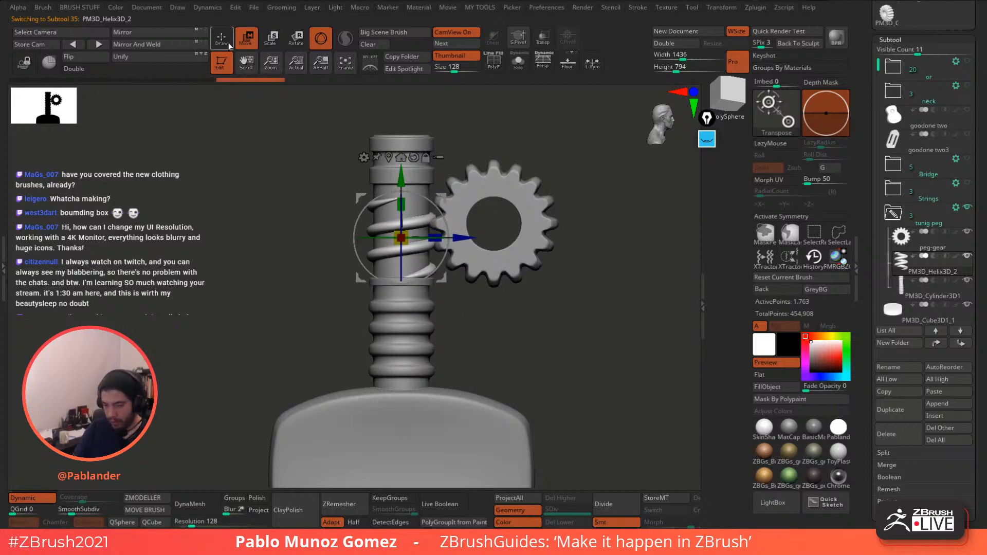
pyautogui.click(229, 46)
# - Move peg-gear back down beside the shaft
pyautogui.keyDown('alt'); pyautogui.click(554, 233); pyautogui.keyUp('alt')
pyautogui.press('w')
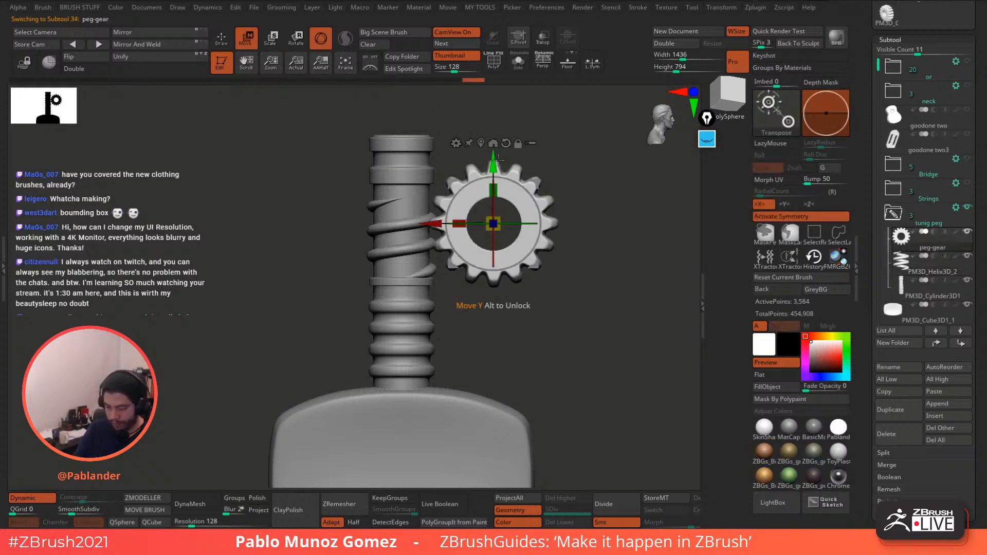
pyautogui.moveTo(493, 157); pyautogui.dragTo(492, 164)
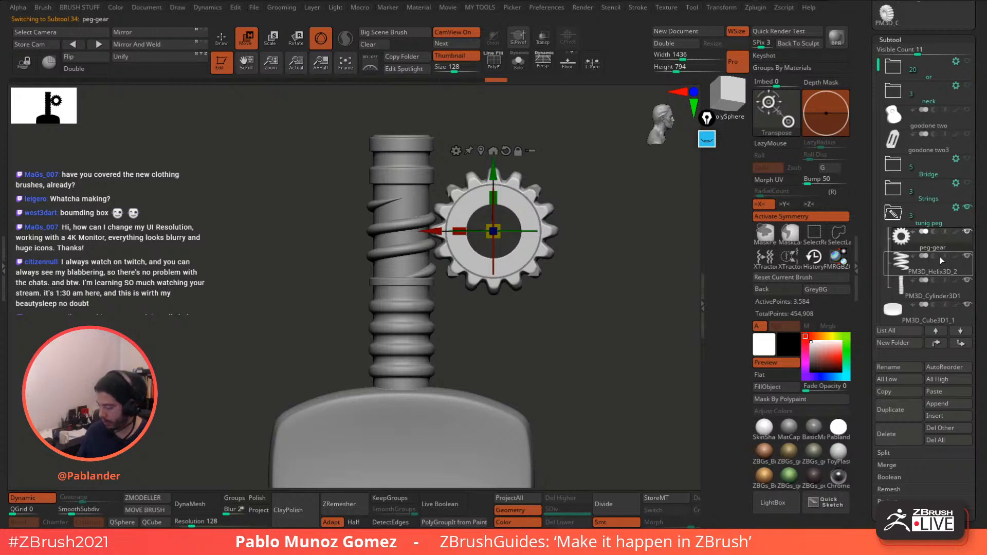
pyautogui.click(927, 295)
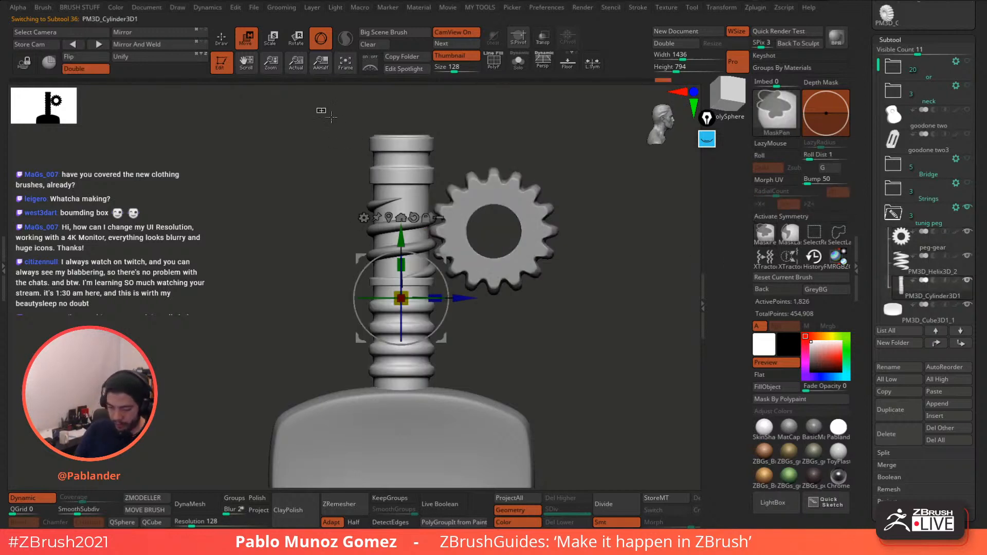
# - Mask the lower shaft and delete an edge loop from the green section with ZModeler
pyautogui.keyDown('ctrl'); pyautogui.moveTo(316, 108); pyautogui.dragTo(501, 191); pyautogui.keyUp('ctrl')
pyautogui.keyDown('ctrl'); pyautogui.click(548, 152); pyautogui.keyUp('ctrl')
pyautogui.press('q')
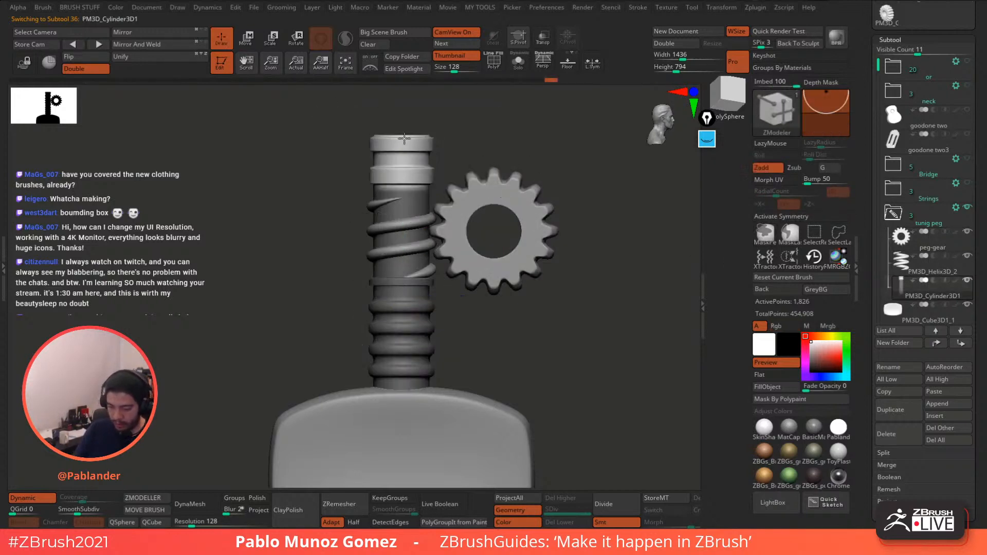
pyautogui.hotkey('shift', 'f')
pyautogui.click(44, 499)
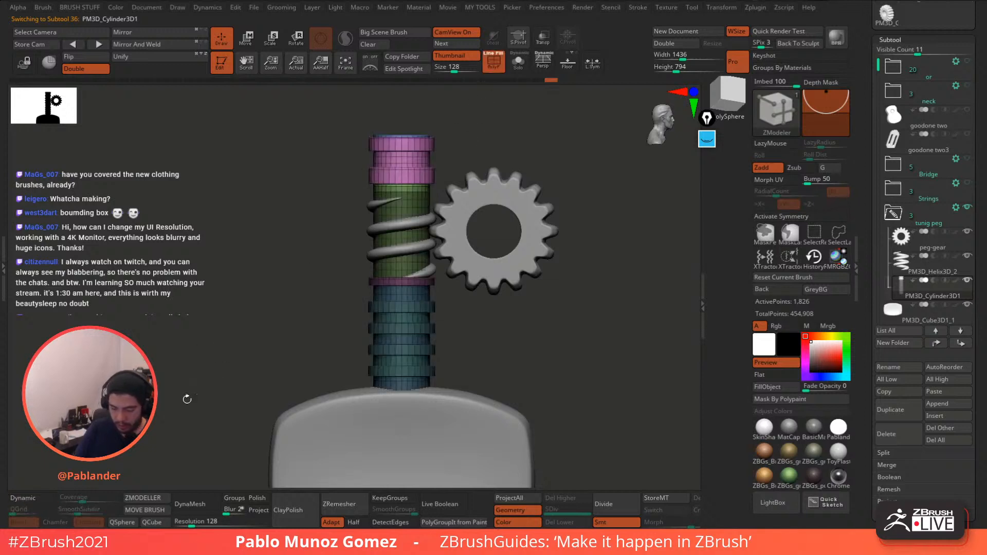
pyautogui.moveTo(506, 181)
pyautogui.keyDown('ctrl'); pyautogui.mouseDown(button='right')
pyautogui.moveTo(515, 177)
pyautogui.moveTo(497, 175)
pyautogui.mouseUp(button='right'); pyautogui.keyUp('ctrl')
pyautogui.keyDown('alt'); pyautogui.moveTo(472, 125); pyautogui.dragTo(476, 176, button='right'); pyautogui.keyUp('alt')
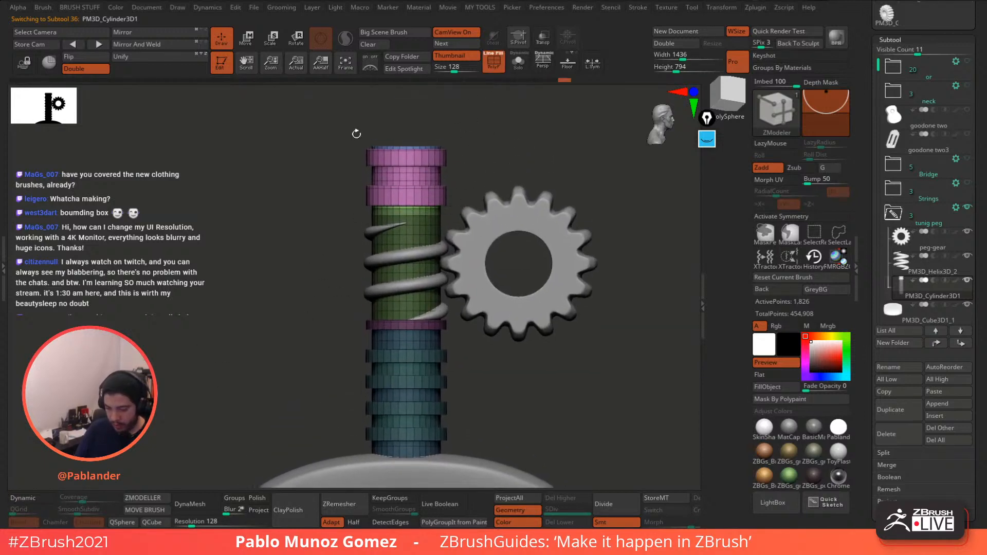
pyautogui.press('w')
pyautogui.press('q')
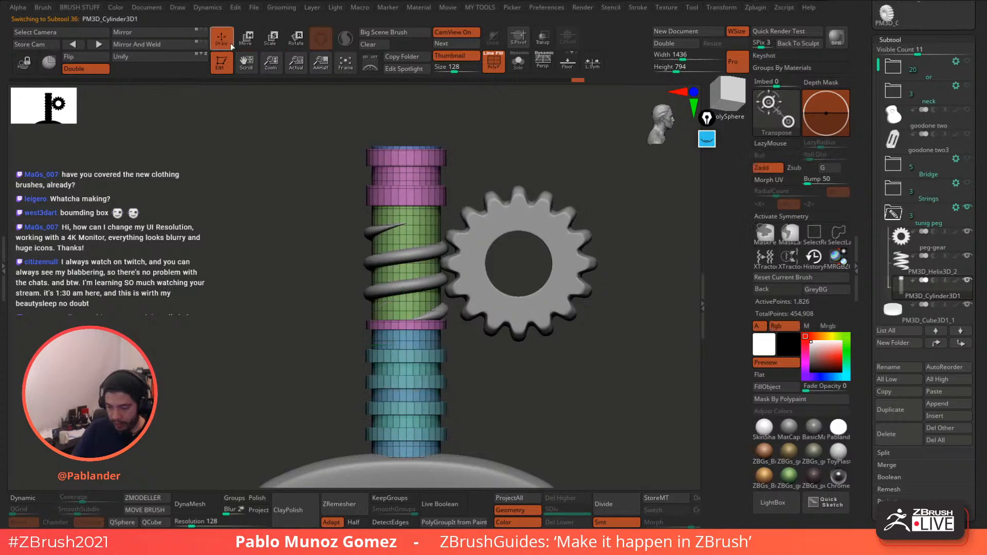
pyautogui.keyDown('ctrl'); pyautogui.moveTo(413, 215); pyautogui.dragTo(428, 258, button='right'); pyautogui.keyUp('ctrl')
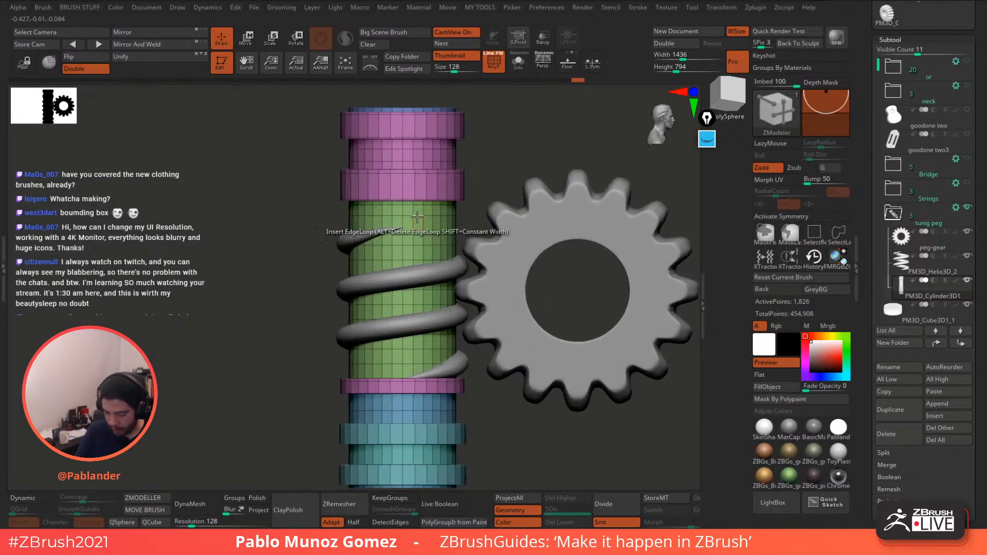
pyautogui.press('space')
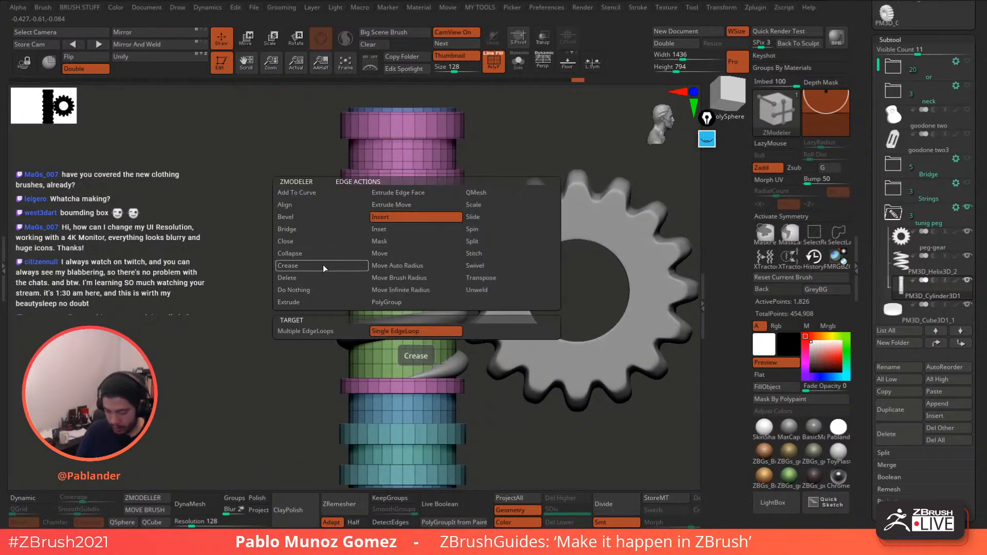
pyautogui.click(338, 278)
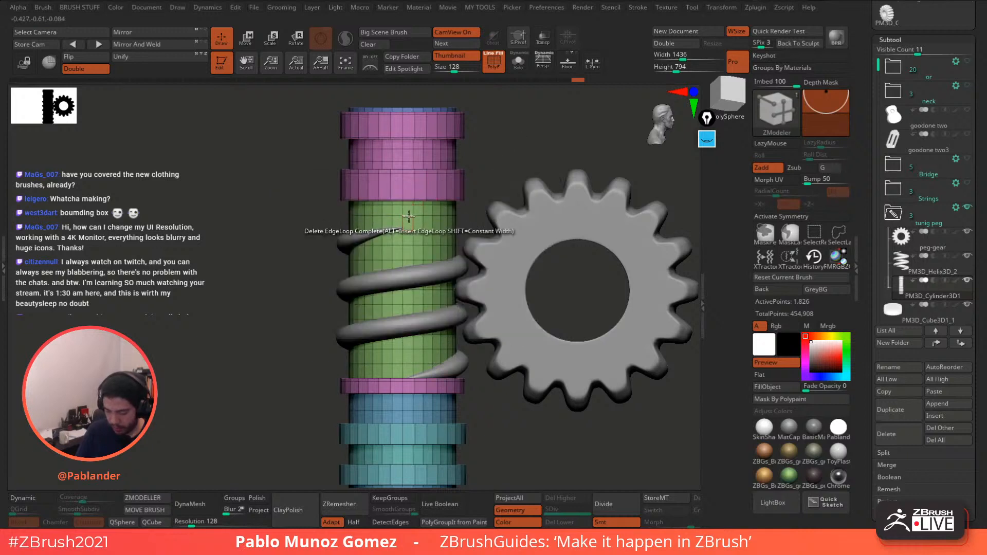
pyautogui.click(409, 229)
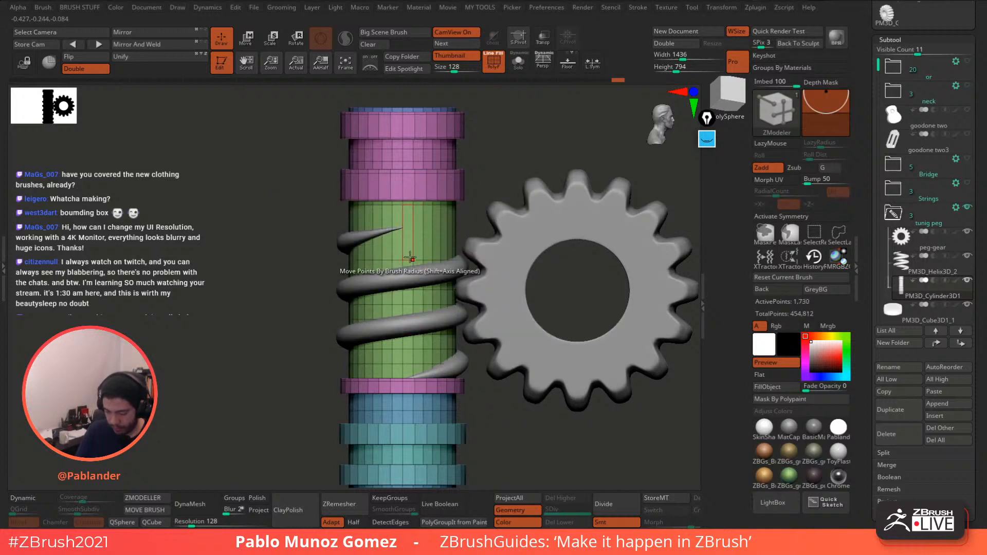
# - Mask the lower shaft, slide the upper rings down, then clear the mask
pyautogui.keyDown('ctrl'); pyautogui.moveTo(371, 207); pyautogui.dragTo(495, 171); pyautogui.keyUp('ctrl')
pyautogui.press('w')
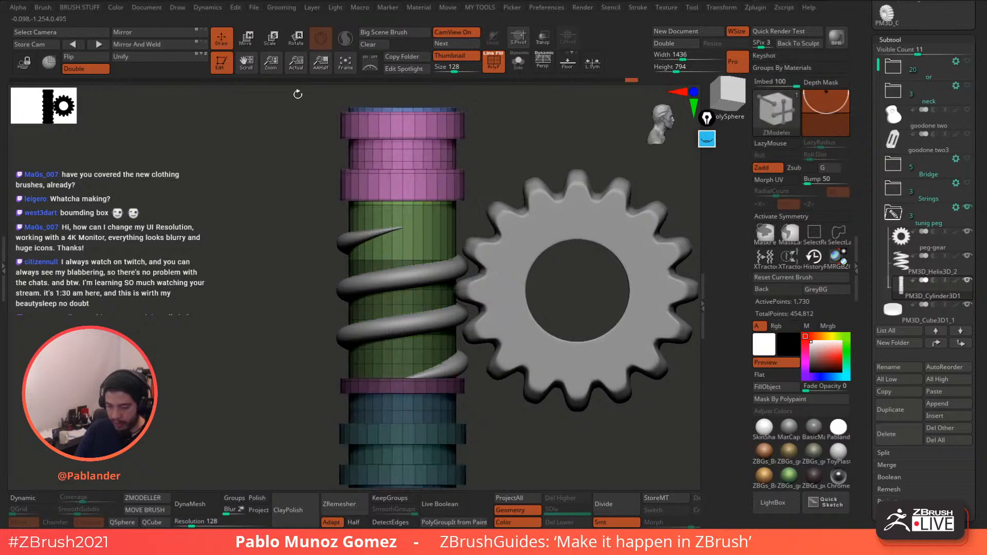
pyautogui.moveTo(402, 362); pyautogui.dragTo(406, 383)
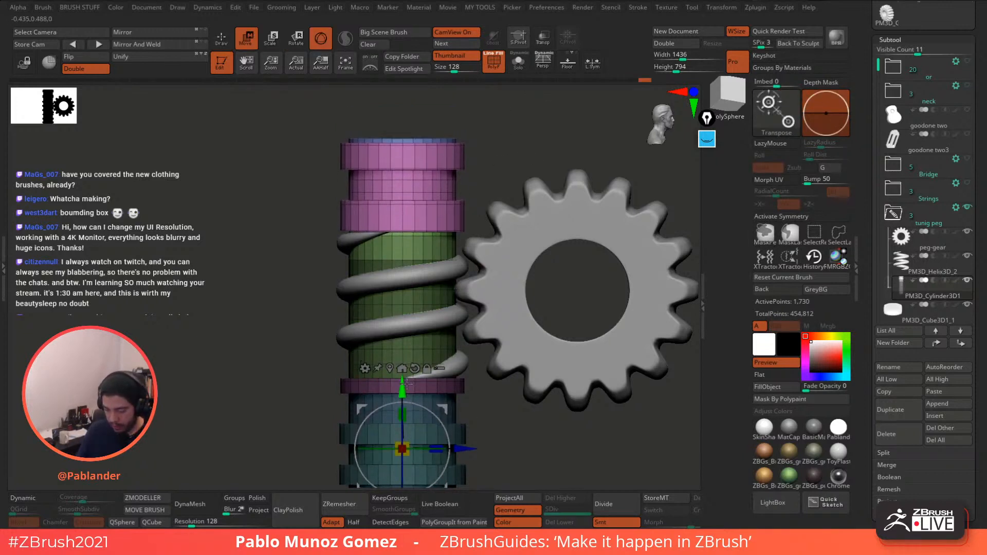
pyautogui.click(223, 44)
pyautogui.keyDown('ctrl'); pyautogui.moveTo(243, 190); pyautogui.dragTo(244, 211); pyautogui.keyUp('ctrl')
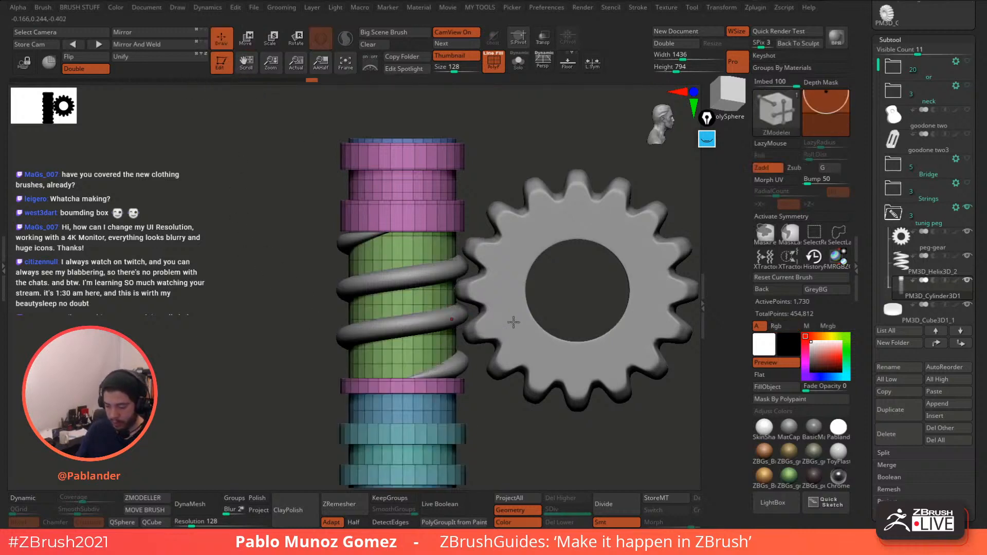
pyautogui.keyDown('ctrl'); pyautogui.moveTo(514, 322); pyautogui.dragTo(496, 289, button='right'); pyautogui.keyUp('ctrl')
pyautogui.keyDown('alt'); pyautogui.moveTo(516, 322); pyautogui.dragTo(482, 263, button='right'); pyautogui.keyUp('alt')
pyautogui.keyDown('ctrl'); pyautogui.moveTo(501, 301); pyautogui.dragTo(532, 294, button='right'); pyautogui.keyUp('ctrl')
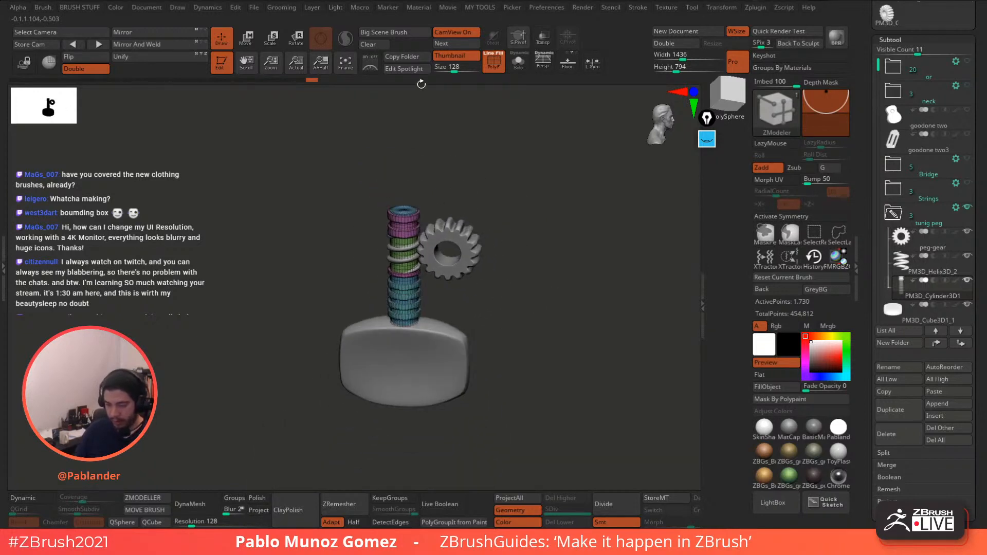
# - Re-enable Dynamic subdivision, hide the wireframe, and append a new cylinder subtool
pyautogui.click(33, 500)
pyautogui.click(495, 63)
pyautogui.keyDown('shift'); pyautogui.moveTo(539, 214); pyautogui.dragTo(514, 273, button='right'); pyautogui.keyUp('shift')
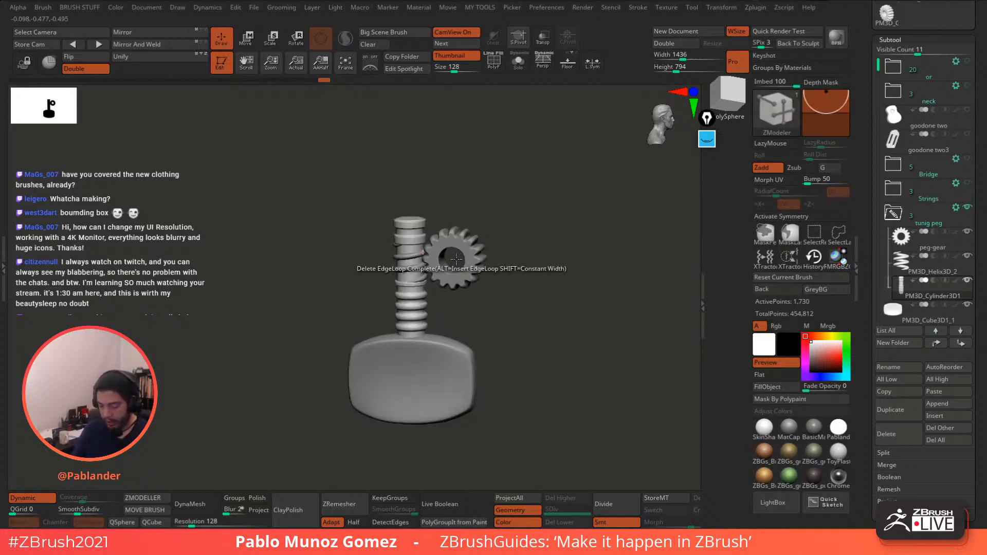
pyautogui.moveTo(531, 232); pyautogui.dragTo(569, 217, button='right')
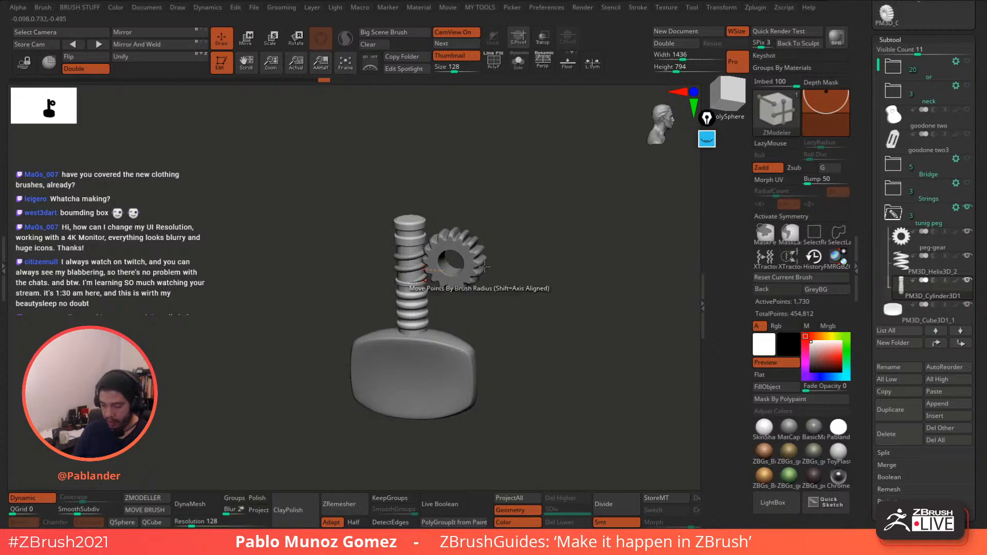
pyautogui.moveTo(488, 268); pyautogui.dragTo(517, 194, button='right')
pyautogui.moveTo(486, 238); pyautogui.dragTo(561, 231, button='right')
pyautogui.moveTo(447, 277); pyautogui.dragTo(568, 238, button='right')
pyautogui.keyDown('ctrl'); pyautogui.moveTo(525, 285); pyautogui.dragTo(556, 299, button='right'); pyautogui.keyUp('ctrl')
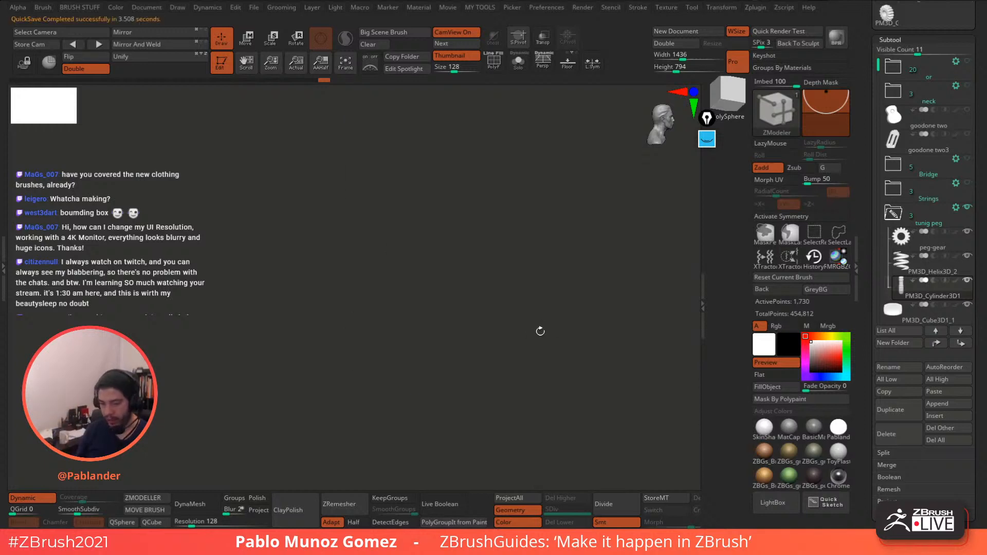
pyautogui.click(948, 404)
pyautogui.click(587, 343)
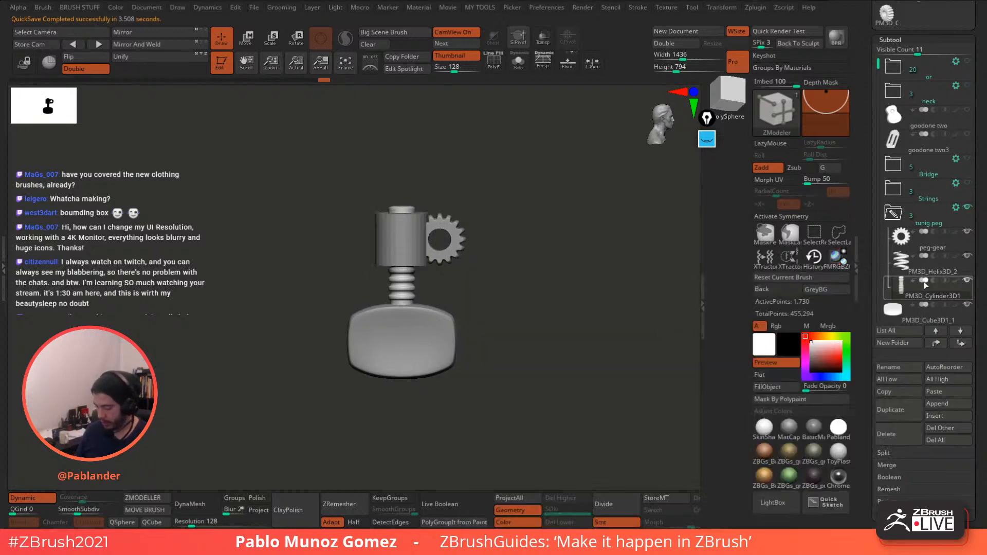
# - Move PM3D_Cylinder3D1_1 into the tunig peg folder and scale it up uniformly
pyautogui.moveTo(880, 73); pyautogui.dragTo(878, 82)
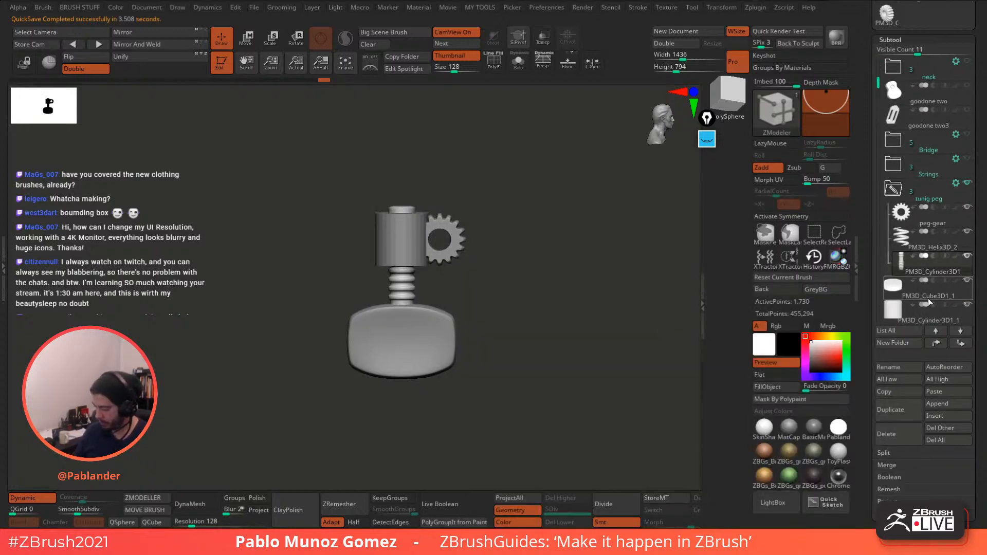
pyautogui.moveTo(928, 310); pyautogui.dragTo(929, 298)
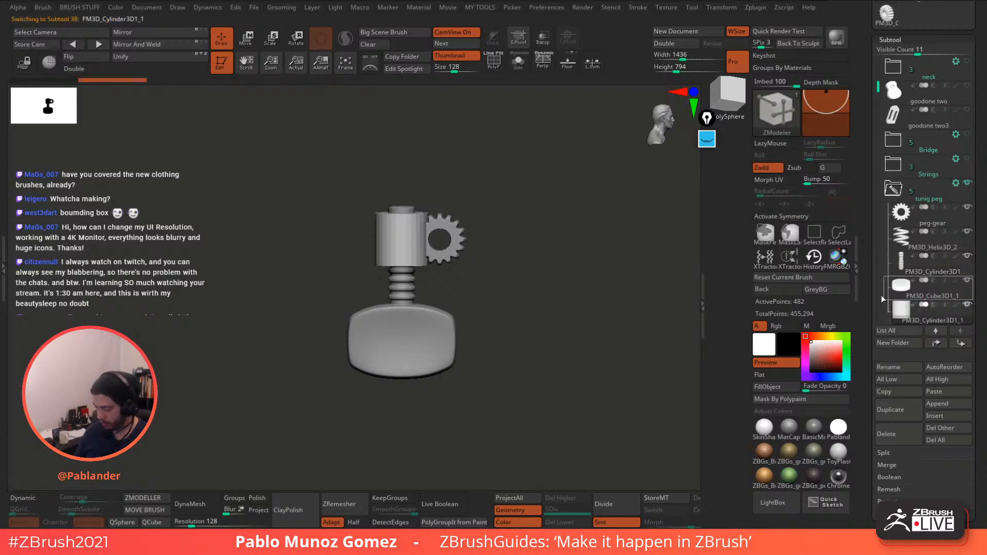
pyautogui.click(247, 39)
pyautogui.keyDown('shift'); pyautogui.moveTo(464, 159); pyautogui.dragTo(526, 236); pyautogui.keyUp('shift')
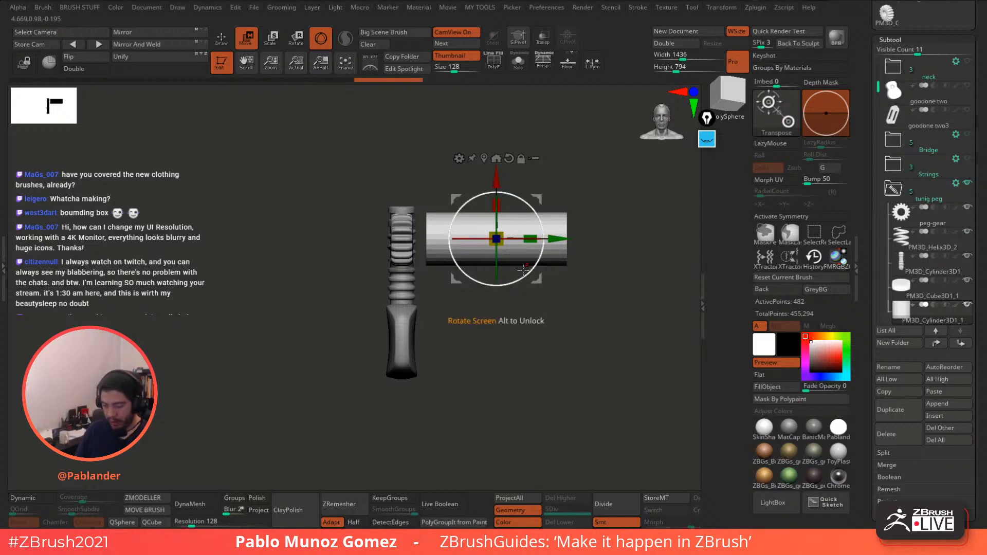
pyautogui.moveTo(560, 302)
pyautogui.keyDown('alt'); pyautogui.mouseDown()
pyautogui.moveTo(540, 299)
pyautogui.moveTo(546, 311)
pyautogui.mouseUp(); pyautogui.keyUp('alt')
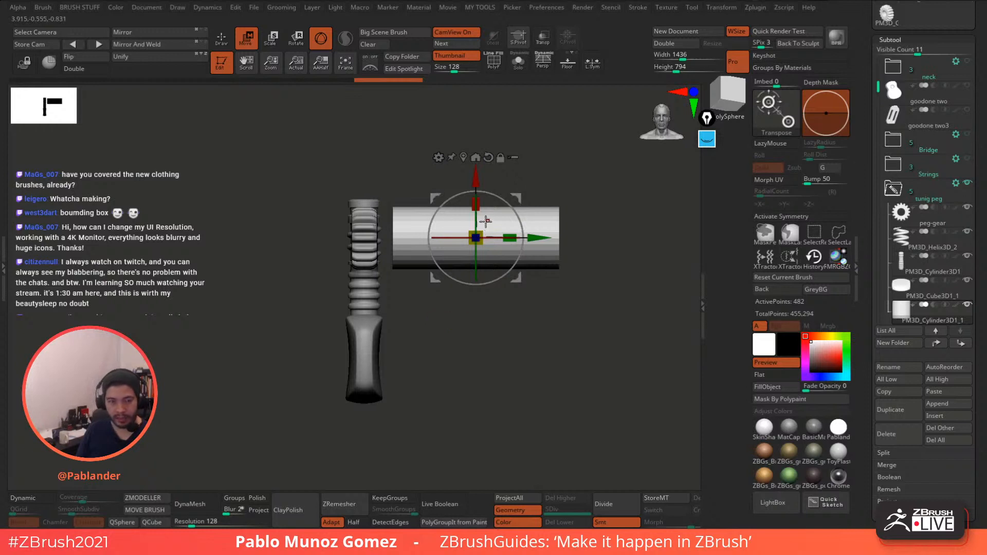
pyautogui.moveTo(485, 230); pyautogui.dragTo(495, 230)
pyautogui.moveTo(530, 159); pyautogui.dragTo(555, 179)
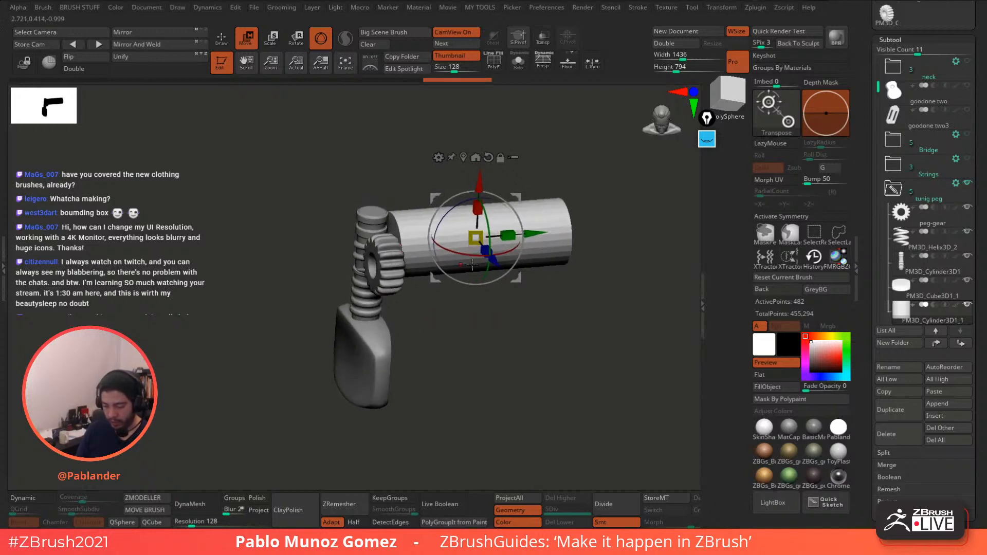
pyautogui.moveTo(569, 299); pyautogui.dragTo(596, 232)
# - Insert an edge loop into the post cylinder's end cap with ZModeler
pyautogui.press('q')
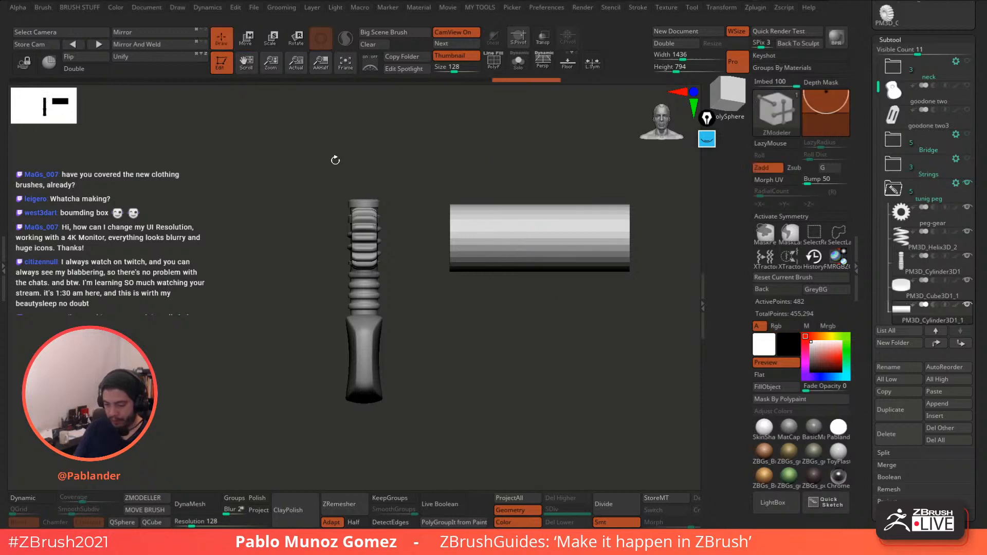
pyautogui.moveTo(334, 159); pyautogui.dragTo(363, 167)
pyautogui.keyDown('alt'); pyautogui.moveTo(485, 221); pyautogui.dragTo(478, 281); pyautogui.keyUp('alt')
pyautogui.moveTo(461, 241)
pyautogui.keyDown('alt'); pyautogui.mouseDown()
pyautogui.moveTo(451, 254)
pyautogui.moveTo(483, 277)
pyautogui.mouseUp(); pyautogui.keyUp('alt')
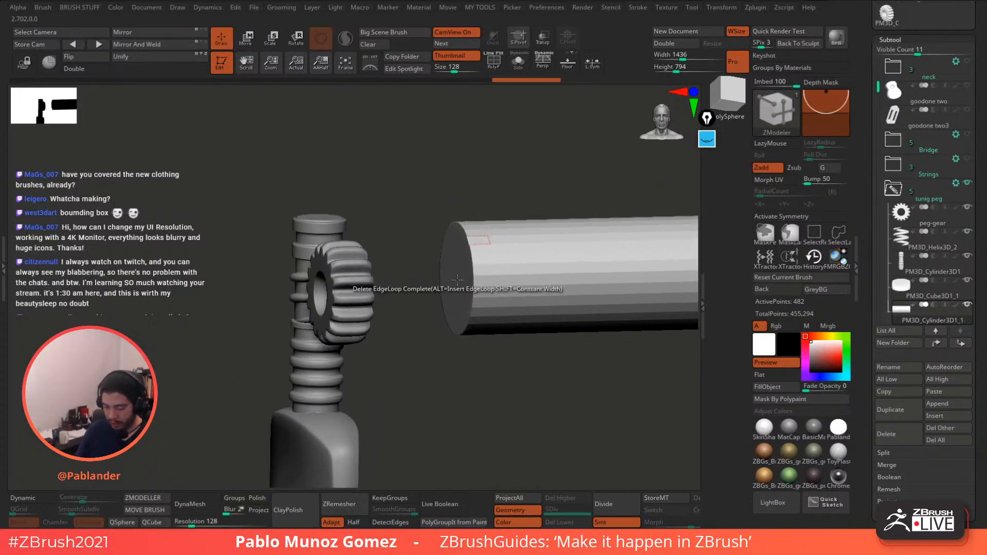
pyautogui.click(494, 67)
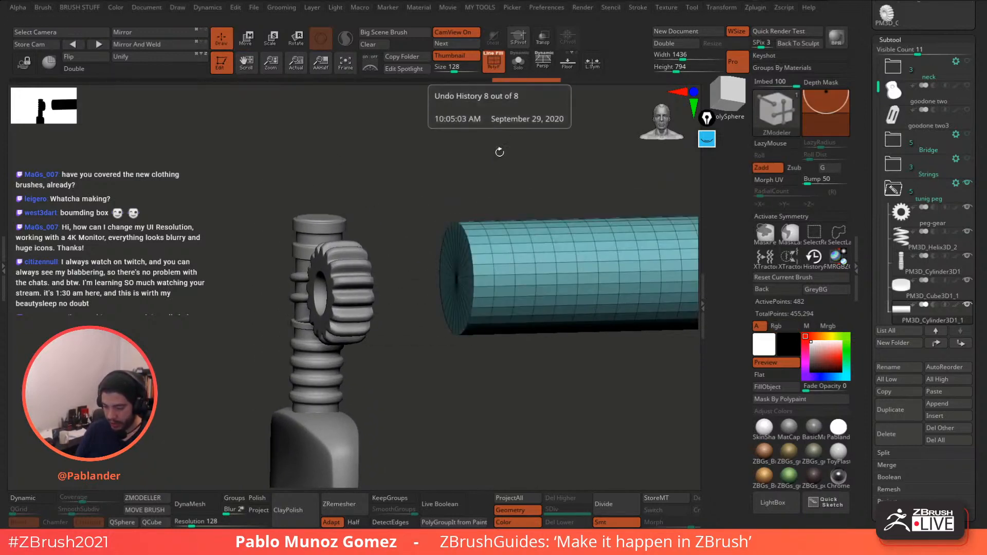
pyautogui.moveTo(501, 242); pyautogui.dragTo(546, 257, button='right')
pyautogui.press('space')
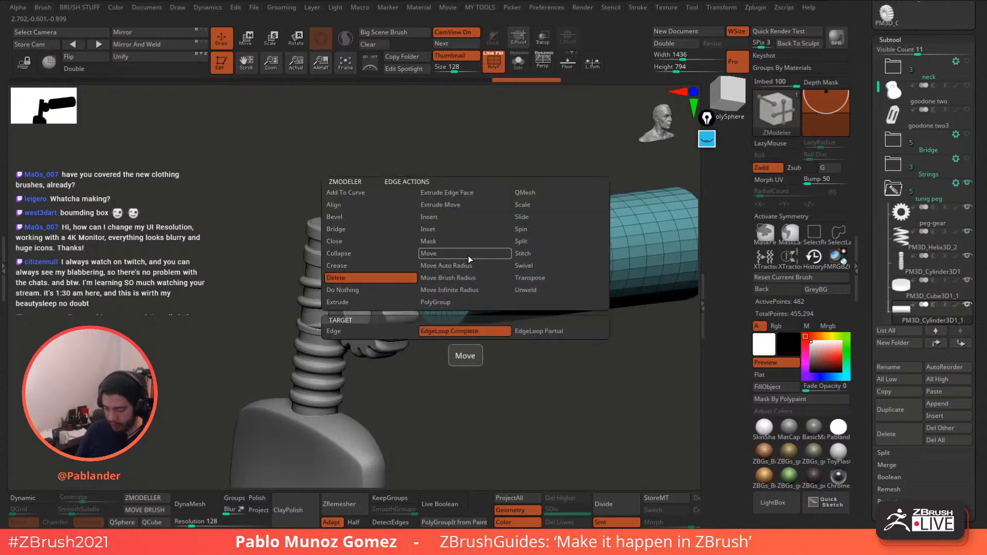
pyautogui.click(456, 218)
pyautogui.click(463, 249)
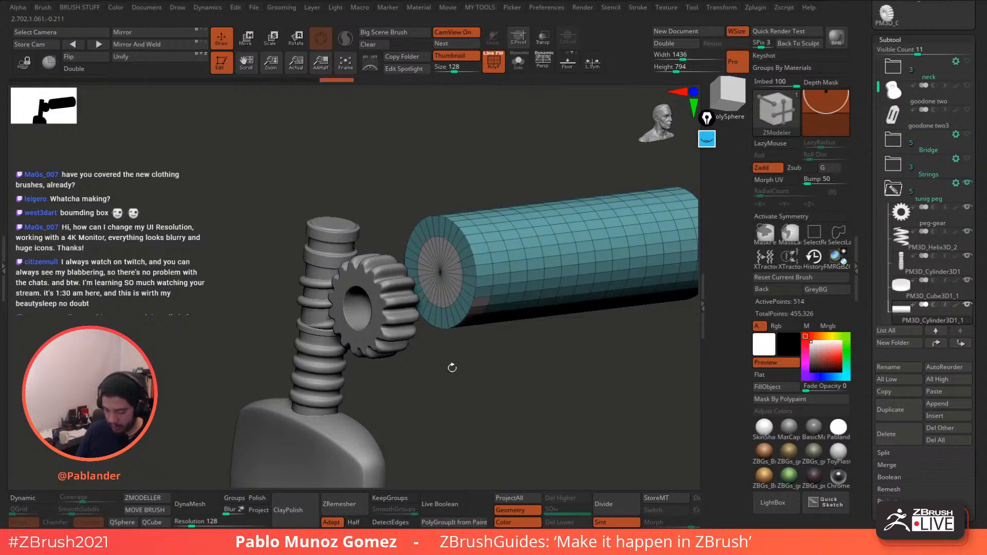
# - Extrude the cap's centre polygroup inward into a narrower stem facing the gear
pyautogui.moveTo(452, 368); pyautogui.dragTo(503, 295)
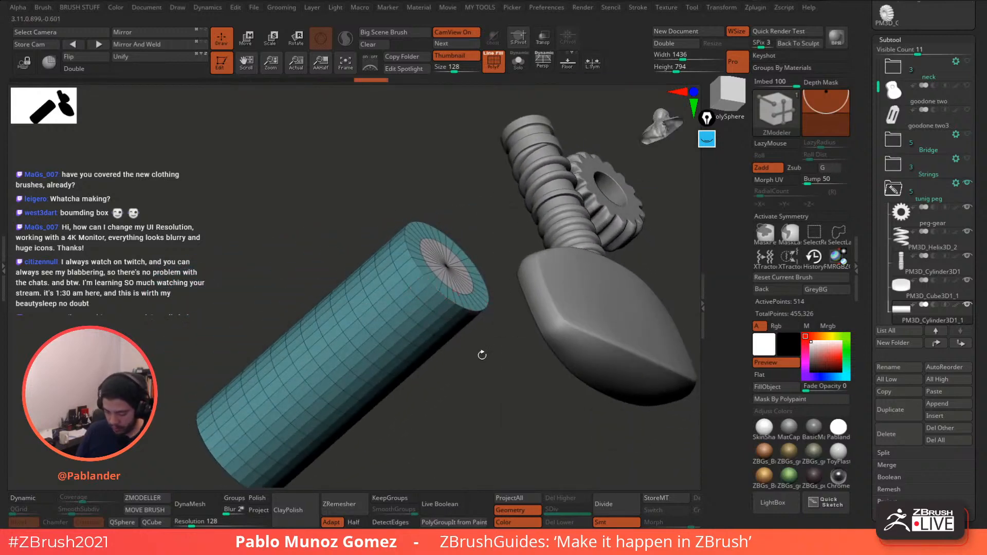
pyautogui.moveTo(482, 353); pyautogui.dragTo(448, 269)
pyautogui.moveTo(566, 270); pyautogui.dragTo(624, 306)
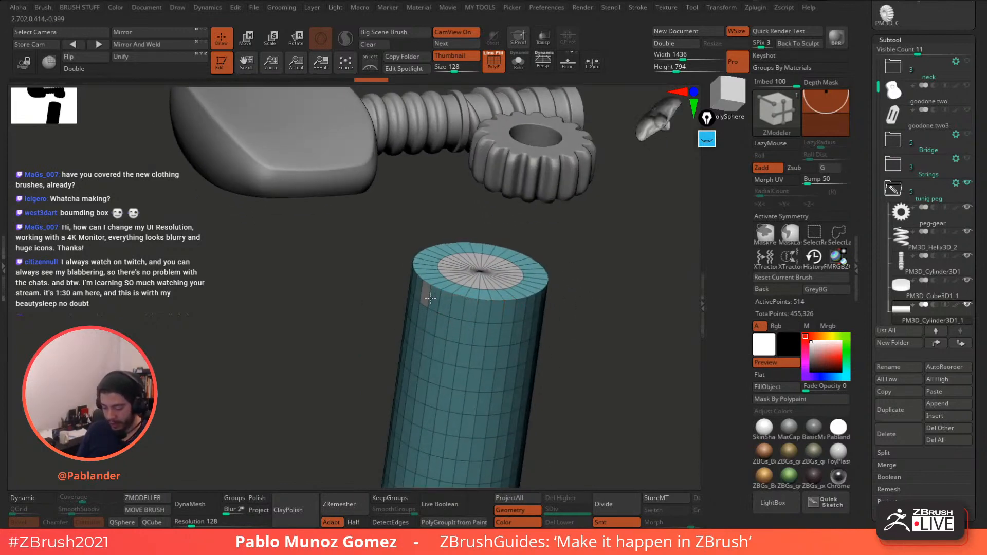
pyautogui.press('f')
pyautogui.moveTo(564, 276); pyautogui.dragTo(568, 318)
pyautogui.moveTo(568, 319); pyautogui.dragTo(555, 273)
pyautogui.press('space')
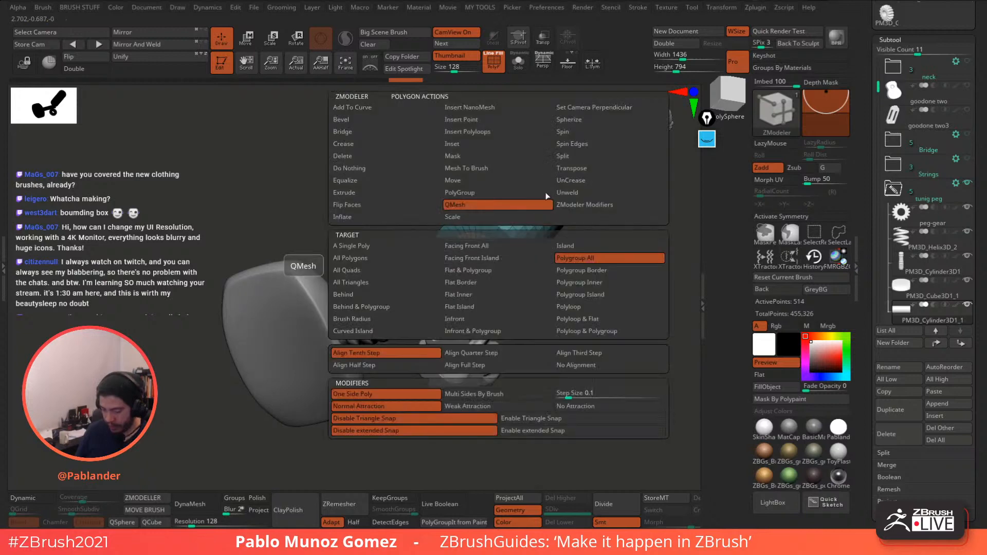
pyautogui.moveTo(643, 223); pyautogui.dragTo(649, 230)
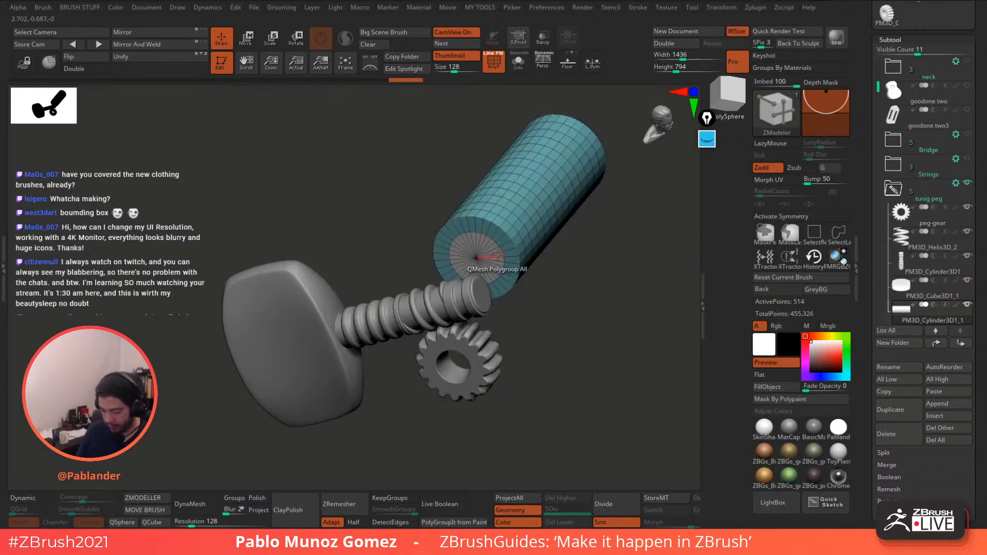
pyautogui.moveTo(476, 257); pyautogui.dragTo(389, 379)
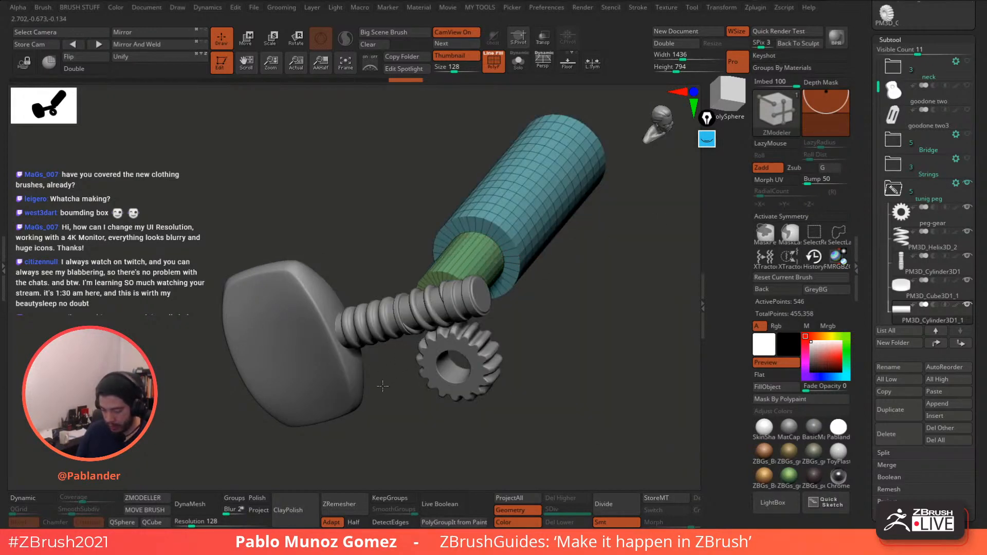
pyautogui.click(246, 40)
pyautogui.keyDown('alt'); pyautogui.moveTo(576, 329); pyautogui.dragTo(528, 337); pyautogui.keyUp('alt')
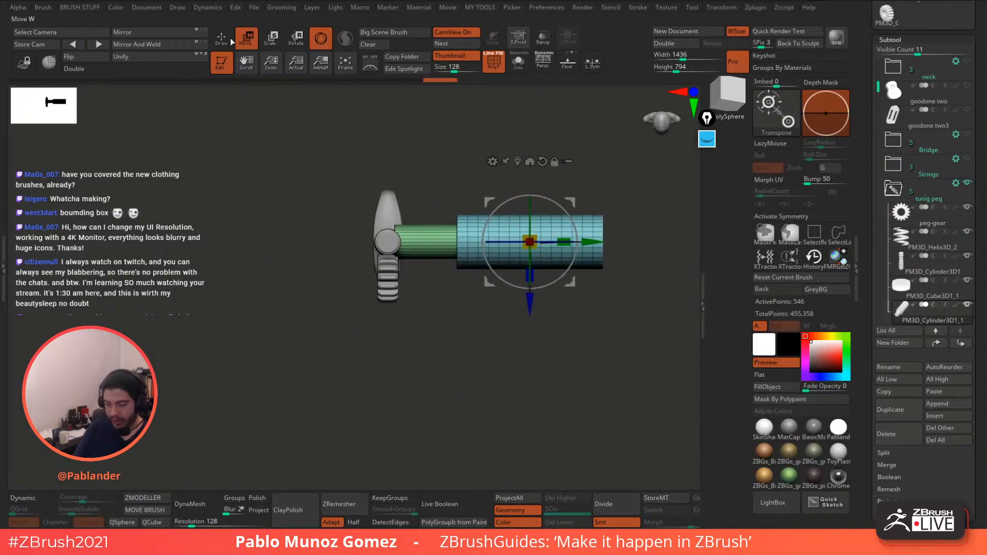
# - Slide the post cylinder along its depth axis and left toward the screw
pyautogui.press('q')
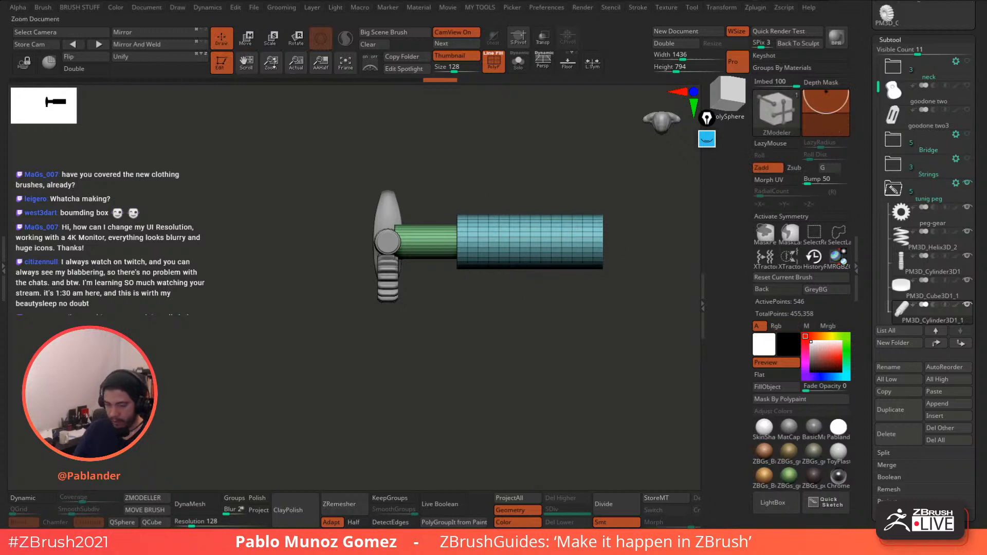
pyautogui.press('w')
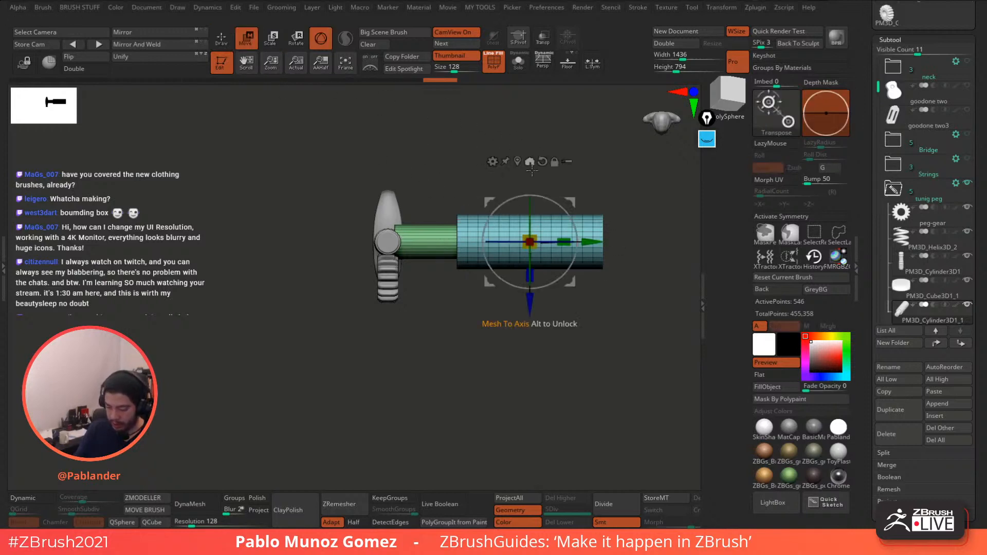
pyautogui.moveTo(530, 301); pyautogui.dragTo(532, 340)
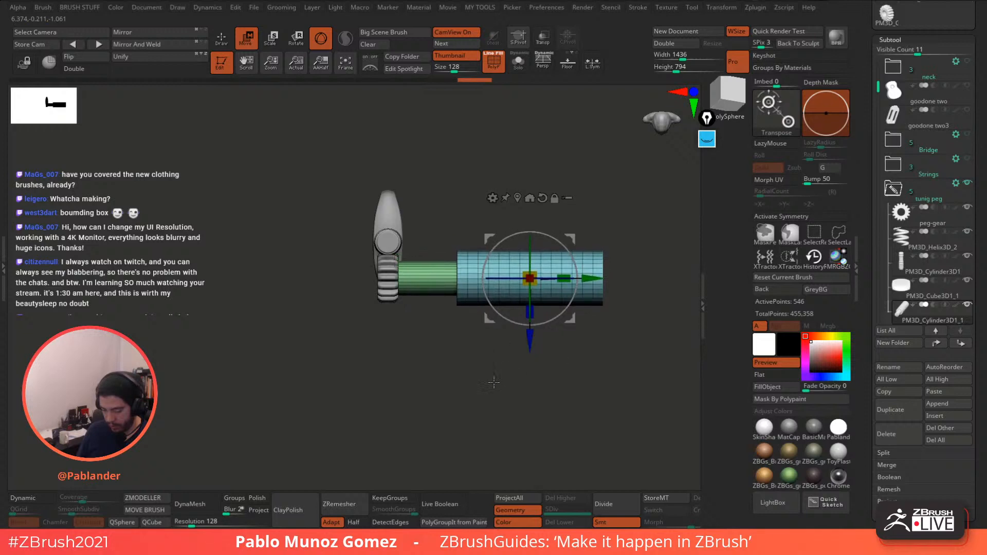
pyautogui.moveTo(493, 383); pyautogui.dragTo(453, 295)
pyautogui.press('q')
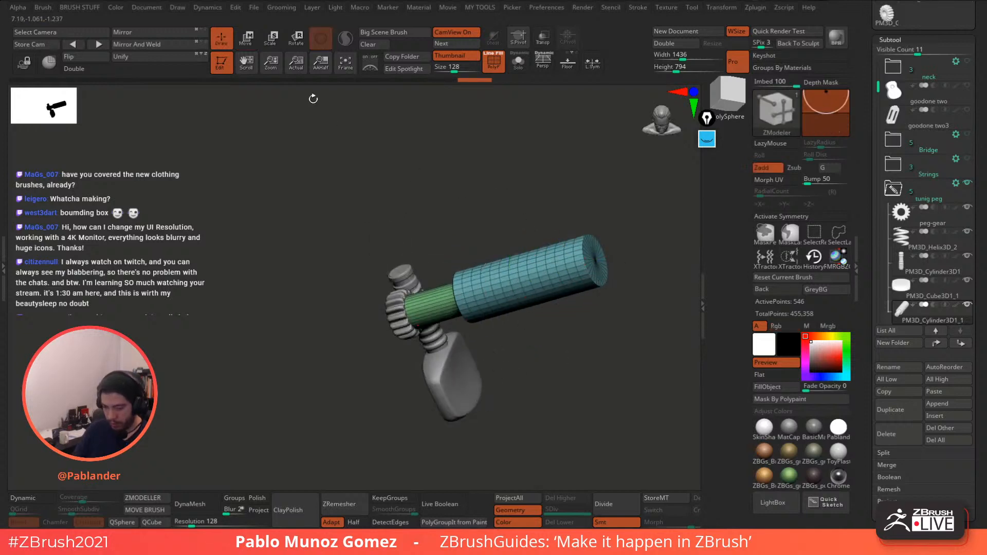
pyautogui.press('w')
pyautogui.press('b')
pyautogui.click(489, 249)
pyautogui.keyDown('shift'); pyautogui.moveTo(586, 152); pyautogui.dragTo(598, 222); pyautogui.keyUp('shift')
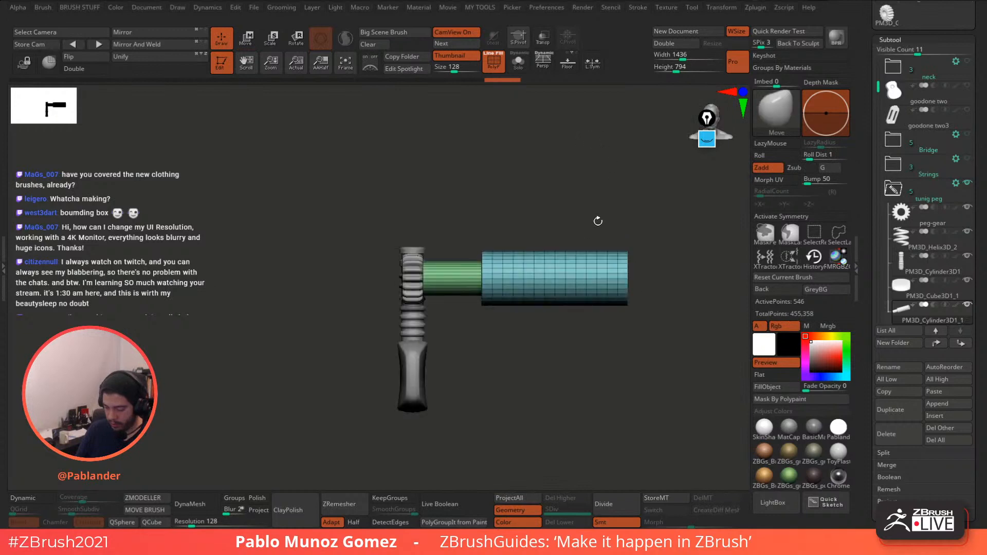
pyautogui.click(243, 40)
pyautogui.moveTo(615, 280); pyautogui.dragTo(589, 280)
pyautogui.keyDown('shift'); pyautogui.moveTo(569, 363); pyautogui.dragTo(621, 331); pyautogui.keyUp('shift')
pyautogui.keyDown('ctrl'); pyautogui.moveTo(621, 331); pyautogui.dragTo(640, 391, button='right'); pyautogui.keyUp('ctrl')
pyautogui.keyDown('alt'); pyautogui.moveTo(641, 392); pyautogui.dragTo(610, 387); pyautogui.keyUp('alt')
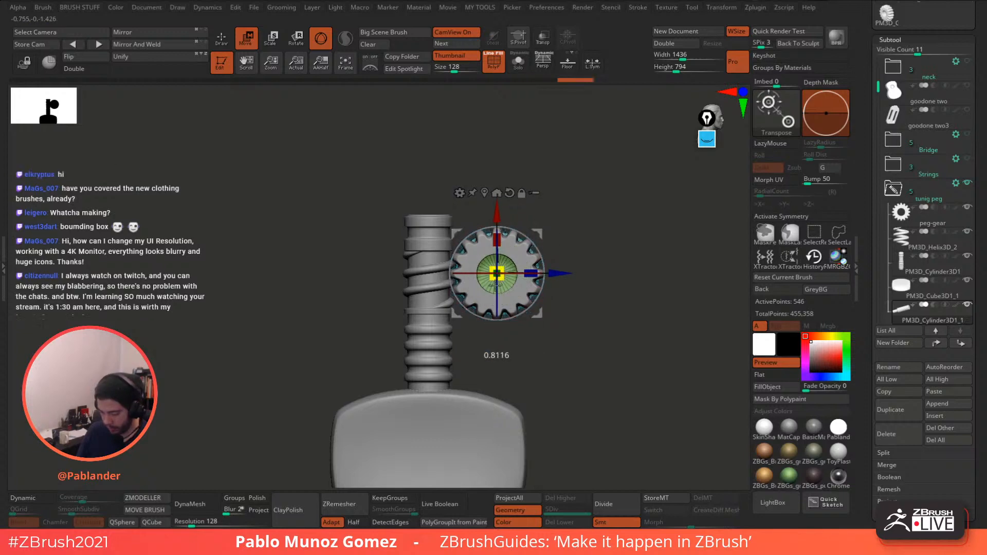
# - Shrink the post uniformly and nudge it until it centres in the gear's hole
pyautogui.moveTo(595, 245); pyautogui.dragTo(539, 314)
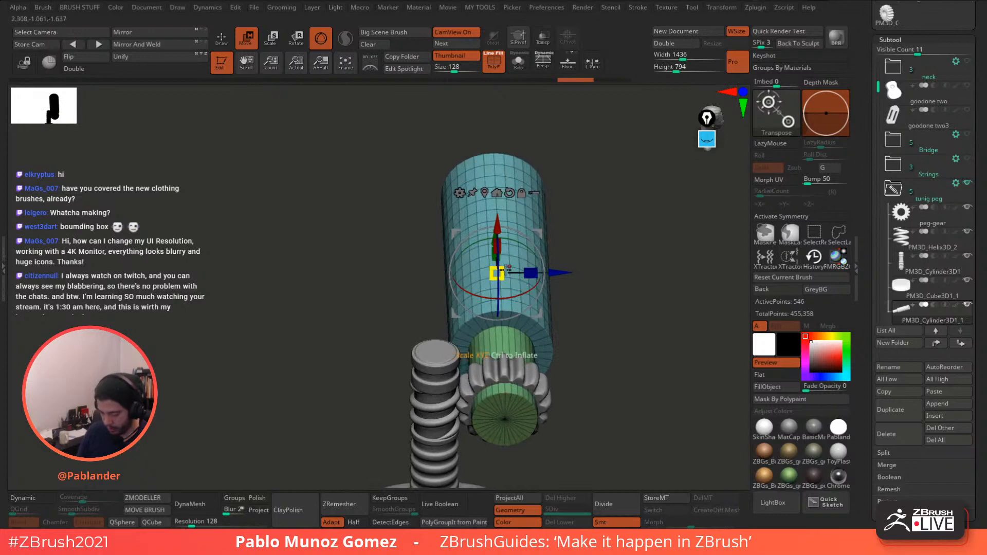
pyautogui.moveTo(506, 267); pyautogui.dragTo(518, 253)
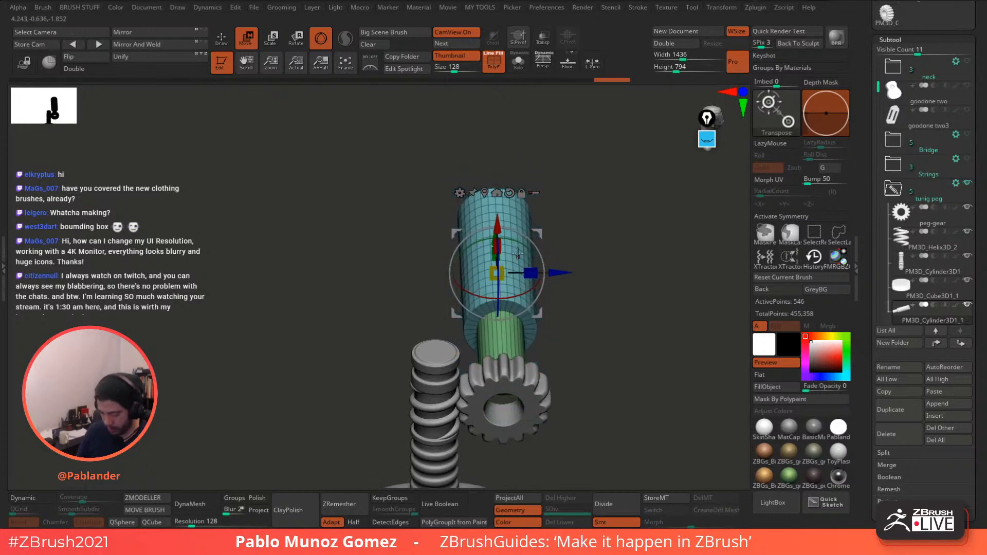
pyautogui.moveTo(586, 234); pyautogui.dragTo(545, 257)
pyautogui.moveTo(522, 220); pyautogui.dragTo(491, 283)
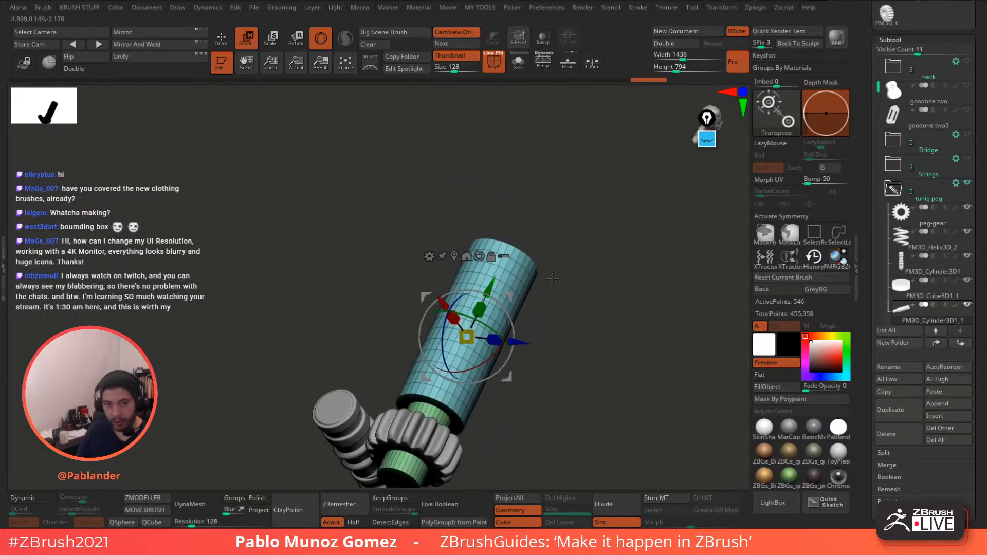
pyautogui.moveTo(553, 278); pyautogui.dragTo(565, 330)
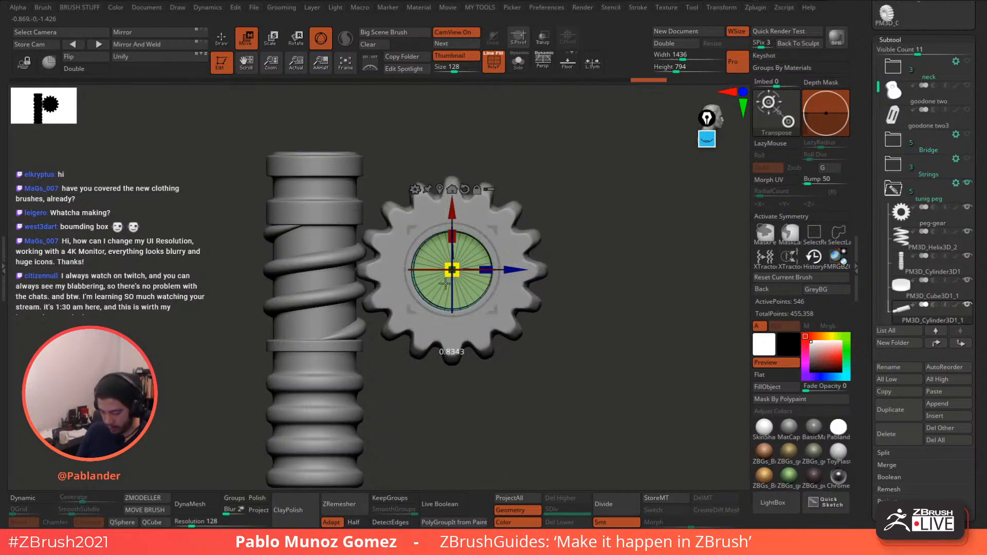
pyautogui.moveTo(445, 283); pyautogui.dragTo(445, 284)
pyautogui.moveTo(500, 230); pyautogui.dragTo(499, 231)
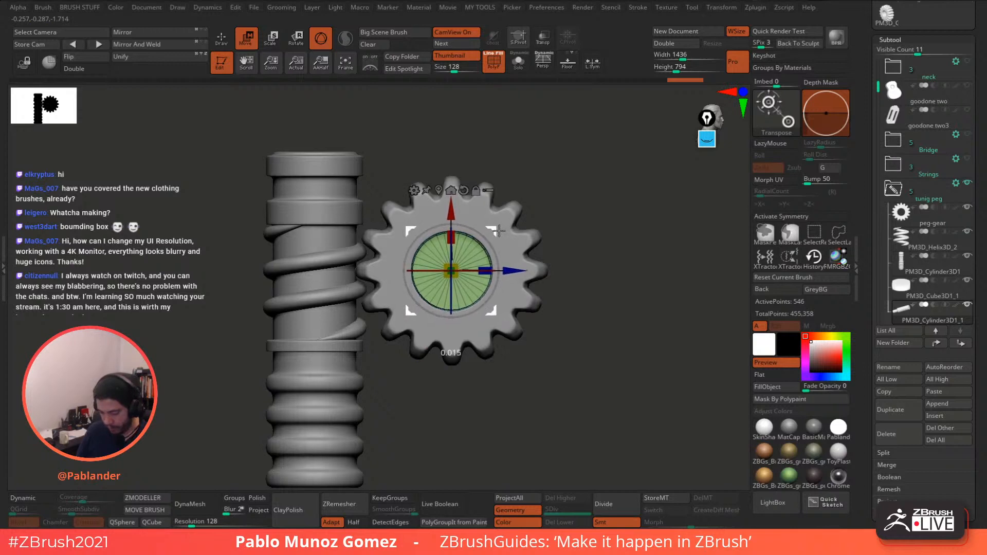
pyautogui.moveTo(494, 227); pyautogui.dragTo(494, 228)
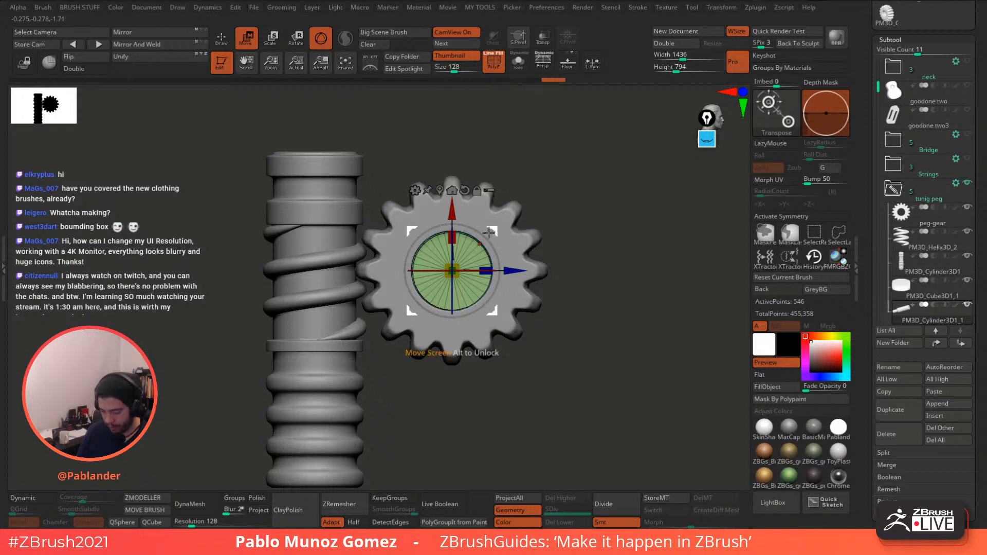
pyautogui.moveTo(452, 218); pyautogui.dragTo(453, 216)
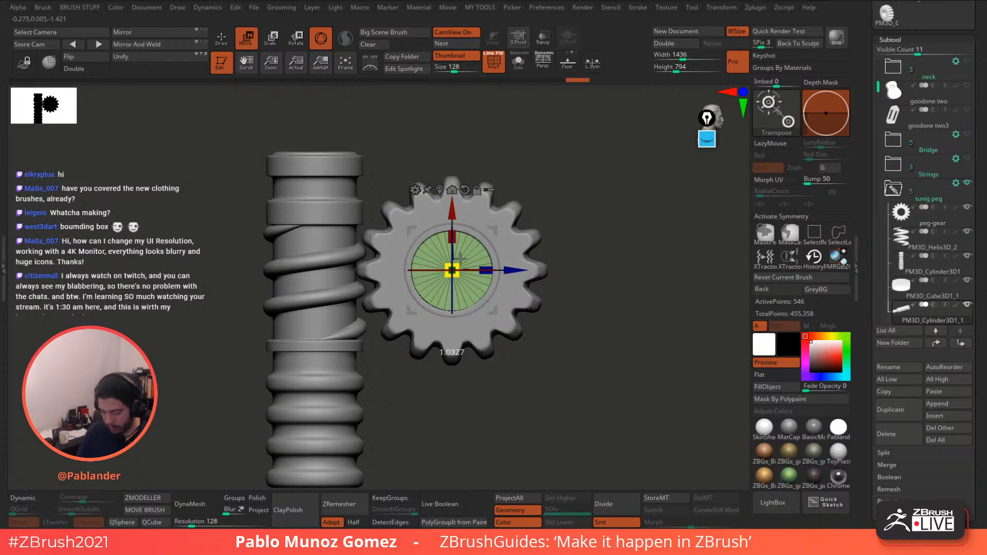
pyautogui.moveTo(459, 259); pyautogui.dragTo(460, 257)
# - Push the post's stem deeper into the gear hub and check the fit from the front
pyautogui.keyDown('alt'); pyautogui.moveTo(566, 203); pyautogui.dragTo(524, 191); pyautogui.keyUp('alt')
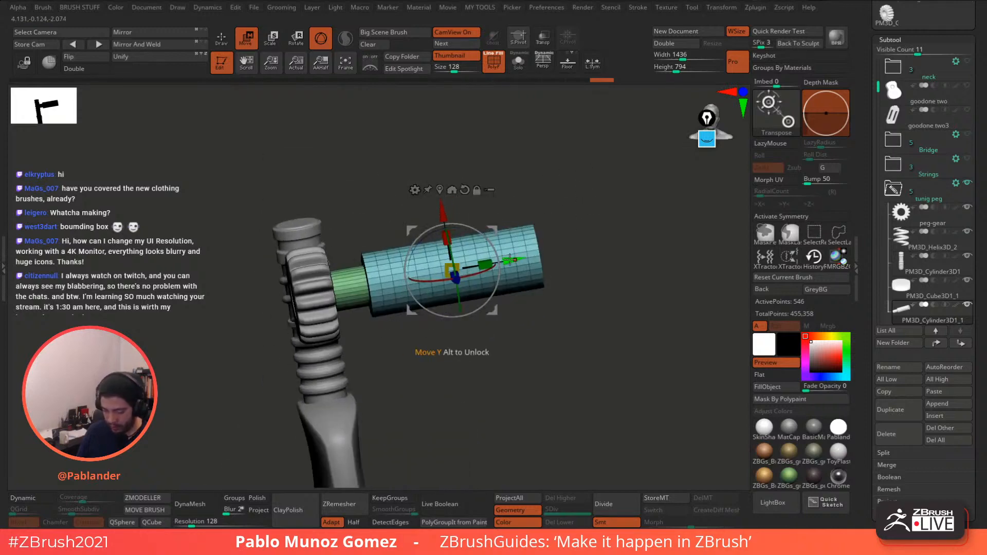
pyautogui.moveTo(510, 260)
pyautogui.mouseDown()
pyautogui.moveTo(501, 261)
pyautogui.moveTo(509, 260)
pyautogui.mouseUp()
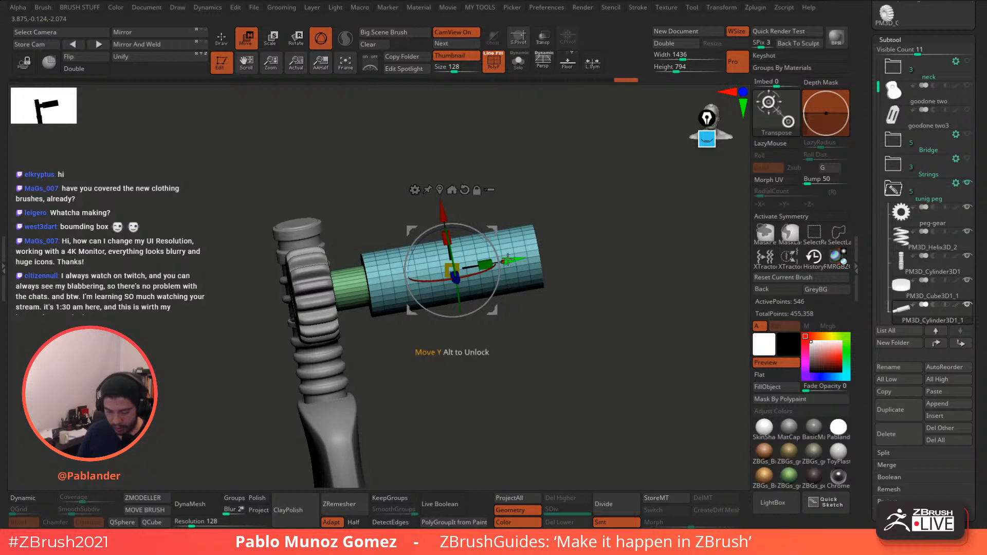
pyautogui.moveTo(500, 326); pyautogui.dragTo(548, 326)
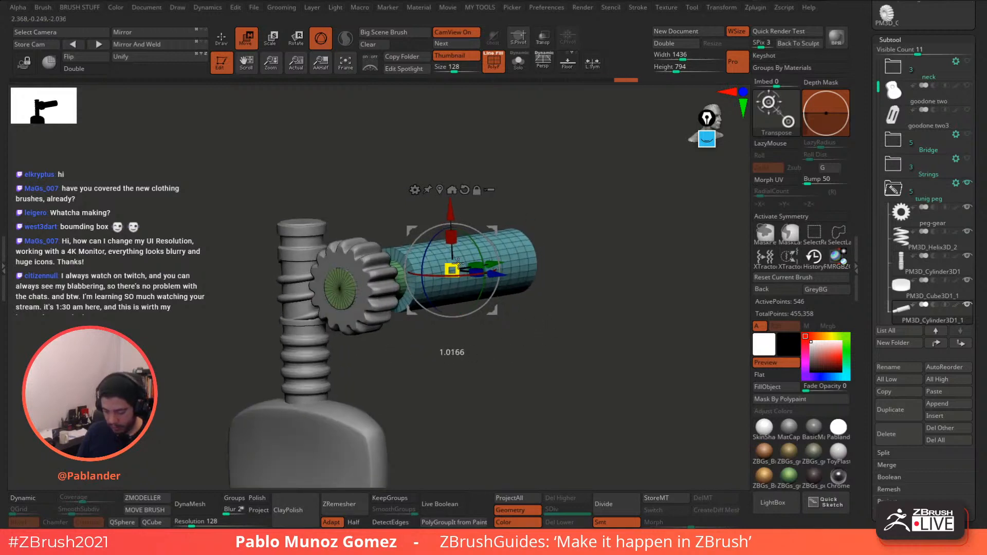
pyautogui.moveTo(457, 264); pyautogui.dragTo(458, 263)
pyautogui.moveTo(530, 257); pyautogui.dragTo(510, 261, button='right')
pyautogui.moveTo(510, 261); pyautogui.dragTo(512, 261)
pyautogui.press('q')
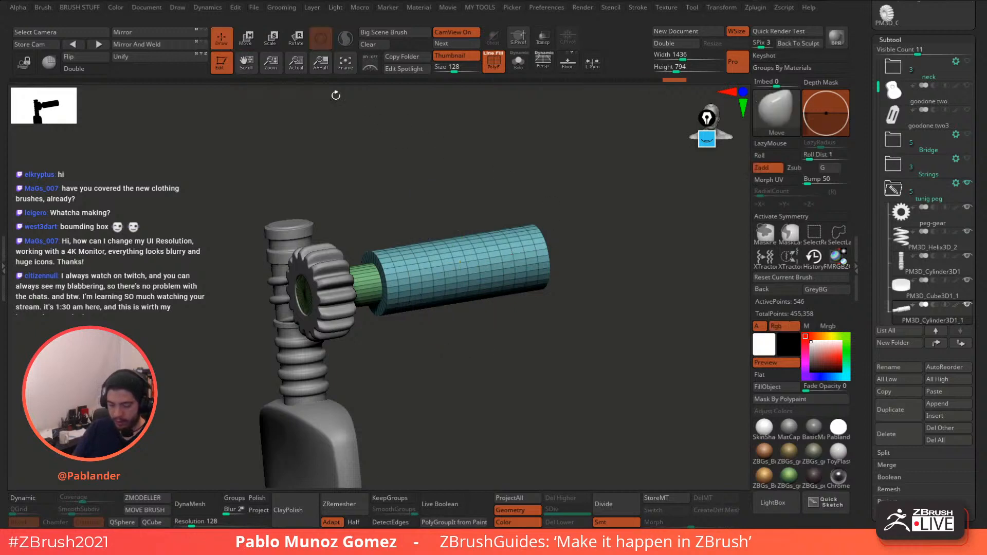
pyautogui.keyDown('ctrl'); pyautogui.moveTo(574, 245); pyautogui.dragTo(514, 267, button='right'); pyautogui.keyUp('ctrl')
pyautogui.moveTo(407, 305); pyautogui.dragTo(486, 324, button='right')
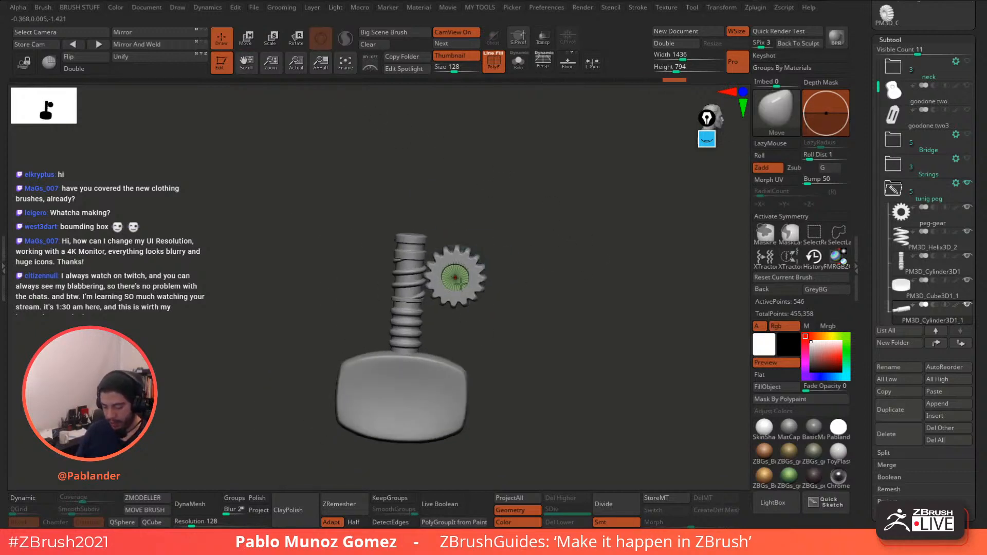
pyautogui.keyDown('shift'); pyautogui.moveTo(526, 291); pyautogui.dragTo(533, 298, button='right'); pyautogui.keyUp('shift')
pyautogui.keyDown('ctrl'); pyautogui.moveTo(532, 298); pyautogui.dragTo(565, 325, button='right'); pyautogui.keyUp('ctrl')
# - Pick the Fasteners_24 cross-screw part from the IMM ModelKit insert brush
pyautogui.press('b')
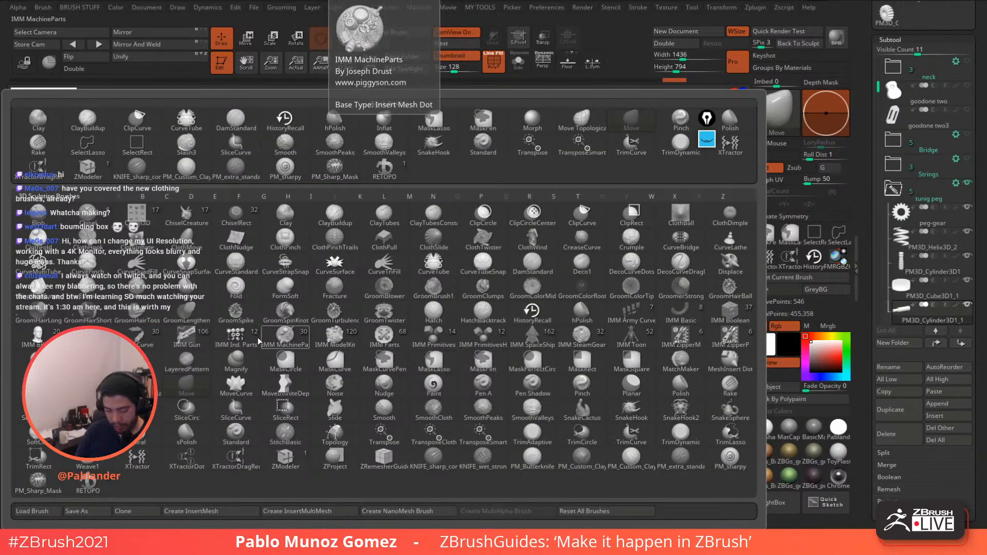
pyautogui.click(333, 340)
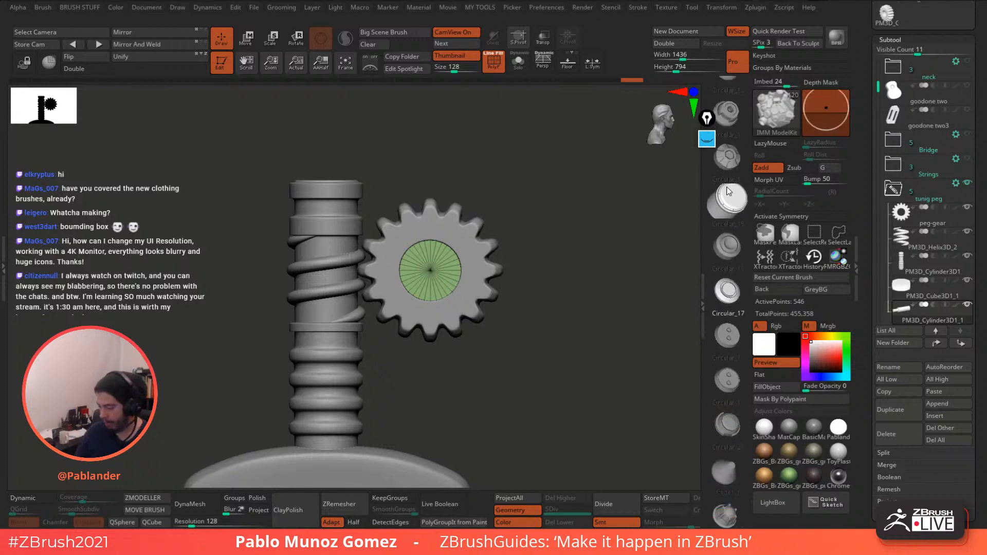
pyautogui.moveTo(727, 191); pyautogui.dragTo(733, 103)
pyautogui.moveTo(730, 393); pyautogui.dragTo(733, 269)
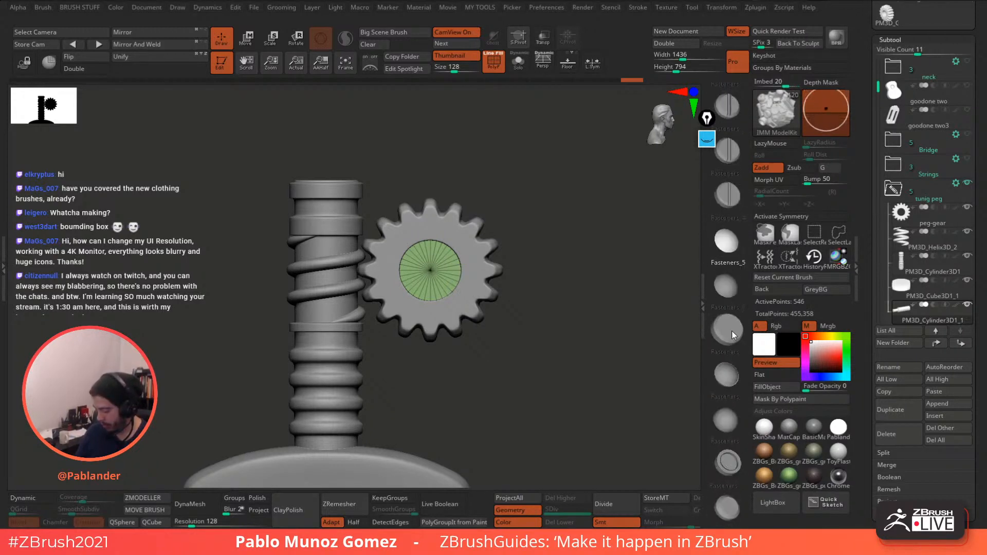
pyautogui.moveTo(732, 351); pyautogui.dragTo(731, 304)
pyautogui.moveTo(731, 334); pyautogui.dragTo(731, 296)
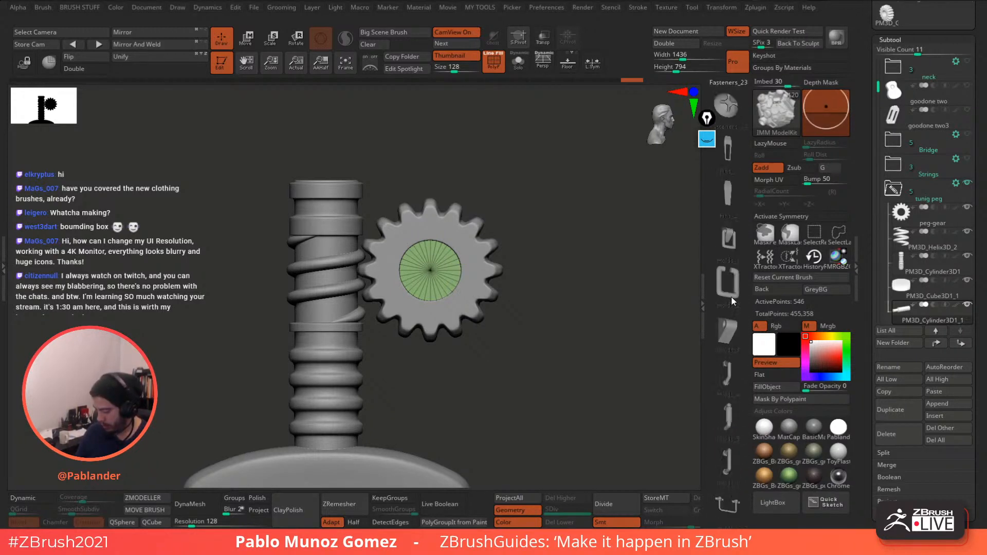
pyautogui.click(726, 196)
pyautogui.click(726, 180)
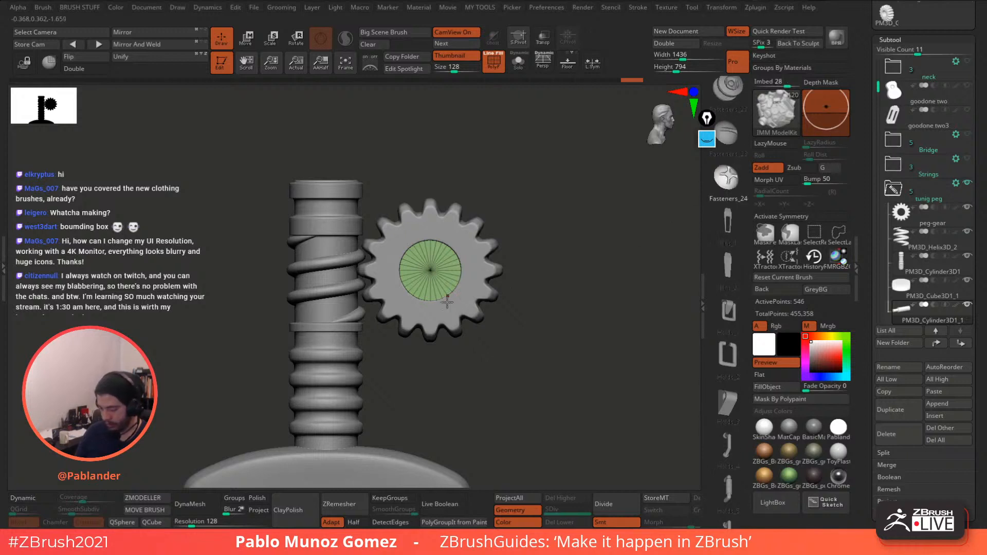
# - Drop the cross-screw insert into the gear hub and split it into its own subtool
pyautogui.moveTo(431, 270)
pyautogui.mouseDown()
pyautogui.moveTo(449, 293)
pyautogui.moveTo(468, 280)
pyautogui.mouseUp()
pyautogui.press('space')
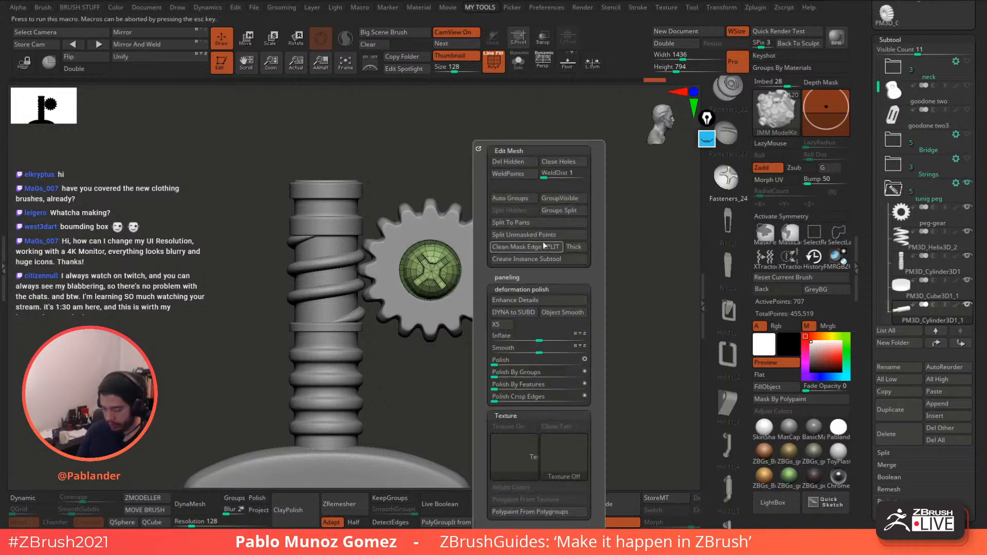
pyautogui.click(542, 241)
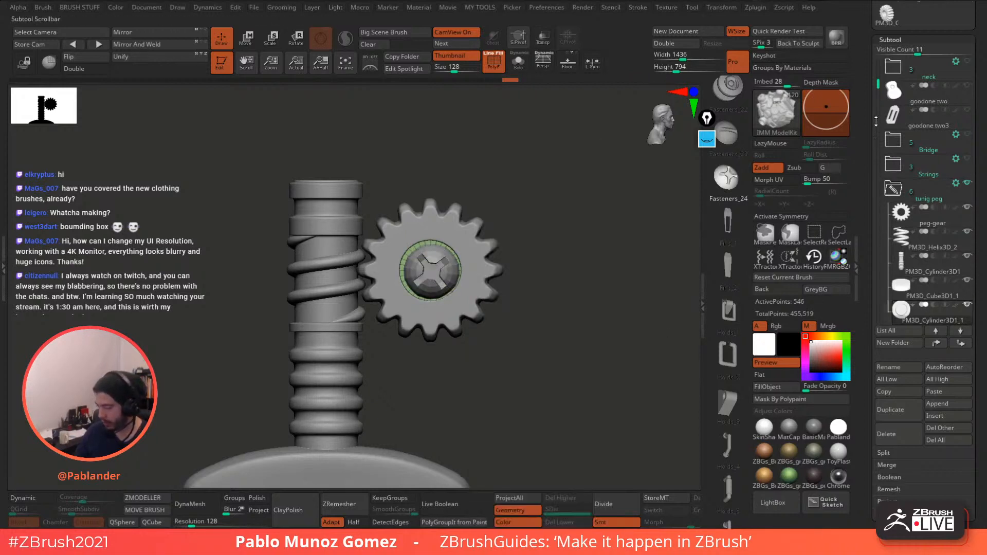
pyautogui.scroll(-2, 920, 267)
# - Nudge the new PM3D_Cylinder3D1_2 fastener piece slightly within the hub
pyautogui.click(925, 289)
pyautogui.click(247, 39)
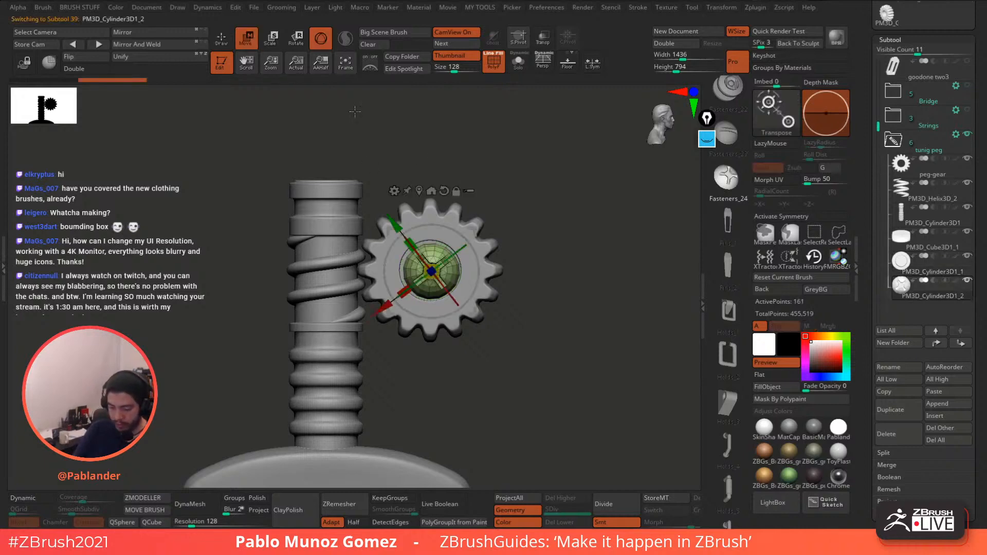
pyautogui.moveTo(478, 310); pyautogui.dragTo(476, 309)
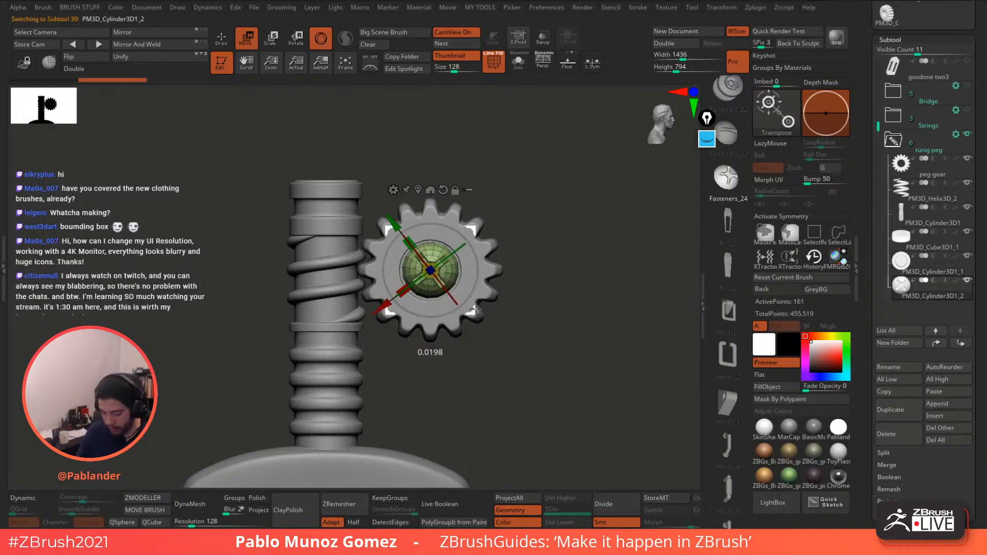
pyautogui.moveTo(519, 180); pyautogui.dragTo(487, 195)
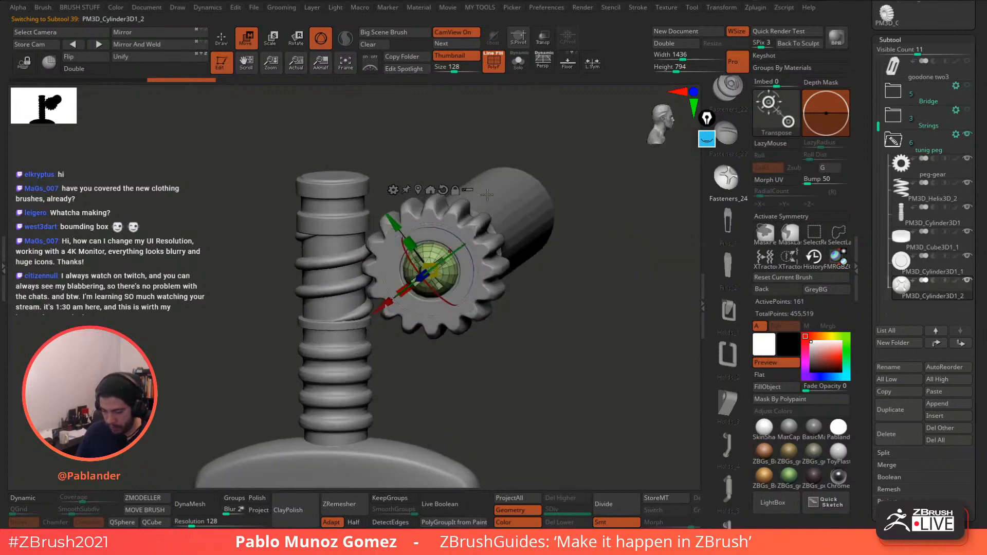
# - Select the long post cylinder behind the gear and switch to the Move brush
pyautogui.press('q')
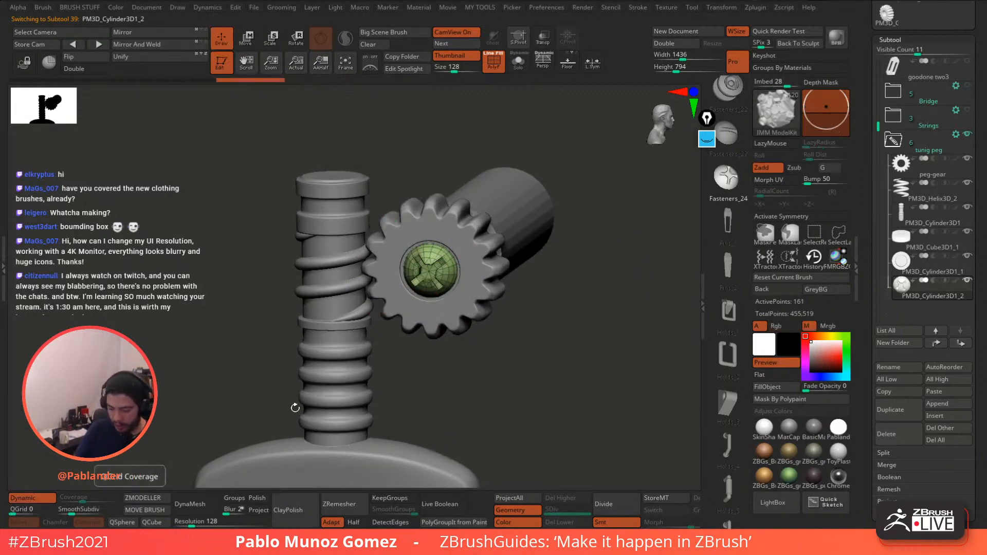
pyautogui.keyDown('alt'); pyautogui.click(510, 239); pyautogui.keyUp('alt')
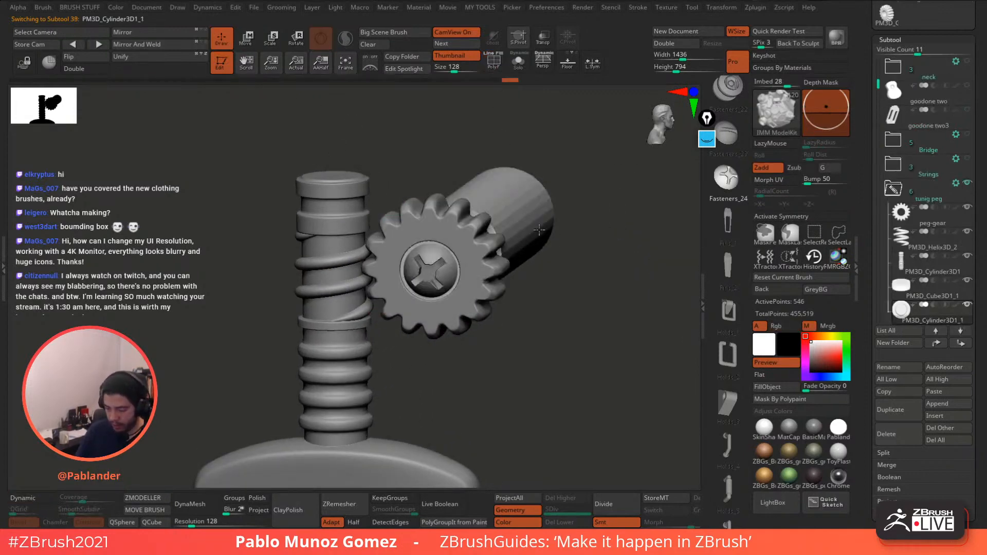
pyautogui.moveTo(606, 231); pyautogui.dragTo(571, 252)
pyautogui.press('1')
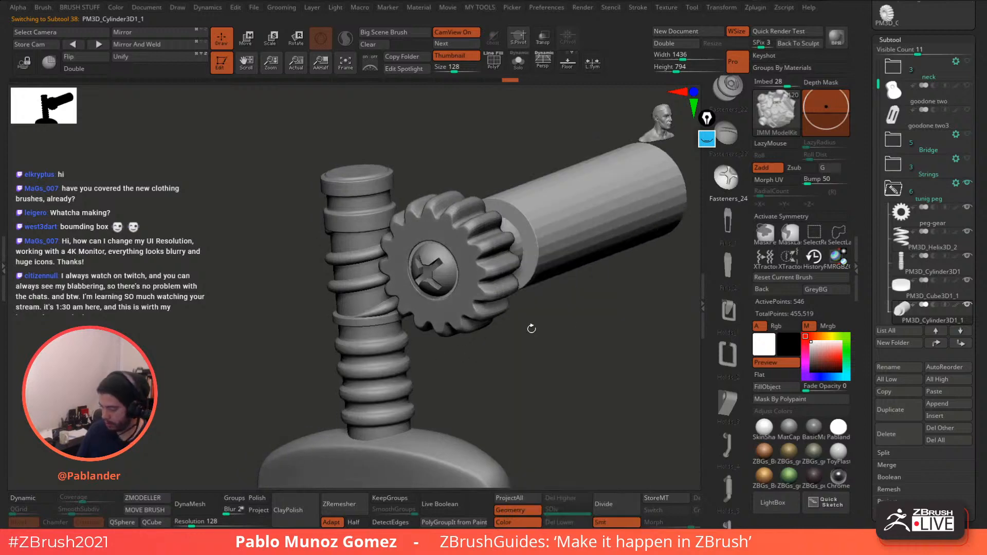
pyautogui.press('b')
pyautogui.press('m')
pyautogui.press('v')
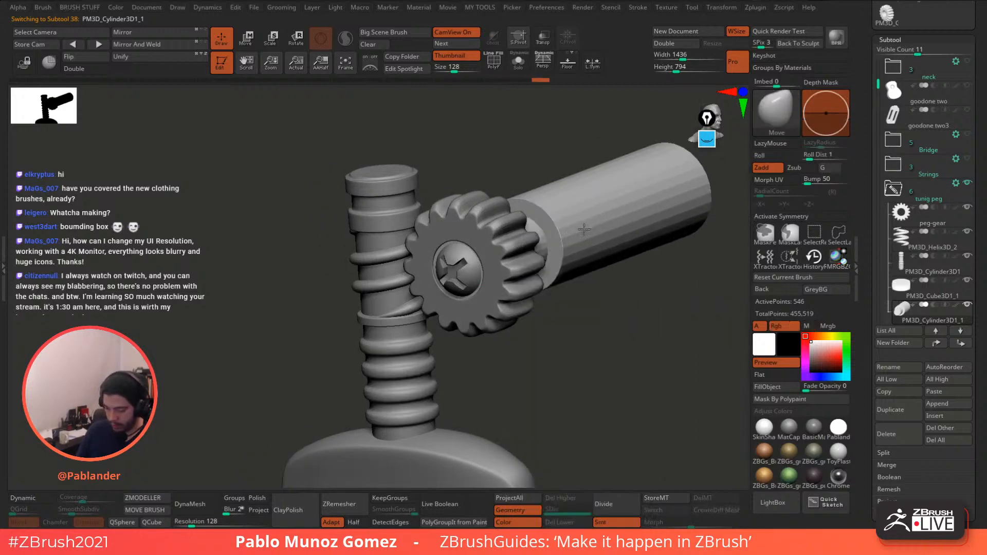
# - Isolate the post cylinder with Solo and display its polygon wireframe
pyautogui.click(51, 495)
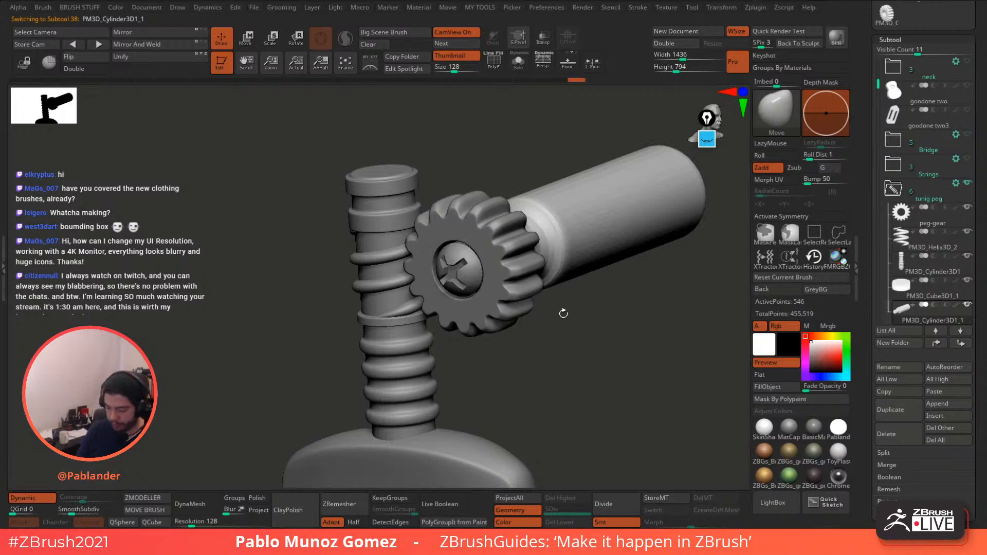
pyautogui.moveTo(562, 310)
pyautogui.mouseDown()
pyautogui.moveTo(608, 309)
pyautogui.moveTo(533, 326)
pyautogui.mouseUp()
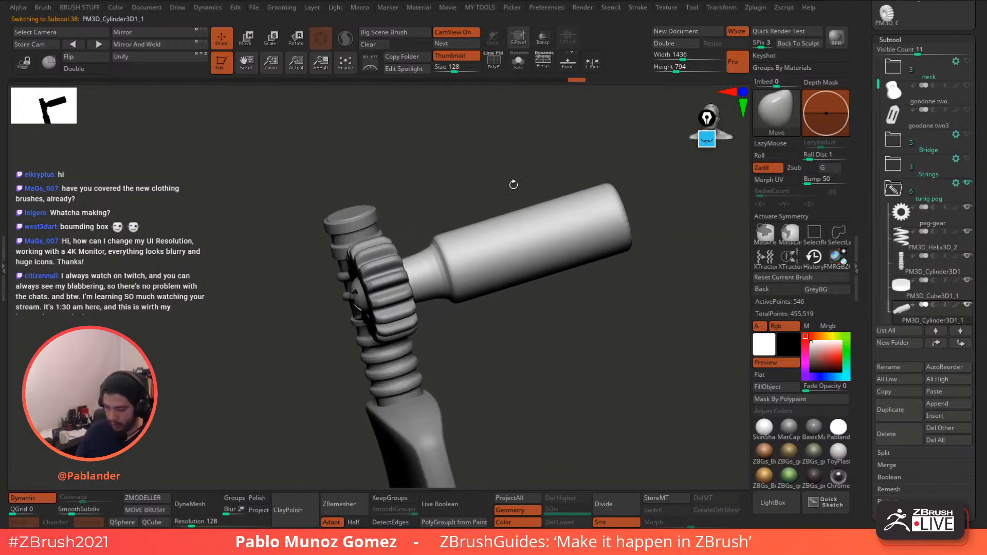
pyautogui.click(495, 66)
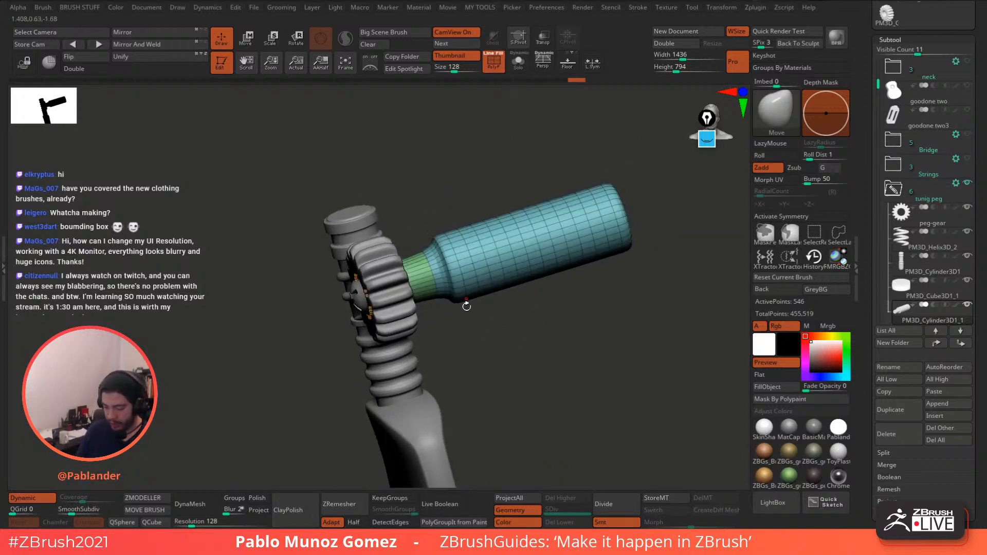
pyautogui.click(495, 64)
pyautogui.moveTo(501, 329)
pyautogui.mouseDown()
pyautogui.moveTo(533, 353)
pyautogui.moveTo(502, 336)
pyautogui.mouseUp()
pyautogui.click(517, 63)
pyautogui.keyDown('alt'); pyautogui.moveTo(436, 209); pyautogui.dragTo(486, 115); pyautogui.keyUp('alt')
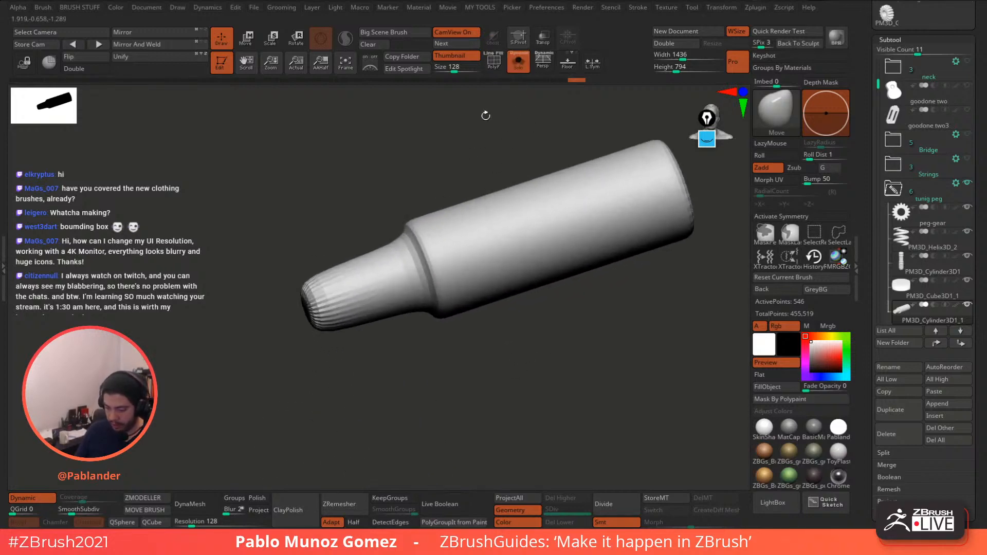
pyautogui.click(493, 64)
# - Insert ZModeler edge loops at the narrow end and shoulder to extend the narrow section, then exit Solo
pyautogui.click(140, 498)
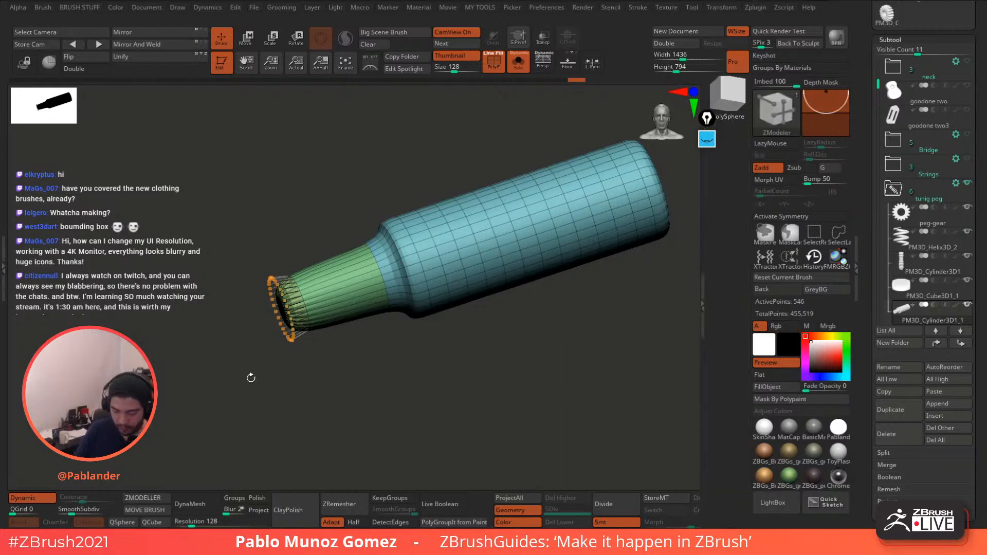
pyautogui.moveTo(308, 300); pyautogui.dragTo(279, 297)
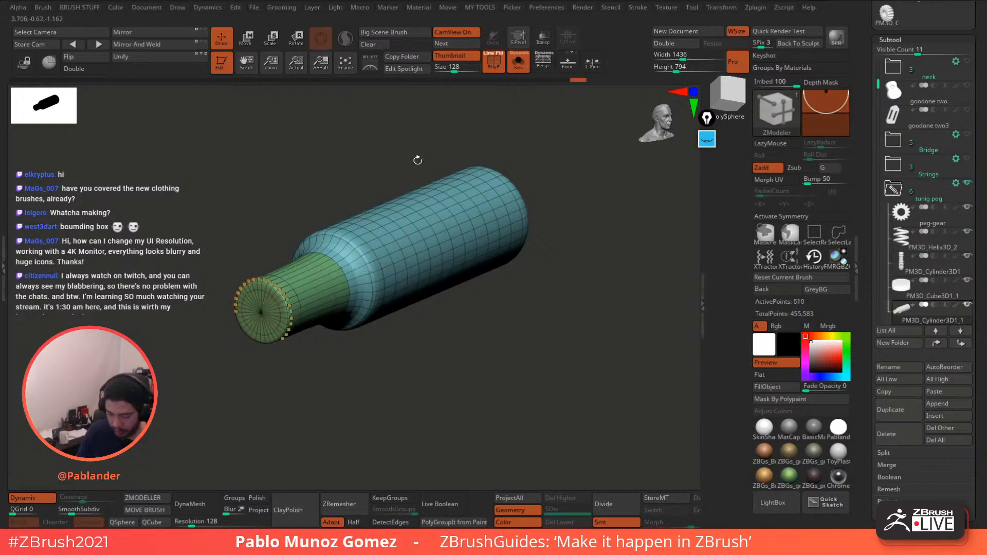
pyautogui.moveTo(417, 159); pyautogui.dragTo(389, 156)
pyautogui.click(386, 260)
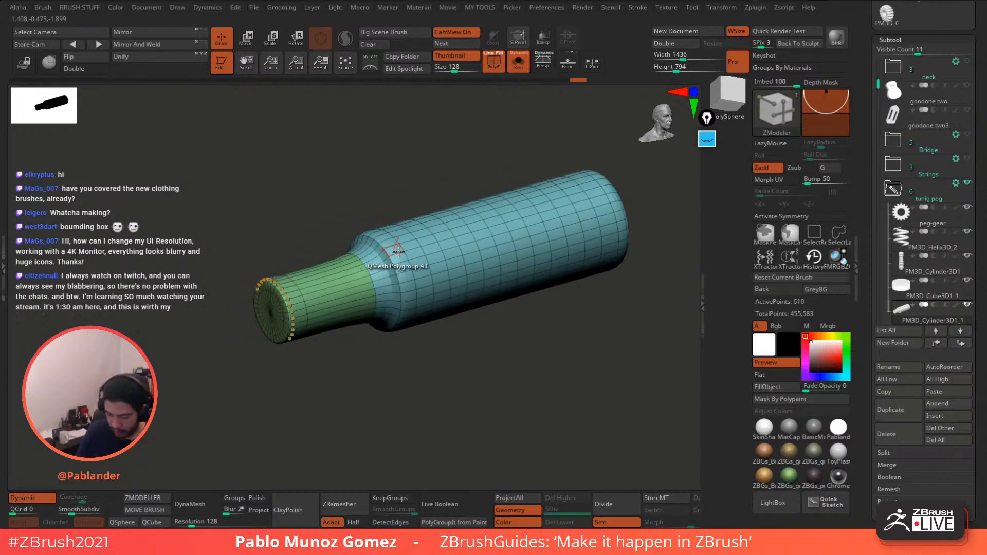
pyautogui.moveTo(362, 276); pyautogui.dragTo(381, 266)
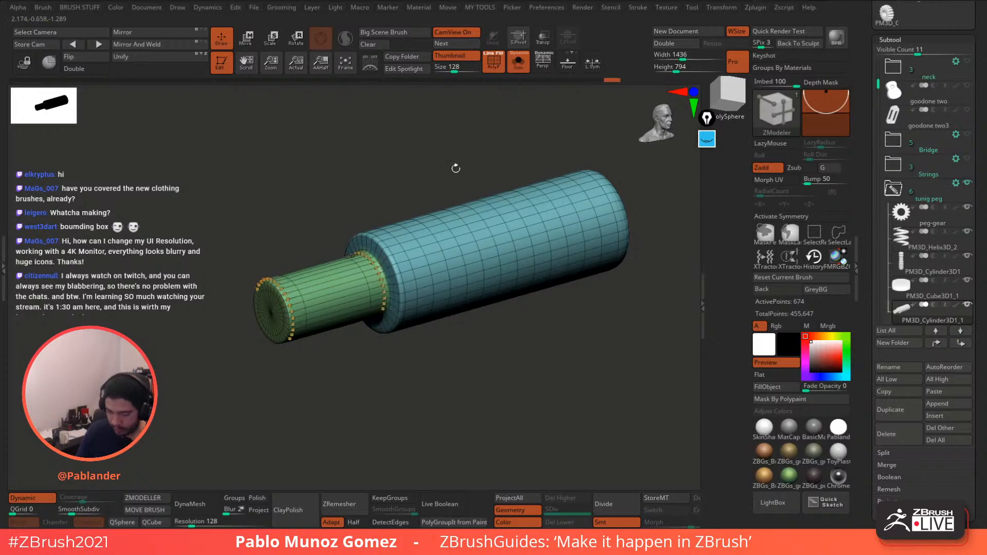
pyautogui.click(494, 61)
pyautogui.moveTo(539, 312); pyautogui.dragTo(502, 240)
pyautogui.click(518, 62)
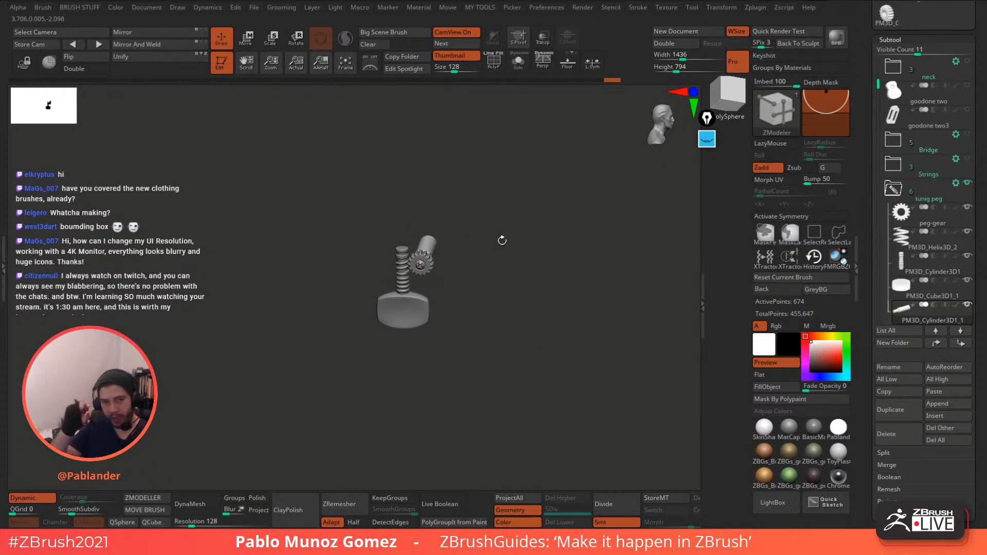
pyautogui.moveTo(502, 240)
pyautogui.mouseDown()
pyautogui.moveTo(535, 388)
pyautogui.moveTo(532, 330)
pyautogui.mouseUp()
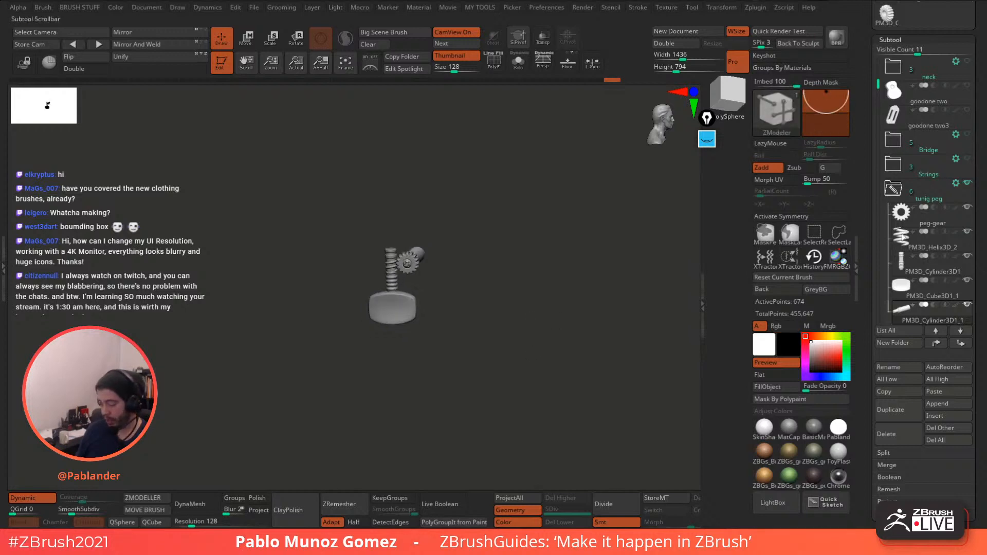
pyautogui.click(893, 189)
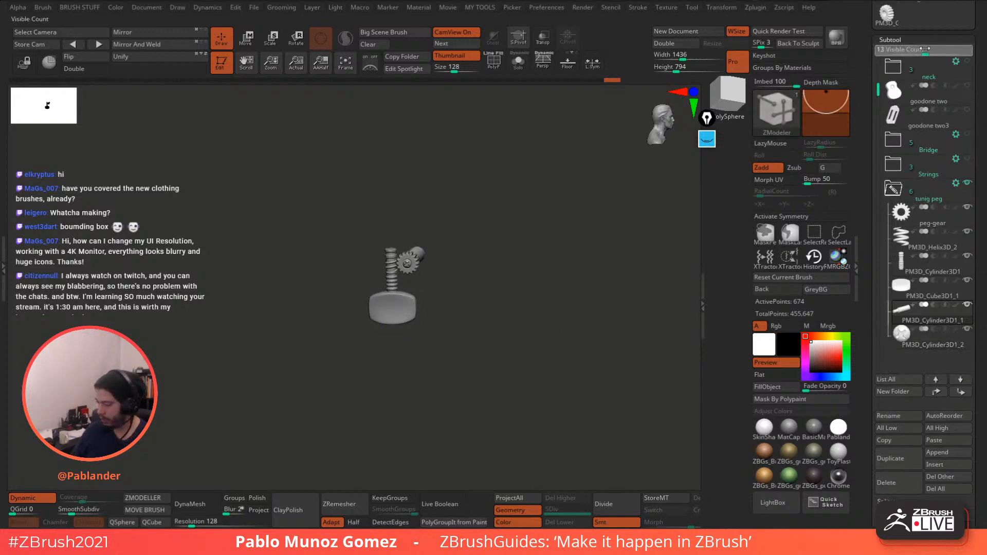
pyautogui.moveTo(560, 311); pyautogui.dragTo(561, 304)
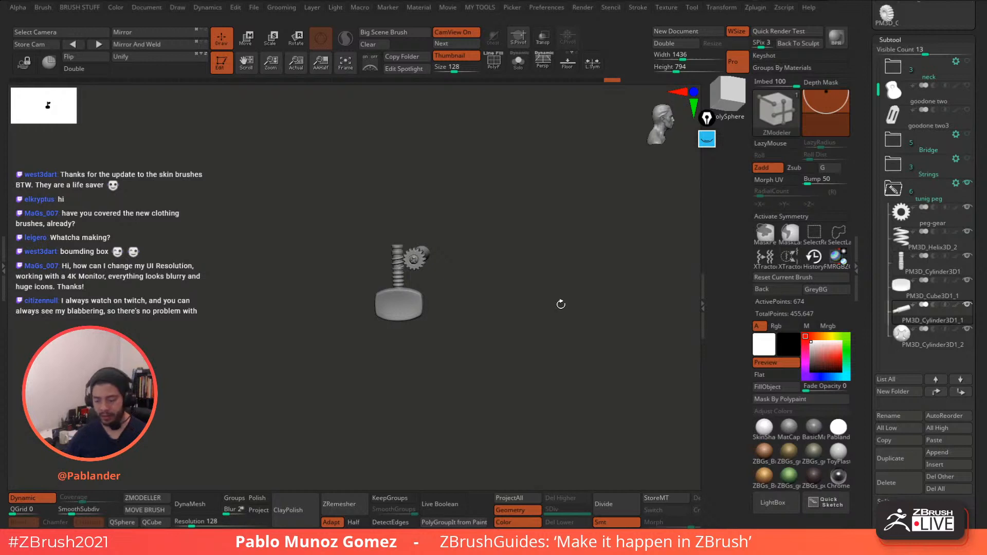
pyautogui.keyDown('alt'); pyautogui.moveTo(558, 307); pyautogui.dragTo(544, 306); pyautogui.keyUp('alt')
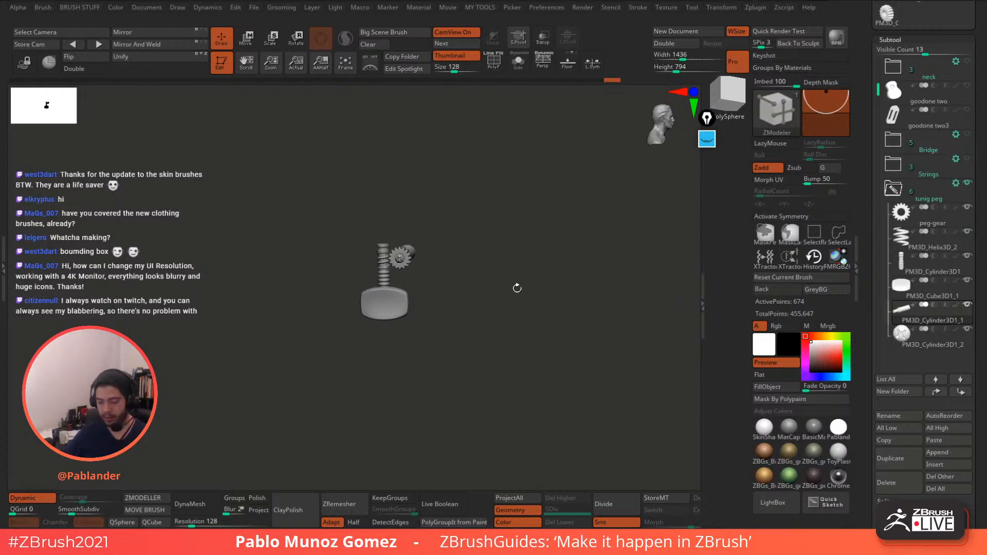
pyautogui.keyDown('alt'); pyautogui.moveTo(528, 236); pyautogui.dragTo(526, 269); pyautogui.keyUp('alt')
pyautogui.moveTo(525, 262); pyautogui.dragTo(512, 278)
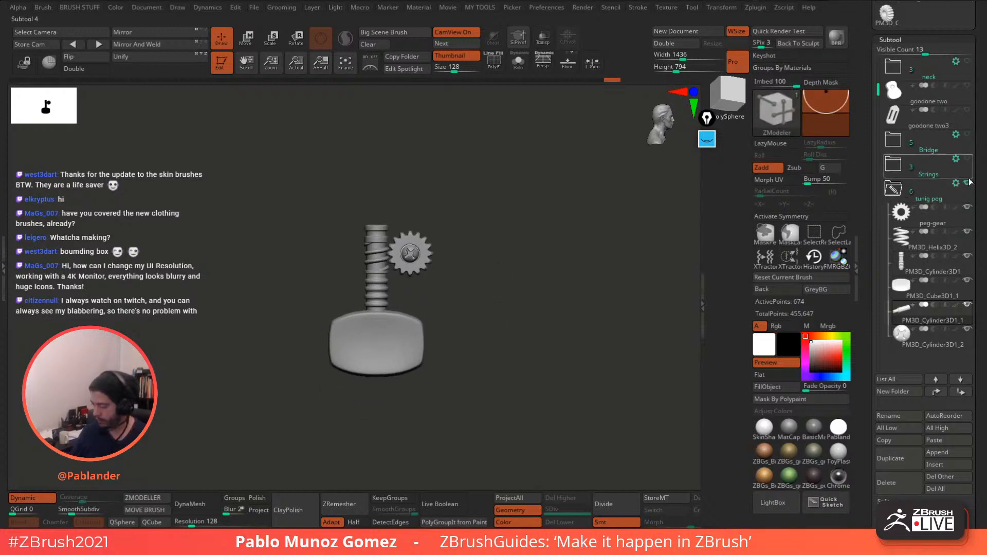
pyautogui.moveTo(965, 189)
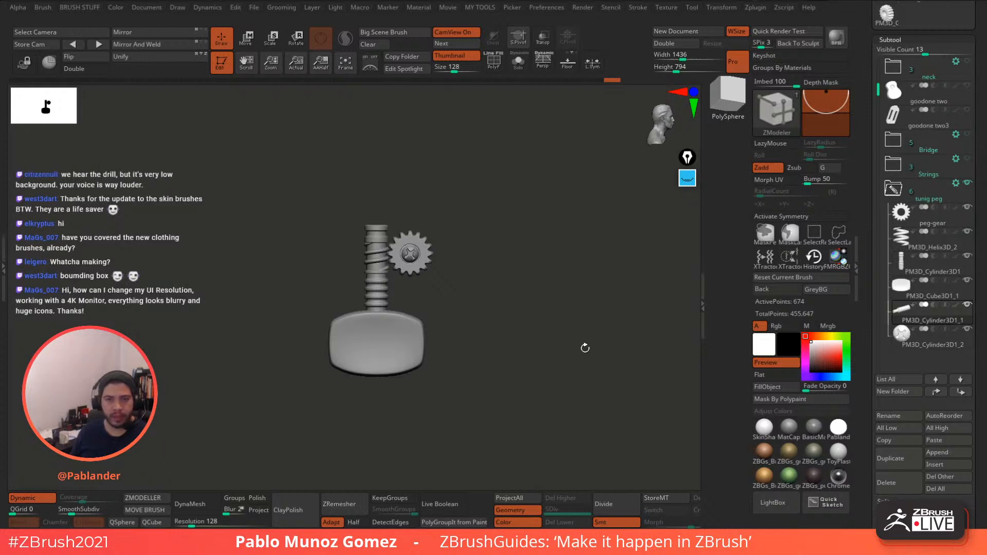
pyautogui.moveTo(584, 347); pyautogui.dragTo(583, 352)
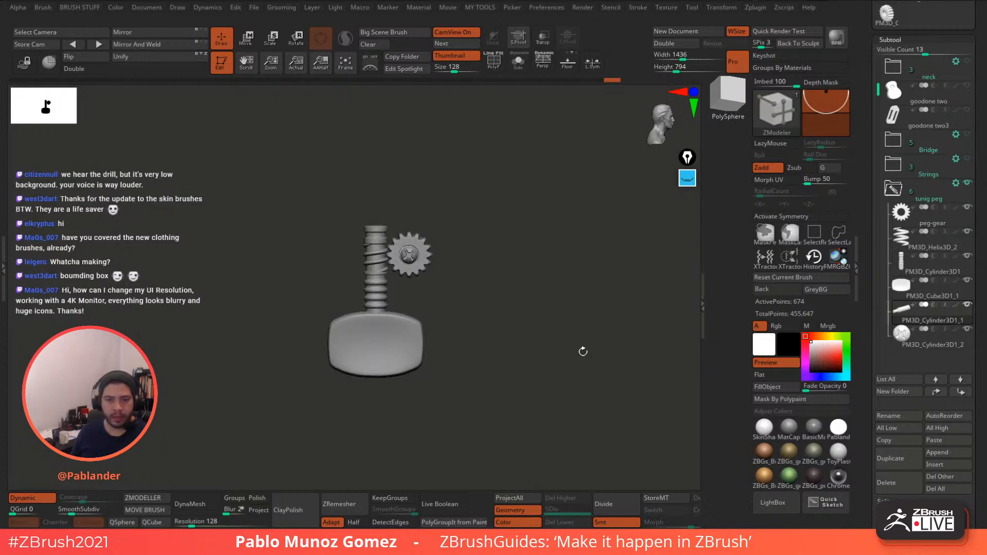
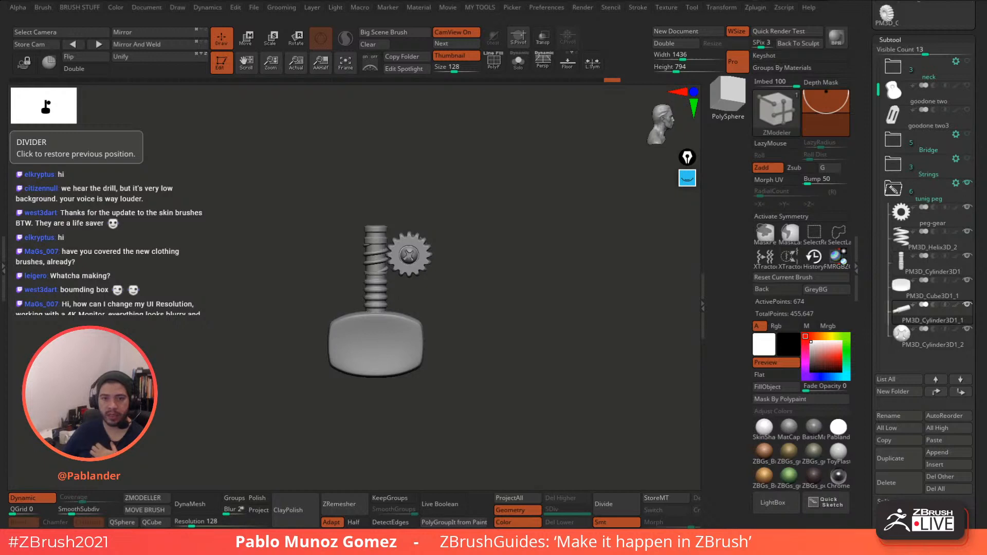
# - Bring up the ZBrush SKIN Brushes Pack store page in Chrome and slide its gallery to the face image
pyautogui.moveTo(902, 308)
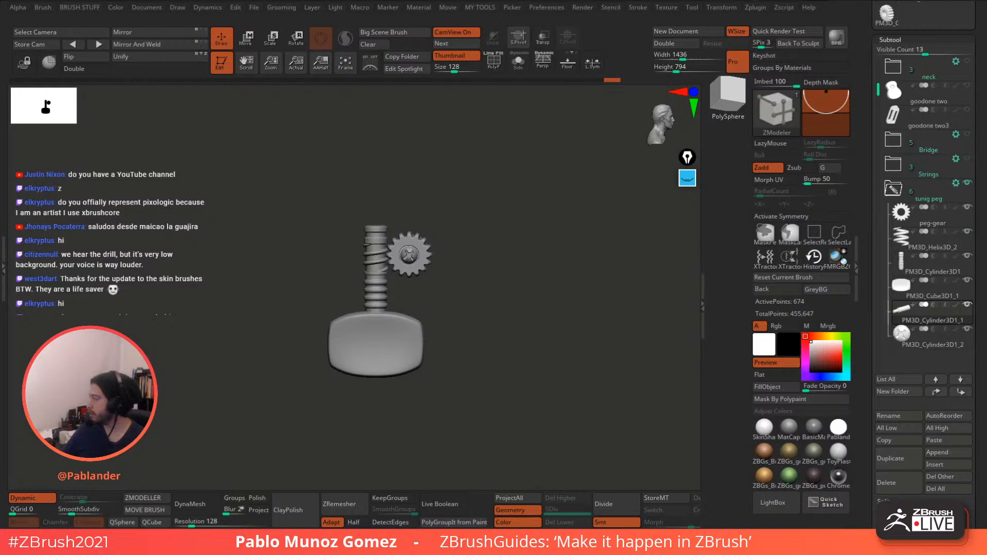
pyautogui.hotkey('alt', 'Tab')
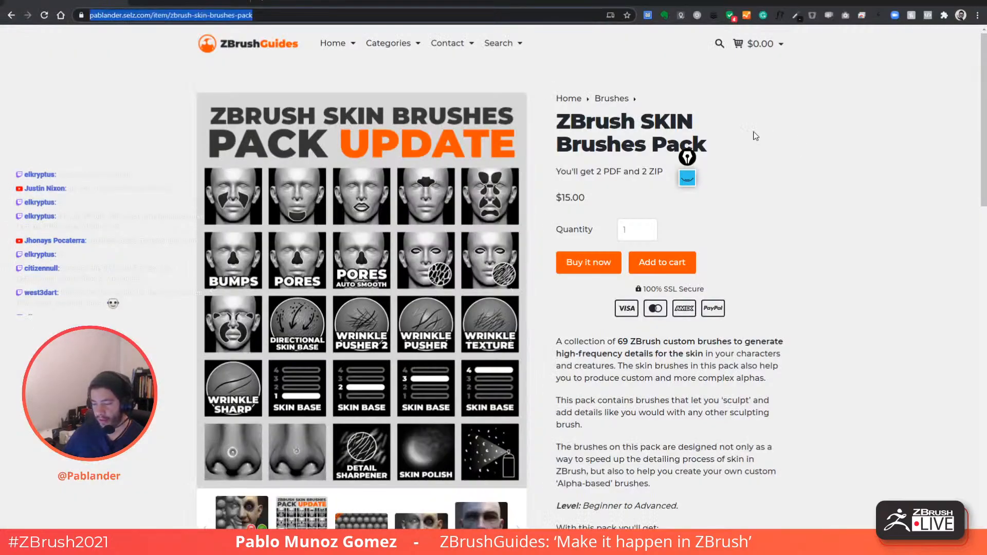
pyautogui.click(135, 156)
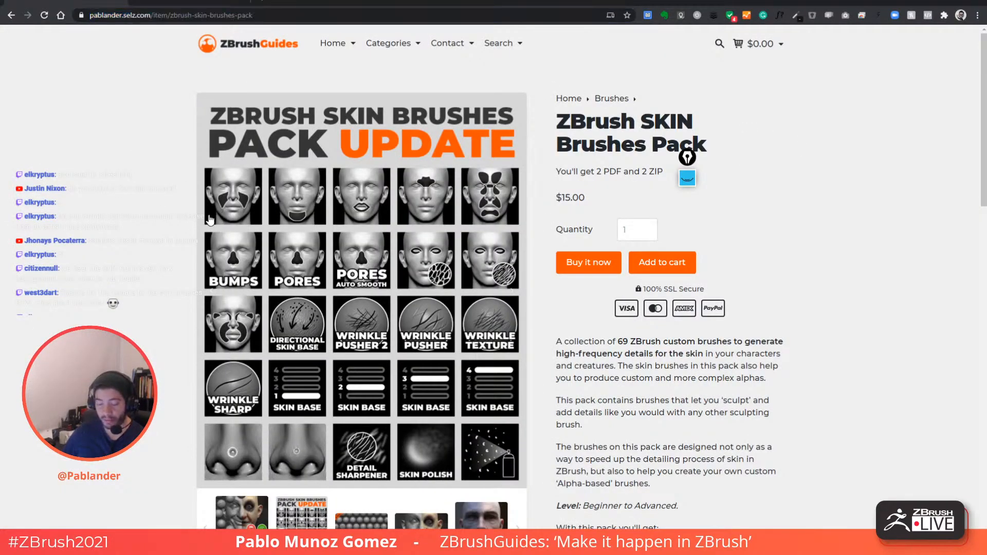
pyautogui.scroll(-2, 472, 279)
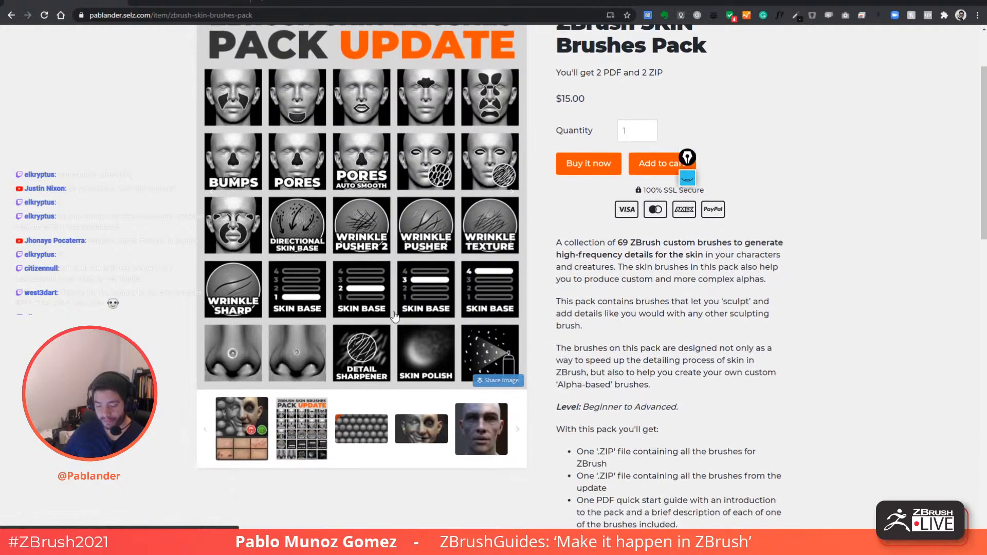
pyautogui.scroll(2, 414, 307)
pyautogui.scroll(-1, 373, 394)
pyautogui.click(243, 478)
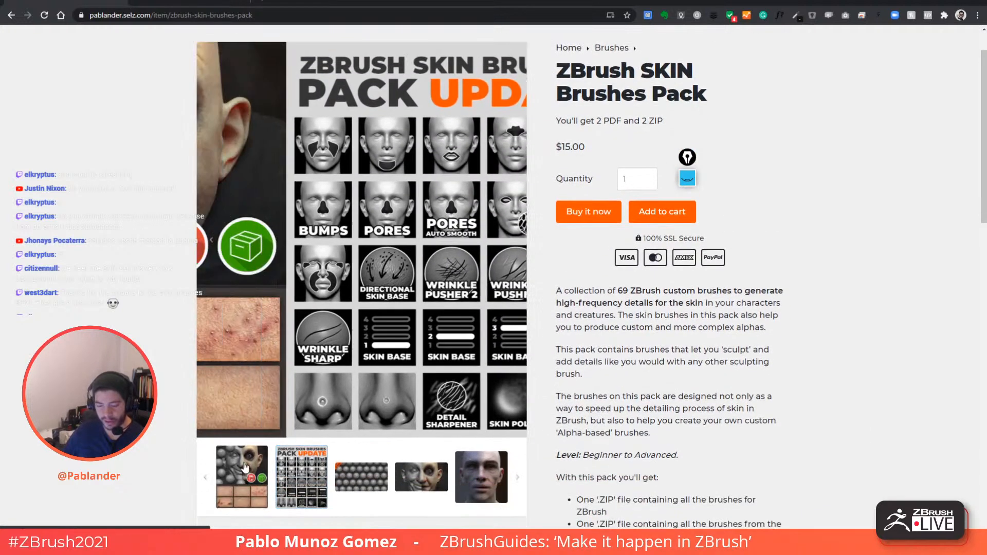
# - Show the bald head render and UPDATE collage in the gallery, then go to the ZBrushCentral tab
pyautogui.scroll(1, 377, 216)
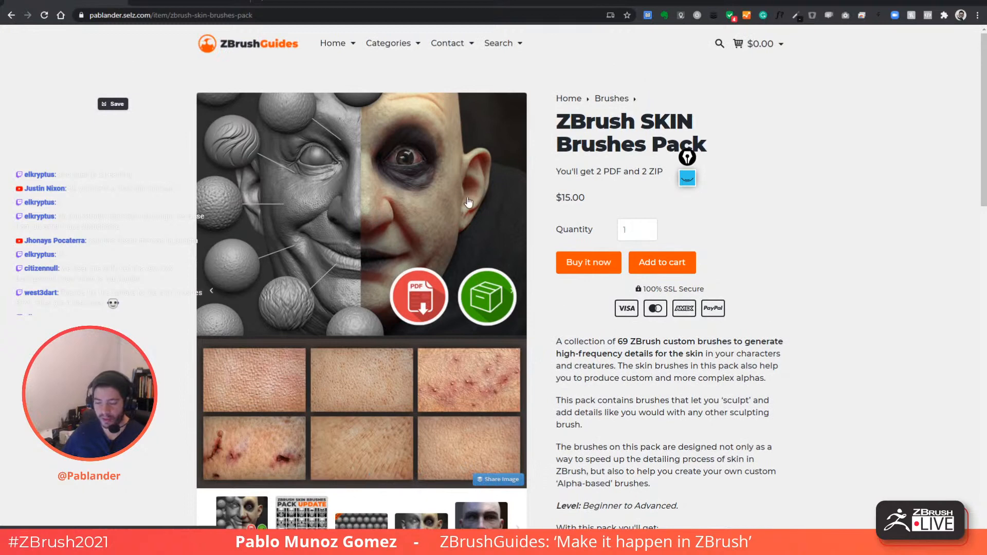
pyautogui.scroll(-1, 436, 172)
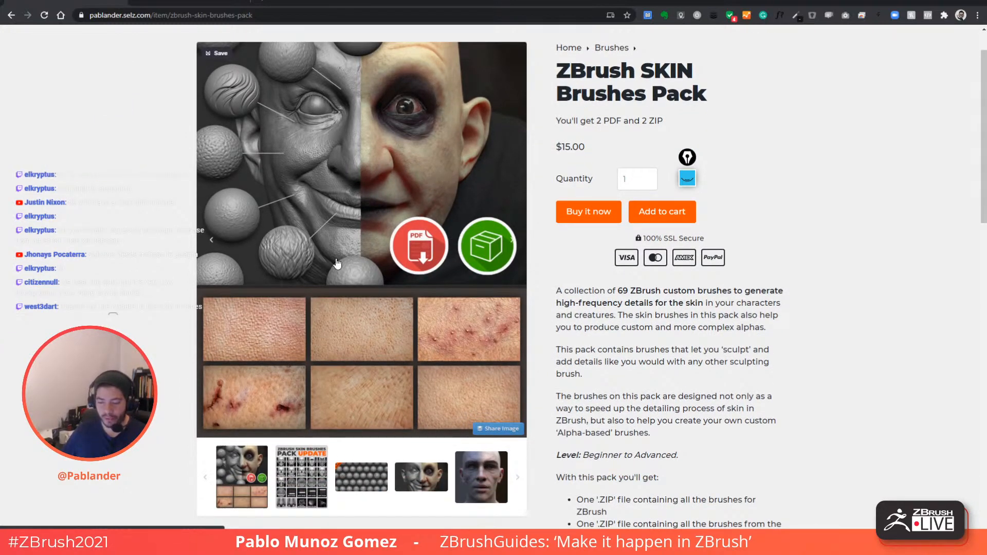
pyautogui.scroll(-1, 282, 356)
pyautogui.click(473, 430)
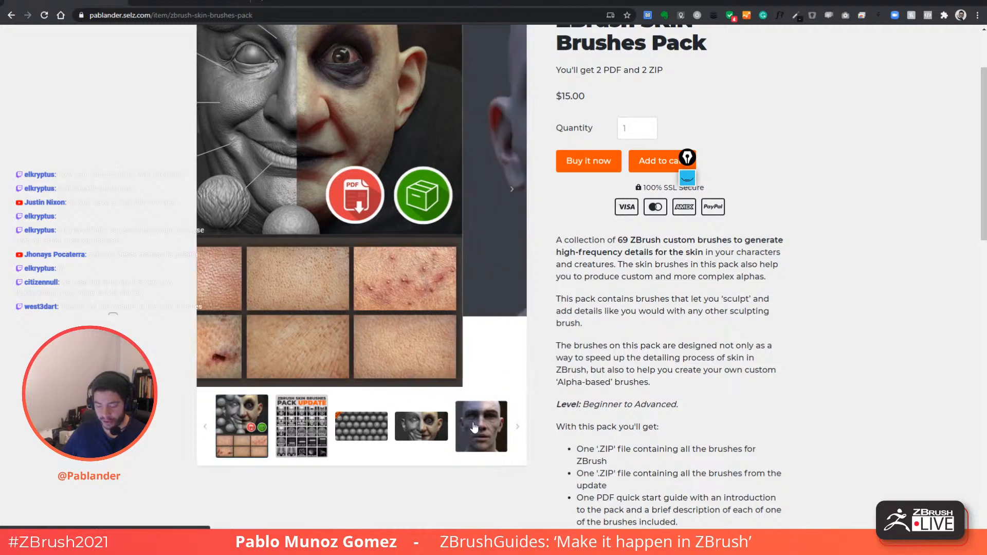
pyautogui.click(518, 357)
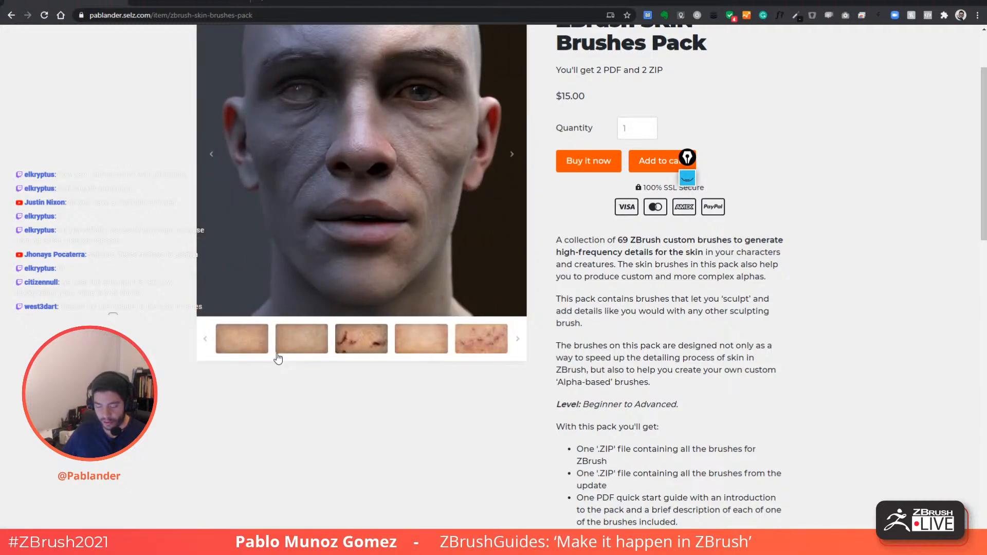
pyautogui.click(206, 340)
pyautogui.click(302, 342)
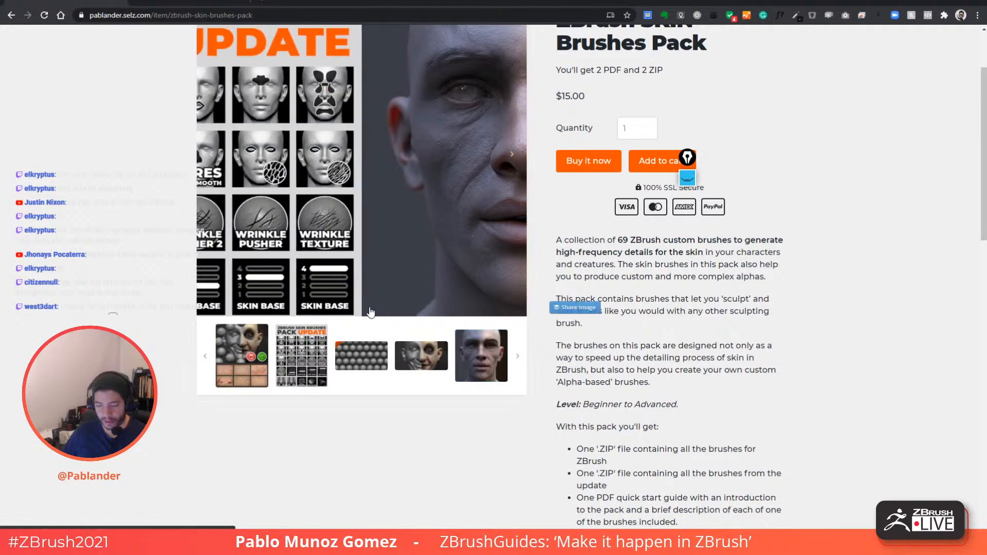
pyautogui.scroll(2, 341, 163)
pyautogui.scroll(-1, 340, 164)
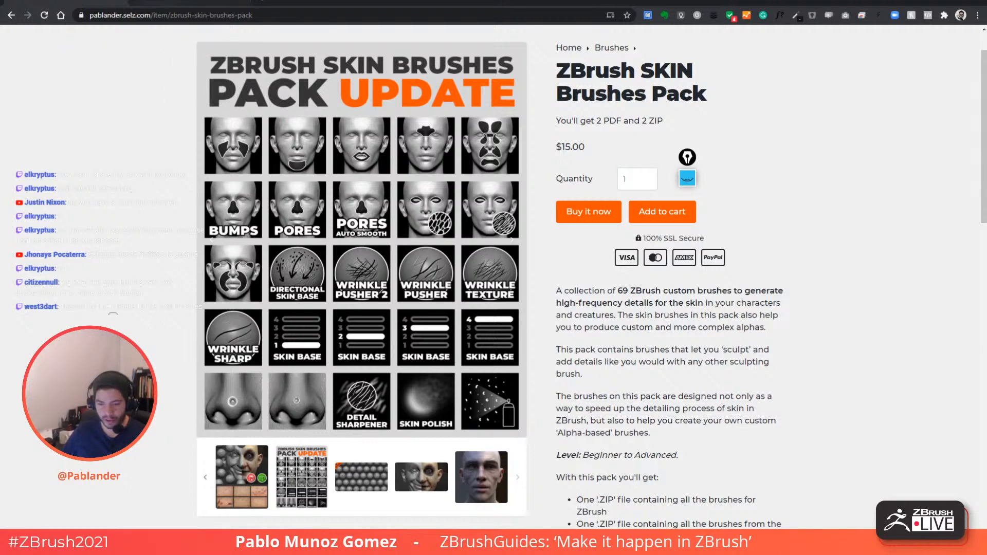
pyautogui.click(187, 6)
pyautogui.scroll(-1, 234, 278)
# - Open the Skin Brushes Update thread, then go back to the $15 SKIN Brushes Pack store page
pyautogui.click(278, 321)
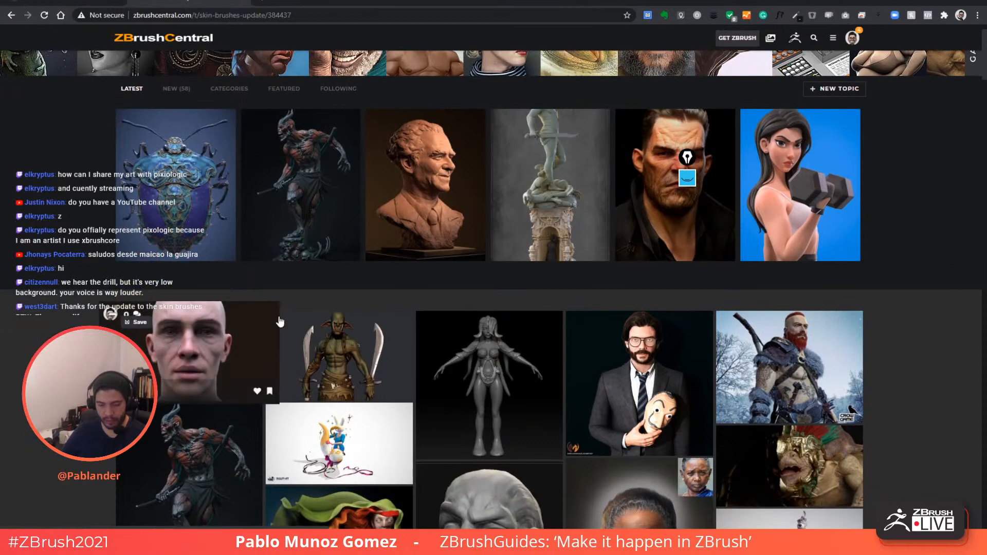
pyautogui.click(101, 3)
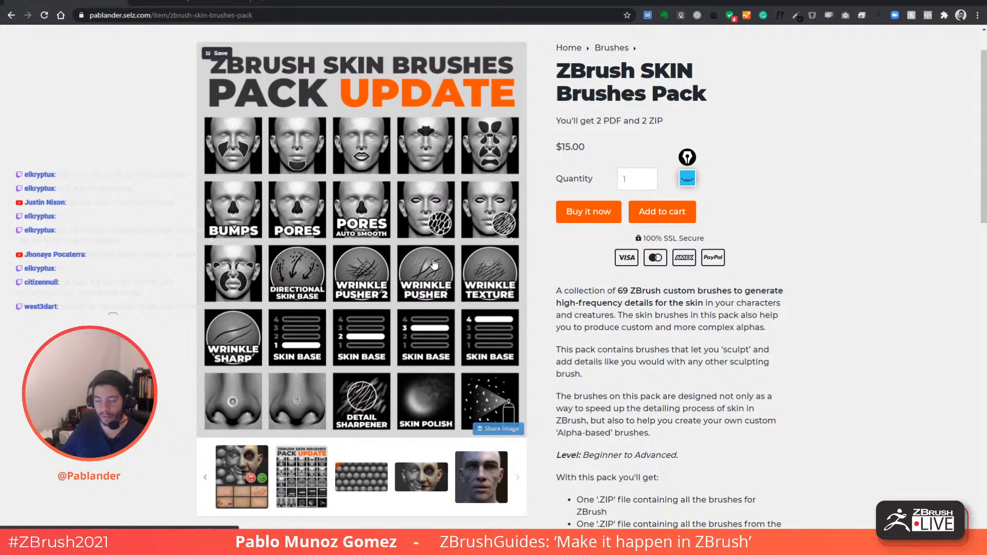
# - Cycle the gallery through the skin spheres, Pack Update and bald head images
pyautogui.click(368, 491)
pyautogui.scroll(1, 383, 259)
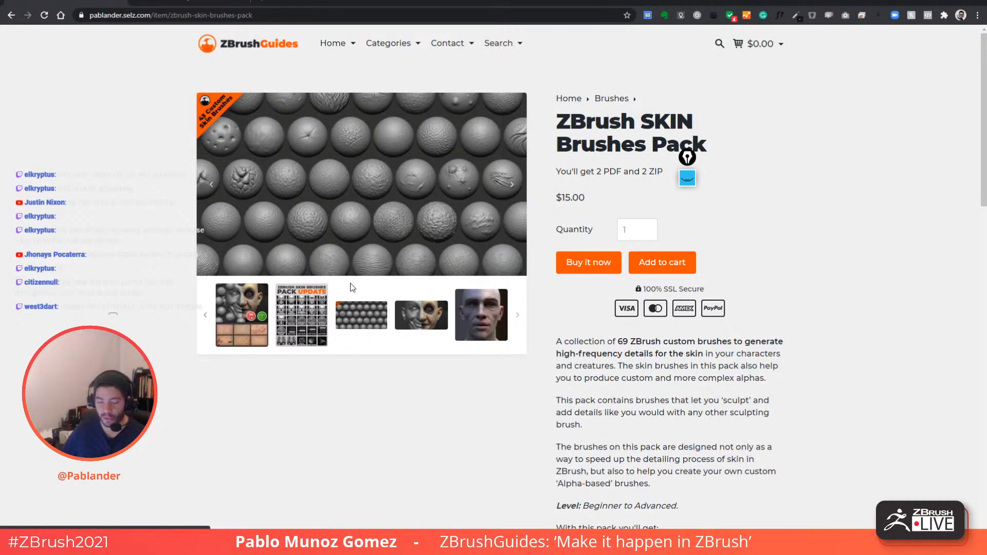
pyautogui.click(325, 318)
pyautogui.scroll(-2, 434, 349)
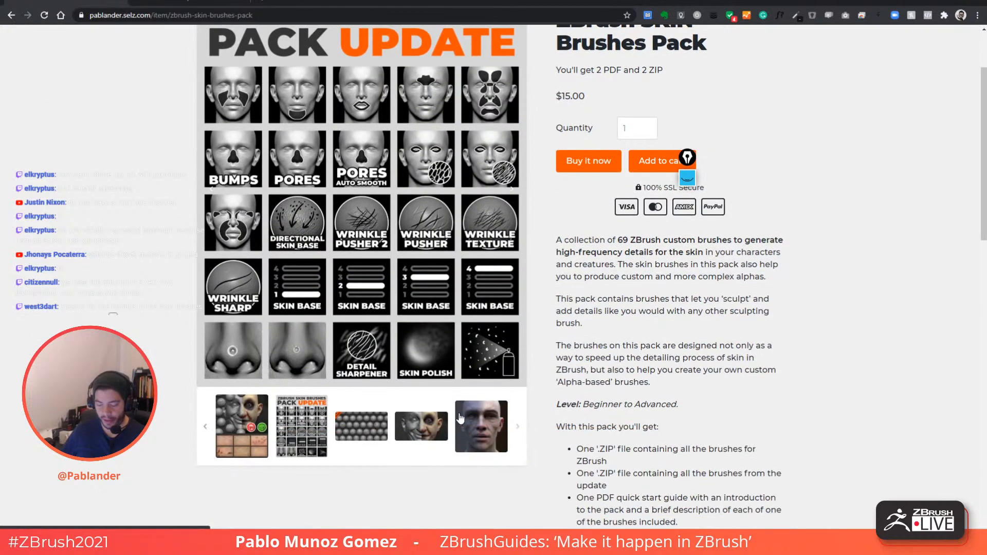
pyautogui.click(473, 438)
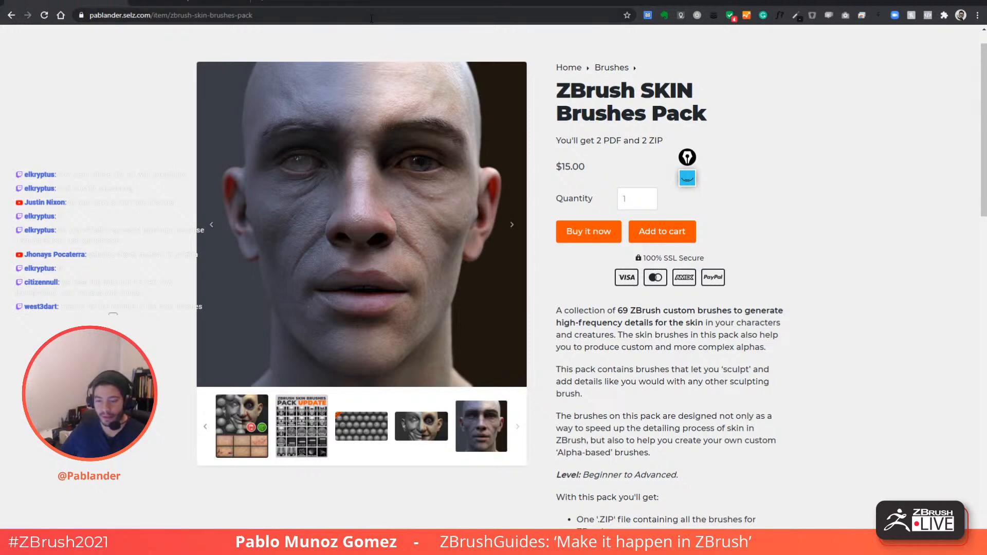
# - Copy the product page's web address and drag Chrome aside to reveal ZBrush
pyautogui.click(390, 15)
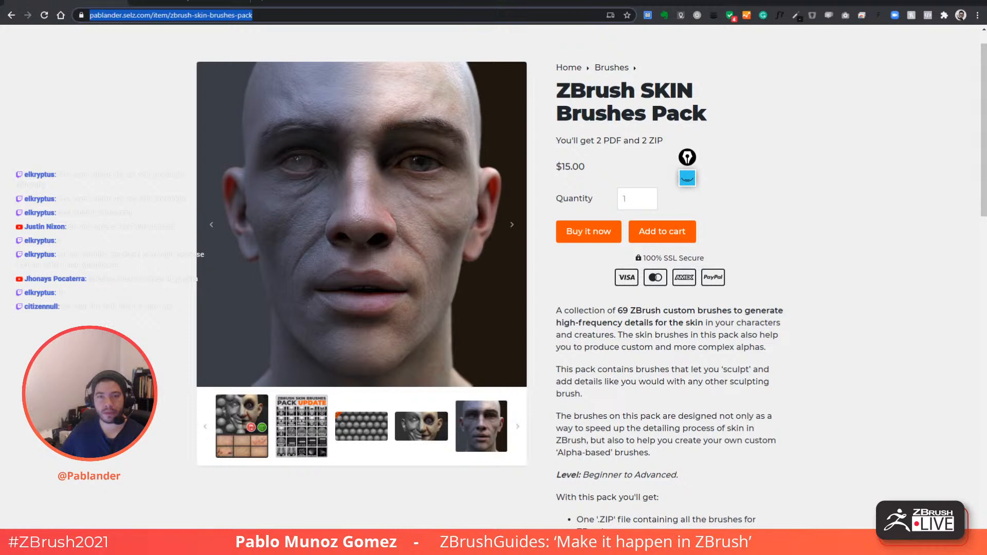
pyautogui.hotkey('alt', 'Tab')
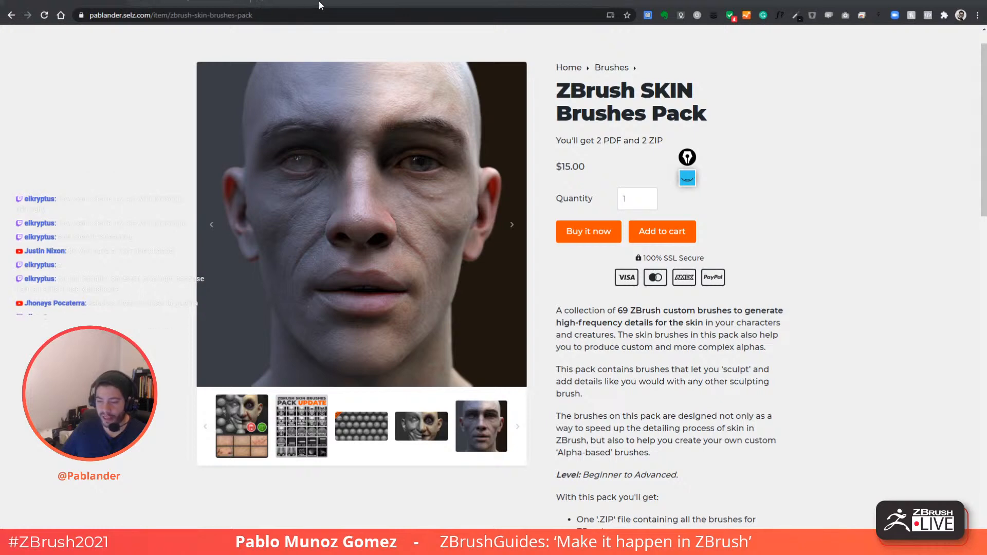
pyautogui.moveTo(319, 4); pyautogui.dragTo(986, 88)
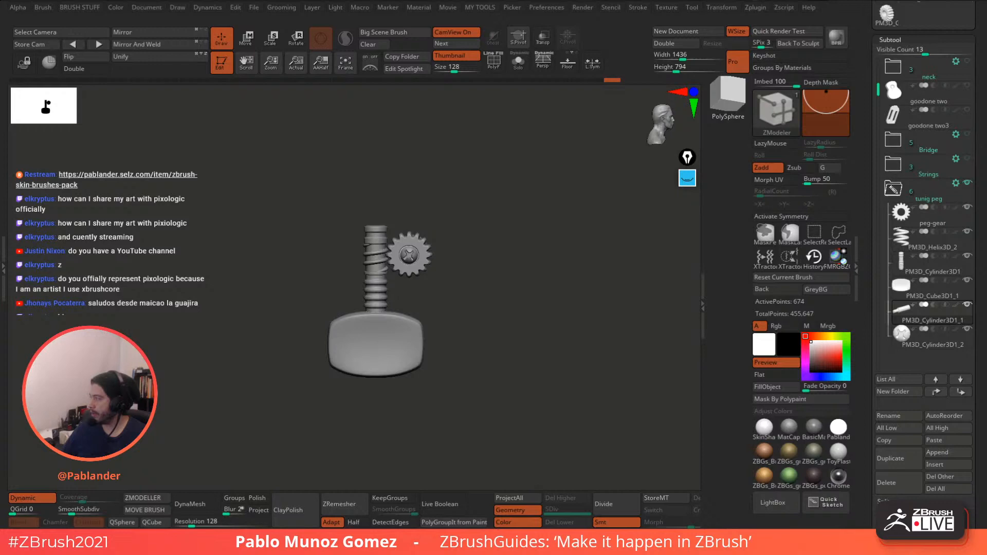
pyautogui.moveTo(986, 65); pyautogui.dragTo(481, 62)
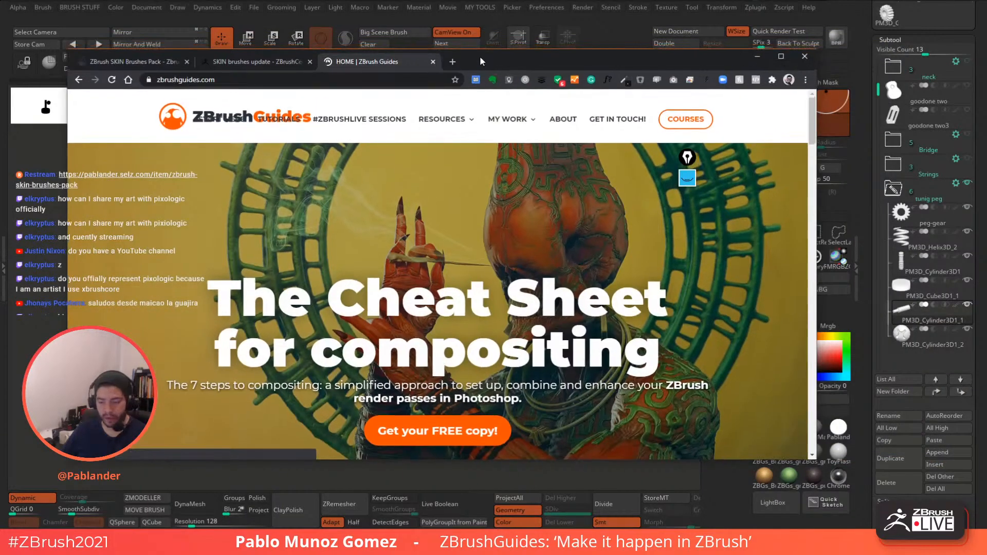
pyautogui.doubleClick(538, 61)
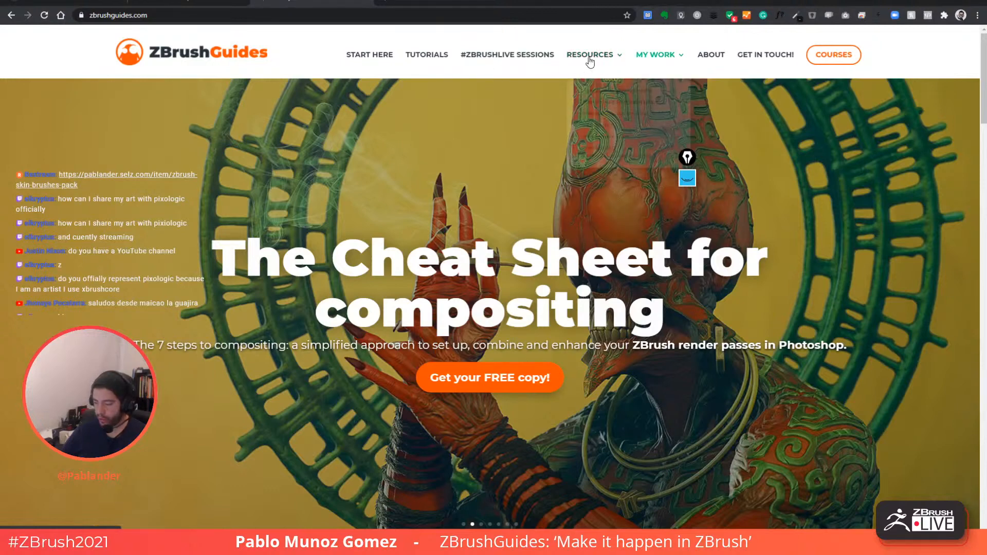
pyautogui.moveTo(589, 62)
pyautogui.scroll(-12, 505, 203)
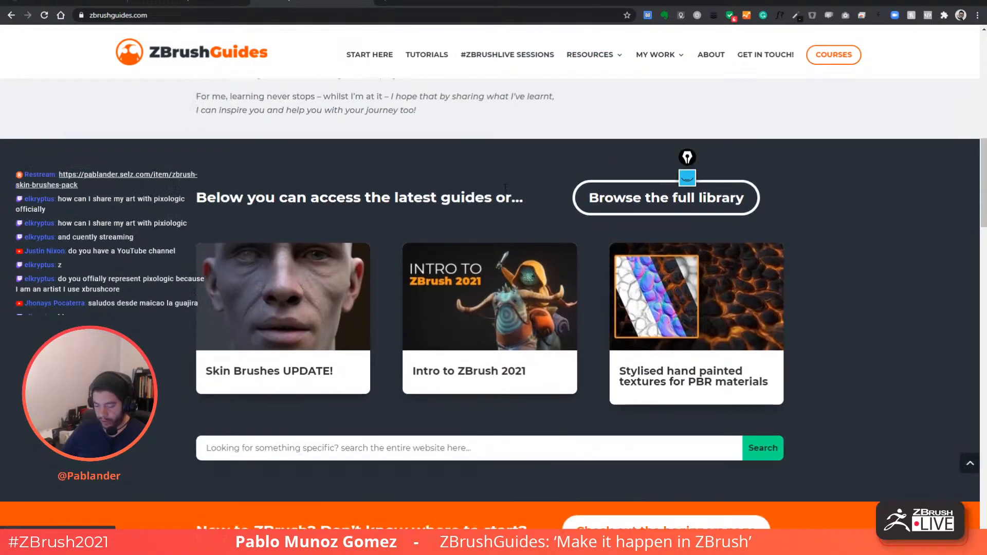
pyautogui.moveTo(278, 301)
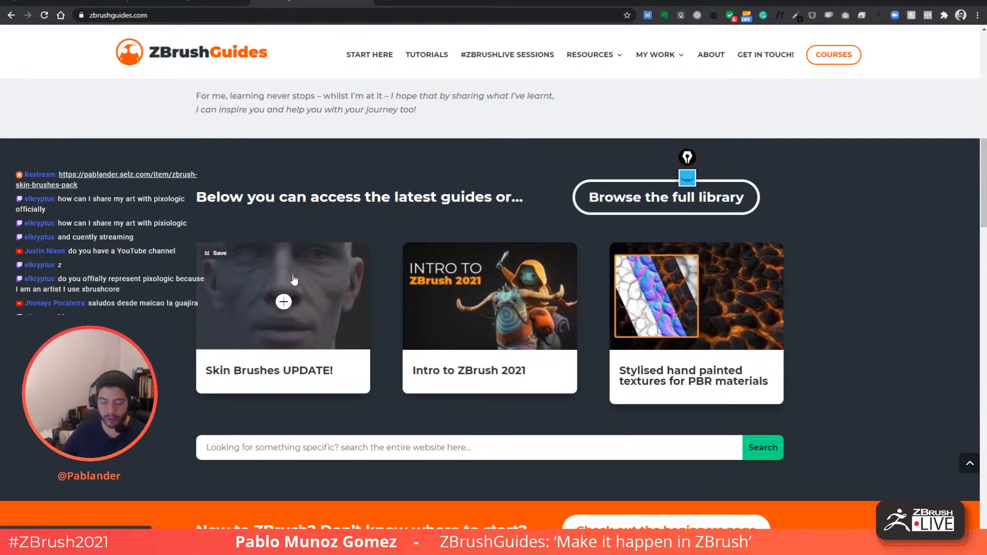
pyautogui.moveTo(512, 315)
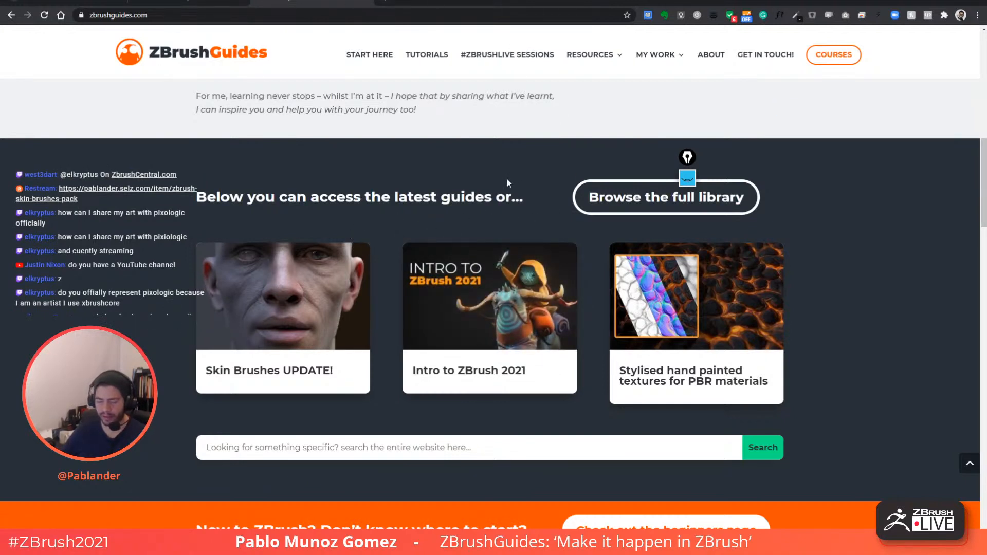
pyautogui.moveTo(456, 4); pyautogui.dragTo(986, 123)
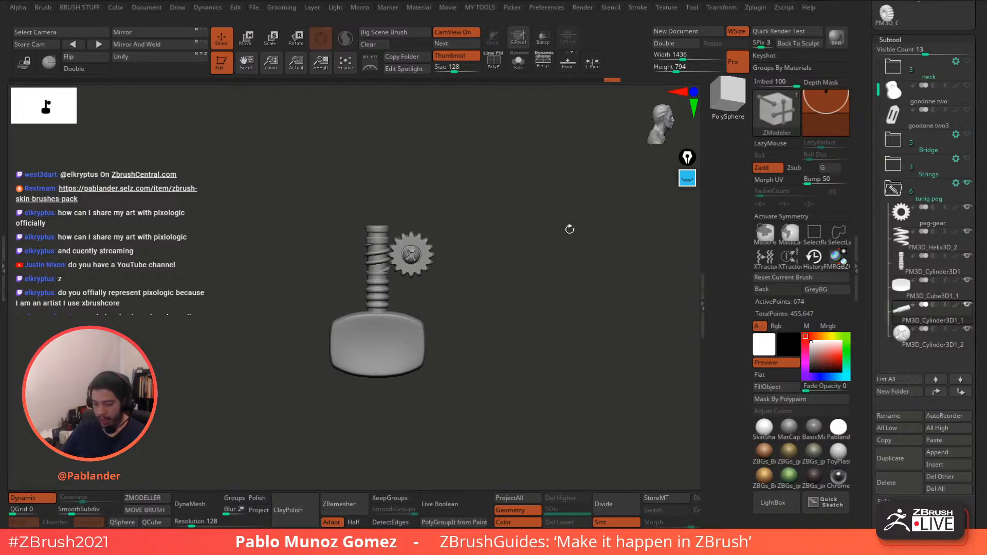
# - Check the tuning peg parts from the side and collapse the tunig peg folder
pyautogui.click(518, 66)
pyautogui.click(519, 71)
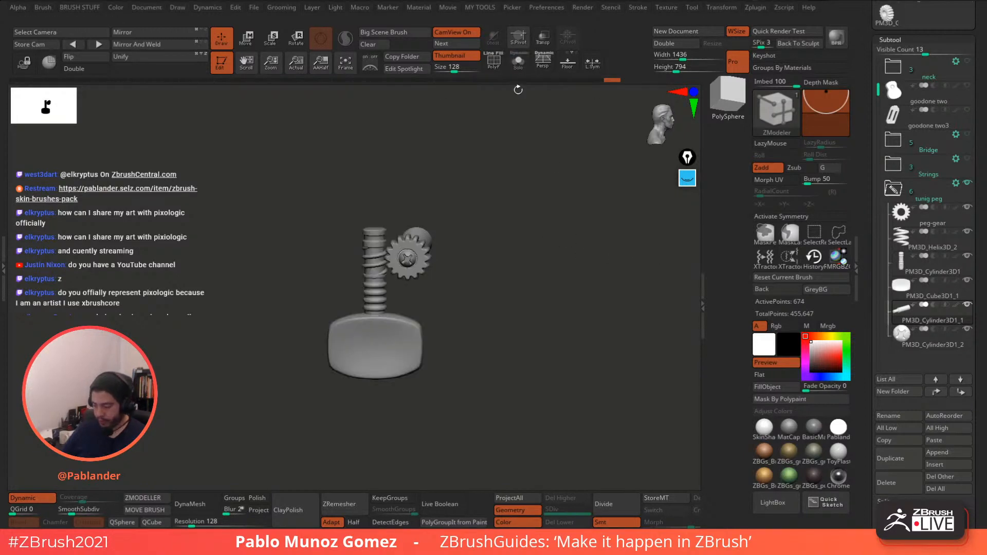
pyautogui.moveTo(965, 163)
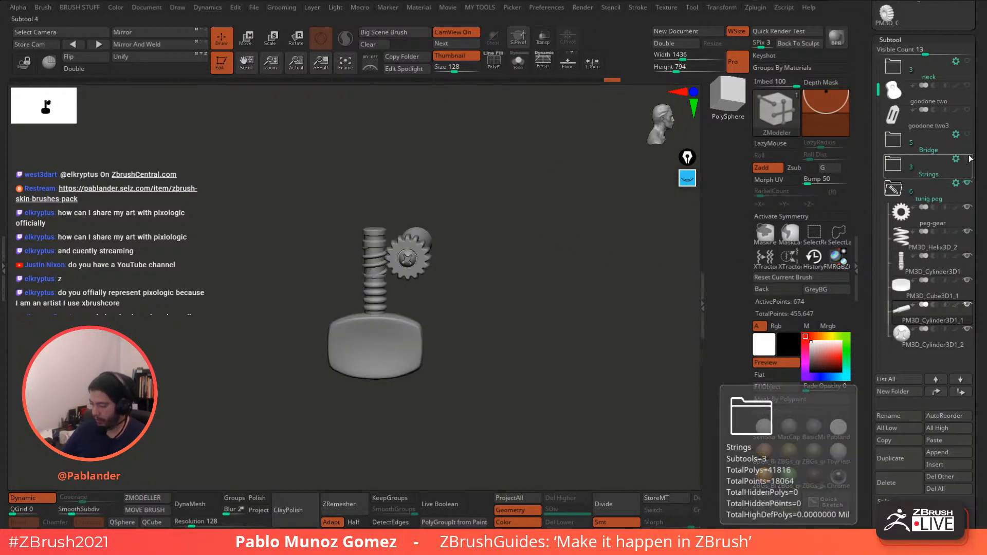
pyautogui.moveTo(465, 188); pyautogui.dragTo(489, 183)
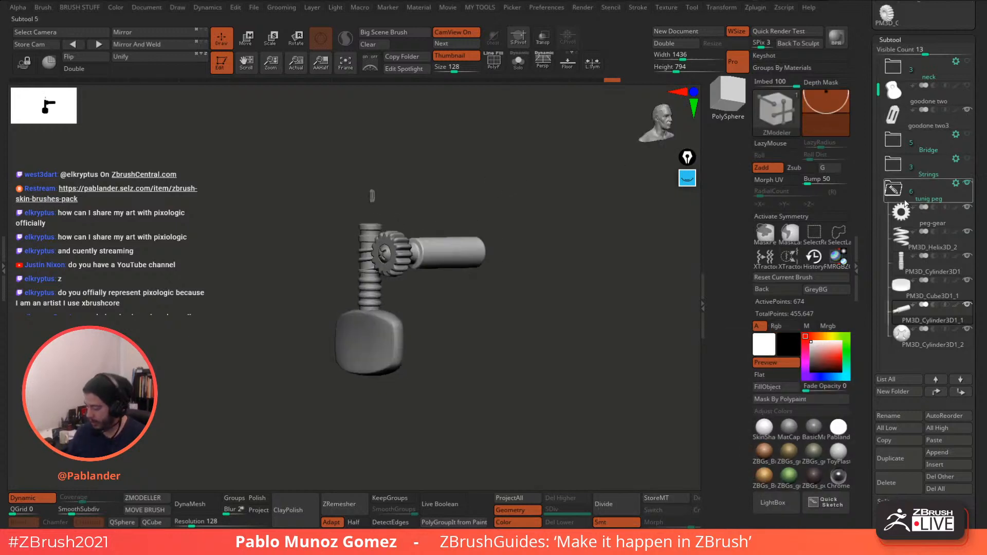
pyautogui.click(892, 190)
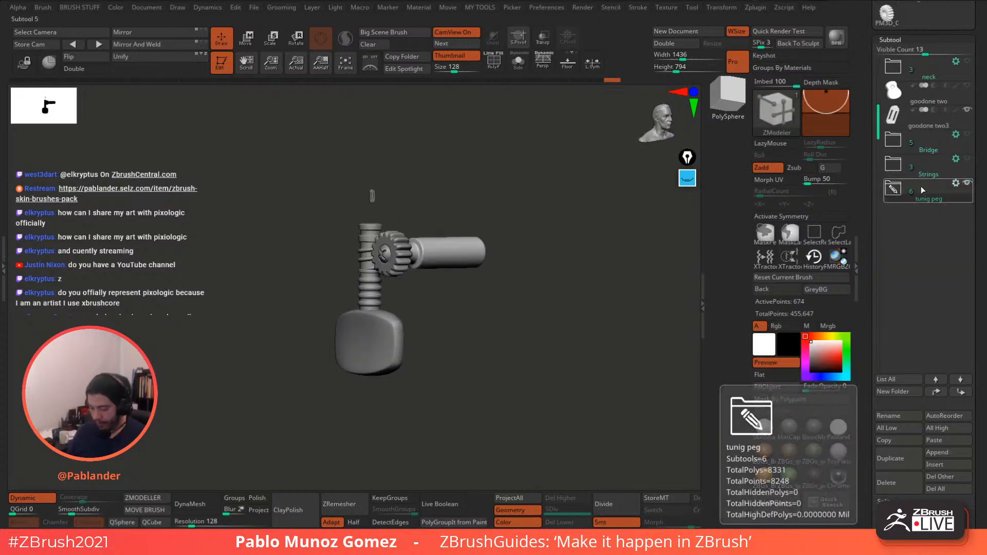
pyautogui.click(894, 191)
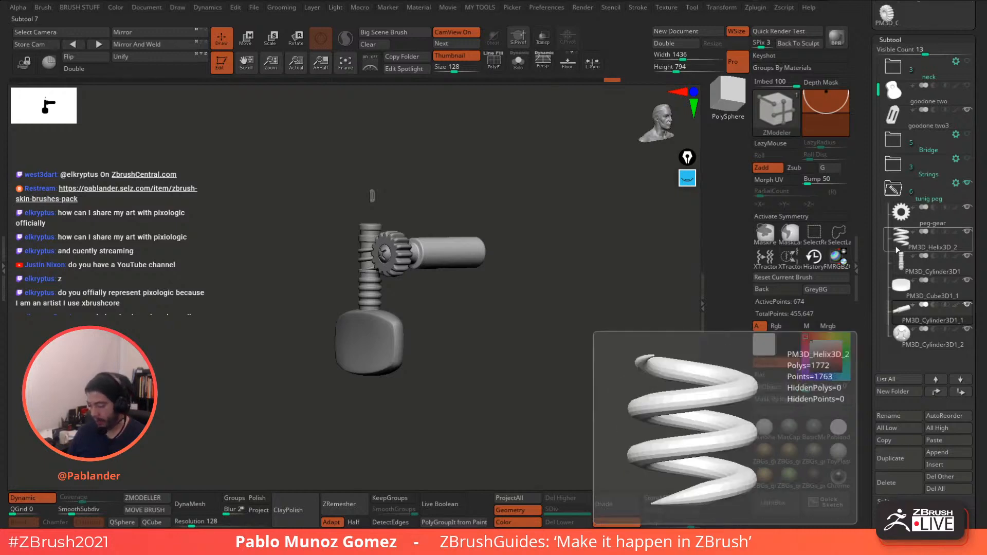
pyautogui.click(893, 190)
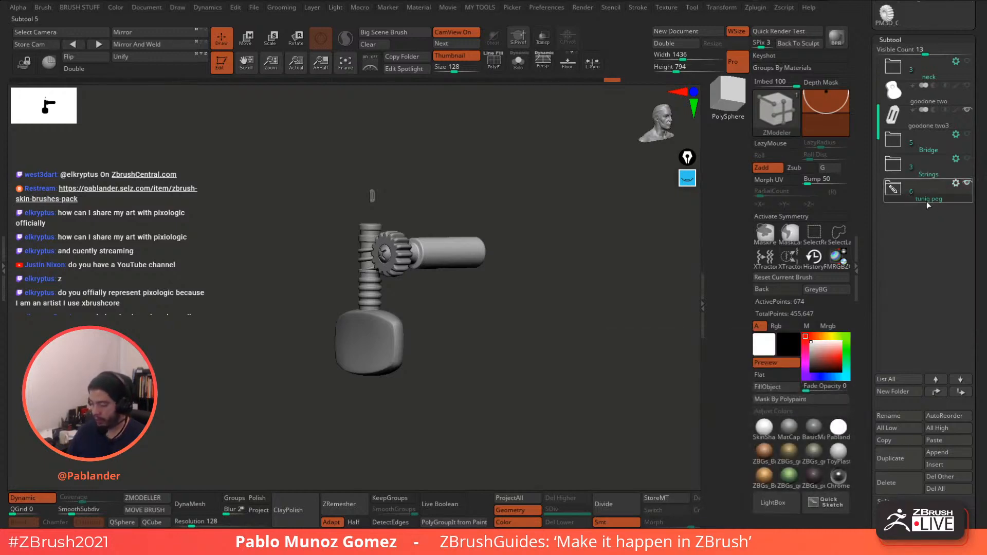
# - Merge the tunig peg folder with Merge Folder and drag it up the subtool list
pyautogui.click(956, 186)
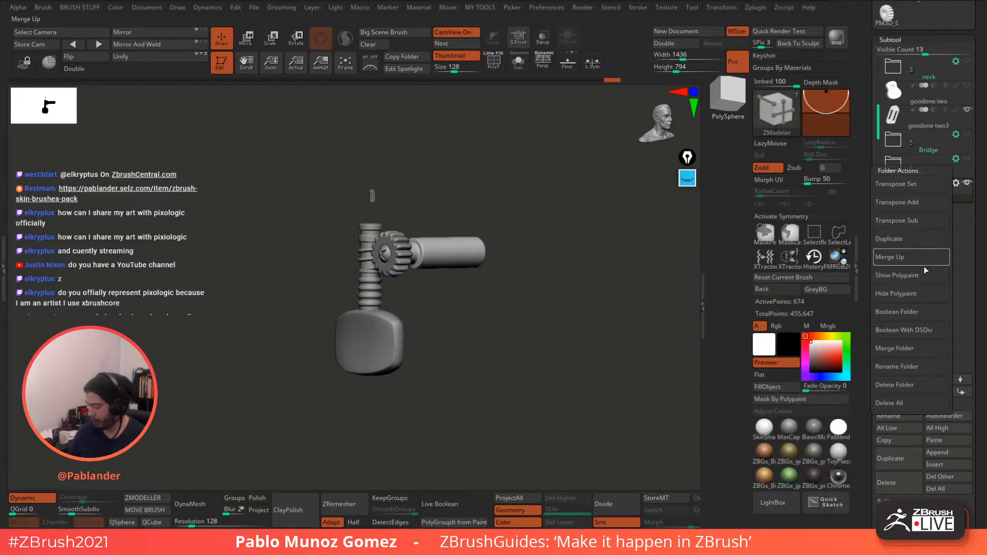
pyautogui.click(912, 349)
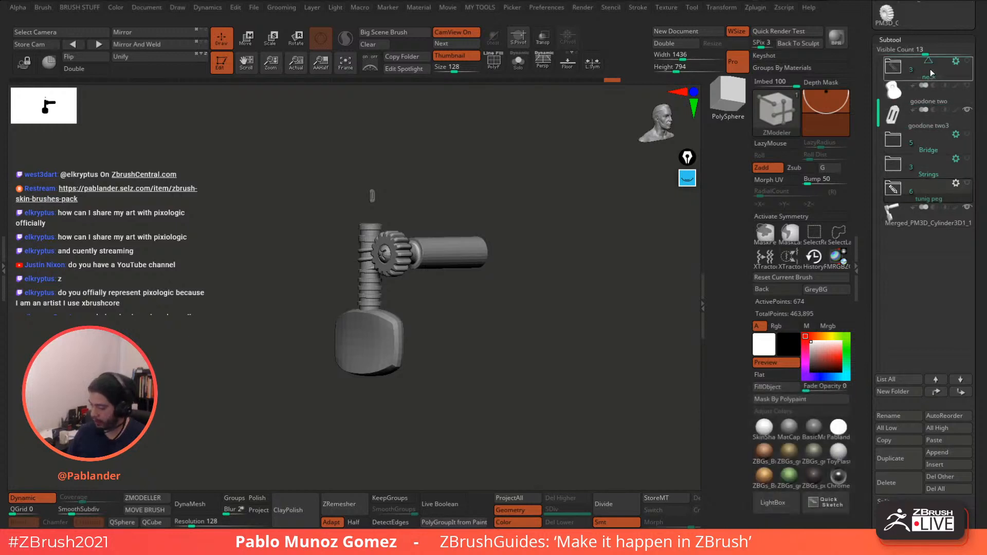
pyautogui.scroll(1, 930, 69)
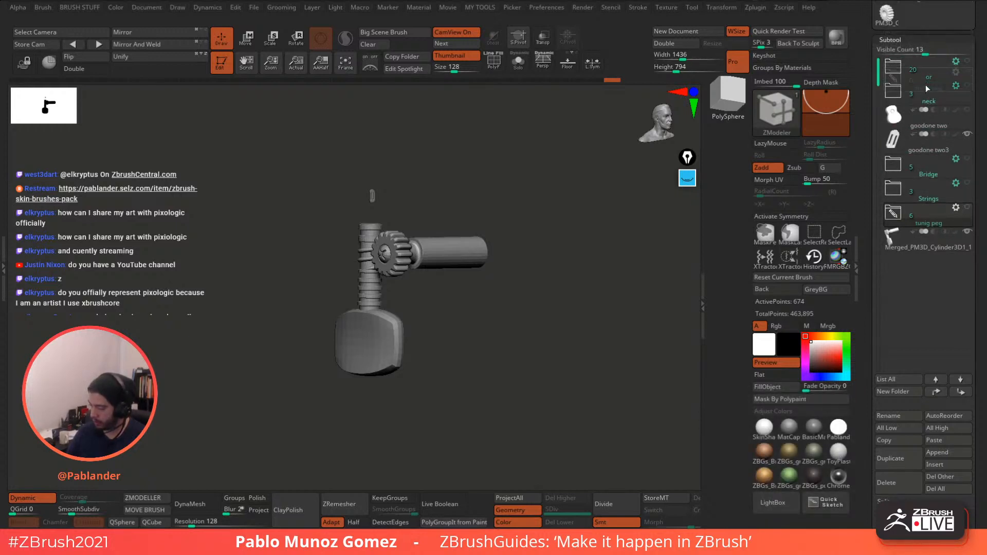
pyautogui.moveTo(923, 83); pyautogui.dragTo(936, 91)
# - Make the new Merged_PM3D_Cylinder3D1_1 the active subtool
pyautogui.moveTo(955, 173)
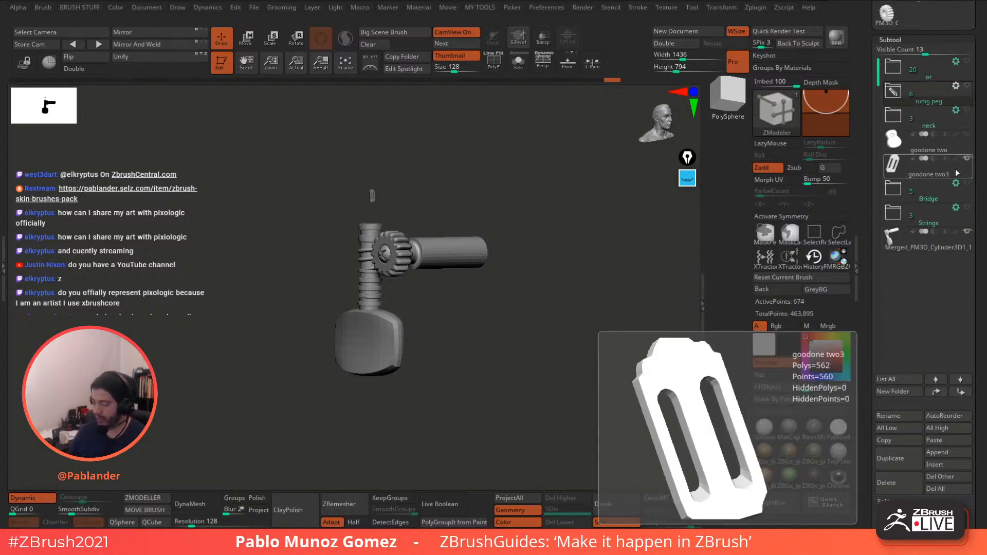
pyautogui.click(899, 90)
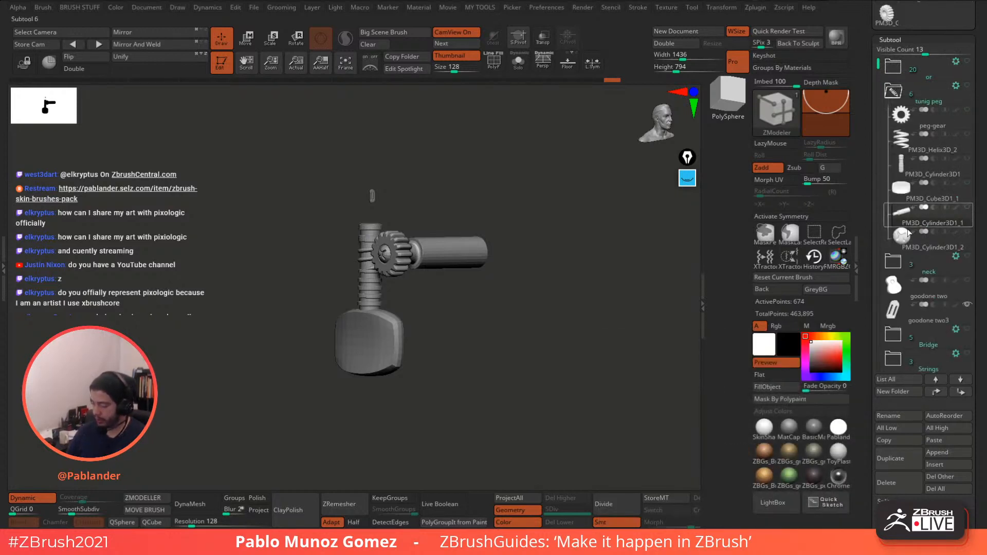
pyautogui.click(895, 91)
pyautogui.click(916, 238)
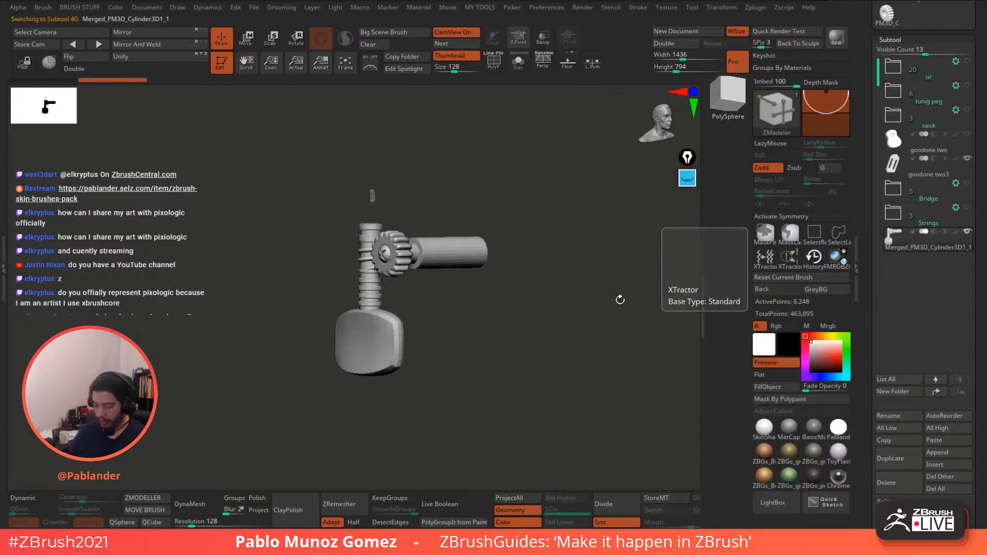
# - Enable Dynamic on Merged_PM3D_Cylinder3D1_1 and inspect the smoothed shaft, gear and knob
pyautogui.moveTo(620, 300); pyautogui.dragTo(106, 472)
pyautogui.click(28, 498)
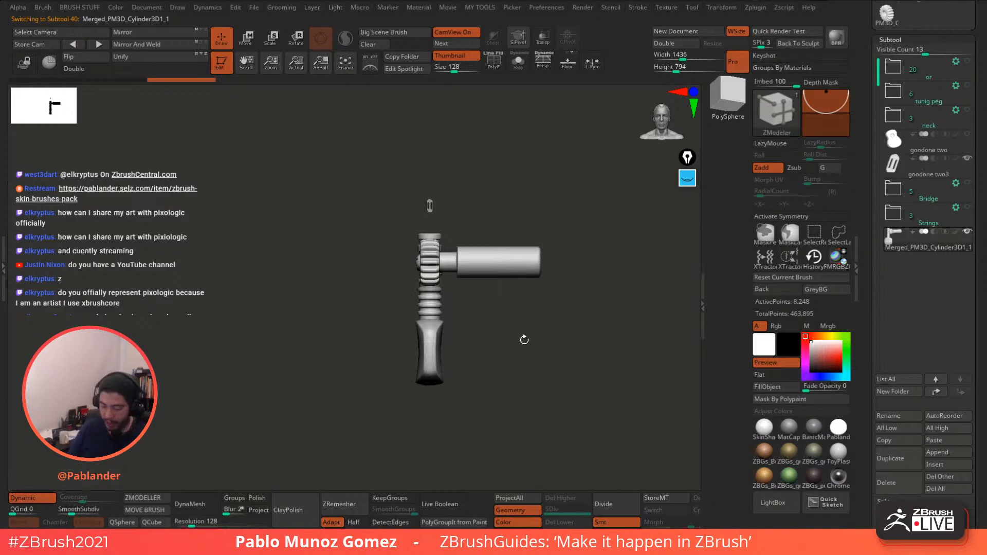
pyautogui.moveTo(522, 339); pyautogui.dragTo(532, 319)
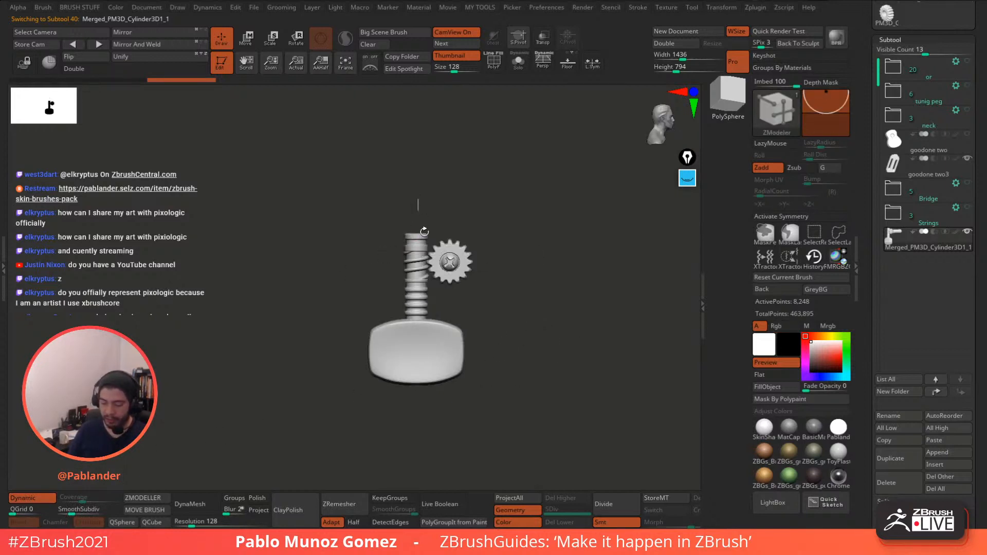
pyautogui.keyDown('alt'); pyautogui.moveTo(483, 216); pyautogui.dragTo(553, 218); pyautogui.keyUp('alt')
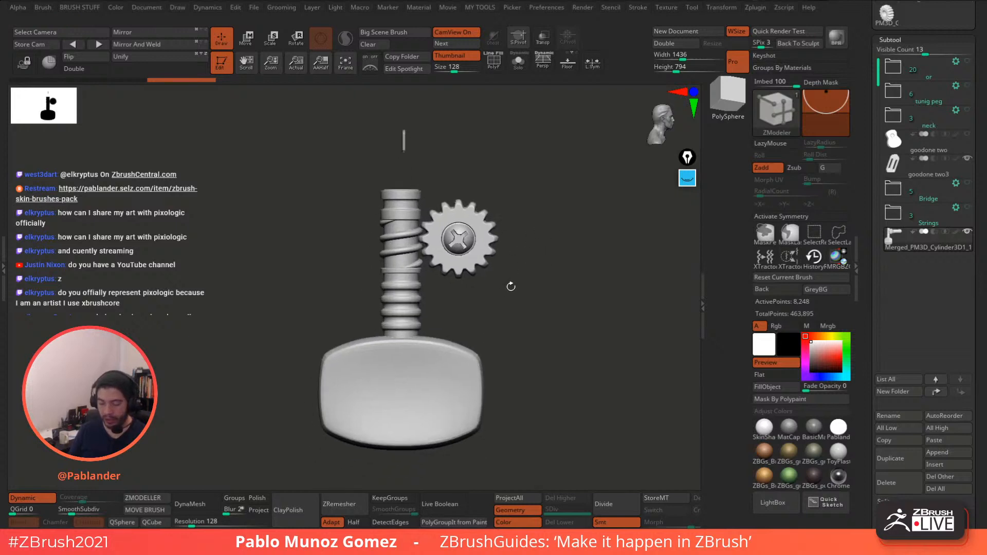
pyautogui.moveTo(542, 281); pyautogui.dragTo(533, 288)
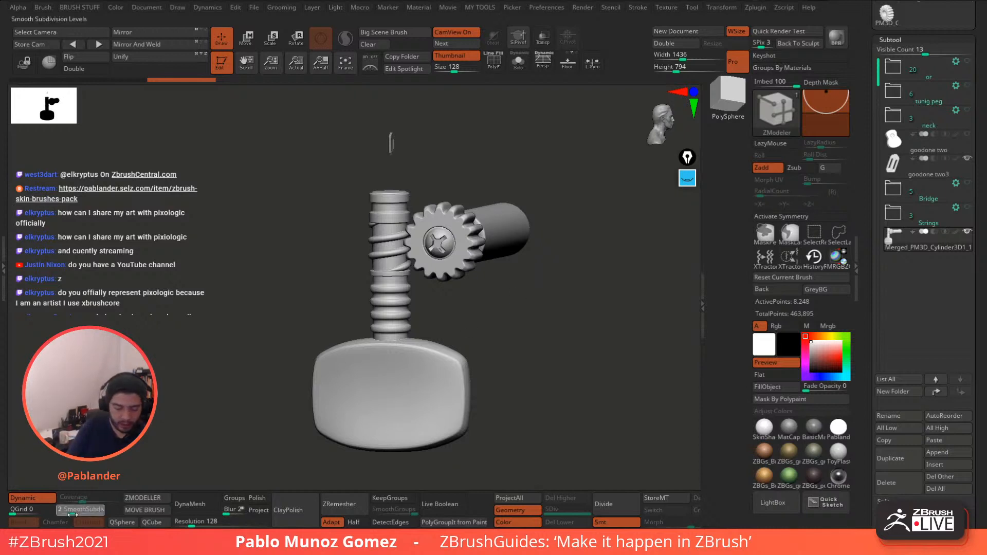
pyautogui.moveTo(203, 307); pyautogui.dragTo(189, 317)
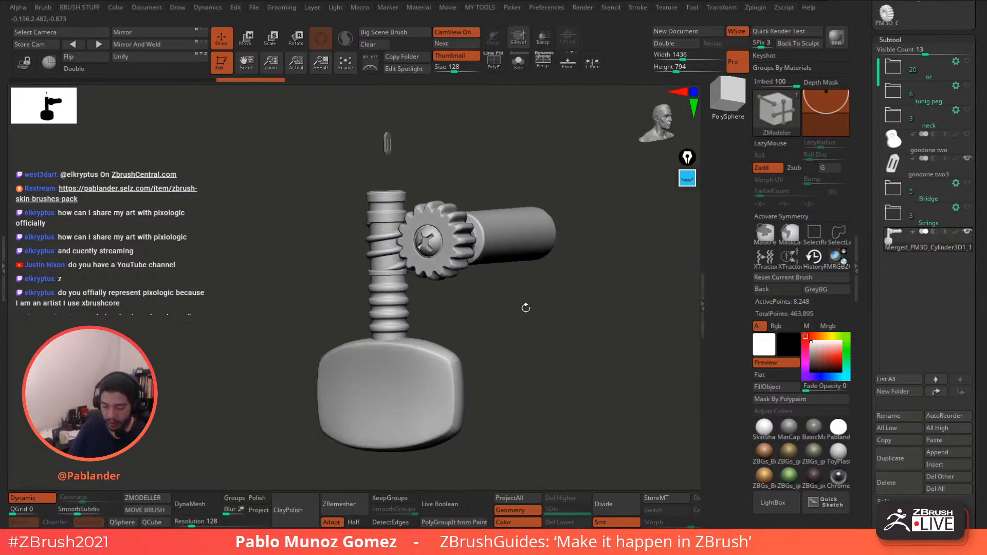
pyautogui.moveTo(553, 311); pyautogui.dragTo(546, 332)
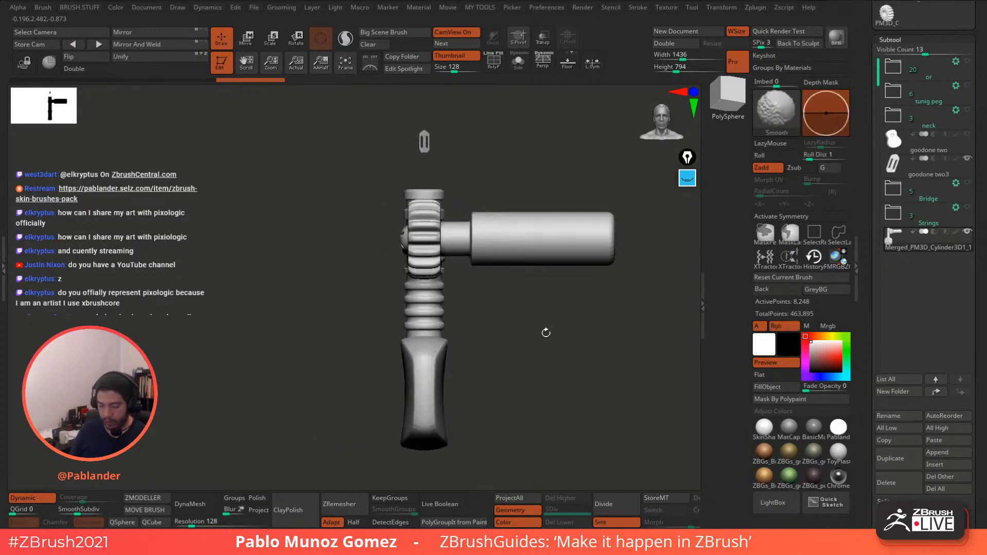
# - Scale the merged tuning peg down with the Transpose gizmo and move it onto the headstock
pyautogui.click(250, 45)
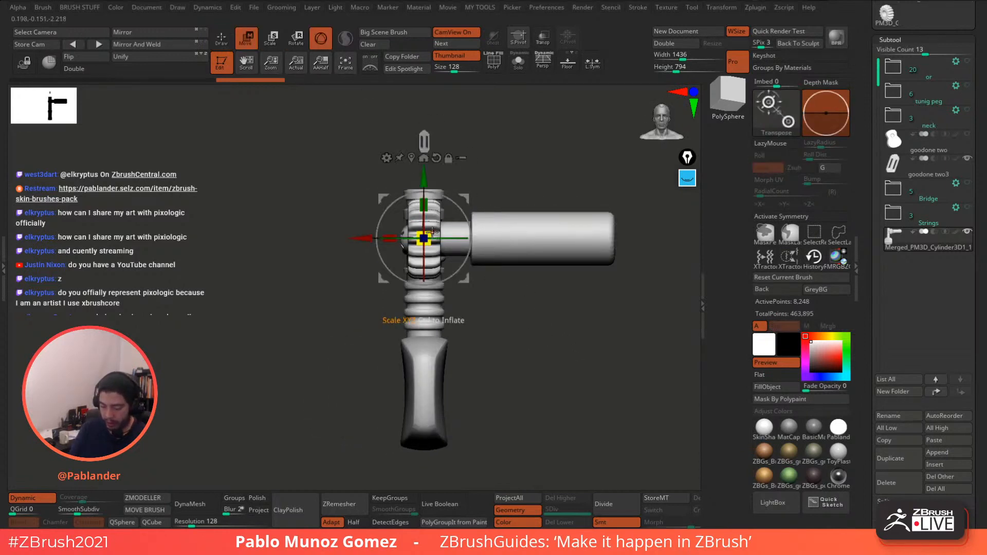
pyautogui.keyDown('alt'); pyautogui.moveTo(509, 193); pyautogui.dragTo(566, 289); pyautogui.keyUp('alt')
pyautogui.moveTo(479, 260); pyautogui.dragTo(479, 135)
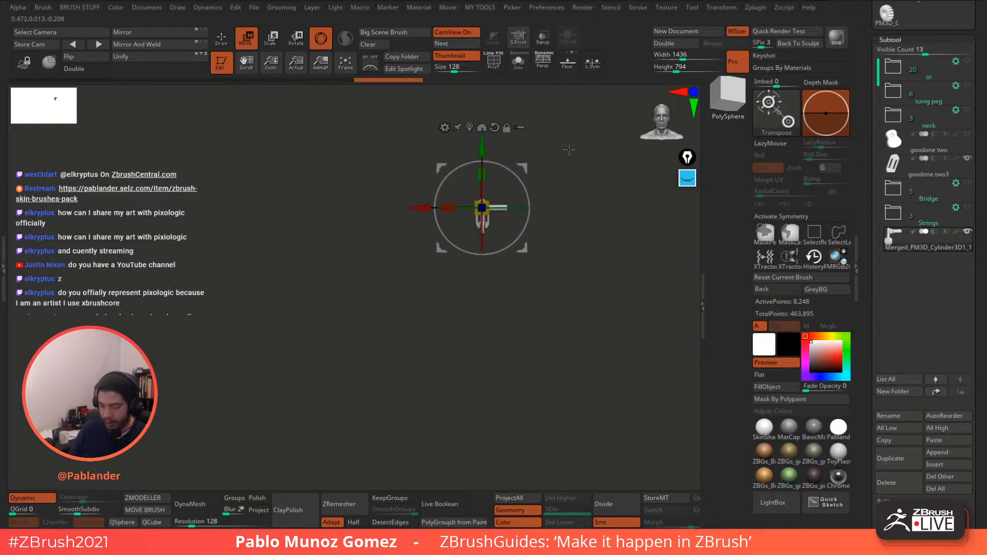
pyautogui.keyDown('alt'); pyautogui.moveTo(568, 150); pyautogui.dragTo(544, 246); pyautogui.keyUp('alt')
pyautogui.moveTo(430, 215); pyautogui.dragTo(425, 242)
pyautogui.moveTo(462, 180); pyautogui.dragTo(514, 238)
pyautogui.moveTo(374, 258); pyautogui.dragTo(336, 259)
pyautogui.keyDown('alt'); pyautogui.moveTo(532, 193); pyautogui.dragTo(582, 246); pyautogui.keyUp('alt')
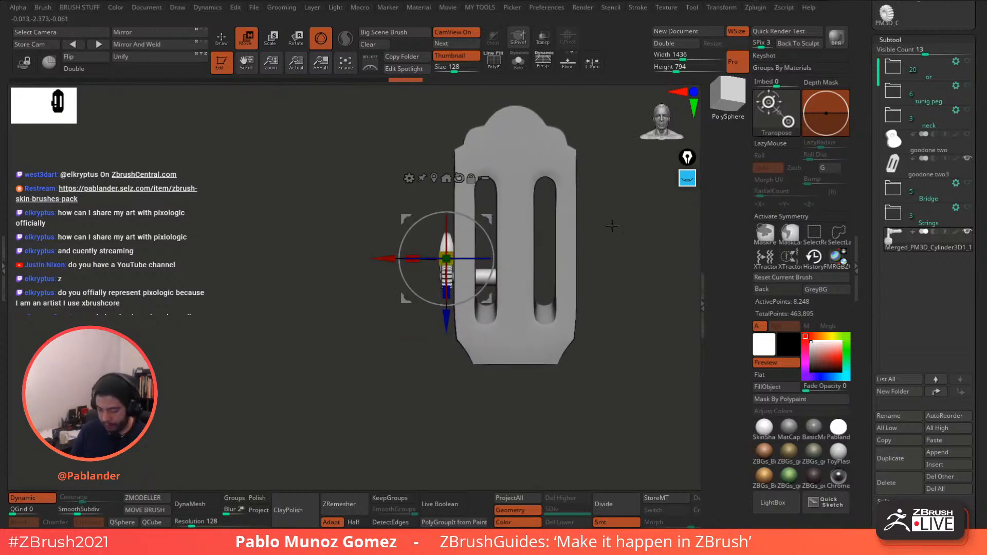
pyautogui.keyDown('shift'); pyautogui.moveTo(611, 226); pyautogui.dragTo(643, 227); pyautogui.keyUp('shift')
pyautogui.moveTo(448, 260); pyautogui.dragTo(452, 255)
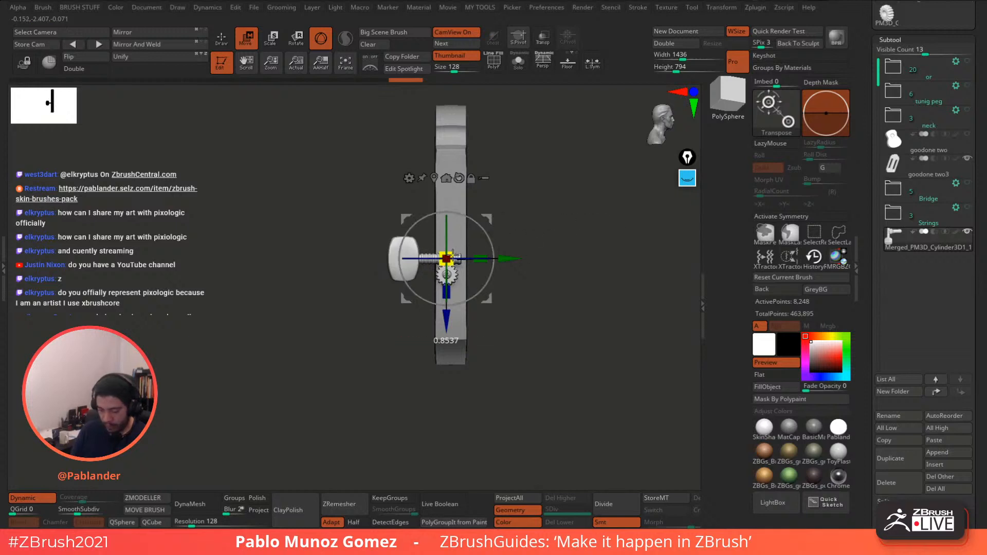
# - Fine-position the peg against the headstock's left edge with its post in the first slot
pyautogui.keyDown('alt'); pyautogui.moveTo(544, 218); pyautogui.dragTo(519, 245); pyautogui.keyUp('alt')
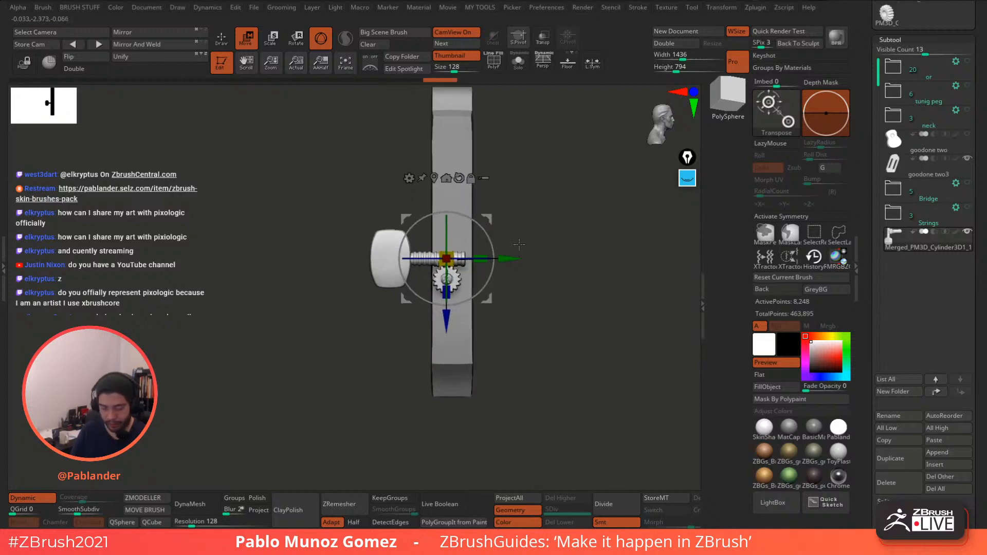
pyautogui.moveTo(456, 252); pyautogui.dragTo(494, 253)
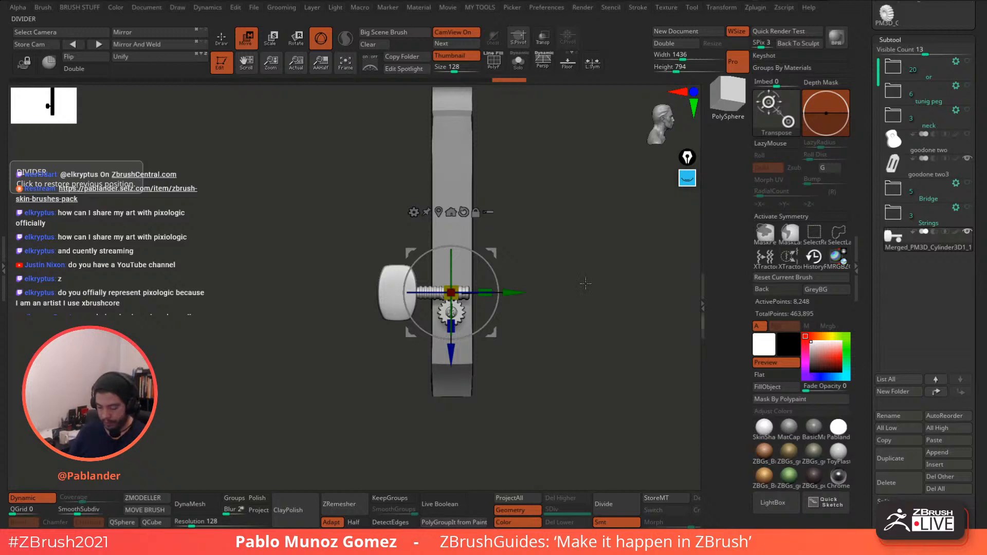
pyautogui.keyDown('shift'); pyautogui.moveTo(600, 274); pyautogui.dragTo(560, 273); pyautogui.keyUp('shift')
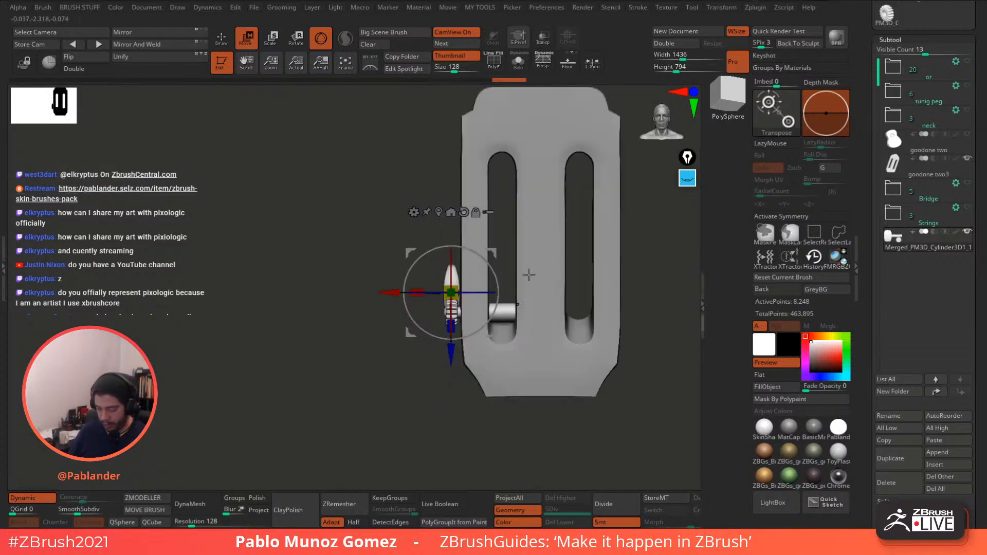
pyautogui.moveTo(388, 289); pyautogui.dragTo(386, 288)
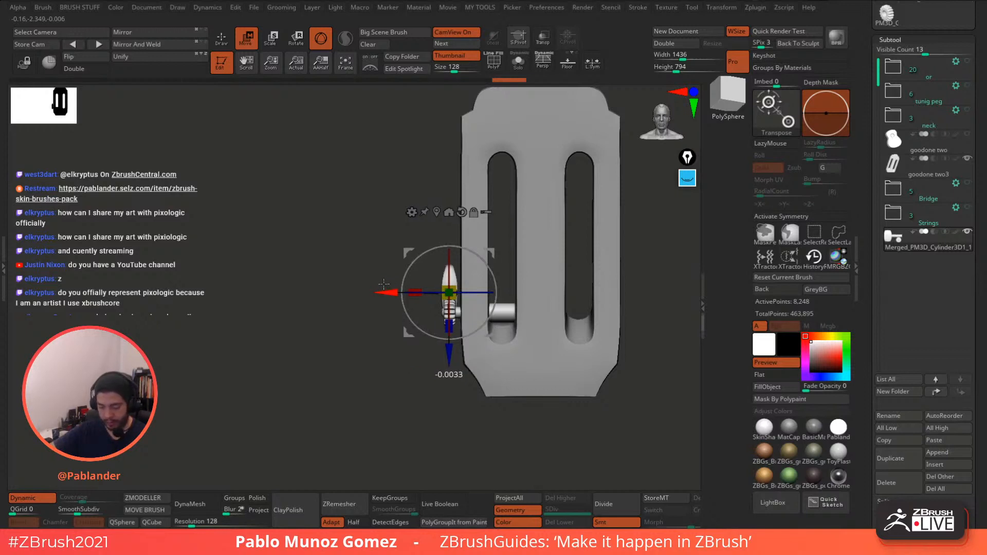
pyautogui.moveTo(379, 224); pyautogui.dragTo(406, 219)
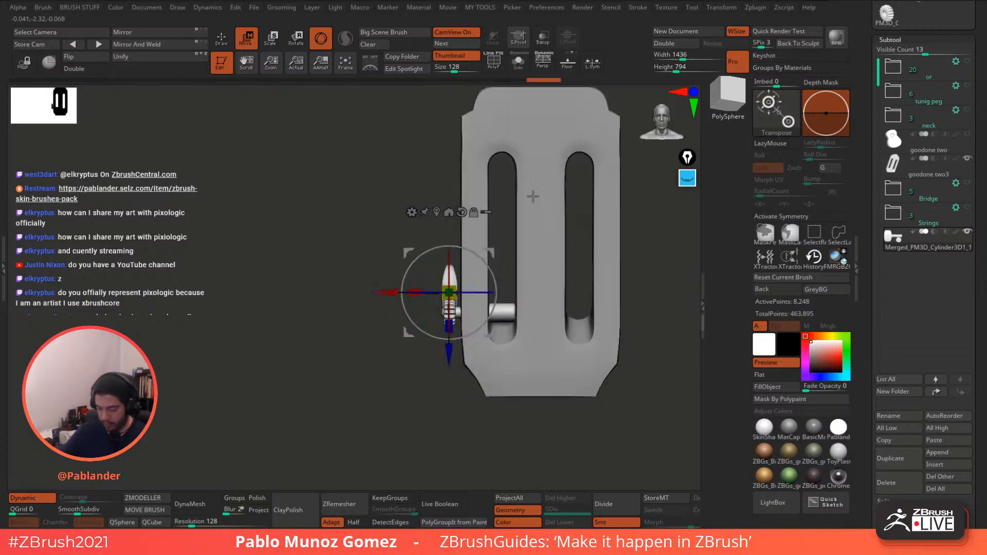
pyautogui.keyDown('alt'); pyautogui.moveTo(647, 263); pyautogui.dragTo(621, 286); pyautogui.keyUp('alt')
pyautogui.moveTo(424, 379); pyautogui.dragTo(424, 370)
pyautogui.moveTo(420, 417)
pyautogui.mouseDown()
pyautogui.moveTo(442, 416)
pyautogui.moveTo(419, 410)
pyautogui.mouseUp()
pyautogui.moveTo(418, 366)
pyautogui.mouseDown()
pyautogui.moveTo(425, 312)
pyautogui.moveTo(413, 419)
pyautogui.moveTo(401, 417)
pyautogui.mouseUp()
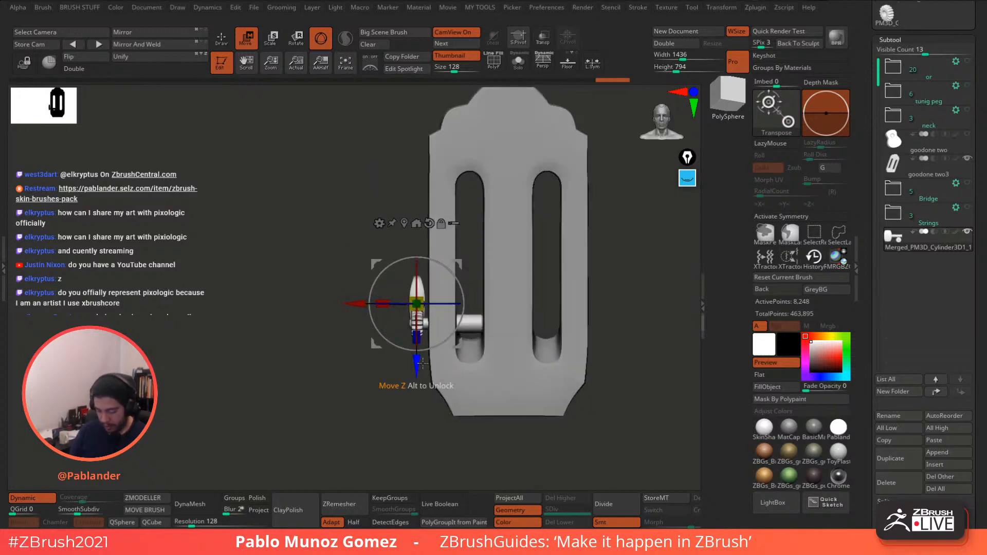
# - Duplicate the peg upward, undo the duplicate, and return to Draw mode
pyautogui.keyDown('ctrl'); pyautogui.moveTo(416, 365); pyautogui.dragTo(440, 297); pyautogui.keyUp('ctrl')
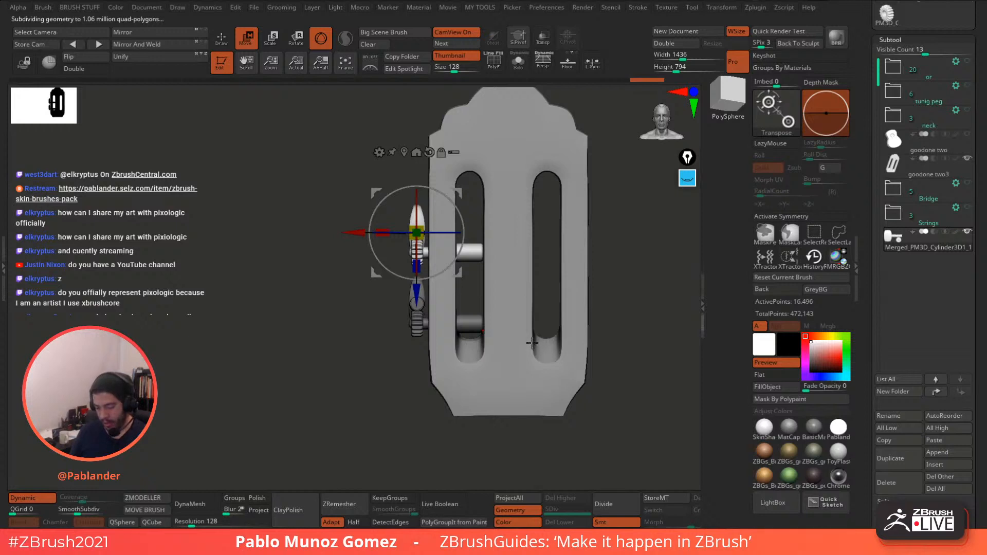
pyautogui.hotkey('ctrl', 'z')
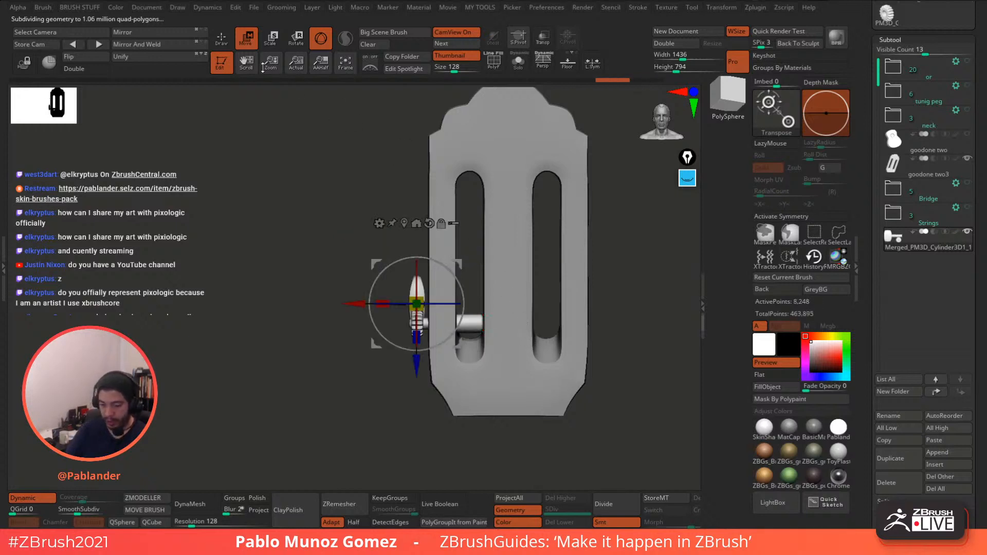
pyautogui.click(221, 39)
pyautogui.moveTo(489, 291)
pyautogui.keyDown('alt'); pyautogui.mouseDown(button='right')
pyautogui.moveTo(498, 236)
pyautogui.moveTo(505, 297)
pyautogui.mouseUp(button='right'); pyautogui.keyUp('alt')
# - With the headstock transparent, mask part of the peg and extend its post further into the slot
pyautogui.moveTo(494, 256)
pyautogui.keyDown('alt'); pyautogui.mouseDown(button='right')
pyautogui.moveTo(485, 294)
pyautogui.moveTo(492, 251)
pyautogui.mouseUp(button='right'); pyautogui.keyUp('alt')
pyautogui.click(543, 41)
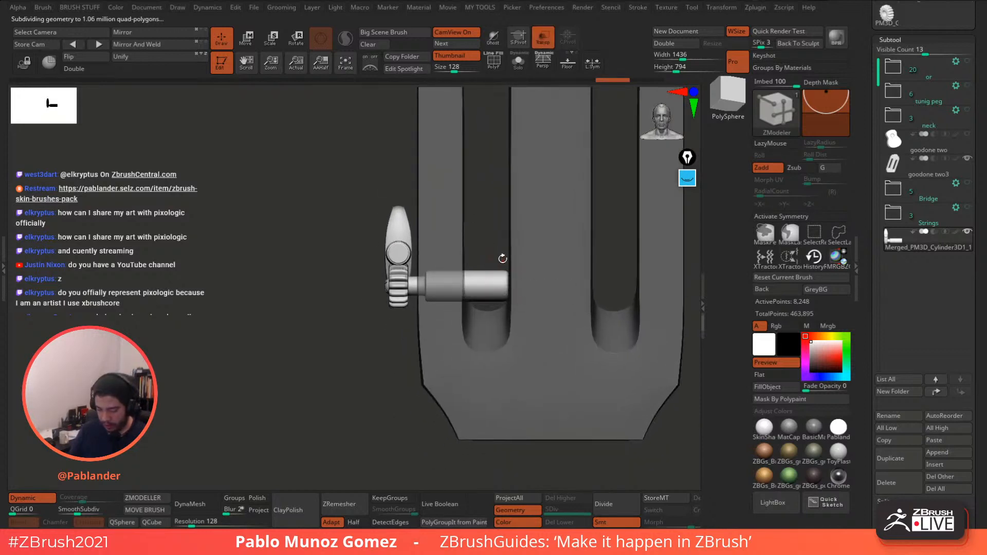
pyautogui.click(494, 57)
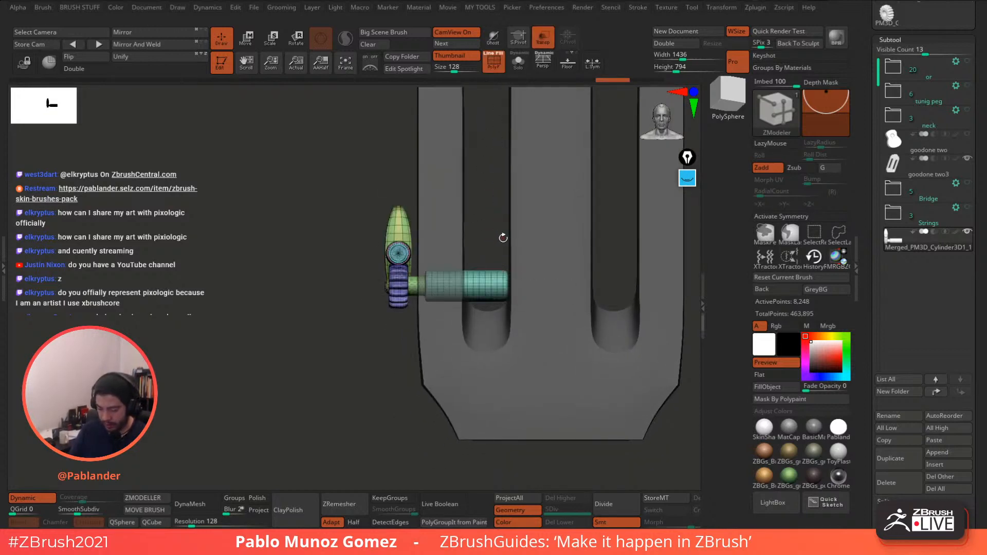
pyautogui.keyDown('ctrl'); pyautogui.moveTo(499, 231); pyautogui.dragTo(515, 297); pyautogui.keyUp('ctrl')
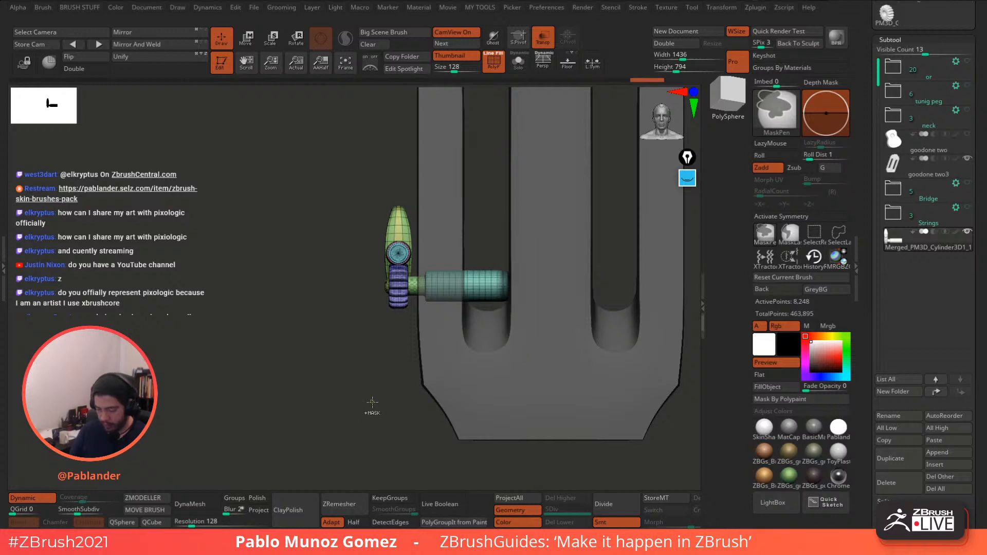
pyautogui.press('w')
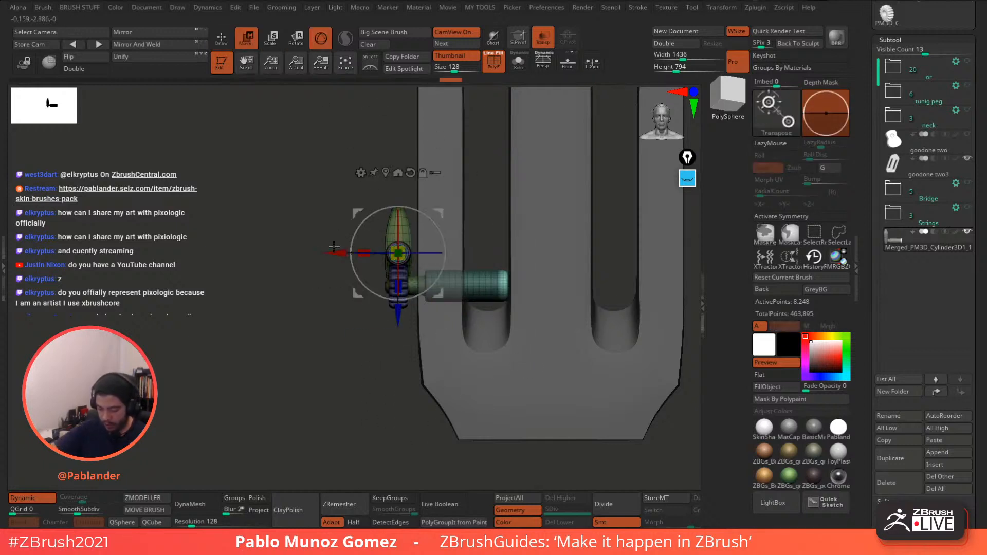
pyautogui.moveTo(335, 253); pyautogui.dragTo(354, 260)
pyautogui.click(223, 41)
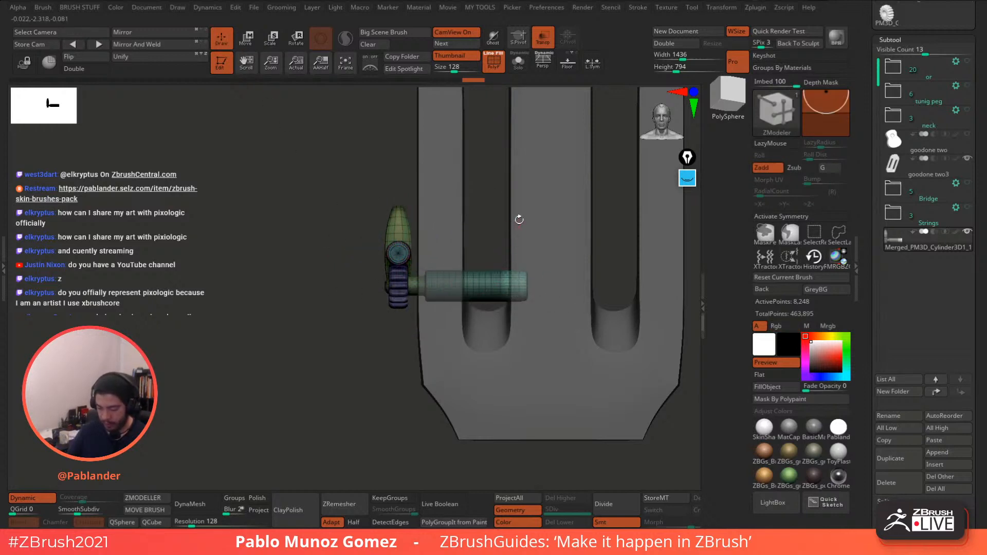
# - Make the headstock opaque, solo the cylinder, and turn off PolyF and Dynamic
pyautogui.click(499, 67)
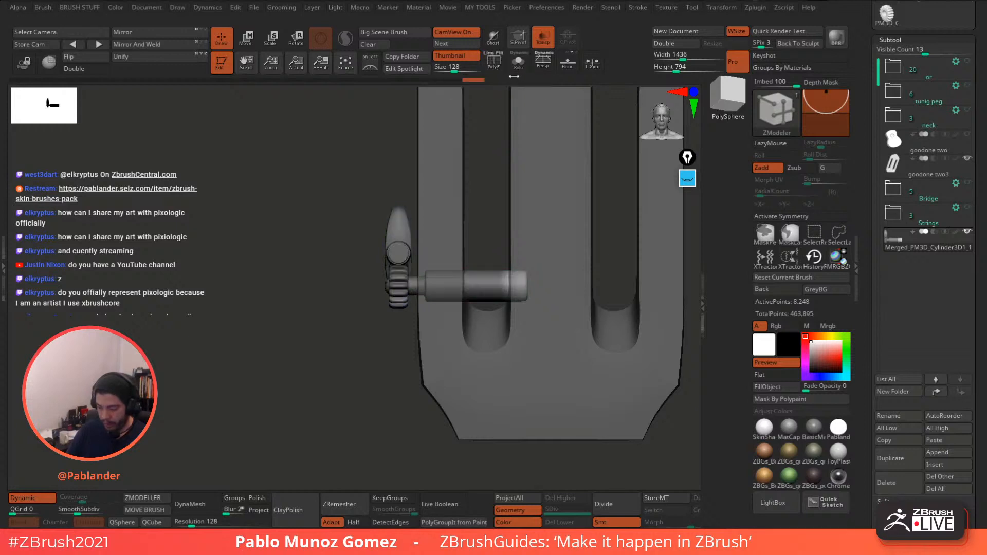
pyautogui.click(499, 68)
pyautogui.click(542, 44)
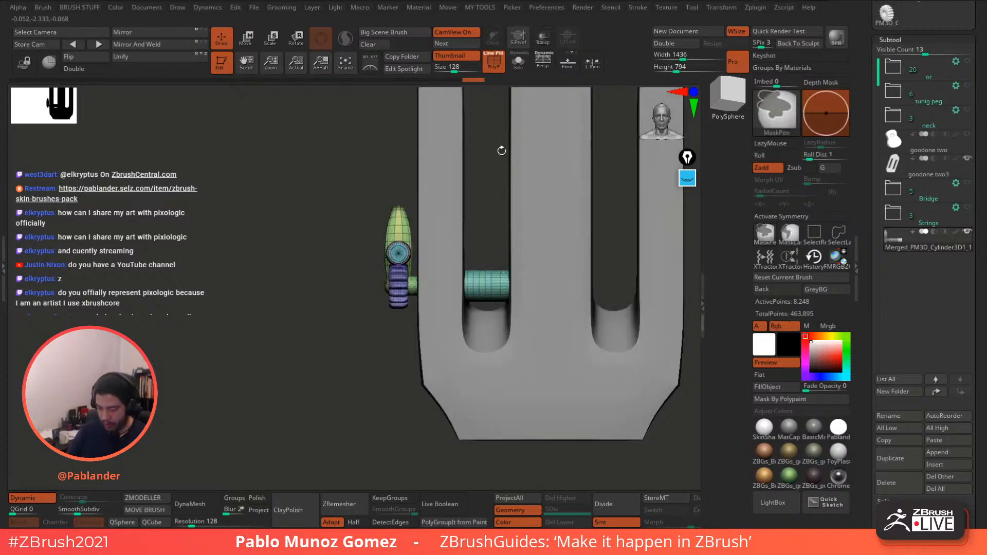
pyautogui.click(500, 69)
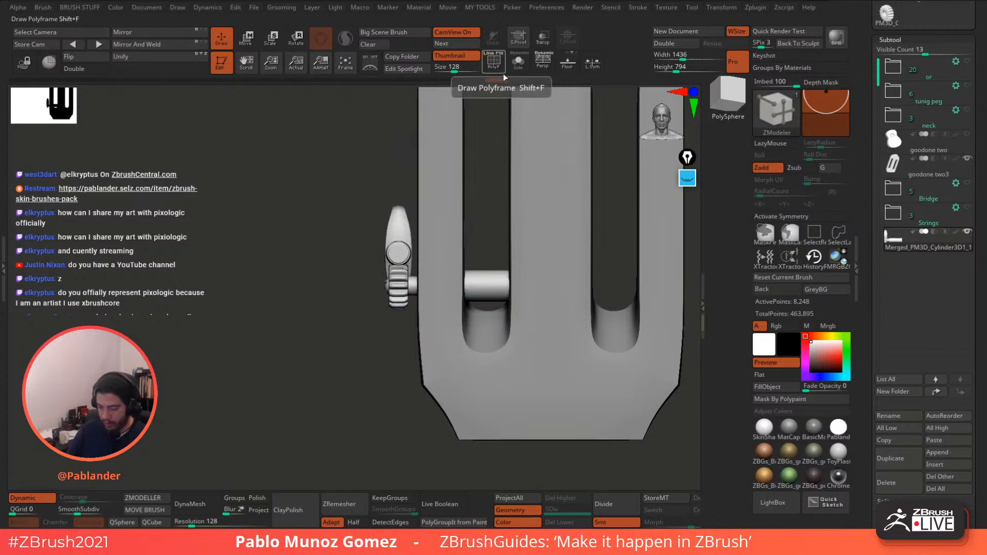
pyautogui.click(502, 72)
pyautogui.click(518, 62)
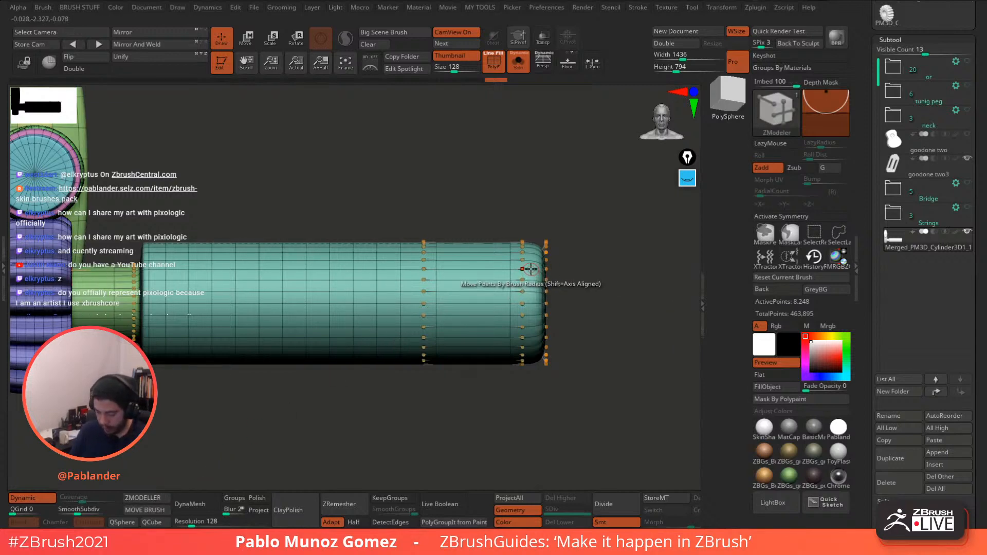
pyautogui.hotkey('shift', 'f')
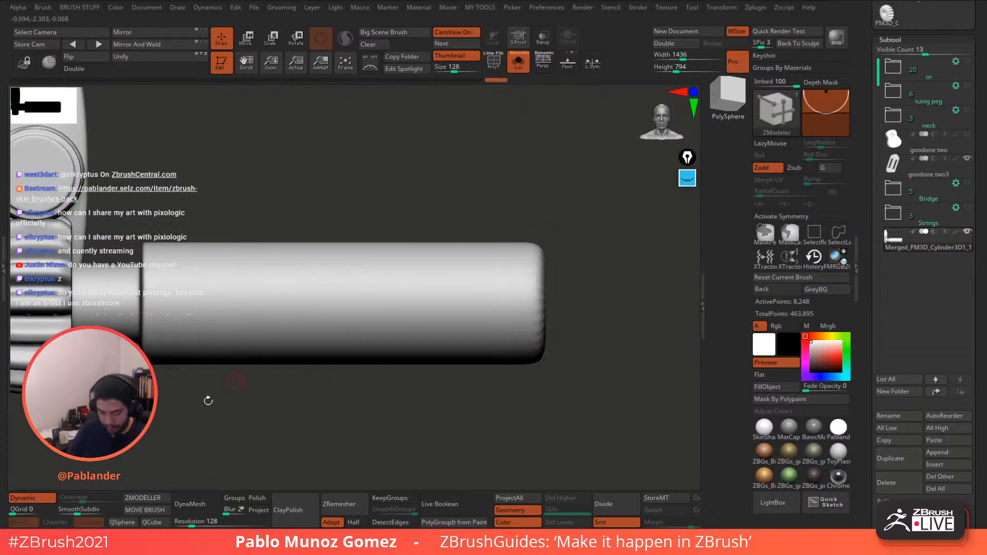
pyautogui.click(45, 501)
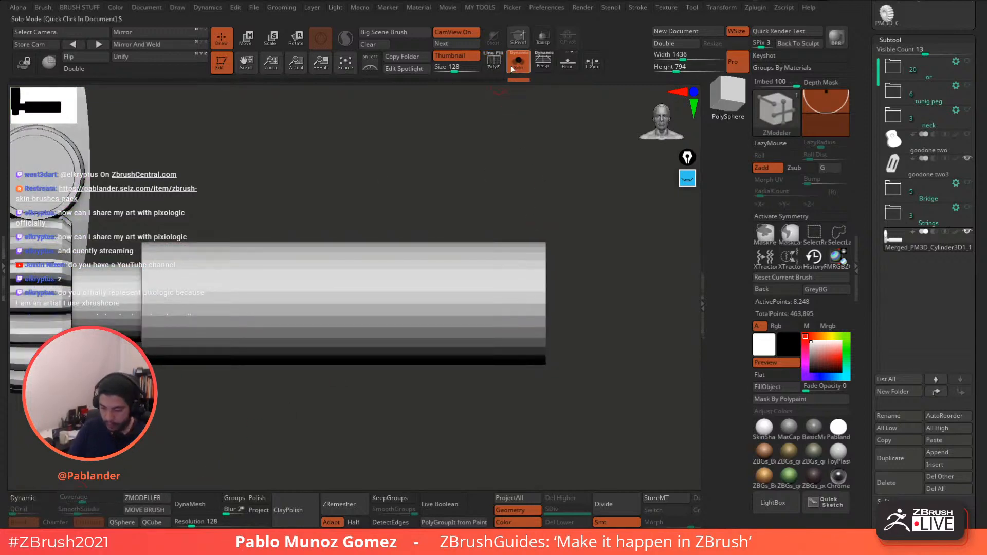
# - Insert two edge loops near the cylinder's right end, then check them with Dynamic and PolyF
pyautogui.click(540, 278)
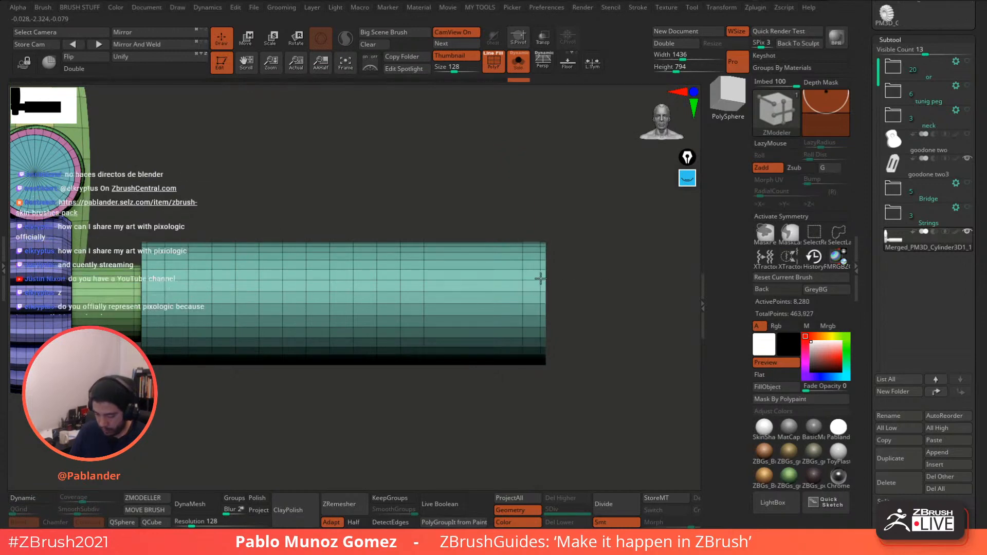
pyautogui.click(504, 270)
pyautogui.press('f')
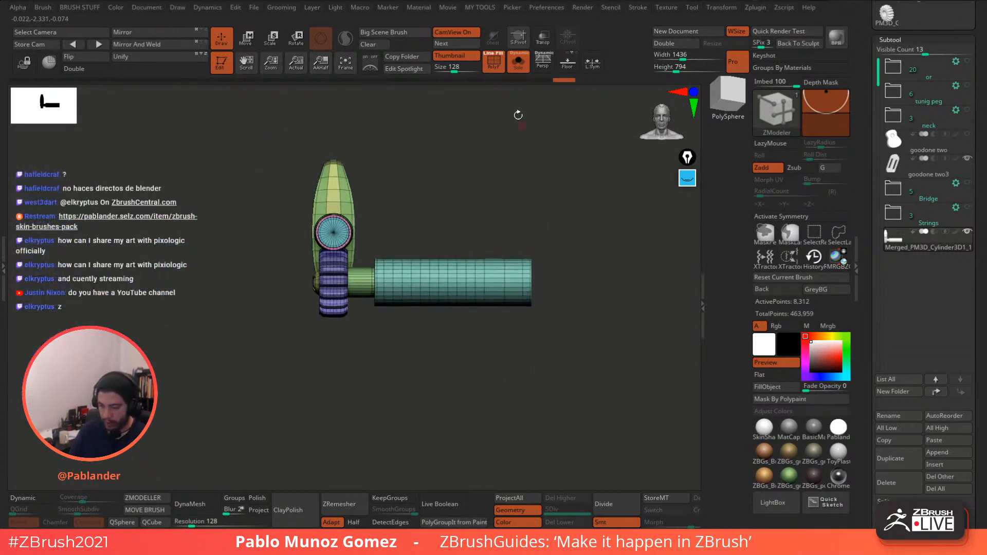
pyautogui.click(495, 64)
pyautogui.click(32, 497)
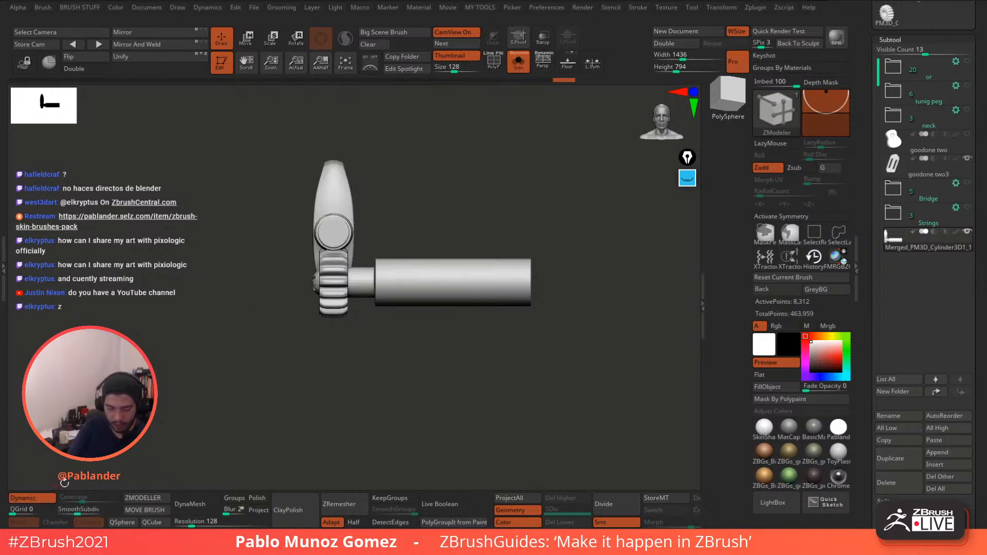
pyautogui.click(494, 63)
pyautogui.click(493, 63)
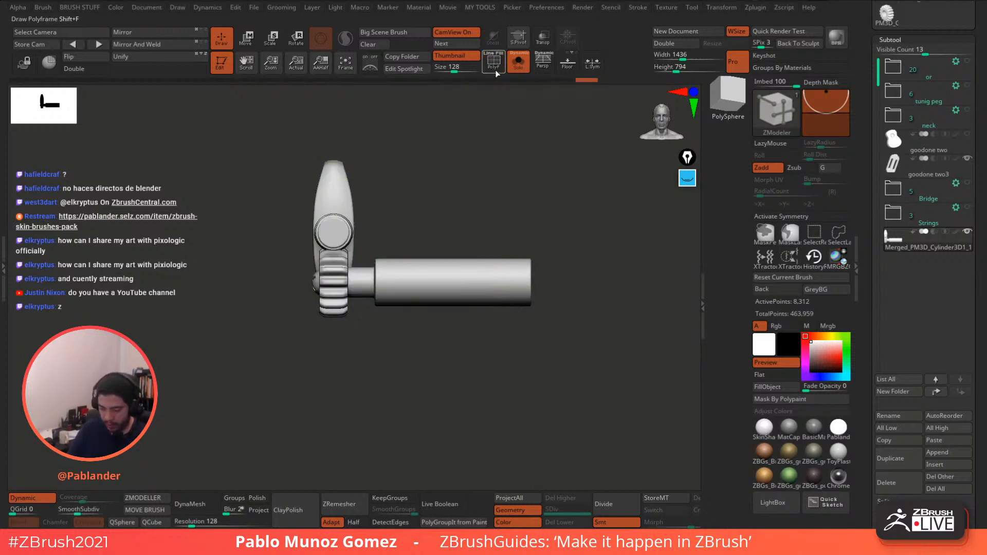
pyautogui.click(494, 64)
pyautogui.keyDown('alt'); pyautogui.moveTo(461, 150); pyautogui.dragTo(525, 164); pyautogui.keyUp('alt')
pyautogui.click(494, 67)
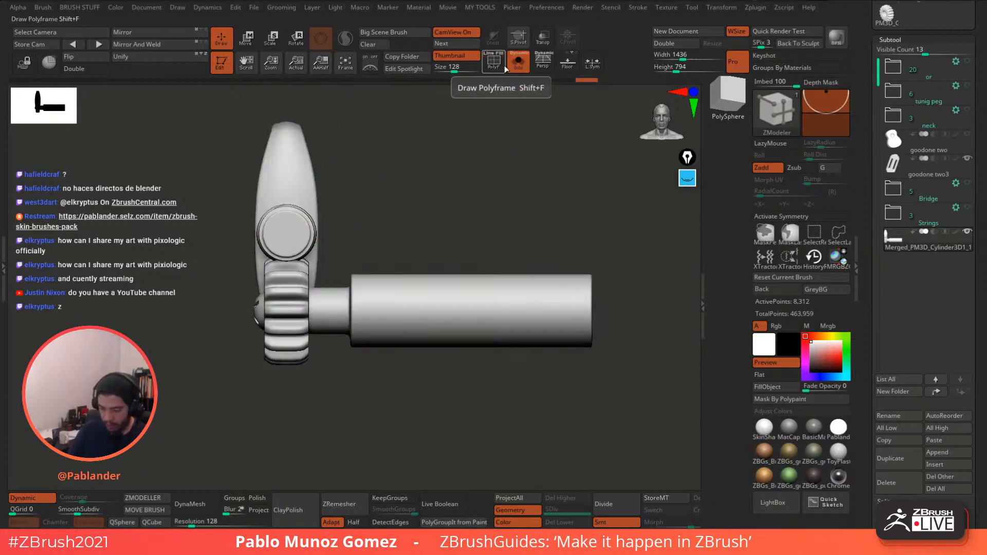
pyautogui.hotkey('shift', 'f')
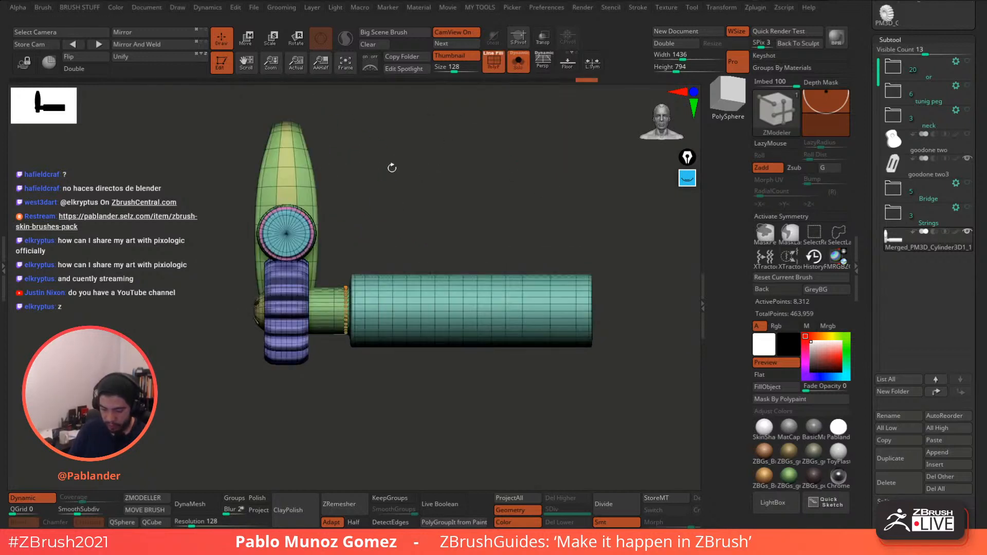
# - Switch ZModeler to Delete EdgeLoop Complete and remove the vertical loops on the cylinder's right part
pyautogui.click(35, 497)
pyautogui.keyDown('ctrl'); pyautogui.moveTo(365, 277); pyautogui.dragTo(378, 298, button='right'); pyautogui.keyUp('ctrl')
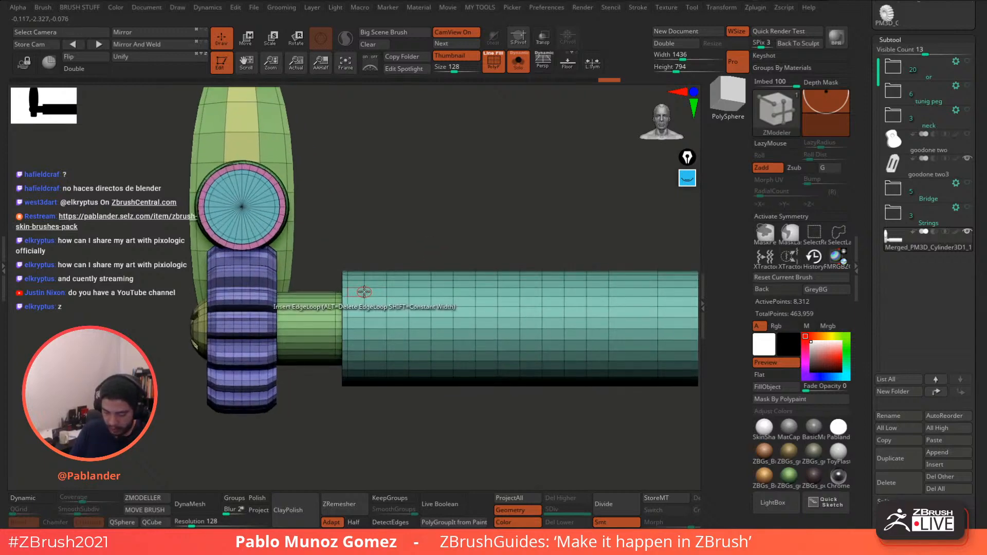
pyautogui.press('space')
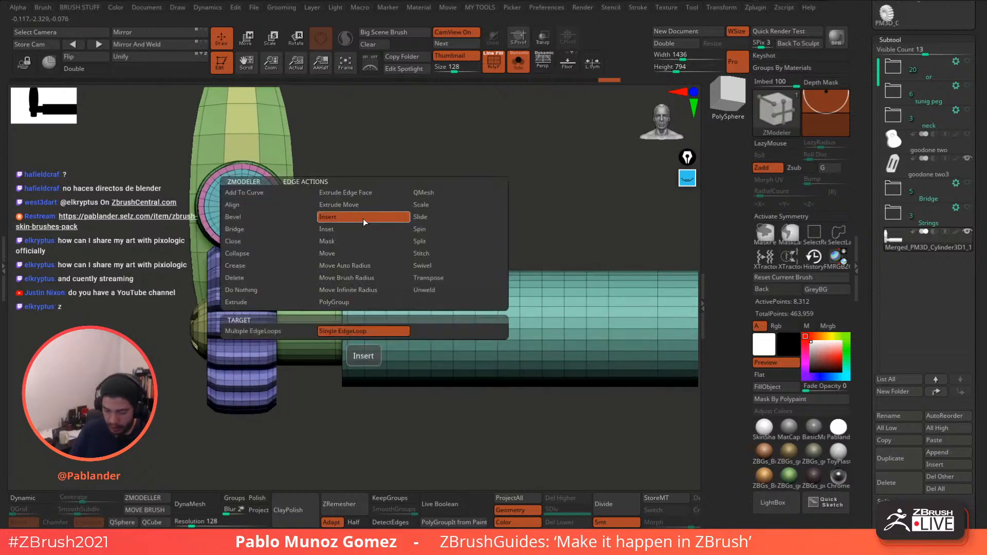
pyautogui.click(248, 278)
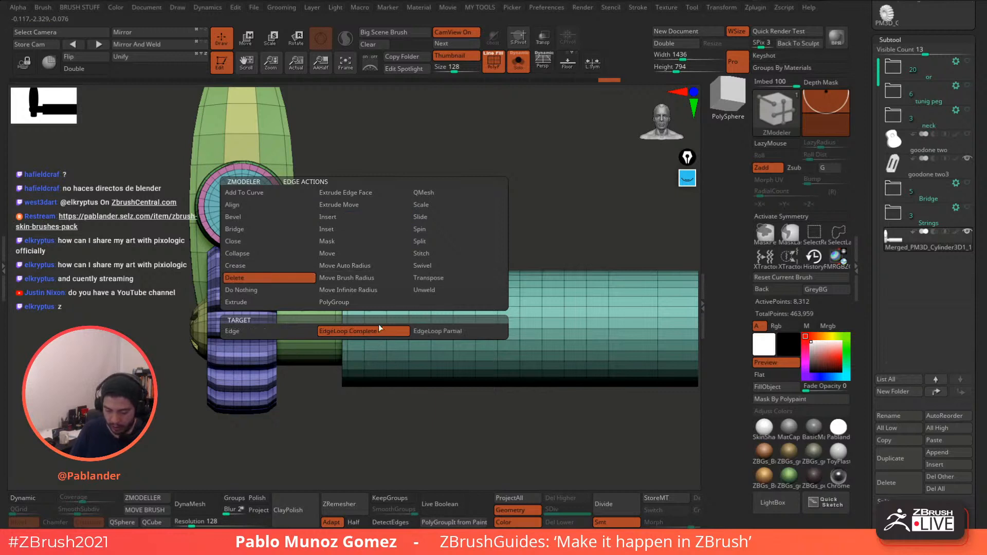
pyautogui.click(388, 298)
pyautogui.click(430, 299)
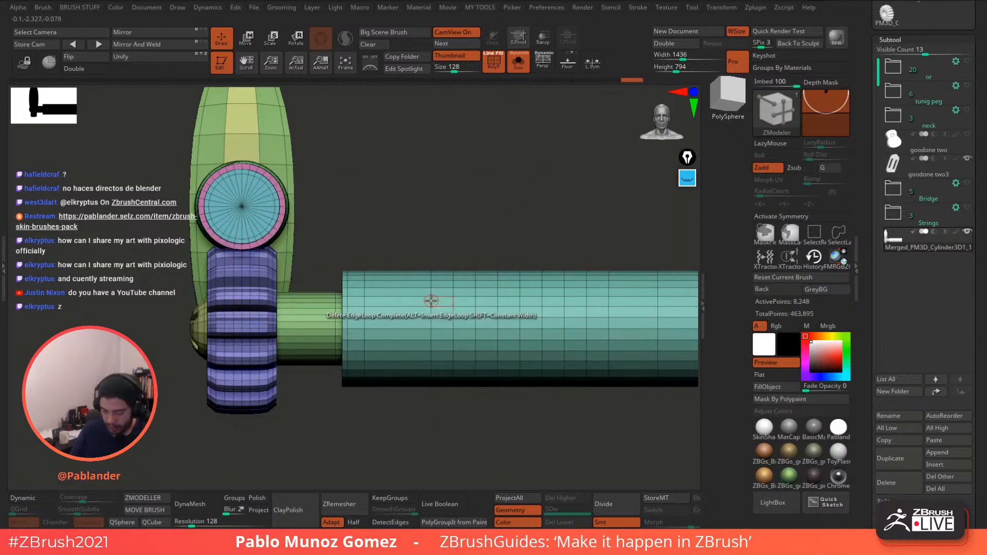
pyautogui.click(452, 300)
pyautogui.click(473, 300)
pyautogui.click(497, 301)
pyautogui.click(498, 301)
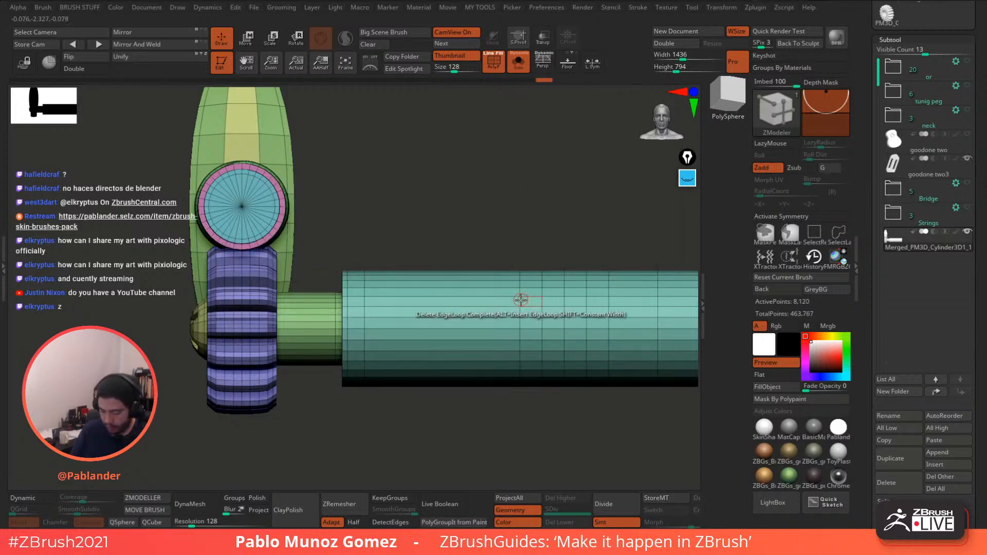
pyautogui.click(520, 301)
pyautogui.click(542, 300)
# - Delete the remaining extra vertical edge loops on the cylinder's left part
pyautogui.keyDown('alt'); pyautogui.moveTo(599, 218); pyautogui.dragTo(484, 182); pyautogui.keyUp('alt')
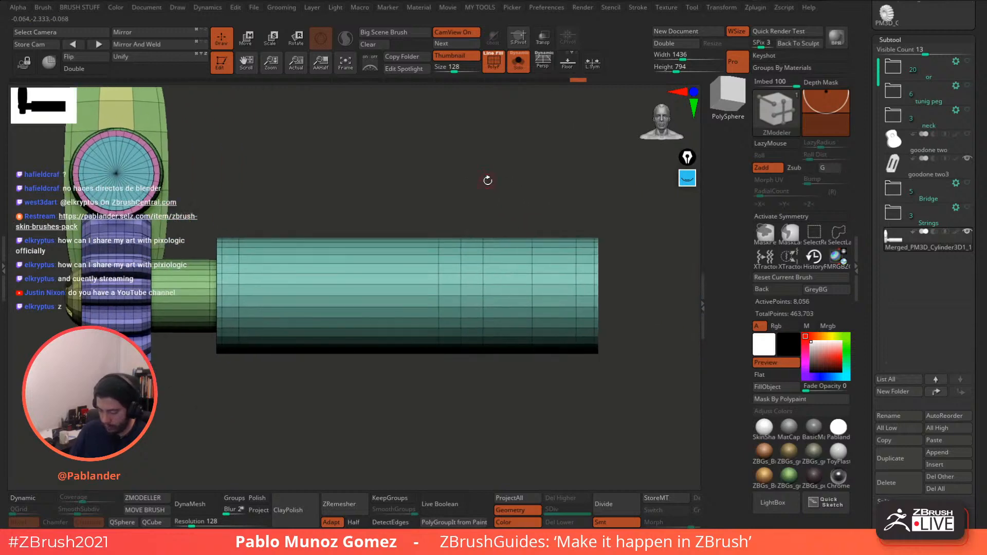
pyautogui.click(440, 267)
pyautogui.click(459, 267)
pyautogui.click(481, 267)
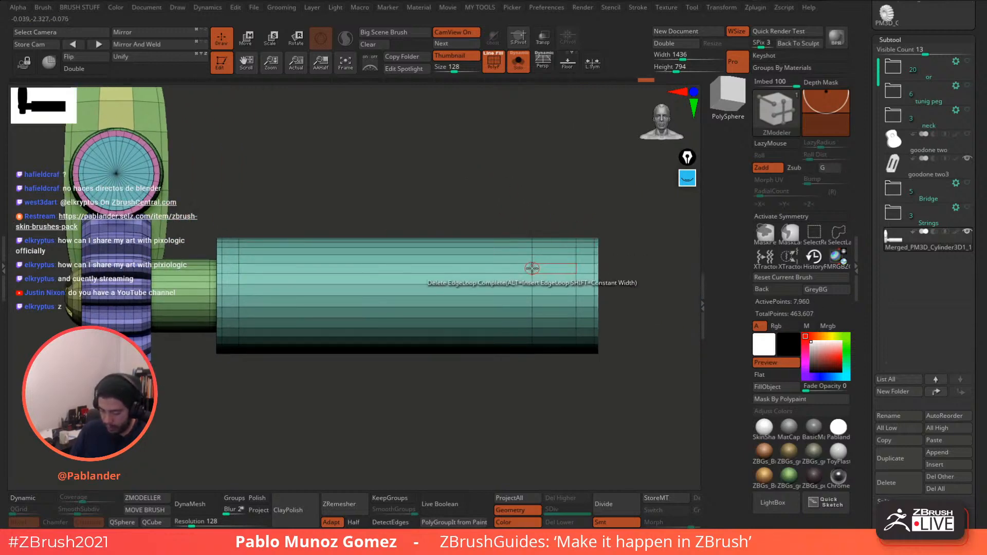
pyautogui.click(532, 268)
pyautogui.keyDown('alt'); pyautogui.moveTo(587, 203); pyautogui.dragTo(537, 201); pyautogui.keyUp('alt')
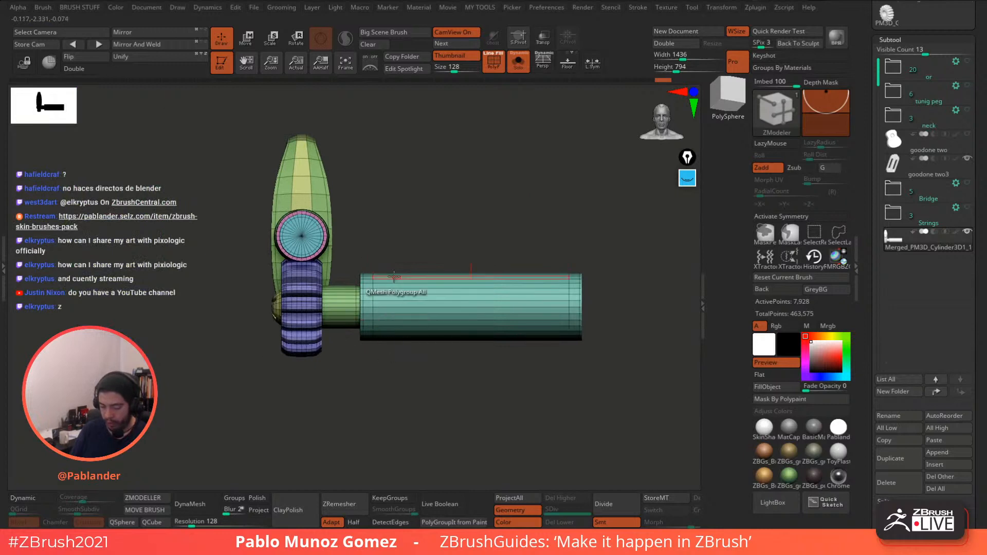
# - With Transp on and Solo off, mask and invert, then drag the cylinder's free end right
pyautogui.click(543, 40)
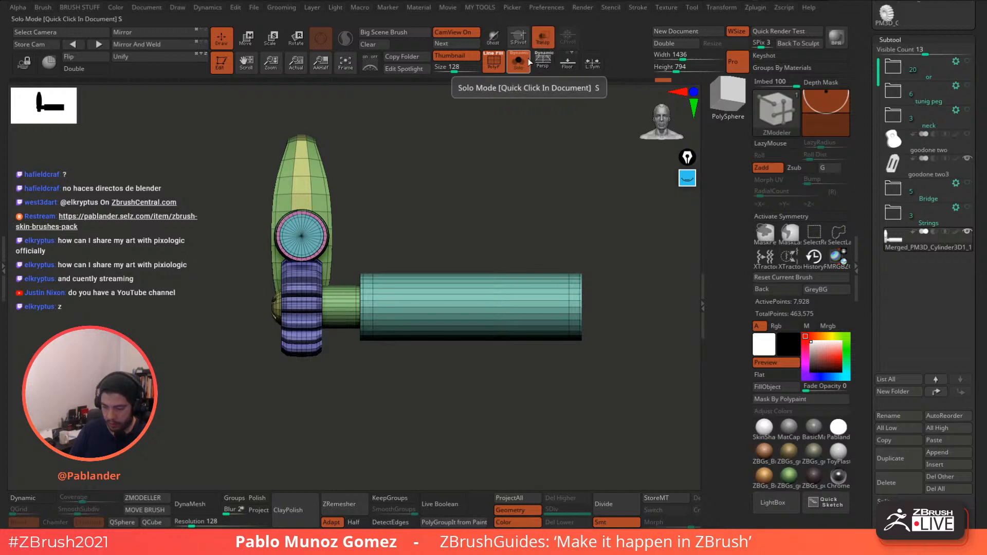
pyautogui.click(519, 61)
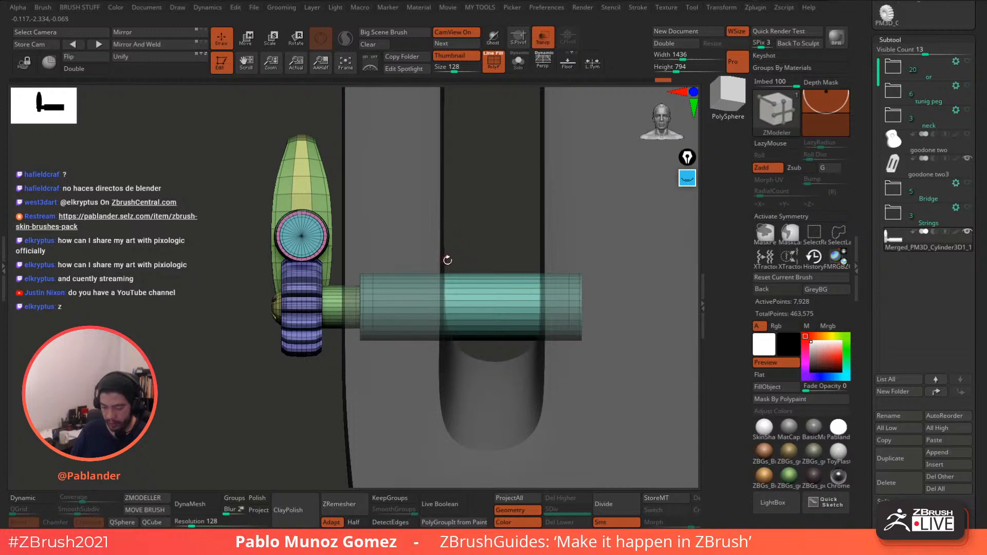
pyautogui.moveTo(478, 154)
pyautogui.keyDown('ctrl'); pyautogui.mouseDown()
pyautogui.moveTo(391, 335)
pyautogui.moveTo(352, 370)
pyautogui.mouseUp(); pyautogui.keyUp('ctrl')
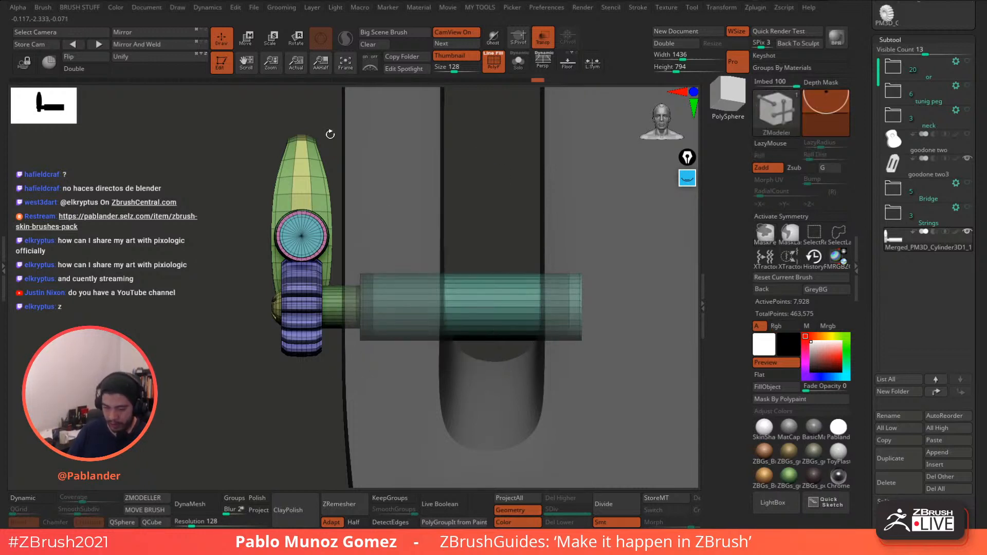
pyautogui.keyDown('ctrl'); pyautogui.click(238, 94); pyautogui.keyUp('ctrl')
pyautogui.press('w')
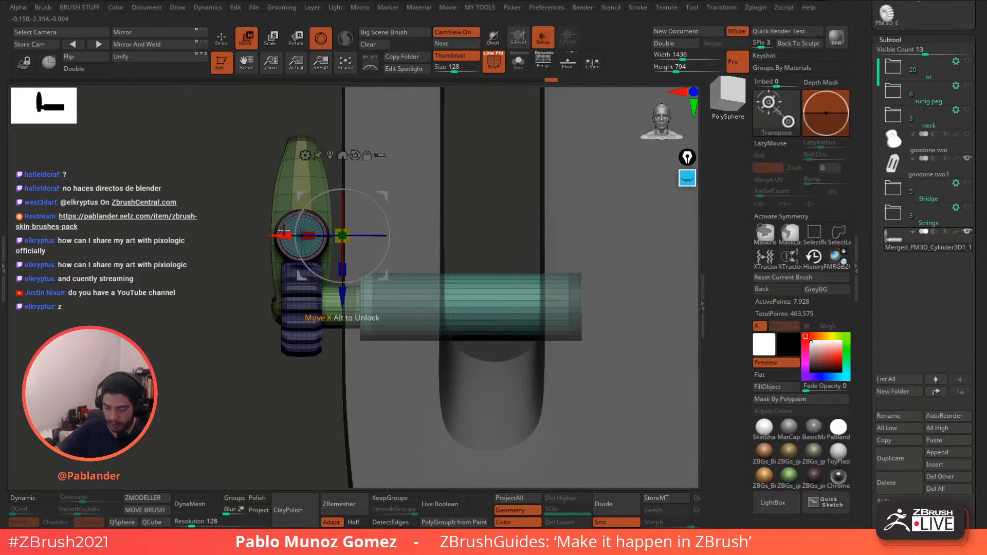
pyautogui.moveTo(277, 236); pyautogui.dragTo(357, 238)
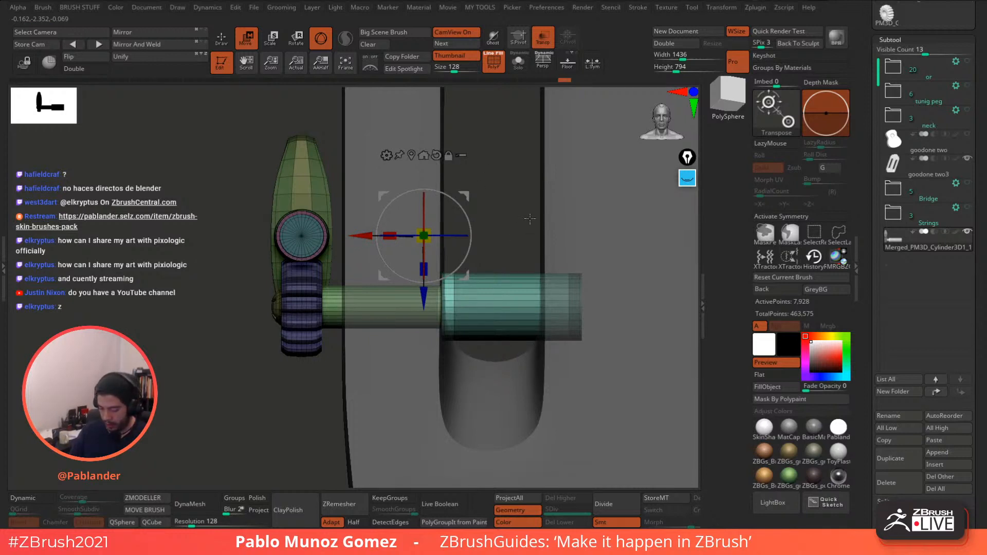
# - Return to ZModeler, clear the mask, and zoom in on the long cylinder
pyautogui.click(222, 39)
pyautogui.keyDown('ctrl'); pyautogui.moveTo(220, 149); pyautogui.dragTo(221, 193); pyautogui.keyUp('ctrl')
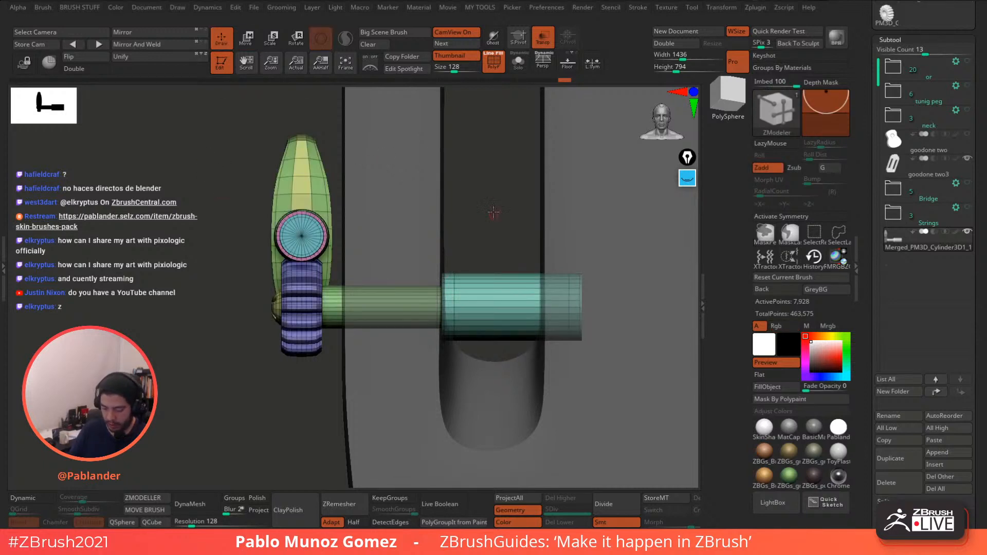
pyautogui.moveTo(493, 212); pyautogui.dragTo(417, 213)
pyautogui.click(37, 498)
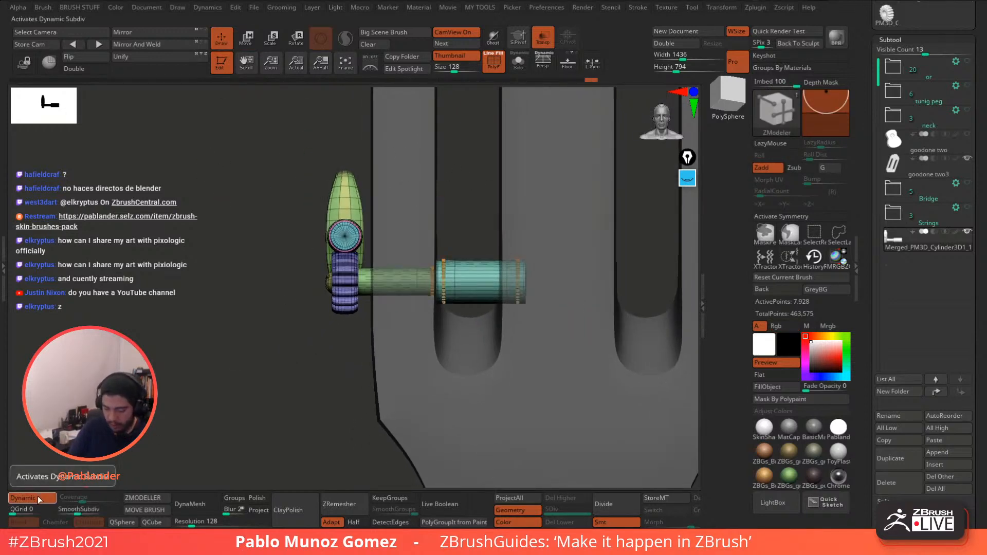
pyautogui.click(39, 498)
pyautogui.keyDown('alt'); pyautogui.moveTo(458, 221); pyautogui.dragTo(463, 293); pyautogui.keyUp('alt')
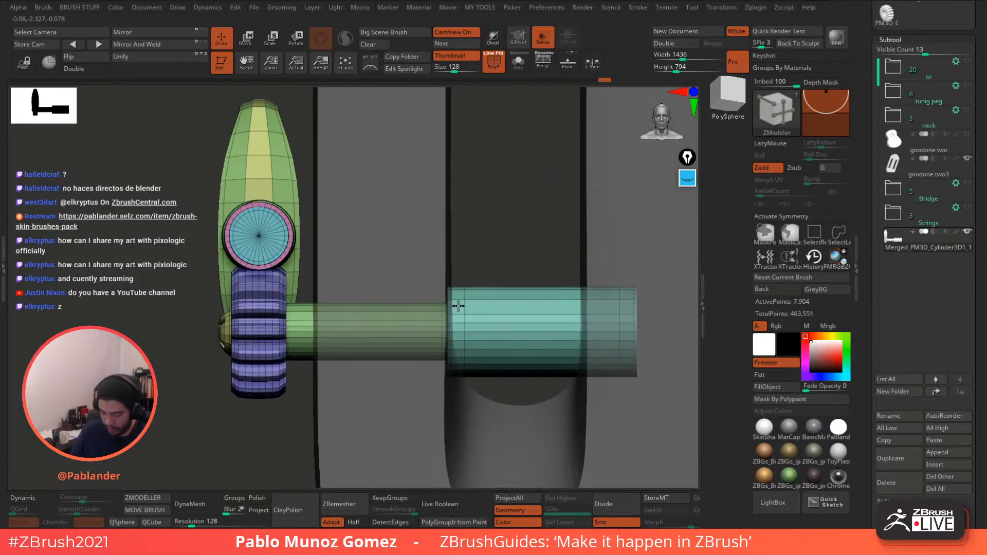
# - Insert edge loops on the teal and green cylinder sections with Insert EdgeLoop
pyautogui.press('space')
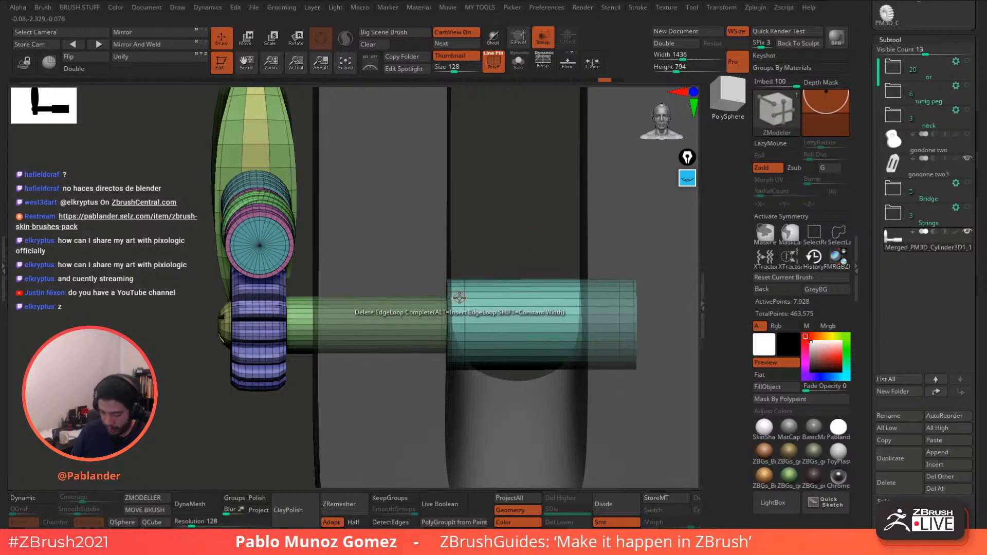
pyautogui.press('space')
pyautogui.click(455, 220)
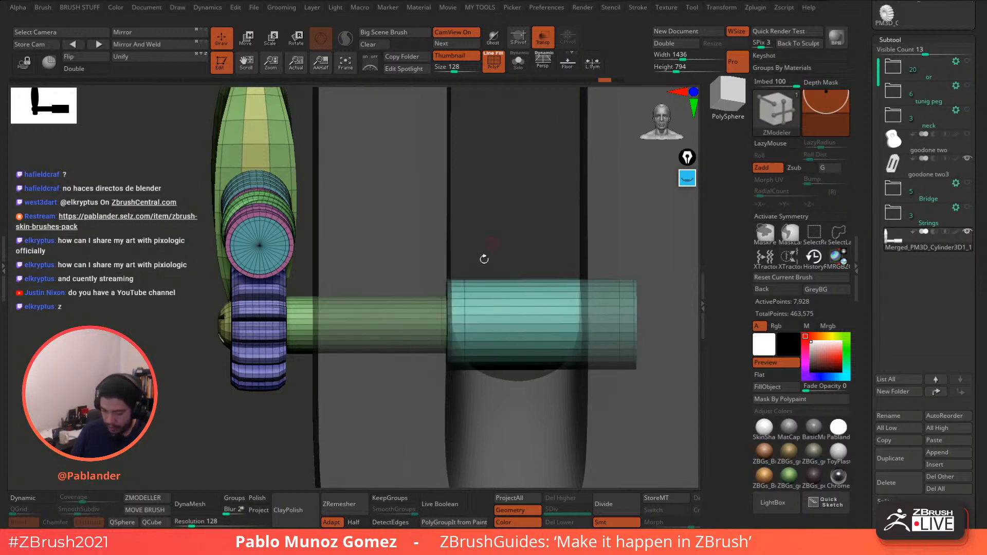
pyautogui.click(455, 306)
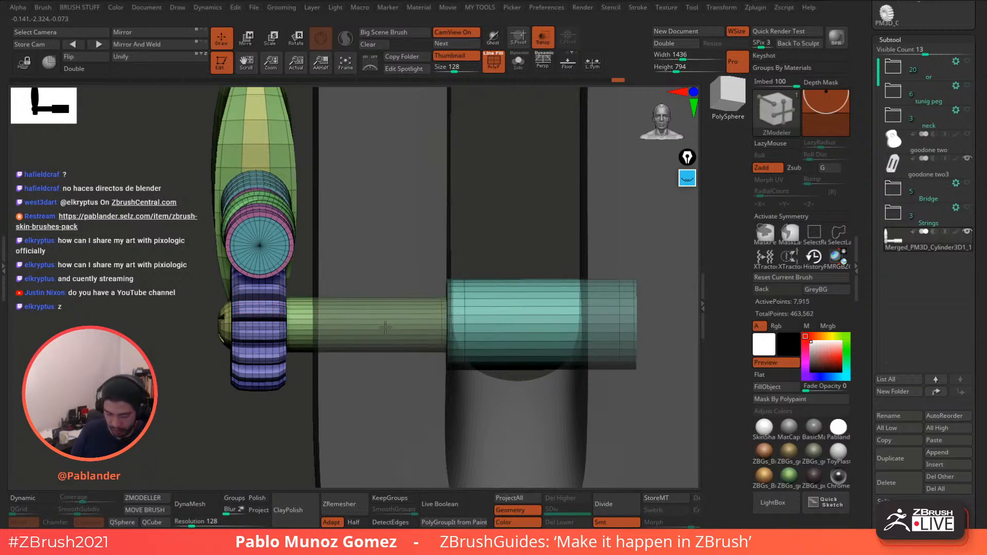
pyautogui.moveTo(385, 327); pyautogui.dragTo(403, 339)
pyautogui.hotkey('ctrl', 'z')
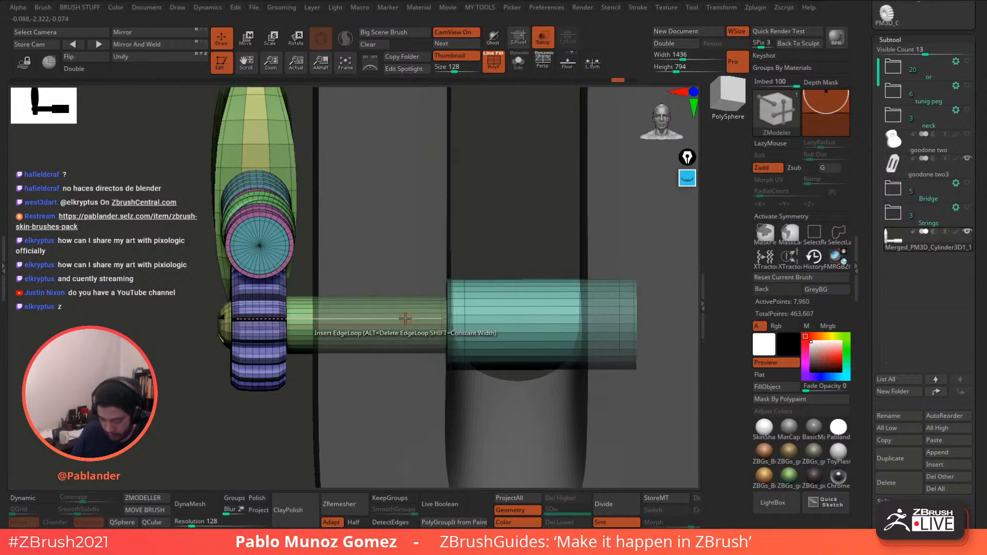
pyautogui.click(397, 318)
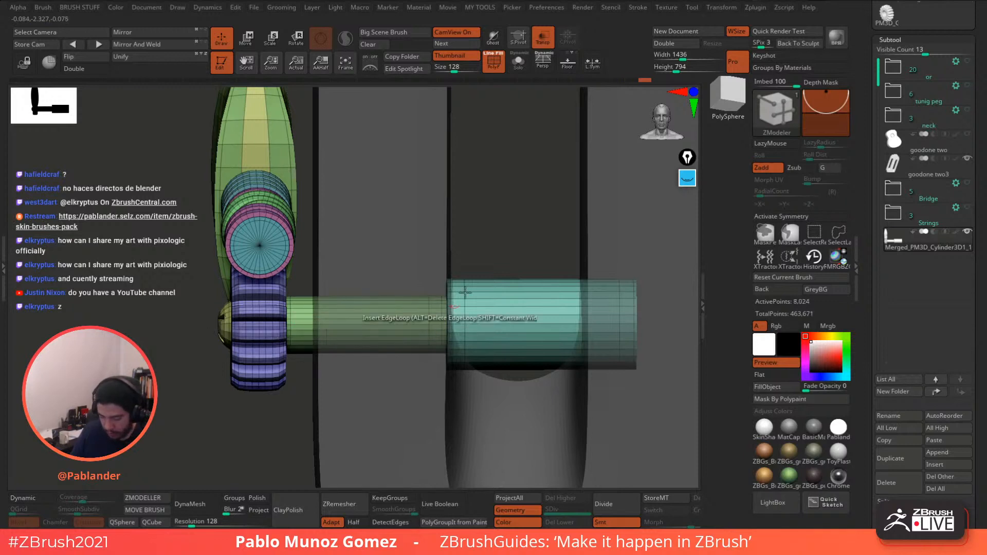
pyautogui.keyDown('alt'); pyautogui.moveTo(547, 233); pyautogui.dragTo(519, 175); pyautogui.keyUp('alt')
pyautogui.click(494, 62)
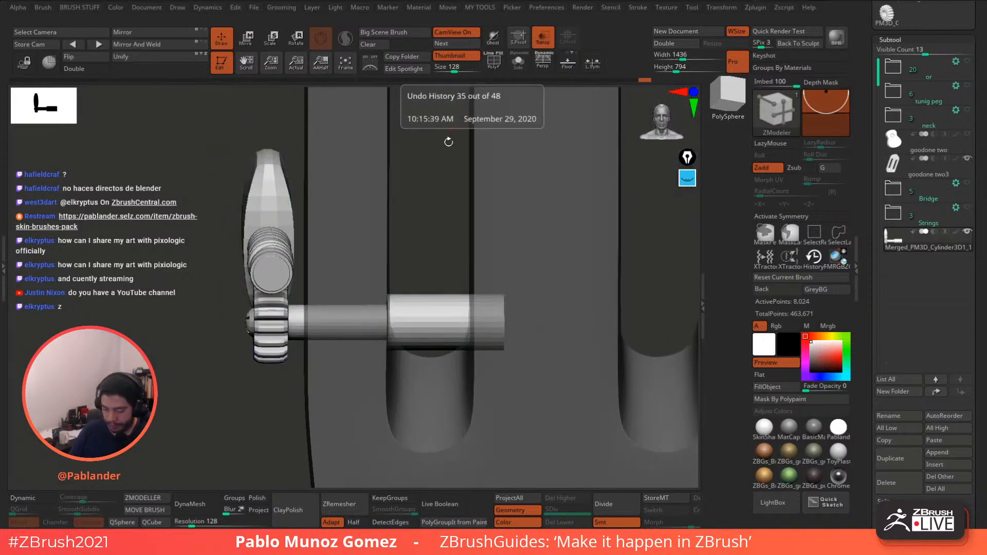
pyautogui.click(50, 497)
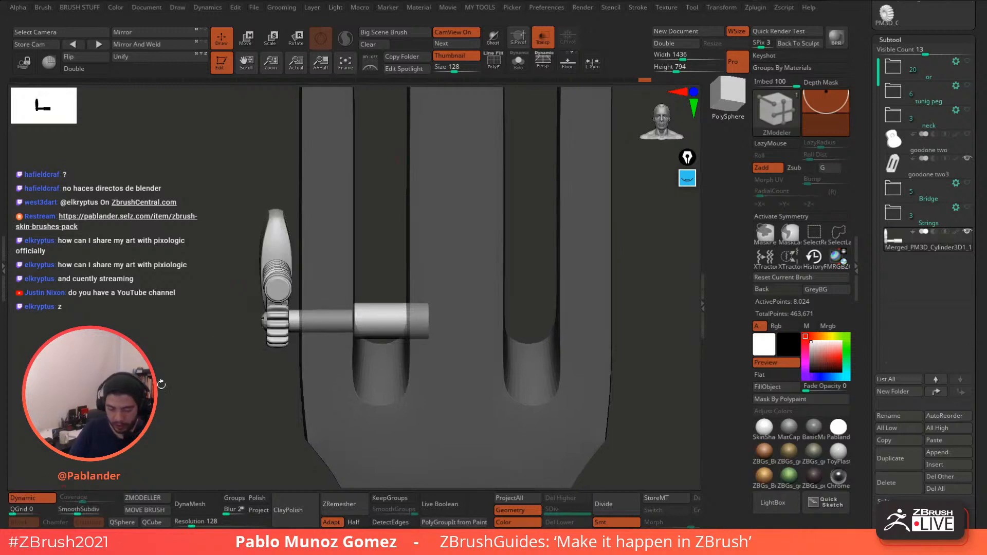
pyautogui.keyDown('shift'); pyautogui.moveTo(162, 385); pyautogui.dragTo(177, 375); pyautogui.keyUp('shift')
pyautogui.keyDown('alt'); pyautogui.moveTo(504, 245); pyautogui.dragTo(579, 193); pyautogui.keyUp('alt')
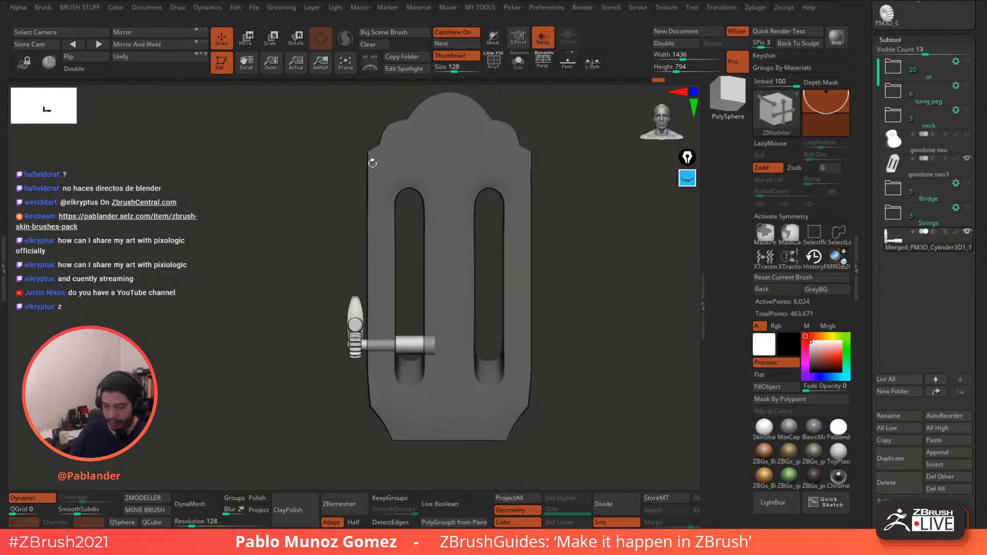
pyautogui.press('w')
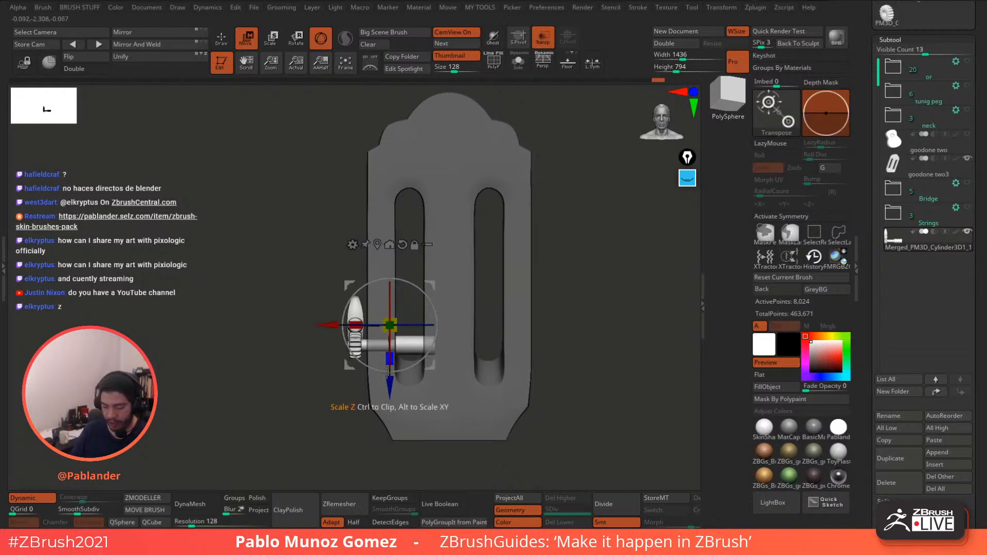
pyautogui.keyDown('ctrl'); pyautogui.moveTo(389, 382); pyautogui.dragTo(402, 325); pyautogui.keyUp('ctrl')
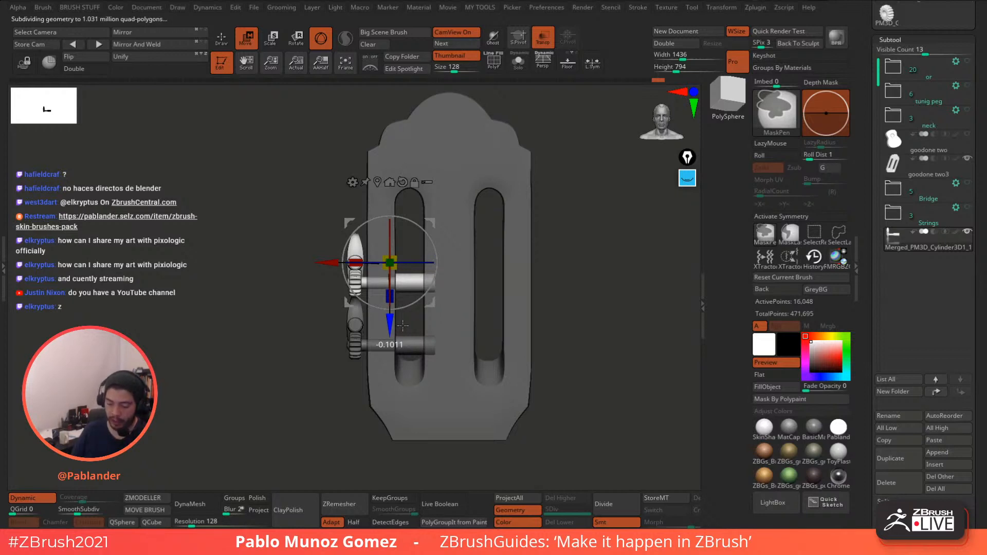
pyautogui.keyDown('ctrl'); pyautogui.moveTo(403, 325); pyautogui.dragTo(405, 251); pyautogui.keyUp('ctrl')
pyautogui.click(230, 40)
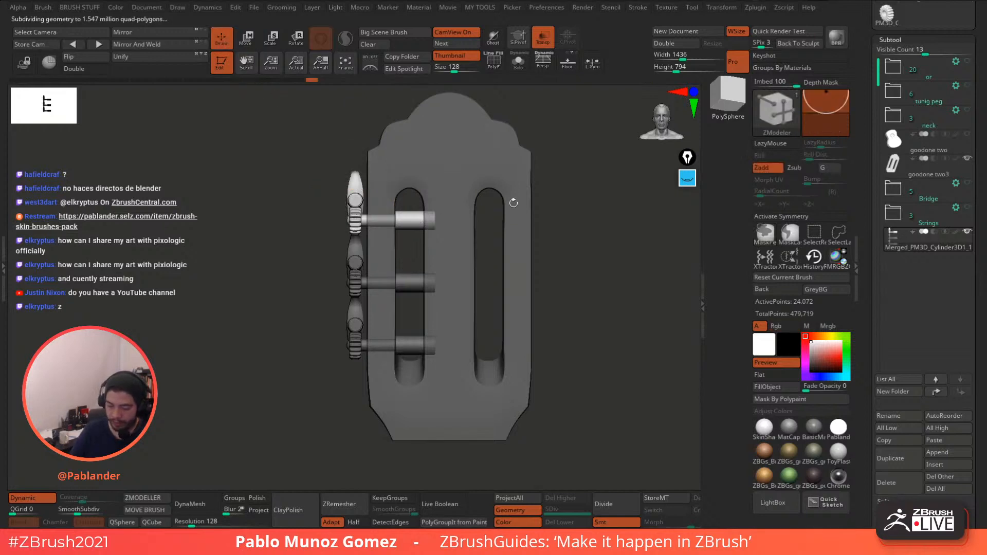
pyautogui.moveTo(564, 286)
pyautogui.mouseDown()
pyautogui.moveTo(593, 272)
pyautogui.moveTo(546, 227)
pyautogui.moveTo(544, 242)
pyautogui.moveTo(566, 237)
pyautogui.moveTo(550, 249)
pyautogui.moveTo(553, 240)
pyautogui.moveTo(555, 258)
pyautogui.moveTo(551, 249)
pyautogui.moveTo(571, 254)
pyautogui.moveTo(556, 276)
pyautogui.moveTo(564, 258)
pyautogui.moveTo(575, 278)
pyautogui.moveTo(582, 208)
pyautogui.moveTo(573, 194)
pyautogui.mouseUp()
pyautogui.click(543, 41)
pyautogui.hotkey('ctrl', 'z')
# - Turn on PolyF and run Auto Groups so each tuning peg part gets its own polygroup
pyautogui.click(516, 63)
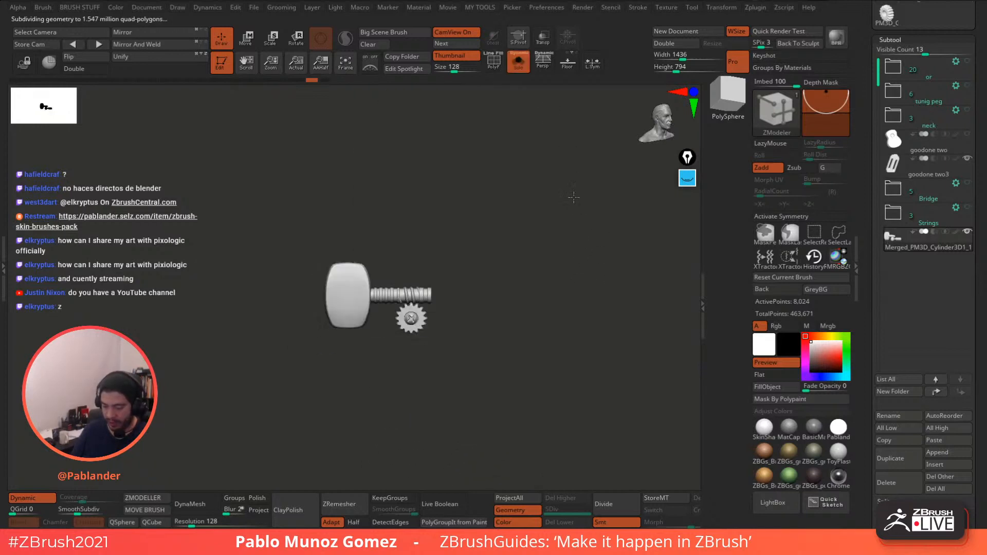
pyautogui.click(509, 67)
pyautogui.click(495, 62)
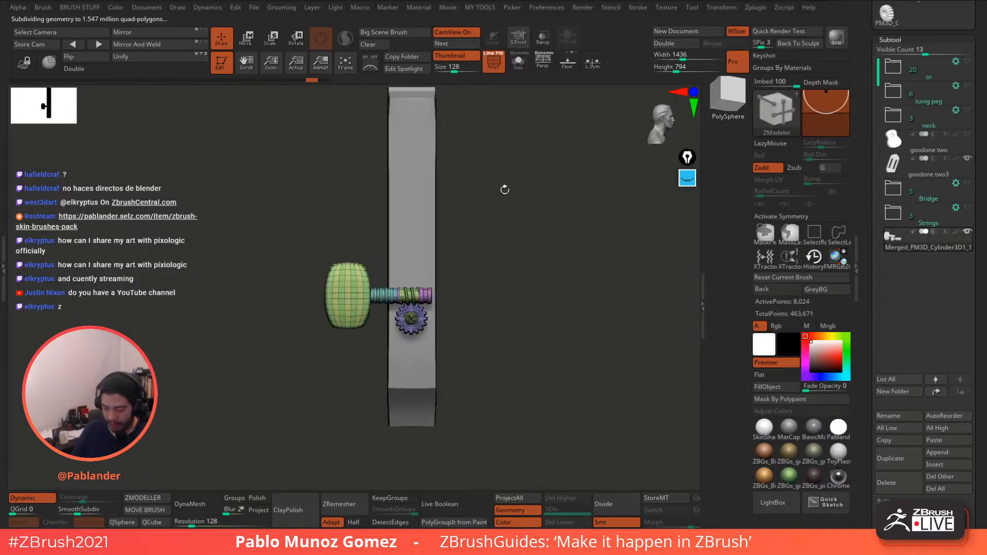
pyautogui.press('space')
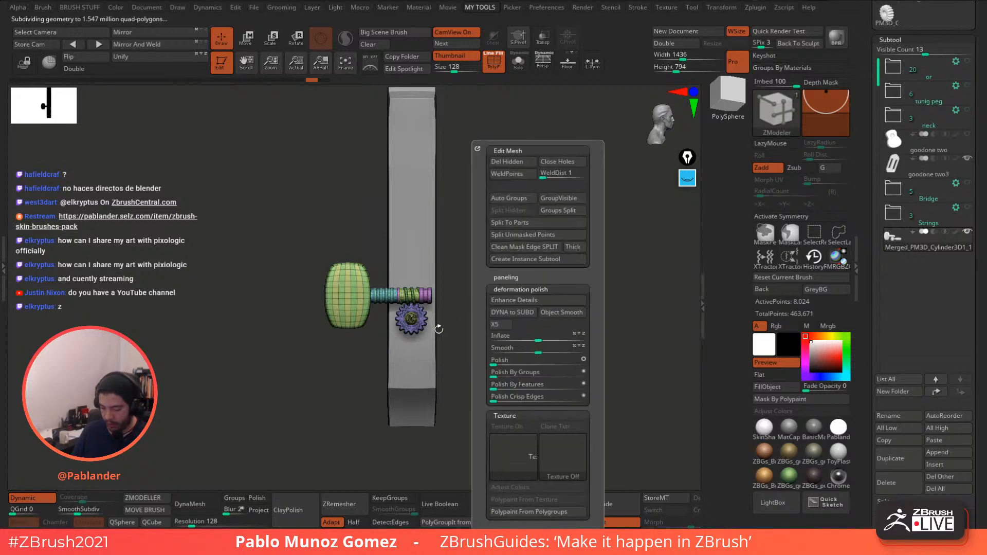
pyautogui.press('space')
pyautogui.click(535, 200)
pyautogui.moveTo(560, 231); pyautogui.dragTo(550, 271)
pyautogui.keyDown('alt'); pyautogui.moveTo(509, 297); pyautogui.dragTo(544, 281); pyautogui.keyUp('alt')
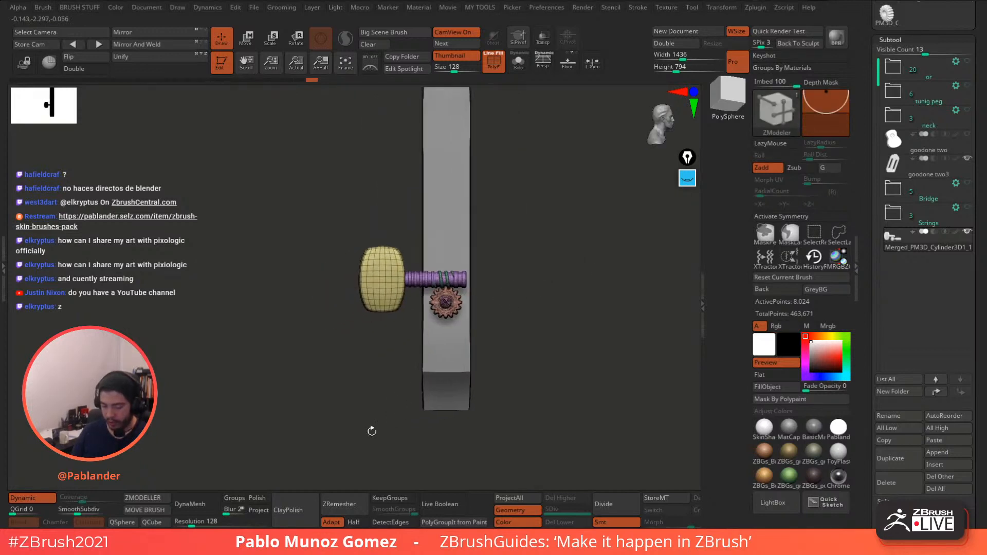
# - Isolate the knob's polygroup with SelectRect, then unhide the shaft and gear
pyautogui.click(247, 39)
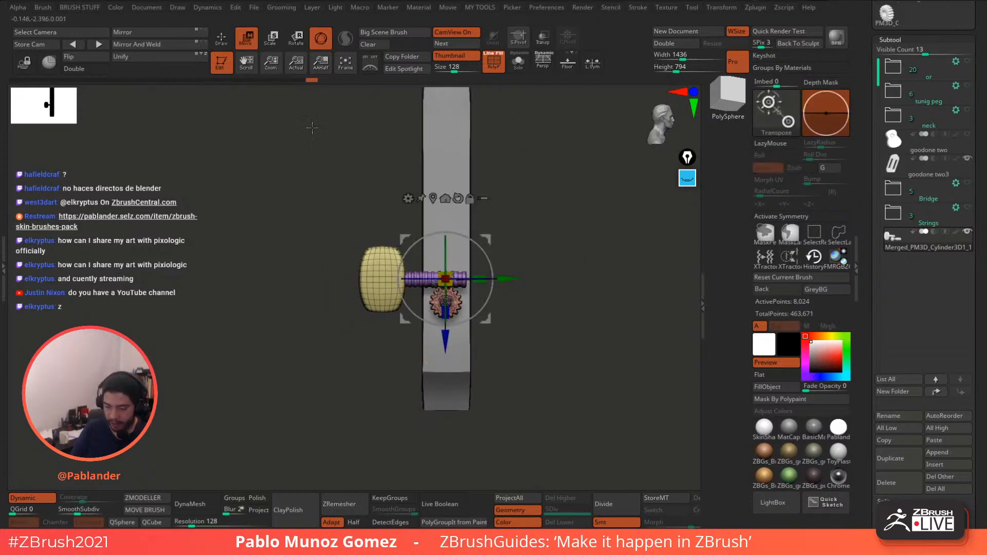
pyautogui.click(222, 39)
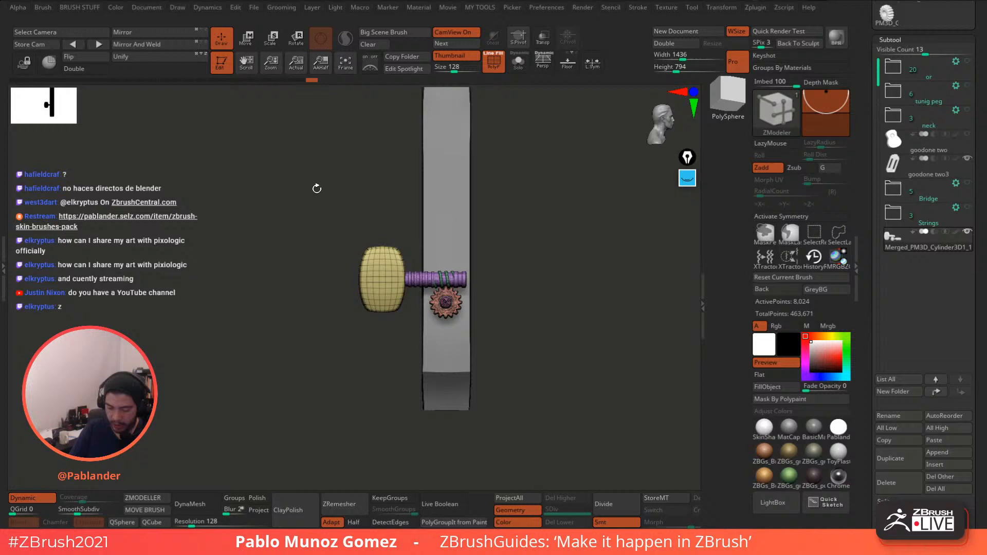
pyautogui.click(800, 232)
pyautogui.keyDown('ctrl'); pyautogui.keyDown('shift'); pyautogui.click(378, 273); pyautogui.keyUp('shift'); pyautogui.keyUp('ctrl')
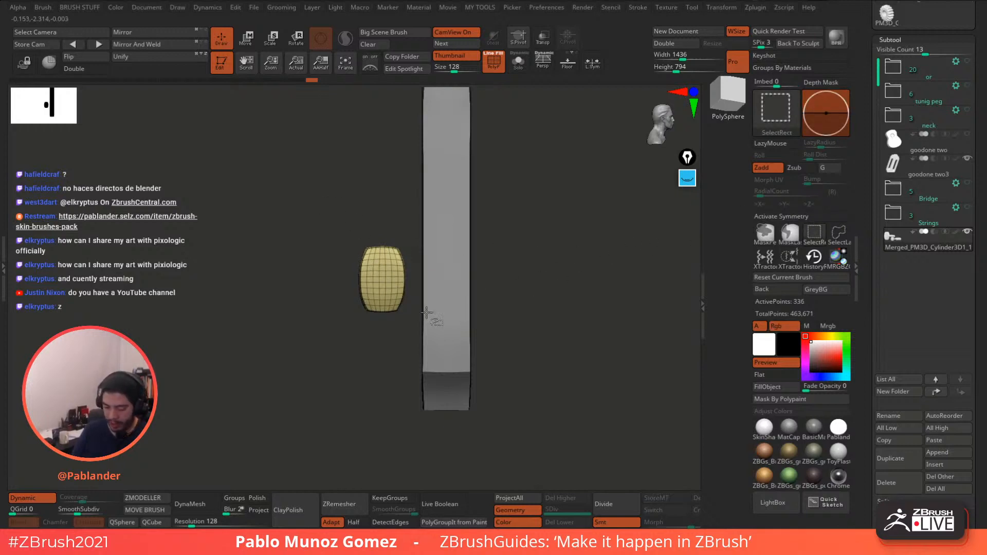
pyautogui.keyDown('ctrl'); pyautogui.keyDown('shift'); pyautogui.click(555, 270); pyautogui.keyUp('shift'); pyautogui.keyUp('ctrl')
# - Slightly rescale the peg's knob along Y and Z with the Gizmo handles
pyautogui.press('w')
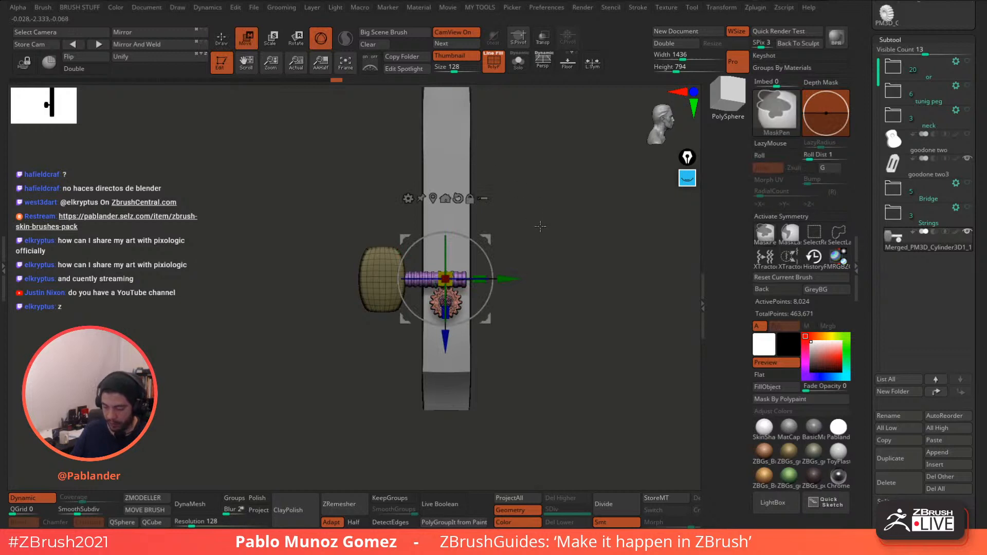
pyautogui.click(433, 195)
pyautogui.keyDown('alt'); pyautogui.moveTo(536, 204); pyautogui.dragTo(581, 257); pyautogui.keyUp('alt')
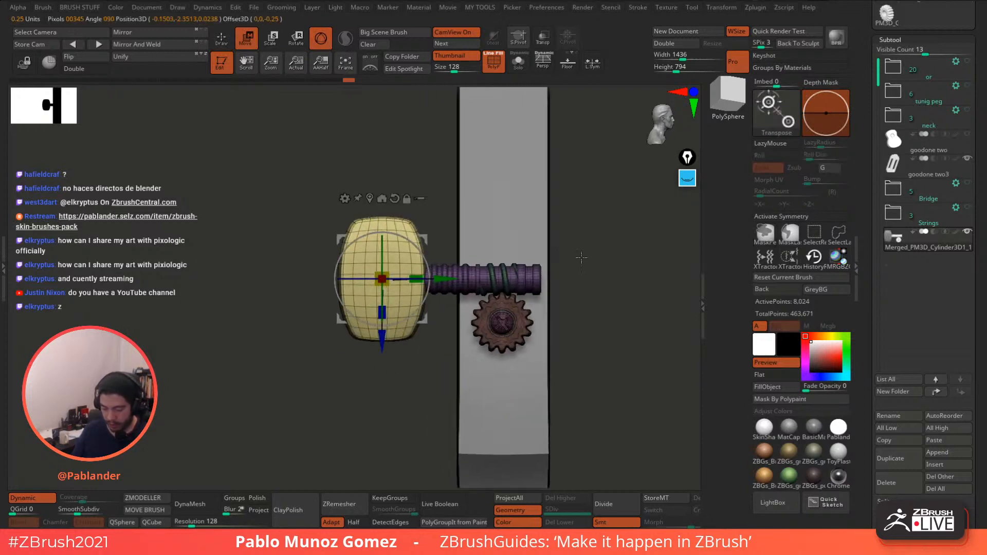
pyautogui.keyDown('alt'); pyautogui.moveTo(445, 278); pyautogui.dragTo(425, 310); pyautogui.keyUp('alt')
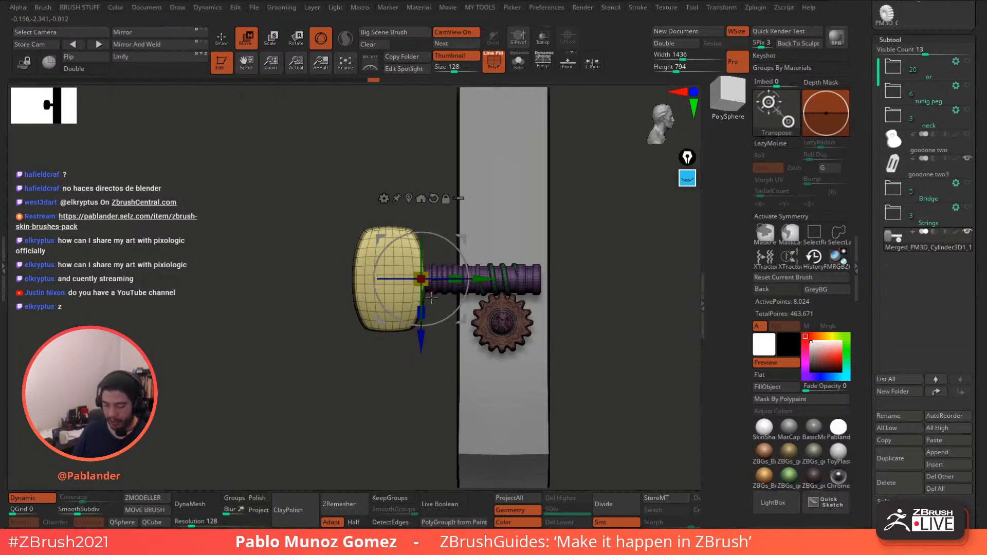
pyautogui.moveTo(492, 260); pyautogui.dragTo(545, 264)
pyautogui.moveTo(618, 221); pyautogui.dragTo(491, 289)
pyautogui.moveTo(465, 325); pyautogui.dragTo(465, 323)
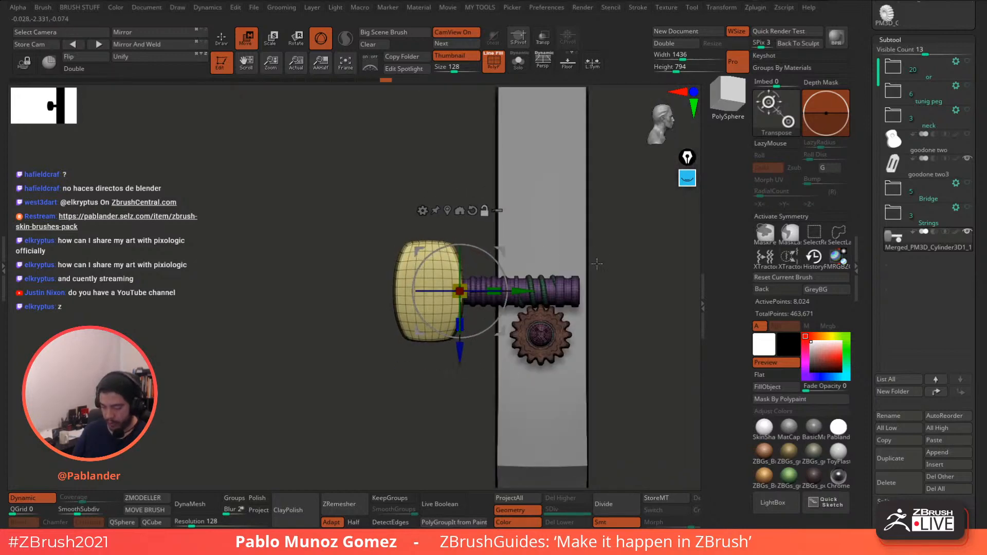
pyautogui.keyDown('alt'); pyautogui.moveTo(597, 264); pyautogui.dragTo(533, 264); pyautogui.keyUp('alt')
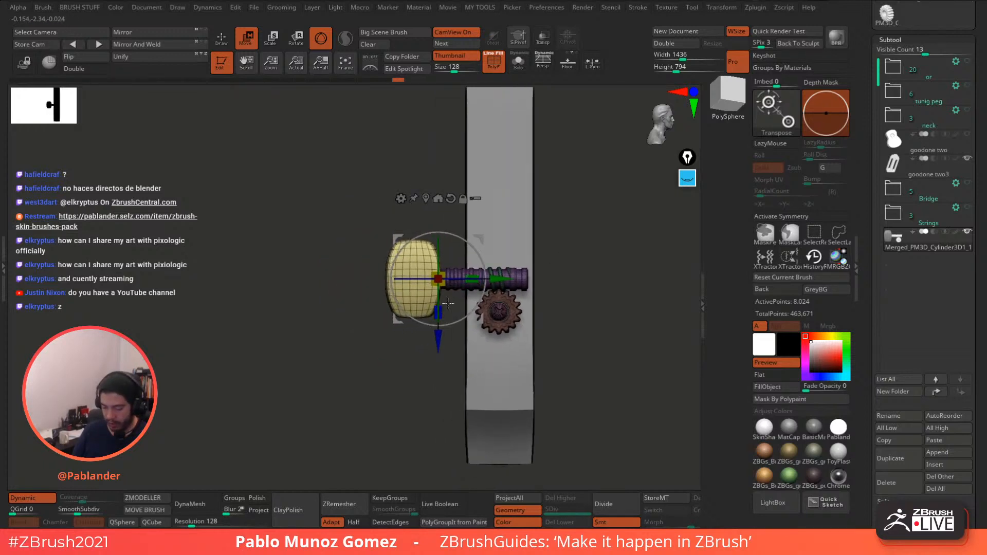
pyautogui.moveTo(438, 311); pyautogui.dragTo(440, 312)
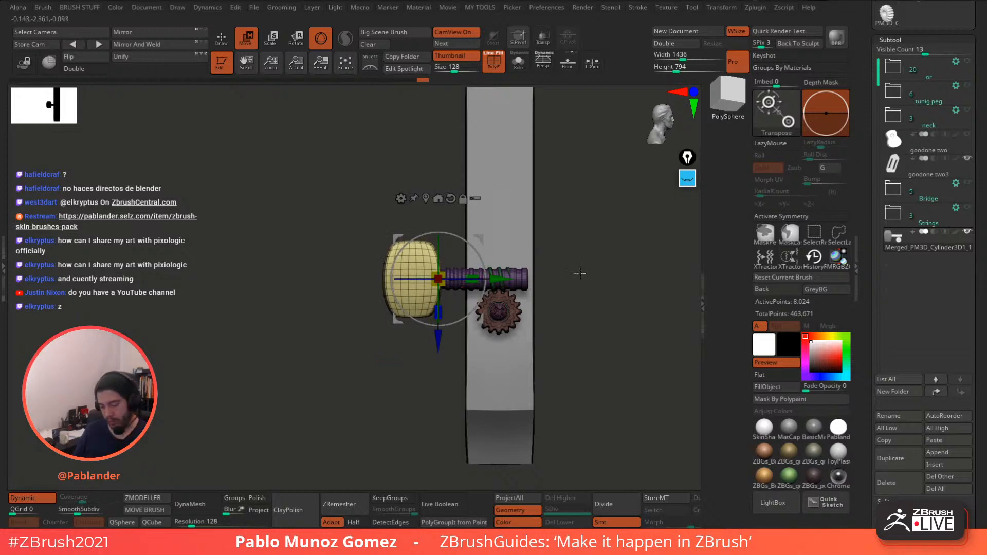
pyautogui.moveTo(579, 273)
pyautogui.mouseDown()
pyautogui.moveTo(485, 152)
pyautogui.moveTo(418, 172)
pyautogui.mouseUp()
pyautogui.press('q')
pyautogui.keyDown('shift'); pyautogui.moveTo(564, 252); pyautogui.dragTo(522, 159); pyautogui.keyUp('shift')
pyautogui.hotkey('shift', 'f')
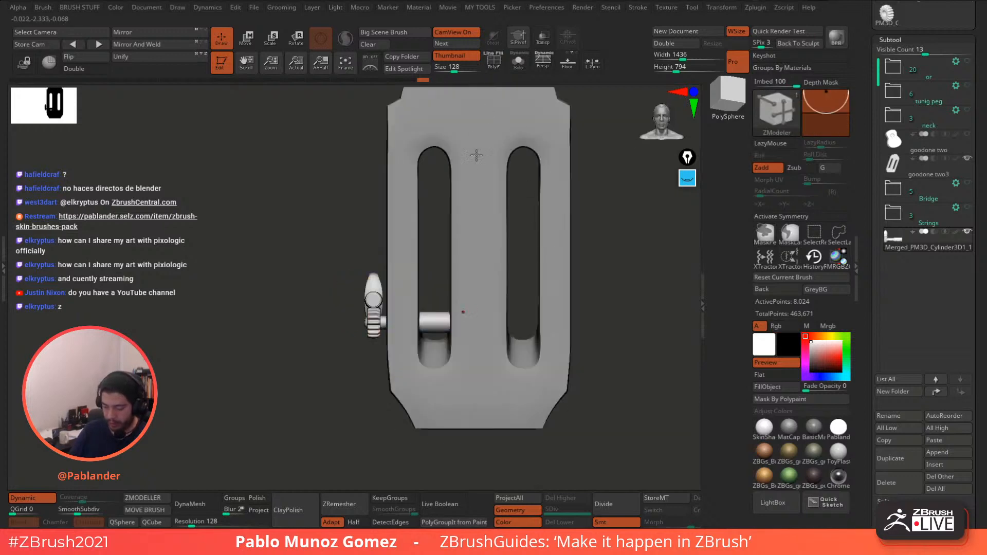
pyautogui.moveTo(334, 288)
pyautogui.keyDown('alt'); pyautogui.mouseDown()
pyautogui.moveTo(308, 263)
pyautogui.moveTo(345, 280)
pyautogui.mouseUp(); pyautogui.keyUp('alt')
pyautogui.moveTo(584, 303); pyautogui.dragTo(463, 309)
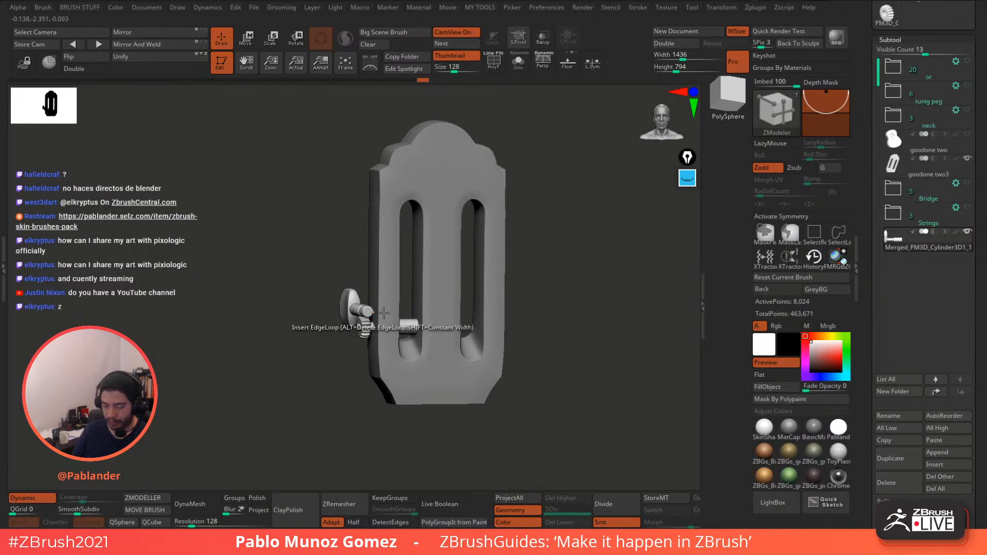
pyautogui.moveTo(580, 259); pyautogui.dragTo(544, 277)
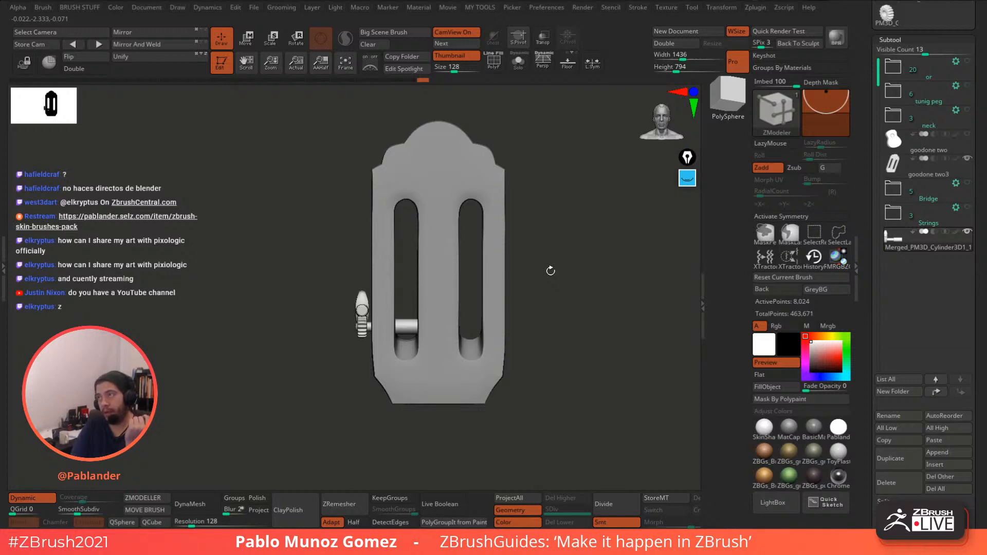
pyautogui.moveTo(569, 333); pyautogui.dragTo(594, 276)
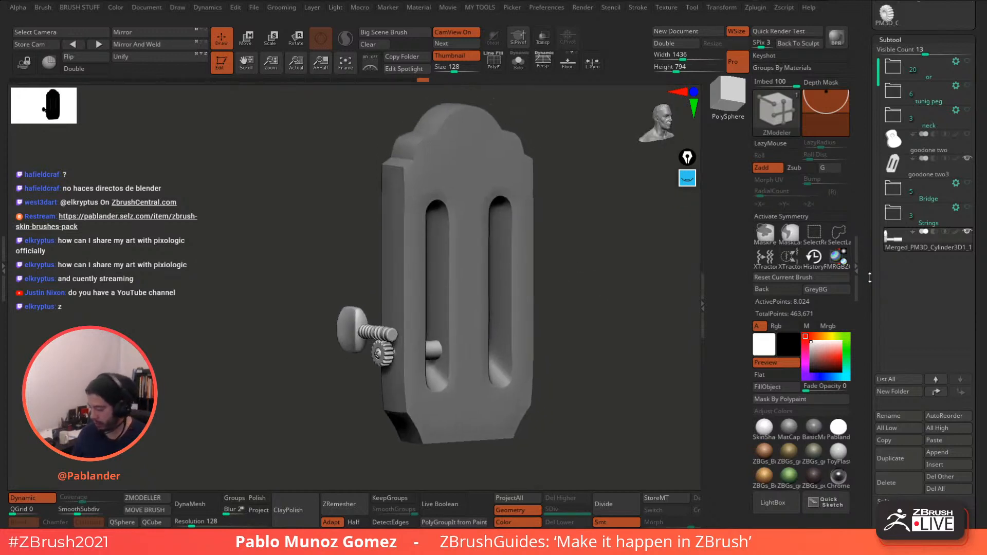
pyautogui.scroll(-3, 869, 278)
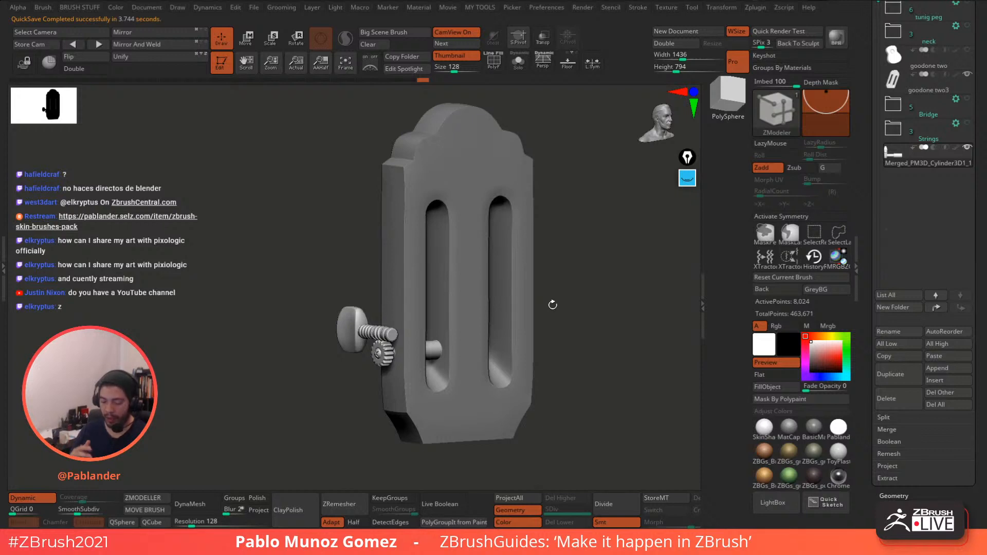
# - Open the peg array's ArrayMesh settings with Repeat set to 3
pyautogui.moveTo(869, 259); pyautogui.dragTo(882, 162)
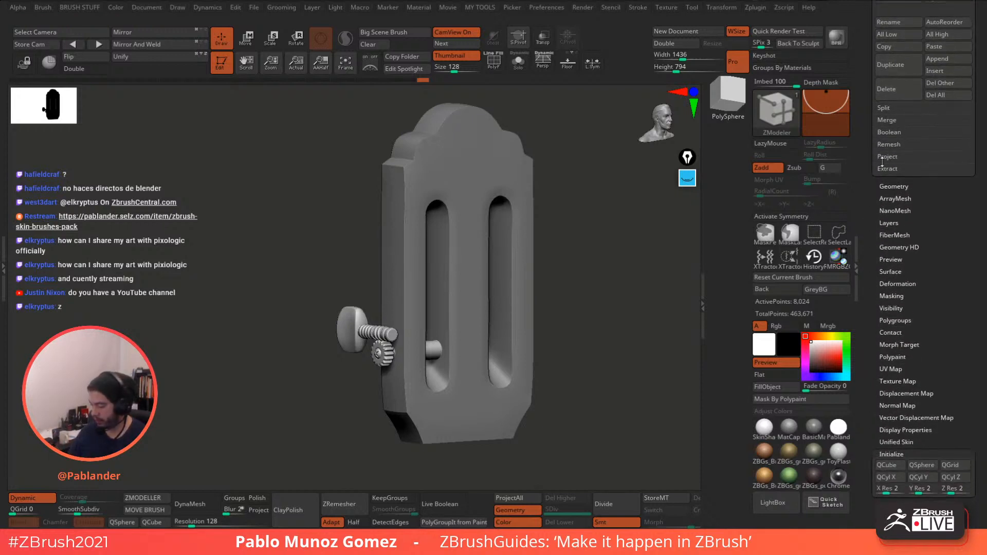
pyautogui.moveTo(912, 234); pyautogui.dragTo(929, 188)
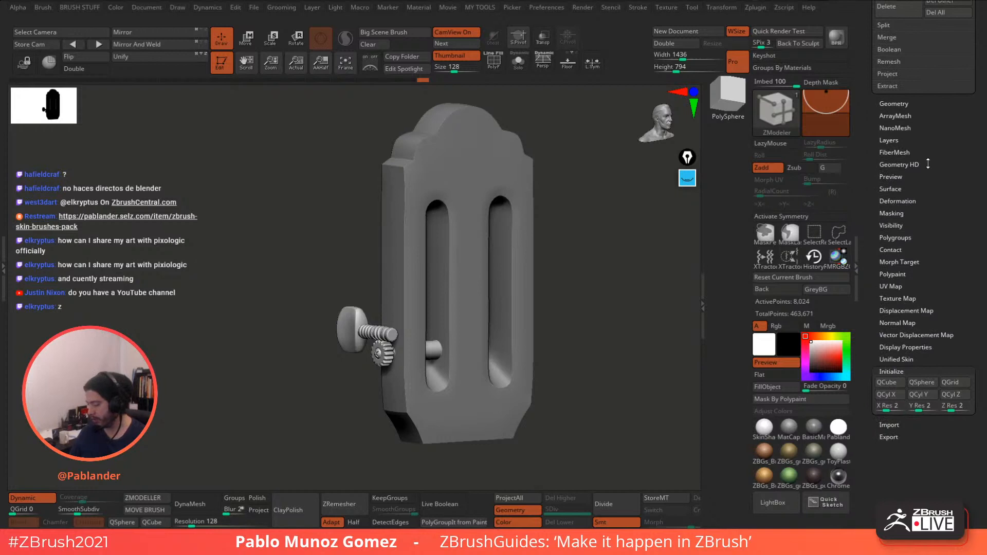
pyautogui.keyDown('shift'); pyautogui.moveTo(907, 121); pyautogui.dragTo(907, 118); pyautogui.keyUp('shift')
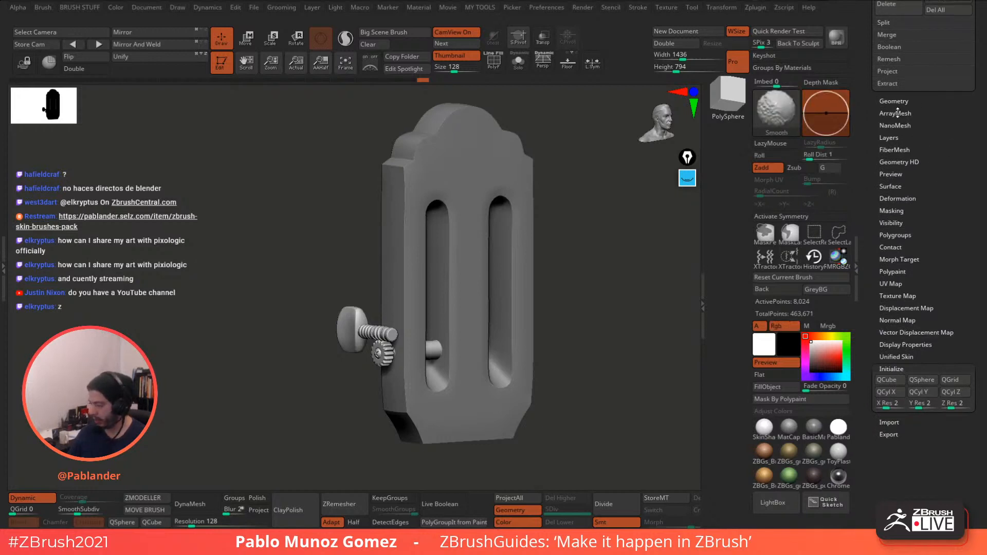
pyautogui.click(897, 113)
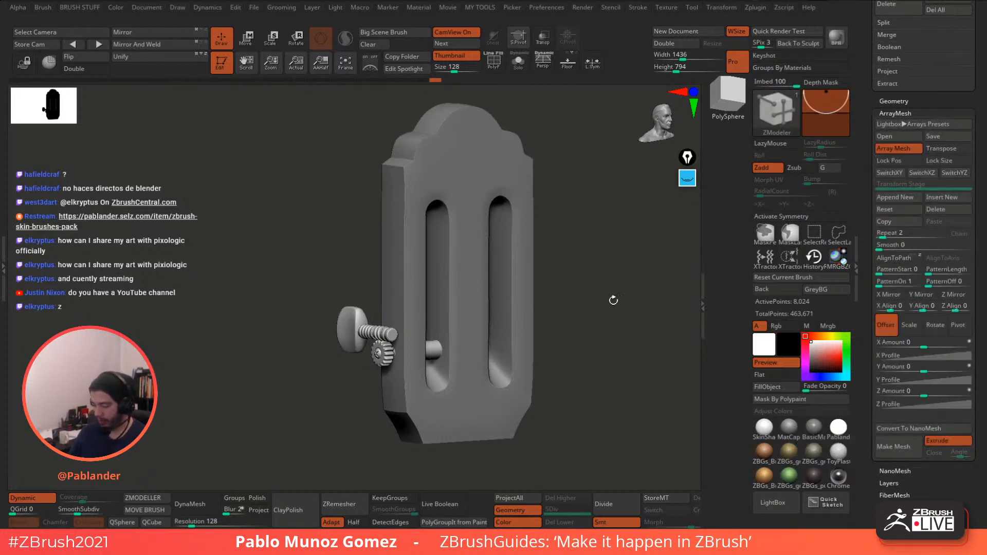
pyautogui.moveTo(613, 300)
pyautogui.keyDown('shift'); pyautogui.mouseDown()
pyautogui.moveTo(594, 302)
pyautogui.moveTo(599, 293)
pyautogui.mouseUp(); pyautogui.keyUp('shift')
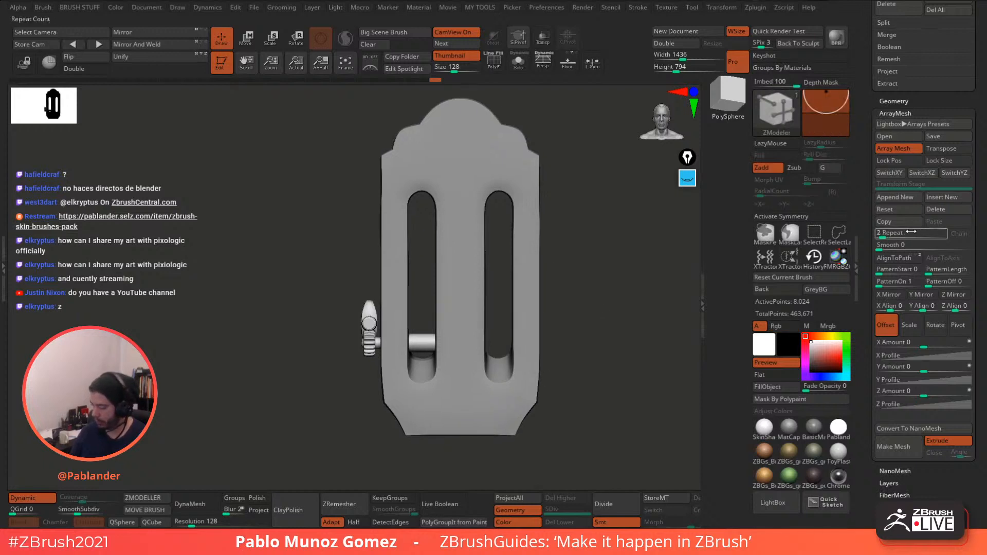
pyautogui.moveTo(883, 237); pyautogui.dragTo(883, 237)
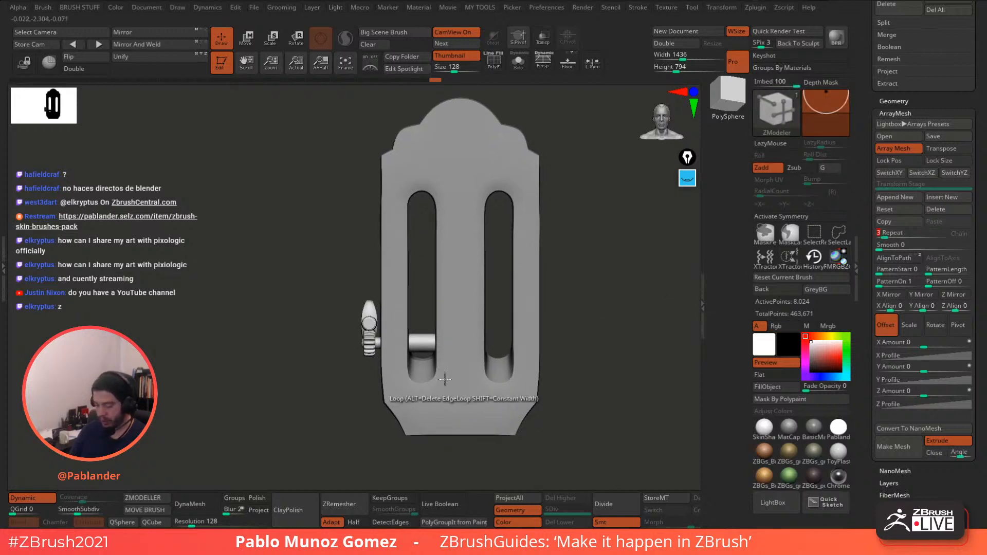
# - Select the Move brush, set the array's Y Amount to -4, and make the headstock active
pyautogui.press('b')
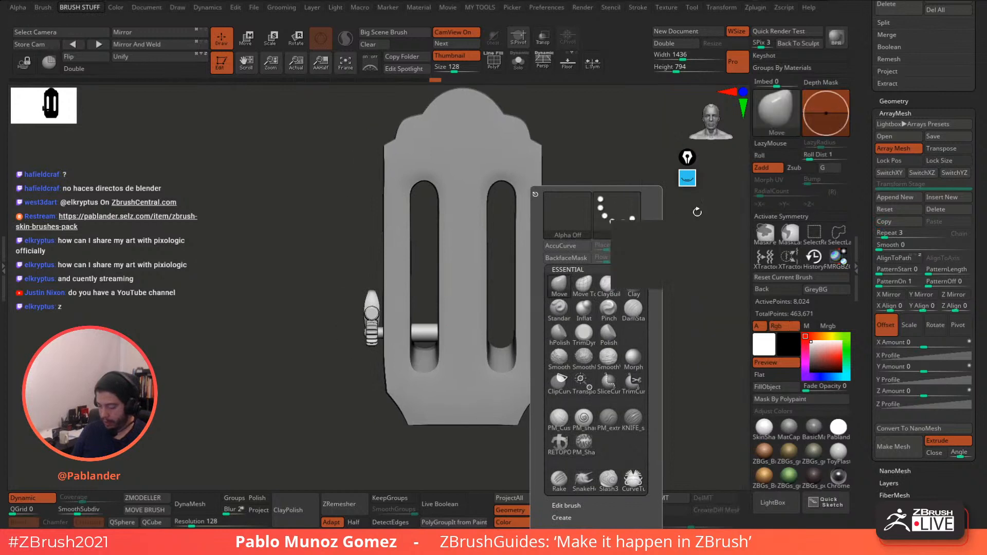
pyautogui.click(559, 283)
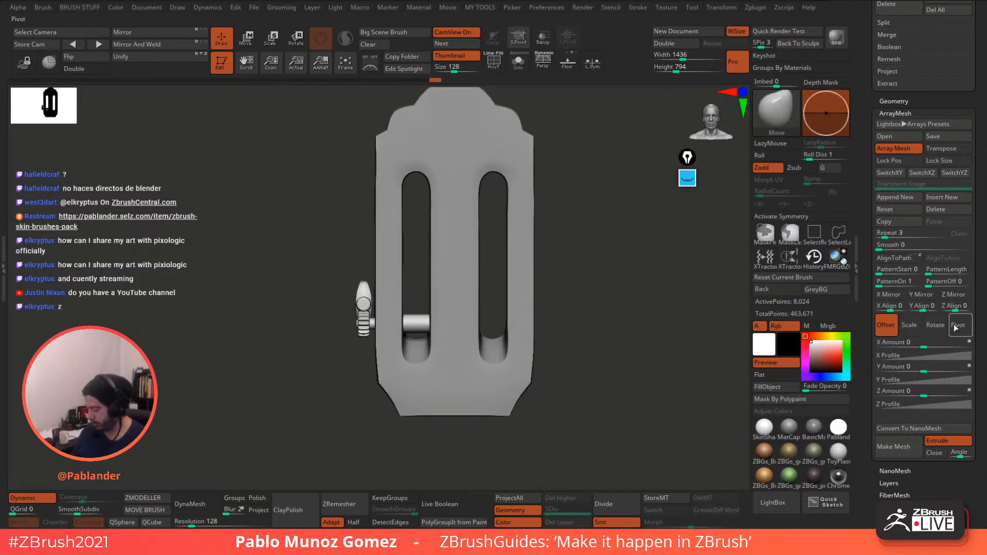
pyautogui.scroll(-2, 943, 288)
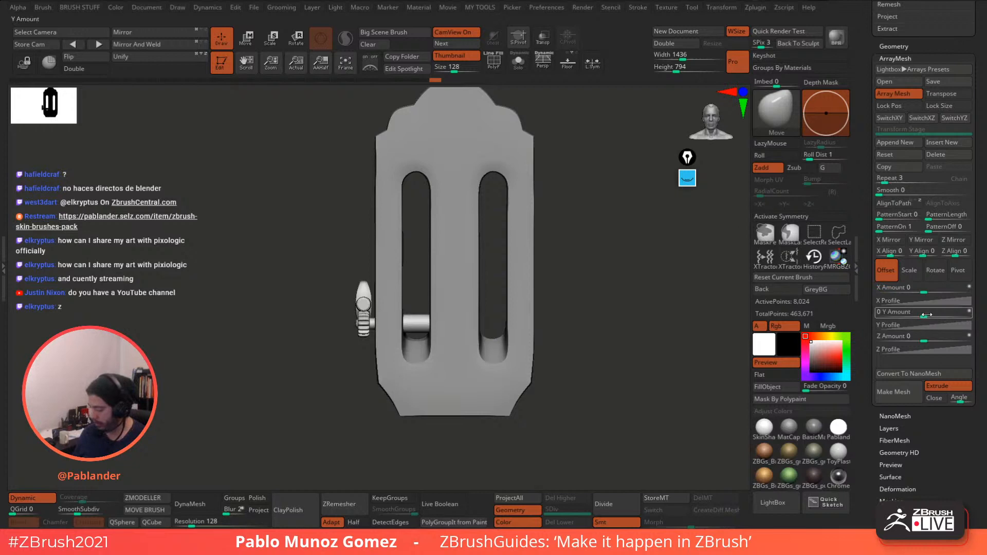
pyautogui.moveTo(924, 315); pyautogui.dragTo(903, 317)
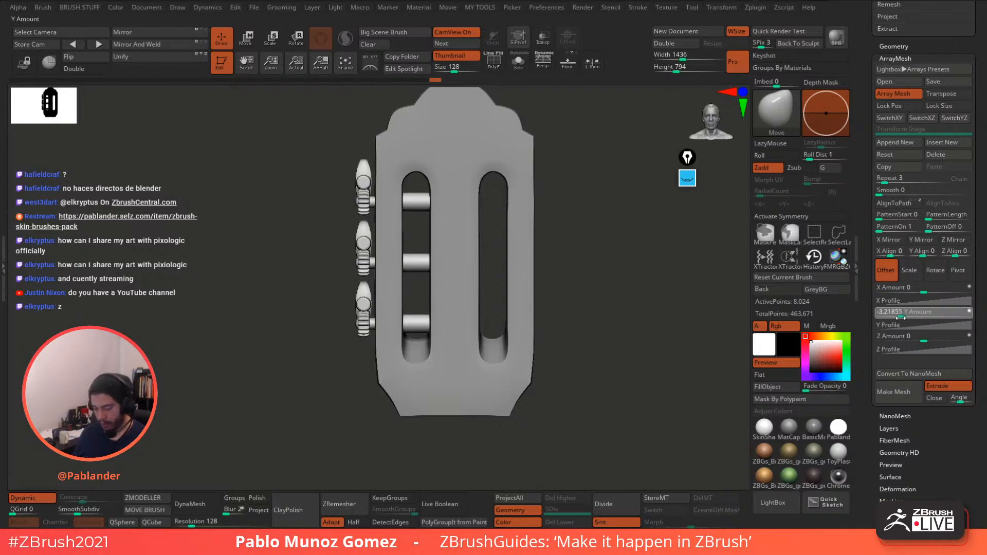
pyautogui.click(901, 317)
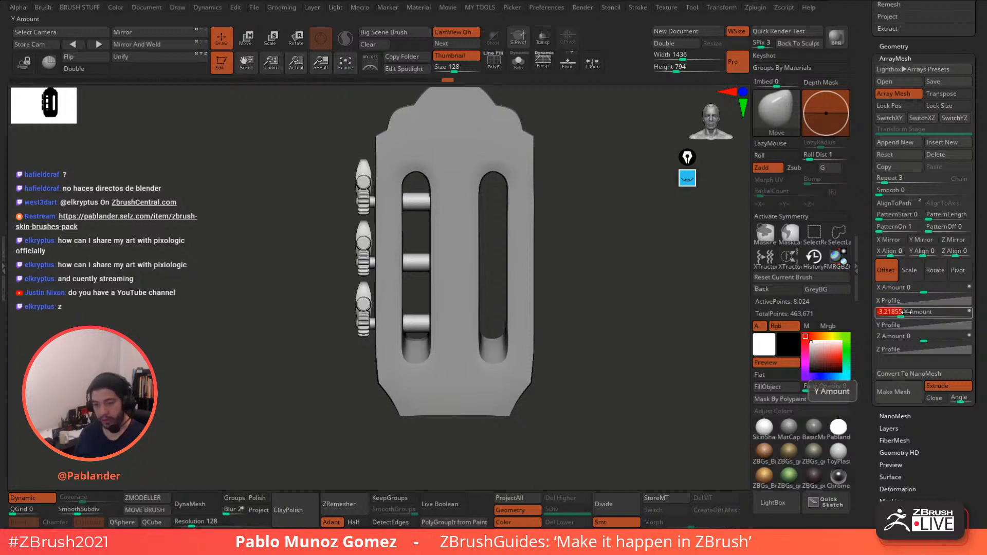
pyautogui.write('-3')
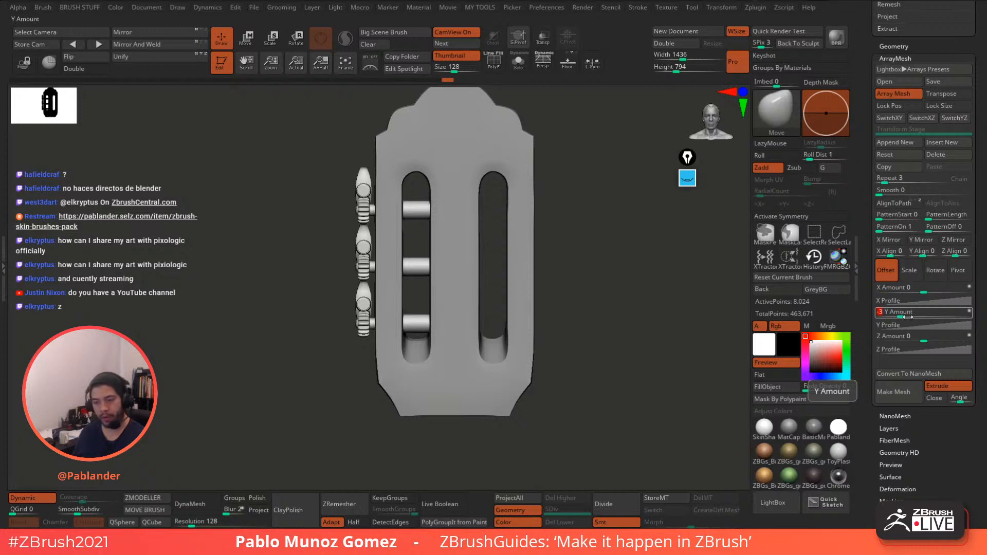
pyautogui.press('Return')
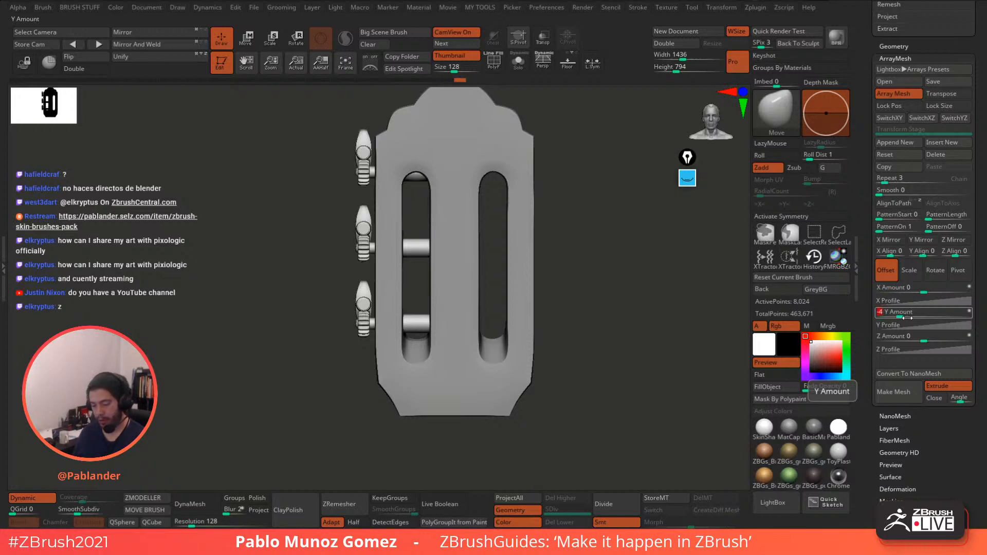
pyautogui.moveTo(619, 310); pyautogui.dragTo(585, 267)
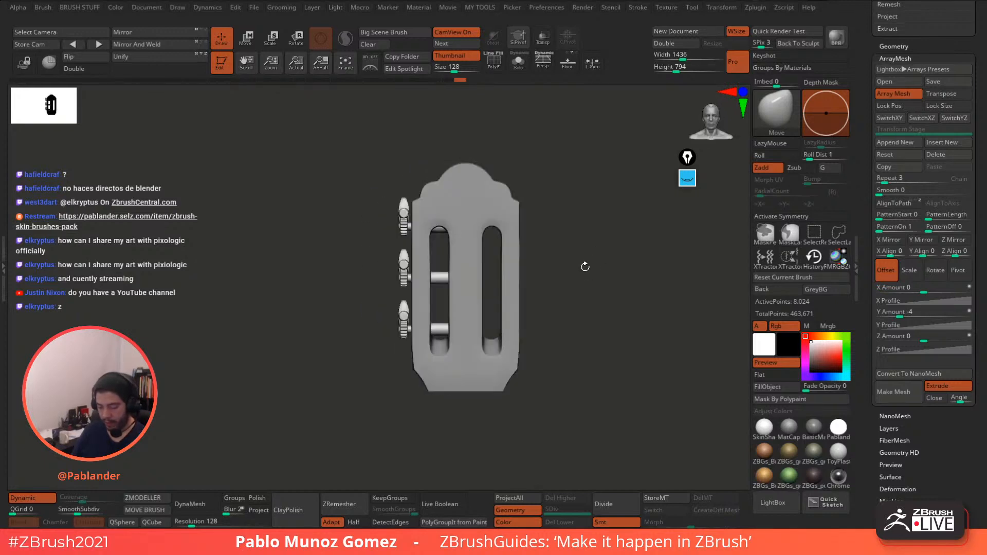
pyautogui.keyDown('alt'); pyautogui.click(518, 212); pyautogui.keyUp('alt')
# - Mask the headstock except one end, drag that end out with the gizmo, then clear the mask
pyautogui.click(497, 68)
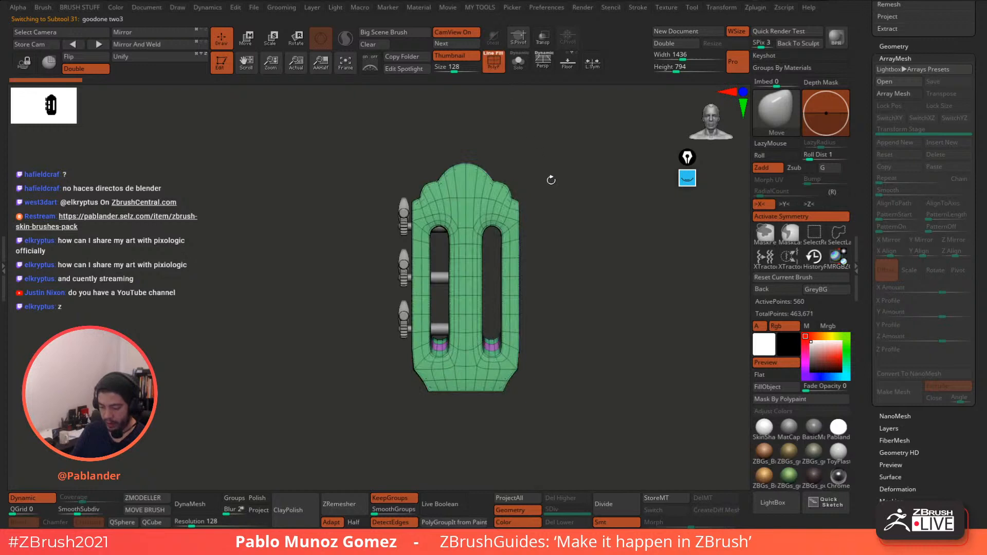
pyautogui.moveTo(551, 180); pyautogui.dragTo(564, 188)
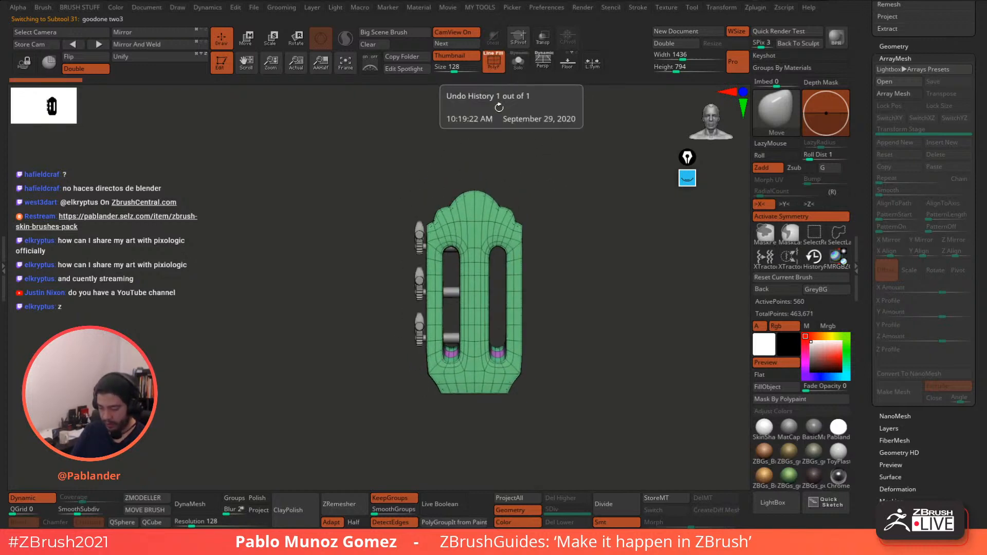
pyautogui.moveTo(361, 167)
pyautogui.keyDown('ctrl'); pyautogui.mouseDown()
pyautogui.moveTo(402, 221)
pyautogui.moveTo(562, 302)
pyautogui.mouseUp(); pyautogui.keyUp('ctrl')
pyautogui.press('w')
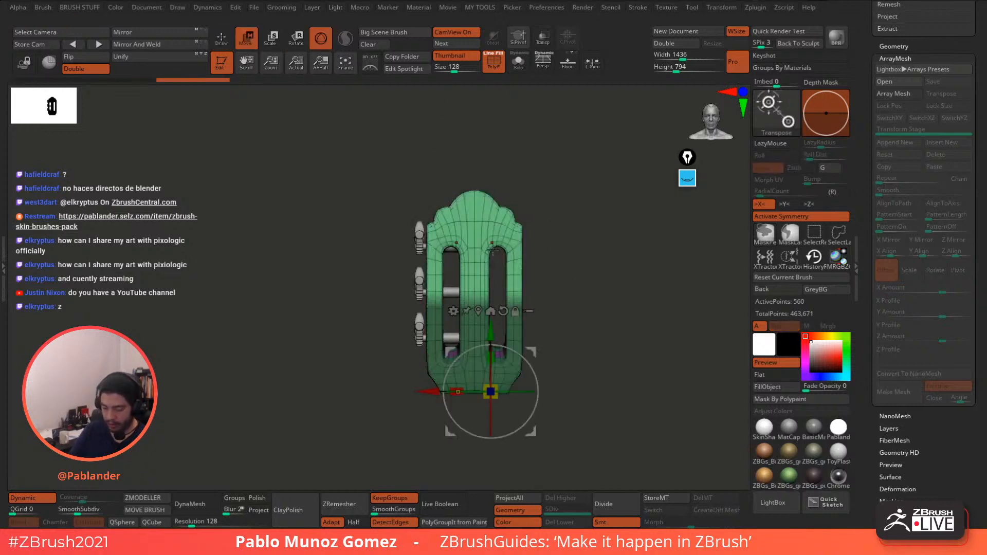
pyautogui.moveTo(491, 323); pyautogui.dragTo(492, 298)
pyautogui.moveTo(562, 237)
pyautogui.mouseDown()
pyautogui.moveTo(599, 232)
pyautogui.moveTo(574, 250)
pyautogui.mouseUp()
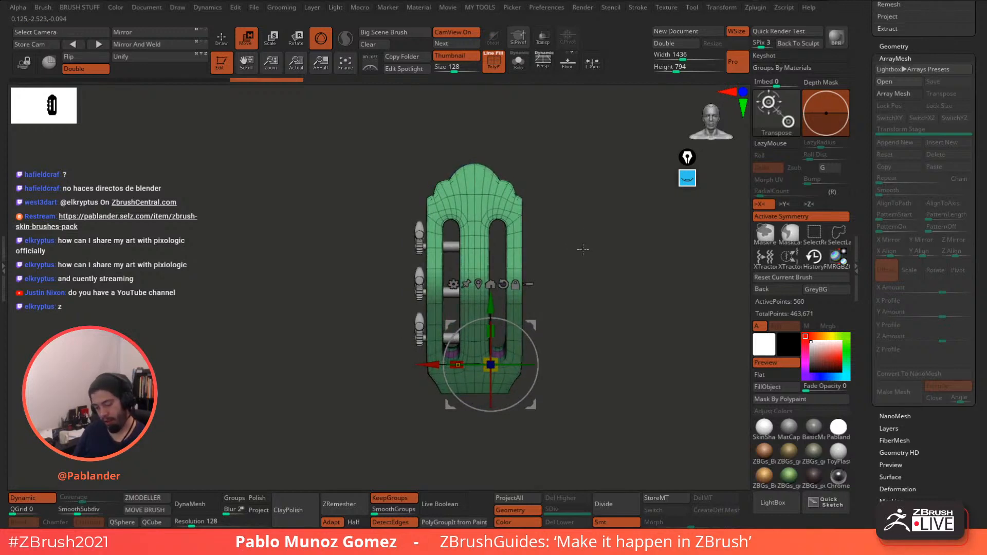
pyautogui.keyDown('shift'); pyautogui.moveTo(569, 242); pyautogui.dragTo(601, 243); pyautogui.keyUp('shift')
pyautogui.moveTo(491, 305); pyautogui.dragTo(491, 307)
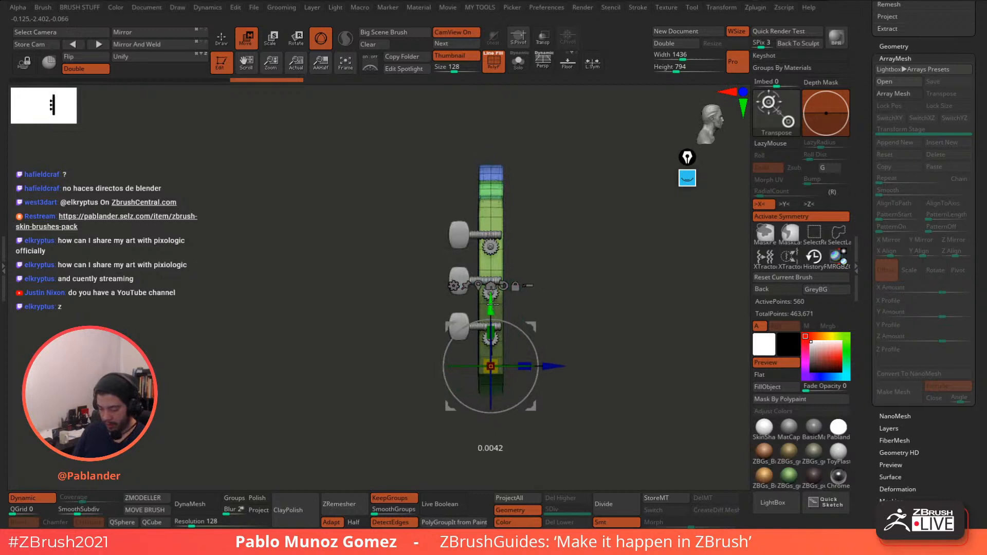
pyautogui.moveTo(552, 256)
pyautogui.keyDown('ctrl'); pyautogui.mouseDown()
pyautogui.moveTo(562, 265)
pyautogui.moveTo(559, 253)
pyautogui.mouseUp(); pyautogui.keyUp('ctrl')
pyautogui.press('q')
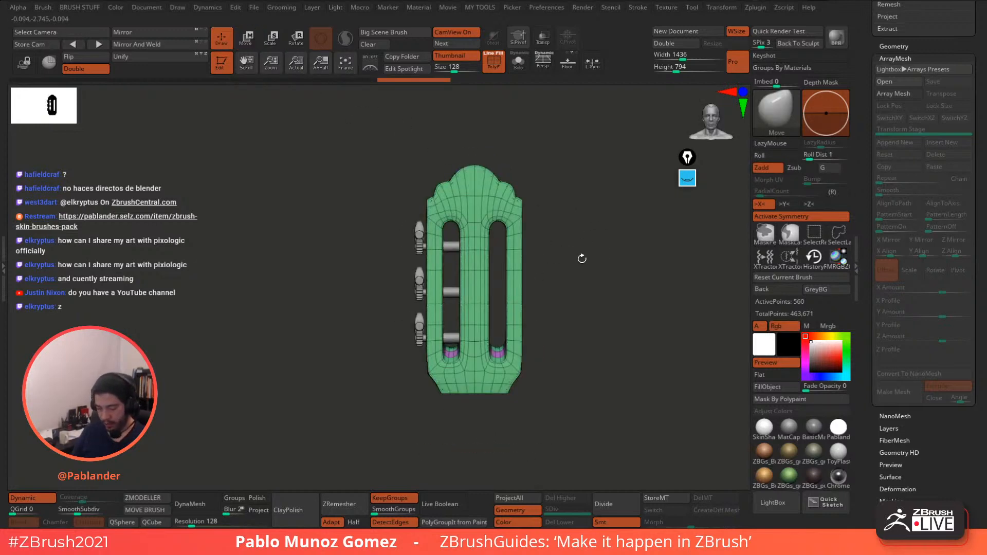
pyautogui.click(494, 61)
pyautogui.keyDown('alt'); pyautogui.click(421, 230); pyautogui.keyUp('alt')
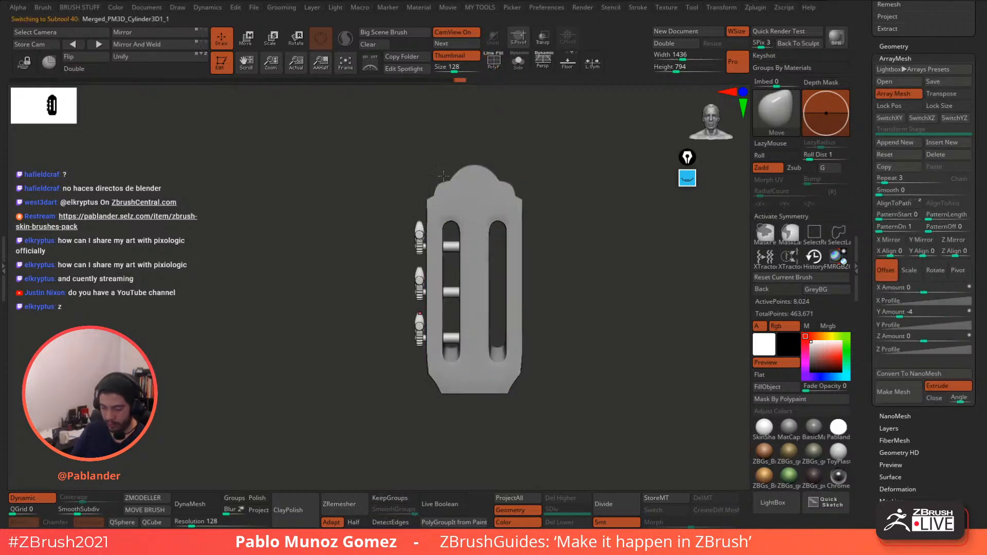
# - Shift the tuning peg array up slightly with the gizmo
pyautogui.click(247, 39)
pyautogui.moveTo(418, 393); pyautogui.dragTo(418, 389)
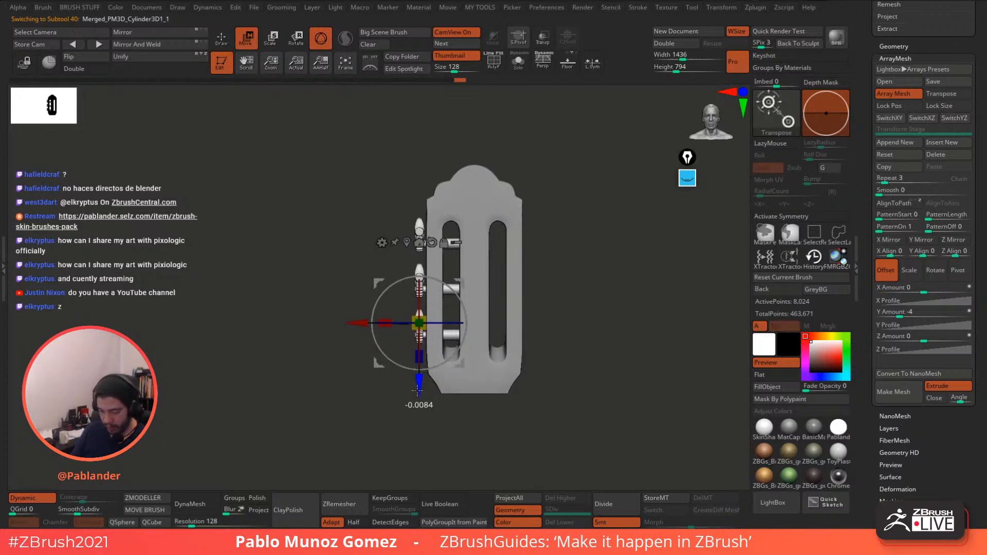
pyautogui.click(221, 39)
pyautogui.moveTo(564, 207)
pyautogui.mouseDown()
pyautogui.moveTo(595, 256)
pyautogui.moveTo(582, 289)
pyautogui.mouseUp()
pyautogui.moveTo(582, 289); pyautogui.dragTo(612, 296)
pyautogui.keyDown('alt'); pyautogui.moveTo(582, 301); pyautogui.dragTo(629, 263); pyautogui.keyUp('alt')
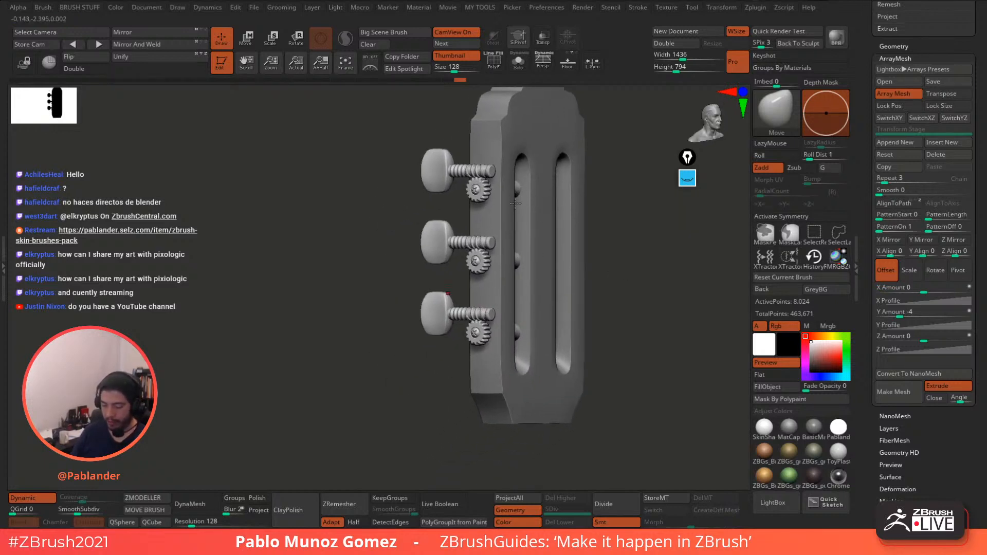
pyautogui.keyDown('alt'); pyautogui.moveTo(537, 122); pyautogui.dragTo(507, 151, button='right'); pyautogui.keyUp('alt')
pyautogui.moveTo(582, 207); pyautogui.dragTo(615, 245)
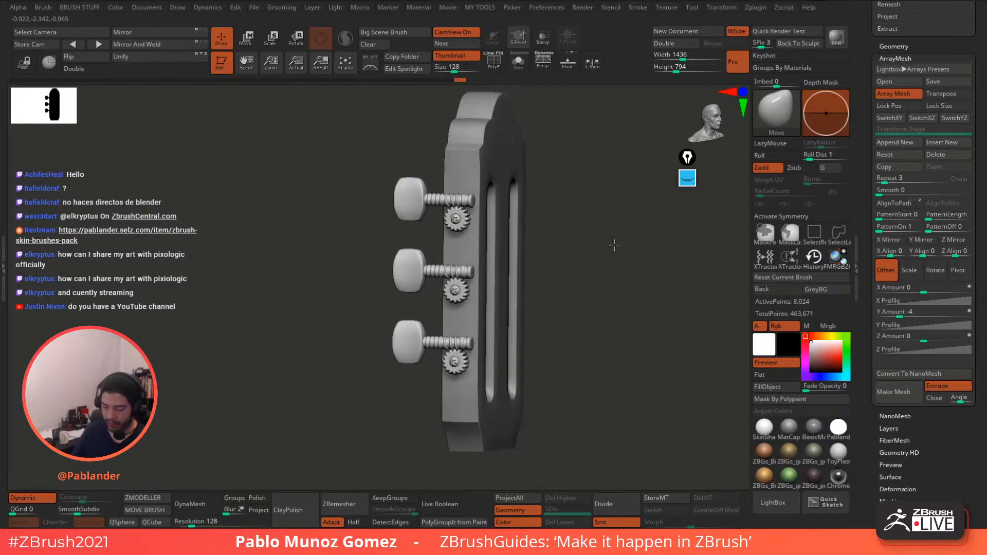
pyautogui.moveTo(555, 272); pyautogui.dragTo(577, 244)
pyautogui.moveTo(577, 245)
pyautogui.keyDown('ctrl'); pyautogui.mouseDown(button='right')
pyautogui.moveTo(569, 262)
pyautogui.moveTo(583, 247)
pyautogui.mouseUp(button='right'); pyautogui.keyUp('ctrl')
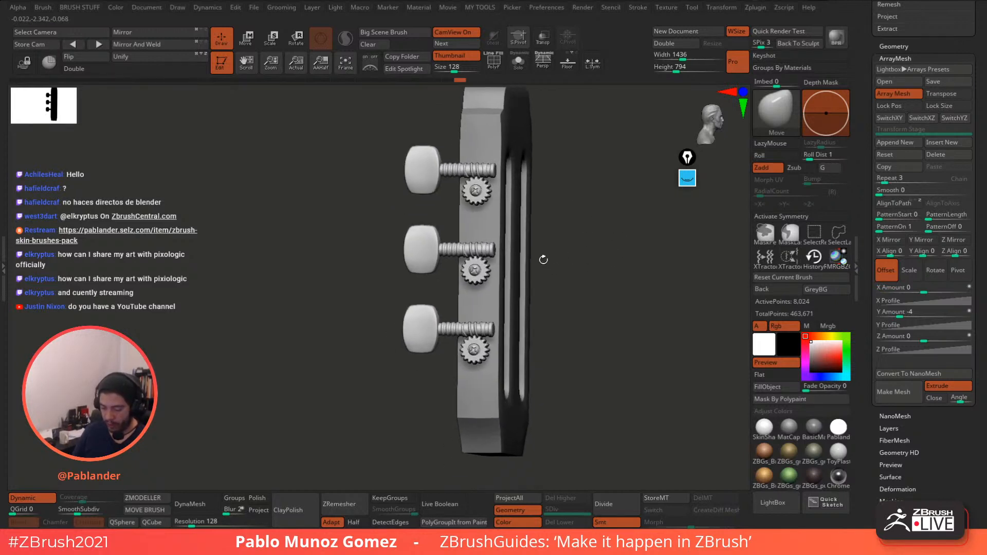
# - Mask everything but the tuner knobs and stretch the knobs taller along Y
pyautogui.keyDown('ctrl'); pyautogui.keyDown('shift'); pyautogui.click(419, 332); pyautogui.keyUp('shift'); pyautogui.keyUp('ctrl')
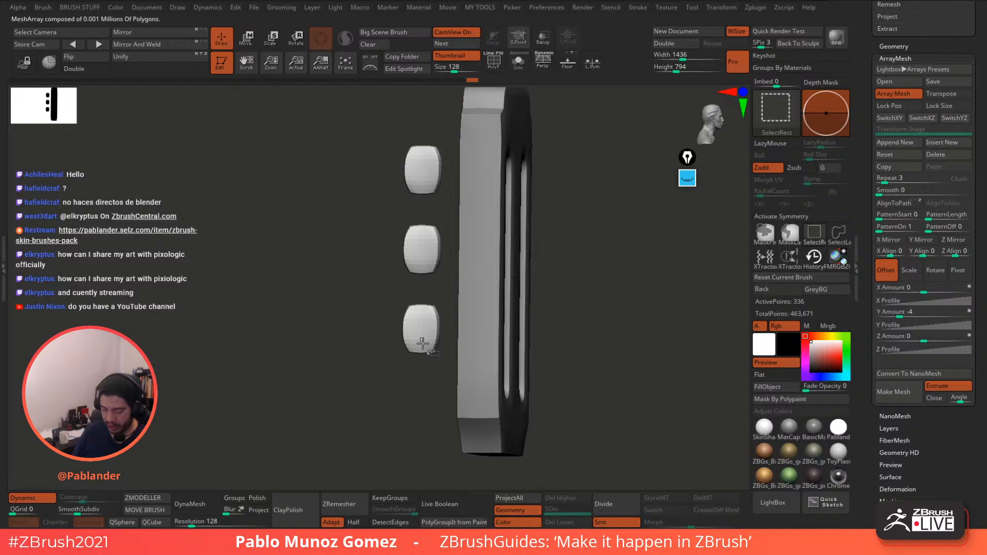
pyautogui.keyDown('ctrl'); pyautogui.keyDown('shift'); pyautogui.click(597, 318); pyautogui.keyUp('shift'); pyautogui.keyUp('ctrl')
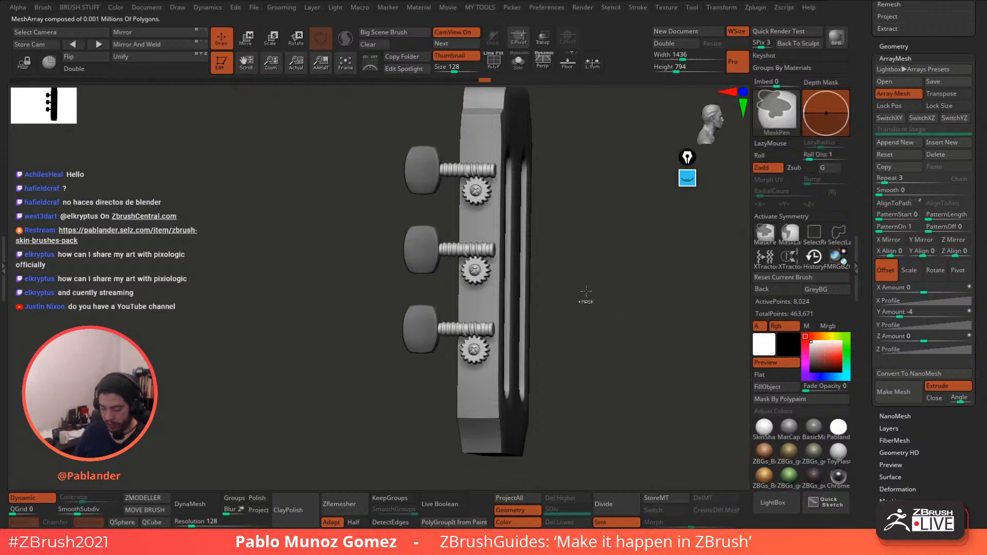
pyautogui.keyDown('ctrl'); pyautogui.click(584, 294); pyautogui.keyUp('ctrl')
pyautogui.click(247, 41)
pyautogui.keyDown('alt'); pyautogui.moveTo(510, 268); pyautogui.dragTo(611, 273, button='right'); pyautogui.keyUp('alt')
pyautogui.moveTo(462, 315); pyautogui.dragTo(465, 317)
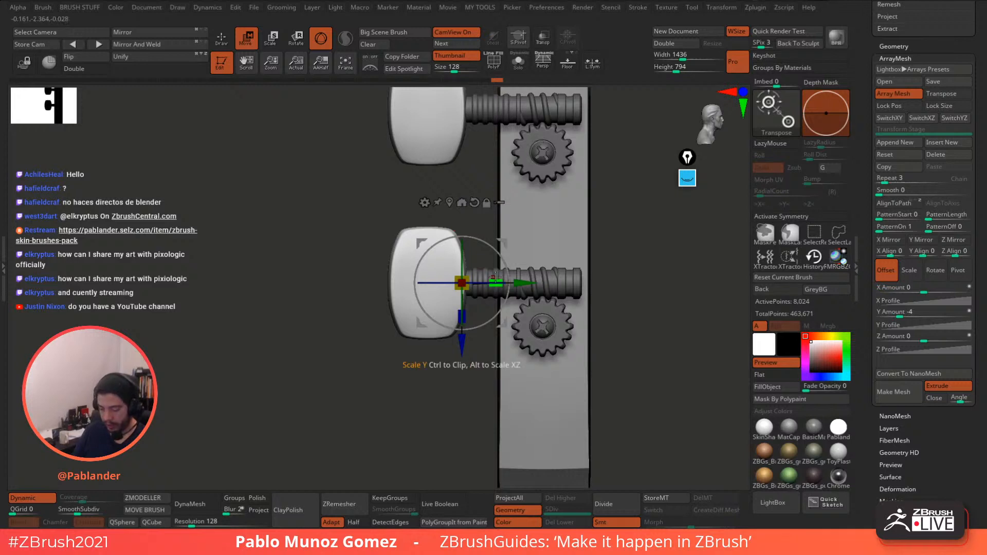
pyautogui.moveTo(495, 279); pyautogui.dragTo(498, 279)
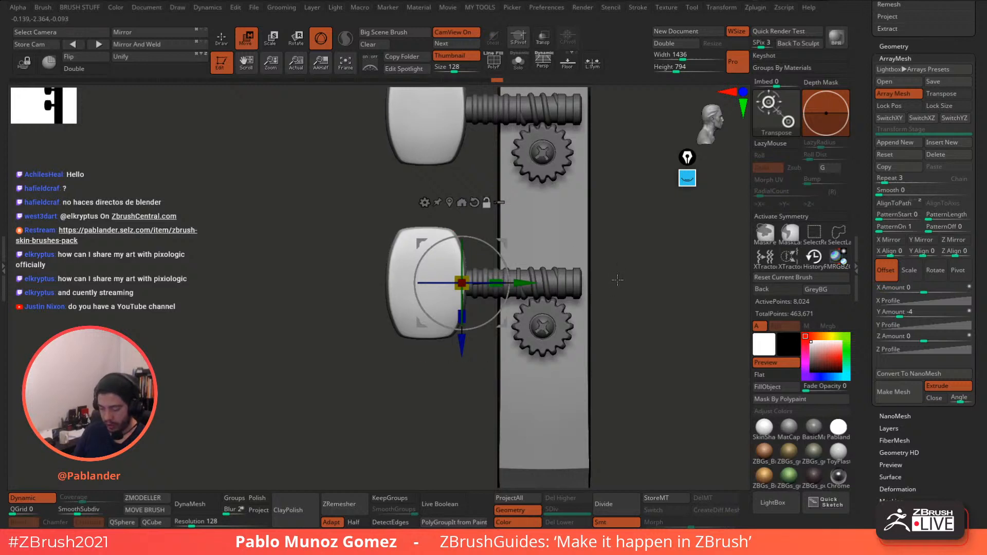
pyautogui.keyDown('alt'); pyautogui.moveTo(617, 281); pyautogui.dragTo(552, 270); pyautogui.keyUp('alt')
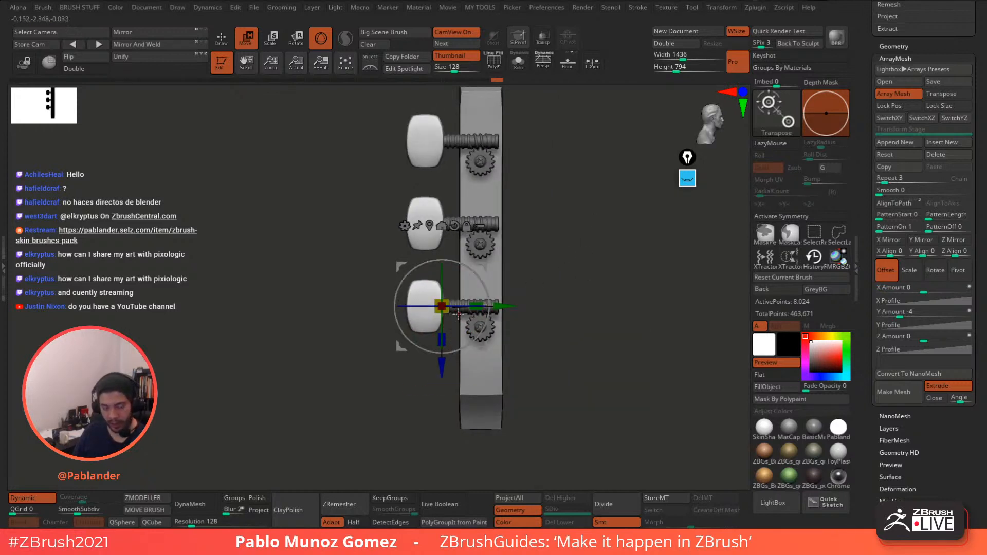
pyautogui.moveTo(444, 338); pyautogui.dragTo(445, 342)
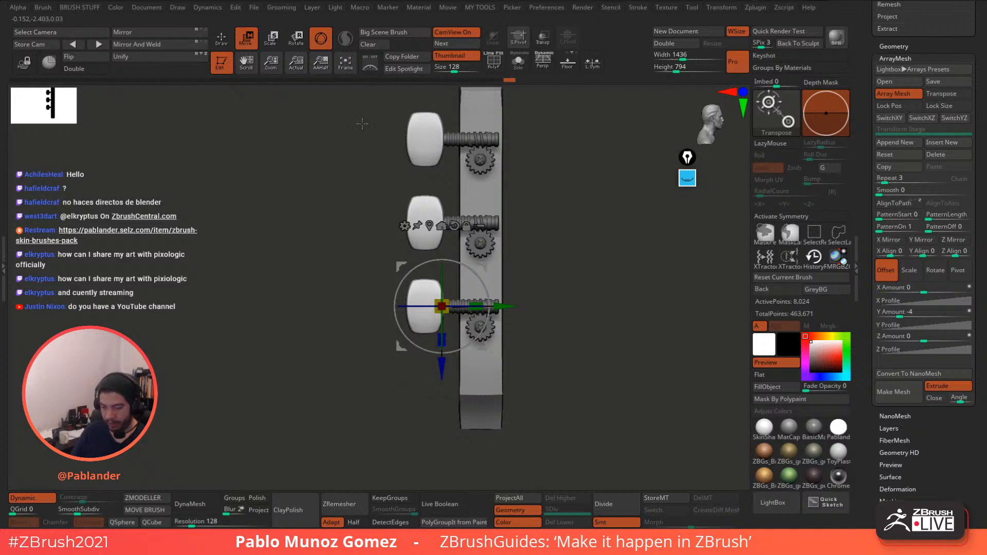
pyautogui.press('q')
pyautogui.moveTo(578, 257); pyautogui.dragTo(574, 266)
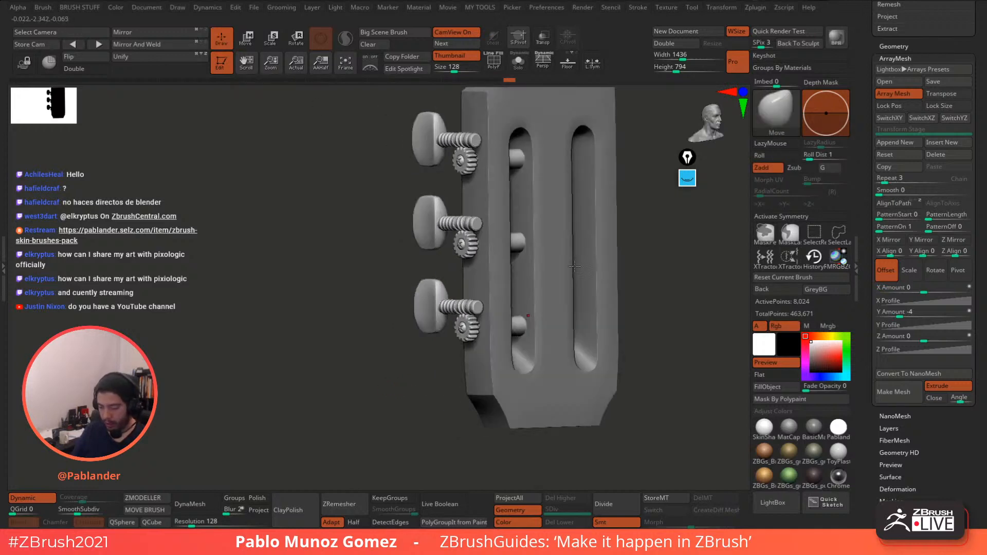
pyautogui.keyDown('shift'); pyautogui.moveTo(403, 232); pyautogui.dragTo(375, 254); pyautogui.keyUp('shift')
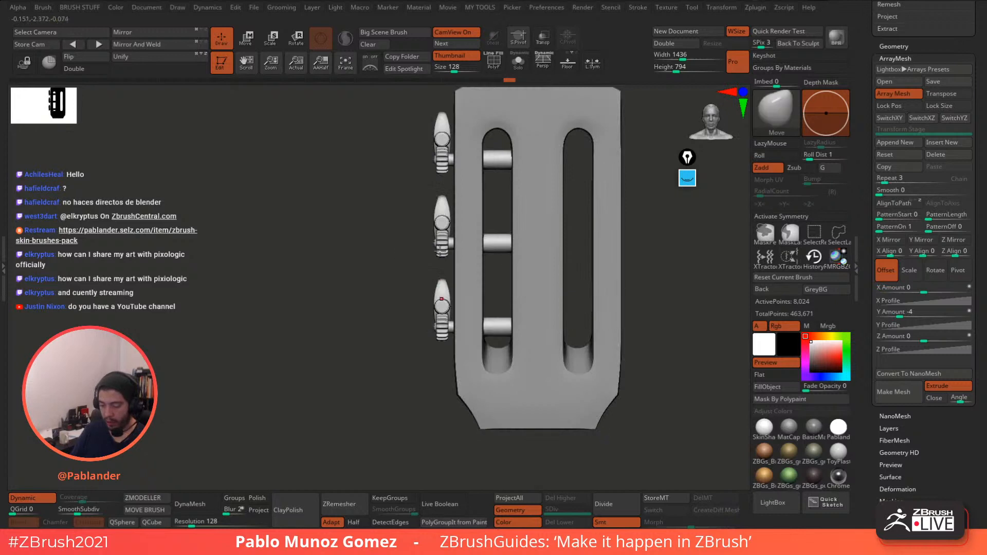
pyautogui.moveTo(655, 289); pyautogui.dragTo(643, 269)
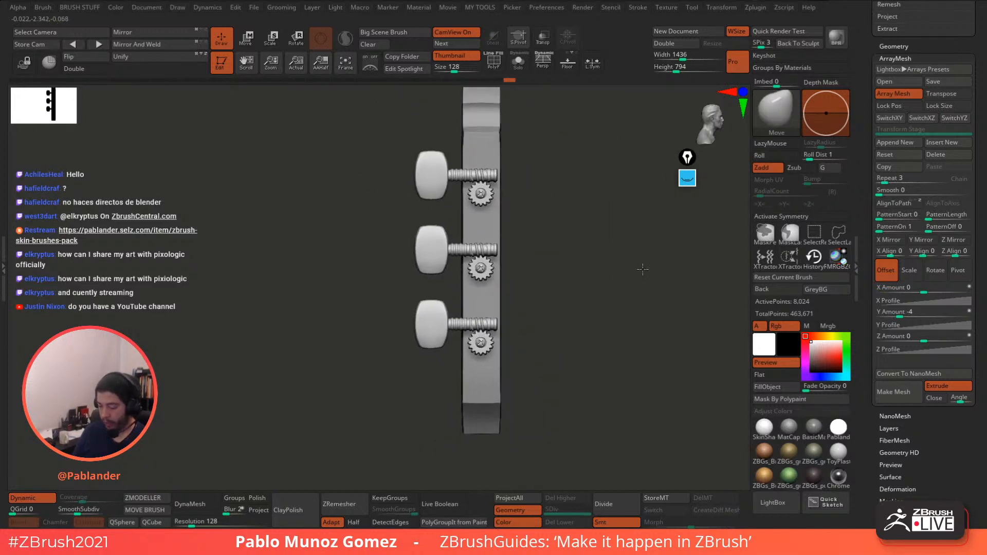
# - Clear old annotations and outline the lowest and top tuning pegs with a blue highlighter
pyautogui.click(688, 179)
pyautogui.click(685, 284)
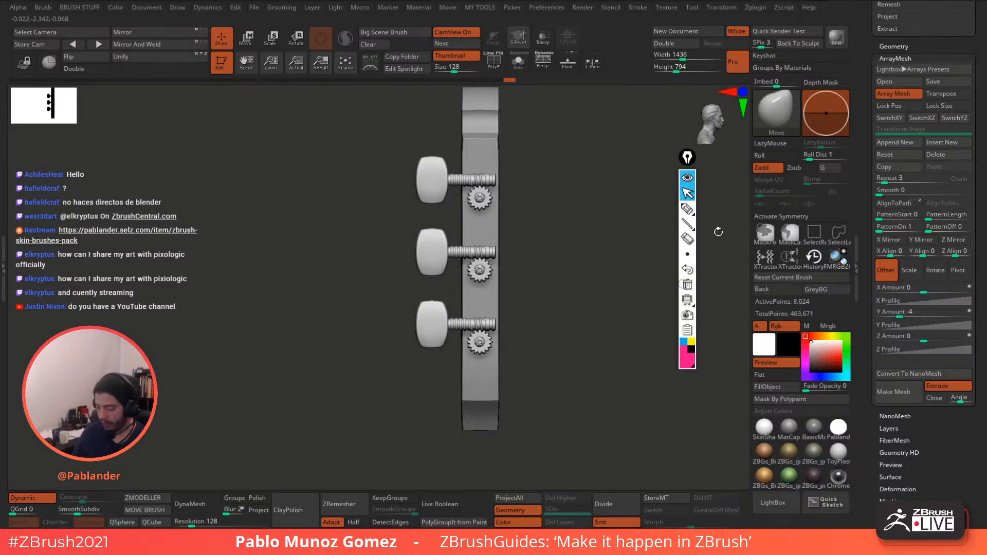
pyautogui.click(685, 342)
pyautogui.click(687, 208)
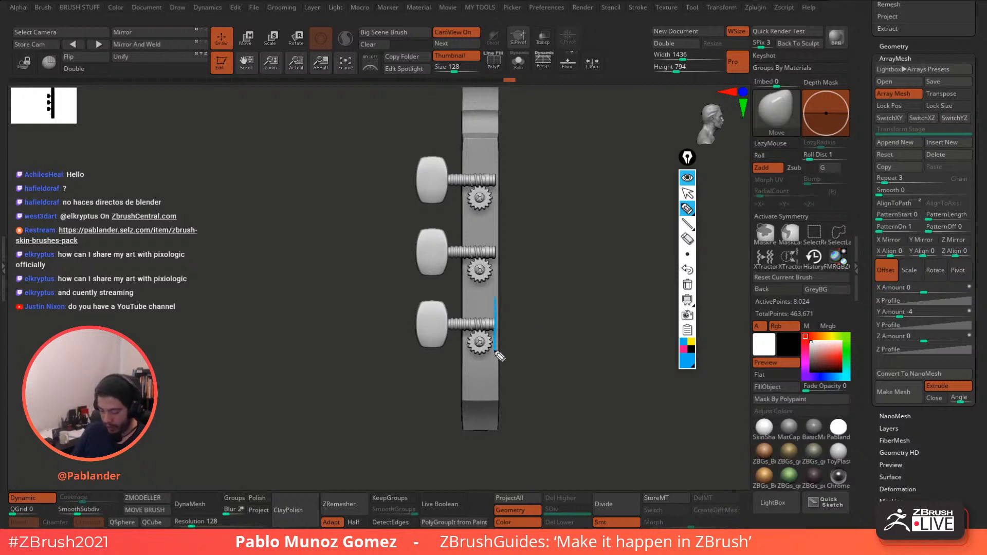
pyautogui.moveTo(499, 357)
pyautogui.mouseDown()
pyautogui.moveTo(450, 358)
pyautogui.moveTo(420, 308)
pyautogui.moveTo(423, 359)
pyautogui.mouseUp()
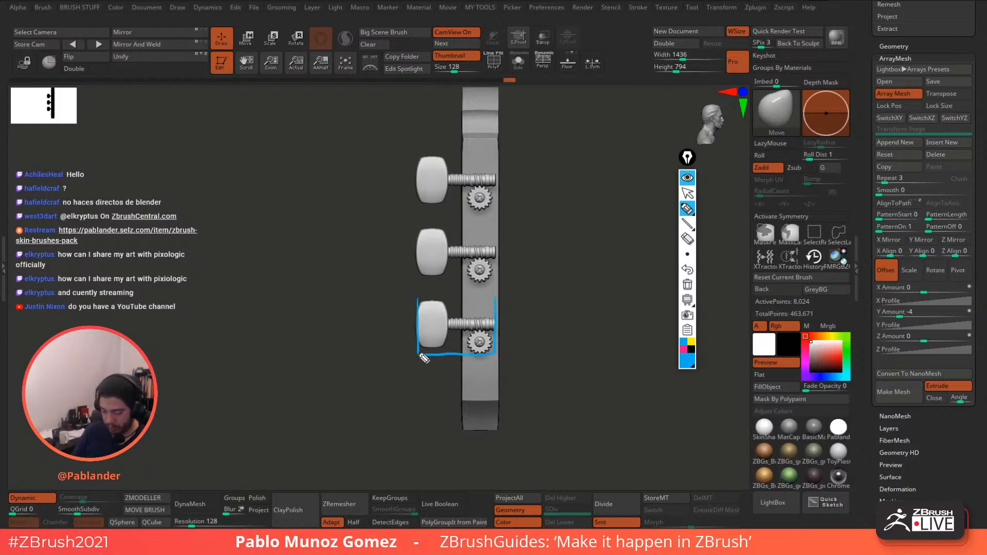
pyautogui.moveTo(421, 305)
pyautogui.mouseDown()
pyautogui.moveTo(459, 308)
pyautogui.moveTo(417, 250)
pyautogui.moveTo(465, 230)
pyautogui.moveTo(501, 254)
pyautogui.mouseUp()
pyautogui.moveTo(417, 156)
pyautogui.mouseDown()
pyautogui.moveTo(445, 218)
pyautogui.moveTo(500, 220)
pyautogui.moveTo(458, 159)
pyautogui.moveTo(414, 156)
pyautogui.mouseUp()
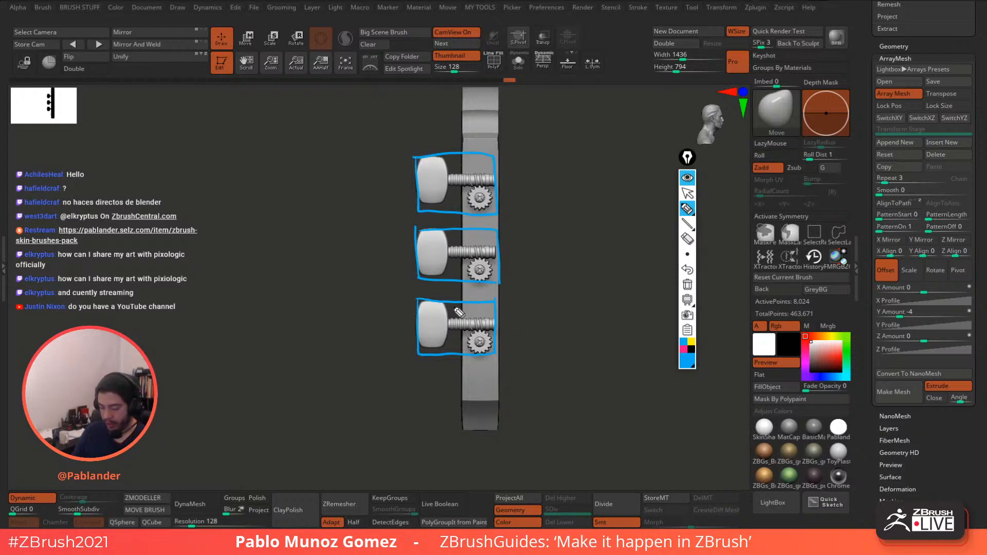
# - Mark the lowest peg's knob in pink and box the peg assemblies in yellow
pyautogui.click(684, 350)
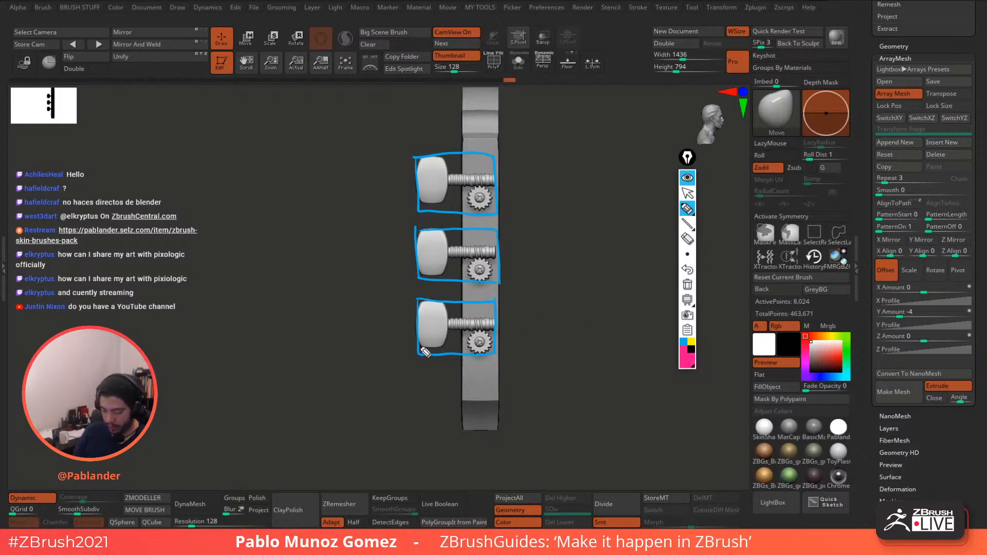
pyautogui.moveTo(447, 305)
pyautogui.mouseDown()
pyautogui.moveTo(448, 371)
pyautogui.moveTo(420, 295)
pyautogui.mouseUp()
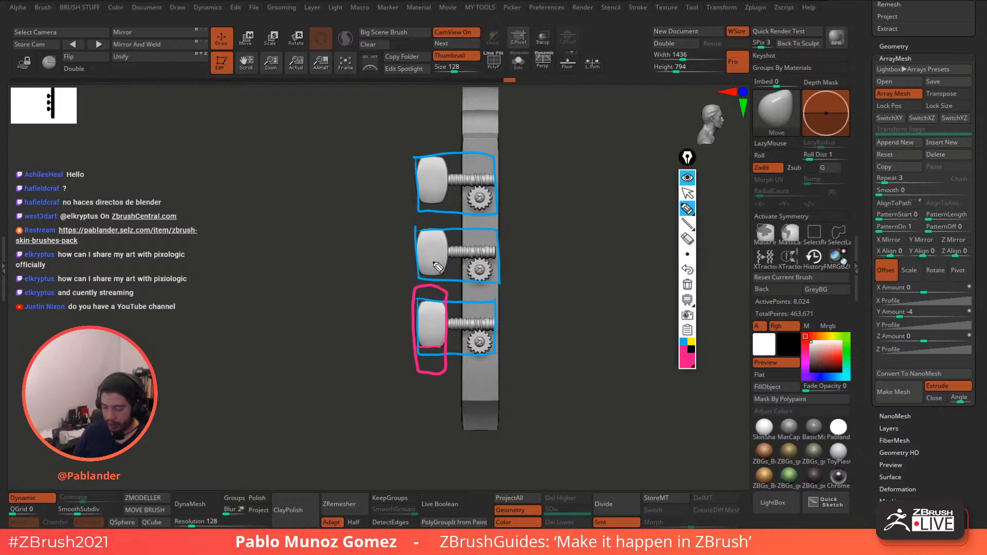
pyautogui.click(692, 341)
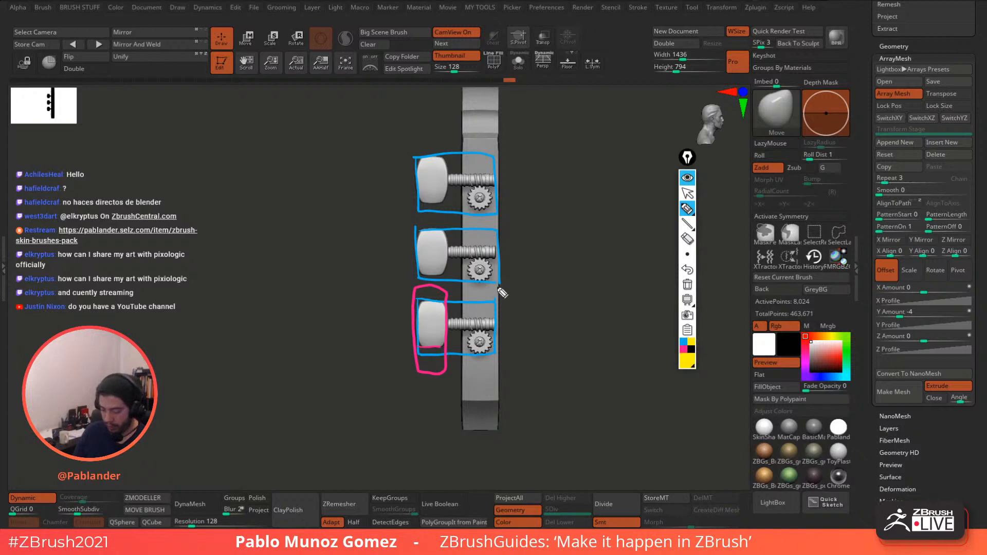
pyautogui.moveTo(499, 284)
pyautogui.mouseDown()
pyautogui.moveTo(455, 284)
pyautogui.moveTo(415, 341)
pyautogui.moveTo(455, 382)
pyautogui.moveTo(512, 323)
pyautogui.moveTo(511, 282)
pyautogui.mouseUp()
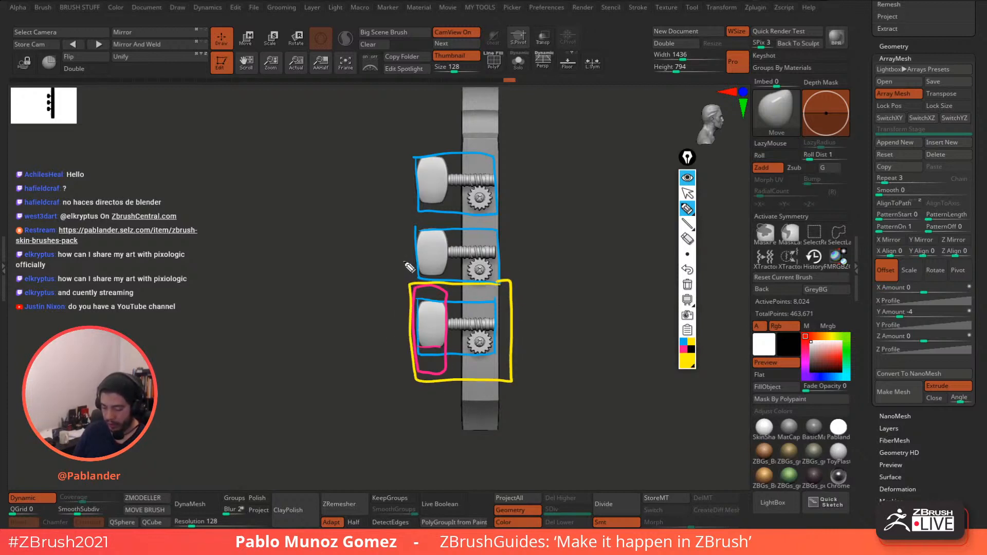
pyautogui.moveTo(409, 267)
pyautogui.mouseDown()
pyautogui.moveTo(518, 218)
pyautogui.moveTo(399, 173)
pyautogui.moveTo(405, 259)
pyautogui.mouseUp()
pyautogui.moveTo(394, 93)
pyautogui.mouseDown()
pyautogui.moveTo(411, 158)
pyautogui.moveTo(514, 109)
pyautogui.mouseUp()
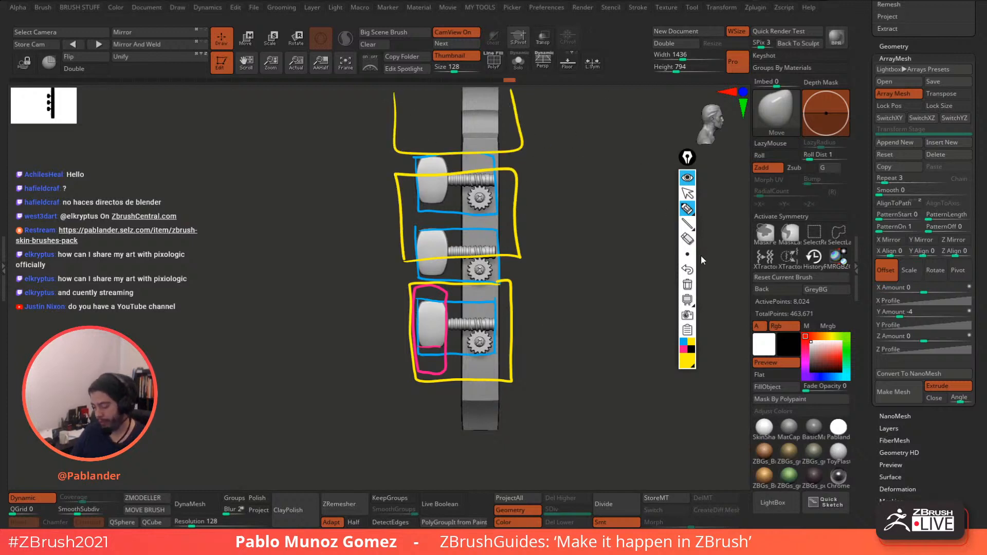
# - Clear the markup, close the annotation toolbar, and orbit back to the headstock front
pyautogui.click(687, 284)
pyautogui.click(687, 177)
pyautogui.moveTo(628, 238)
pyautogui.mouseDown()
pyautogui.moveTo(658, 260)
pyautogui.moveTo(650, 267)
pyautogui.mouseUp()
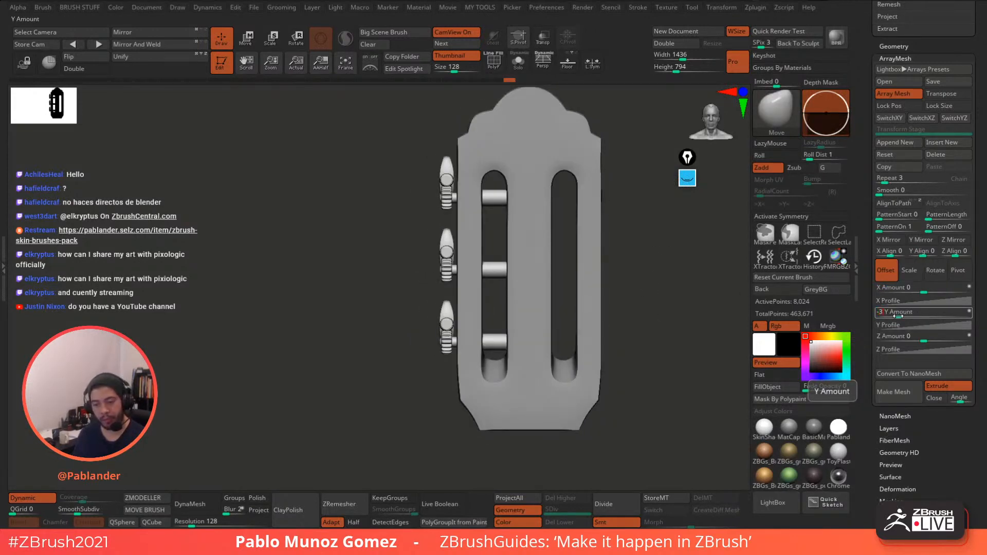
# - Try Y Amount values -3.5 and -3, then settle the peg array on -3.7
pyautogui.press('Return')
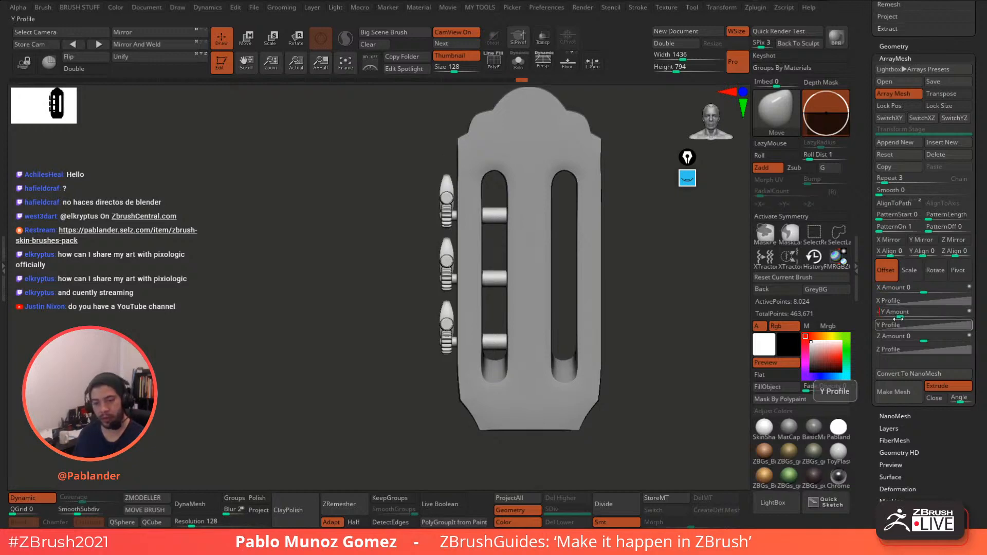
pyautogui.press(',')
pyautogui.press(',')
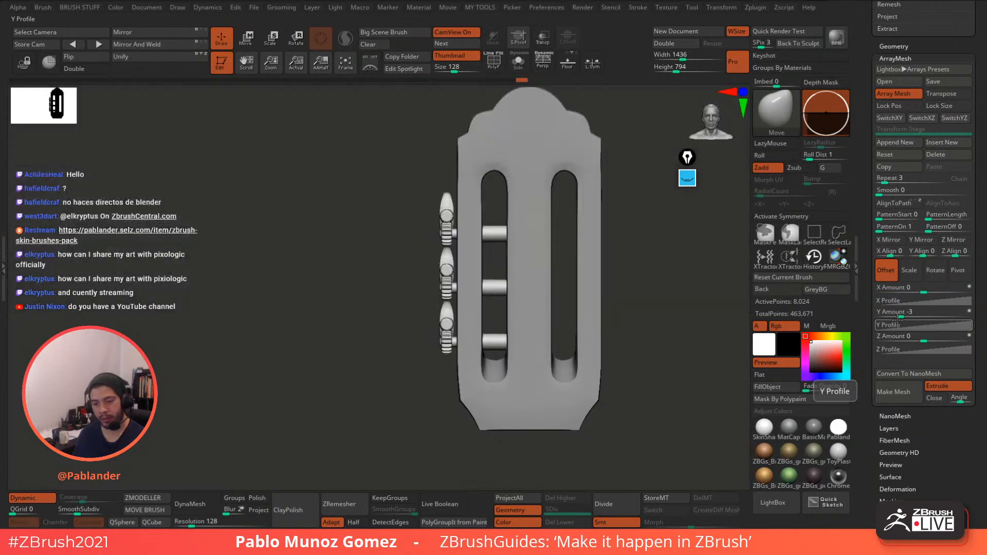
pyautogui.click(904, 315)
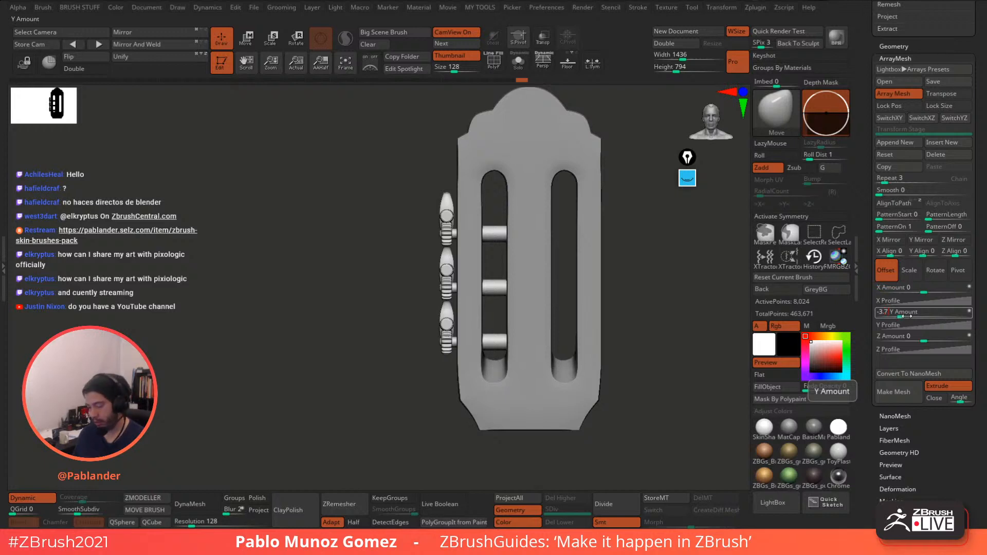
pyautogui.press('Return')
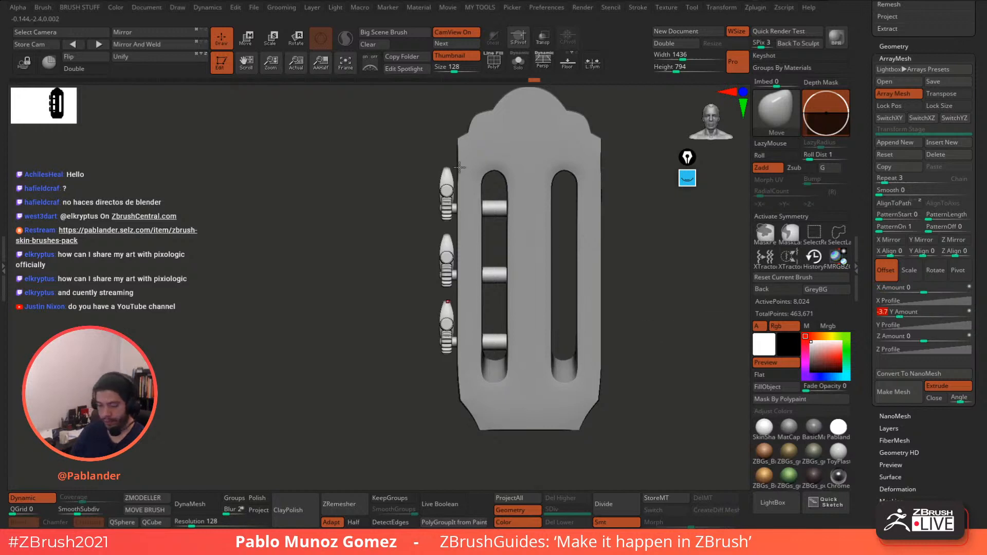
pyautogui.press('w')
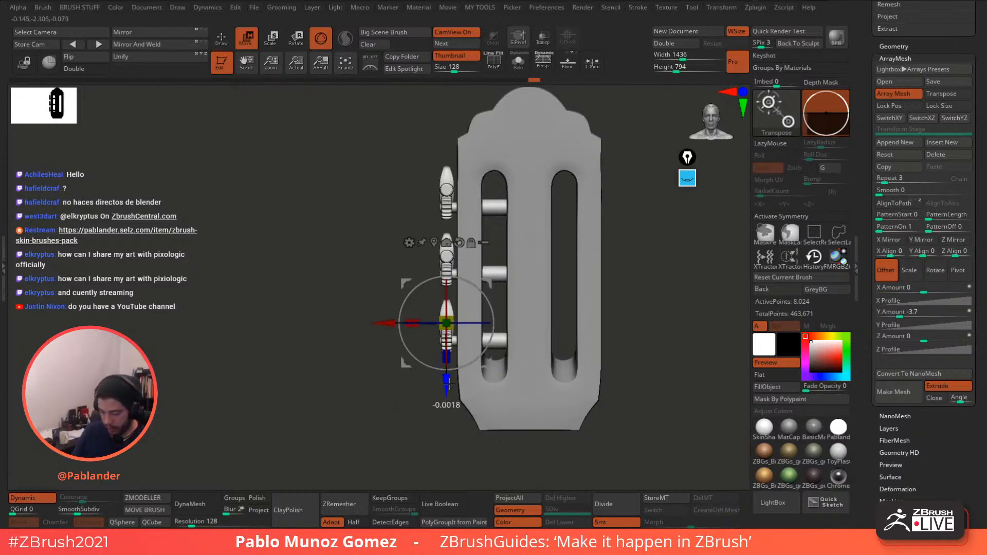
pyautogui.click(229, 44)
pyautogui.moveTo(649, 307)
pyautogui.keyDown('alt'); pyautogui.mouseDown()
pyautogui.moveTo(639, 280)
pyautogui.moveTo(608, 307)
pyautogui.moveTo(595, 297)
pyautogui.moveTo(597, 315)
pyautogui.moveTo(585, 305)
pyautogui.moveTo(585, 268)
pyautogui.moveTo(545, 256)
pyautogui.moveTo(601, 251)
pyautogui.mouseUp(); pyautogui.keyUp('alt')
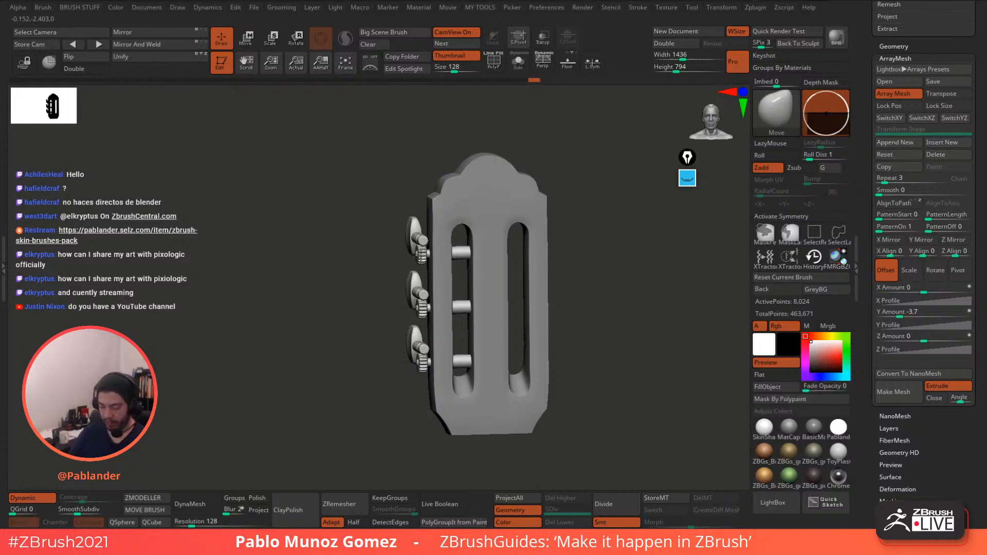
# - Append a new array stage, enable X Mirror, and offset the pegs 4 across X
pyautogui.click(907, 146)
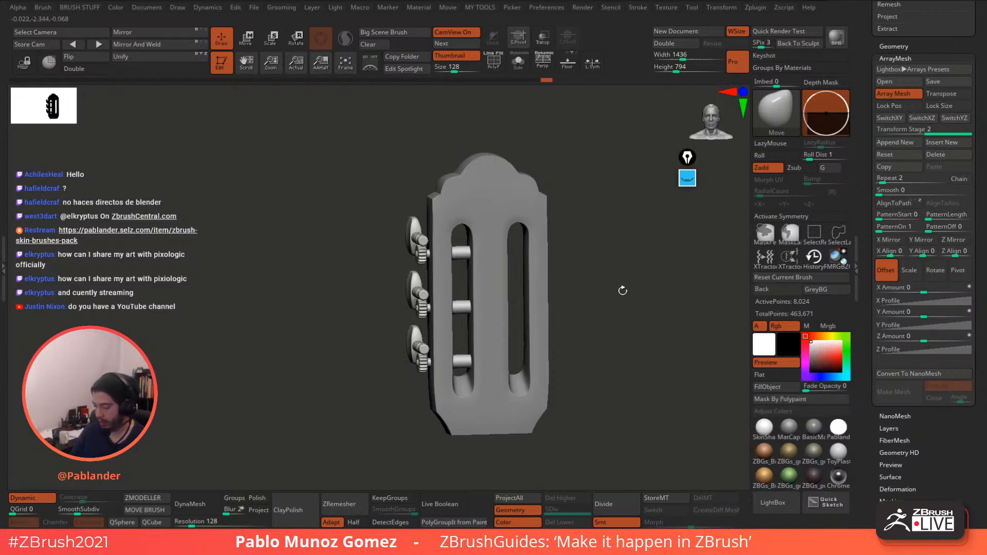
pyautogui.keyDown('shift'); pyautogui.moveTo(672, 374); pyautogui.dragTo(676, 371); pyautogui.keyUp('shift')
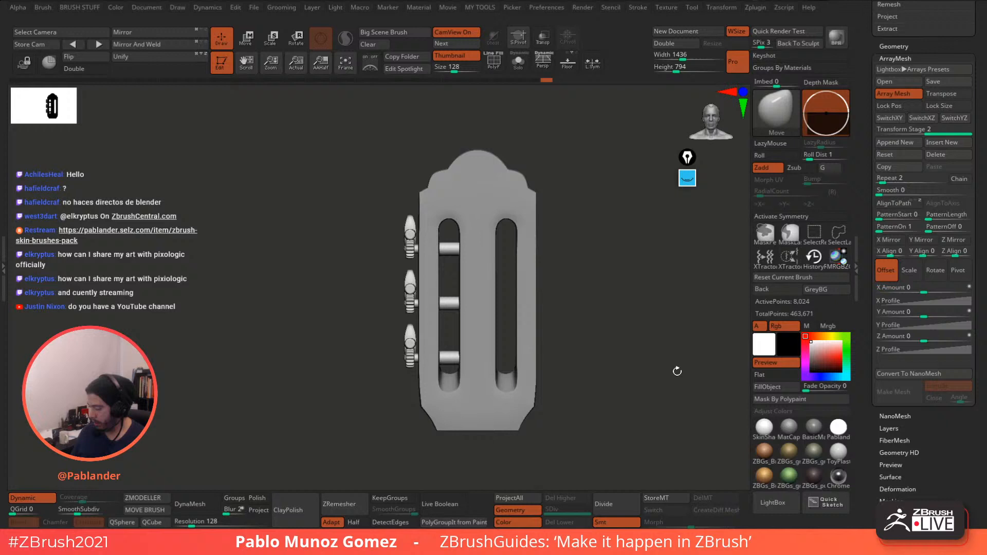
pyautogui.click(894, 243)
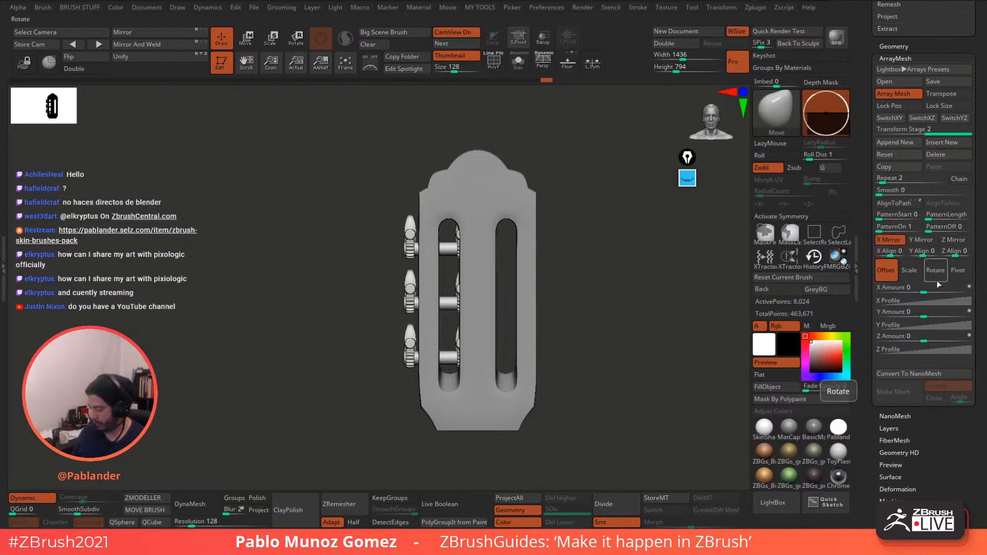
pyautogui.moveTo(924, 290)
pyautogui.mouseDown()
pyautogui.moveTo(954, 290)
pyautogui.moveTo(943, 291)
pyautogui.mouseUp()
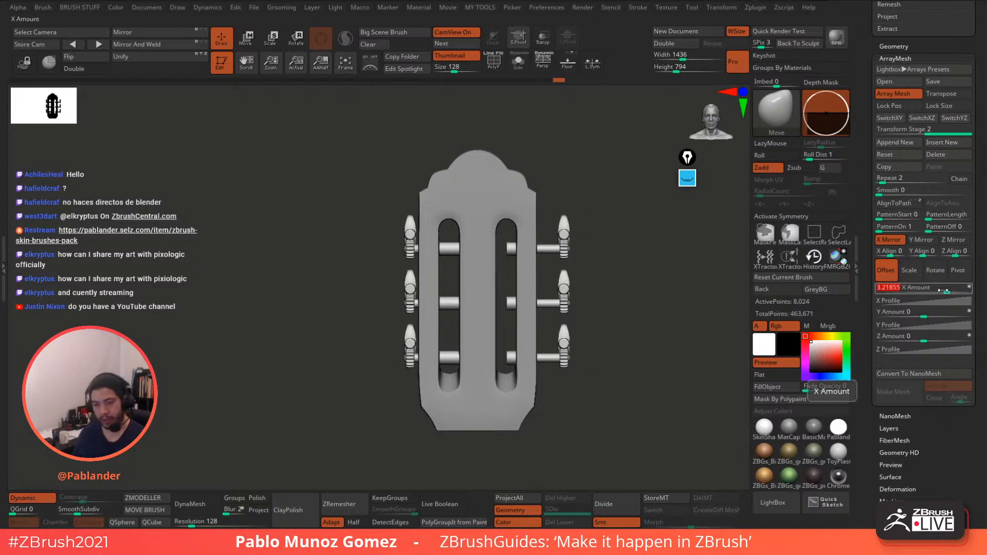
pyautogui.write('2')
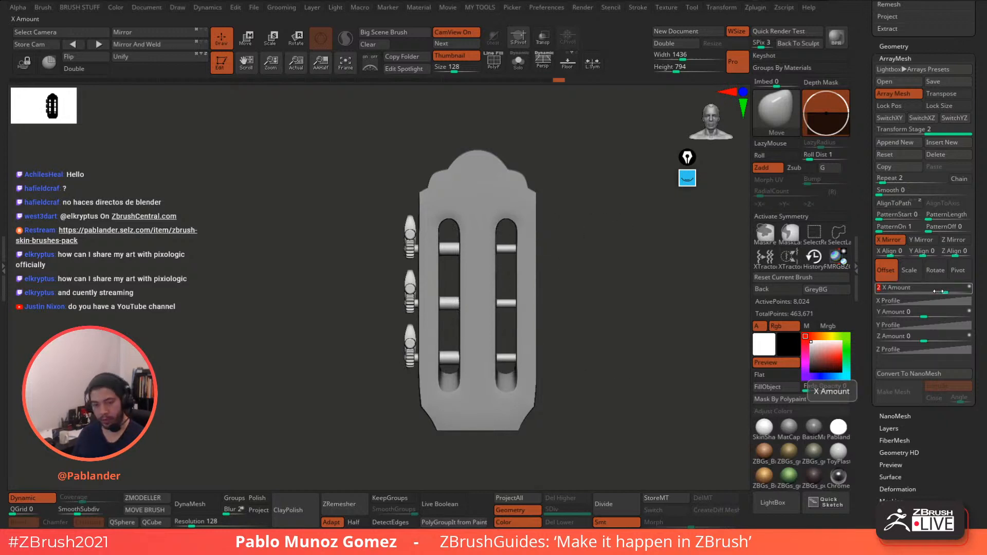
pyautogui.press('Return')
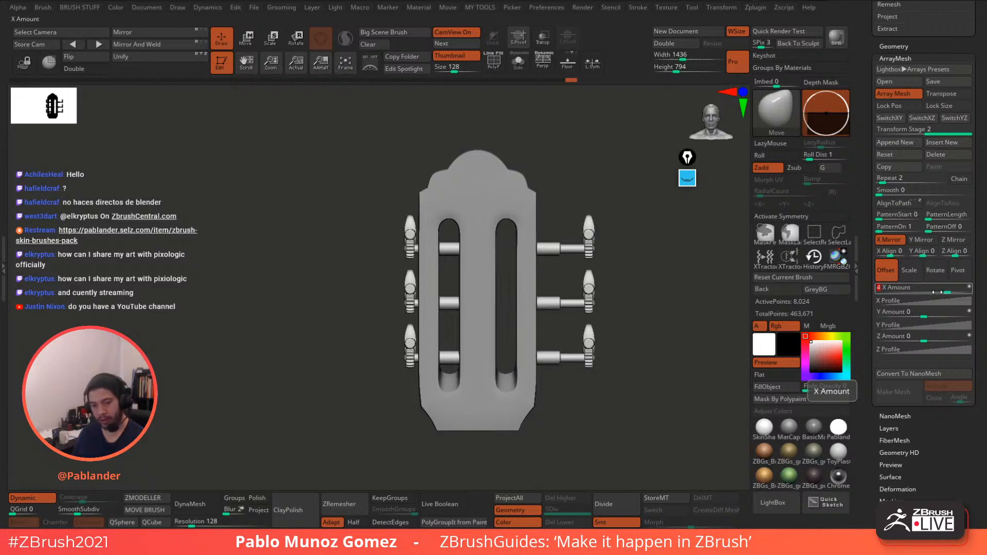
# - Reduce the mirrored pegs' X Amount to 2.5
pyautogui.write('3')
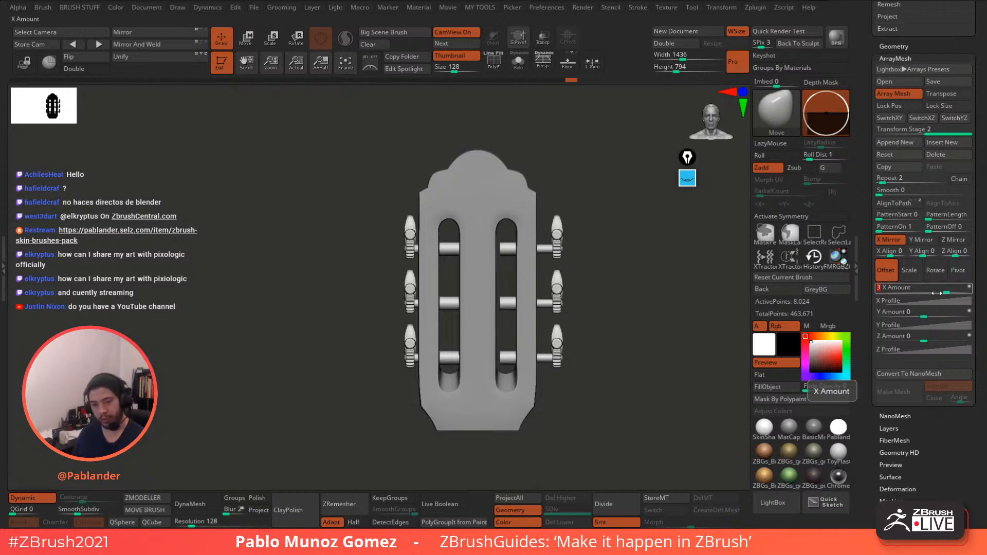
pyautogui.press('BackSpace')
pyautogui.write('2.5')
pyautogui.press('Return')
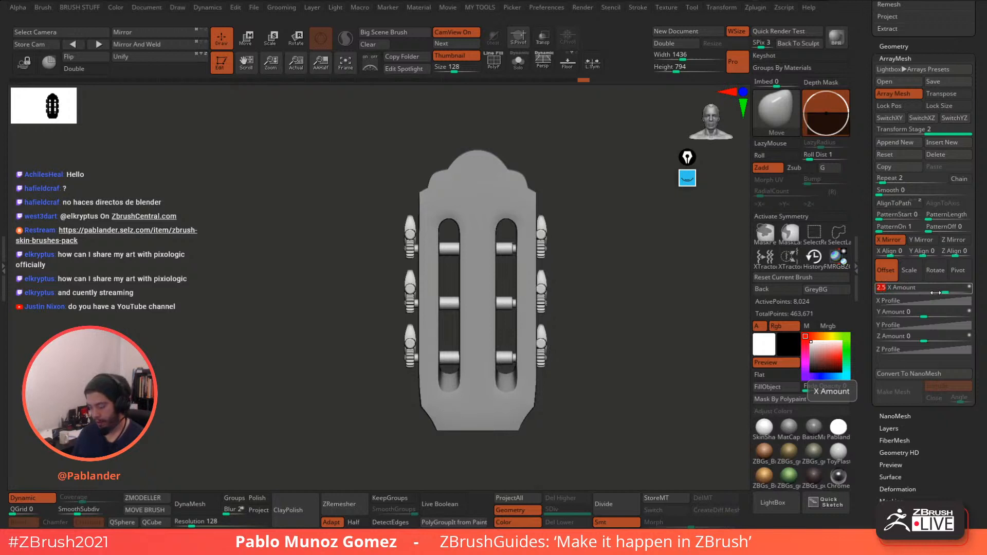
# - Fine-tune the X Amount through 2.7 to a final 2.65
pyautogui.keyDown('alt'); pyautogui.moveTo(658, 324); pyautogui.dragTo(617, 351); pyautogui.keyUp('alt')
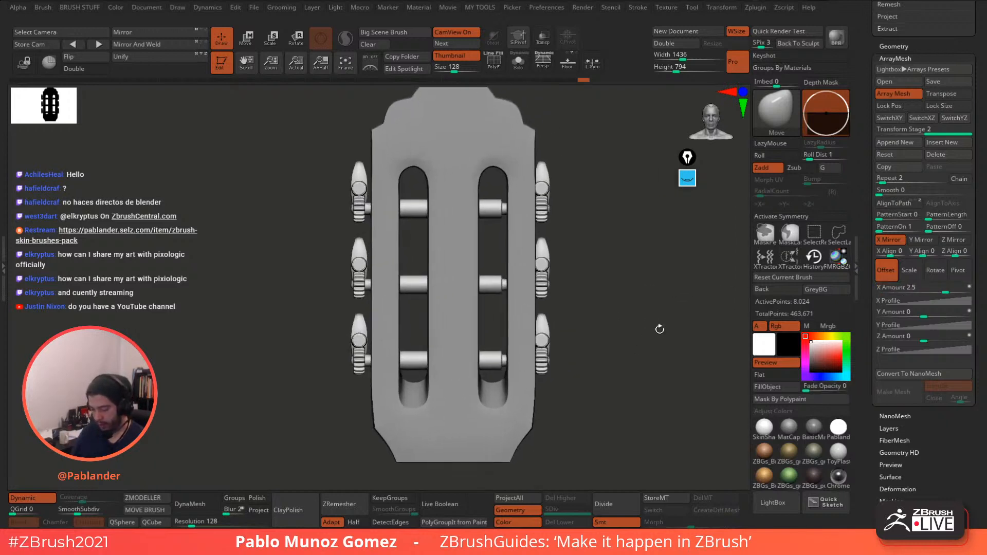
pyautogui.moveTo(950, 286); pyautogui.dragTo(949, 284)
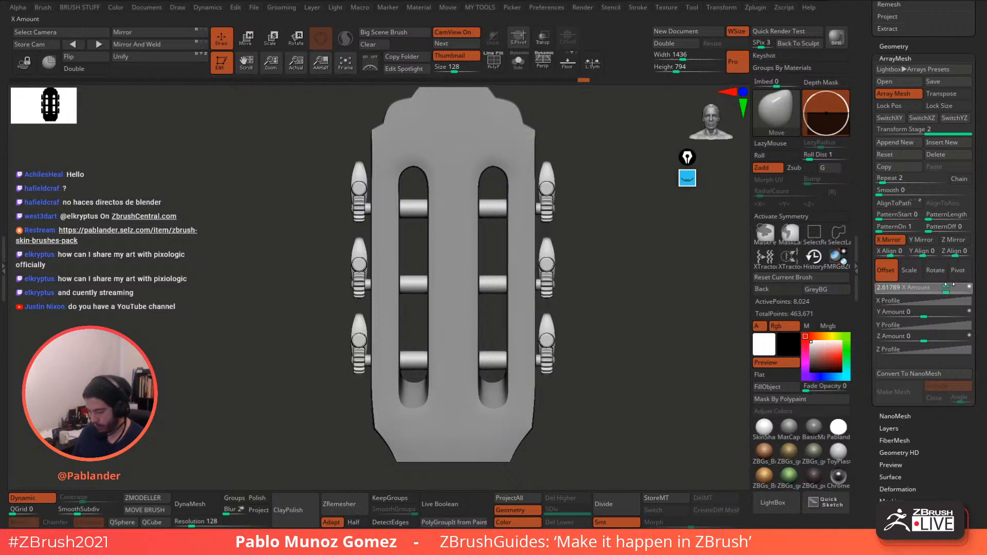
pyautogui.click(948, 284)
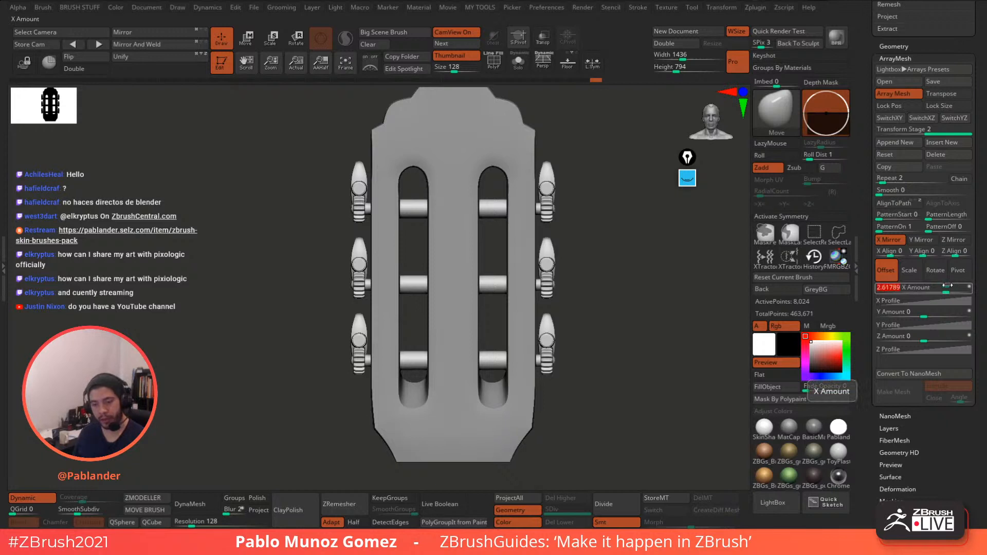
pyautogui.write('2.6')
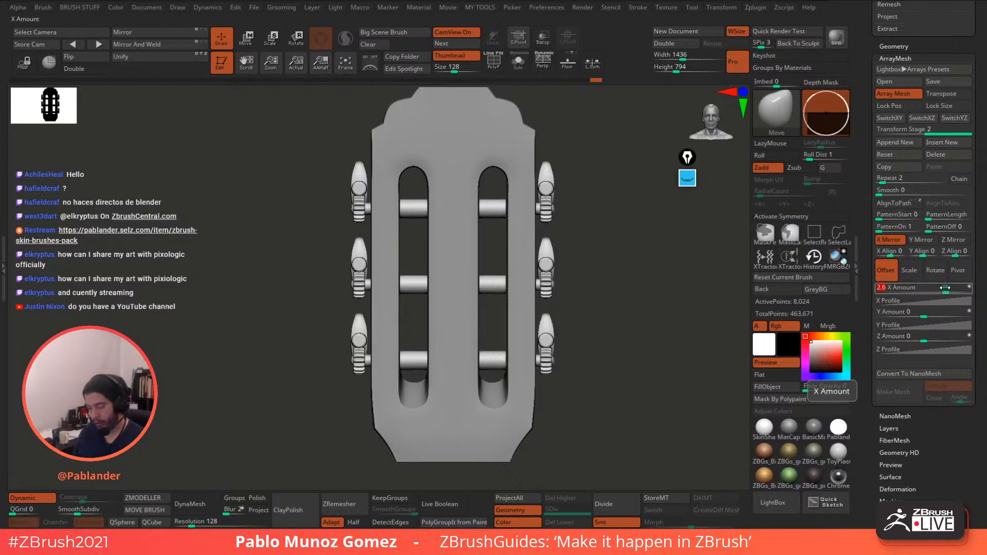
pyautogui.press('Return')
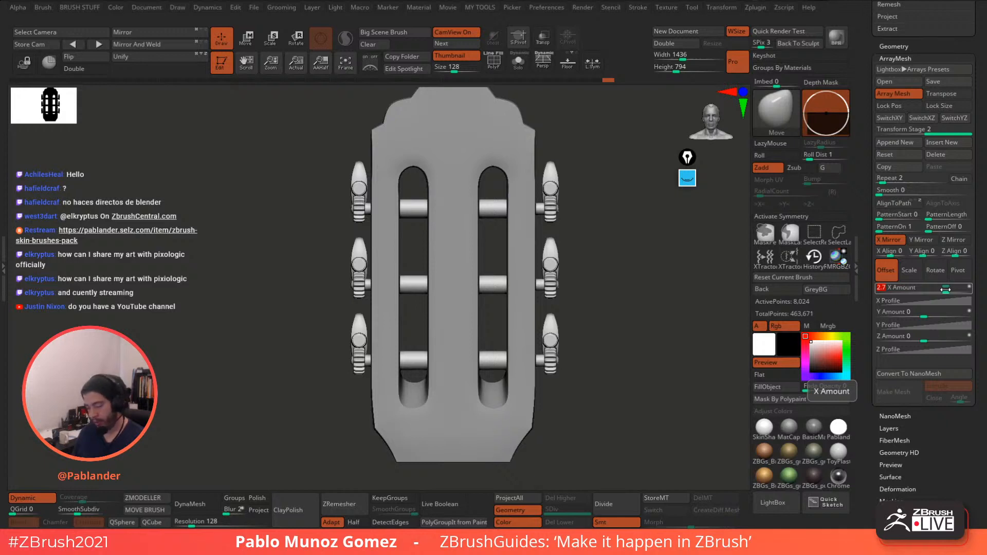
pyautogui.write('2.65')
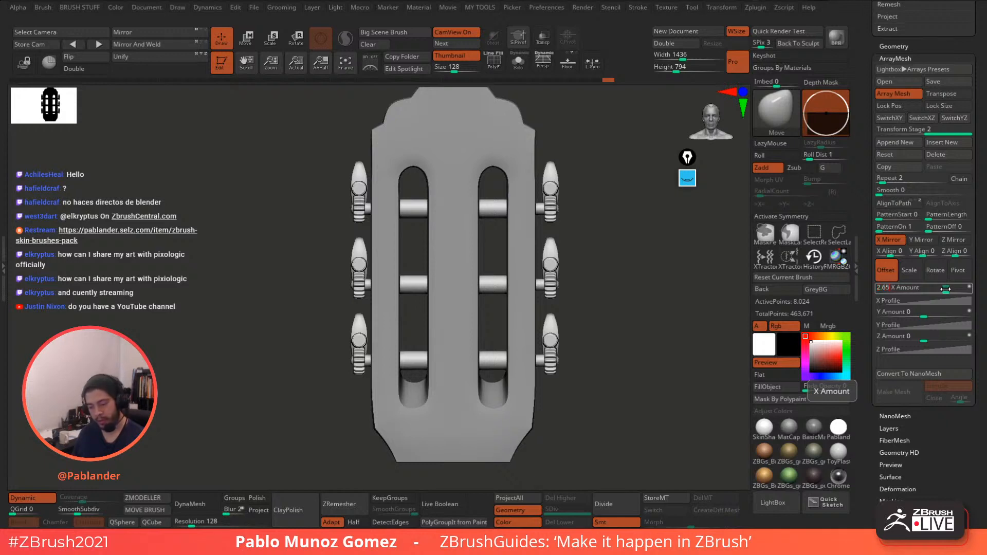
pyautogui.press('Return')
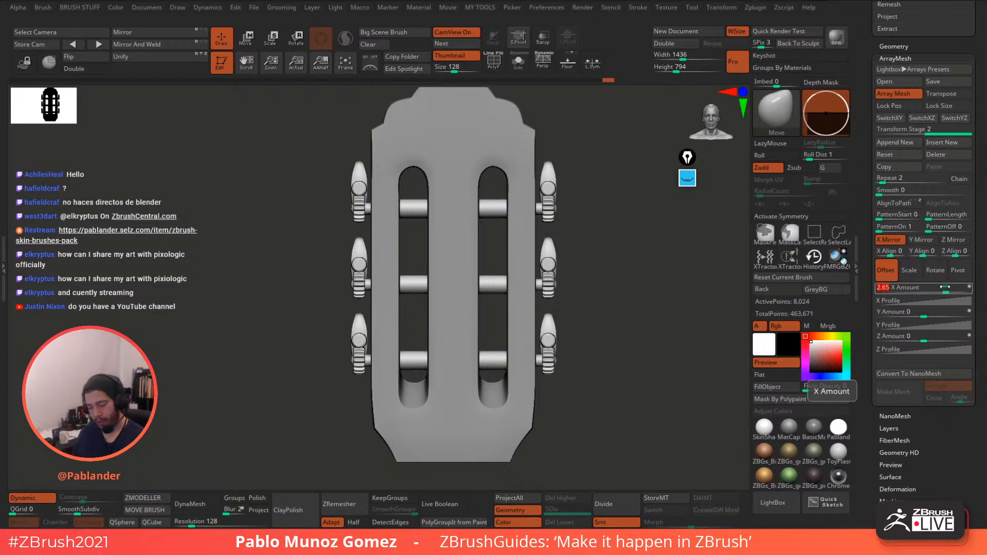
pyautogui.moveTo(641, 359); pyautogui.dragTo(640, 353)
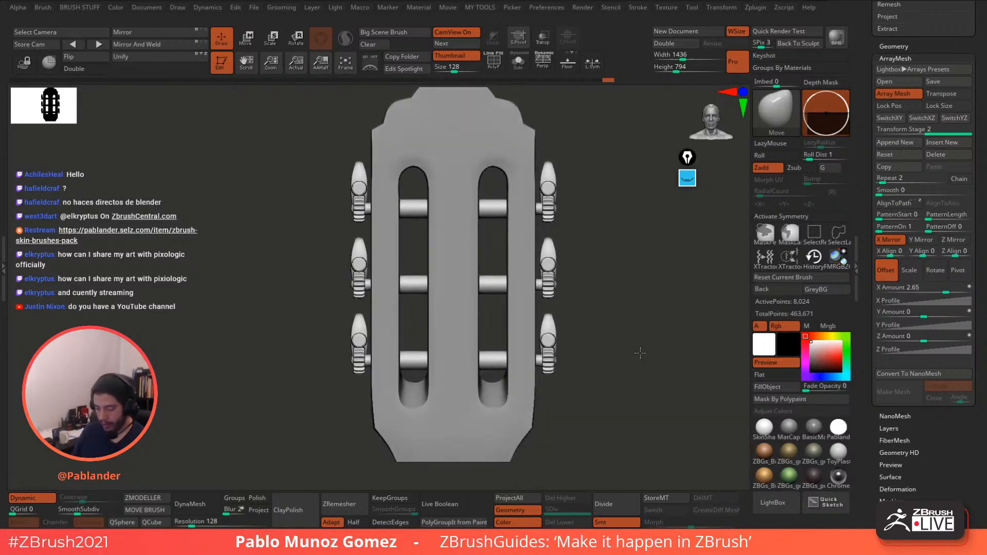
pyautogui.press('w')
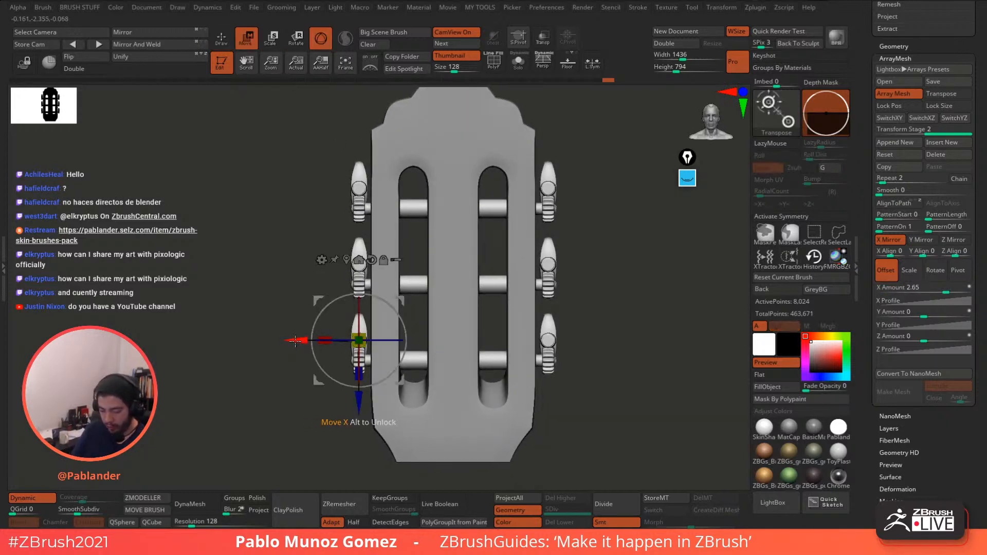
pyautogui.moveTo(296, 341); pyautogui.dragTo(296, 340)
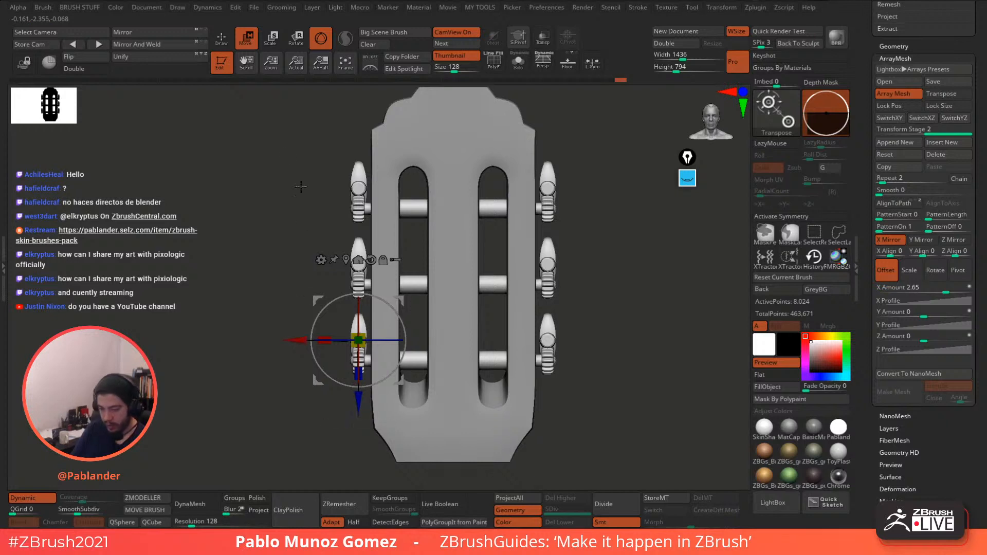
pyautogui.click(222, 42)
pyautogui.keyDown('alt'); pyautogui.moveTo(614, 342); pyautogui.dragTo(595, 293); pyautogui.keyUp('alt')
pyautogui.moveTo(558, 321)
pyautogui.mouseDown()
pyautogui.moveTo(592, 344)
pyautogui.moveTo(593, 325)
pyautogui.mouseUp()
pyautogui.moveTo(629, 297); pyautogui.dragTo(505, 216)
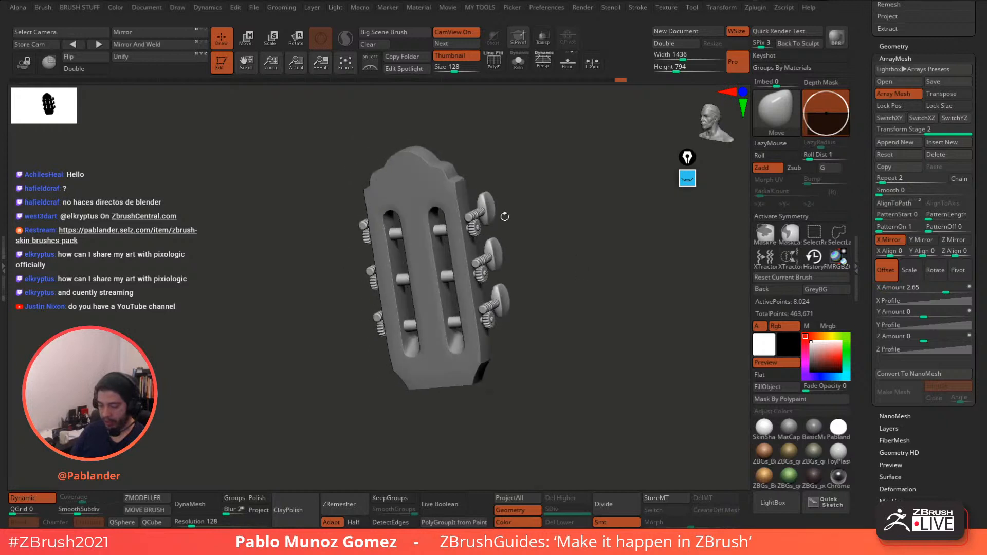
pyautogui.moveTo(544, 282); pyautogui.dragTo(578, 276)
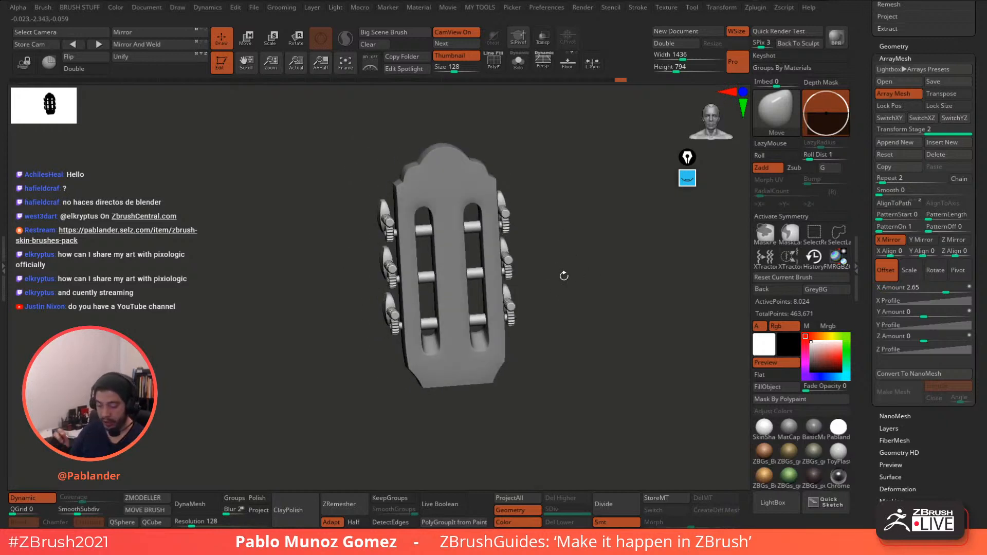
pyautogui.moveTo(591, 306)
pyautogui.mouseDown()
pyautogui.moveTo(583, 360)
pyautogui.moveTo(593, 304)
pyautogui.moveTo(590, 353)
pyautogui.moveTo(594, 321)
pyautogui.moveTo(660, 333)
pyautogui.moveTo(596, 322)
pyautogui.mouseUp()
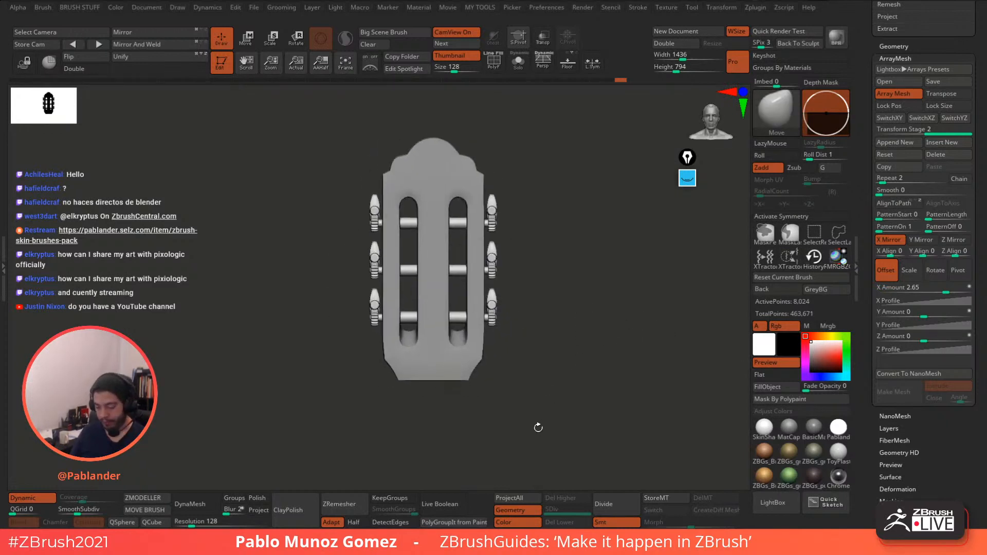
pyautogui.moveTo(536, 428)
pyautogui.mouseDown()
pyautogui.moveTo(578, 428)
pyautogui.moveTo(558, 425)
pyautogui.moveTo(576, 374)
pyautogui.mouseUp()
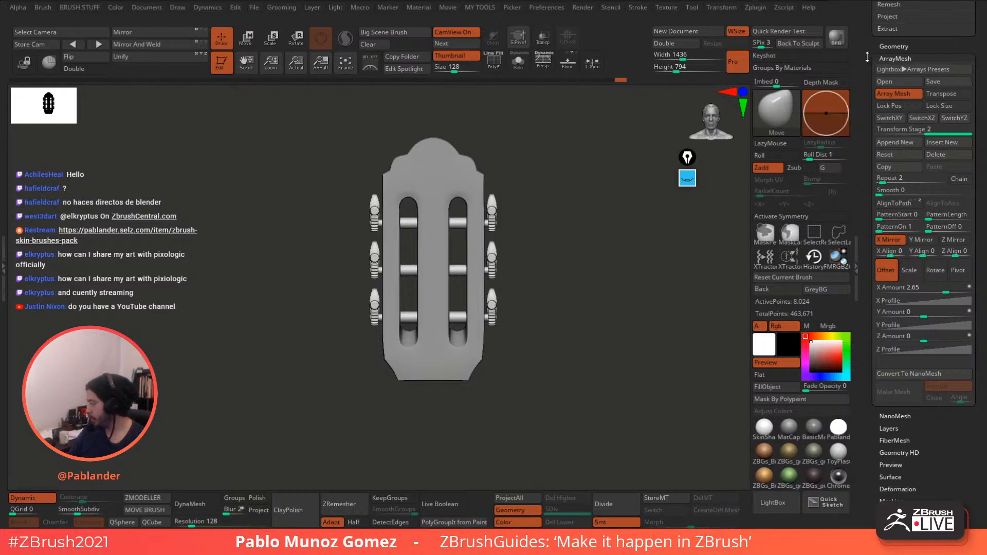
pyautogui.moveTo(870, 76); pyautogui.dragTo(863, 229)
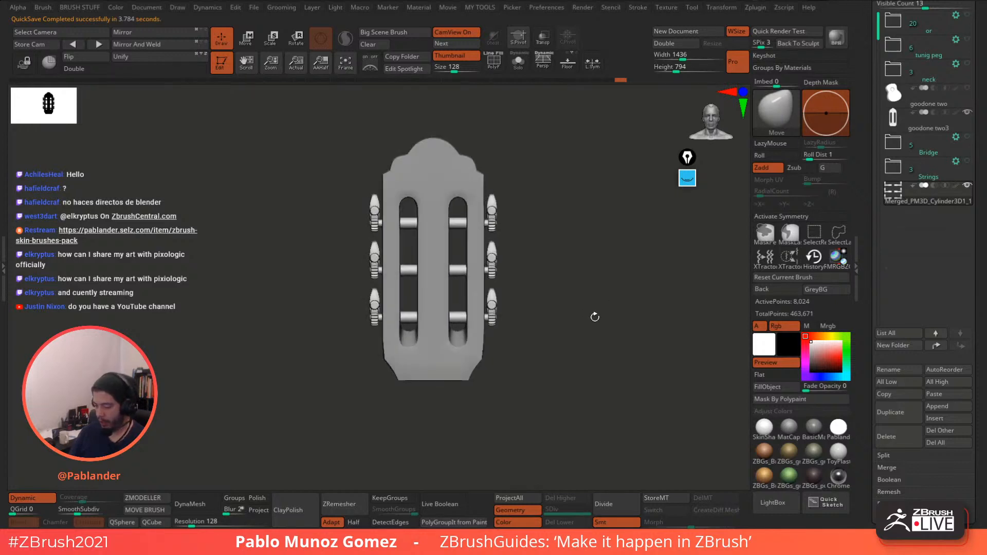
pyautogui.keyDown('alt'); pyautogui.moveTo(587, 307); pyautogui.dragTo(594, 310); pyautogui.keyUp('alt')
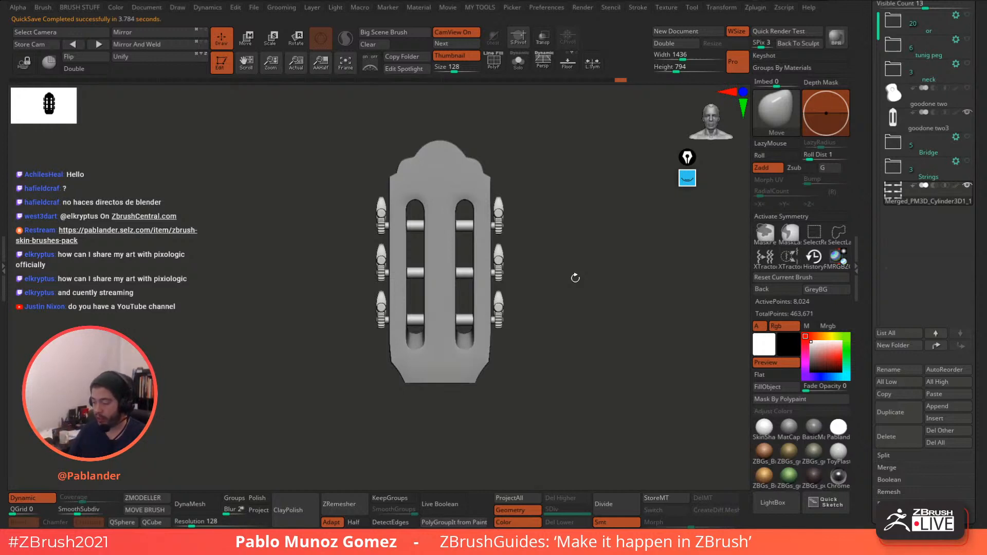
pyautogui.moveTo(863, 215); pyautogui.dragTo(865, 459)
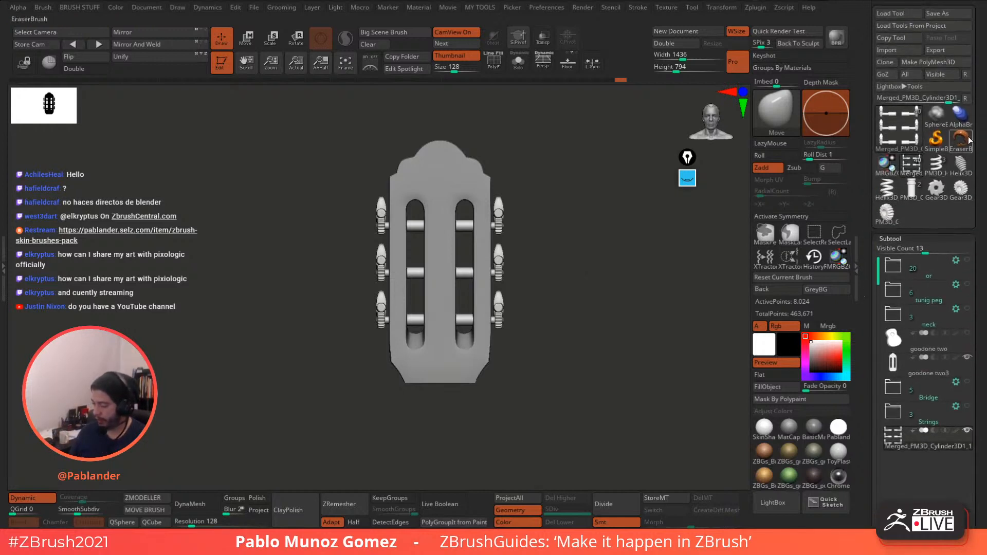
# - Select the Helix3D primitive and reset its Radius curve to a flat default profile
pyautogui.click(958, 167)
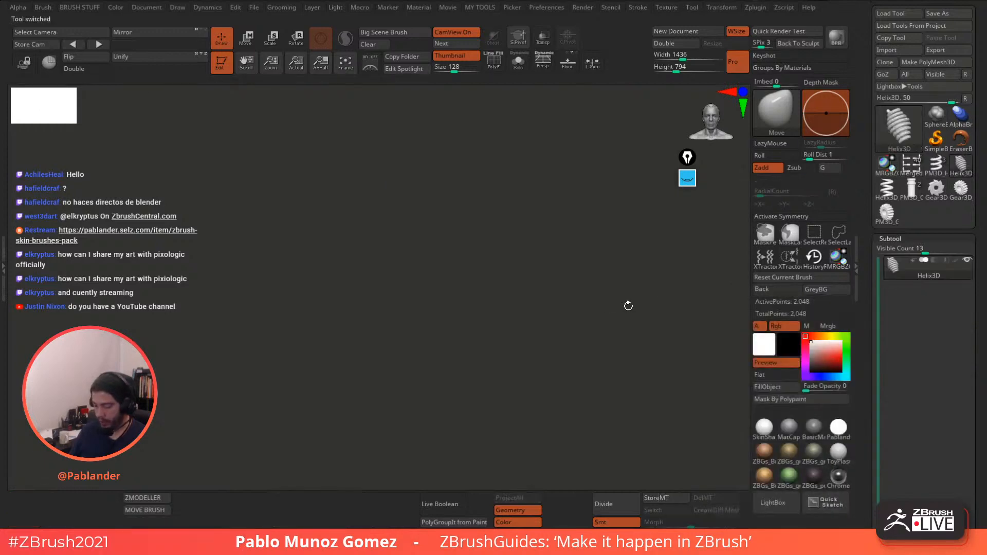
pyautogui.moveTo(869, 280); pyautogui.dragTo(872, 134)
pyautogui.keyDown('alt'); pyautogui.moveTo(632, 323); pyautogui.dragTo(609, 314); pyautogui.keyUp('alt')
pyautogui.click(944, 340)
pyautogui.moveTo(944, 278); pyautogui.dragTo(944, 59)
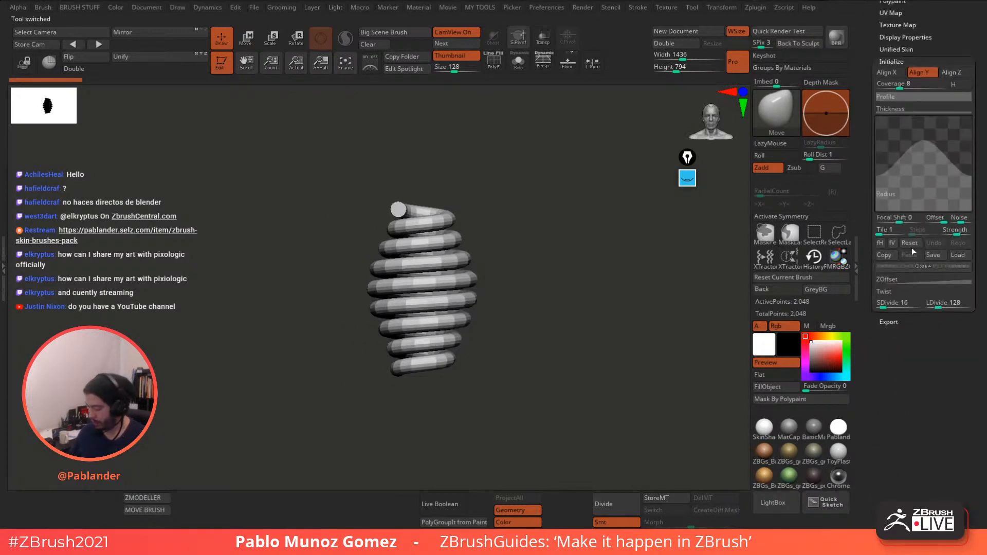
pyautogui.click(911, 243)
pyautogui.moveTo(877, 210); pyautogui.dragTo(881, 100)
pyautogui.keyDown('alt'); pyautogui.moveTo(609, 279); pyautogui.dragTo(577, 277); pyautogui.keyUp('alt')
pyautogui.hotkey('shift', 'f')
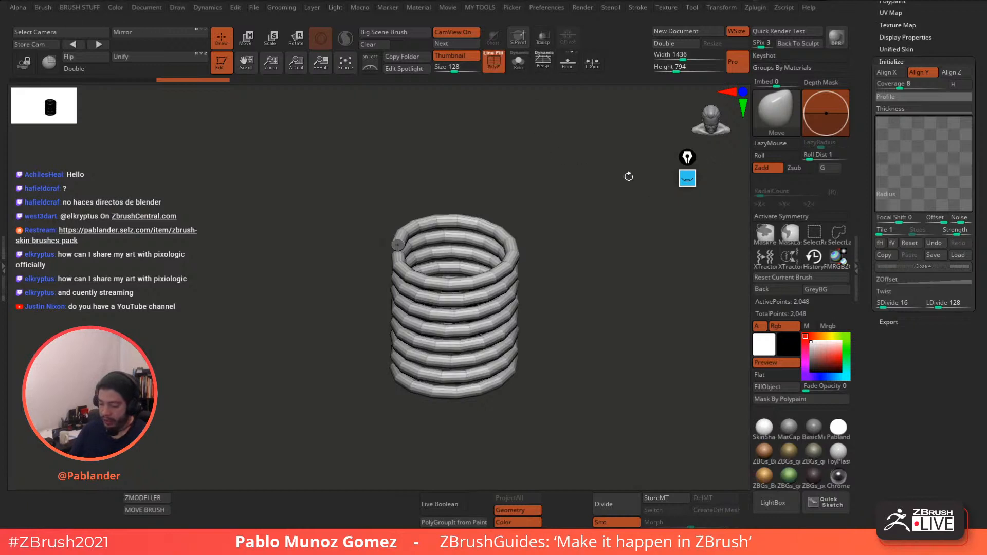
# - Bring the helix Coverage down from 6 to 4 turns
pyautogui.moveTo(898, 86); pyautogui.dragTo(900, 86)
pyautogui.click(898, 86)
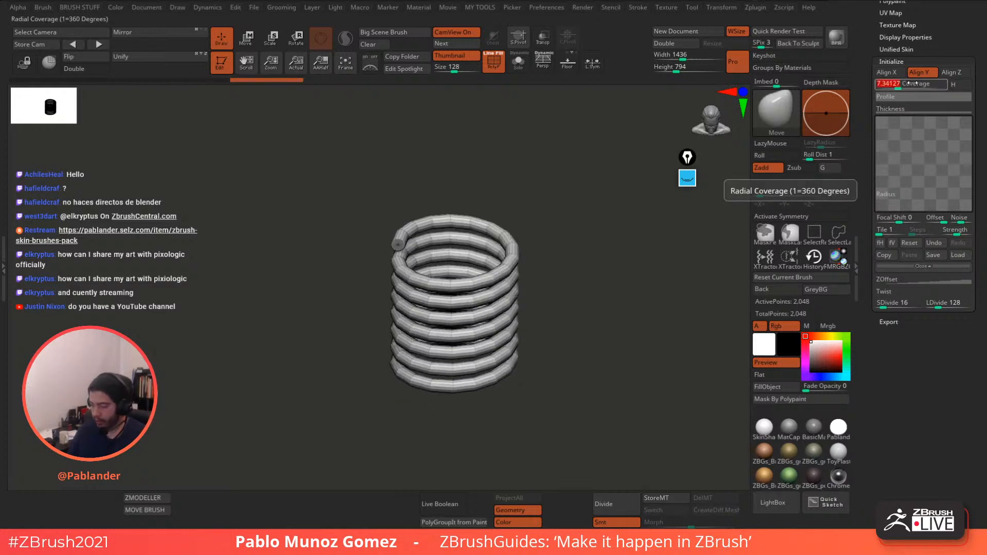
pyautogui.write('6')
pyautogui.press('Return')
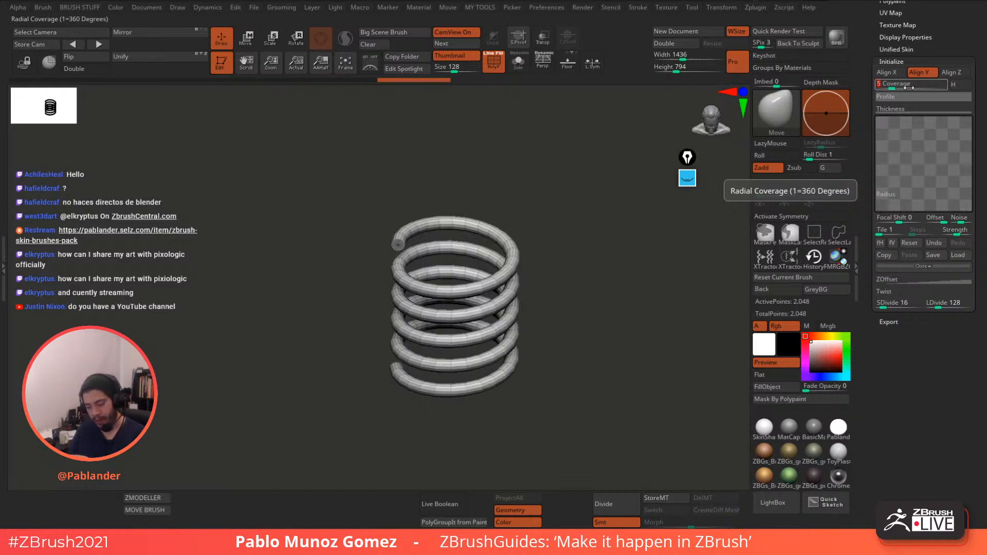
pyautogui.moveTo(711, 121); pyautogui.dragTo(598, 285)
pyautogui.click(897, 85)
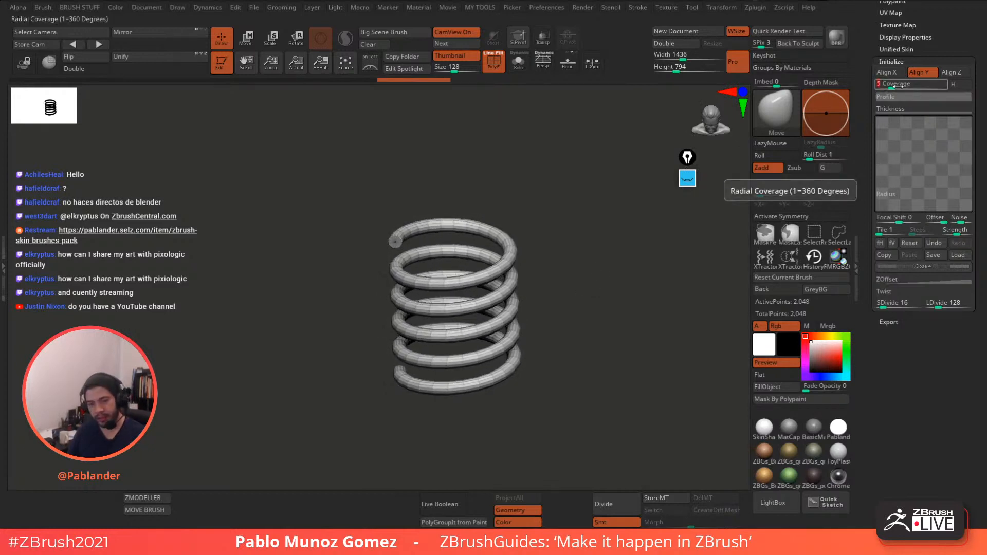
pyautogui.press('Return')
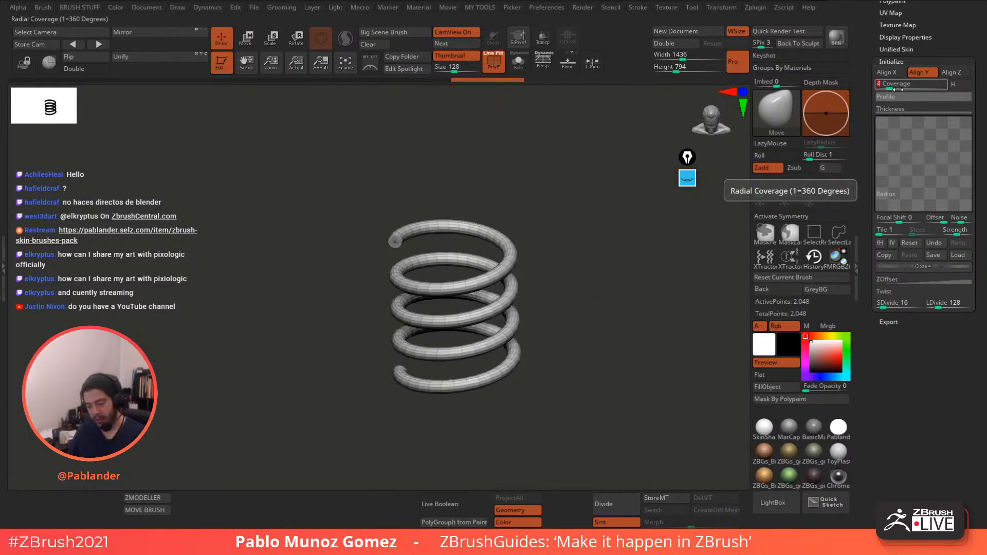
pyautogui.moveTo(598, 257); pyautogui.dragTo(595, 296)
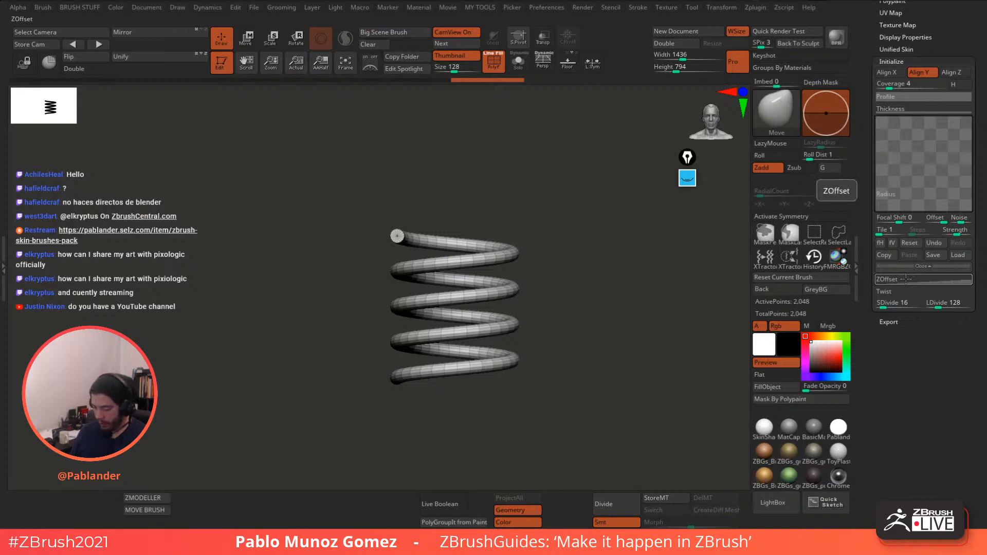
# - Reshape the Thickness curve for thicker, even wire along the whole spring
pyautogui.click(902, 109)
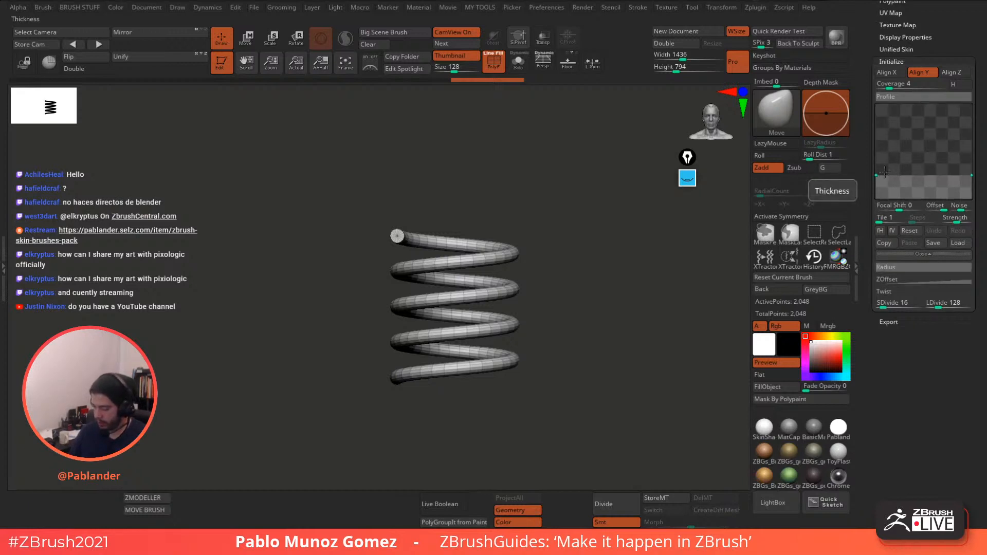
pyautogui.moveTo(879, 174); pyautogui.dragTo(971, 164)
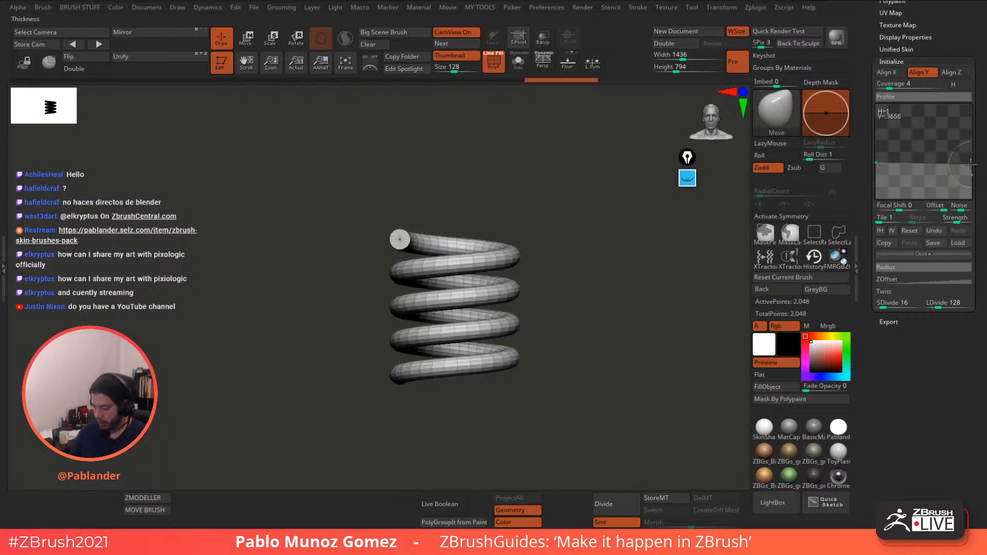
pyautogui.click(911, 231)
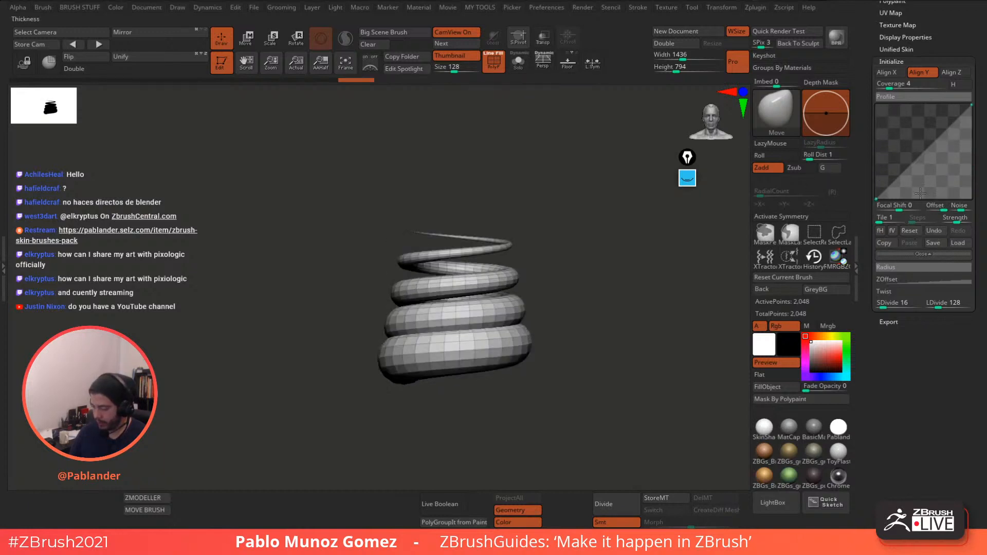
pyautogui.click(877, 198)
pyautogui.moveTo(877, 198); pyautogui.dragTo(876, 164)
pyautogui.moveTo(971, 106); pyautogui.dragTo(967, 164)
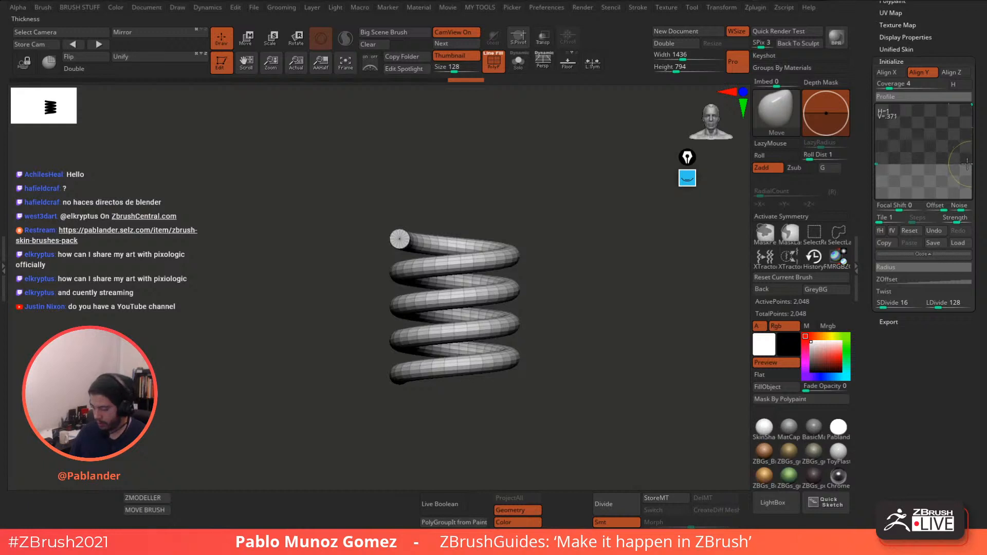
# - Switch back to the Merged_PM3D_Cylinder3D1_1 guitar tool
pyautogui.moveTo(599, 316); pyautogui.dragTo(579, 323)
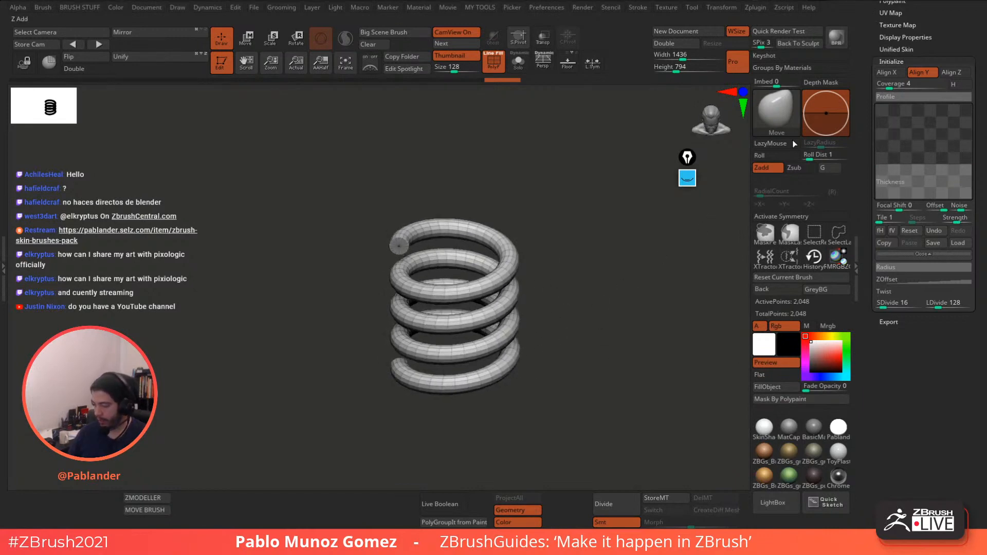
pyautogui.moveTo(863, 31)
pyautogui.mouseDown()
pyautogui.moveTo(861, 170)
pyautogui.moveTo(864, 25)
pyautogui.mouseUp()
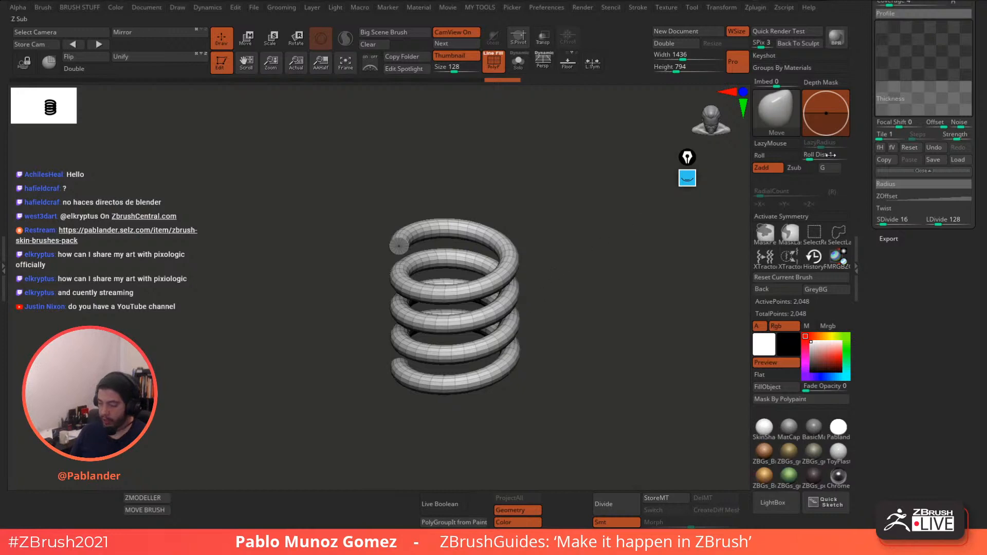
pyautogui.moveTo(863, 78); pyautogui.dragTo(867, 244)
pyautogui.click(915, 84)
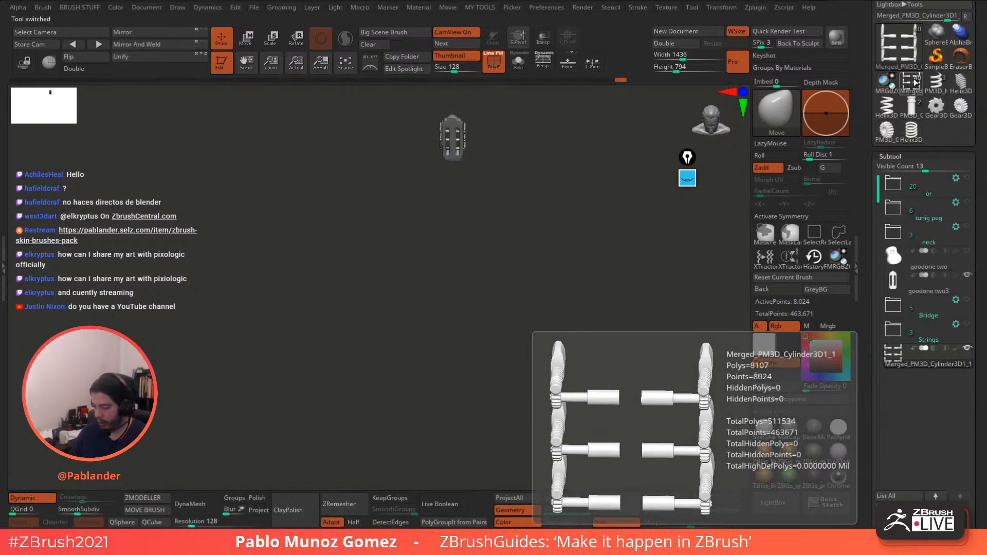
# - Show the Strings folder, select Skin_string base2 and frame it
pyautogui.click(954, 334)
pyautogui.click(969, 326)
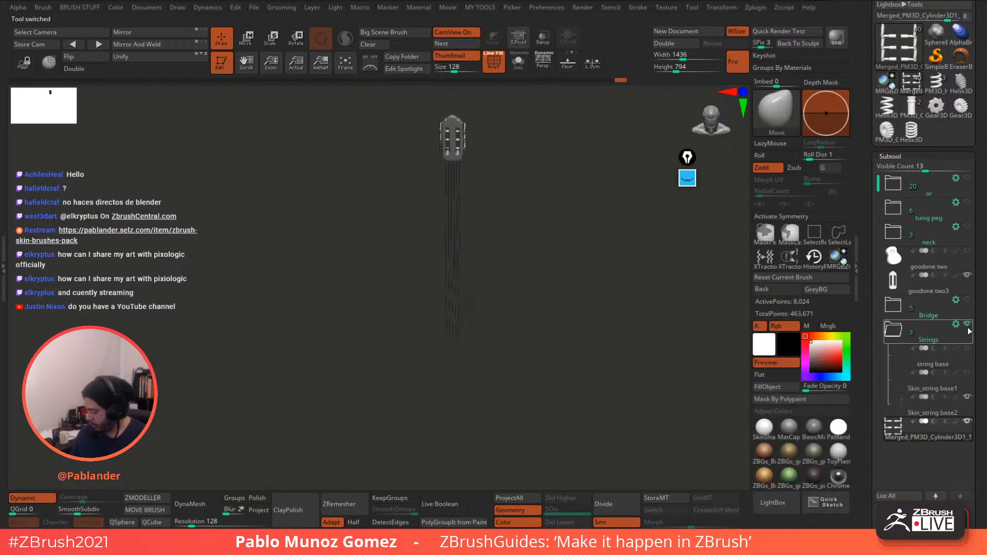
pyautogui.click(932, 411)
pyautogui.press('f')
# - Zoom and orbit close on a string's top end, then reselect Helix3D_2
pyautogui.keyDown('ctrl'); pyautogui.moveTo(488, 155); pyautogui.dragTo(495, 342, button='right'); pyautogui.keyUp('ctrl')
pyautogui.moveTo(516, 192)
pyautogui.keyDown('ctrl'); pyautogui.mouseDown(button='right')
pyautogui.moveTo(536, 366)
pyautogui.moveTo(551, 304)
pyautogui.mouseUp(button='right'); pyautogui.keyUp('ctrl')
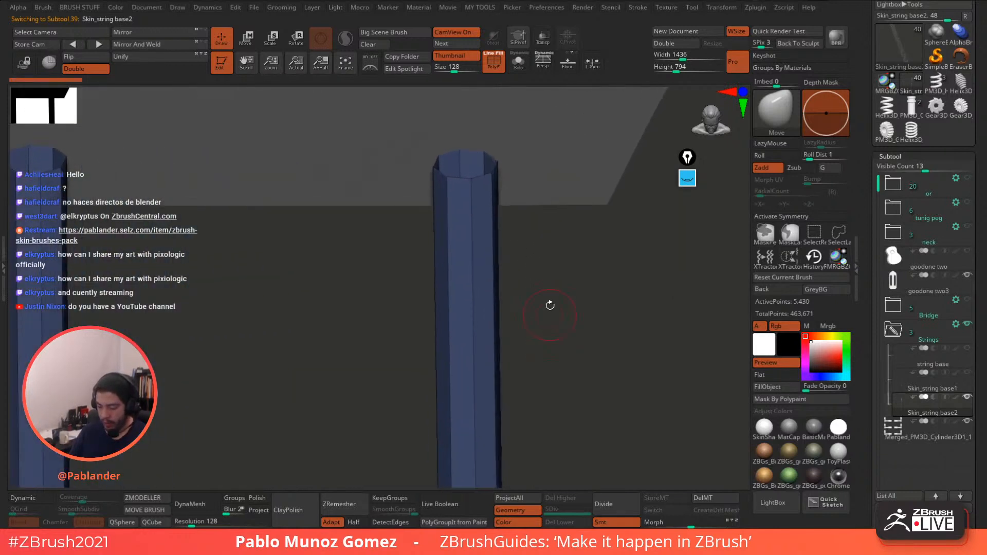
pyautogui.keyDown('alt'); pyautogui.moveTo(548, 225); pyautogui.dragTo(548, 295, button='right'); pyautogui.keyUp('alt')
pyautogui.keyDown('alt'); pyautogui.moveTo(605, 242); pyautogui.dragTo(552, 268, button='right'); pyautogui.keyUp('alt')
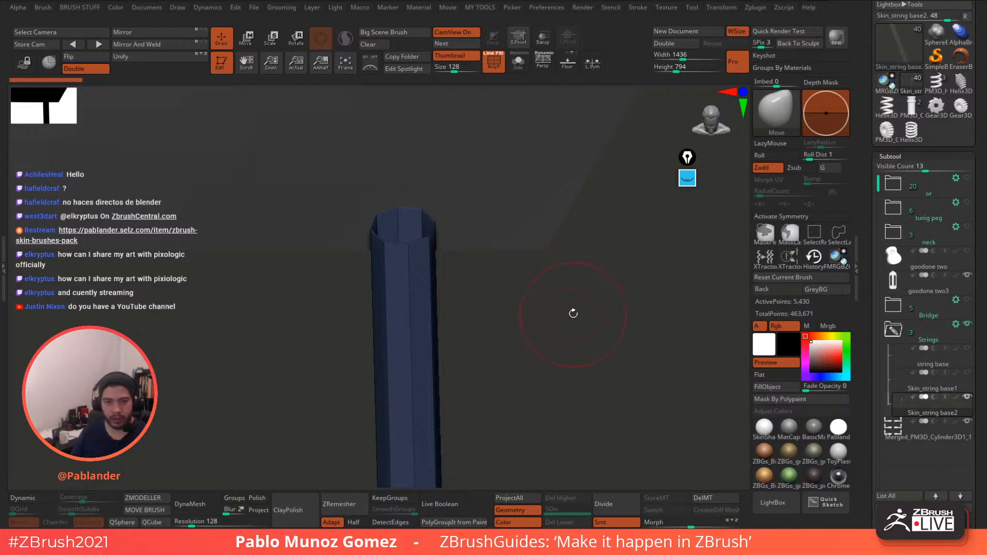
pyautogui.moveTo(577, 308); pyautogui.dragTo(632, 254)
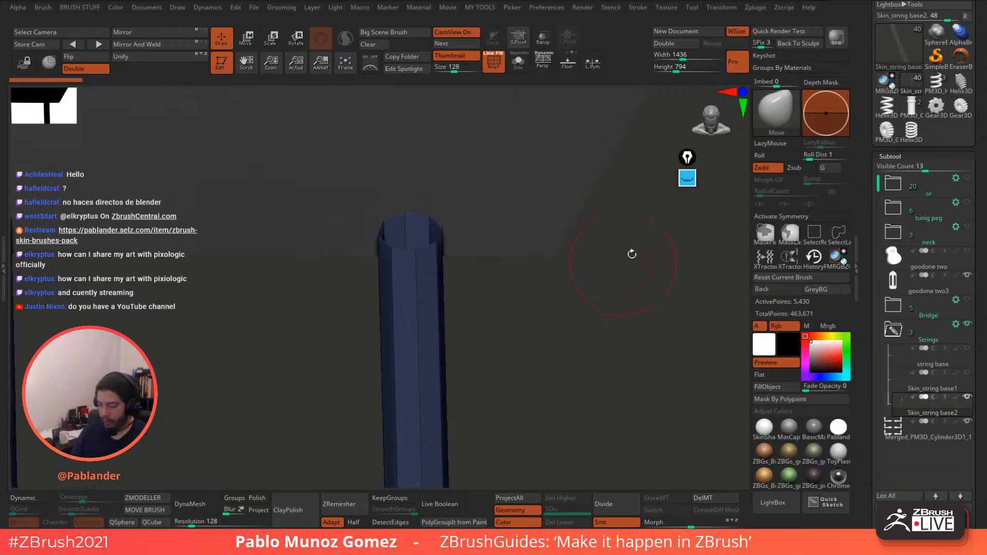
pyautogui.click(688, 180)
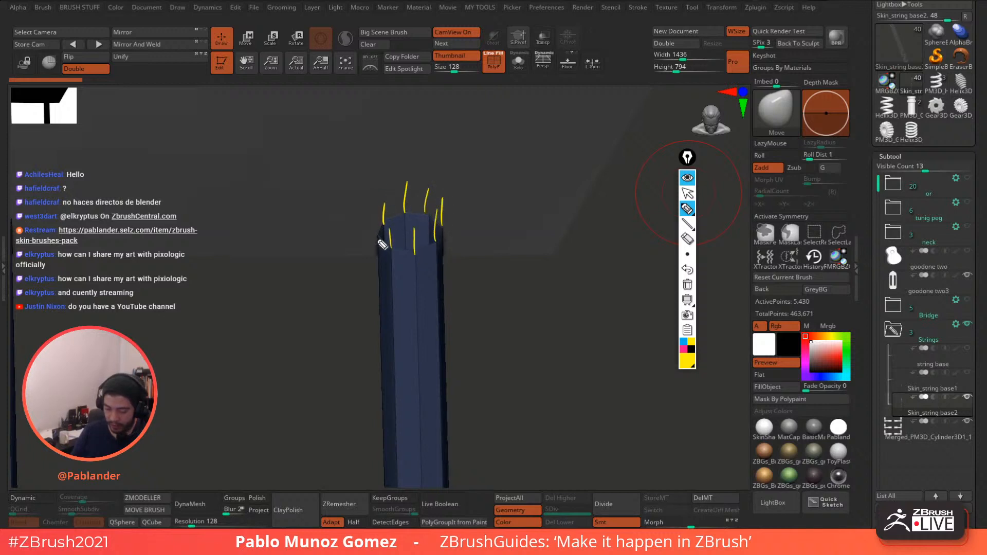
pyautogui.click(687, 285)
pyautogui.click(689, 186)
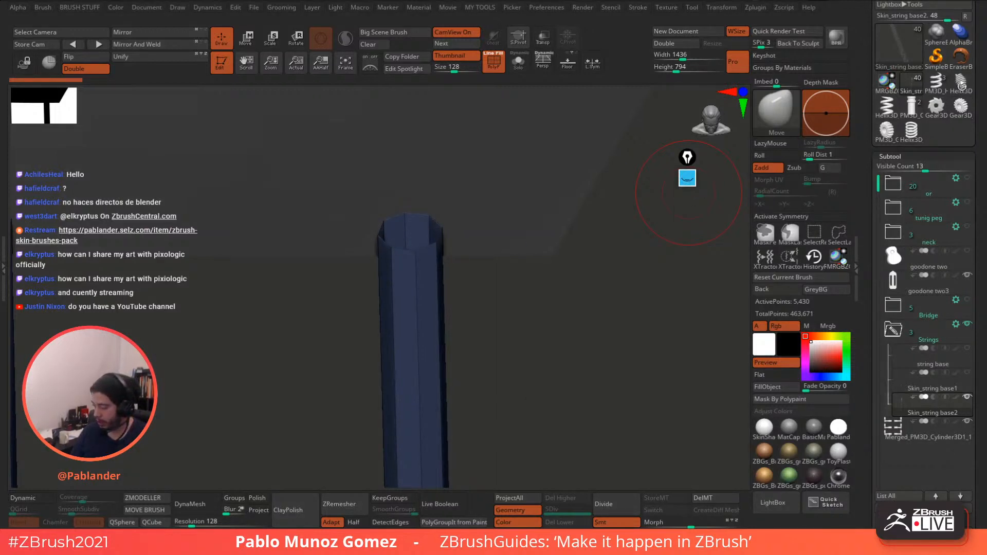
pyautogui.click(893, 105)
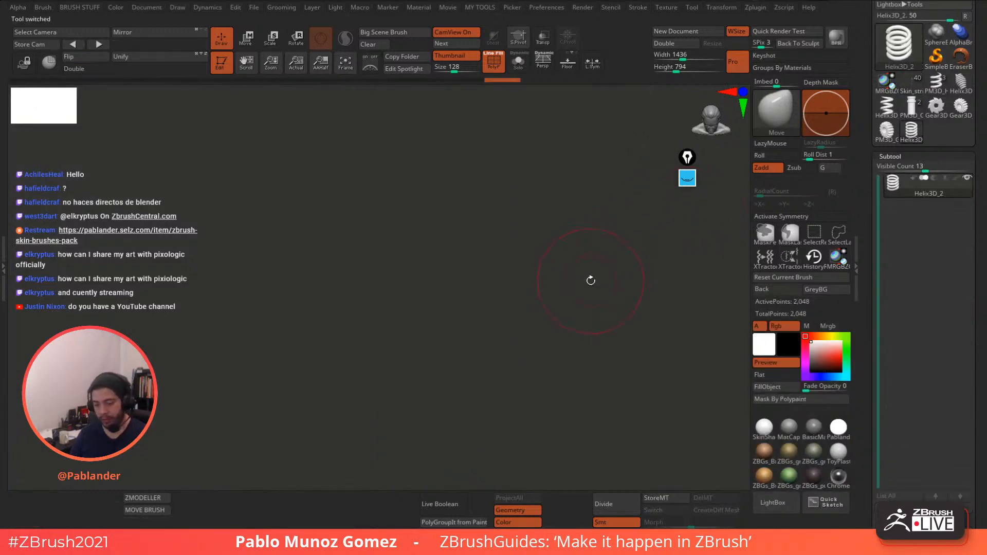
# - Lower the helix SDivide to 8 and convert it into a PolyMesh3D
pyautogui.press('f')
pyautogui.moveTo(590, 268); pyautogui.dragTo(600, 245)
pyautogui.moveTo(870, 231); pyautogui.dragTo(874, 78)
pyautogui.moveTo(662, 265); pyautogui.dragTo(665, 280)
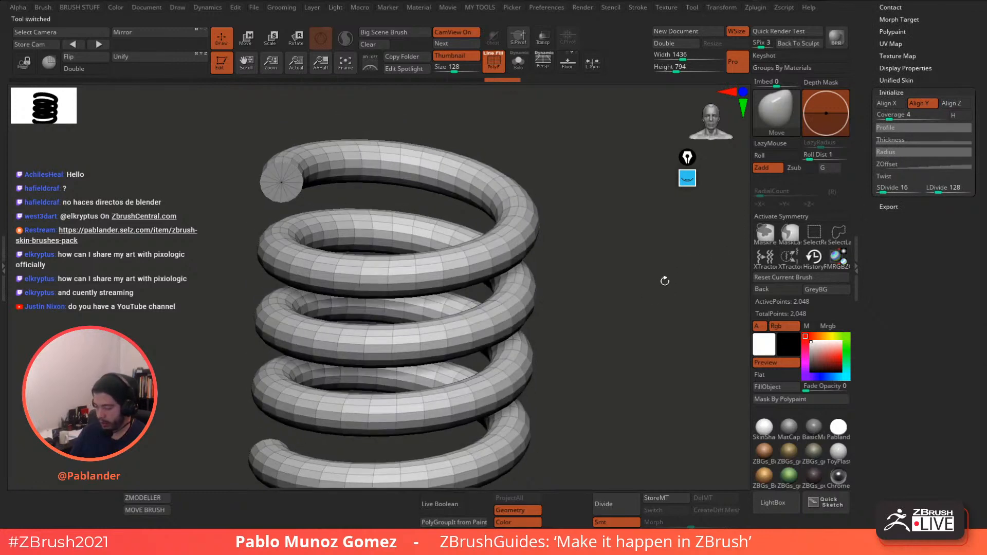
pyautogui.click(882, 188)
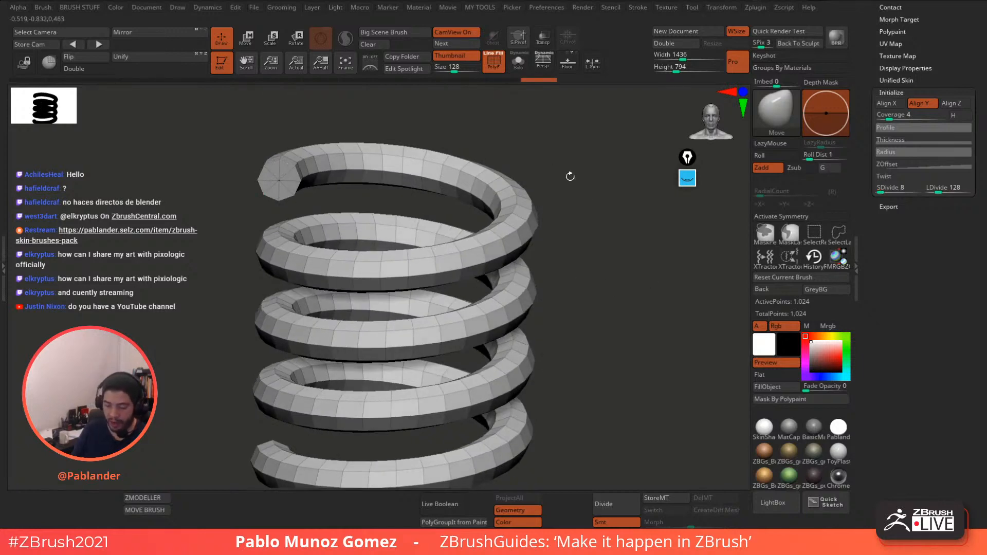
pyautogui.moveTo(570, 177); pyautogui.dragTo(540, 286)
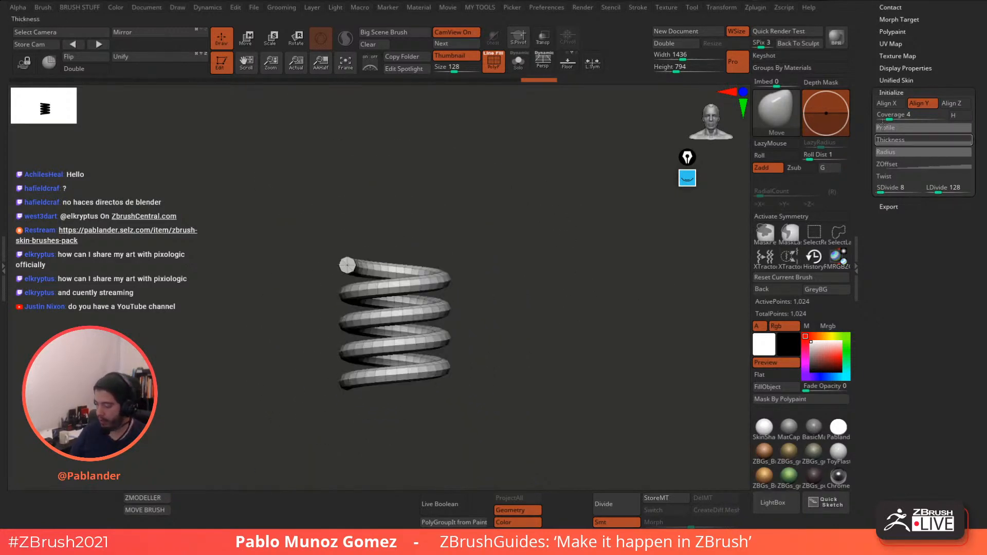
pyautogui.moveTo(864, 126); pyautogui.dragTo(861, 239)
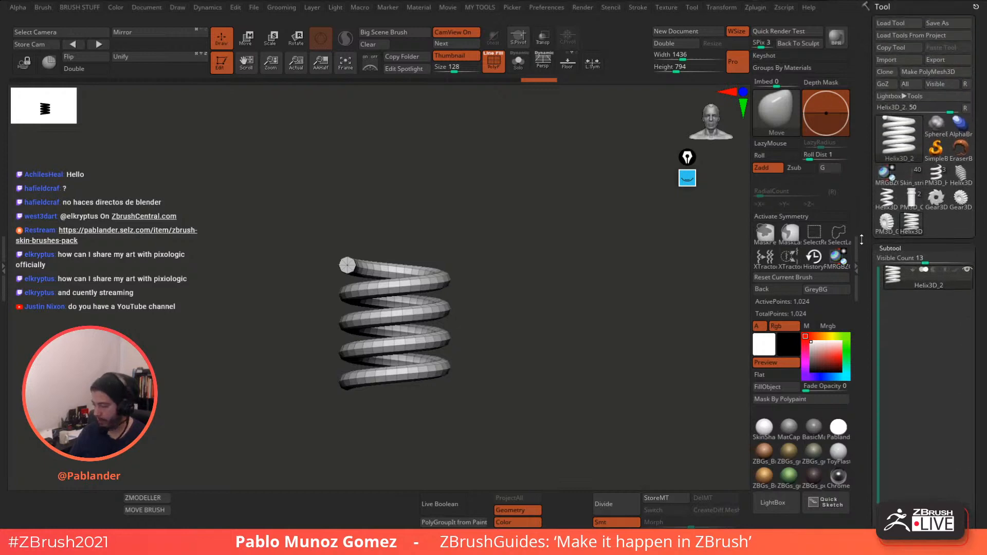
pyautogui.click(951, 74)
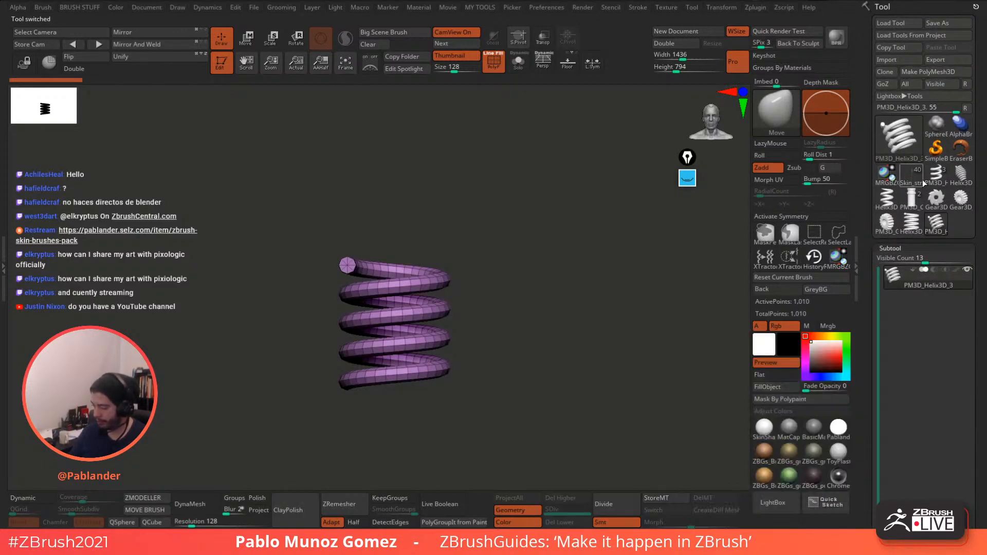
# - Copy the PM3D_Helix3D_3 subtool and reselect the guitar tool
pyautogui.scroll(-5, 883, 241)
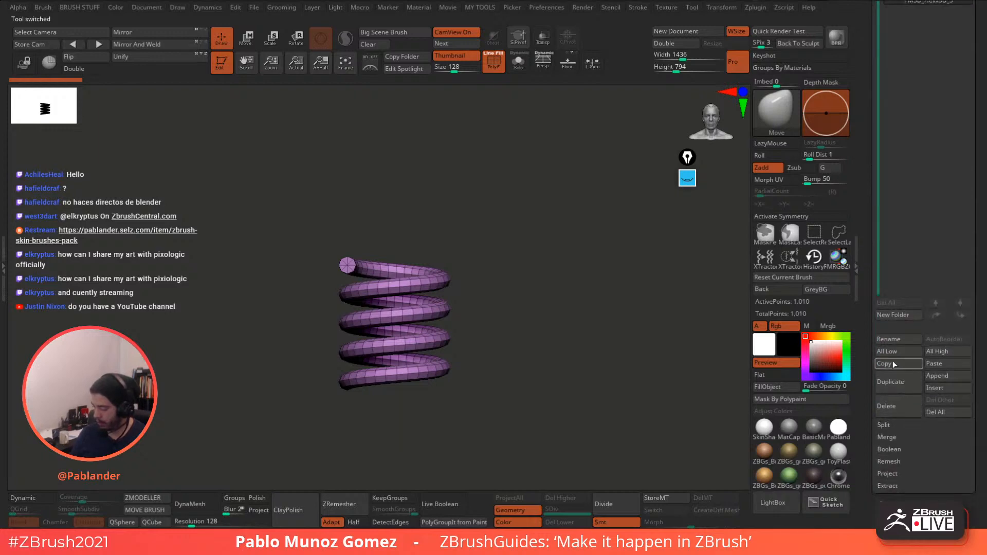
pyautogui.moveTo(868, 287); pyautogui.dragTo(870, 352)
pyautogui.moveTo(951, 157)
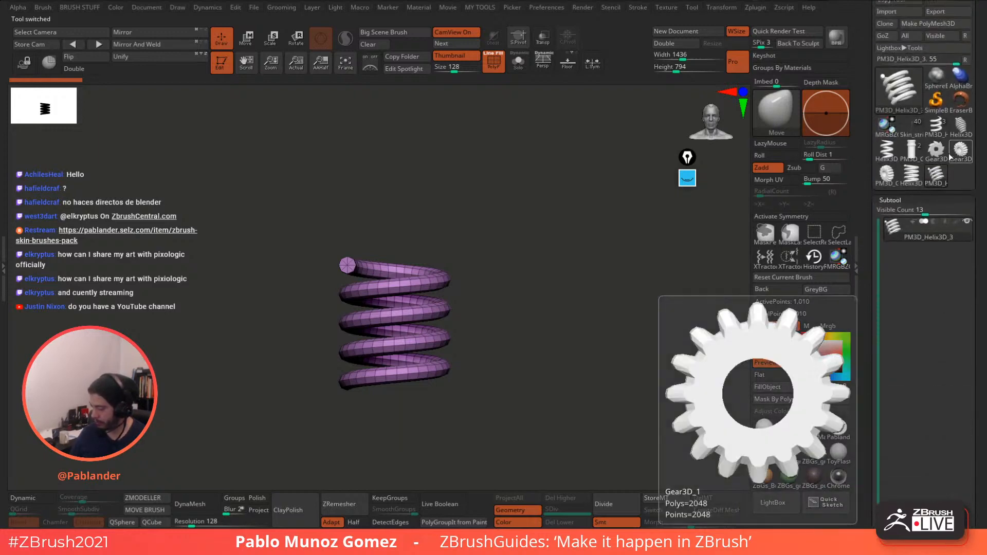
pyautogui.click(911, 128)
pyautogui.moveTo(873, 305); pyautogui.dragTo(874, 195)
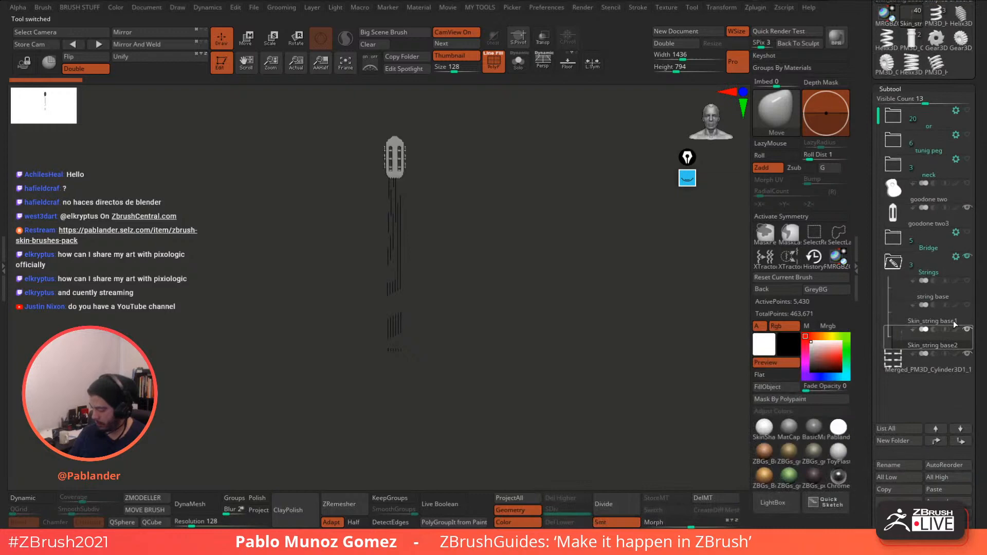
# - Paste the helix into the guitar as a subtool and scale it down beside the strings
pyautogui.click(951, 491)
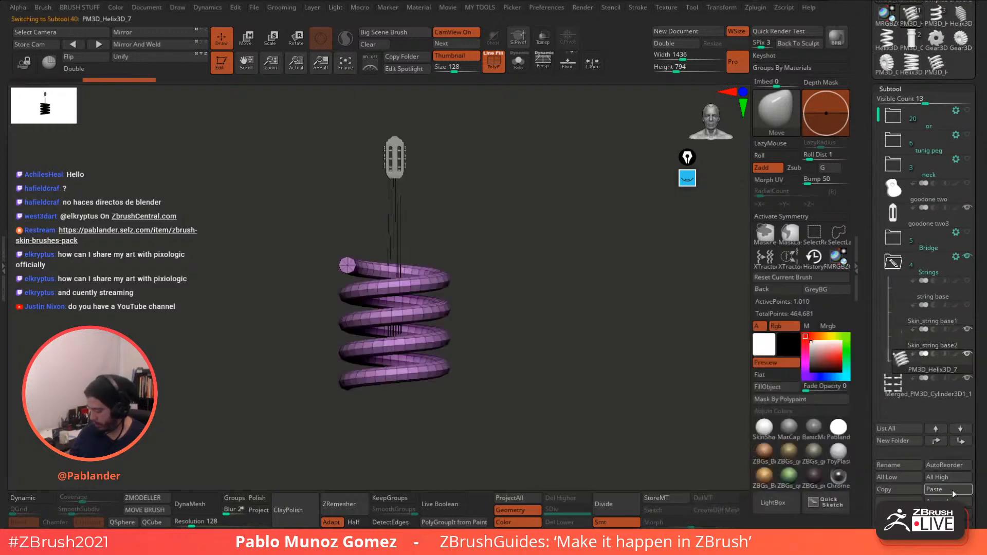
pyautogui.click(249, 41)
pyautogui.keyDown('alt'); pyautogui.moveTo(420, 125); pyautogui.dragTo(490, 148); pyautogui.keyUp('alt')
pyautogui.moveTo(468, 341); pyautogui.dragTo(458, 388)
pyautogui.moveTo(466, 282); pyautogui.dragTo(489, 113)
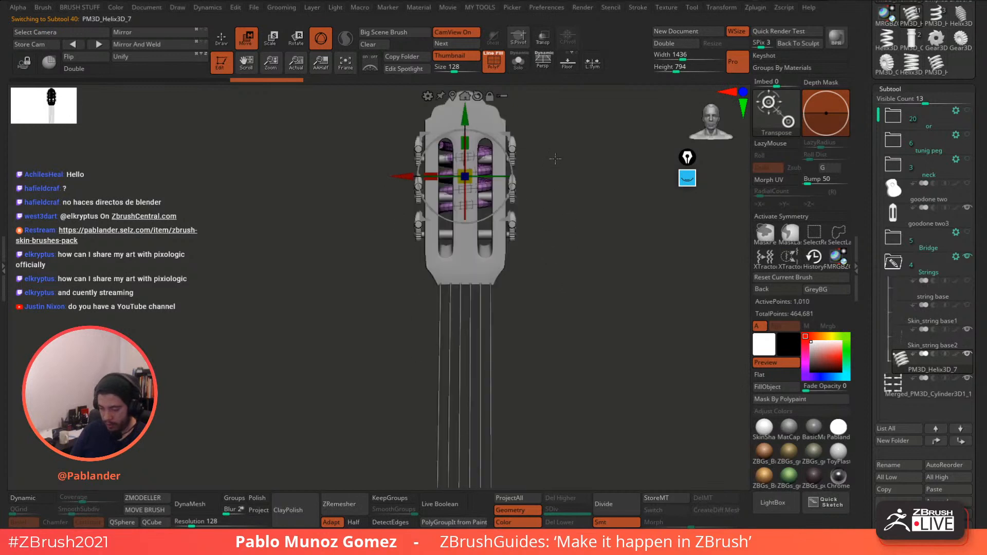
pyautogui.keyDown('alt'); pyautogui.moveTo(555, 159); pyautogui.dragTo(577, 221); pyautogui.keyUp('alt')
pyautogui.moveTo(459, 223); pyautogui.dragTo(457, 239)
pyautogui.moveTo(502, 183); pyautogui.dragTo(623, 231)
pyautogui.moveTo(581, 270); pyautogui.dragTo(583, 284)
pyautogui.moveTo(621, 230); pyautogui.dragTo(636, 390)
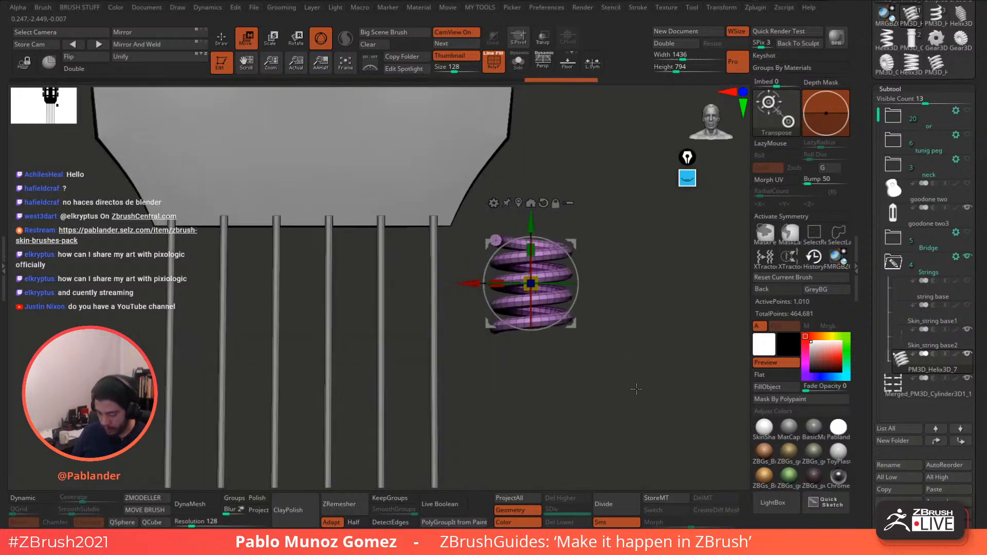
pyautogui.keyDown('alt'); pyautogui.moveTo(601, 273); pyautogui.dragTo(409, 183); pyautogui.keyUp('alt')
pyautogui.moveTo(371, 221); pyautogui.dragTo(371, 225)
# - Shrink the helix to about two-thirds and rotate it -90° sideways
pyautogui.click(542, 38)
pyautogui.keyDown('alt'); pyautogui.moveTo(544, 175); pyautogui.dragTo(536, 238); pyautogui.keyUp('alt')
pyautogui.moveTo(370, 223); pyautogui.dragTo(361, 272)
pyautogui.keyDown('alt'); pyautogui.moveTo(574, 268); pyautogui.dragTo(586, 237); pyautogui.keyUp('alt')
pyautogui.click(543, 38)
pyautogui.keyDown('alt'); pyautogui.moveTo(576, 191); pyautogui.dragTo(590, 269); pyautogui.keyUp('alt')
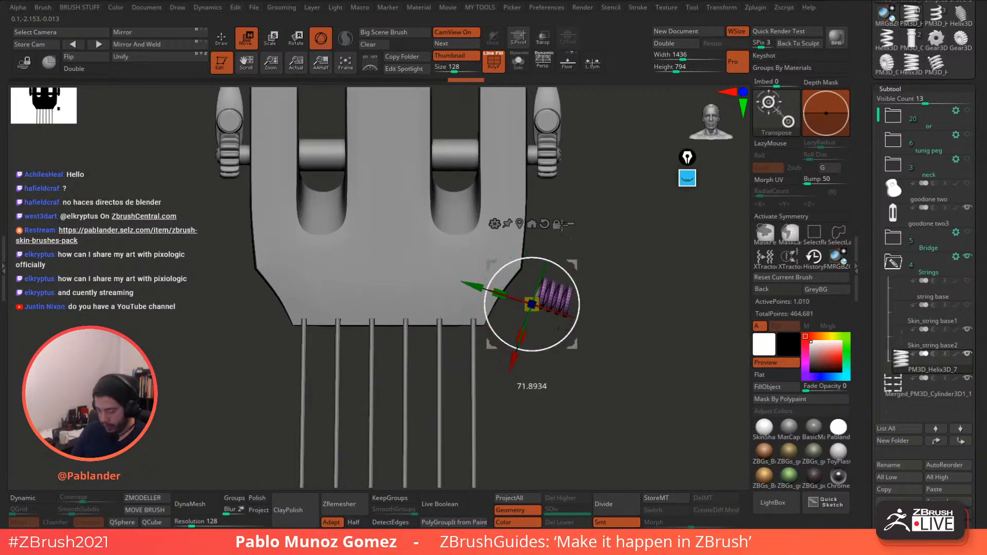
pyautogui.moveTo(545, 216); pyautogui.dragTo(575, 366)
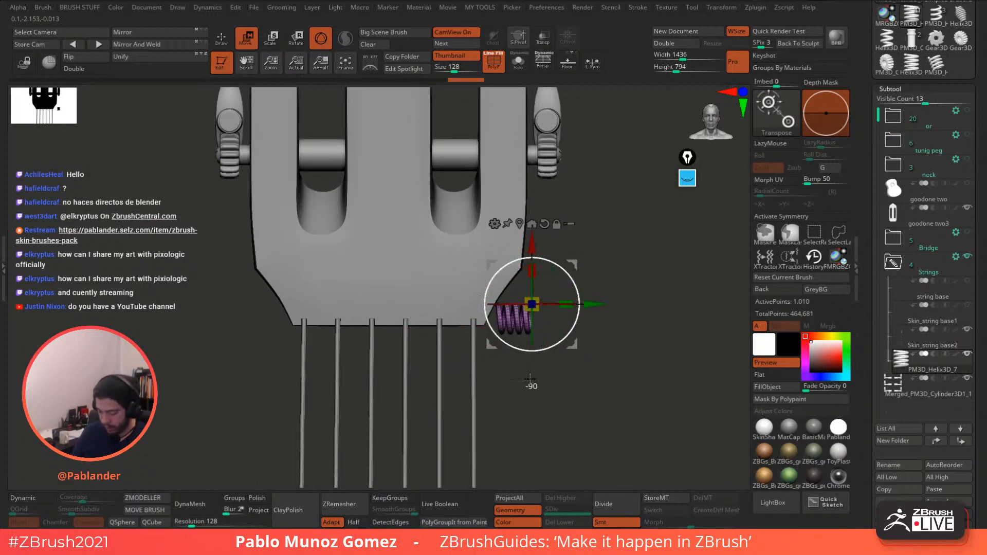
pyautogui.moveTo(653, 241); pyautogui.dragTo(591, 279)
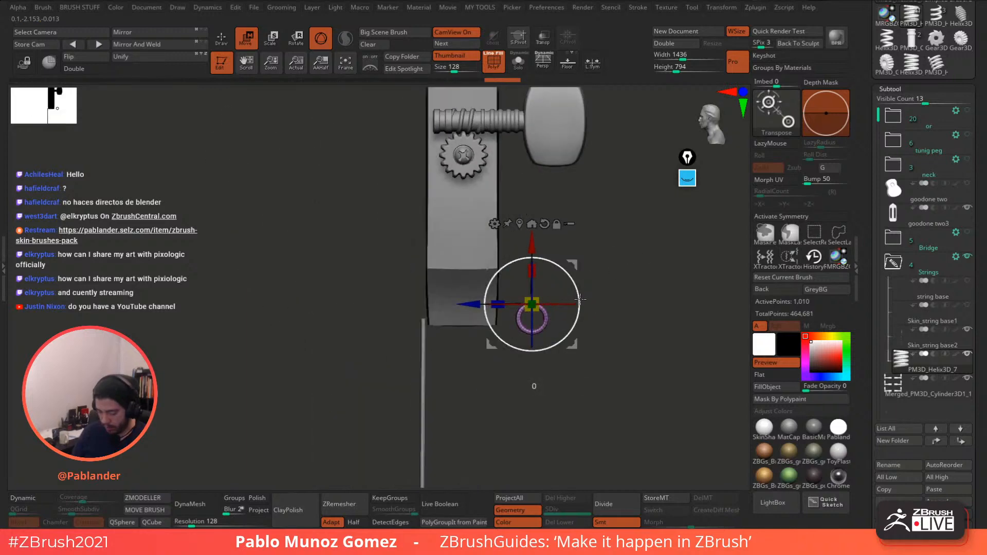
# - Move the helix onto a tuning peg post and enlarge it to wrap around the post
pyautogui.moveTo(525, 228); pyautogui.dragTo(523, 226)
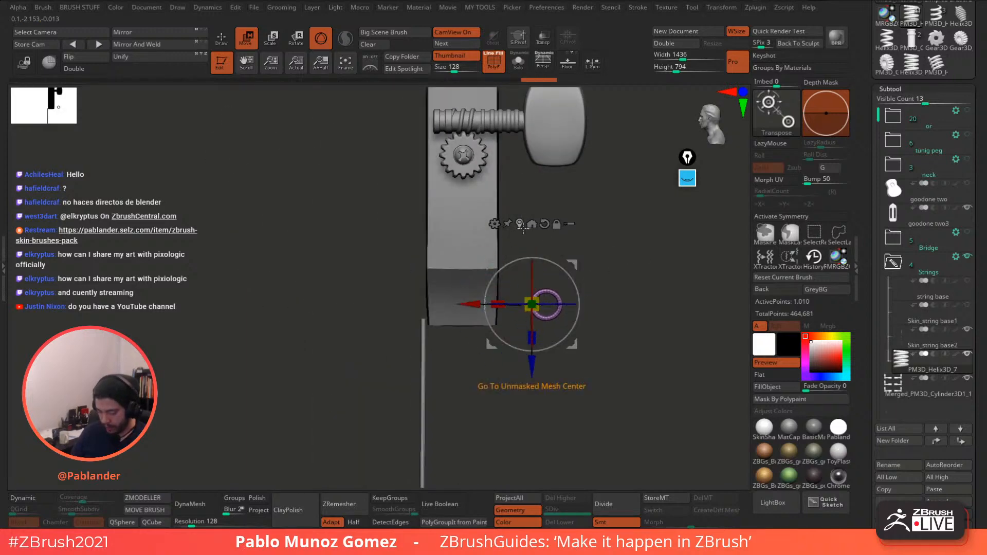
pyautogui.moveTo(612, 257); pyautogui.dragTo(660, 278)
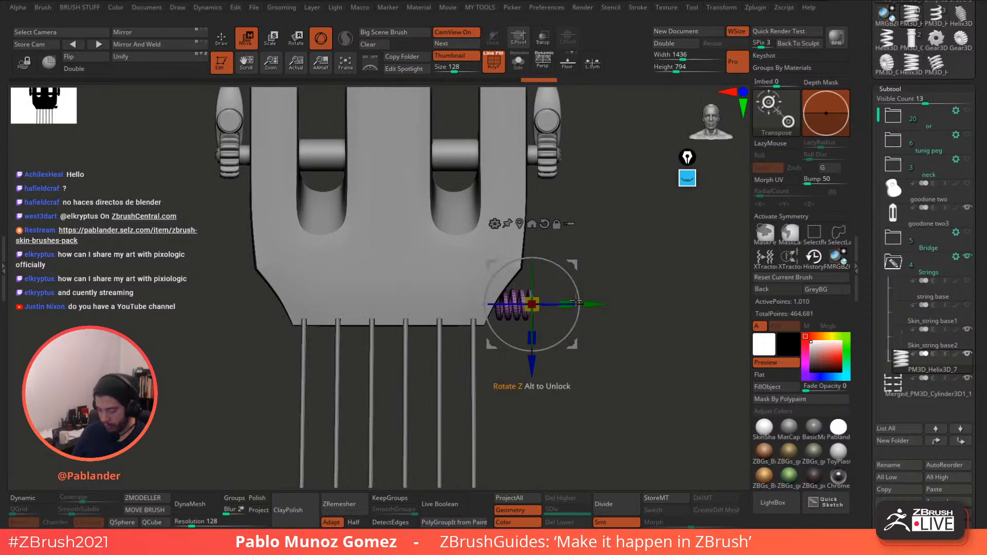
pyautogui.moveTo(573, 265); pyautogui.dragTo(513, 116)
pyautogui.keyDown('alt'); pyautogui.moveTo(599, 212); pyautogui.dragTo(618, 355); pyautogui.keyUp('alt')
pyautogui.moveTo(490, 269); pyautogui.dragTo(490, 352)
pyautogui.moveTo(593, 368); pyautogui.dragTo(620, 250)
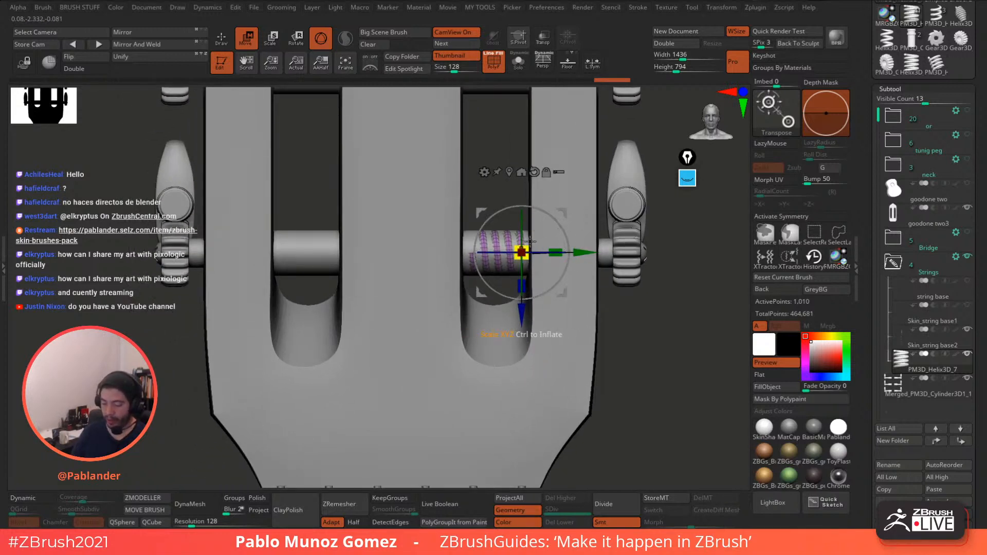
pyautogui.moveTo(530, 250); pyautogui.dragTo(534, 241)
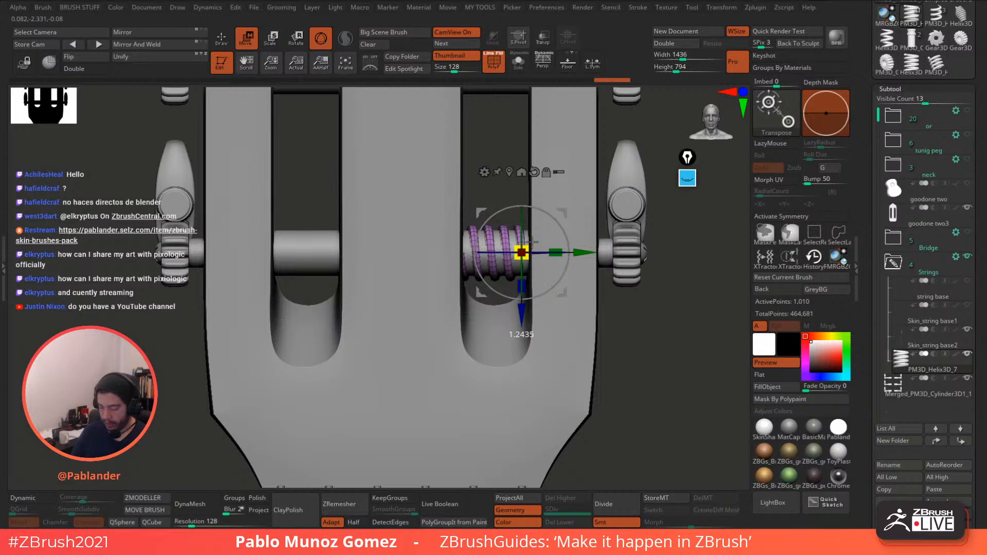
pyautogui.moveTo(532, 239); pyautogui.dragTo(584, 250)
pyautogui.moveTo(558, 238)
pyautogui.keyDown('alt'); pyautogui.mouseDown(button='right')
pyautogui.moveTo(567, 235)
pyautogui.moveTo(547, 233)
pyautogui.mouseUp(button='right'); pyautogui.keyUp('alt')
pyautogui.moveTo(572, 244)
pyautogui.mouseDown()
pyautogui.moveTo(519, 240)
pyautogui.moveTo(574, 245)
pyautogui.mouseUp()
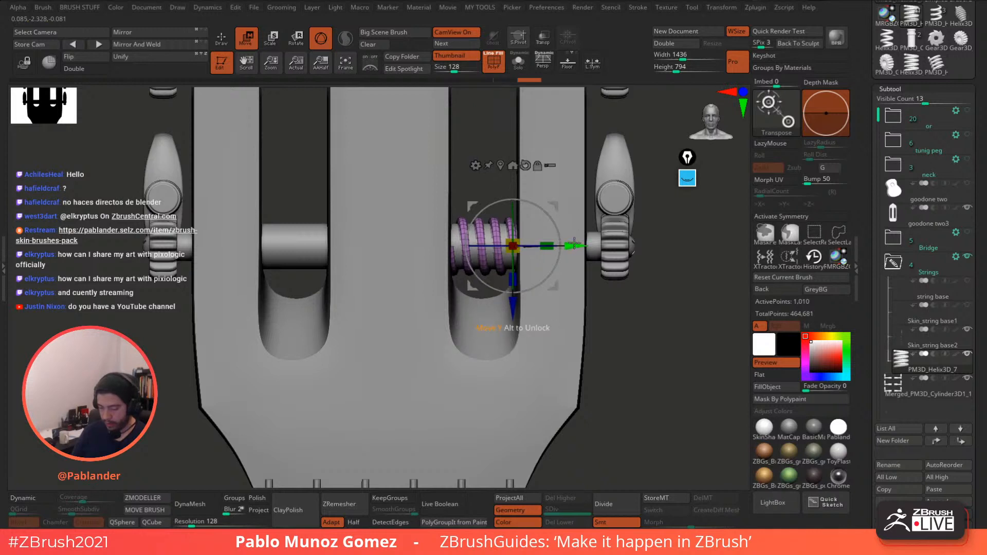
# - Turn on Transp and hide the goodone two3 body subtool
pyautogui.press('q')
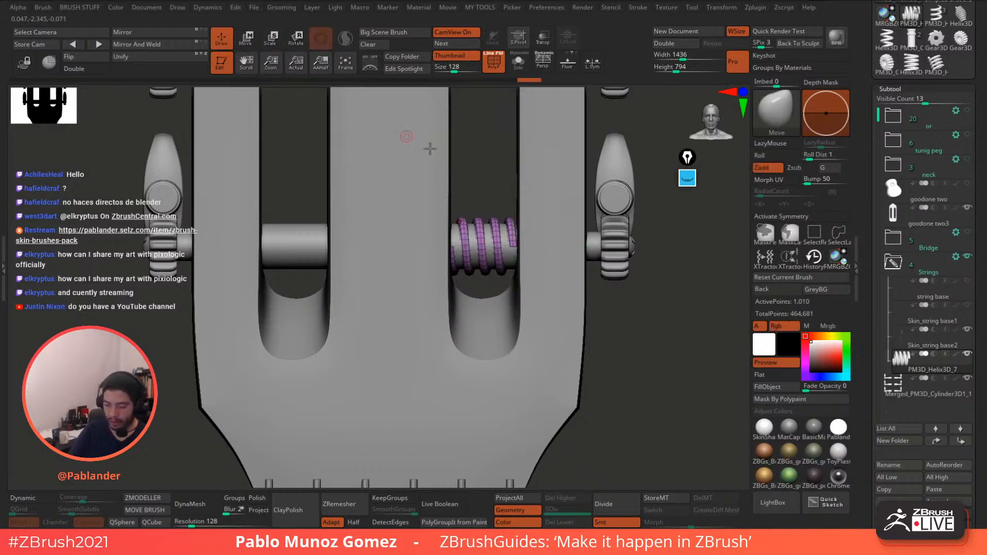
pyautogui.keyDown('ctrl'); pyautogui.moveTo(517, 247); pyautogui.dragTo(534, 282, button='right'); pyautogui.keyUp('ctrl')
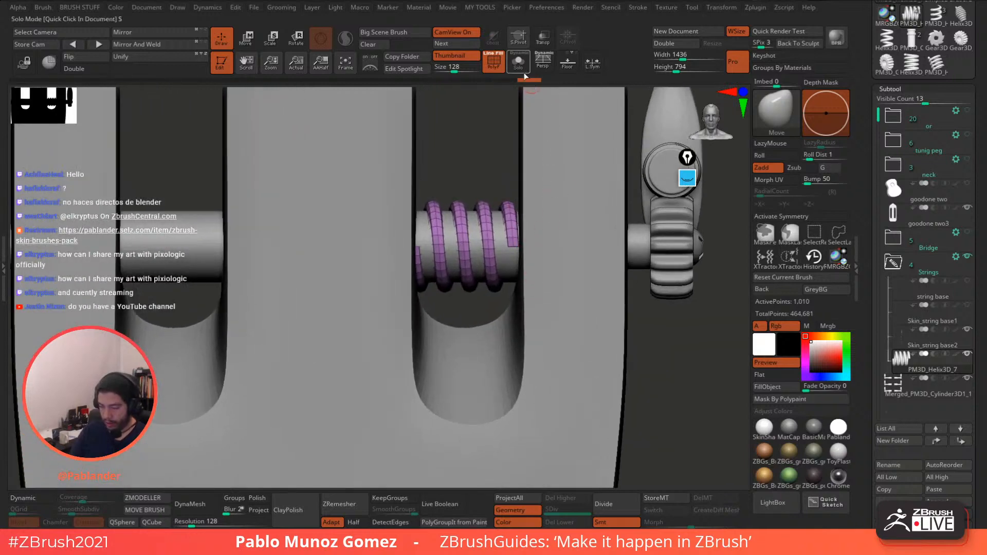
pyautogui.click(543, 39)
pyautogui.moveTo(611, 149); pyautogui.dragTo(553, 173, button='right')
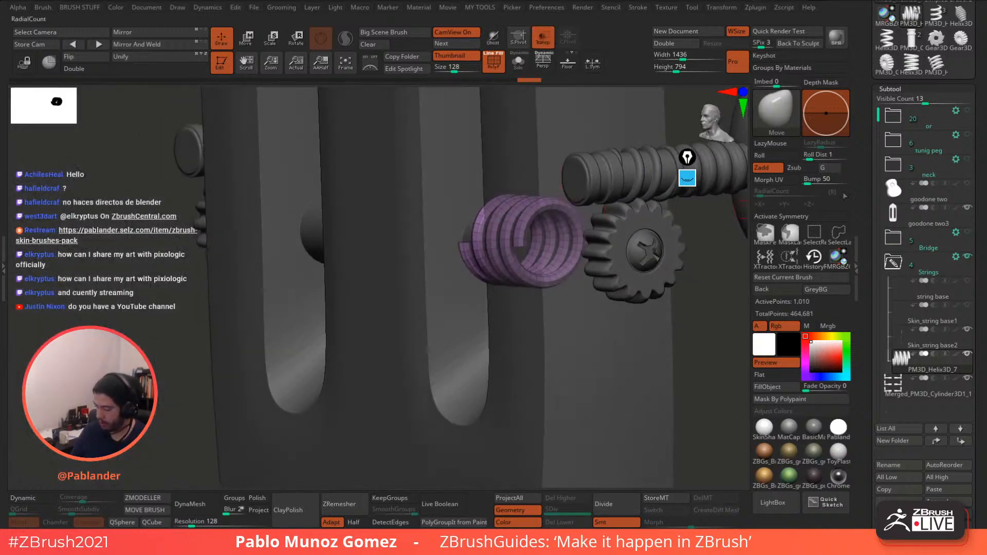
pyautogui.click(967, 208)
pyautogui.keyDown('shift'); pyautogui.moveTo(633, 298); pyautogui.dragTo(576, 320, button='right'); pyautogui.keyUp('shift')
# - Set the pivot on the coil and scale it slightly to sit snugly on the post
pyautogui.click(247, 39)
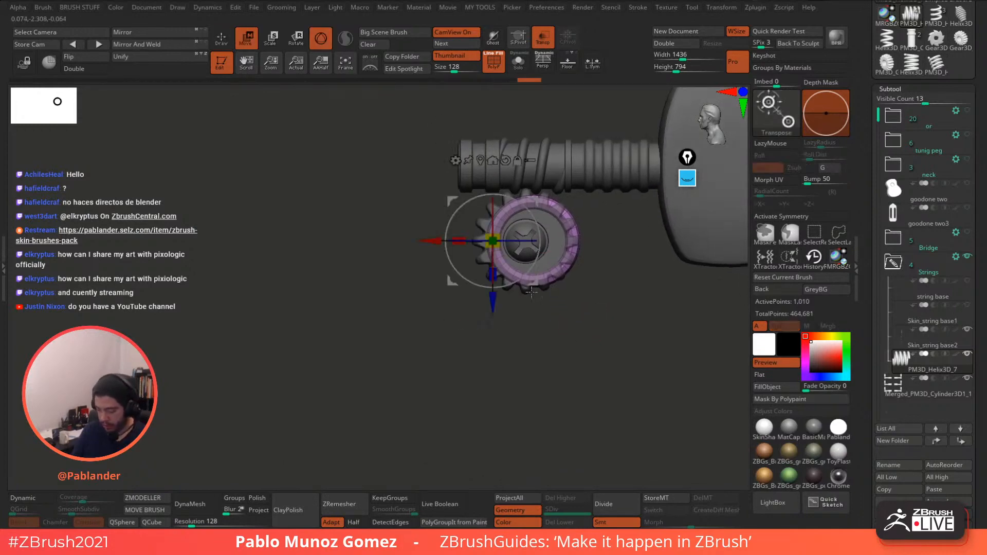
pyautogui.moveTo(534, 282); pyautogui.dragTo(526, 282)
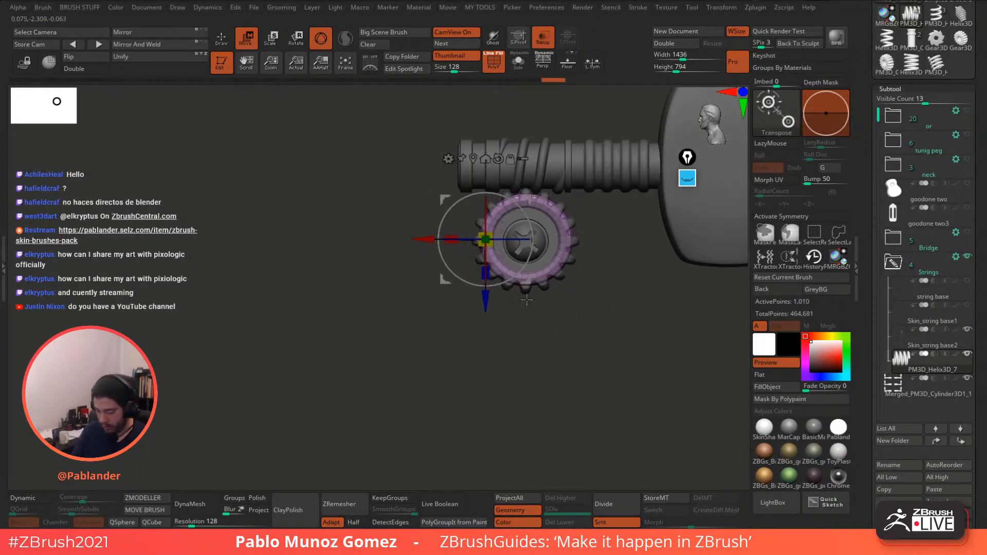
pyautogui.moveTo(526, 301); pyautogui.dragTo(533, 344, button='right')
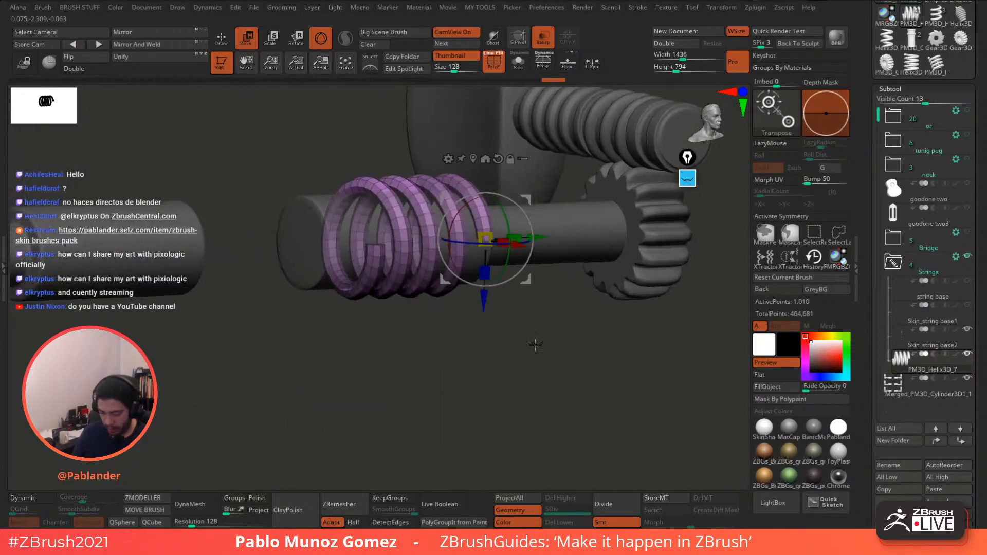
pyautogui.click(524, 48)
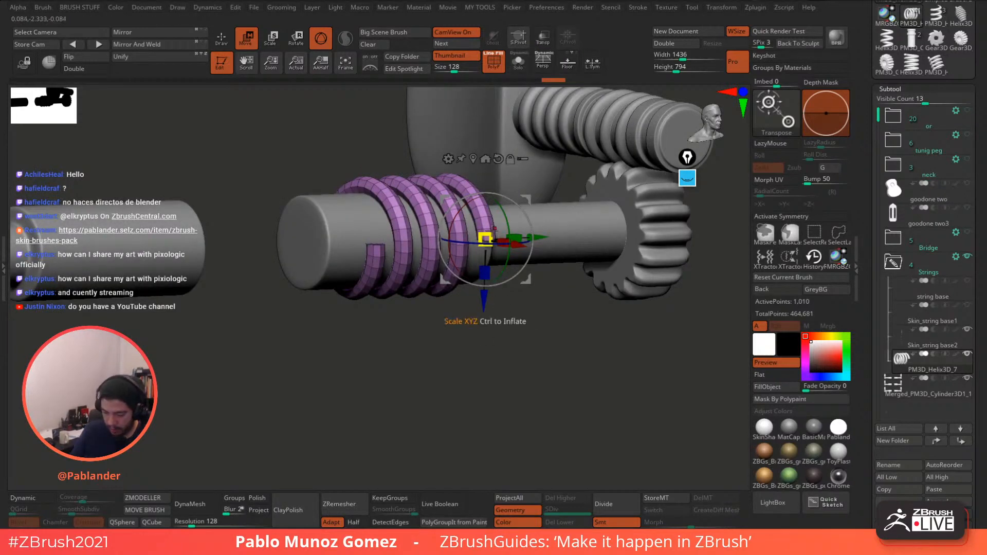
pyautogui.moveTo(491, 233); pyautogui.dragTo(491, 234)
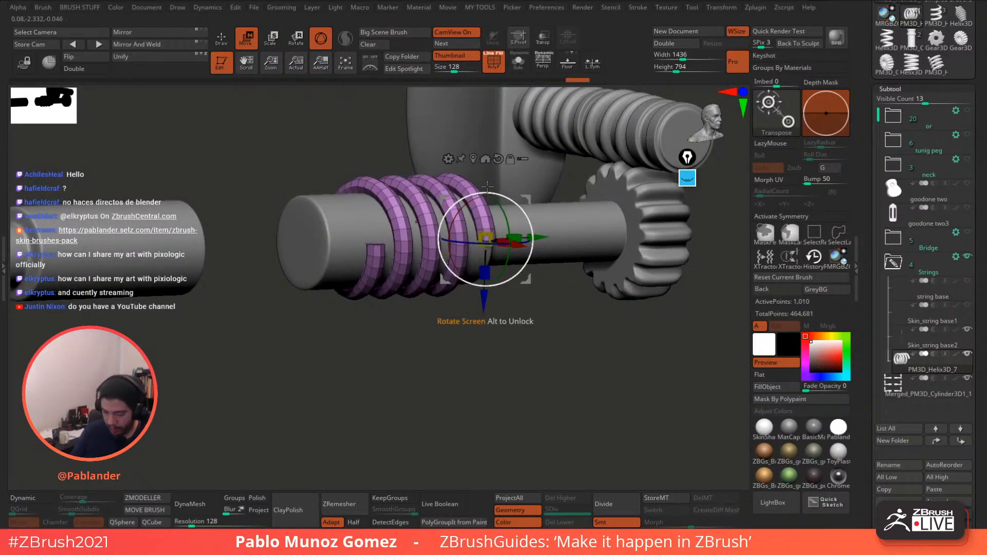
pyautogui.click(473, 159)
pyautogui.moveTo(405, 232); pyautogui.dragTo(406, 233)
pyautogui.moveTo(506, 332); pyautogui.dragTo(472, 334)
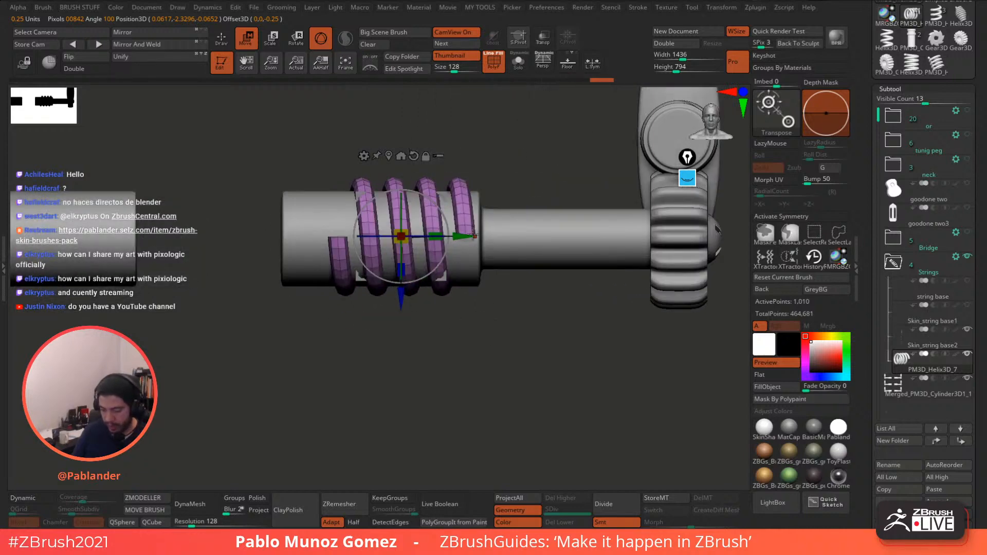
pyautogui.click(224, 45)
# - Zoom out and rotate the view to check the coil against the pegs and strings
pyautogui.keyDown('alt'); pyautogui.moveTo(470, 289); pyautogui.dragTo(515, 337); pyautogui.keyUp('alt')
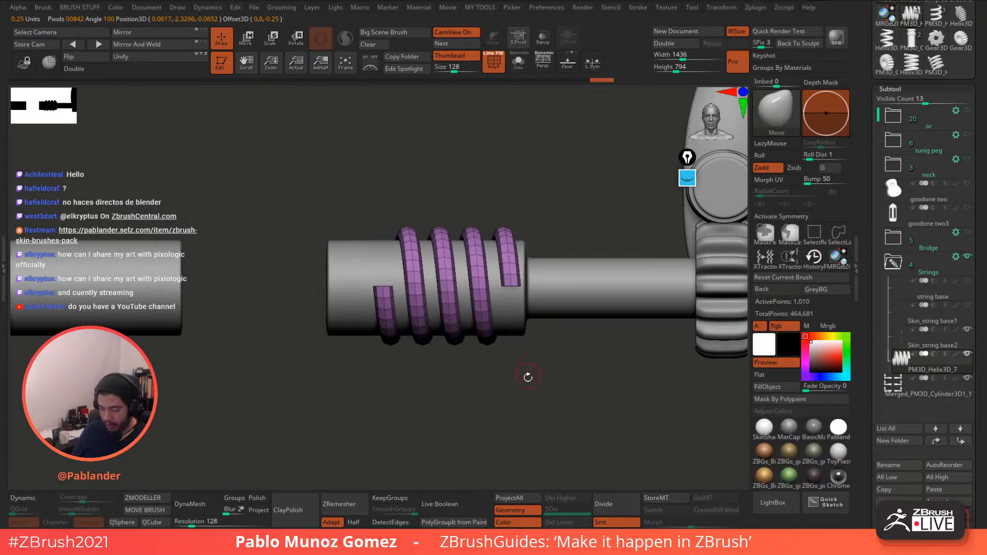
pyautogui.keyDown('alt'); pyautogui.moveTo(528, 377); pyautogui.dragTo(524, 213); pyautogui.keyUp('alt')
pyautogui.keyDown('alt'); pyautogui.moveTo(560, 286); pyautogui.dragTo(543, 260); pyautogui.keyUp('alt')
pyautogui.rightClick(545, 237)
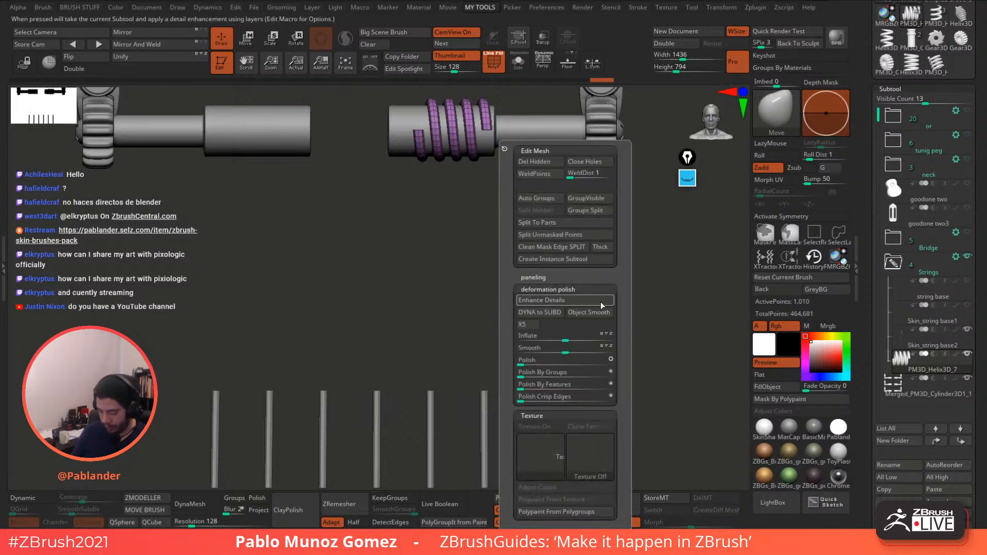
pyautogui.moveTo(628, 287); pyautogui.dragTo(614, 277)
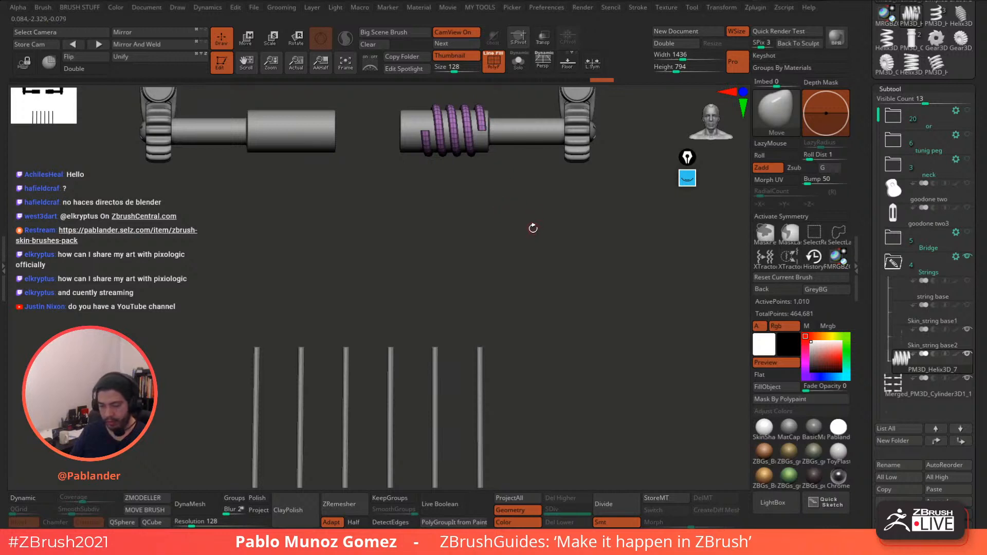
pyautogui.moveTo(566, 256); pyautogui.dragTo(545, 246)
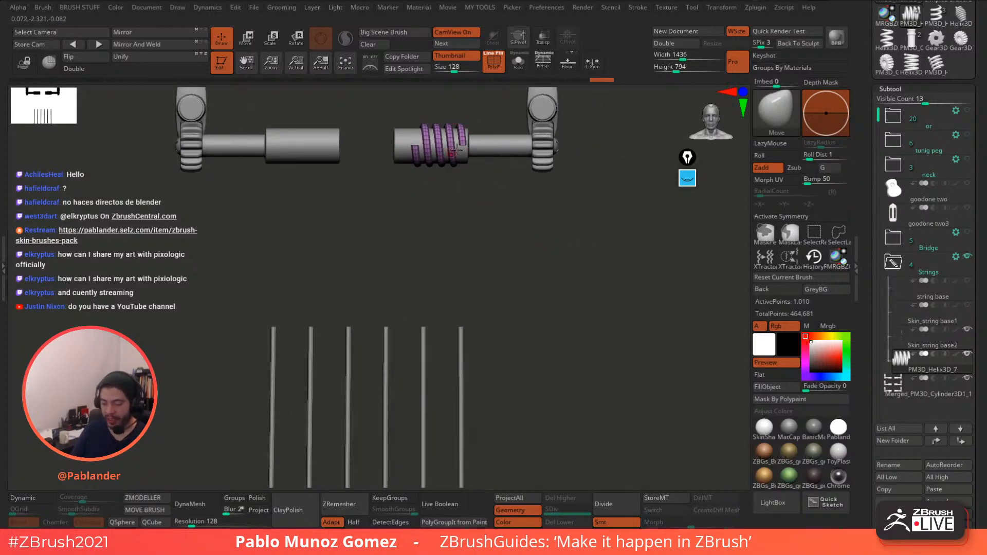
# - Ctrl-drag a duplicate helix down beside a string's top end and clear the mask
pyautogui.click(250, 45)
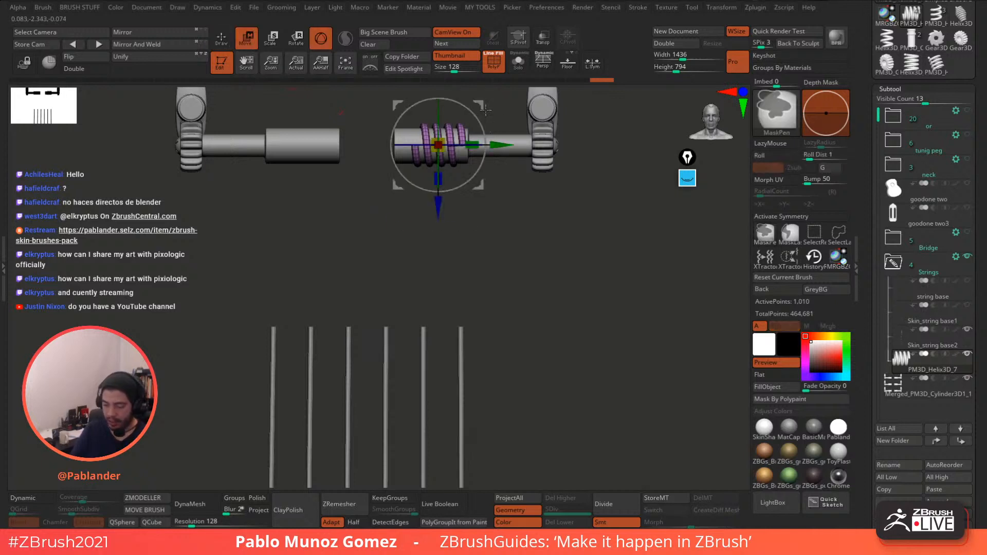
pyautogui.keyDown('ctrl'); pyautogui.moveTo(479, 103); pyautogui.dragTo(493, 365); pyautogui.keyUp('ctrl')
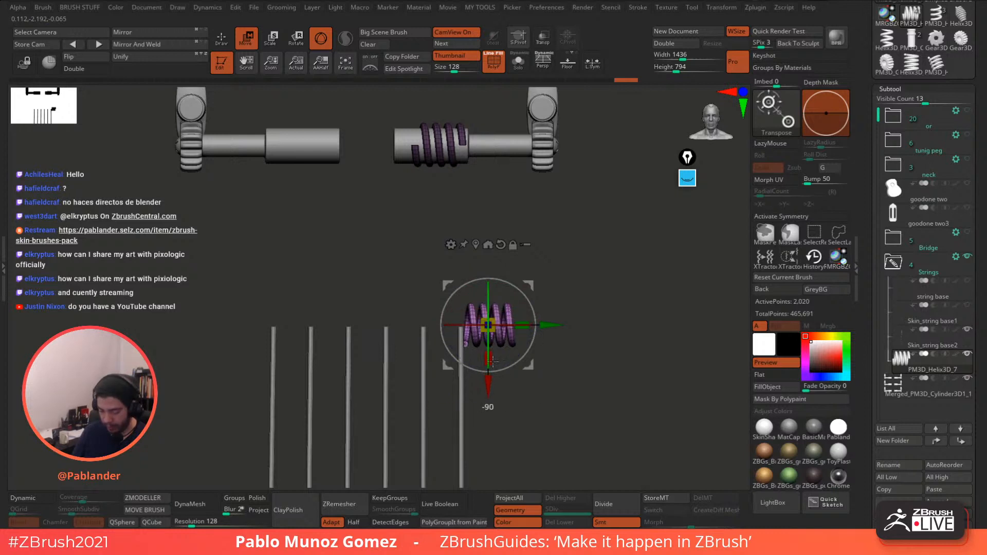
pyautogui.moveTo(530, 286); pyautogui.dragTo(526, 280)
pyautogui.keyDown('ctrl'); pyautogui.moveTo(578, 329); pyautogui.dragTo(604, 362, button='right'); pyautogui.keyUp('ctrl')
pyautogui.moveTo(544, 242); pyautogui.dragTo(544, 240)
pyautogui.moveTo(573, 375)
pyautogui.keyDown('ctrl'); pyautogui.mouseDown(button='right')
pyautogui.moveTo(596, 331)
pyautogui.moveTo(572, 266)
pyautogui.mouseUp(button='right'); pyautogui.keyUp('ctrl')
pyautogui.moveTo(494, 151)
pyautogui.keyDown('ctrl'); pyautogui.mouseDown(button='right')
pyautogui.moveTo(568, 238)
pyautogui.moveTo(569, 219)
pyautogui.mouseUp(button='right'); pyautogui.keyUp('ctrl')
pyautogui.keyDown('alt'); pyautogui.moveTo(552, 184); pyautogui.dragTo(551, 197, button='right'); pyautogui.keyUp('alt')
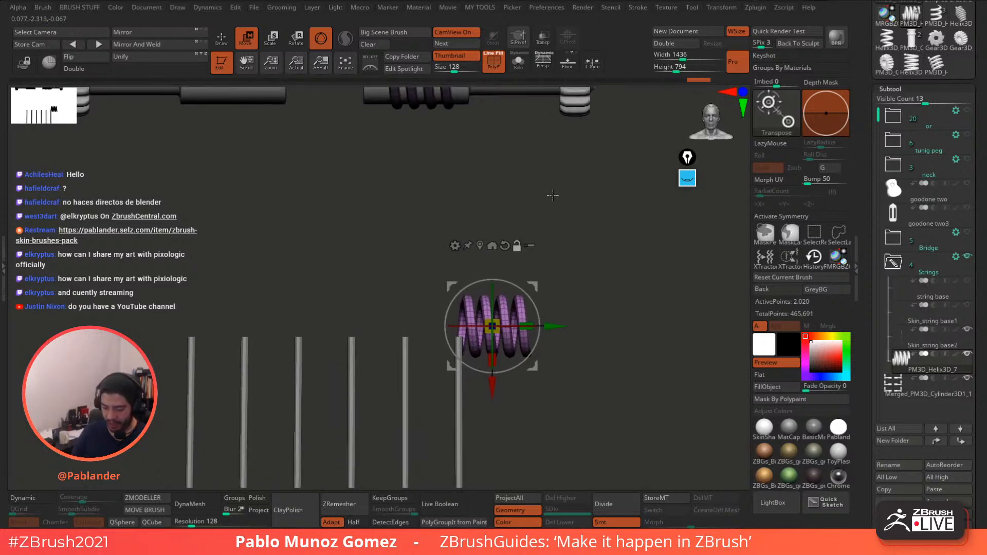
pyautogui.keyDown('ctrl'); pyautogui.moveTo(528, 159); pyautogui.dragTo(517, 174); pyautogui.keyUp('ctrl')
pyautogui.keyDown('alt'); pyautogui.moveTo(429, 127); pyautogui.dragTo(438, 171, button='right'); pyautogui.keyUp('alt')
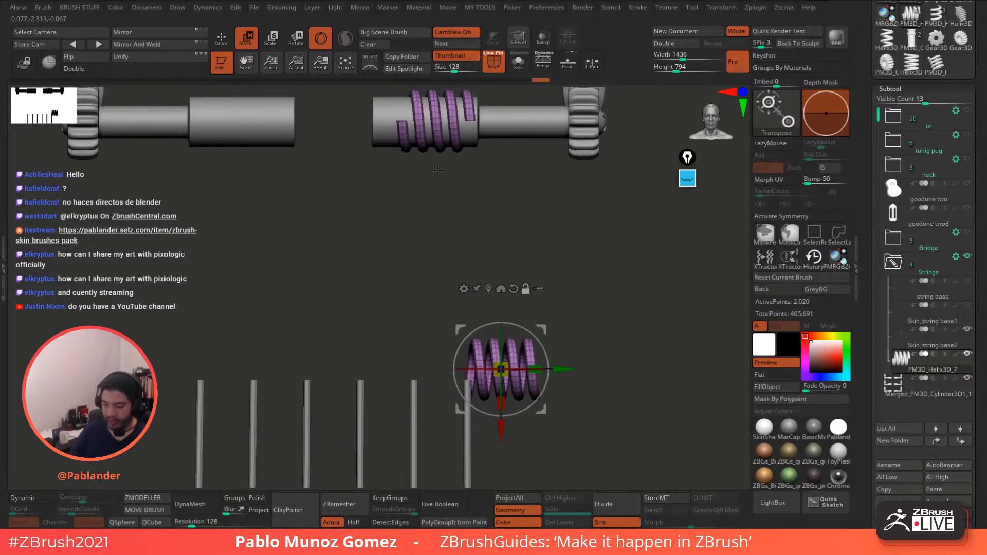
# - Toggle Solo on and off, zoom to the lower helix, and expand the Deformation section
pyautogui.press('q')
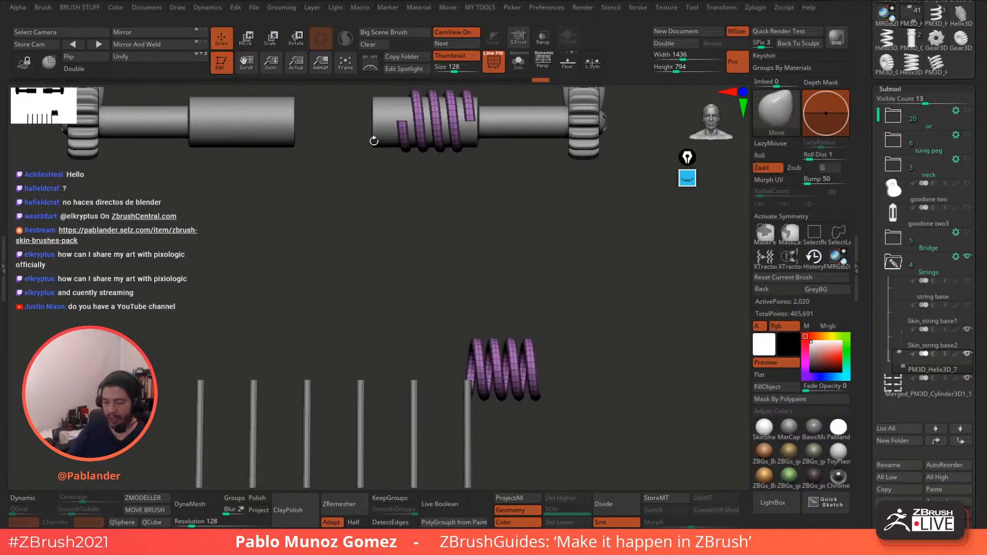
pyautogui.click(520, 68)
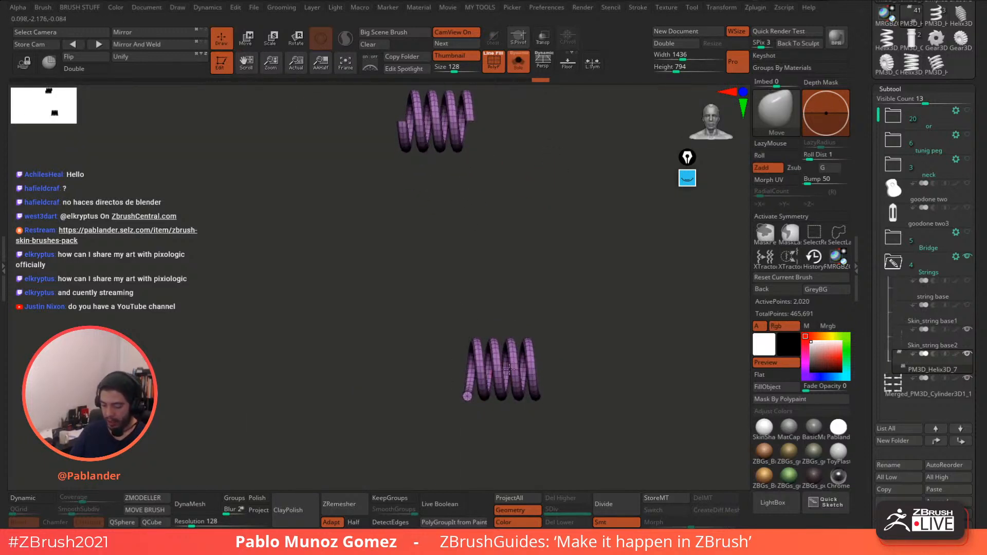
pyautogui.click(519, 65)
pyautogui.keyDown('alt'); pyautogui.moveTo(511, 359); pyautogui.dragTo(533, 348, button='right'); pyautogui.keyUp('alt')
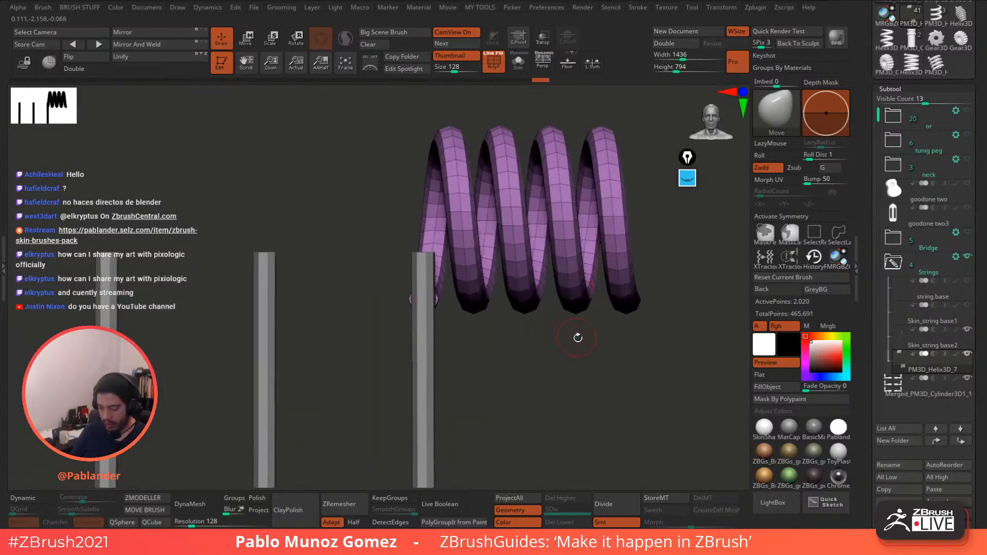
pyautogui.scroll(-10, 894, 221)
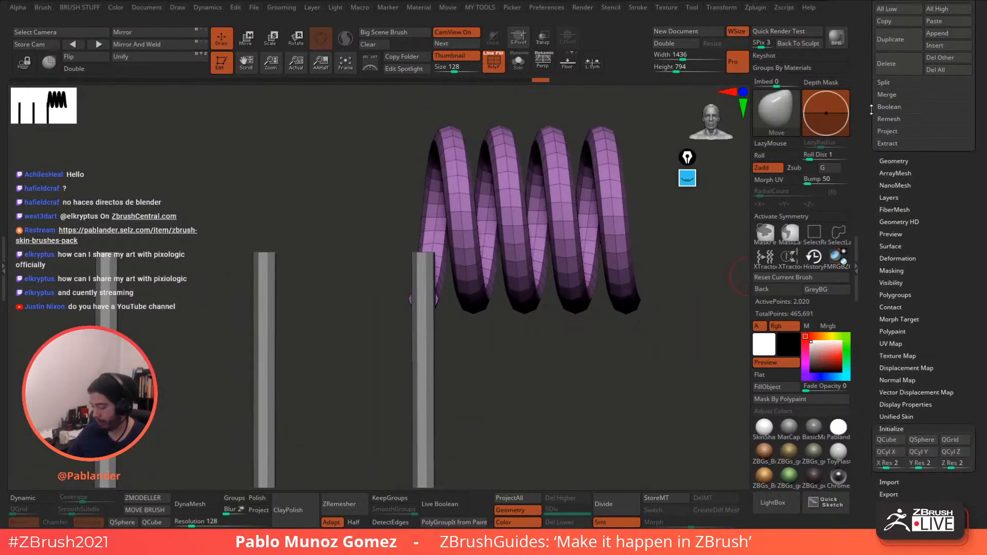
pyautogui.press('shift')
pyautogui.click(903, 250)
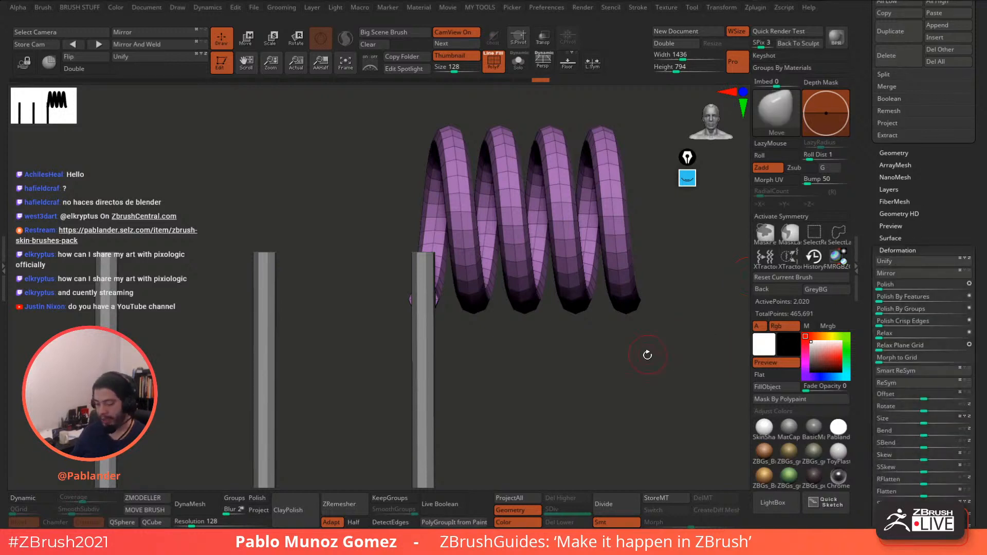
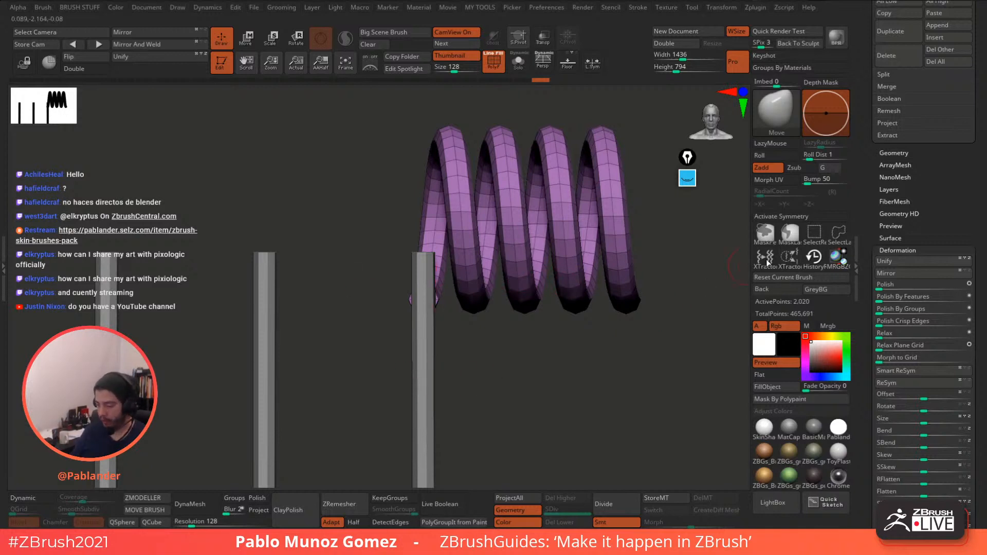
# - Set the coil's Deformation Inflate to -1, briefly toggle Transp, and zoom out to the whole model
pyautogui.scroll(-5, 941, 235)
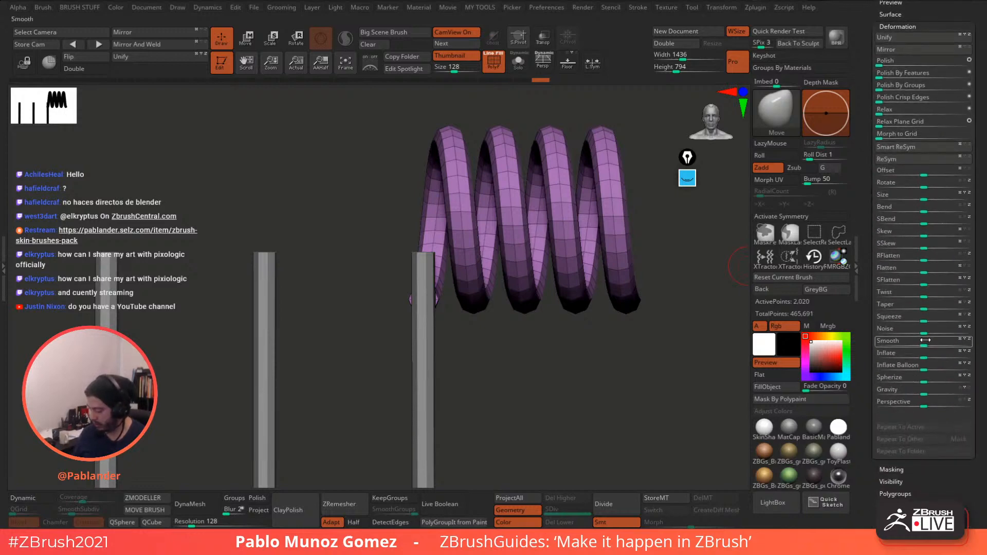
pyautogui.moveTo(924, 356); pyautogui.dragTo(922, 357)
pyautogui.moveTo(922, 356); pyautogui.dragTo(921, 356)
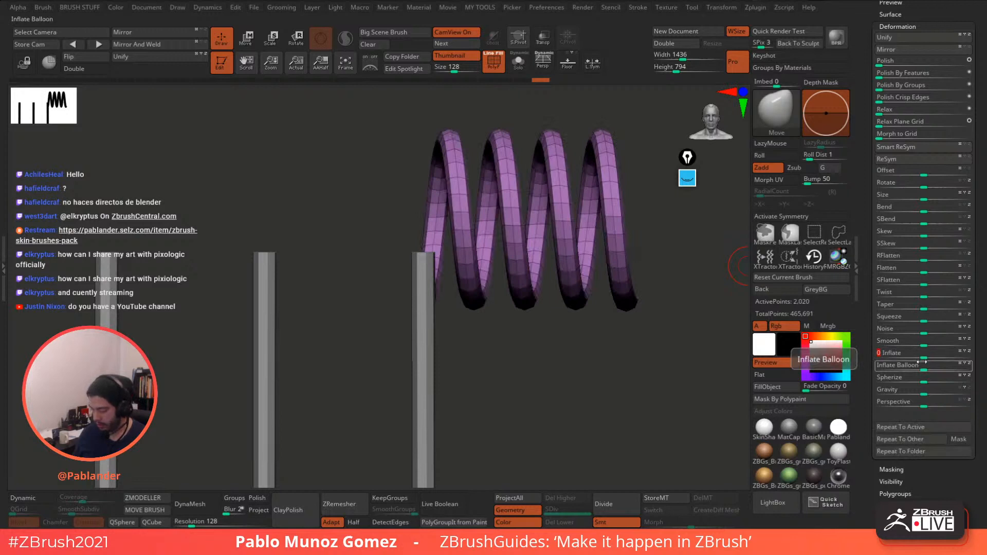
pyautogui.click(544, 41)
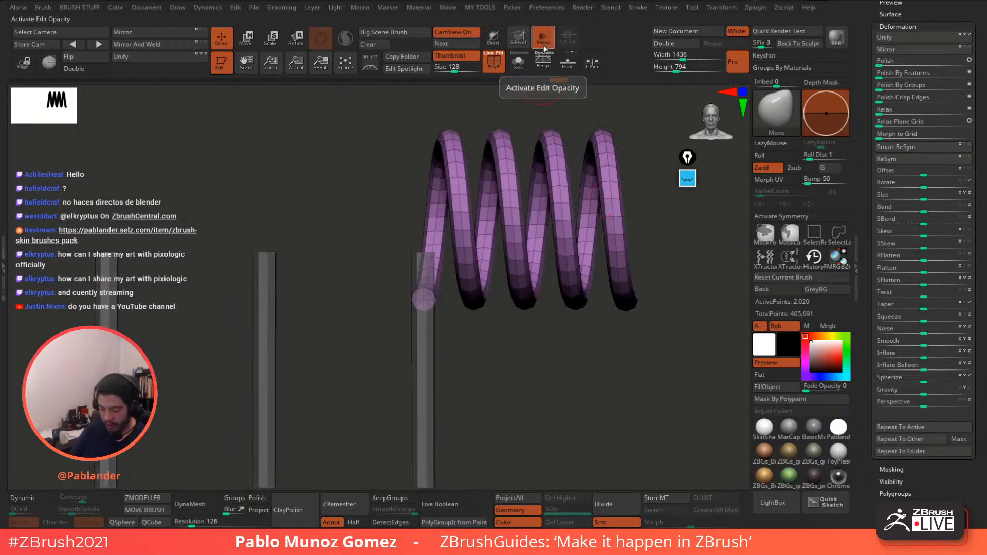
pyautogui.click(544, 45)
pyautogui.keyDown('alt'); pyautogui.moveTo(606, 386); pyautogui.dragTo(551, 283); pyautogui.keyUp('alt')
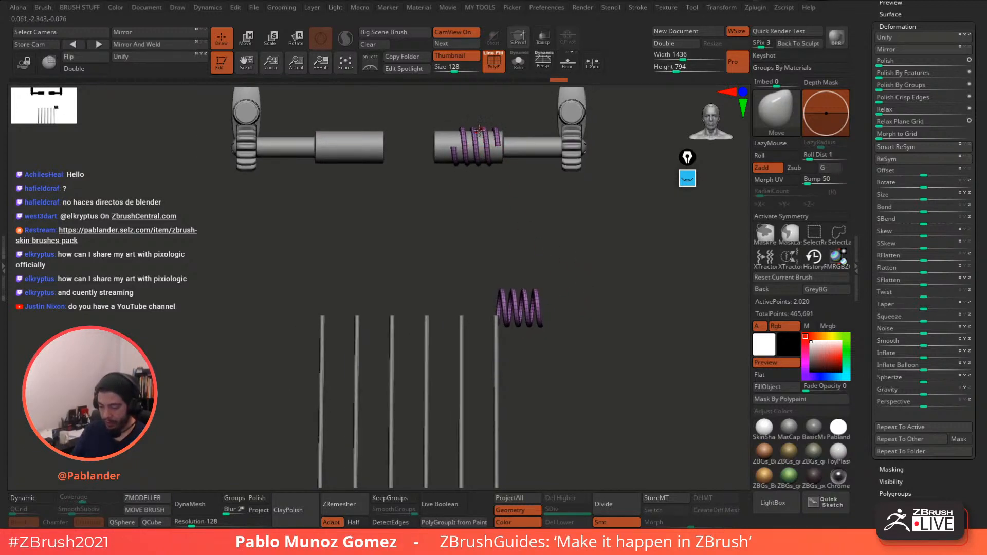
# - Hide the spare spring copy with Ctrl+Shift and remove it using Del Hidden
pyautogui.moveTo(559, 258); pyautogui.dragTo(561, 255)
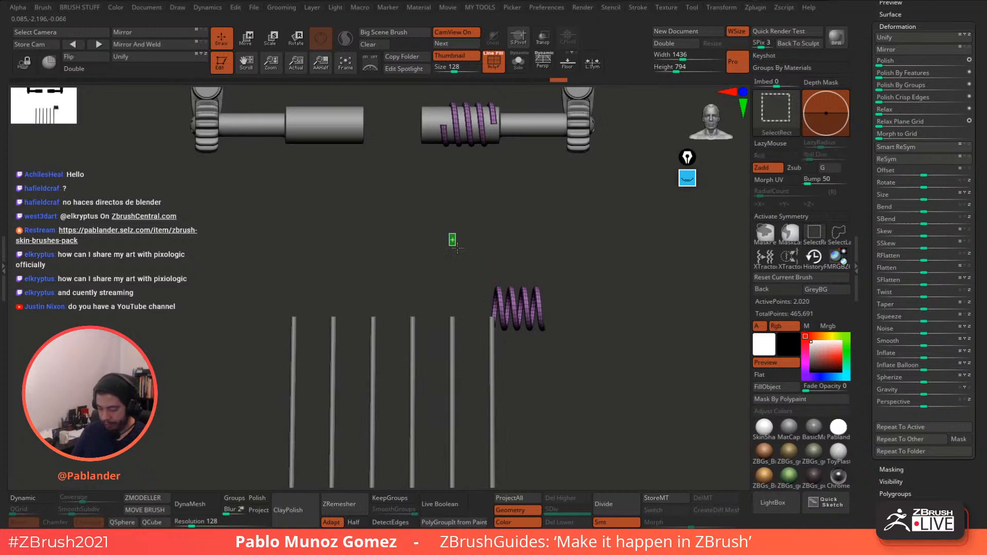
pyautogui.keyDown('ctrl'); pyautogui.keyDown('shift'); pyautogui.moveTo(449, 234); pyautogui.dragTo(586, 370); pyautogui.keyUp('shift'); pyautogui.keyUp('ctrl')
pyautogui.press('2')
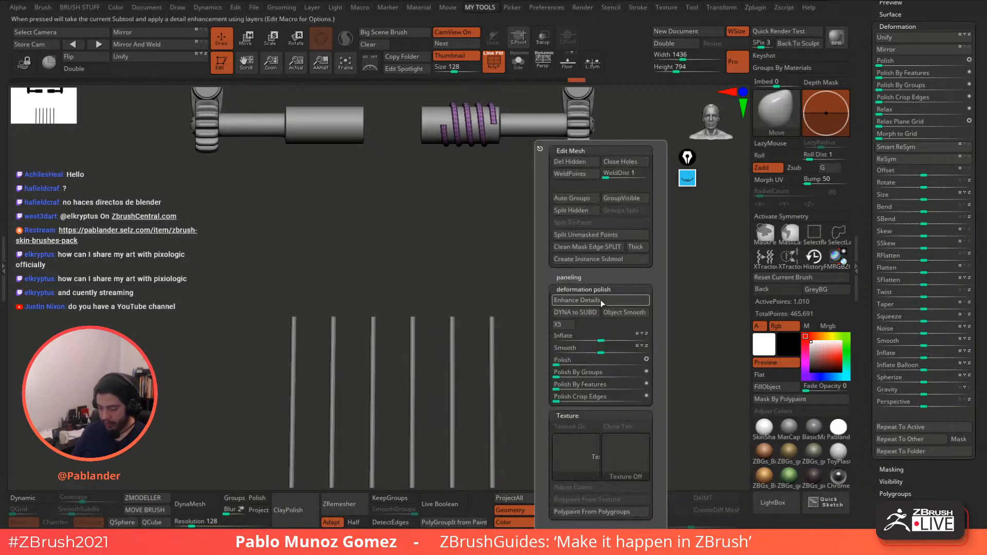
pyautogui.click(572, 162)
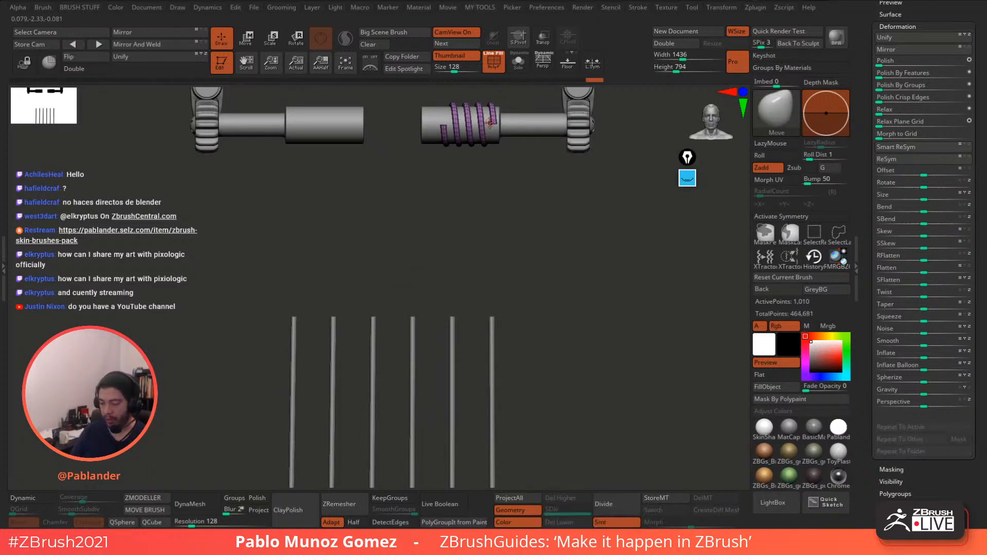
# - Mirror the remaining coil onto the bottom-row left peg and nudge it along Y
pyautogui.keyDown('alt'); pyautogui.moveTo(541, 227); pyautogui.dragTo(527, 299); pyautogui.keyUp('alt')
pyautogui.moveTo(541, 338)
pyautogui.keyDown('alt'); pyautogui.mouseDown()
pyautogui.moveTo(538, 316)
pyautogui.moveTo(531, 326)
pyautogui.mouseUp(); pyautogui.keyUp('alt')
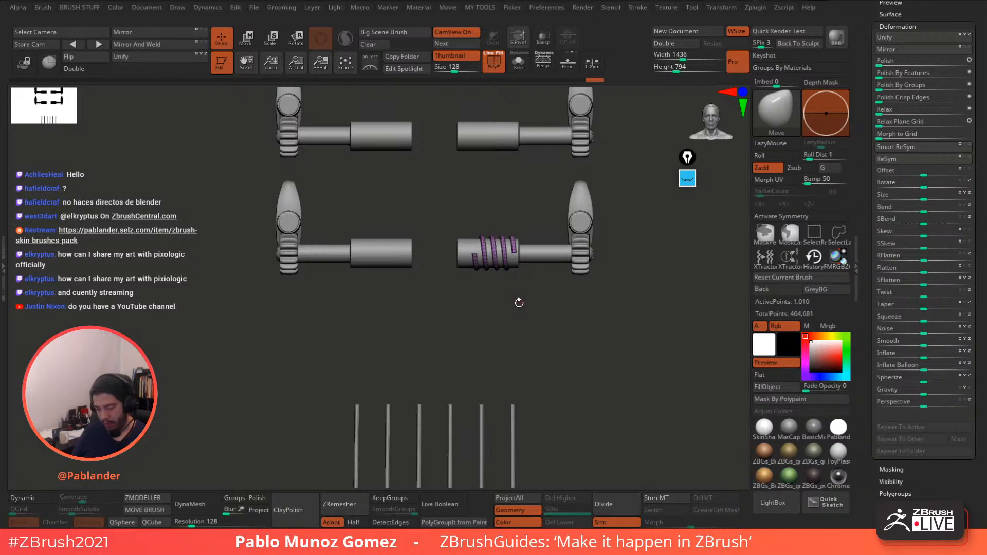
pyautogui.keyDown('alt'); pyautogui.moveTo(527, 226); pyautogui.dragTo(525, 314); pyautogui.keyUp('alt')
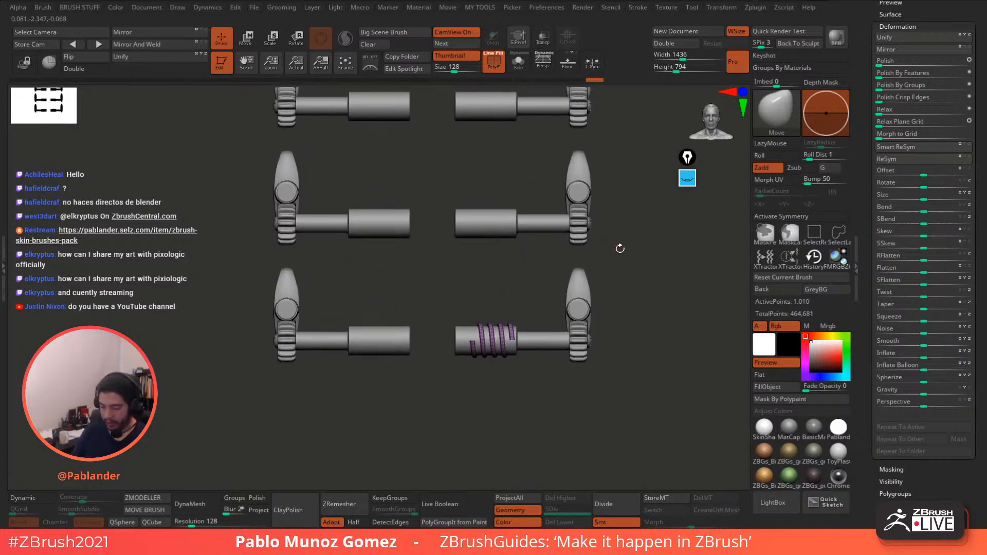
pyautogui.moveTo(619, 249); pyautogui.dragTo(593, 206)
pyautogui.click(247, 45)
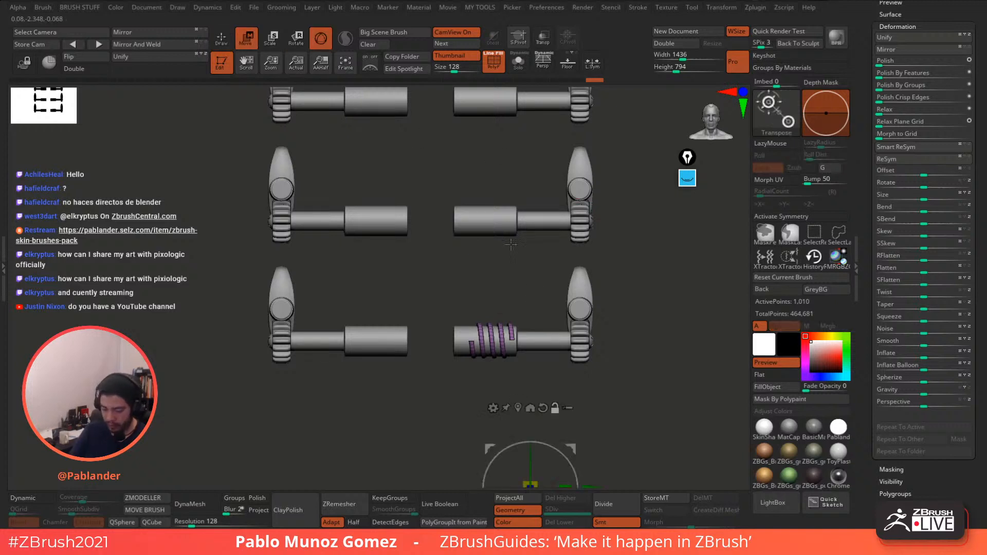
pyautogui.click(518, 408)
pyautogui.keyDown('alt'); pyautogui.moveTo(607, 317); pyautogui.dragTo(605, 335); pyautogui.keyUp('alt')
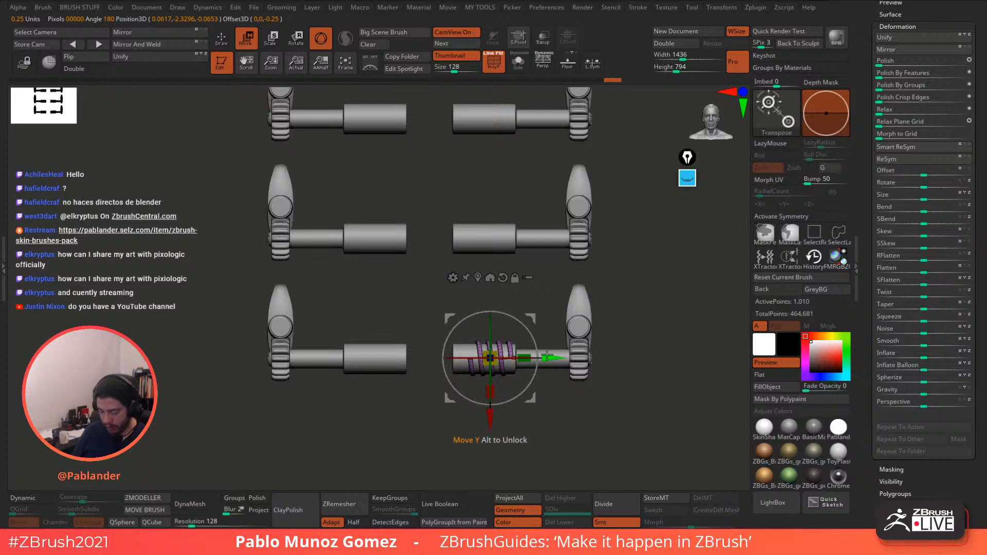
pyautogui.click(166, 33)
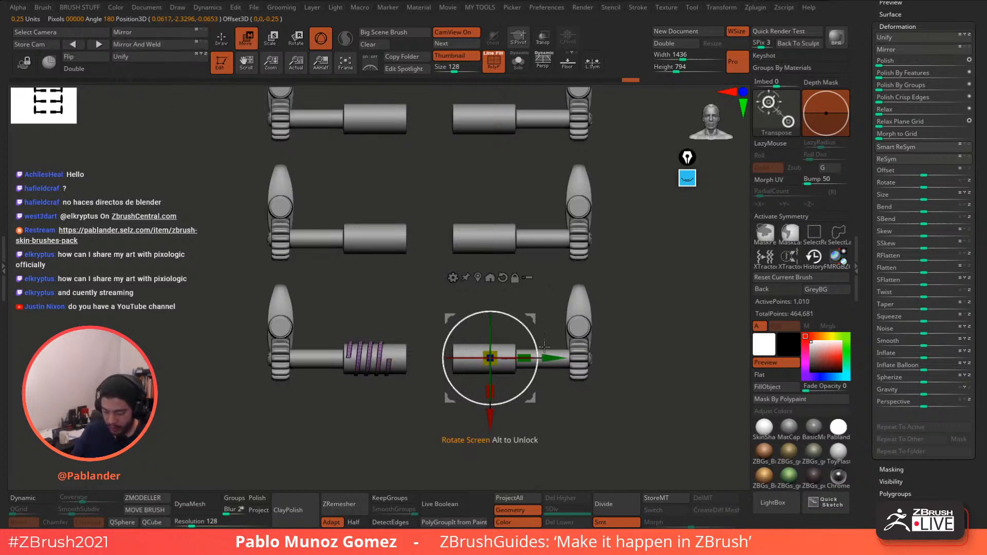
pyautogui.moveTo(548, 356); pyautogui.dragTo(567, 266)
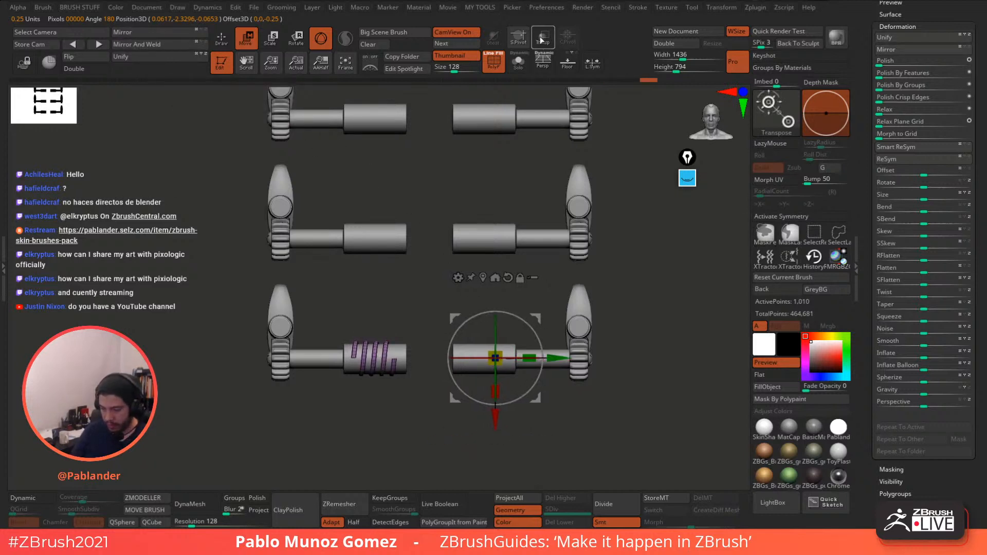
pyautogui.moveTo(869, 76); pyautogui.dragTo(858, 189)
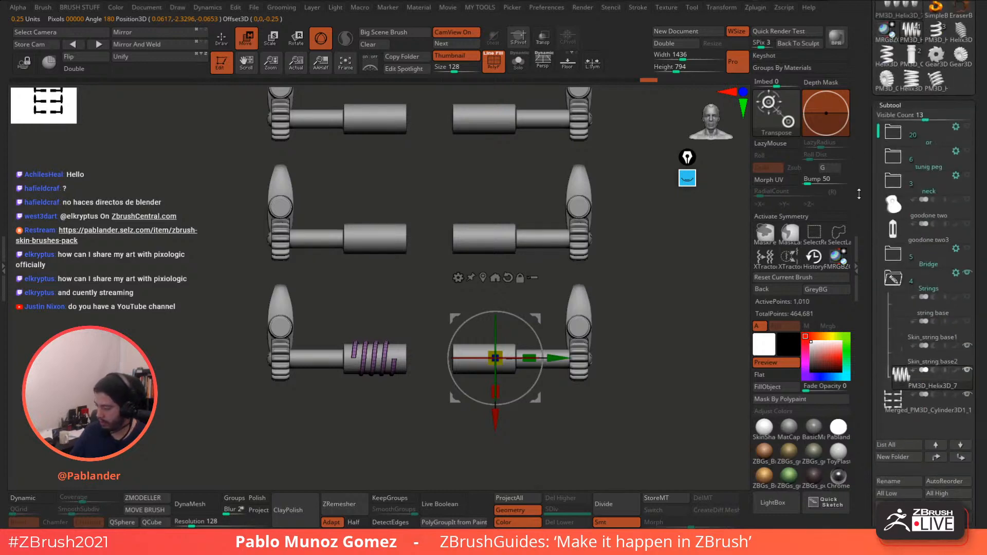
# - Show the headstock and Ctrl-drag two coil copies up onto the middle and top pegs
pyautogui.click(968, 225)
pyautogui.moveTo(554, 357); pyautogui.dragTo(548, 358)
pyautogui.keyDown('alt'); pyautogui.moveTo(649, 259); pyautogui.dragTo(686, 261); pyautogui.keyUp('alt')
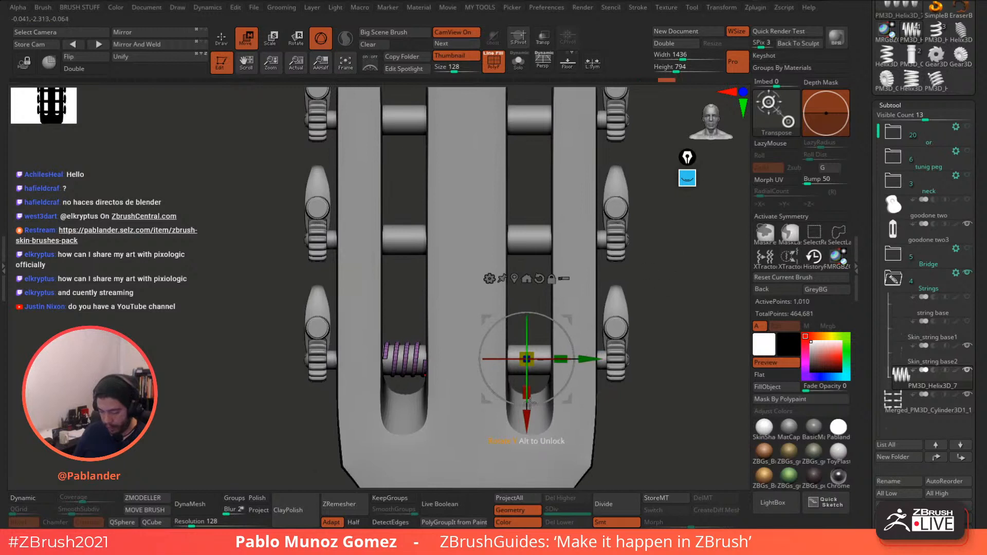
pyautogui.keyDown('ctrl'); pyautogui.moveTo(528, 403); pyautogui.dragTo(538, 298); pyautogui.keyUp('ctrl')
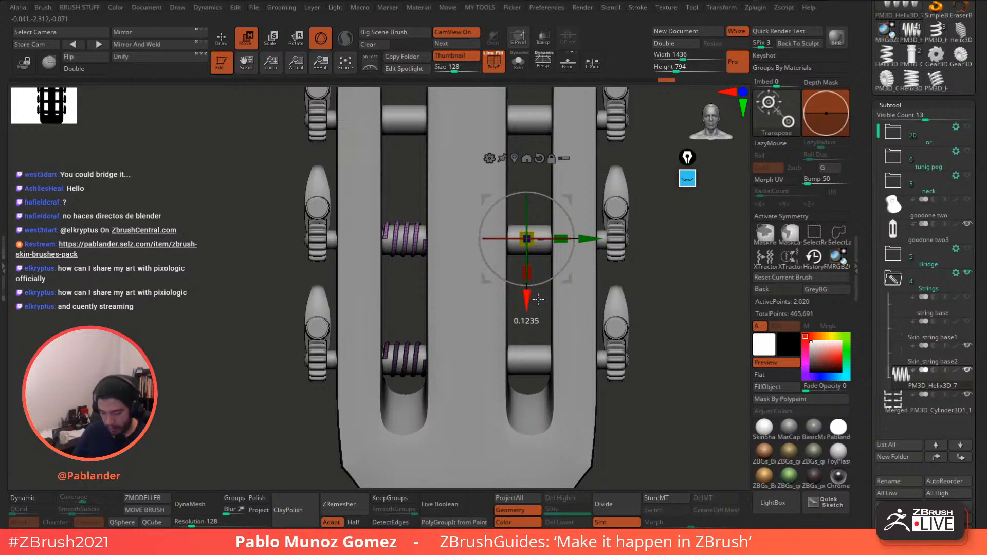
pyautogui.keyDown('ctrl'); pyautogui.moveTo(539, 299); pyautogui.dragTo(538, 300); pyautogui.keyUp('ctrl')
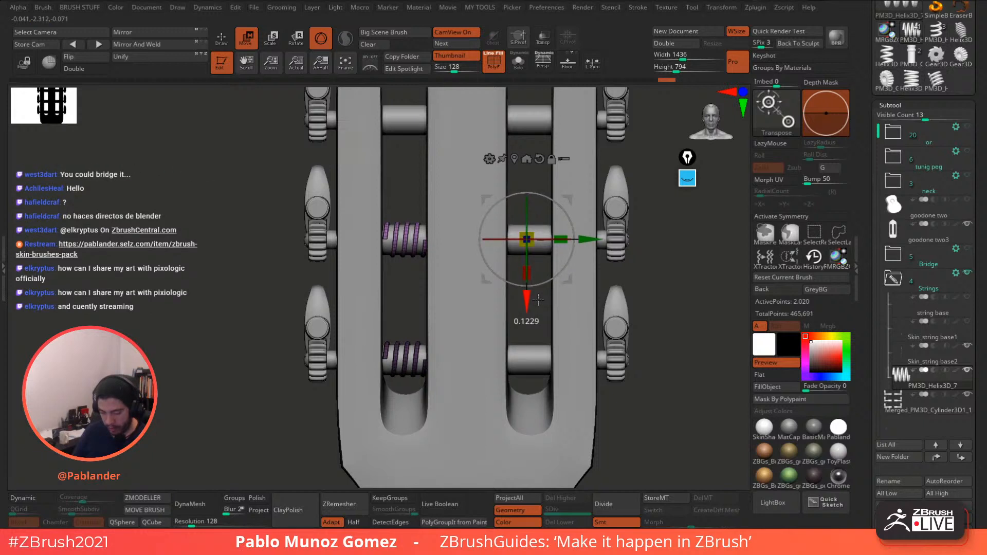
pyautogui.keyDown('alt'); pyautogui.moveTo(664, 256); pyautogui.dragTo(676, 341); pyautogui.keyUp('alt')
pyautogui.keyDown('ctrl'); pyautogui.moveTo(542, 383); pyautogui.dragTo(539, 264); pyautogui.keyUp('ctrl')
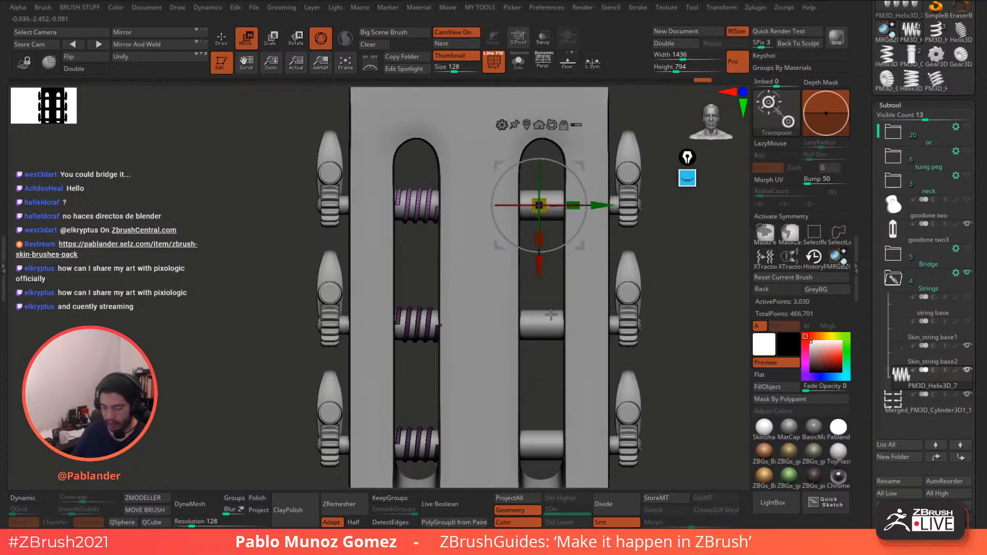
# - Mirror And Weld the three coils onto the right slot's pegs and turn on Solo
pyautogui.click(222, 39)
pyautogui.keyDown('alt'); pyautogui.moveTo(660, 284); pyautogui.dragTo(645, 254); pyautogui.keyUp('alt')
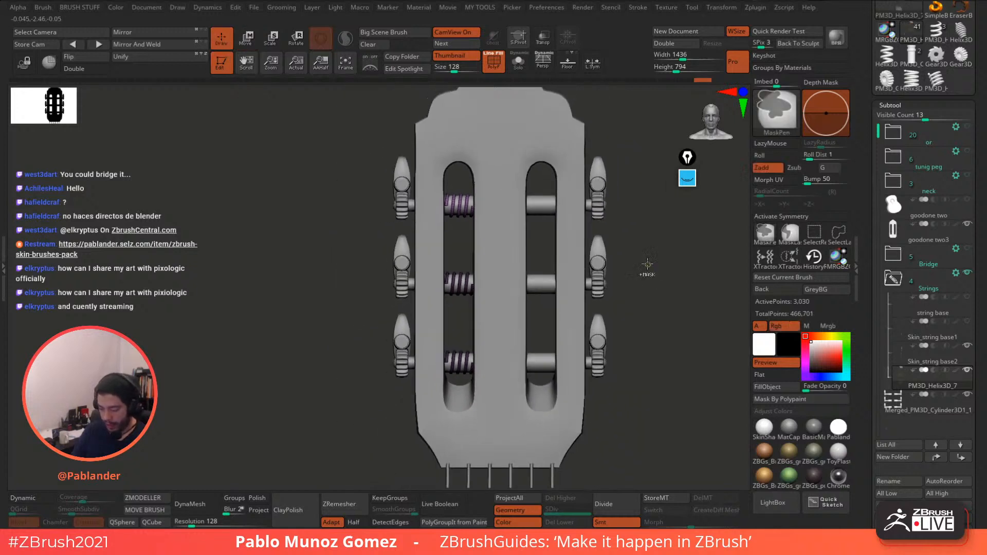
pyautogui.keyDown('alt'); pyautogui.moveTo(659, 291); pyautogui.dragTo(573, 217); pyautogui.keyUp('alt')
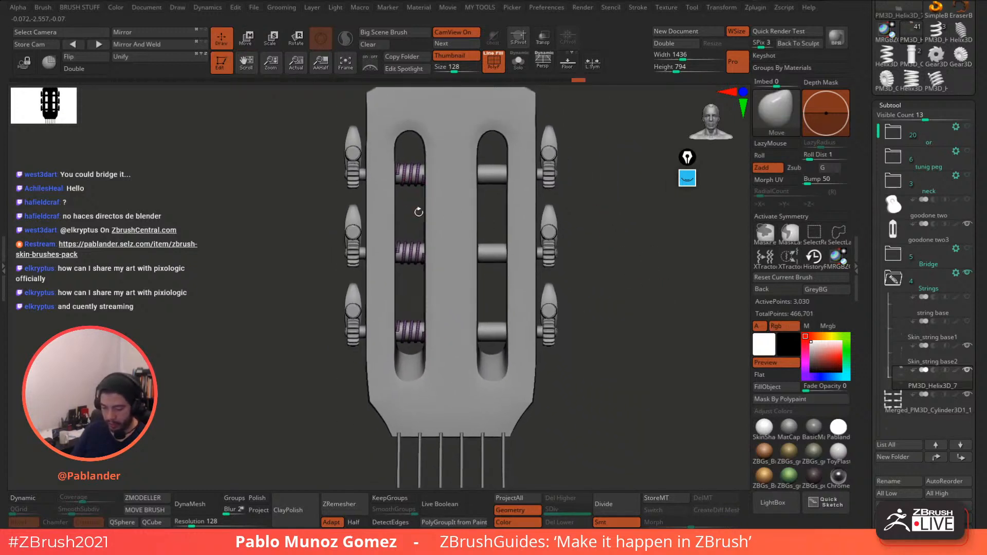
pyautogui.click(156, 45)
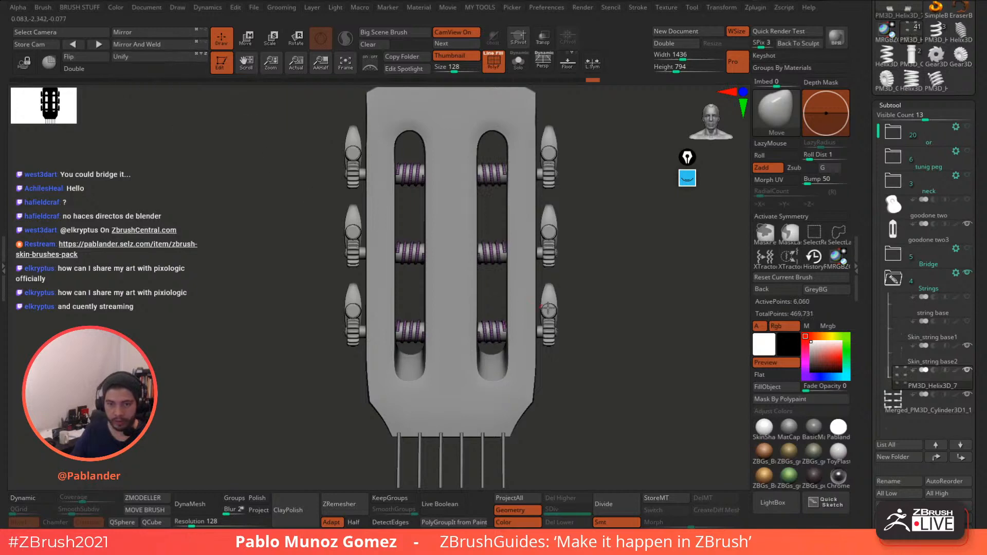
pyautogui.moveTo(622, 299); pyautogui.dragTo(537, 179)
pyautogui.click(518, 63)
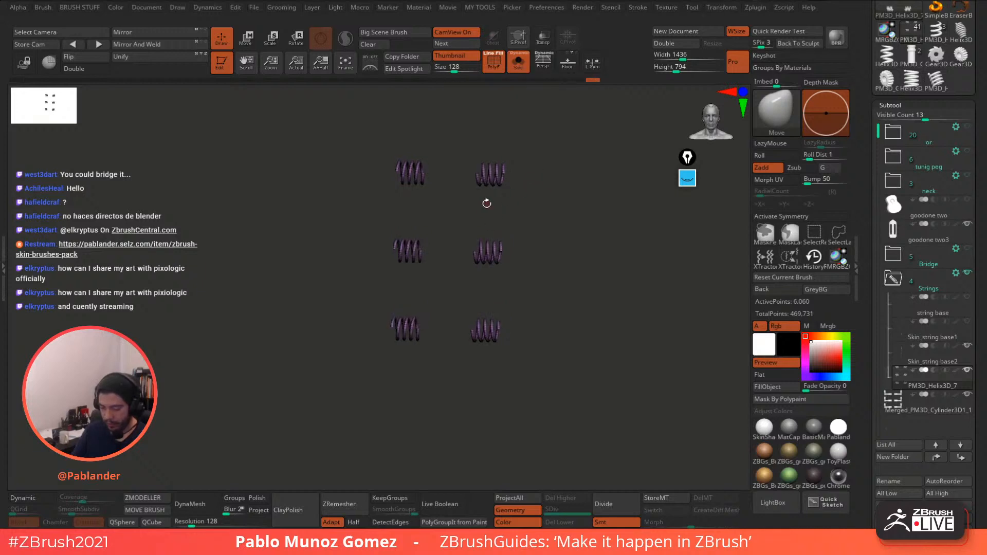
# - Inspect the isolated coils, turn Solo off, hide the wireframe, and frame the right-hand coil
pyautogui.keyDown('shift'); pyautogui.moveTo(487, 204); pyautogui.dragTo(525, 149); pyautogui.keyUp('shift')
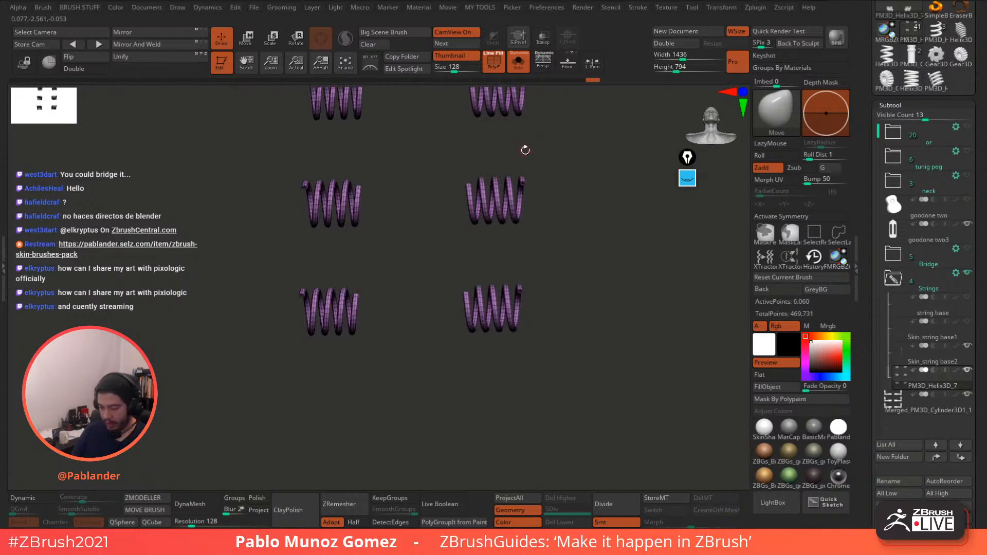
pyautogui.scroll(5, 530, 186)
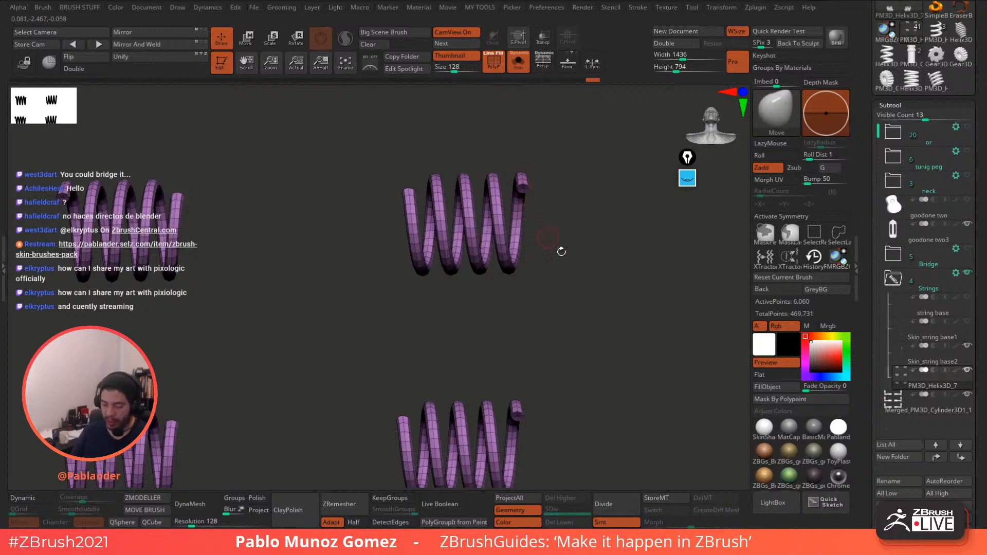
pyautogui.scroll(-5, 562, 251)
pyautogui.moveTo(562, 251)
pyautogui.mouseDown()
pyautogui.moveTo(577, 273)
pyautogui.moveTo(570, 268)
pyautogui.mouseUp()
pyautogui.click(517, 63)
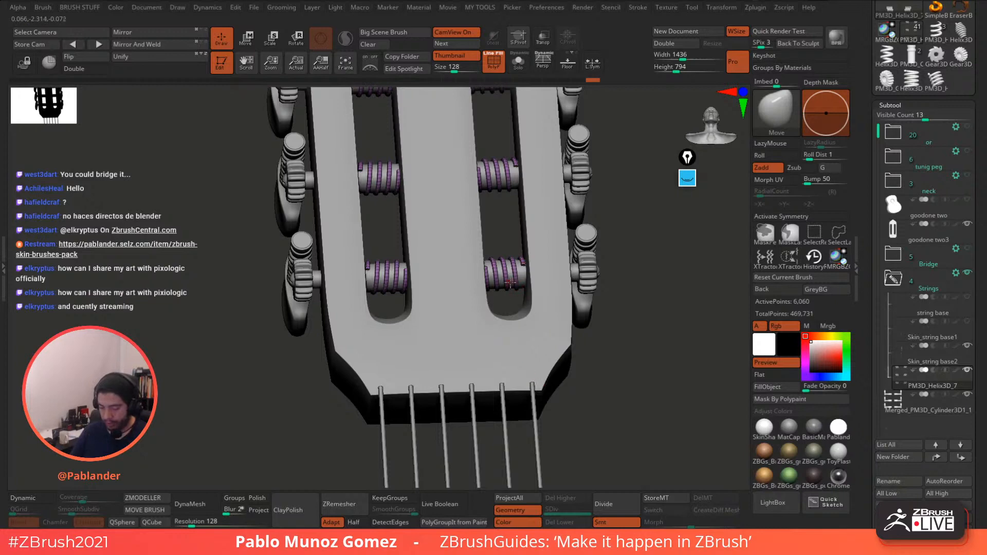
pyautogui.moveTo(522, 267); pyautogui.dragTo(597, 182)
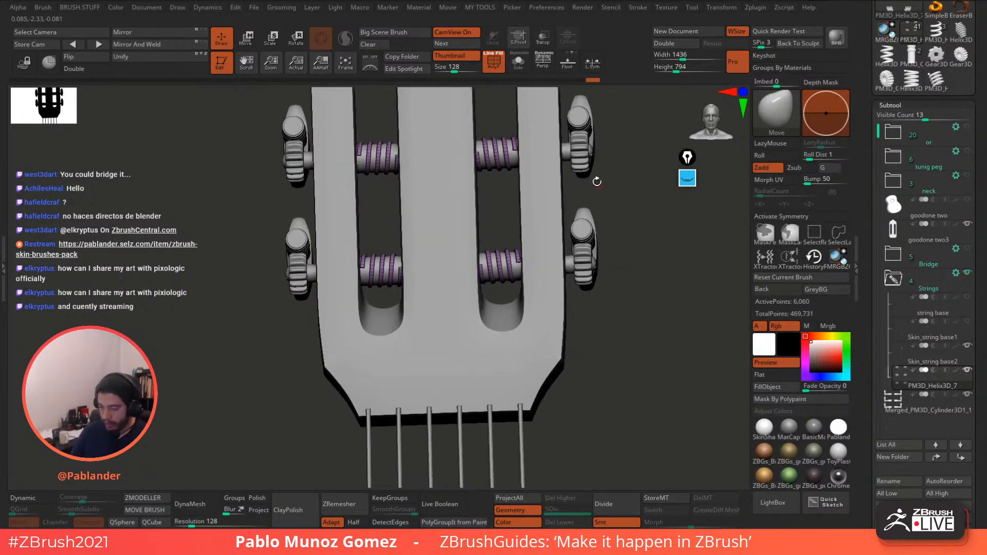
pyautogui.click(495, 68)
pyautogui.scroll(5, 535, 276)
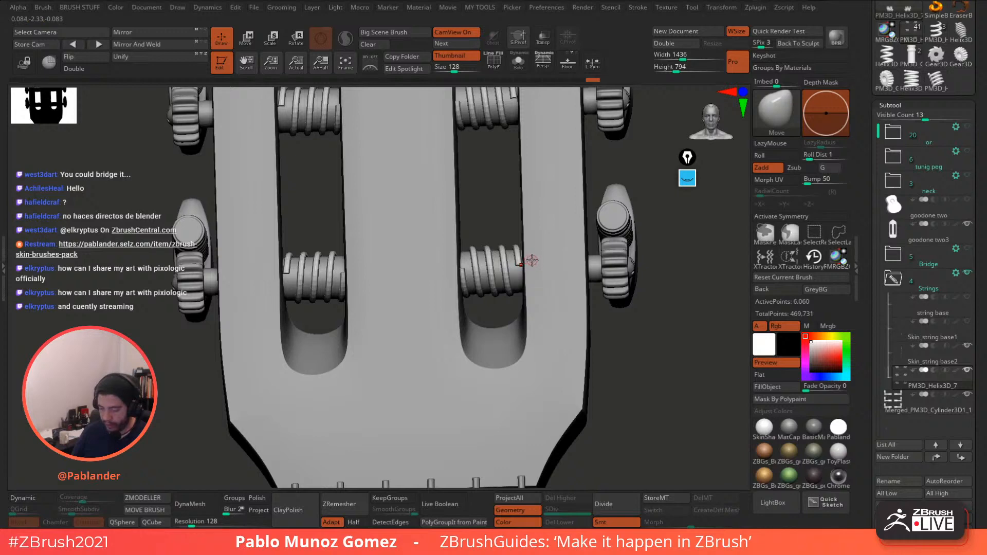
pyautogui.scroll(-5, 649, 274)
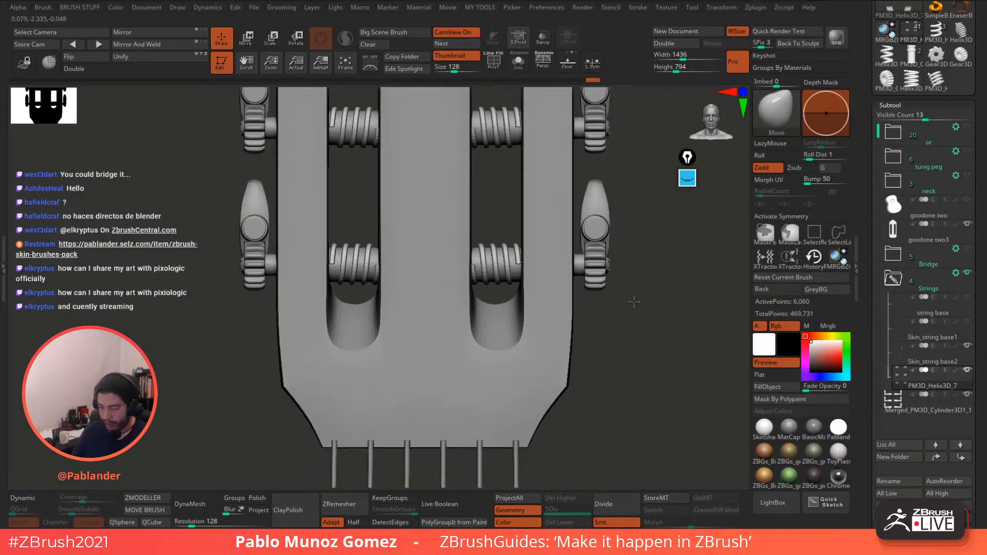
pyautogui.keyDown('alt'); pyautogui.moveTo(613, 226); pyautogui.dragTo(614, 241); pyautogui.keyUp('alt')
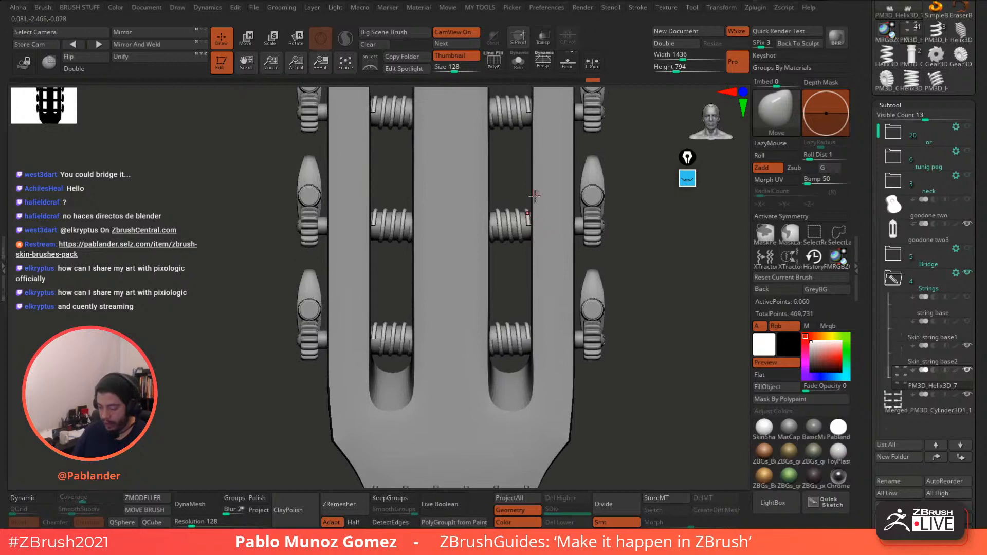
# - Pick the Move Topological brush, show the polyframe, frame the headstock slots, and lock the view
pyautogui.press('b')
pyautogui.press('m')
pyautogui.press('t')
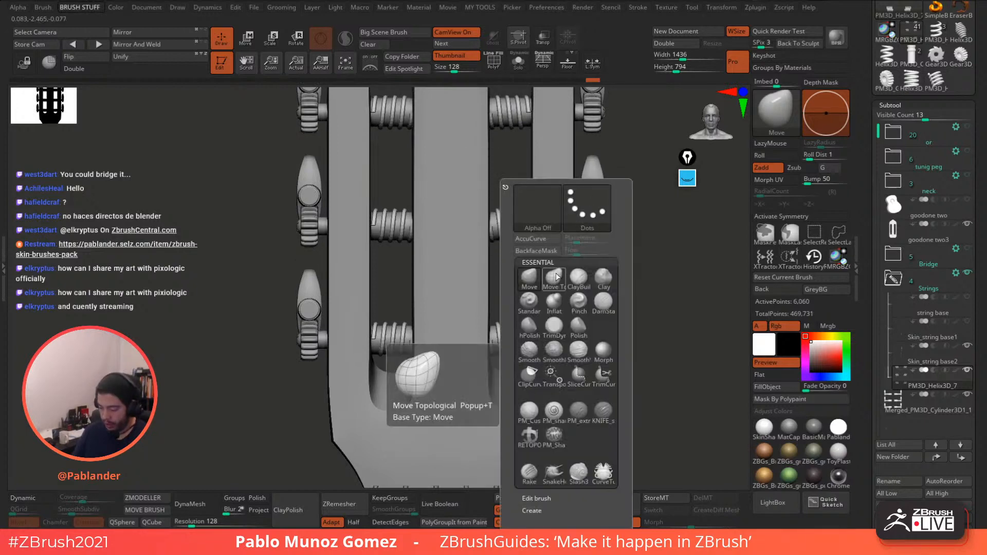
pyautogui.press('space')
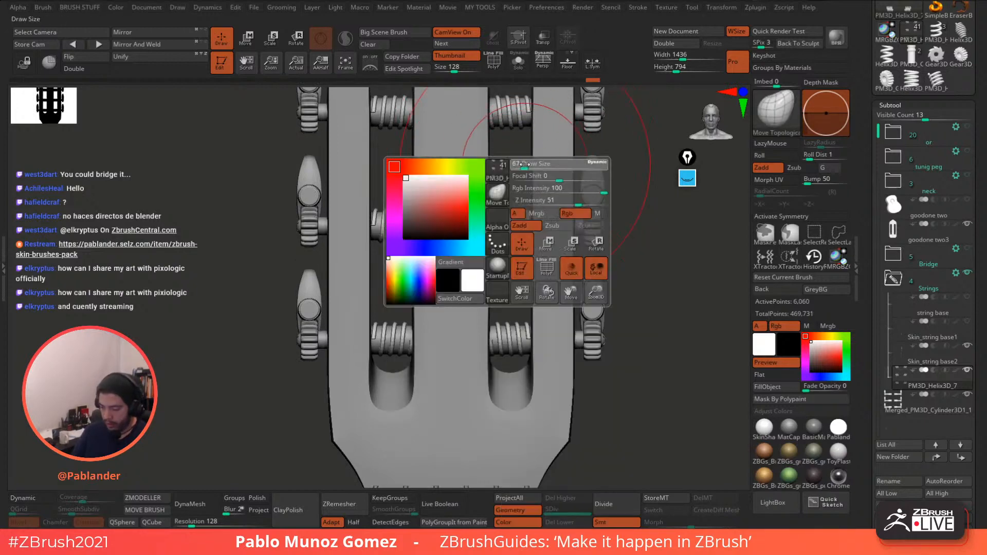
pyautogui.keyDown('alt'); pyautogui.moveTo(508, 161); pyautogui.dragTo(503, 198); pyautogui.keyUp('alt')
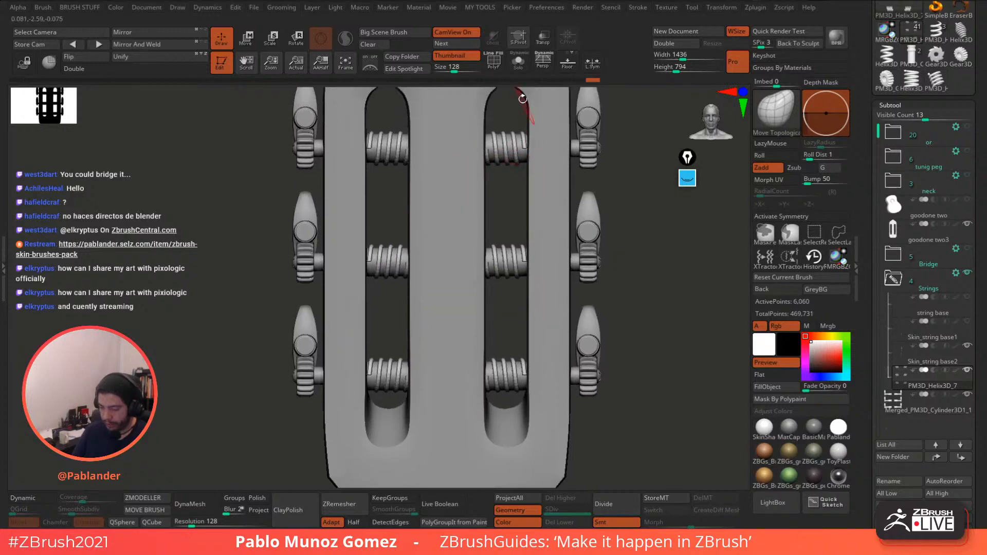
pyautogui.click(497, 65)
pyautogui.keyDown('alt'); pyautogui.moveTo(635, 196); pyautogui.dragTo(656, 239); pyautogui.keyUp('alt')
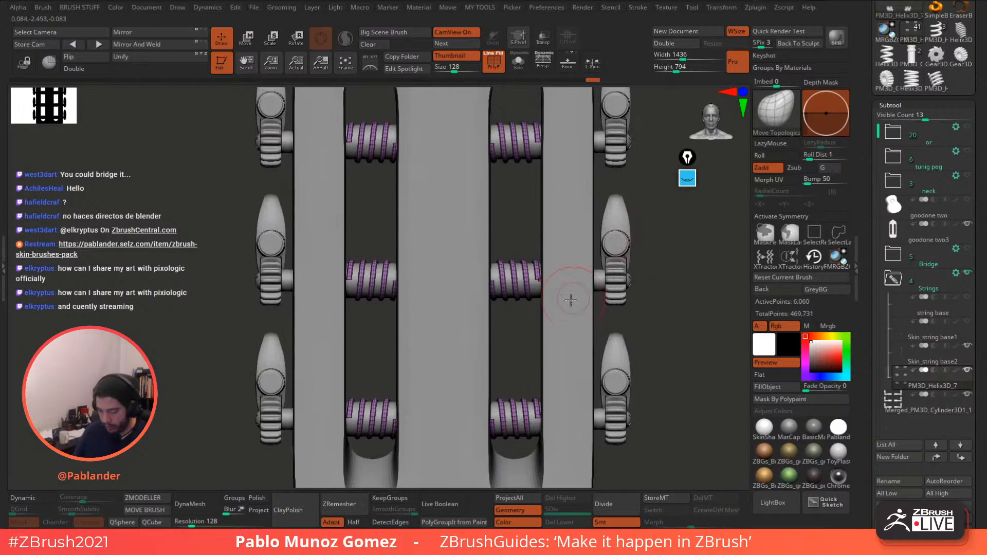
pyautogui.moveTo(524, 330)
pyautogui.keyDown('alt'); pyautogui.mouseDown()
pyautogui.moveTo(528, 244)
pyautogui.moveTo(525, 260)
pyautogui.moveTo(517, 254)
pyautogui.moveTo(530, 245)
pyautogui.mouseUp(); pyautogui.keyUp('alt')
pyautogui.press('space')
pyautogui.click(24, 63)
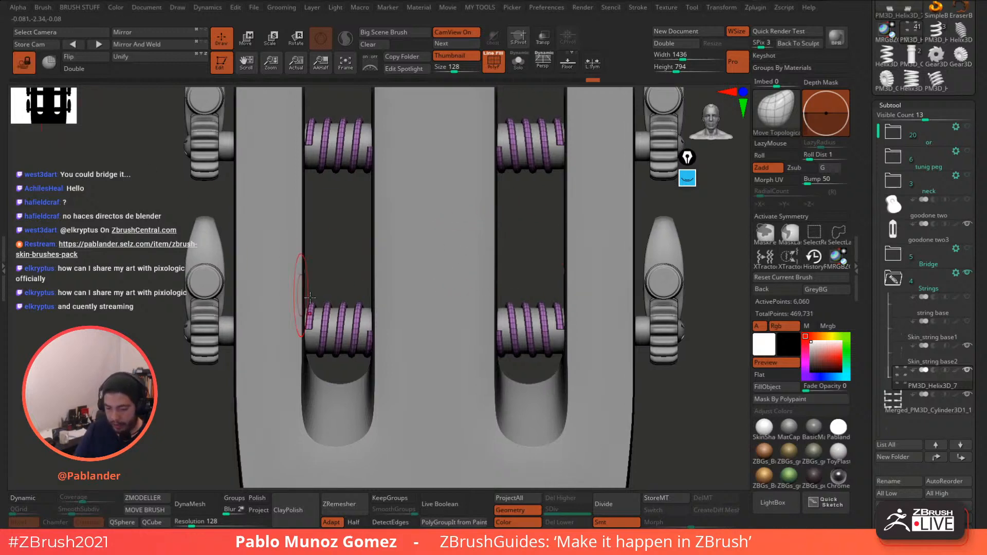
pyautogui.press('space')
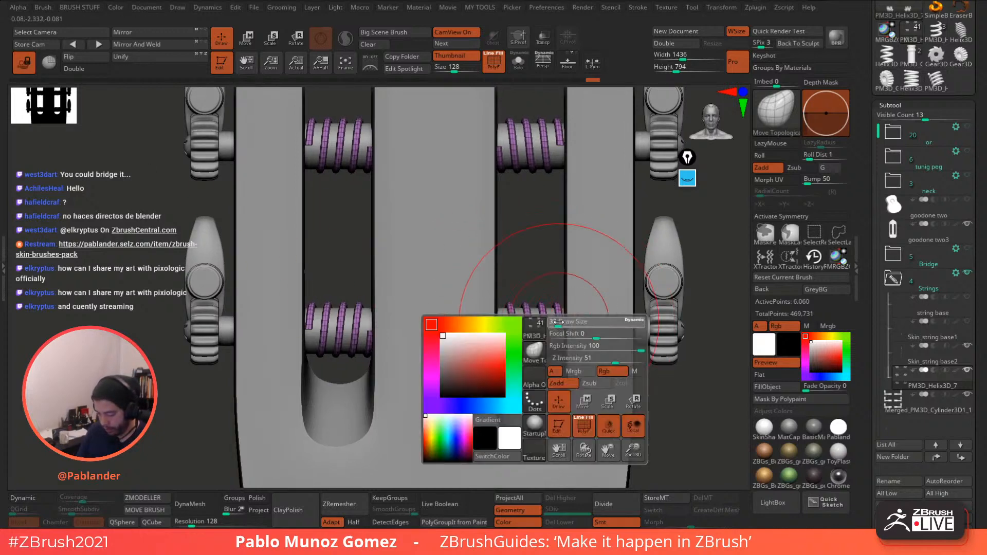
# - Even out the lower-right coil's ends and reduce the brush size to 12
pyautogui.moveTo(557, 328); pyautogui.dragTo(555, 328)
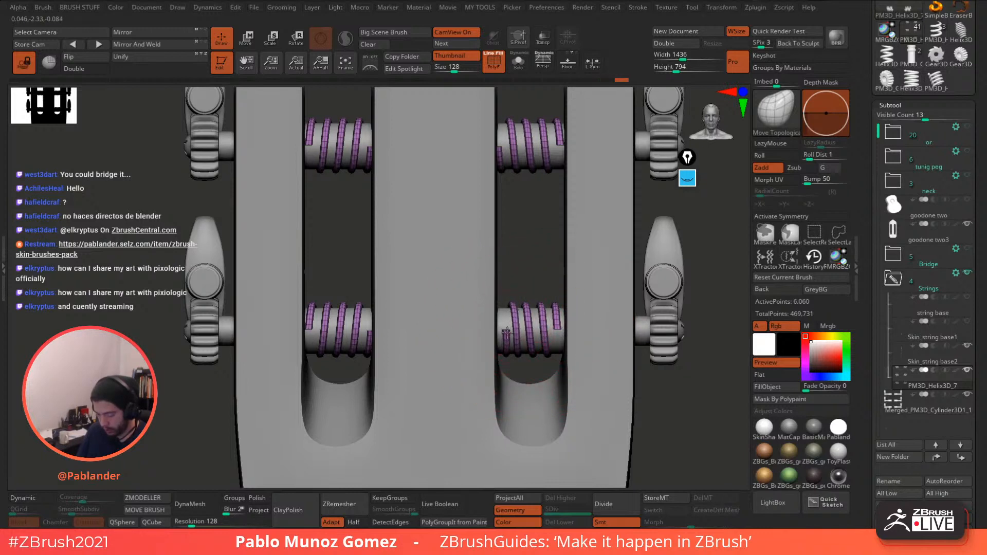
pyautogui.moveTo(507, 330); pyautogui.dragTo(508, 331)
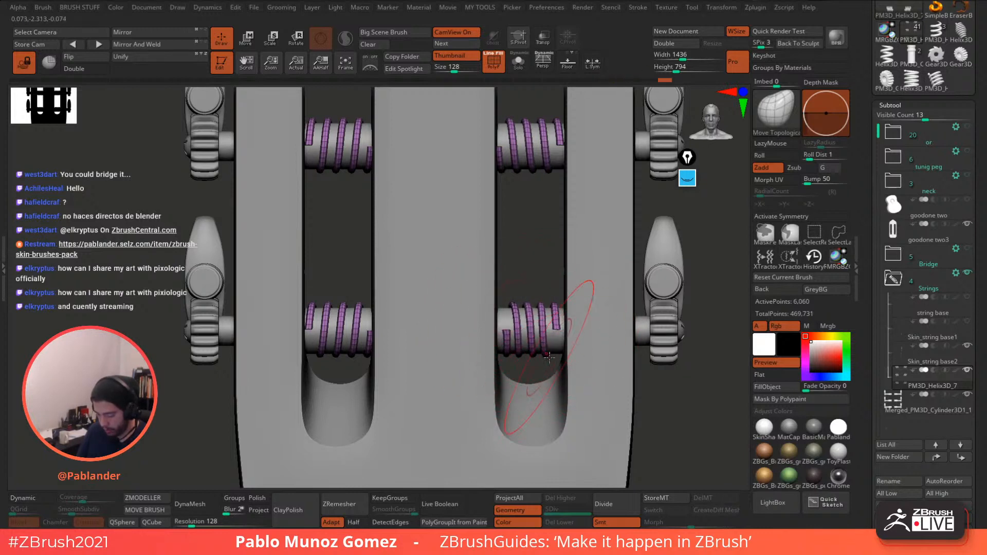
pyautogui.moveTo(505, 335); pyautogui.dragTo(526, 313)
pyautogui.press('space')
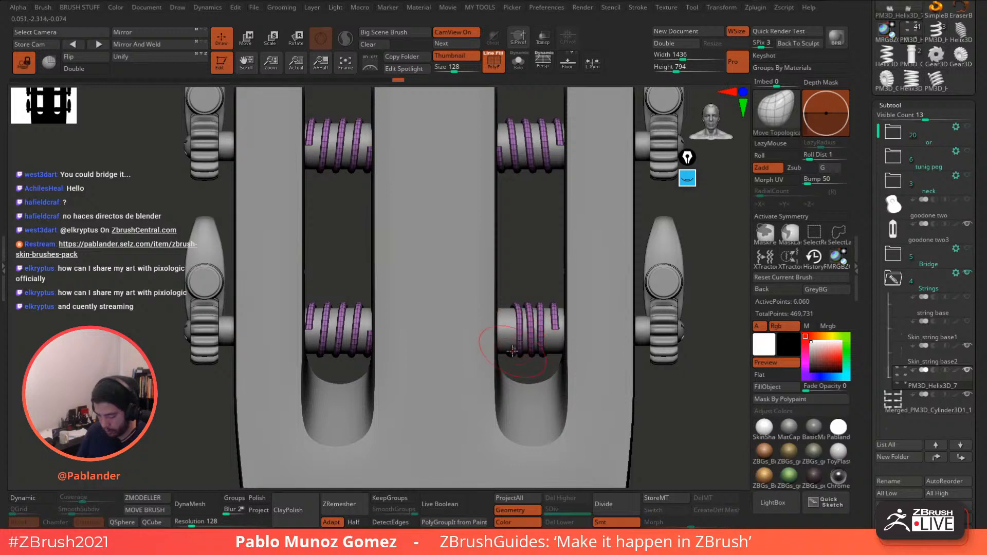
pyautogui.press('space')
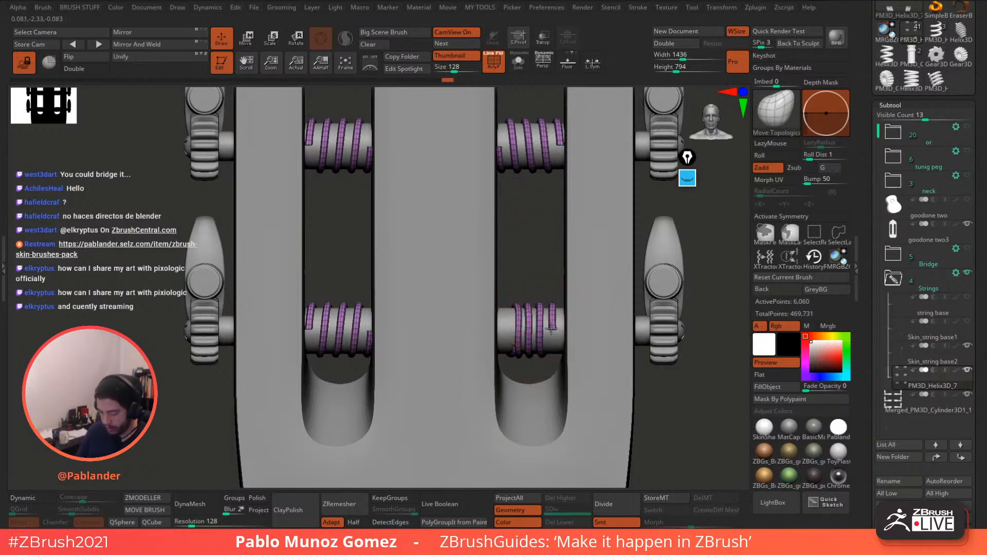
pyautogui.press('space')
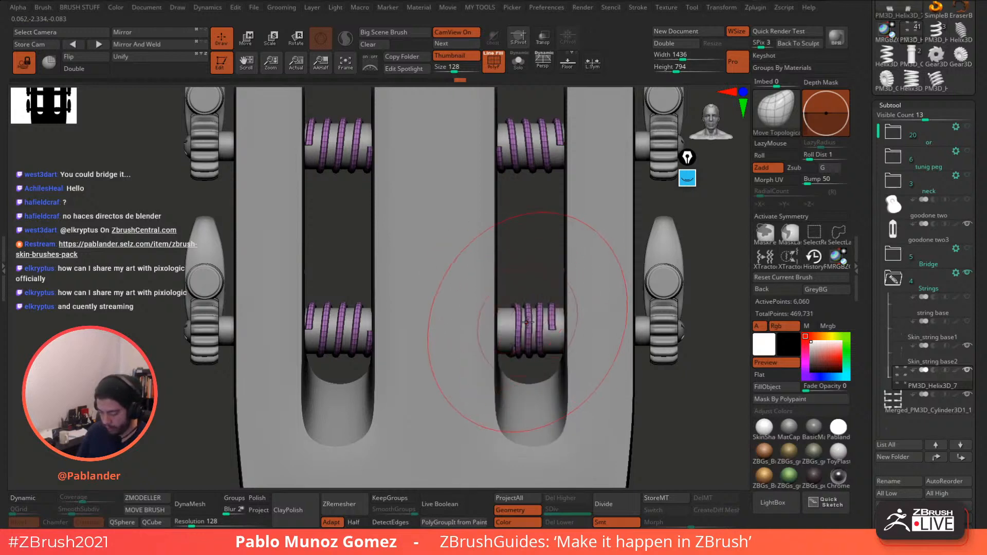
pyautogui.press('space')
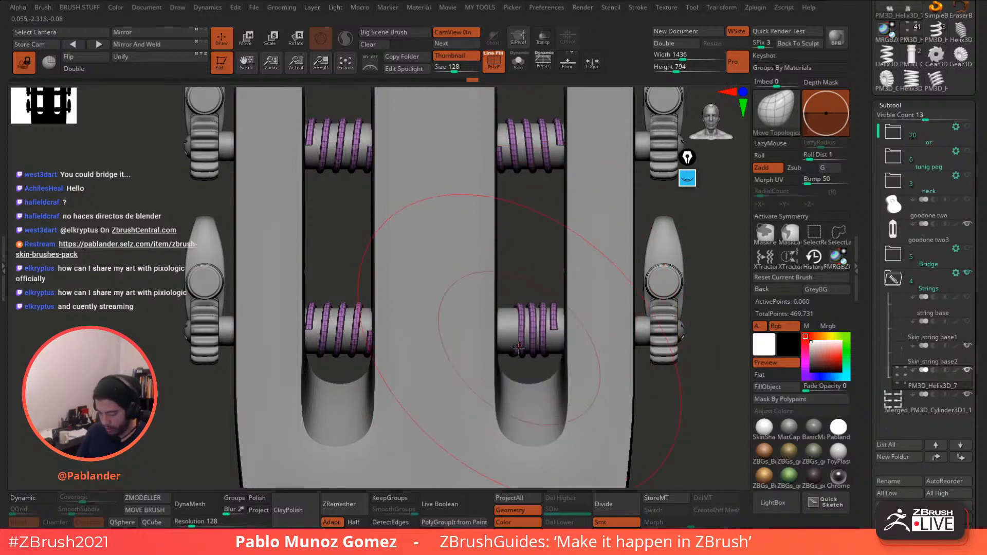
# - Compress the lower-left, upper-left and upper-right coils and tidy their end turns
pyautogui.moveTo(367, 340); pyautogui.dragTo(318, 331)
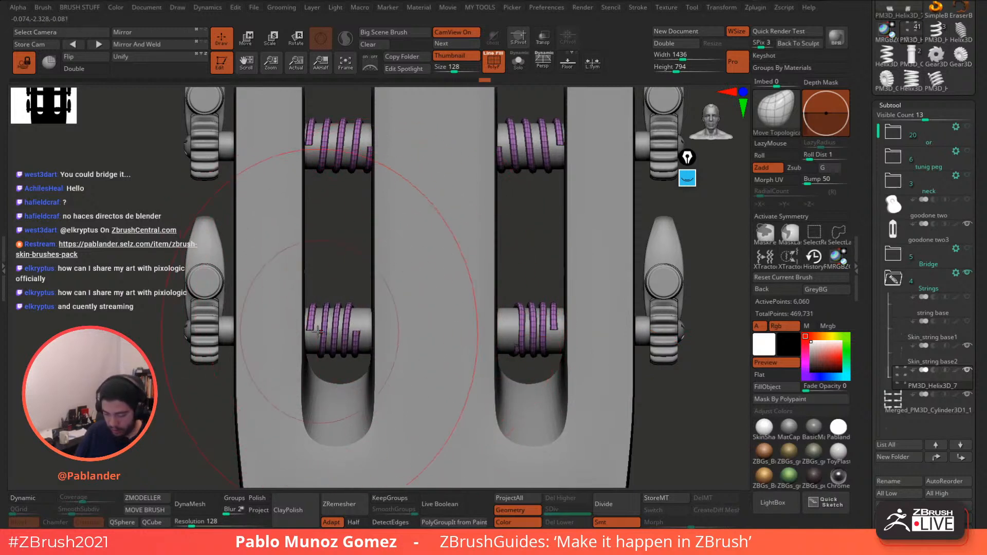
pyautogui.moveTo(368, 138); pyautogui.dragTo(314, 136)
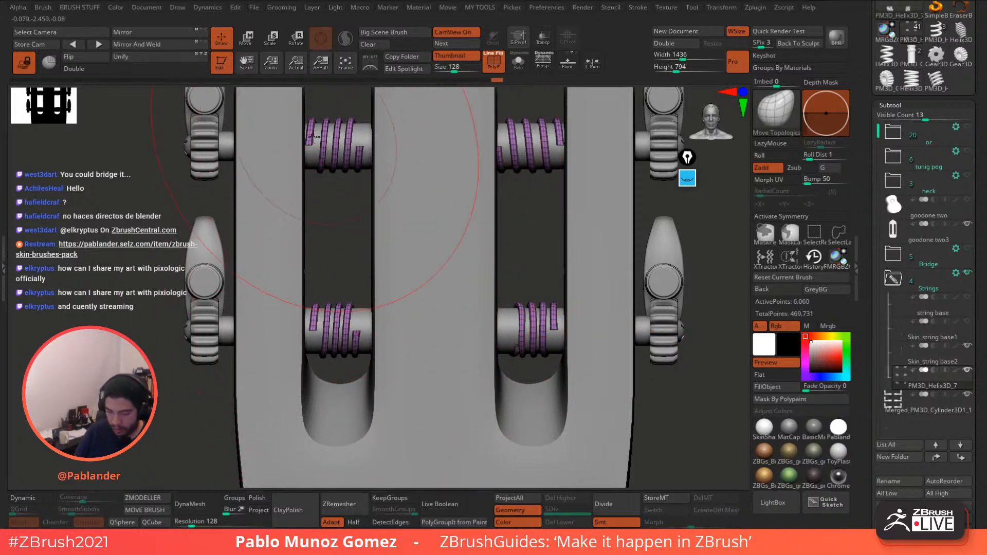
pyautogui.moveTo(506, 143); pyautogui.dragTo(557, 141)
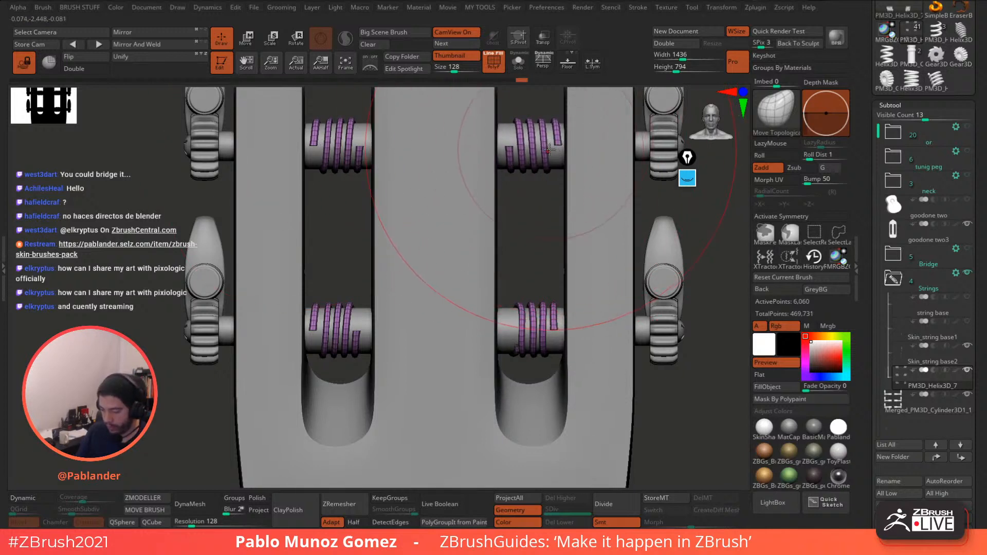
pyautogui.press('space')
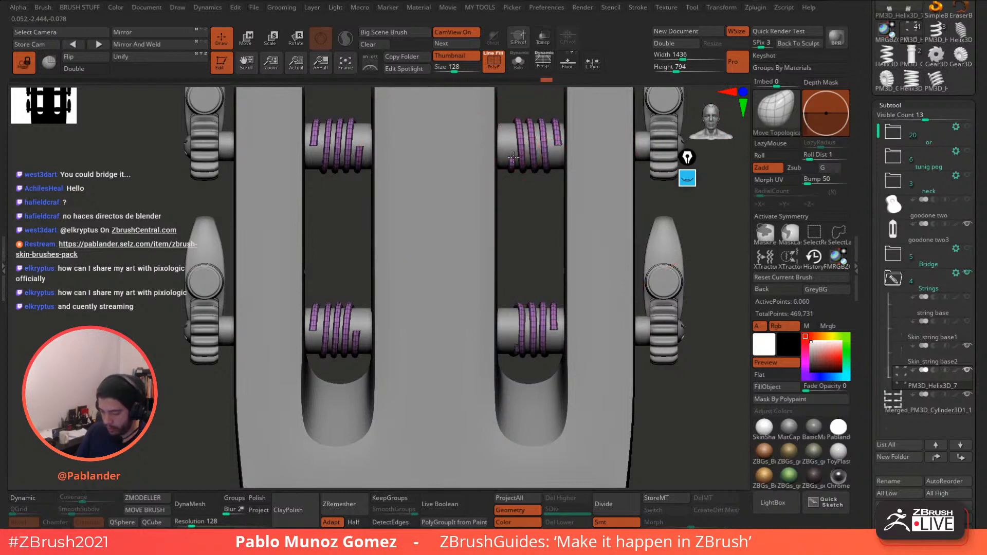
pyautogui.moveTo(514, 157); pyautogui.dragTo(512, 159)
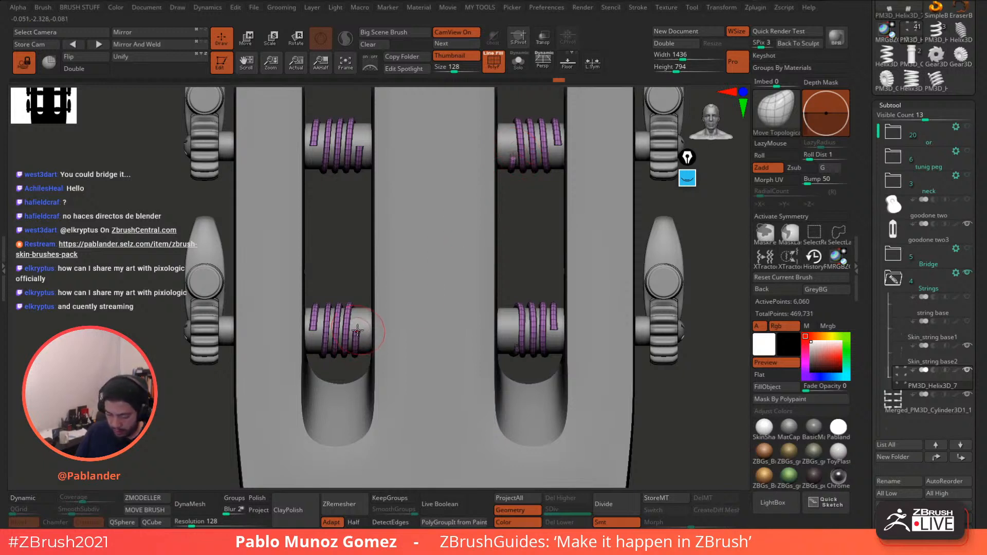
pyautogui.moveTo(358, 336); pyautogui.dragTo(355, 341)
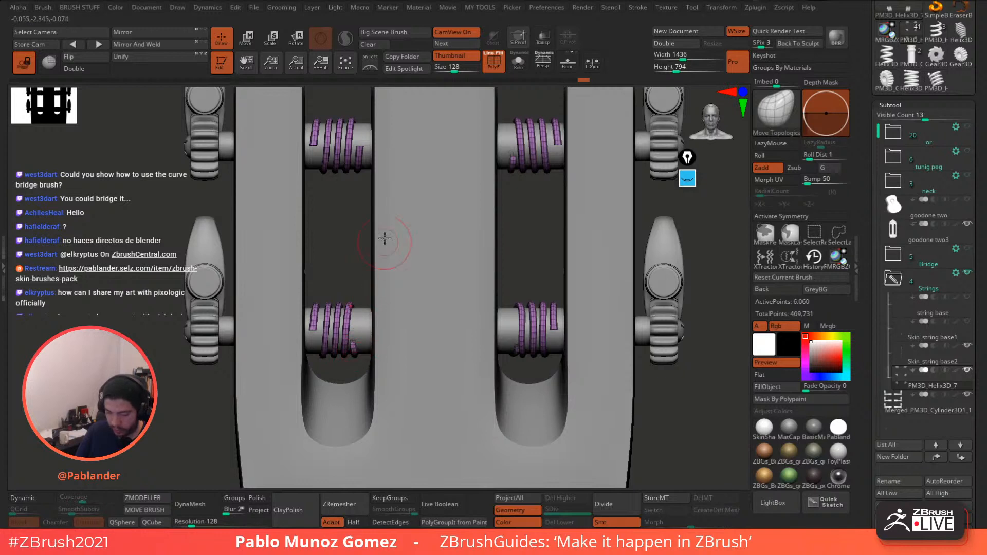
pyautogui.moveTo(359, 151); pyautogui.dragTo(362, 148)
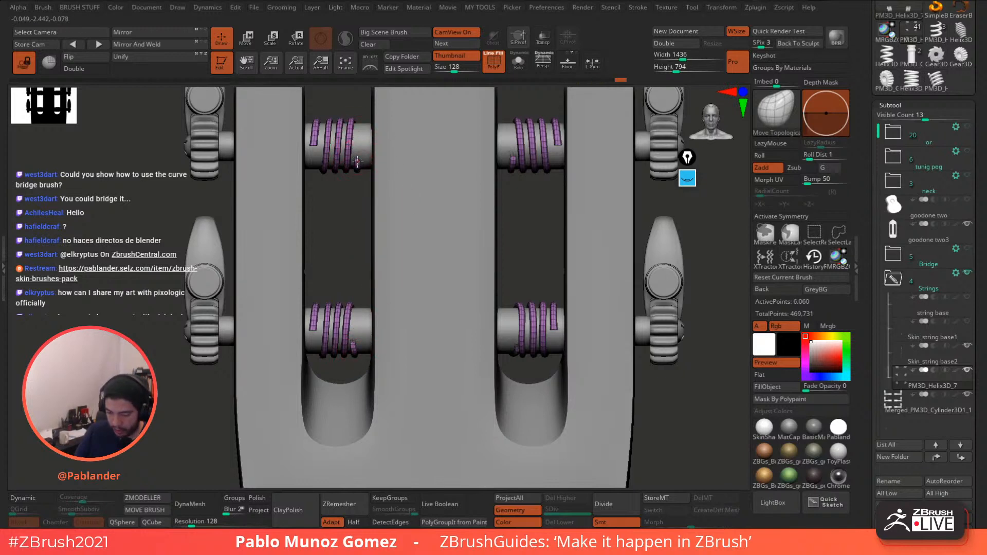
pyautogui.moveTo(357, 162); pyautogui.dragTo(356, 159)
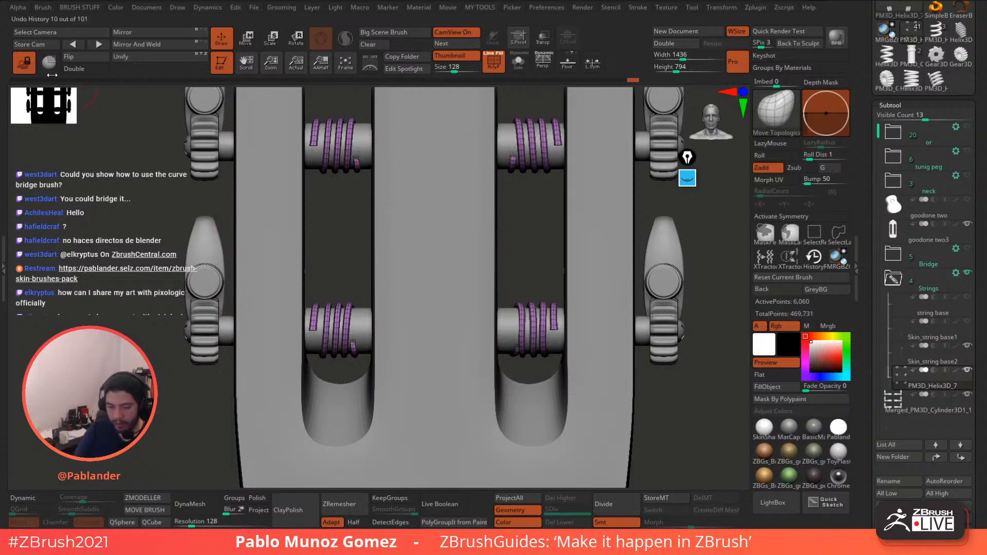
# - Unlock the view, pan to the upper pegs, and align the upper coils' end strands
pyautogui.click(24, 63)
pyautogui.keyDown('alt'); pyautogui.moveTo(93, 171); pyautogui.dragTo(95, 357); pyautogui.keyUp('alt')
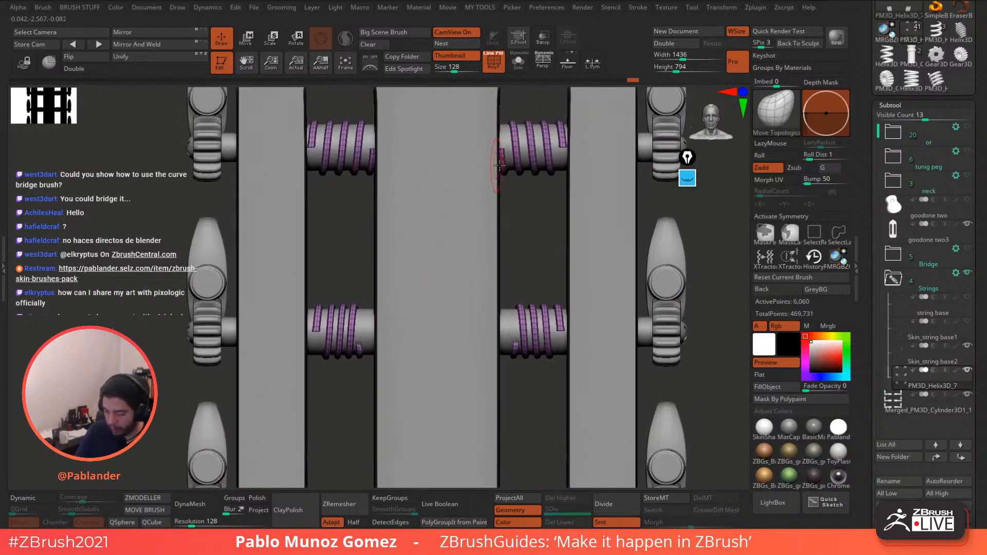
pyautogui.press('space')
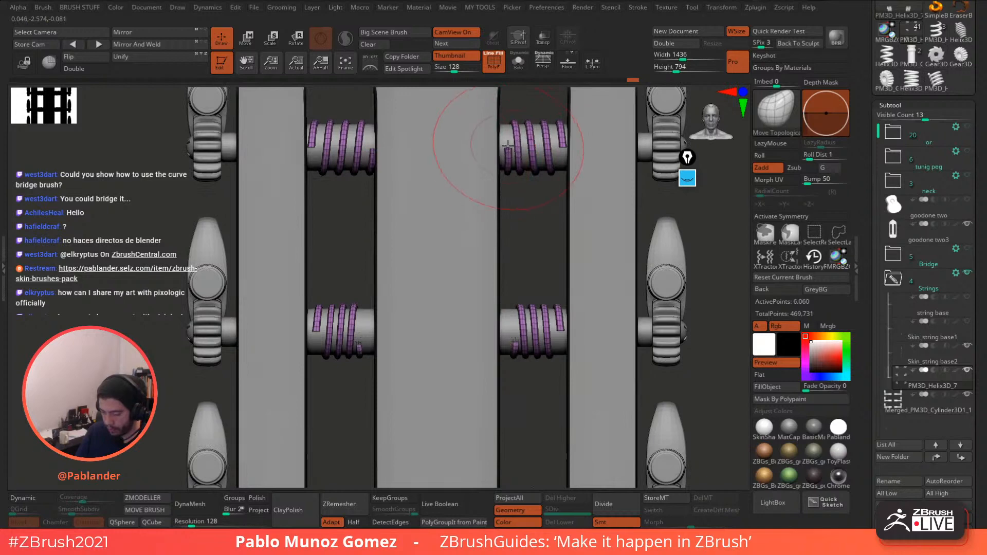
pyautogui.moveTo(507, 146); pyautogui.dragTo(511, 146)
pyautogui.moveTo(371, 154); pyautogui.dragTo(367, 149)
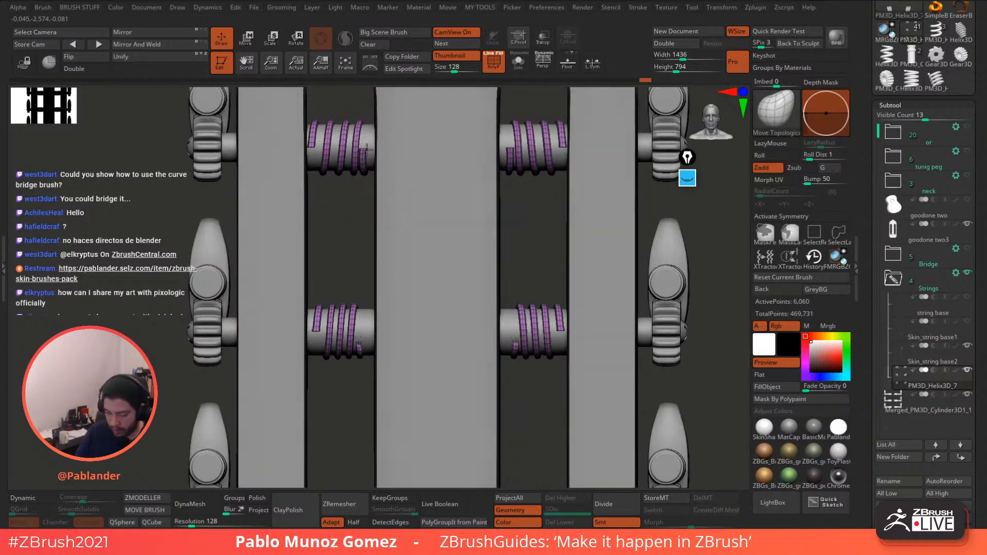
pyautogui.press('space')
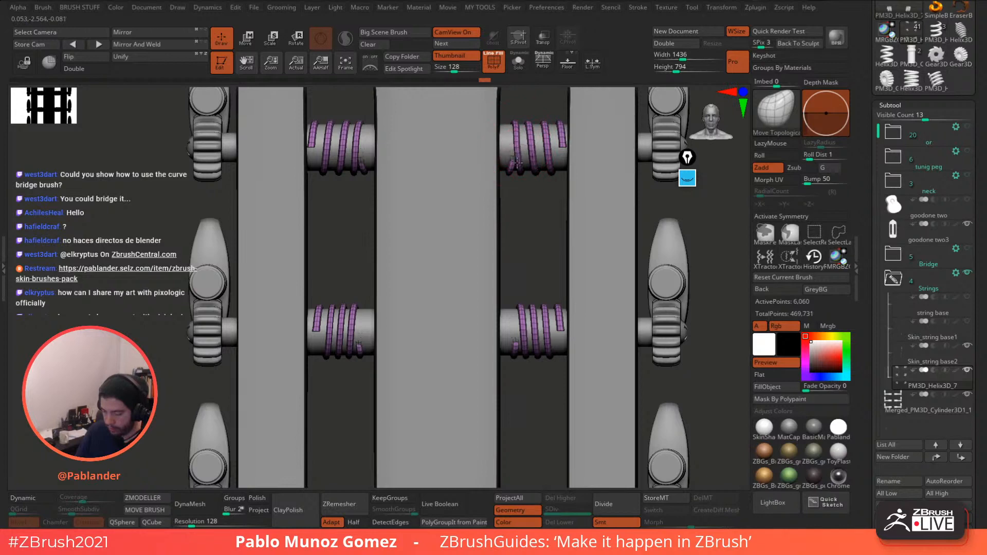
pyautogui.press('space')
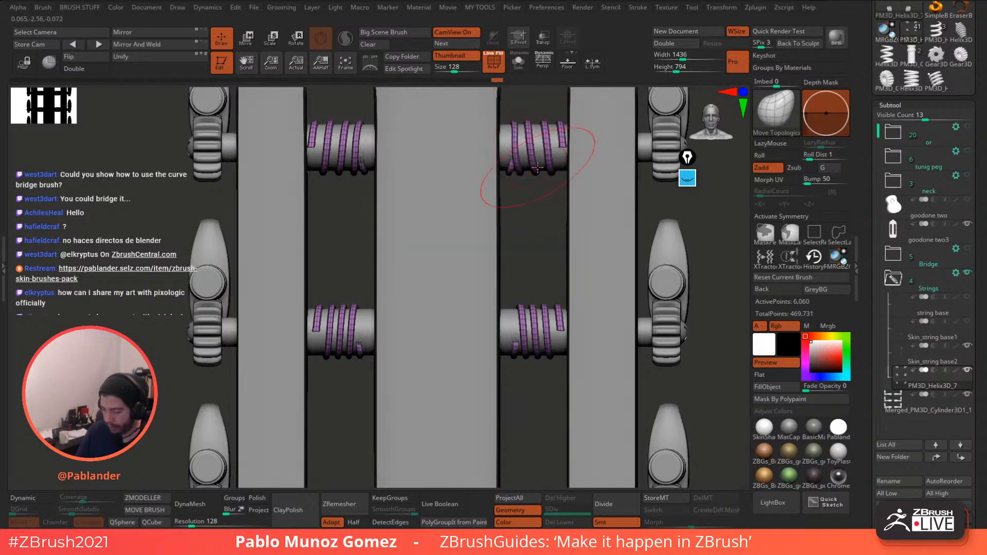
pyautogui.moveTo(560, 148); pyautogui.dragTo(552, 148)
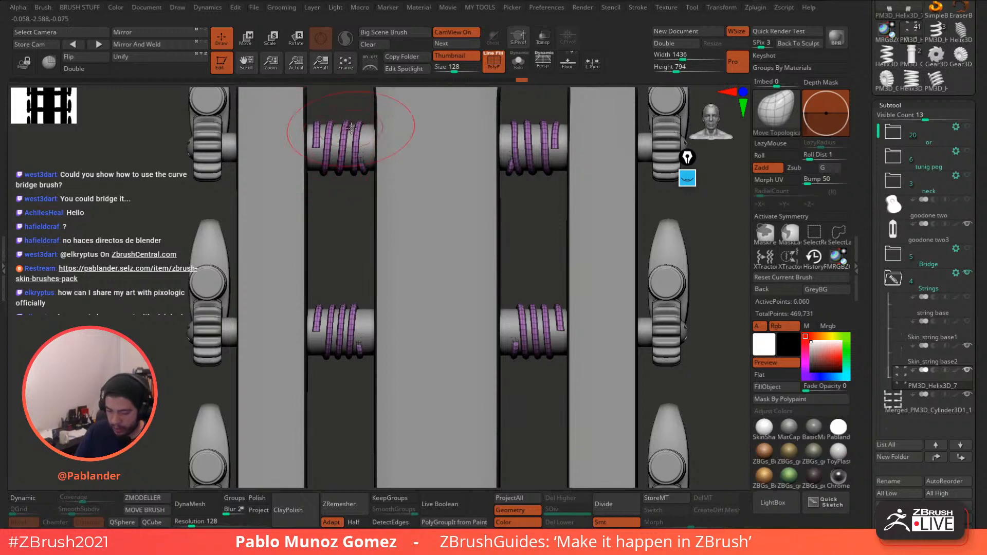
pyautogui.moveTo(346, 135); pyautogui.dragTo(341, 153)
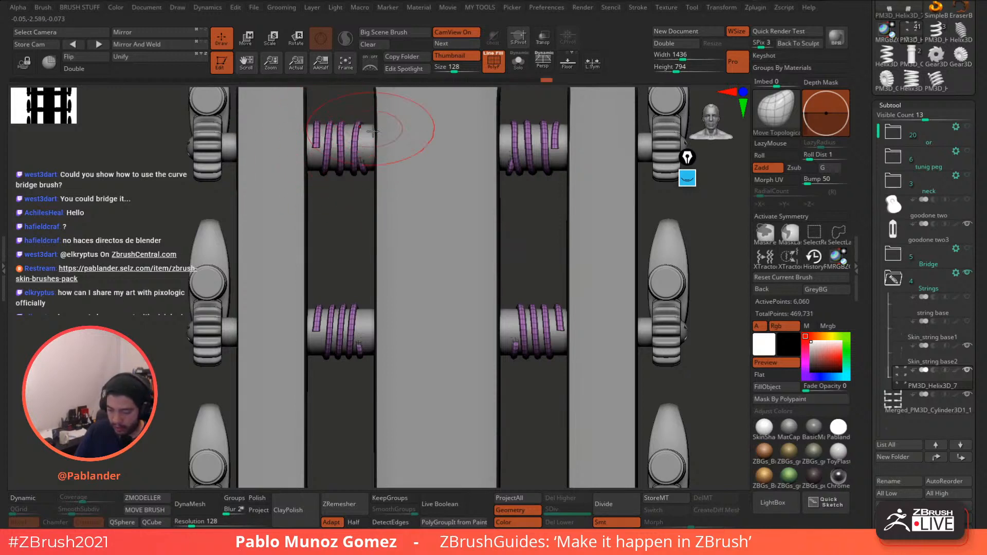
# - Adjust the middle pegs' coils, then turn the headstock to face straight-on
pyautogui.keyDown('alt'); pyautogui.moveTo(507, 248); pyautogui.dragTo(528, 197); pyautogui.keyUp('alt')
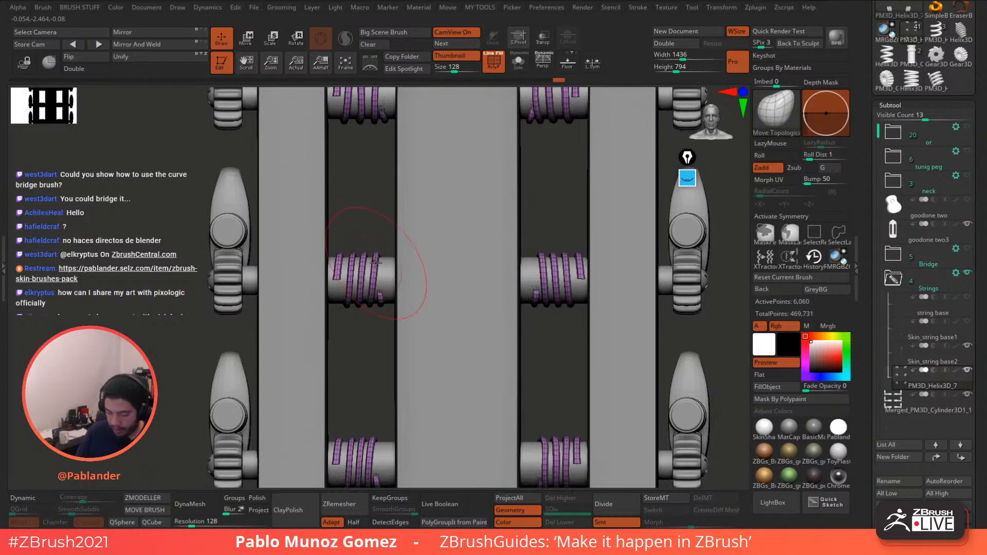
pyautogui.moveTo(362, 284); pyautogui.dragTo(346, 278)
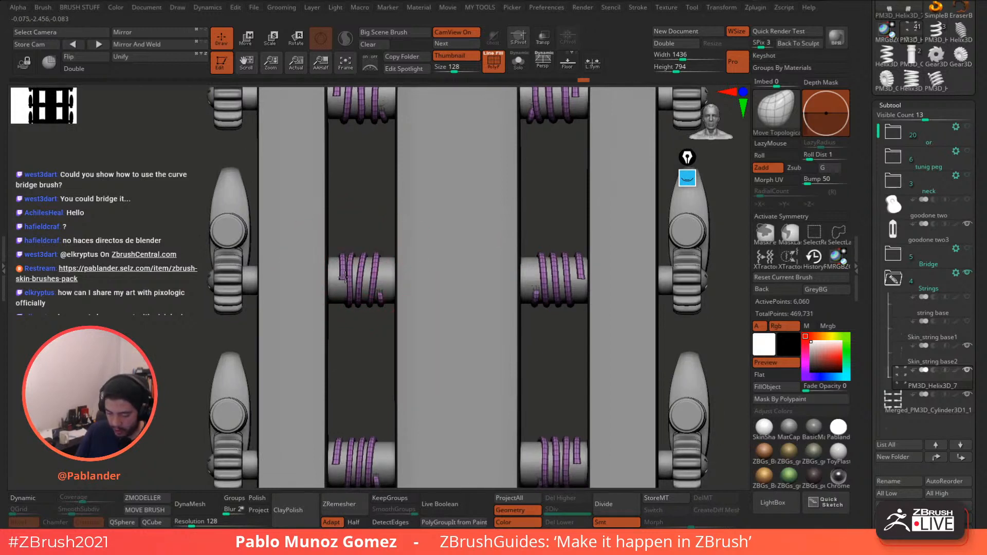
pyautogui.moveTo(571, 300); pyautogui.dragTo(565, 299)
pyautogui.moveTo(554, 266); pyautogui.dragTo(558, 268)
pyautogui.keyDown('alt'); pyautogui.moveTo(558, 348); pyautogui.dragTo(540, 261); pyautogui.keyUp('alt')
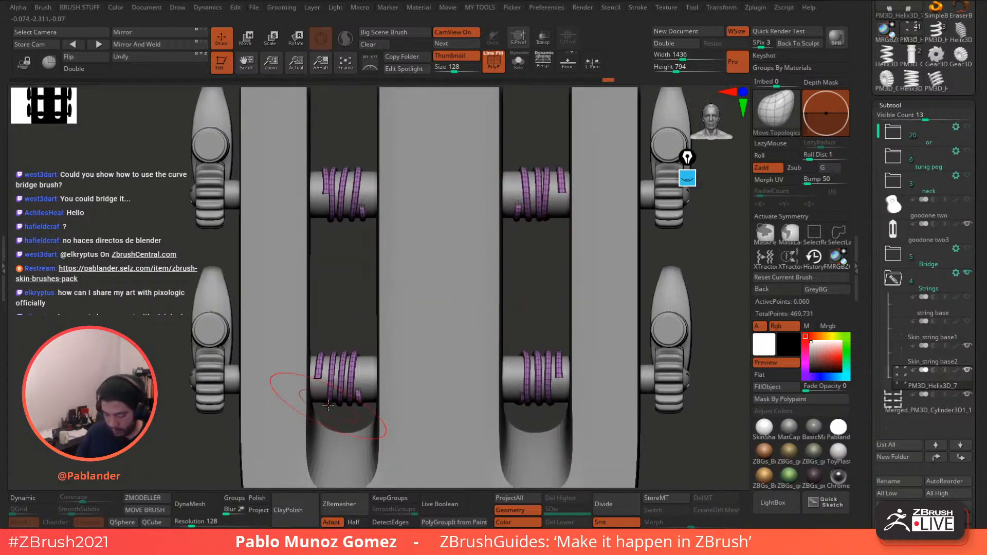
pyautogui.moveTo(350, 333); pyautogui.dragTo(231, 329)
pyautogui.keyDown('alt'); pyautogui.moveTo(303, 329); pyautogui.dragTo(476, 329); pyautogui.keyUp('alt')
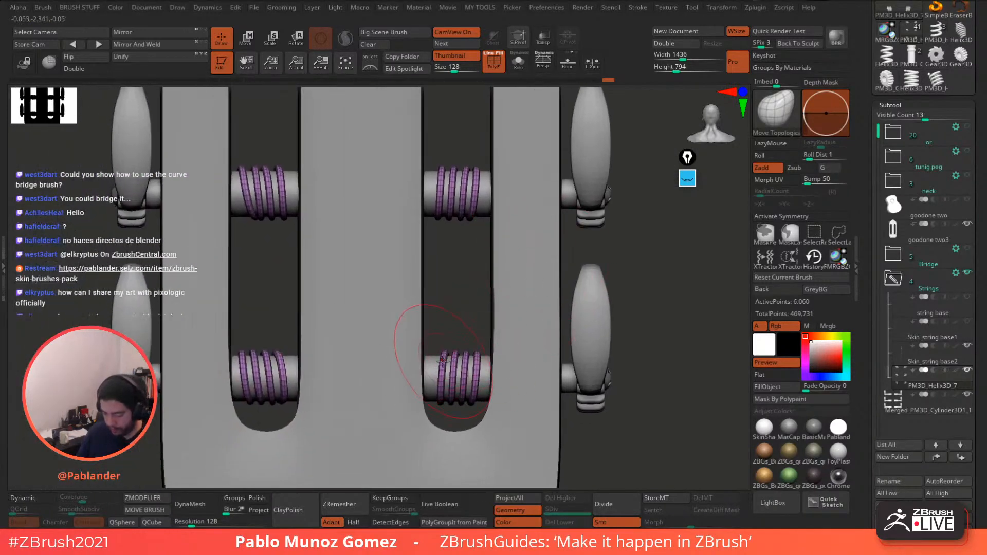
# - Nudge the coils on all four outer windings into even, neat turns
pyautogui.moveTo(445, 369); pyautogui.dragTo(456, 384)
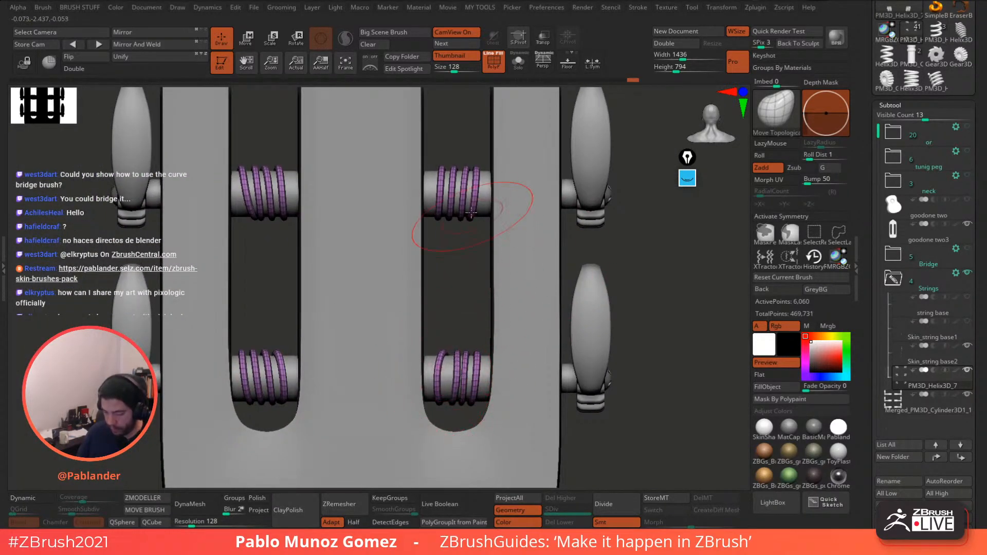
pyautogui.moveTo(466, 198); pyautogui.dragTo(463, 199)
pyautogui.keyDown('alt'); pyautogui.moveTo(334, 232); pyautogui.dragTo(378, 264); pyautogui.keyUp('alt')
pyautogui.moveTo(307, 221); pyautogui.dragTo(322, 221)
pyautogui.moveTo(315, 391); pyautogui.dragTo(304, 396)
pyautogui.keyDown('alt'); pyautogui.moveTo(435, 203); pyautogui.dragTo(428, 346); pyautogui.keyUp('alt')
pyautogui.moveTo(477, 167); pyautogui.dragTo(477, 168)
pyautogui.moveTo(497, 177); pyautogui.dragTo(501, 178)
pyautogui.moveTo(513, 182); pyautogui.dragTo(499, 188)
pyautogui.moveTo(299, 193)
pyautogui.mouseDown()
pyautogui.moveTo(325, 178)
pyautogui.moveTo(275, 192)
pyautogui.mouseUp()
pyautogui.keyDown('alt'); pyautogui.moveTo(674, 252); pyautogui.dragTo(592, 280); pyautogui.keyUp('alt')
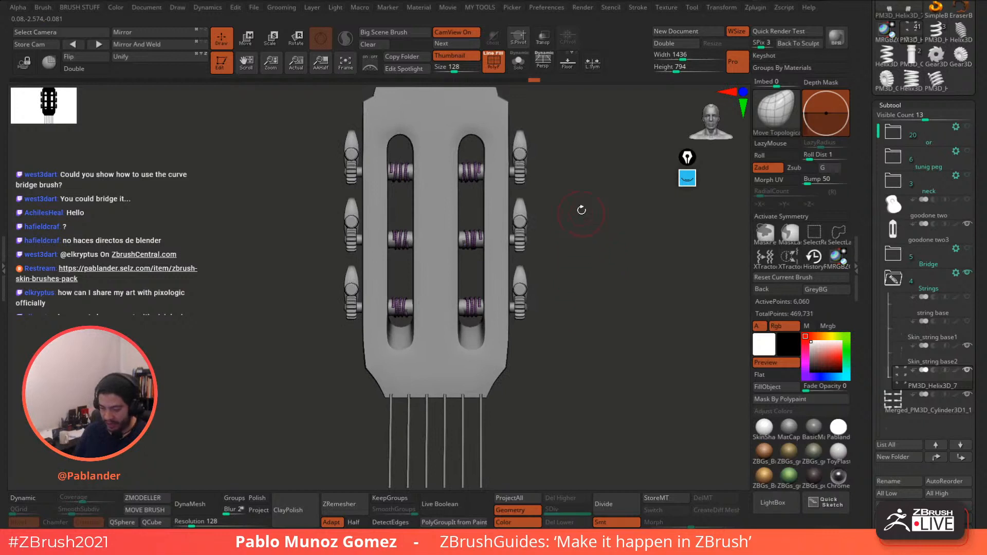
# - Turn off PolyF and paste a spare coil helix copy into the top subtool folder
pyautogui.click(494, 60)
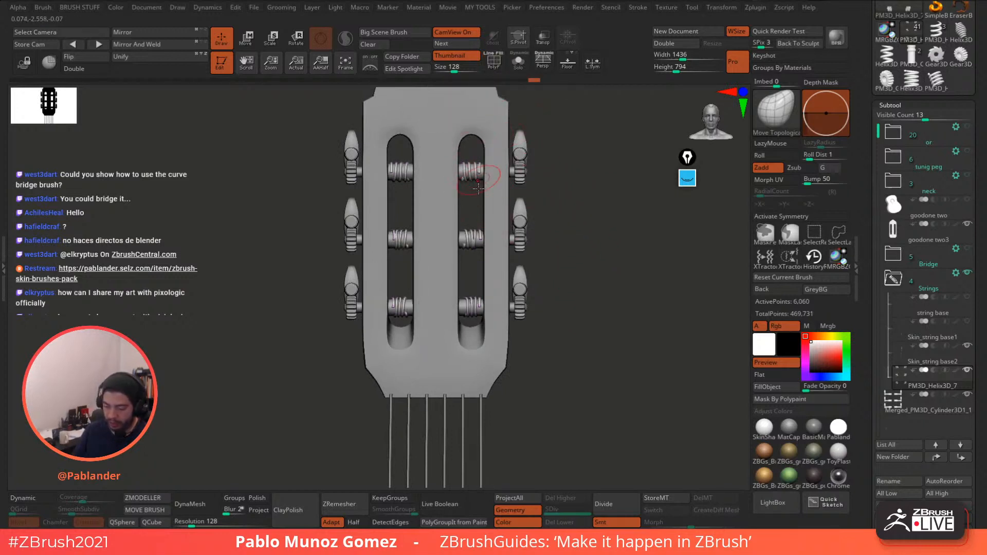
pyautogui.moveTo(577, 312); pyautogui.dragTo(554, 301)
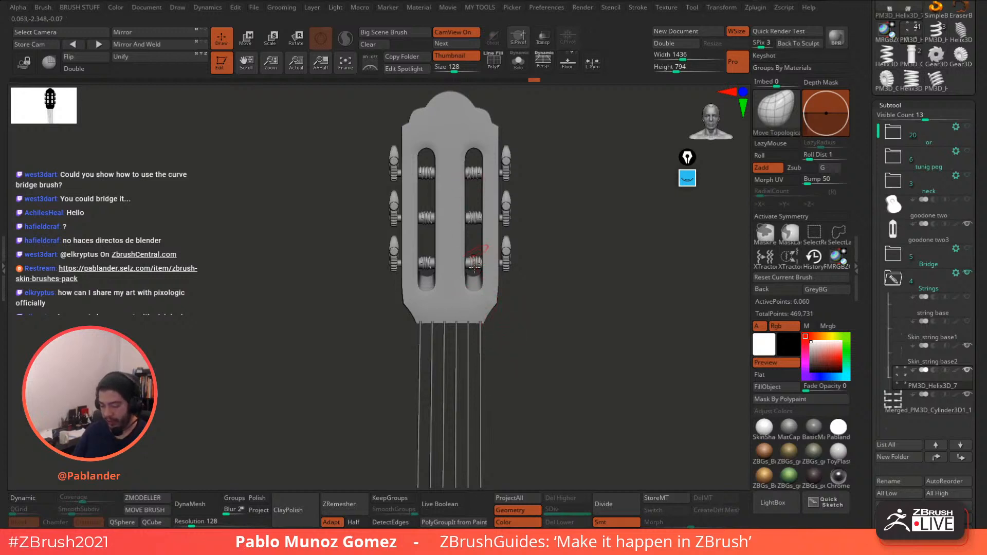
pyautogui.keyDown('alt'); pyautogui.moveTo(599, 347); pyautogui.dragTo(591, 307); pyautogui.keyUp('alt')
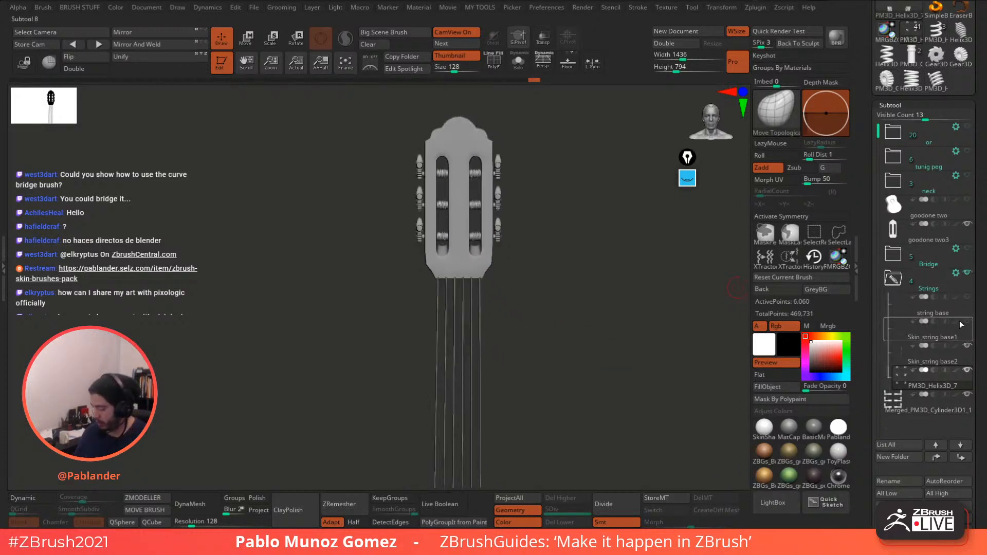
pyautogui.moveTo(977, 318); pyautogui.dragTo(976, 252)
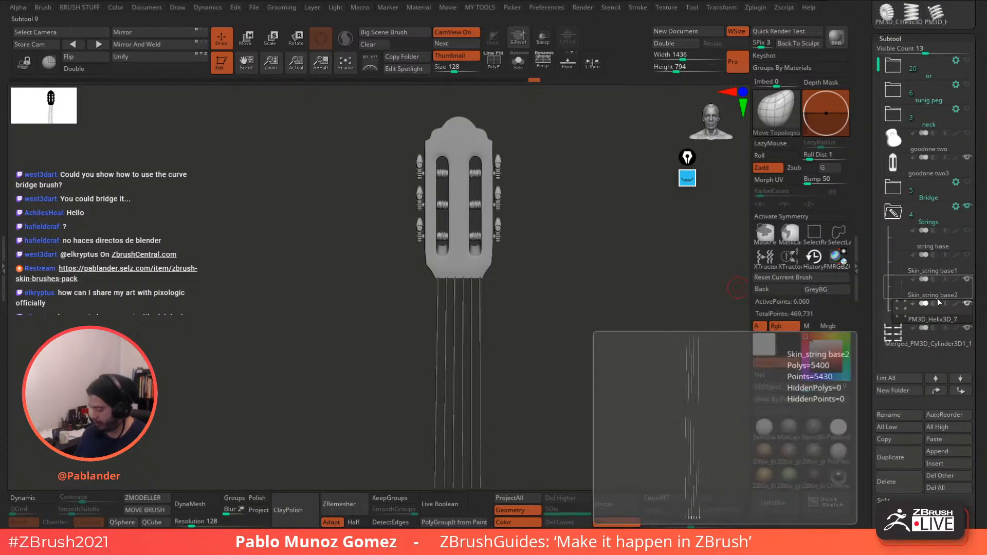
pyautogui.moveTo(980, 250); pyautogui.dragTo(979, 253)
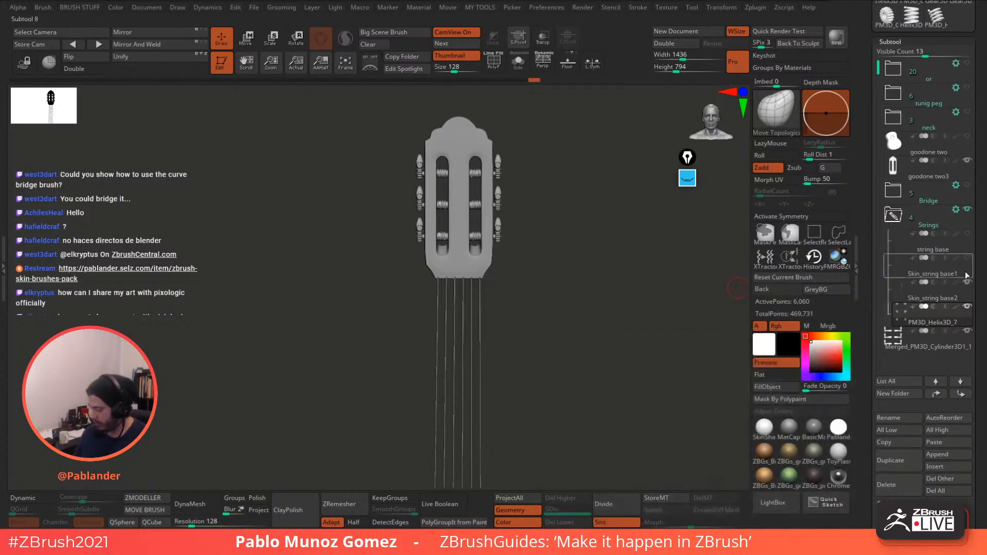
pyautogui.click(952, 443)
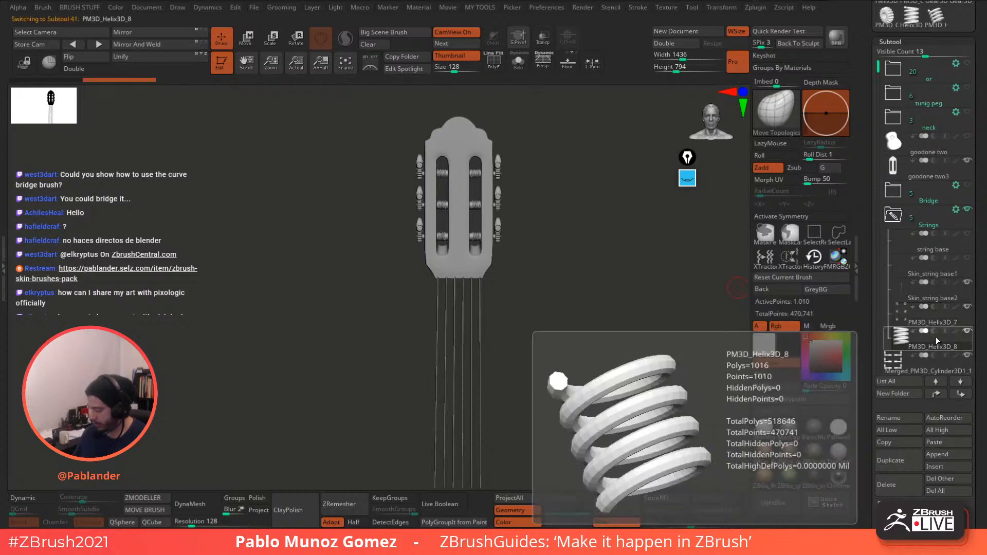
pyautogui.moveTo(935, 337); pyautogui.dragTo(963, 68)
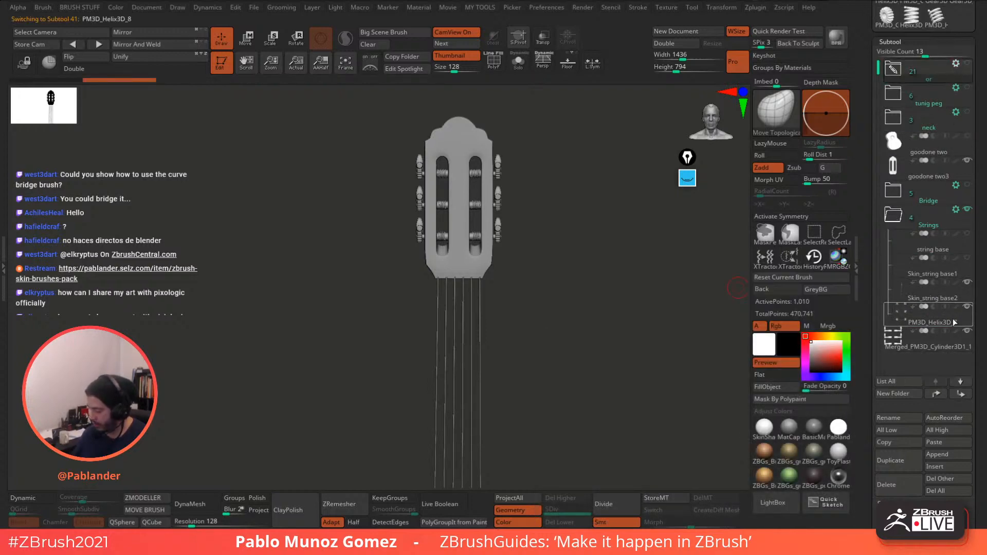
# - MergeDown the helix windings into Skin_string base2, confirm, and zoom in on the lower pegs
pyautogui.click(938, 296)
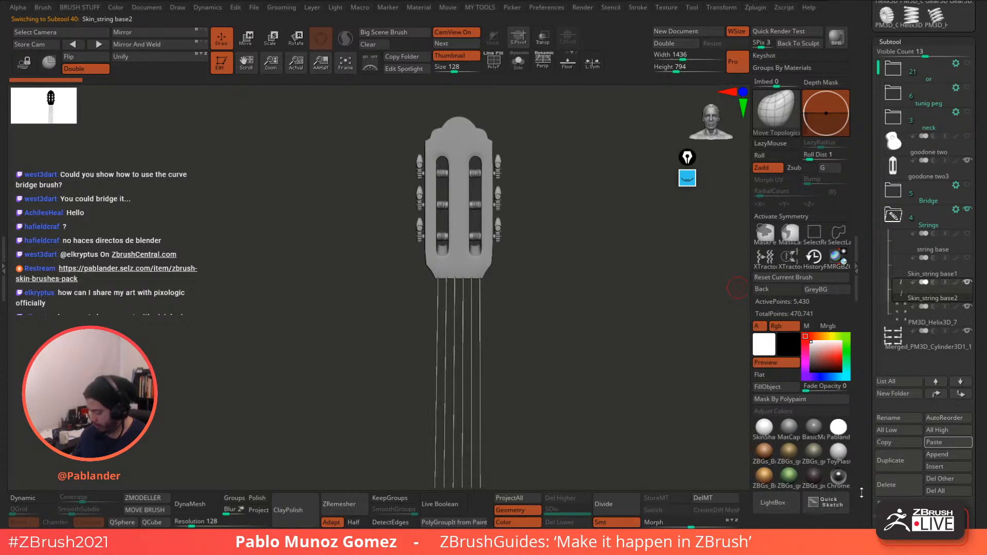
pyautogui.moveTo(862, 492); pyautogui.dragTo(862, 455)
pyautogui.click(899, 490)
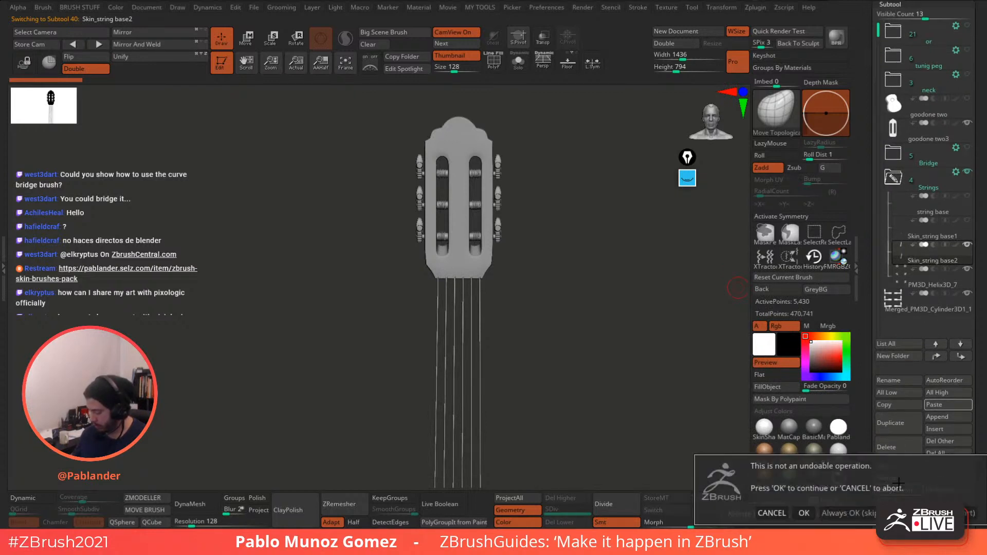
pyautogui.click(809, 511)
pyautogui.hotkey('shift', 'f')
pyautogui.press('f')
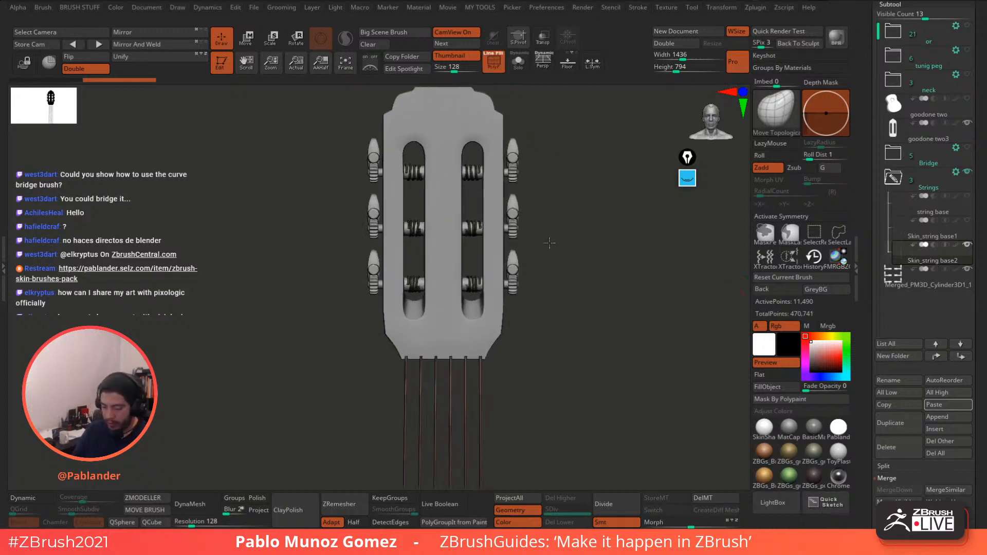
pyautogui.keyDown('alt'); pyautogui.moveTo(549, 244); pyautogui.dragTo(590, 195); pyautogui.keyUp('alt')
pyautogui.keyDown('alt'); pyautogui.moveTo(575, 266); pyautogui.dragTo(610, 235); pyautogui.keyUp('alt')
pyautogui.press('space')
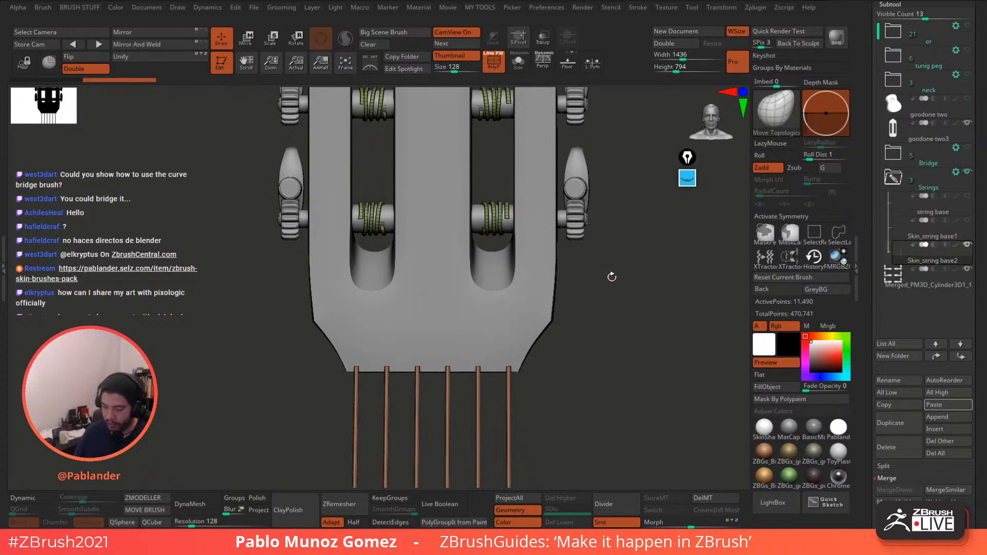
# - Turn on Solo for the strings subtool, select the ZModeler brush, and zoom in on the coils
pyautogui.moveTo(607, 307); pyautogui.dragTo(637, 304)
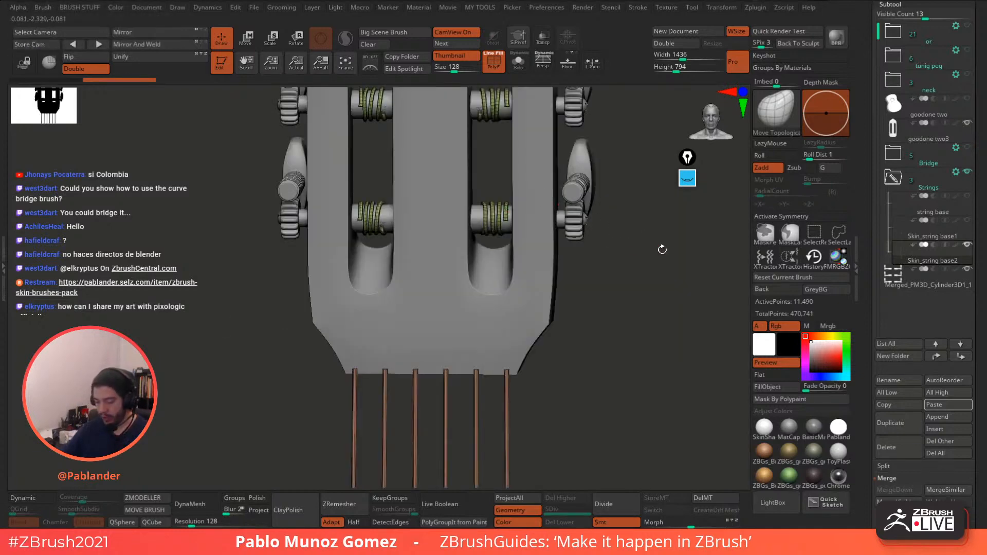
pyautogui.moveTo(601, 261)
pyautogui.mouseDown()
pyautogui.moveTo(588, 276)
pyautogui.moveTo(595, 261)
pyautogui.mouseUp()
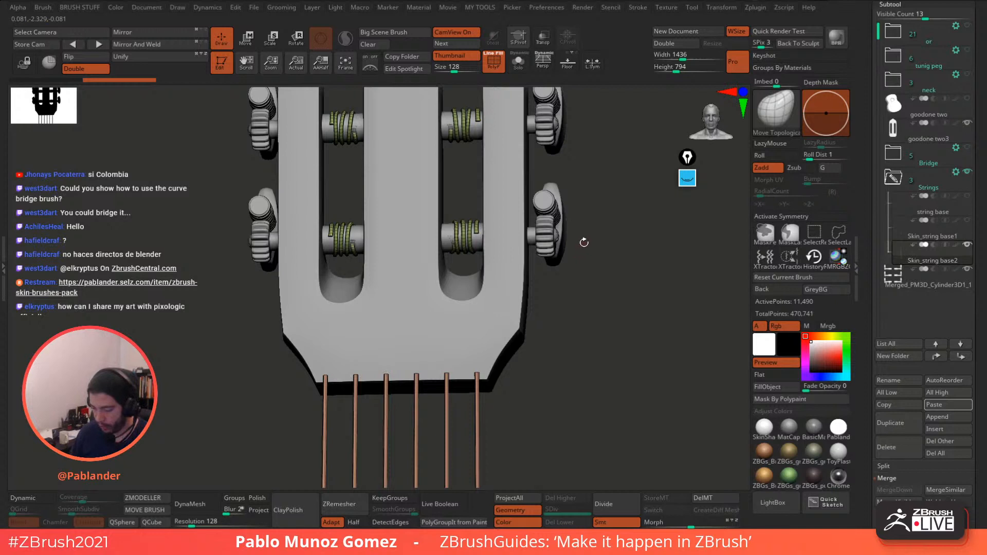
pyautogui.click(518, 61)
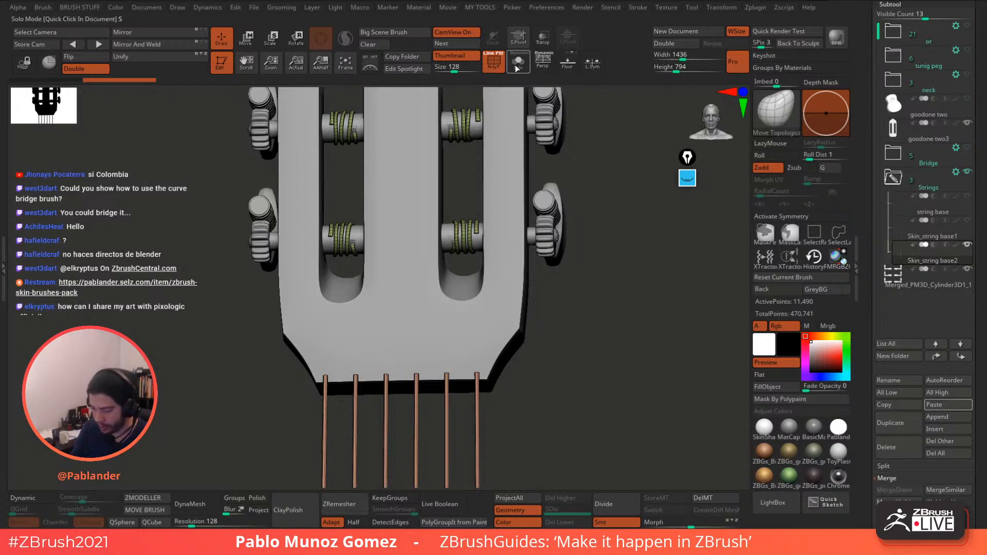
pyautogui.moveTo(533, 161)
pyautogui.mouseDown()
pyautogui.moveTo(478, 133)
pyautogui.moveTo(492, 195)
pyautogui.moveTo(523, 245)
pyautogui.moveTo(515, 201)
pyautogui.mouseUp()
pyautogui.click(144, 499)
pyautogui.moveTo(516, 262); pyautogui.dragTo(548, 223)
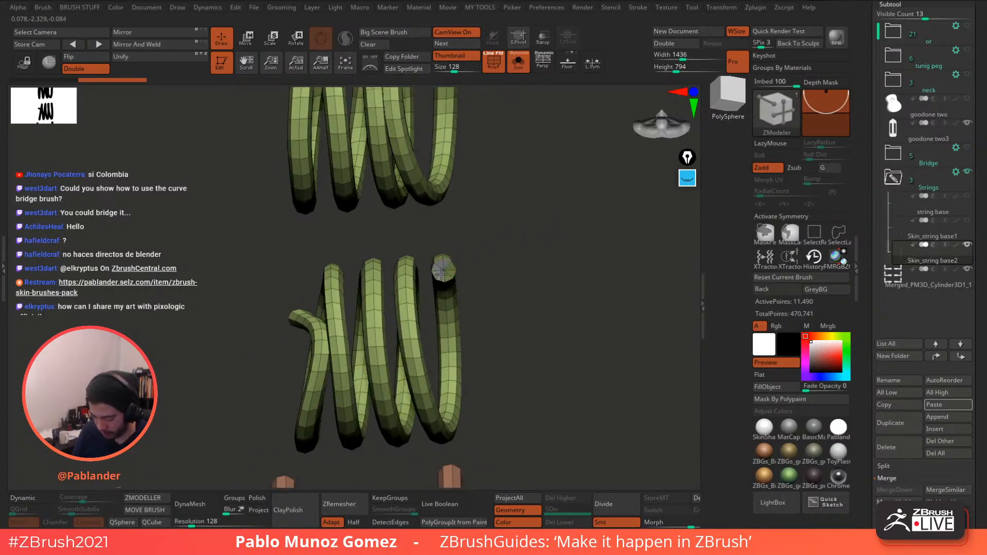
# - Set the ZModeler polygon action to Delete and remove the first coil's end caps
pyautogui.press('space')
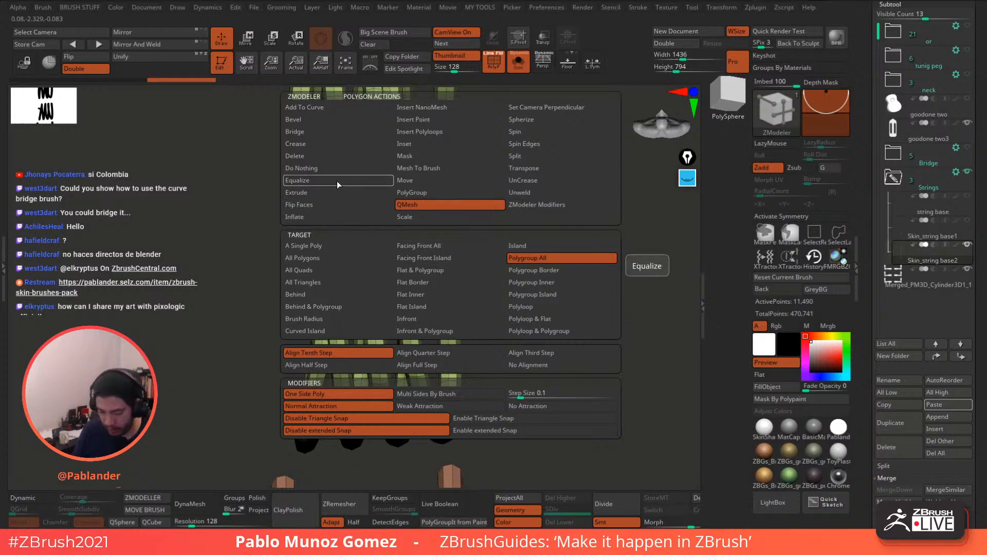
pyautogui.click(312, 156)
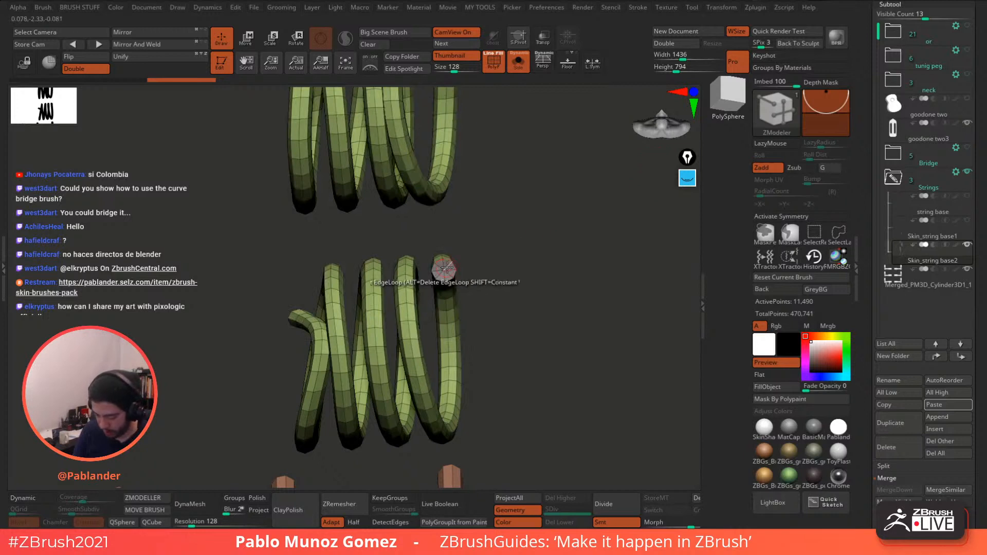
pyautogui.click(445, 267)
pyautogui.moveTo(466, 265); pyautogui.dragTo(466, 294)
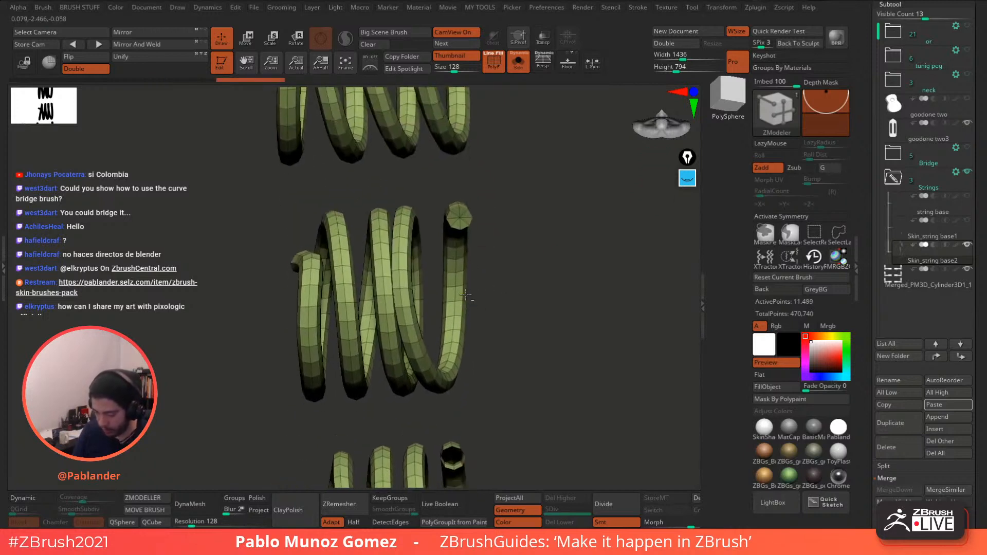
pyautogui.click(465, 216)
pyautogui.moveTo(489, 167); pyautogui.dragTo(487, 350)
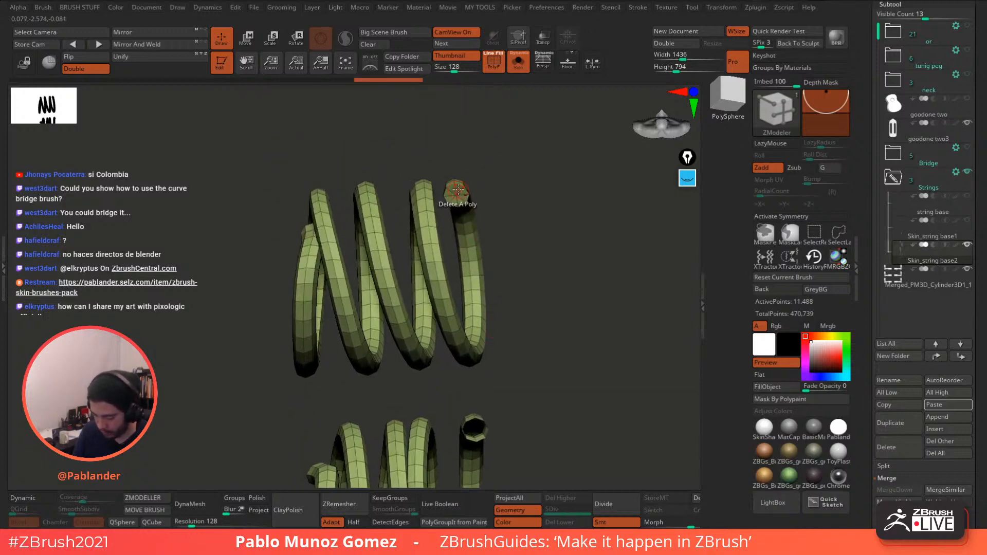
pyautogui.click(457, 192)
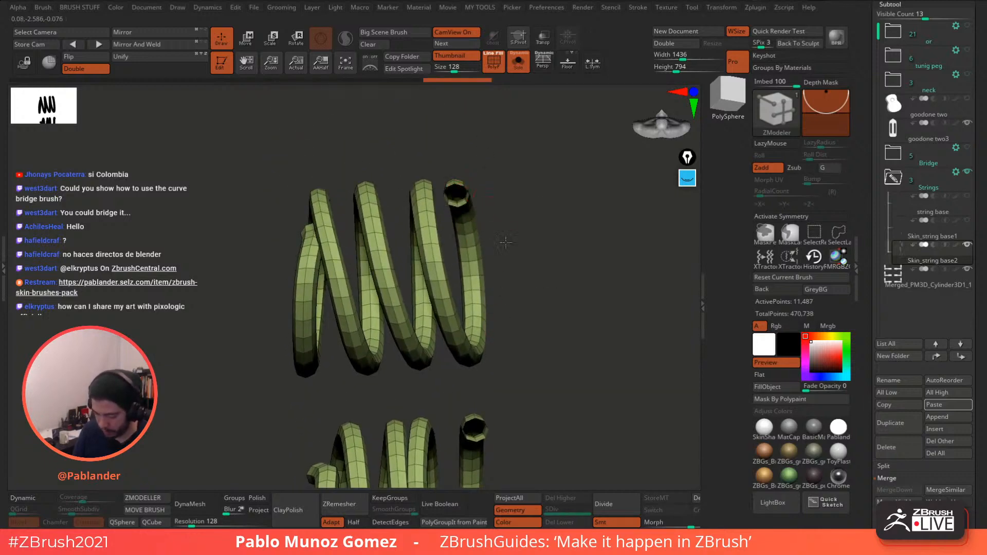
# - Delete the grey end caps on the neighbouring coils, leaving their ends open
pyautogui.keyDown('alt'); pyautogui.moveTo(506, 242); pyautogui.dragTo(463, 170); pyautogui.keyUp('alt')
pyautogui.keyDown('alt'); pyautogui.moveTo(270, 393); pyautogui.dragTo(511, 329); pyautogui.keyUp('alt')
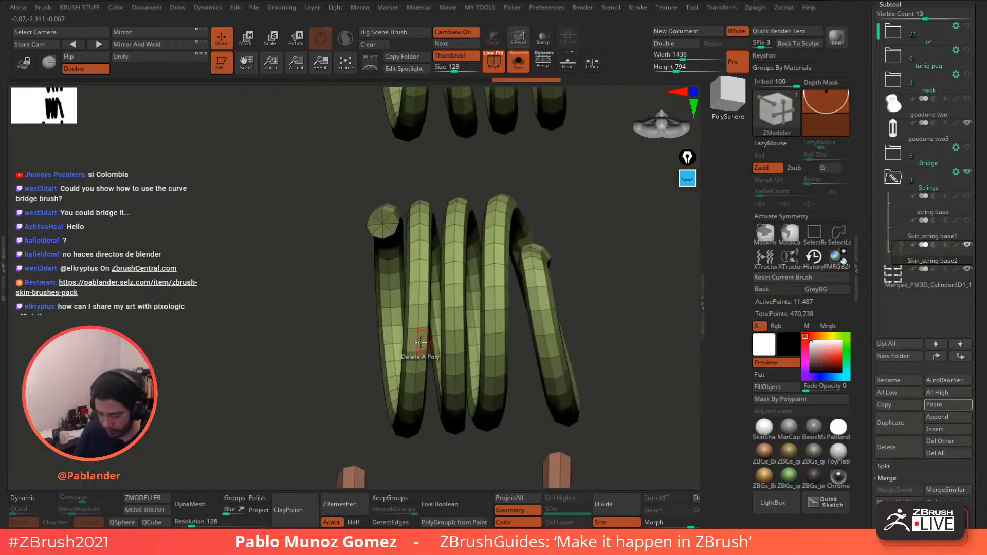
pyautogui.keyDown('alt'); pyautogui.moveTo(328, 197); pyautogui.dragTo(320, 227); pyautogui.keyUp('alt')
pyautogui.moveTo(395, 223)
pyautogui.keyDown('alt'); pyautogui.mouseDown()
pyautogui.moveTo(381, 218)
pyautogui.moveTo(395, 224)
pyautogui.mouseUp(); pyautogui.keyUp('alt')
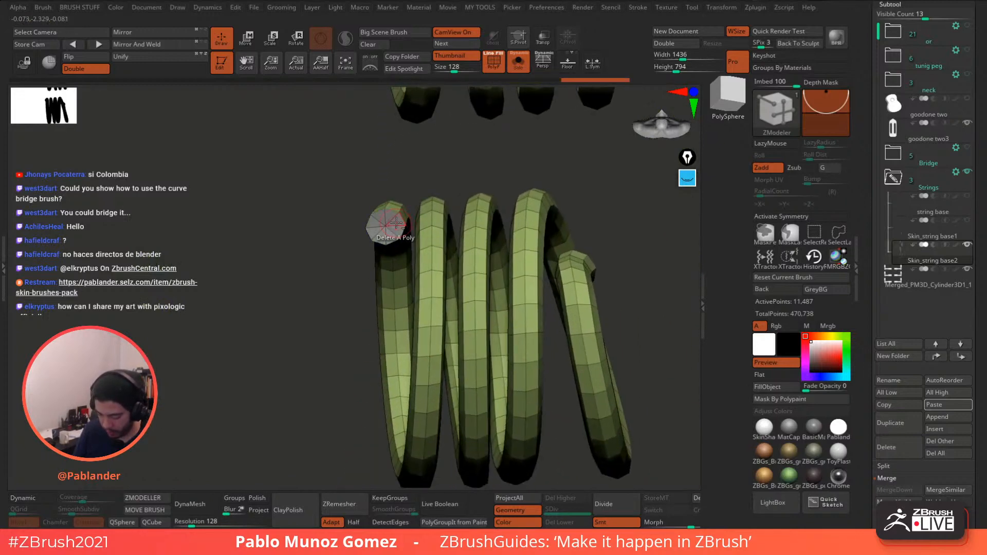
pyautogui.click(395, 223)
pyautogui.keyDown('alt'); pyautogui.moveTo(407, 138); pyautogui.dragTo(405, 329); pyautogui.keyUp('alt')
pyautogui.keyDown('alt'); pyautogui.moveTo(417, 166); pyautogui.dragTo(423, 307); pyautogui.keyUp('alt')
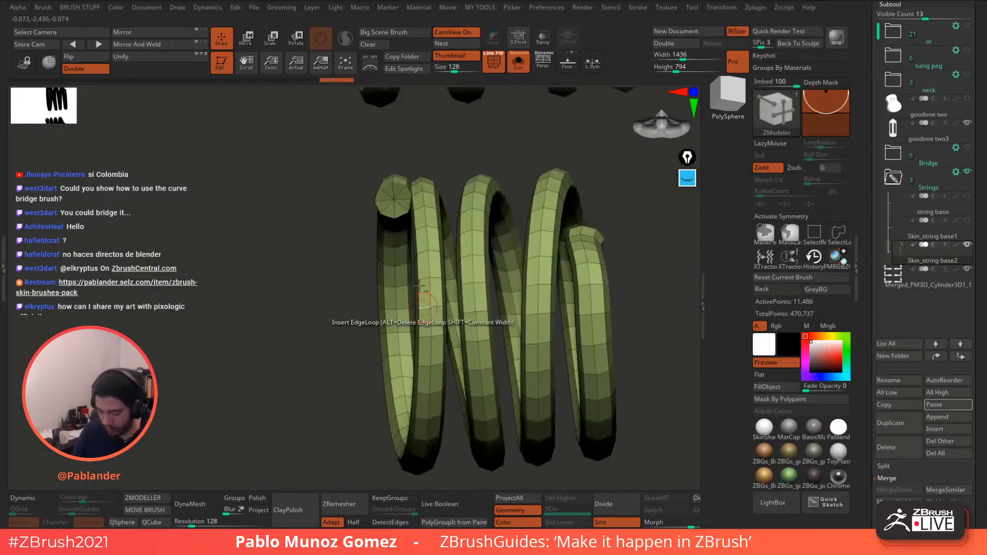
pyautogui.click(398, 190)
pyautogui.keyDown('alt'); pyautogui.moveTo(410, 172); pyautogui.dragTo(410, 315); pyautogui.keyUp('alt')
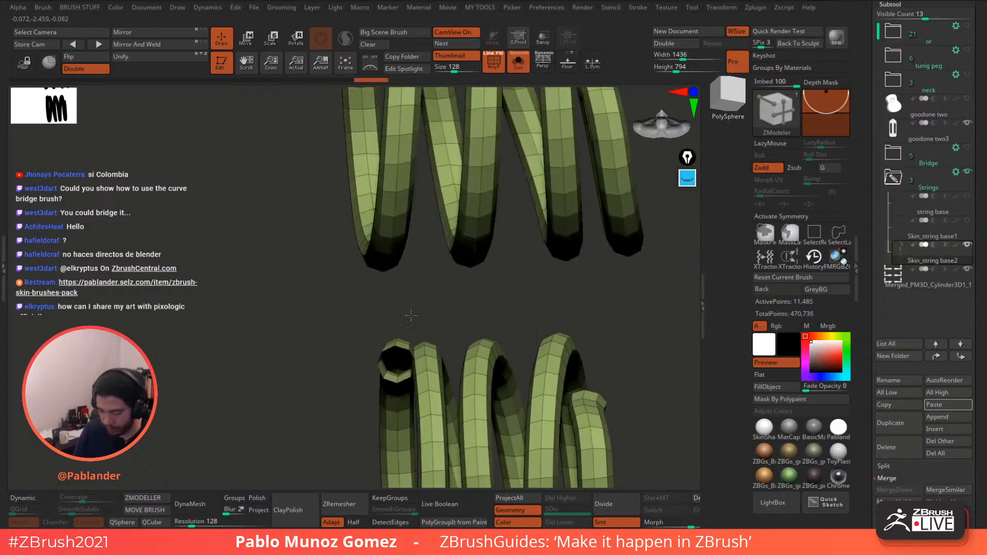
pyautogui.moveTo(395, 130)
pyautogui.keyDown('alt'); pyautogui.mouseDown()
pyautogui.moveTo(386, 197)
pyautogui.moveTo(415, 312)
pyautogui.mouseUp(); pyautogui.keyUp('alt')
pyautogui.moveTo(382, 186)
pyautogui.keyDown('alt'); pyautogui.mouseDown()
pyautogui.moveTo(363, 181)
pyautogui.moveTo(378, 185)
pyautogui.moveTo(378, 175)
pyautogui.mouseUp(); pyautogui.keyUp('alt')
pyautogui.click(379, 186)
# - Set the ZModeler edge action to Bridge with the Two Holes target at the left green coil
pyautogui.keyDown('alt'); pyautogui.moveTo(394, 266); pyautogui.dragTo(437, 136); pyautogui.keyUp('alt')
pyautogui.moveTo(441, 267); pyautogui.dragTo(308, 270)
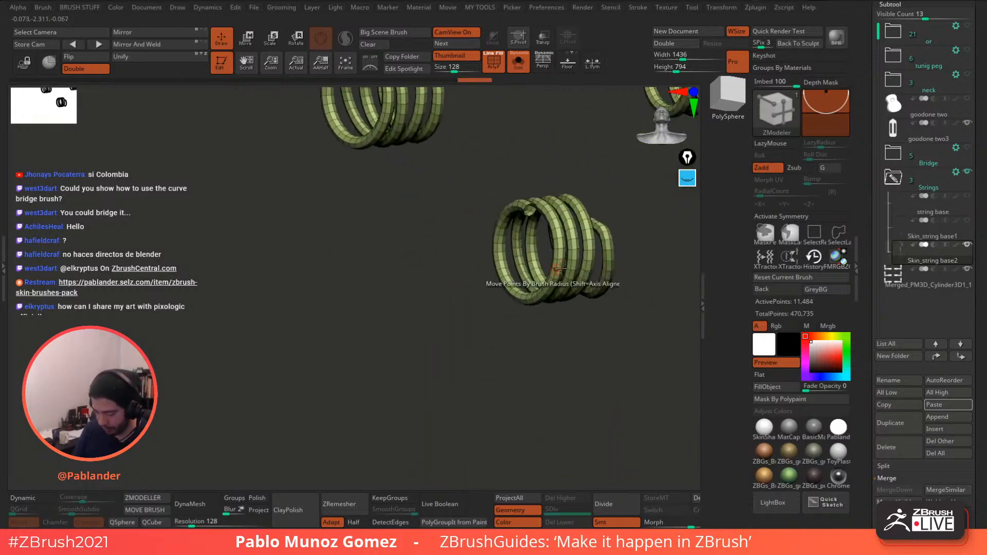
pyautogui.moveTo(561, 268); pyautogui.dragTo(452, 223, button='right')
pyautogui.moveTo(465, 331); pyautogui.dragTo(446, 250, button='right')
pyautogui.keyDown('alt'); pyautogui.moveTo(470, 316); pyautogui.dragTo(449, 288, button='right'); pyautogui.keyUp('alt')
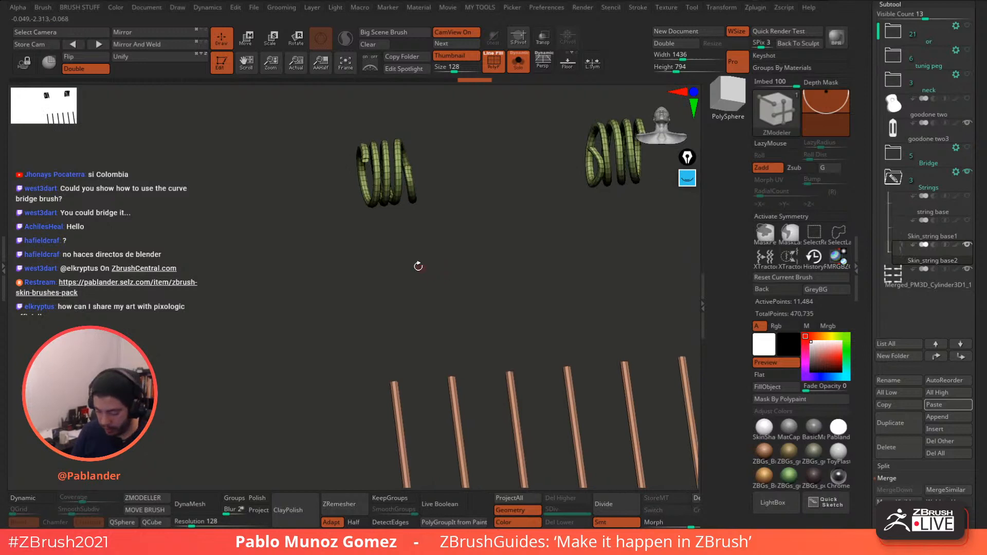
pyautogui.keyDown('ctrl'); pyautogui.moveTo(363, 163); pyautogui.dragTo(339, 151, button='right'); pyautogui.keyUp('ctrl')
pyautogui.press('space')
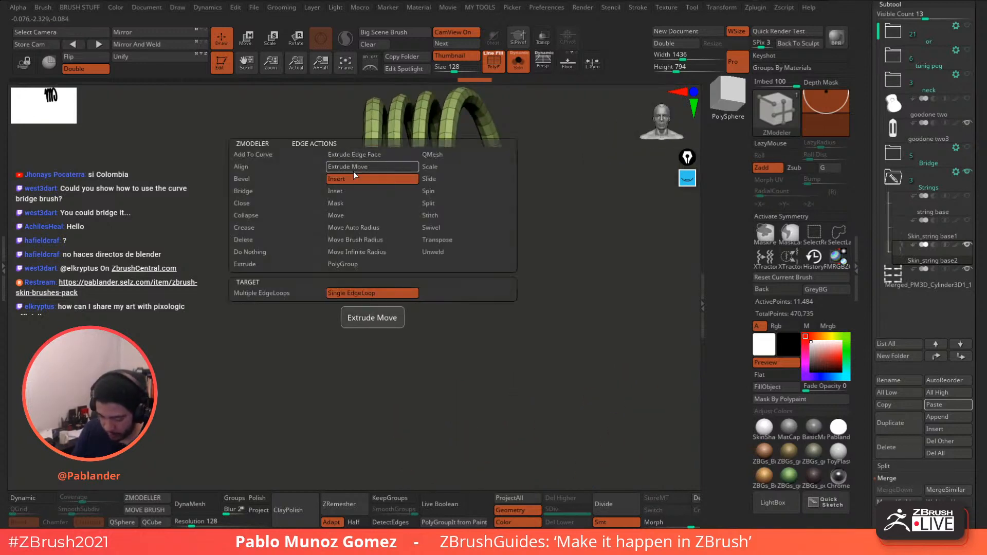
pyautogui.click(276, 191)
pyautogui.click(365, 292)
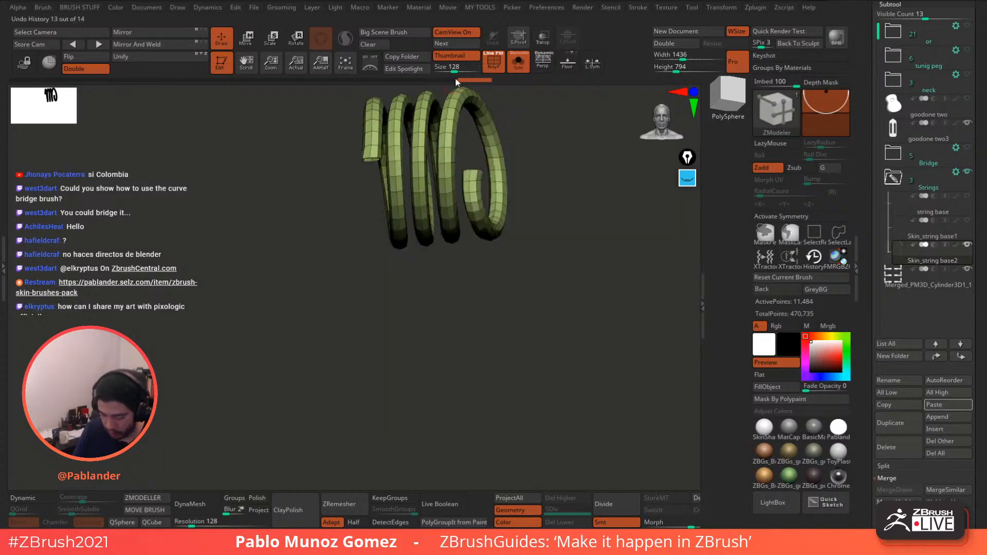
pyautogui.press('space')
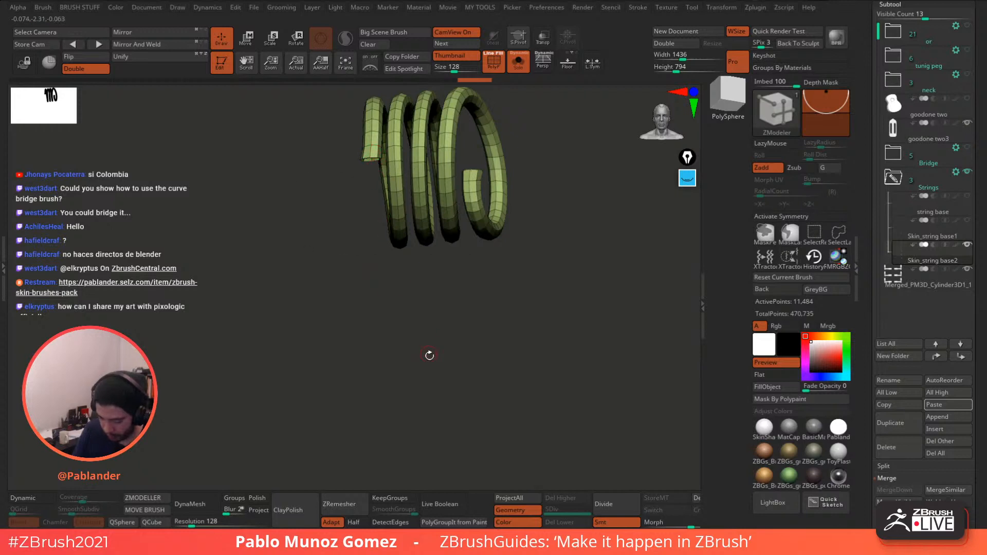
pyautogui.keyDown('alt'); pyautogui.moveTo(429, 355); pyautogui.dragTo(414, 174); pyautogui.keyUp('alt')
pyautogui.keyDown('alt'); pyautogui.moveTo(406, 284); pyautogui.dragTo(406, 273); pyautogui.keyUp('alt')
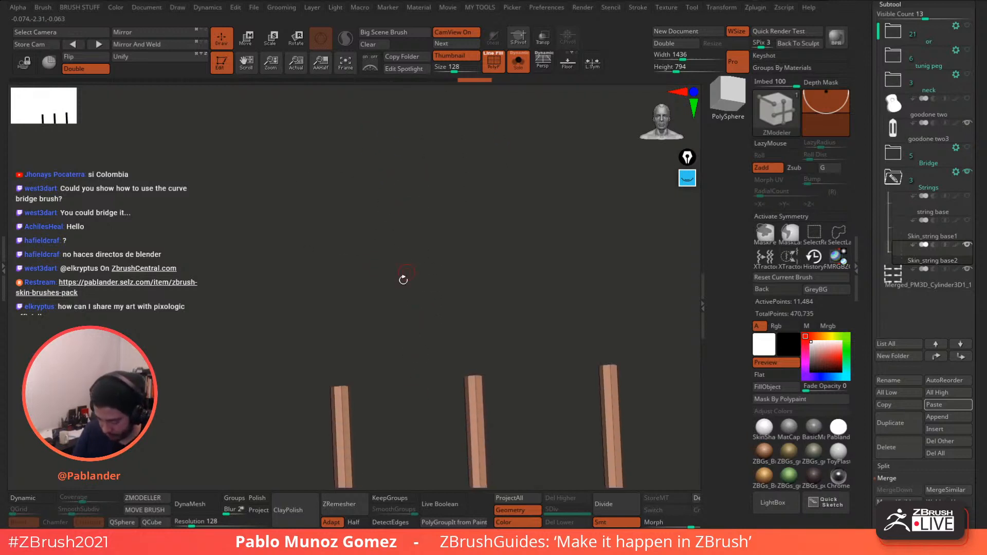
pyautogui.click(344, 386)
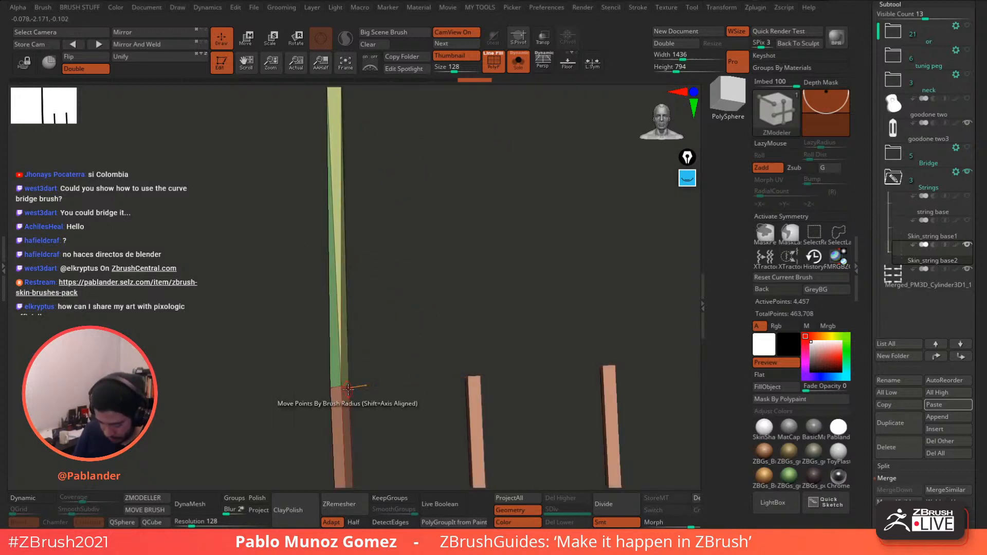
pyautogui.moveTo(425, 299); pyautogui.dragTo(345, 379)
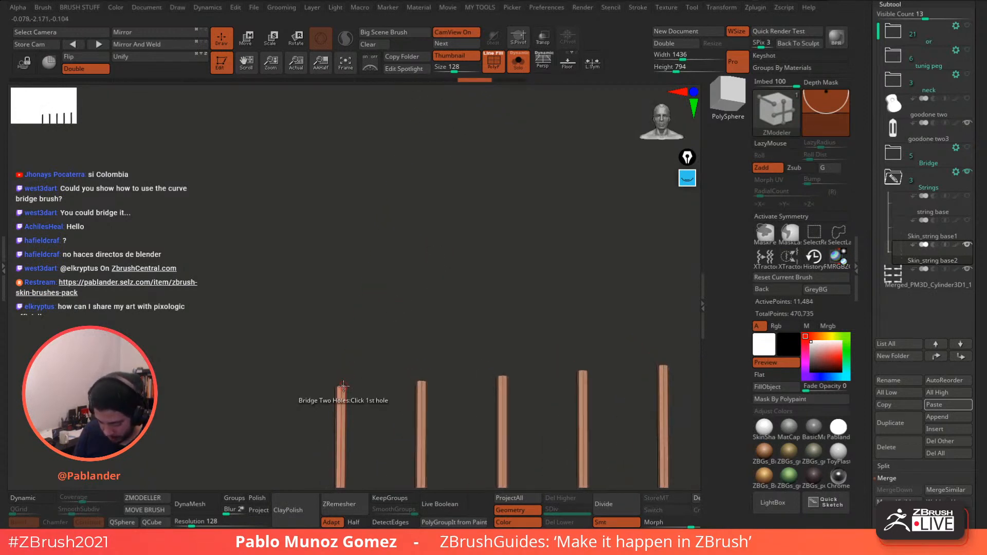
pyautogui.keyDown('alt'); pyautogui.moveTo(380, 209); pyautogui.dragTo(394, 310); pyautogui.keyUp('alt')
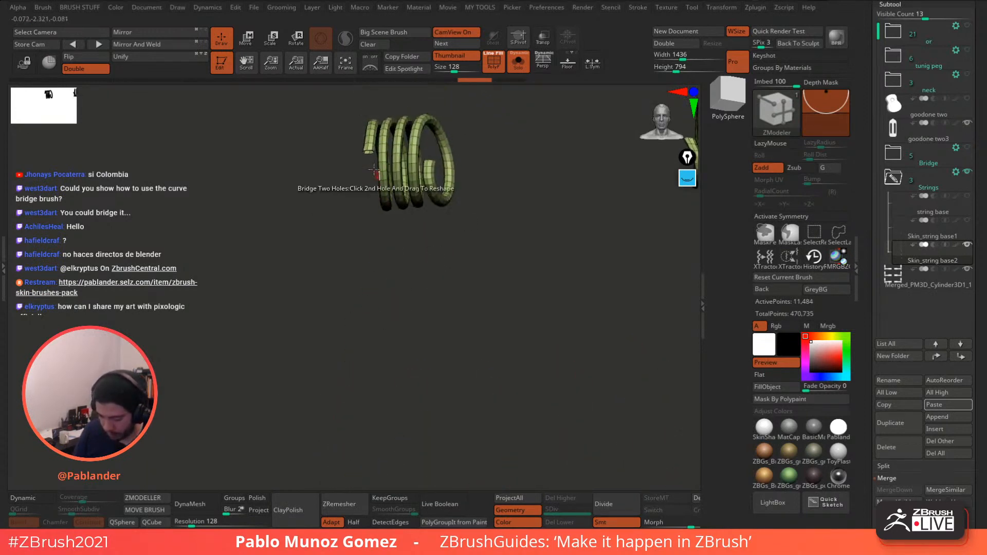
pyautogui.keyDown('alt'); pyautogui.moveTo(374, 169); pyautogui.dragTo(393, 262); pyautogui.keyUp('alt')
pyautogui.press('space')
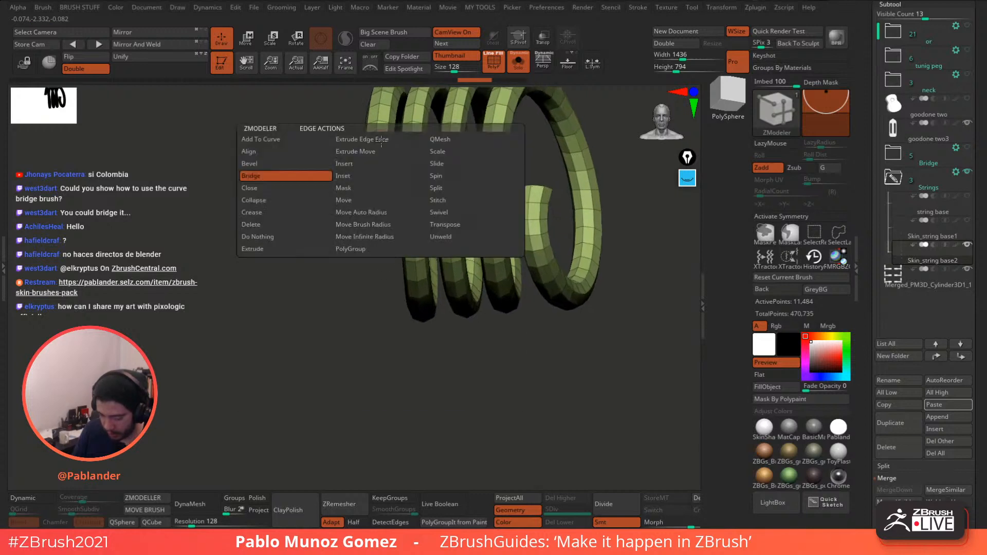
pyautogui.click(327, 176)
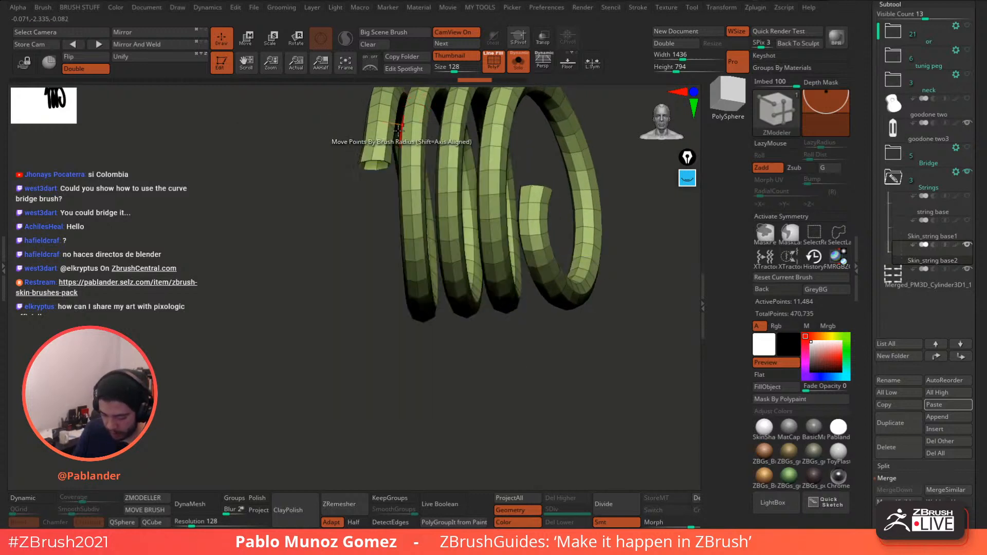
pyautogui.press('space')
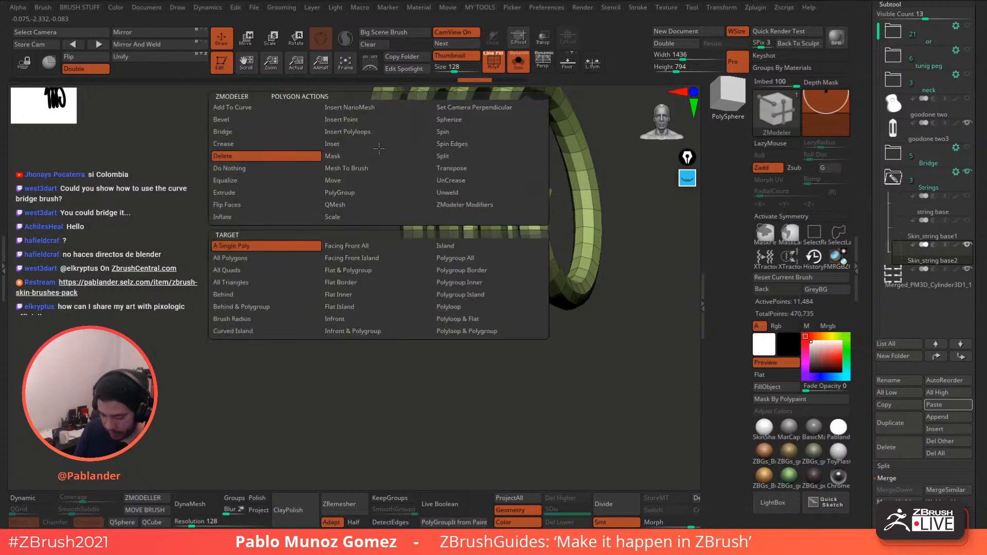
pyautogui.click(289, 166)
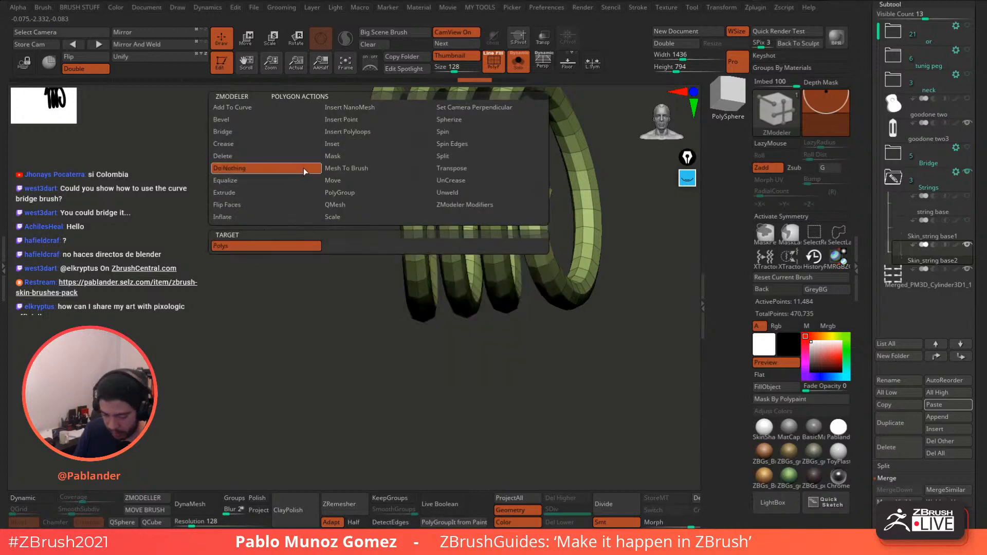
pyautogui.press('space')
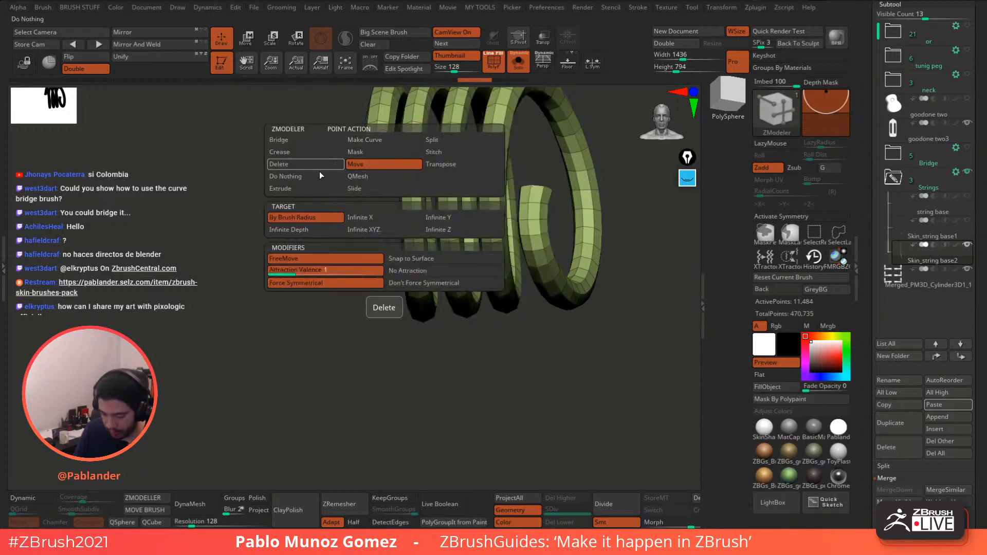
pyautogui.moveTo(359, 221); pyautogui.dragTo(394, 272)
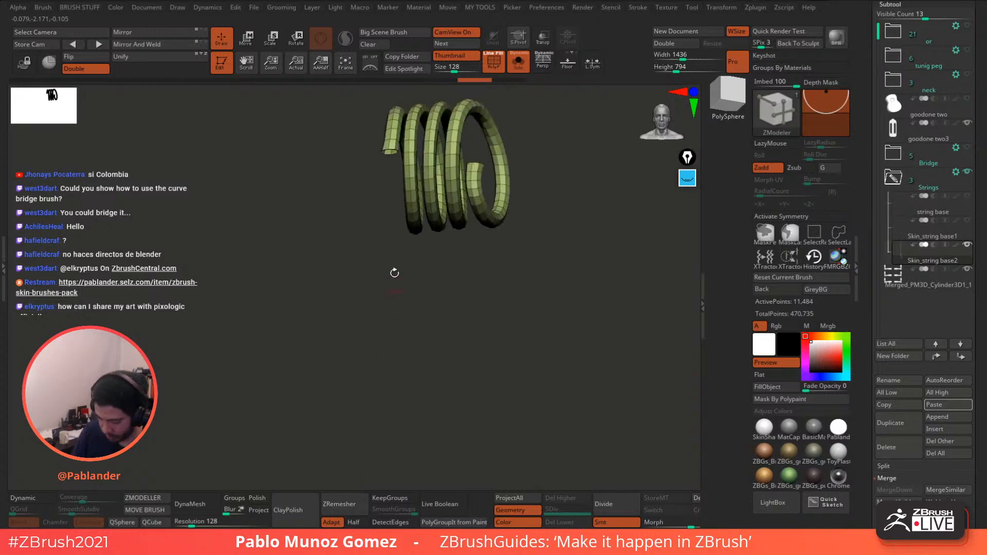
pyautogui.moveTo(386, 149); pyautogui.dragTo(420, 206)
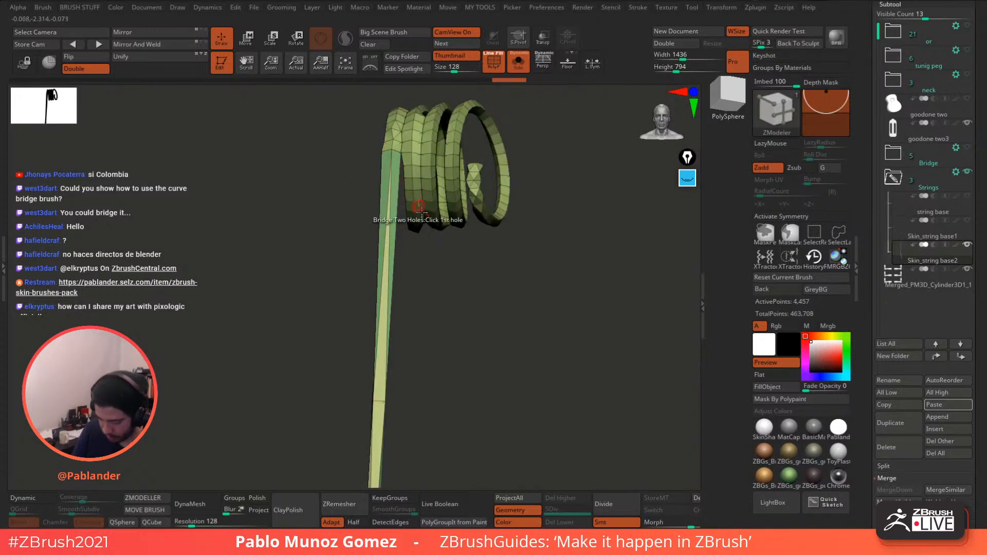
pyautogui.moveTo(446, 280); pyautogui.dragTo(422, 192)
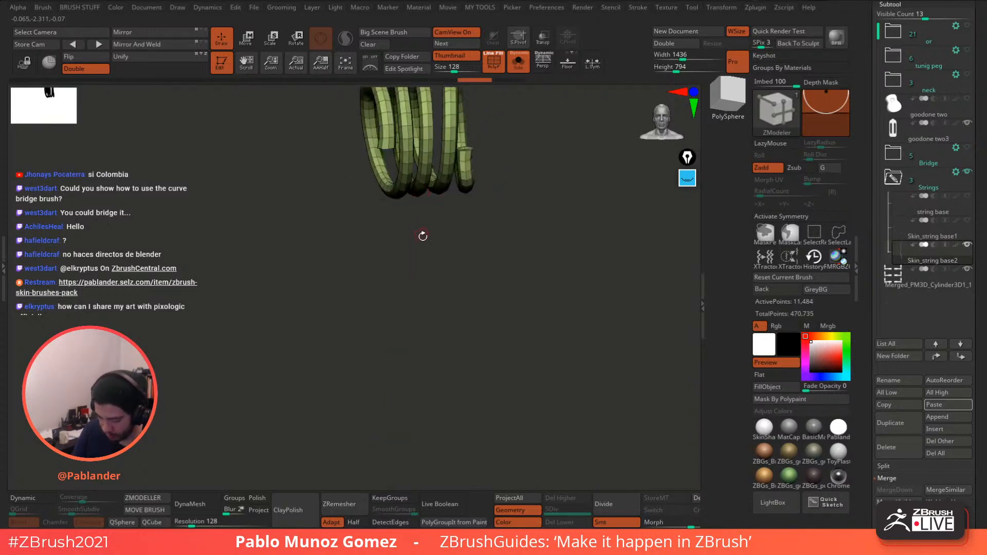
pyautogui.moveTo(423, 235); pyautogui.dragTo(566, 179)
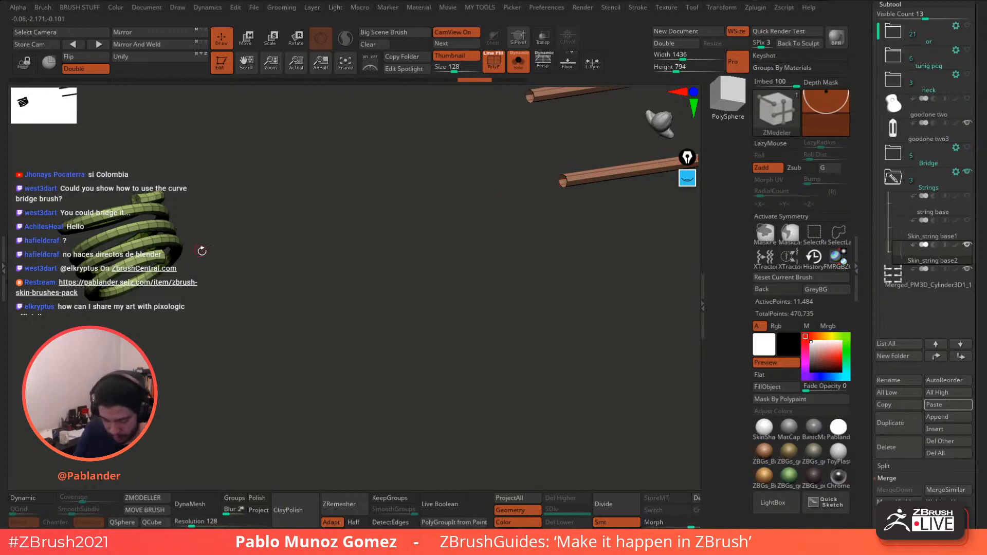
pyautogui.moveTo(166, 254); pyautogui.dragTo(211, 219)
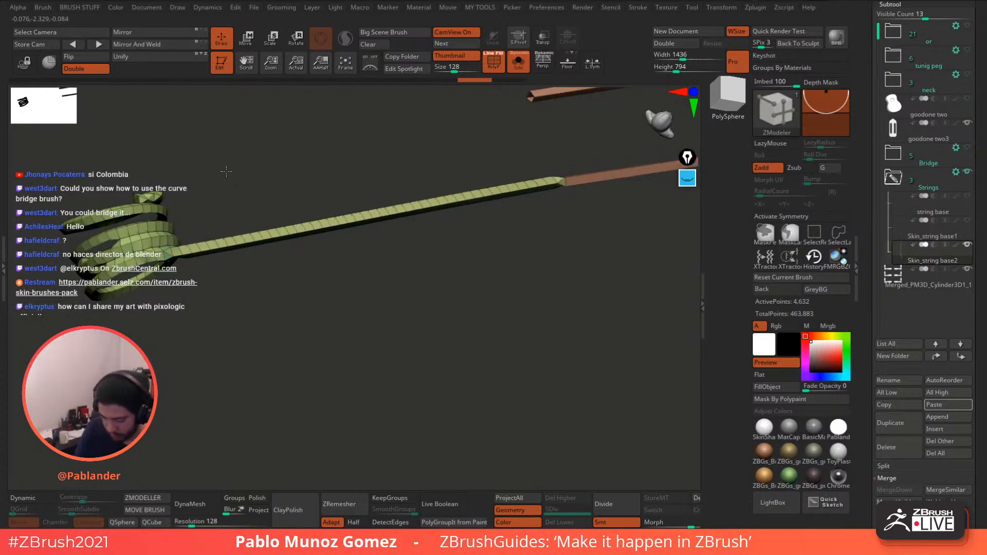
pyautogui.moveTo(376, 328); pyautogui.dragTo(469, 298)
pyautogui.moveTo(482, 255); pyautogui.dragTo(377, 164)
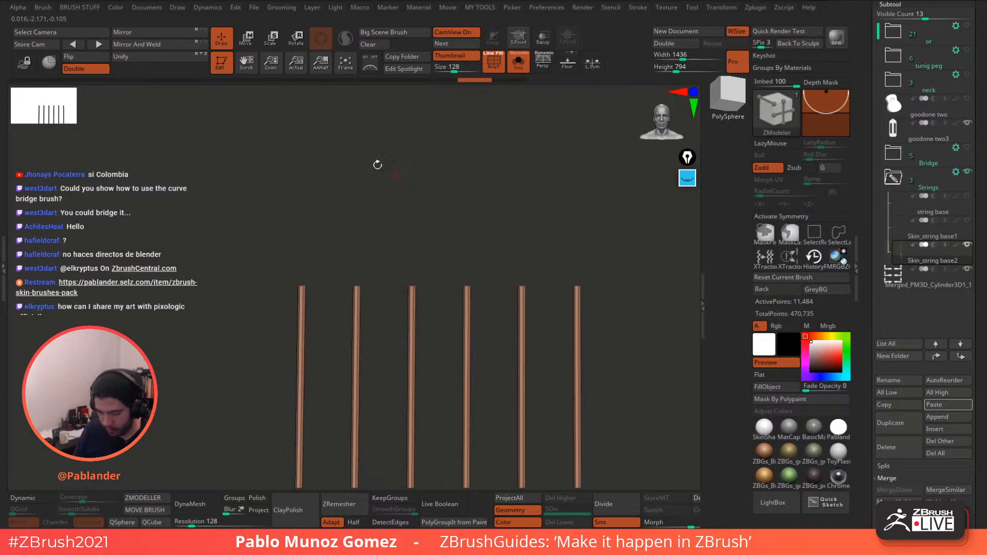
pyautogui.click(247, 40)
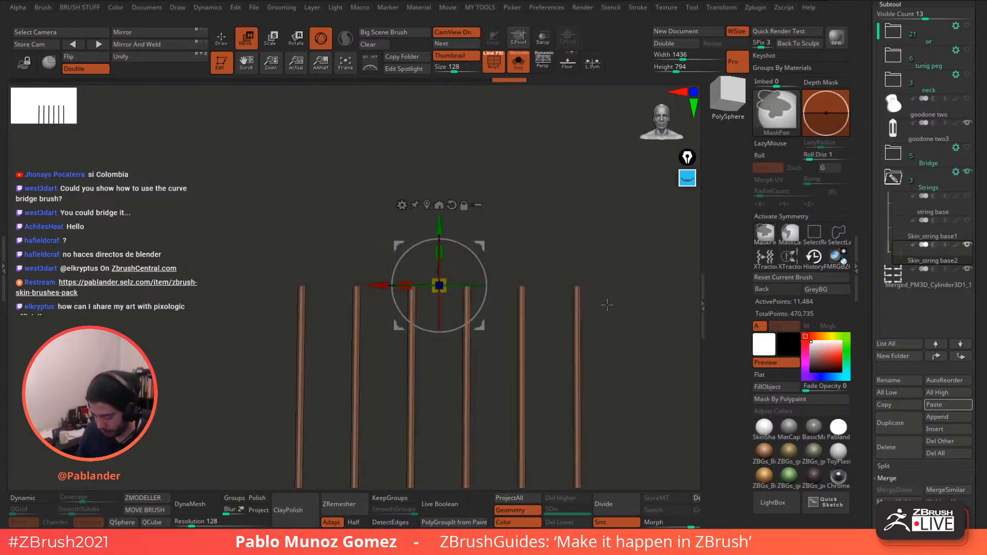
pyautogui.keyDown('alt'); pyautogui.moveTo(543, 226); pyautogui.dragTo(500, 165); pyautogui.keyUp('alt')
pyautogui.keyDown('ctrl'); pyautogui.moveTo(329, 241); pyautogui.dragTo(549, 296); pyautogui.keyUp('ctrl')
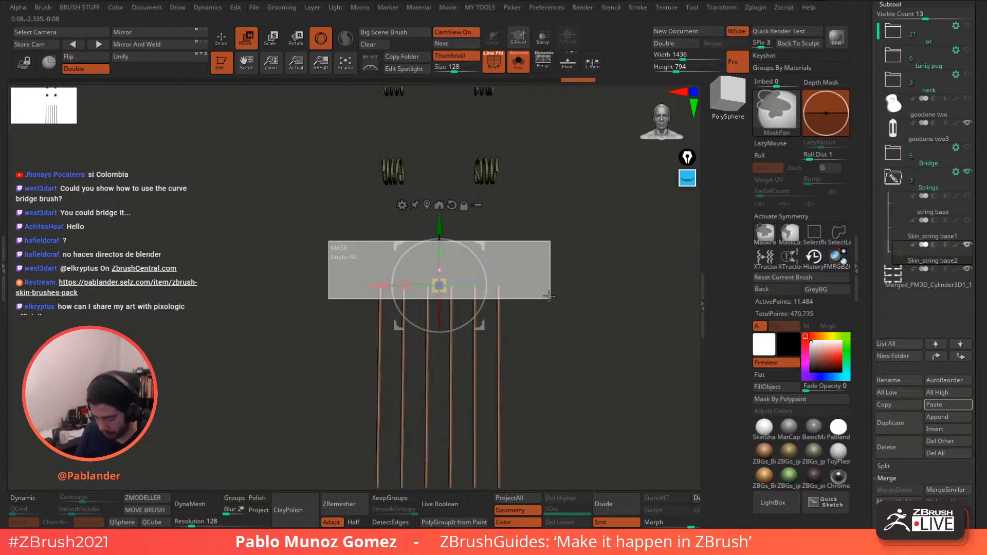
pyautogui.moveTo(439, 227); pyautogui.dragTo(439, 214)
pyautogui.hotkey('ctrl', 'z')
pyautogui.hotkey('ctrl', 'z')
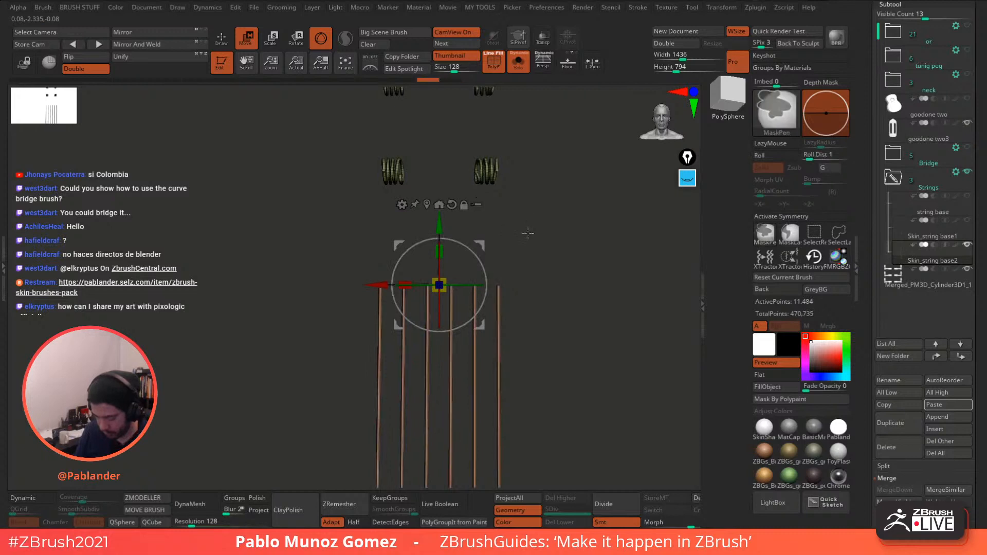
pyautogui.click(222, 38)
pyautogui.moveTo(563, 275)
pyautogui.keyDown('alt'); pyautogui.mouseDown()
pyautogui.moveTo(559, 238)
pyautogui.moveTo(568, 286)
pyautogui.moveTo(565, 256)
pyautogui.moveTo(569, 272)
pyautogui.mouseUp(); pyautogui.keyUp('alt')
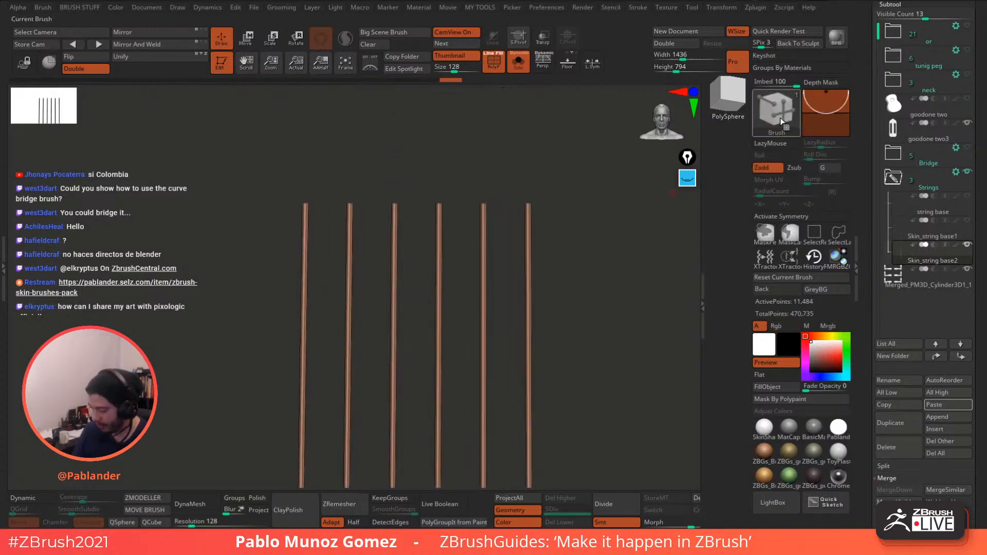
# - Pick the SliceCurve brush and draw one slice line across the tops of all six strings
pyautogui.click(777, 113)
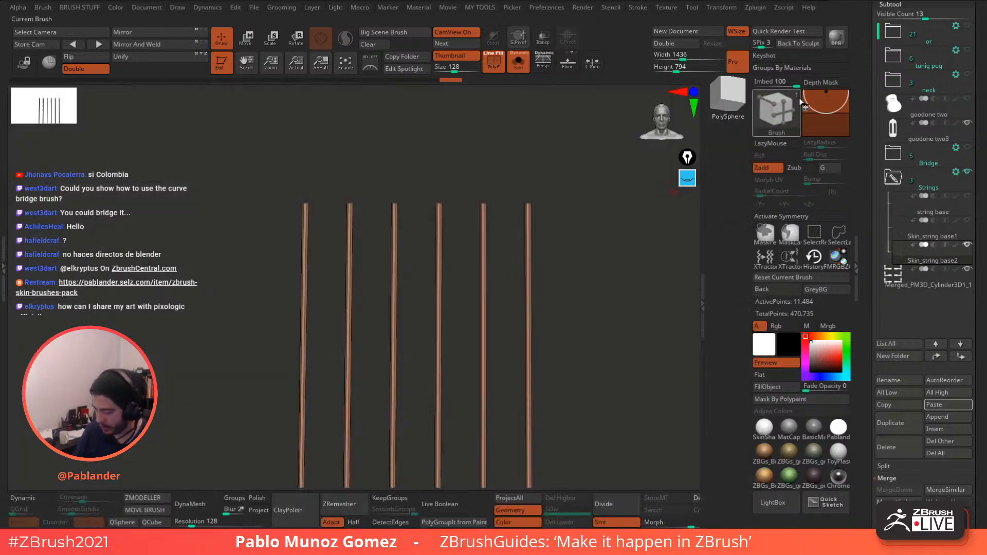
pyautogui.click(775, 116)
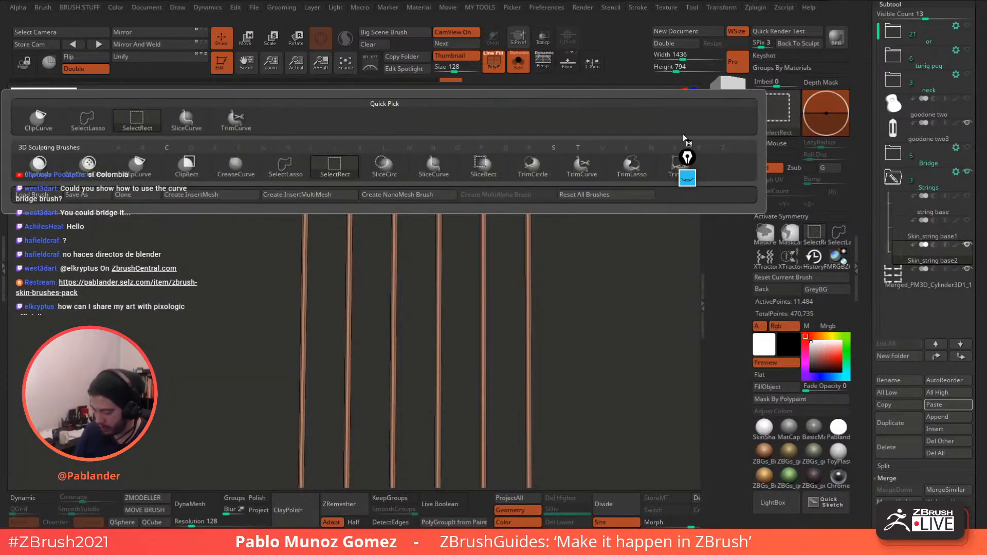
pyautogui.click(433, 170)
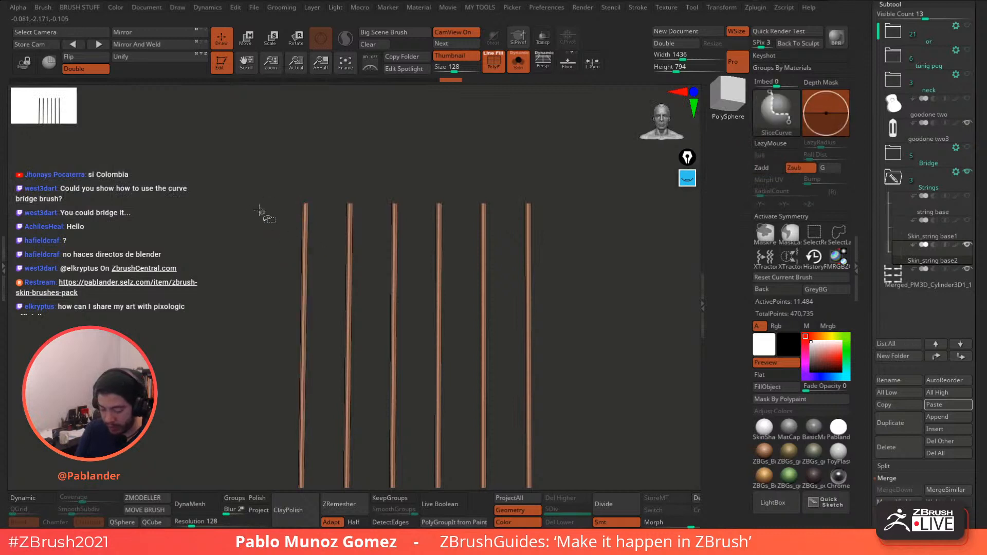
pyautogui.keyDown('ctrl'); pyautogui.keyDown('shift'); pyautogui.moveTo(292, 215); pyautogui.dragTo(568, 209); pyautogui.keyUp('shift'); pyautogui.keyUp('ctrl')
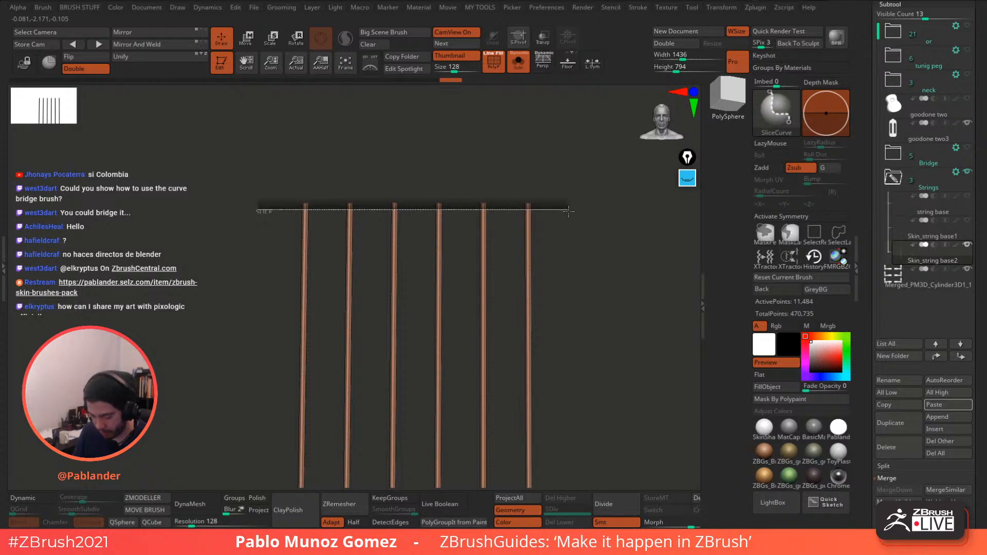
pyautogui.keyDown('ctrl'); pyautogui.keyDown('shift'); pyautogui.moveTo(567, 211); pyautogui.dragTo(568, 211); pyautogui.keyUp('shift'); pyautogui.keyUp('ctrl')
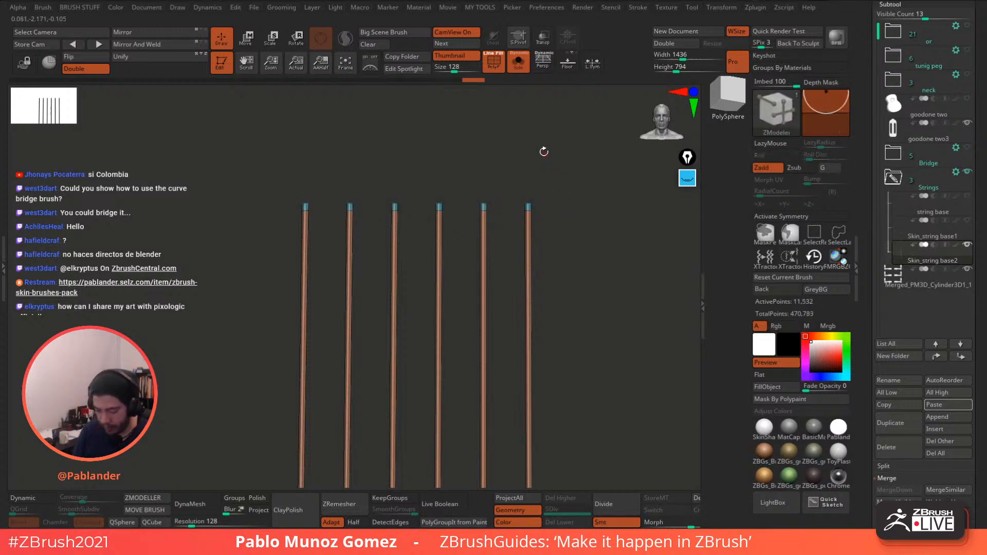
pyautogui.keyDown('alt'); pyautogui.moveTo(541, 165); pyautogui.dragTo(567, 293); pyautogui.keyUp('alt')
pyautogui.keyDown('alt'); pyautogui.moveTo(531, 218); pyautogui.dragTo(527, 236); pyautogui.keyUp('alt')
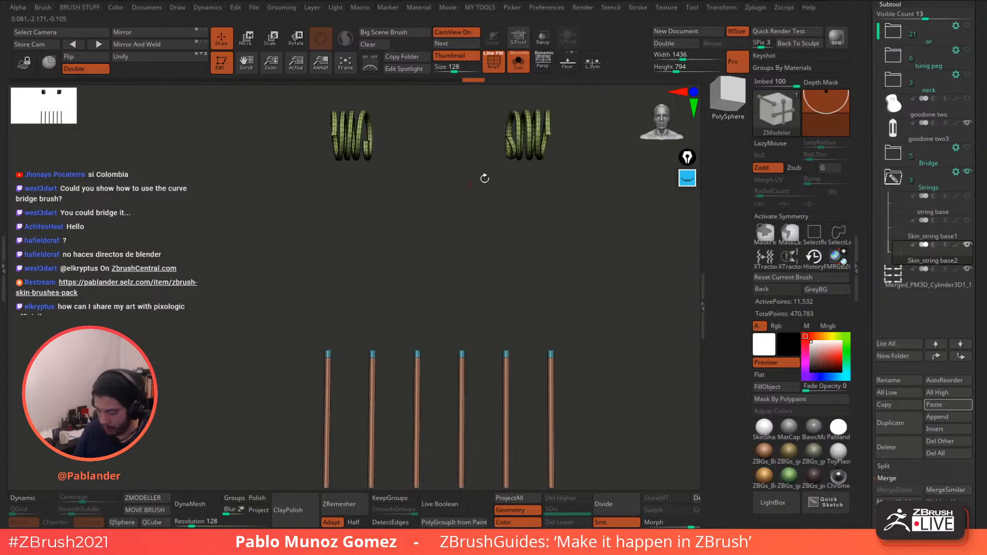
# - Mask the first string's tip with MaskPen and stretch it up toward its coil with Move Transpose
pyautogui.press('b')
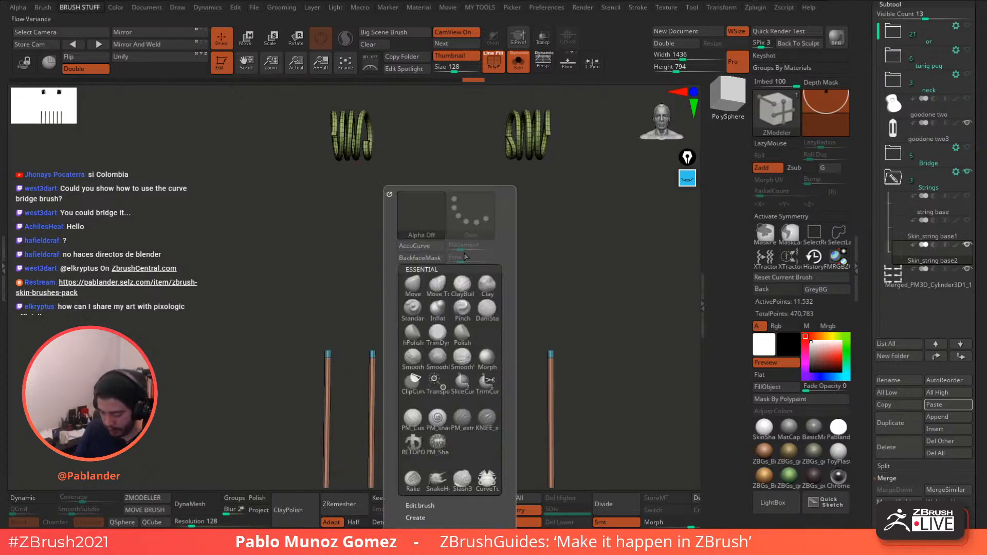
pyautogui.press('m')
pyautogui.press('p')
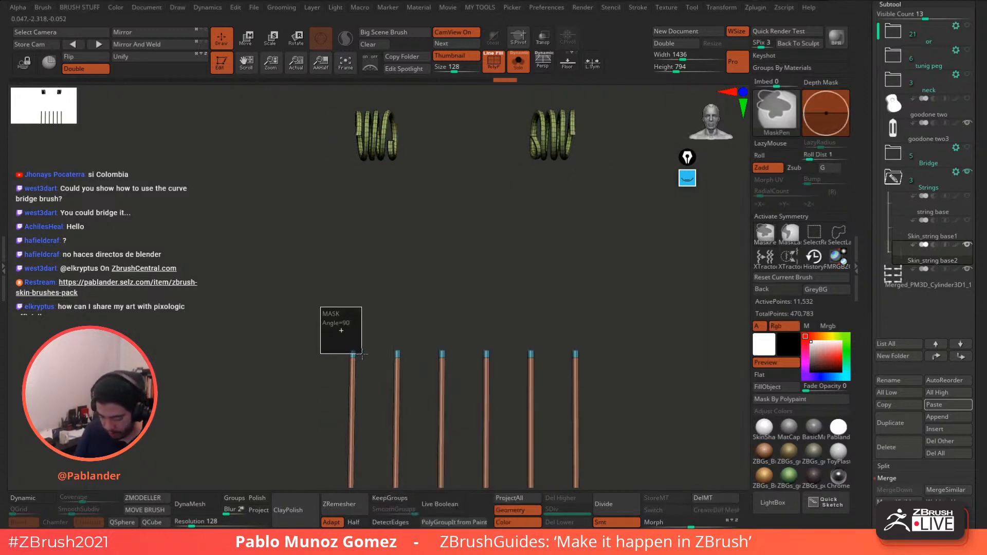
pyautogui.keyDown('ctrl'); pyautogui.moveTo(363, 354); pyautogui.dragTo(364, 354); pyautogui.keyUp('ctrl')
pyautogui.keyDown('ctrl'); pyautogui.click(387, 340); pyautogui.keyUp('ctrl')
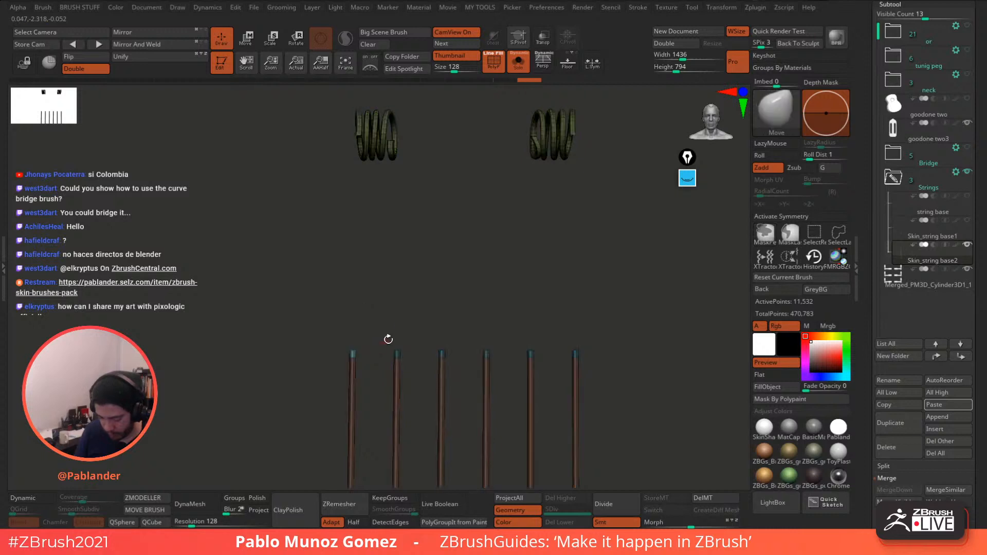
pyautogui.click(251, 45)
pyautogui.keyDown('alt'); pyautogui.moveTo(508, 267); pyautogui.dragTo(510, 292); pyautogui.keyUp('alt')
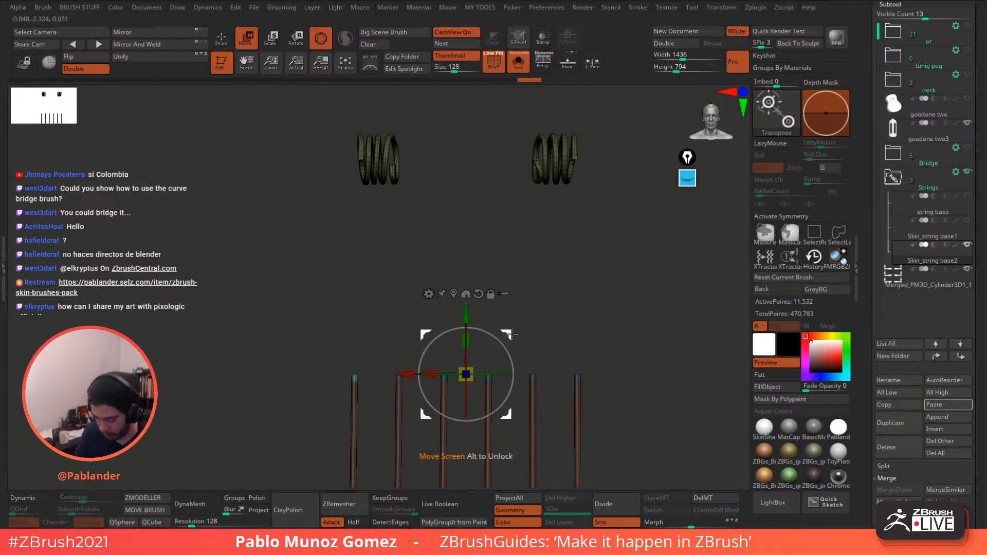
pyautogui.moveTo(514, 333); pyautogui.dragTo(518, 122)
pyautogui.moveTo(514, 266); pyautogui.dragTo(555, 268)
pyautogui.keyDown('alt'); pyautogui.moveTo(576, 223); pyautogui.dragTo(579, 243); pyautogui.keyUp('alt')
pyautogui.moveTo(537, 163); pyautogui.dragTo(465, 163)
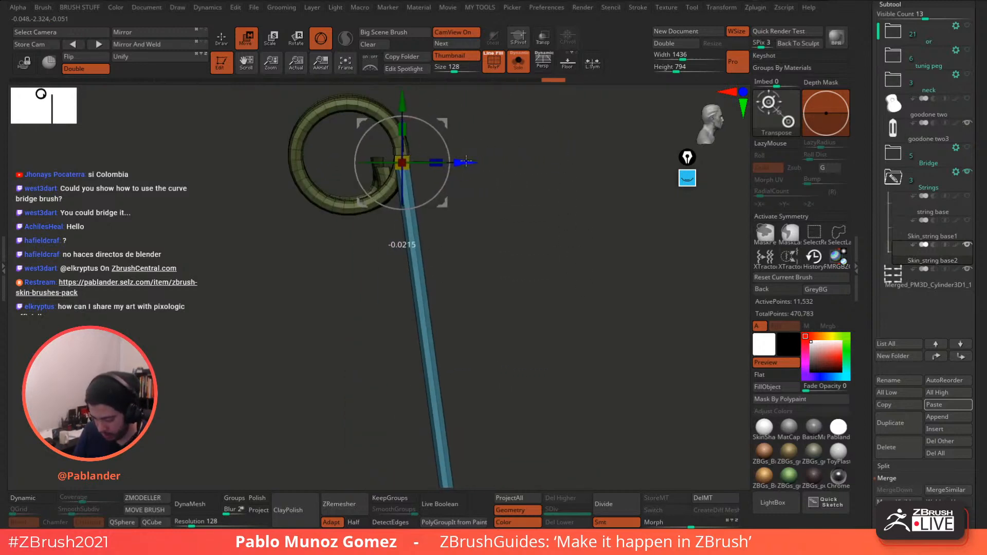
# - Isolate the second string's tip and stretch it up onto its coil
pyautogui.moveTo(446, 227); pyautogui.dragTo(485, 227)
pyautogui.keyDown('alt'); pyautogui.moveTo(441, 291); pyautogui.dragTo(350, 236); pyautogui.keyUp('alt')
pyautogui.keyDown('alt'); pyautogui.moveTo(436, 285); pyautogui.dragTo(422, 261); pyautogui.keyUp('alt')
pyautogui.keyDown('shift'); pyautogui.moveTo(422, 262); pyautogui.dragTo(431, 262); pyautogui.keyUp('shift')
pyautogui.moveTo(497, 230)
pyautogui.keyDown('alt'); pyautogui.mouseDown()
pyautogui.moveTo(497, 264)
pyautogui.moveTo(505, 218)
pyautogui.moveTo(520, 260)
pyautogui.moveTo(504, 296)
pyautogui.mouseUp(); pyautogui.keyUp('alt')
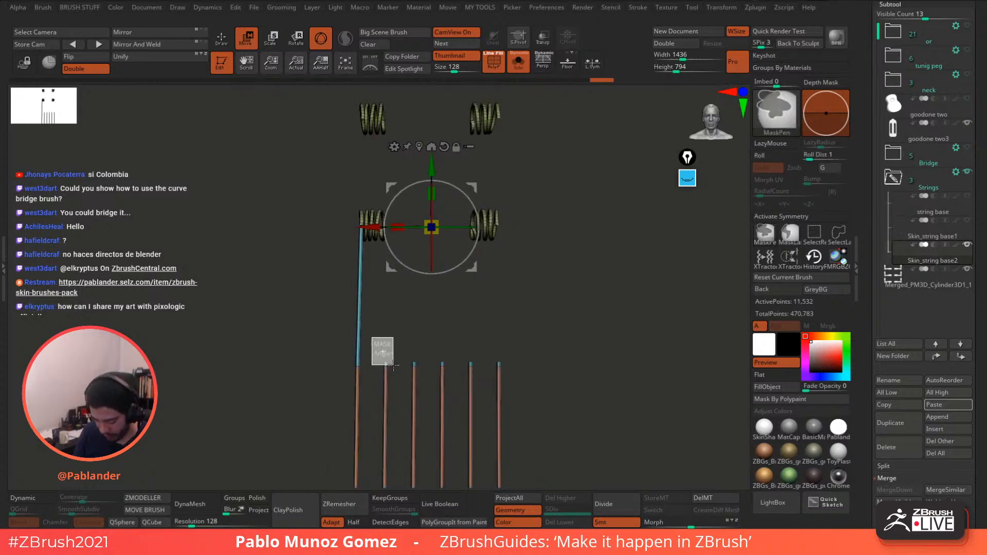
pyautogui.keyDown('ctrl'); pyautogui.moveTo(393, 366); pyautogui.dragTo(394, 366); pyautogui.keyUp('ctrl')
pyautogui.keyDown('ctrl'); pyautogui.click(450, 300); pyautogui.keyUp('ctrl')
pyautogui.moveTo(471, 266); pyautogui.dragTo(448, 83)
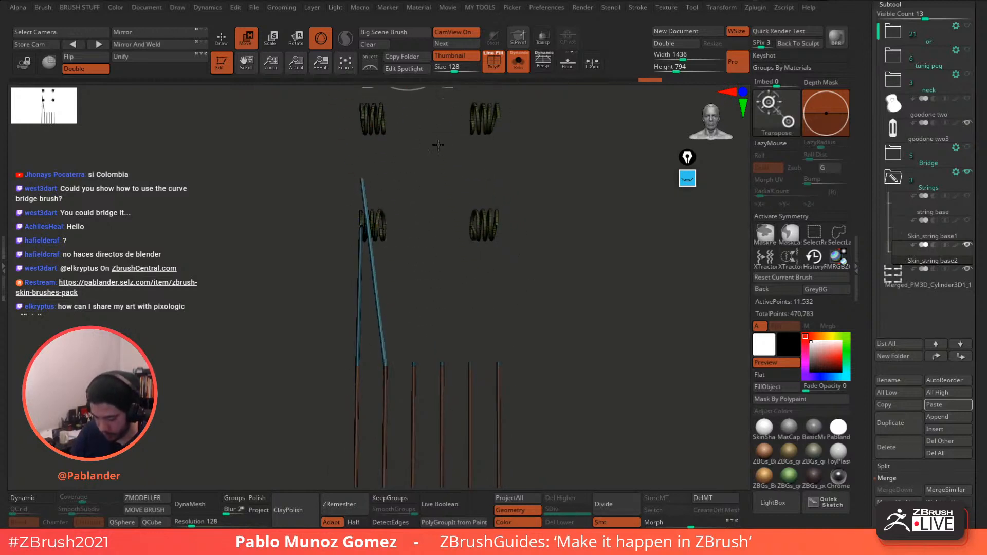
pyautogui.keyDown('alt'); pyautogui.moveTo(438, 146); pyautogui.dragTo(436, 263); pyautogui.keyUp('alt')
pyautogui.moveTo(451, 204); pyautogui.dragTo(451, 148)
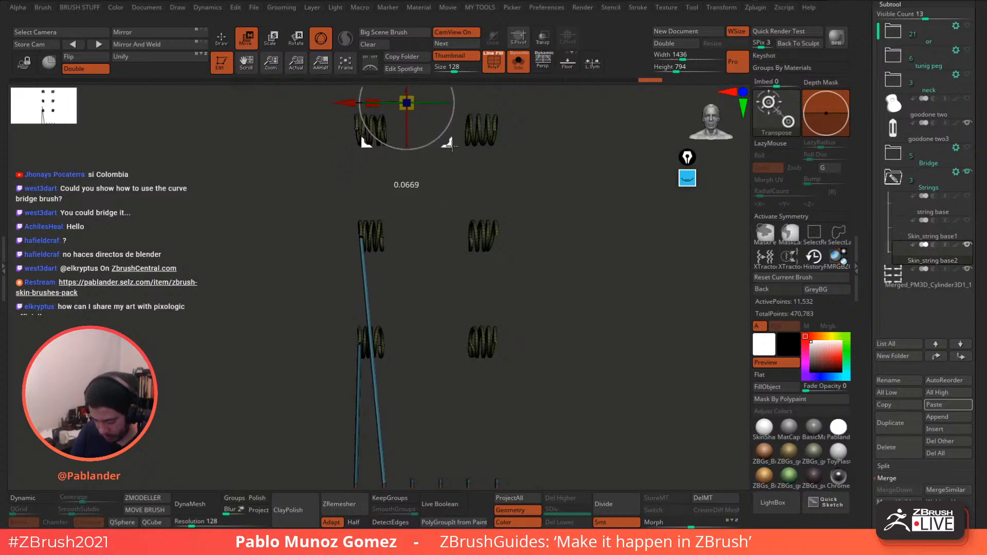
pyautogui.moveTo(443, 201); pyautogui.dragTo(492, 209)
pyautogui.keyDown('alt'); pyautogui.moveTo(499, 180); pyautogui.dragTo(437, 219); pyautogui.keyUp('alt')
pyautogui.click(399, 109)
# - Stretch the third string's tip to the top-left coil, then mask the fourth string's tip
pyautogui.keyDown('alt'); pyautogui.moveTo(532, 297); pyautogui.dragTo(543, 193); pyautogui.keyUp('alt')
pyautogui.keyDown('alt'); pyautogui.moveTo(525, 266); pyautogui.dragTo(527, 225); pyautogui.keyUp('alt')
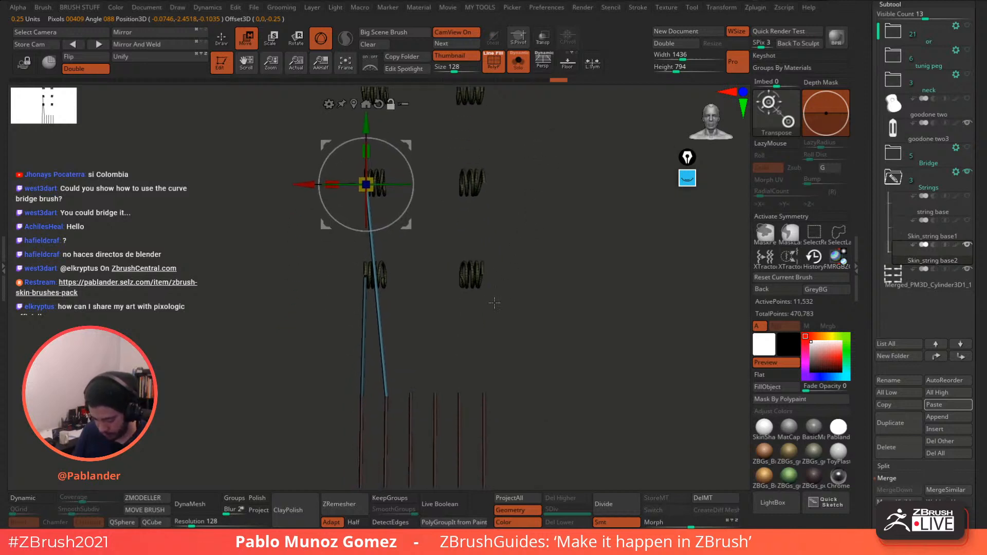
pyautogui.keyDown('ctrl'); pyautogui.moveTo(494, 303); pyautogui.dragTo(461, 344); pyautogui.keyUp('ctrl')
pyautogui.keyDown('ctrl'); pyautogui.click(411, 395); pyautogui.keyUp('ctrl')
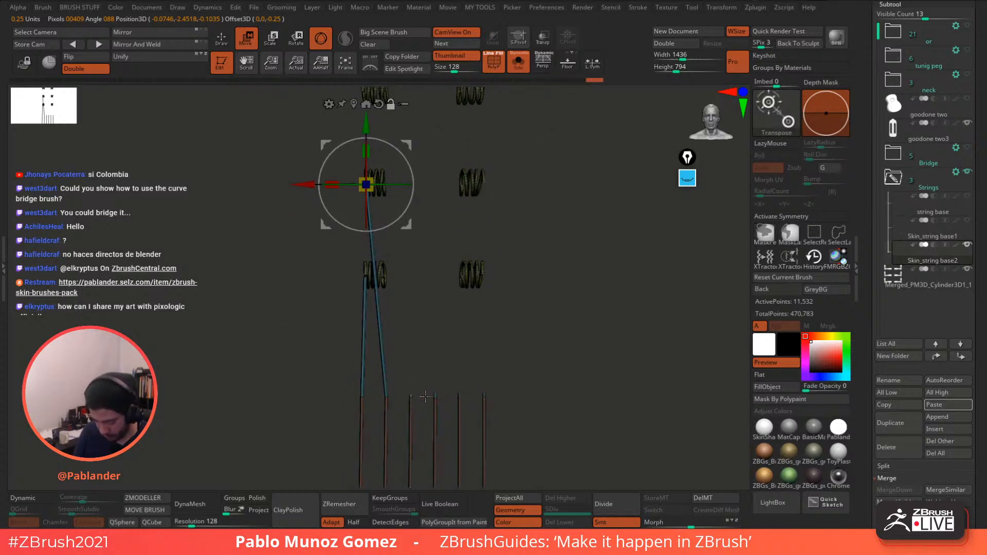
pyautogui.keyDown('alt'); pyautogui.moveTo(410, 224); pyautogui.dragTo(485, 429); pyautogui.keyUp('alt')
pyautogui.moveTo(485, 429); pyautogui.dragTo(398, 224)
pyautogui.moveTo(476, 286); pyautogui.dragTo(488, 276)
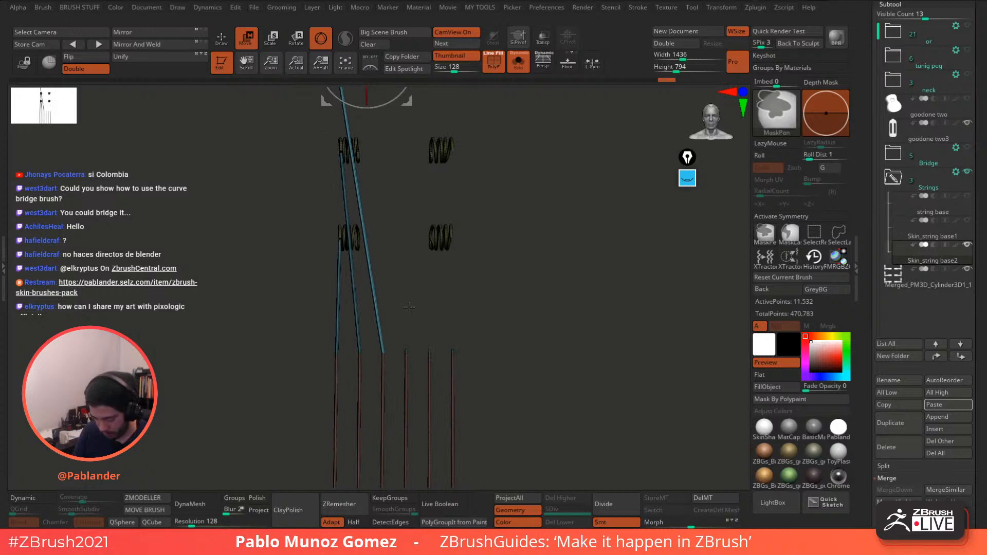
pyautogui.keyDown('ctrl'); pyautogui.moveTo(393, 323); pyautogui.dragTo(412, 353); pyautogui.keyUp('ctrl')
# - Stretch the fourth string's tip to the top-right coil and shift it sideways onto the coil
pyautogui.keyDown('ctrl'); pyautogui.click(471, 288); pyautogui.keyUp('ctrl')
pyautogui.keyDown('alt'); pyautogui.moveTo(479, 273); pyautogui.dragTo(477, 348); pyautogui.keyUp('alt')
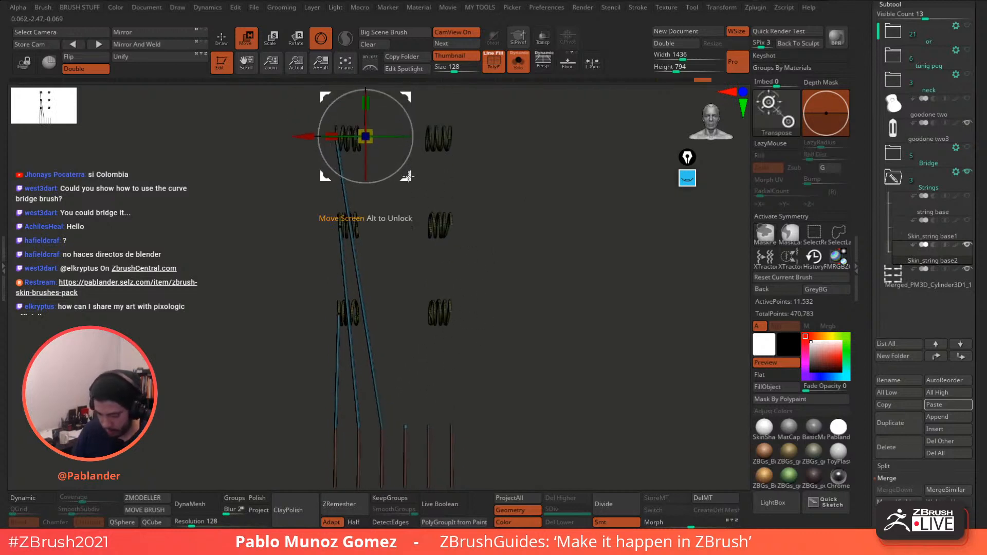
pyautogui.keyDown('alt'); pyautogui.moveTo(409, 175); pyautogui.dragTo(530, 410); pyautogui.keyUp('alt')
pyautogui.moveTo(530, 409); pyautogui.dragTo(522, 307)
pyautogui.keyDown('alt'); pyautogui.moveTo(494, 165); pyautogui.dragTo(505, 242); pyautogui.keyUp('alt')
pyautogui.moveTo(506, 242); pyautogui.dragTo(500, 222)
pyautogui.keyDown('alt'); pyautogui.moveTo(512, 332); pyautogui.dragTo(493, 282); pyautogui.keyUp('alt')
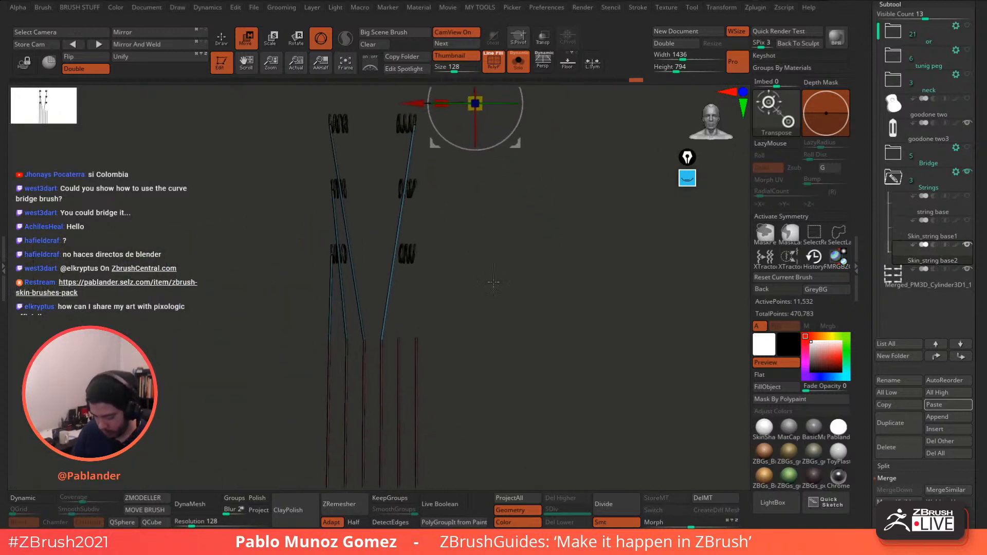
# - Mask the lower string sections and shift the free upper parts sideways onto the coils
pyautogui.keyDown('ctrl'); pyautogui.moveTo(410, 308); pyautogui.dragTo(414, 331); pyautogui.keyUp('ctrl')
pyautogui.keyDown('ctrl'); pyautogui.click(404, 339); pyautogui.keyUp('ctrl')
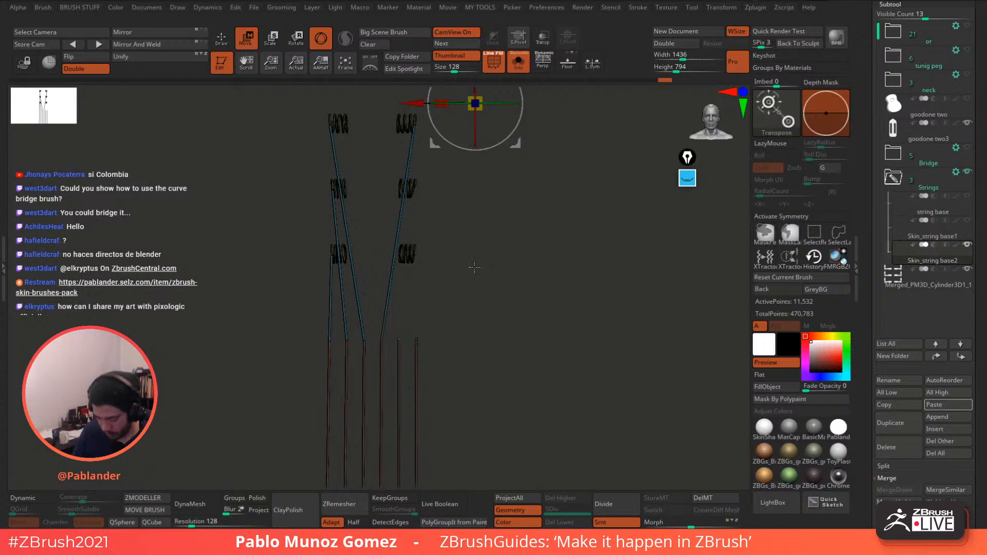
pyautogui.moveTo(517, 152); pyautogui.dragTo(514, 234)
pyautogui.keyDown('ctrl'); pyautogui.moveTo(543, 194); pyautogui.dragTo(552, 381, button='right'); pyautogui.keyUp('ctrl')
pyautogui.moveTo(552, 381); pyautogui.dragTo(506, 272, button='right')
pyautogui.moveTo(514, 231); pyautogui.dragTo(552, 223)
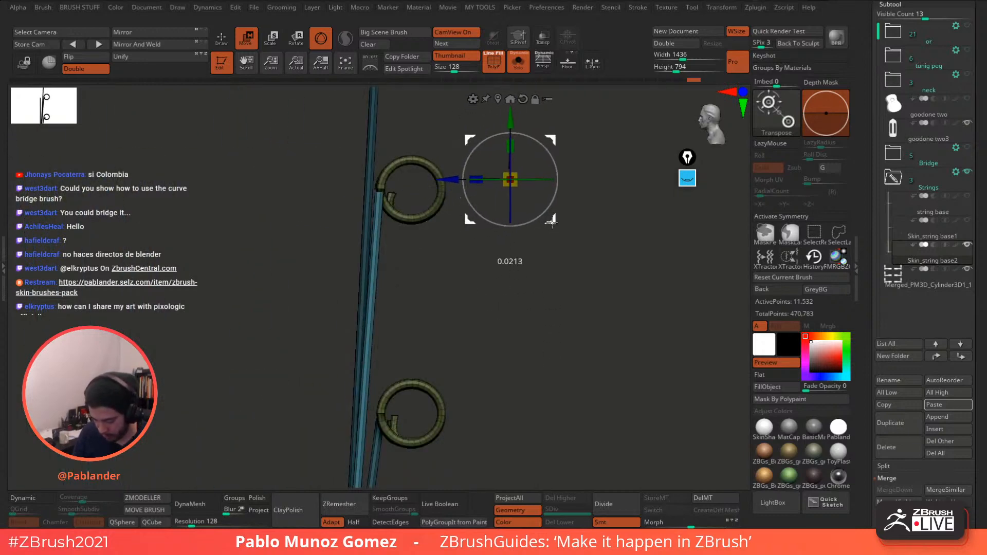
pyautogui.moveTo(534, 257); pyautogui.dragTo(553, 236, button='right')
pyautogui.moveTo(550, 223); pyautogui.dragTo(553, 223)
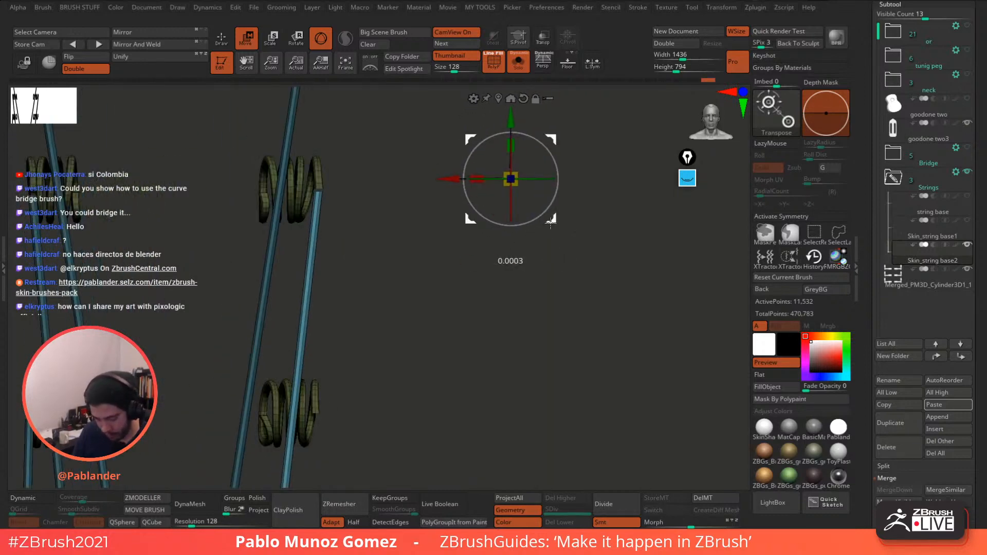
pyautogui.keyDown('ctrl'); pyautogui.moveTo(554, 298); pyautogui.dragTo(537, 247, button='right'); pyautogui.keyUp('ctrl')
pyautogui.keyDown('alt'); pyautogui.moveTo(524, 328); pyautogui.dragTo(529, 227, button='right'); pyautogui.keyUp('alt')
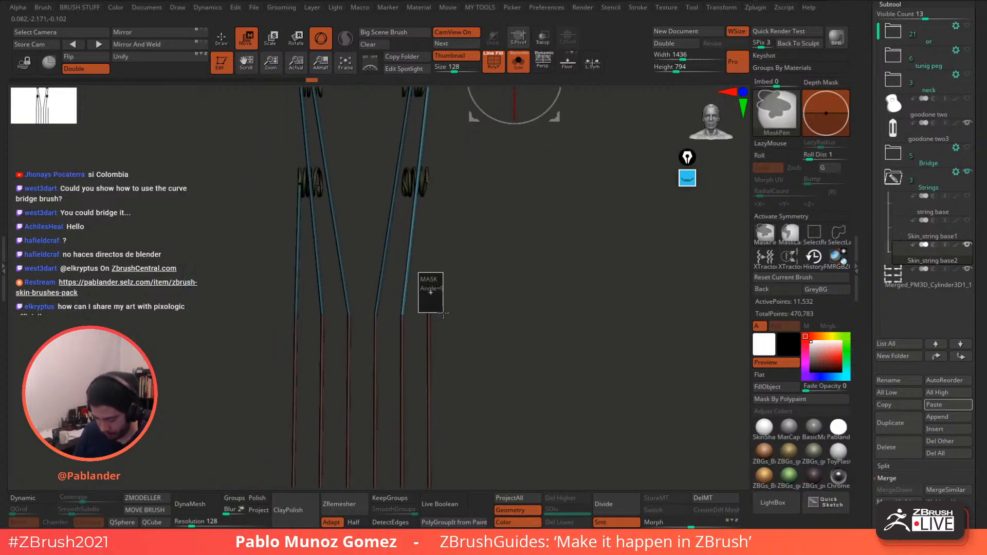
# - Mask and invert the rightmost string's tip, move it onto its coil, and return to Draw
pyautogui.keyDown('ctrl'); pyautogui.moveTo(467, 291); pyautogui.dragTo(481, 314); pyautogui.keyUp('ctrl')
pyautogui.keyDown('alt'); pyautogui.moveTo(445, 257); pyautogui.dragTo(428, 280, button='right'); pyautogui.keyUp('alt')
pyautogui.keyDown('ctrl'); pyautogui.moveTo(427, 280); pyautogui.dragTo(422, 296, button='right'); pyautogui.keyUp('ctrl')
pyautogui.keyDown('ctrl'); pyautogui.moveTo(402, 307); pyautogui.dragTo(432, 349); pyautogui.keyUp('ctrl')
pyautogui.keyDown('ctrl'); pyautogui.click(502, 296); pyautogui.keyUp('ctrl')
pyautogui.hotkey('ctrl', 'z')
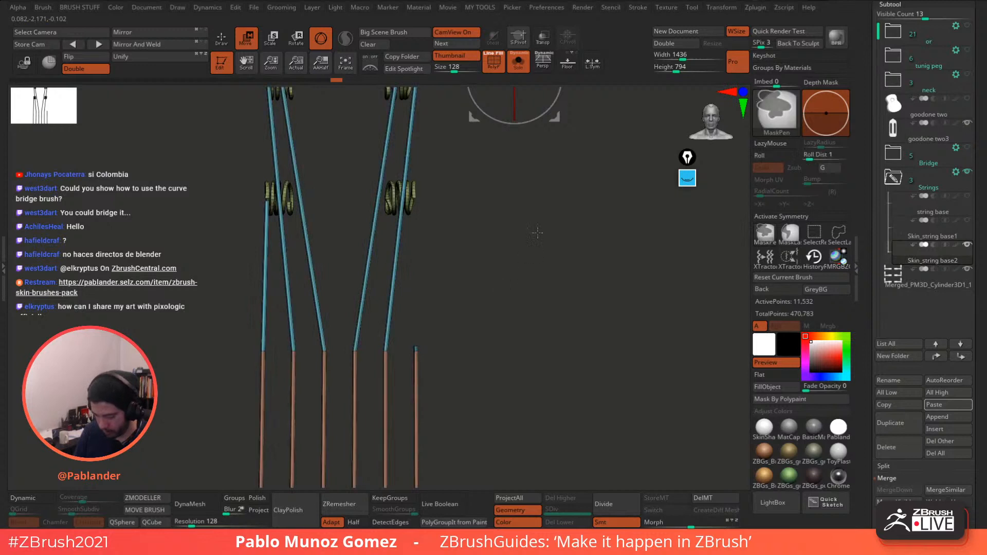
pyautogui.keyDown('ctrl'); pyautogui.click(549, 168); pyautogui.keyUp('ctrl')
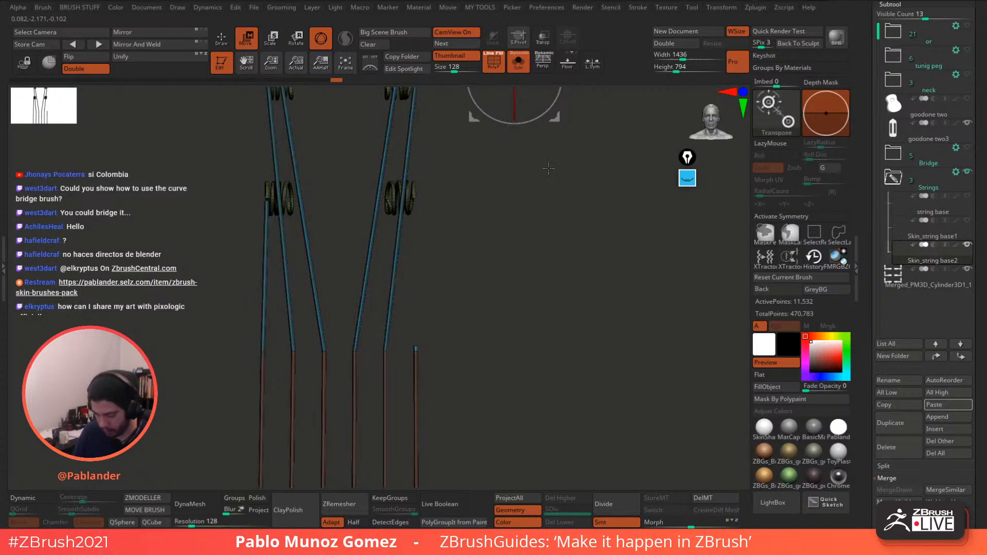
pyautogui.moveTo(556, 123); pyautogui.dragTo(506, 221)
pyautogui.keyDown('shift'); pyautogui.moveTo(591, 280); pyautogui.dragTo(539, 329); pyautogui.keyUp('shift')
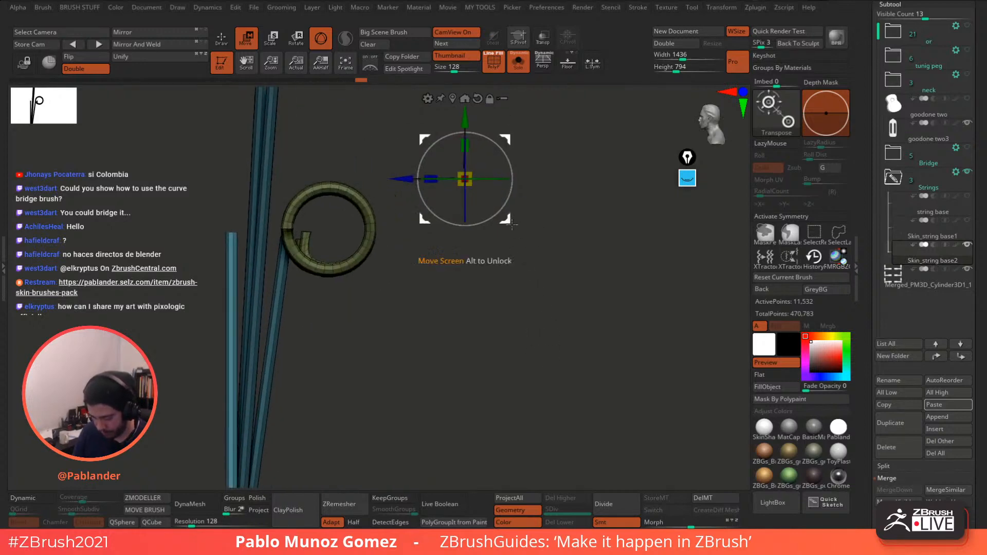
pyautogui.moveTo(510, 221); pyautogui.dragTo(563, 221)
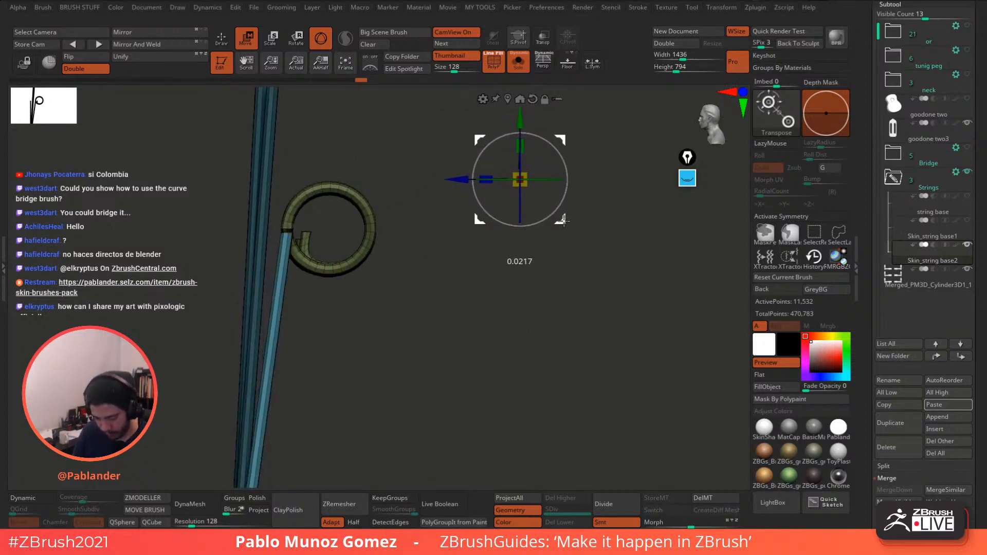
pyautogui.moveTo(524, 286); pyautogui.dragTo(560, 286)
pyautogui.moveTo(566, 287); pyautogui.dragTo(483, 202)
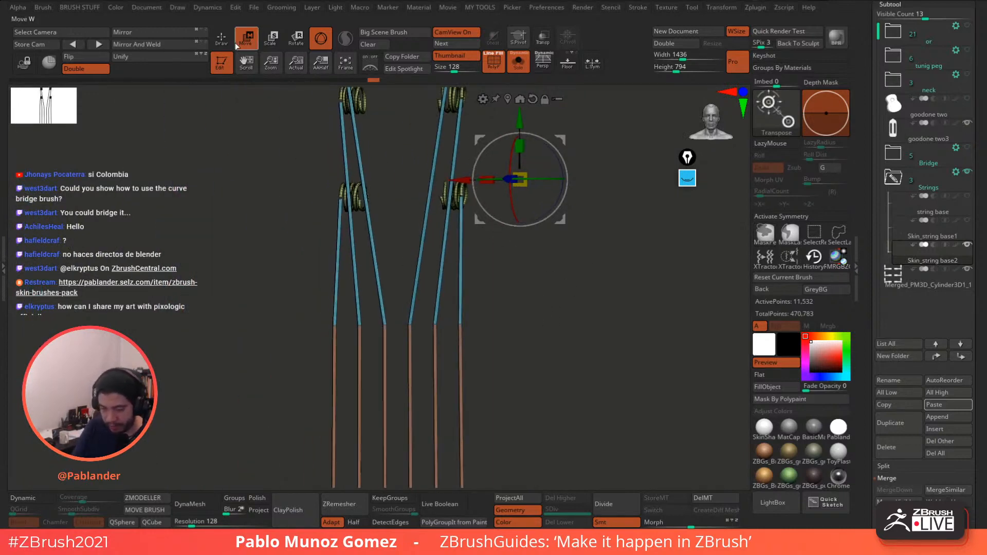
pyautogui.click(222, 38)
pyautogui.keyDown('alt'); pyautogui.moveTo(547, 273); pyautogui.dragTo(539, 232); pyautogui.keyUp('alt')
pyautogui.moveTo(548, 173); pyautogui.dragTo(505, 184)
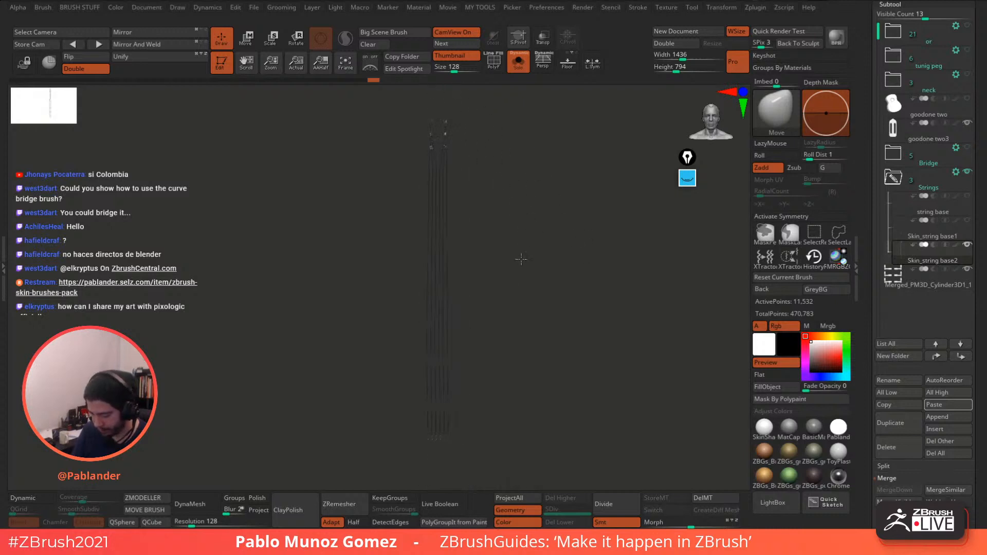
# - Turn off Solo and unhide the goodone two body, Bridge and neck subtools, framing the headstock
pyautogui.click(520, 67)
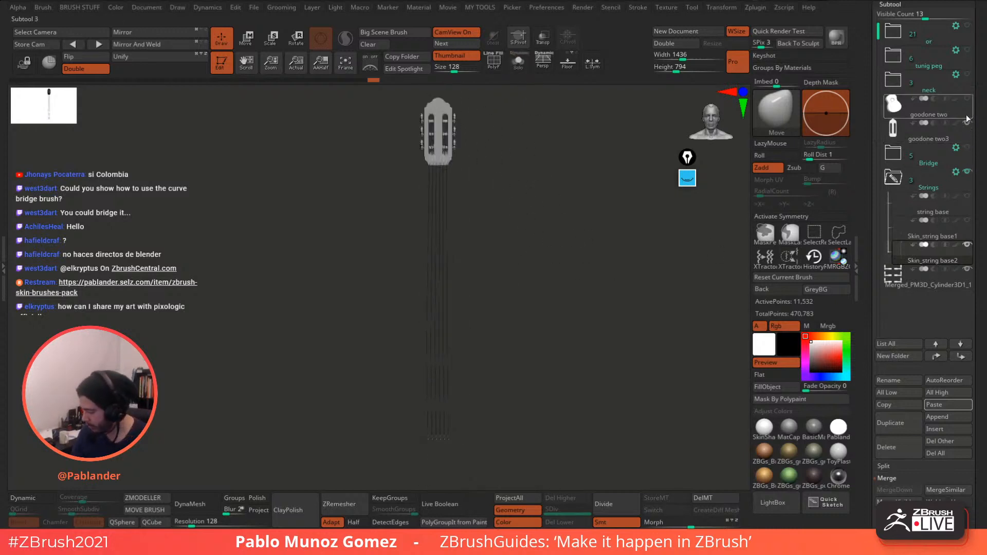
pyautogui.click(967, 99)
pyautogui.click(968, 150)
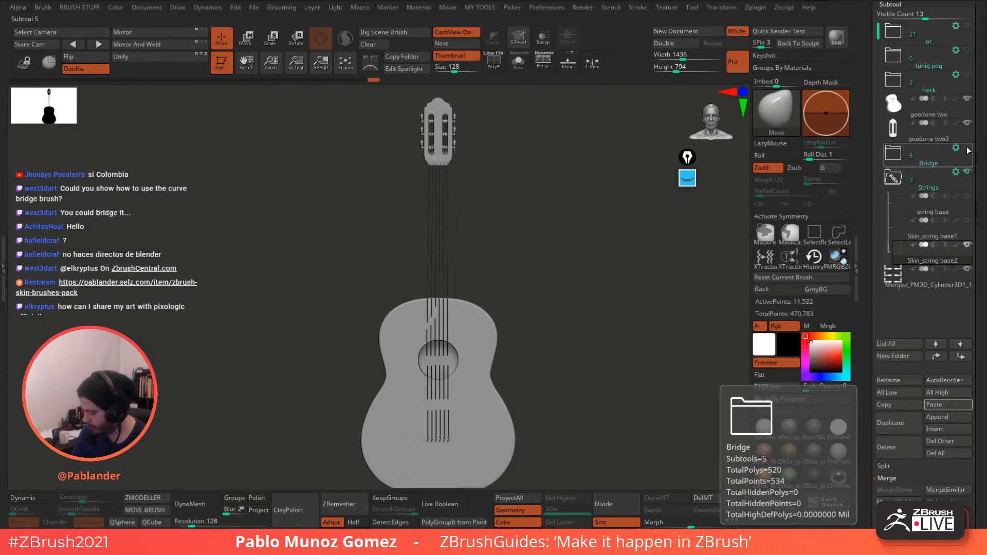
pyautogui.click(967, 150)
pyautogui.click(968, 200)
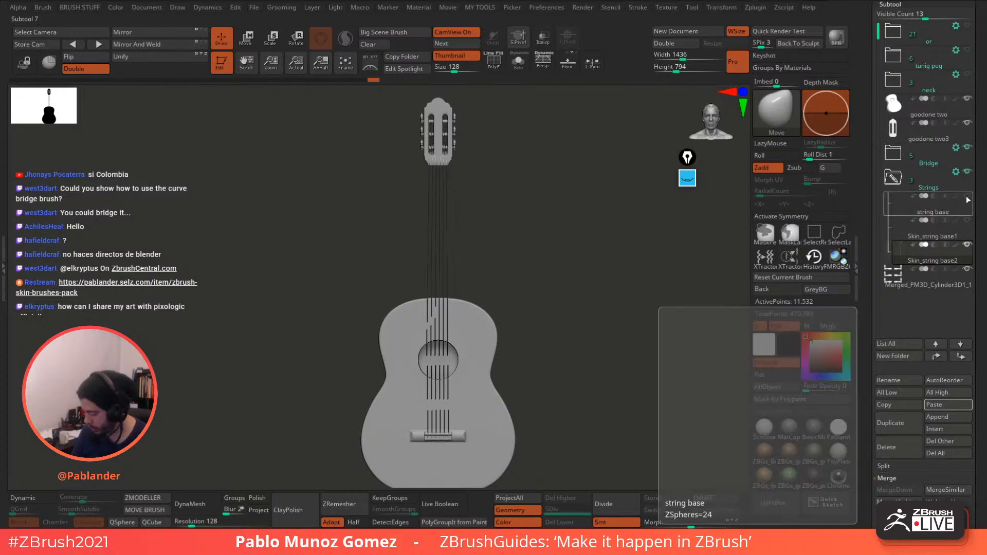
pyautogui.moveTo(602, 281); pyautogui.dragTo(632, 314)
pyautogui.click(966, 76)
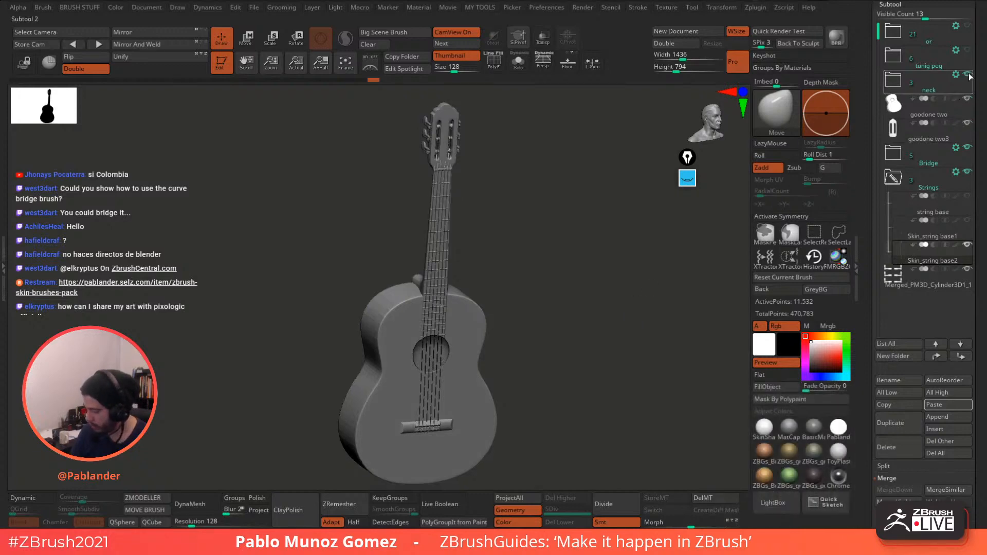
pyautogui.keyDown('shift'); pyautogui.moveTo(606, 268); pyautogui.dragTo(566, 268); pyautogui.keyUp('shift')
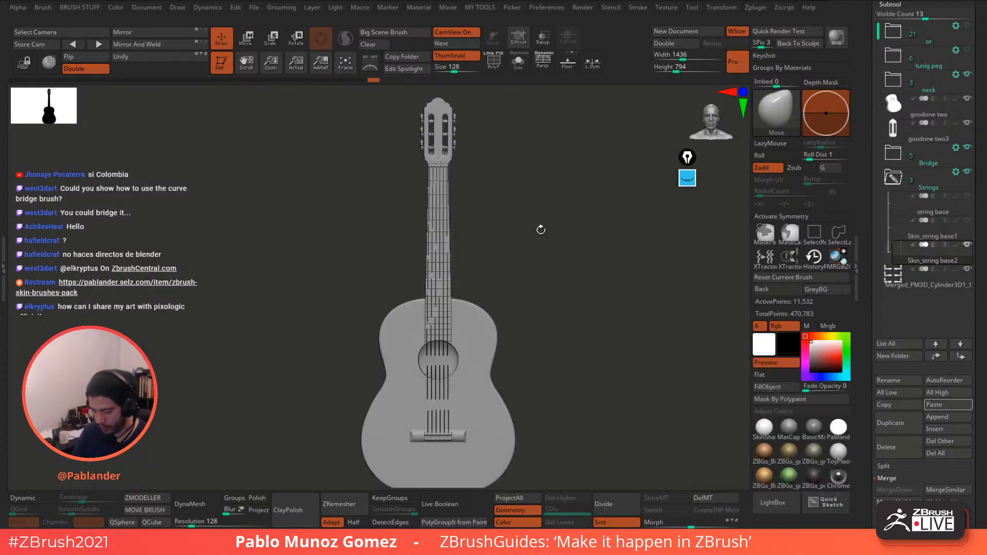
pyautogui.moveTo(475, 157)
pyautogui.keyDown('alt'); pyautogui.mouseDown()
pyautogui.moveTo(494, 261)
pyautogui.moveTo(563, 254)
pyautogui.moveTo(606, 236)
pyautogui.moveTo(604, 257)
pyautogui.moveTo(574, 255)
pyautogui.moveTo(563, 280)
pyautogui.moveTo(581, 286)
pyautogui.moveTo(560, 242)
pyautogui.moveTo(586, 262)
pyautogui.moveTo(534, 272)
pyautogui.moveTo(562, 266)
pyautogui.moveTo(547, 259)
pyautogui.moveTo(566, 274)
pyautogui.moveTo(551, 273)
pyautogui.mouseUp(); pyautogui.keyUp('alt')
# - Turn on Transp and nudge the unmasked strings 0.0029 units in depth with the Move gizmo
pyautogui.click(544, 41)
pyautogui.moveTo(550, 200)
pyautogui.mouseDown()
pyautogui.moveTo(545, 280)
pyautogui.moveTo(561, 298)
pyautogui.moveTo(501, 363)
pyautogui.mouseUp()
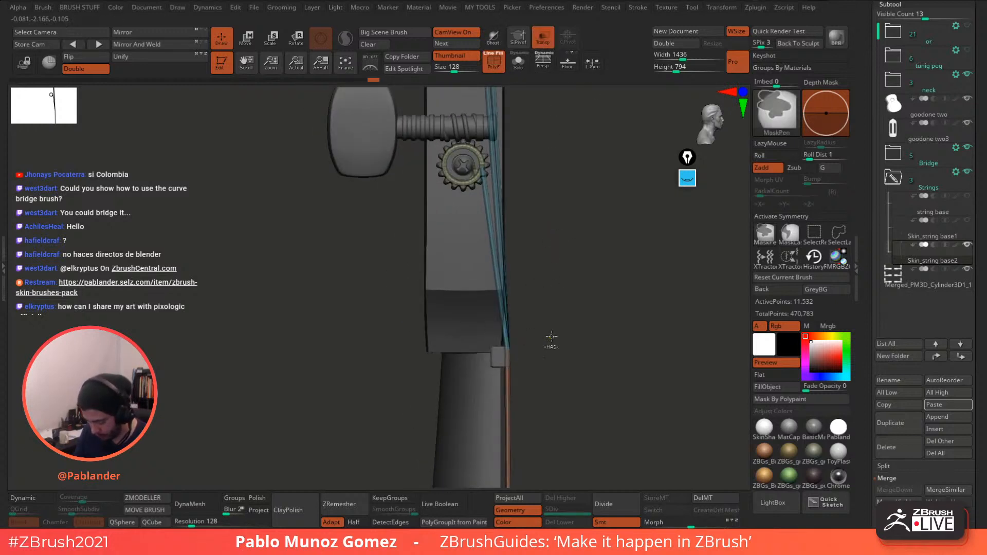
pyautogui.press('w')
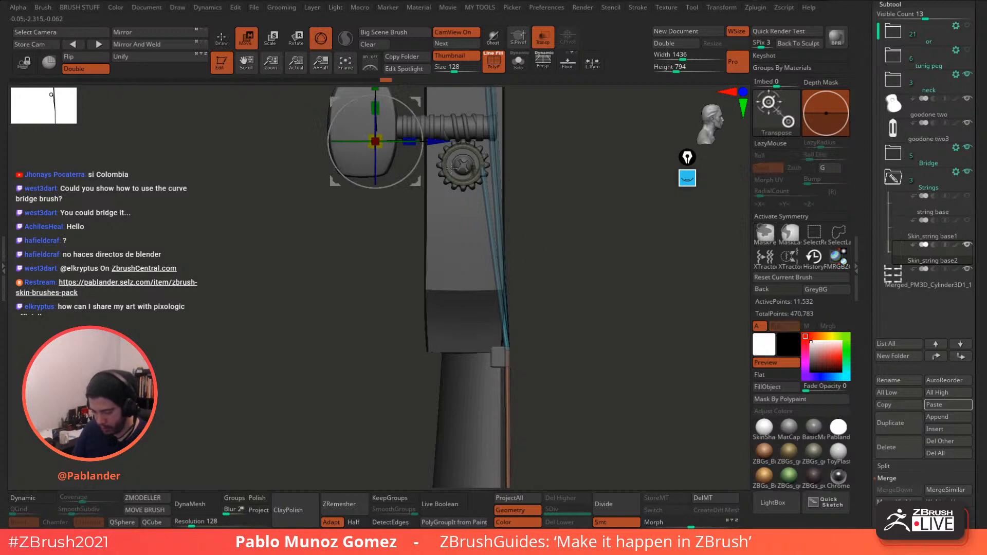
pyautogui.keyDown('alt'); pyautogui.moveTo(415, 181); pyautogui.dragTo(616, 356); pyautogui.keyUp('alt')
pyautogui.moveTo(639, 316); pyautogui.dragTo(644, 315)
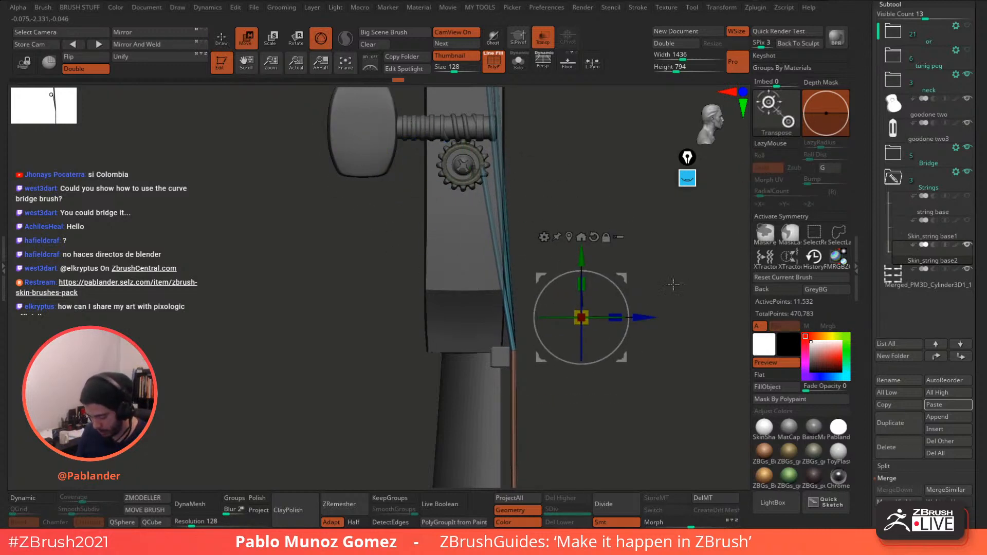
pyautogui.moveTo(674, 284); pyautogui.dragTo(591, 260)
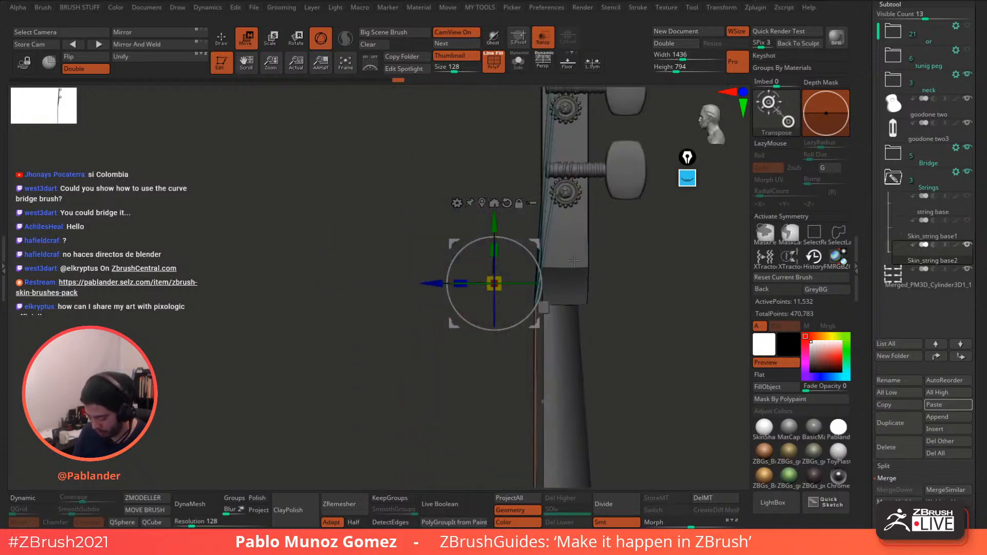
pyautogui.moveTo(426, 283); pyautogui.dragTo(426, 278)
pyautogui.click(222, 39)
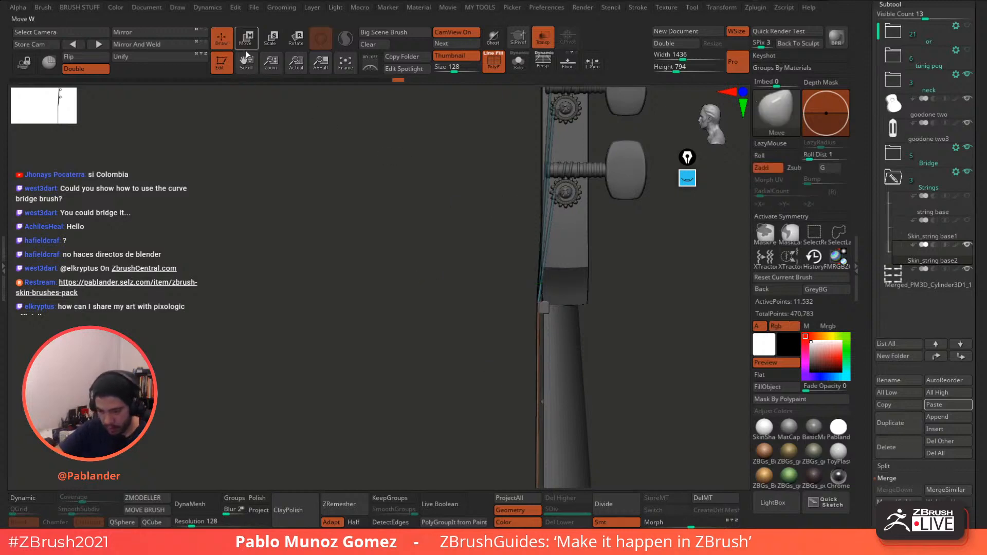
pyautogui.moveTo(462, 226)
pyautogui.mouseDown()
pyautogui.moveTo(636, 222)
pyautogui.moveTo(615, 228)
pyautogui.mouseUp()
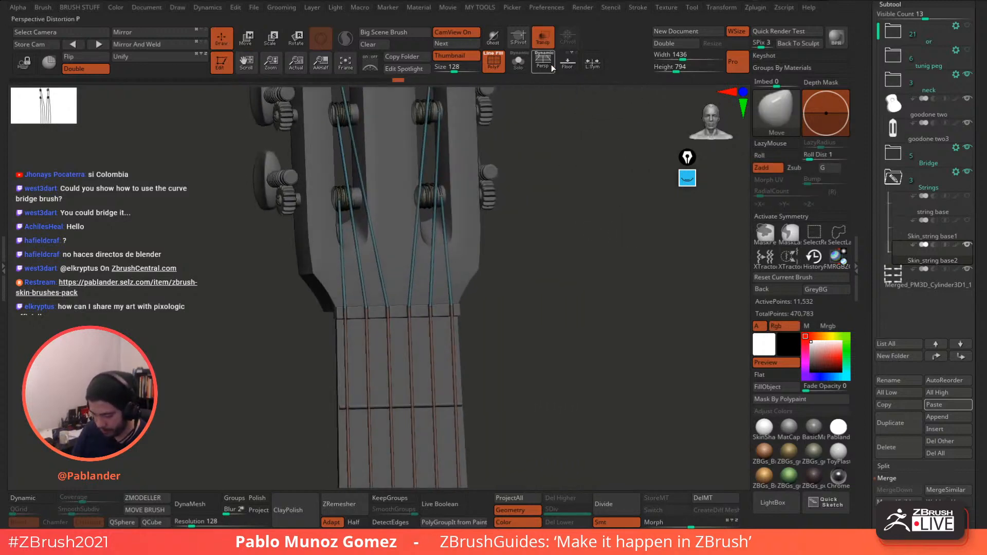
# - Turn off Transp, face the headstock front-on, and load the ZModeler brush
pyautogui.click(543, 39)
pyautogui.moveTo(535, 216); pyautogui.dragTo(551, 272)
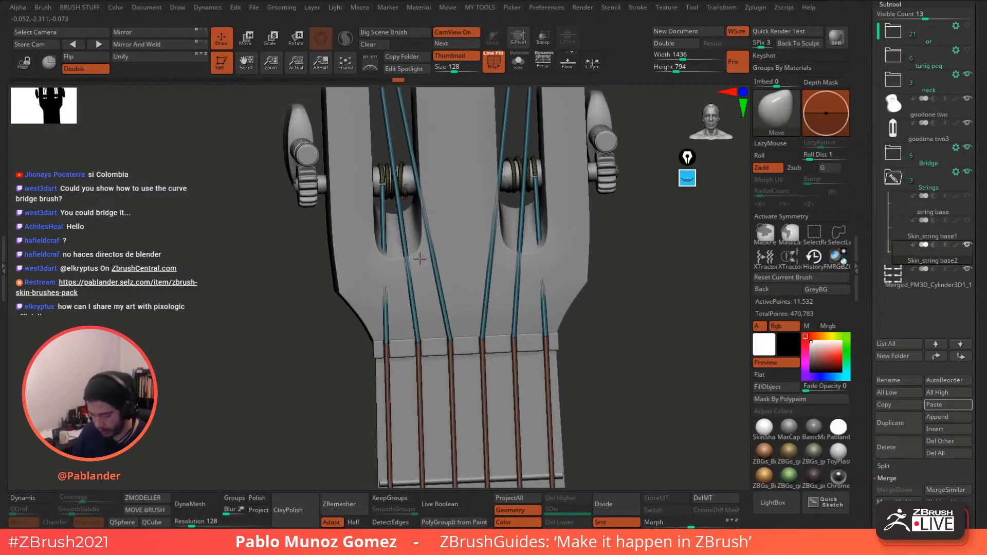
pyautogui.moveTo(612, 261); pyautogui.dragTo(569, 295)
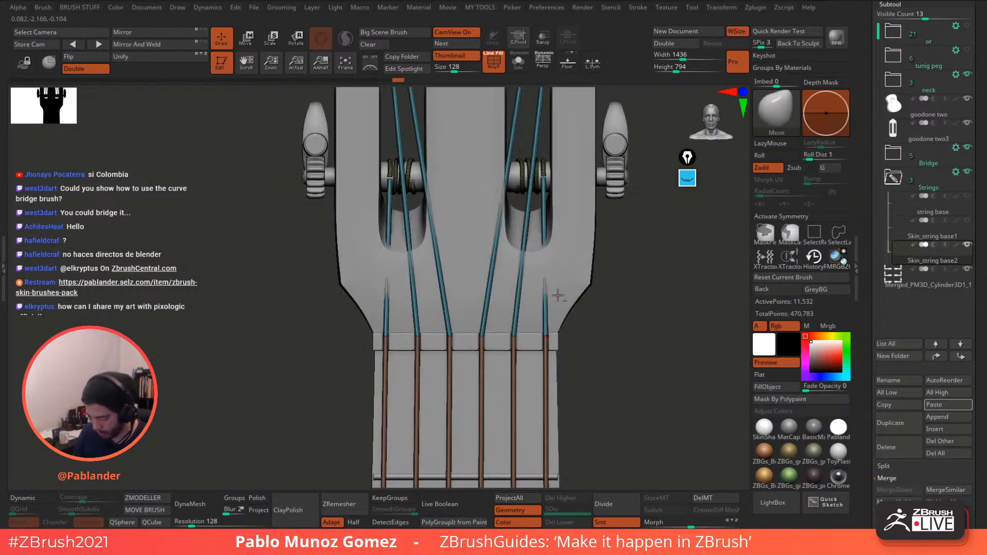
pyautogui.press('b')
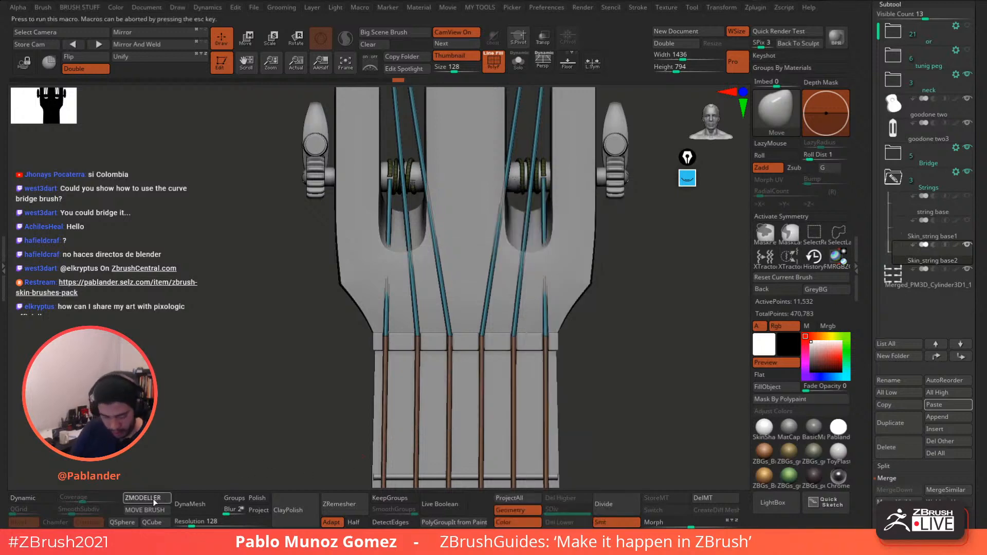
pyautogui.click(144, 498)
pyautogui.keyDown('ctrl'); pyautogui.moveTo(538, 296); pyautogui.dragTo(528, 340, button='right'); pyautogui.keyUp('ctrl')
# - Set the ZModeler edge action to Insert Single EdgeLoop and turn on Transp
pyautogui.press('space')
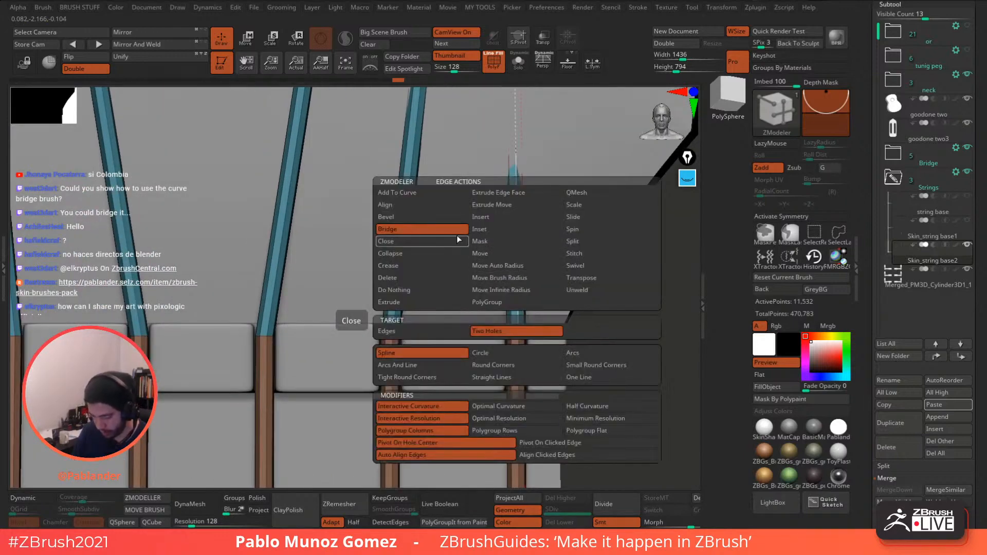
pyautogui.click(488, 217)
pyautogui.keyDown('ctrl'); pyautogui.moveTo(592, 188); pyautogui.dragTo(530, 193, button='right'); pyautogui.keyUp('ctrl')
pyautogui.keyDown('alt'); pyautogui.moveTo(531, 193); pyautogui.dragTo(529, 280, button='right'); pyautogui.keyUp('alt')
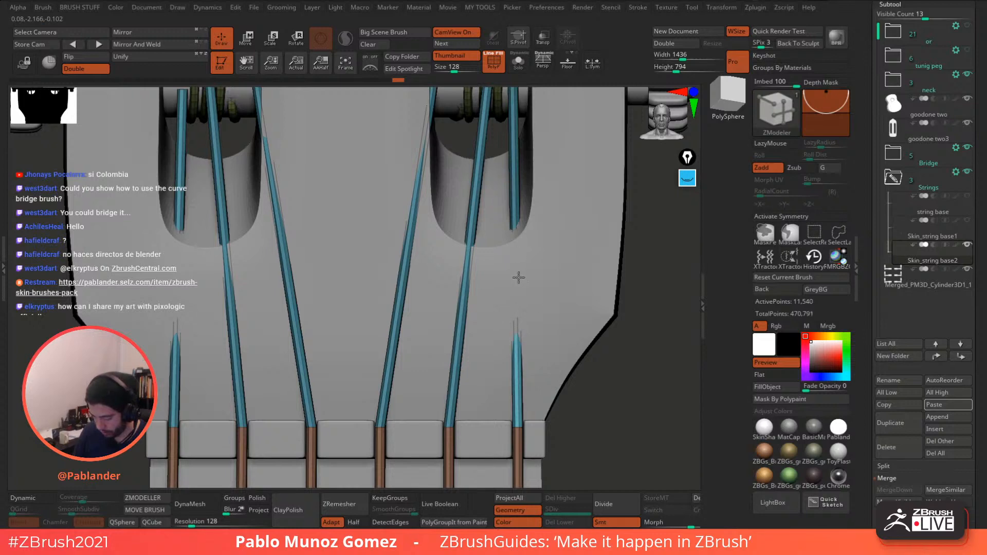
pyautogui.click(543, 38)
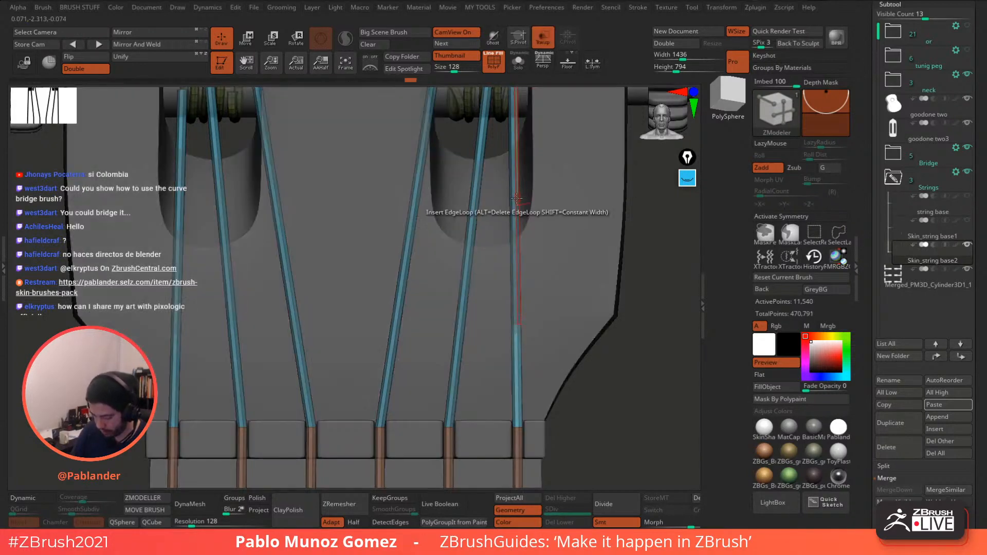
# - Add trial edge loops on several strings, then undo them back to 11,532 points
pyautogui.click(515, 198)
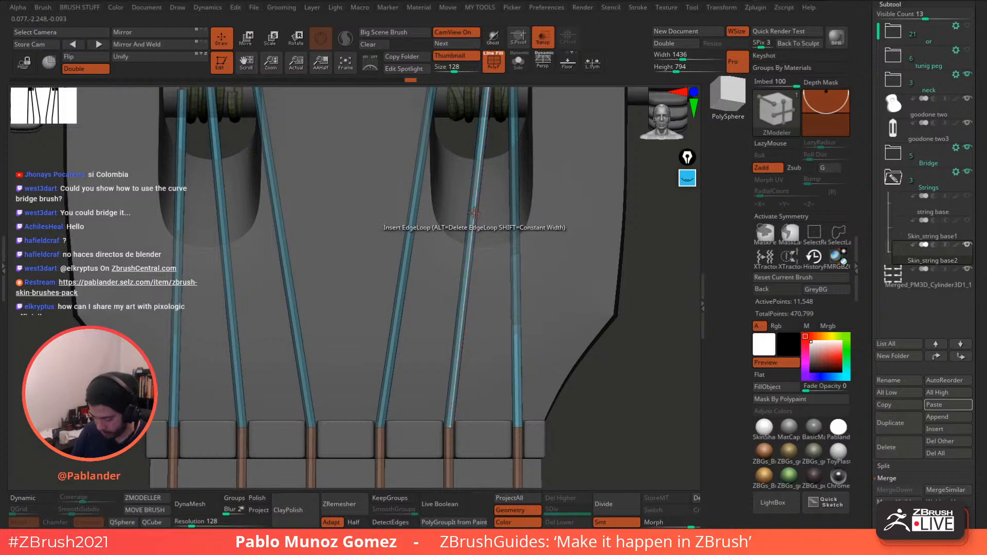
pyautogui.moveTo(472, 248); pyautogui.dragTo(465, 290)
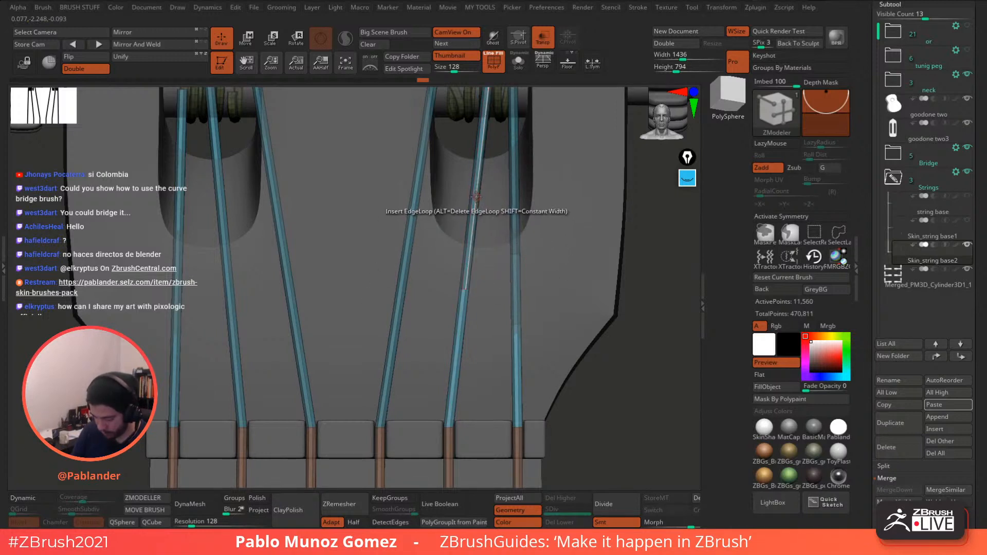
pyautogui.moveTo(476, 197); pyautogui.dragTo(473, 219)
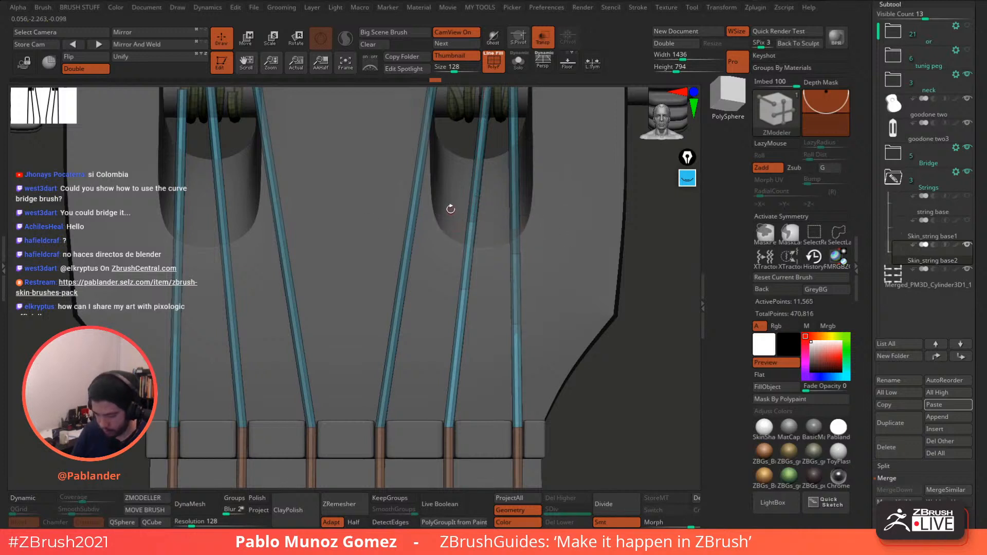
pyautogui.keyDown('alt'); pyautogui.moveTo(442, 153); pyautogui.dragTo(456, 201); pyautogui.keyUp('alt')
pyautogui.click(439, 191)
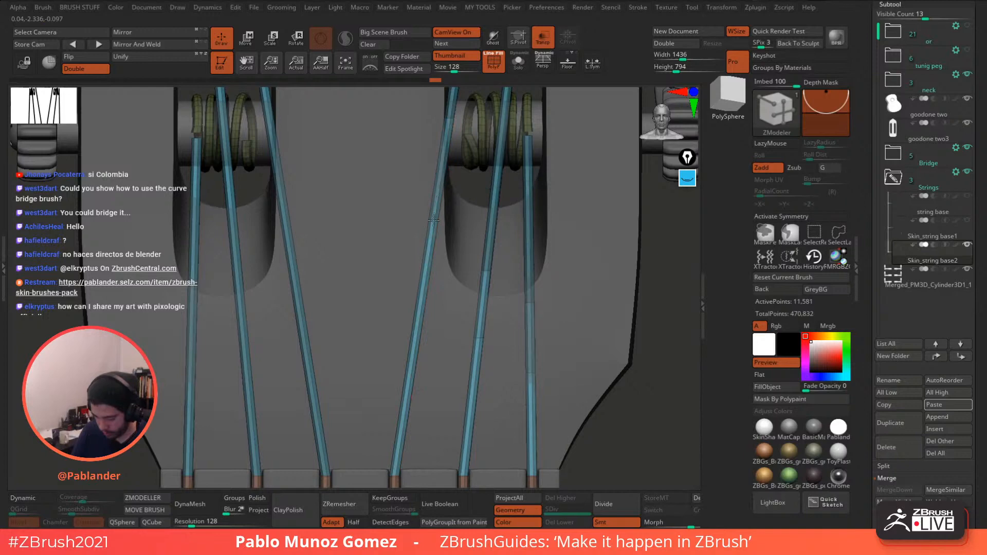
pyautogui.keyDown('alt'); pyautogui.moveTo(330, 303); pyautogui.dragTo(506, 234); pyautogui.keyUp('alt')
pyautogui.keyDown('alt'); pyautogui.moveTo(434, 268); pyautogui.dragTo(447, 296); pyautogui.keyUp('alt')
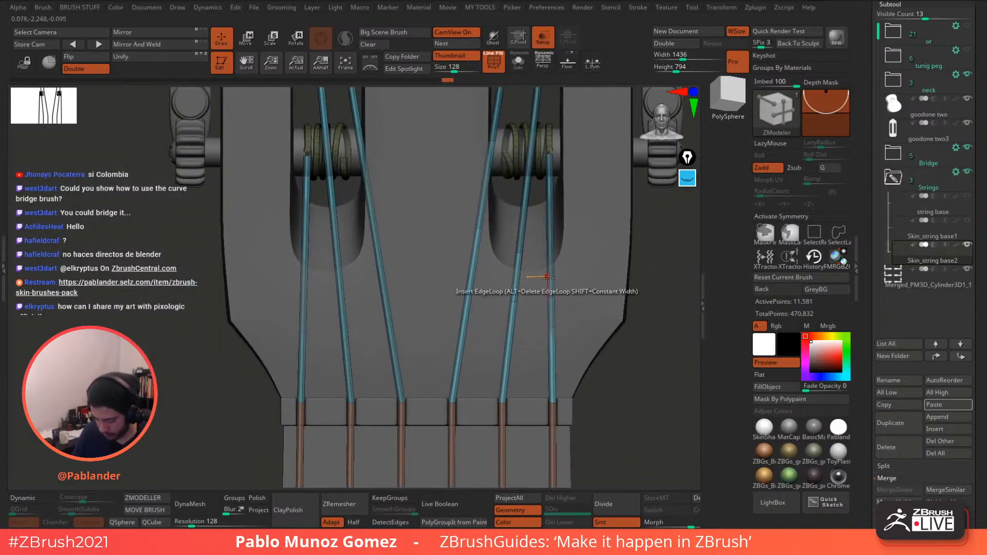
pyautogui.hotkey('ctrl', 'z')
pyautogui.hotkey('ctrl', 'z')
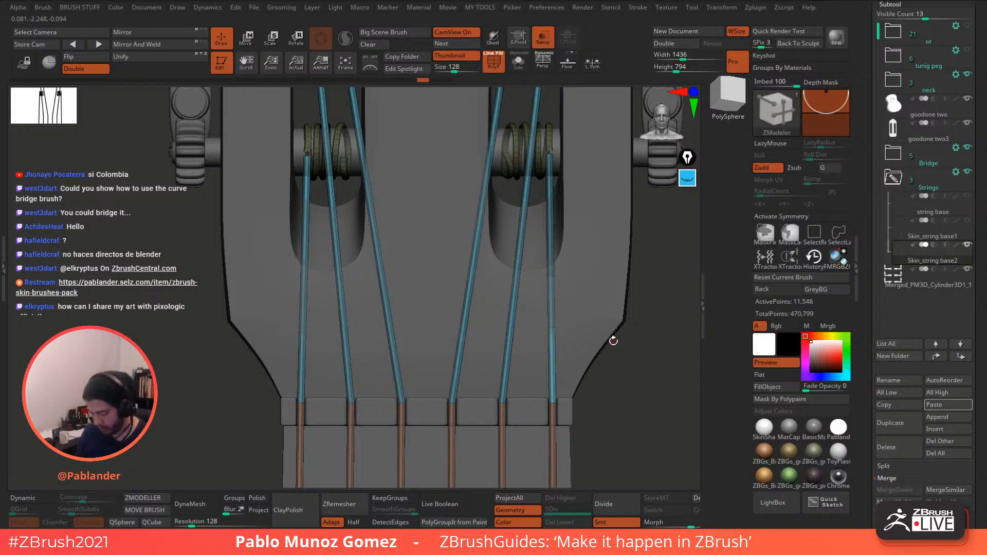
pyautogui.hotkey('ctrl', 'z')
pyautogui.keyDown('alt'); pyautogui.moveTo(614, 341); pyautogui.dragTo(564, 314); pyautogui.keyUp('alt')
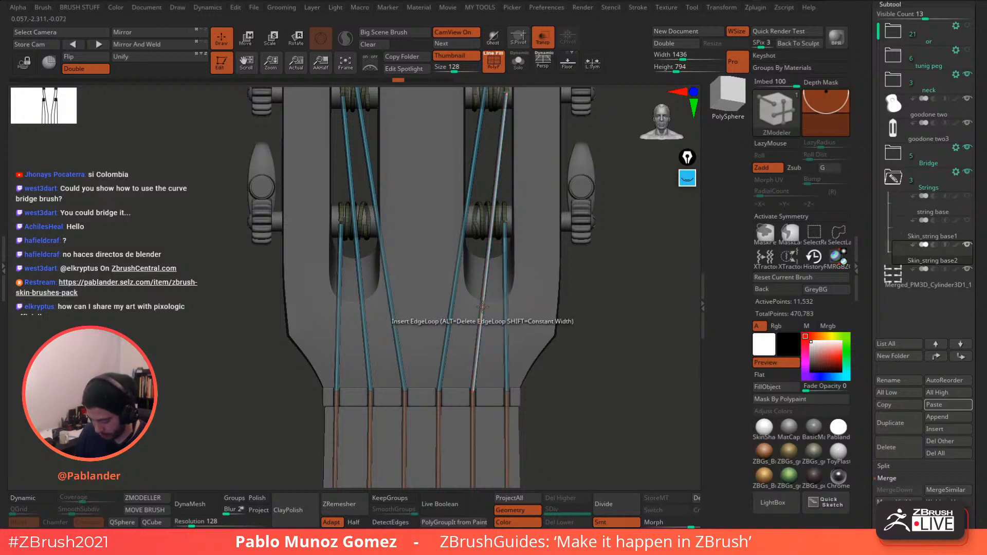
# - Set ZModeler edge insertion to Multiple EdgeLoops and test it on the leftmost string
pyautogui.press('space')
pyautogui.click(409, 333)
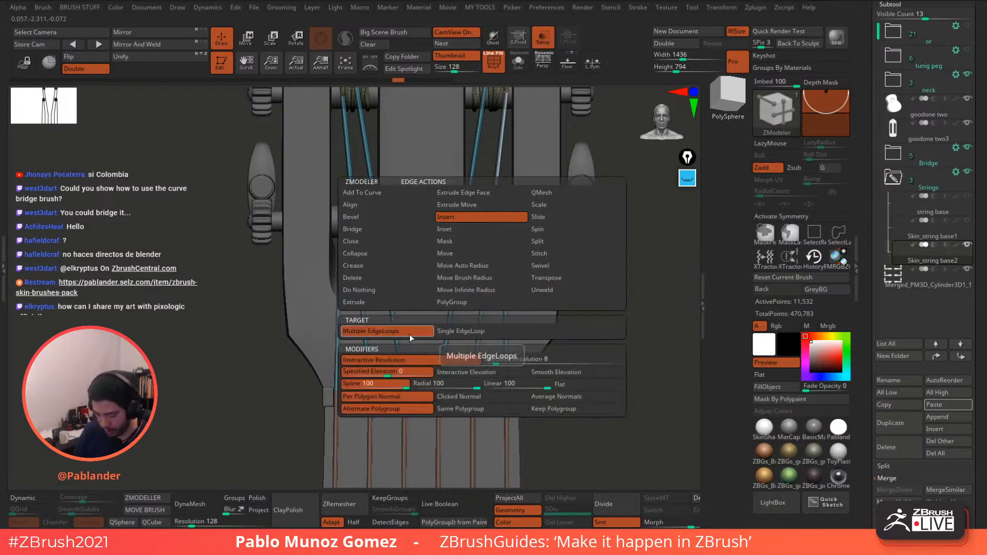
pyautogui.moveTo(506, 305); pyautogui.dragTo(507, 298)
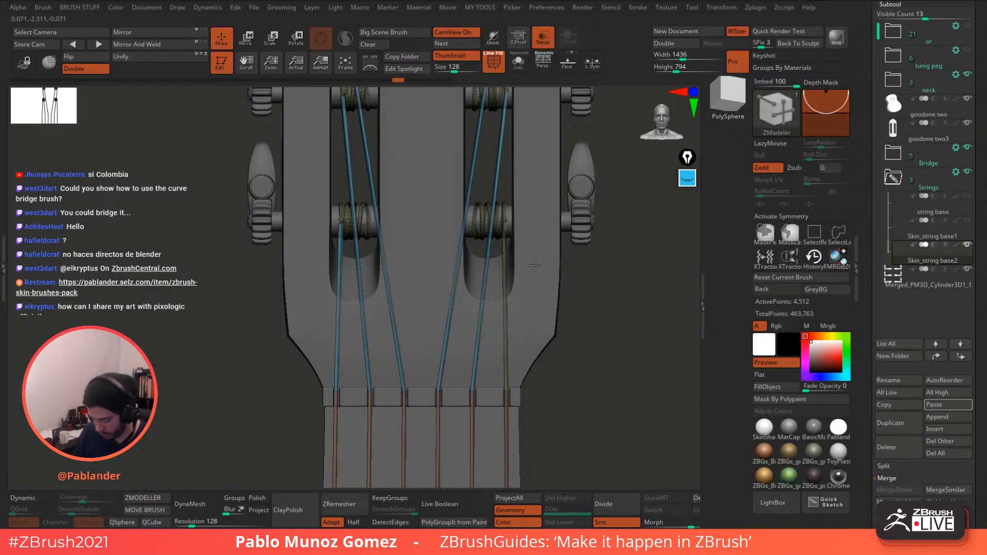
pyautogui.click(338, 315)
pyautogui.hotkey('ctrl', 'z')
pyautogui.keyDown('alt'); pyautogui.moveTo(346, 304); pyautogui.dragTo(354, 322); pyautogui.keyUp('alt')
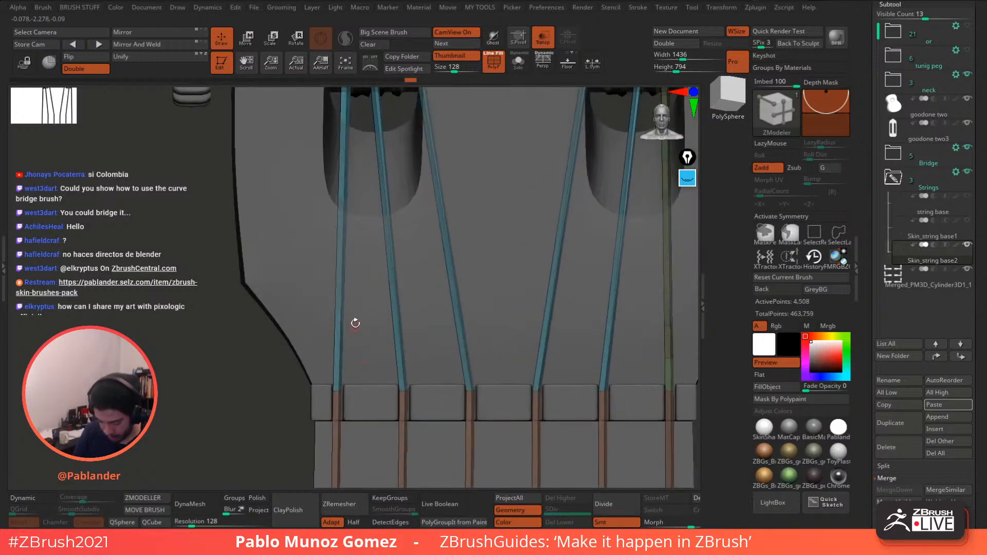
pyautogui.click(341, 313)
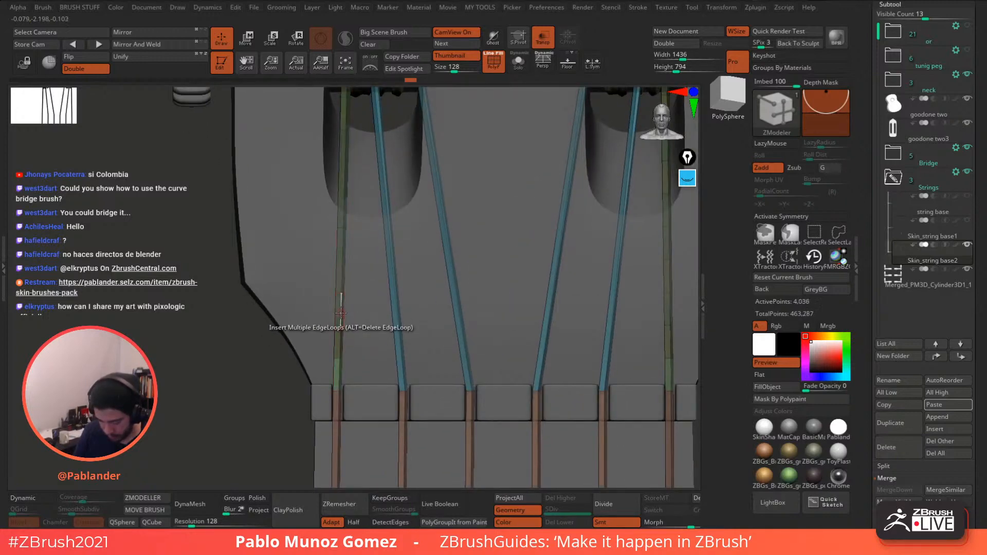
# - Test loops on the second and right strings, undo all of them, and turn Transp off
pyautogui.click(396, 282)
pyautogui.hotkey('ctrl', 'z')
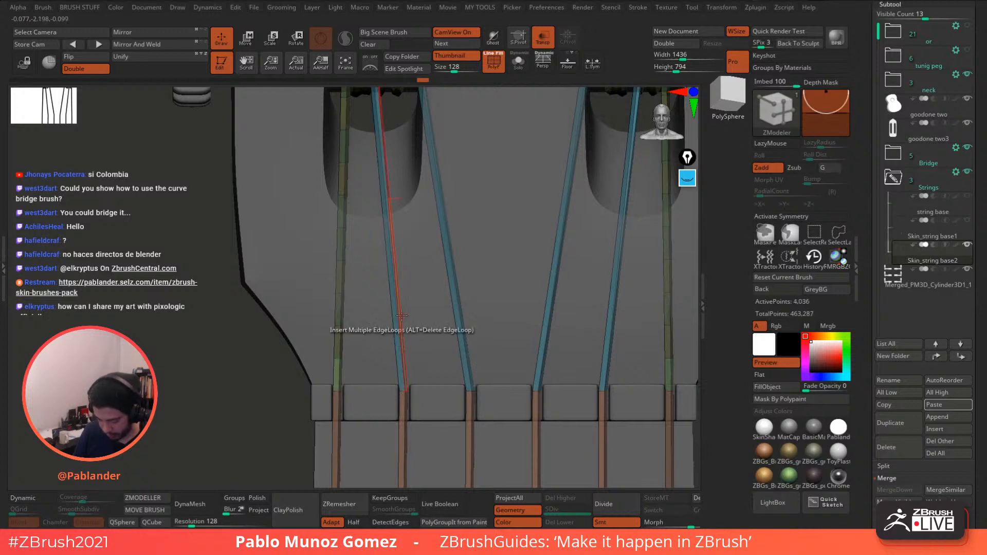
pyautogui.hotkey('ctrl', 'z')
pyautogui.keyDown('alt'); pyautogui.moveTo(424, 313); pyautogui.dragTo(417, 273); pyautogui.keyUp('alt')
pyautogui.hotkey('ctrl', 'z')
pyautogui.hotkey('ctrl', 'z')
pyautogui.keyDown('alt'); pyautogui.moveTo(406, 321); pyautogui.dragTo(331, 345); pyautogui.keyUp('alt')
pyautogui.click(587, 293)
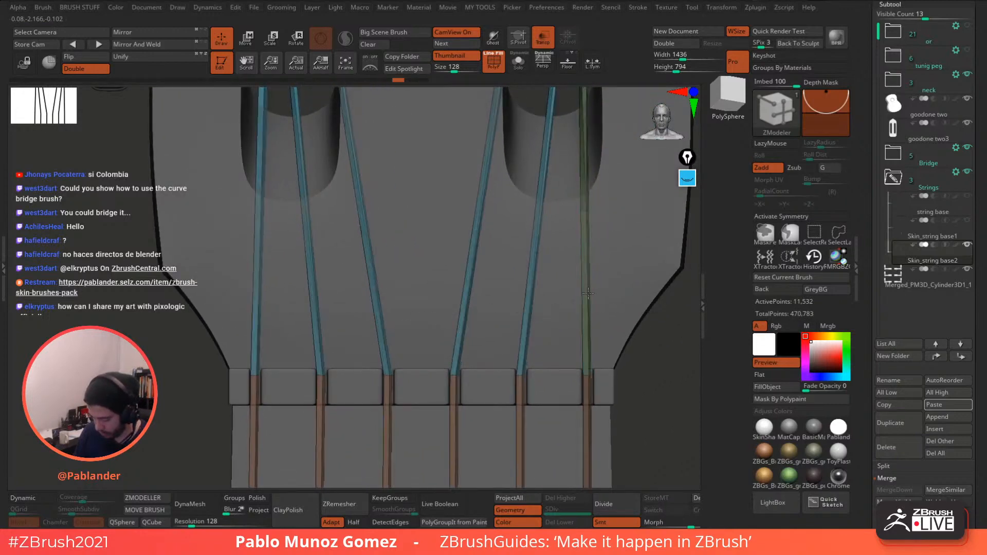
pyautogui.hotkey('ctrl', 'z')
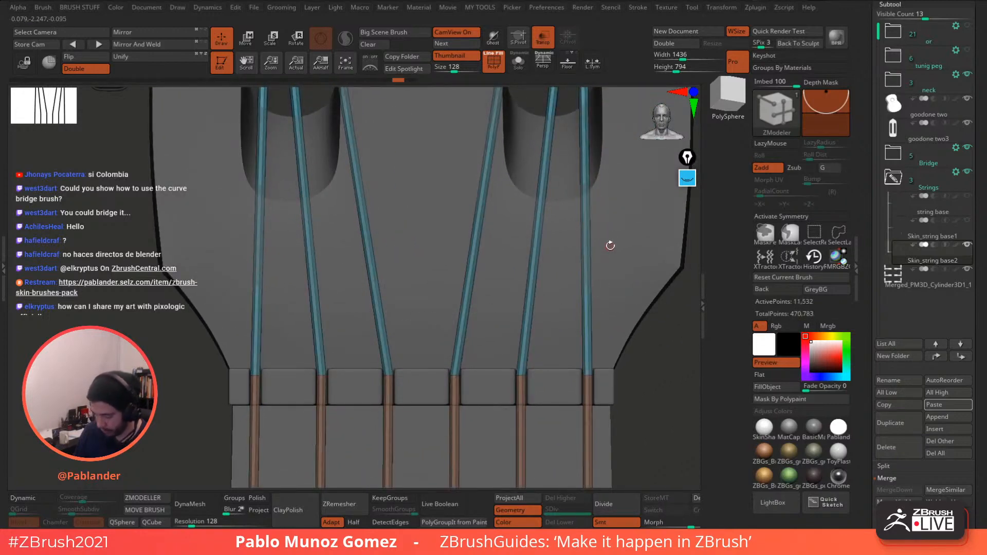
pyautogui.click(543, 39)
# - Show the strings Solo and trial Delete Edge Loop on a string, then undo it
pyautogui.keyDown('alt'); pyautogui.moveTo(617, 275); pyautogui.dragTo(571, 228); pyautogui.keyUp('alt')
pyautogui.click(518, 61)
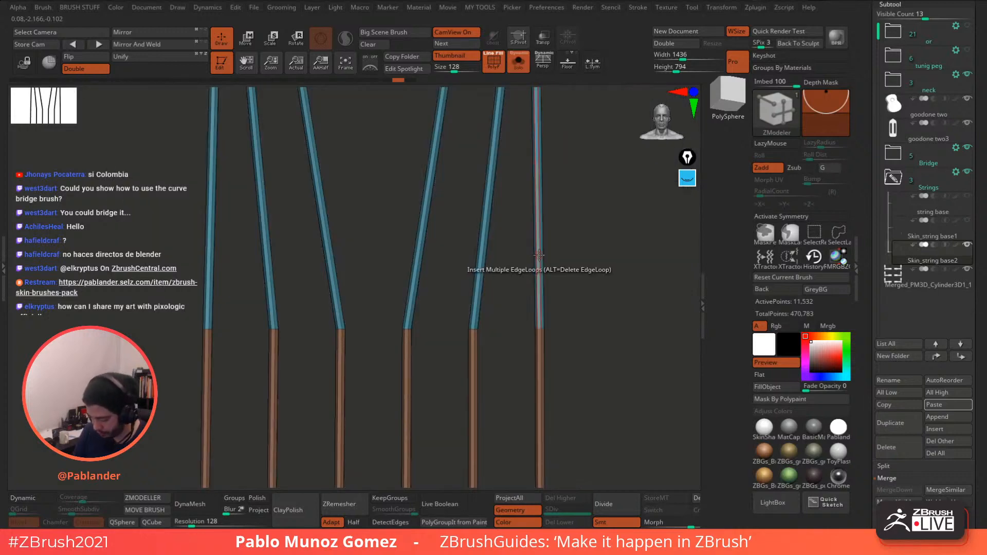
pyautogui.scroll(5, 541, 252)
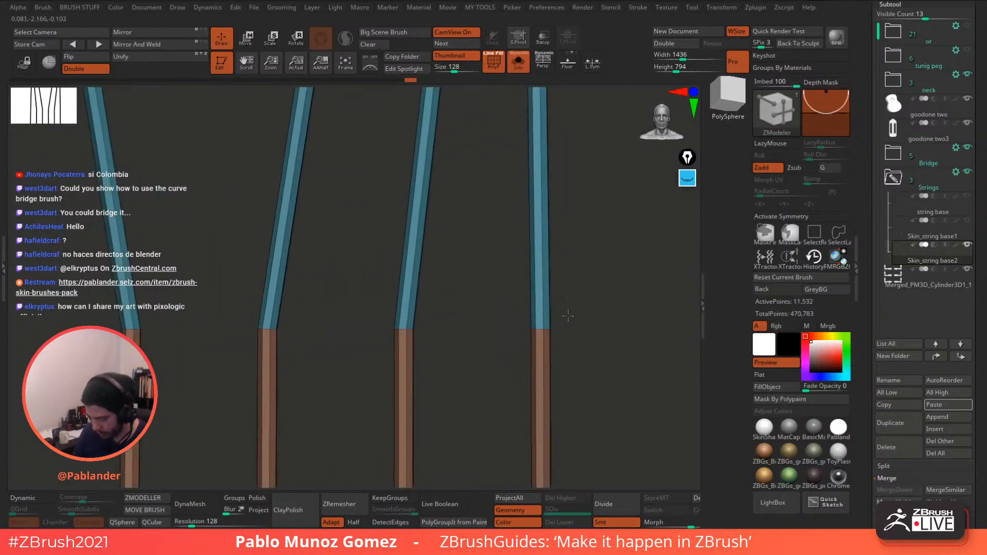
pyautogui.press('space')
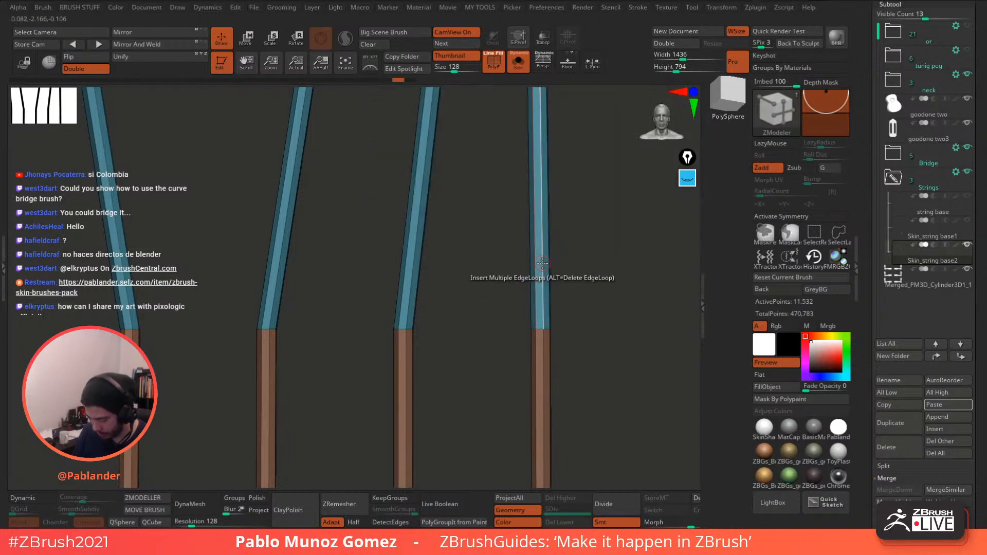
pyautogui.press('space')
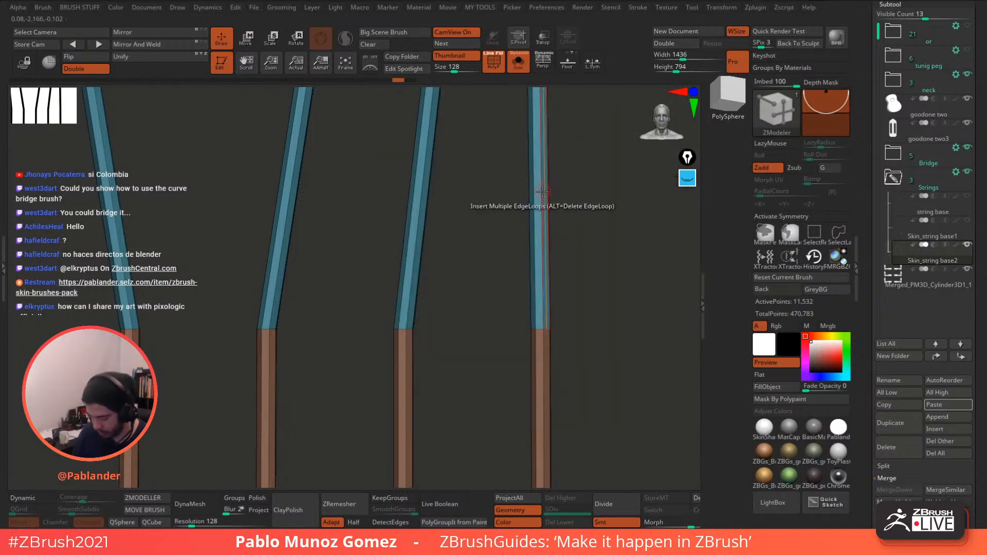
pyautogui.keyDown('alt'); pyautogui.click(542, 192); pyautogui.keyUp('alt')
pyautogui.hotkey('ctrl', 'z')
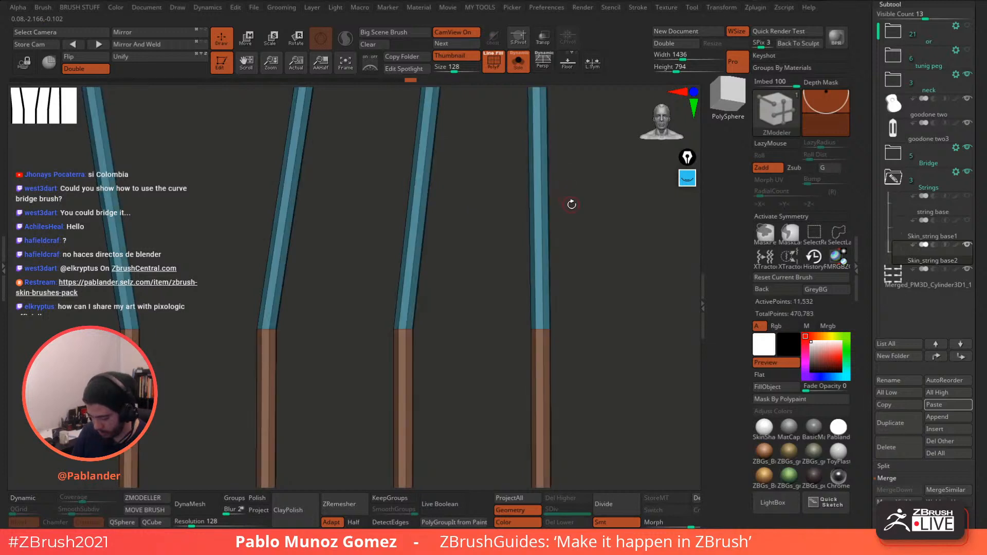
# - Delete the extra edge loops from the top of the rightmost string
pyautogui.keyDown('alt'); pyautogui.click(531, 278); pyautogui.keyUp('alt')
pyautogui.hotkey('ctrl', 'z')
pyautogui.moveTo(607, 248); pyautogui.dragTo(546, 247)
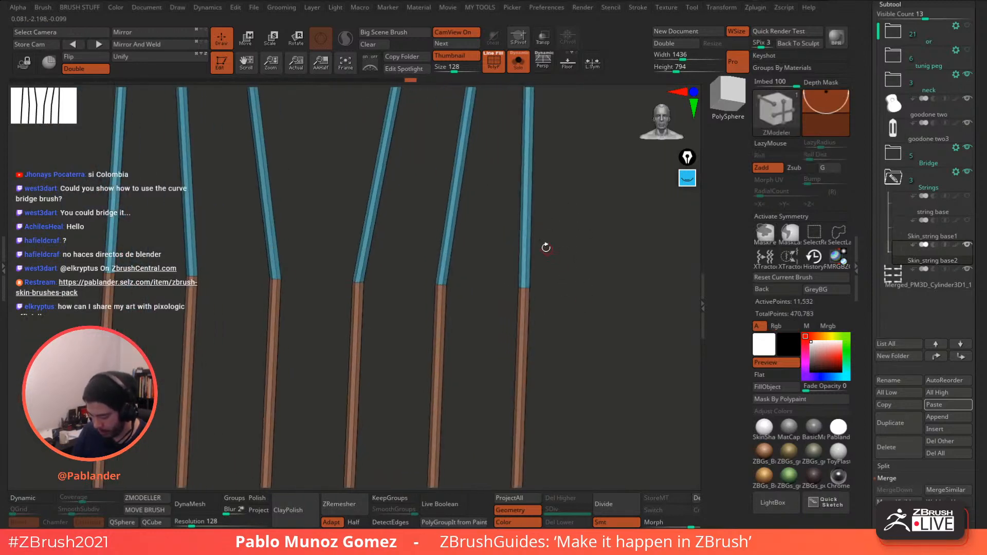
pyautogui.keyDown('alt'); pyautogui.click(526, 229); pyautogui.keyUp('alt')
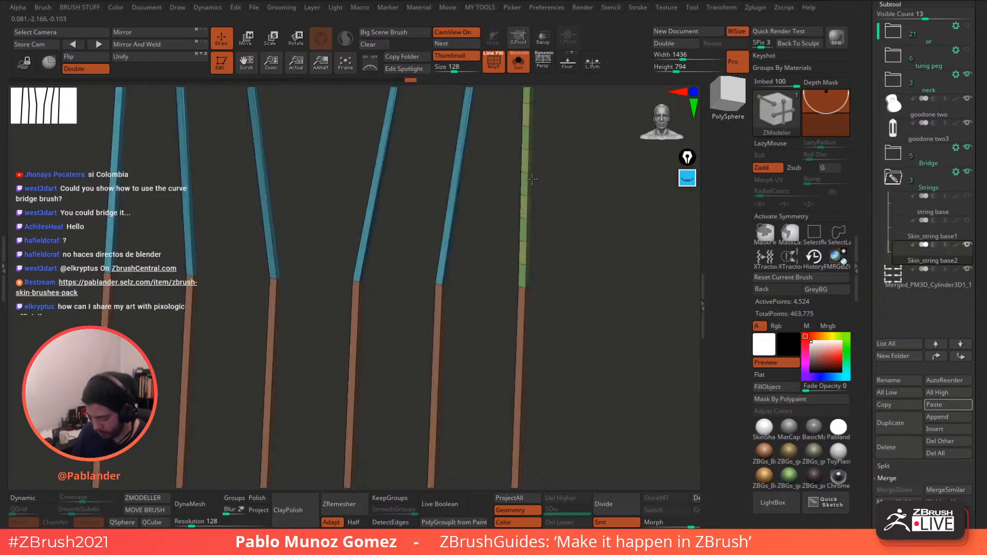
pyautogui.moveTo(532, 179); pyautogui.dragTo(559, 337)
# - Restore the deleted loops and trial-delete loops through the coils, undoing each attempt
pyautogui.hotkey('ctrl', 'z')
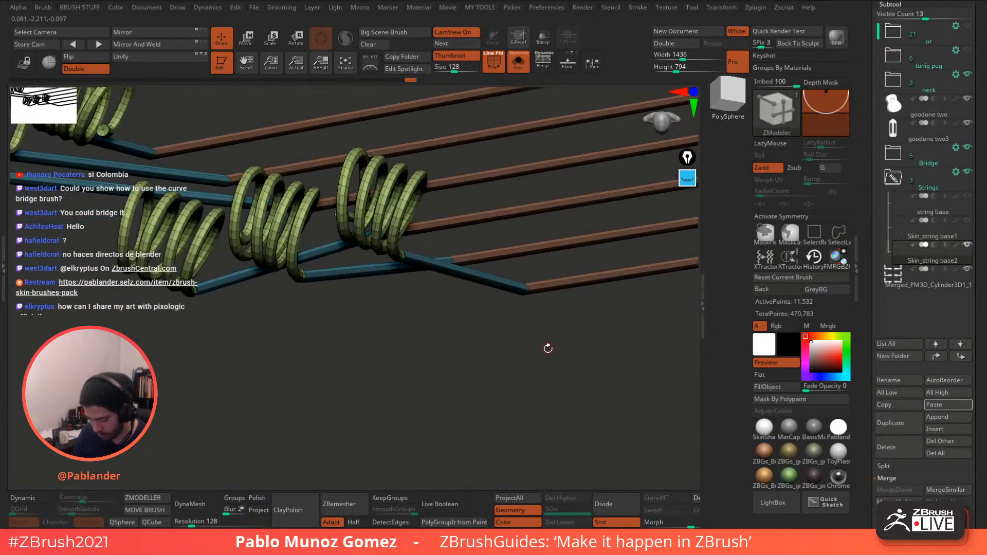
pyautogui.keyDown('alt'); pyautogui.click(501, 281); pyautogui.keyUp('alt')
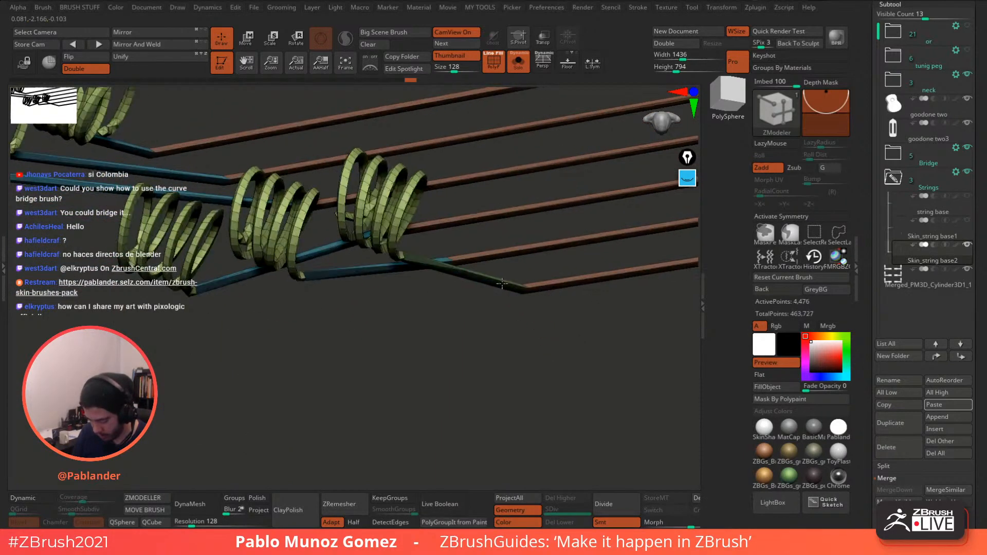
pyautogui.hotkey('ctrl', 'z')
pyautogui.moveTo(514, 298); pyautogui.dragTo(564, 301)
pyautogui.keyDown('alt'); pyautogui.moveTo(557, 206); pyautogui.dragTo(562, 316); pyautogui.keyUp('alt')
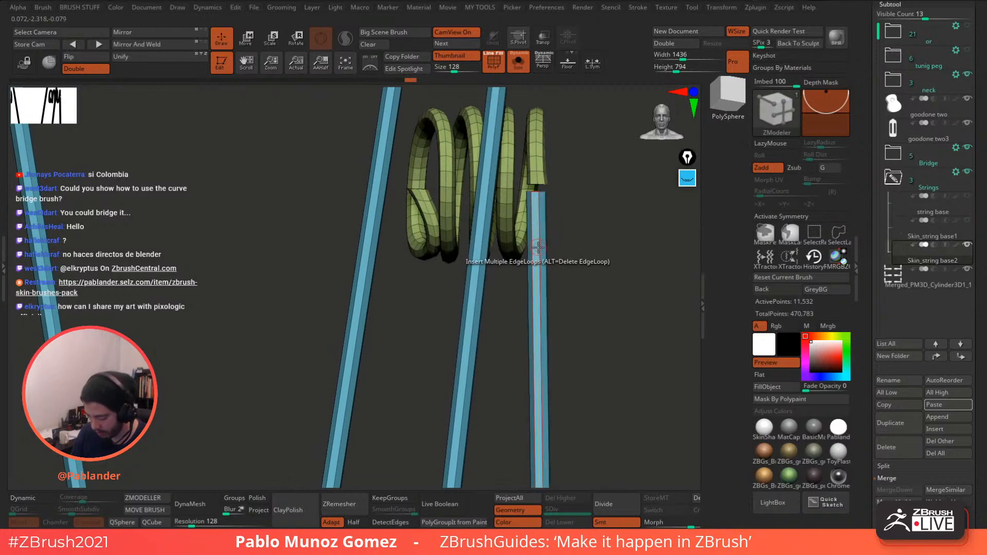
pyautogui.keyDown('alt'); pyautogui.click(539, 250); pyautogui.keyUp('alt')
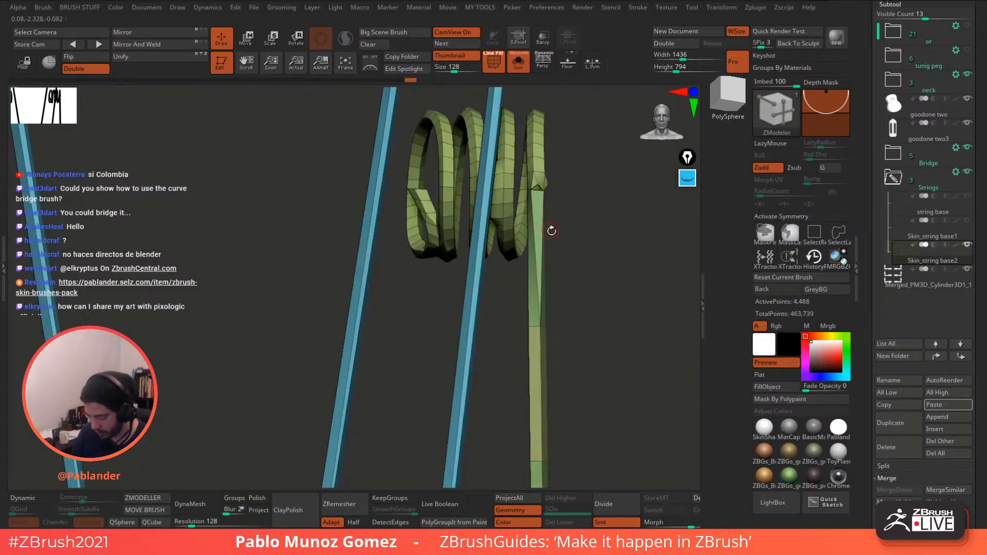
pyautogui.hotkey('ctrl', 'z')
# - Trial-delete the right string's loops, undo, frame all strings, and switch to SliceCurve
pyautogui.press('space')
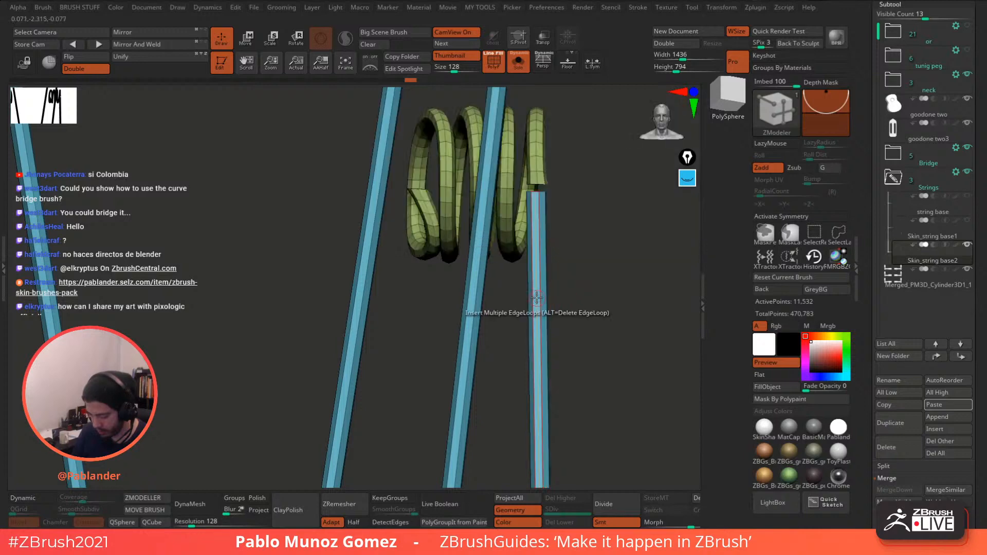
pyautogui.press('space')
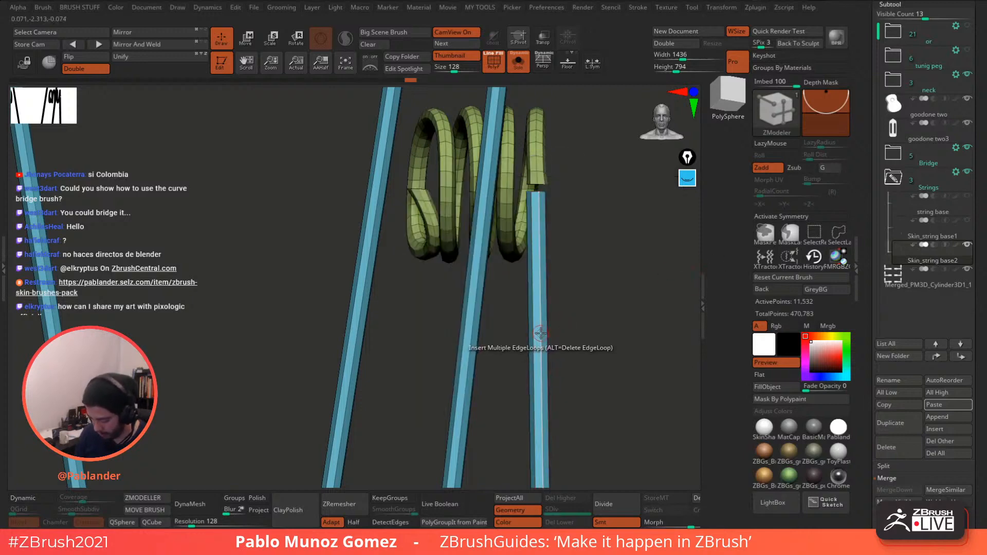
pyautogui.keyDown('alt'); pyautogui.click(540, 333); pyautogui.keyUp('alt')
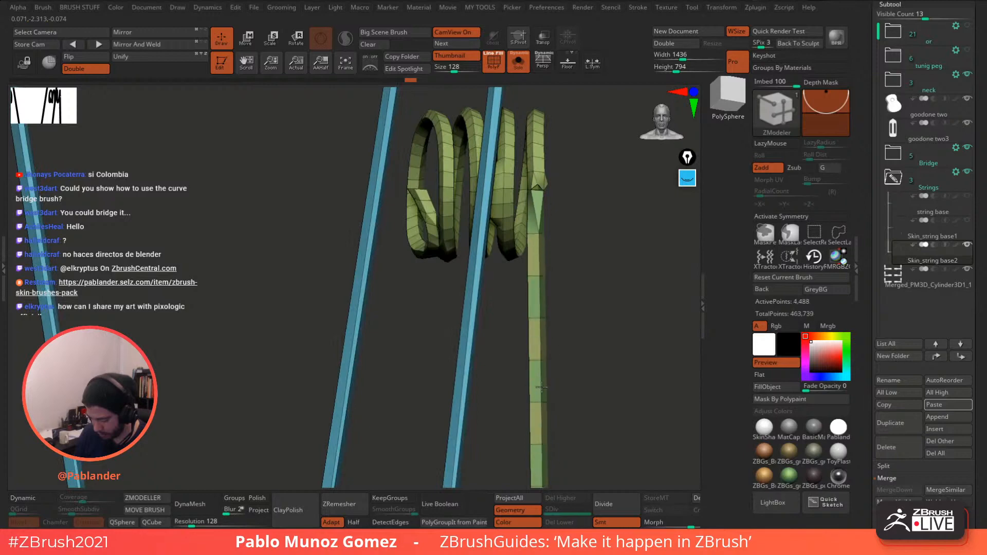
pyautogui.hotkey('ctrl', 'z')
pyautogui.hotkey('ctrl', 'z')
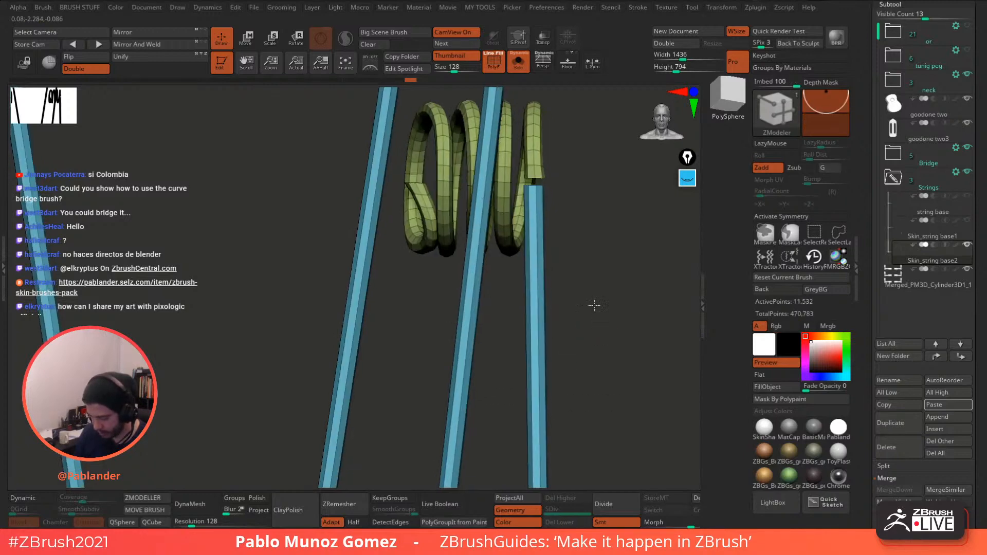
pyautogui.keyDown('alt'); pyautogui.moveTo(590, 304); pyautogui.dragTo(541, 175); pyautogui.keyUp('alt')
pyautogui.keyDown('alt'); pyautogui.moveTo(566, 278); pyautogui.dragTo(552, 296); pyautogui.keyUp('alt')
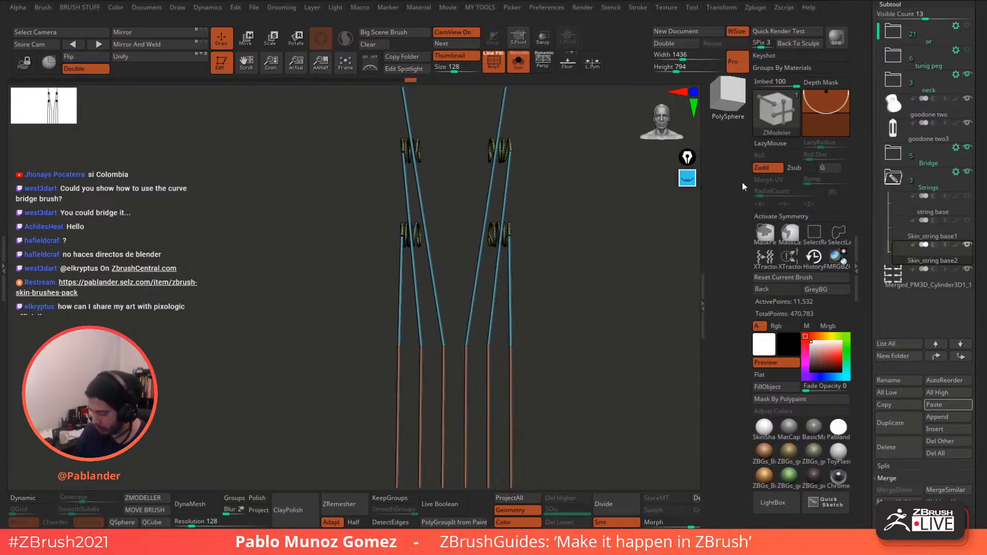
pyautogui.hotkey('ctrl', 'shift')
# - Slice the strings into polygroups with several curves across the headstock and tuner posts, Solo off
pyautogui.keyDown('ctrl'); pyautogui.keyDown('shift'); pyautogui.moveTo(365, 308); pyautogui.dragTo(580, 307); pyautogui.keyUp('shift'); pyautogui.keyUp('ctrl')
pyautogui.click(521, 72)
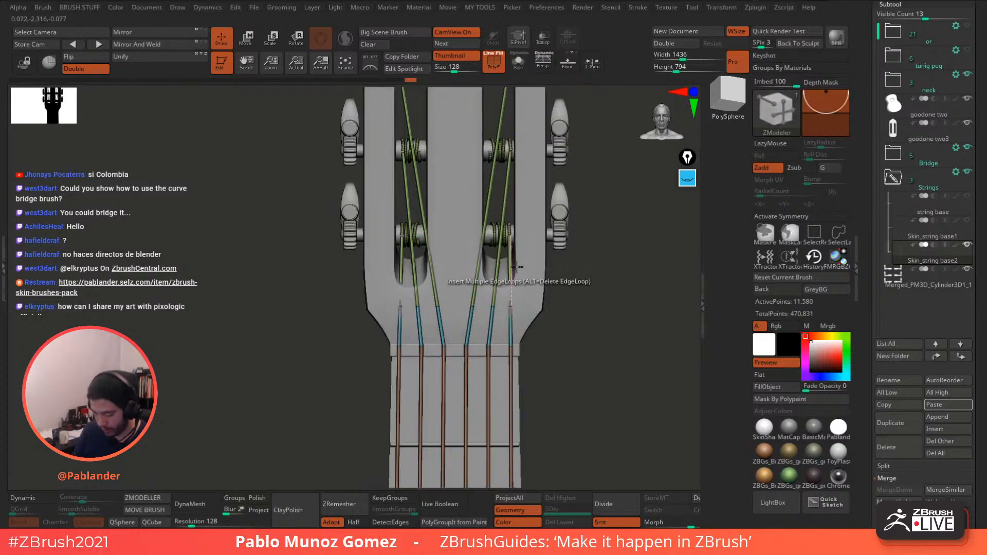
pyautogui.keyDown('ctrl'); pyautogui.keyDown('shift'); pyautogui.moveTo(338, 283); pyautogui.dragTo(570, 281); pyautogui.keyUp('shift'); pyautogui.keyUp('ctrl')
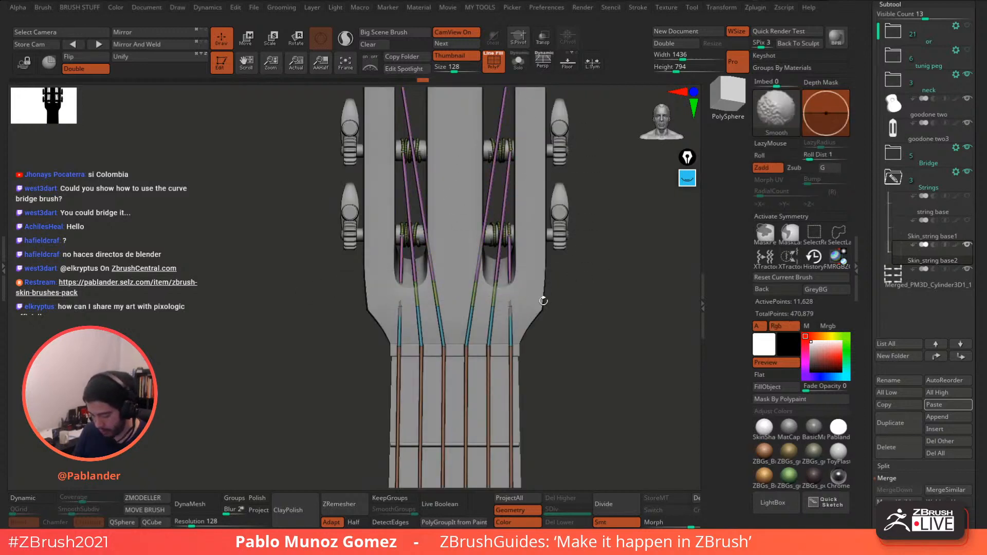
pyautogui.keyDown('ctrl'); pyautogui.keyDown('shift'); pyautogui.moveTo(353, 321); pyautogui.dragTo(511, 329); pyautogui.keyUp('shift'); pyautogui.keyUp('ctrl')
pyautogui.keyDown('ctrl'); pyautogui.keyDown('shift'); pyautogui.moveTo(573, 322); pyautogui.dragTo(573, 322); pyautogui.keyUp('shift'); pyautogui.keyUp('ctrl')
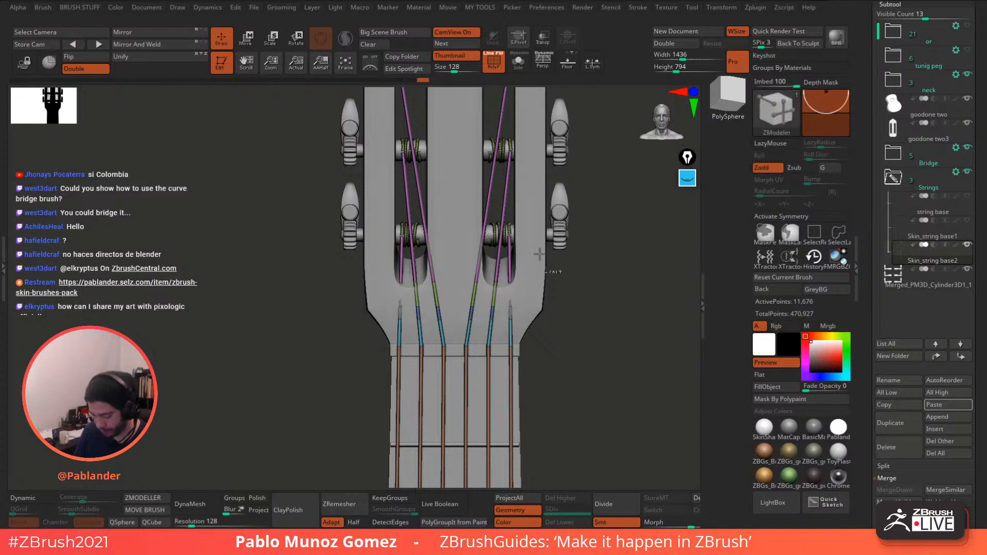
pyautogui.keyDown('ctrl'); pyautogui.keyDown('shift'); pyautogui.moveTo(298, 204); pyautogui.dragTo(586, 207); pyautogui.keyUp('shift'); pyautogui.keyUp('ctrl')
pyautogui.keyDown('ctrl'); pyautogui.keyDown('shift'); pyautogui.moveTo(318, 258); pyautogui.dragTo(591, 262); pyautogui.keyUp('shift'); pyautogui.keyUp('ctrl')
# - Select the Move Topological brush with X symmetry enabled
pyautogui.moveTo(605, 209)
pyautogui.keyDown('alt'); pyautogui.mouseDown()
pyautogui.moveTo(600, 257)
pyautogui.moveTo(583, 219)
pyautogui.mouseUp(); pyautogui.keyUp('alt')
pyautogui.press('b')
pyautogui.click(594, 287)
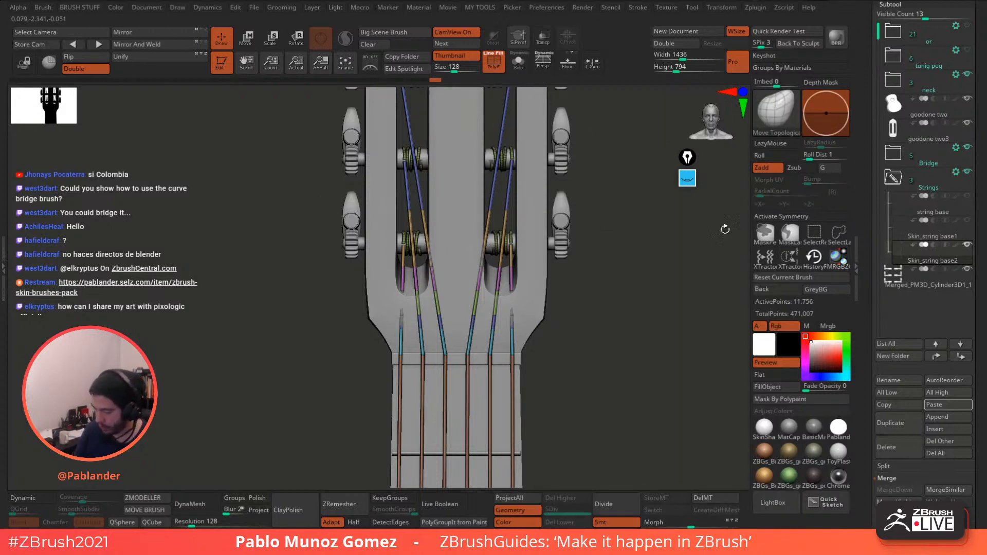
pyautogui.press('x')
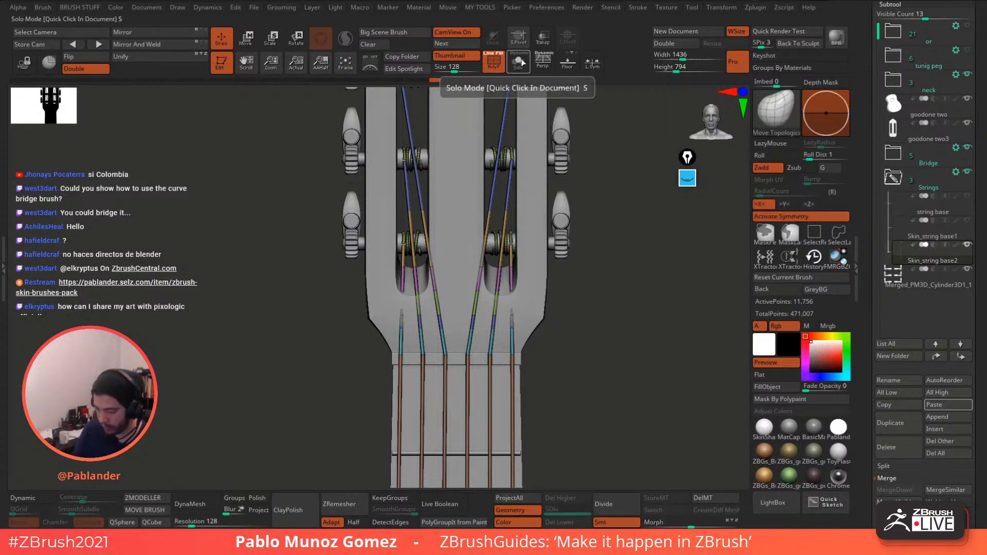
# - Turn PolyF off and pull the outer string tips up and inner strings slightly outward
pyautogui.press('space')
pyautogui.moveTo(606, 230); pyautogui.dragTo(615, 230)
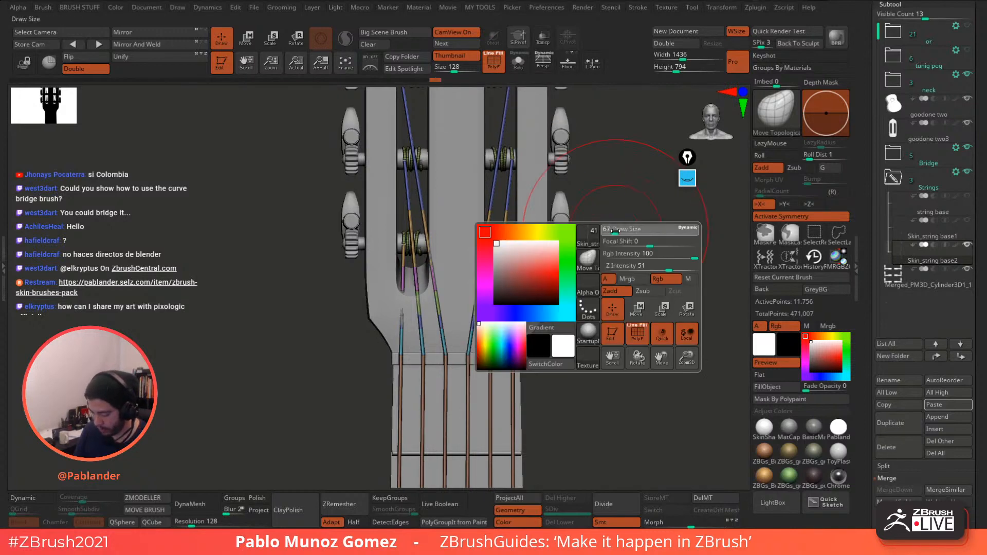
pyautogui.click(496, 63)
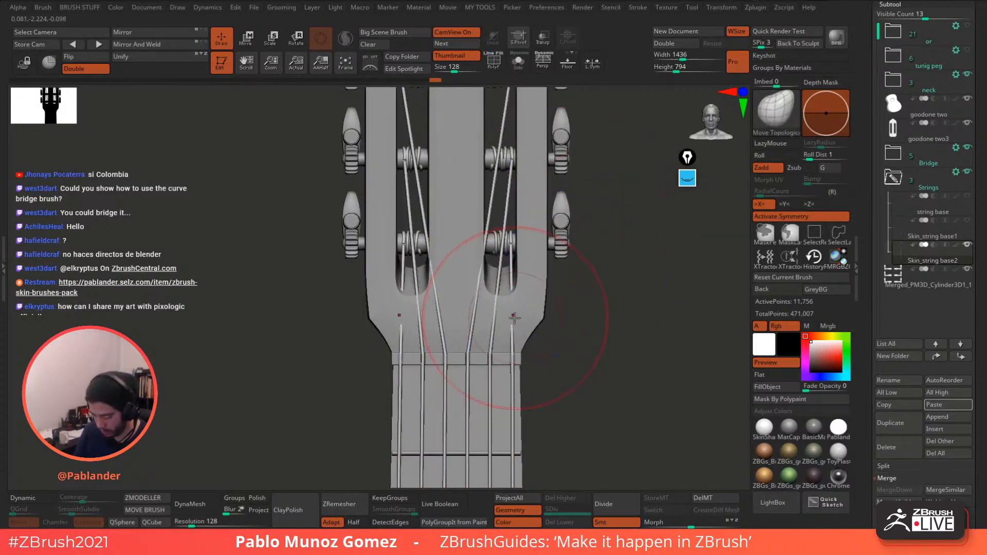
pyautogui.moveTo(513, 316); pyautogui.dragTo(510, 292)
pyautogui.press('space')
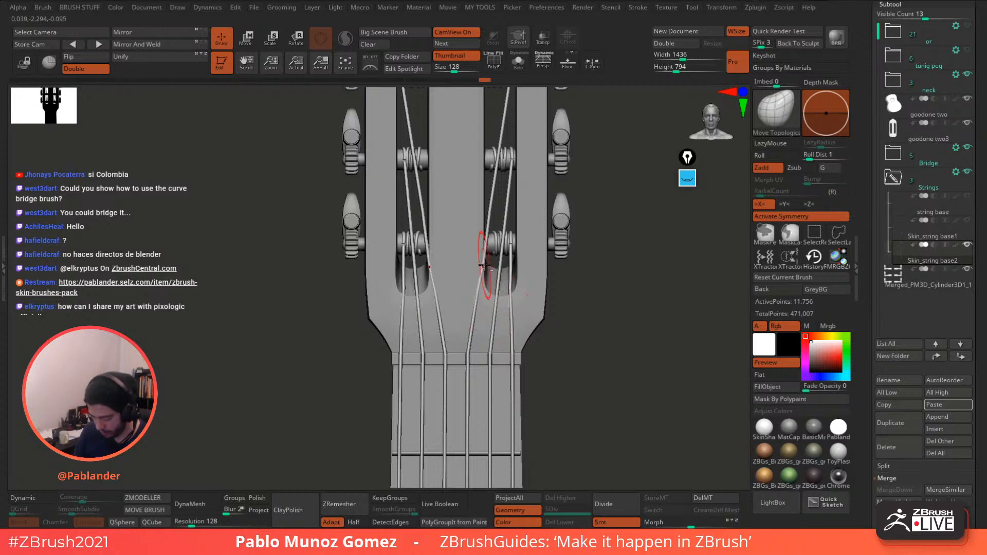
pyautogui.moveTo(490, 216); pyautogui.dragTo(492, 215)
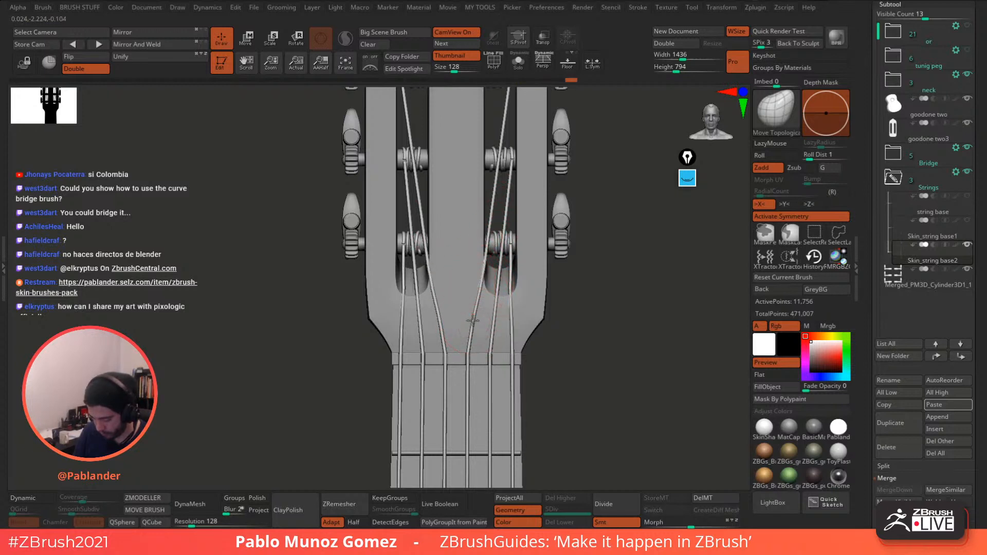
# - Orbit between front and three-quarter views to check the strings on the headstock
pyautogui.moveTo(584, 299)
pyautogui.keyDown('alt'); pyautogui.mouseDown()
pyautogui.moveTo(572, 317)
pyautogui.moveTo(558, 268)
pyautogui.mouseUp(); pyautogui.keyUp('alt')
pyautogui.keyDown('alt'); pyautogui.moveTo(575, 343); pyautogui.dragTo(548, 264); pyautogui.keyUp('alt')
pyautogui.moveTo(550, 307)
pyautogui.keyDown('alt'); pyautogui.mouseDown()
pyautogui.moveTo(535, 225)
pyautogui.moveTo(564, 262)
pyautogui.moveTo(562, 281)
pyautogui.moveTo(550, 249)
pyautogui.moveTo(542, 289)
pyautogui.moveTo(559, 250)
pyautogui.moveTo(573, 304)
pyautogui.moveTo(577, 279)
pyautogui.moveTo(521, 175)
pyautogui.moveTo(518, 227)
pyautogui.moveTo(549, 338)
pyautogui.moveTo(520, 225)
pyautogui.mouseUp(); pyautogui.keyUp('alt')
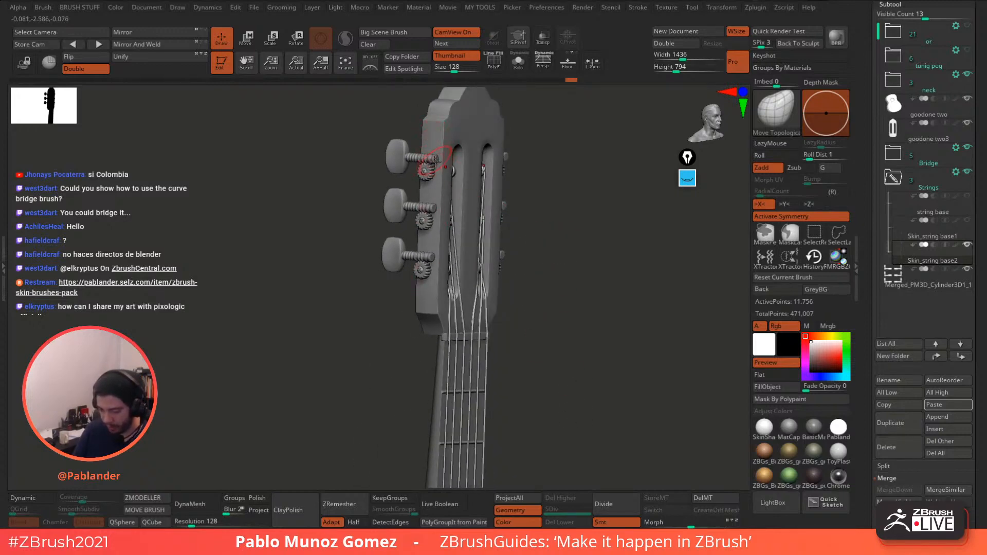
pyautogui.keyDown('shift'); pyautogui.moveTo(528, 166); pyautogui.dragTo(587, 216); pyautogui.keyUp('shift')
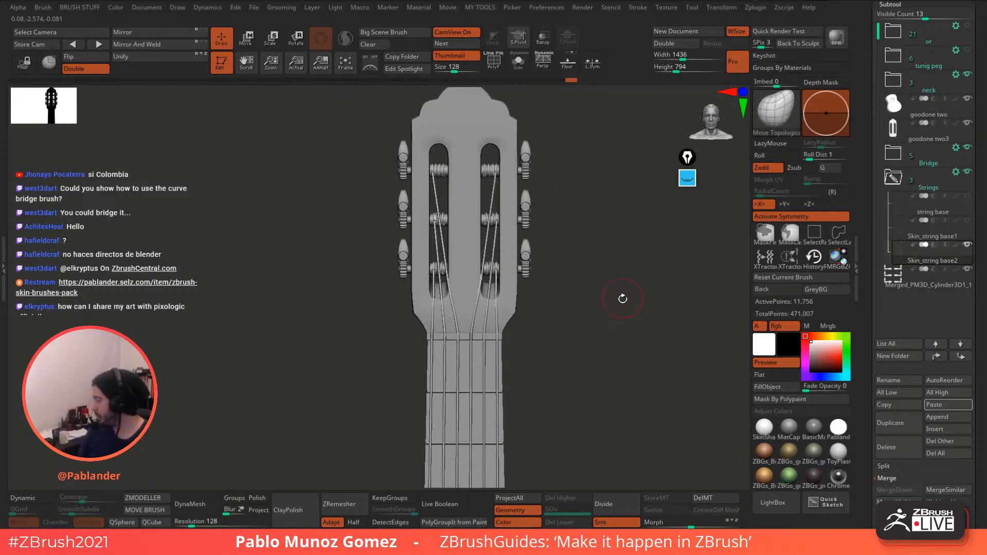
pyautogui.moveTo(615, 317); pyautogui.dragTo(682, 213)
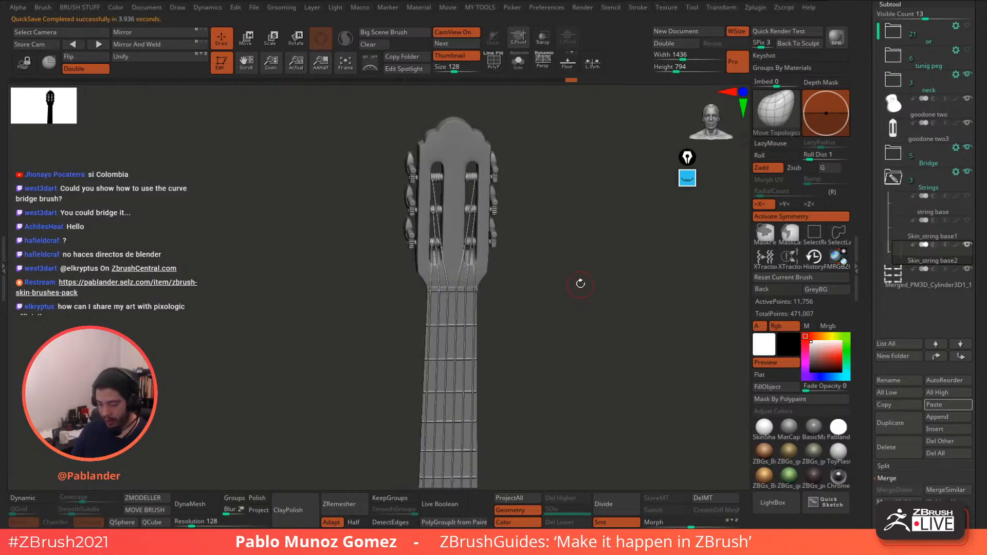
pyautogui.moveTo(579, 284); pyautogui.dragTo(540, 301)
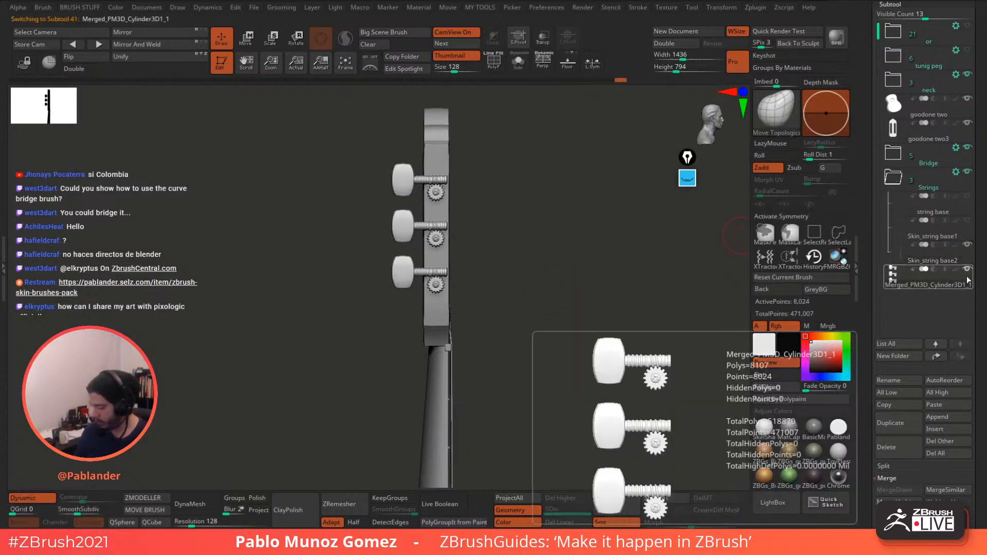
# - Select the Merged_PM3D_Cylinder3D1_1 peg subtool and turn off its Array Mesh, leaving one peg
pyautogui.click(953, 284)
pyautogui.scroll(-8, 973, 164)
pyautogui.scroll(-1, 973, 164)
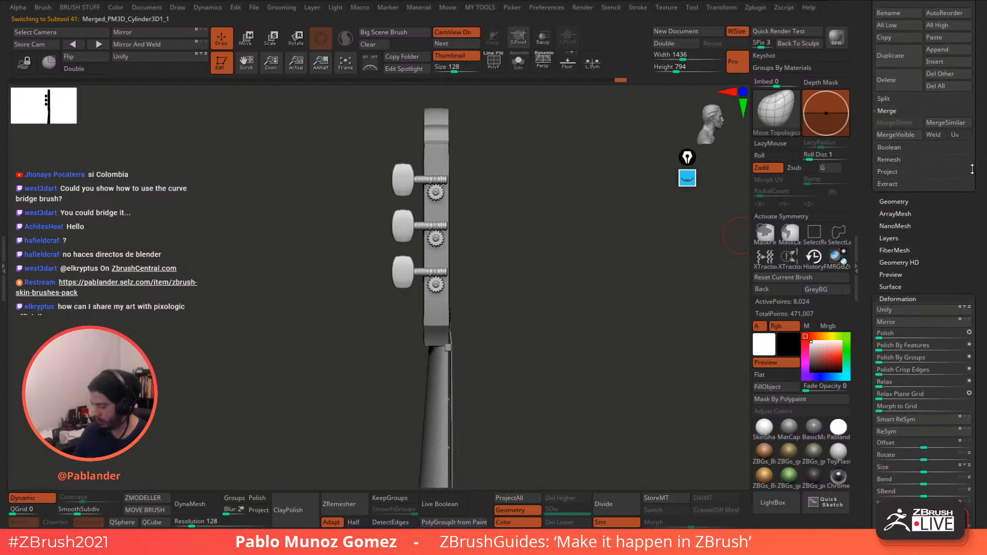
pyautogui.click(912, 151)
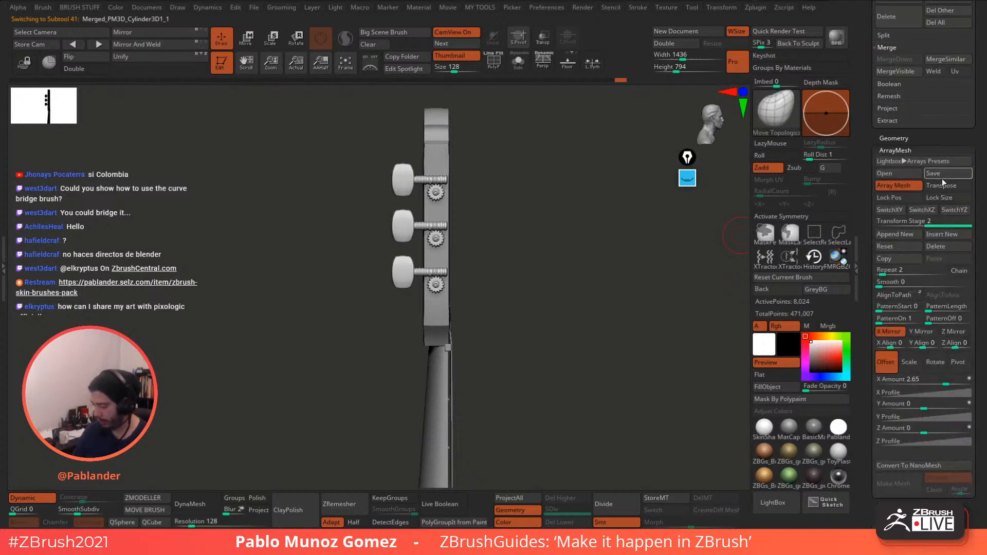
pyautogui.click(903, 188)
pyautogui.moveTo(608, 312); pyautogui.dragTo(461, 335)
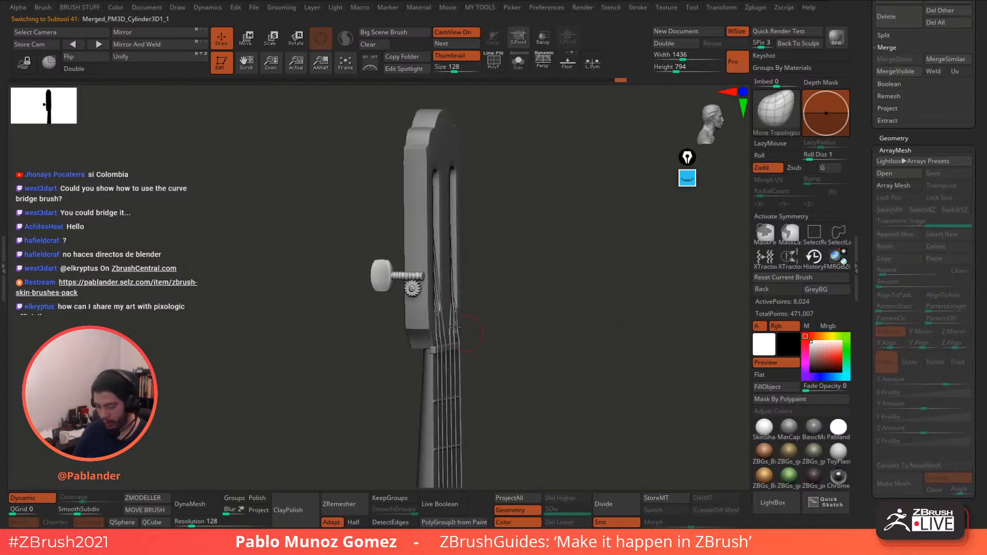
# - Append a Helix3D primitive as a new subtool, frame it, and convert it to QCube
pyautogui.click(894, 138)
pyautogui.moveTo(913, 271); pyautogui.dragTo(913, 329)
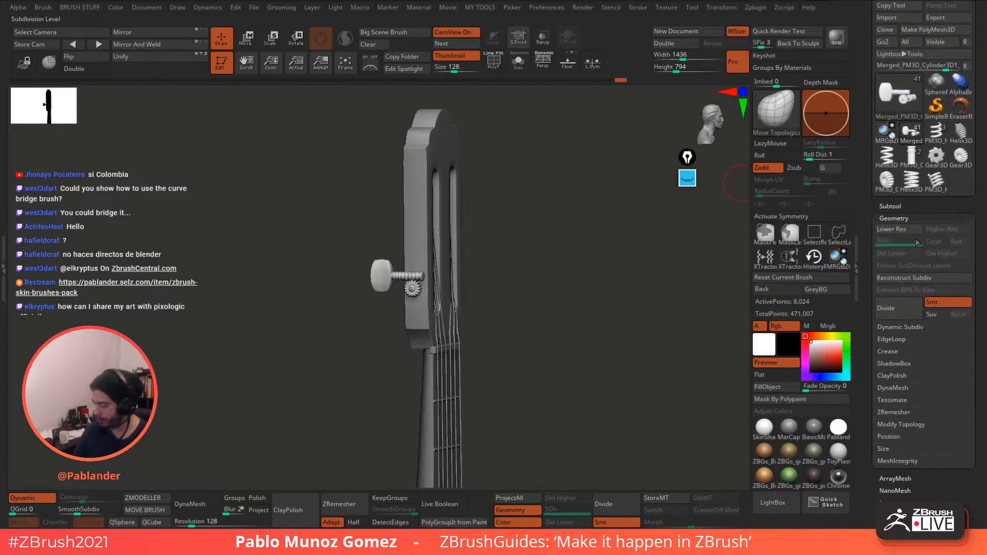
pyautogui.click(886, 207)
pyautogui.moveTo(865, 245); pyautogui.dragTo(866, 149)
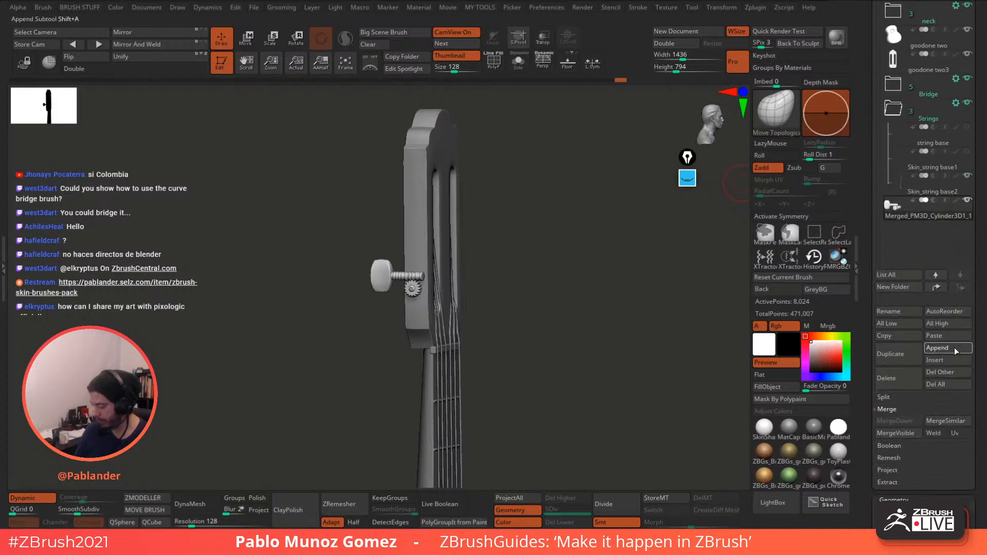
pyautogui.click(954, 345)
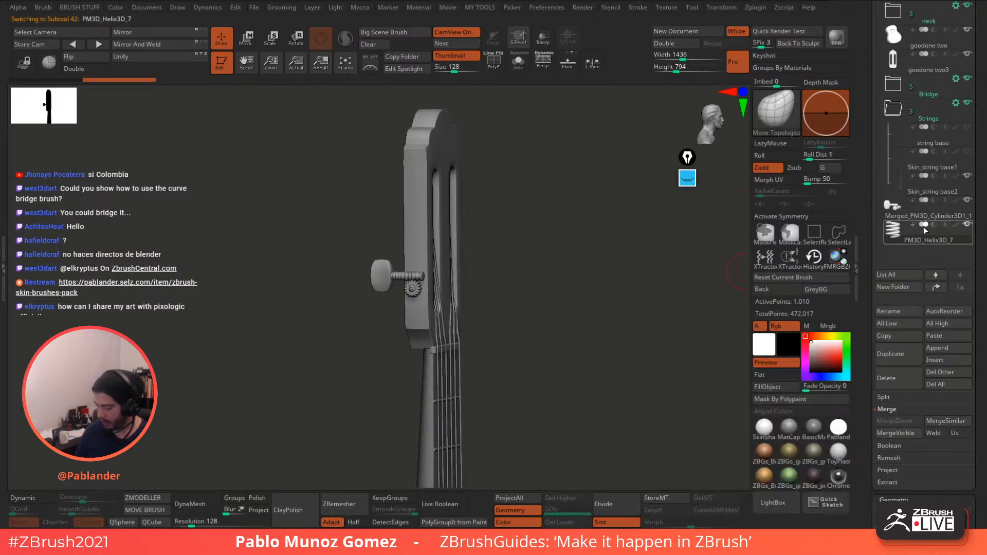
pyautogui.press('f')
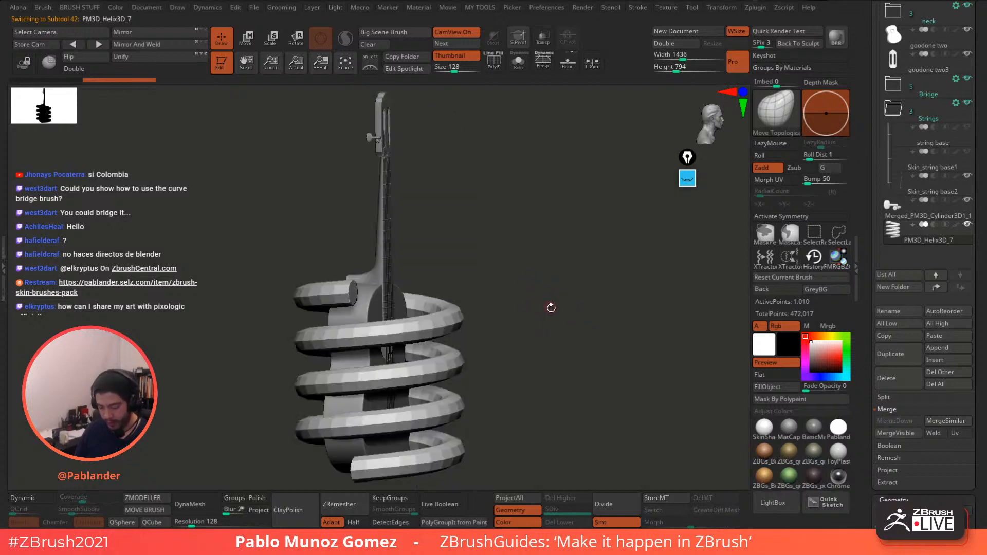
pyautogui.moveTo(547, 320); pyautogui.dragTo(500, 290)
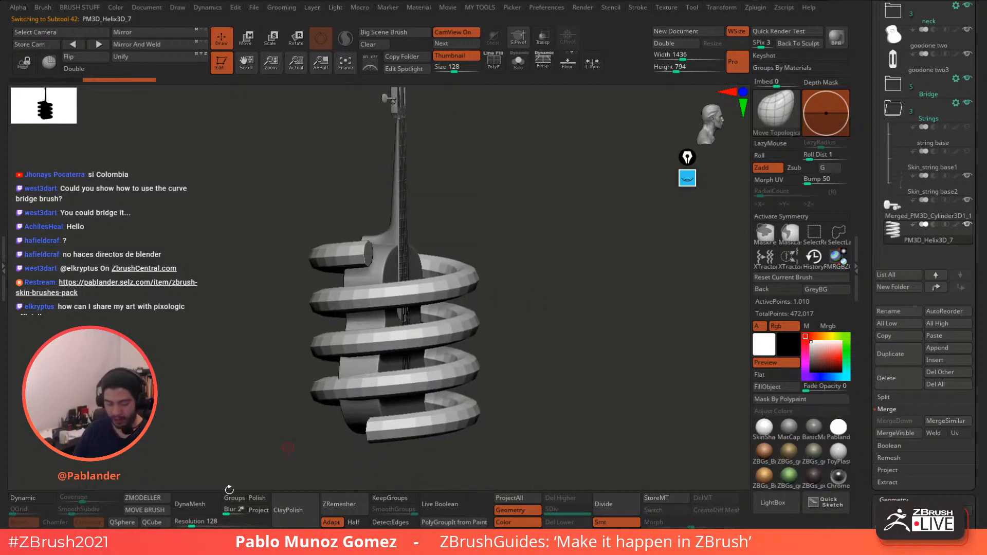
pyautogui.click(155, 524)
pyautogui.keyDown('alt'); pyautogui.moveTo(427, 299); pyautogui.dragTo(469, 326); pyautogui.keyUp('alt')
# - Move the cube up to the headstock with the gizmo and scale it down
pyautogui.keyDown('shift'); pyautogui.moveTo(538, 267); pyautogui.dragTo(442, 246); pyautogui.keyUp('shift')
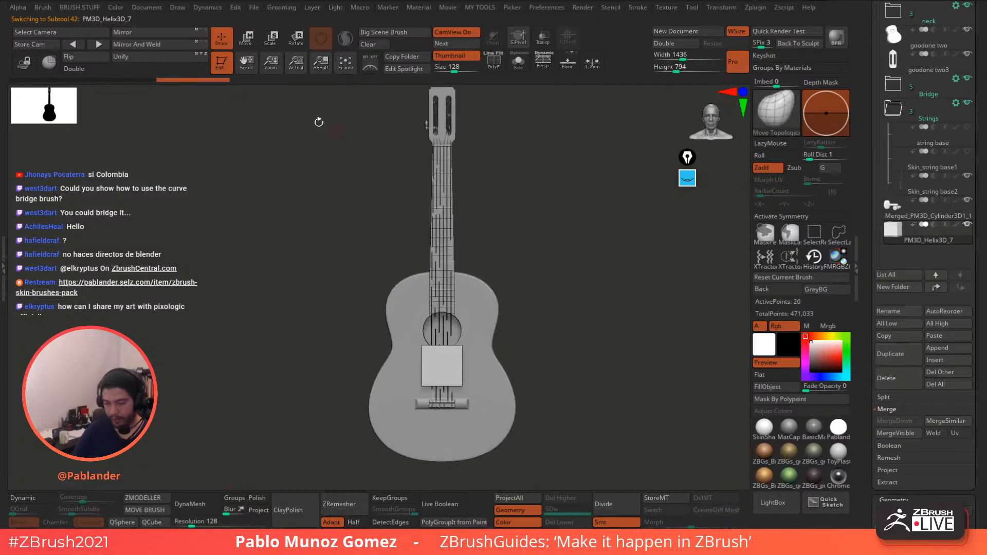
pyautogui.click(246, 39)
pyautogui.moveTo(486, 406); pyautogui.dragTo(473, 169)
pyautogui.keyDown('alt'); pyautogui.moveTo(540, 288); pyautogui.dragTo(546, 401); pyautogui.keyUp('alt')
pyautogui.keyDown('shift'); pyautogui.moveTo(550, 309); pyautogui.dragTo(591, 363); pyautogui.keyUp('shift')
pyautogui.moveTo(420, 258); pyautogui.dragTo(379, 360)
pyautogui.keyDown('alt'); pyautogui.moveTo(537, 218); pyautogui.dragTo(545, 308); pyautogui.keyUp('alt')
# - Narrow the block along X, set it beside a tuning peg, and show it Solo
pyautogui.moveTo(465, 220); pyautogui.dragTo(522, 149)
pyautogui.moveTo(485, 180); pyautogui.dragTo(485, 187)
pyautogui.moveTo(521, 147); pyautogui.dragTo(519, 173)
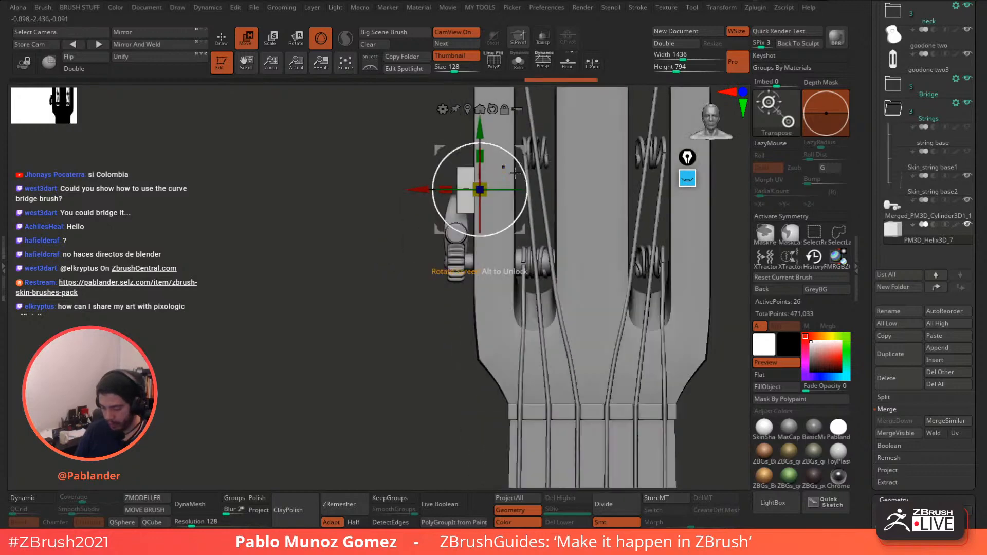
pyautogui.moveTo(445, 189); pyautogui.dragTo(456, 183)
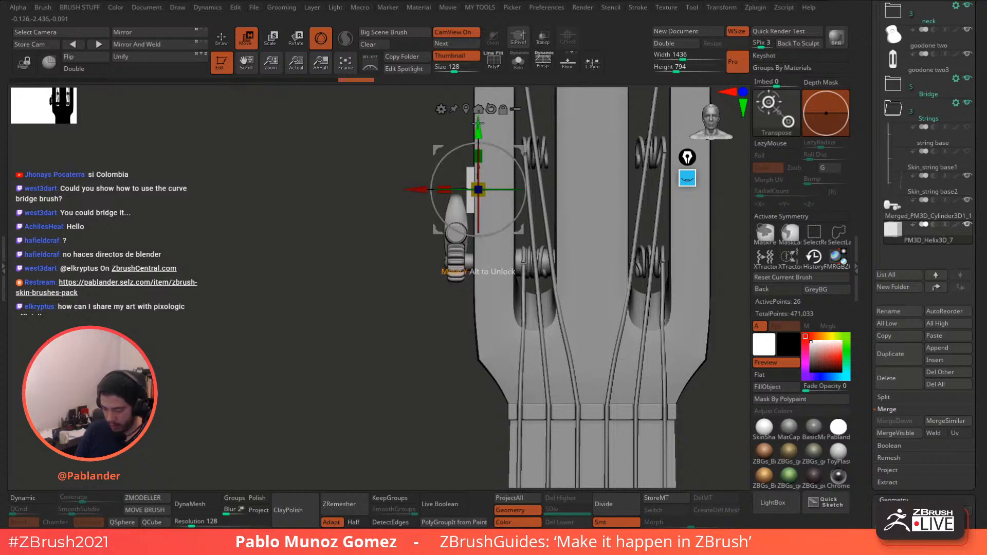
pyautogui.moveTo(477, 123); pyautogui.dragTo(476, 195)
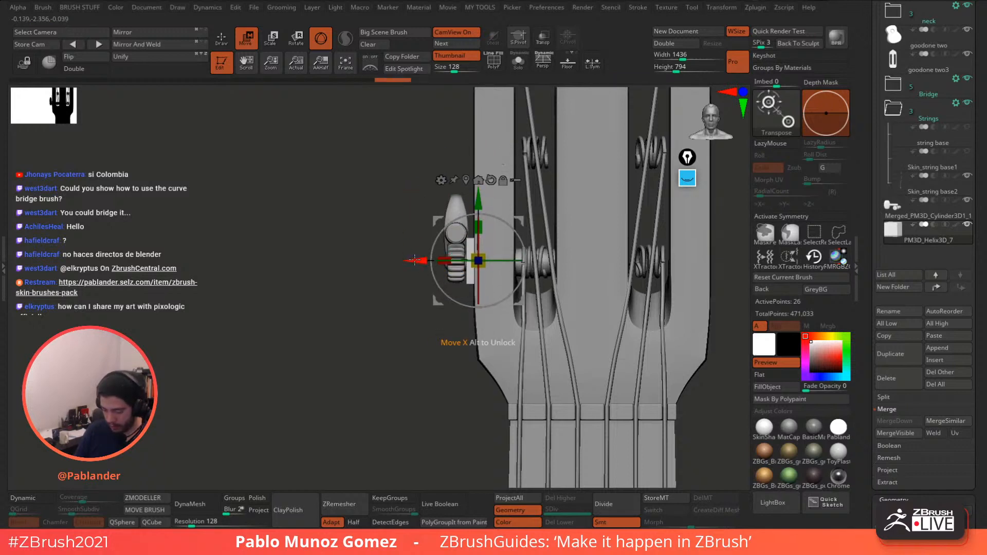
pyautogui.moveTo(414, 259); pyautogui.dragTo(418, 261)
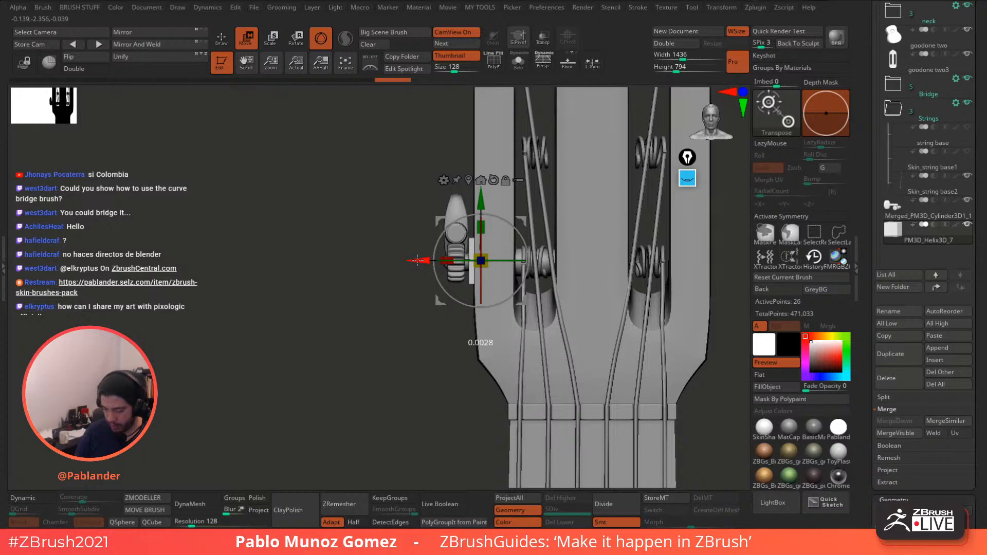
pyautogui.moveTo(406, 317); pyautogui.dragTo(440, 317)
pyautogui.click(518, 62)
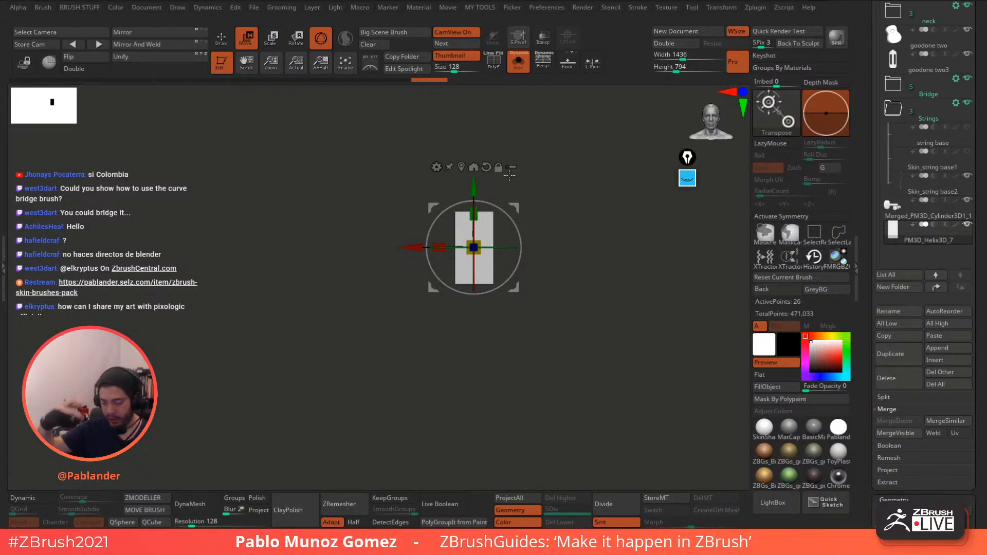
# - Nudge the block against the tuning gear, then isolate it with PolyF wireframe shown
pyautogui.moveTo(557, 249); pyautogui.dragTo(587, 245)
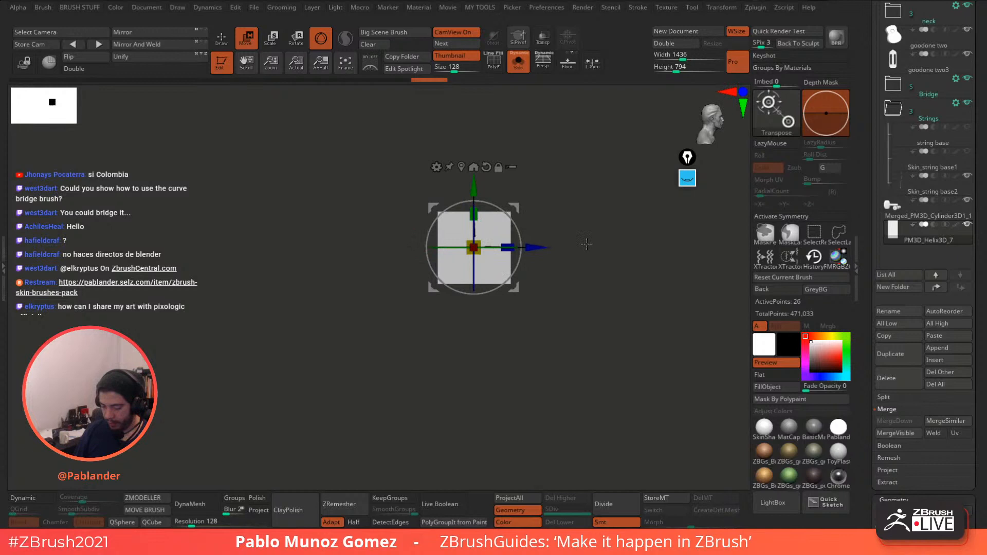
pyautogui.click(522, 71)
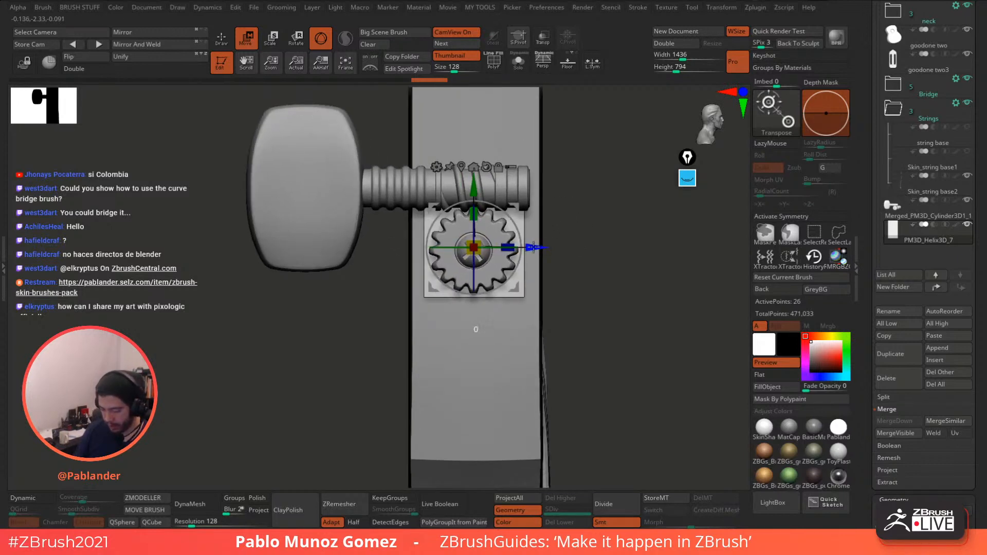
pyautogui.moveTo(533, 247); pyautogui.dragTo(531, 248)
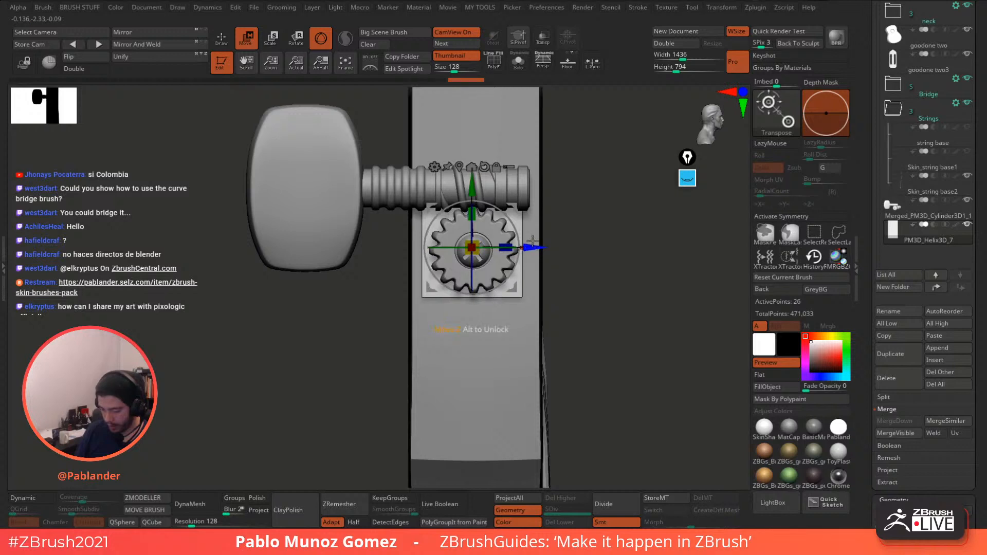
pyautogui.click(221, 42)
pyautogui.click(542, 65)
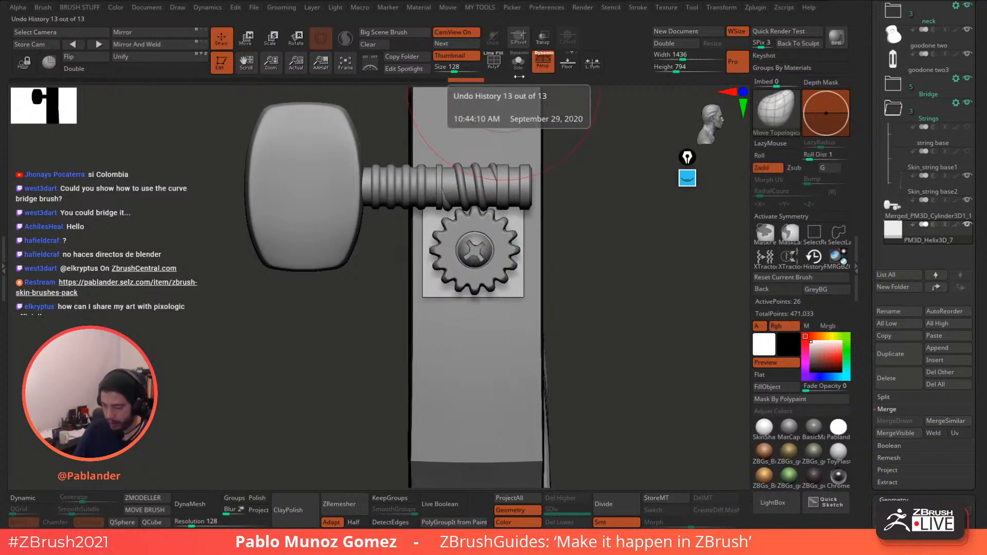
pyautogui.click(530, 67)
pyautogui.click(495, 66)
pyautogui.click(518, 62)
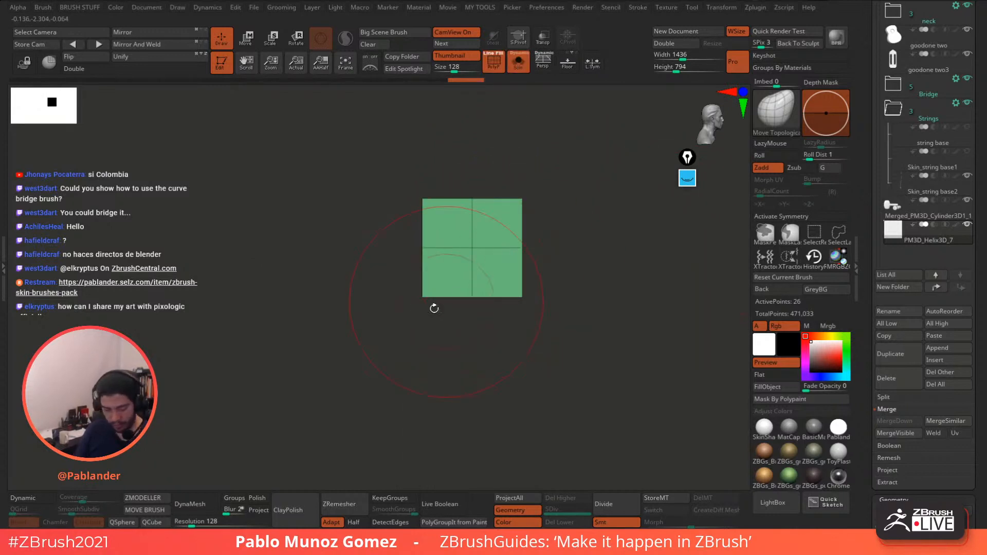
# - Select the ZModeler brush, enable X and Z symmetry, and choose Insert Multiple EdgeLoops
pyautogui.click(146, 498)
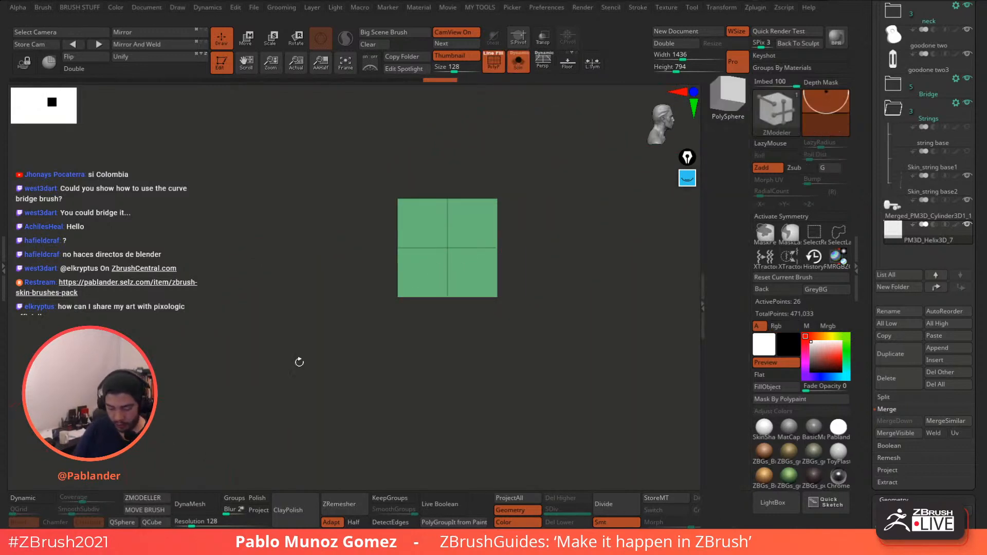
pyautogui.keyDown('alt'); pyautogui.moveTo(525, 224); pyautogui.dragTo(530, 266); pyautogui.keyUp('alt')
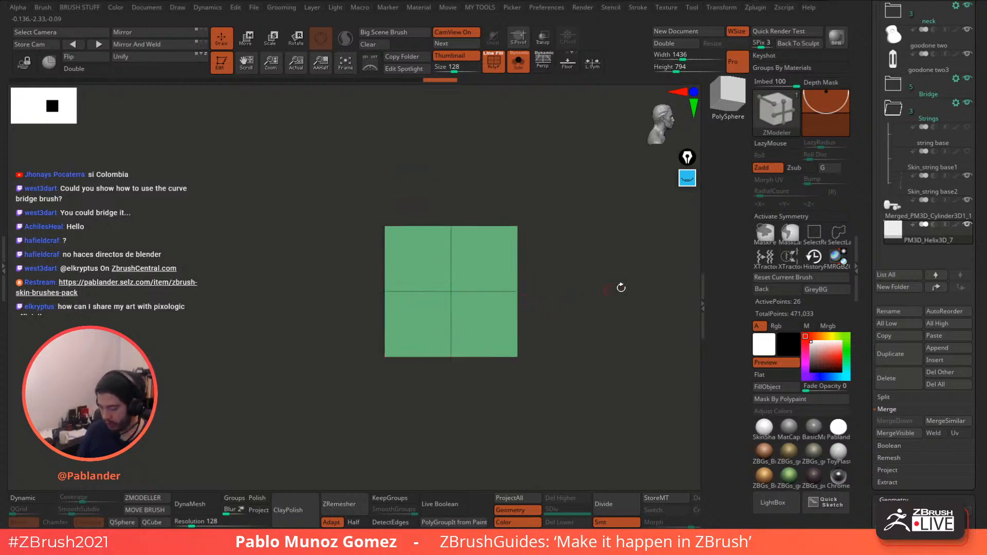
pyautogui.click(795, 218)
pyautogui.click(811, 206)
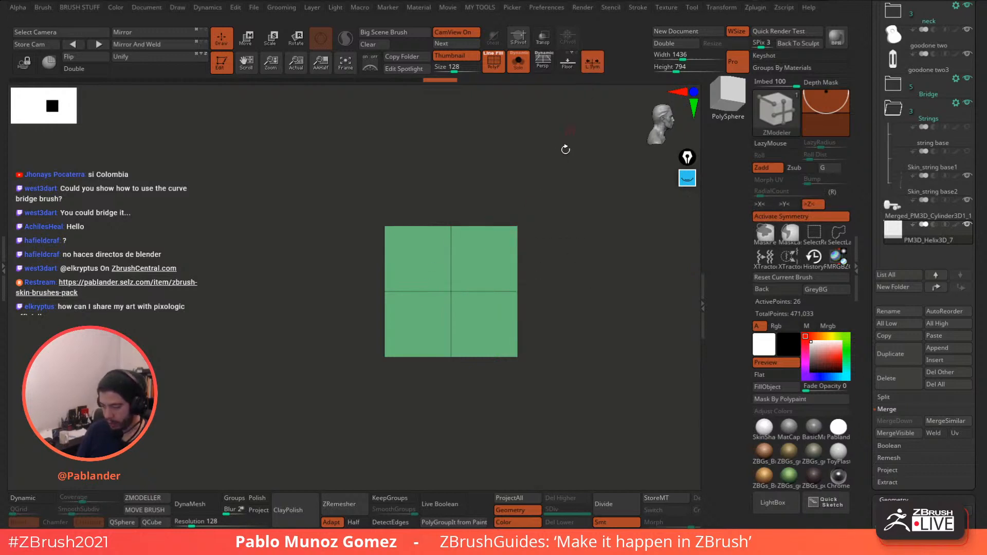
pyautogui.press('space')
pyautogui.click(502, 293)
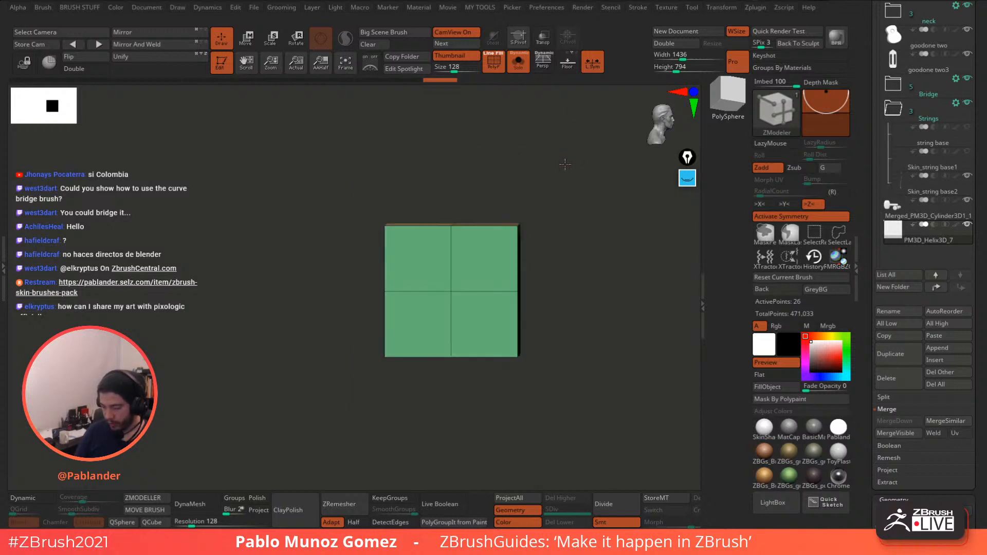
pyautogui.moveTo(565, 220); pyautogui.dragTo(550, 196)
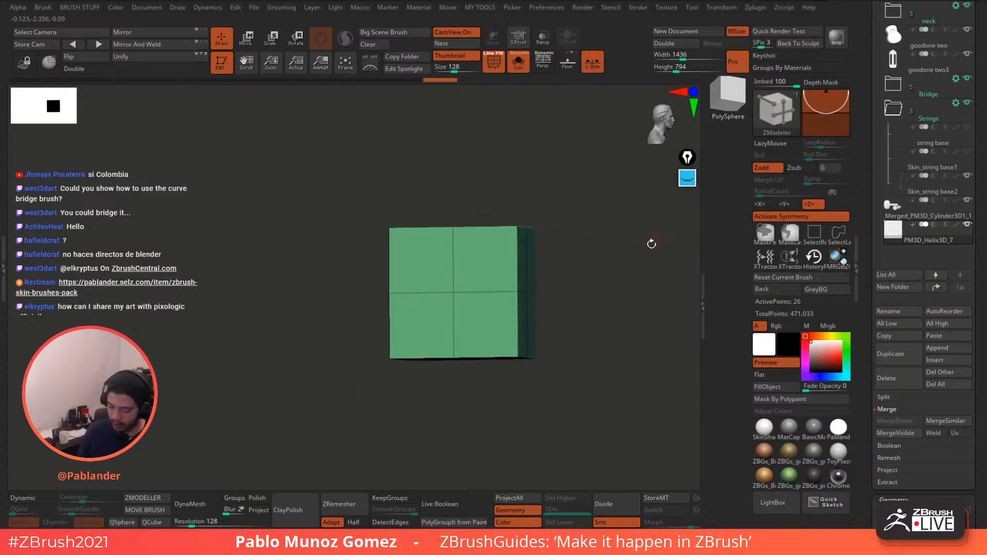
pyautogui.moveTo(651, 244); pyautogui.dragTo(647, 250)
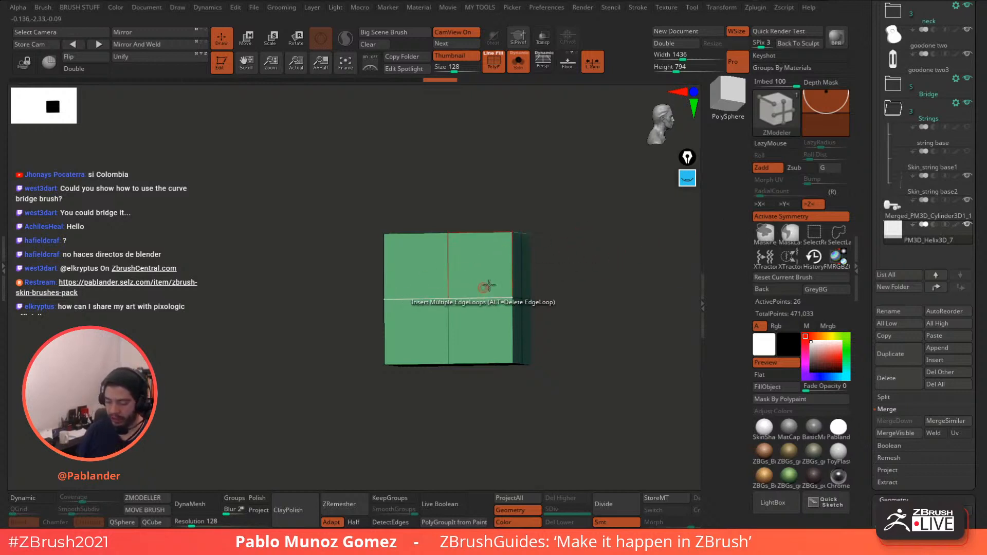
pyautogui.moveTo(564, 273)
pyautogui.mouseDown()
pyautogui.moveTo(570, 284)
pyautogui.moveTo(575, 271)
pyautogui.mouseUp()
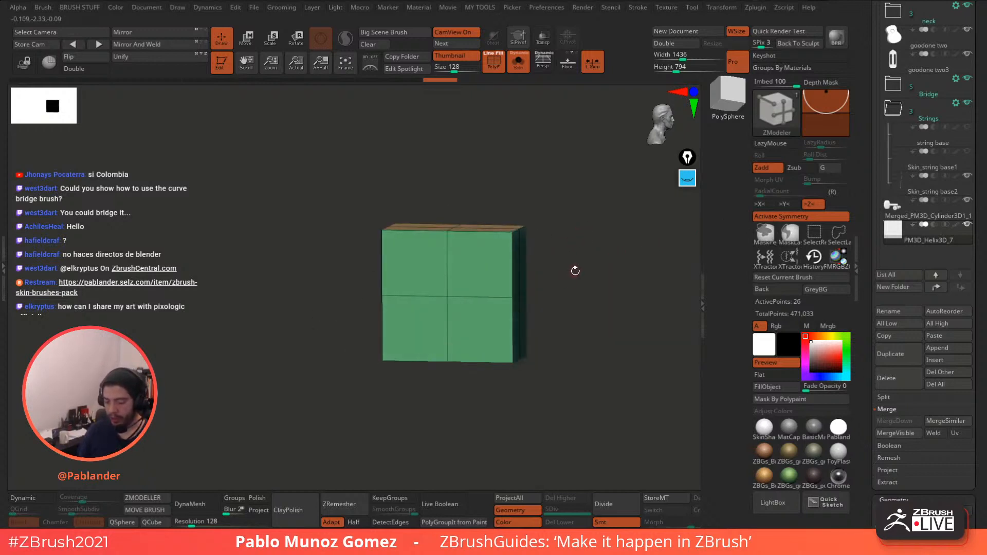
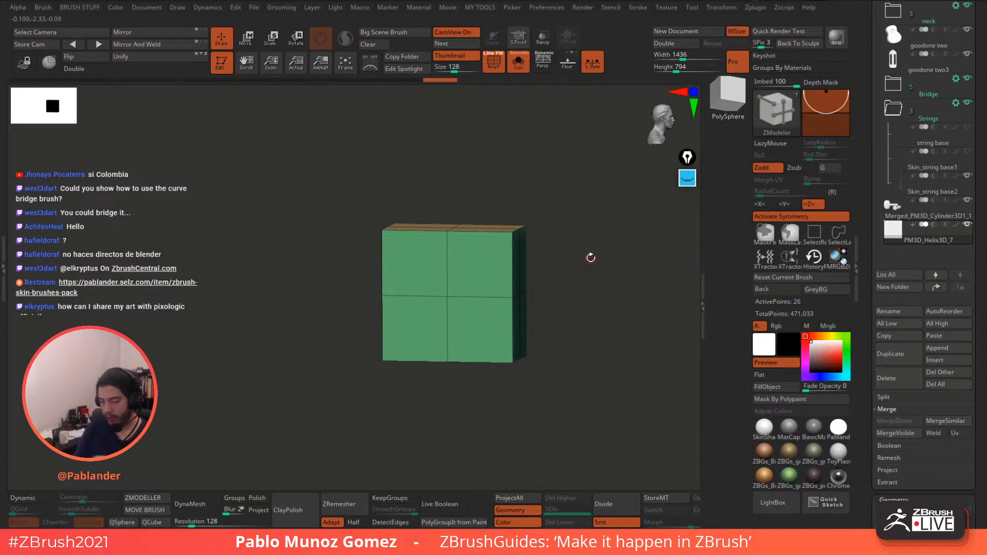
# - Hide the floor grid and snap the plate to a straight front view
pyautogui.click(722, 11)
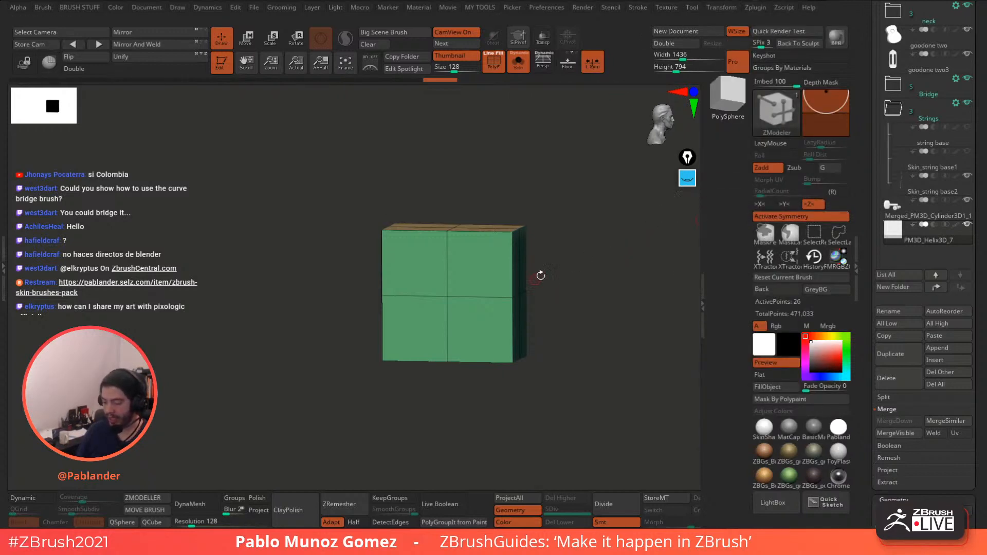
pyautogui.moveTo(540, 276); pyautogui.dragTo(572, 277)
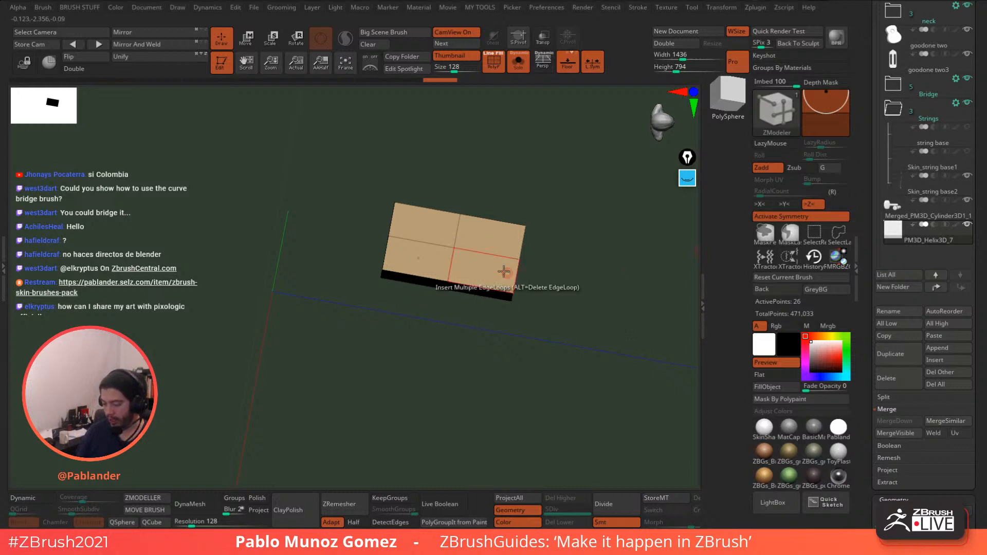
pyautogui.click(569, 71)
pyautogui.moveTo(553, 222); pyautogui.dragTo(595, 273)
# - Insert multiple edge loops across the plate, then re-isolate it with PolyF shown
pyautogui.press('space')
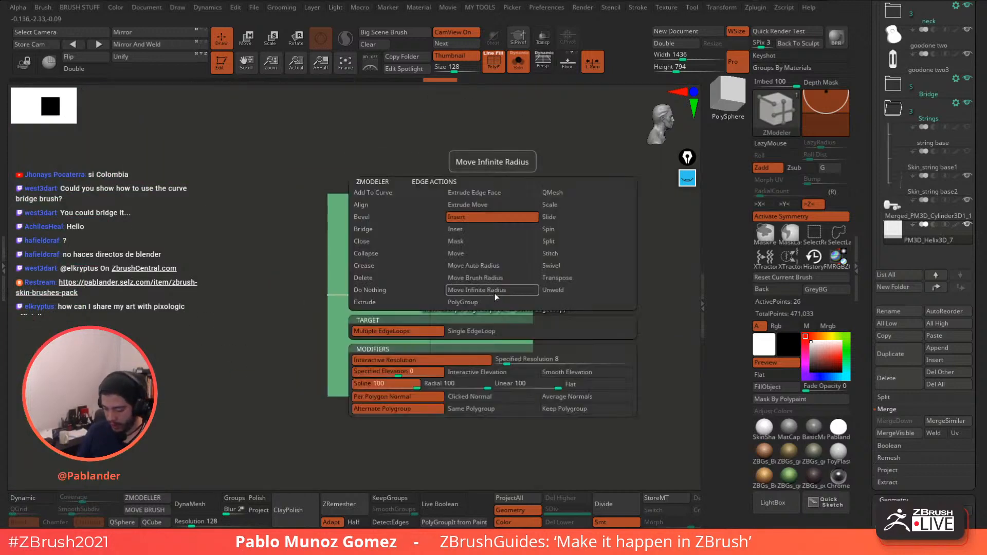
pyautogui.press('space')
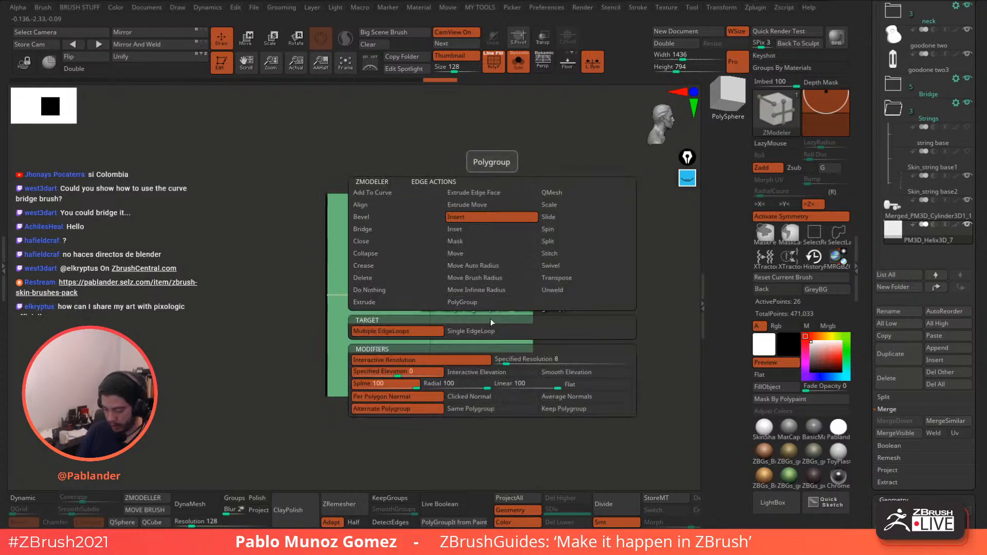
pyautogui.moveTo(480, 294); pyautogui.dragTo(504, 288)
pyautogui.click(518, 64)
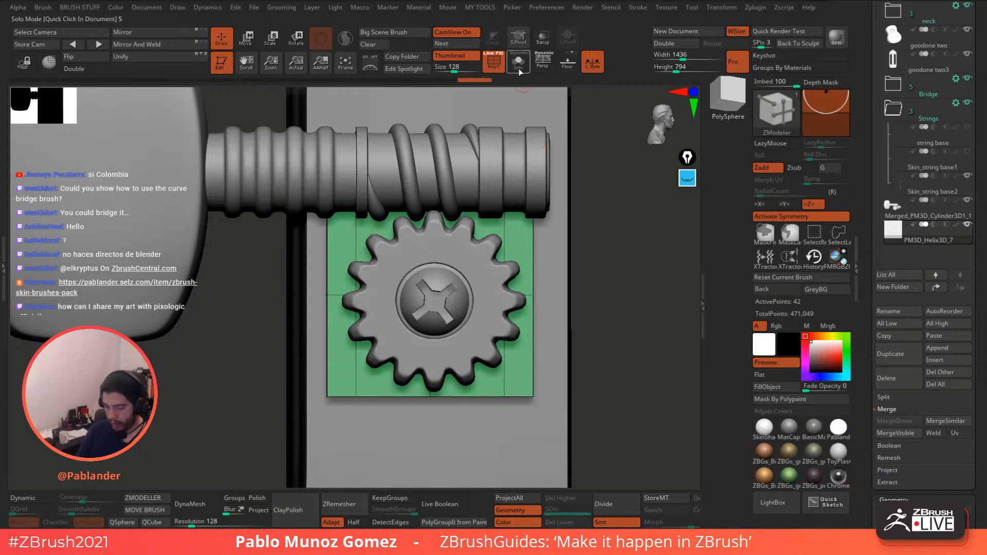
pyautogui.click(494, 63)
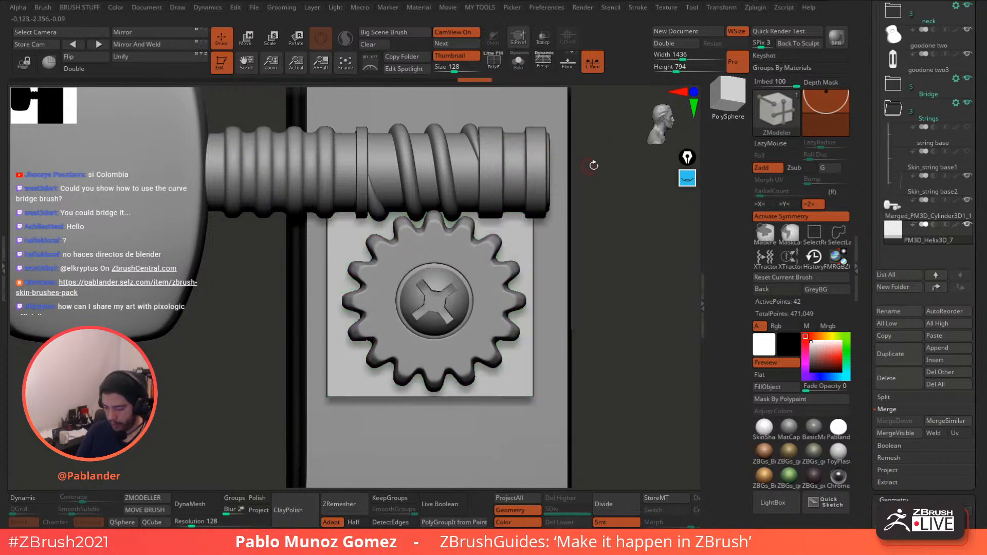
pyautogui.click(494, 64)
pyautogui.click(518, 64)
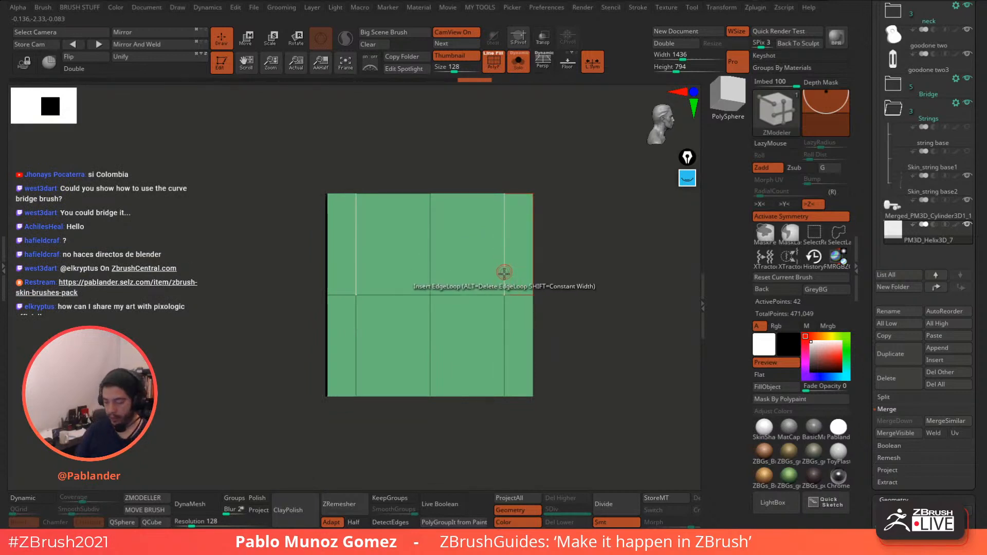
# - Add a horizontal edge loop across the plate and undo the extra one near the top
pyautogui.click(504, 255)
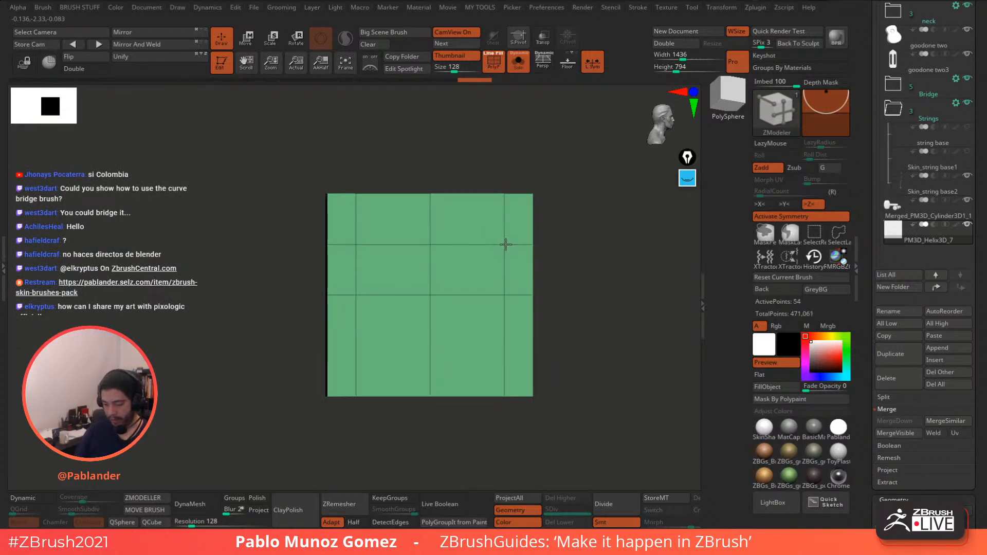
pyautogui.moveTo(506, 245); pyautogui.dragTo(506, 244)
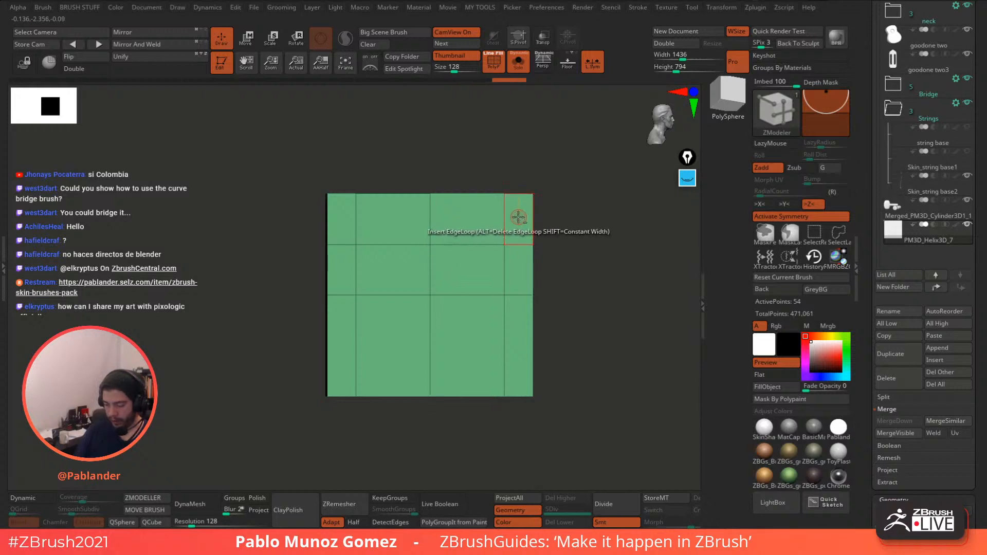
pyautogui.hotkey('ctrl', 'z')
# - QMesh-extrude the two top corner polygons into lengthened protruding blocks
pyautogui.press('space')
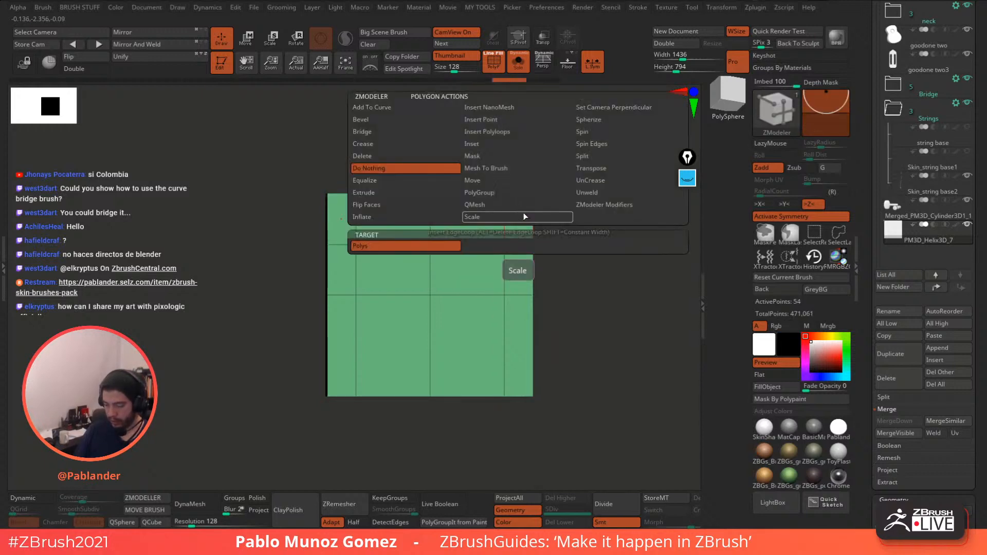
pyautogui.click(486, 207)
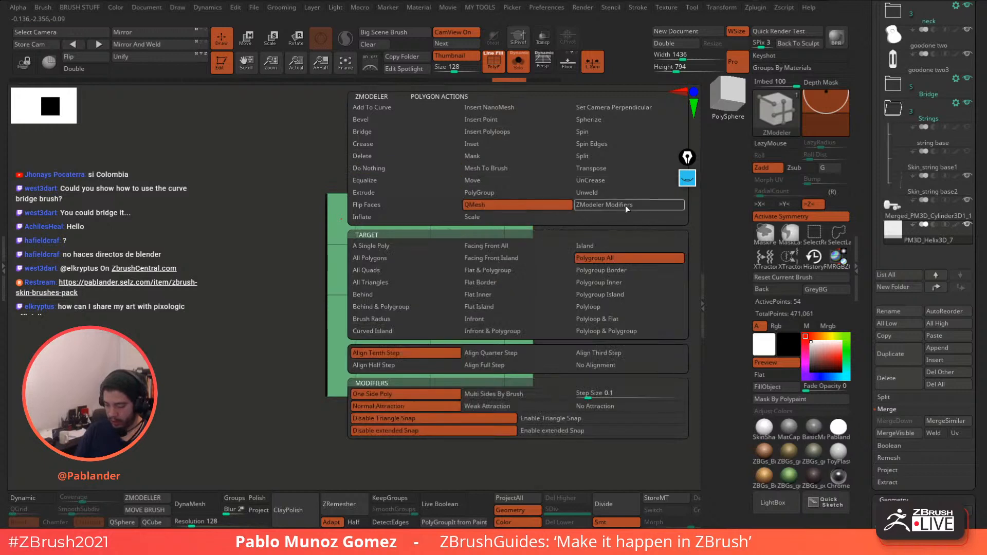
pyautogui.keyDown('alt'); pyautogui.click(518, 224); pyautogui.keyUp('alt')
pyautogui.moveTo(518, 223); pyautogui.dragTo(510, 227, button='right')
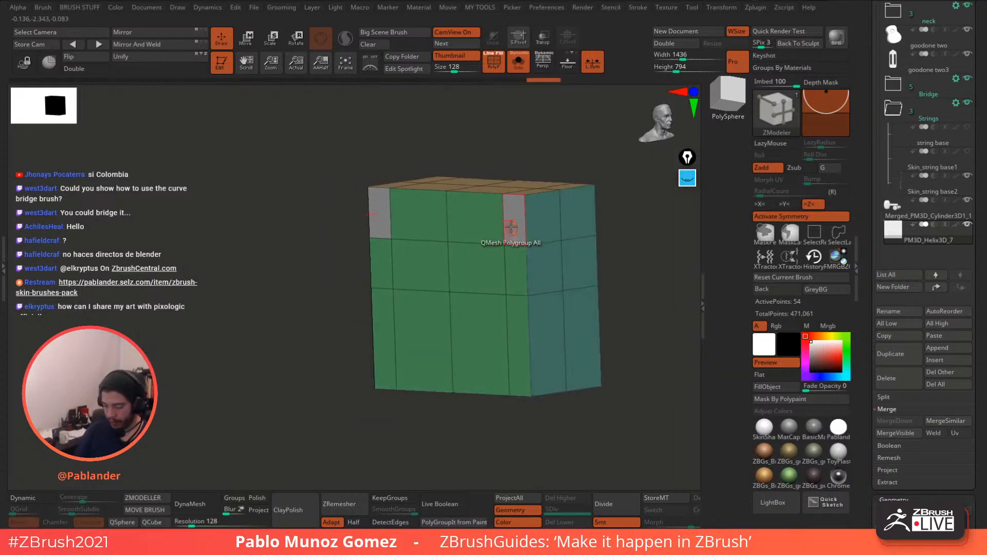
pyautogui.moveTo(513, 220); pyautogui.dragTo(410, 253)
pyautogui.moveTo(380, 308); pyautogui.dragTo(313, 329, button='right')
# - Show the headstock again and slide the plate part left along X
pyautogui.click(518, 62)
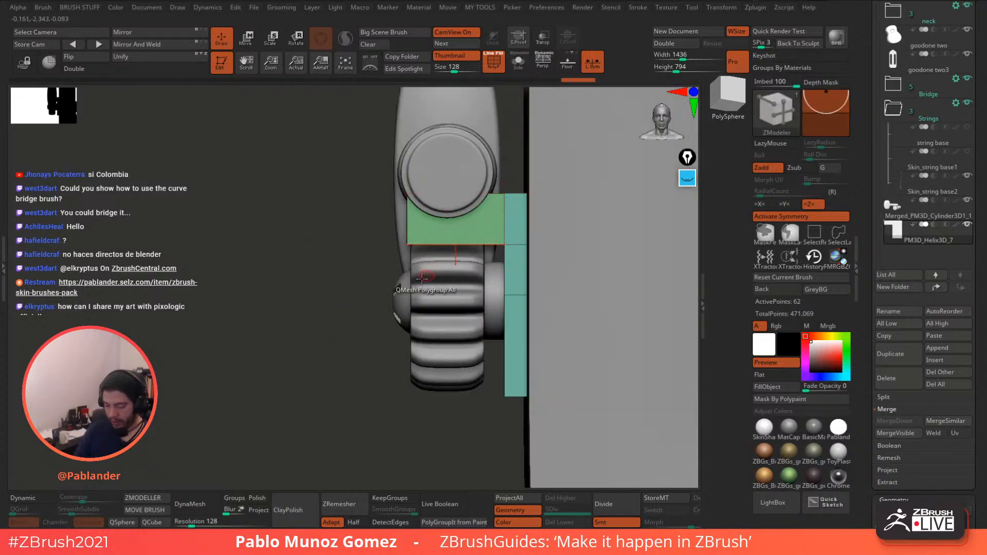
pyautogui.moveTo(308, 413); pyautogui.dragTo(369, 310, button='right')
pyautogui.press('space')
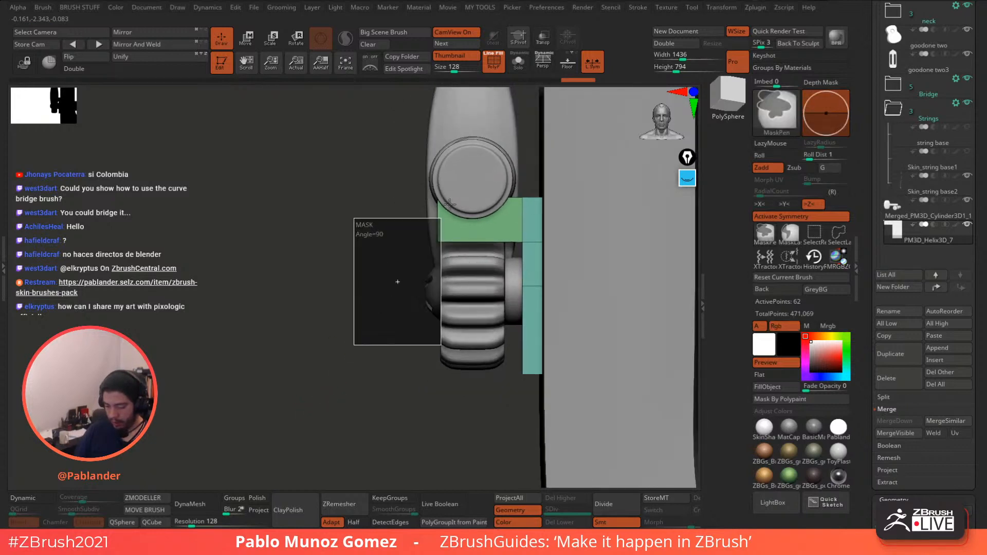
pyautogui.press('w')
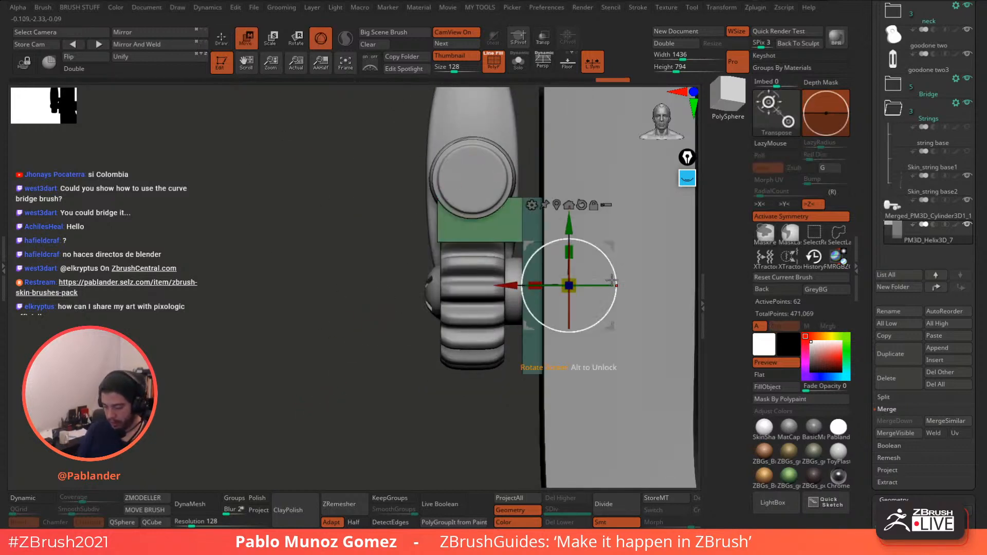
pyautogui.moveTo(509, 286); pyautogui.dragTo(489, 292)
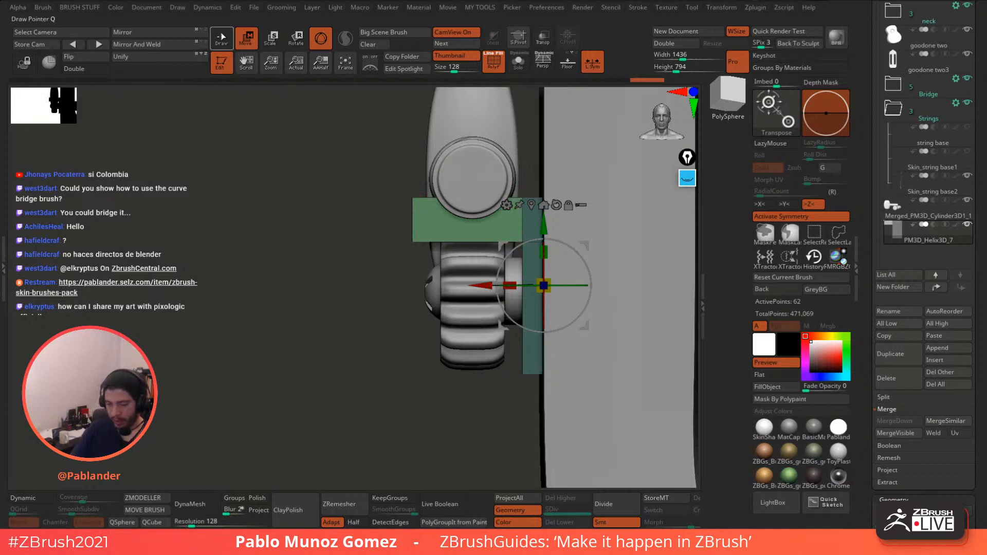
# - Slice the part vertically with SliceCurve into new polygroups
pyautogui.click(221, 36)
pyautogui.keyDown('ctrl'); pyautogui.keyDown('shift'); pyautogui.moveTo(436, 427); pyautogui.dragTo(436, 123); pyautogui.keyUp('shift'); pyautogui.keyUp('ctrl')
pyautogui.moveTo(403, 327); pyautogui.dragTo(401, 248)
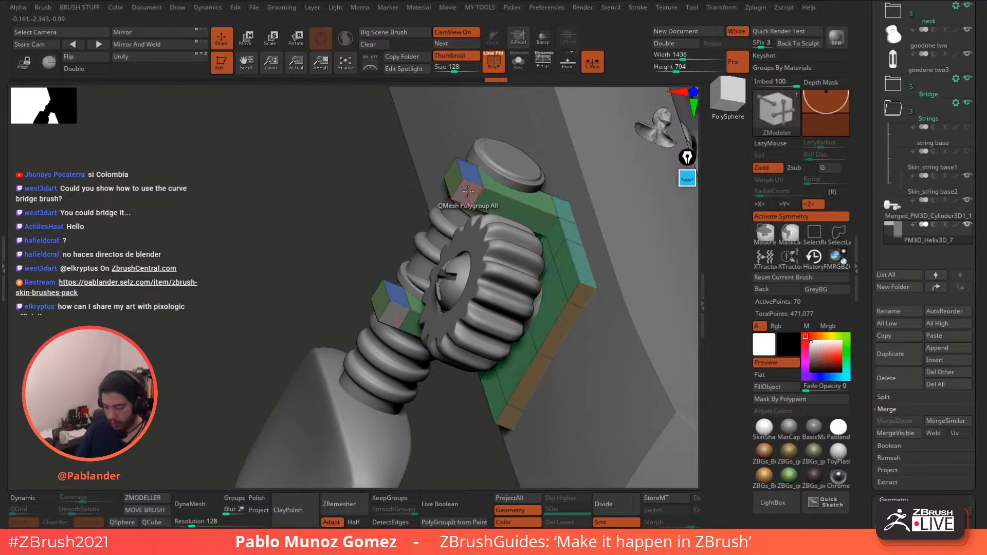
# - Extrude the blocks' top polygroup further downward into hooks
pyautogui.moveTo(468, 194); pyautogui.dragTo(479, 201, button='right')
pyautogui.moveTo(479, 201); pyautogui.dragTo(472, 216)
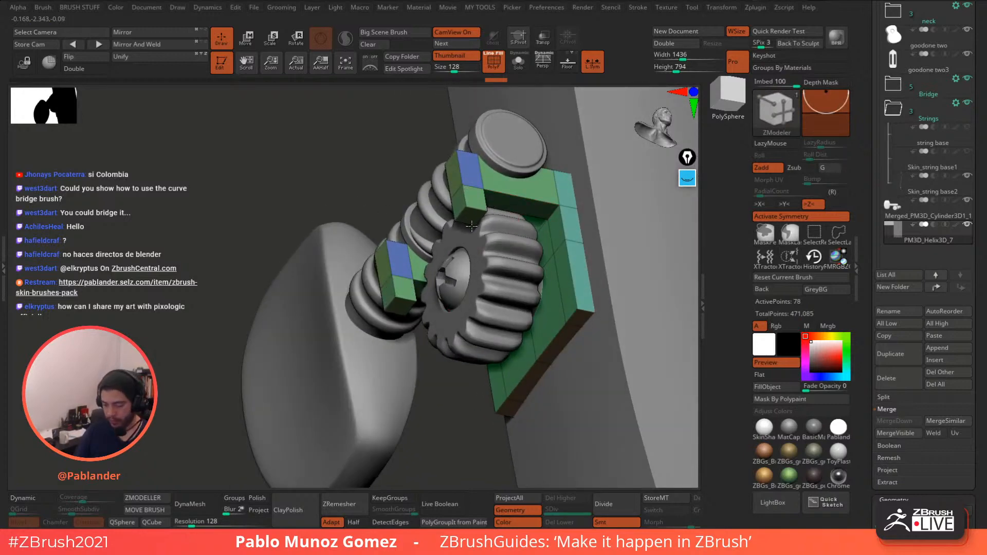
pyautogui.moveTo(471, 235); pyautogui.dragTo(474, 253)
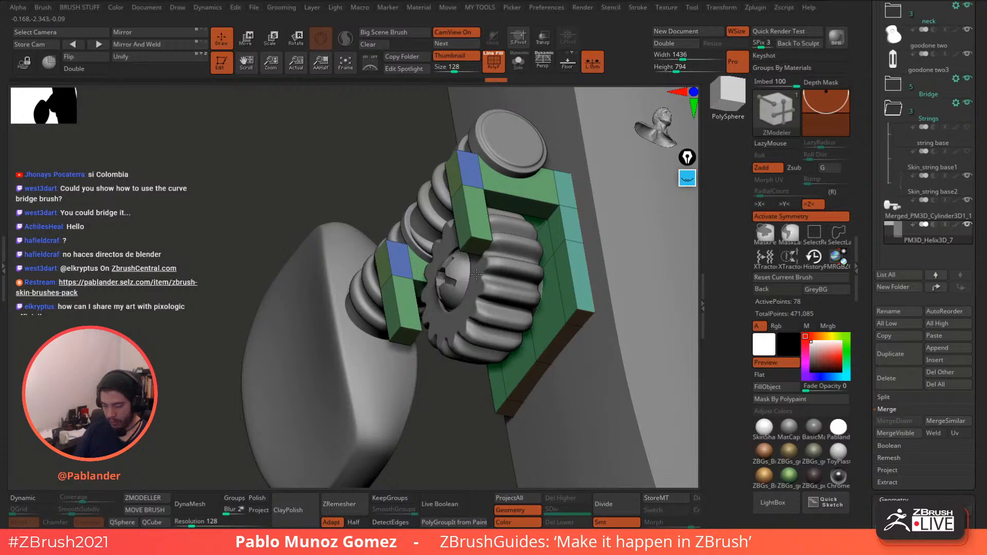
pyautogui.moveTo(476, 274); pyautogui.dragTo(476, 289)
# - Slice the blocks horizontally into polygroups and add an edge loop across the green arms
pyautogui.keyDown('shift'); pyautogui.moveTo(420, 163); pyautogui.dragTo(389, 172); pyautogui.keyUp('shift')
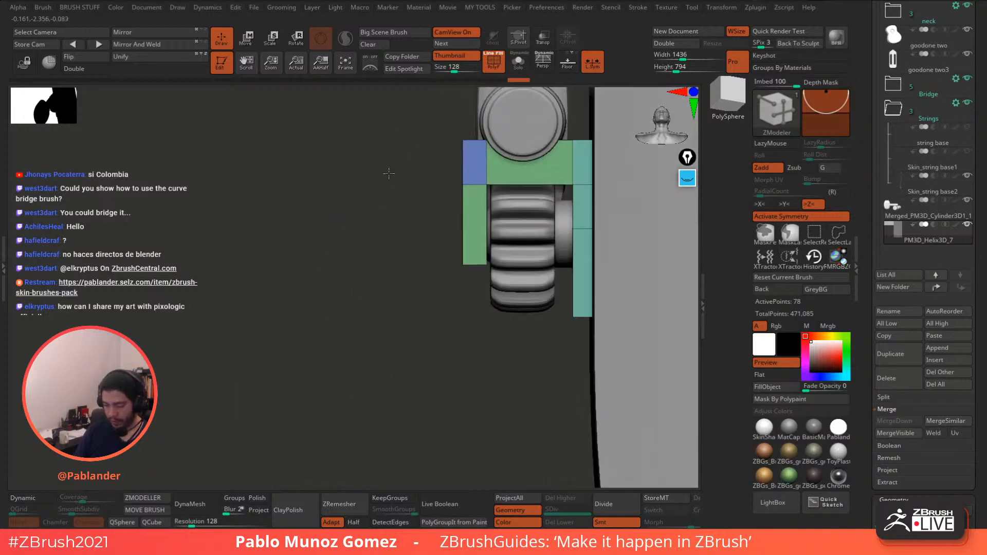
pyautogui.keyDown('ctrl'); pyautogui.keyDown('shift'); pyautogui.moveTo(401, 247); pyautogui.dragTo(446, 246); pyautogui.keyUp('shift'); pyautogui.keyUp('ctrl')
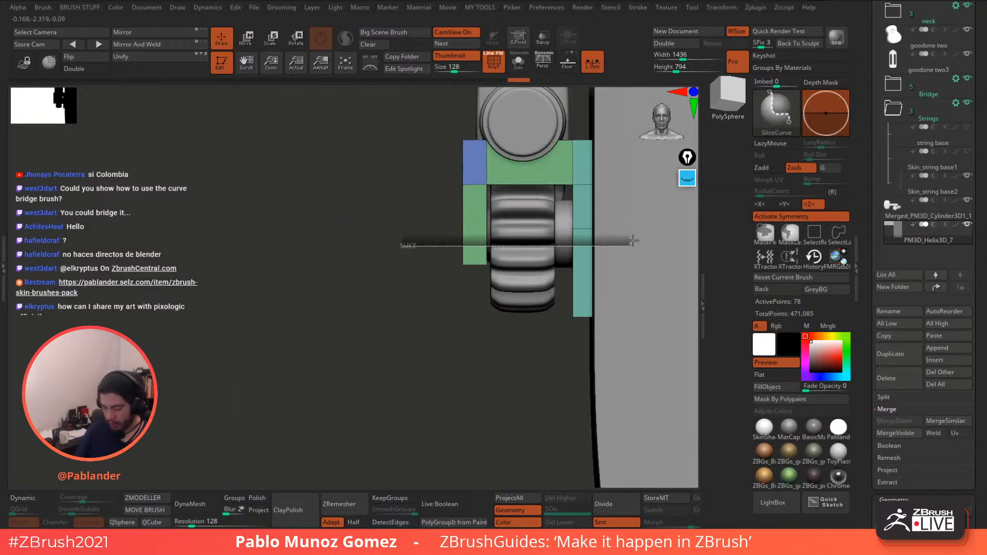
pyautogui.keyDown('ctrl'); pyautogui.keyDown('shift'); pyautogui.moveTo(633, 240); pyautogui.dragTo(633, 240); pyautogui.keyUp('shift'); pyautogui.keyUp('ctrl')
pyautogui.moveTo(486, 278); pyautogui.dragTo(558, 273)
pyautogui.moveTo(485, 235); pyautogui.dragTo(435, 206)
# - Isolate the plate and extend the hook tips slightly, viewed from the side
pyautogui.click(518, 61)
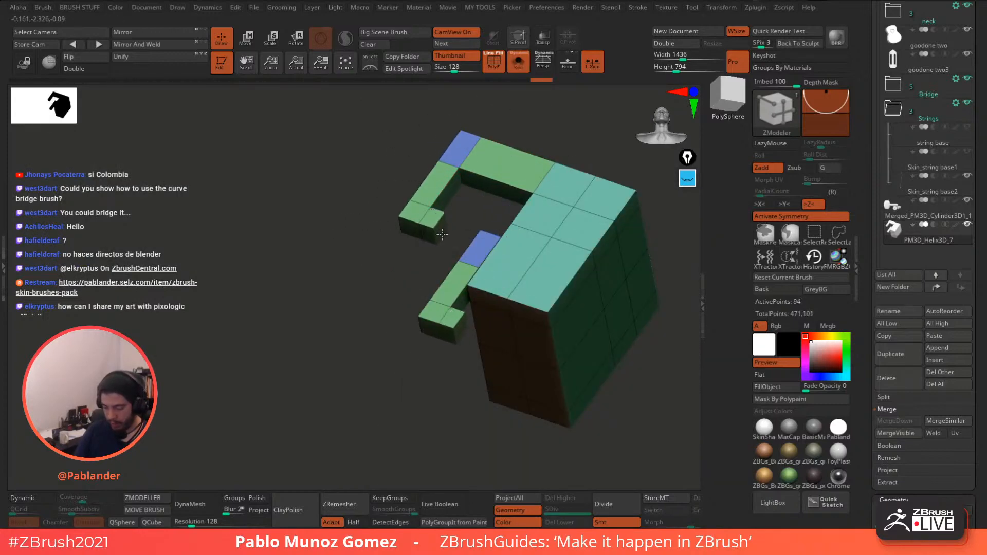
pyautogui.moveTo(442, 234); pyautogui.dragTo(445, 236)
pyautogui.moveTo(386, 289); pyautogui.dragTo(457, 308)
pyautogui.keyDown('shift'); pyautogui.moveTo(605, 298); pyautogui.dragTo(613, 285); pyautogui.keyUp('shift')
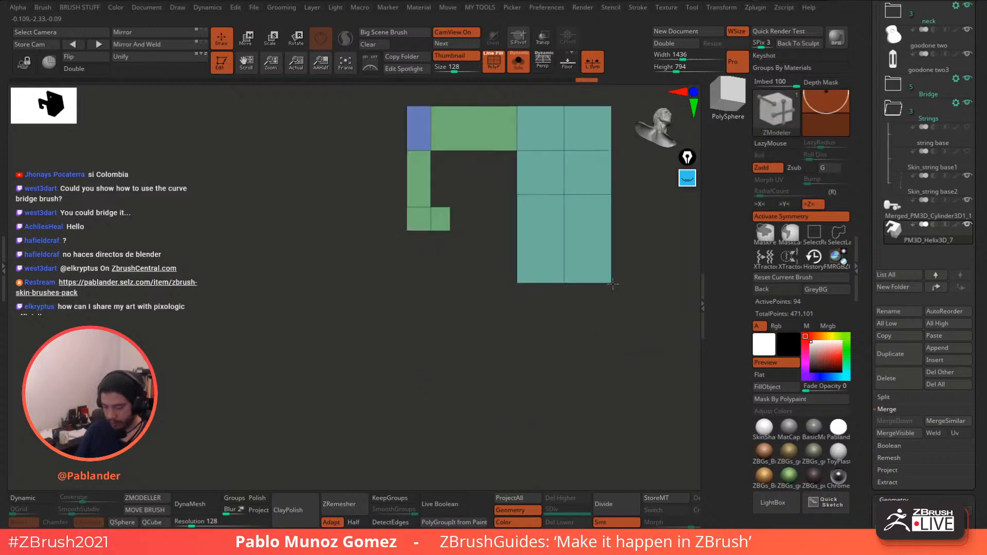
pyautogui.moveTo(577, 352); pyautogui.dragTo(529, 369)
# - Briefly preview the mesh smoothed, then show the whole headstock from the front
pyautogui.click(23, 498)
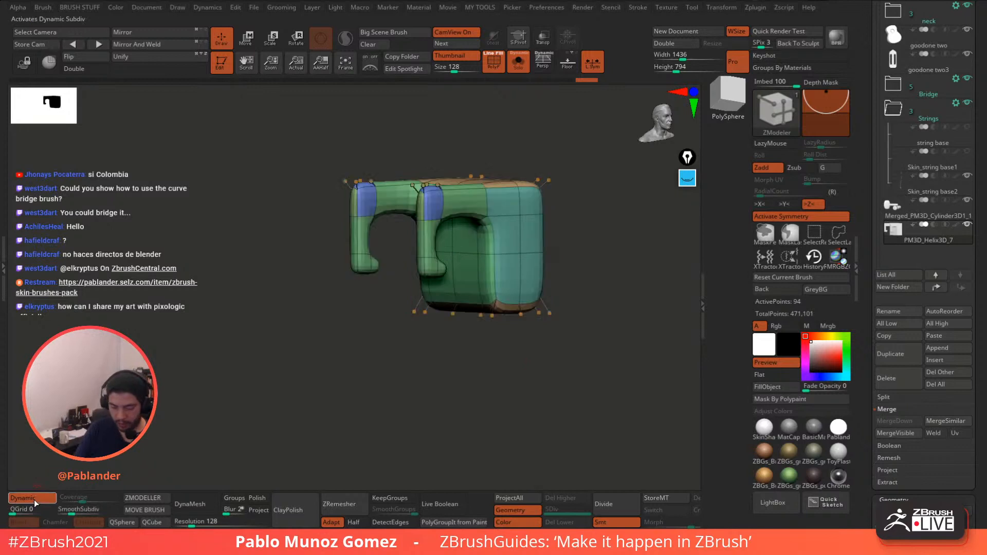
pyautogui.moveTo(216, 390); pyautogui.dragTo(257, 362)
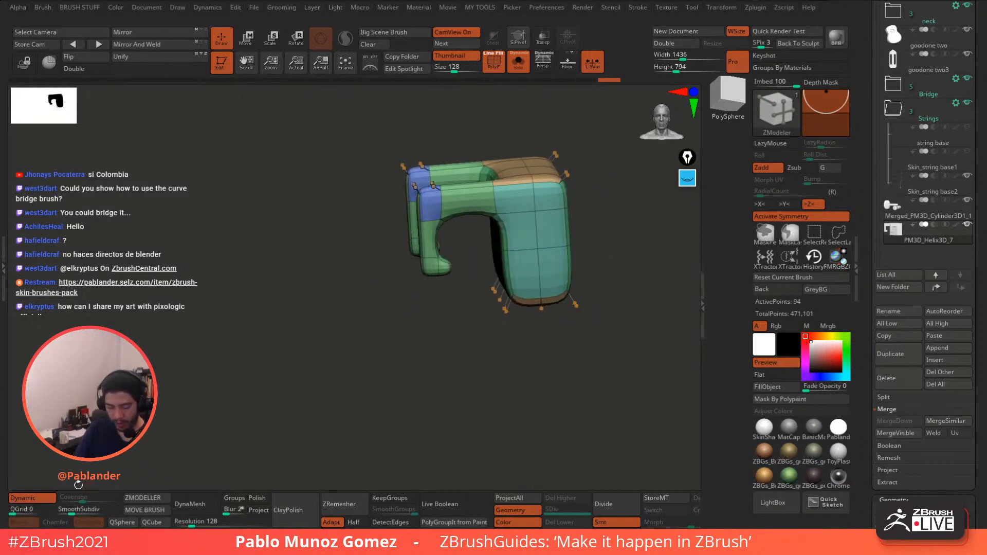
pyautogui.click(31, 498)
pyautogui.click(518, 61)
pyautogui.moveTo(348, 321); pyautogui.dragTo(382, 306)
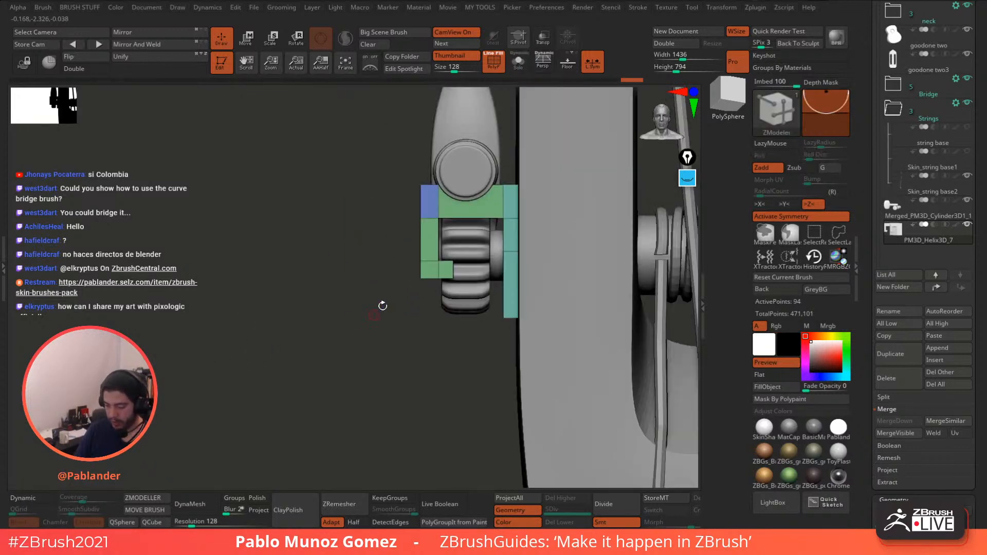
# - Raise the green plate along Y, then mask its top and nudge the rest down
pyautogui.click(244, 42)
pyautogui.moveTo(525, 198); pyautogui.dragTo(524, 122)
pyautogui.moveTo(398, 209)
pyautogui.keyDown('alt'); pyautogui.mouseDown()
pyautogui.moveTo(370, 317)
pyautogui.moveTo(388, 238)
pyautogui.mouseUp(); pyautogui.keyUp('alt')
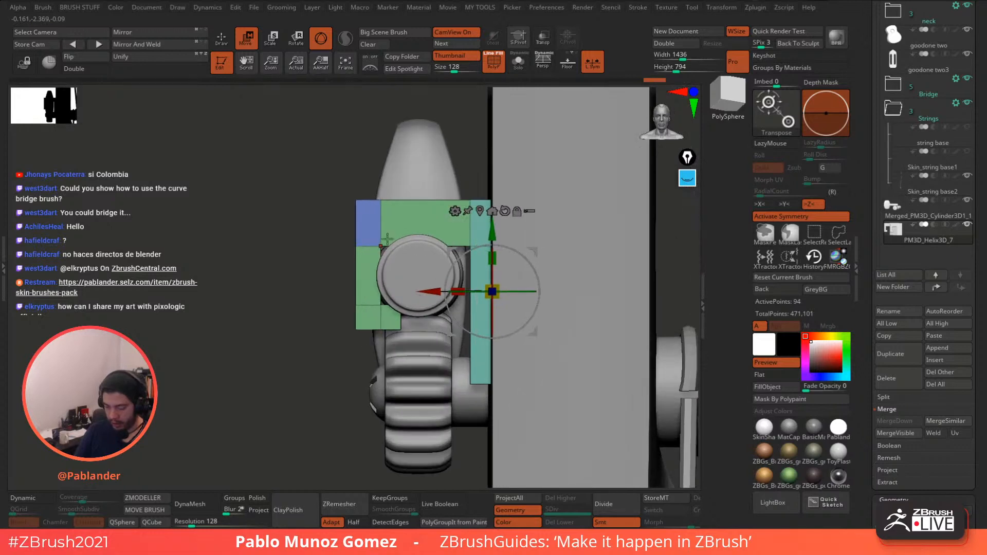
pyautogui.moveTo(307, 159)
pyautogui.keyDown('ctrl'); pyautogui.mouseDown()
pyautogui.moveTo(334, 186)
pyautogui.moveTo(559, 217)
pyautogui.mouseUp(); pyautogui.keyUp('ctrl')
pyautogui.moveTo(492, 230); pyautogui.dragTo(494, 241)
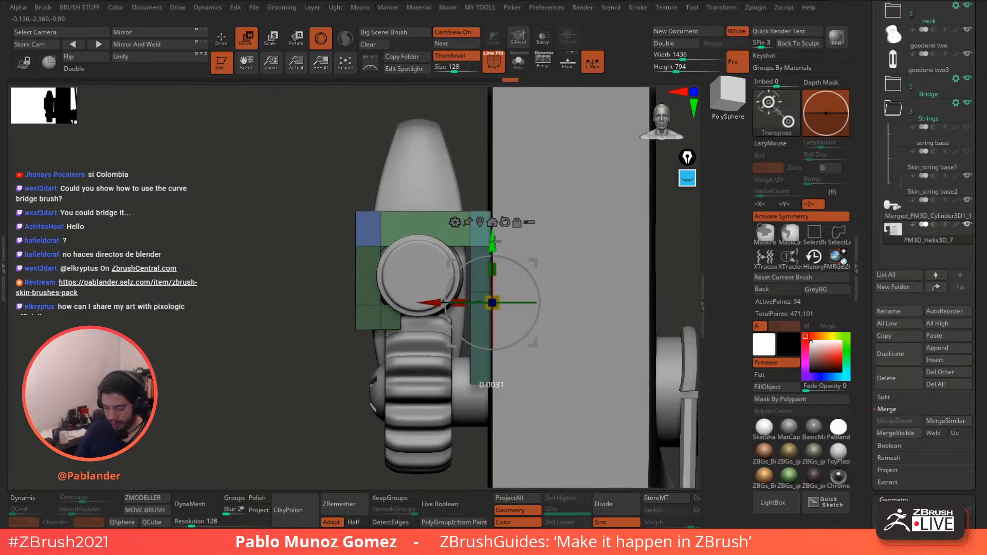
pyautogui.keyDown('alt'); pyautogui.moveTo(352, 349); pyautogui.dragTo(393, 321); pyautogui.keyUp('alt')
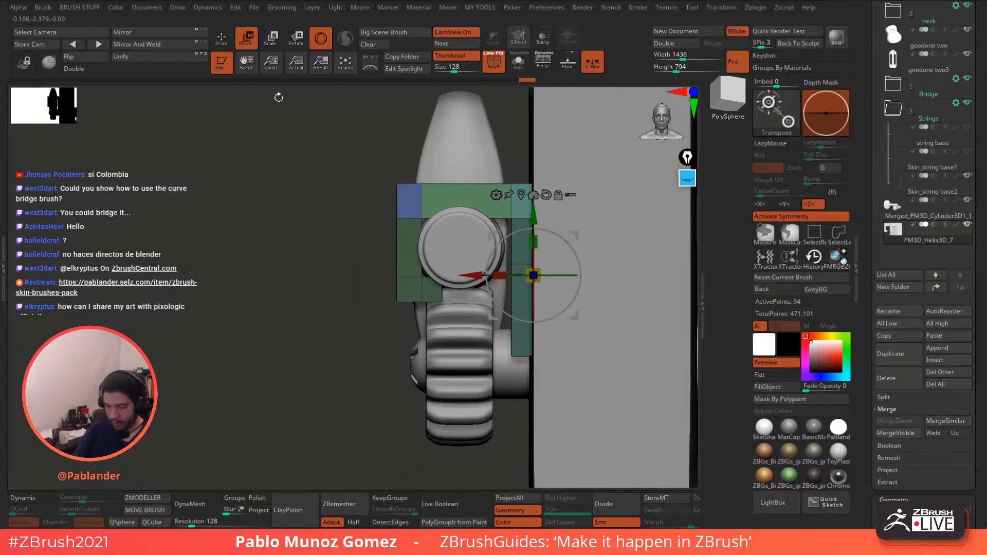
# - Insert new edge loops into the tuner plate
pyautogui.click(221, 39)
pyautogui.keyDown('ctrl'); pyautogui.moveTo(253, 194); pyautogui.dragTo(288, 221); pyautogui.keyUp('ctrl')
pyautogui.moveTo(478, 184); pyautogui.dragTo(463, 184)
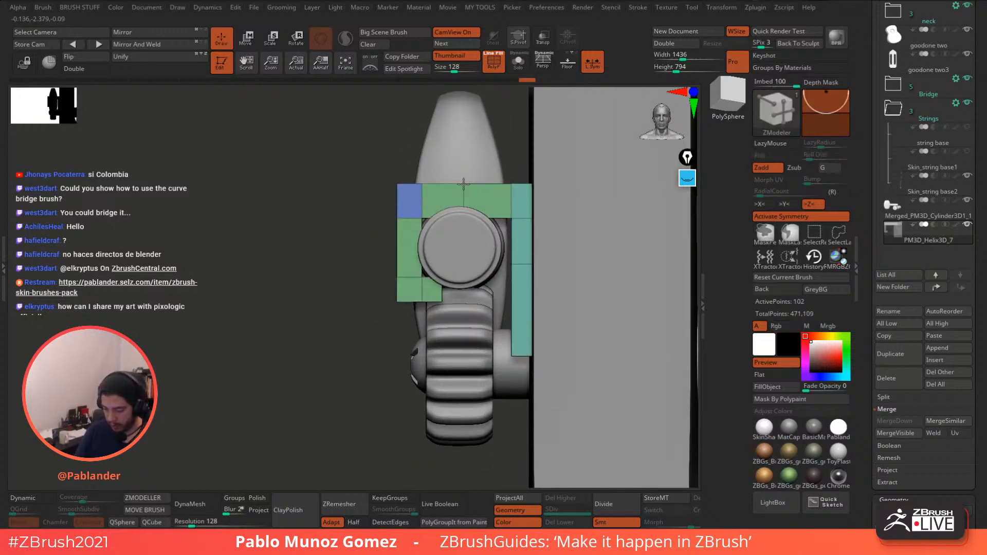
pyautogui.moveTo(510, 154); pyautogui.dragTo(411, 149)
pyautogui.keyDown('shift'); pyautogui.moveTo(407, 100); pyautogui.dragTo(400, 141); pyautogui.keyUp('shift')
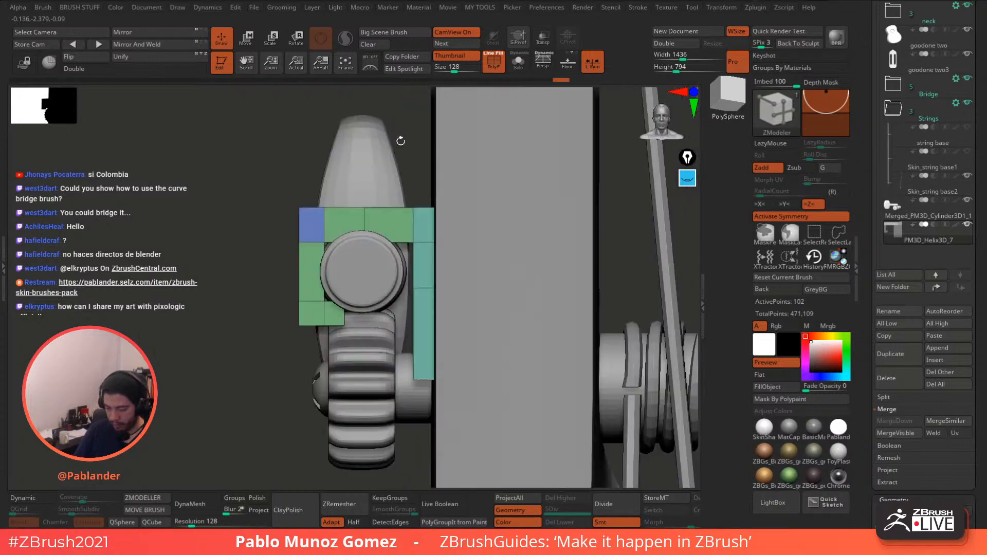
pyautogui.keyDown('alt'); pyautogui.moveTo(405, 214); pyautogui.dragTo(486, 209); pyautogui.keyUp('alt')
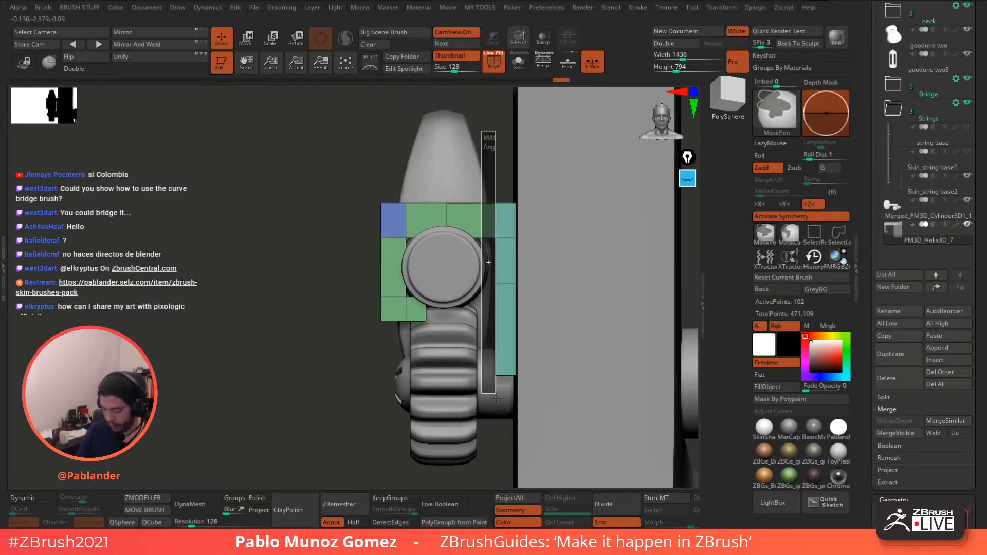
# - Nudge the teal side section slightly left; try narrowing the plate but undo it
pyautogui.press('w')
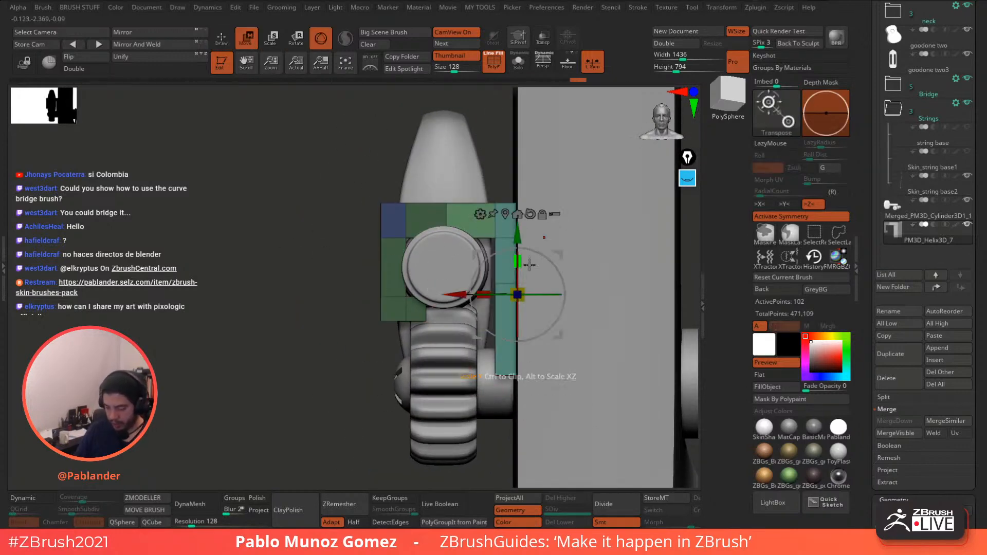
pyautogui.moveTo(460, 294); pyautogui.dragTo(452, 294)
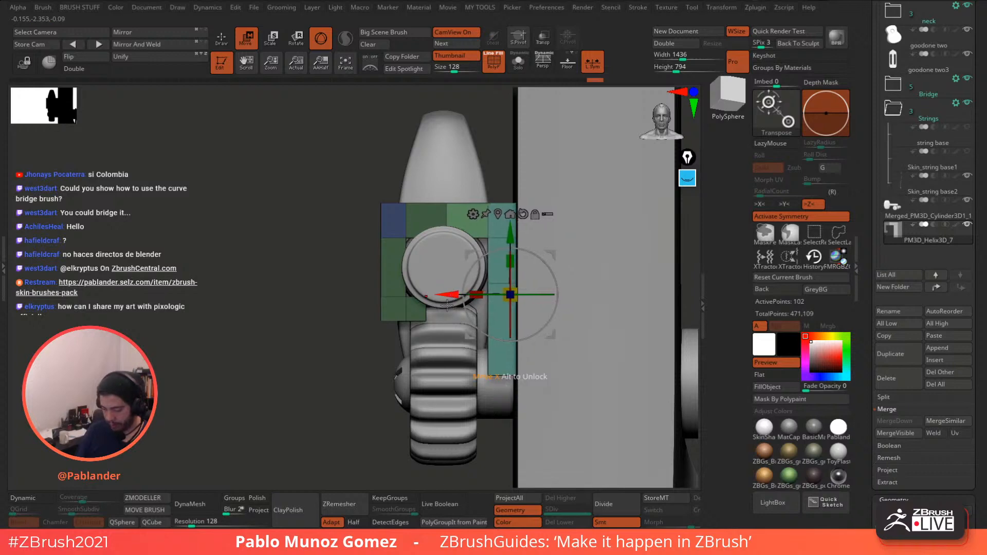
pyautogui.click(229, 44)
pyautogui.moveTo(366, 131); pyautogui.dragTo(437, 117)
pyautogui.keyDown('alt'); pyautogui.moveTo(614, 245); pyautogui.dragTo(553, 213); pyautogui.keyUp('alt')
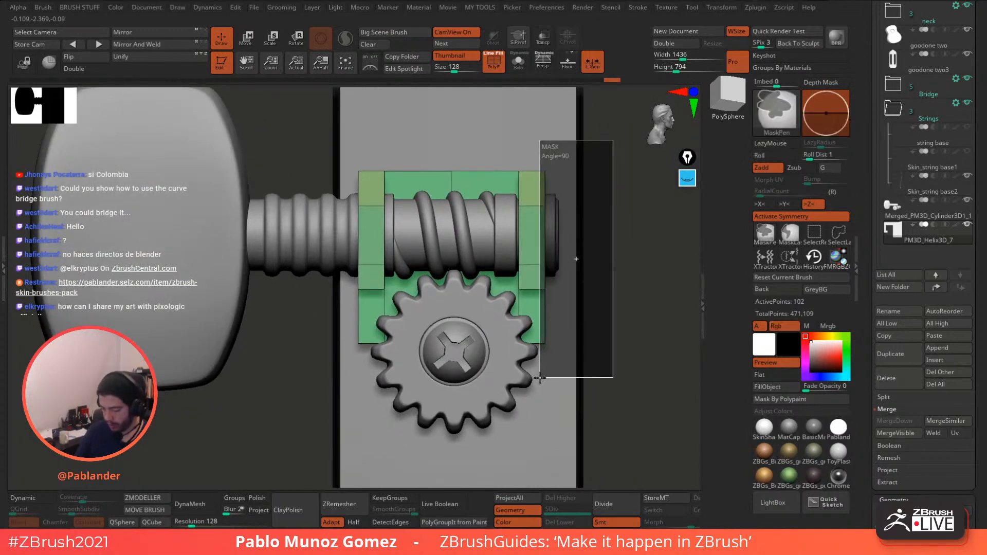
pyautogui.press('w')
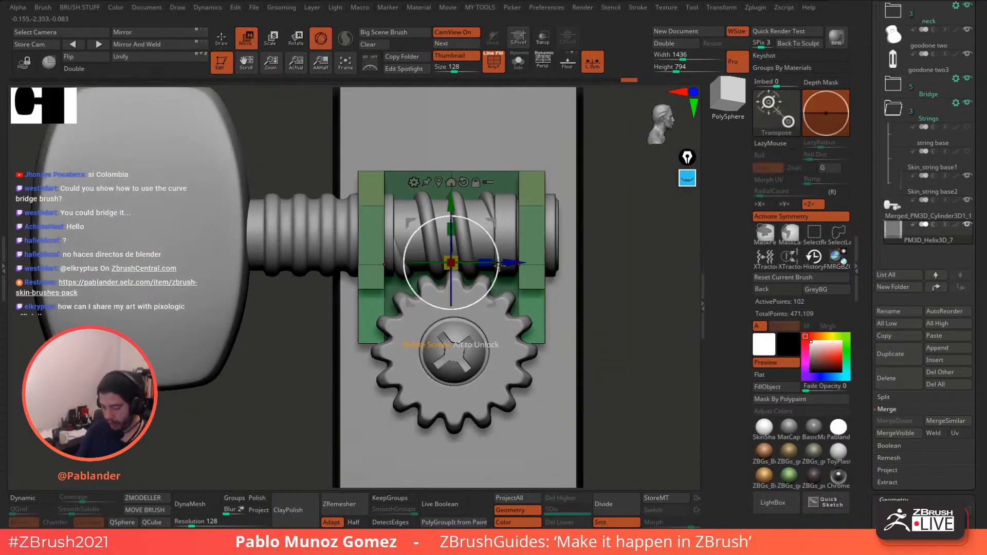
pyautogui.moveTo(513, 262); pyautogui.dragTo(510, 262)
pyautogui.hotkey('ctrl', 'z')
# - Turn off Activate Symmetry and enable Dynamic subdivision to inspect both plates
pyautogui.click(771, 217)
pyautogui.moveTo(643, 253); pyautogui.dragTo(560, 242)
pyautogui.click(222, 38)
pyautogui.keyDown('alt'); pyautogui.moveTo(328, 121); pyautogui.dragTo(349, 169); pyautogui.keyUp('alt')
pyautogui.moveTo(360, 395); pyautogui.dragTo(331, 386)
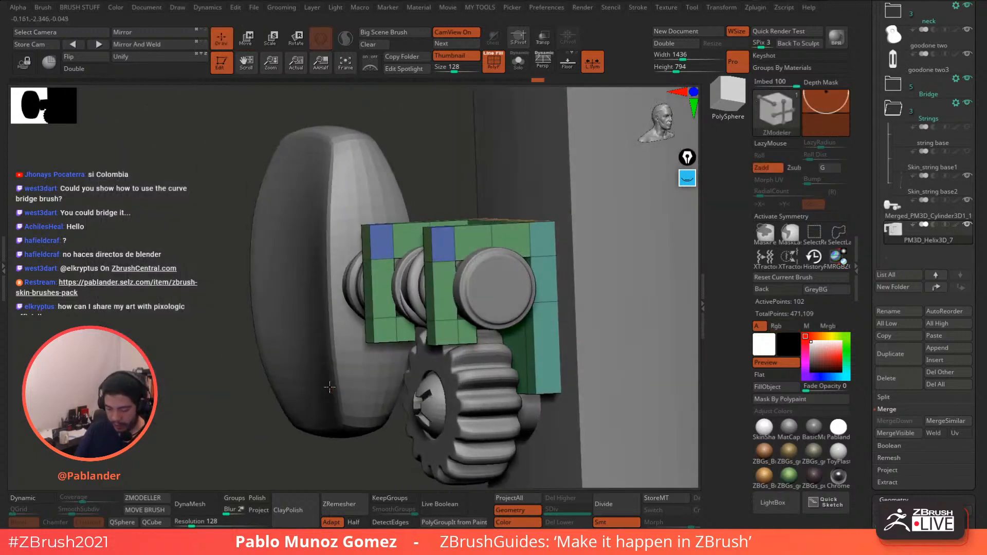
pyautogui.moveTo(200, 421); pyautogui.dragTo(260, 432)
pyautogui.click(41, 501)
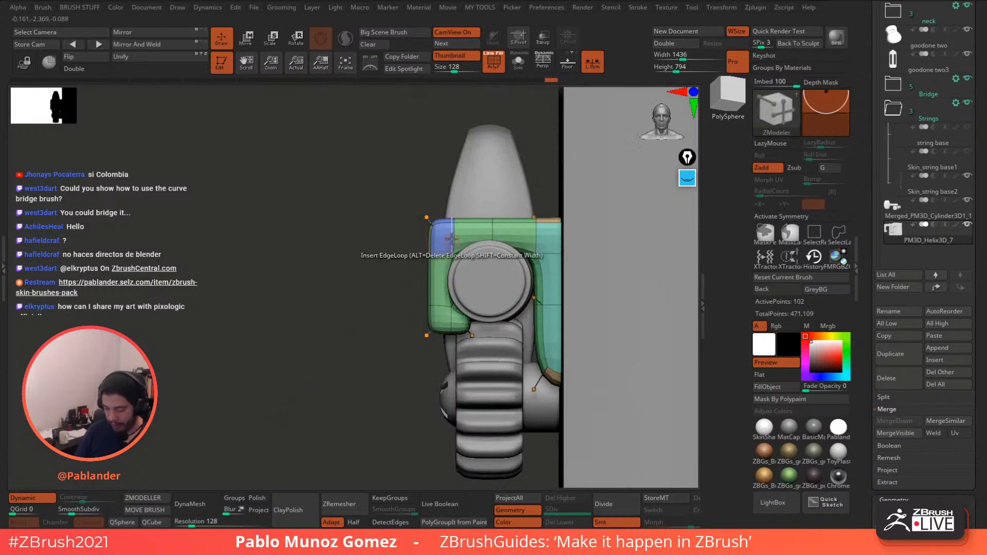
# - Mask part of the plate and lift the unmasked section upward
pyautogui.keyDown('alt'); pyautogui.moveTo(383, 309); pyautogui.dragTo(315, 365); pyautogui.keyUp('alt')
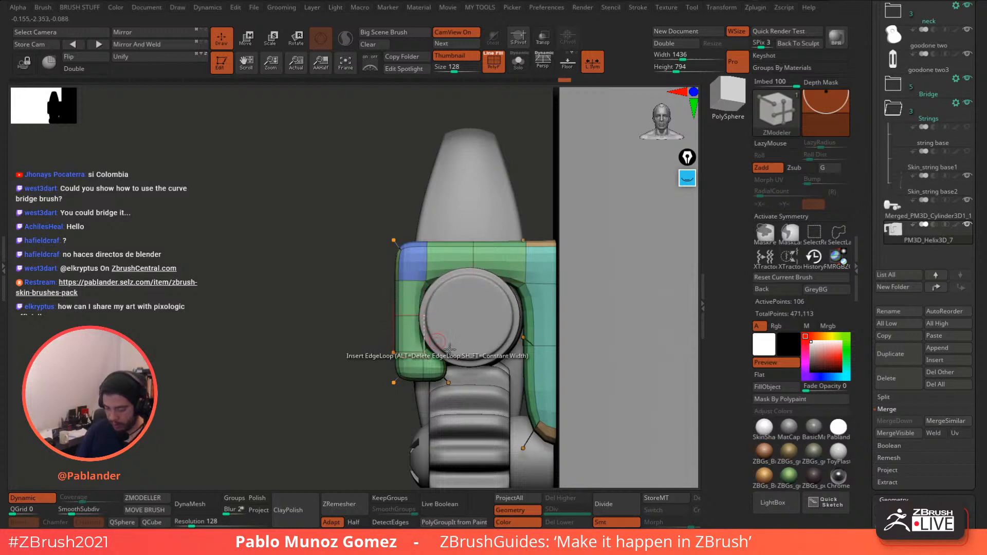
pyautogui.keyDown('alt'); pyautogui.moveTo(452, 331); pyautogui.dragTo(440, 282); pyautogui.keyUp('alt')
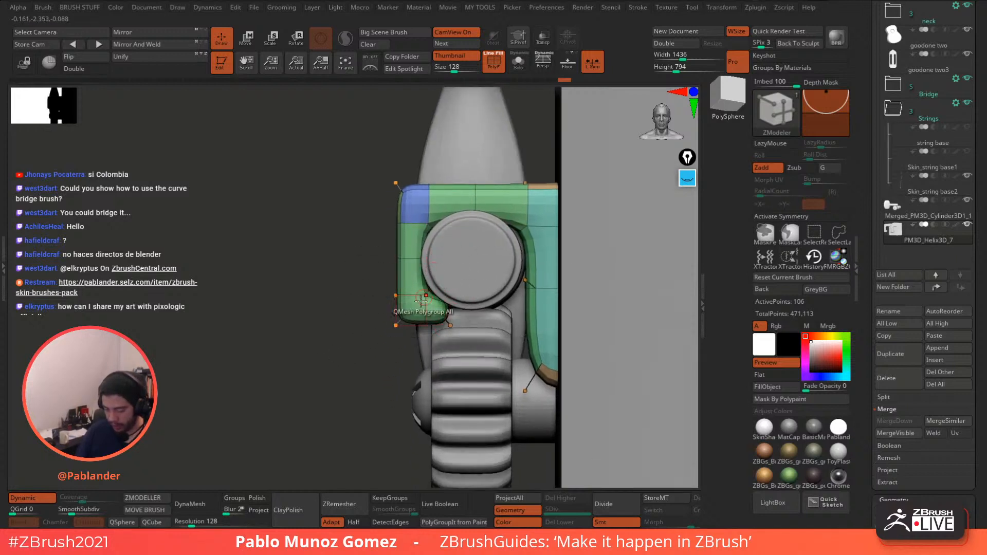
pyautogui.press('ctrl')
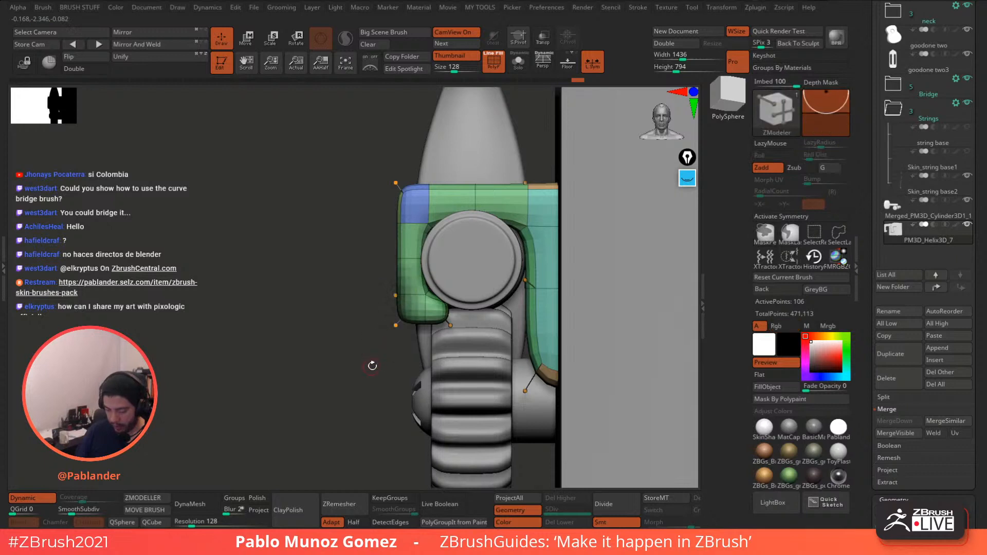
pyautogui.keyDown('ctrl'); pyautogui.click(365, 365); pyautogui.keyUp('ctrl')
pyautogui.press('w')
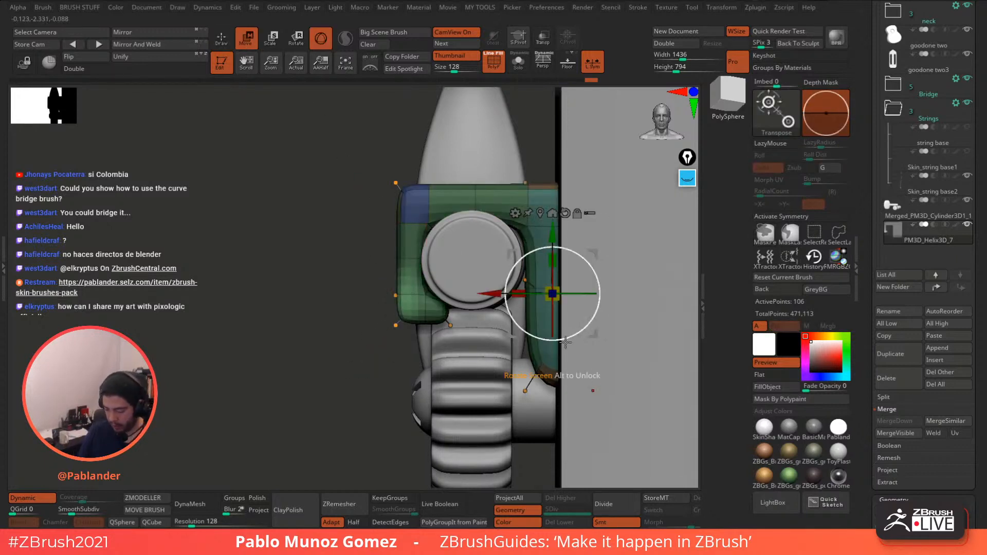
pyautogui.moveTo(551, 231); pyautogui.dragTo(554, 222)
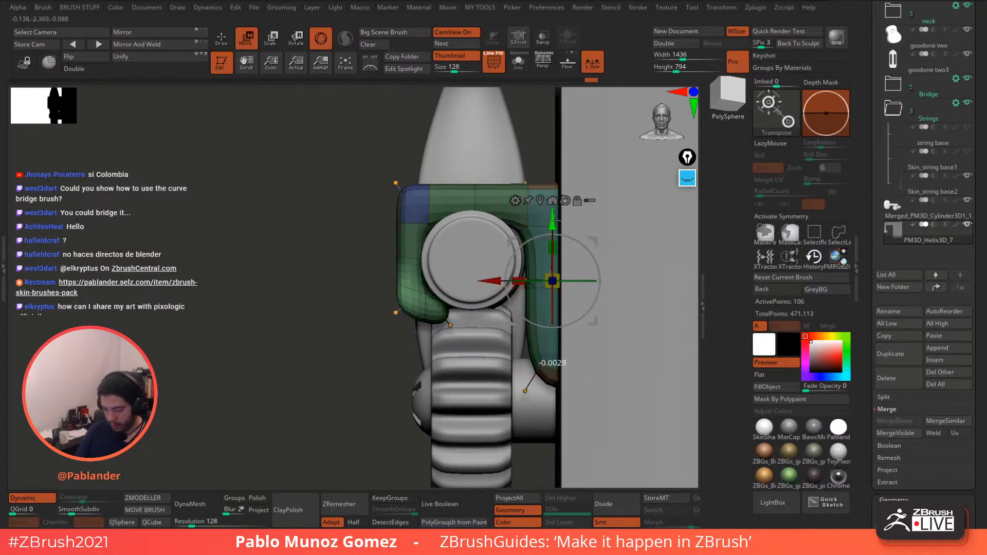
# - Bevel the top-left corner by masking everything else and moving it down and right
pyautogui.keyDown('ctrl'); pyautogui.moveTo(352, 195); pyautogui.dragTo(361, 213); pyautogui.keyUp('ctrl')
pyautogui.keyDown('ctrl'); pyautogui.moveTo(367, 147); pyautogui.dragTo(429, 201); pyautogui.keyUp('ctrl')
pyautogui.hotkey('ctrl', 'i')
pyautogui.moveTo(552, 221); pyautogui.dragTo(553, 234)
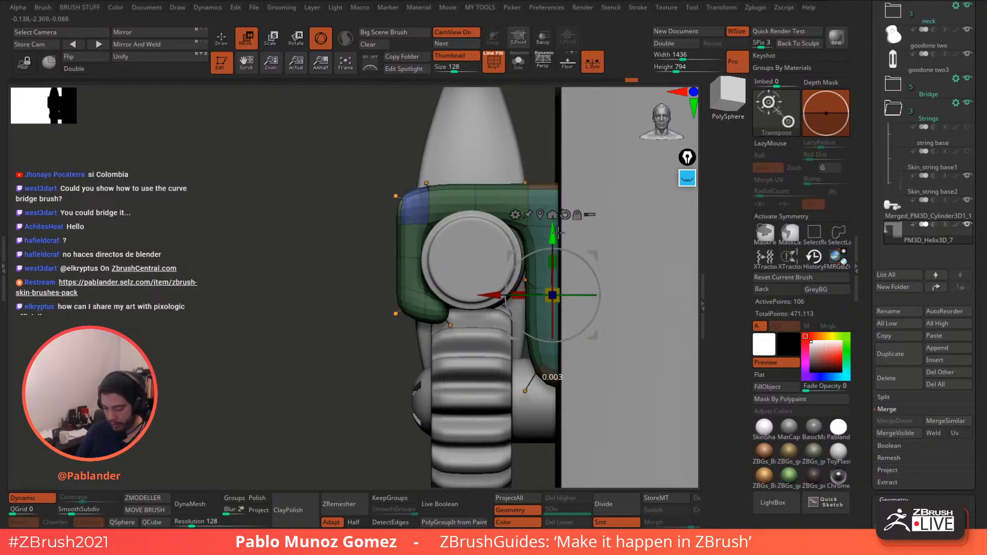
pyautogui.moveTo(497, 292); pyautogui.dragTo(505, 291)
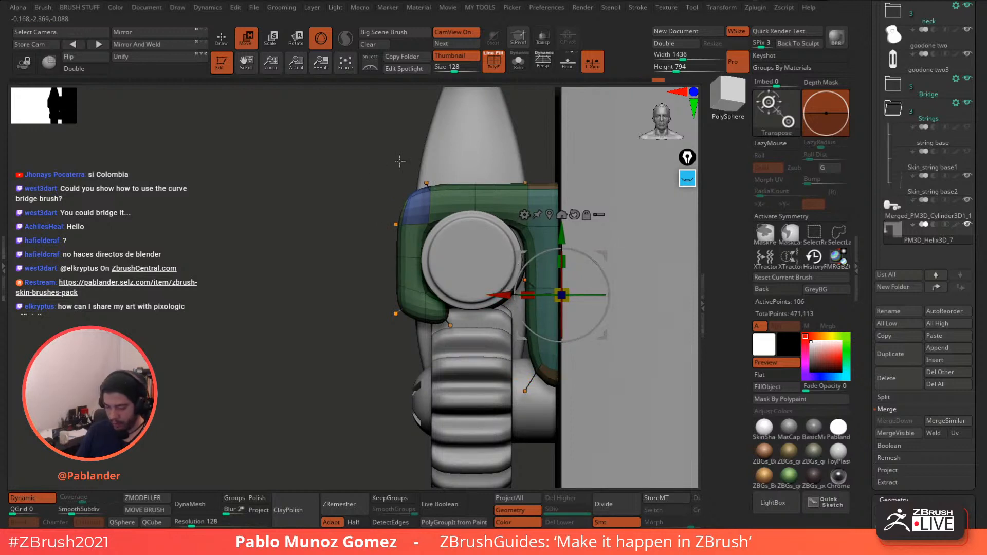
pyautogui.moveTo(600, 256); pyautogui.dragTo(606, 254)
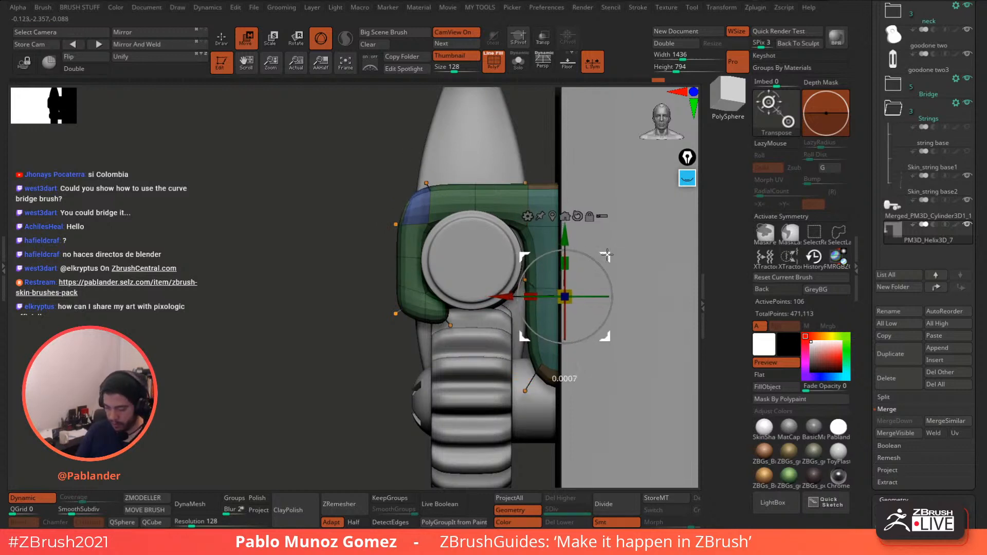
pyautogui.keyDown('ctrl'); pyautogui.moveTo(365, 356); pyautogui.dragTo(379, 373); pyautogui.keyUp('ctrl')
# - Mask all but the blue corner and adjust it slightly
pyautogui.keyDown('alt'); pyautogui.moveTo(506, 177); pyautogui.dragTo(496, 185, button='right'); pyautogui.keyUp('alt')
pyautogui.press('ctrl')
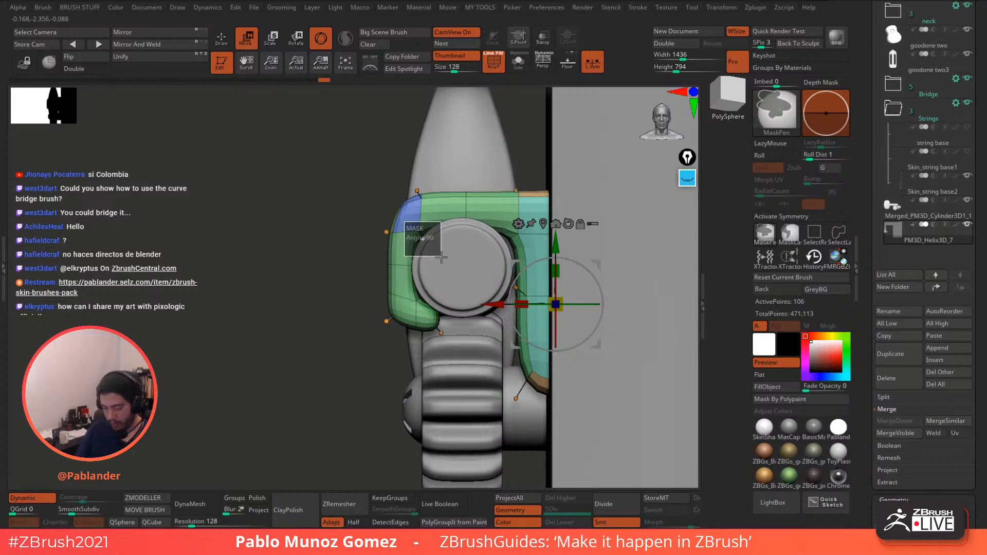
pyautogui.keyDown('ctrl'); pyautogui.keyDown('alt'); pyautogui.moveTo(441, 257); pyautogui.dragTo(442, 256); pyautogui.keyUp('alt'); pyautogui.keyUp('ctrl')
pyautogui.moveTo(602, 343); pyautogui.dragTo(608, 348)
pyautogui.keyDown('ctrl'); pyautogui.moveTo(327, 355); pyautogui.dragTo(330, 358); pyautogui.keyUp('ctrl')
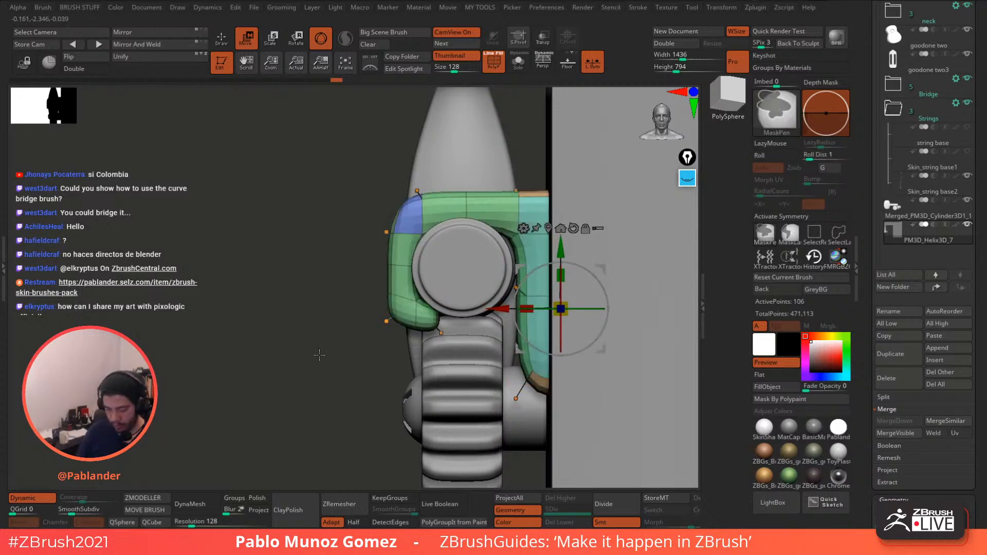
# - Free the lower-left end with an inverted mask and rotate it about 8.69 degrees
pyautogui.keyDown('ctrl'); pyautogui.moveTo(447, 308); pyautogui.dragTo(447, 309); pyautogui.keyUp('ctrl')
pyautogui.keyDown('ctrl'); pyautogui.click(447, 308); pyautogui.keyUp('ctrl')
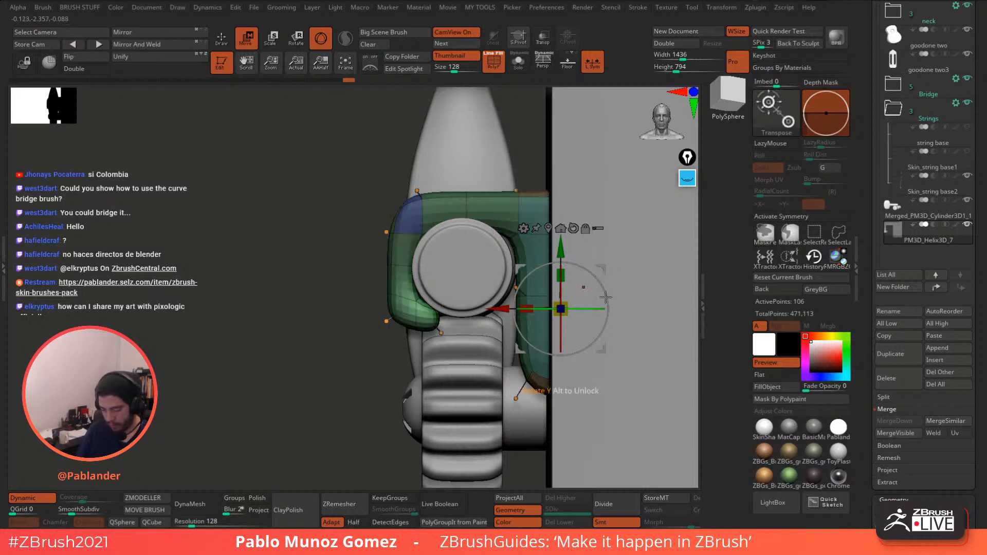
pyautogui.moveTo(604, 266); pyautogui.dragTo(606, 264)
pyautogui.keyDown('ctrl'); pyautogui.click(361, 352); pyautogui.keyUp('ctrl')
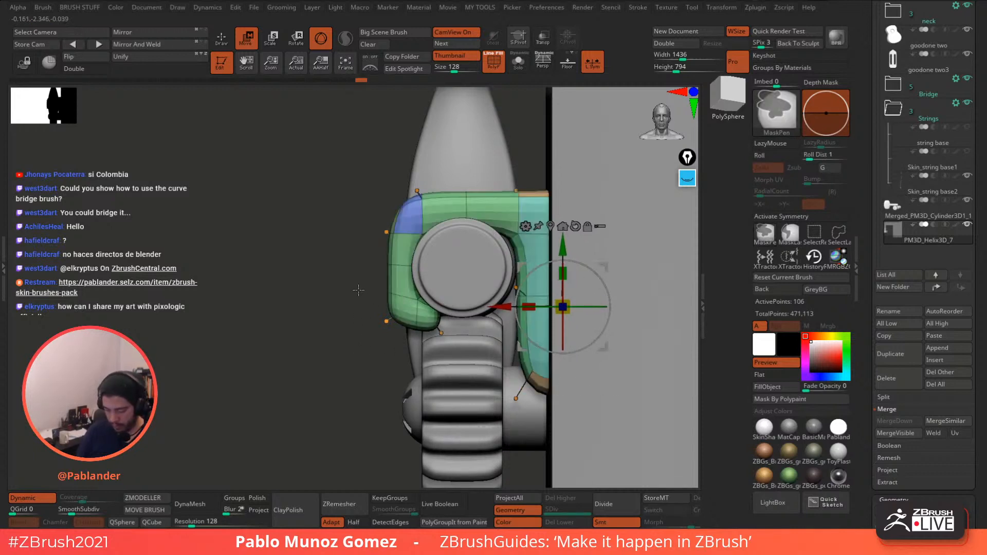
pyautogui.keyDown('ctrl'); pyautogui.moveTo(360, 288); pyautogui.dragTo(478, 362); pyautogui.keyUp('ctrl')
pyautogui.keyDown('ctrl'); pyautogui.click(326, 415); pyautogui.keyUp('ctrl')
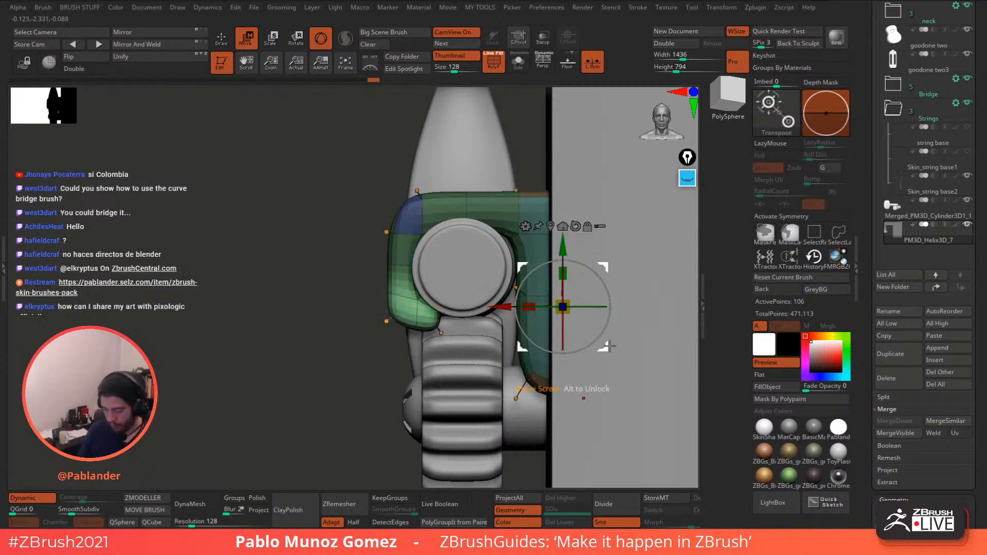
pyautogui.click(553, 226)
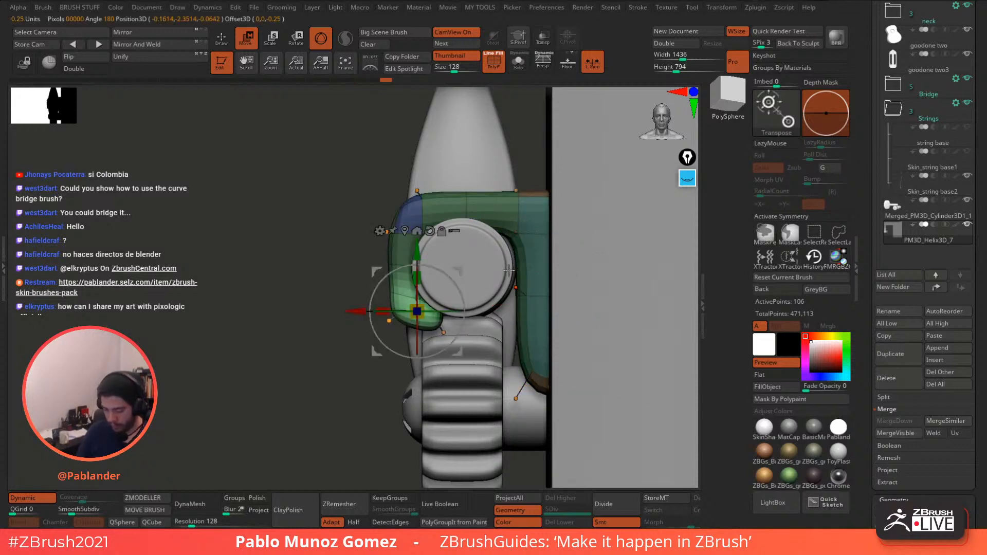
pyautogui.moveTo(458, 284); pyautogui.dragTo(455, 279)
pyautogui.keyDown('ctrl'); pyautogui.moveTo(344, 380); pyautogui.dragTo(354, 393); pyautogui.keyUp('ctrl')
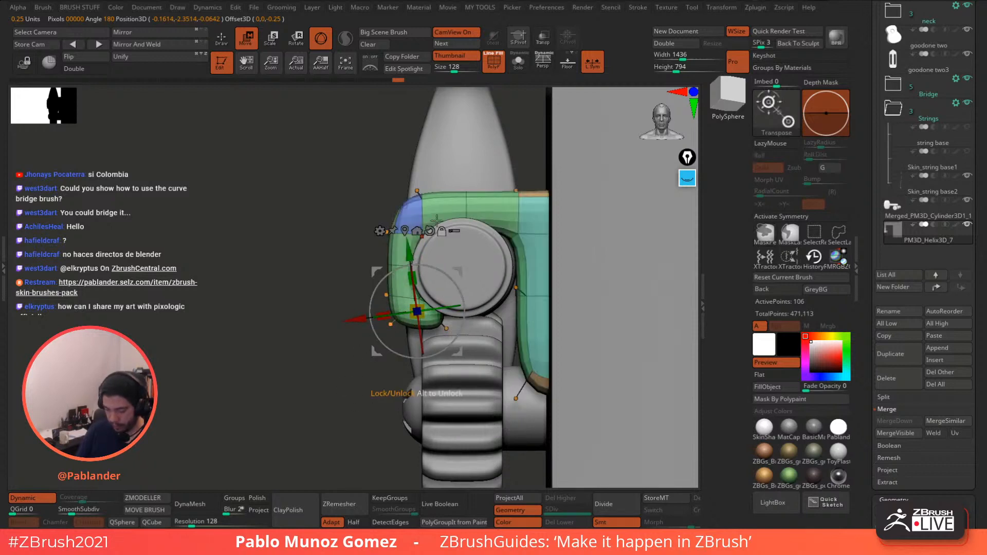
# - Mask the upper-left area, try stretching it upward but undo, then clear the mask
pyautogui.moveTo(356, 176)
pyautogui.keyDown('ctrl'); pyautogui.mouseDown()
pyautogui.moveTo(462, 247)
pyautogui.moveTo(462, 277)
pyautogui.mouseUp(); pyautogui.keyUp('ctrl')
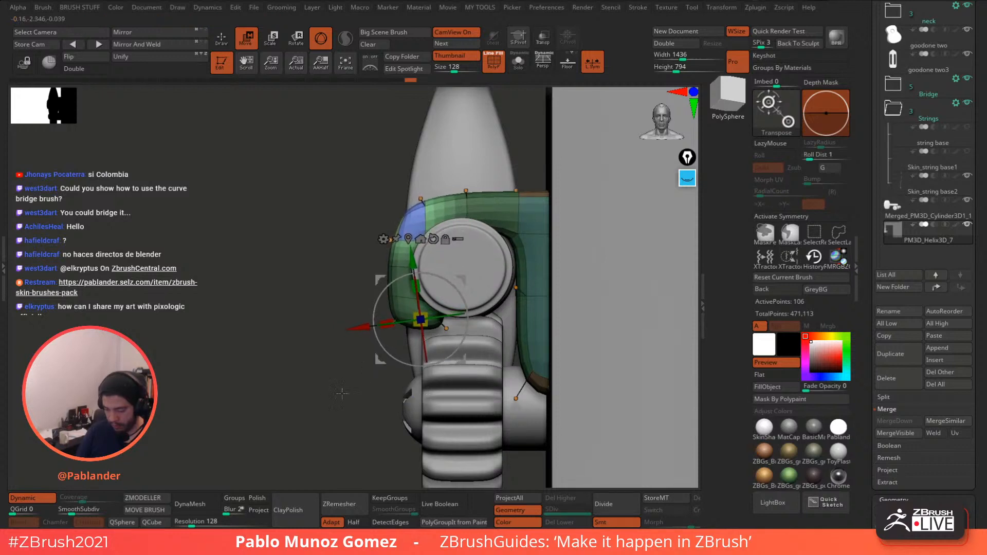
pyautogui.keyDown('ctrl'); pyautogui.moveTo(327, 387); pyautogui.dragTo(337, 405); pyautogui.keyUp('ctrl')
pyautogui.keyDown('ctrl'); pyautogui.moveTo(383, 189); pyautogui.dragTo(440, 226); pyautogui.keyUp('ctrl')
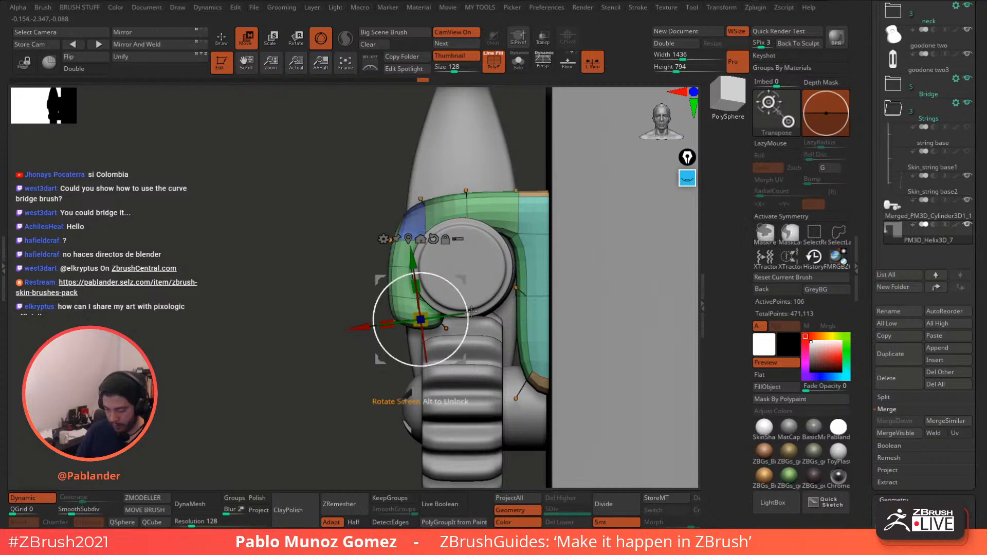
pyautogui.keyDown('ctrl'); pyautogui.click(371, 362); pyautogui.keyUp('ctrl')
pyautogui.moveTo(463, 279); pyautogui.dragTo(481, 212)
pyautogui.hotkey('ctrl', 'z')
pyautogui.moveTo(465, 278); pyautogui.dragTo(485, 209)
pyautogui.keyDown('ctrl'); pyautogui.moveTo(332, 339); pyautogui.dragTo(334, 342); pyautogui.keyUp('ctrl')
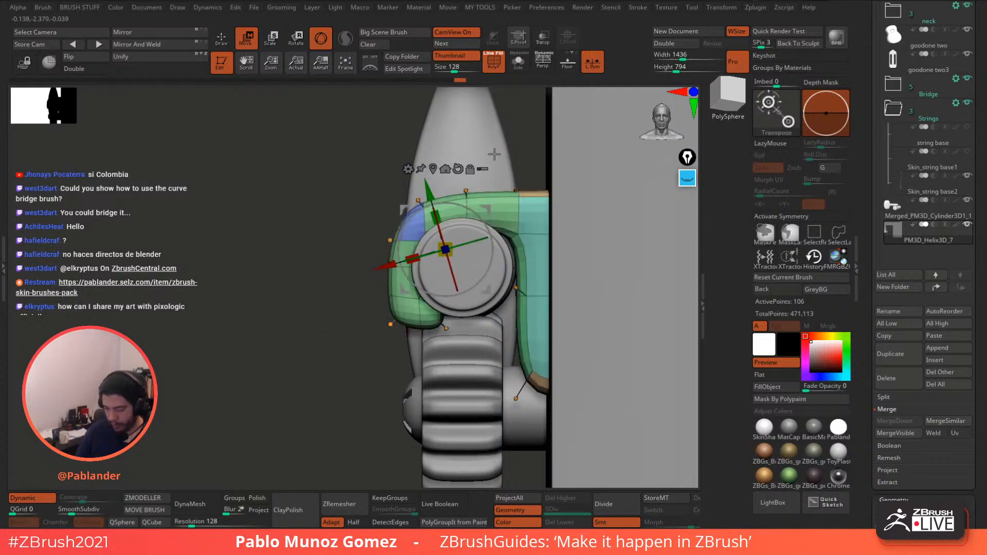
pyautogui.press('q')
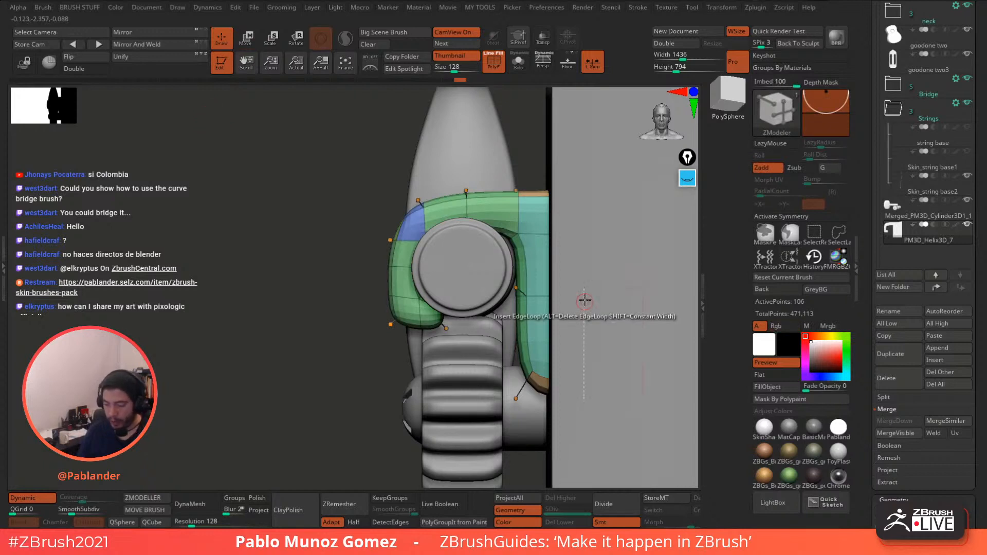
# - Open the brush list and show the Brush Depth settings
pyautogui.click(46, 9)
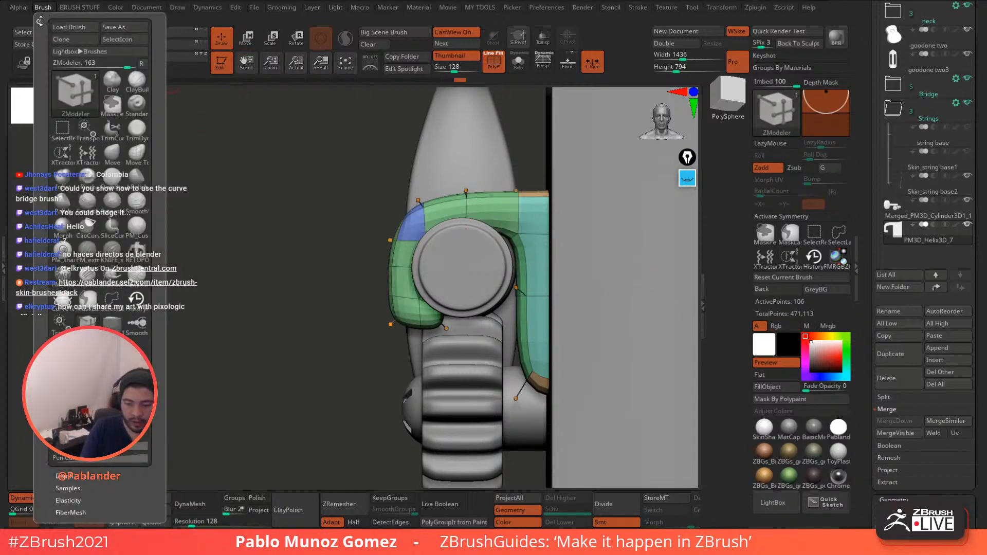
pyautogui.scroll(3, 905, 26)
pyautogui.scroll(5, 907, 93)
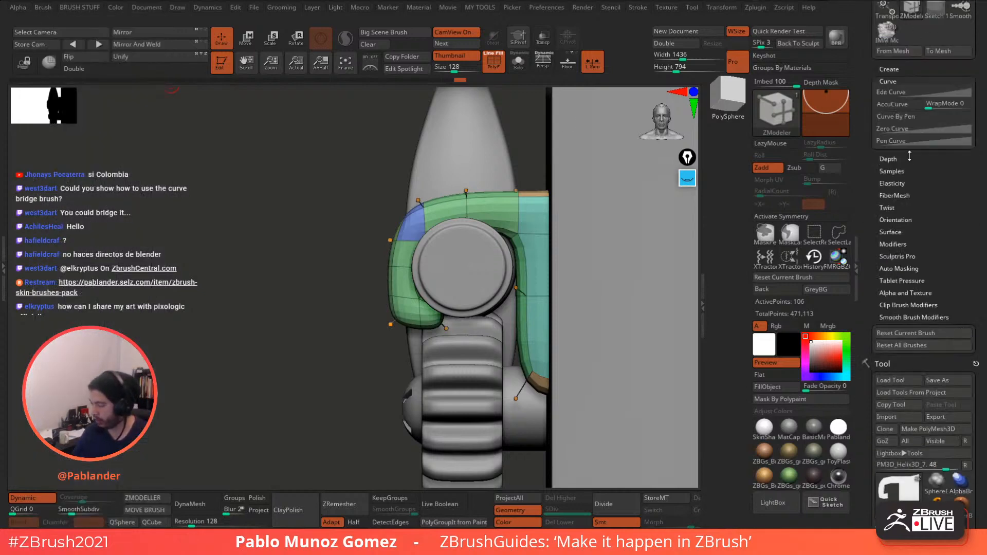
pyautogui.scroll(4, 907, 219)
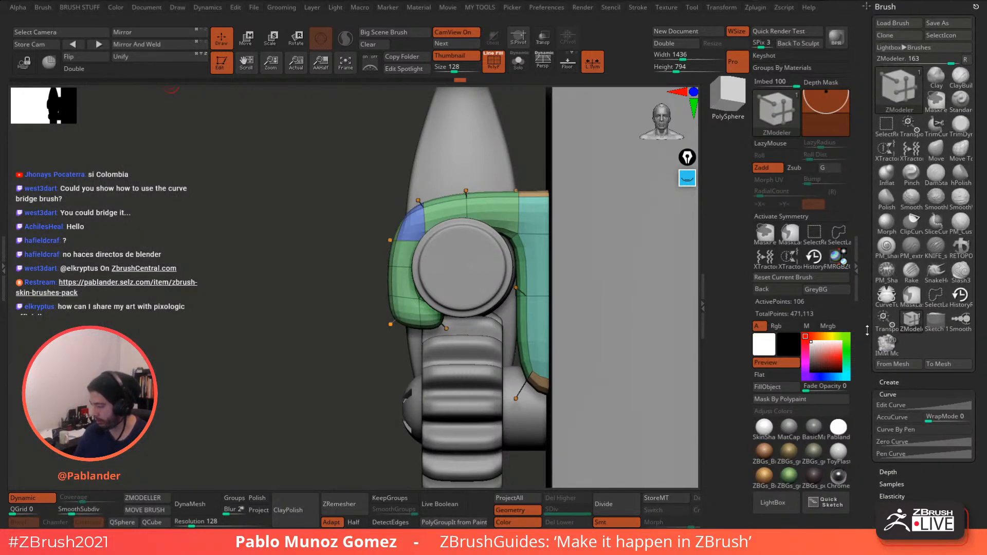
pyautogui.scroll(-1, 865, 266)
pyautogui.click(897, 210)
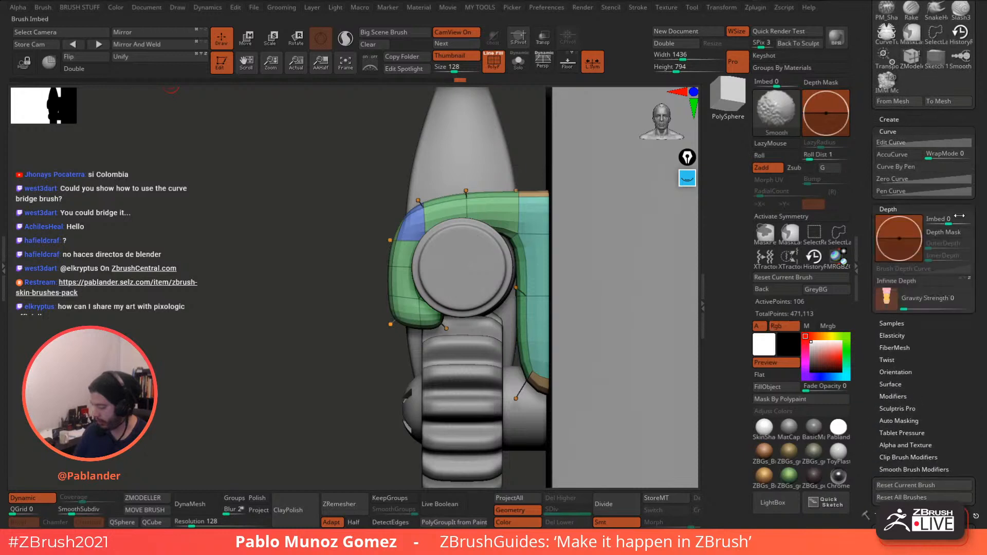
pyautogui.keyDown('alt'); pyautogui.moveTo(340, 378); pyautogui.dragTo(324, 341); pyautogui.keyUp('alt')
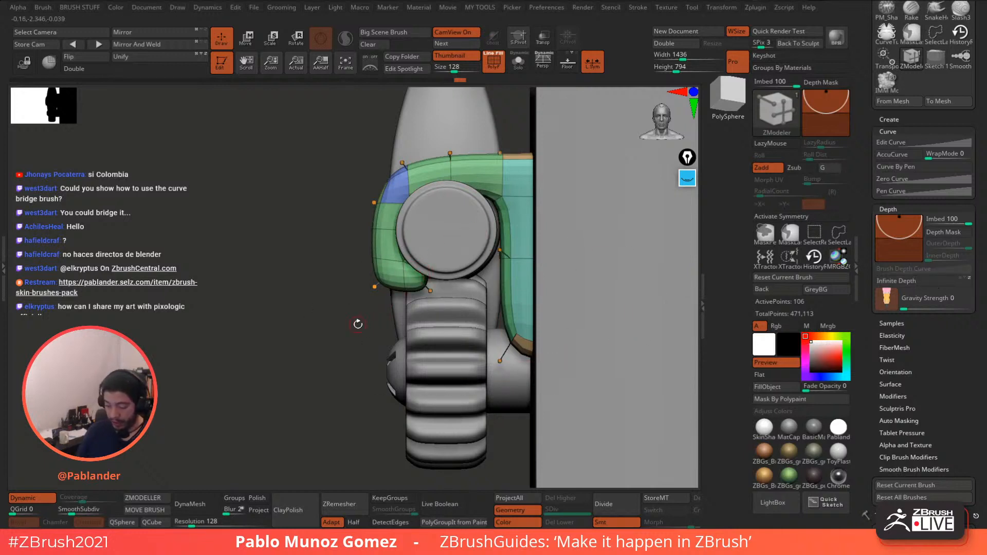
# - Turn off Dynamic subdivision and Solo the bracket with polygroups visible, in side view
pyautogui.click(35, 499)
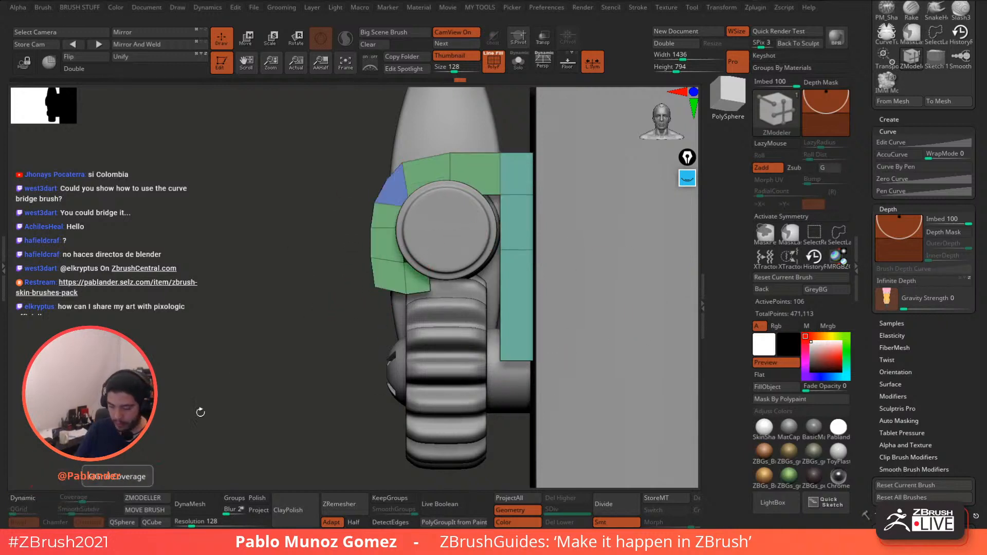
pyautogui.click(495, 64)
pyautogui.click(495, 65)
pyautogui.click(518, 62)
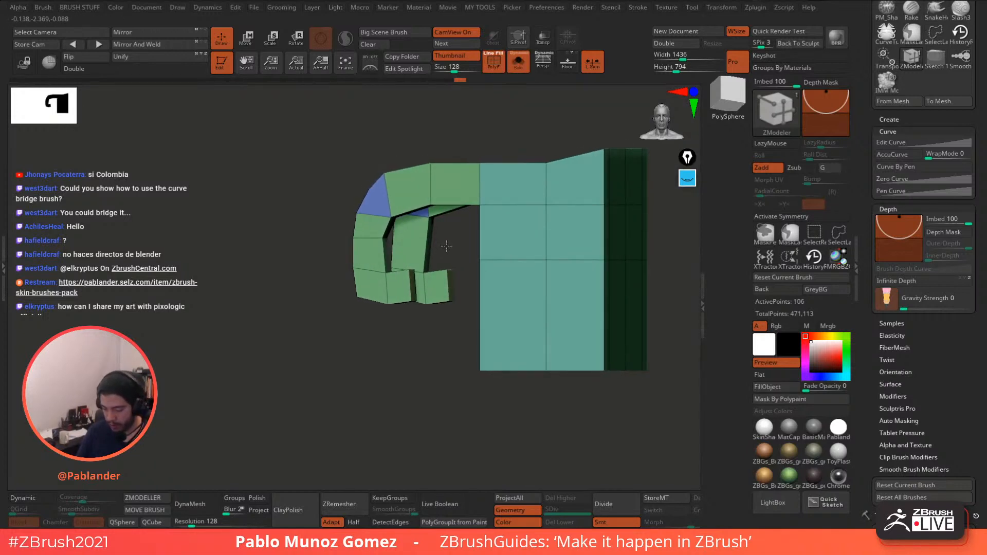
pyautogui.moveTo(444, 245); pyautogui.dragTo(596, 107)
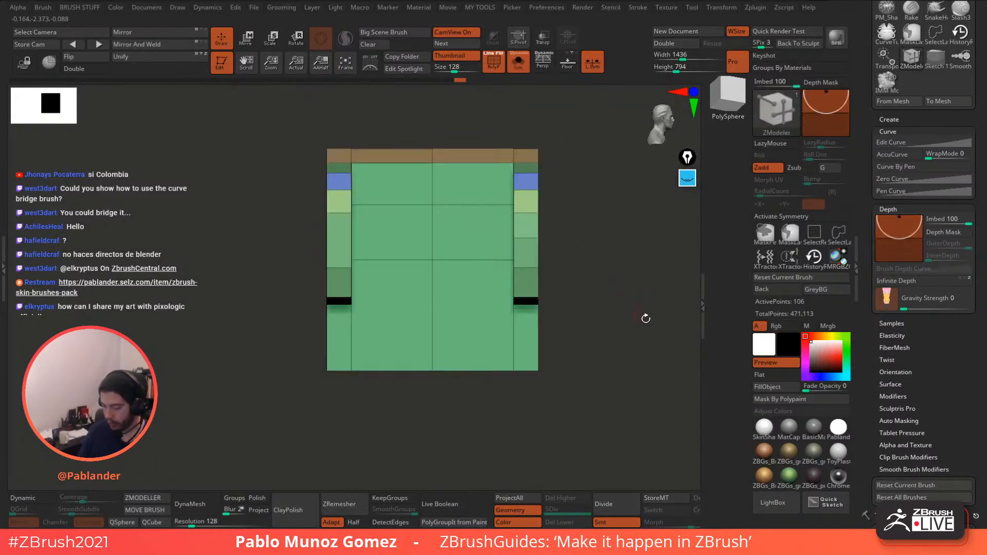
# - Try Z symmetry and Mirror on the bracket, undo it, and unhide the screw and gear
pyautogui.click(804, 217)
pyautogui.moveTo(635, 300); pyautogui.dragTo(622, 310)
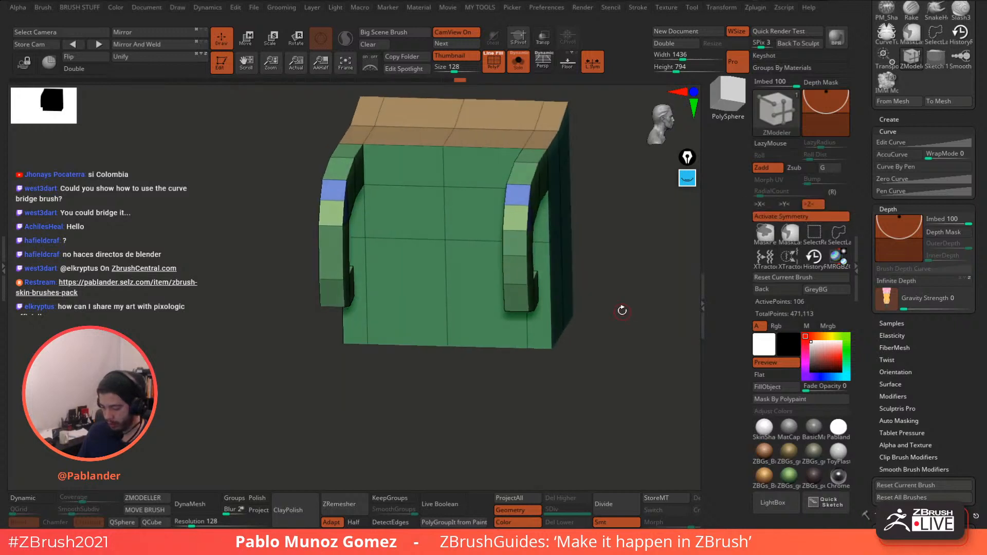
pyautogui.click(156, 35)
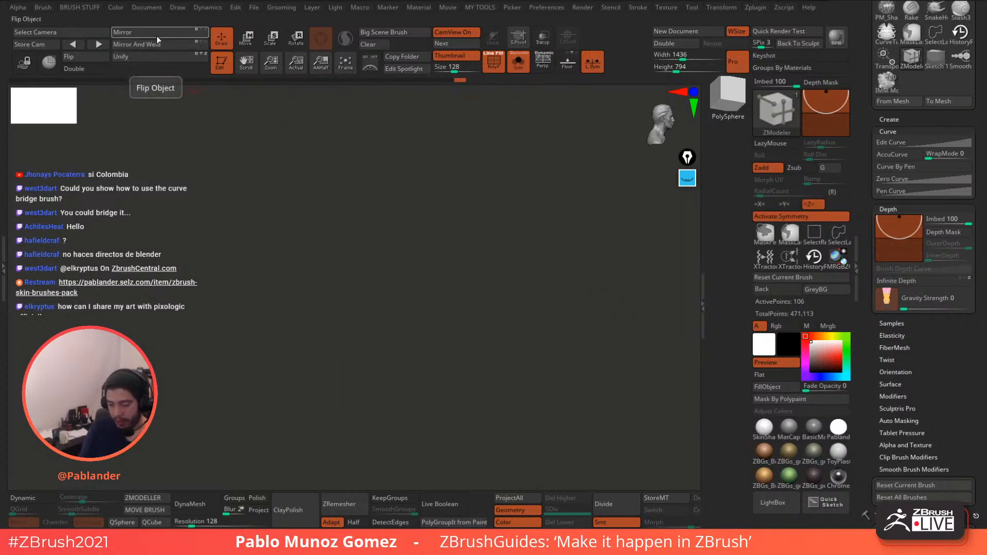
pyautogui.hotkey('ctrl', 'z')
pyautogui.keyDown('shift'); pyautogui.moveTo(609, 232); pyautogui.dragTo(606, 229); pyautogui.keyUp('shift')
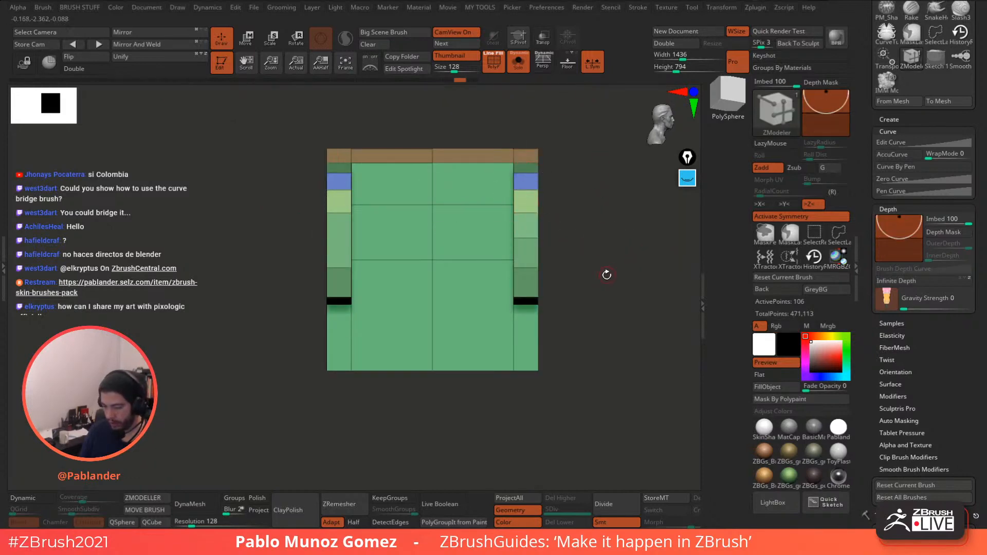
pyautogui.click(517, 64)
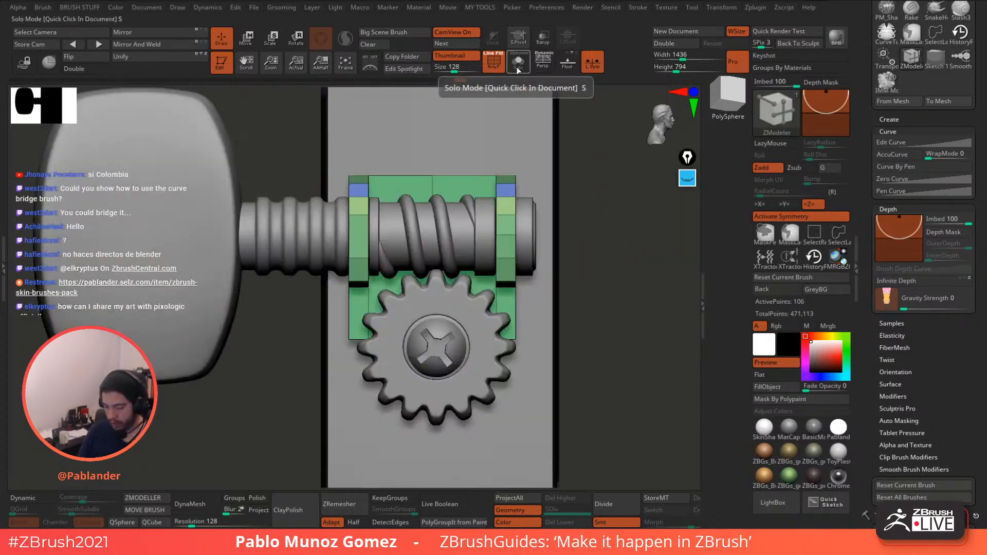
# - Solo the bracket, flip it across X, and Mirror And Weld it into one piece
pyautogui.click(518, 64)
pyautogui.moveTo(580, 201)
pyautogui.mouseDown()
pyautogui.moveTo(577, 216)
pyautogui.moveTo(523, 103)
pyautogui.mouseUp()
pyautogui.keyDown('alt'); pyautogui.moveTo(544, 213); pyautogui.dragTo(520, 165); pyautogui.keyUp('alt')
pyautogui.moveTo(523, 221)
pyautogui.mouseDown()
pyautogui.moveTo(522, 263)
pyautogui.moveTo(477, 250)
pyautogui.mouseUp()
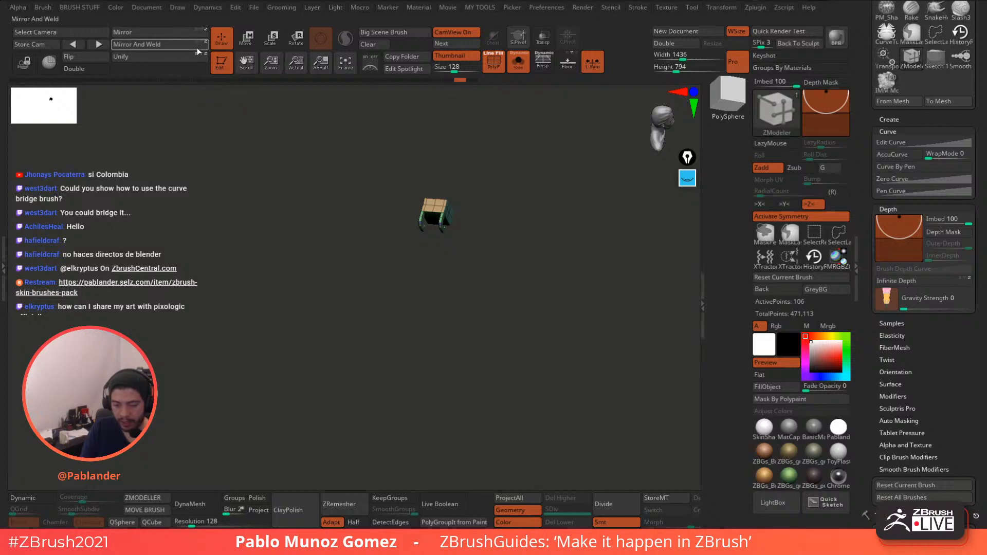
pyautogui.click(146, 36)
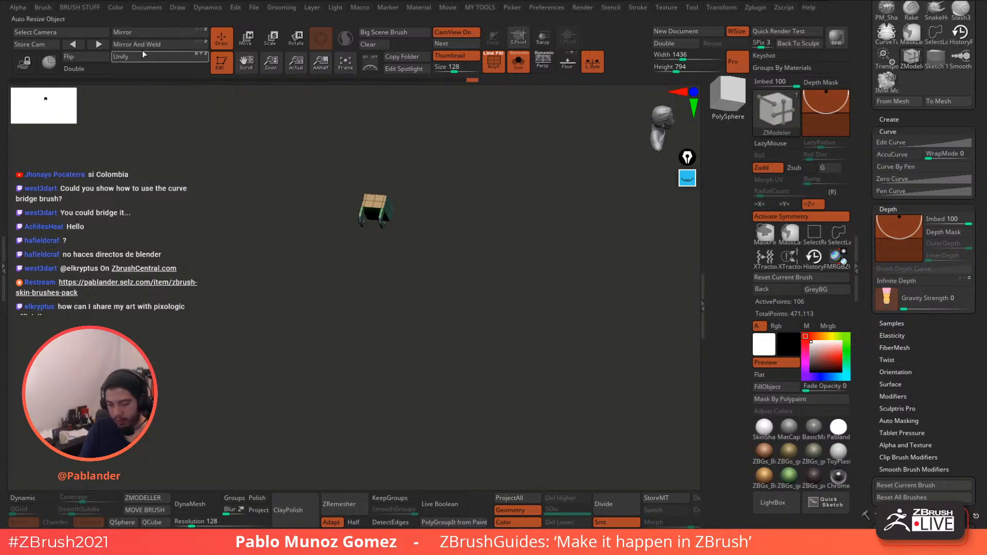
pyautogui.click(145, 46)
# - Show the other parts again and slide the bracket right onto the tuner screw with the Move gizmo
pyautogui.keyDown('shift'); pyautogui.moveTo(479, 232); pyautogui.dragTo(460, 263); pyautogui.keyUp('shift')
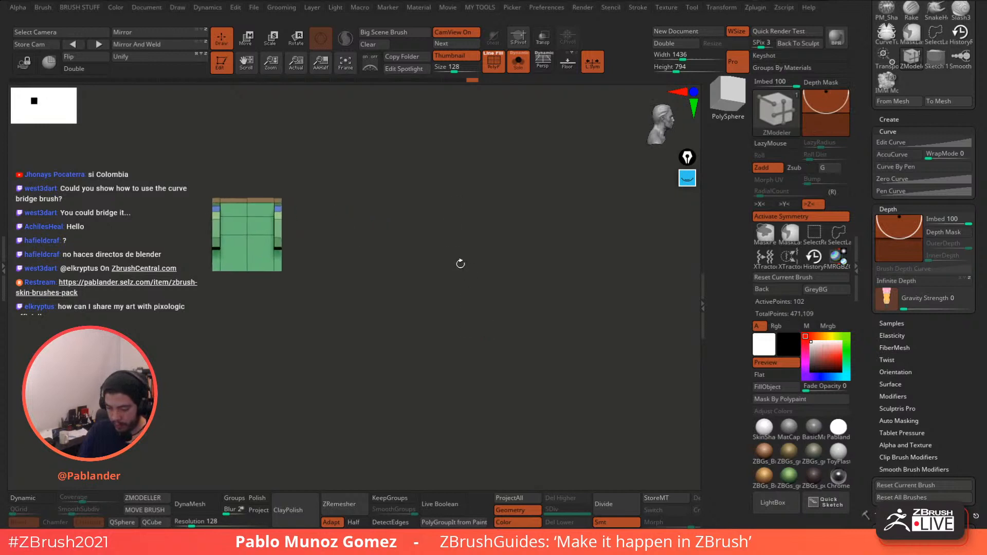
pyautogui.click(519, 62)
pyautogui.click(248, 44)
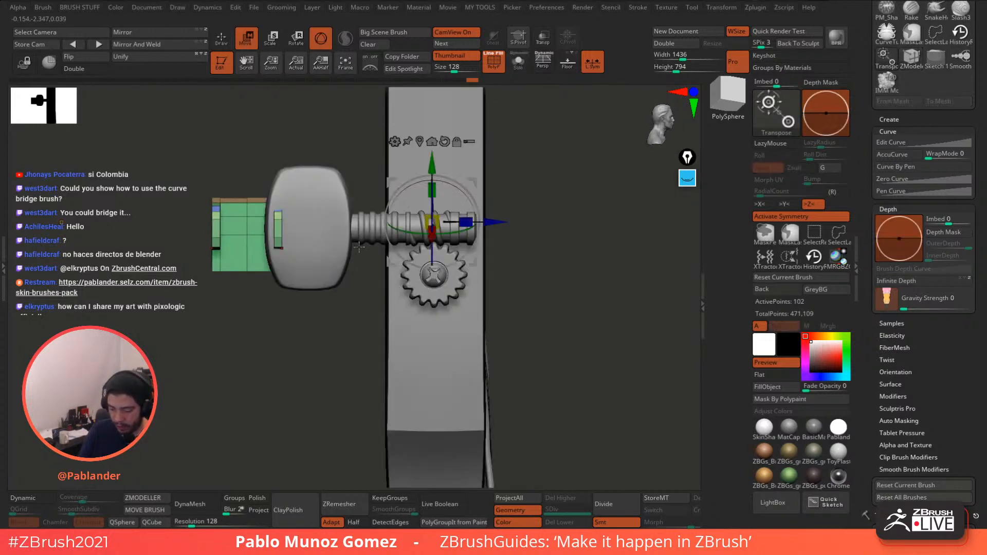
pyautogui.click(421, 141)
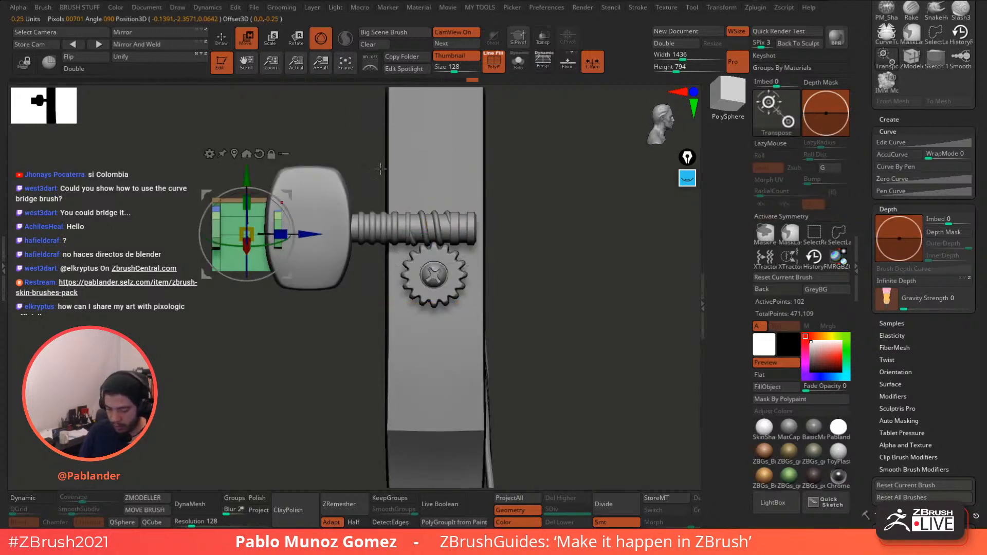
pyautogui.moveTo(308, 235); pyautogui.dragTo(496, 245)
# - Return to ZModeler, toggle Z mirroring on and off, and solo the bracket in front view
pyautogui.press('q')
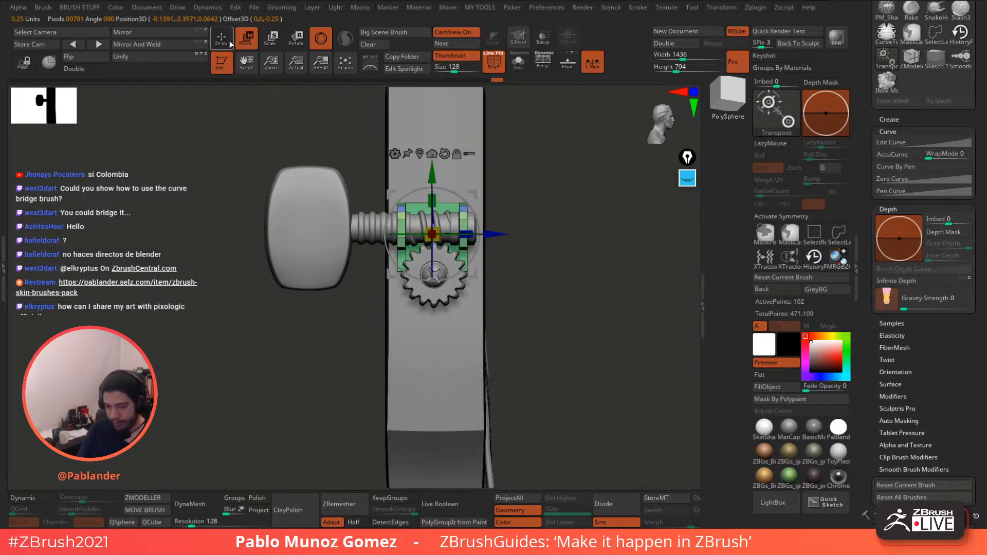
pyautogui.moveTo(580, 235); pyautogui.dragTo(655, 242)
pyautogui.click(782, 216)
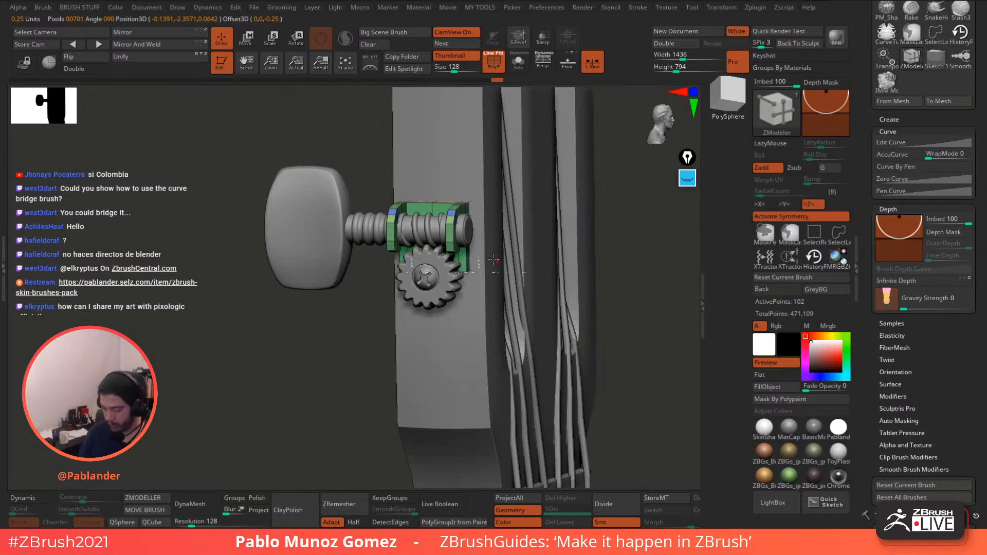
pyautogui.click(781, 217)
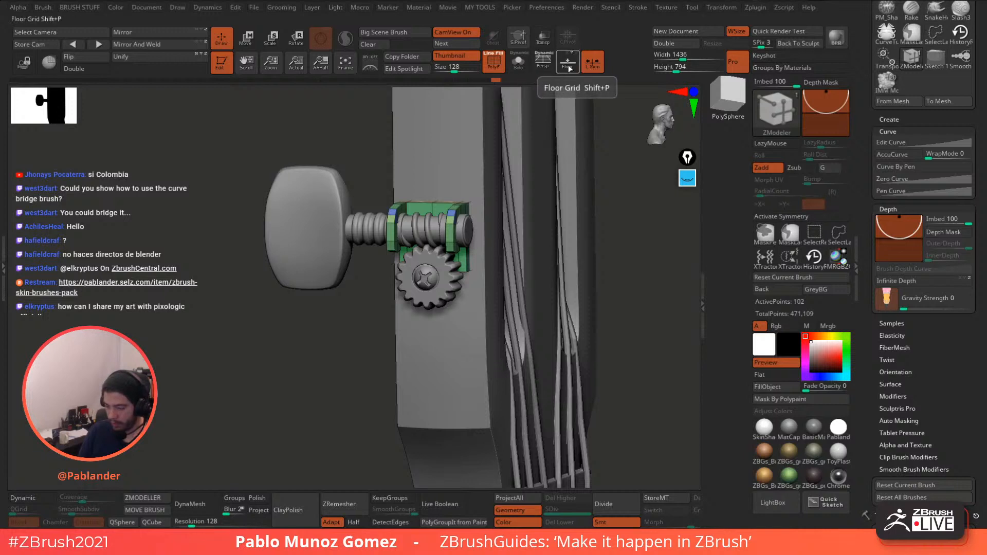
pyautogui.click(522, 69)
pyautogui.keyDown('shift'); pyautogui.moveTo(532, 167); pyautogui.dragTo(544, 294, button='right'); pyautogui.keyUp('shift')
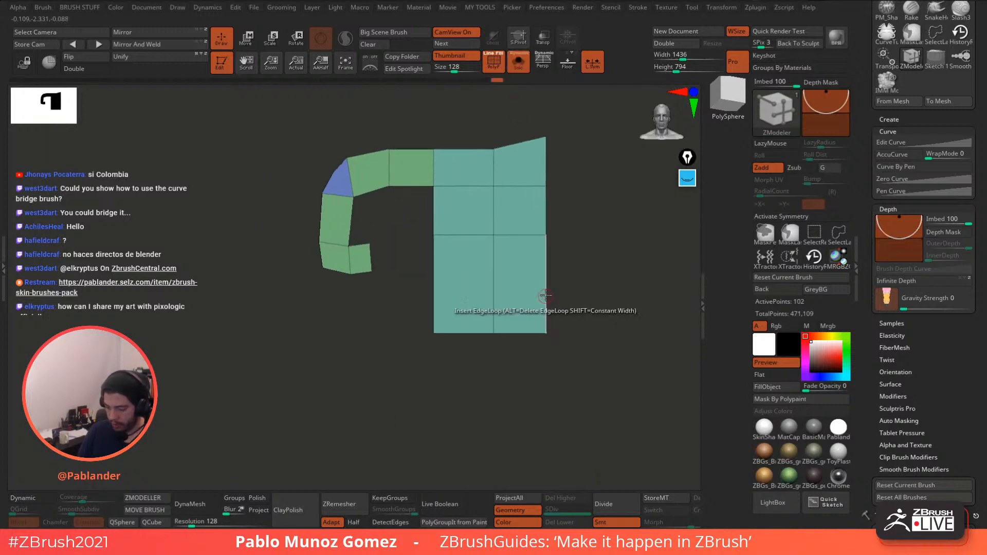
# - Set up the Move Topological brush with Infinite Depth, AccuCurve falloff and a smaller size
pyautogui.keyDown('alt'); pyautogui.moveTo(518, 217); pyautogui.dragTo(543, 260, button='right'); pyautogui.keyUp('alt')
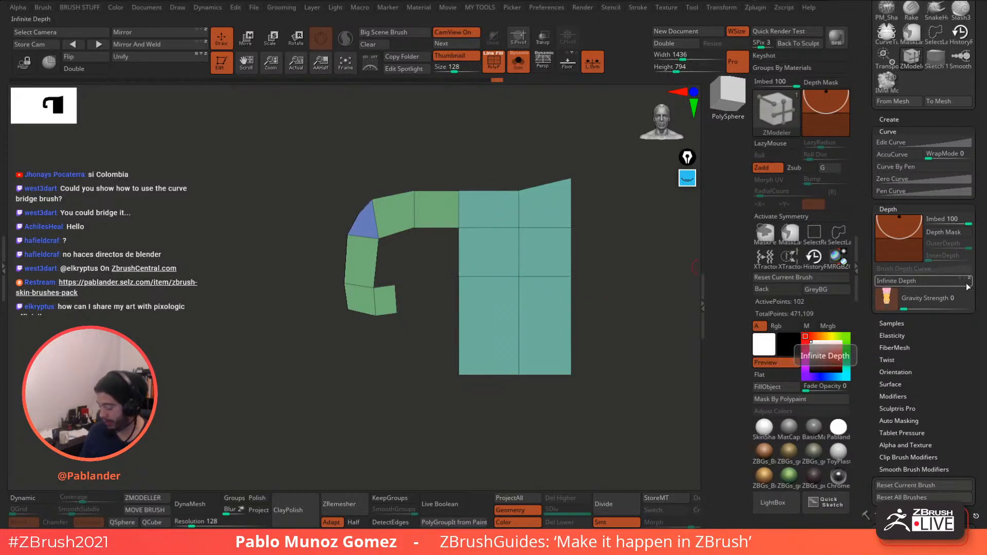
pyautogui.click(939, 283)
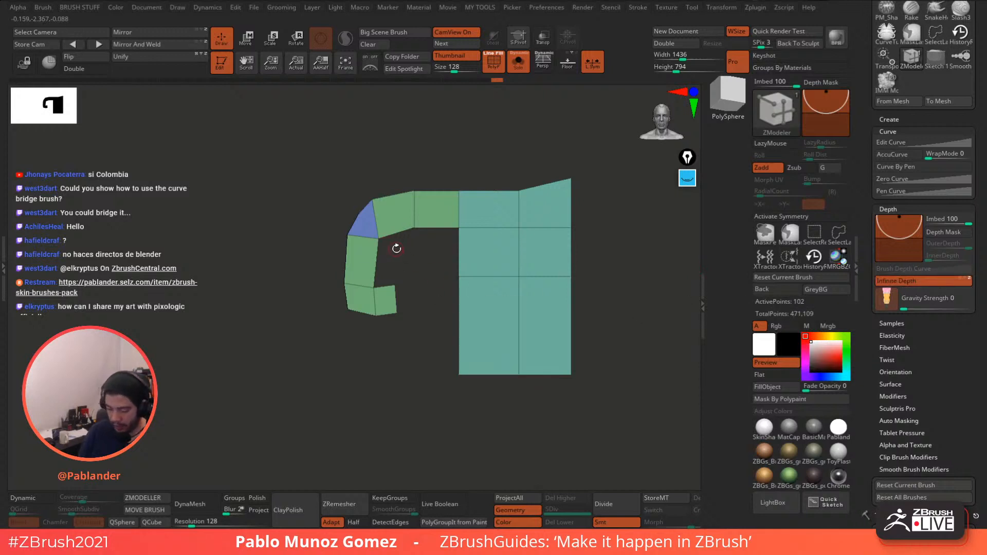
pyautogui.press('b')
pyautogui.click(410, 287)
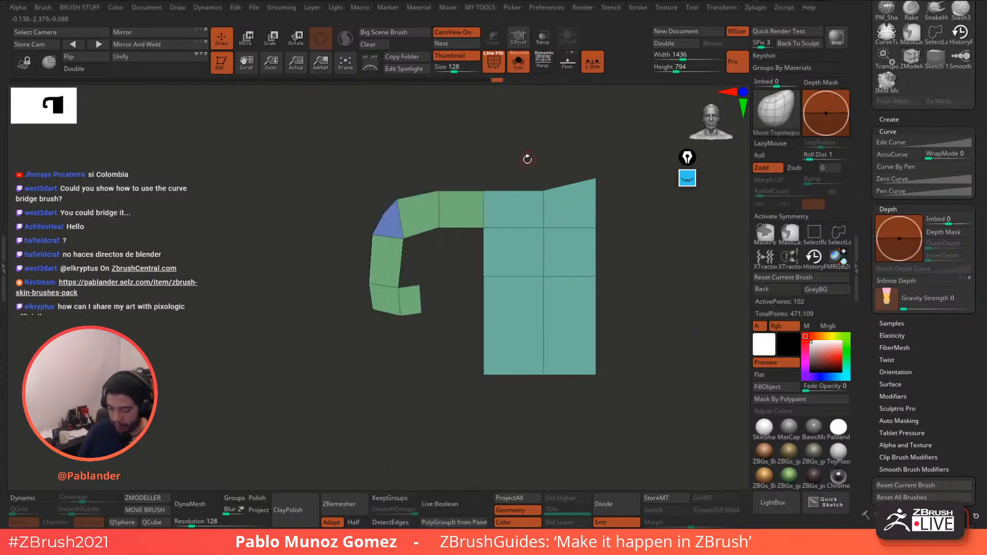
pyautogui.press('b')
pyautogui.click(398, 247)
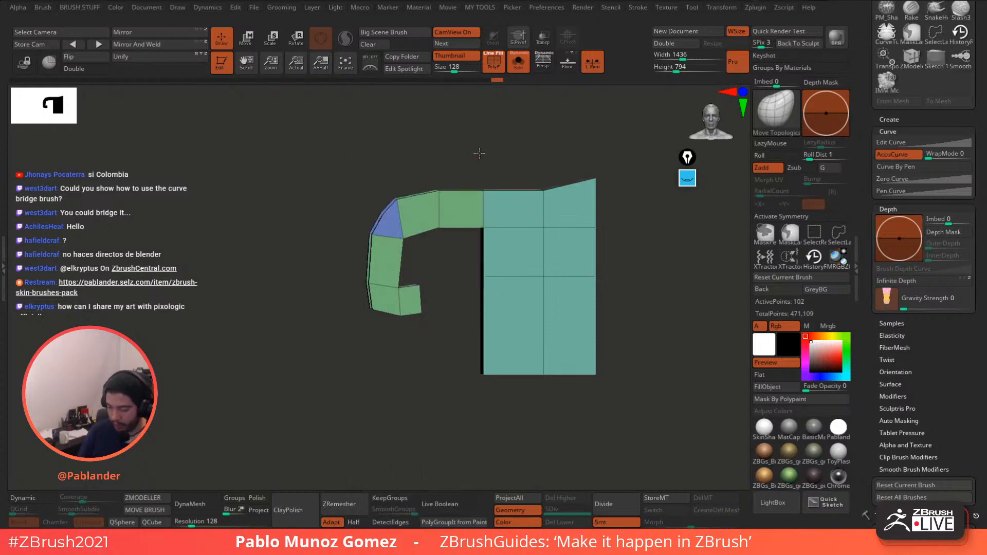
pyautogui.press('space')
pyautogui.moveTo(484, 153); pyautogui.dragTo(483, 133)
pyautogui.press('space')
# - Test pulling the bracket's upper edge and inner arc vertex, undoing both pulls
pyautogui.moveTo(440, 241); pyautogui.dragTo(441, 204)
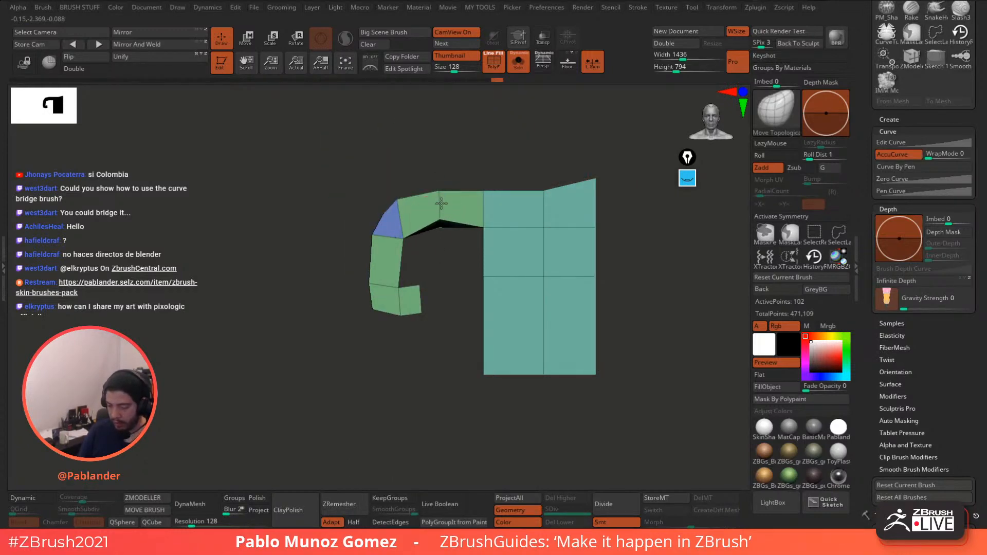
pyautogui.moveTo(450, 267); pyautogui.dragTo(448, 239)
pyautogui.hotkey('ctrl', 'z')
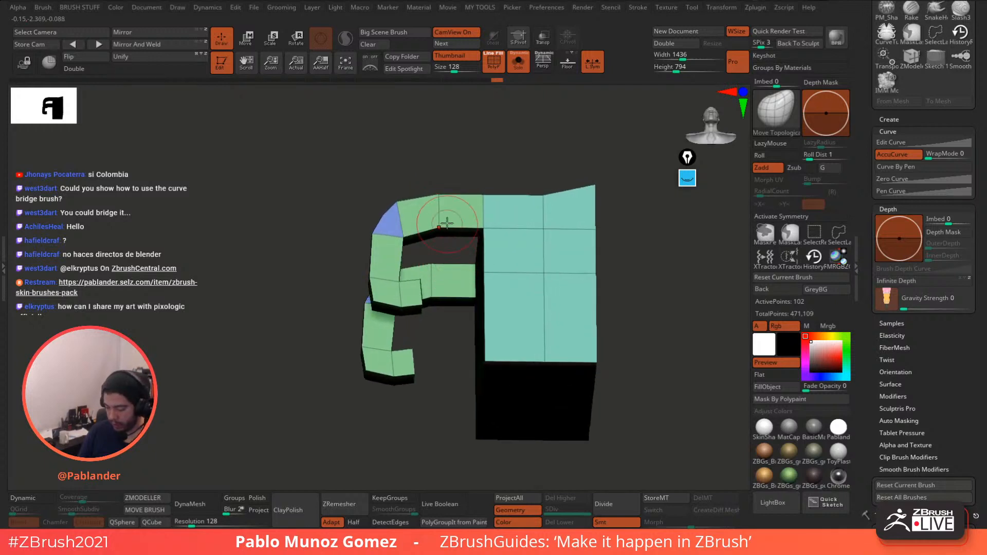
pyautogui.moveTo(470, 166); pyautogui.dragTo(501, 181)
pyautogui.click(914, 283)
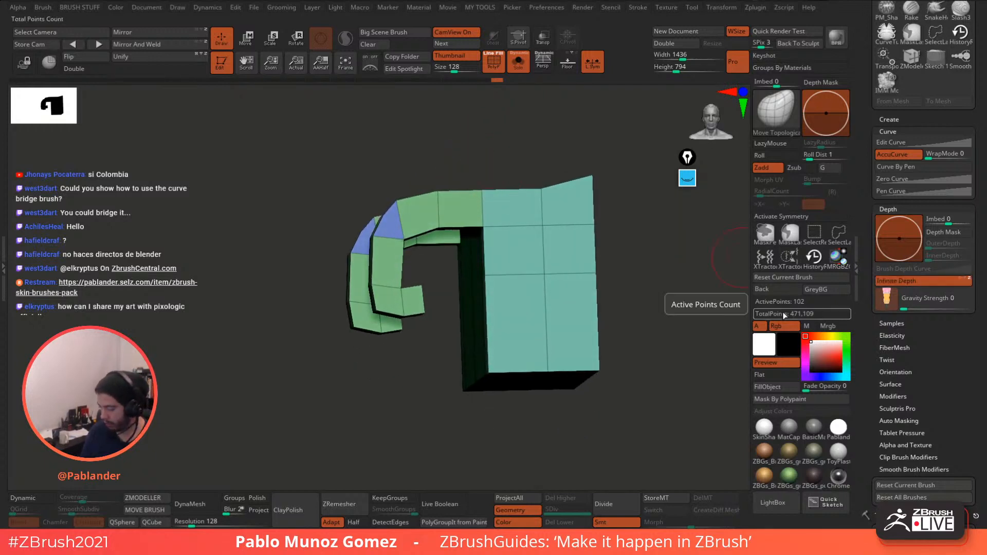
pyautogui.keyDown('shift'); pyautogui.moveTo(684, 312); pyautogui.dragTo(677, 315); pyautogui.keyUp('shift')
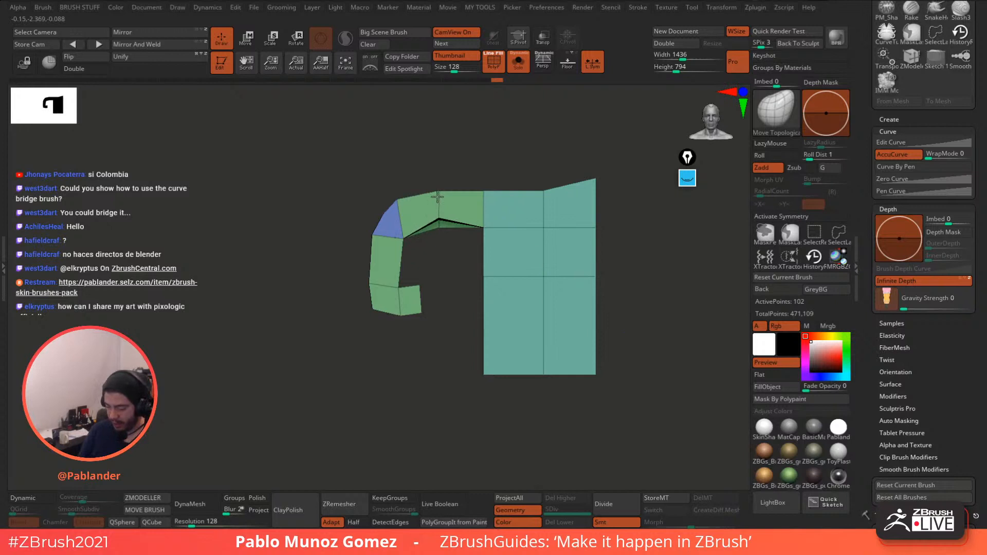
pyautogui.moveTo(452, 263); pyautogui.dragTo(529, 190)
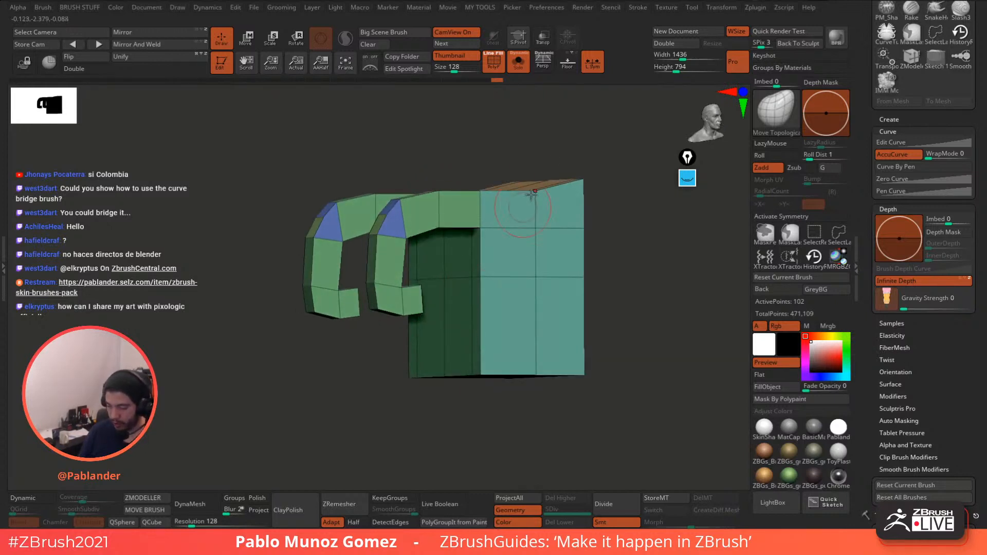
pyautogui.keyDown('shift'); pyautogui.moveTo(594, 83); pyautogui.dragTo(529, 165); pyautogui.keyUp('shift')
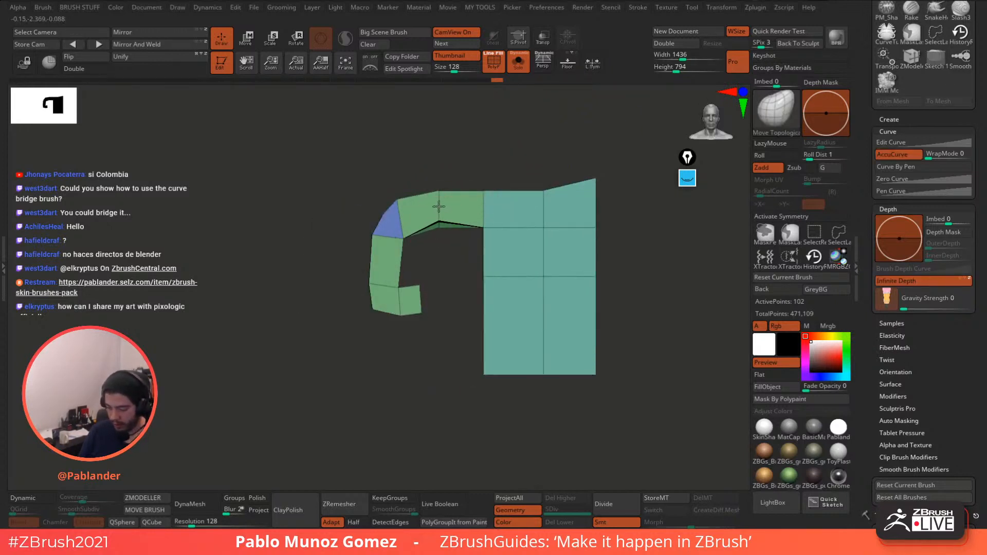
pyautogui.moveTo(442, 228); pyautogui.dragTo(447, 383)
pyautogui.hotkey('ctrl', 'z')
pyautogui.keyDown('alt'); pyautogui.moveTo(629, 328); pyautogui.dragTo(524, 224); pyautogui.keyUp('alt')
# - Show the floor grid, solo the bracket, and try raising its front top edge (undone)
pyautogui.click(573, 70)
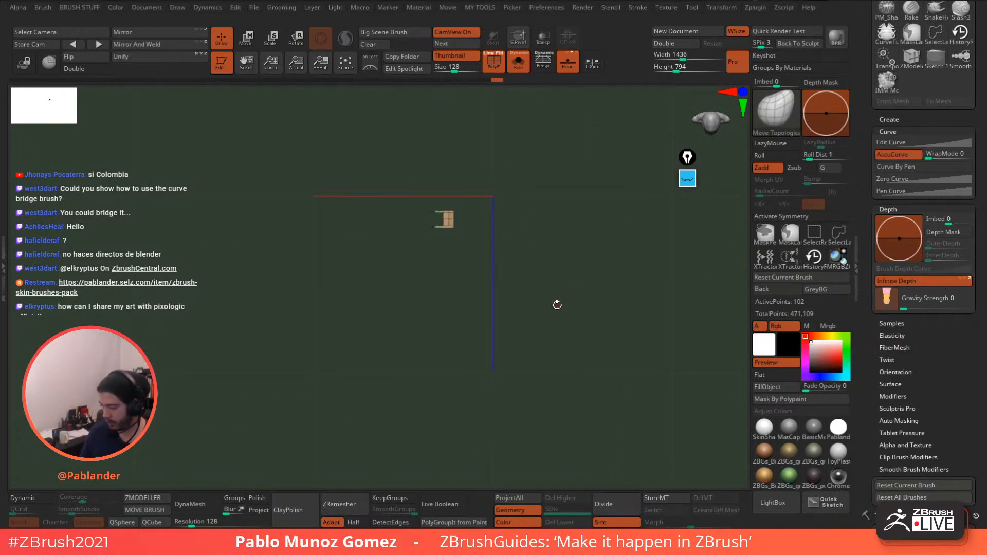
pyautogui.moveTo(538, 288); pyautogui.dragTo(484, 131)
pyautogui.keyDown('ctrl'); pyautogui.moveTo(484, 131); pyautogui.dragTo(491, 293, button='right'); pyautogui.keyUp('ctrl')
pyautogui.click(518, 61)
pyautogui.keyDown('ctrl'); pyautogui.moveTo(451, 152); pyautogui.dragTo(517, 231, button='right'); pyautogui.keyUp('ctrl')
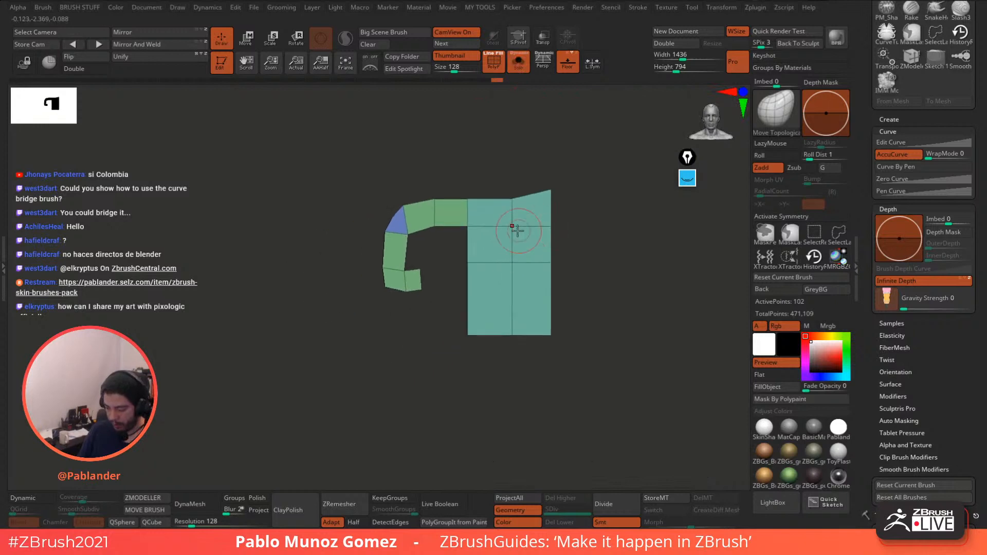
pyautogui.moveTo(516, 150)
pyautogui.mouseDown()
pyautogui.moveTo(555, 176)
pyautogui.moveTo(507, 157)
pyautogui.mouseUp()
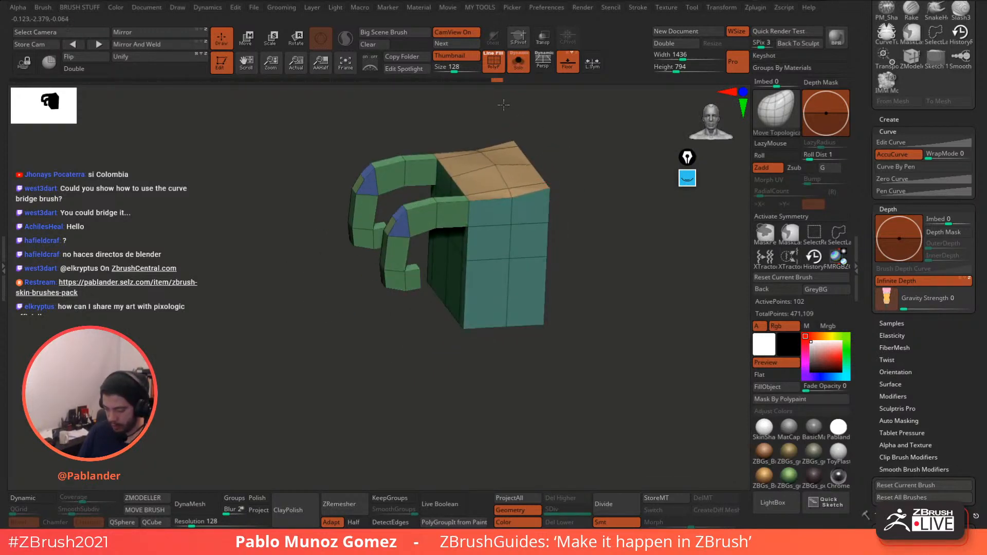
pyautogui.rightClick(514, 195)
pyautogui.moveTo(511, 196); pyautogui.dragTo(506, 167)
pyautogui.hotkey('ctrl', 'z')
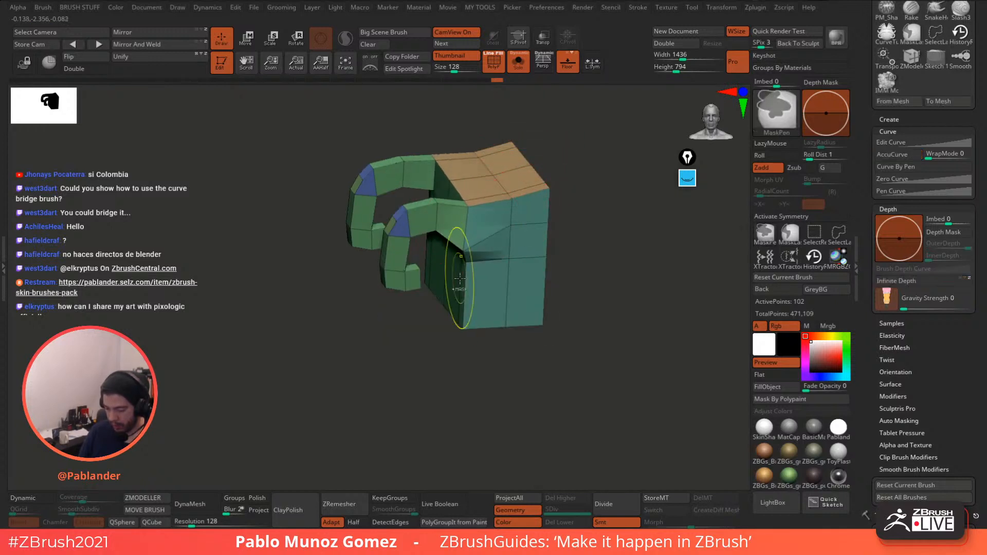
# - Switch to the standard Move brush with Infinite Depth and make the plate see-through
pyautogui.hotkey('ctrl', 'space')
pyautogui.click(463, 283)
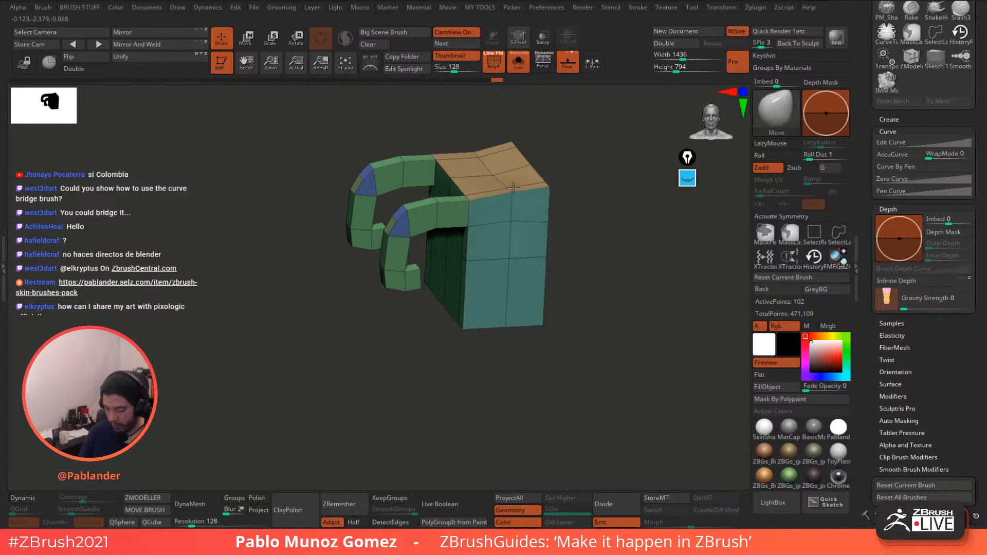
pyautogui.click(922, 282)
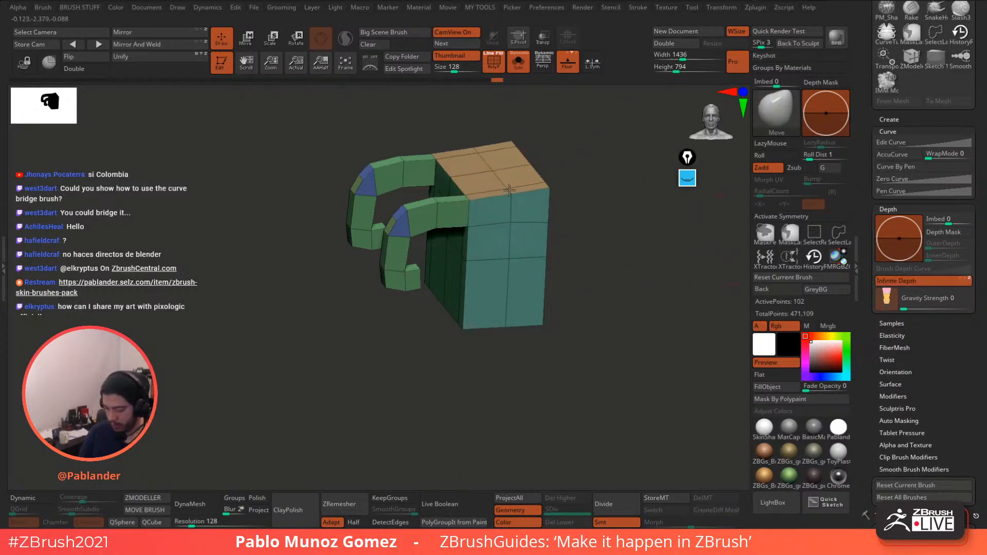
pyautogui.hotkey('ctrl', 'z')
pyautogui.moveTo(594, 231)
pyautogui.mouseDown()
pyautogui.moveTo(582, 220)
pyautogui.moveTo(585, 268)
pyautogui.mouseUp()
pyautogui.moveTo(499, 224); pyautogui.dragTo(497, 215)
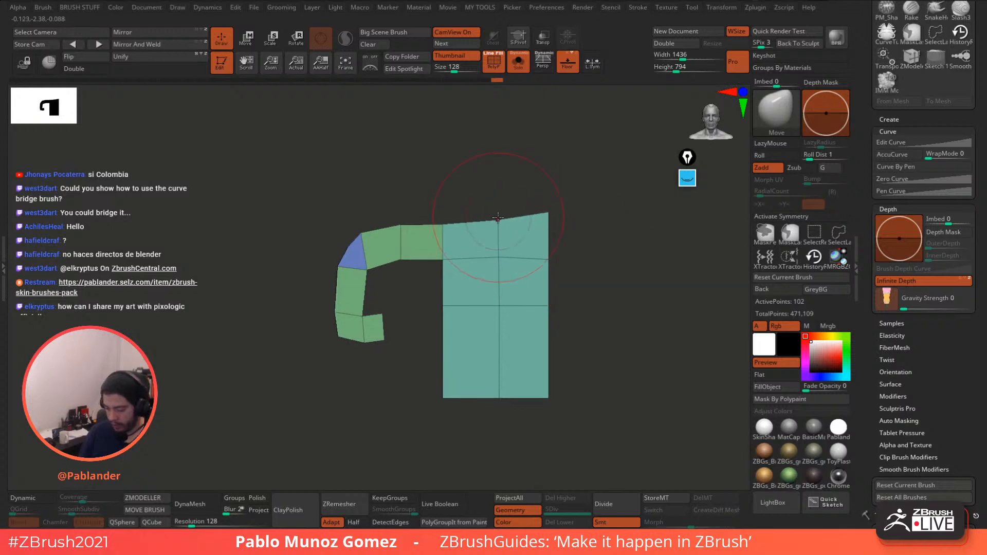
pyautogui.hotkey('ctrl', 'z')
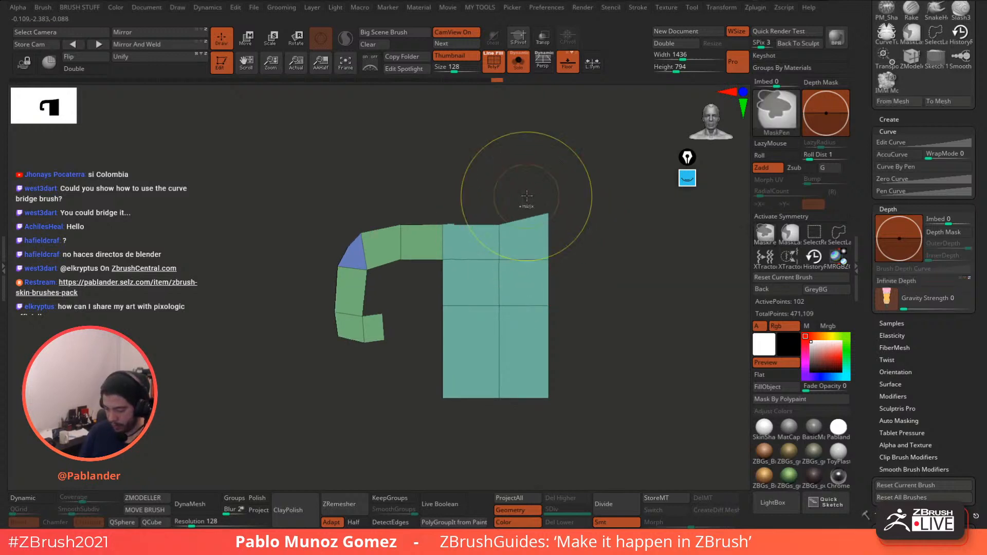
pyautogui.press('space')
pyautogui.keyDown('alt'); pyautogui.moveTo(519, 230); pyautogui.dragTo(567, 201, button='right'); pyautogui.keyUp('alt')
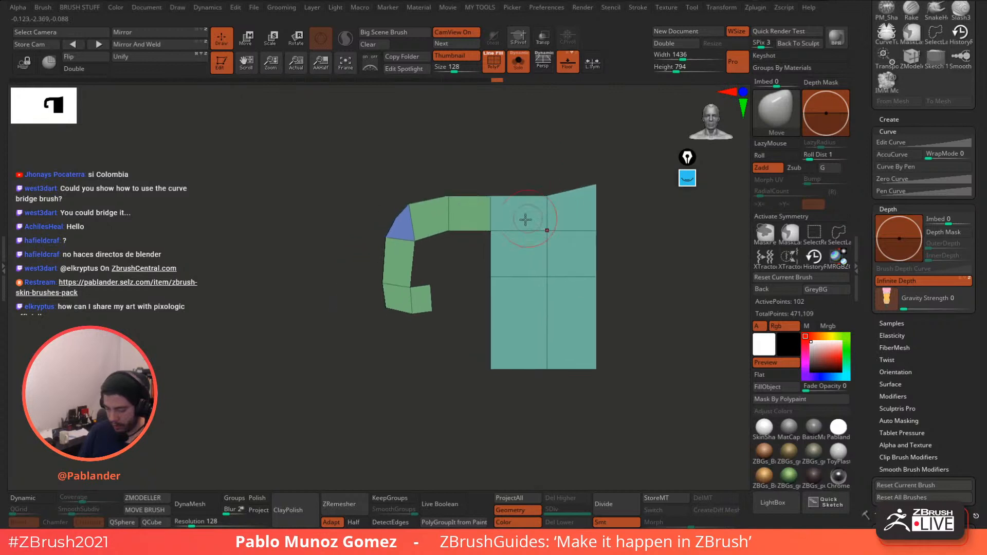
pyautogui.click(542, 41)
# - Turn on dynamic subdivision and adjust the tube's bend points around the peg ring
pyautogui.click(39, 498)
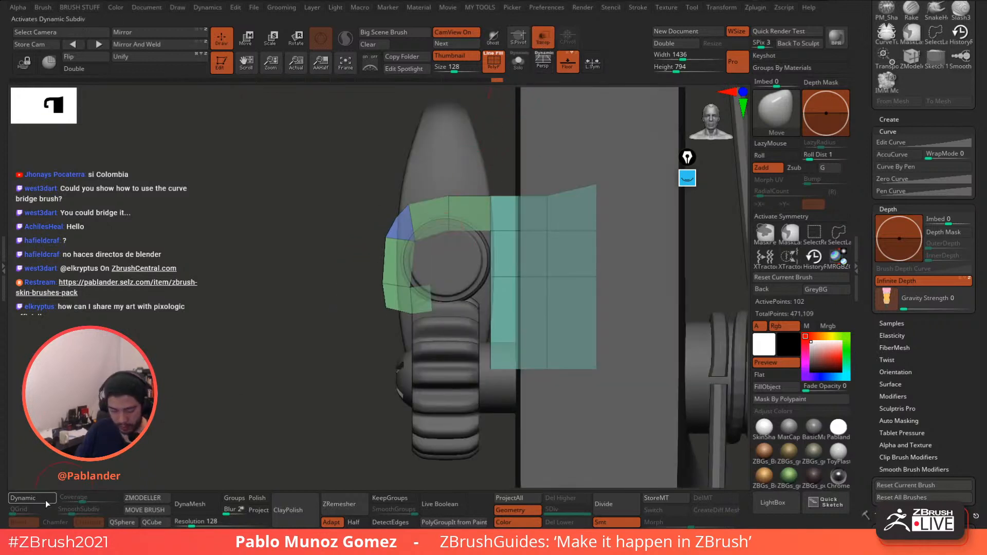
pyautogui.keyDown('ctrl'); pyautogui.moveTo(345, 257); pyautogui.dragTo(383, 312, button='right'); pyautogui.keyUp('ctrl')
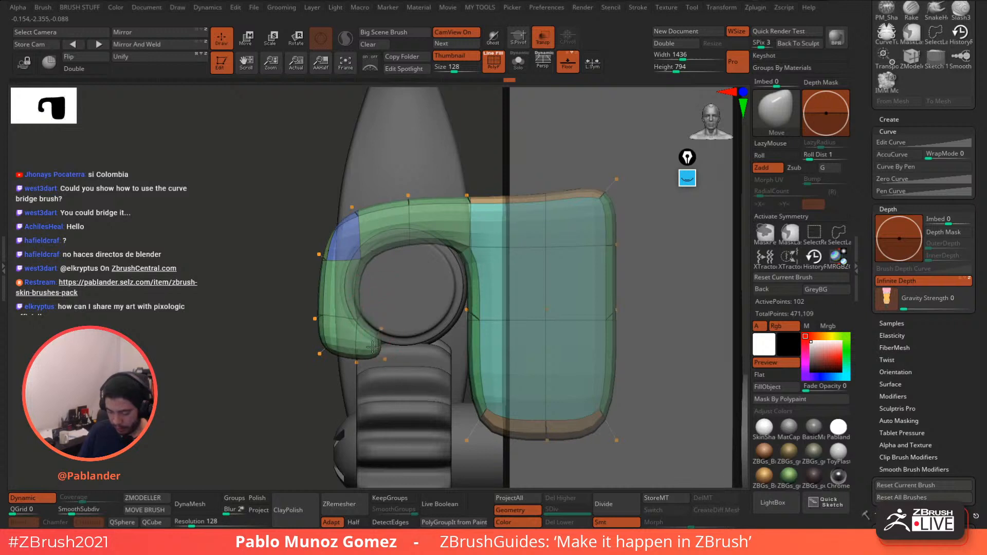
pyautogui.moveTo(324, 315); pyautogui.dragTo(323, 304)
pyautogui.moveTo(323, 338); pyautogui.dragTo(327, 328)
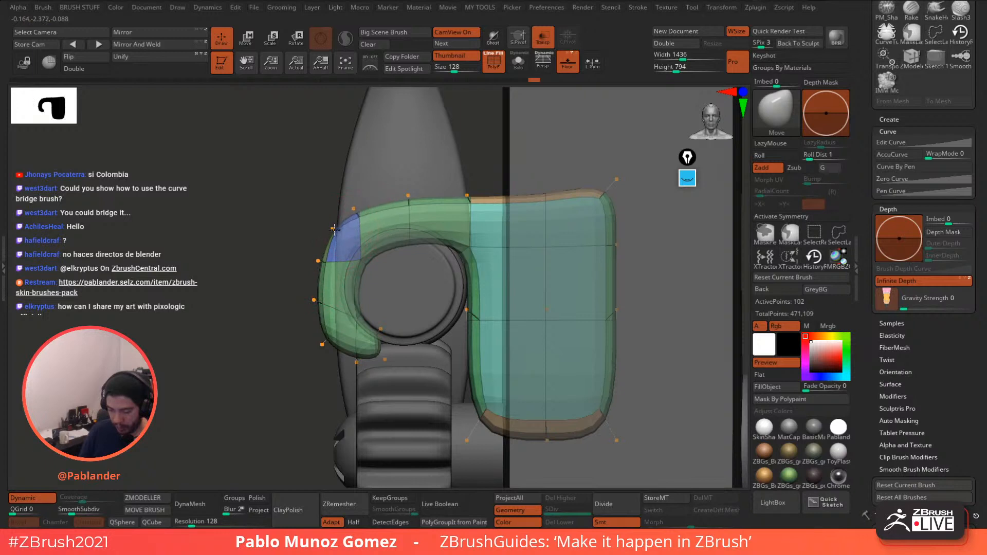
pyautogui.moveTo(334, 229); pyautogui.dragTo(315, 257)
pyautogui.moveTo(331, 335); pyautogui.dragTo(334, 330)
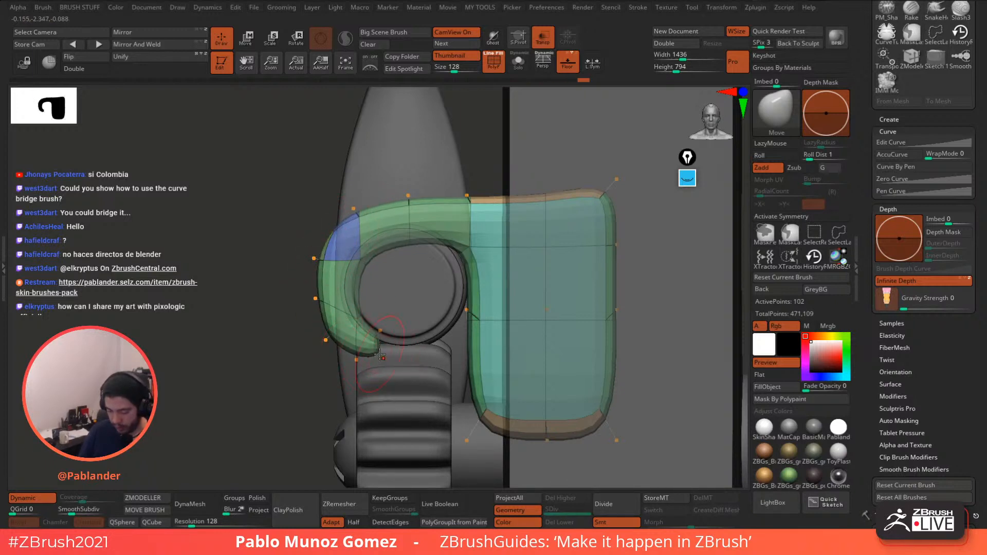
pyautogui.moveTo(469, 249); pyautogui.dragTo(450, 255)
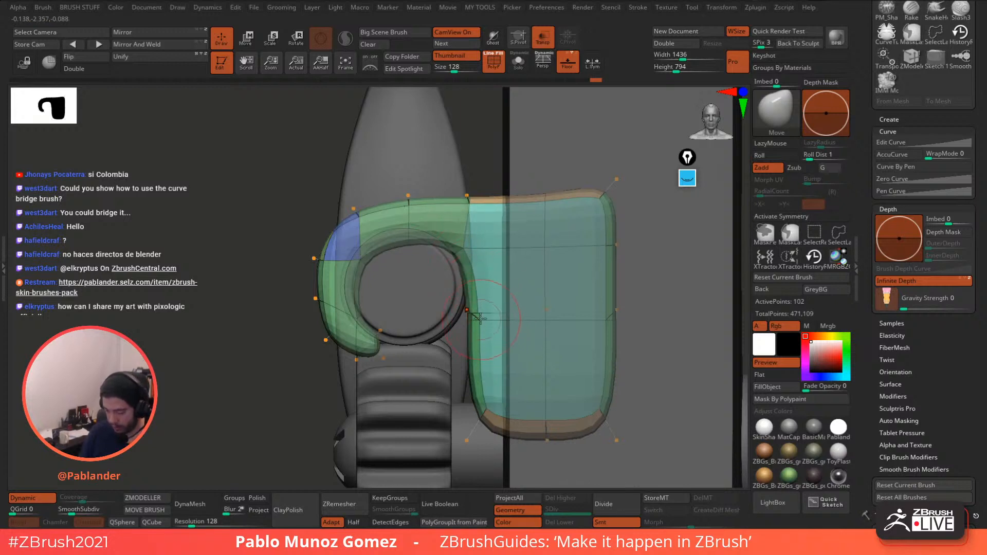
pyautogui.moveTo(477, 317); pyautogui.dragTo(477, 270)
pyautogui.hotkey('ctrl', 'z')
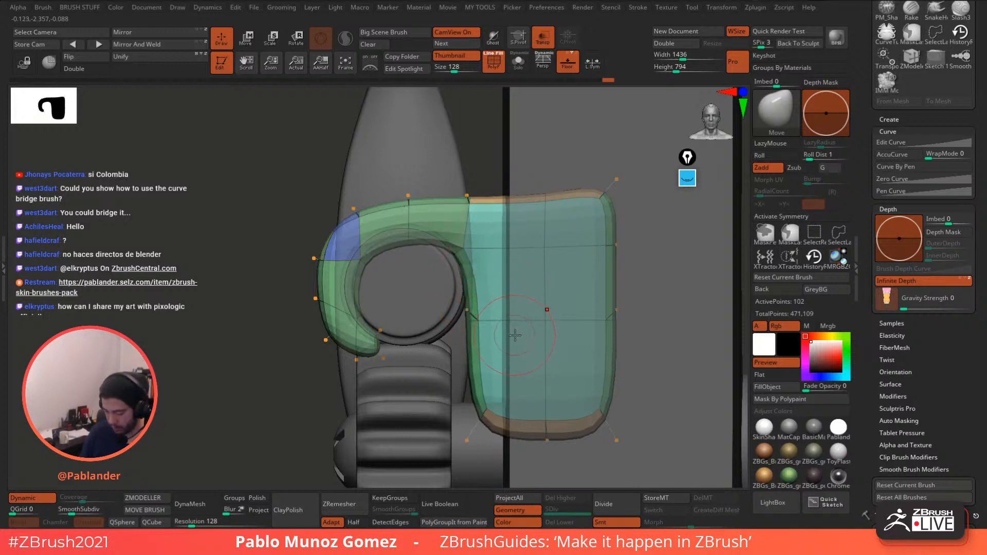
# - Insert two edge loops across the plate with ZModeler, one near the bottom
pyautogui.click(149, 497)
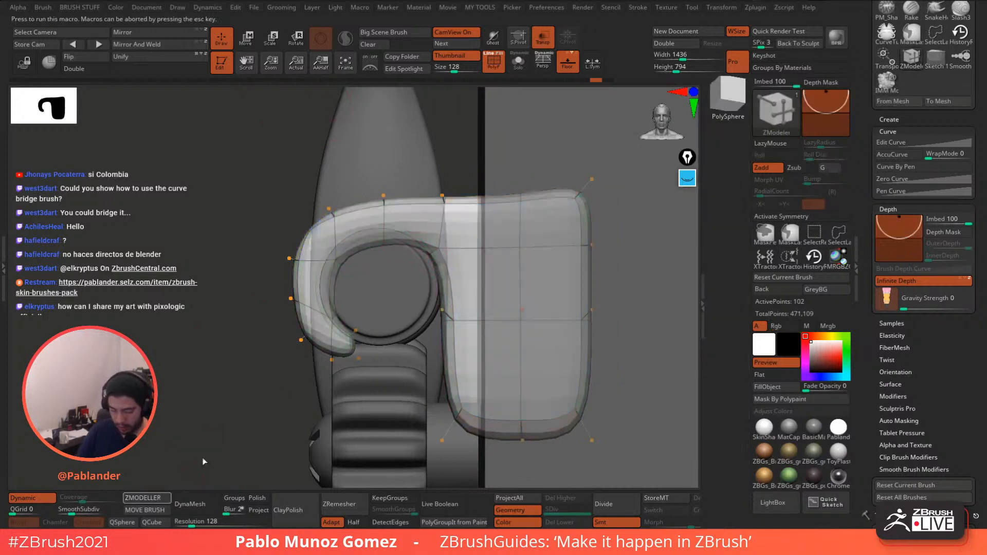
pyautogui.click(525, 281)
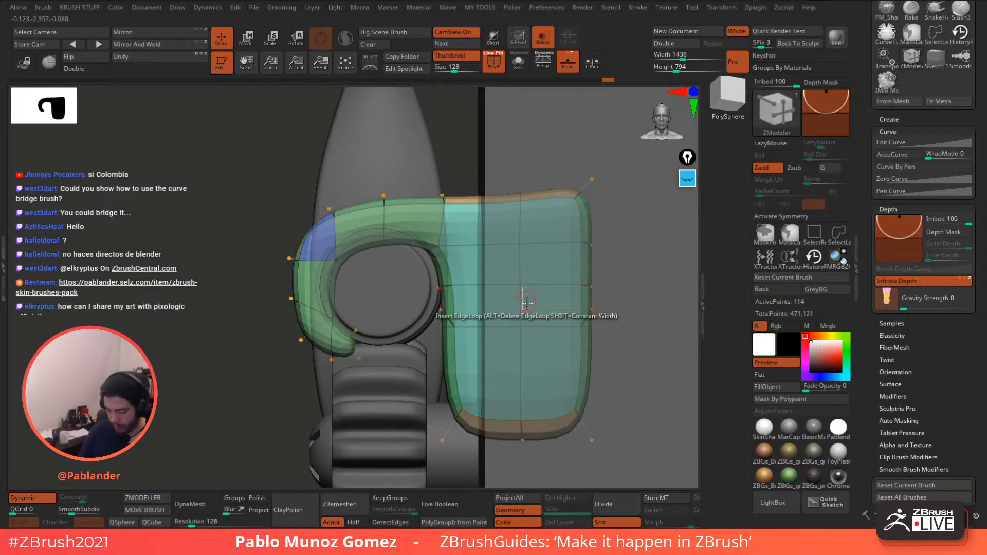
pyautogui.click(524, 397)
pyautogui.moveTo(524, 397); pyautogui.dragTo(524, 399)
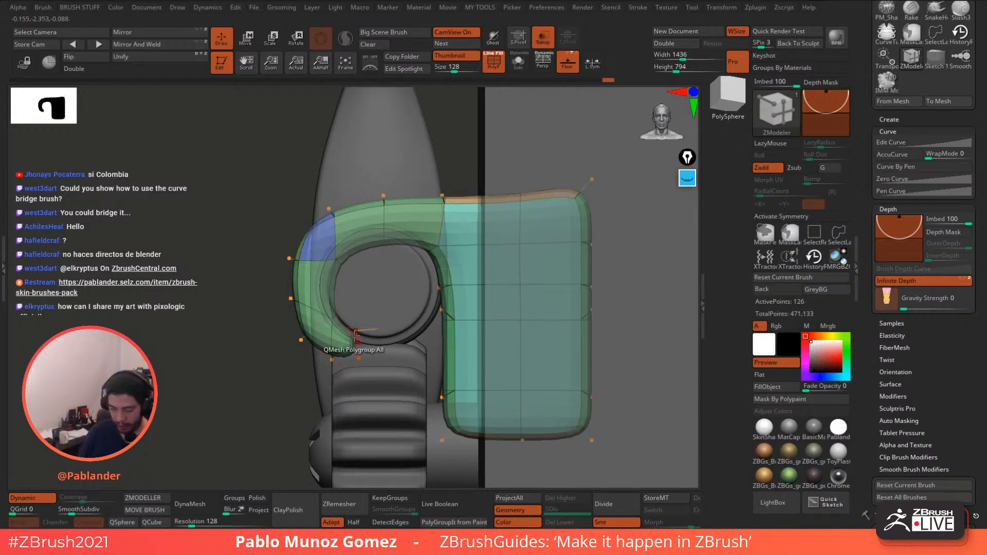
# - With a larger Move brush, raise the tube's inner arc and tuck in the plate's left edge
pyautogui.press('space')
pyautogui.click(454, 287)
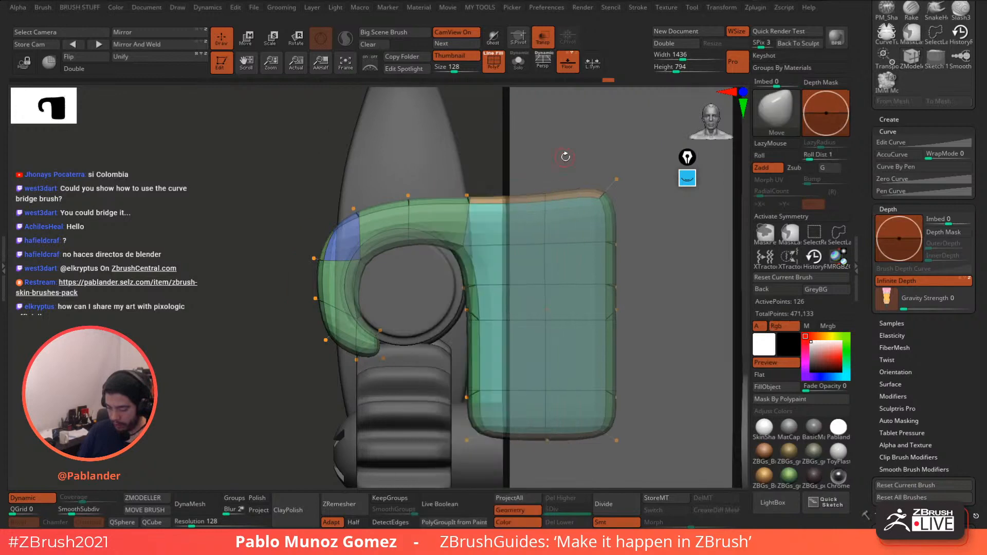
pyautogui.press('space')
pyautogui.click(498, 250)
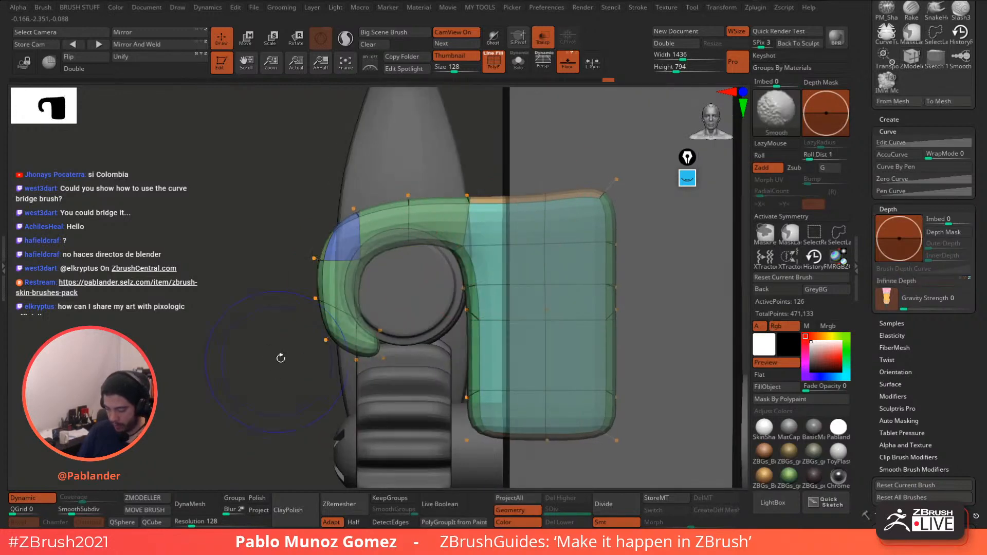
pyautogui.moveTo(466, 248); pyautogui.dragTo(458, 253)
pyautogui.press('space')
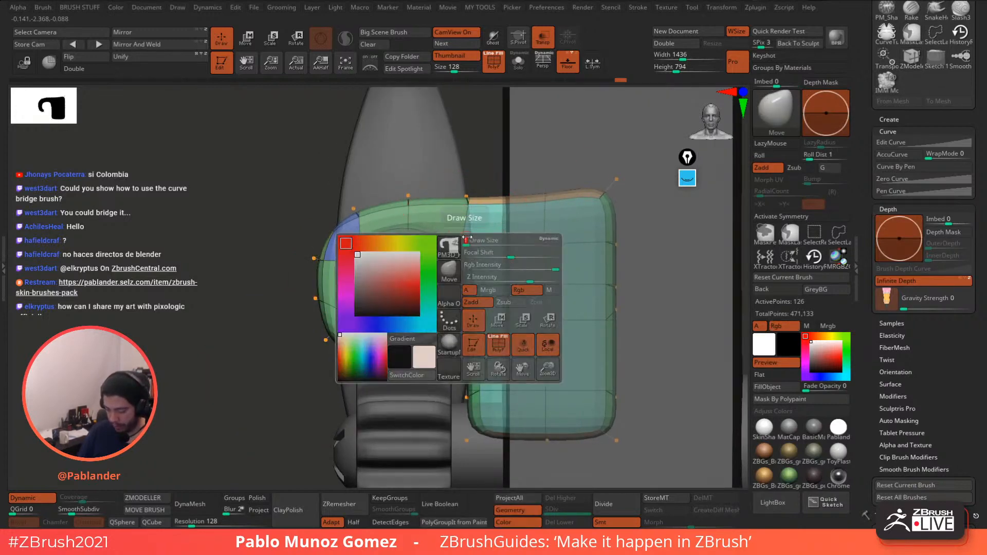
pyautogui.moveTo(409, 244); pyautogui.dragTo(408, 221)
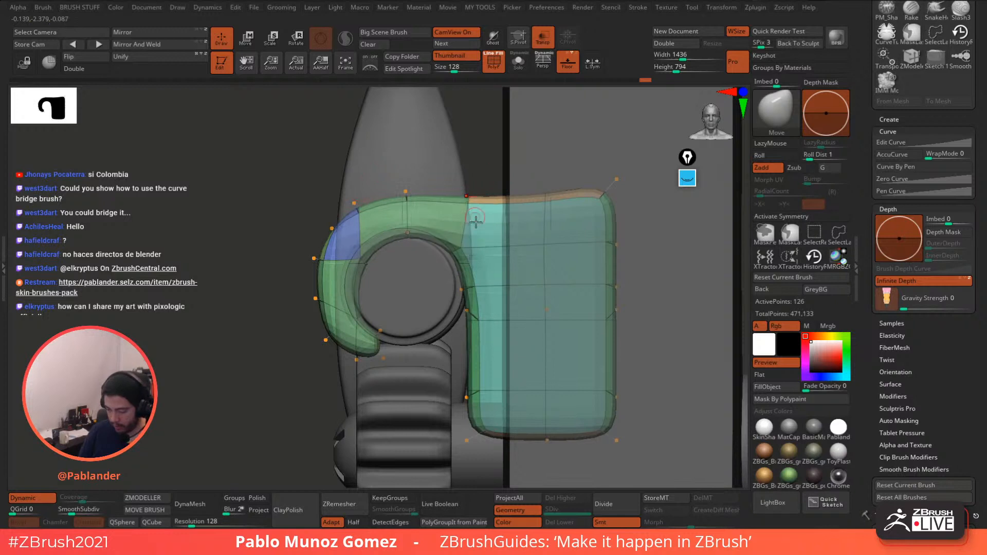
pyautogui.moveTo(468, 311); pyautogui.dragTo(473, 314)
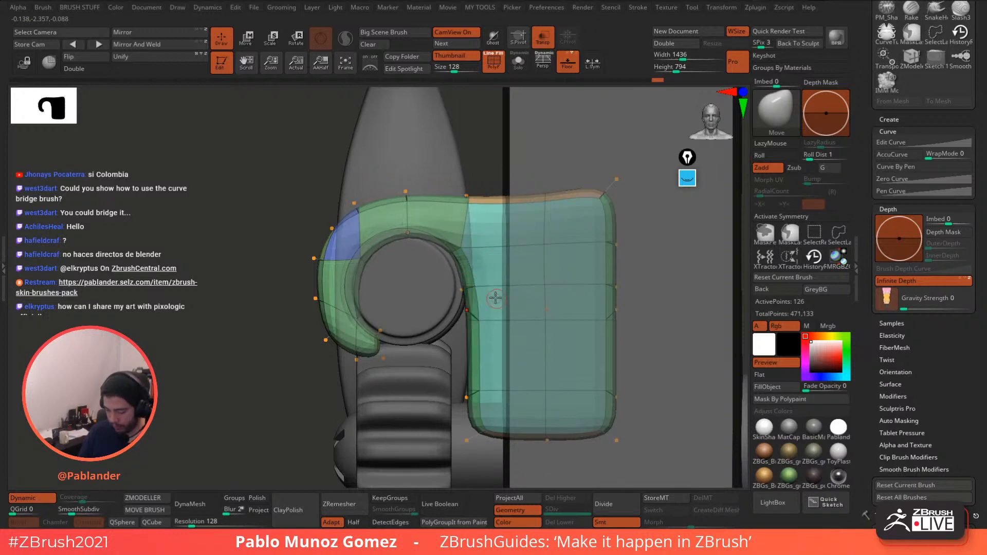
pyautogui.press('space')
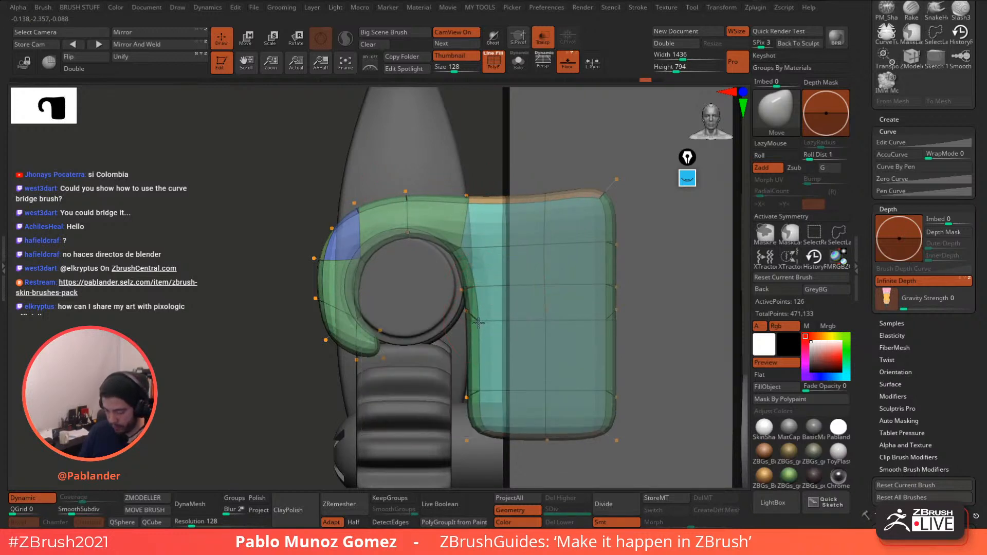
pyautogui.moveTo(478, 322); pyautogui.dragTo(470, 325)
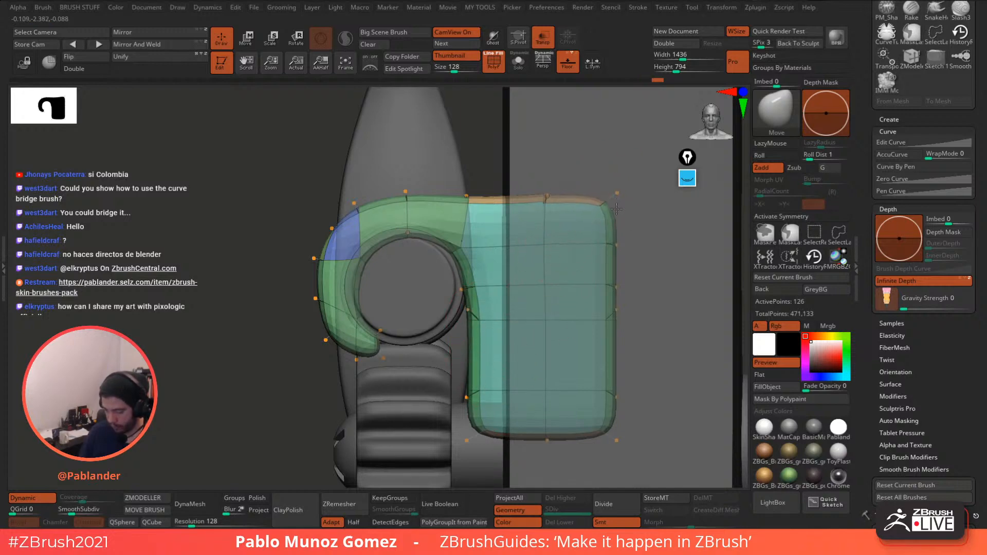
pyautogui.moveTo(526, 263); pyautogui.dragTo(574, 240, button='right')
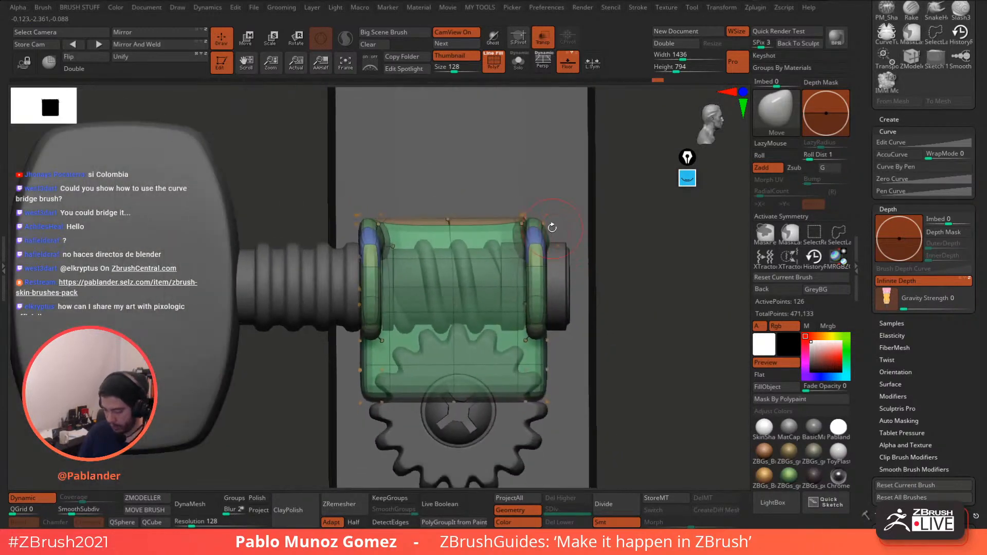
# - Make the model opaque with Z symmetry and dynamic subdivision, viewed side-on
pyautogui.click(568, 65)
pyautogui.click(567, 64)
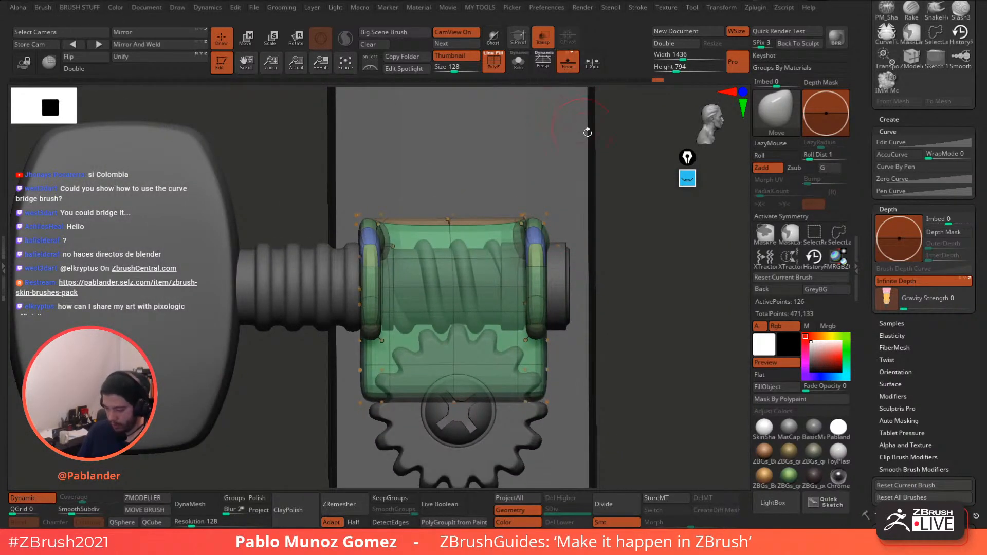
pyautogui.press('x')
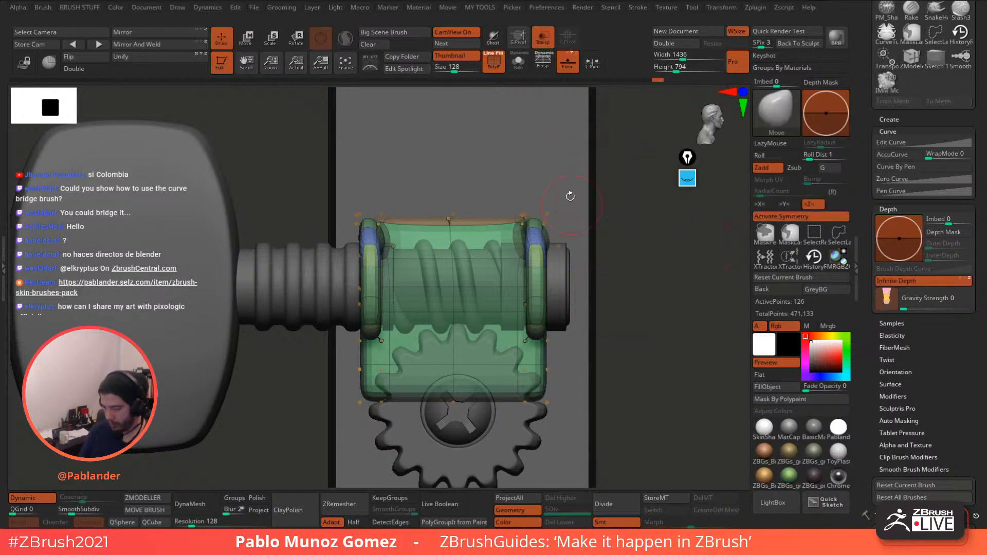
pyautogui.click(495, 63)
pyautogui.click(542, 38)
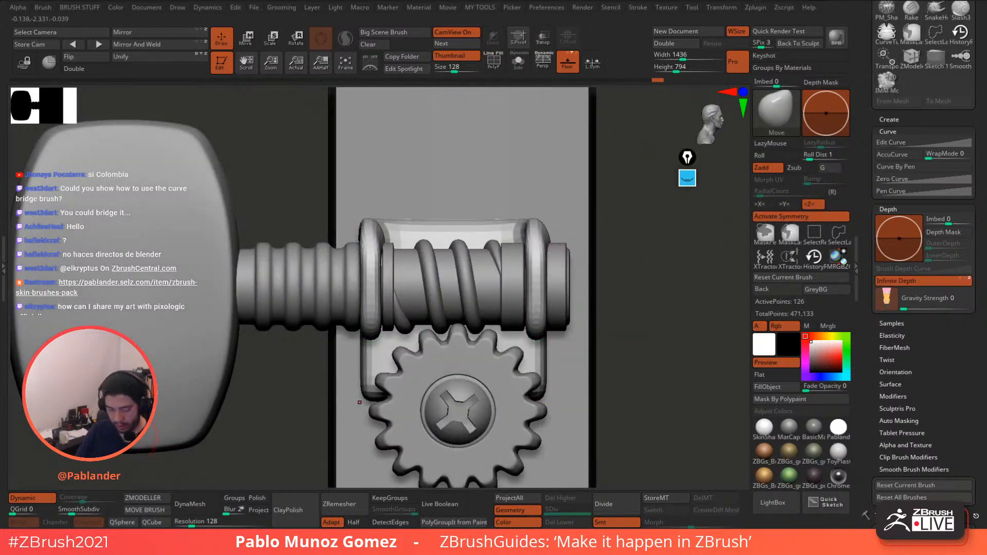
pyautogui.click(32, 498)
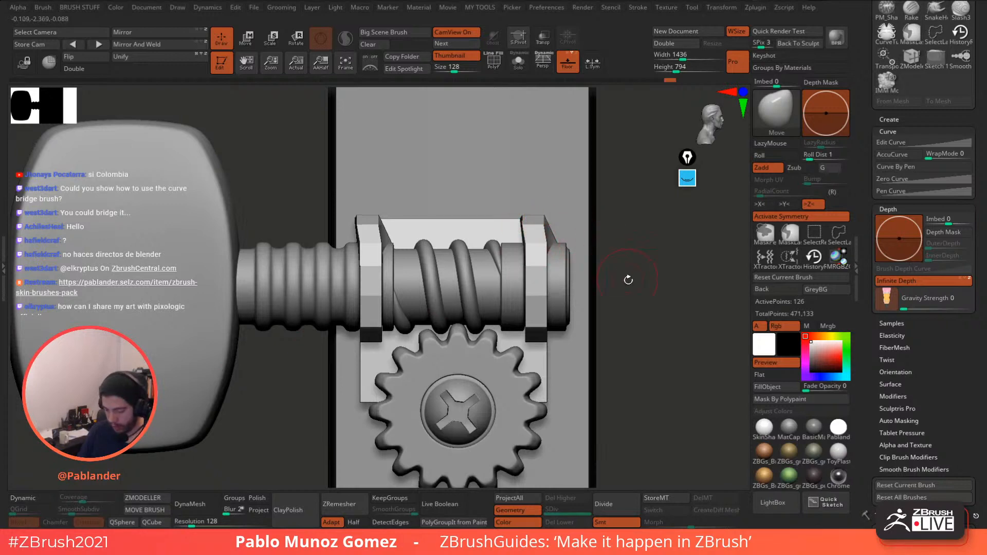
pyautogui.moveTo(629, 280); pyautogui.dragTo(616, 314)
pyautogui.press('d')
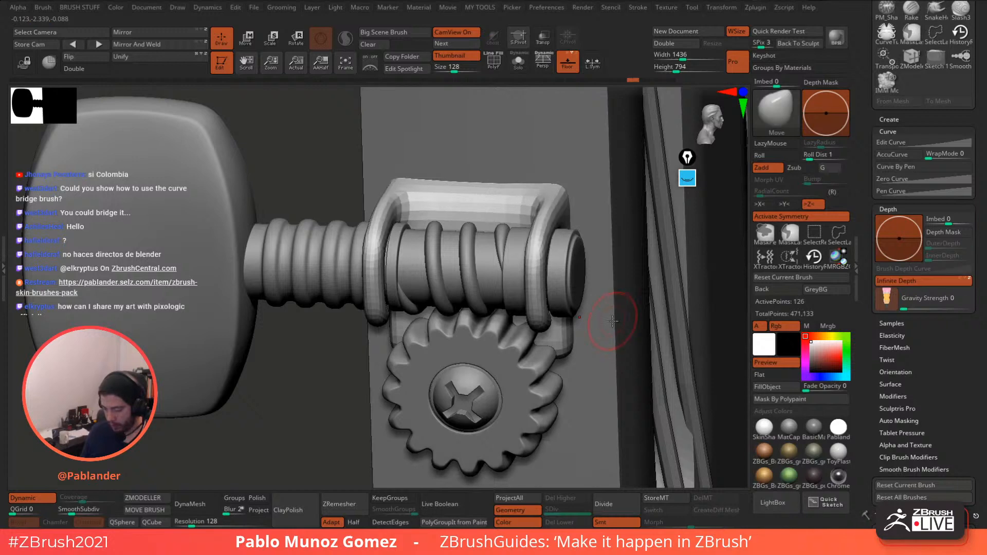
pyautogui.moveTo(605, 320)
pyautogui.mouseDown()
pyautogui.moveTo(612, 304)
pyautogui.moveTo(580, 315)
pyautogui.mouseUp()
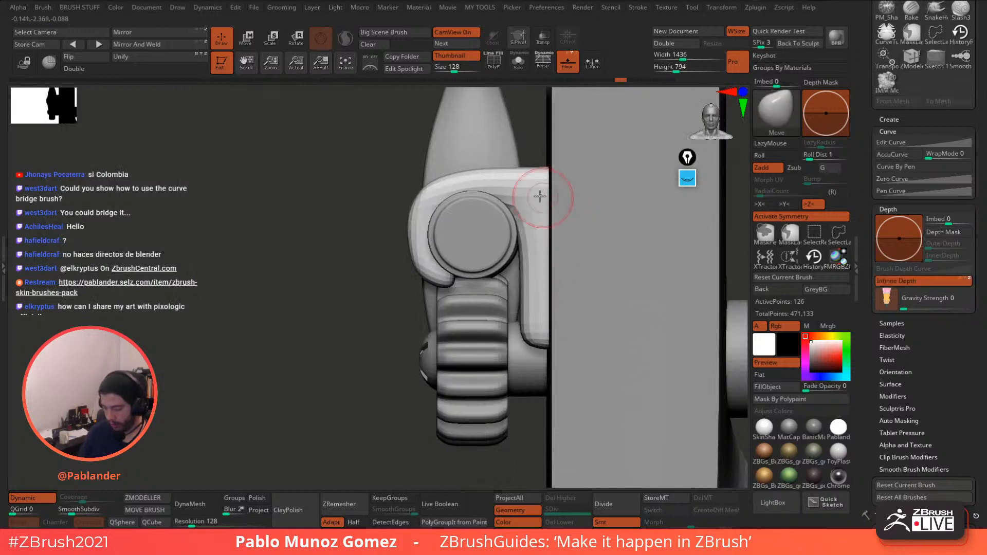
# - With polygroups shown, nudge the plate's lower-left edge left, then frame the gear and worm side-on
pyautogui.keyDown('alt'); pyautogui.moveTo(528, 180); pyautogui.dragTo(499, 215, button='right'); pyautogui.keyUp('alt')
pyautogui.hotkey('shift', 'f')
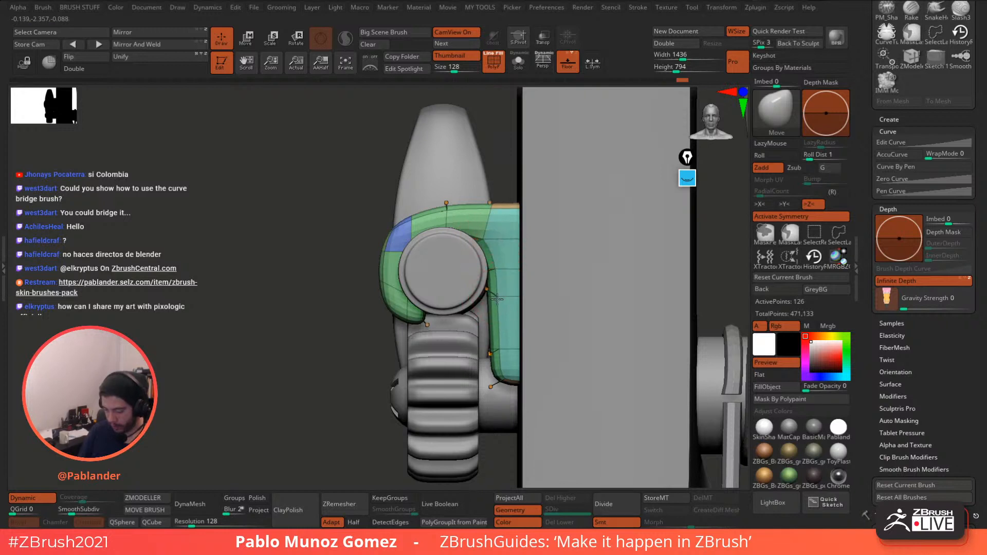
pyautogui.moveTo(496, 353); pyautogui.dragTo(490, 353)
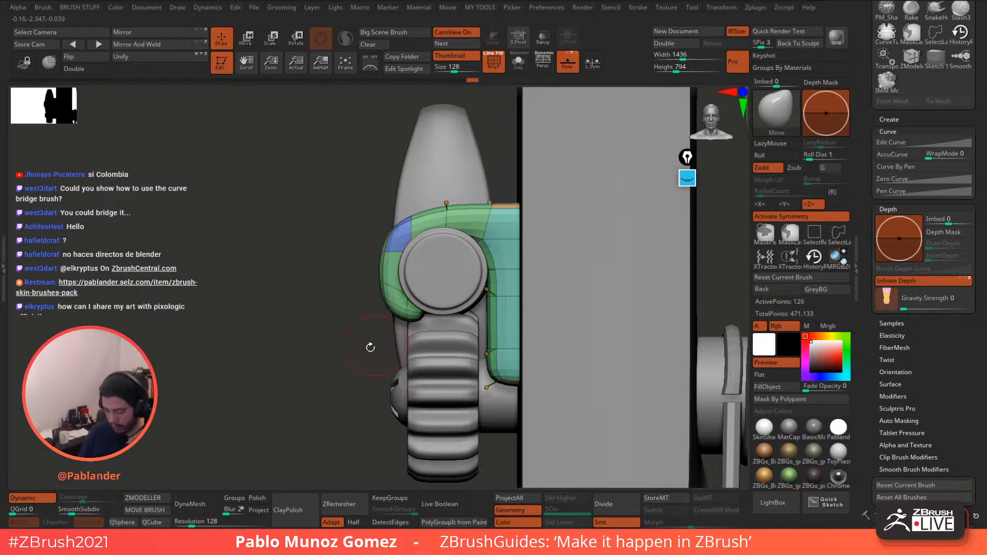
pyautogui.moveTo(370, 348); pyautogui.dragTo(393, 351)
pyautogui.keyDown('alt'); pyautogui.moveTo(526, 258); pyautogui.dragTo(586, 239); pyautogui.keyUp('alt')
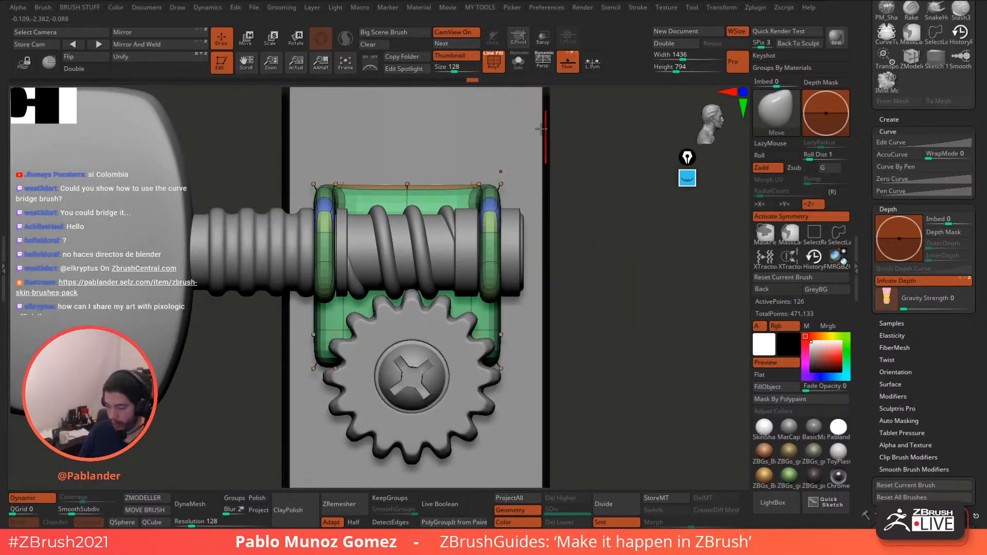
# - Solo the bracket with ZModeler and attempt an edge loop on its right side
pyautogui.click(494, 63)
pyautogui.click(519, 64)
pyautogui.click(495, 64)
pyautogui.press('space')
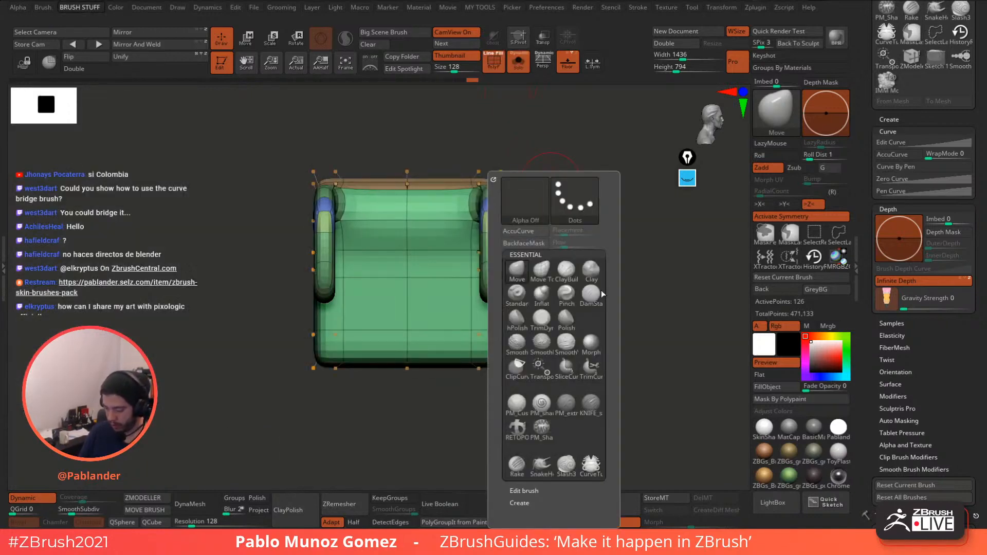
pyautogui.click(145, 498)
pyautogui.keyDown('alt'); pyautogui.moveTo(524, 226); pyautogui.dragTo(527, 263); pyautogui.keyUp('alt')
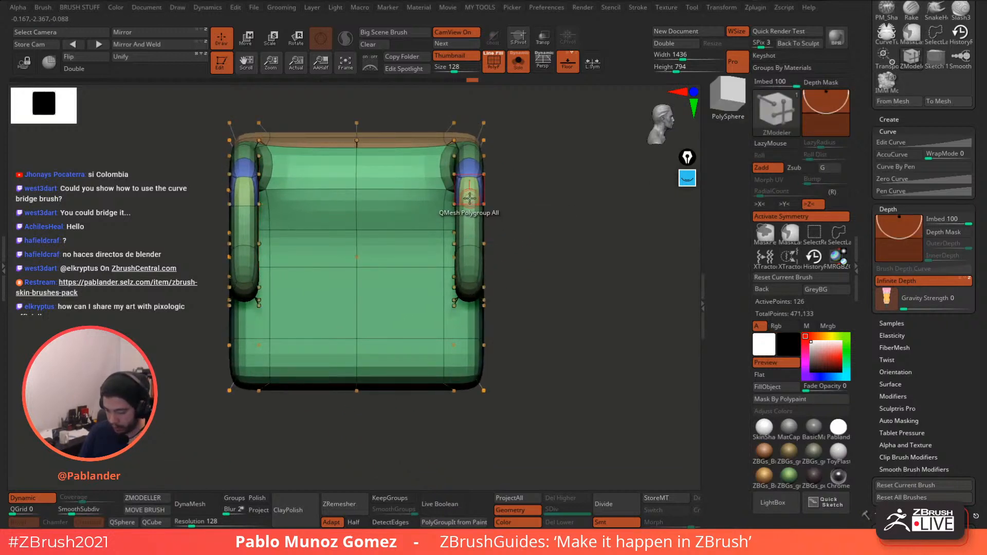
pyautogui.click(468, 240)
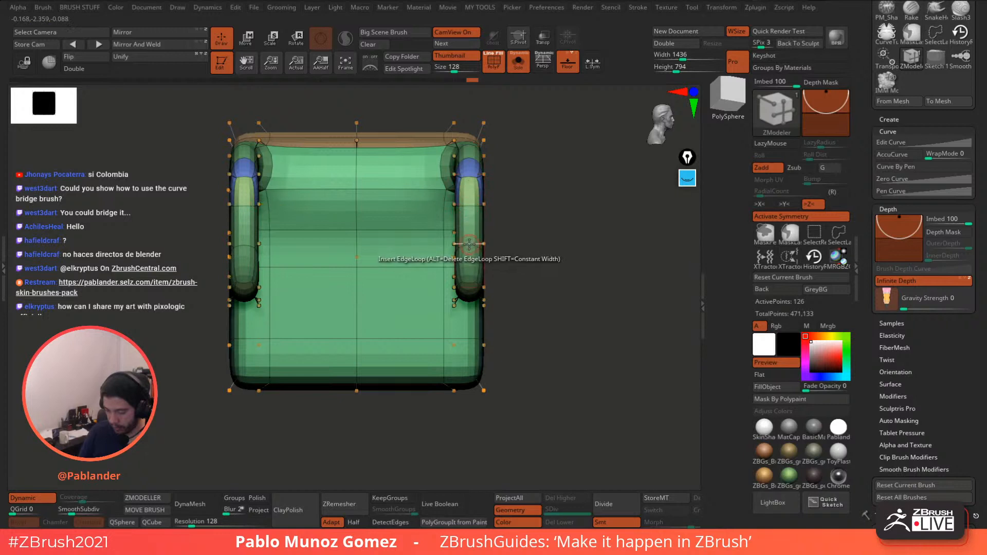
pyautogui.click(468, 244)
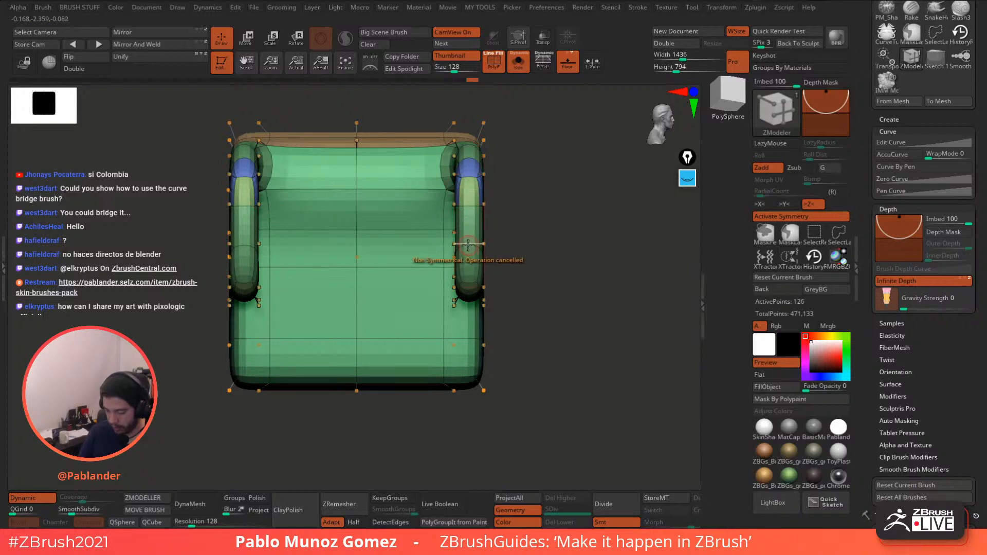
# - Enable symmetry with L.Sym and add edge loops on both curled sides and near the base
pyautogui.click(786, 218)
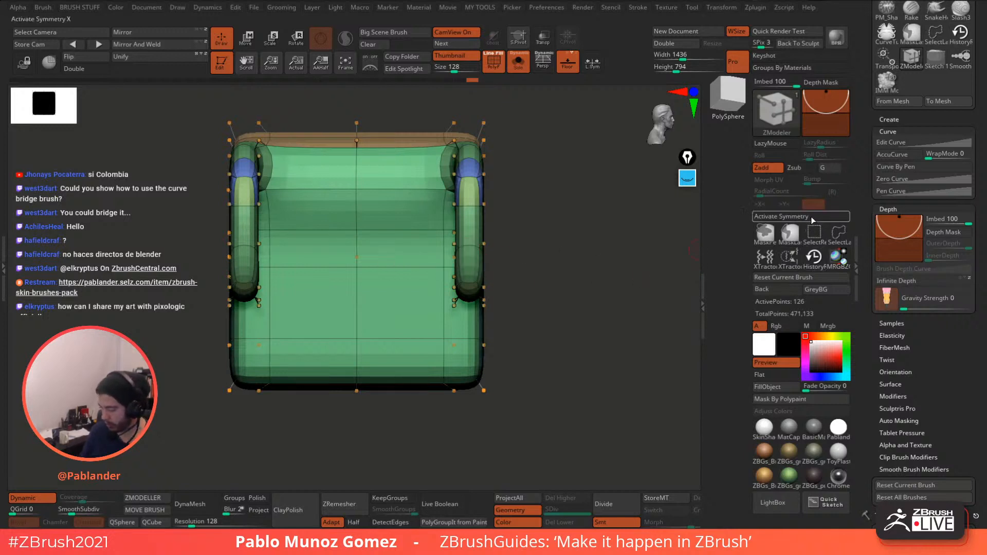
pyautogui.click(810, 217)
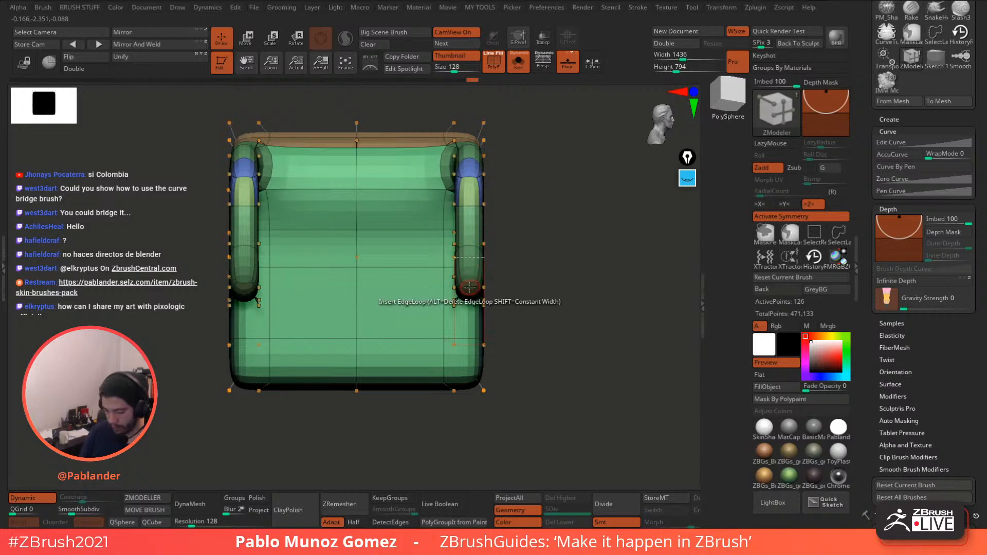
pyautogui.click(592, 63)
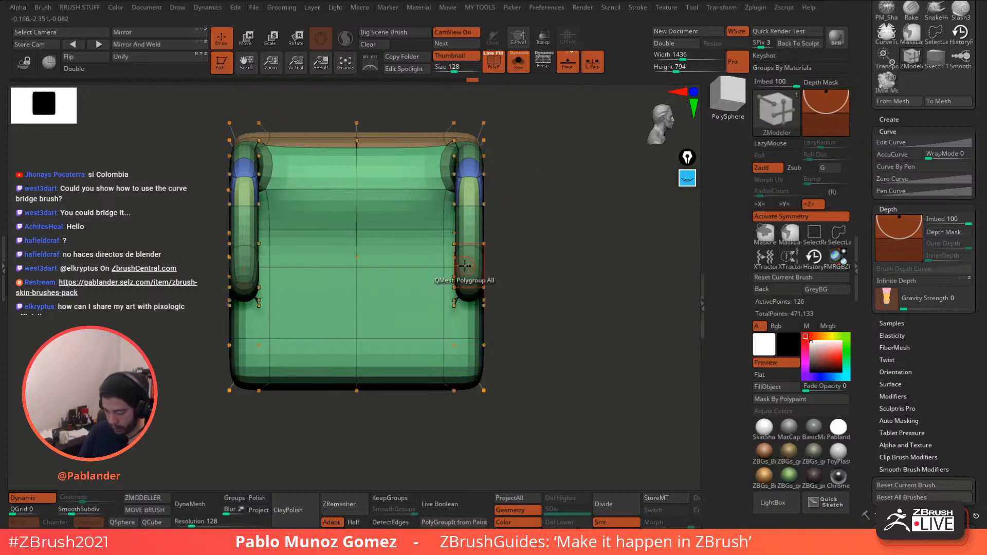
pyautogui.moveTo(465, 344)
pyautogui.mouseDown()
pyautogui.moveTo(456, 345)
pyautogui.moveTo(482, 346)
pyautogui.mouseUp()
pyautogui.keyDown('alt'); pyautogui.moveTo(568, 316); pyautogui.dragTo(491, 326); pyautogui.keyUp('alt')
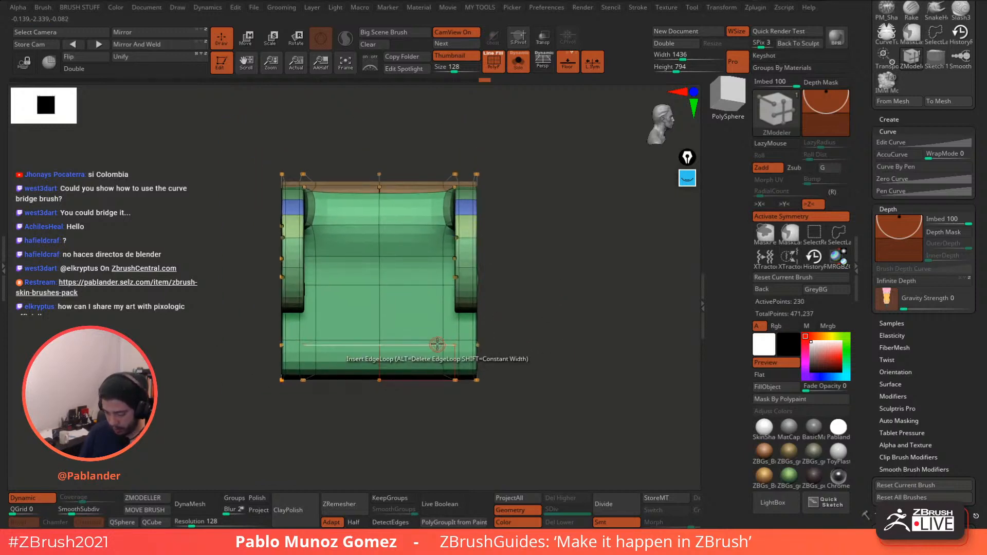
pyautogui.moveTo(436, 345); pyautogui.dragTo(450, 345)
pyautogui.moveTo(519, 291); pyautogui.dragTo(548, 262)
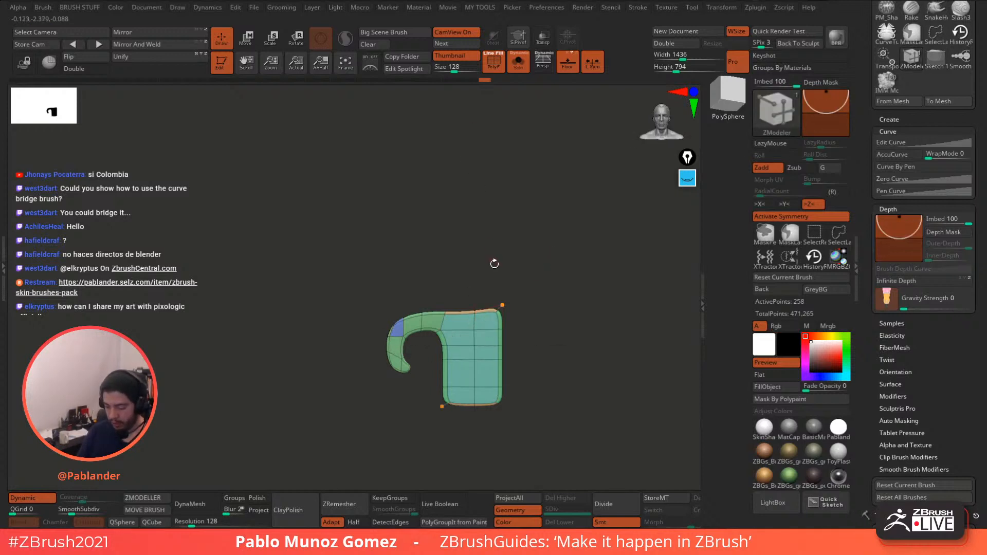
# - Show the plate's low-poly cage, mask all but its top area, and centre the transform handle there
pyautogui.moveTo(497, 238); pyautogui.dragTo(536, 280)
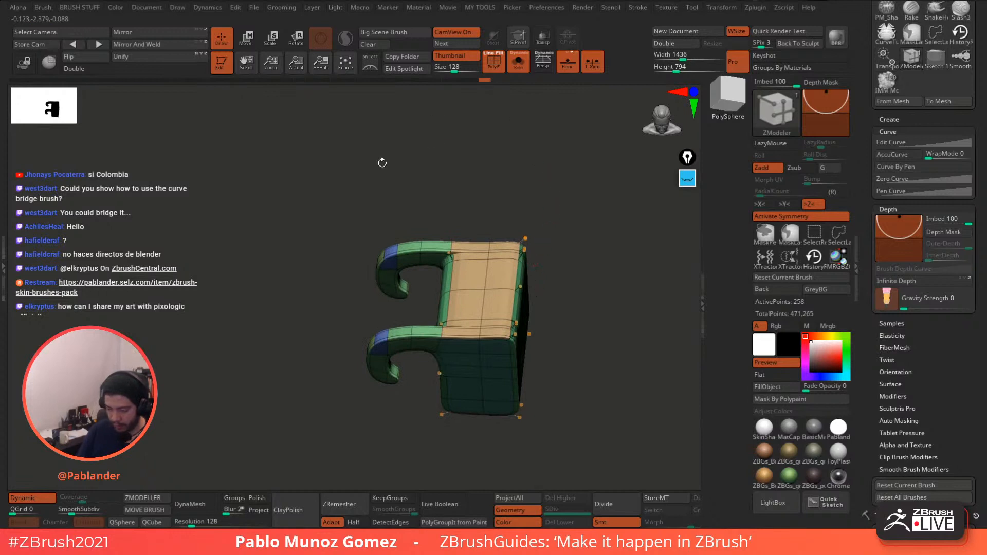
pyautogui.click(31, 498)
pyautogui.keyDown('shift'); pyautogui.moveTo(553, 233); pyautogui.dragTo(535, 227); pyautogui.keyUp('shift')
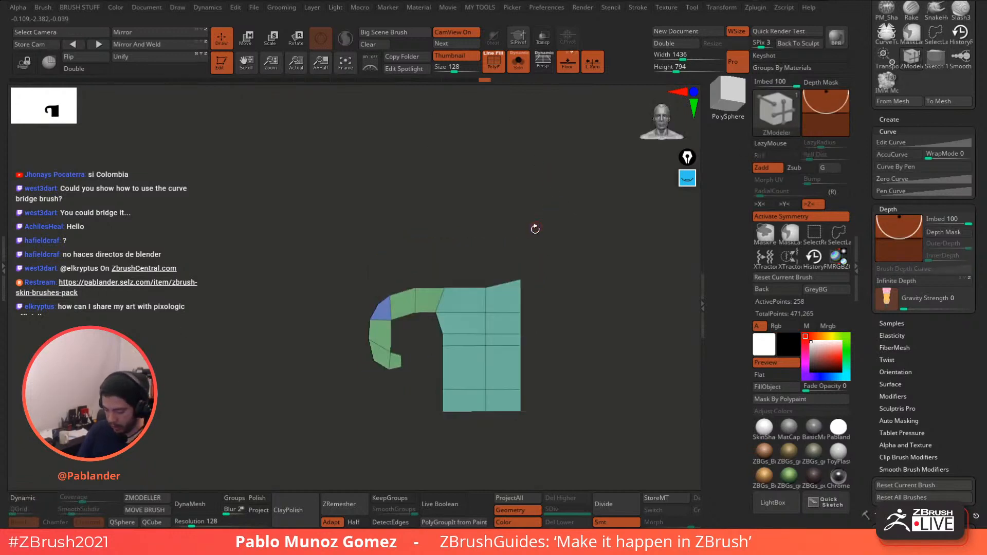
pyautogui.keyDown('ctrl'); pyautogui.moveTo(427, 240); pyautogui.dragTo(539, 297); pyautogui.keyUp('ctrl')
pyautogui.keyDown('ctrl'); pyautogui.click(555, 297); pyautogui.keyUp('ctrl')
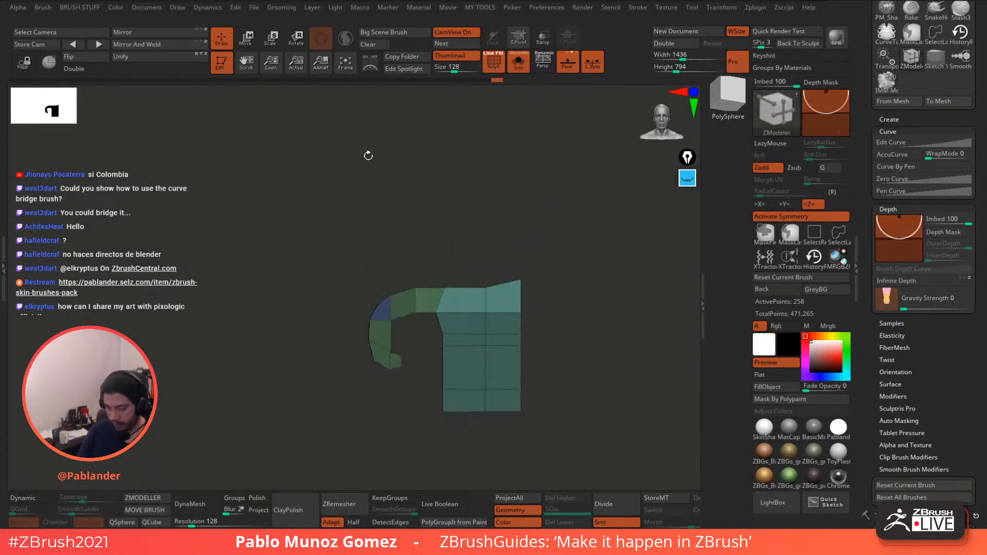
pyautogui.click(246, 40)
pyautogui.click(432, 265)
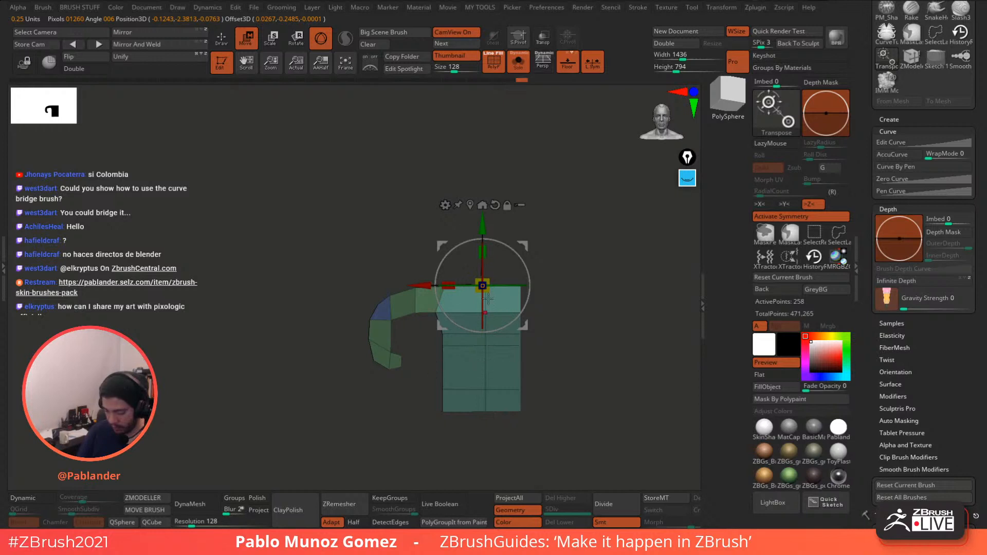
pyautogui.press('q')
# - Hide the plate's lower part and give the visible top its own polygroup
pyautogui.moveTo(539, 219); pyautogui.dragTo(560, 309)
pyautogui.moveTo(473, 230); pyautogui.dragTo(569, 251)
pyautogui.moveTo(315, 399)
pyautogui.keyDown('ctrl'); pyautogui.keyDown('shift'); pyautogui.mouseDown()
pyautogui.moveTo(393, 312)
pyautogui.moveTo(544, 253)
pyautogui.mouseUp(); pyautogui.keyUp('shift'); pyautogui.keyUp('ctrl')
pyautogui.click(814, 234)
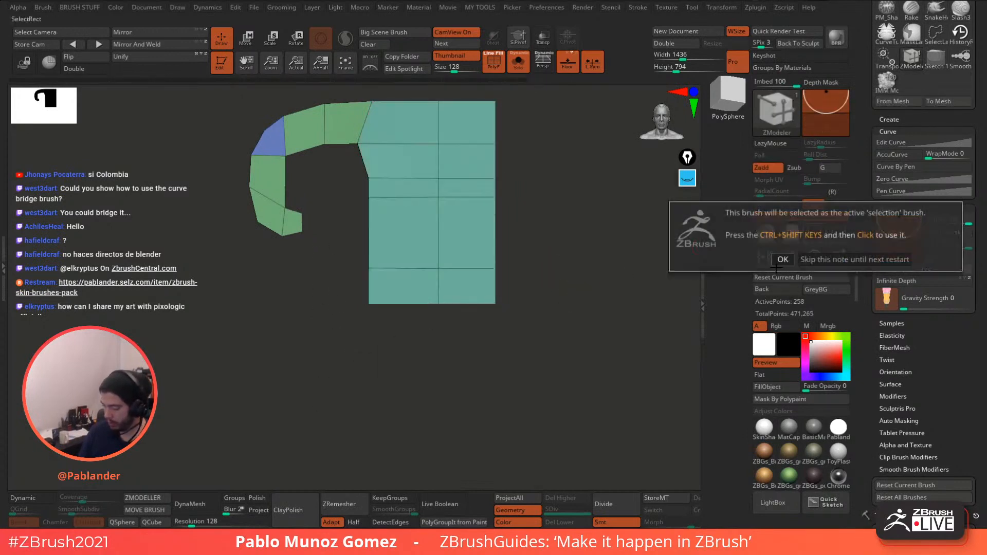
pyautogui.click(853, 259)
pyautogui.keyDown('ctrl'); pyautogui.keyDown('shift'); pyautogui.moveTo(321, 400); pyautogui.dragTo(517, 292); pyautogui.keyUp('shift'); pyautogui.keyUp('ctrl')
pyautogui.hotkey('ctrl', 'w')
pyautogui.keyDown('ctrl'); pyautogui.keyDown('shift'); pyautogui.click(566, 251); pyautogui.keyUp('shift'); pyautogui.keyUp('ctrl')
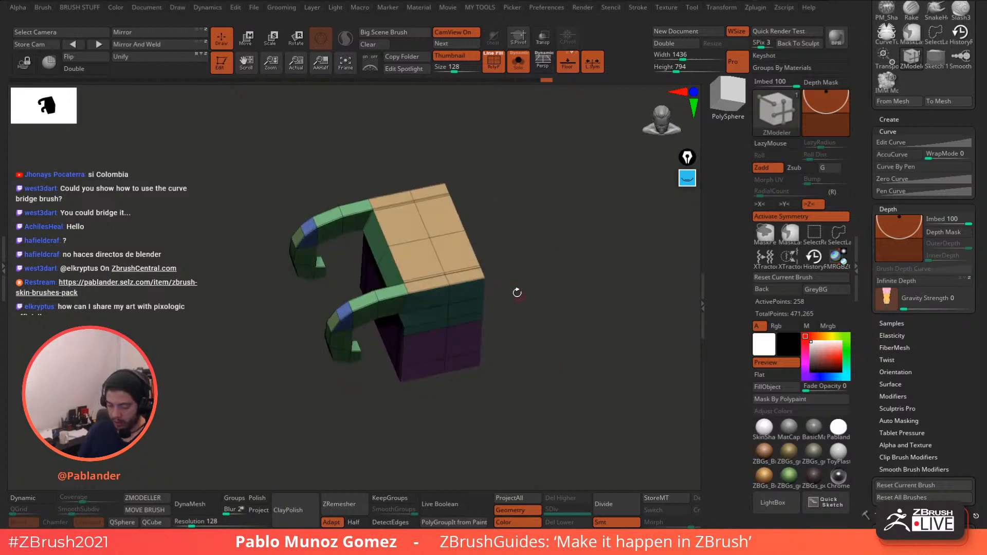
# - Extrude the plate's top face upward as a block with a new polygroup
pyautogui.keyDown('alt'); pyautogui.moveTo(517, 217); pyautogui.dragTo(528, 259); pyautogui.keyUp('alt')
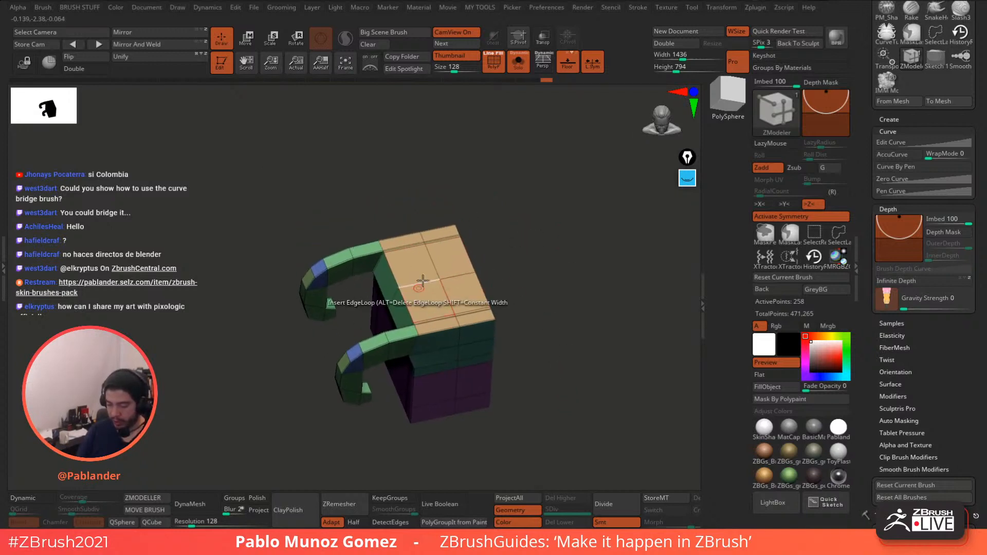
pyautogui.press('space')
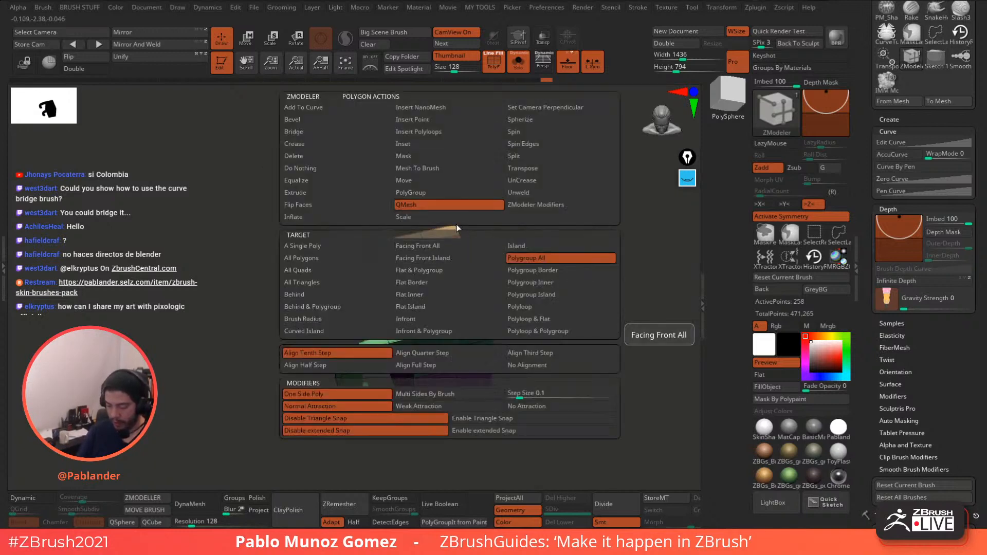
pyautogui.moveTo(587, 212); pyautogui.dragTo(586, 206)
pyautogui.moveTo(449, 257); pyautogui.dragTo(449, 184)
pyautogui.press('alt')
pyautogui.press('alt')
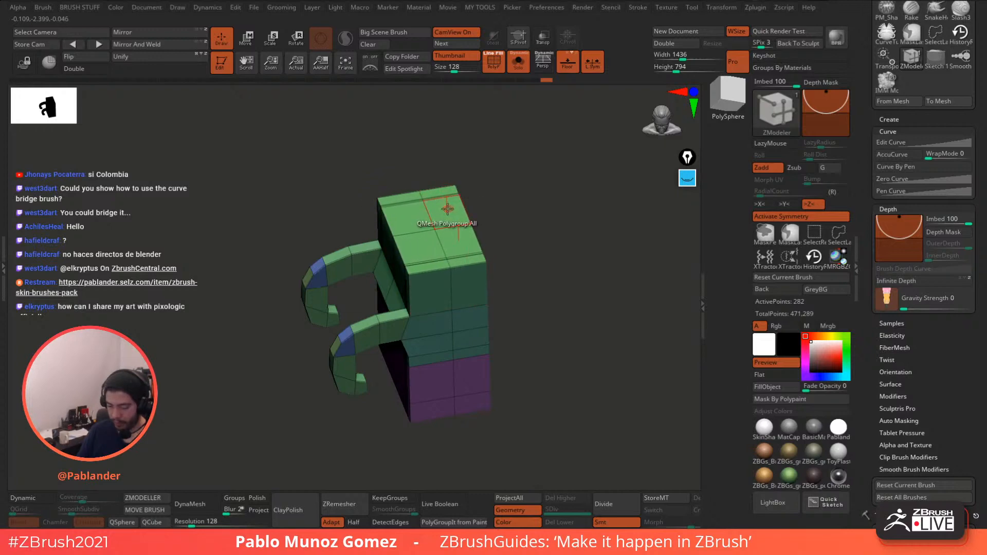
# - Set polygon deletion to whole polygroups with back faces shown, try deleting the purple polygroup, then undo
pyautogui.rightClick(447, 208)
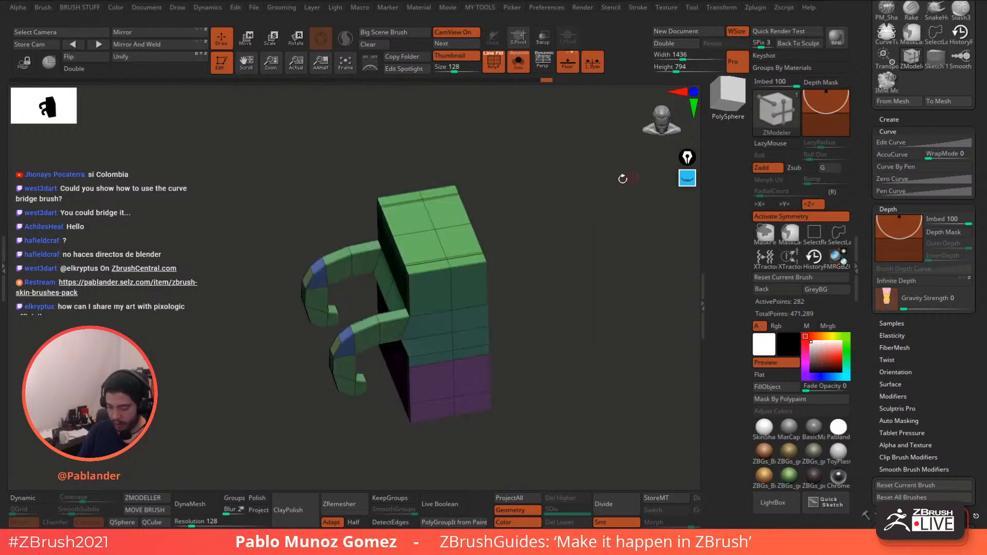
pyautogui.rightClick(449, 210)
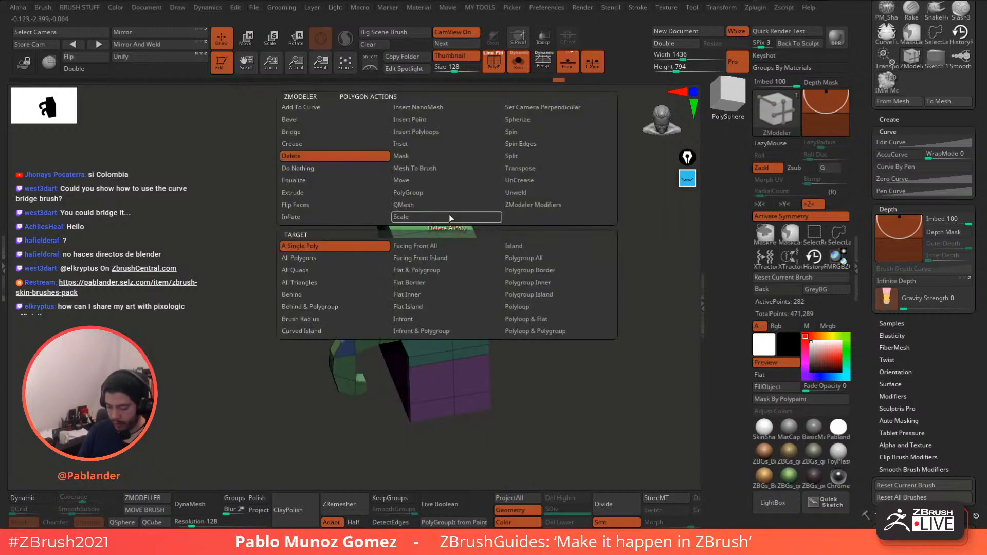
pyautogui.click(560, 258)
pyautogui.click(85, 69)
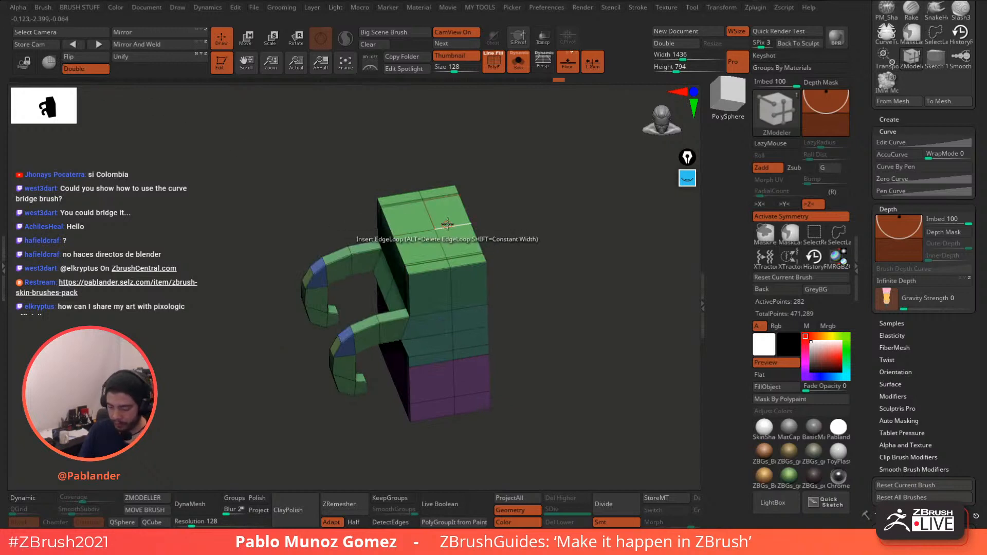
pyautogui.moveTo(496, 272); pyautogui.dragTo(515, 312)
pyautogui.click(455, 270)
pyautogui.hotkey('ctrl', 'z')
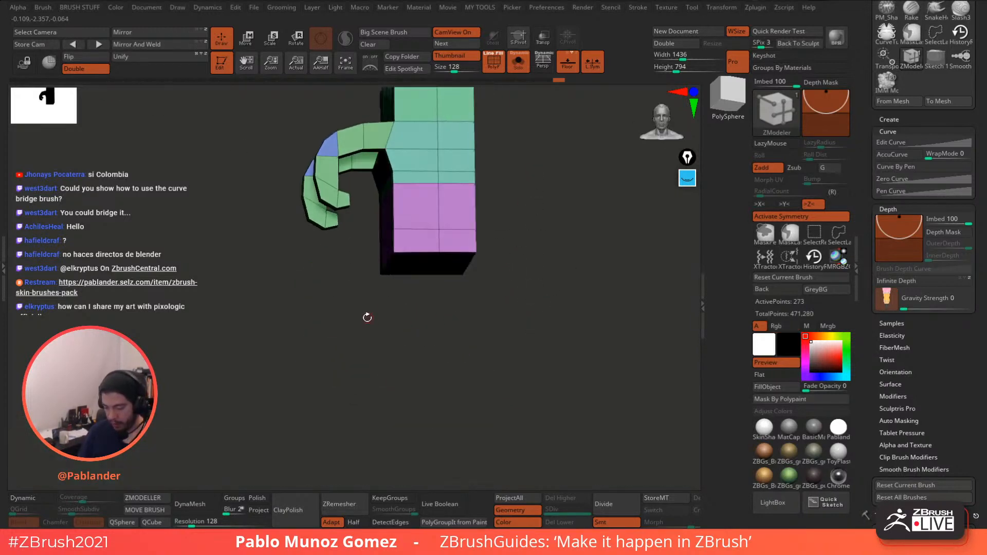
# - Delete the hidden geometry and centre the transform handle on the plate's bottom edge
pyautogui.keyDown('shift'); pyautogui.moveTo(367, 317); pyautogui.dragTo(519, 240); pyautogui.keyUp('shift')
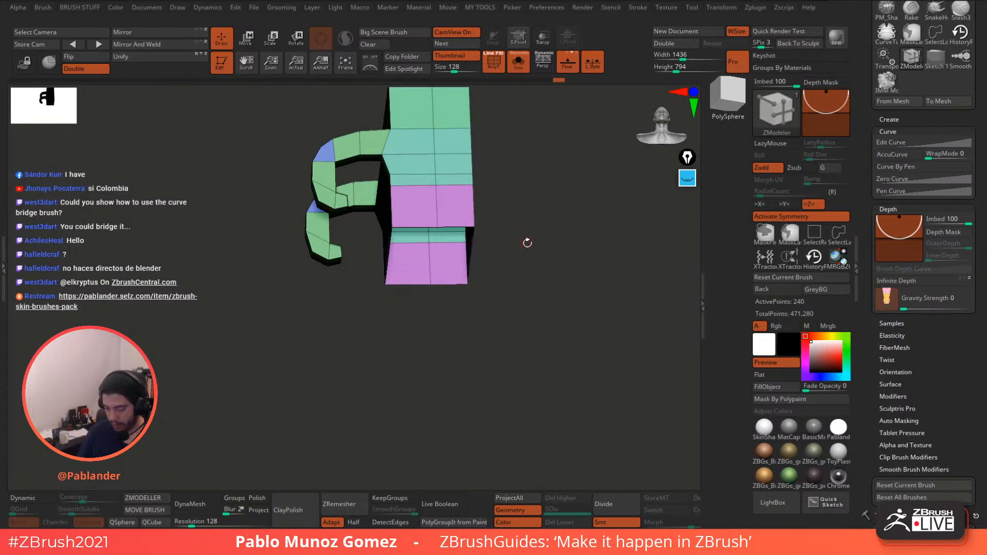
pyautogui.press('2')
pyautogui.click(516, 163)
pyautogui.moveTo(448, 314)
pyautogui.mouseDown()
pyautogui.moveTo(450, 323)
pyautogui.moveTo(364, 300)
pyautogui.moveTo(495, 221)
pyautogui.mouseUp()
pyautogui.click(252, 46)
pyautogui.keyDown('alt'); pyautogui.moveTo(540, 185); pyautogui.dragTo(526, 287); pyautogui.keyUp('alt')
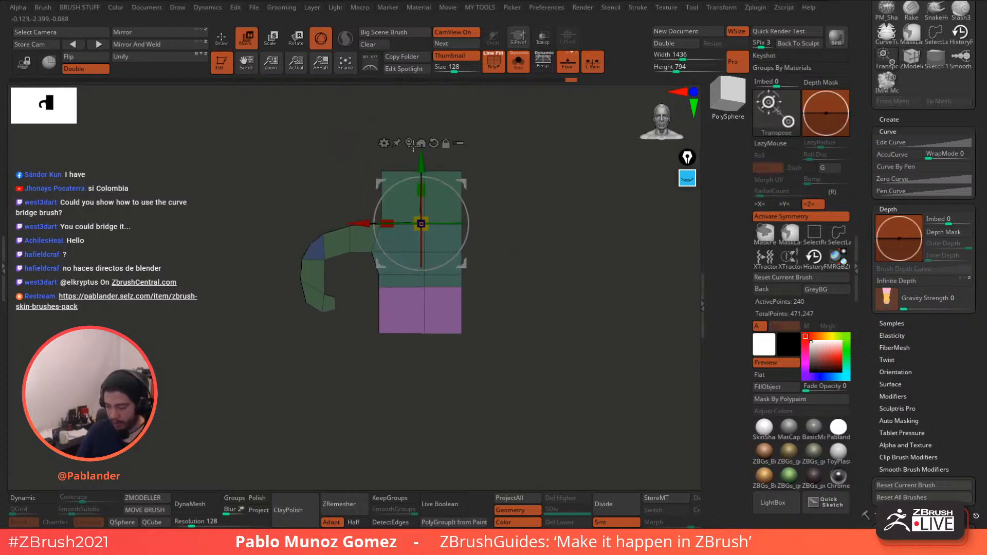
pyautogui.click(407, 143)
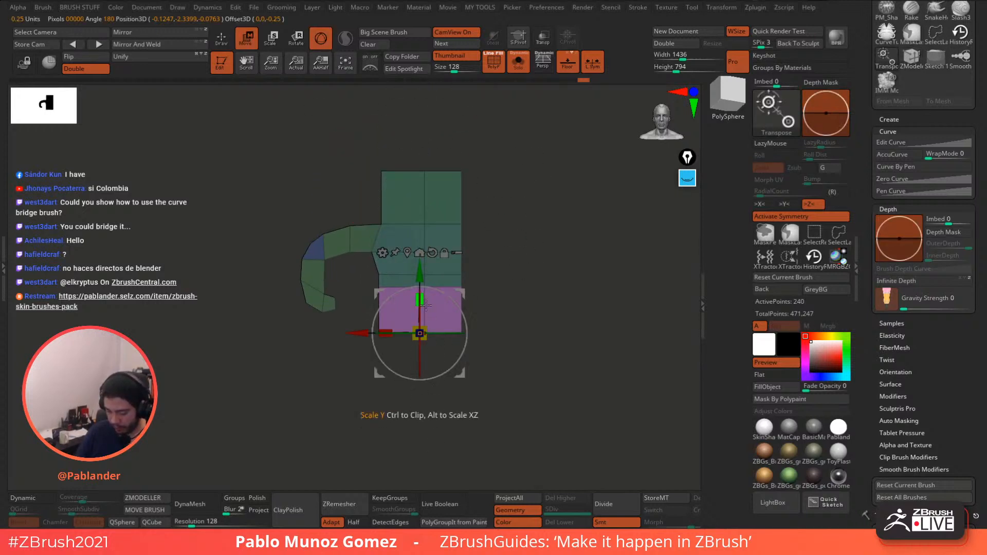
pyautogui.press('q')
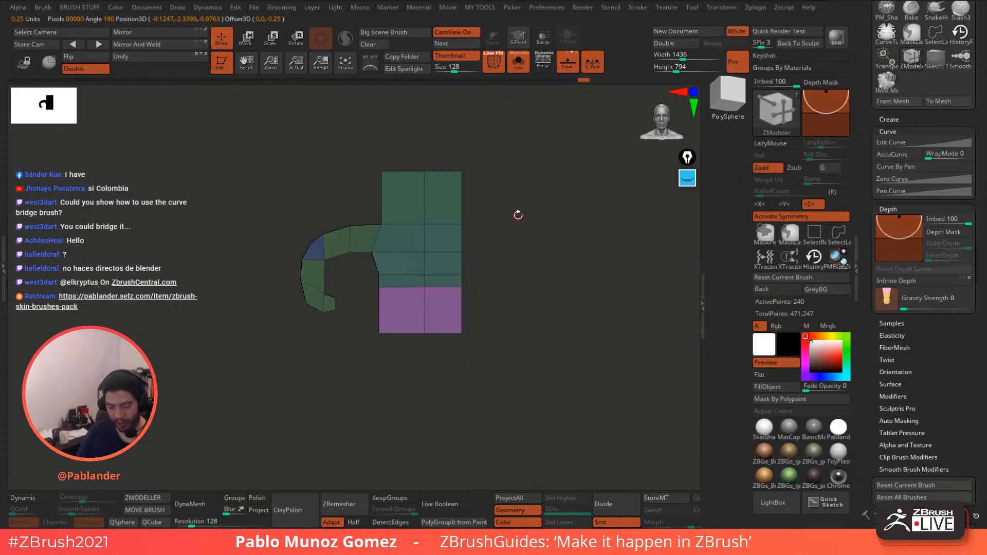
# - Check the plate from above and front, then bring back all headstock parts
pyautogui.moveTo(535, 311); pyautogui.dragTo(477, 314)
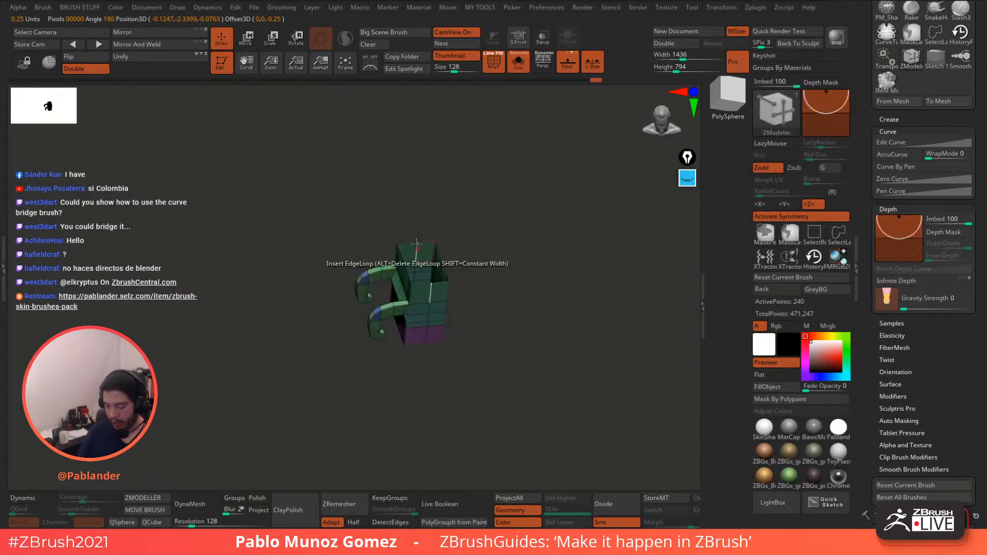
pyautogui.moveTo(478, 247); pyautogui.dragTo(472, 314)
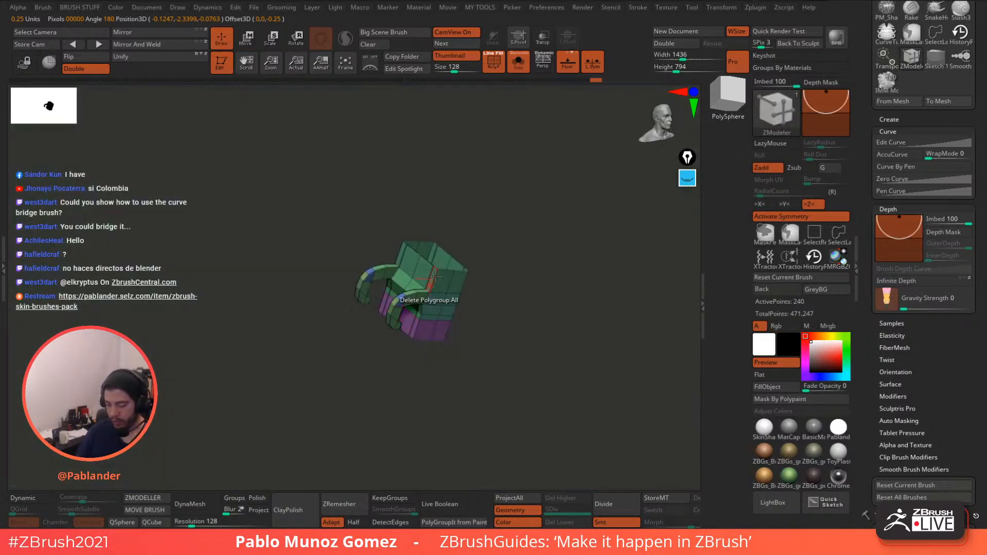
pyautogui.moveTo(488, 226)
pyautogui.mouseDown()
pyautogui.moveTo(502, 216)
pyautogui.moveTo(502, 256)
pyautogui.moveTo(489, 245)
pyautogui.mouseUp()
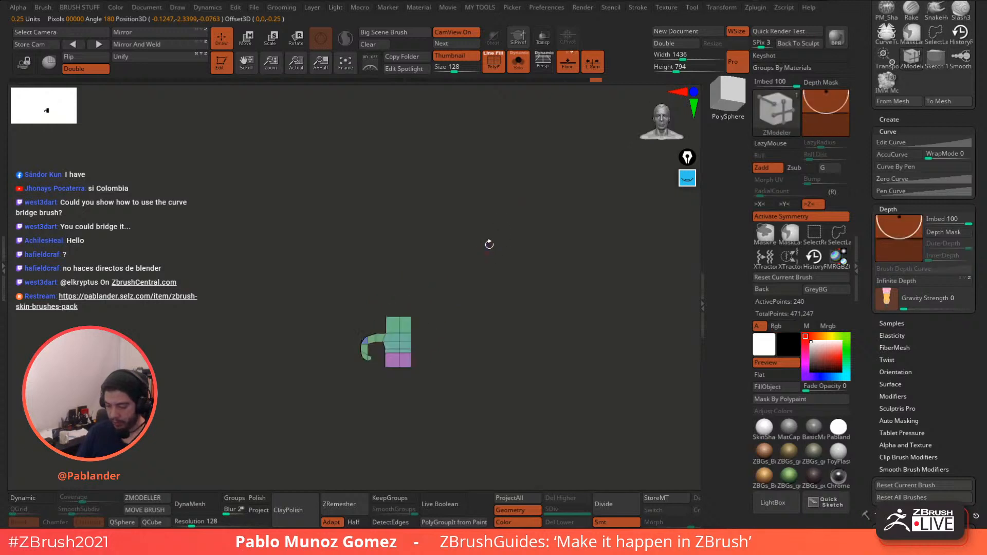
pyautogui.click(518, 68)
pyautogui.moveTo(355, 237)
pyautogui.keyDown('alt'); pyautogui.mouseDown()
pyautogui.moveTo(371, 193)
pyautogui.moveTo(368, 207)
pyautogui.mouseUp(); pyautogui.keyUp('alt')
# - Browse the subtool list and make PM3D_Helix3D_7 the active subtool
pyautogui.click(246, 39)
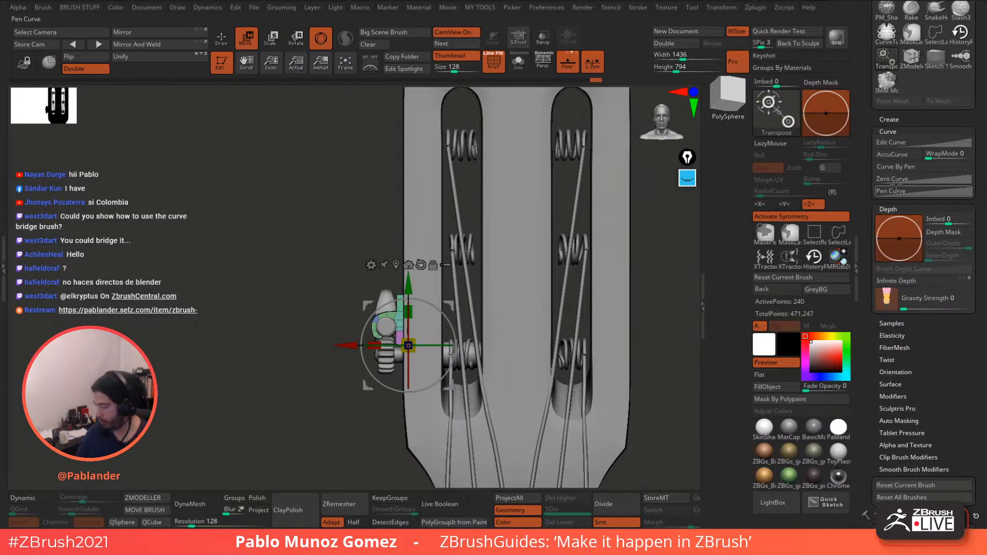
pyautogui.click(228, 40)
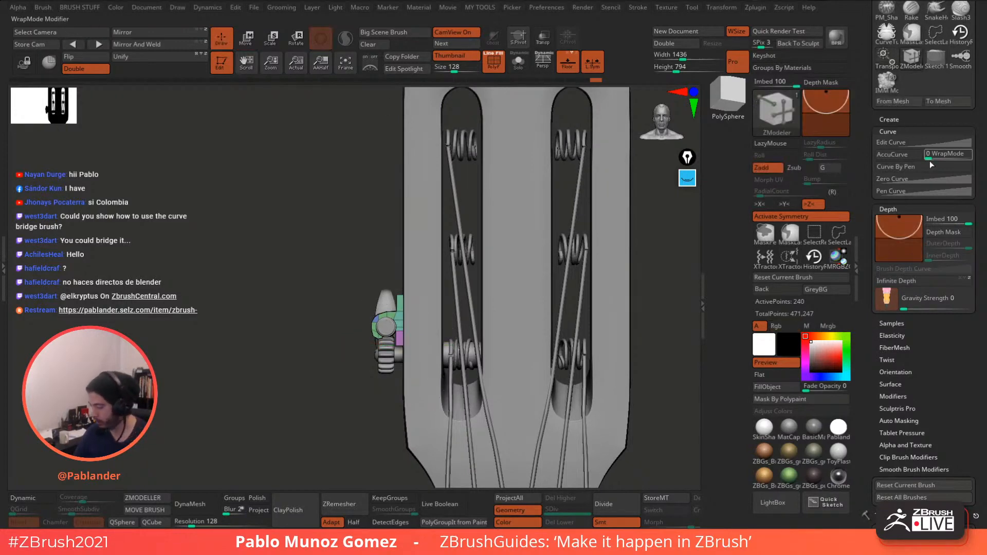
pyautogui.click(889, 120)
pyautogui.moveTo(933, 289); pyautogui.dragTo(918, 169)
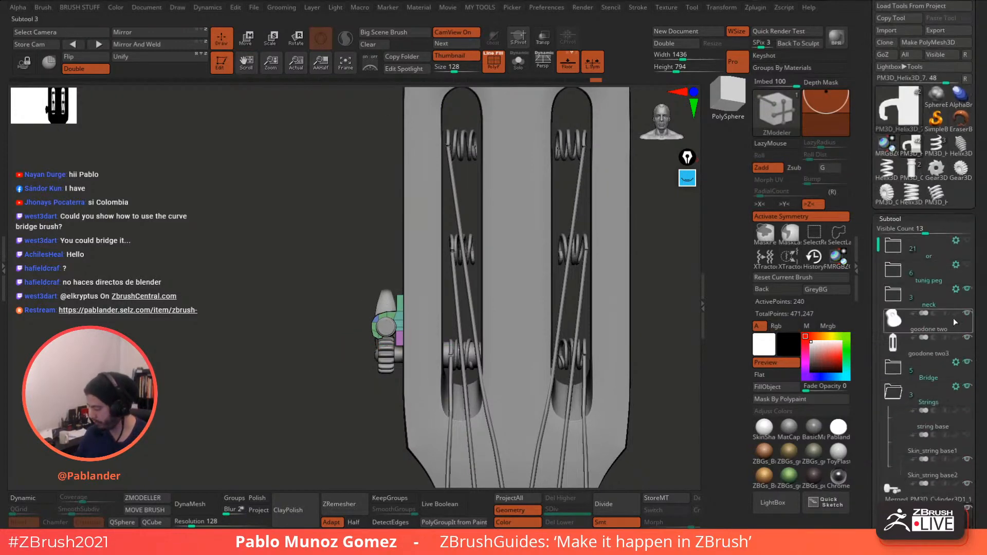
pyautogui.moveTo(978, 404); pyautogui.dragTo(970, 297)
pyautogui.click(933, 193)
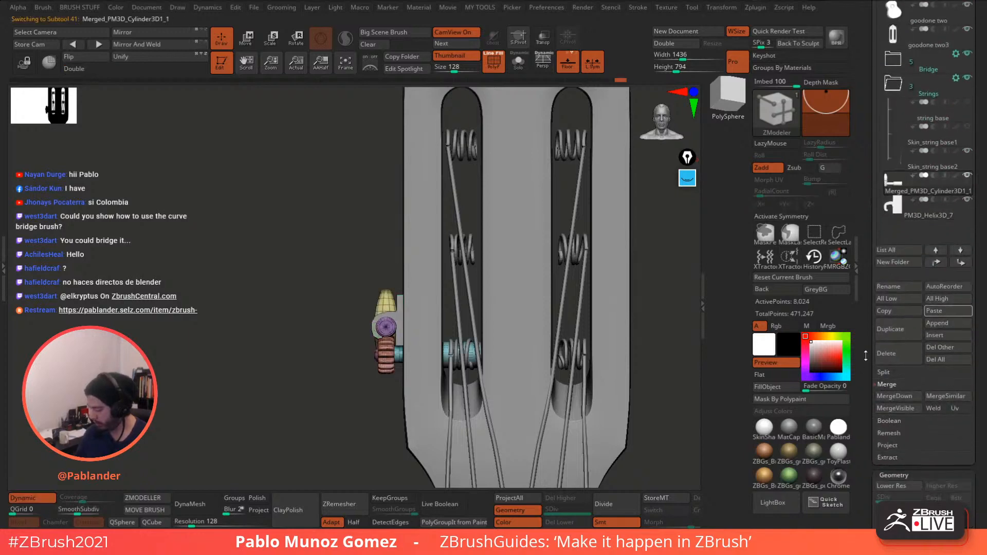
pyautogui.click(893, 480)
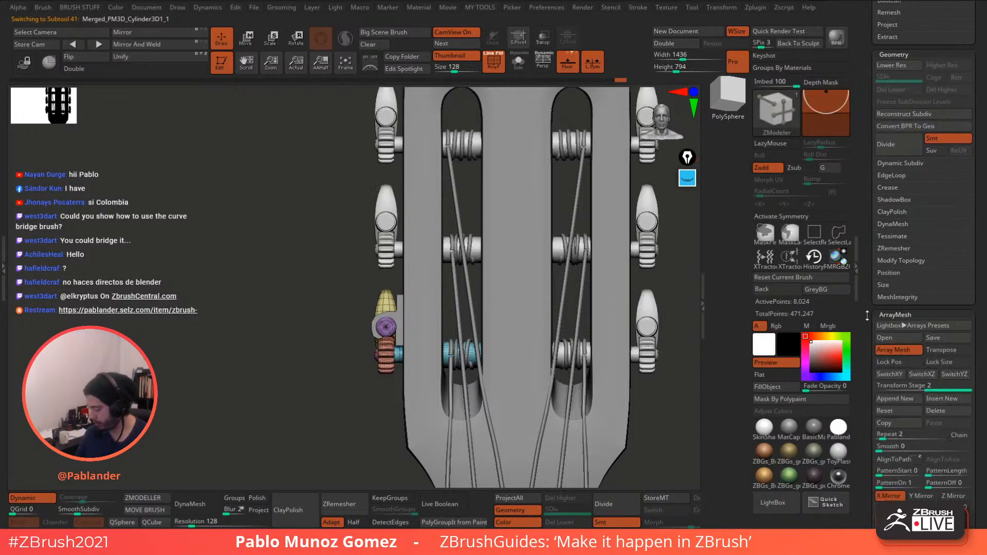
pyautogui.moveTo(868, 310); pyautogui.dragTo(870, 441)
pyautogui.click(917, 366)
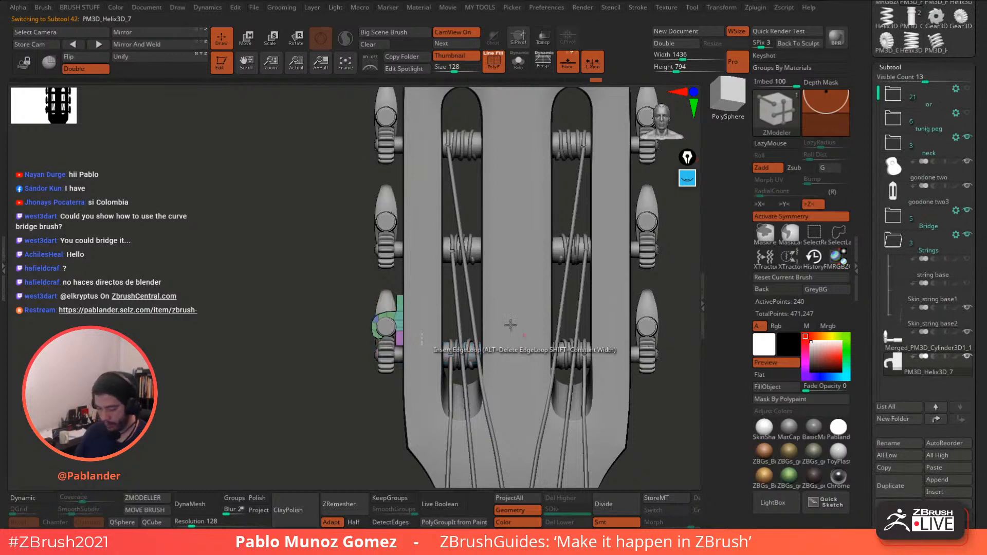
# - Ctrl-drag the gizmo upward twice, placing plate copies beside the middle and top pegs
pyautogui.press('w')
pyautogui.keyDown('ctrl'); pyautogui.moveTo(411, 283); pyautogui.dragTo(412, 180); pyautogui.keyUp('ctrl')
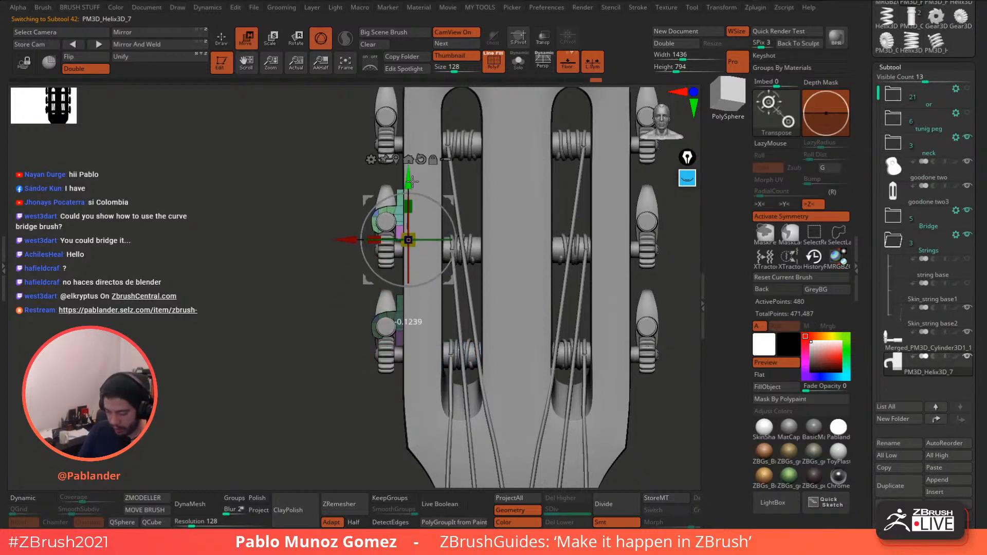
pyautogui.keyDown('ctrl'); pyautogui.moveTo(412, 181); pyautogui.dragTo(411, 65); pyautogui.keyUp('ctrl')
pyautogui.keyDown('alt'); pyautogui.moveTo(334, 241); pyautogui.dragTo(324, 317); pyautogui.keyUp('alt')
pyautogui.press('q')
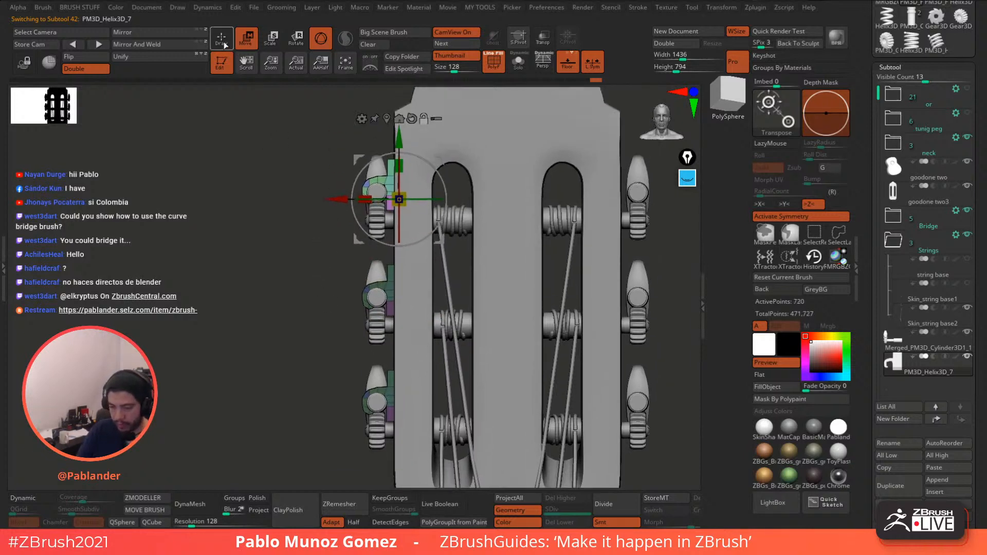
pyautogui.keyDown('alt'); pyautogui.moveTo(259, 251); pyautogui.dragTo(262, 319); pyautogui.keyUp('alt')
# - Solo and frame the three plate pieces and choose ZModeler's Bridge edge action
pyautogui.press('b')
pyautogui.press('z')
pyautogui.press('m')
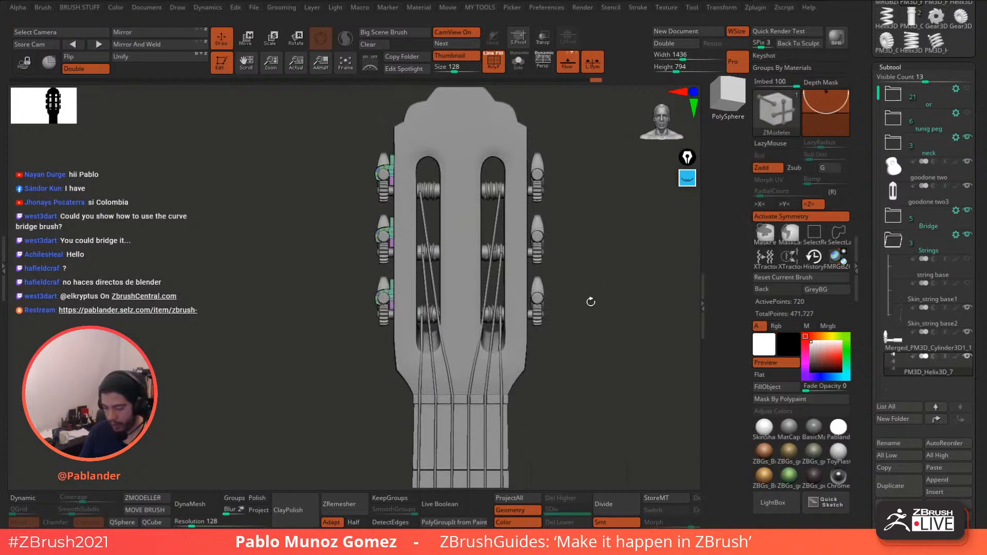
pyautogui.click(518, 61)
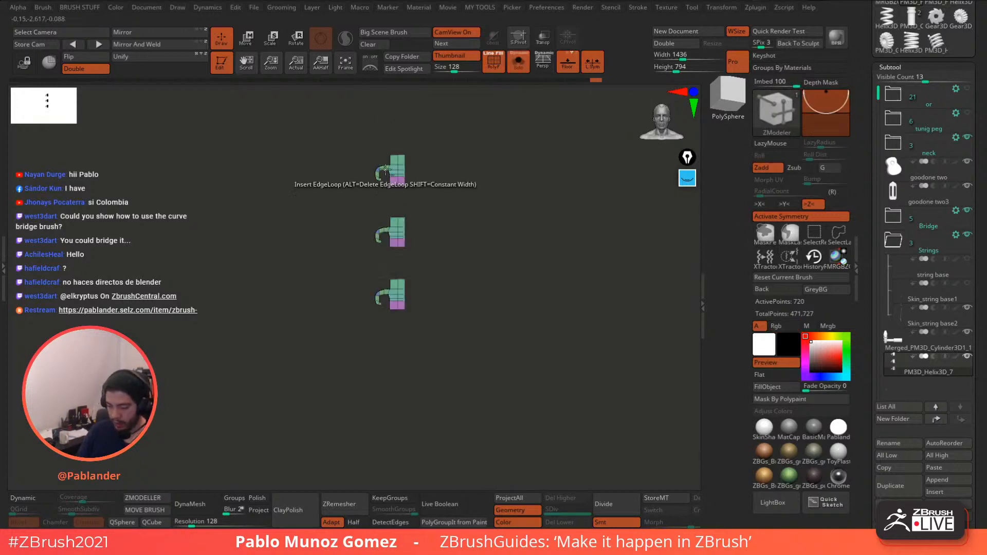
pyautogui.press('f')
pyautogui.keyDown('alt'); pyautogui.moveTo(478, 315); pyautogui.dragTo(487, 222); pyautogui.keyUp('alt')
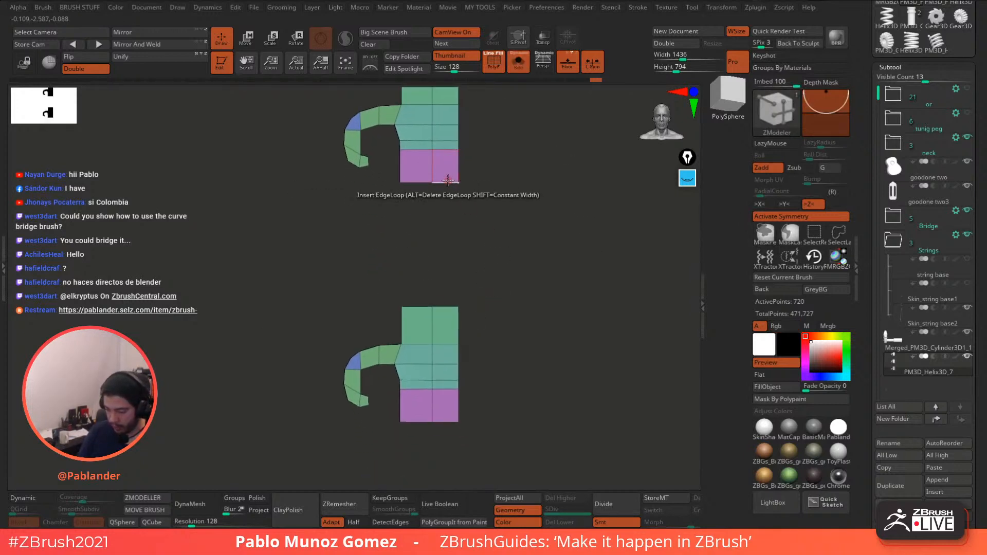
pyautogui.press('space')
pyautogui.click(359, 216)
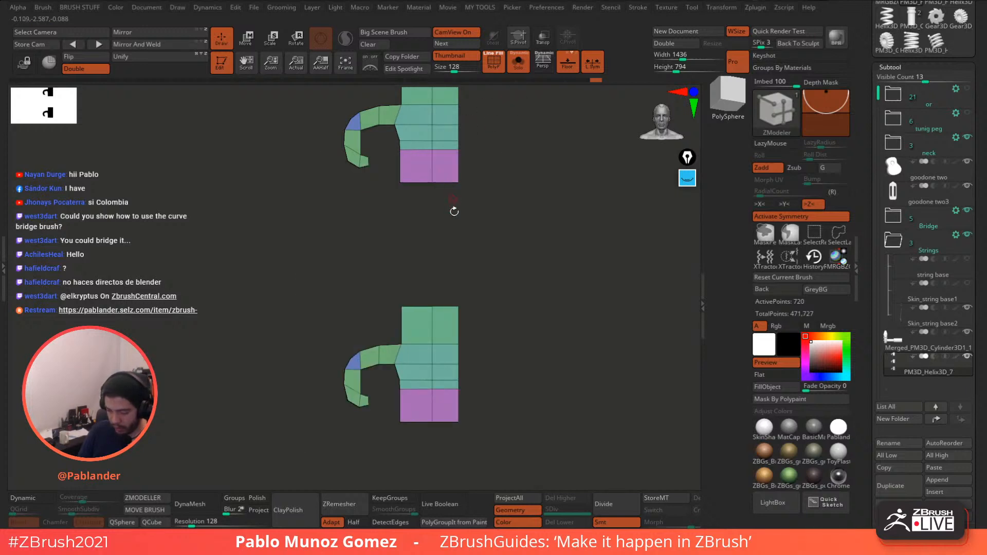
# - Bridge the top piece to the middle one with fewer segments, then the middle to the bottom
pyautogui.click(448, 308)
pyautogui.hotkey('ctrl', 'z')
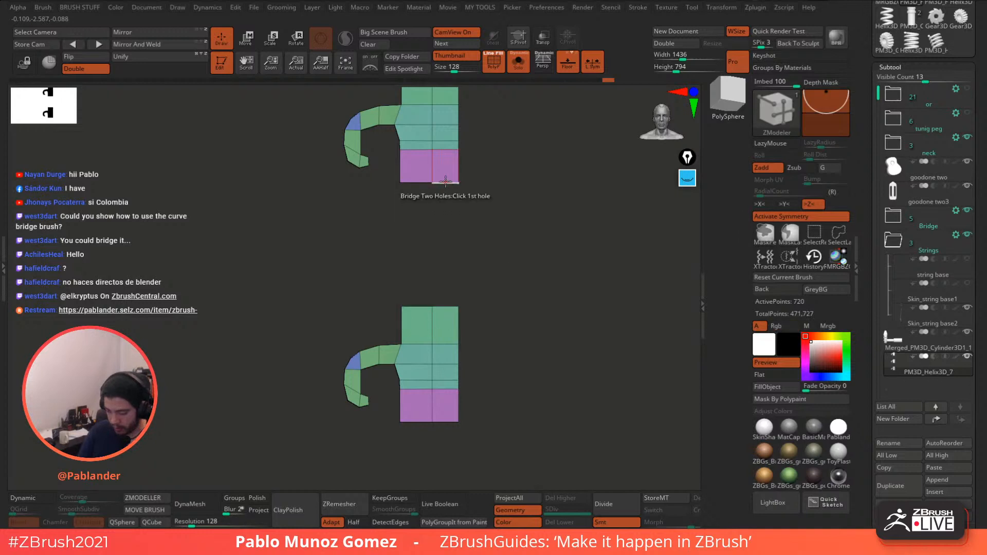
pyautogui.click(445, 306)
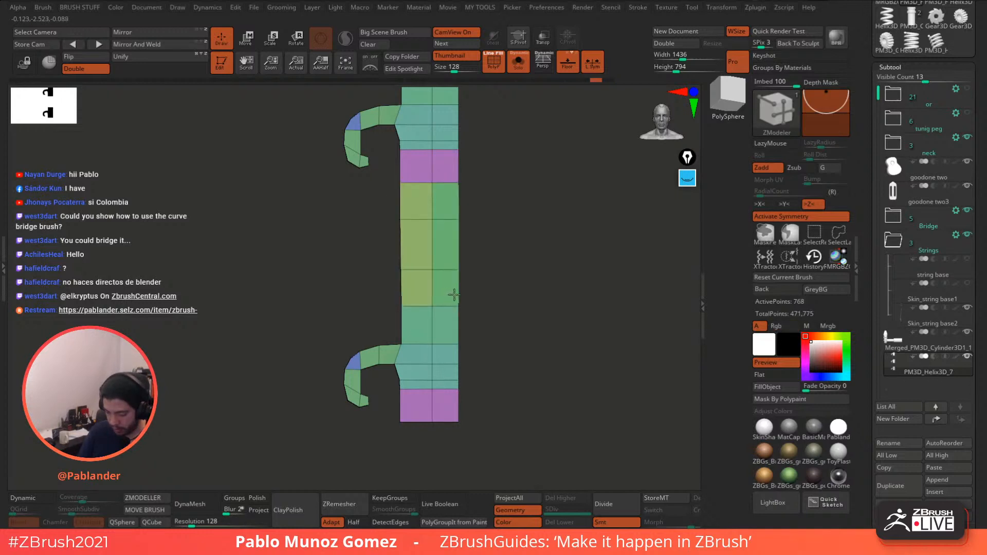
pyautogui.moveTo(474, 287); pyautogui.dragTo(501, 240)
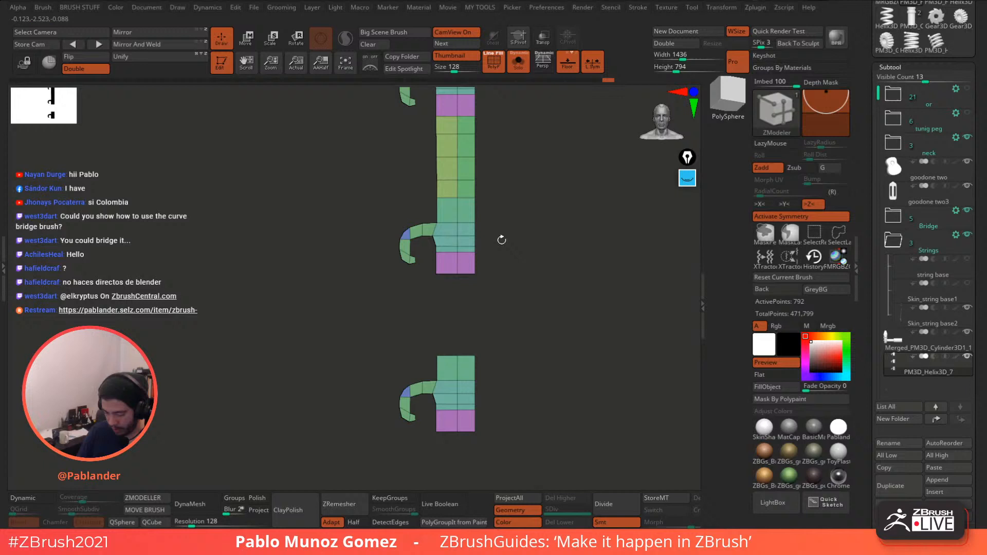
pyautogui.click(467, 358)
pyautogui.moveTo(522, 305); pyautogui.dragTo(566, 338)
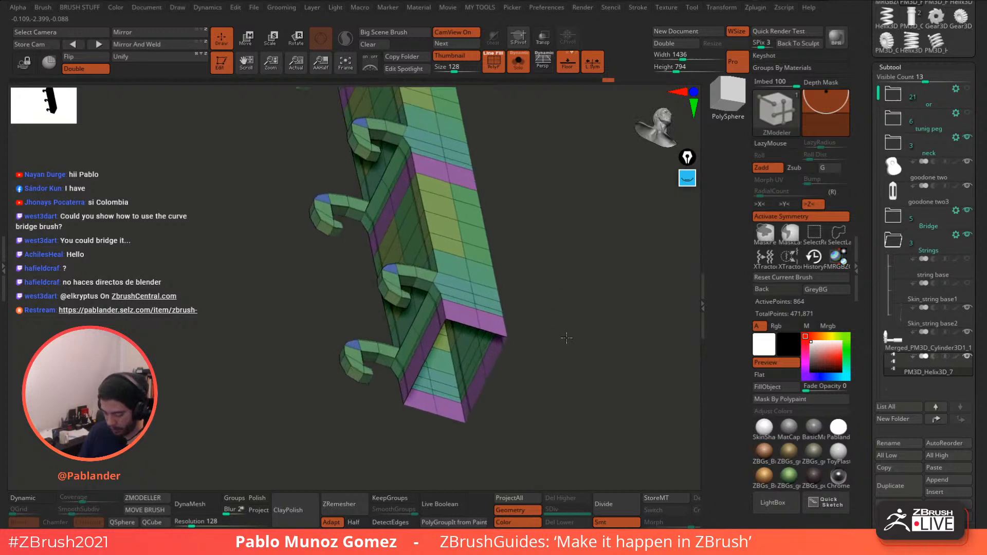
# - Cap the strip's open end with the Close > Convex Hole edge action
pyautogui.press('space')
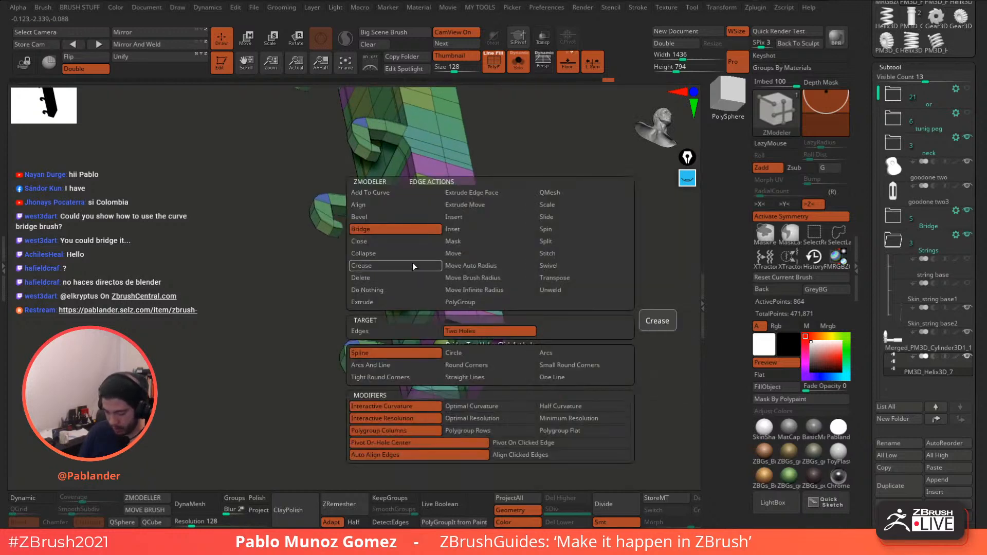
pyautogui.click(377, 242)
pyautogui.click(483, 332)
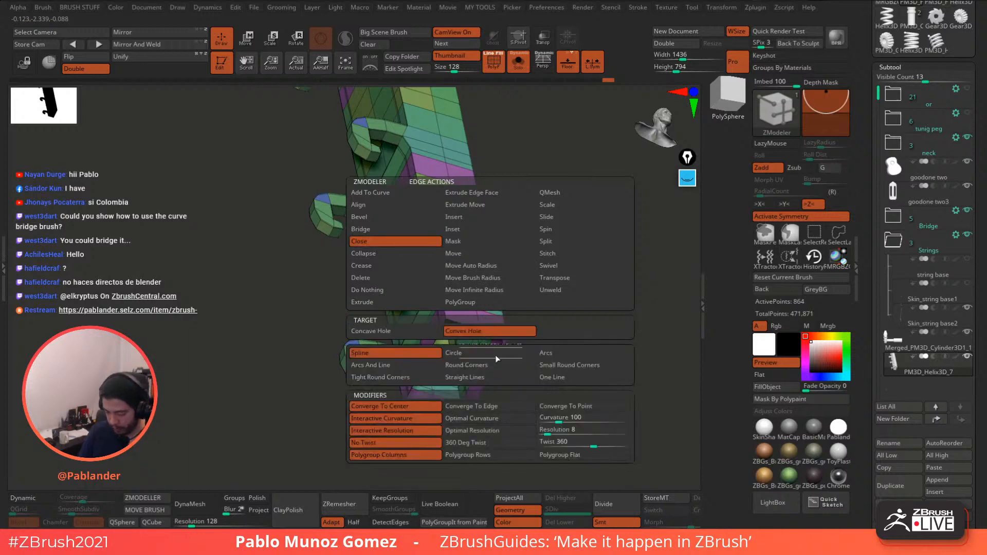
pyautogui.click(498, 361)
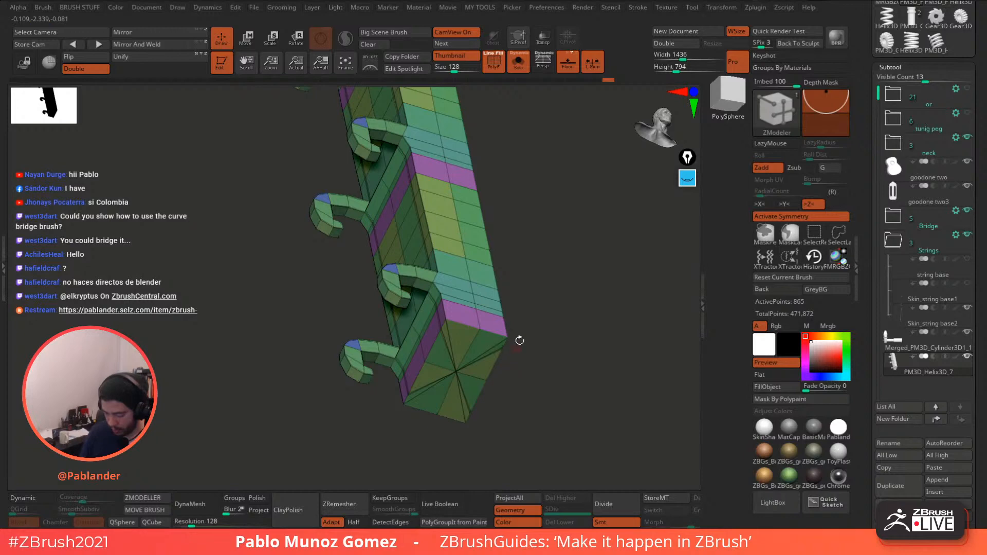
pyautogui.moveTo(519, 340)
pyautogui.mouseDown()
pyautogui.moveTo(522, 174)
pyautogui.moveTo(519, 257)
pyautogui.moveTo(480, 285)
pyautogui.moveTo(531, 289)
pyautogui.moveTo(543, 305)
pyautogui.mouseUp()
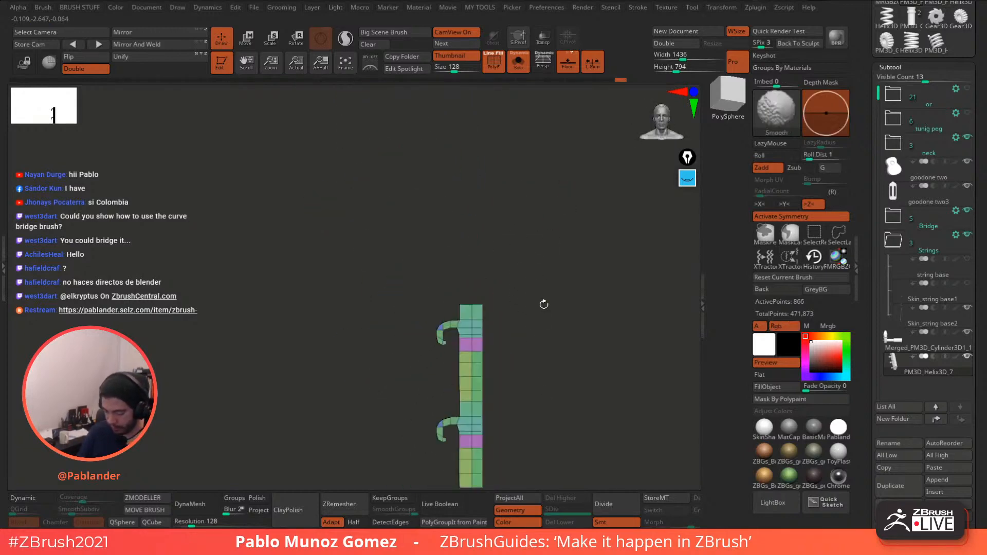
pyautogui.moveTo(545, 371)
pyautogui.keyDown('alt'); pyautogui.mouseDown()
pyautogui.moveTo(521, 249)
pyautogui.moveTo(524, 281)
pyautogui.moveTo(558, 289)
pyautogui.moveTo(544, 291)
pyautogui.mouseUp(); pyautogui.keyUp('alt')
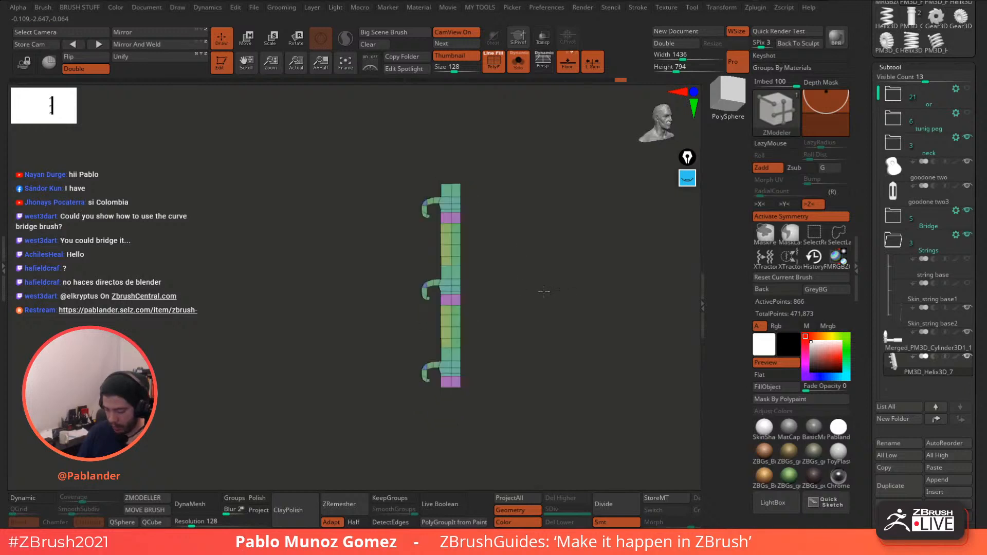
# - Enable Dynamic Subdiv, hide PolyF, and show the full headstock with Transp on
pyautogui.click(30, 498)
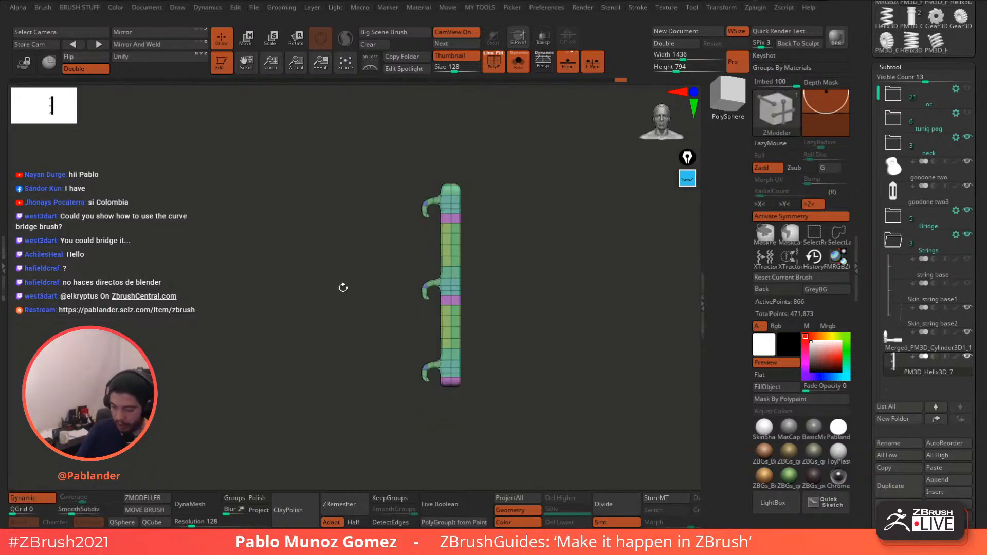
pyautogui.click(497, 69)
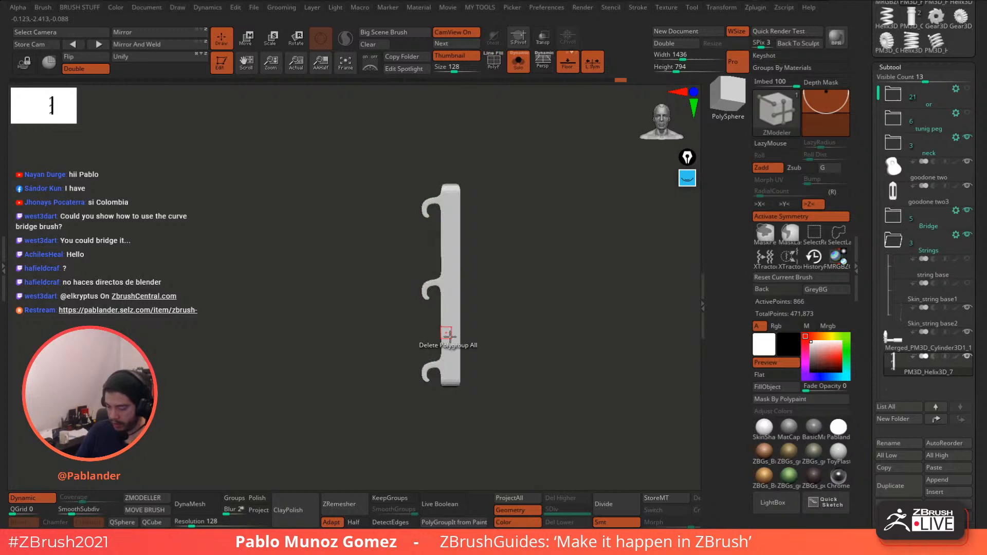
pyautogui.click(519, 65)
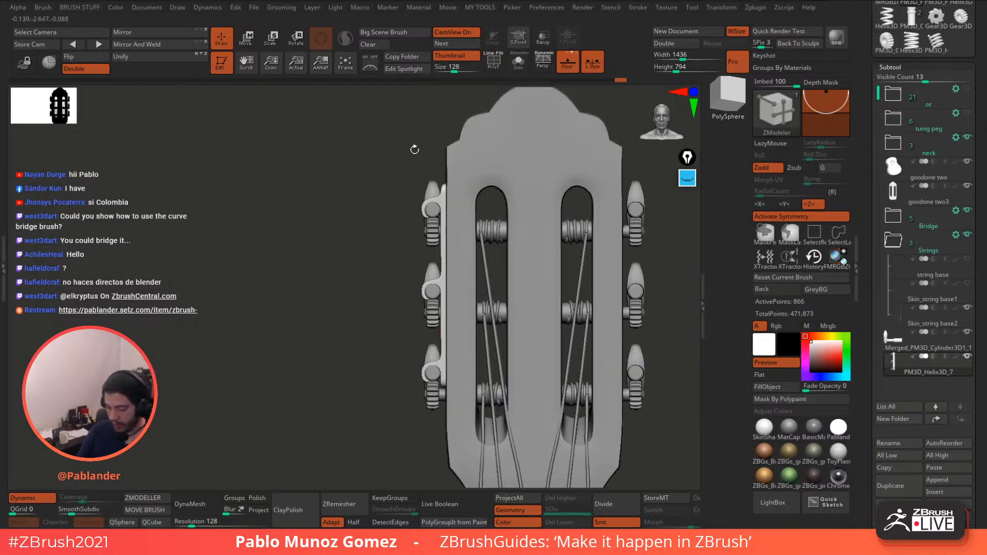
pyautogui.click(543, 41)
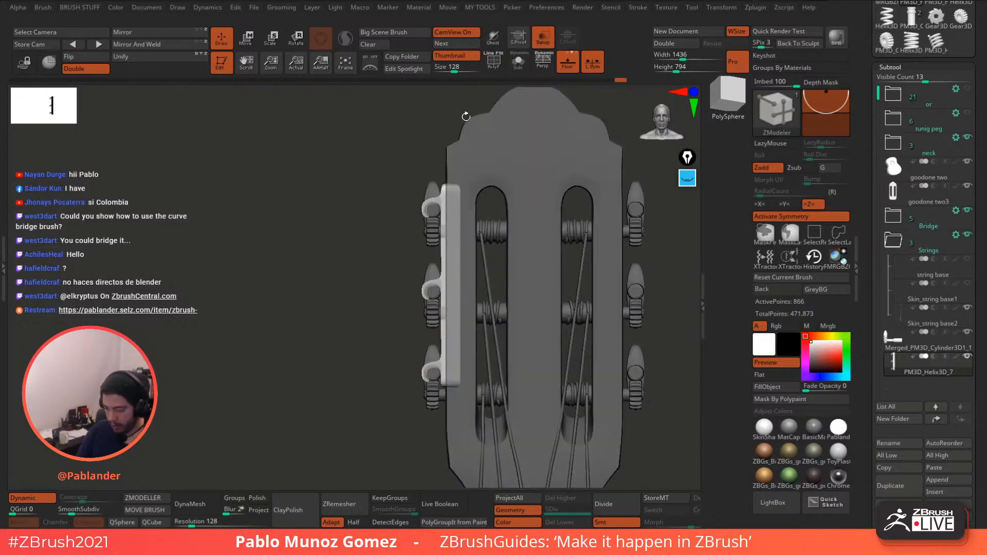
# - Mask the left side plate, then turn off PolyF, Transp and local symmetry in a front view
pyautogui.keyDown('ctrl'); pyautogui.moveTo(454, 103); pyautogui.dragTo(514, 438); pyautogui.keyUp('ctrl')
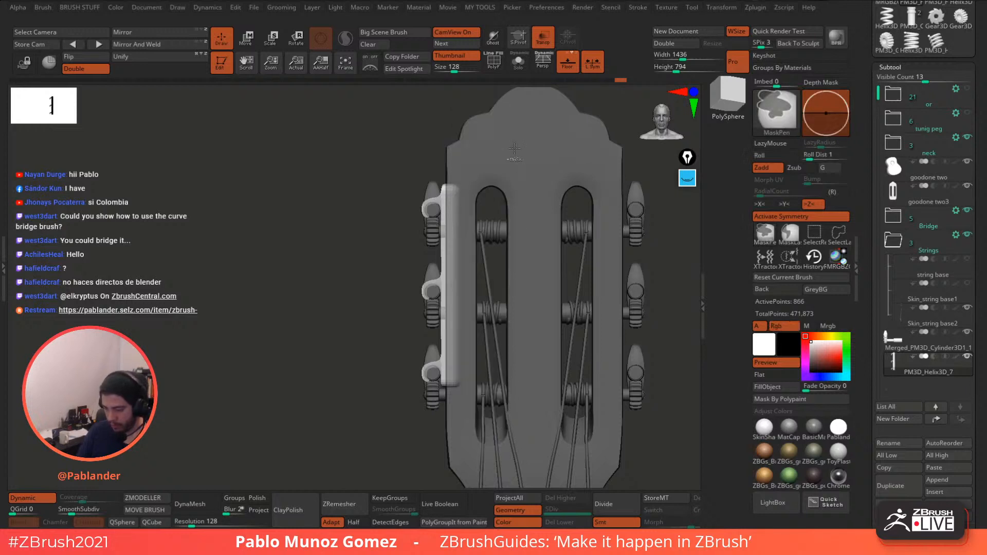
pyautogui.hotkey('shift', 'f')
pyautogui.keyDown('ctrl'); pyautogui.click(340, 332); pyautogui.keyUp('ctrl')
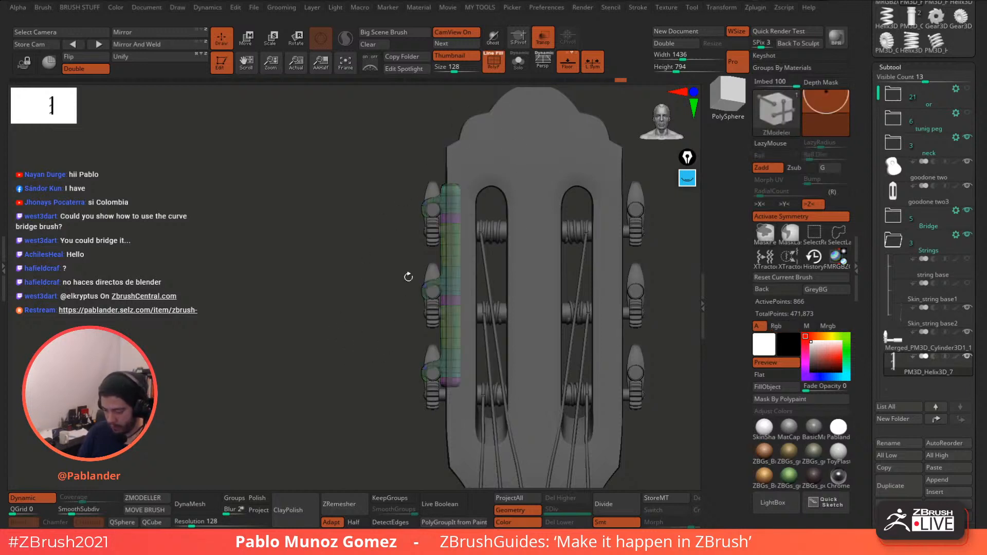
pyautogui.click(253, 46)
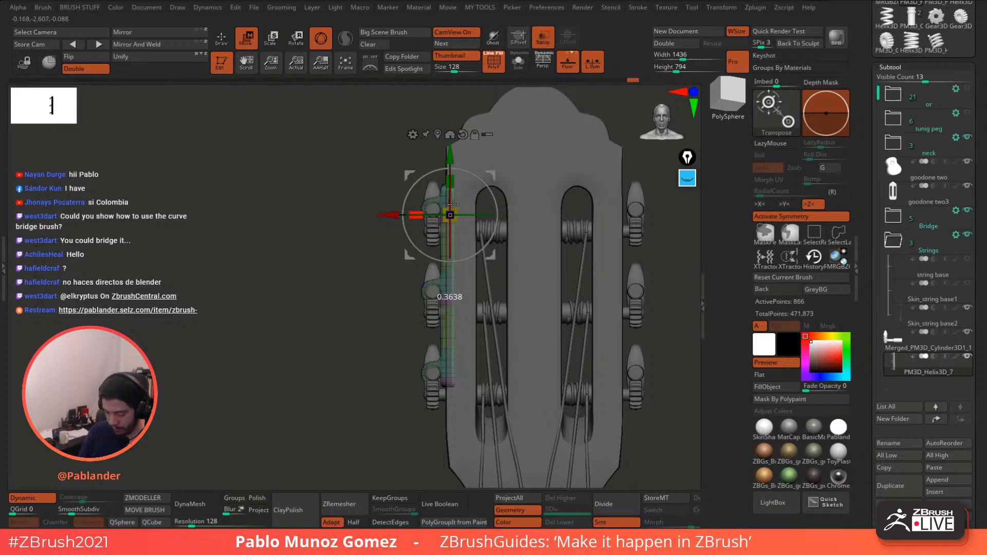
pyautogui.press('q')
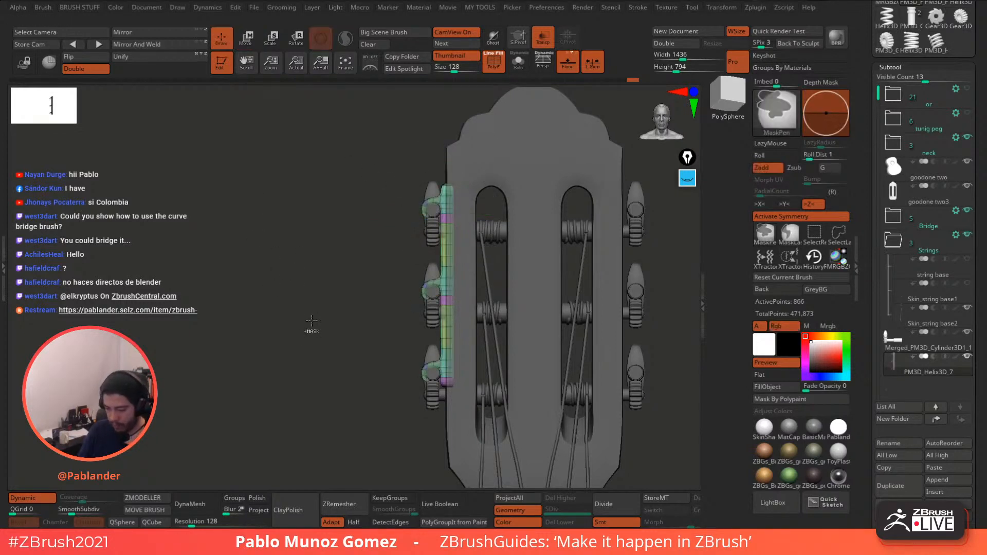
pyautogui.click(494, 70)
pyautogui.moveTo(365, 317)
pyautogui.keyDown('alt'); pyautogui.mouseDown()
pyautogui.moveTo(359, 311)
pyautogui.moveTo(353, 331)
pyautogui.mouseUp(); pyautogui.keyUp('alt')
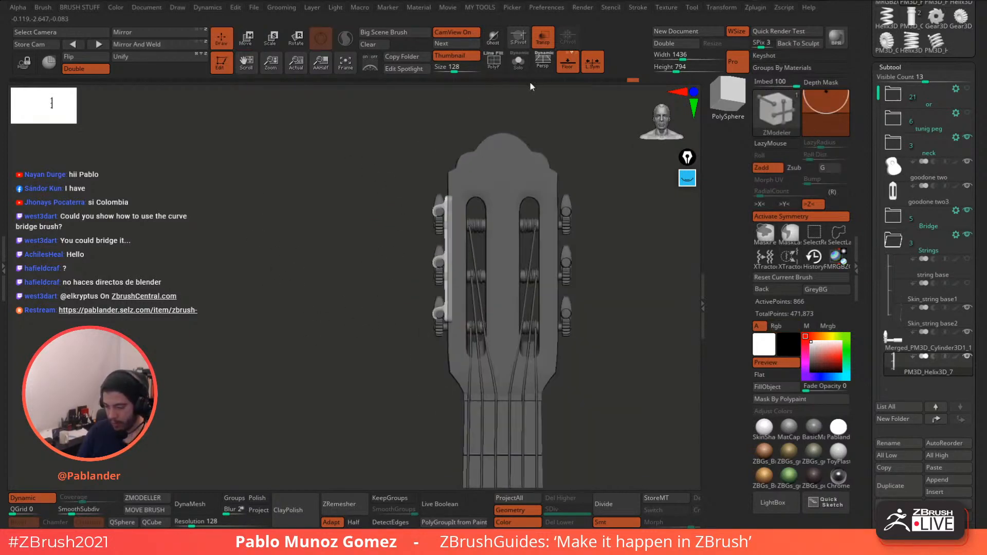
pyautogui.click(543, 42)
pyautogui.moveTo(546, 119); pyautogui.dragTo(566, 224)
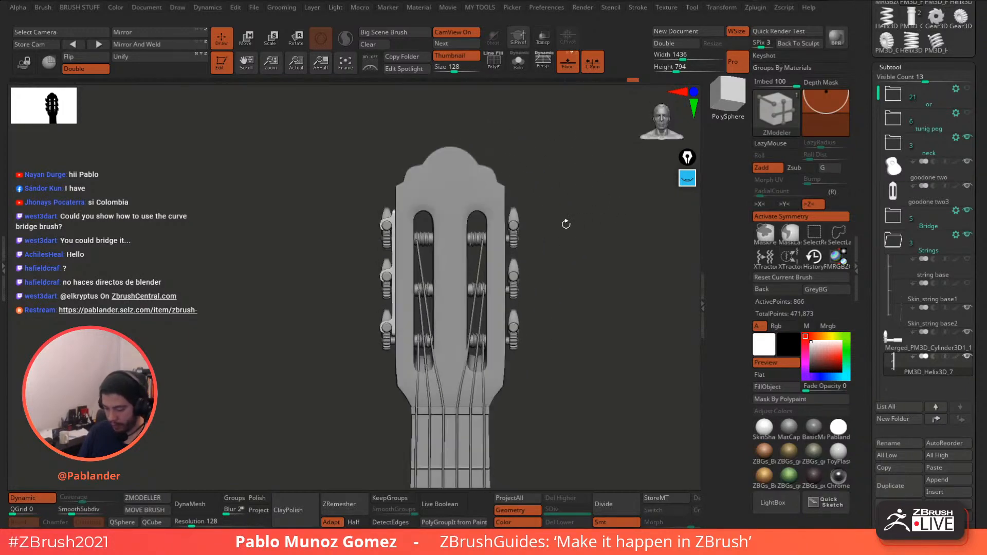
pyautogui.click(595, 65)
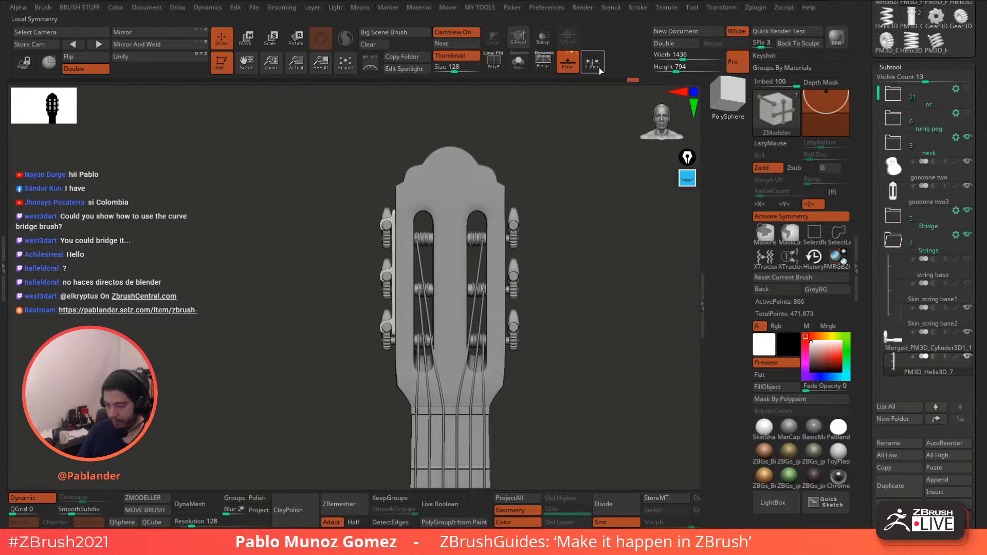
# - Mirror And Weld the tuner plate onto the right side of the headstock
pyautogui.click(137, 47)
pyautogui.hotkey('ctrl', 'z')
pyautogui.moveTo(134, 125); pyautogui.dragTo(173, 149)
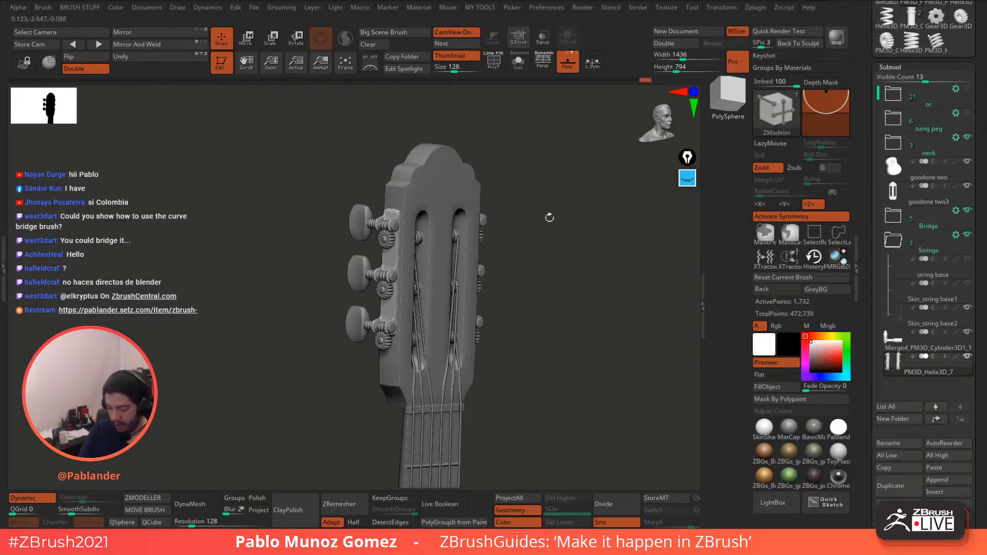
pyautogui.keyDown('shift'); pyautogui.moveTo(549, 218); pyautogui.dragTo(577, 304); pyautogui.keyUp('shift')
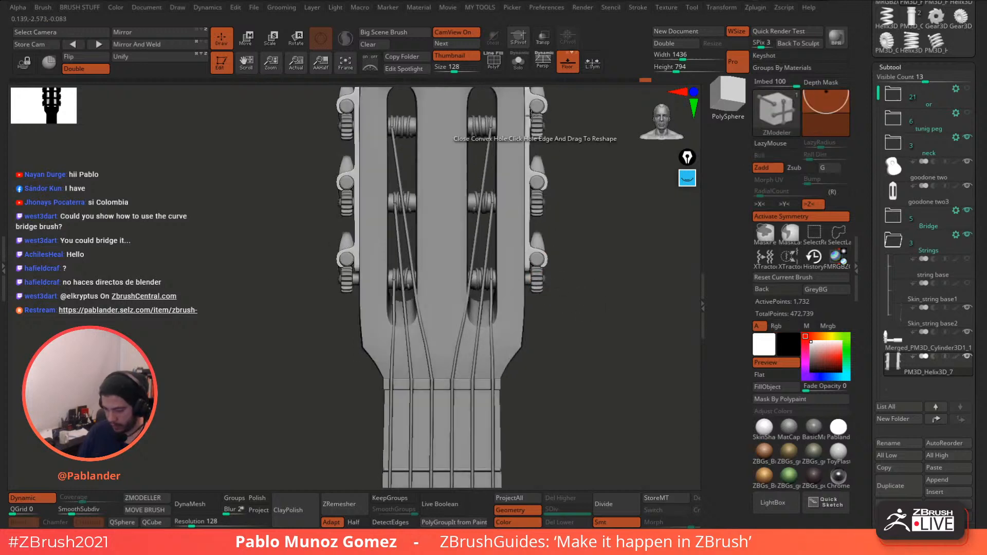
# - Solo the plates, mask all but their lower ends, and drag those ends down with the gizmo
pyautogui.click(518, 62)
pyautogui.keyDown('alt'); pyautogui.moveTo(548, 167); pyautogui.dragTo(591, 278); pyautogui.keyUp('alt')
pyautogui.click(501, 71)
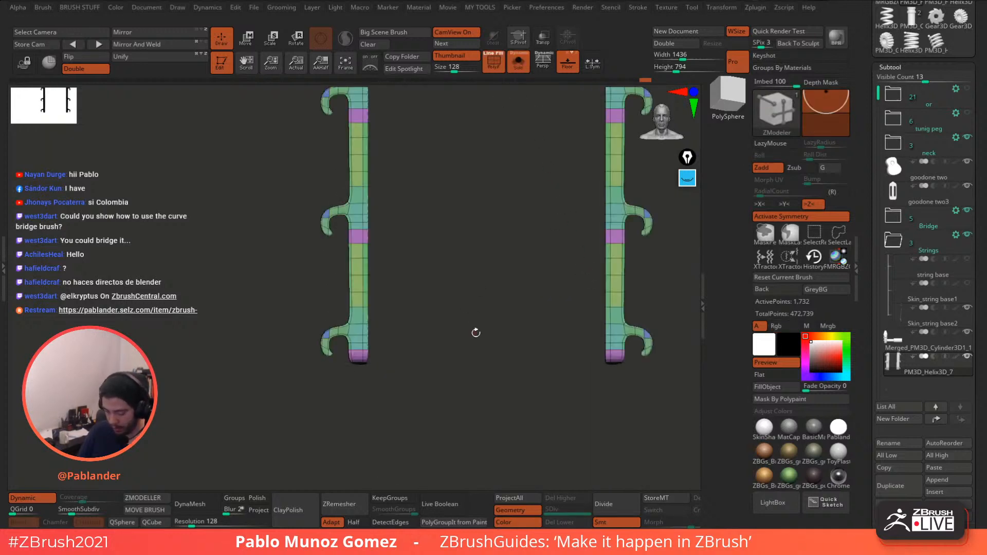
pyautogui.keyDown('alt'); pyautogui.moveTo(473, 335); pyautogui.dragTo(477, 260); pyautogui.keyUp('alt')
pyautogui.moveTo(345, 310)
pyautogui.keyDown('ctrl'); pyautogui.mouseDown()
pyautogui.moveTo(381, 299)
pyautogui.moveTo(631, 291)
pyautogui.mouseUp(); pyautogui.keyUp('ctrl')
pyautogui.press('w')
pyautogui.keyDown('alt'); pyautogui.moveTo(501, 241); pyautogui.dragTo(489, 315); pyautogui.keyUp('alt')
pyautogui.moveTo(374, 144); pyautogui.dragTo(375, 179)
# - Show the full headstock and stretch the plates' lower ends slightly further down
pyautogui.click(520, 66)
pyautogui.moveTo(558, 110); pyautogui.dragTo(574, 130)
pyautogui.moveTo(373, 186); pyautogui.dragTo(372, 201)
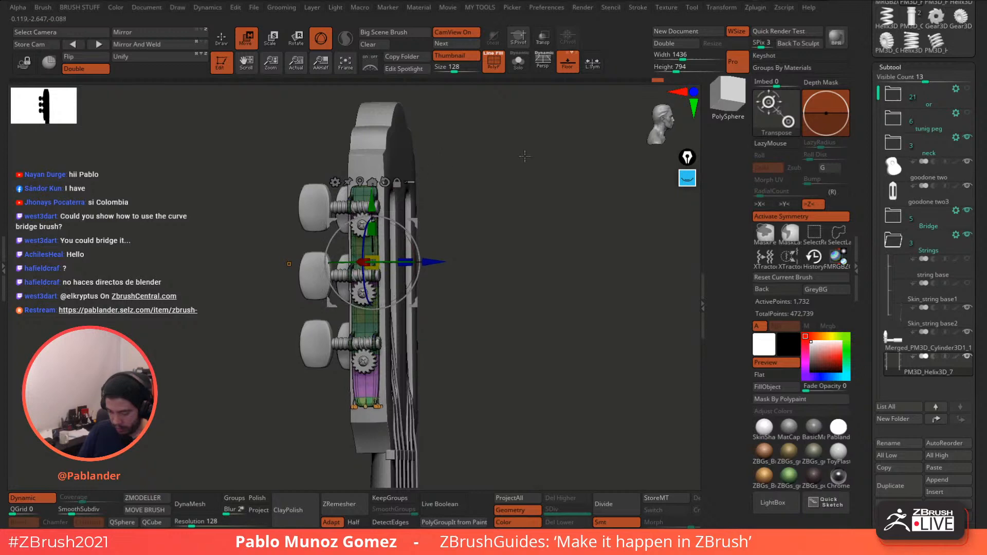
pyautogui.keyDown('shift'); pyautogui.moveTo(524, 155); pyautogui.dragTo(568, 171); pyautogui.keyUp('shift')
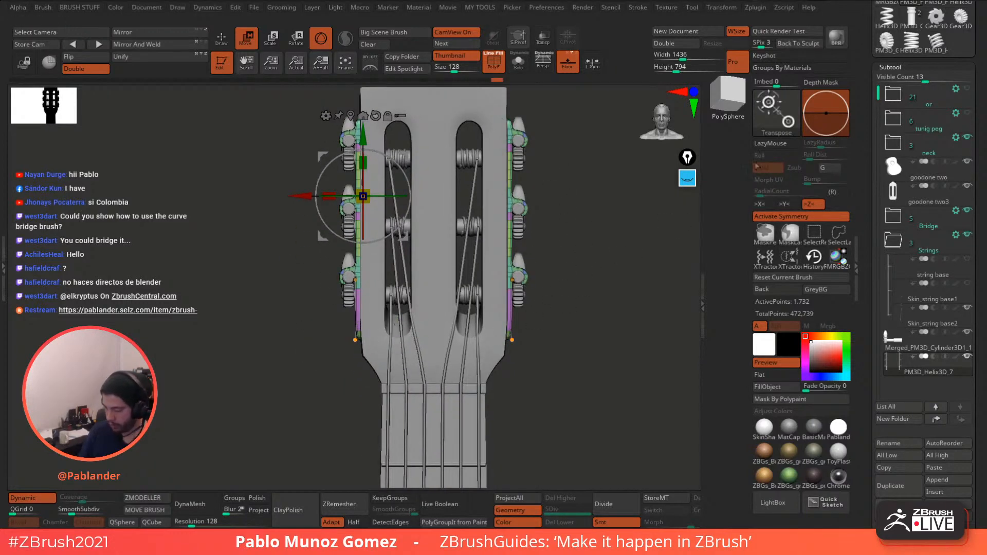
# - Cut three horizontal SliceCurve polygroup bands across the plates, then hide PolyF
pyautogui.hotkey('ctrl', 'shift', 'b')
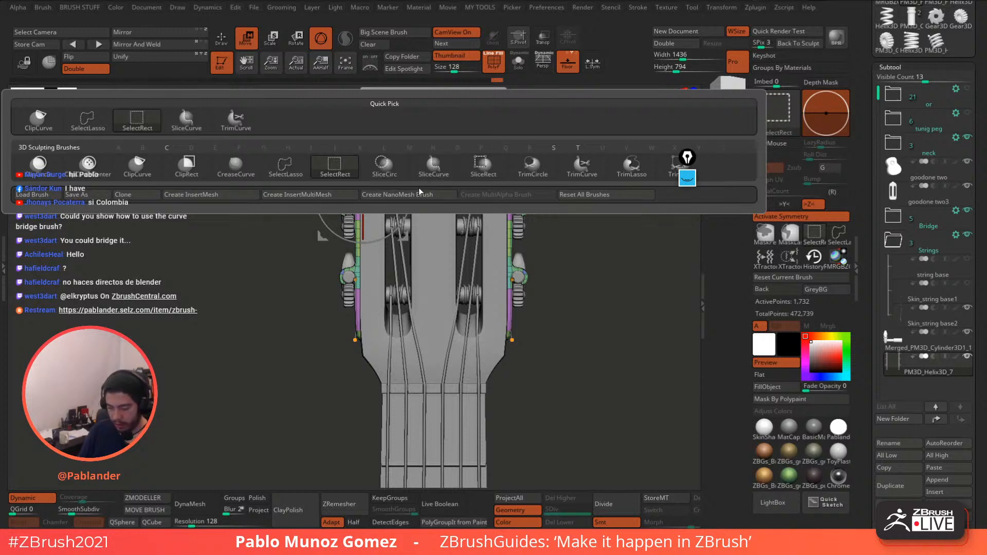
pyautogui.click(433, 164)
pyautogui.press('q')
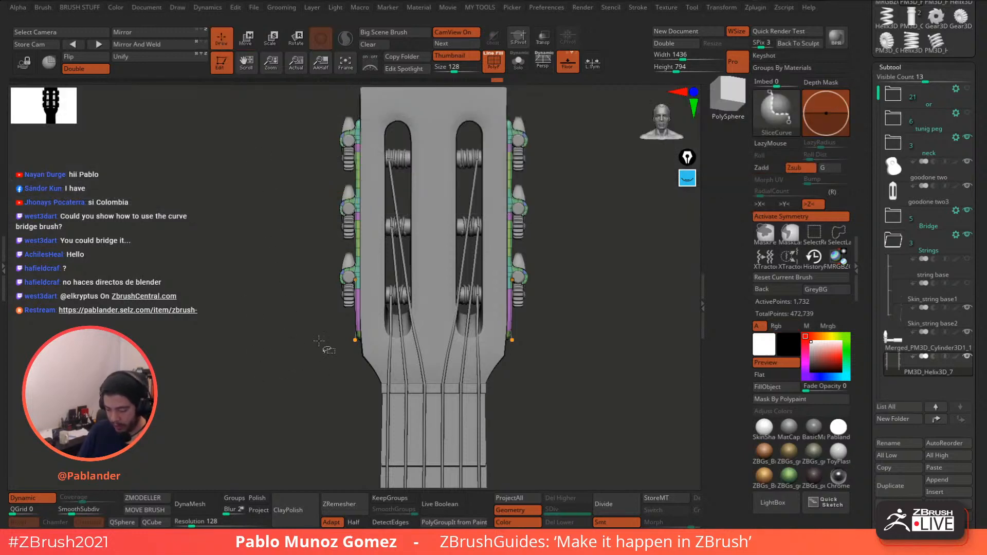
pyautogui.keyDown('ctrl'); pyautogui.keyDown('shift'); pyautogui.moveTo(305, 328); pyautogui.dragTo(587, 325); pyautogui.keyUp('shift'); pyautogui.keyUp('ctrl')
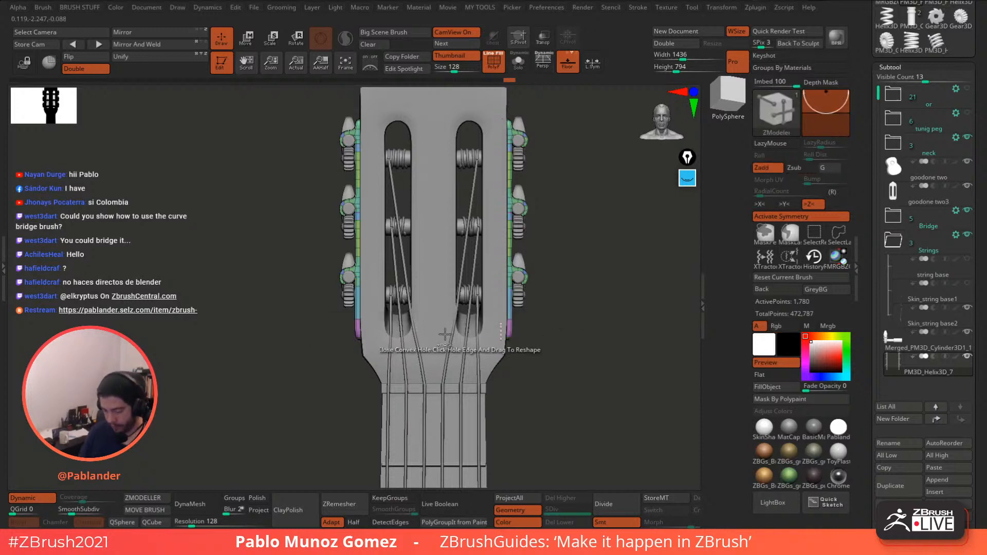
pyautogui.keyDown('ctrl'); pyautogui.keyDown('shift'); pyautogui.moveTo(311, 305); pyautogui.dragTo(558, 308); pyautogui.keyUp('shift'); pyautogui.keyUp('ctrl')
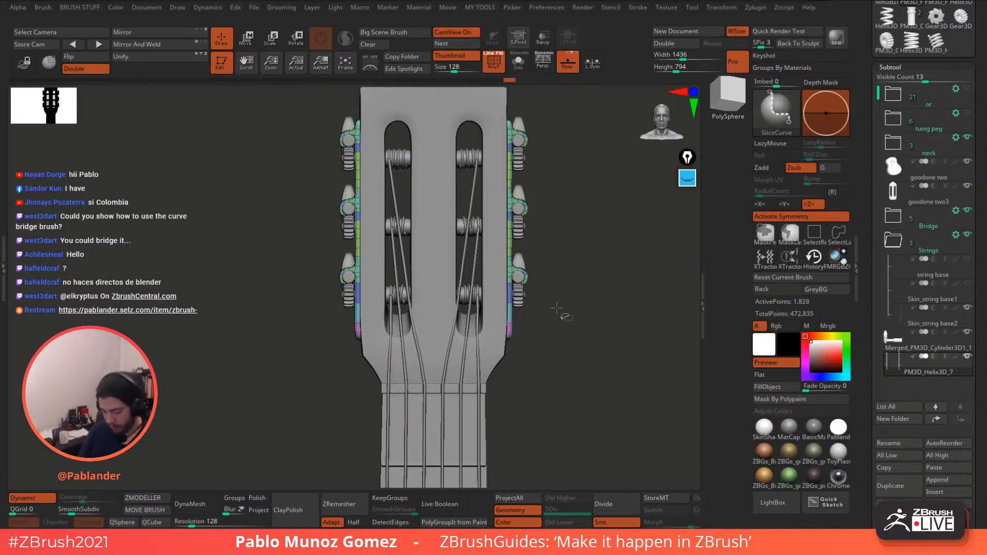
pyautogui.keyDown('ctrl'); pyautogui.keyDown('shift'); pyautogui.moveTo(323, 334); pyautogui.dragTo(562, 336); pyautogui.keyUp('shift'); pyautogui.keyUp('ctrl')
pyautogui.moveTo(565, 240); pyautogui.dragTo(577, 259)
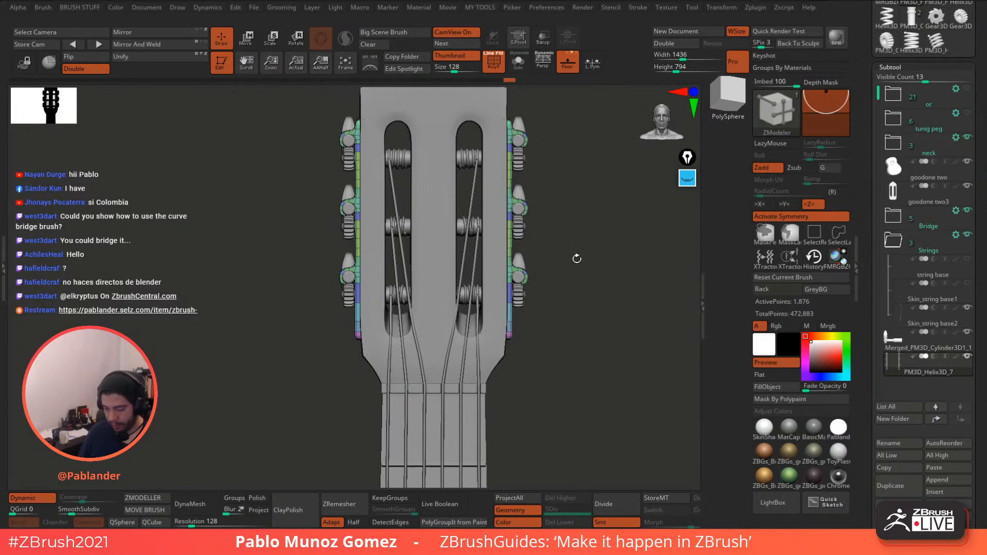
pyautogui.click(490, 69)
pyautogui.moveTo(555, 170); pyautogui.dragTo(547, 272)
pyautogui.keyDown('alt'); pyautogui.moveTo(523, 221); pyautogui.dragTo(608, 291); pyautogui.keyUp('alt')
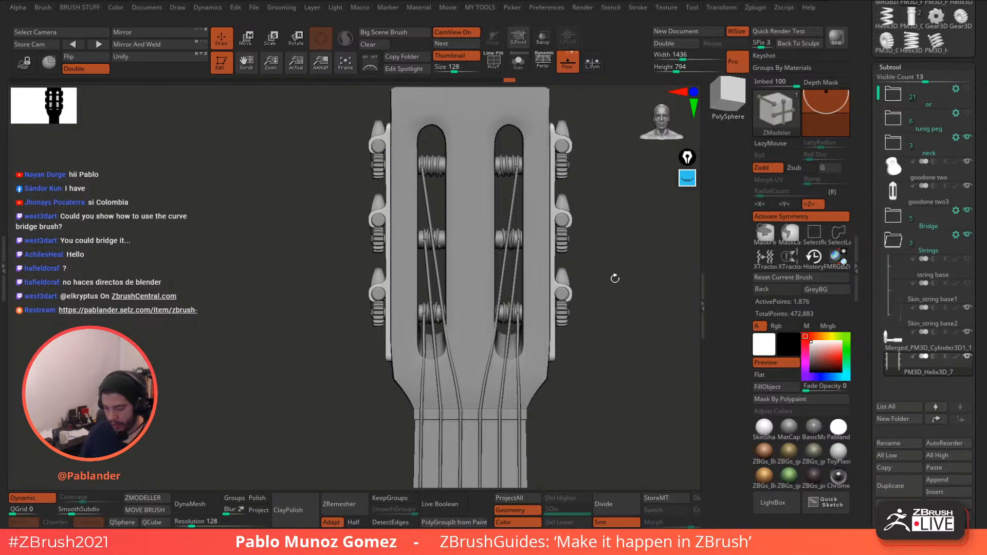
pyautogui.press('w')
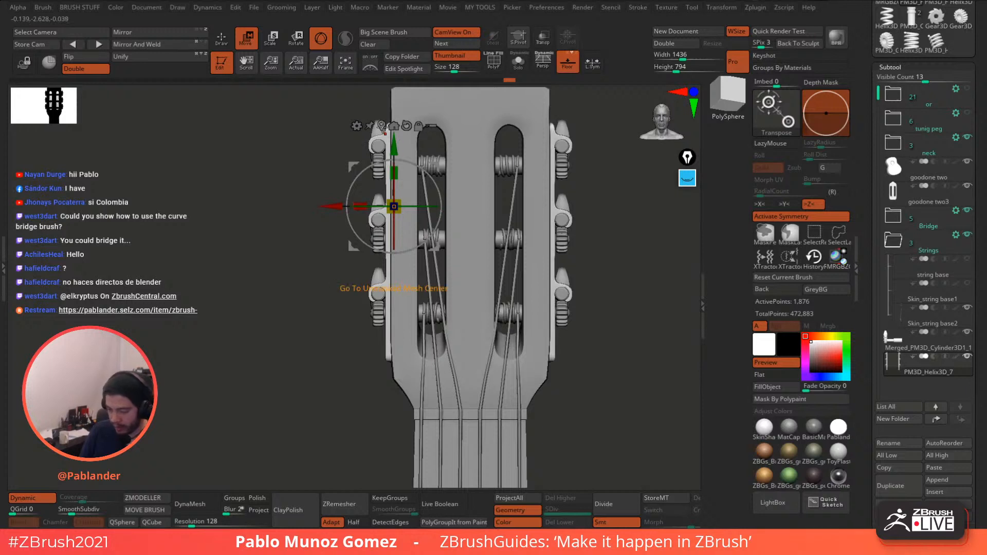
# - Scale the plates along X to about 0.987, pulling them slightly closer together
pyautogui.click(391, 128)
pyautogui.moveTo(436, 243); pyautogui.dragTo(438, 241)
pyautogui.moveTo(594, 260)
pyautogui.mouseDown()
pyautogui.moveTo(613, 265)
pyautogui.moveTo(594, 274)
pyautogui.mouseUp()
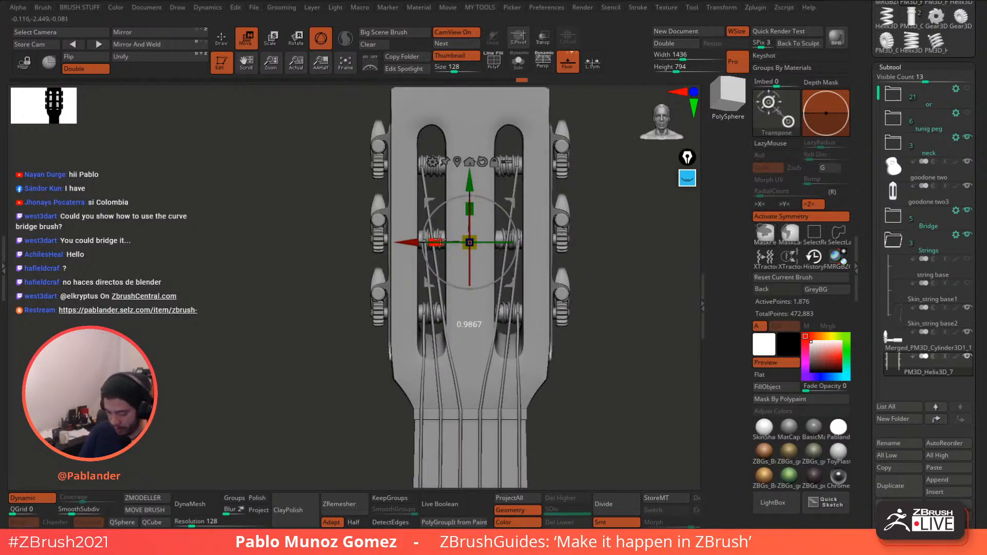
pyautogui.moveTo(437, 242); pyautogui.dragTo(438, 241)
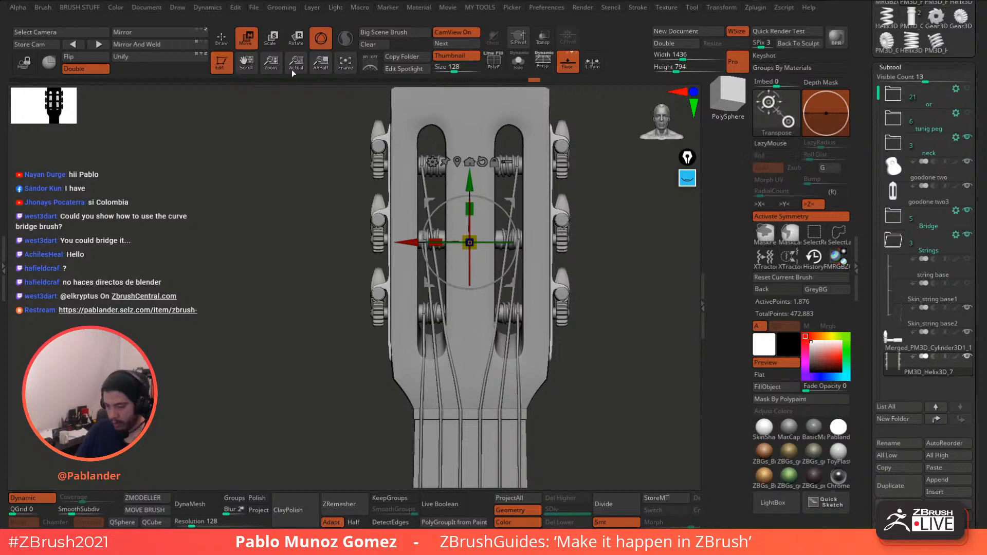
pyautogui.press('q')
# - Make Merged_PM3D_Cylinder3D1_1 active and scroll to its ArrayMesh settings
pyautogui.moveTo(868, 305)
pyautogui.mouseDown()
pyautogui.moveTo(868, 213)
pyautogui.moveTo(868, 232)
pyautogui.mouseUp()
pyautogui.click(902, 83)
pyautogui.moveTo(871, 270); pyautogui.dragTo(866, 146)
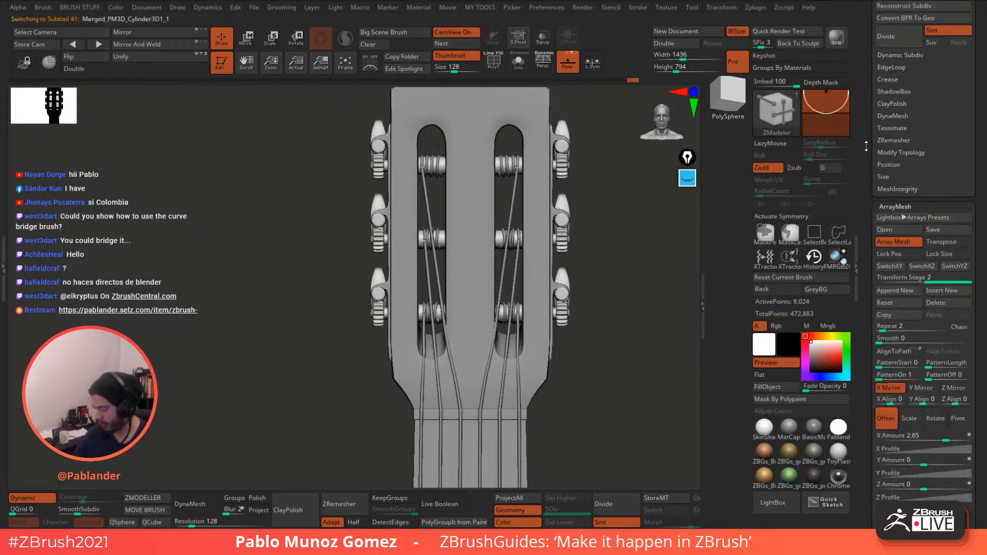
# - Shift the mirrored tuner pegs sideways with the gizmo toward the plates
pyautogui.scroll(-2, 866, 146)
pyautogui.keyDown('alt'); pyautogui.moveTo(624, 276); pyautogui.dragTo(610, 285); pyautogui.keyUp('alt')
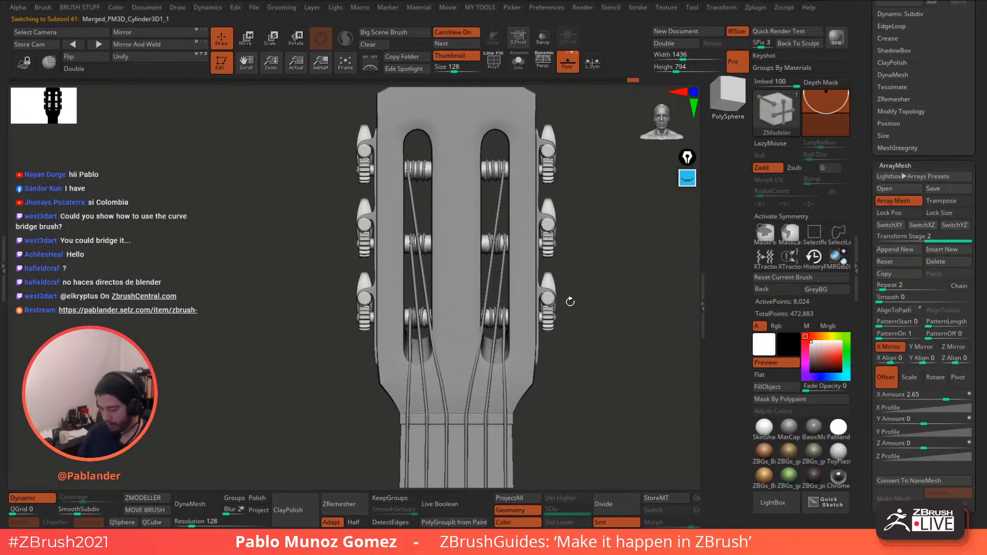
pyautogui.click(246, 38)
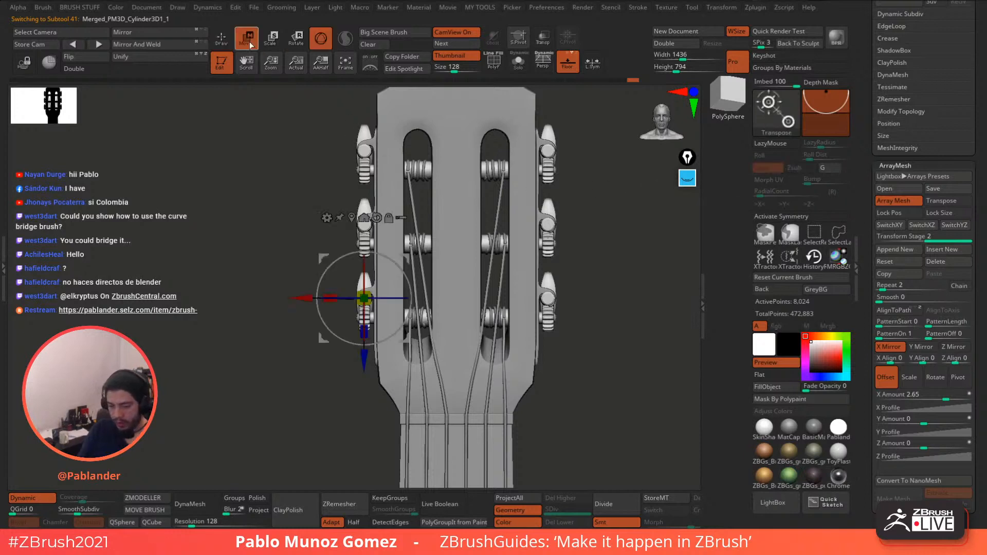
pyautogui.moveTo(305, 298); pyautogui.dragTo(309, 298)
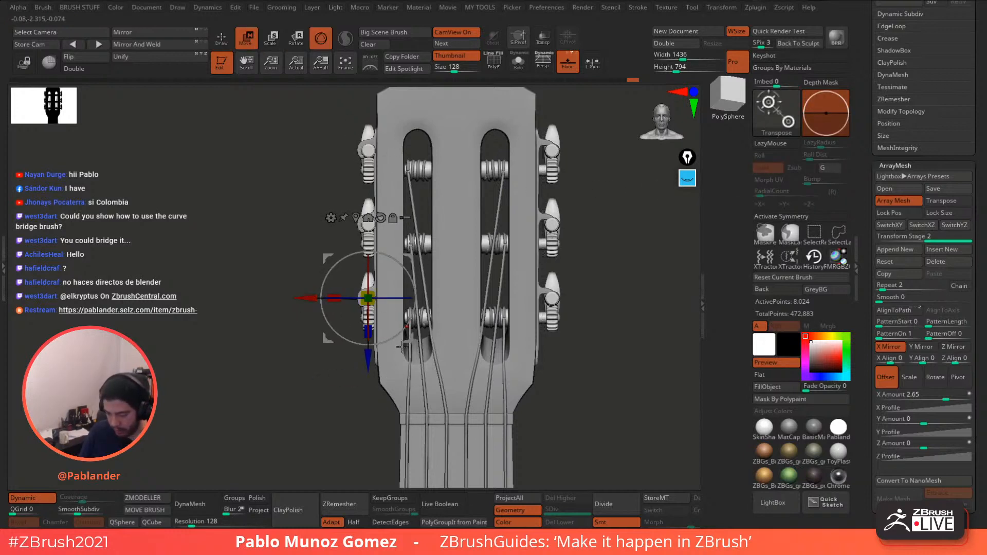
pyautogui.click(223, 39)
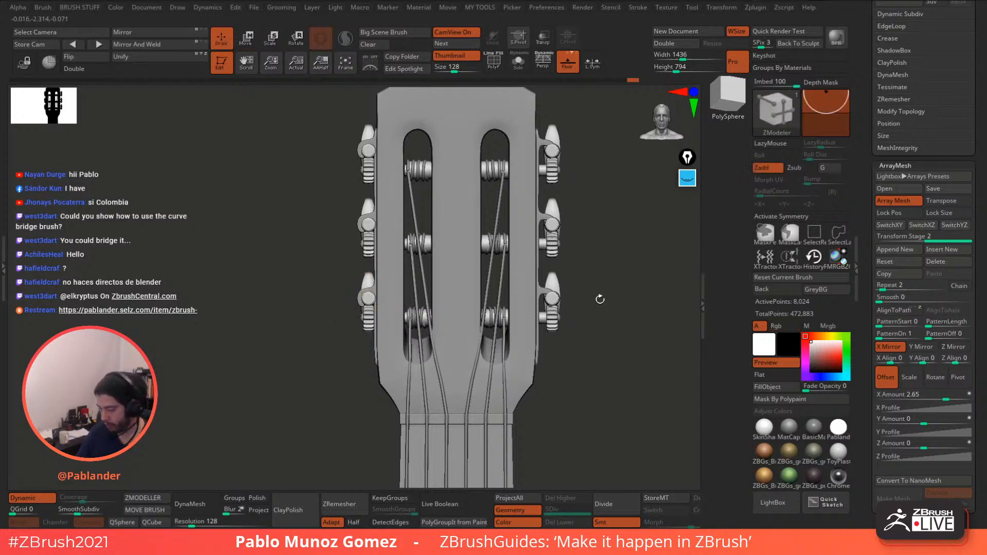
# - Set the ArrayMesh X Amount to 2.47968 and solo the tuner-peg subtool
pyautogui.scroll(-3, 961, 308)
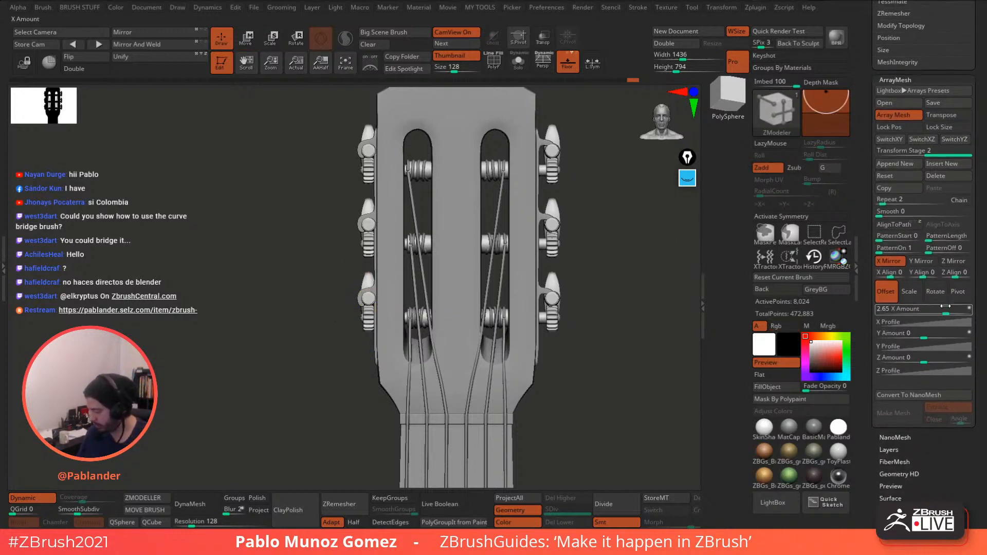
pyautogui.moveTo(948, 309); pyautogui.dragTo(942, 303)
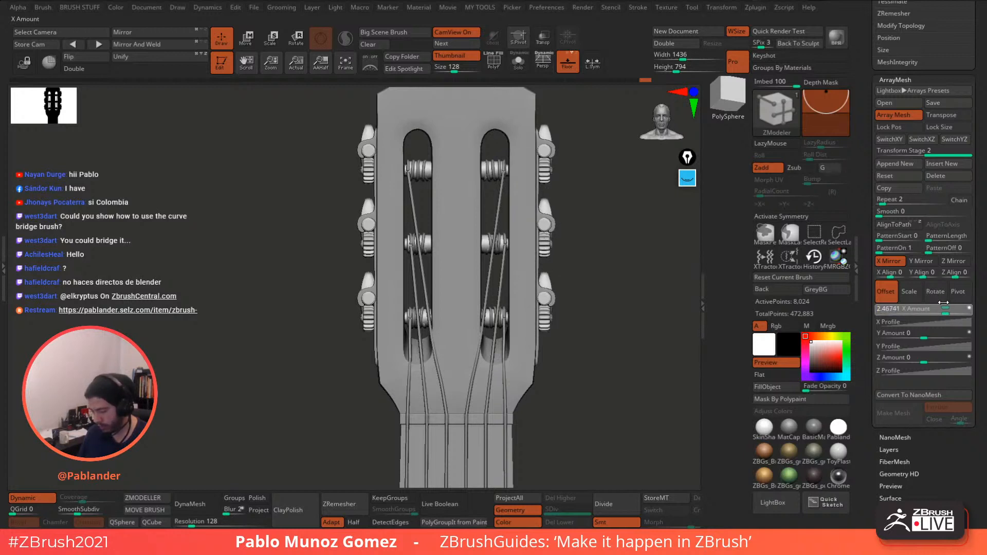
pyautogui.moveTo(943, 302); pyautogui.dragTo(943, 303)
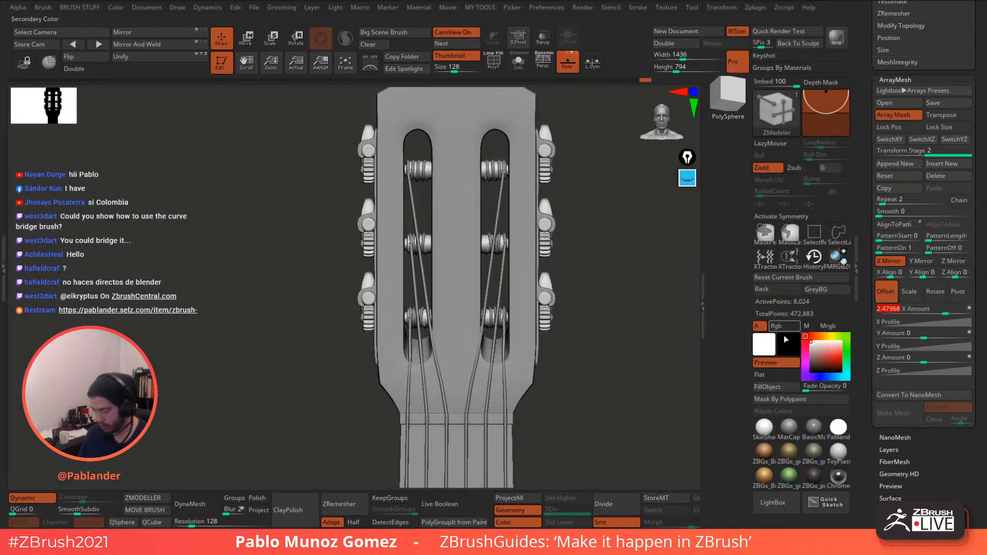
pyautogui.keyDown('alt'); pyautogui.moveTo(620, 361); pyautogui.dragTo(603, 368); pyautogui.keyUp('alt')
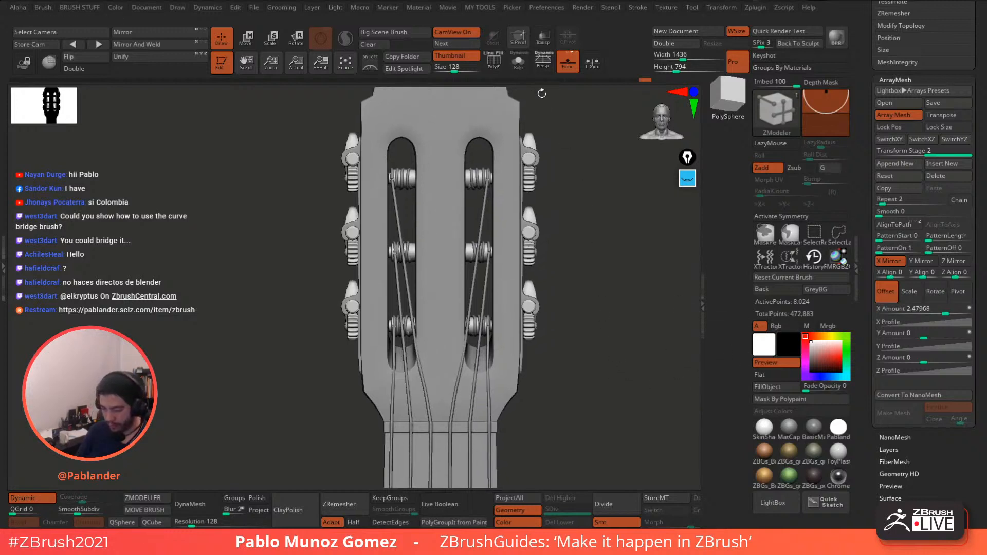
pyautogui.click(518, 63)
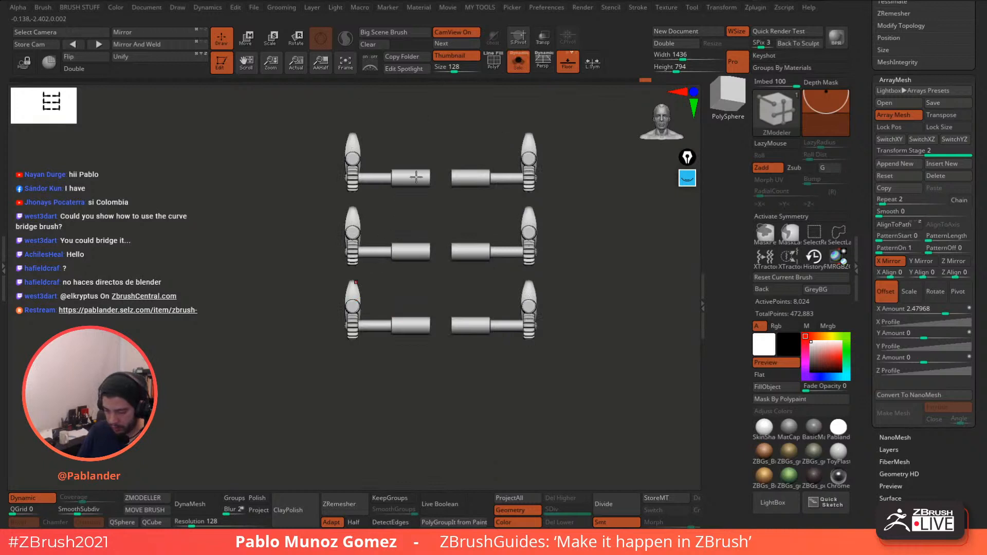
# - With polygroup wireframe on, switch to the Move brush (BMV) and mask around the lower-left peg joint
pyautogui.keyDown('alt'); pyautogui.moveTo(567, 125); pyautogui.dragTo(570, 157); pyautogui.keyUp('alt')
pyautogui.hotkey('shift', 'f')
pyautogui.keyDown('alt'); pyautogui.moveTo(425, 360); pyautogui.dragTo(411, 382); pyautogui.keyUp('alt')
pyautogui.press('b')
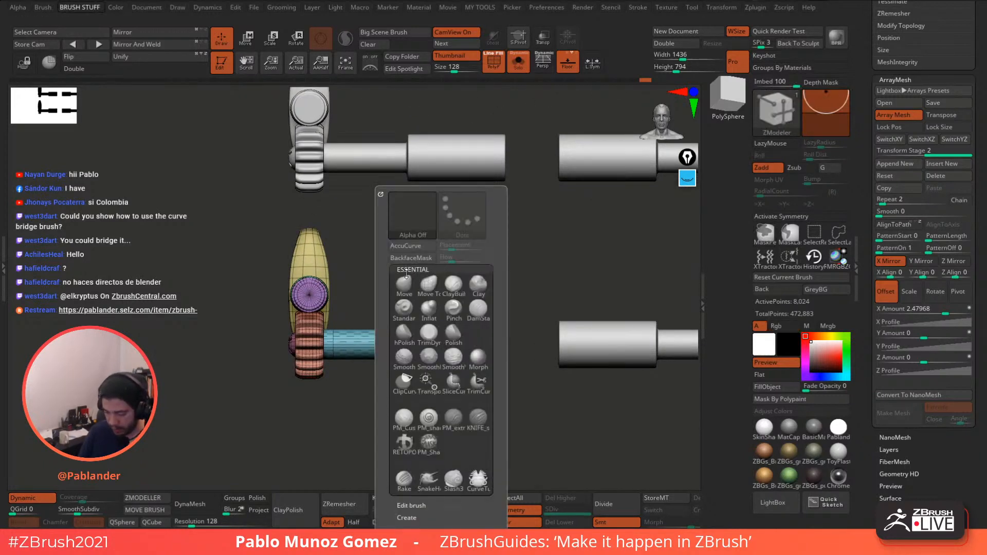
pyautogui.press('m')
pyautogui.press('v')
pyautogui.press('ctrl')
pyautogui.keyDown('ctrl'); pyautogui.moveTo(427, 341); pyautogui.dragTo(440, 369); pyautogui.keyUp('ctrl')
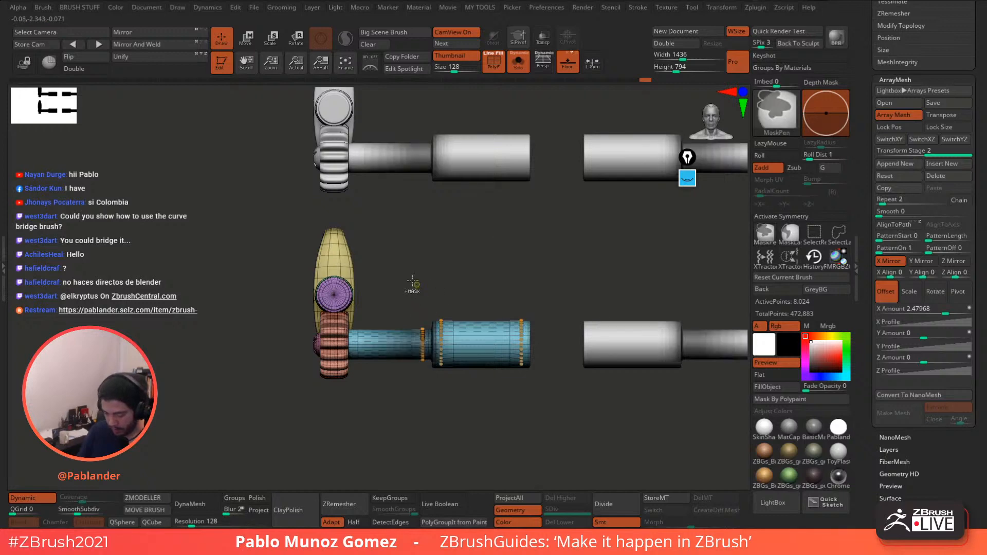
pyautogui.moveTo(401, 276)
pyautogui.keyDown('ctrl'); pyautogui.mouseDown()
pyautogui.moveTo(474, 404)
pyautogui.moveTo(484, 353)
pyautogui.moveTo(459, 387)
pyautogui.mouseUp(); pyautogui.keyUp('ctrl')
# - Invert the mask and nudge the freed tuner peg slightly left with the Move gizmo
pyautogui.keyDown('ctrl'); pyautogui.click(470, 410); pyautogui.keyUp('ctrl')
pyautogui.click(519, 68)
pyautogui.keyDown('alt'); pyautogui.moveTo(468, 341); pyautogui.dragTo(478, 296, button='right'); pyautogui.keyUp('alt')
pyautogui.click(248, 42)
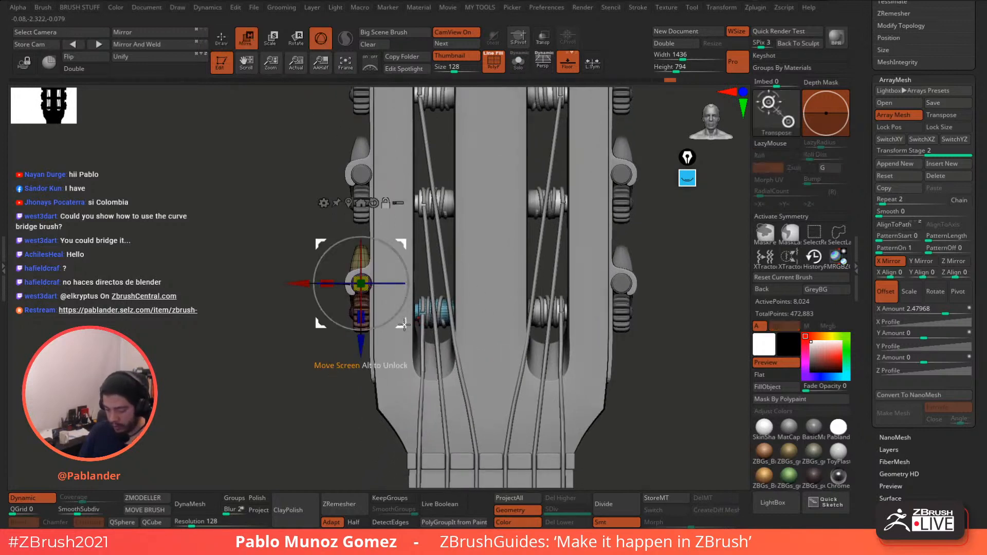
pyautogui.click(430, 386)
pyautogui.moveTo(375, 386); pyautogui.dragTo(327, 403)
# - Clear the mask, return to Draw mode and hide the polygroup wireframe overlay
pyautogui.keyDown('ctrl'); pyautogui.moveTo(476, 314); pyautogui.dragTo(497, 232, button='right'); pyautogui.keyUp('ctrl')
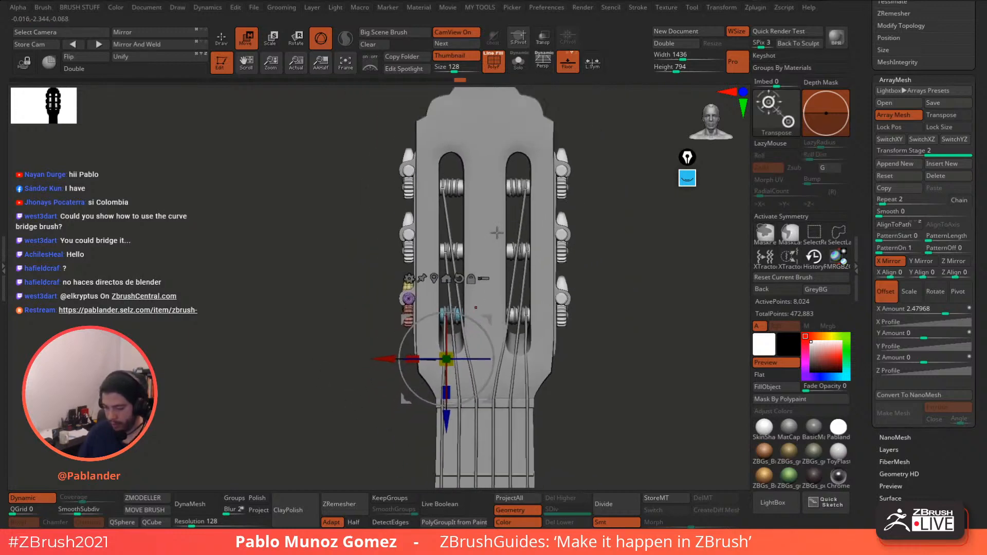
pyautogui.click(221, 38)
pyautogui.keyDown('alt'); pyautogui.moveTo(543, 273); pyautogui.dragTo(497, 296, button='right'); pyautogui.keyUp('alt')
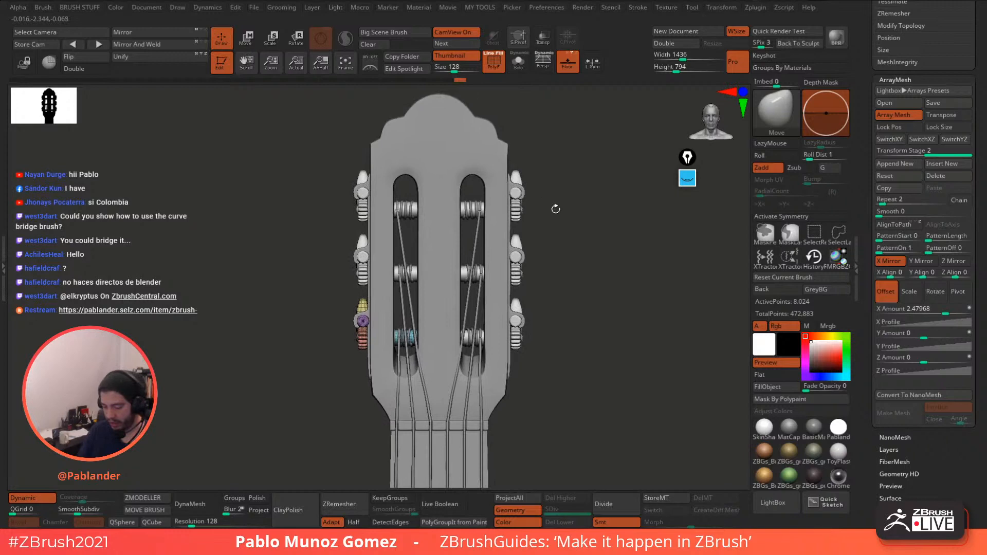
pyautogui.click(494, 61)
pyautogui.moveTo(559, 304); pyautogui.dragTo(549, 310, button='right')
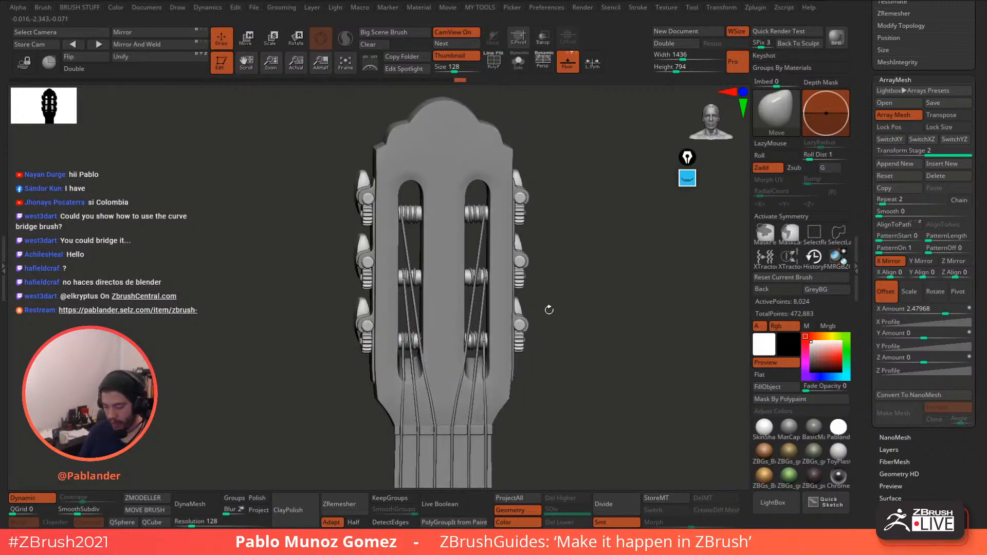
# - Orbit and zoom around the headstock to inspect the pegs from front and side angles
pyautogui.keyDown('ctrl'); pyautogui.moveTo(594, 333); pyautogui.dragTo(574, 332, button='right'); pyautogui.keyUp('ctrl')
pyautogui.moveTo(575, 331); pyautogui.dragTo(501, 245, button='right')
pyautogui.keyDown('ctrl'); pyautogui.moveTo(451, 177); pyautogui.dragTo(587, 310, button='right'); pyautogui.keyUp('ctrl')
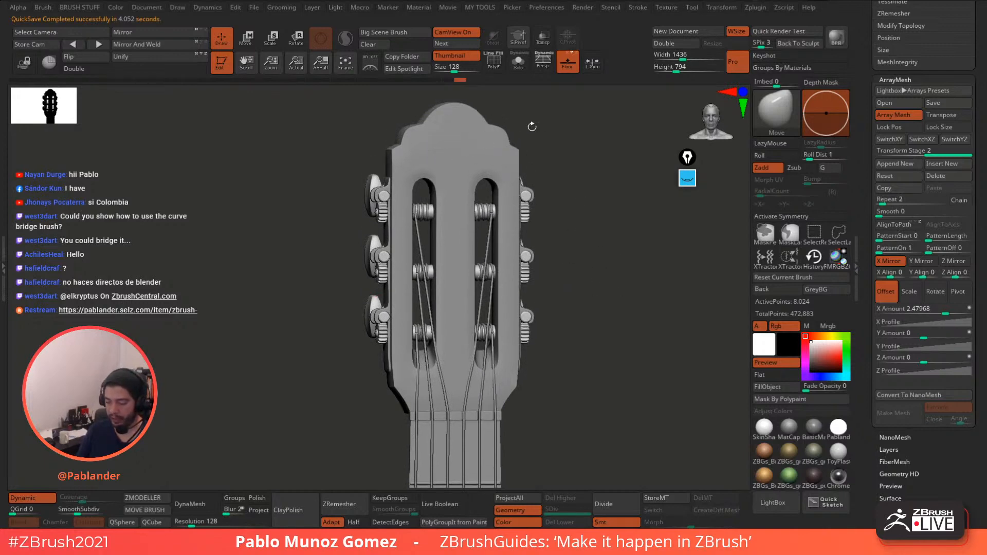
pyautogui.moveTo(532, 126); pyautogui.dragTo(552, 123)
pyautogui.moveTo(572, 189); pyautogui.dragTo(481, 163)
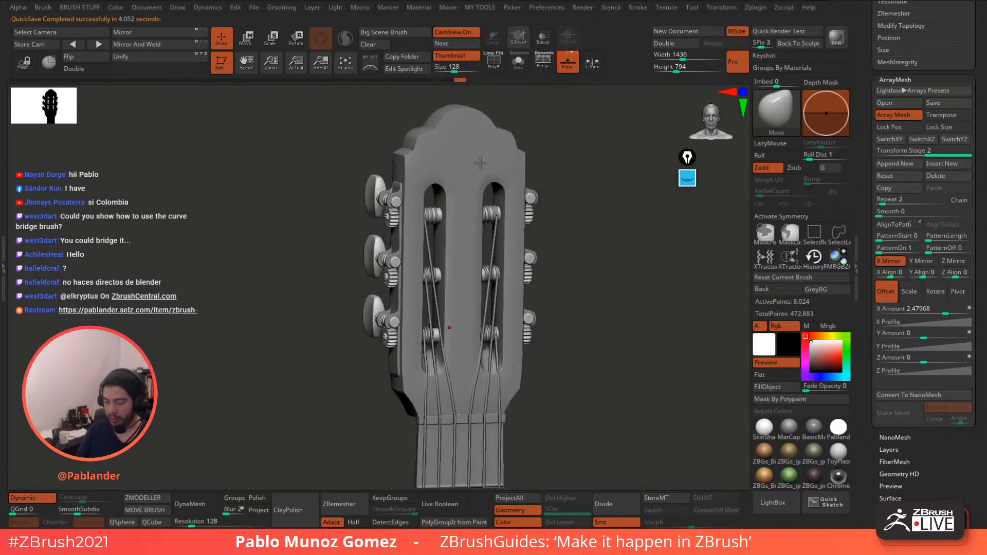
pyautogui.moveTo(590, 269); pyautogui.dragTo(528, 279)
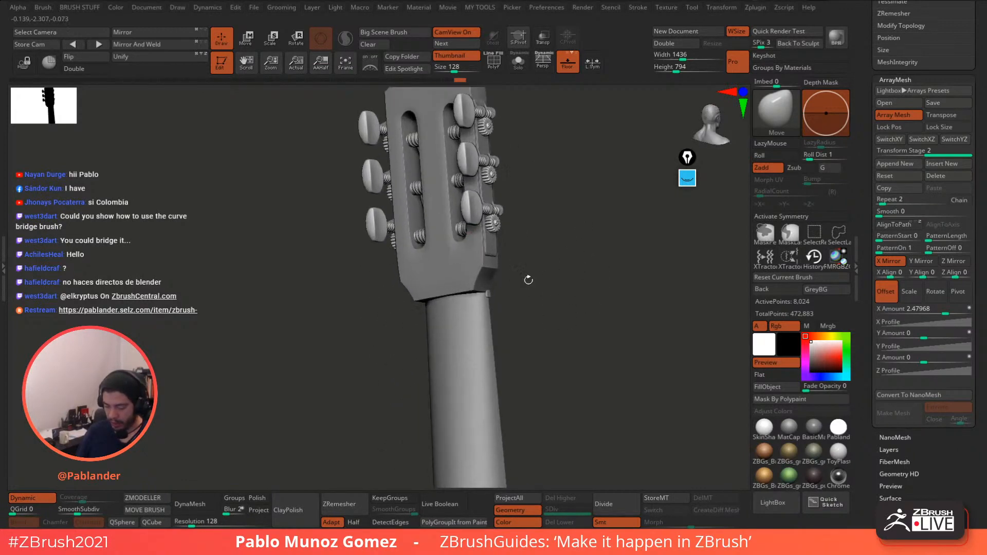
pyautogui.moveTo(458, 282); pyautogui.dragTo(489, 279, button='right')
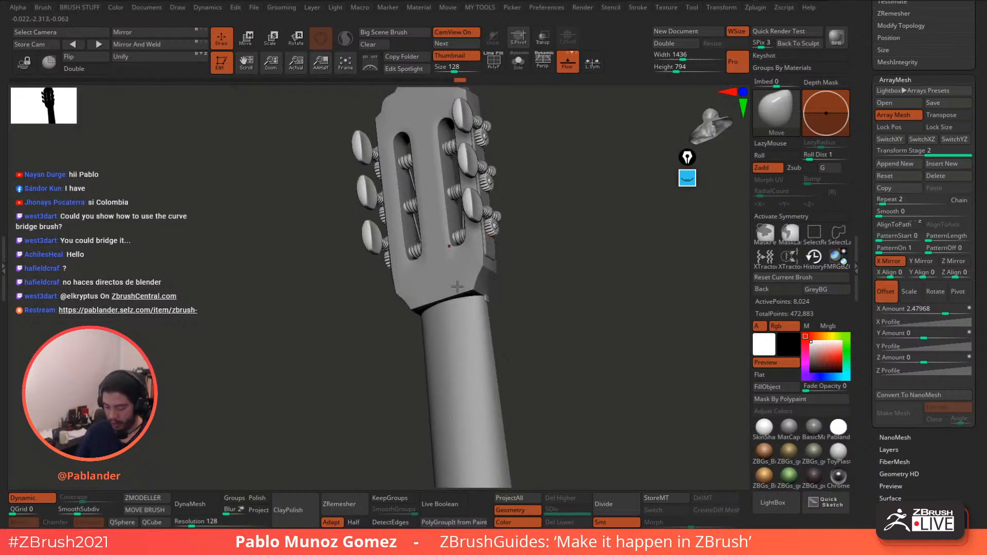
# - Scroll the right tray to the SubTool list and select PM3D_Helix3D_7
pyautogui.click(687, 178)
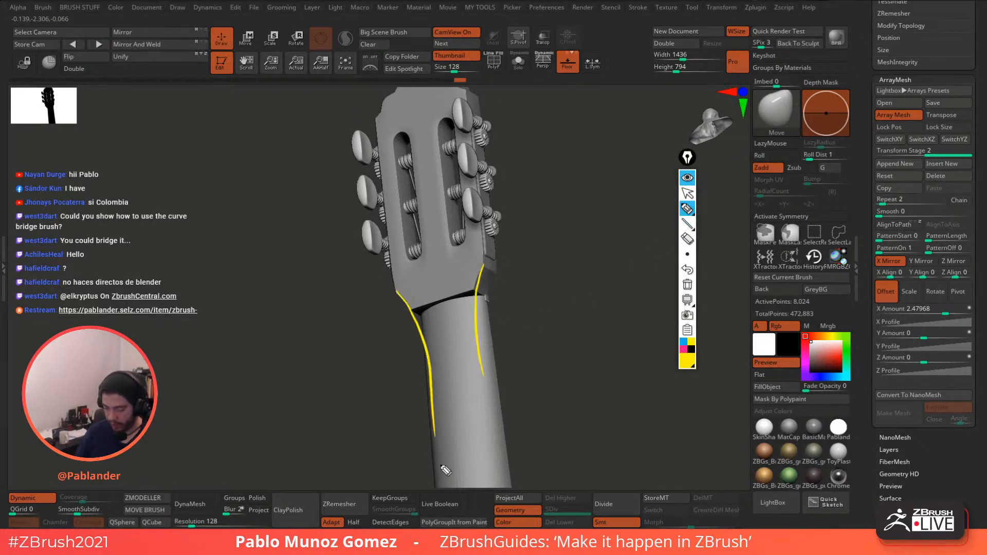
pyautogui.click(689, 286)
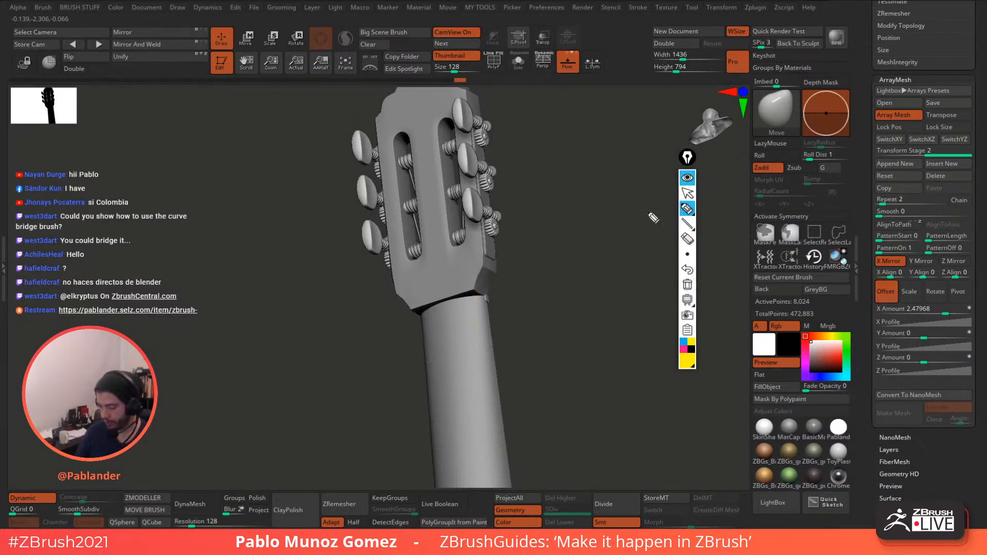
pyautogui.click(687, 178)
pyautogui.moveTo(635, 223)
pyautogui.mouseDown(button='right')
pyautogui.moveTo(581, 256)
pyautogui.moveTo(600, 236)
pyautogui.moveTo(606, 272)
pyautogui.moveTo(589, 301)
pyautogui.moveTo(598, 259)
pyautogui.moveTo(595, 268)
pyautogui.moveTo(697, 203)
pyautogui.mouseUp(button='right')
pyautogui.moveTo(866, 144); pyautogui.dragTo(864, 286)
pyautogui.click(921, 226)
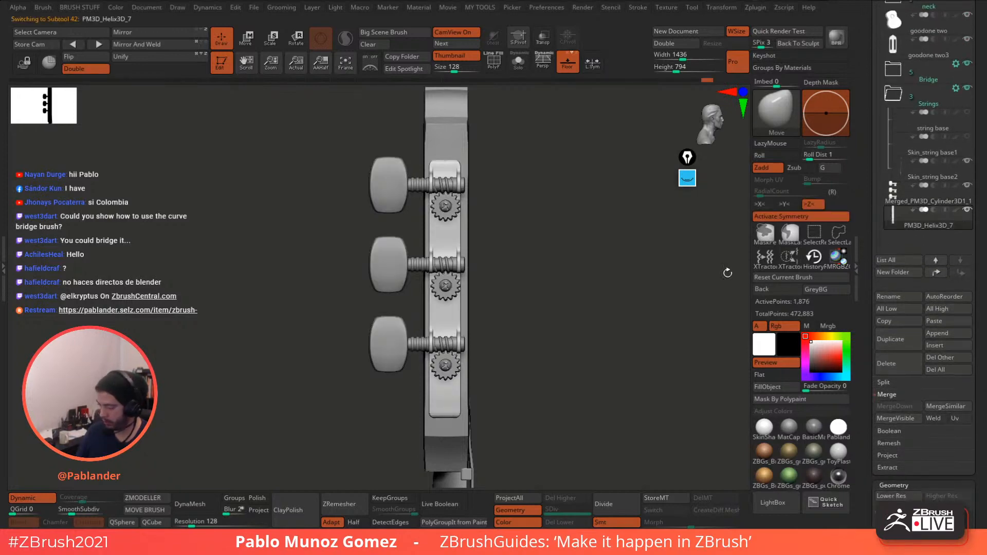
# - Pick the IMM ModelKit insert brush and choose the Fasteners_23 screw mesh
pyautogui.moveTo(571, 313); pyautogui.dragTo(578, 306, button='right')
pyautogui.moveTo(572, 257); pyautogui.dragTo(588, 260, button='right')
pyautogui.click(775, 119)
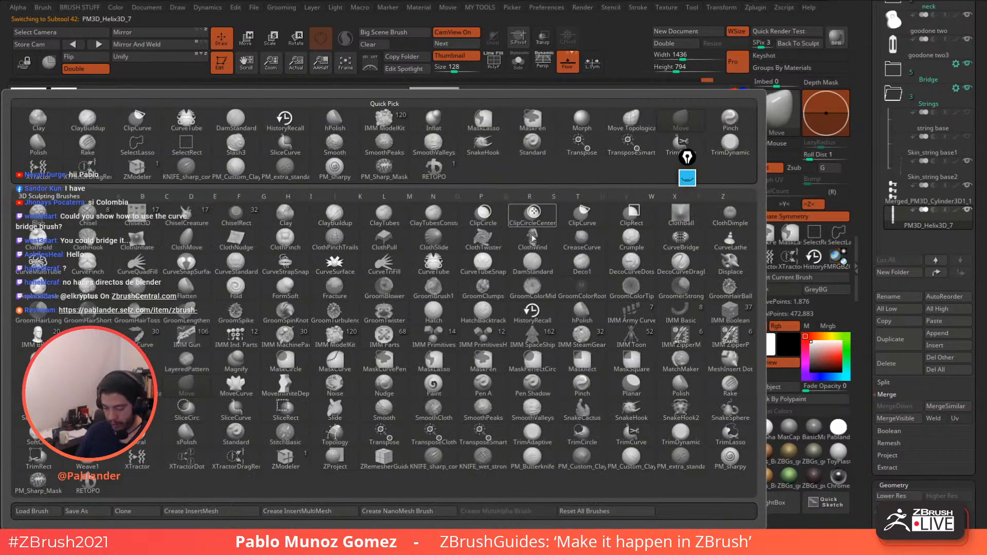
pyautogui.click(339, 339)
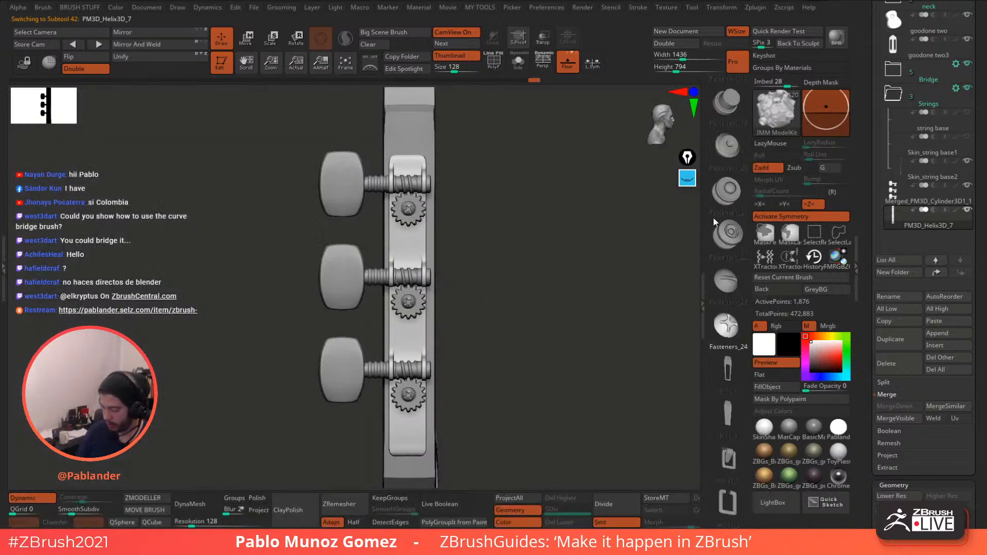
pyautogui.scroll(-1, 729, 267)
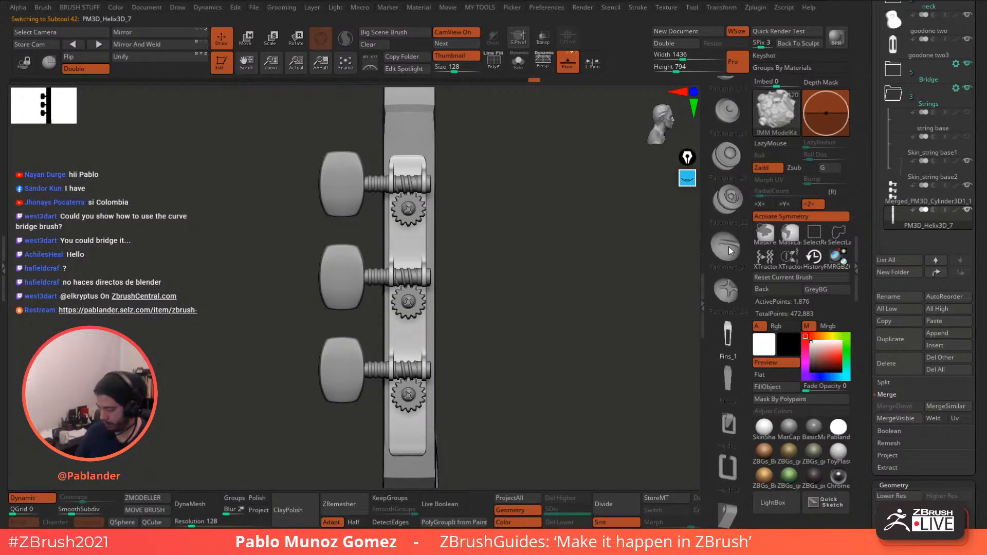
pyautogui.click(729, 250)
# - Zoom onto the tuner plate and adjust the insert Draw Size from the spacebar quick settings
pyautogui.keyDown('alt'); pyautogui.moveTo(512, 273); pyautogui.dragTo(521, 250); pyautogui.keyUp('alt')
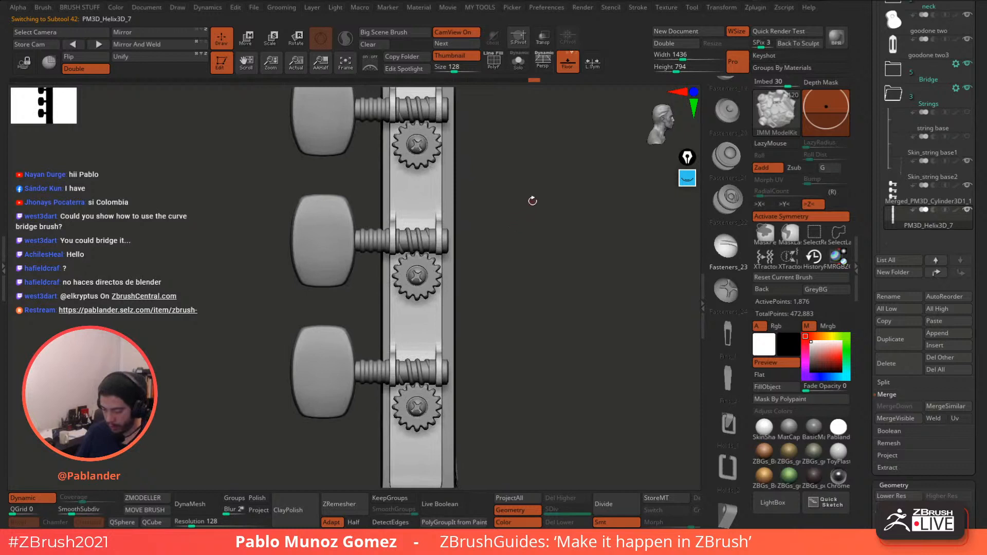
pyautogui.keyDown('alt'); pyautogui.moveTo(534, 203); pyautogui.dragTo(519, 224); pyautogui.keyUp('alt')
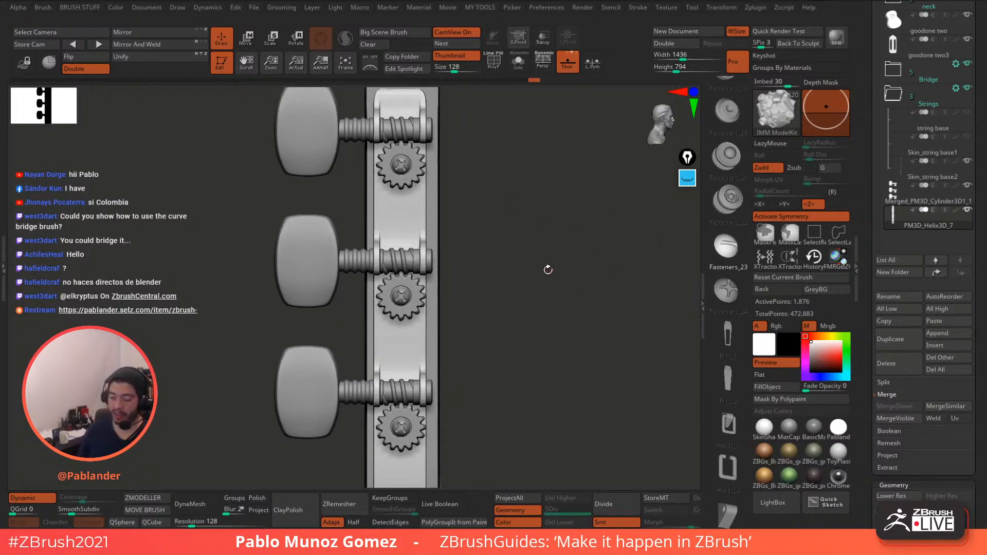
pyautogui.press('space')
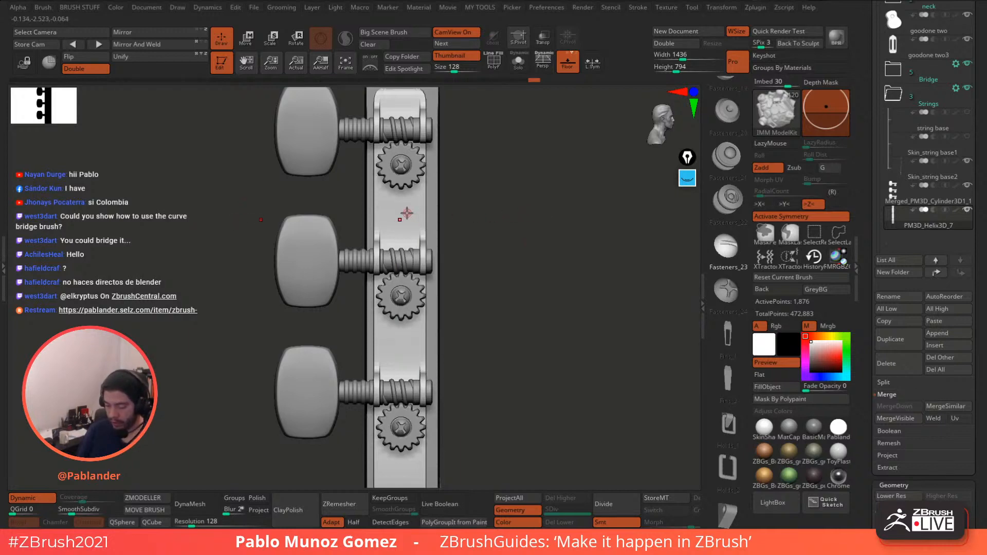
pyautogui.press('space')
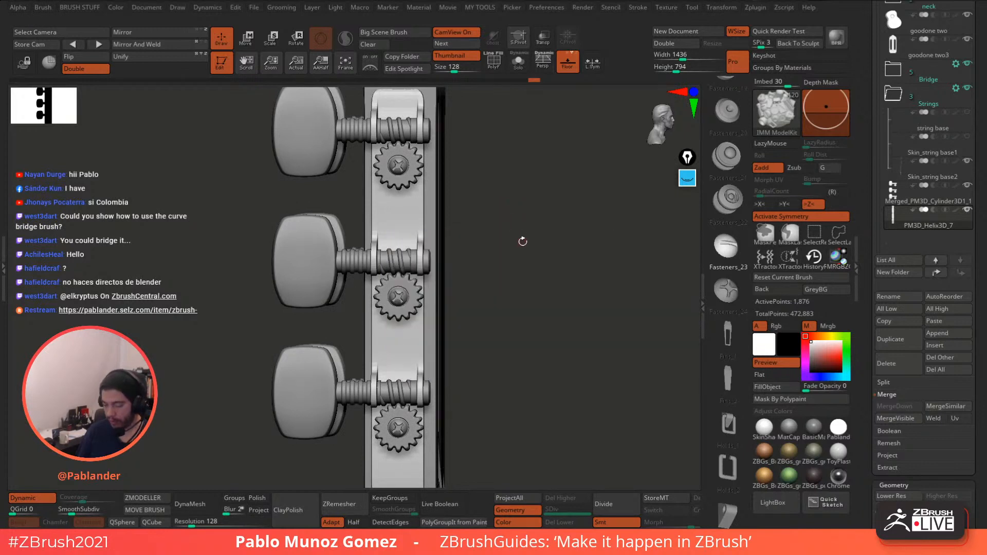
pyautogui.moveTo(514, 218); pyautogui.dragTo(519, 217)
pyautogui.press('space')
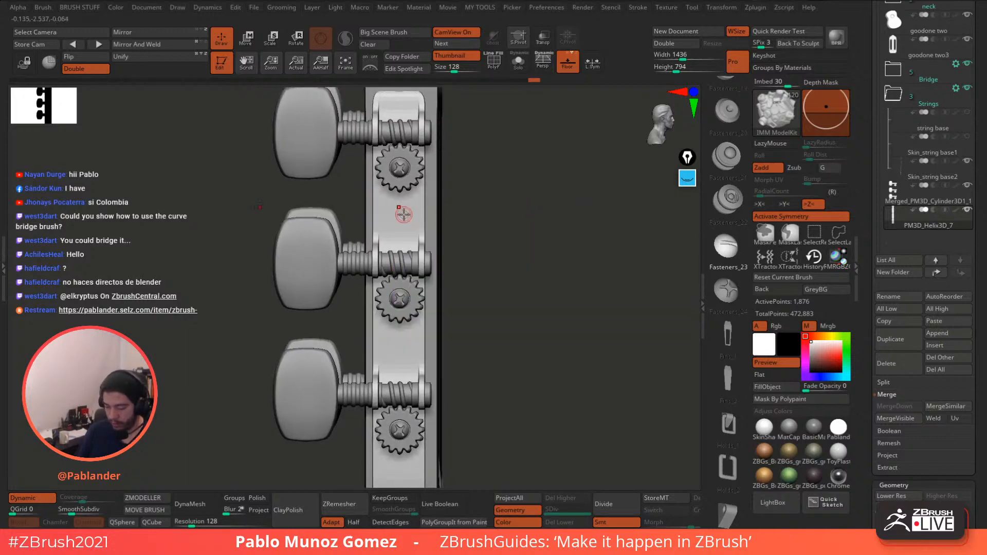
pyautogui.press('space')
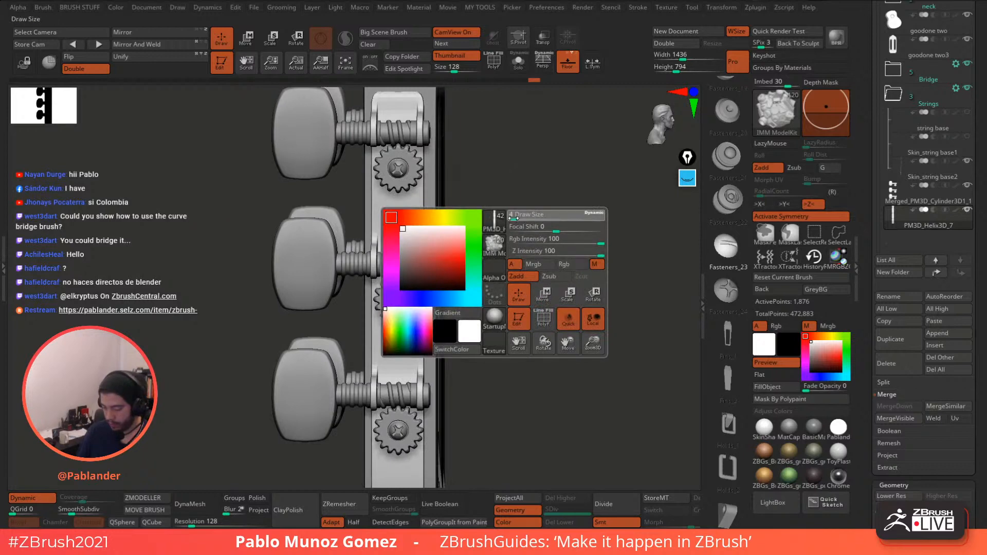
# - Switch symmetry from the Z axis to the X axis in Transform
pyautogui.click(177, 7)
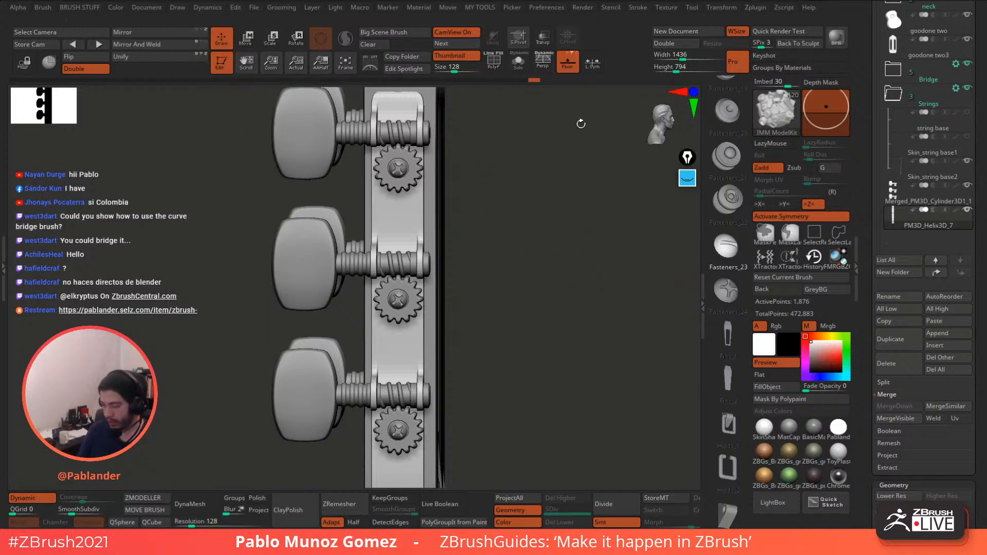
pyautogui.click(807, 206)
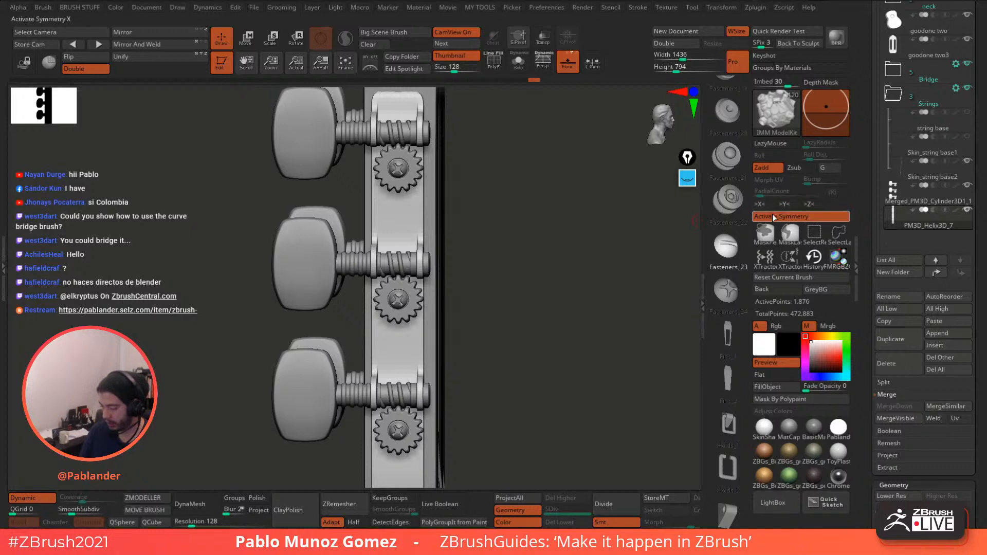
pyautogui.click(760, 203)
pyautogui.moveTo(599, 283); pyautogui.dragTo(572, 285)
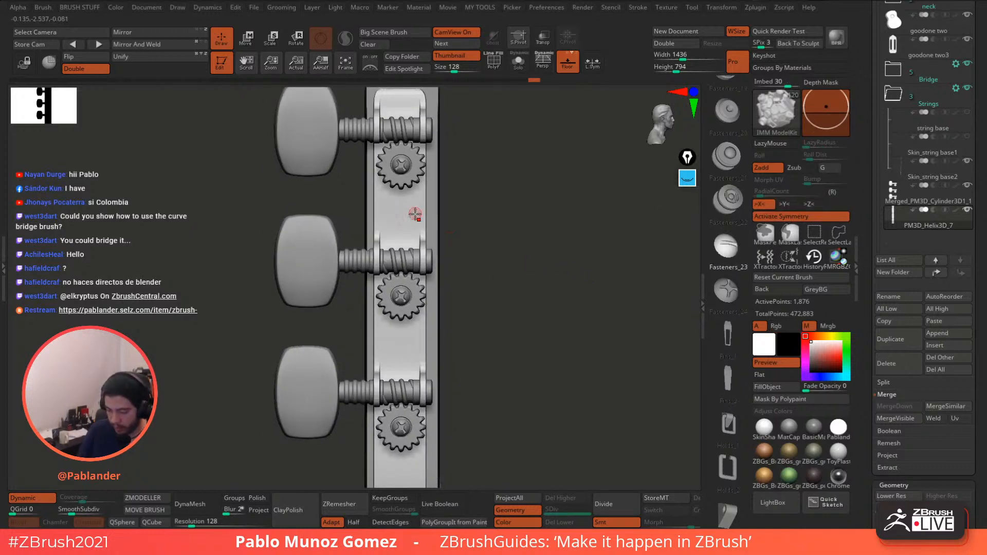
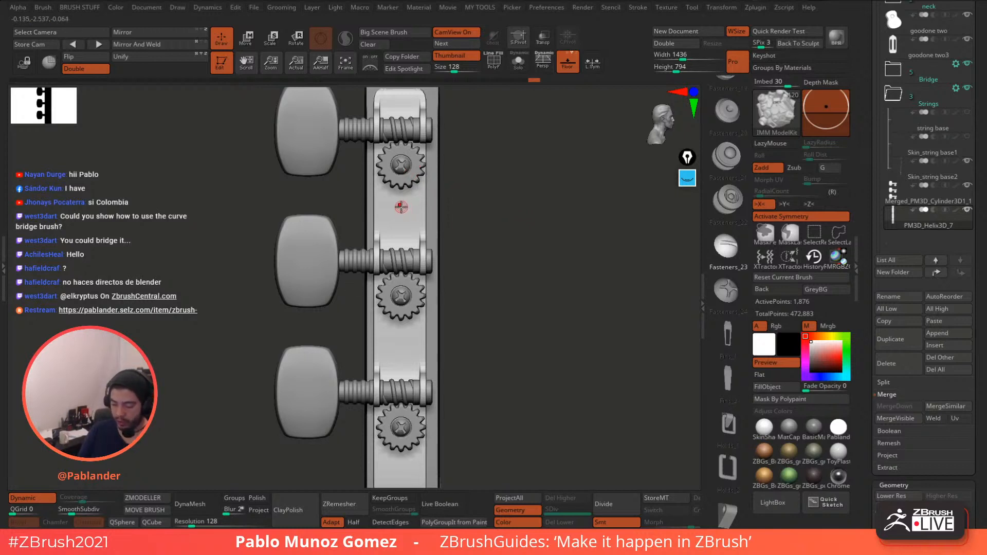
# - Insert small Fasteners_23 screw heads down the tuner plate, between and below the gears
pyautogui.moveTo(407, 210); pyautogui.dragTo(439, 230)
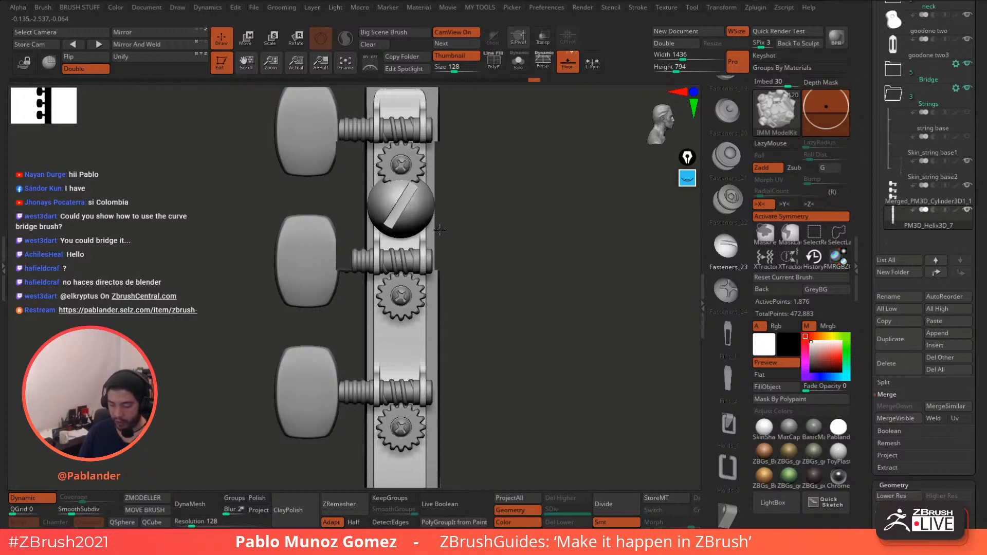
pyautogui.press('ctrl')
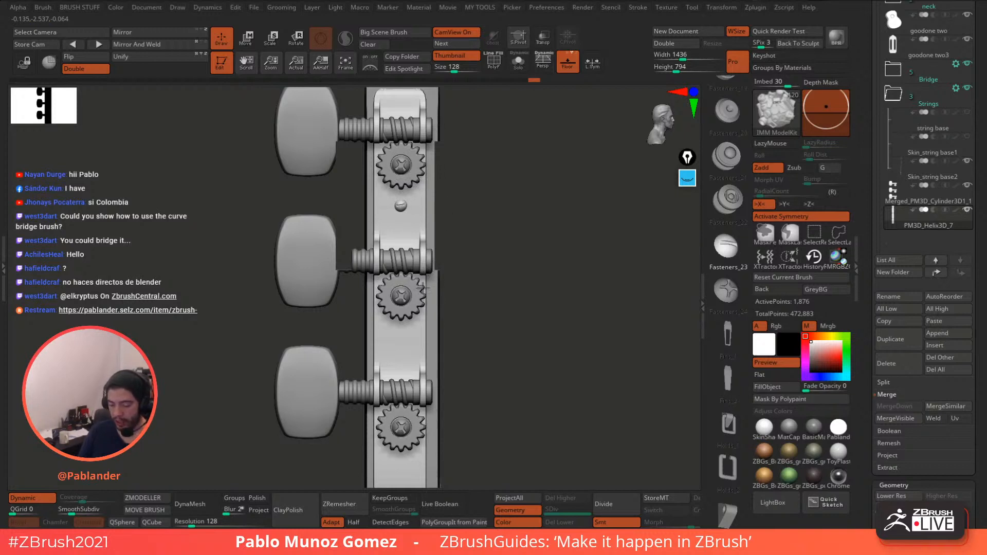
pyautogui.moveTo(452, 163); pyautogui.dragTo(454, 162)
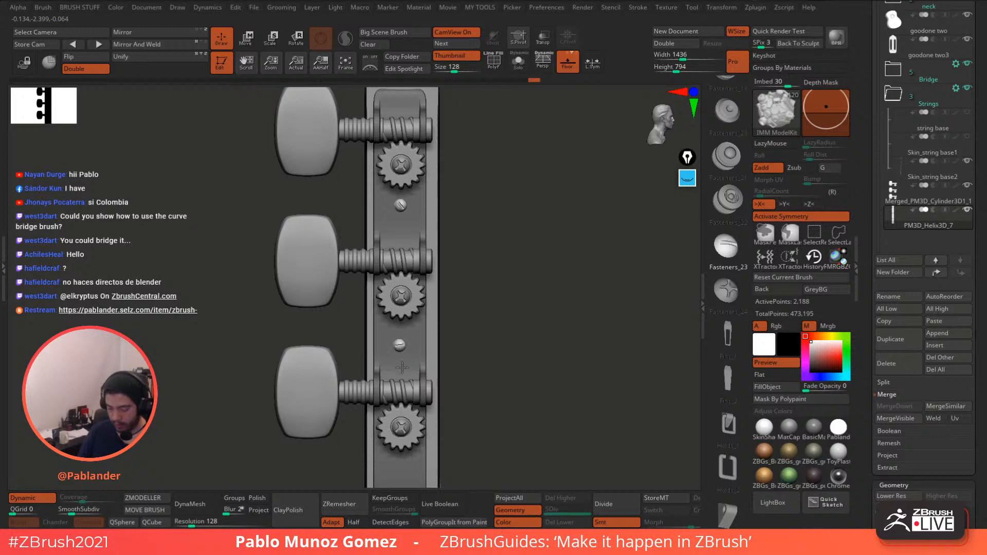
pyautogui.keyDown('ctrl'); pyautogui.moveTo(402, 368); pyautogui.dragTo(401, 370); pyautogui.keyUp('ctrl')
pyautogui.keyDown('alt'); pyautogui.moveTo(506, 315); pyautogui.dragTo(500, 237); pyautogui.keyUp('alt')
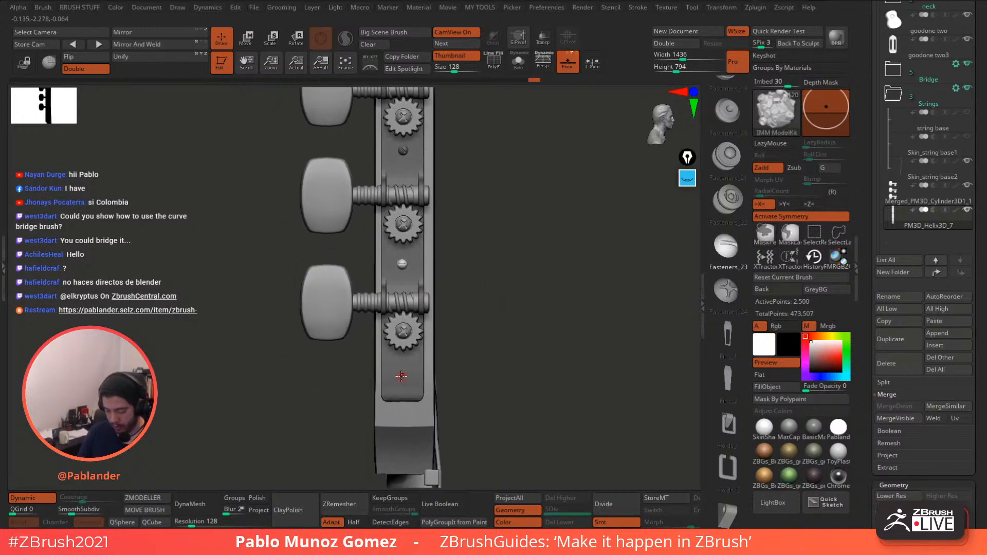
pyautogui.moveTo(451, 335); pyautogui.dragTo(584, 281)
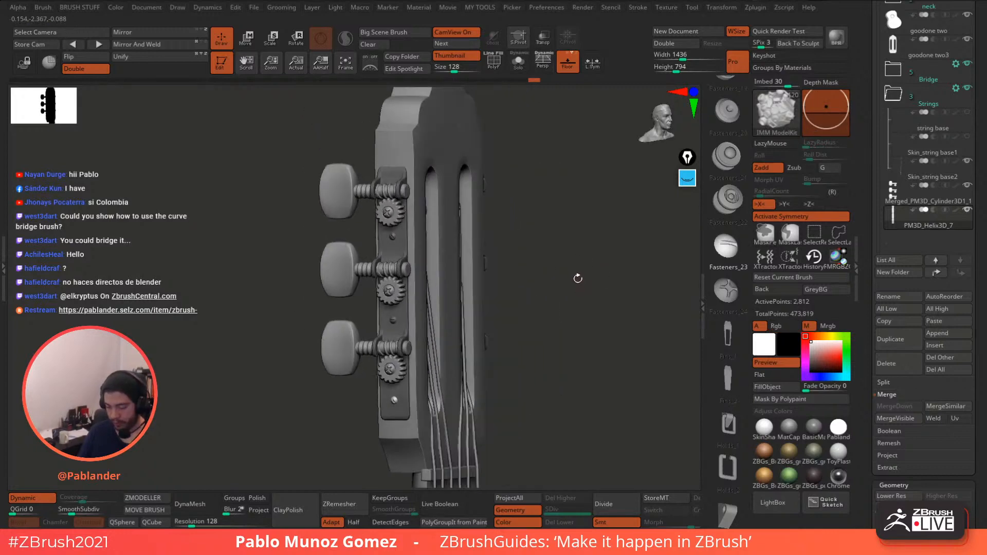
pyautogui.press('ctrl')
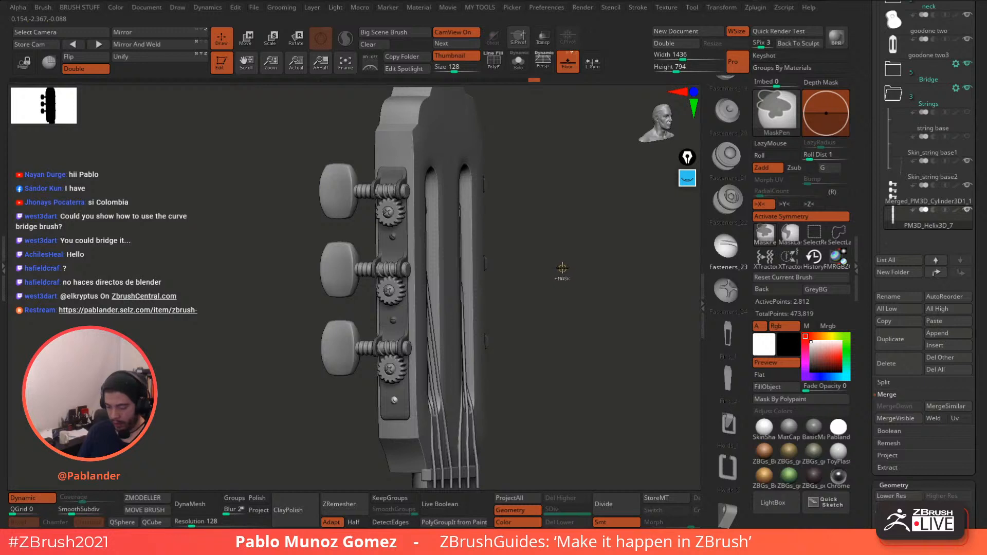
# - Solo the two tuner plates, polygroup the visible parts, and isolate the right plate
pyautogui.click(519, 61)
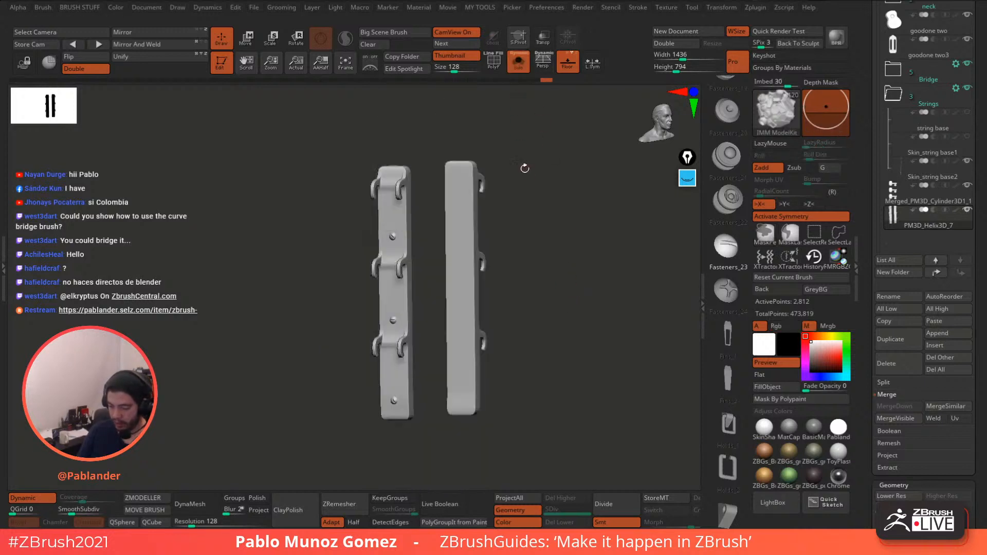
pyautogui.keyDown('alt'); pyautogui.moveTo(538, 190); pyautogui.dragTo(544, 208); pyautogui.keyUp('alt')
pyautogui.click(493, 62)
pyautogui.press('1')
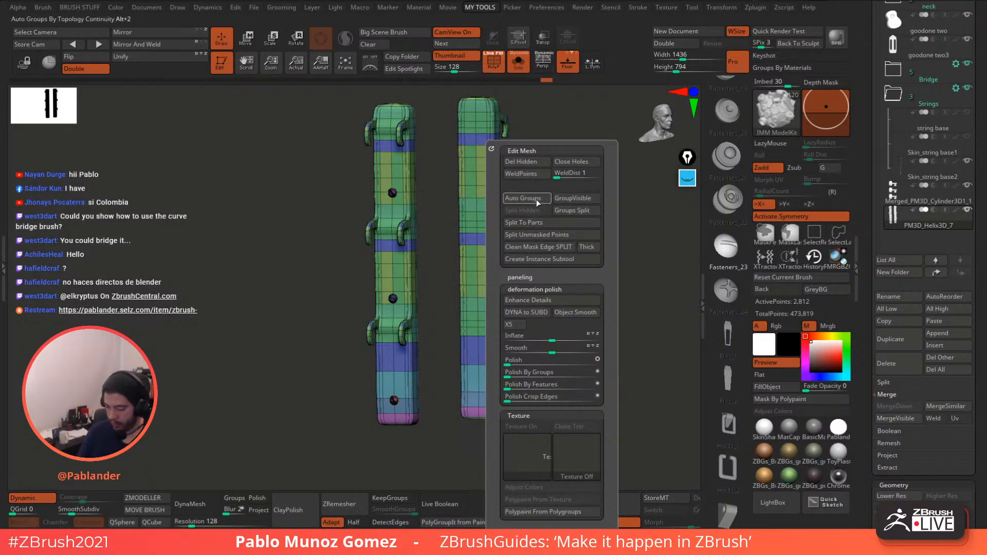
pyautogui.click(555, 199)
pyautogui.keyDown('ctrl'); pyautogui.keyDown('shift'); pyautogui.click(493, 260); pyautogui.keyUp('shift'); pyautogui.keyUp('ctrl')
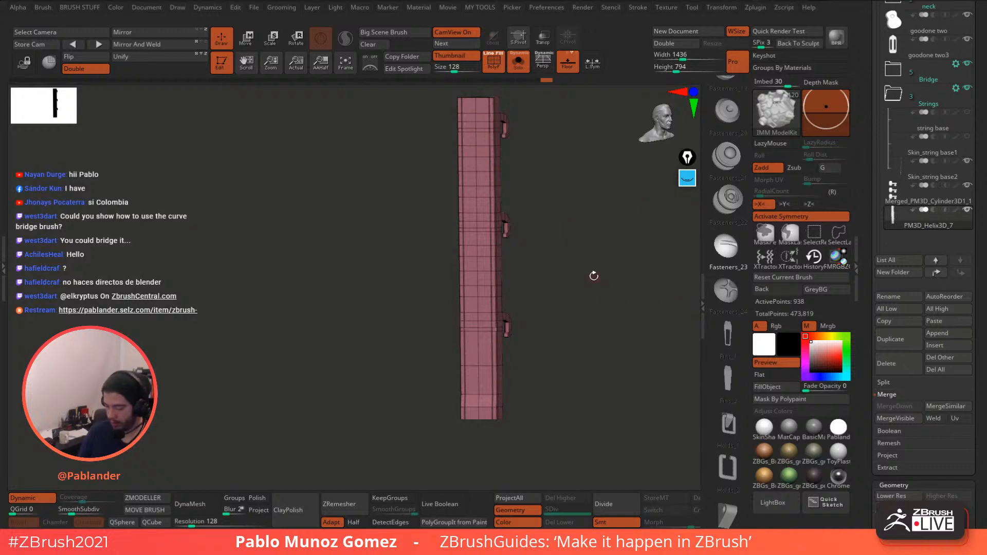
# - Select the Move brush and hide the left plate so only the screws remain
pyautogui.press('b')
pyautogui.press('m')
pyautogui.press('v')
pyautogui.keyDown('ctrl'); pyautogui.keyDown('shift'); pyautogui.moveTo(588, 242); pyautogui.dragTo(565, 271); pyautogui.keyUp('shift'); pyautogui.keyUp('ctrl')
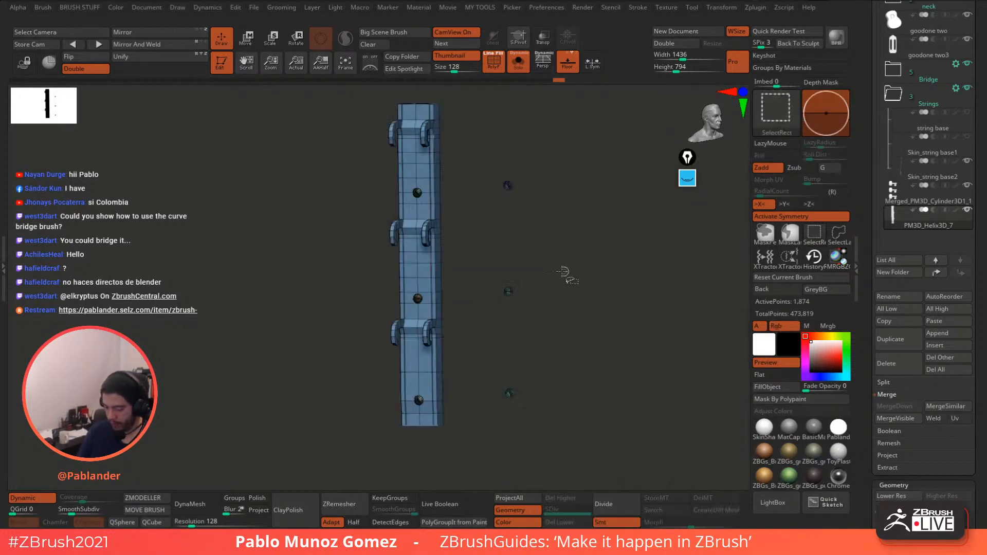
pyautogui.keyDown('ctrl'); pyautogui.keyDown('shift'); pyautogui.click(433, 281); pyautogui.keyUp('shift'); pyautogui.keyUp('ctrl')
# - Run Clean Mask Edge SPLIT and Group Visible Polygroups, then Split Hidden into a new subtool
pyautogui.press('1')
pyautogui.click(582, 251)
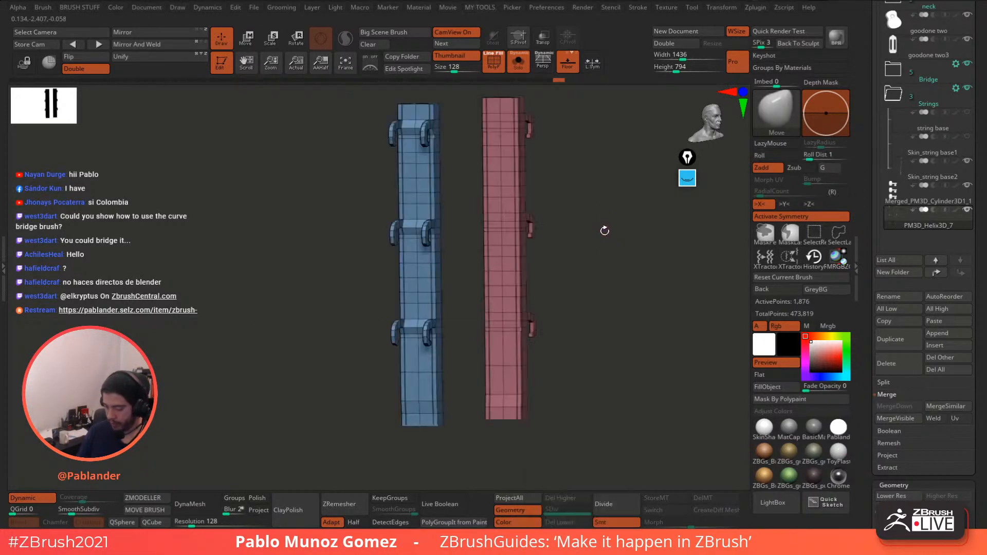
pyautogui.press('1')
pyautogui.click(624, 199)
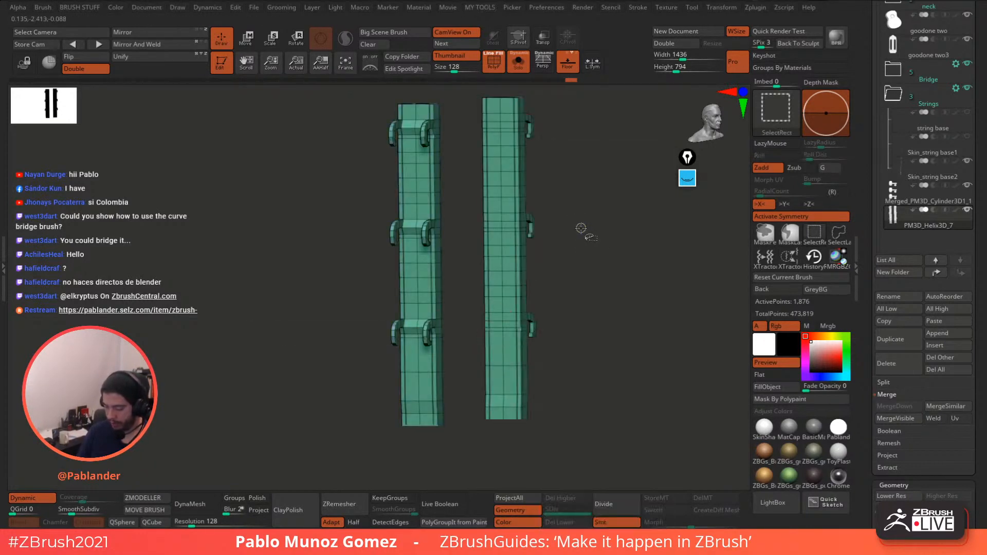
pyautogui.press('1')
pyautogui.click(576, 211)
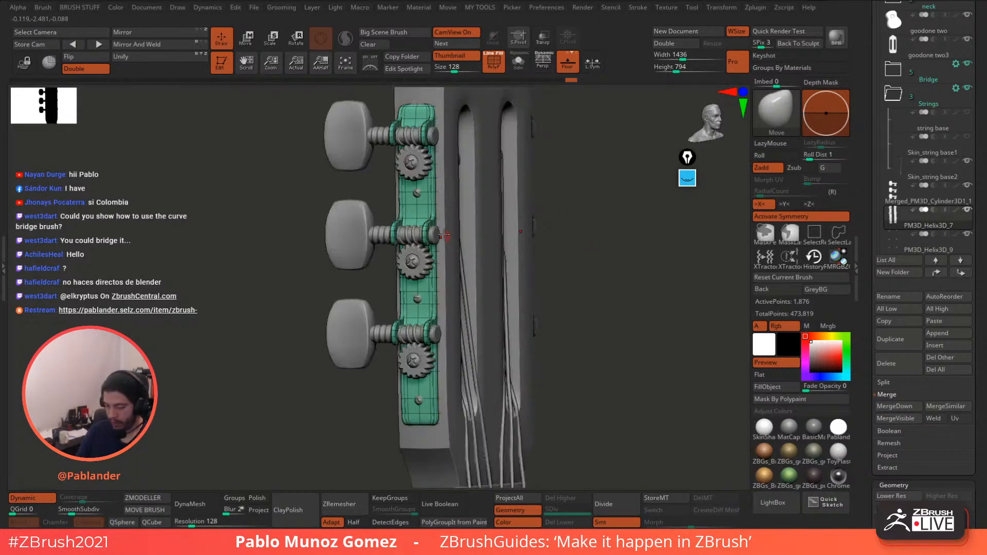
# - Select the merged tuner cylinder subtool and hide the wireframe in an angled front view
pyautogui.moveTo(697, 293); pyautogui.dragTo(604, 263)
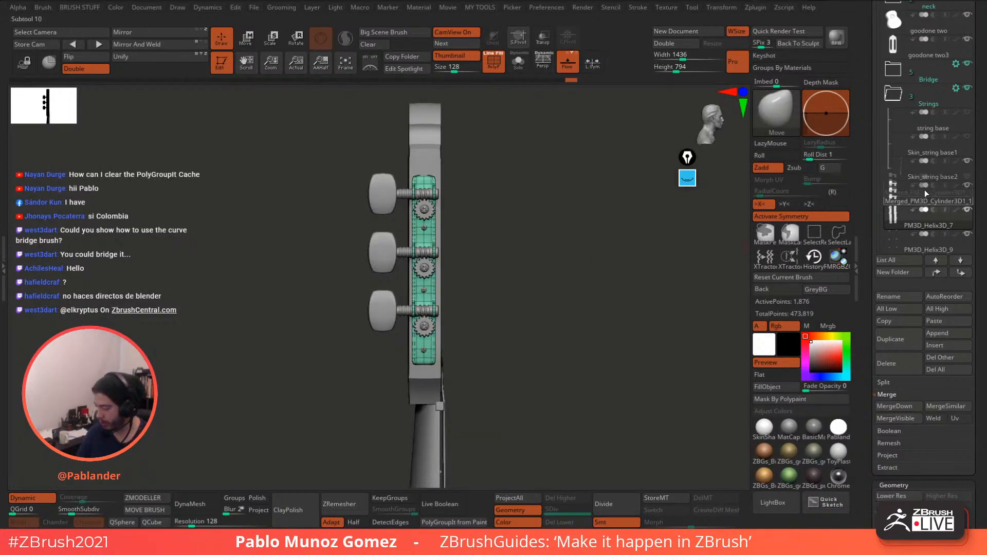
pyautogui.click(939, 200)
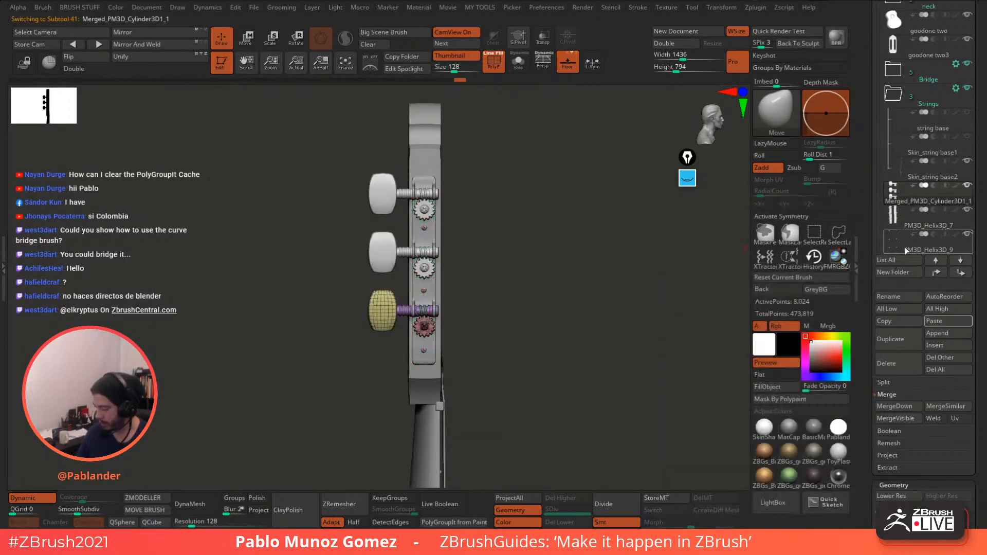
pyautogui.moveTo(718, 304); pyautogui.dragTo(582, 253)
pyautogui.click(496, 68)
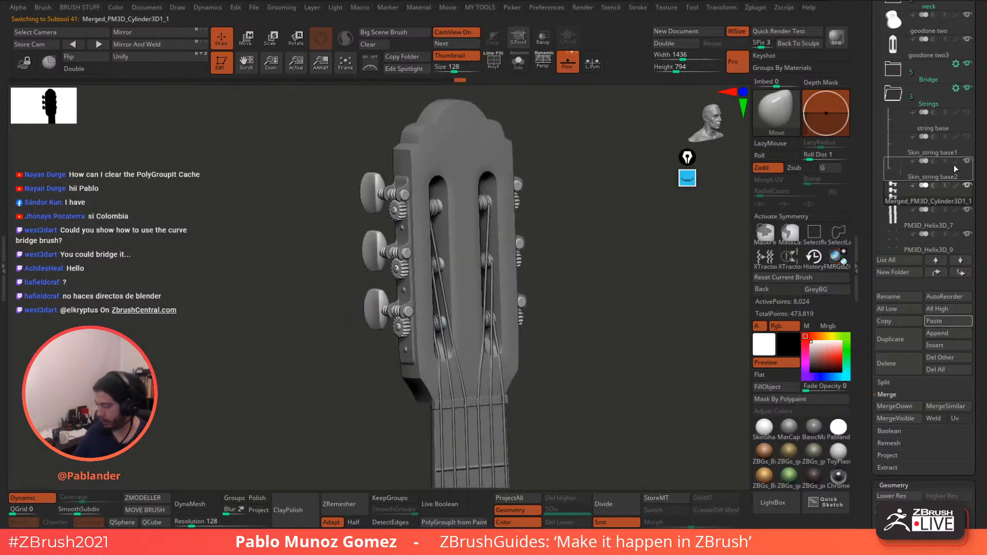
# - Create a 'tunning pegs' subtool folder and move PM3D_Helix3D_9 into it
pyautogui.click(904, 273)
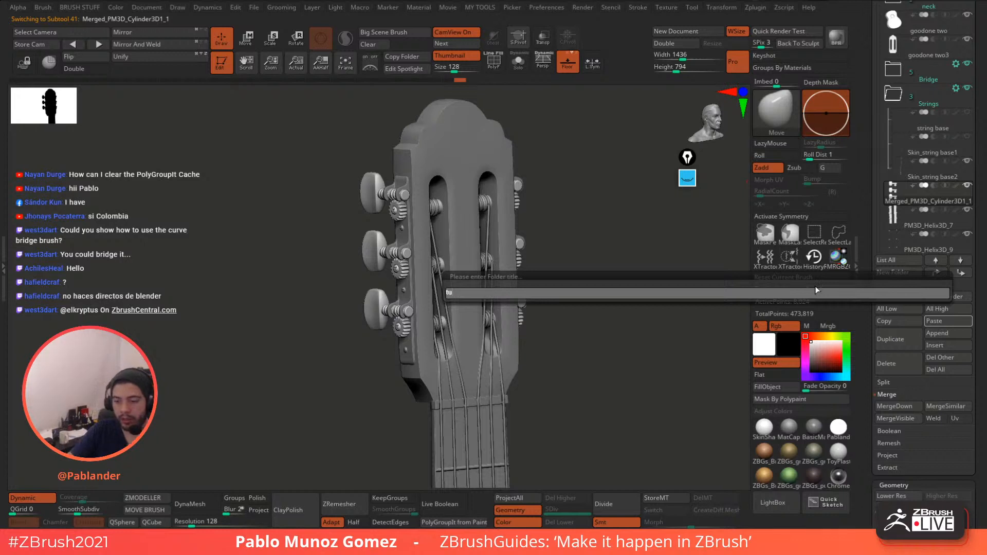
pyautogui.write('tunning pegs')
pyautogui.press('Return')
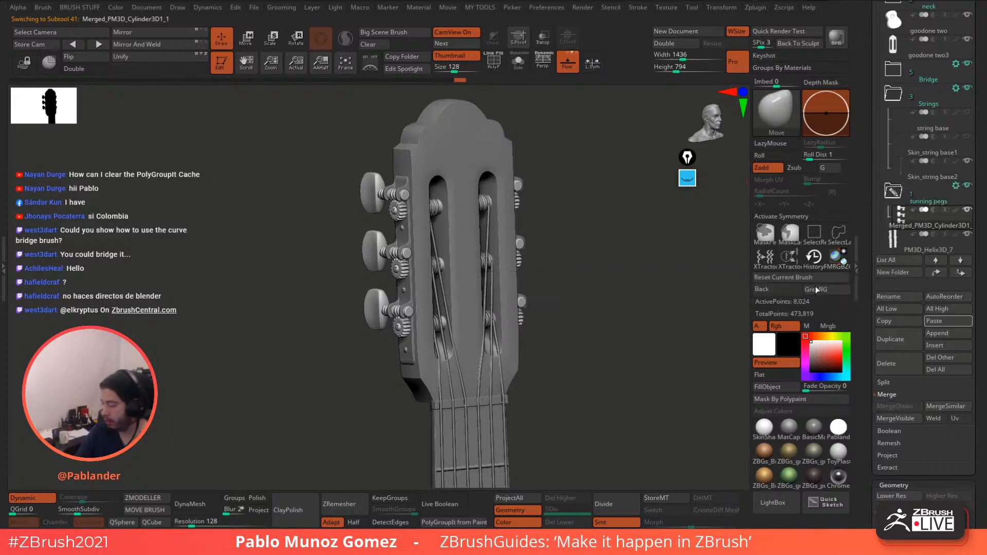
pyautogui.moveTo(877, 80); pyautogui.dragTo(878, 59)
pyautogui.moveTo(927, 138); pyautogui.dragTo(928, 114)
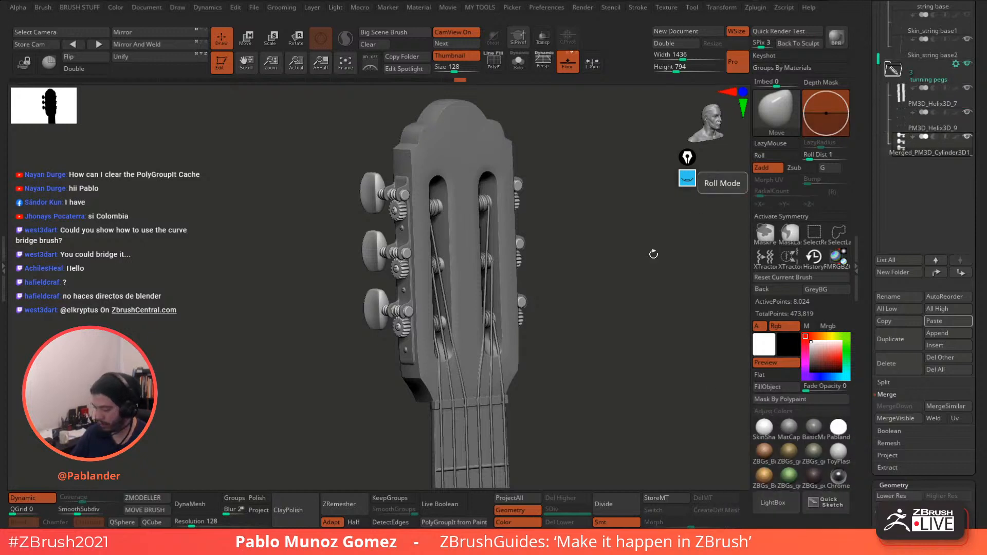
pyautogui.keyDown('alt'); pyautogui.moveTo(654, 253); pyautogui.dragTo(581, 293); pyautogui.keyUp('alt')
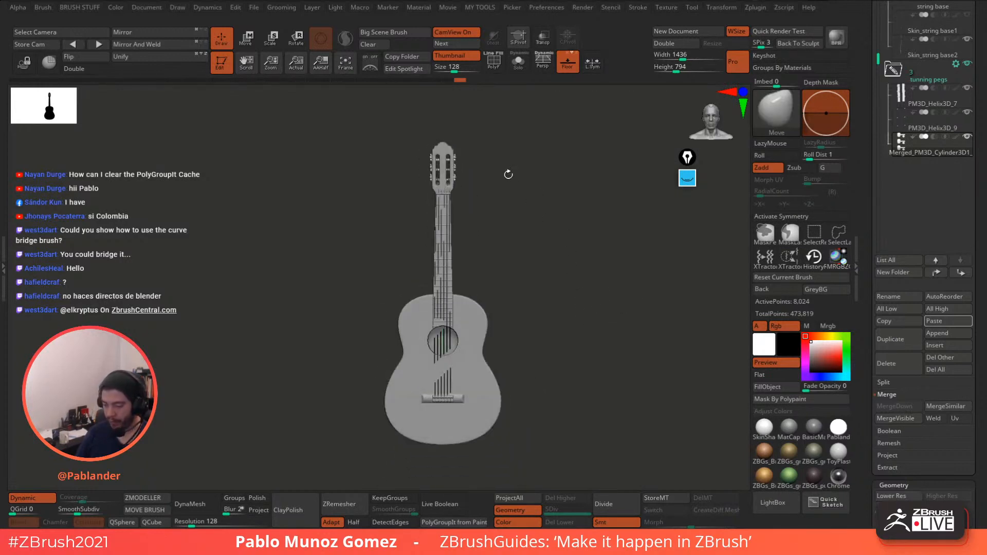
pyautogui.keyDown('alt'); pyautogui.moveTo(509, 174); pyautogui.dragTo(514, 287); pyautogui.keyUp('alt')
pyautogui.keyDown('alt'); pyautogui.moveTo(543, 176); pyautogui.dragTo(514, 391); pyautogui.keyUp('alt')
pyautogui.keyDown('alt'); pyautogui.moveTo(576, 212); pyautogui.dragTo(563, 251); pyautogui.keyUp('alt')
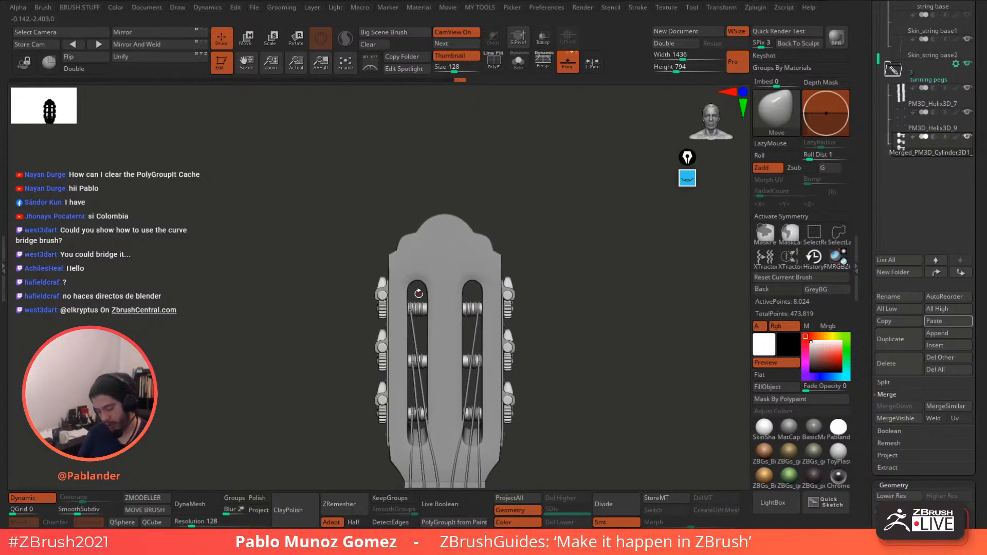
pyautogui.keyDown('ctrl'); pyautogui.moveTo(483, 311); pyautogui.dragTo(531, 186, button='right'); pyautogui.keyUp('ctrl')
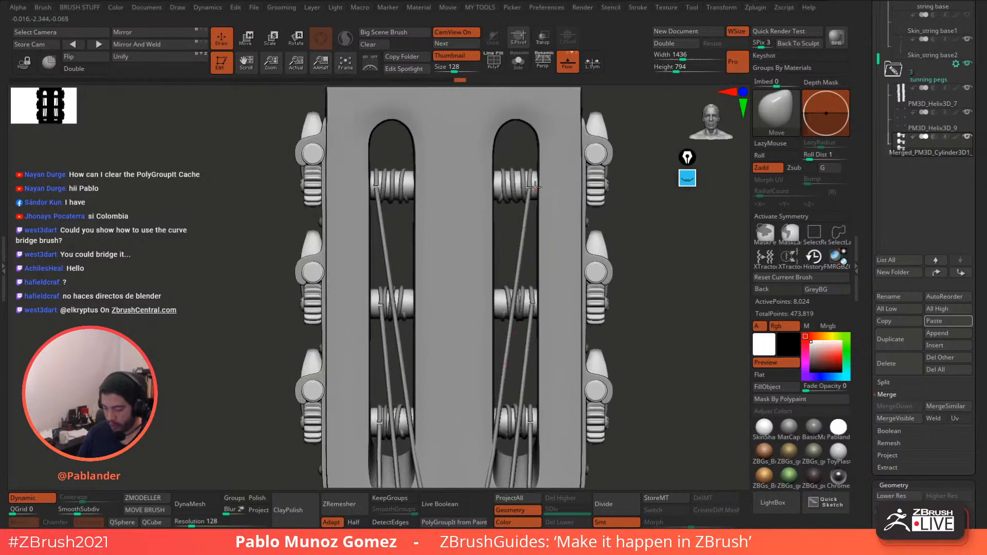
pyautogui.moveTo(518, 318)
pyautogui.keyDown('ctrl'); pyautogui.mouseDown(button='right')
pyautogui.moveTo(548, 178)
pyautogui.moveTo(518, 313)
pyautogui.mouseUp(button='right'); pyautogui.keyUp('ctrl')
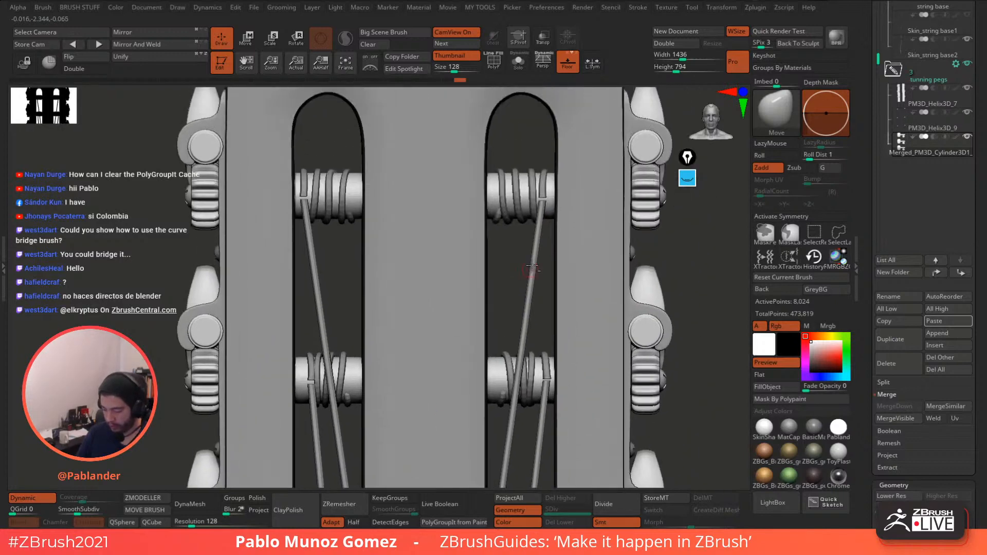
pyautogui.click(494, 60)
pyautogui.click(519, 63)
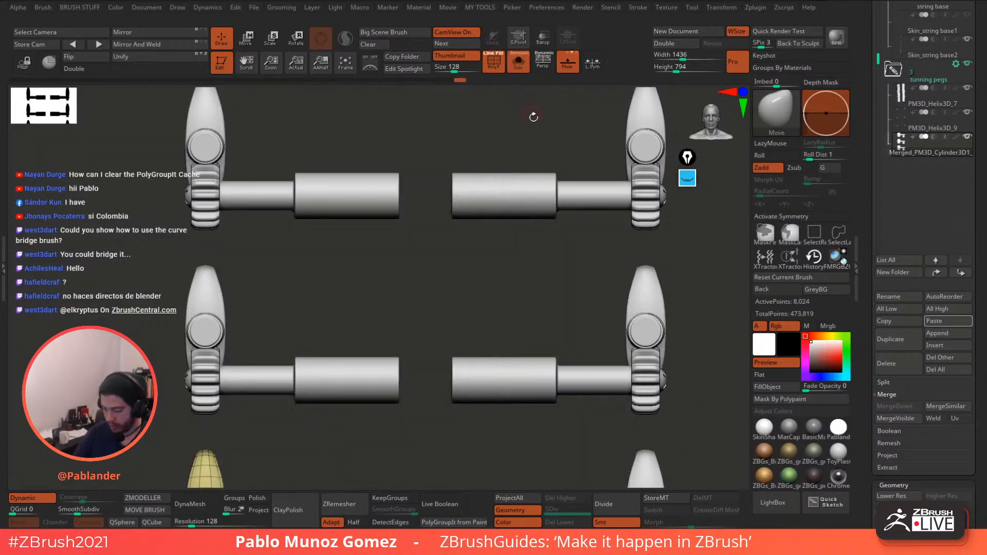
pyautogui.click(519, 62)
pyautogui.keyDown('alt'); pyautogui.click(543, 200); pyautogui.keyUp('alt')
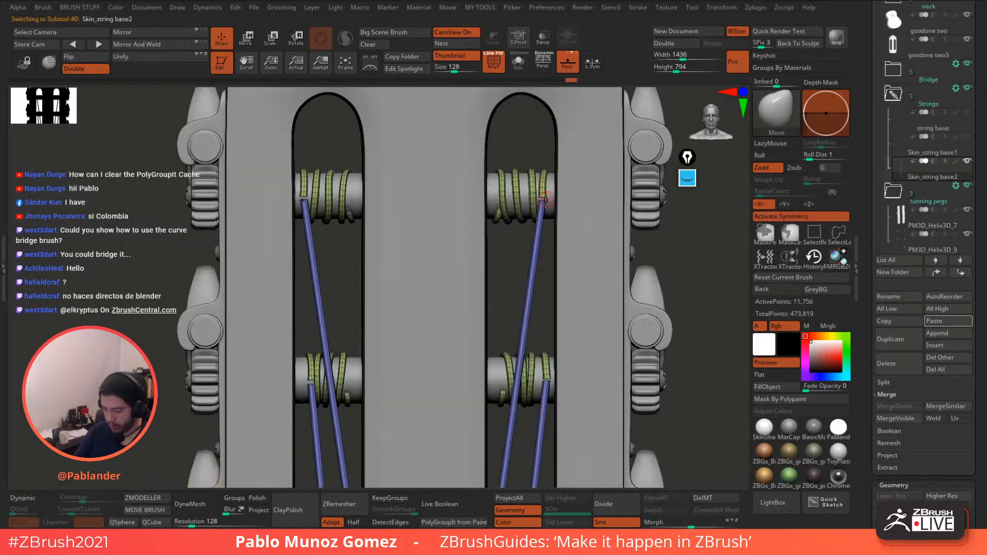
pyautogui.click(497, 70)
pyautogui.keyDown('alt'); pyautogui.moveTo(520, 196); pyautogui.dragTo(489, 167, button='right'); pyautogui.keyUp('alt')
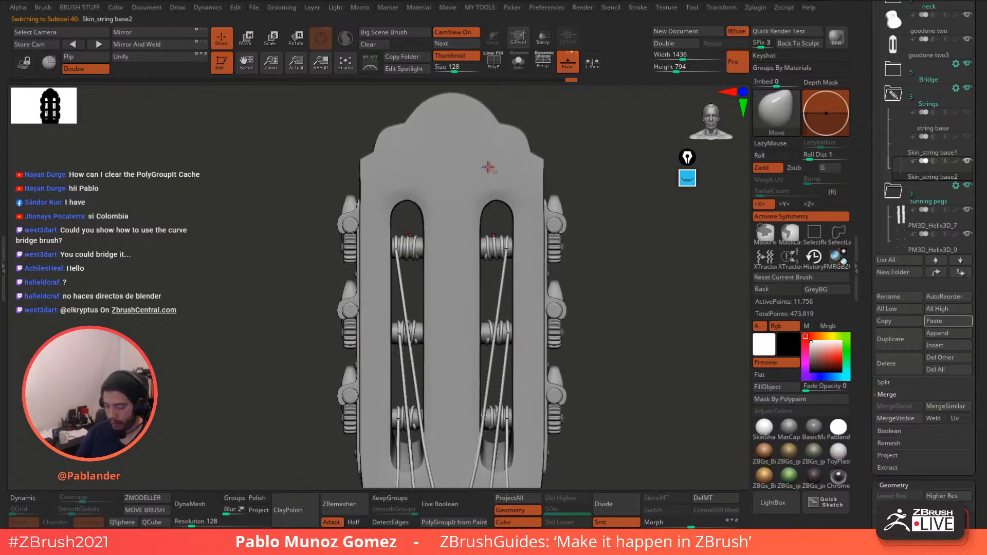
pyautogui.keyDown('alt'); pyautogui.click(467, 141); pyautogui.keyUp('alt')
pyautogui.keyDown('alt'); pyautogui.moveTo(614, 259); pyautogui.dragTo(599, 233); pyautogui.keyUp('alt')
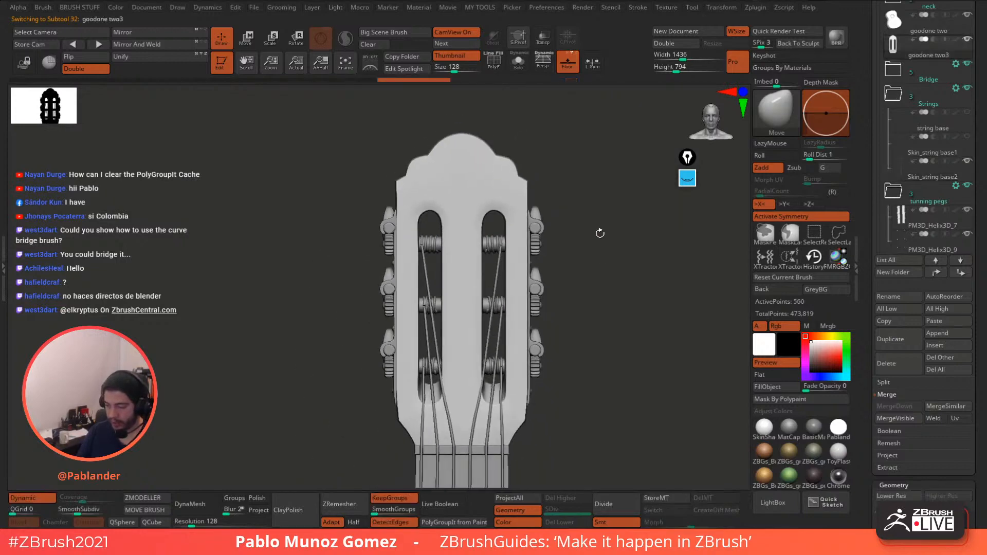
# - Duplicate the headstock plate subtool and view the copy soloed
pyautogui.click(518, 63)
pyautogui.click(493, 62)
pyautogui.click(493, 63)
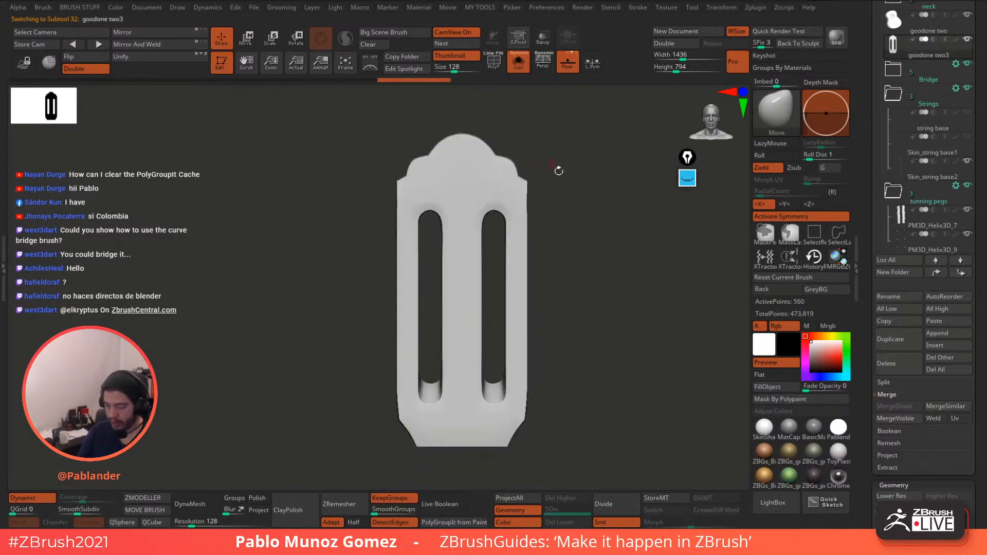
pyautogui.moveTo(557, 170); pyautogui.dragTo(567, 232)
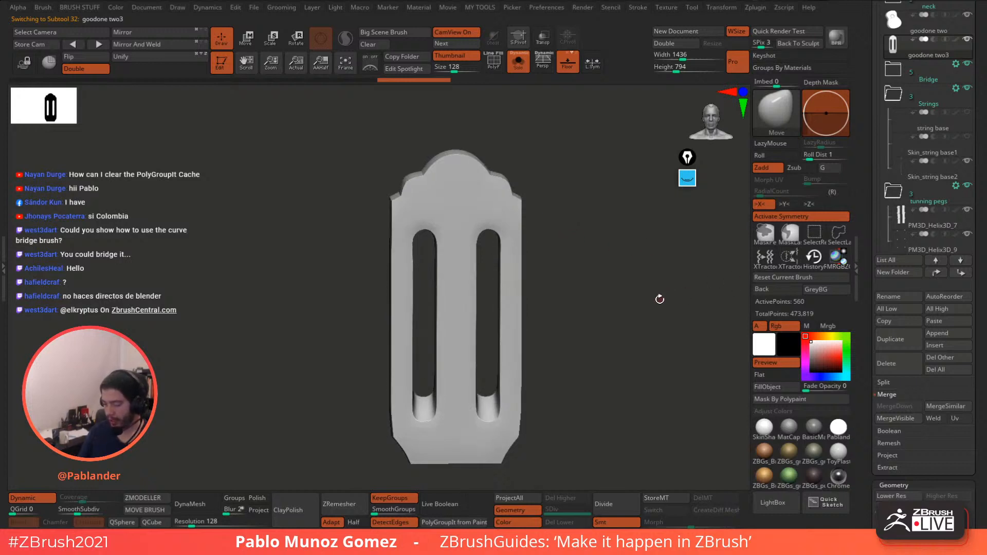
pyautogui.click(911, 337)
pyautogui.moveTo(973, 110)
pyautogui.mouseDown()
pyautogui.moveTo(973, 82)
pyautogui.moveTo(973, 111)
pyautogui.mouseUp()
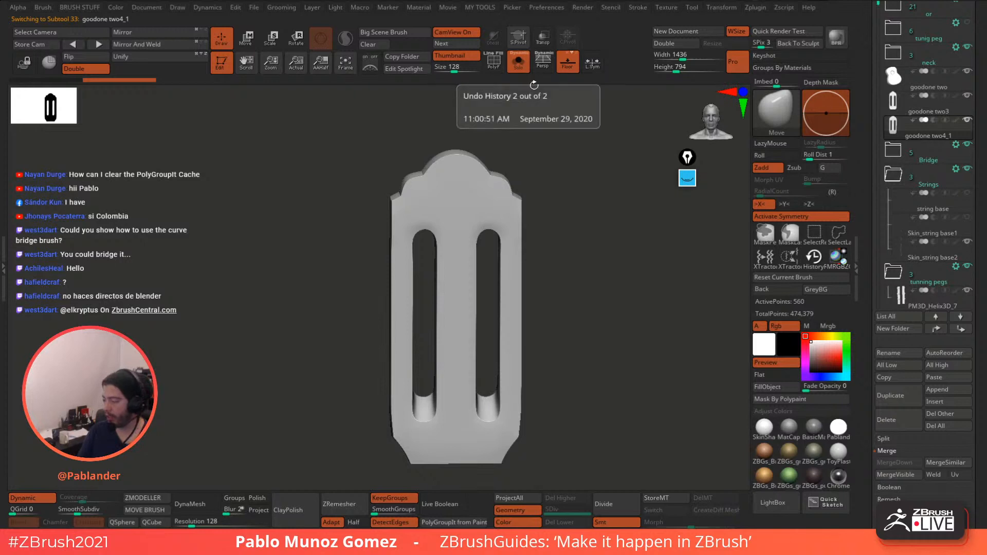
pyautogui.click(519, 67)
pyautogui.click(517, 64)
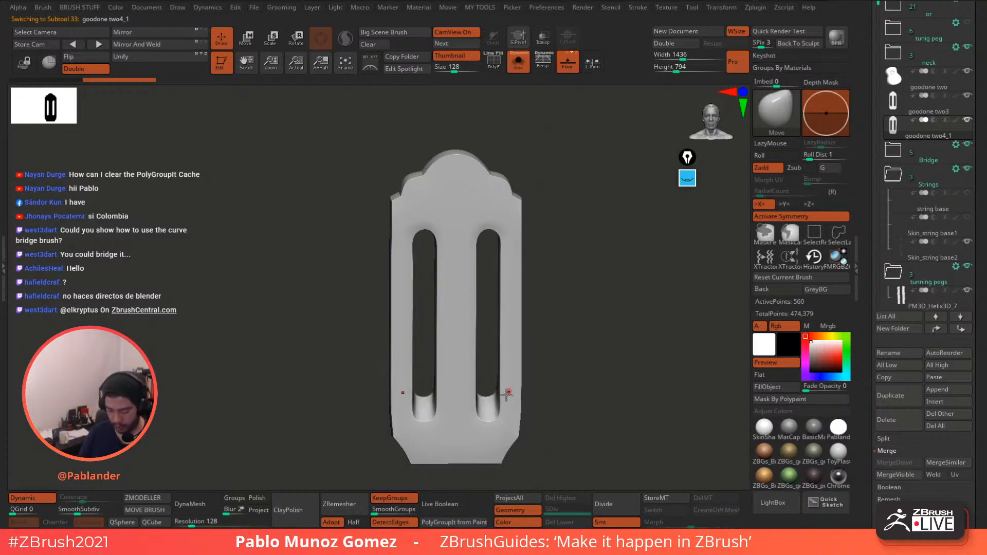
# - Try a DynaMesh remesh, undo it, and set the DynaMesh resolution to 200
pyautogui.click(201, 504)
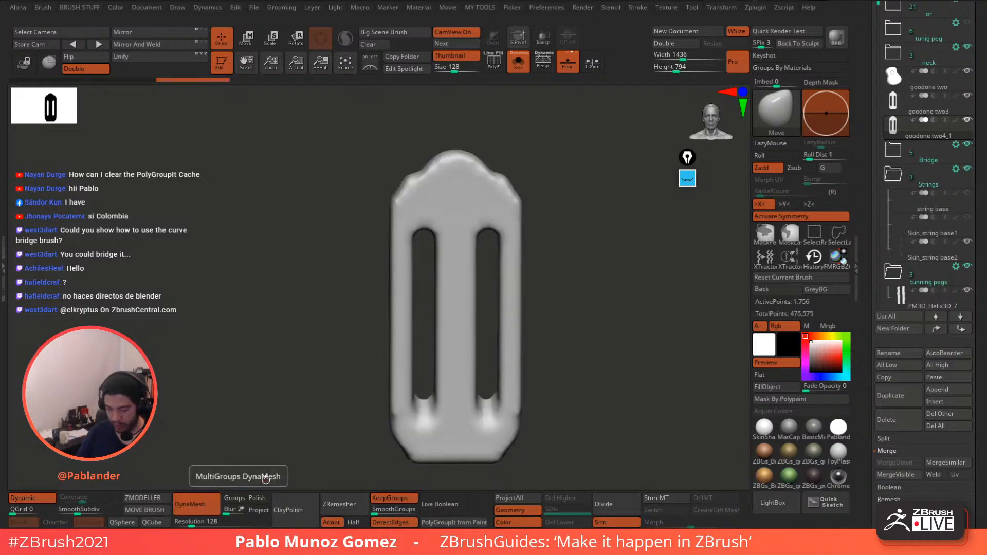
pyautogui.click(493, 62)
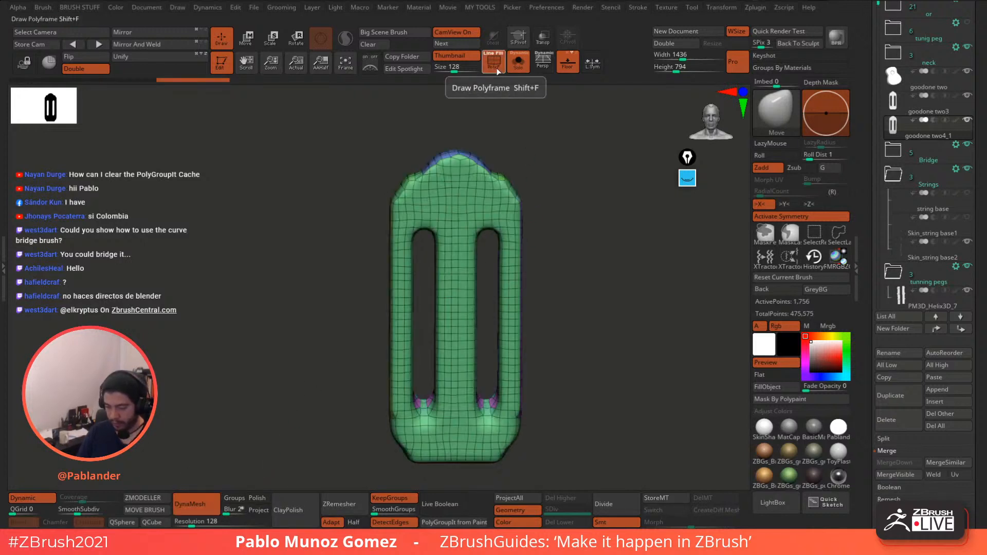
pyautogui.click(493, 62)
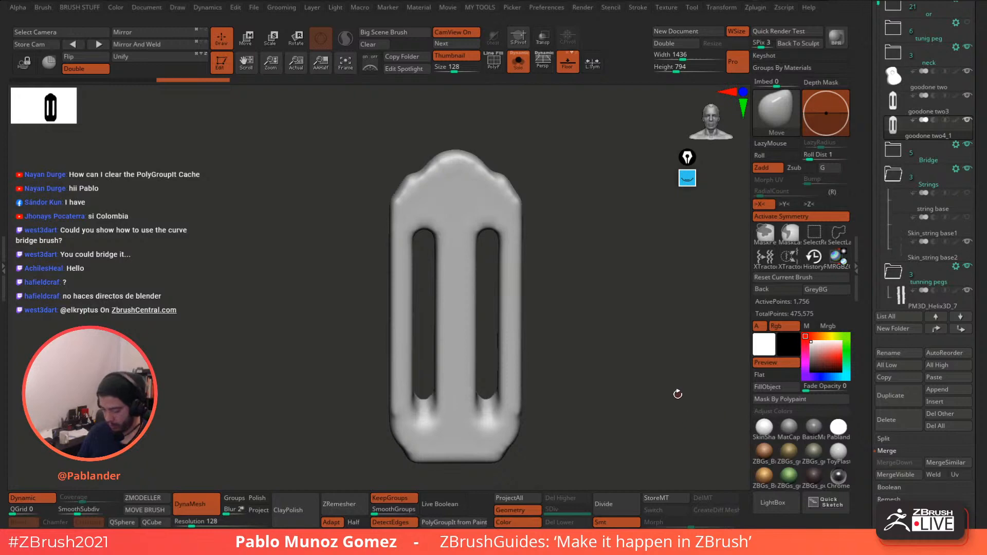
pyautogui.hotkey('ctrl', 'z')
pyautogui.scroll(-6, 867, 314)
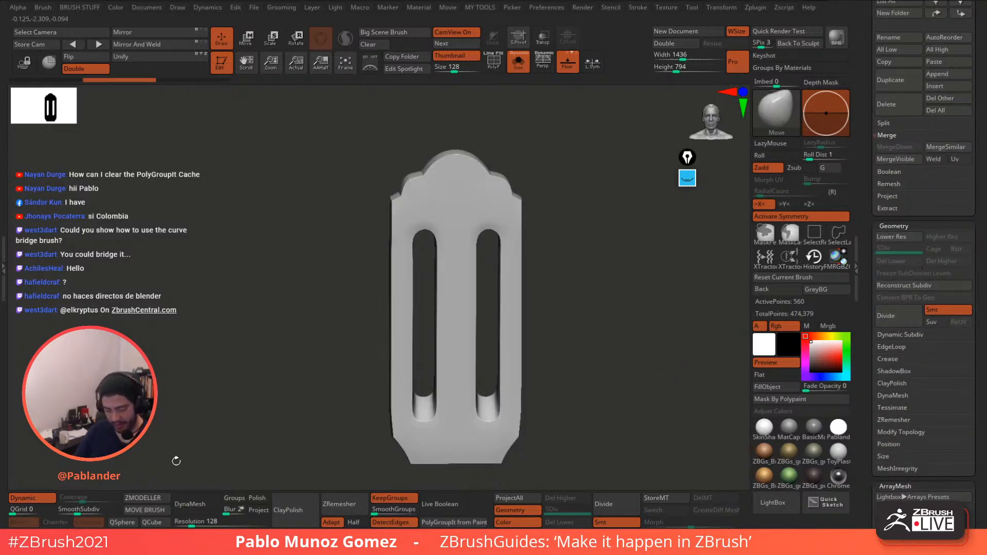
pyautogui.click(31, 498)
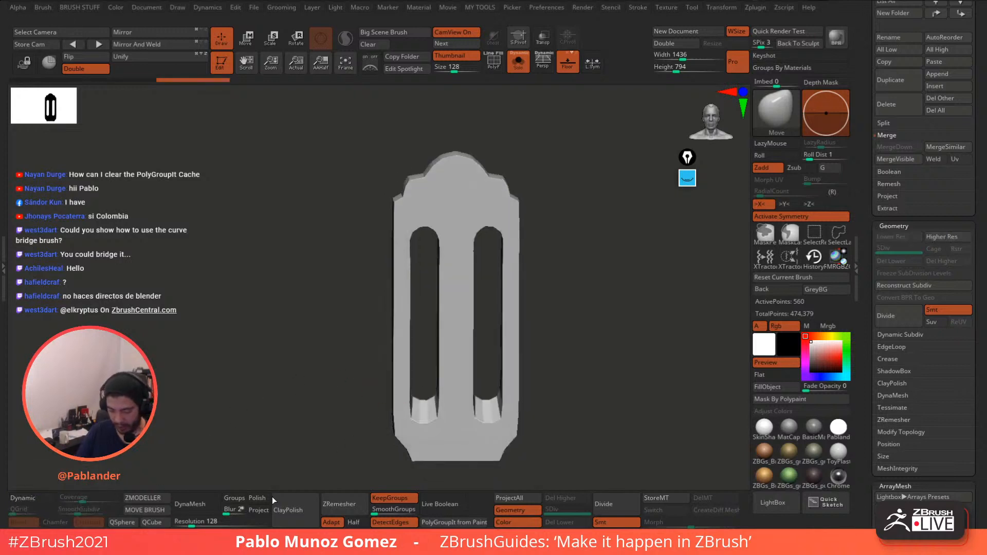
pyautogui.click(199, 521)
pyautogui.write('200')
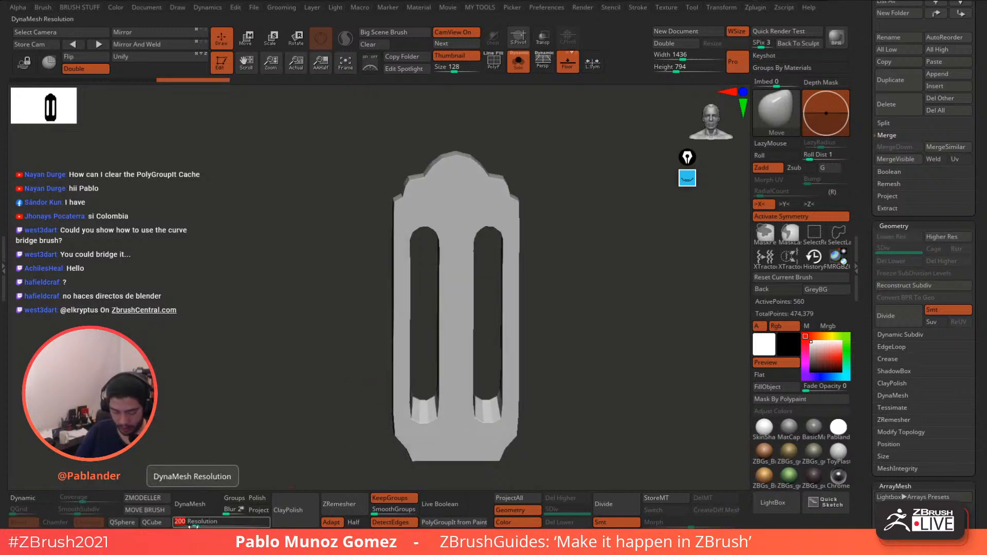
pyautogui.click(23, 497)
# - Apply Dynamic Subdiv, delete lower levels, and DynaMesh the plate at resolution 448
pyautogui.click(929, 334)
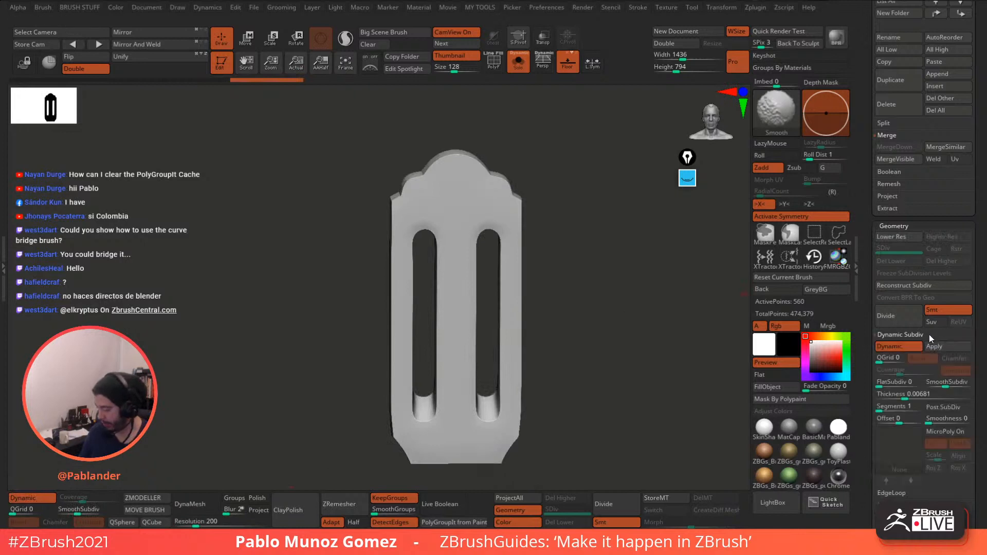
pyautogui.click(946, 348)
pyautogui.click(207, 501)
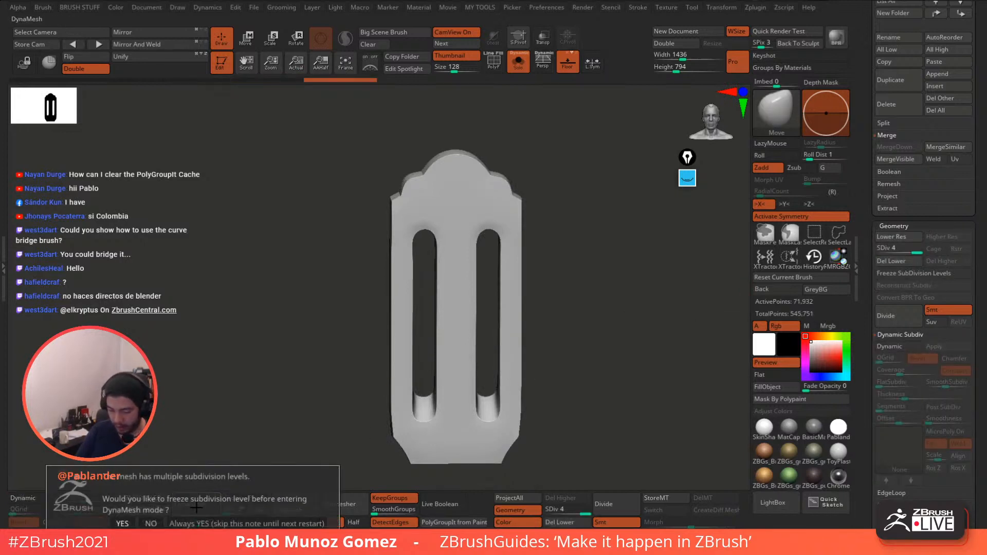
pyautogui.click(151, 523)
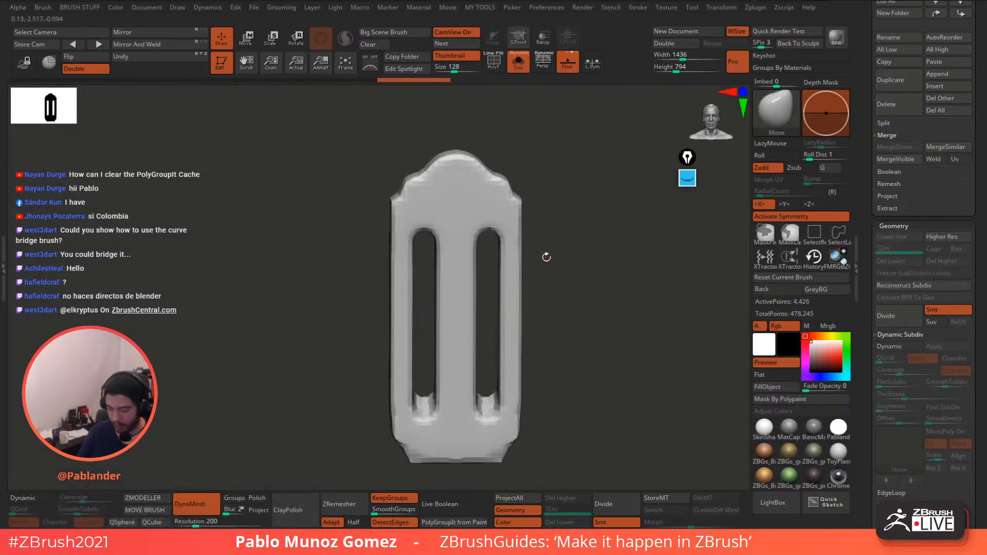
pyautogui.hotkey('ctrl', 'z')
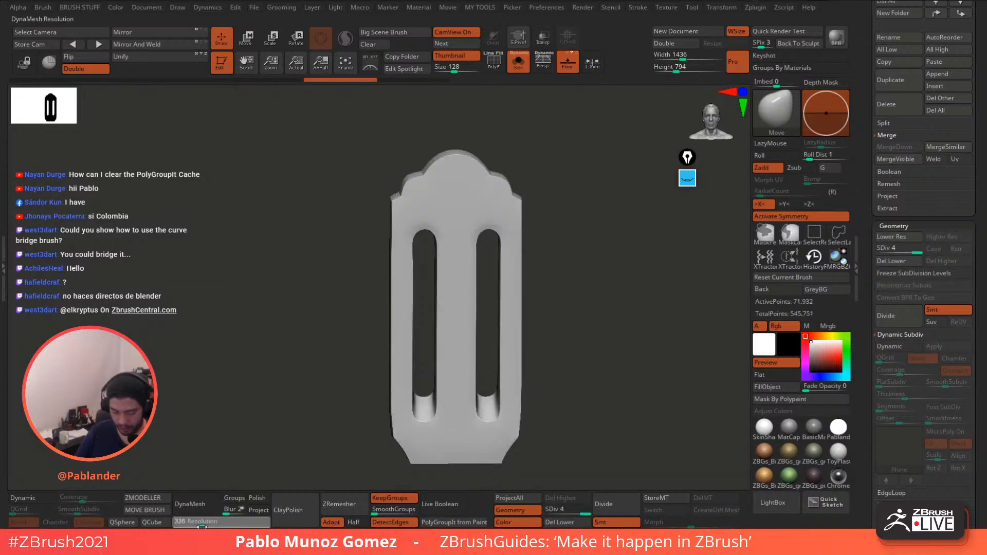
pyautogui.click(907, 262)
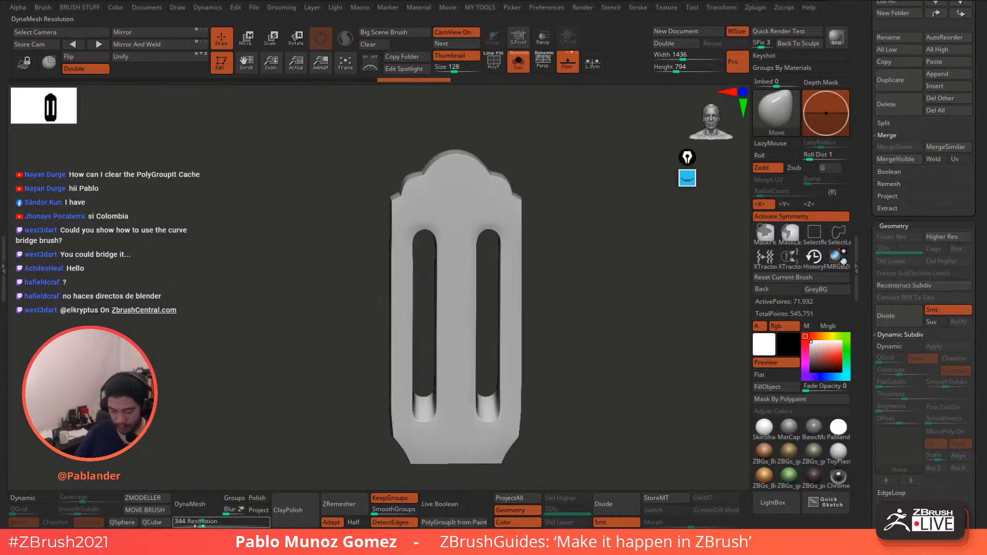
pyautogui.moveTo(202, 527); pyautogui.dragTo(206, 526)
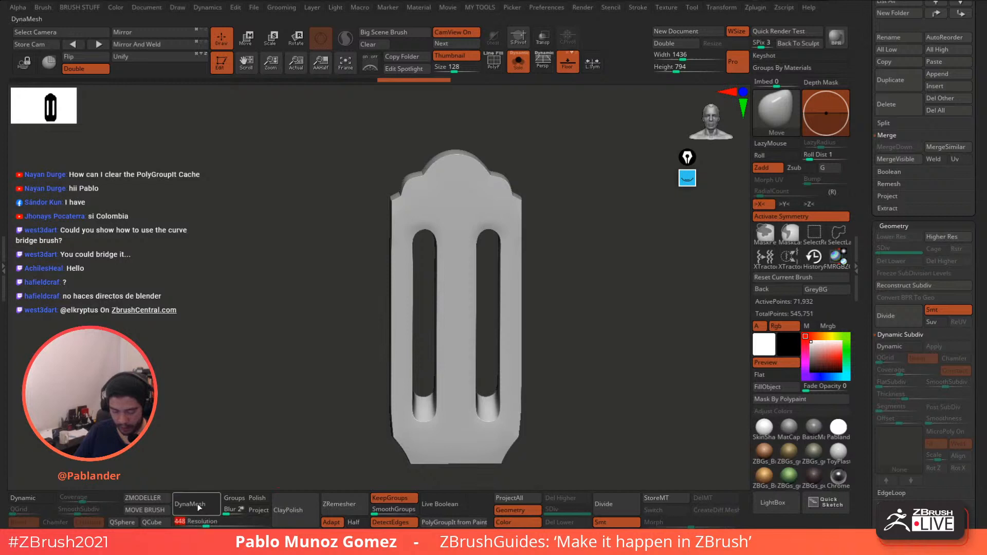
pyautogui.click(189, 504)
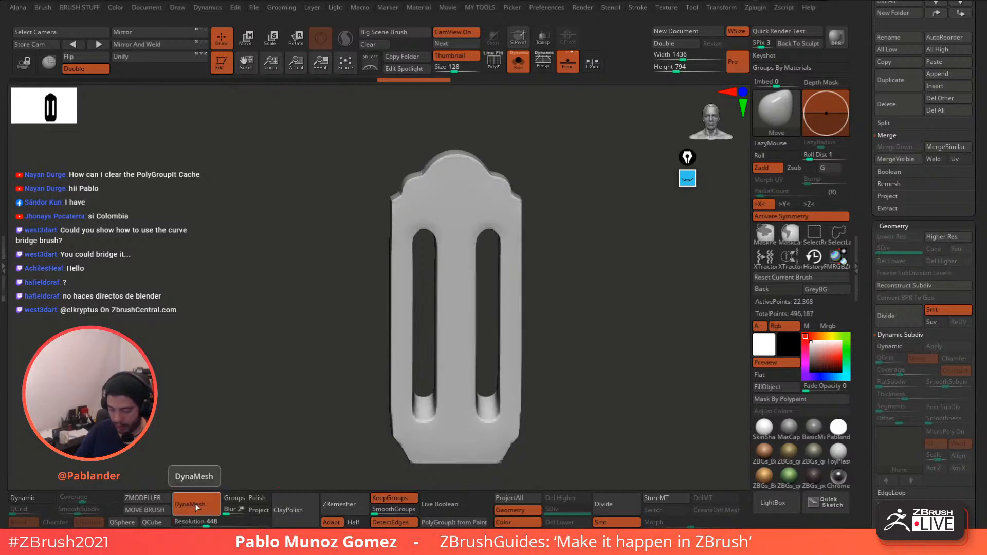
pyautogui.click(518, 62)
pyautogui.click(518, 62)
# - Pick PM_Sharp_Mask, test and clear a mask, then re-DynaMesh the plate at resolution 808
pyautogui.keyDown('ctrl'); pyautogui.moveTo(479, 159); pyautogui.dragTo(544, 234, button='right'); pyautogui.keyUp('ctrl')
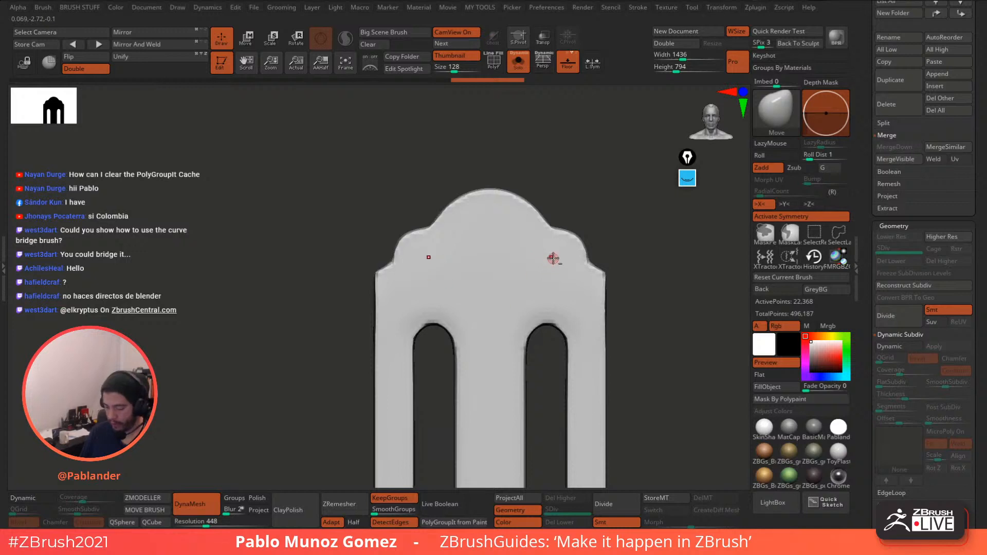
pyautogui.press('space')
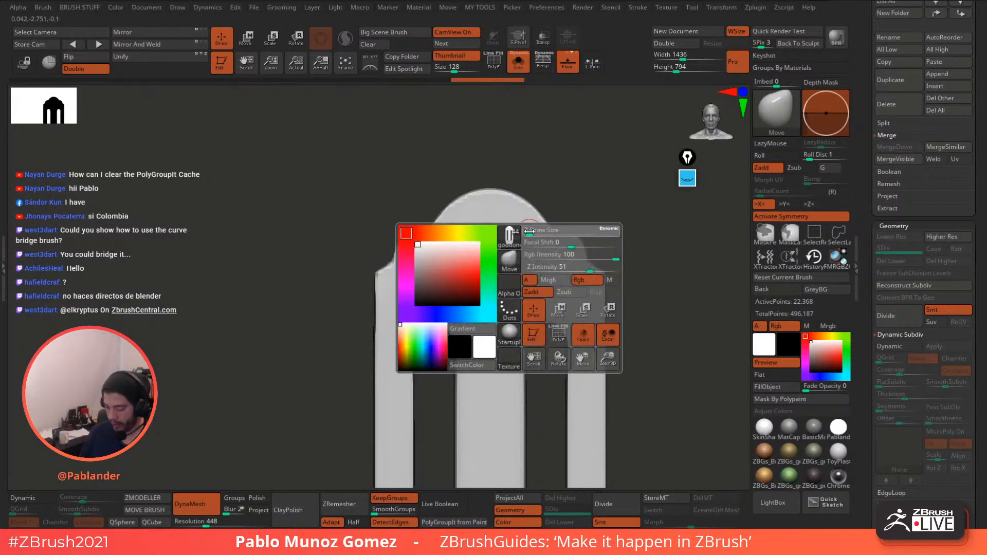
pyautogui.press('b')
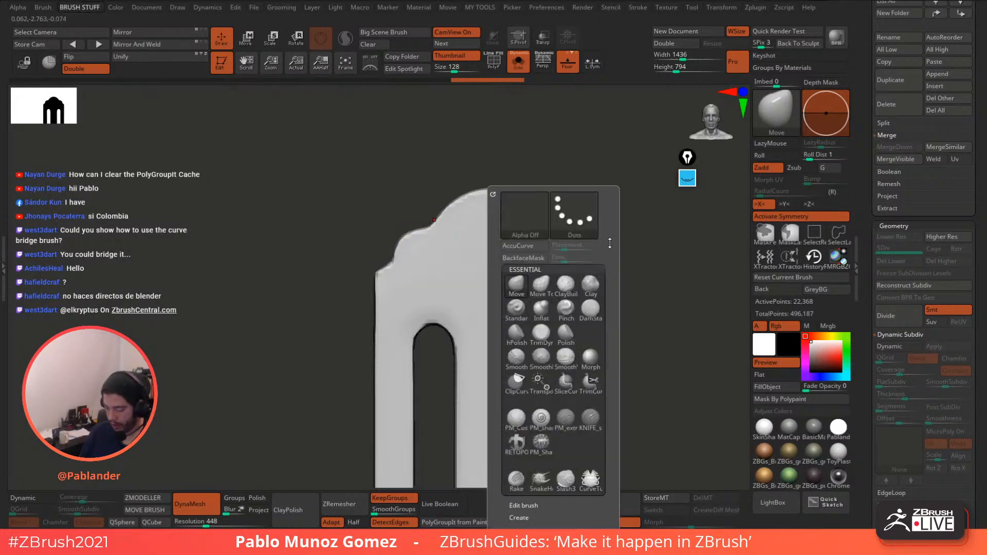
pyautogui.click(550, 442)
pyautogui.moveTo(493, 230); pyautogui.dragTo(474, 244)
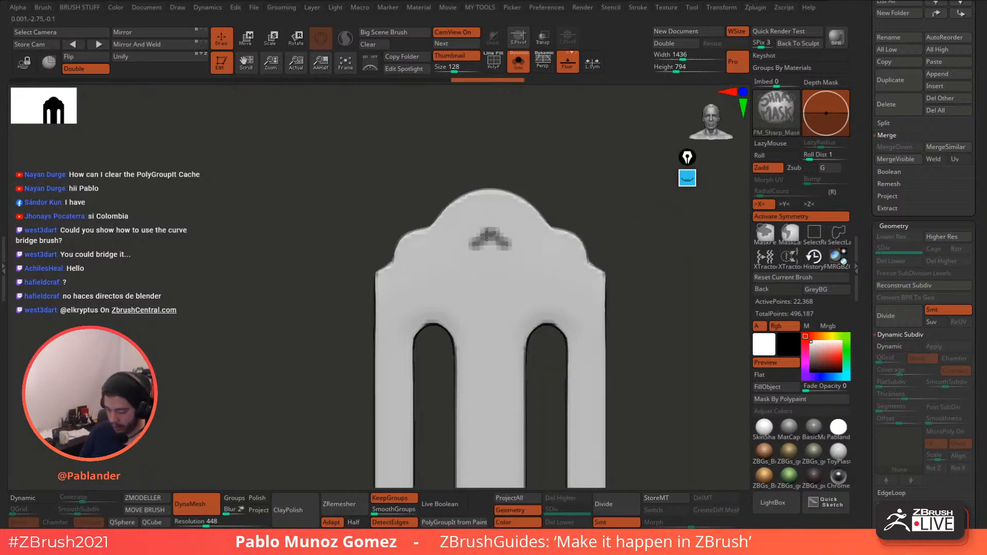
pyautogui.keyDown('ctrl'); pyautogui.moveTo(564, 201); pyautogui.dragTo(576, 189); pyautogui.keyUp('ctrl')
pyautogui.moveTo(207, 525); pyautogui.dragTo(212, 526)
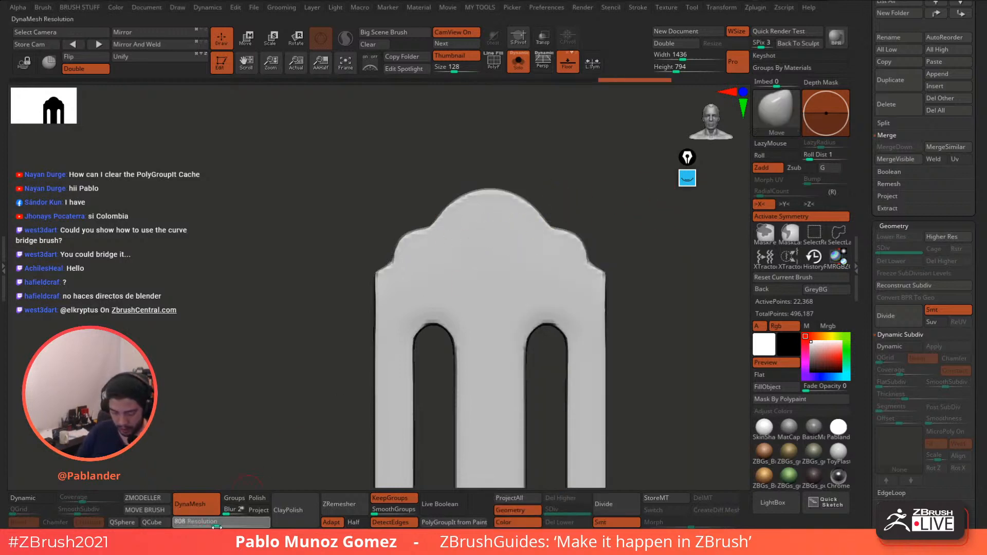
pyautogui.keyDown('ctrl'); pyautogui.moveTo(263, 402); pyautogui.dragTo(263, 410); pyautogui.keyUp('ctrl')
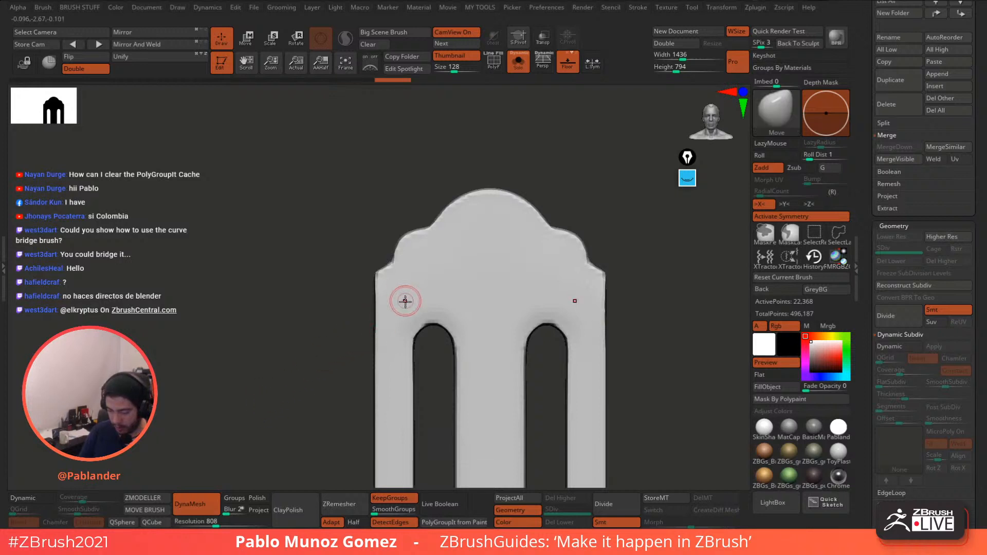
pyautogui.keyDown('ctrl'); pyautogui.moveTo(329, 355); pyautogui.dragTo(327, 422); pyautogui.keyUp('ctrl')
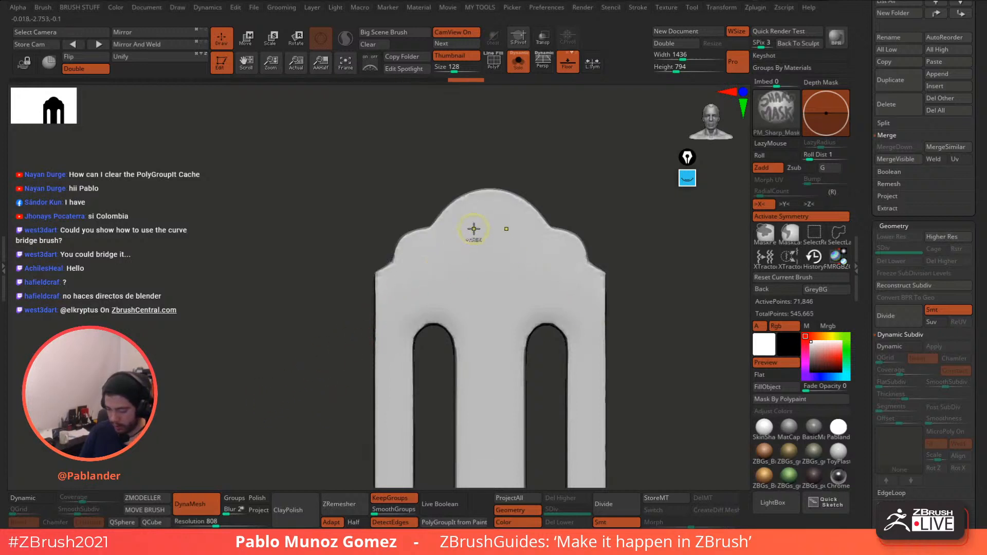
# - Paint a mirrored scroll-shaped panel mask, then invert it and refine its lower edge
pyautogui.moveTo(481, 220)
pyautogui.keyDown('ctrl'); pyautogui.mouseDown()
pyautogui.moveTo(415, 297)
pyautogui.moveTo(452, 257)
pyautogui.moveTo(427, 278)
pyautogui.moveTo(447, 282)
pyautogui.moveTo(475, 251)
pyautogui.moveTo(497, 291)
pyautogui.mouseUp(); pyautogui.keyUp('ctrl')
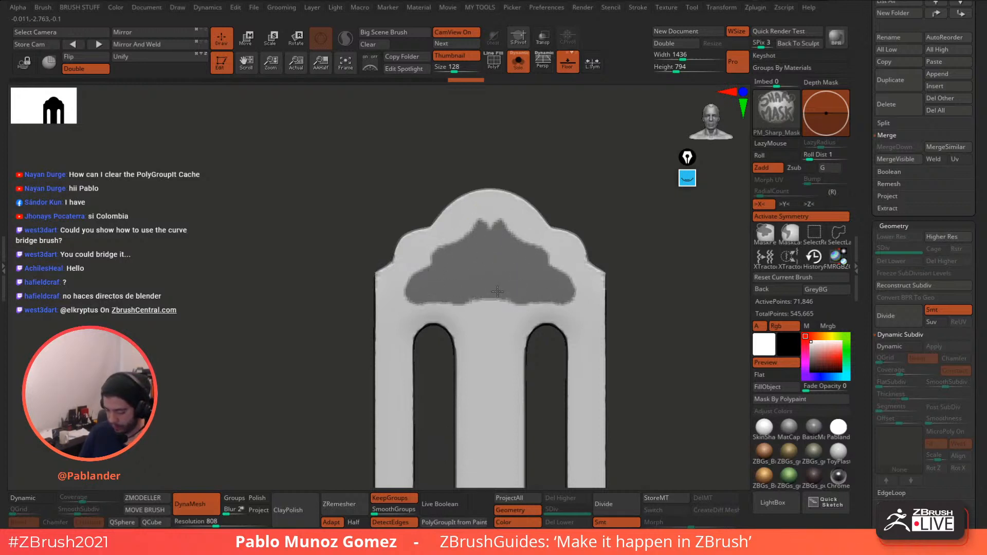
pyautogui.moveTo(559, 287)
pyautogui.keyDown('ctrl'); pyautogui.mouseDown()
pyautogui.moveTo(566, 272)
pyautogui.moveTo(496, 234)
pyautogui.moveTo(421, 270)
pyautogui.mouseUp(); pyautogui.keyUp('ctrl')
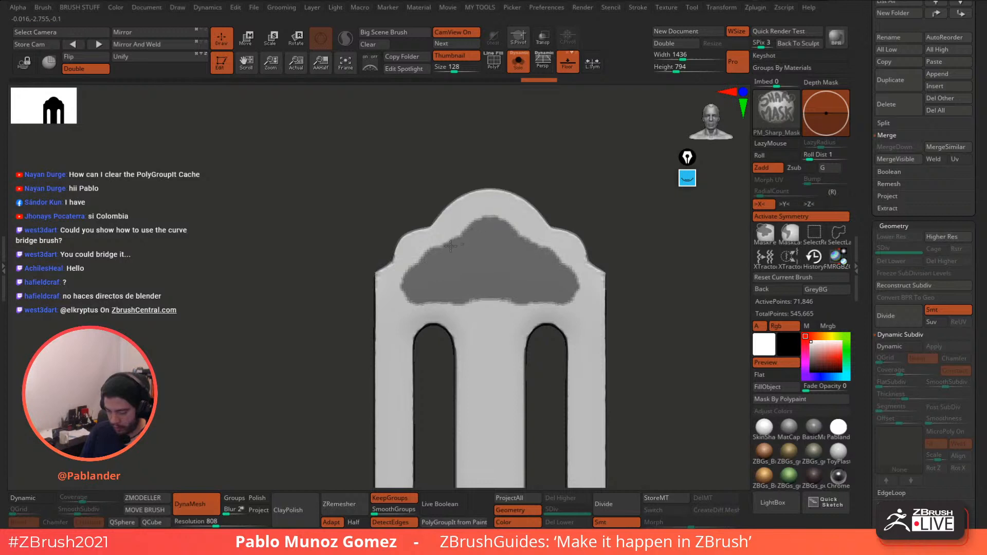
pyautogui.moveTo(462, 212)
pyautogui.keyDown('ctrl'); pyautogui.mouseDown()
pyautogui.moveTo(452, 238)
pyautogui.moveTo(462, 219)
pyautogui.mouseUp(); pyautogui.keyUp('ctrl')
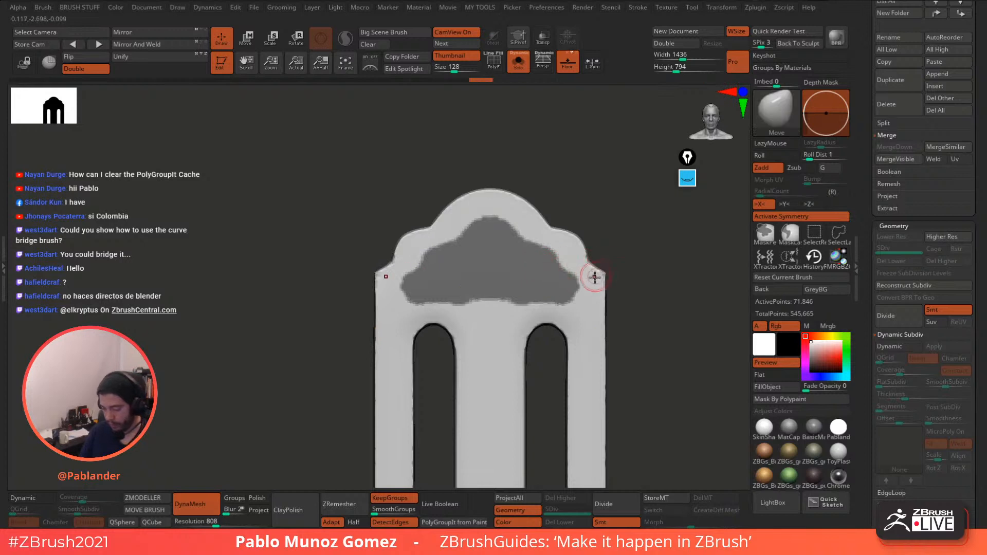
pyautogui.press('ctrl')
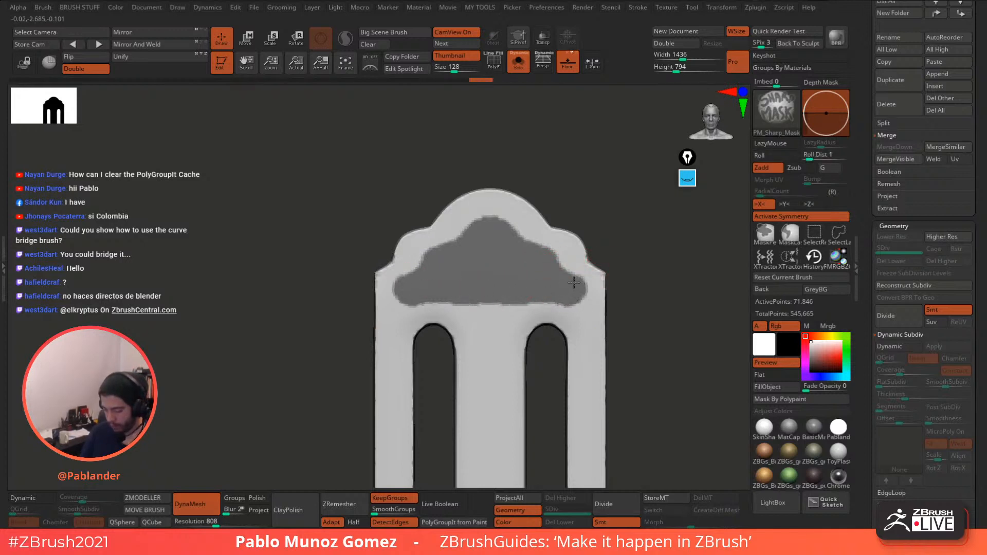
pyautogui.keyDown('ctrl'); pyautogui.moveTo(574, 283); pyautogui.dragTo(481, 294); pyautogui.keyUp('ctrl')
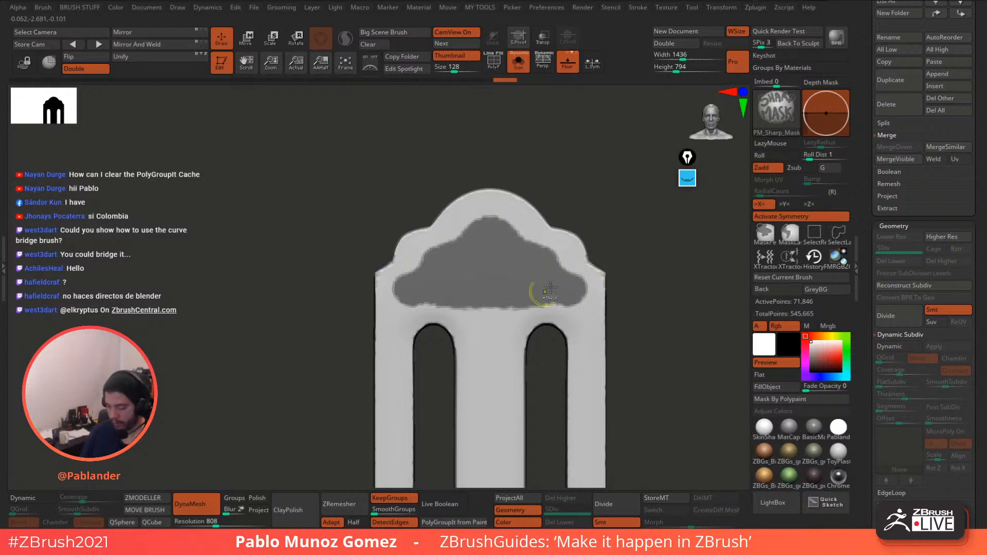
pyautogui.keyDown('ctrl'); pyautogui.click(634, 241); pyautogui.keyUp('ctrl')
pyautogui.keyDown('ctrl'); pyautogui.moveTo(420, 315); pyautogui.dragTo(522, 303); pyautogui.keyUp('ctrl')
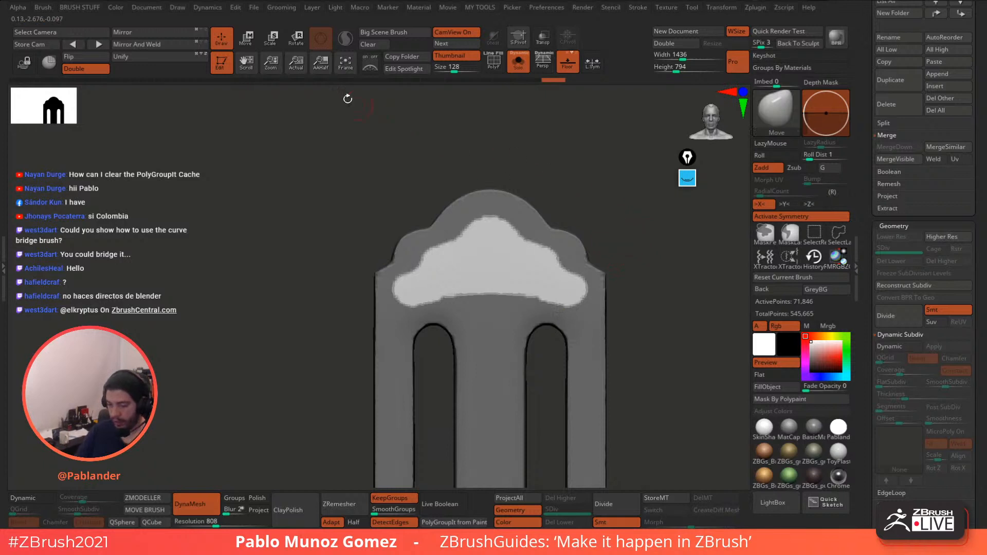
# - Push the unmasked scroll panel slightly into the plate with the Move transpose gizmo
pyautogui.click(248, 40)
pyautogui.press('f')
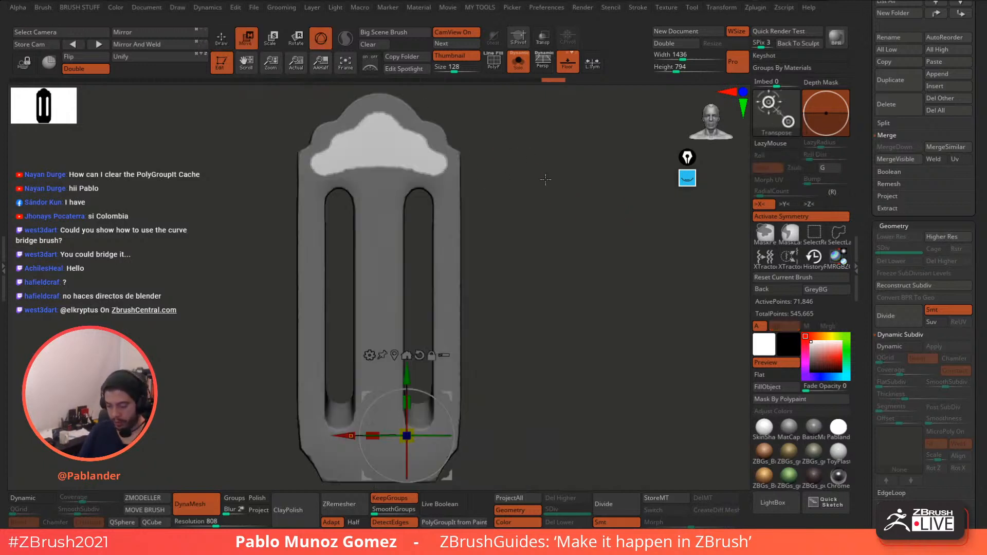
pyautogui.click(393, 351)
pyautogui.moveTo(504, 216); pyautogui.dragTo(477, 168)
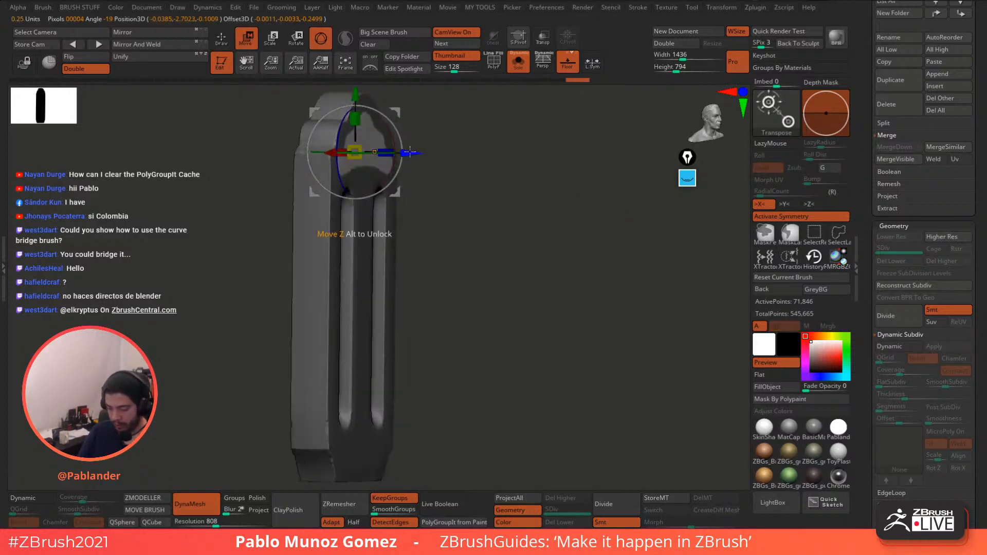
pyautogui.moveTo(410, 152); pyautogui.dragTo(404, 152)
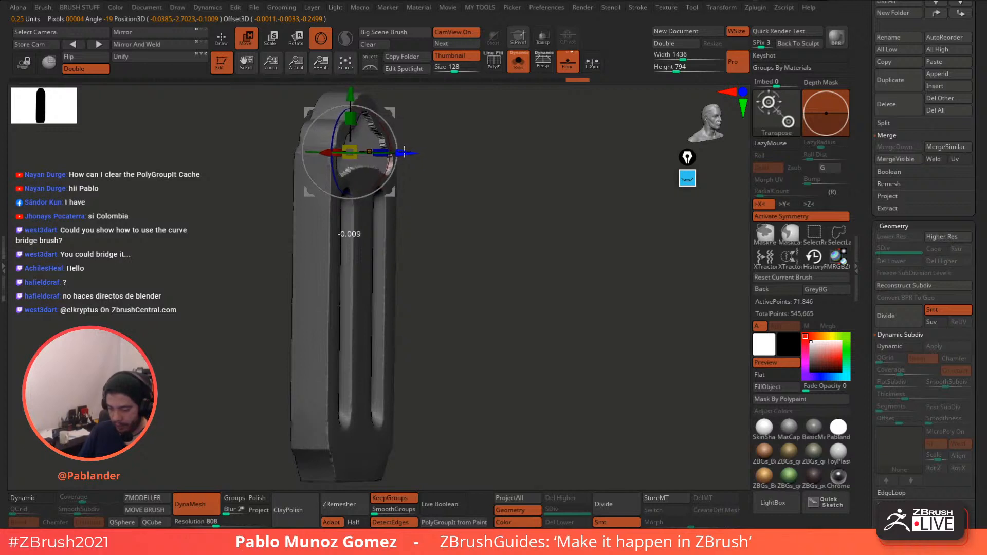
pyautogui.press('q')
# - Clear the mask, DynaMesh the plate, and smooth the recess edges
pyautogui.moveTo(483, 242)
pyautogui.mouseDown()
pyautogui.moveTo(530, 200)
pyautogui.moveTo(547, 242)
pyautogui.mouseUp()
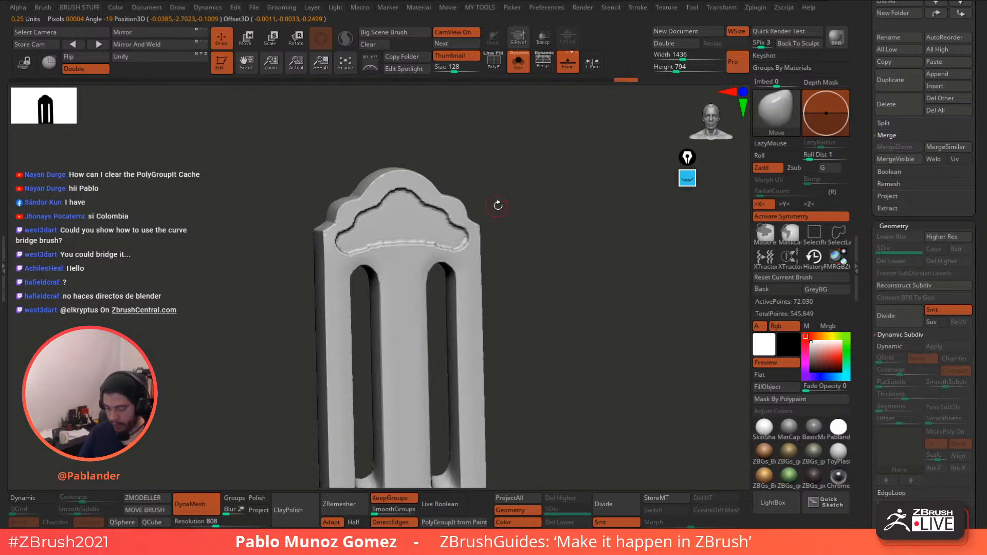
pyautogui.moveTo(495, 205)
pyautogui.keyDown('shift'); pyautogui.mouseDown()
pyautogui.moveTo(500, 277)
pyautogui.moveTo(435, 281)
pyautogui.mouseUp(); pyautogui.keyUp('shift')
pyautogui.keyDown('shift'); pyautogui.moveTo(474, 234); pyautogui.dragTo(416, 254); pyautogui.keyUp('shift')
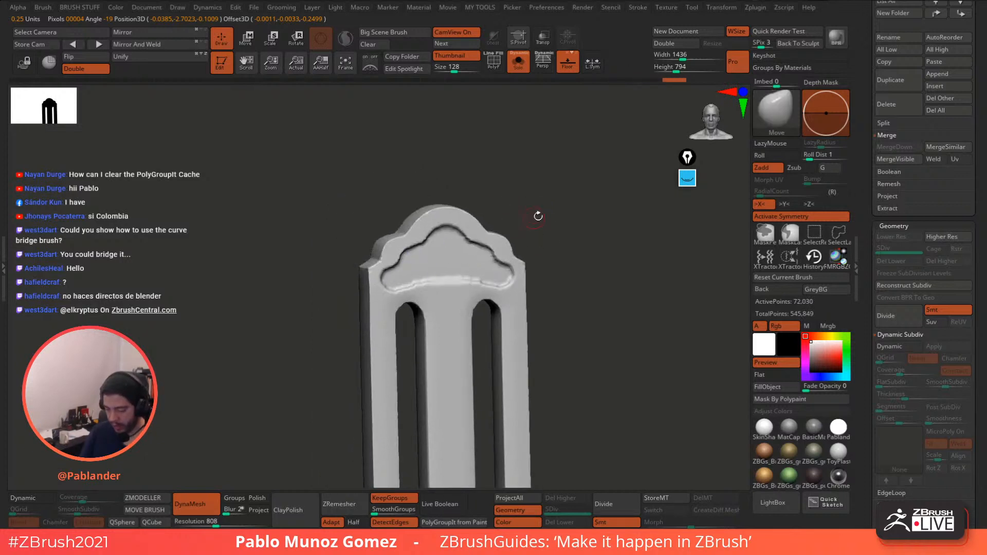
pyautogui.moveTo(538, 216); pyautogui.dragTo(556, 220)
# - Carve mirrored DamStandard scroll grooves into the recessed top panel and soften the rims
pyautogui.press('b')
pyautogui.click(594, 310)
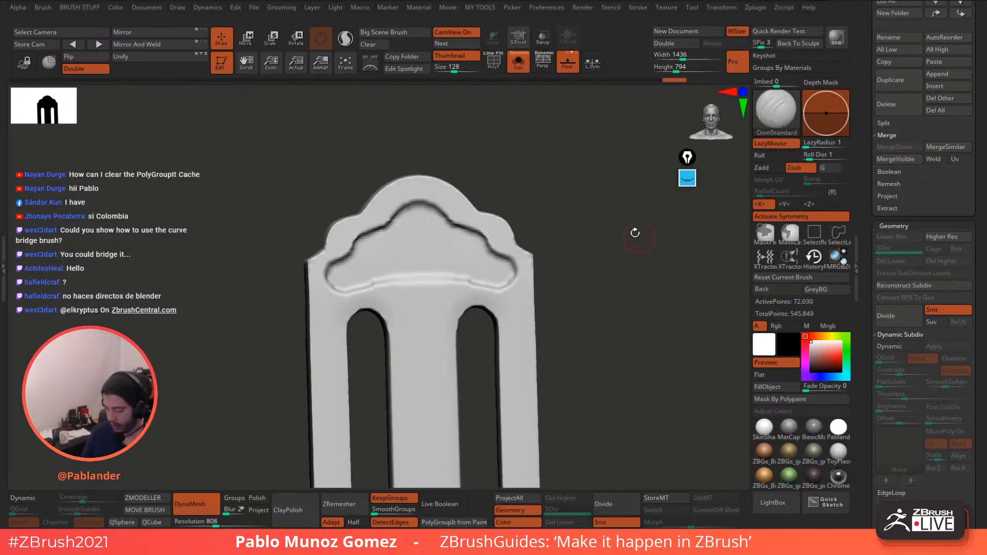
pyautogui.keyDown('alt'); pyautogui.moveTo(452, 269); pyautogui.dragTo(515, 274, button='right'); pyautogui.keyUp('alt')
pyautogui.moveTo(471, 228)
pyautogui.mouseDown()
pyautogui.moveTo(468, 218)
pyautogui.moveTo(444, 275)
pyautogui.moveTo(439, 257)
pyautogui.moveTo(479, 215)
pyautogui.mouseUp()
pyautogui.moveTo(474, 251)
pyautogui.mouseDown()
pyautogui.moveTo(472, 279)
pyautogui.moveTo(432, 247)
pyautogui.moveTo(437, 282)
pyautogui.moveTo(406, 287)
pyautogui.moveTo(431, 288)
pyautogui.mouseUp()
pyautogui.moveTo(483, 226)
pyautogui.mouseDown()
pyautogui.moveTo(493, 234)
pyautogui.moveTo(483, 223)
pyautogui.moveTo(463, 284)
pyautogui.moveTo(487, 276)
pyautogui.moveTo(400, 300)
pyautogui.mouseUp()
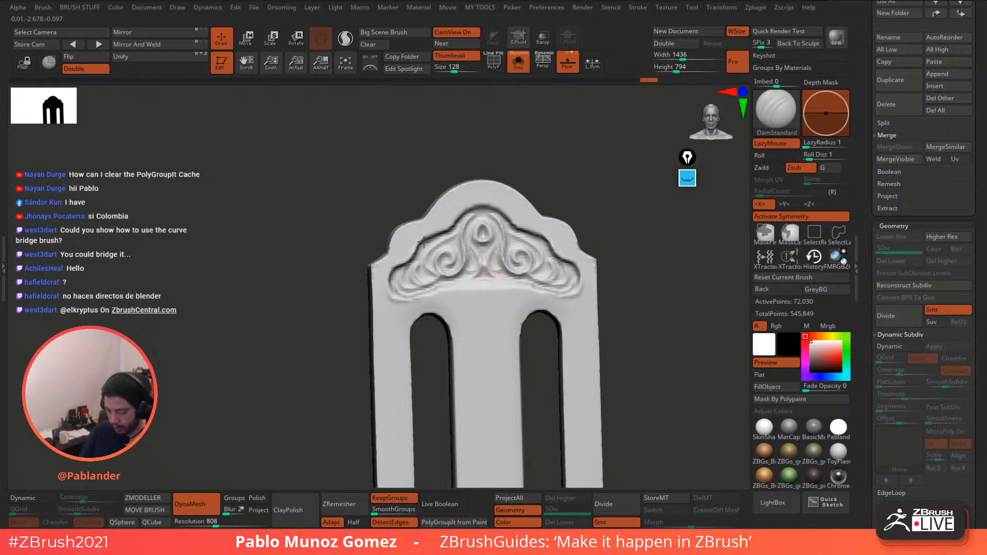
pyautogui.moveTo(423, 242); pyautogui.dragTo(464, 214)
pyautogui.moveTo(419, 299)
pyautogui.keyDown('shift'); pyautogui.mouseDown()
pyautogui.moveTo(392, 298)
pyautogui.moveTo(403, 250)
pyautogui.mouseUp(); pyautogui.keyUp('shift')
# - Carve a groove above the plate's bottom scrolls and reframe the plate
pyautogui.moveTo(571, 319)
pyautogui.keyDown('ctrl'); pyautogui.mouseDown(button='right')
pyautogui.moveTo(587, 262)
pyautogui.moveTo(536, 221)
pyautogui.mouseUp(button='right'); pyautogui.keyUp('ctrl')
pyautogui.keyDown('shift'); pyautogui.moveTo(571, 253); pyautogui.dragTo(542, 254, button='right'); pyautogui.keyUp('shift')
pyautogui.keyDown('ctrl'); pyautogui.moveTo(543, 254); pyautogui.dragTo(547, 358, button='right'); pyautogui.keyUp('ctrl')
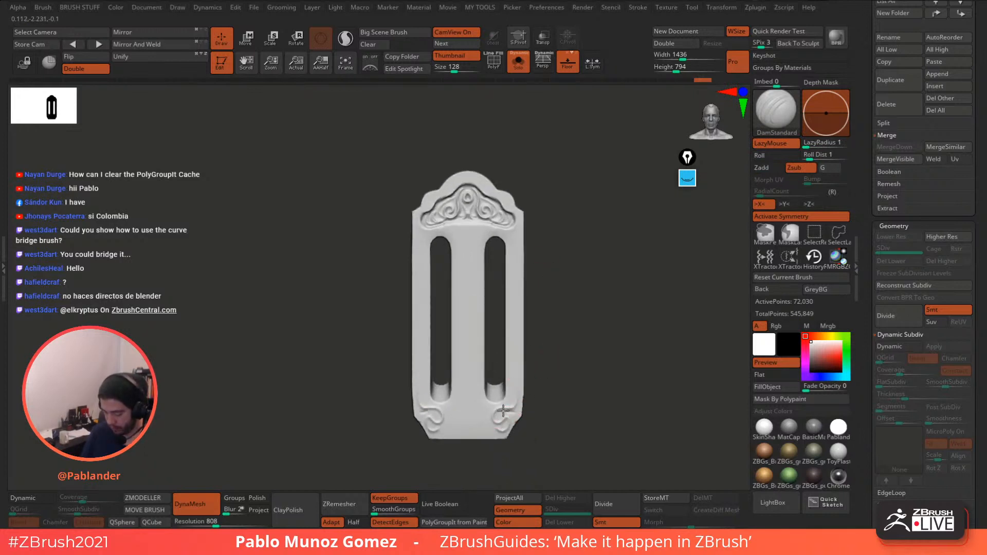
pyautogui.moveTo(482, 409); pyautogui.dragTo(469, 386)
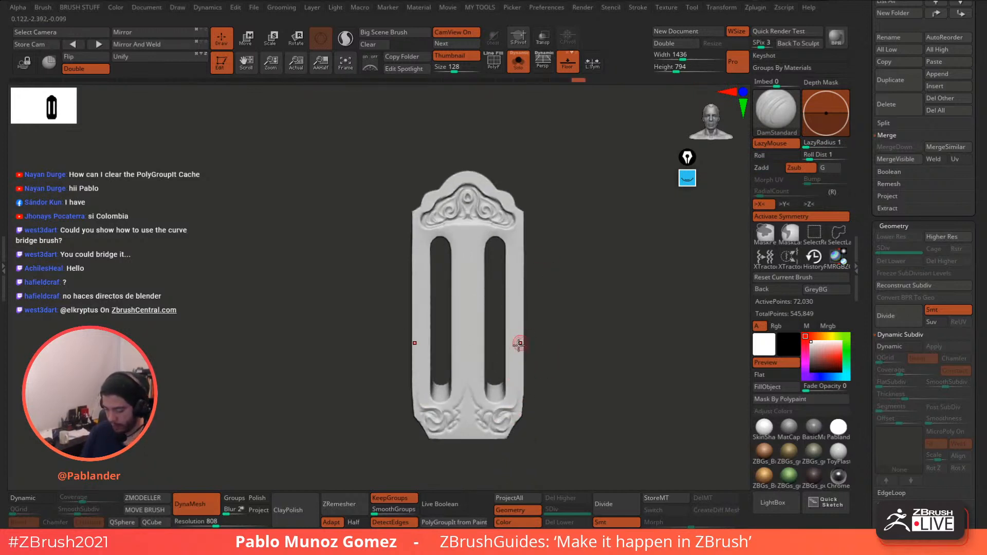
pyautogui.moveTo(544, 303); pyautogui.dragTo(571, 337, button='right')
pyautogui.keyDown('ctrl'); pyautogui.moveTo(571, 337); pyautogui.dragTo(587, 279, button='right'); pyautogui.keyUp('ctrl')
pyautogui.moveTo(866, 237); pyautogui.dragTo(868, 383)
pyautogui.keyDown('alt'); pyautogui.moveTo(622, 286); pyautogui.dragTo(556, 327, button='right'); pyautogui.keyUp('alt')
# - Duplicate goodone two3 as goodone two4_2, apply Dynamic Subdiv, and divide up to SDiv 6
pyautogui.click(932, 159)
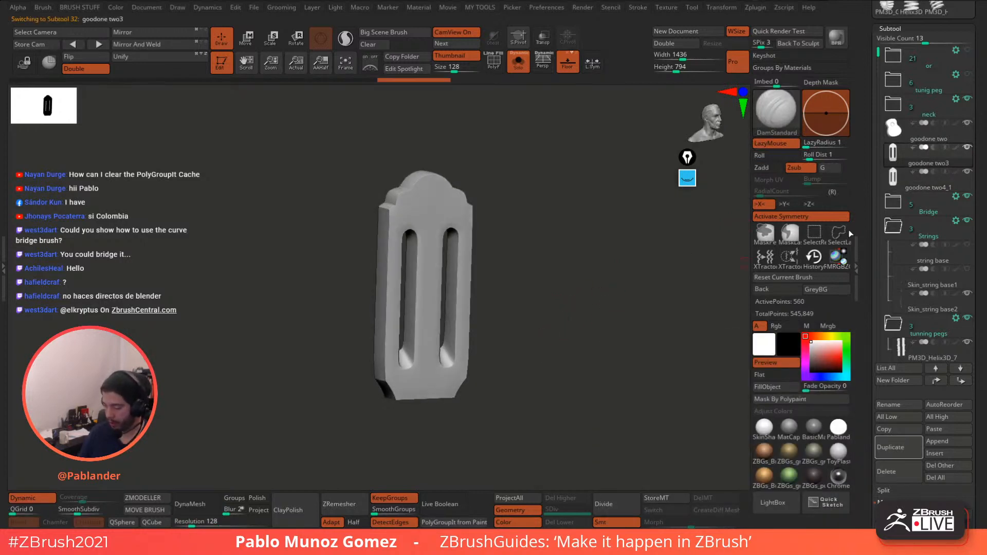
pyautogui.click(905, 445)
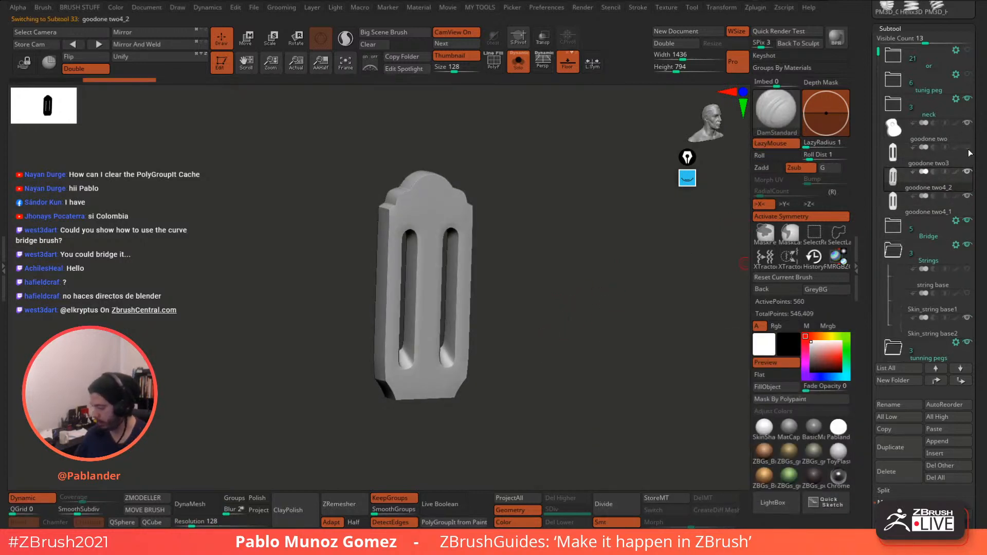
pyautogui.moveTo(981, 189); pyautogui.dragTo(973, 109)
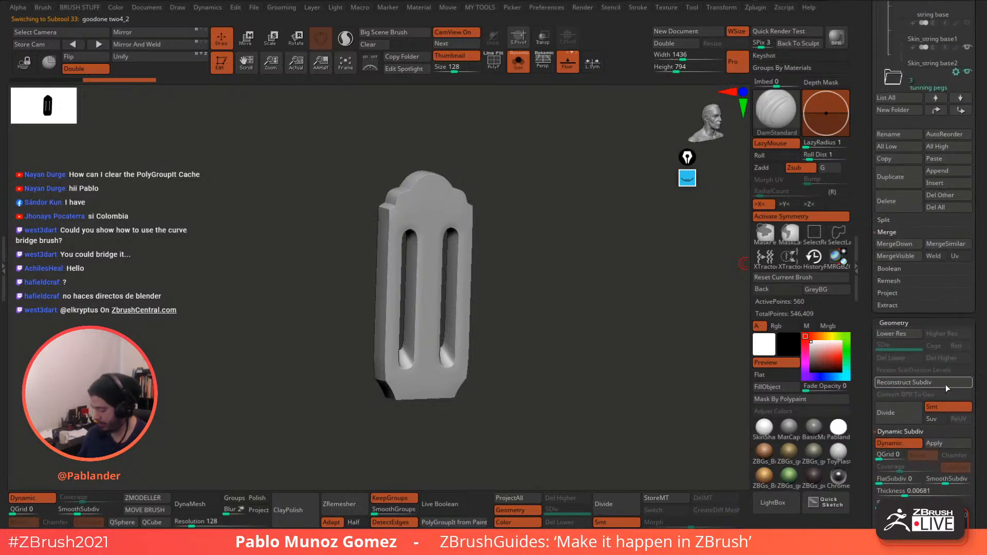
pyautogui.click(938, 443)
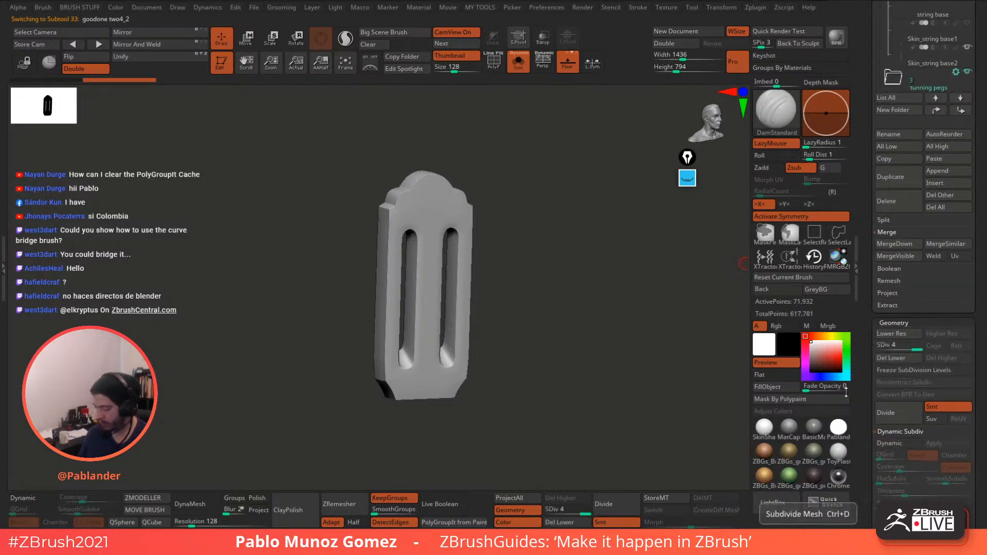
pyautogui.click(493, 62)
pyautogui.moveTo(501, 113); pyautogui.dragTo(536, 203)
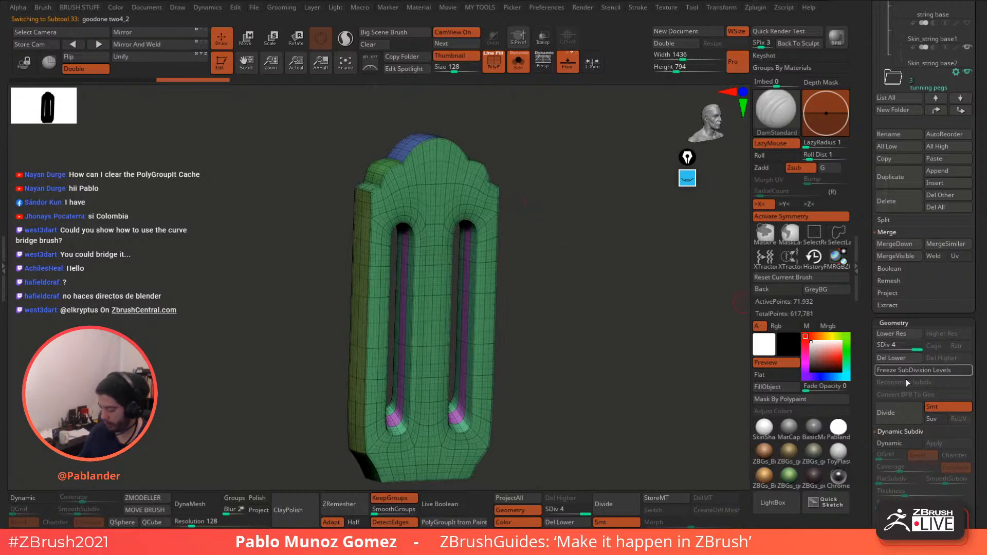
pyautogui.click(900, 412)
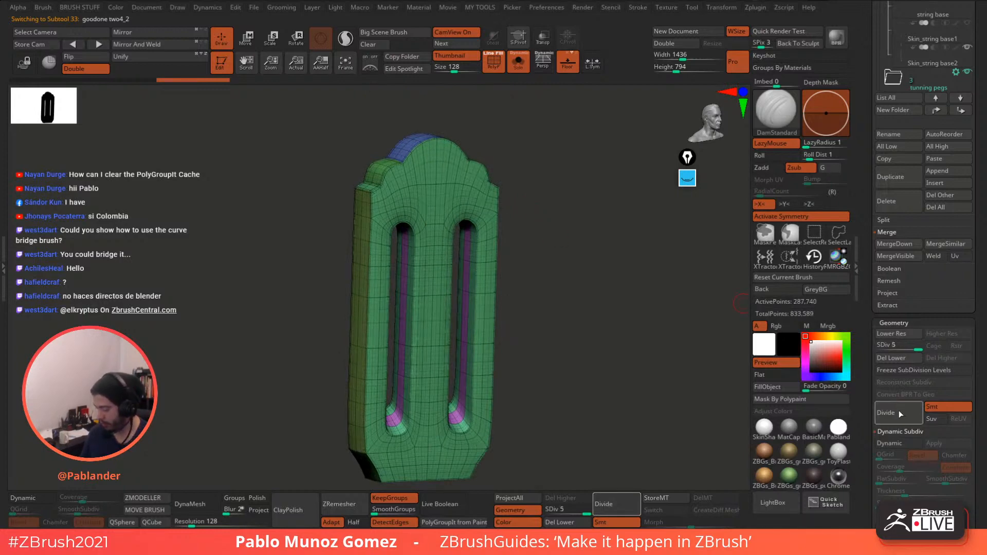
pyautogui.click(899, 411)
pyautogui.moveTo(609, 358)
pyautogui.mouseDown()
pyautogui.moveTo(592, 337)
pyautogui.moveTo(584, 363)
pyautogui.moveTo(614, 344)
pyautogui.mouseUp()
pyautogui.scroll(5, 864, 215)
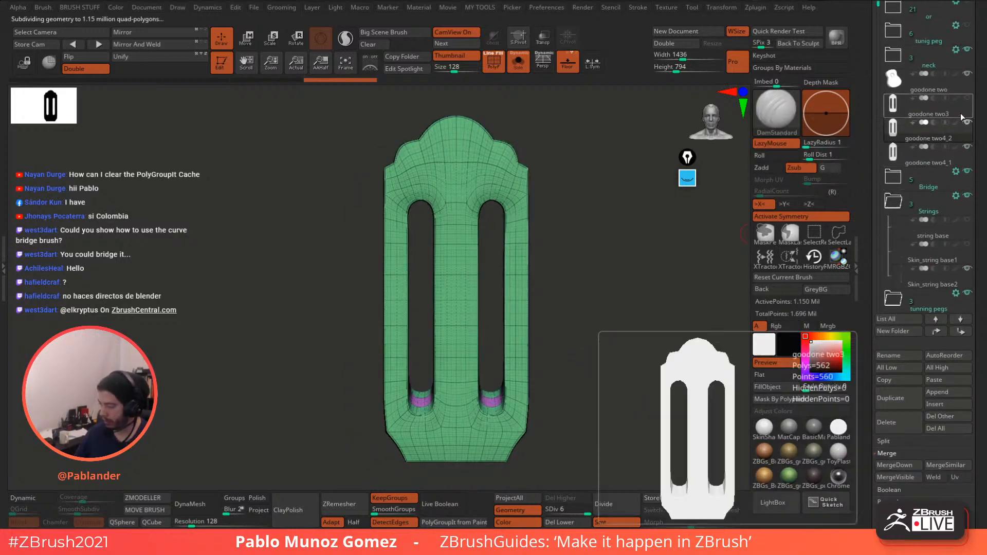
# - Reorganize the subtool list, moving string base into the top folder and collapsing tunning pegs
pyautogui.click(965, 109)
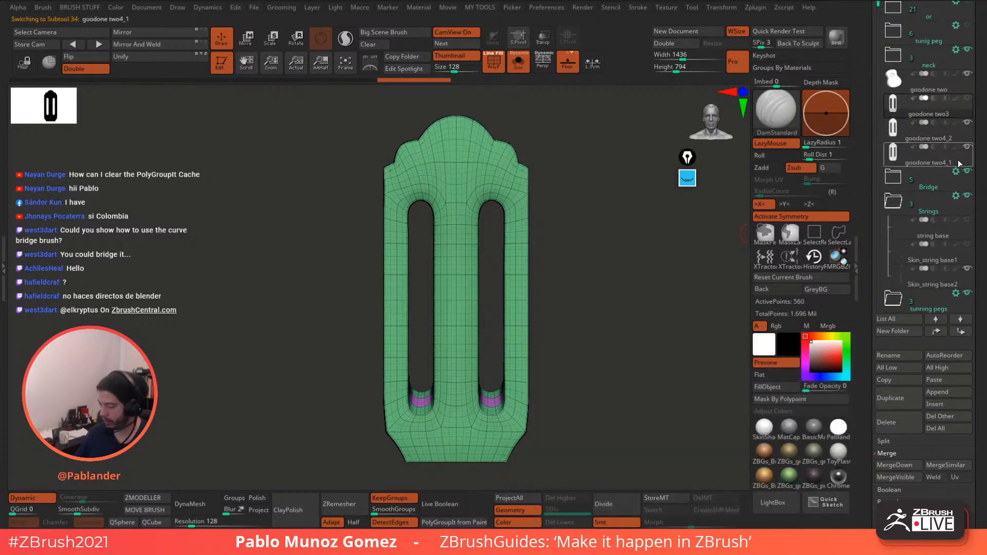
pyautogui.click(954, 149)
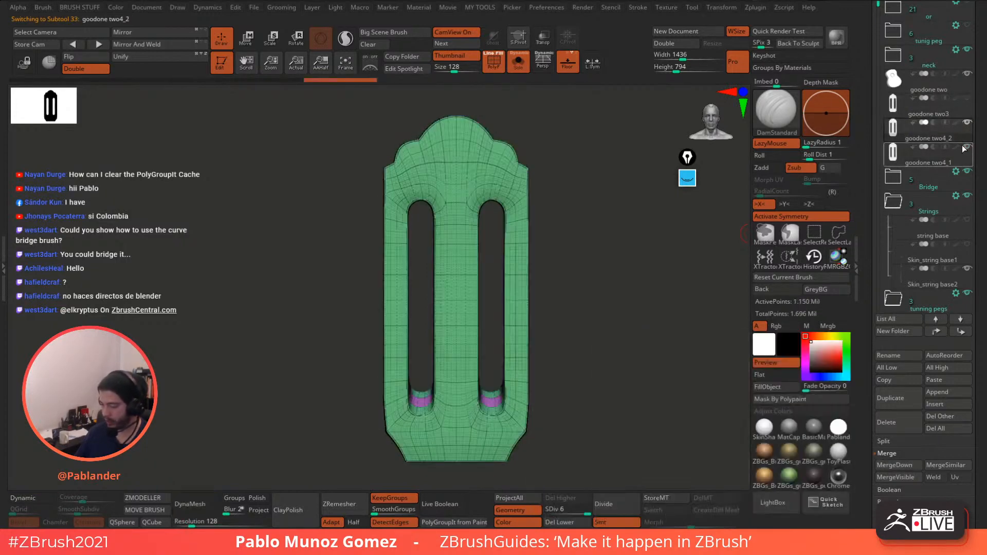
pyautogui.moveTo(965, 150)
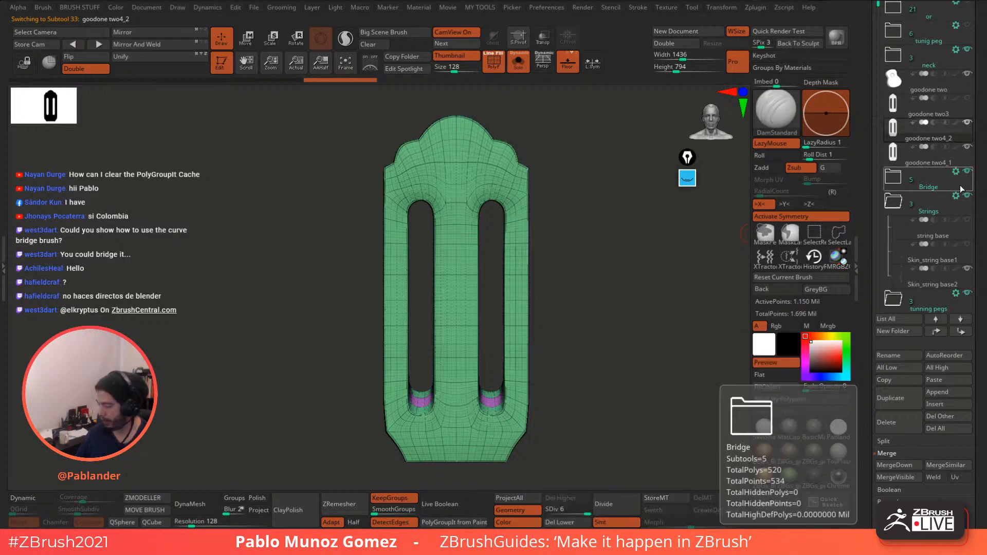
pyautogui.click(971, 205)
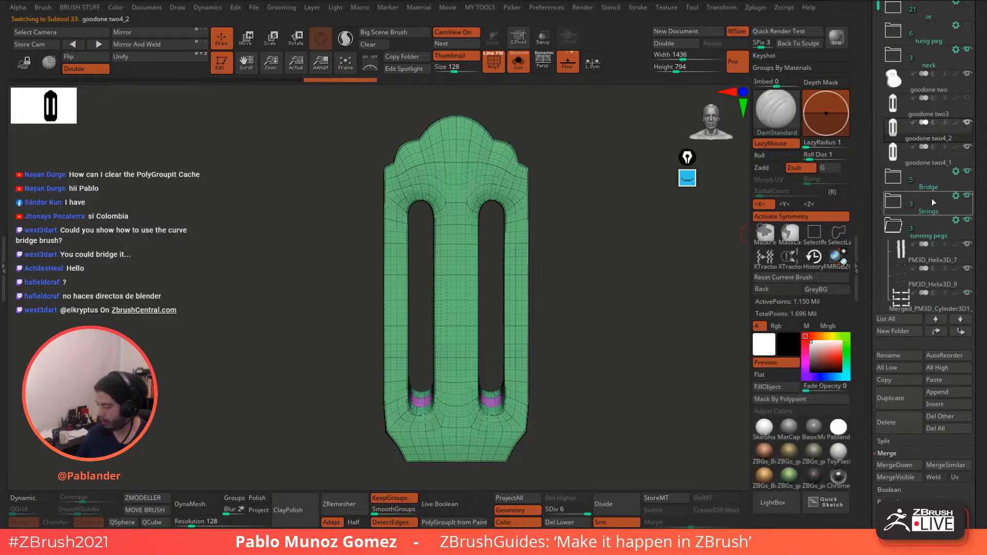
pyautogui.click(899, 200)
pyautogui.moveTo(901, 199)
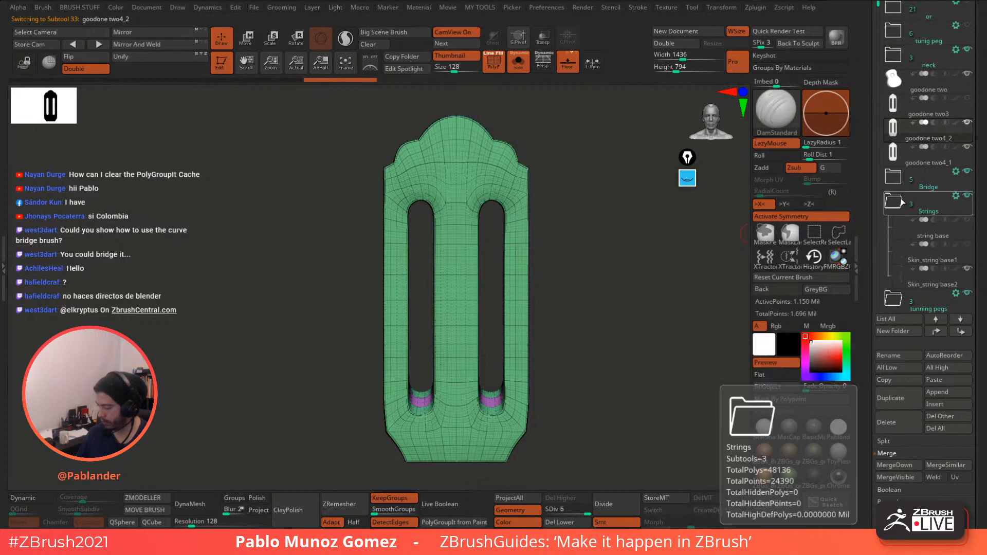
pyautogui.moveTo(869, 182); pyautogui.dragTo(869, 230)
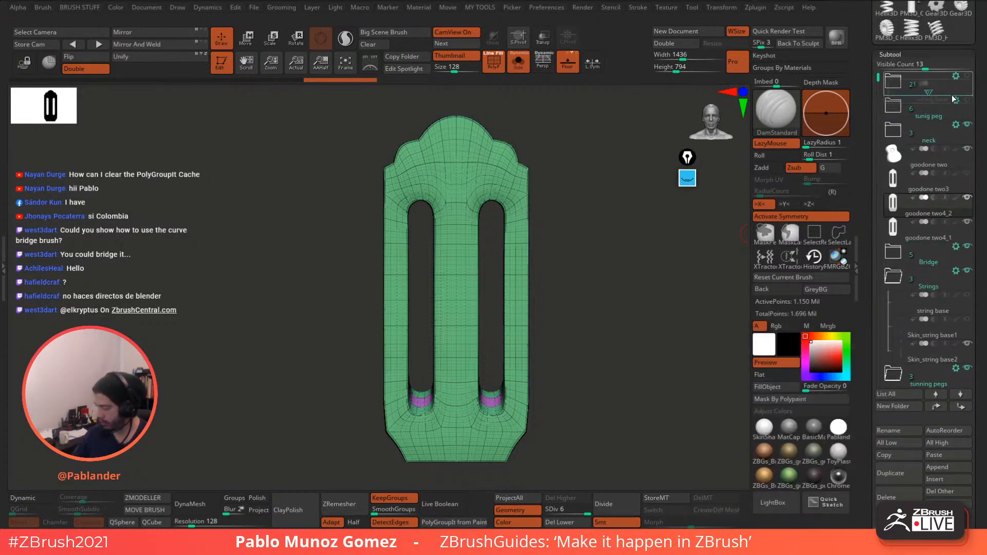
pyautogui.moveTo(953, 96); pyautogui.dragTo(942, 88)
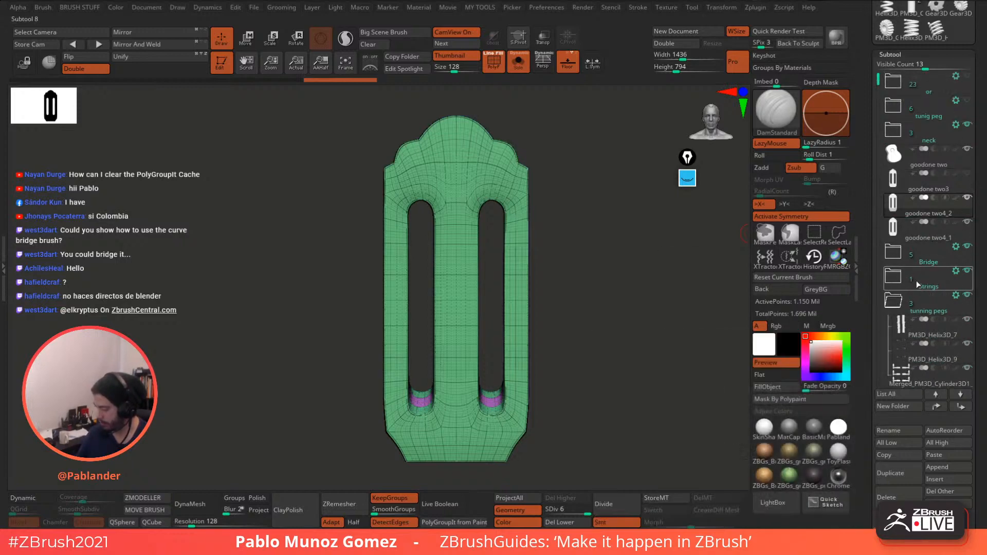
pyautogui.click(895, 309)
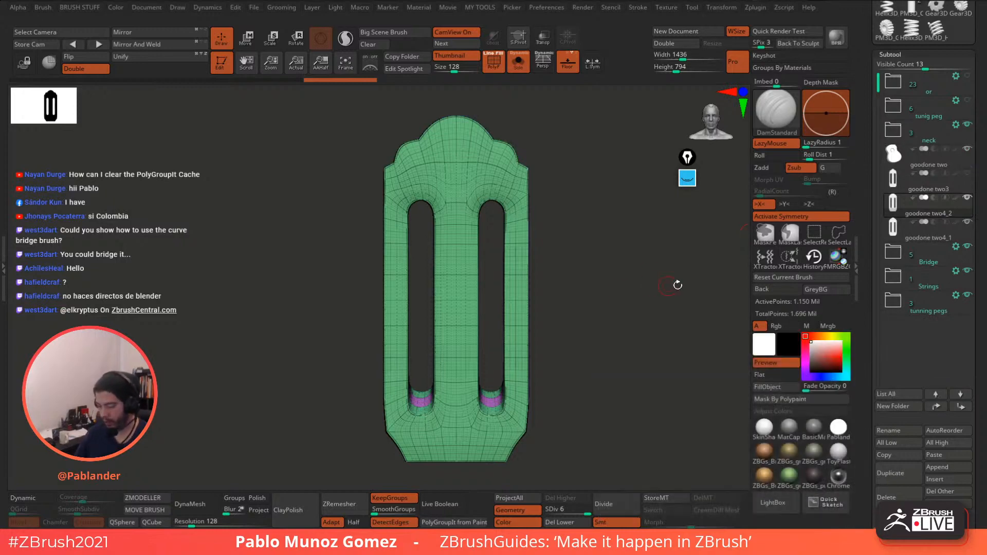
pyautogui.moveTo(968, 199)
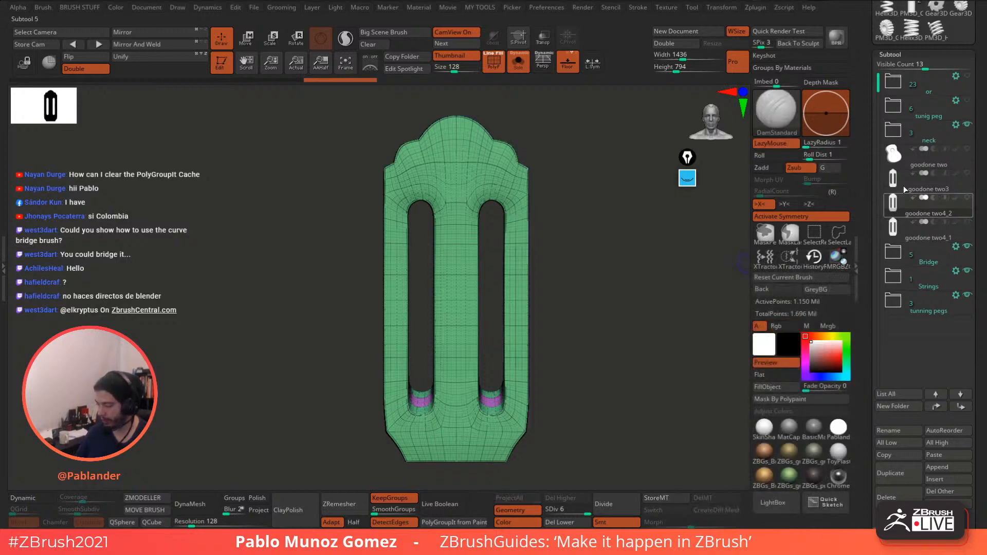
# - Compare the carved plate goodone two4_1 against the rest of the guitar from several angles
pyautogui.click(524, 67)
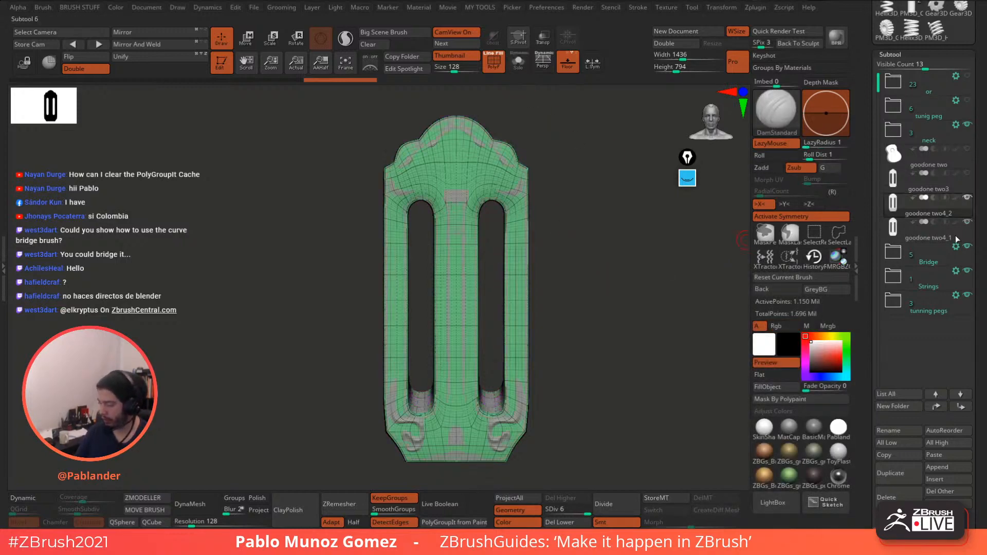
pyautogui.moveTo(605, 316)
pyautogui.mouseDown()
pyautogui.moveTo(665, 316)
pyautogui.moveTo(609, 318)
pyautogui.moveTo(609, 332)
pyautogui.mouseUp()
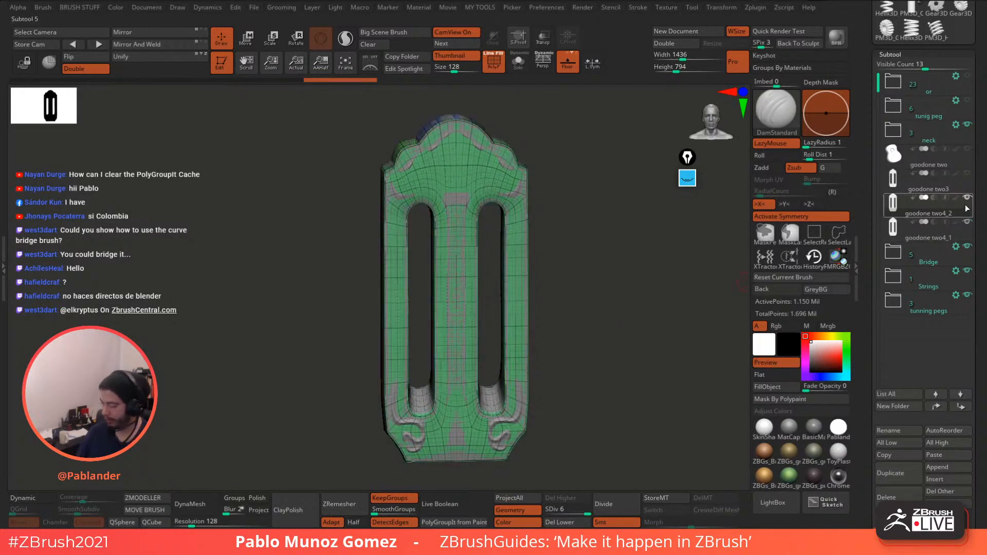
pyautogui.click(968, 224)
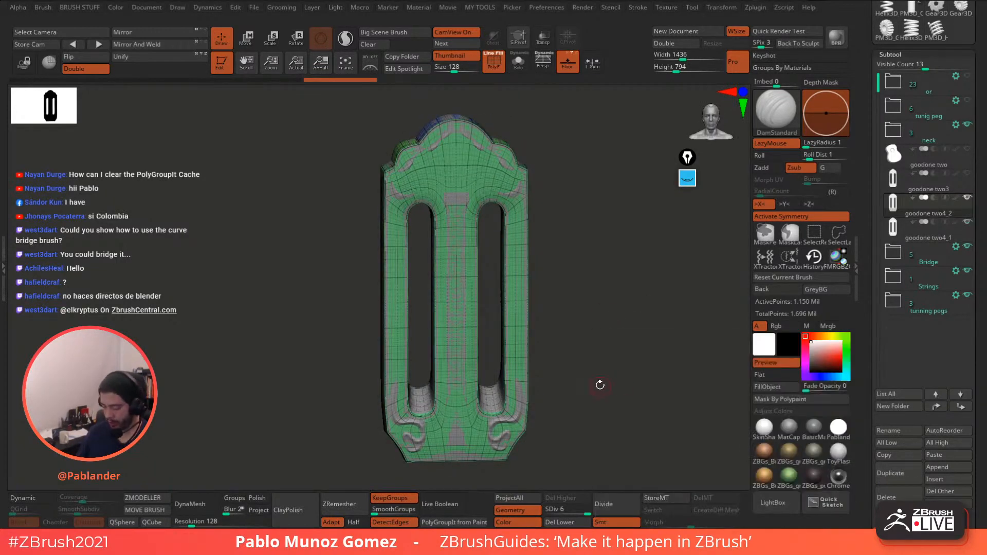
pyautogui.click(518, 61)
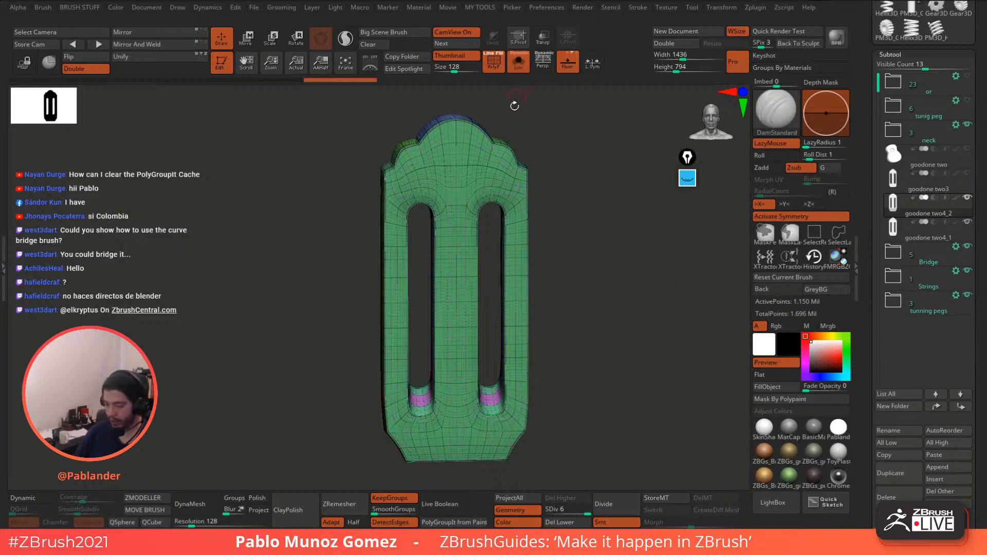
pyautogui.click(518, 60)
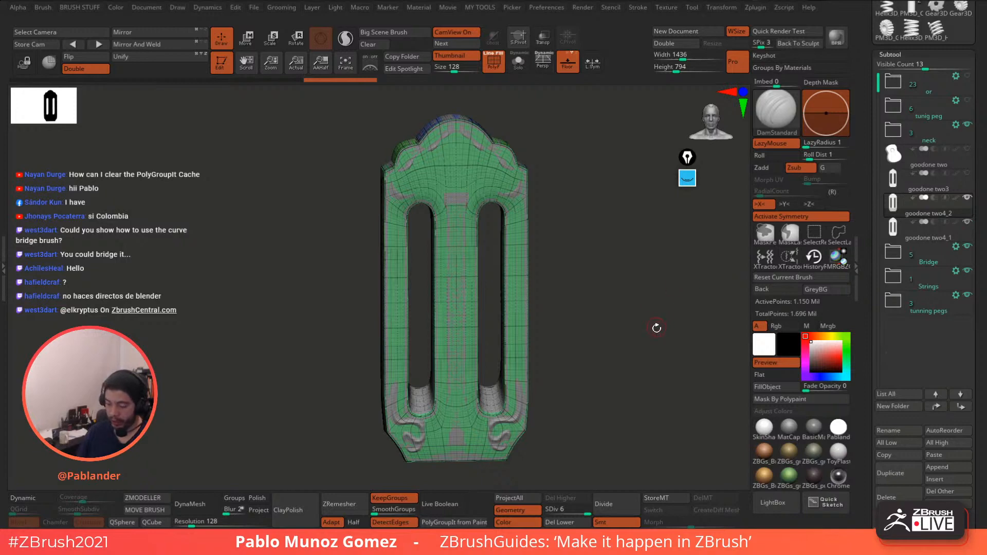
pyautogui.moveTo(656, 327); pyautogui.dragTo(656, 305)
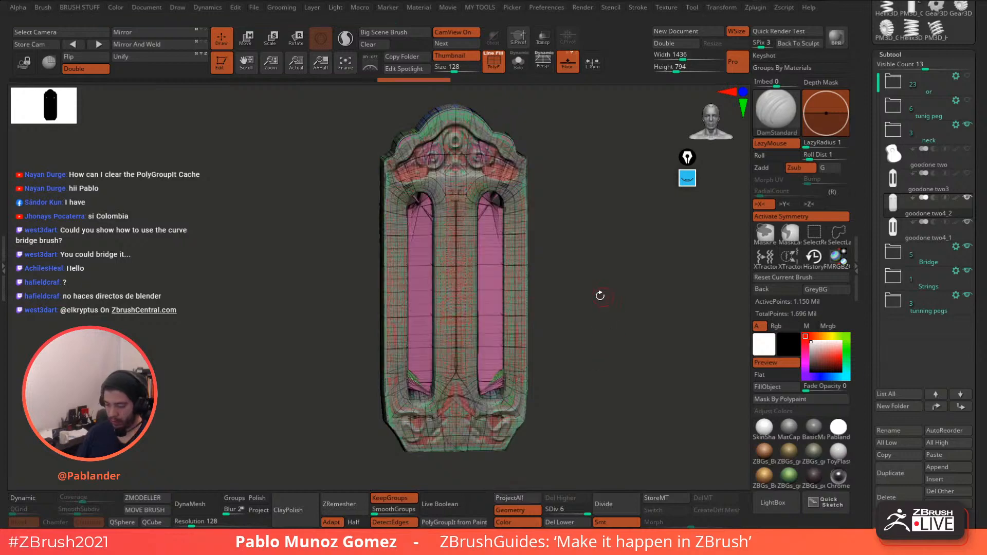
pyautogui.moveTo(600, 296); pyautogui.dragTo(590, 298)
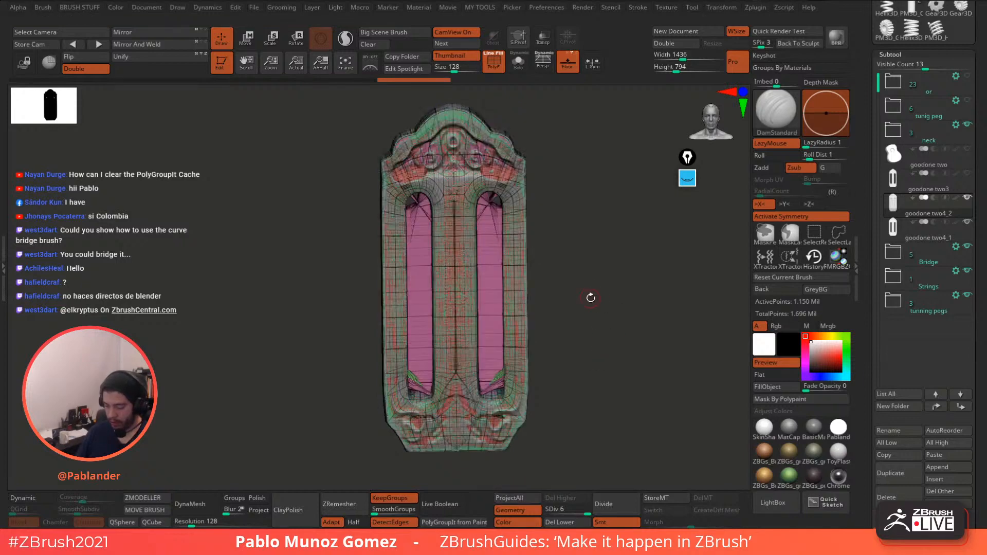
# - Solo the carved plate goodone two4_1 and turn symmetry off
pyautogui.click(519, 67)
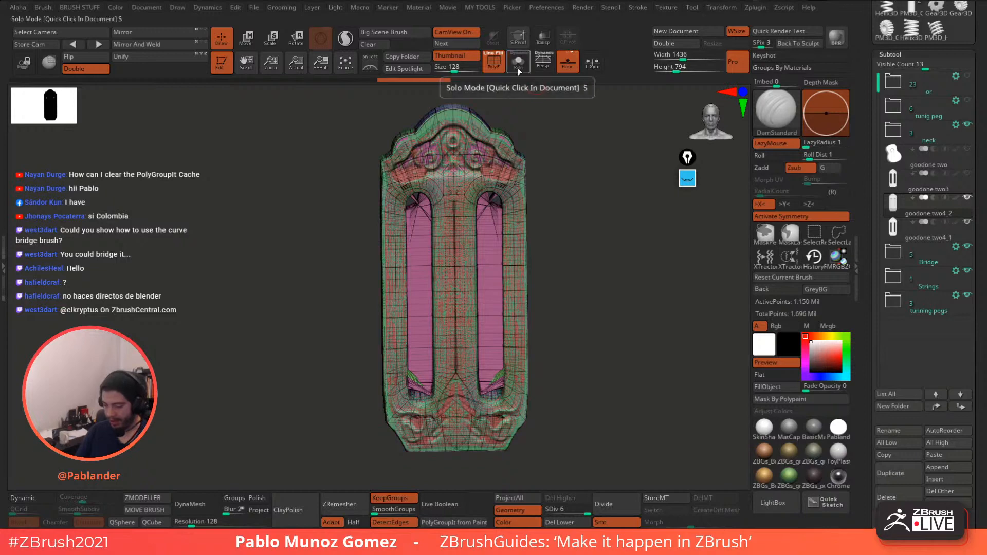
pyautogui.click(966, 221)
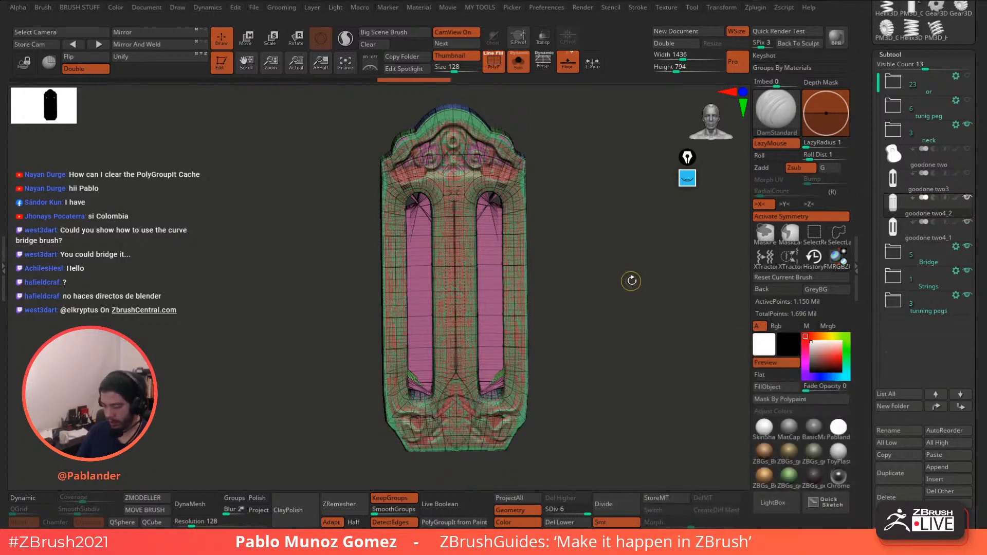
pyautogui.click(797, 217)
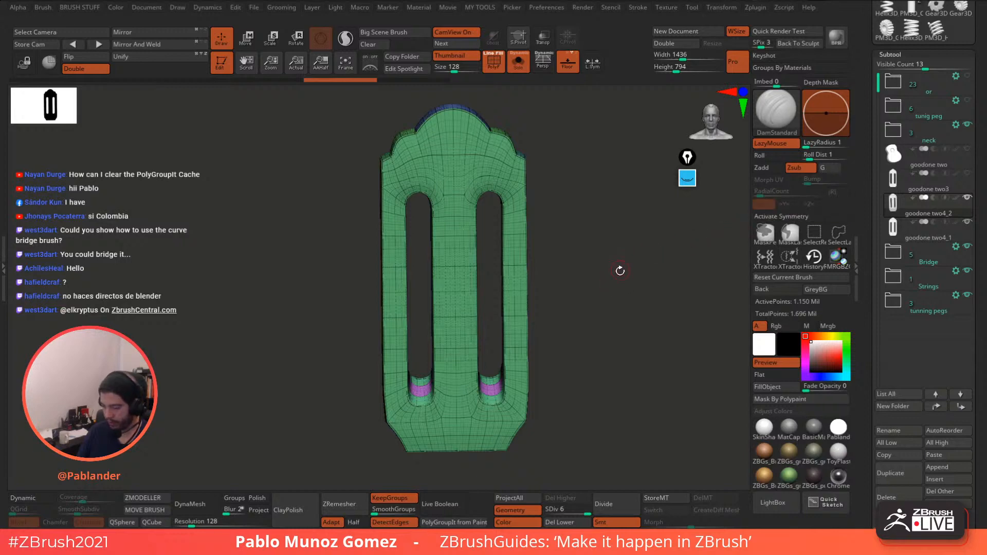
pyautogui.moveTo(619, 270); pyautogui.dragTo(617, 286)
# - Merge the visible goodone two4_1 carved plate into a single polygroup
pyautogui.click(930, 232)
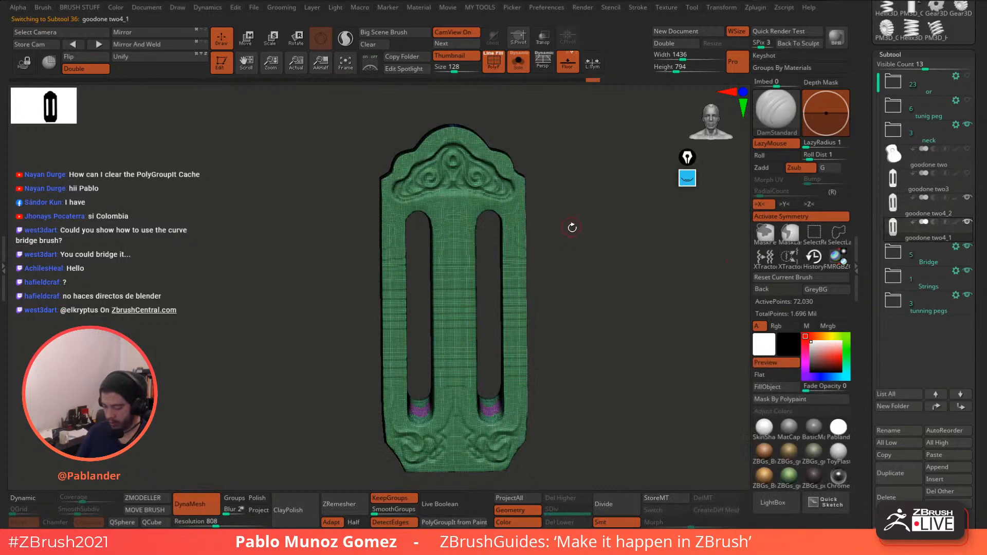
pyautogui.moveTo(572, 227); pyautogui.dragTo(595, 245)
pyautogui.press('c')
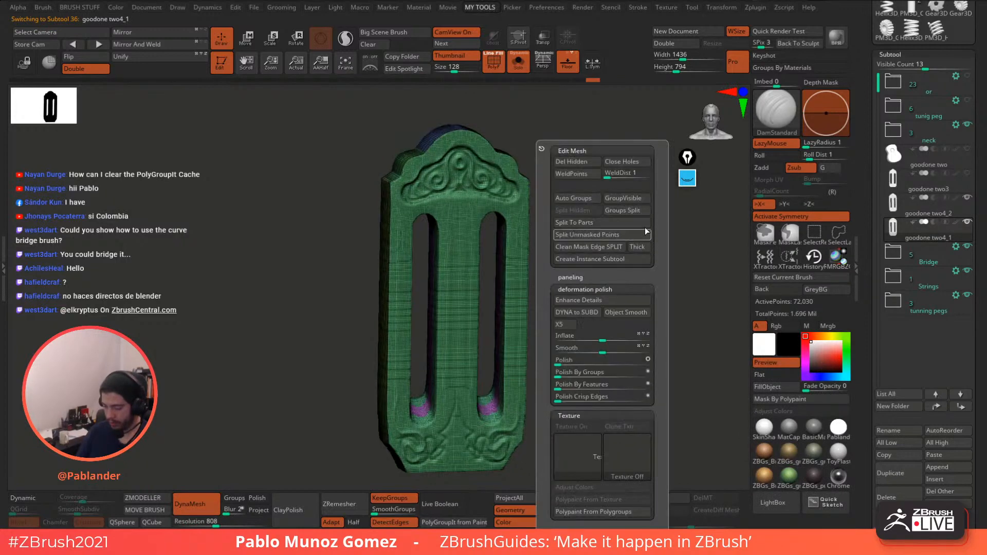
pyautogui.click(620, 200)
pyautogui.moveTo(588, 271)
pyautogui.keyDown('shift'); pyautogui.mouseDown()
pyautogui.moveTo(581, 279)
pyautogui.moveTo(587, 265)
pyautogui.mouseUp(); pyautogui.keyUp('shift')
pyautogui.click(951, 209)
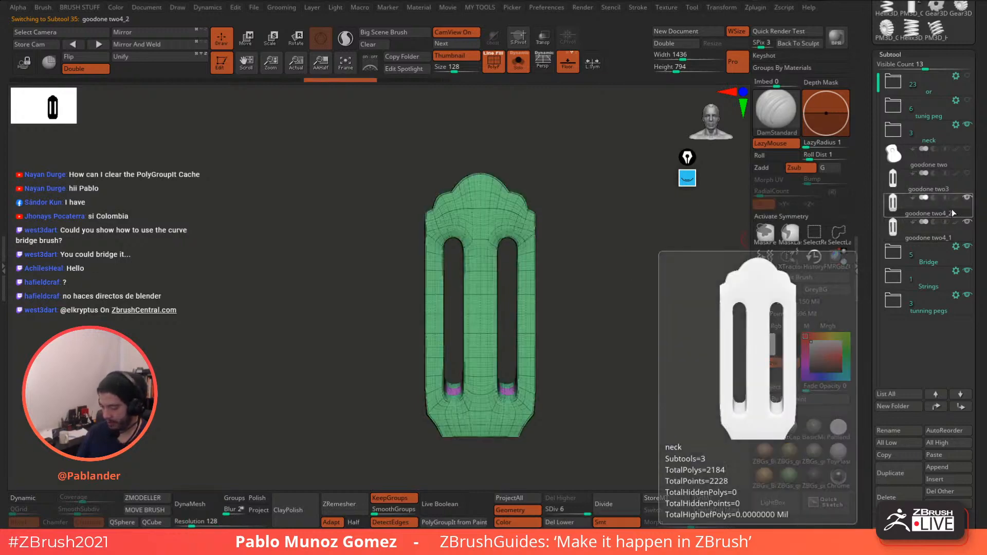
pyautogui.click(940, 231)
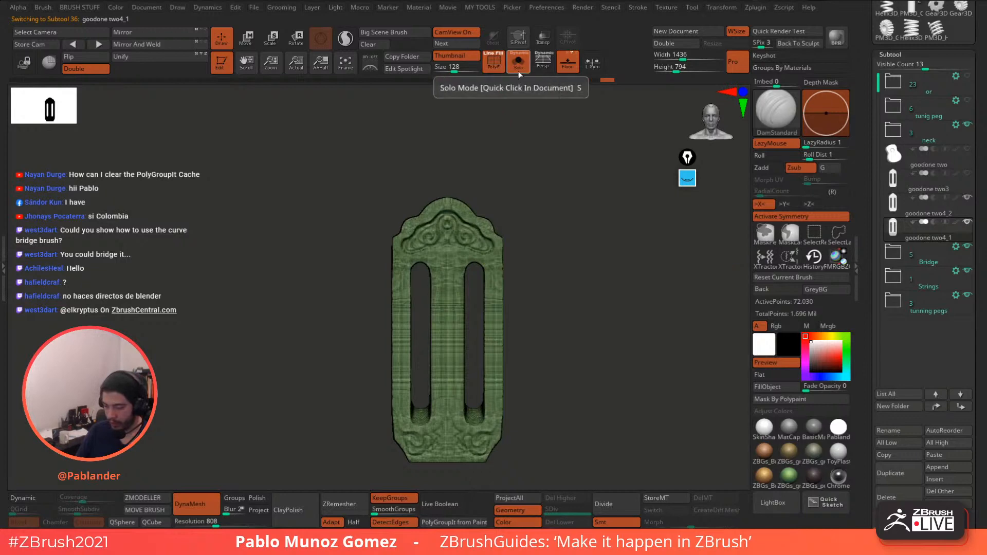
# - Lasso-hide all but the top scroll ornament and delete the hidden mesh, about 3,640 points
pyautogui.keyDown('alt'); pyautogui.moveTo(523, 137); pyautogui.dragTo(580, 259); pyautogui.keyUp('alt')
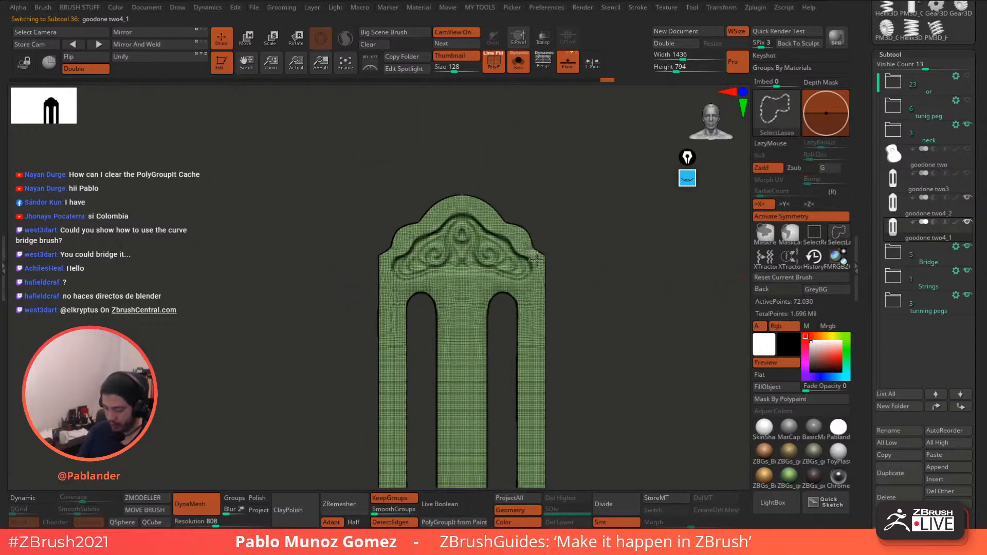
pyautogui.moveTo(544, 262)
pyautogui.keyDown('ctrl'); pyautogui.keyDown('shift'); pyautogui.mouseDown()
pyautogui.moveTo(528, 271)
pyautogui.moveTo(453, 266)
pyautogui.moveTo(459, 210)
pyautogui.mouseUp(); pyautogui.keyUp('shift'); pyautogui.keyUp('ctrl')
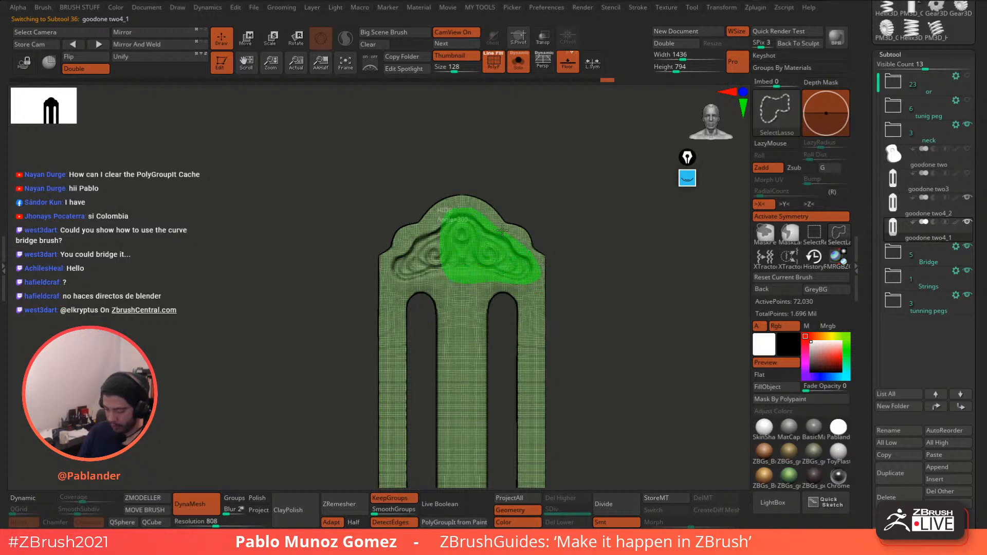
pyautogui.moveTo(502, 232)
pyautogui.keyDown('ctrl'); pyautogui.keyDown('shift'); pyautogui.mouseDown()
pyautogui.moveTo(612, 242)
pyautogui.moveTo(594, 199)
pyautogui.moveTo(553, 211)
pyautogui.mouseUp(); pyautogui.keyUp('shift'); pyautogui.keyUp('ctrl')
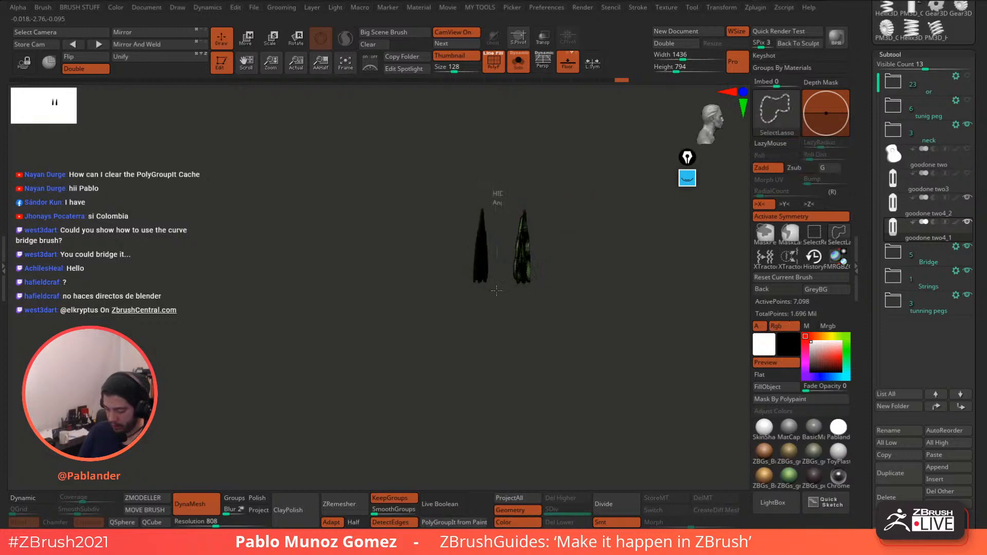
pyautogui.moveTo(498, 192)
pyautogui.keyDown('ctrl'); pyautogui.keyDown('alt'); pyautogui.keyDown('shift'); pyautogui.mouseDown()
pyautogui.moveTo(466, 169)
pyautogui.moveTo(477, 173)
pyautogui.mouseUp(); pyautogui.keyUp('shift'); pyautogui.keyUp('alt'); pyautogui.keyUp('ctrl')
pyautogui.moveTo(576, 177)
pyautogui.mouseDown()
pyautogui.moveTo(599, 228)
pyautogui.moveTo(610, 223)
pyautogui.mouseUp()
pyautogui.press('space')
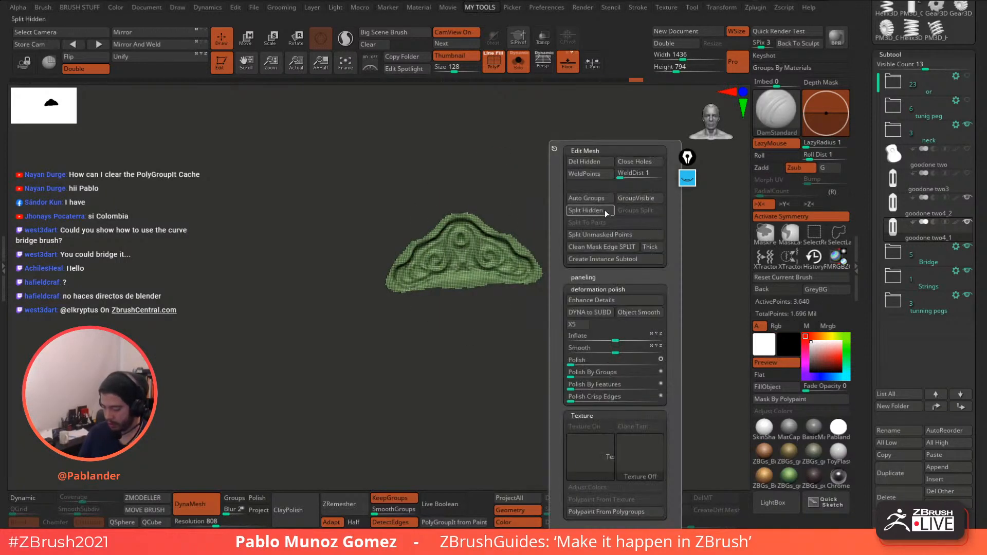
pyautogui.click(598, 161)
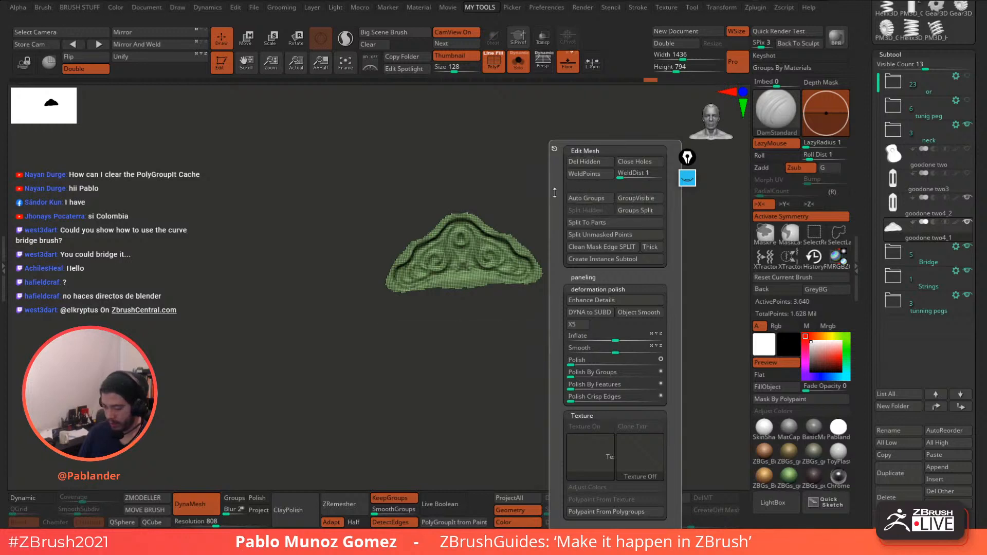
pyautogui.hotkey('shift', 'ctrl', 's')
pyautogui.moveTo(580, 220); pyautogui.dragTo(577, 213)
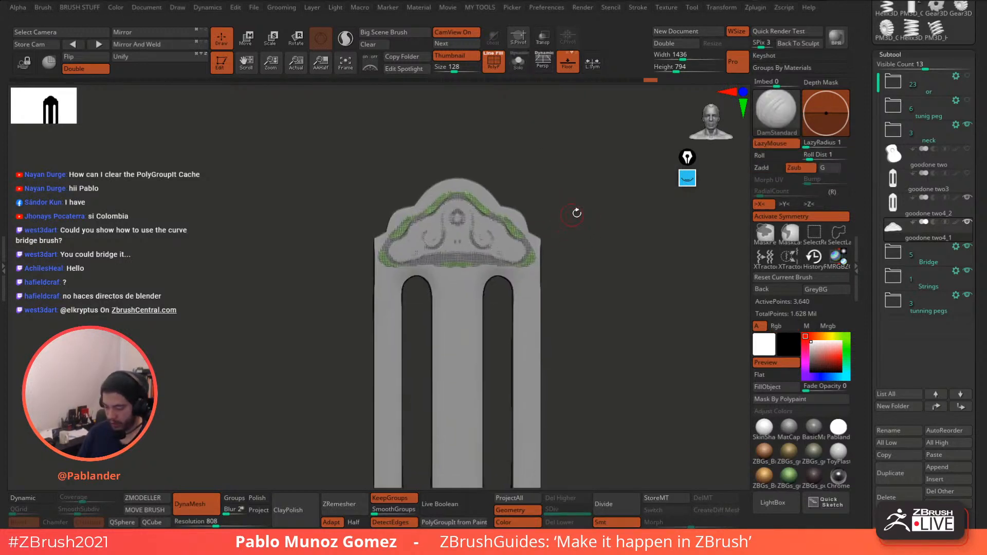
# - Project the ornament onto the plain plate and merge it into one polygroup
pyautogui.click(946, 205)
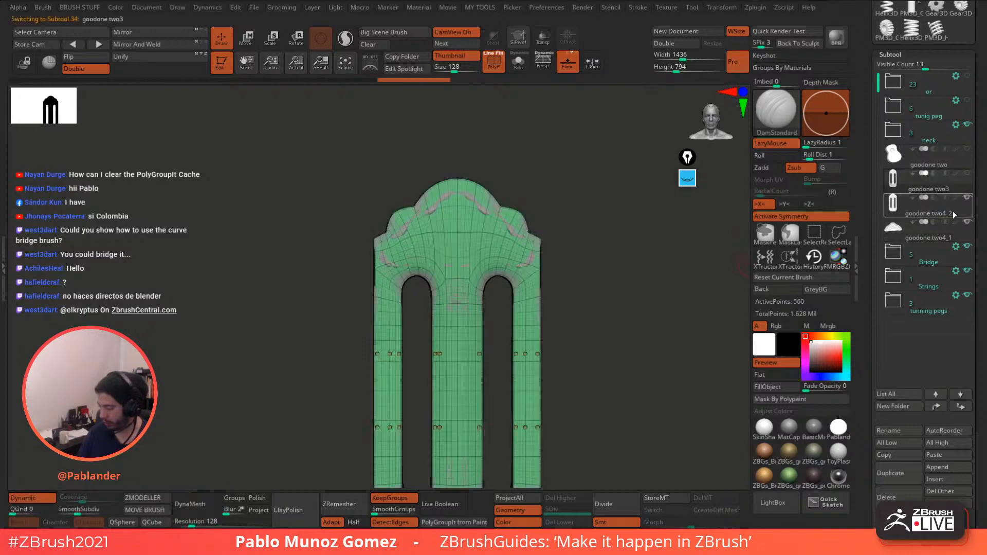
pyautogui.moveTo(635, 327); pyautogui.dragTo(603, 467)
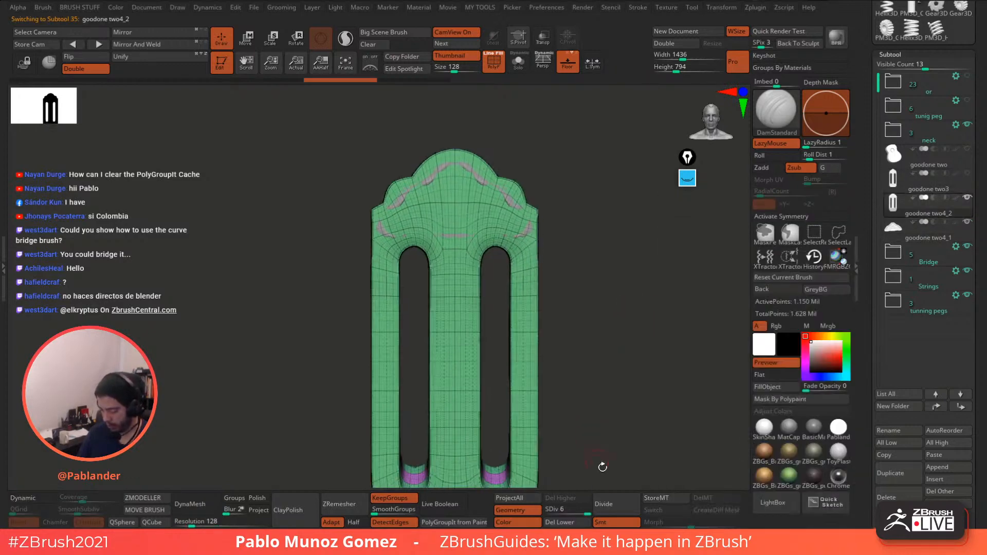
pyautogui.click(539, 492)
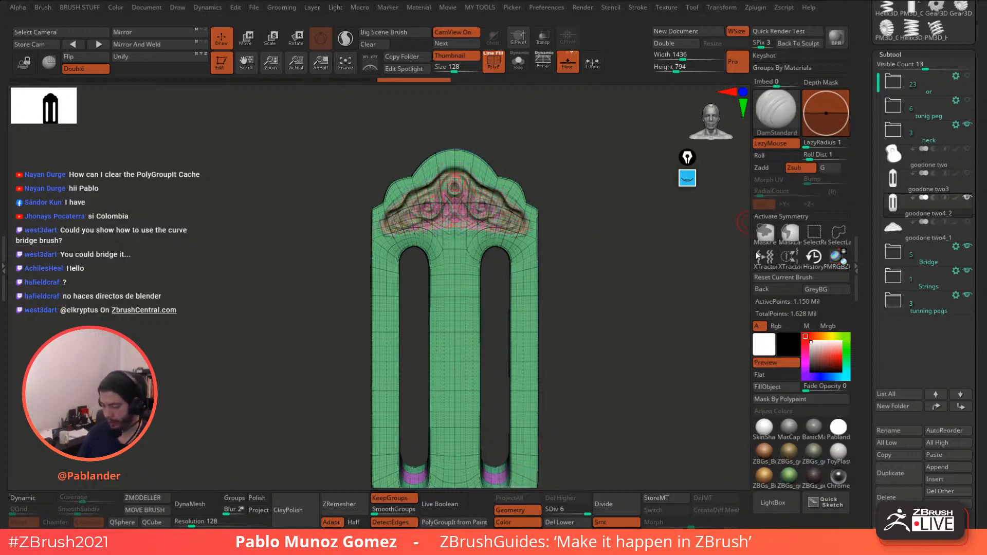
pyautogui.moveTo(551, 145); pyautogui.dragTo(595, 188)
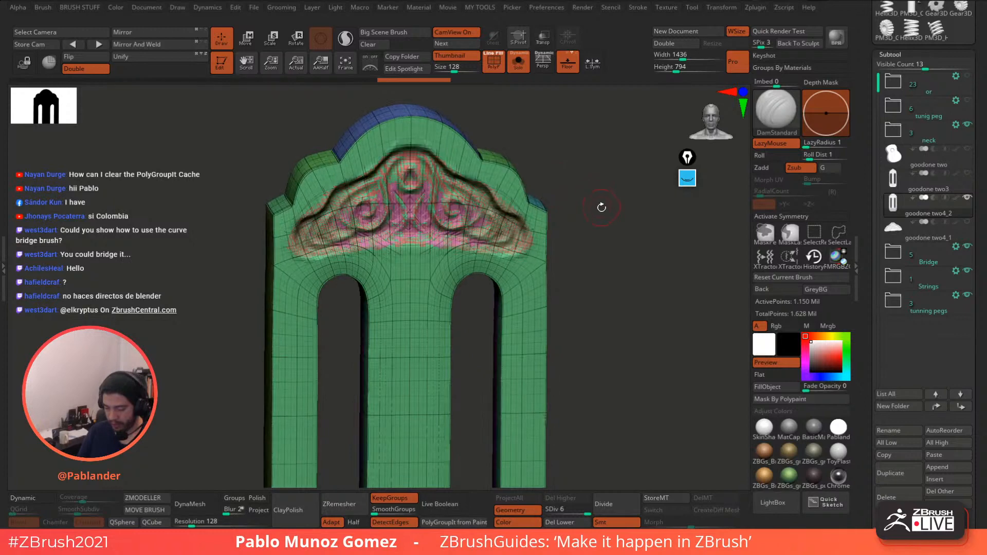
pyautogui.press('1')
pyautogui.click(606, 198)
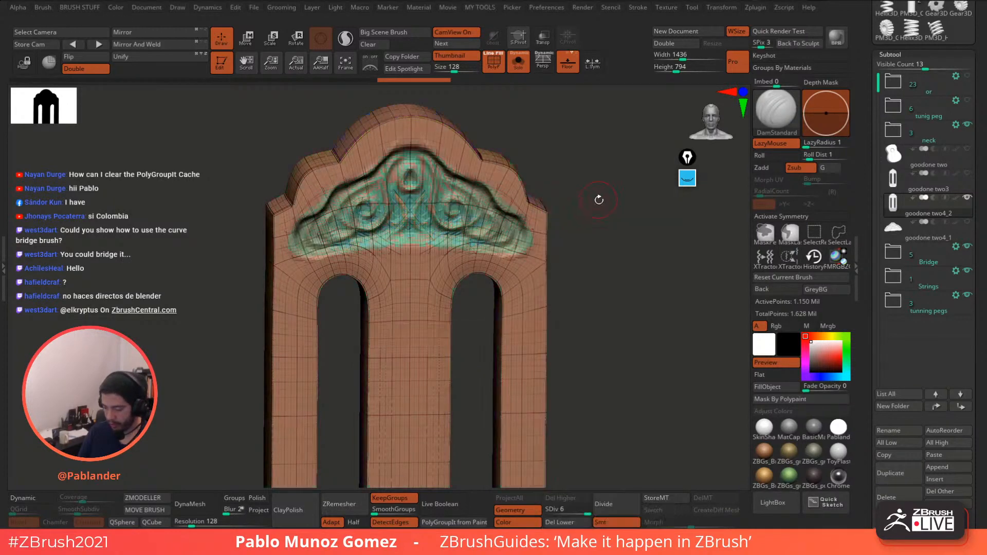
pyautogui.click(630, 201)
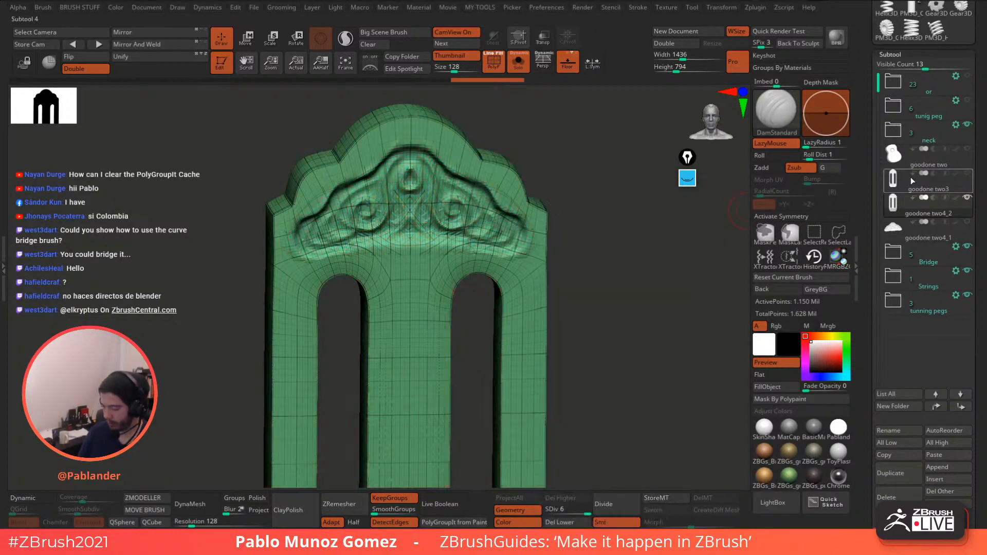
pyautogui.keyDown('alt'); pyautogui.moveTo(572, 233); pyautogui.dragTo(626, 282); pyautogui.keyUp('alt')
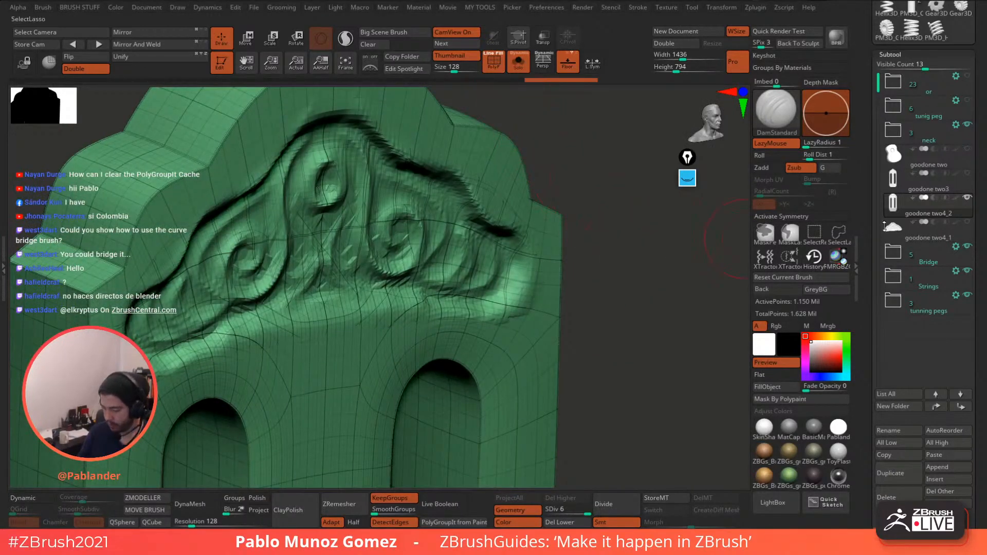
# - Undo three states, then hide all but a small section around one slot arch
pyautogui.hotkey('ctrl', 'z')
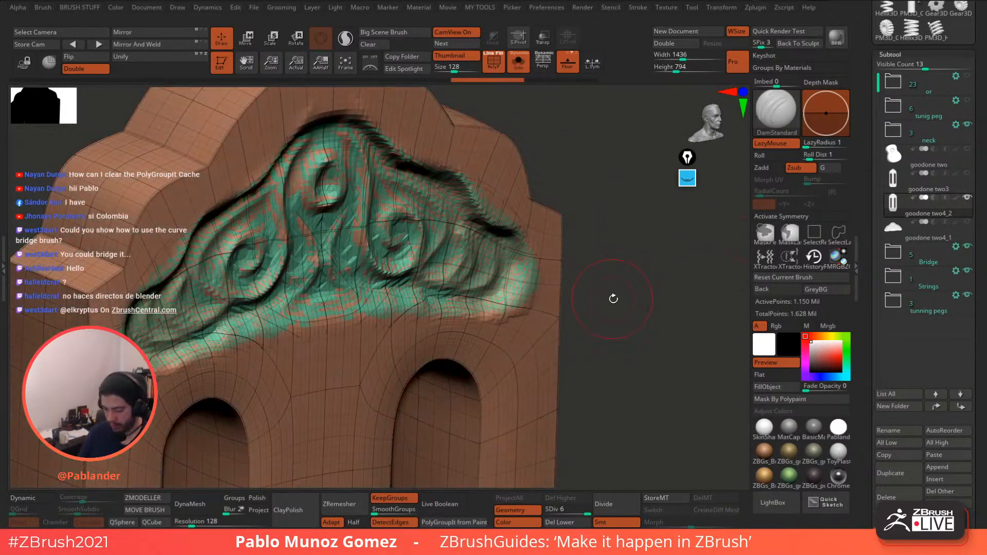
pyautogui.hotkey('ctrl', 'z')
pyautogui.hotkey('ctrl', 'z')
pyautogui.hotkey('ctrl', 'z')
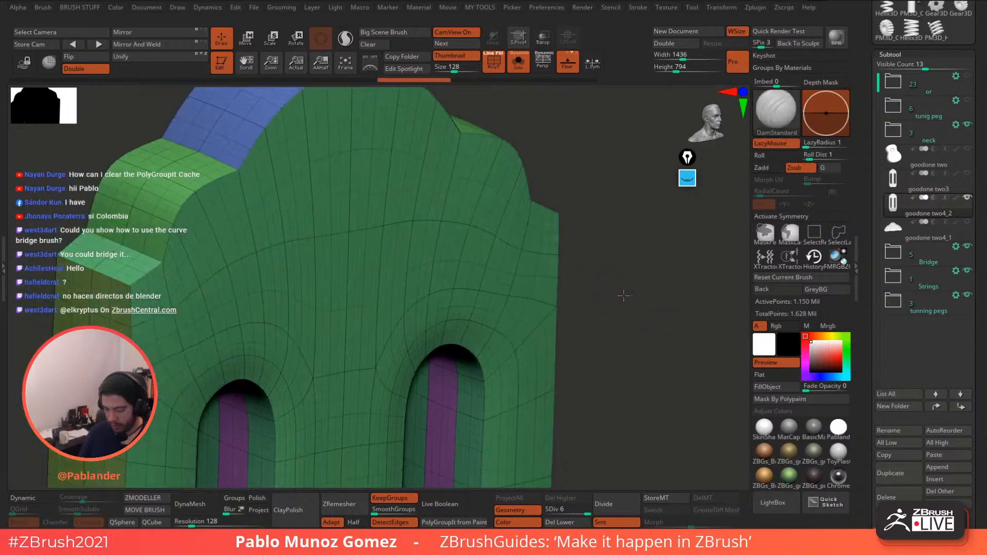
pyautogui.hotkey('ctrl', 'z')
pyautogui.moveTo(623, 296)
pyautogui.keyDown('alt'); pyautogui.mouseDown()
pyautogui.moveTo(611, 270)
pyautogui.moveTo(608, 281)
pyautogui.mouseUp(); pyautogui.keyUp('alt')
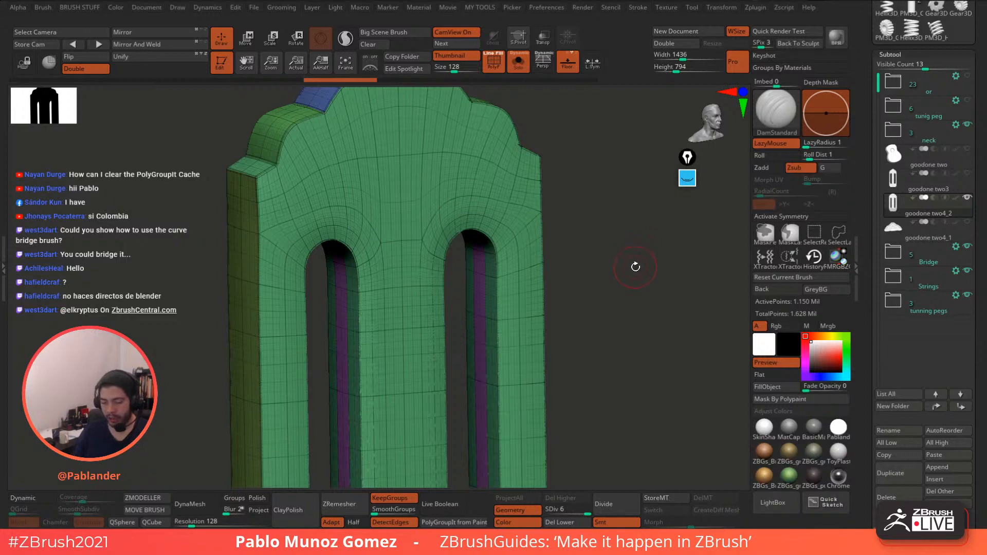
pyautogui.keyDown('ctrl'); pyautogui.keyDown('shift'); pyautogui.moveTo(585, 129); pyautogui.dragTo(506, 271); pyautogui.keyUp('shift'); pyautogui.keyUp('ctrl')
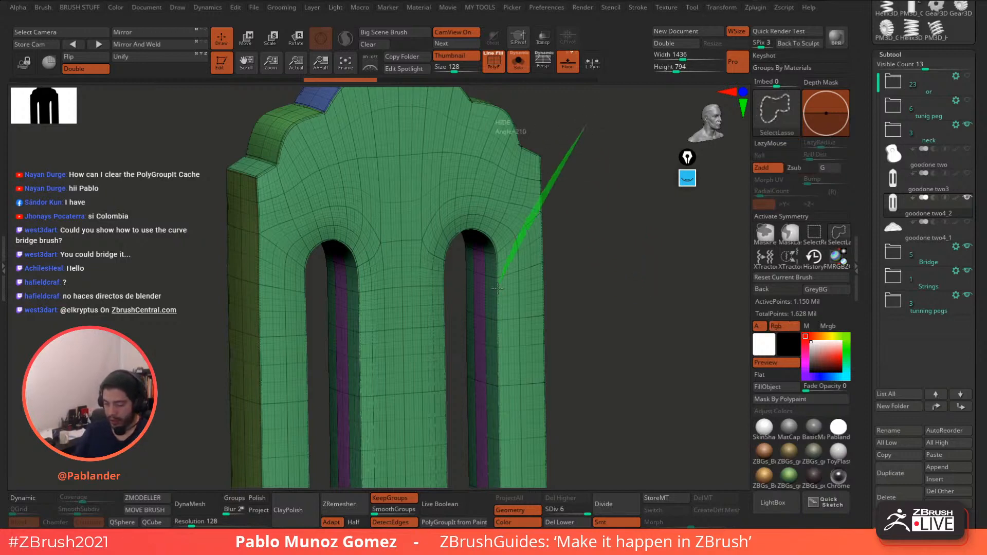
pyautogui.keyDown('ctrl'); pyautogui.keyDown('shift'); pyautogui.click(573, 252); pyautogui.keyUp('shift'); pyautogui.keyUp('ctrl')
pyautogui.click(814, 234)
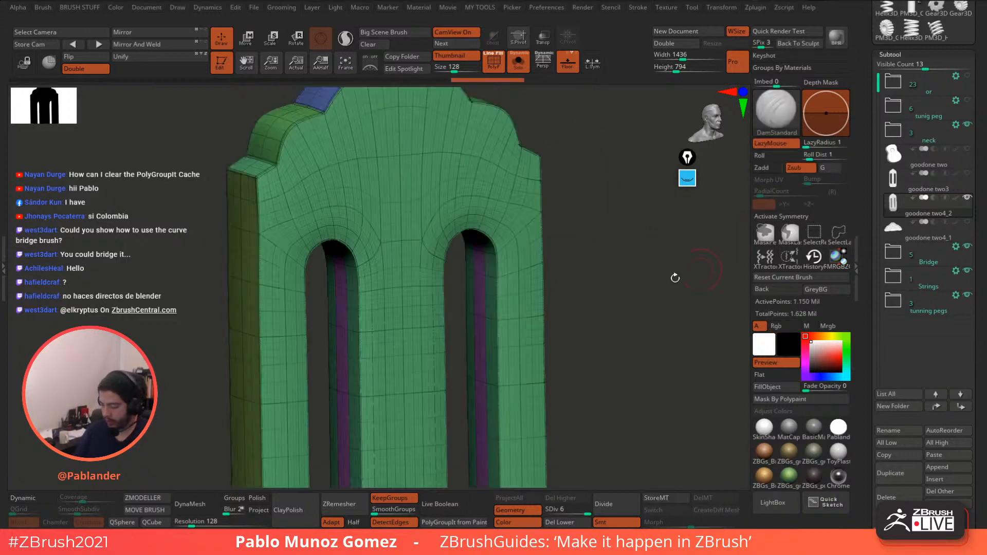
pyautogui.keyDown('ctrl'); pyautogui.keyDown('shift'); pyautogui.moveTo(599, 157); pyautogui.dragTo(424, 348); pyautogui.keyUp('shift'); pyautogui.keyUp('ctrl')
pyautogui.moveTo(560, 170); pyautogui.dragTo(603, 189)
pyautogui.moveTo(537, 328); pyautogui.dragTo(548, 293)
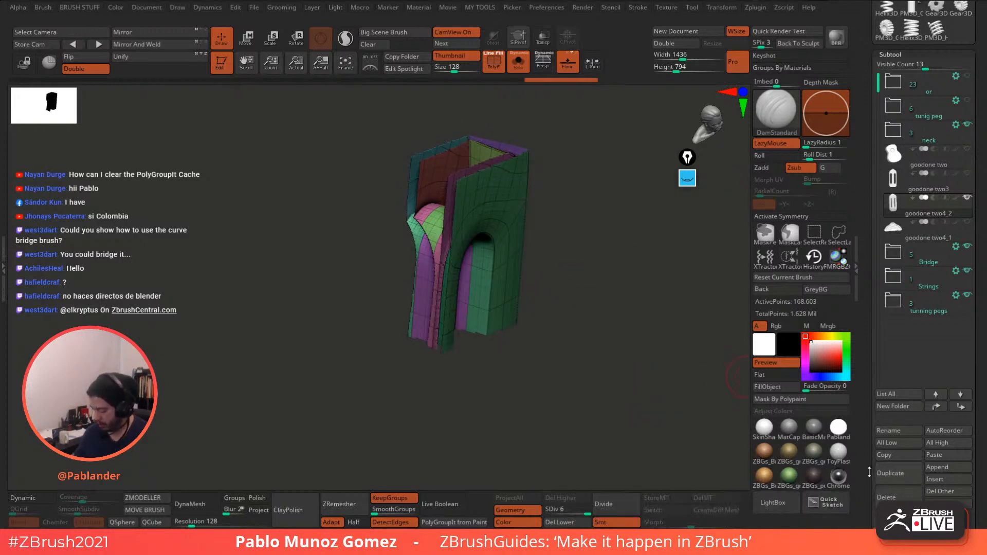
# - Delete the extra subtool and select the low-poly polygrouped plate
pyautogui.moveTo(871, 470); pyautogui.dragTo(873, 394)
pyautogui.keyDown('ctrl'); pyautogui.keyDown('shift'); pyautogui.click(665, 379); pyautogui.keyUp('shift'); pyautogui.keyUp('ctrl')
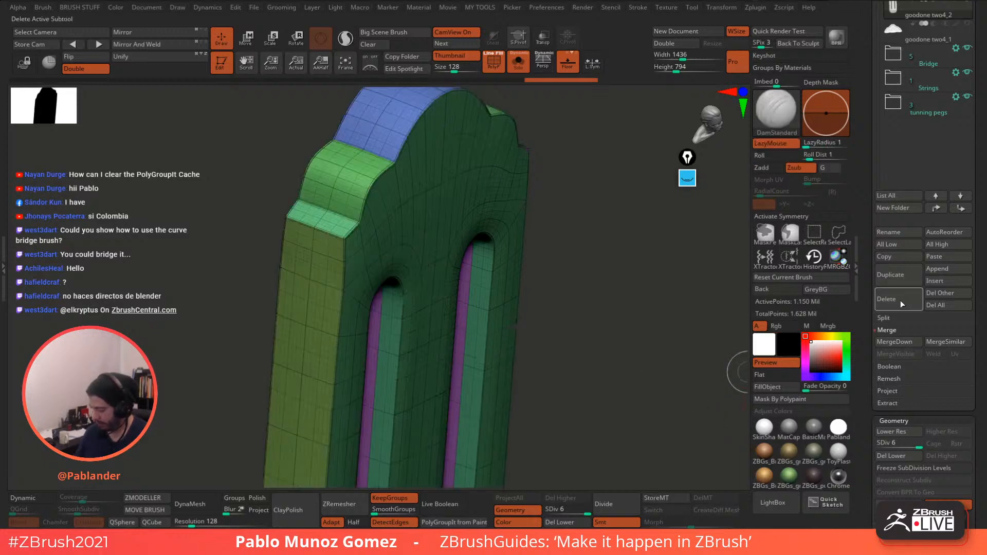
pyautogui.click(900, 300)
pyautogui.click(804, 325)
pyautogui.moveTo(876, 213); pyautogui.dragTo(860, 277)
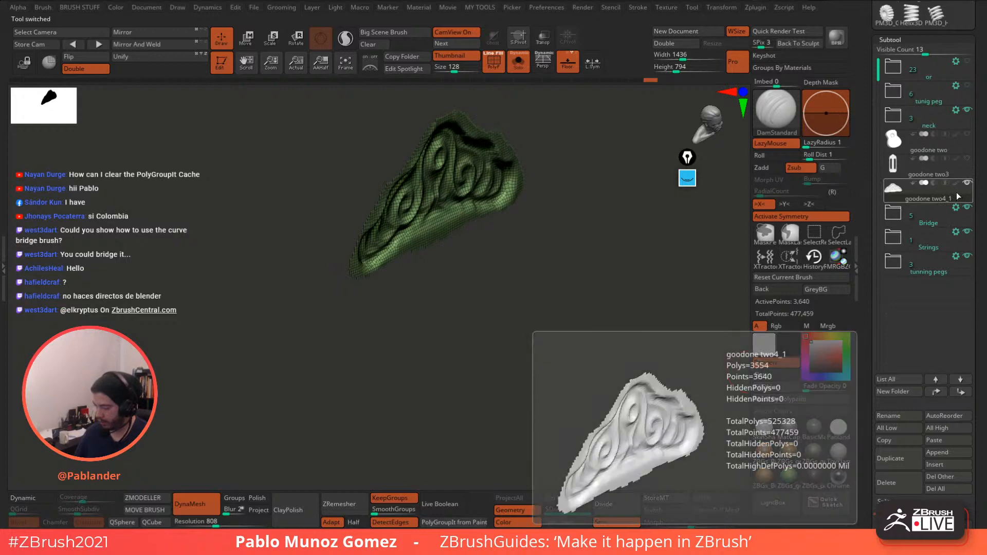
pyautogui.keyDown('ctrl'); pyautogui.keyDown('shift'); pyautogui.click(674, 317); pyautogui.keyUp('shift'); pyautogui.keyUp('ctrl')
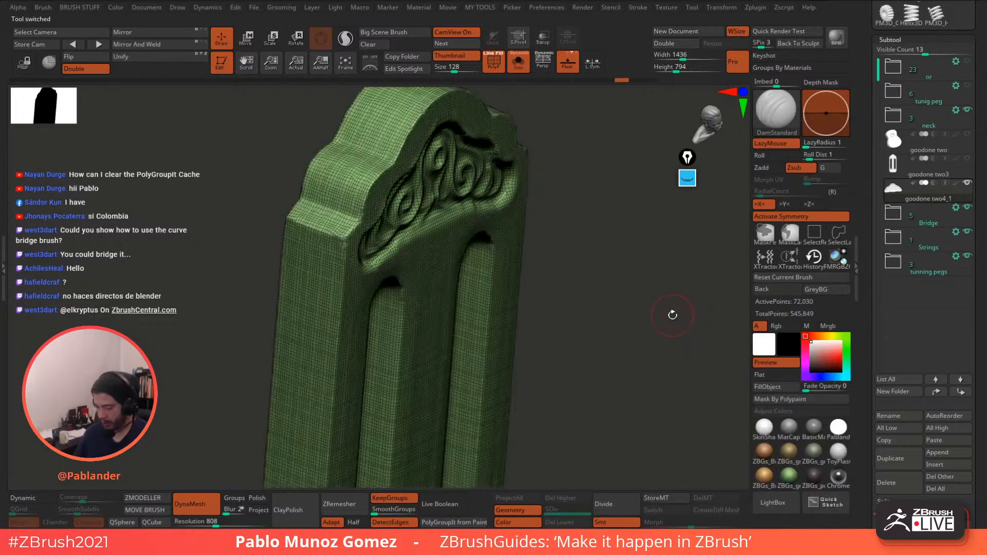
pyautogui.click(960, 176)
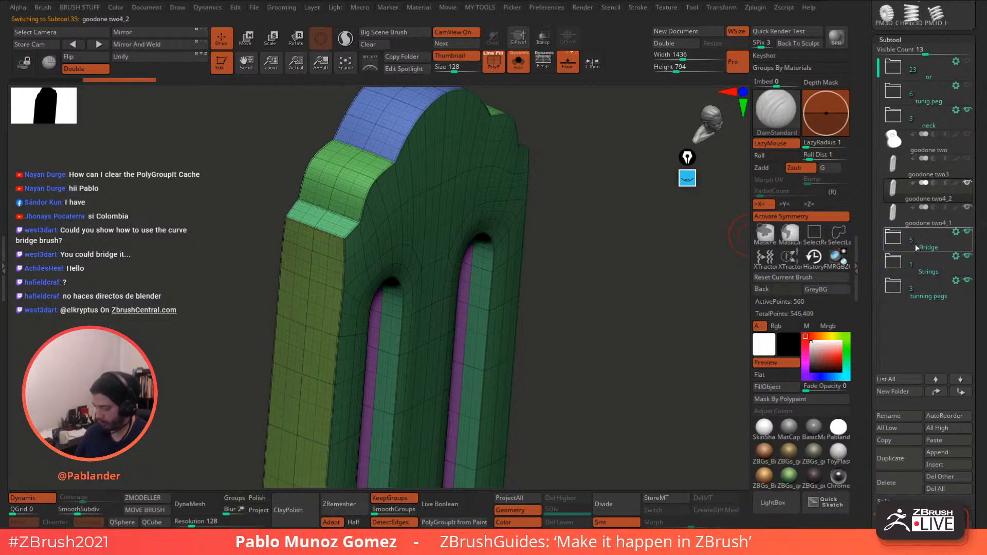
# - Set Dynamic Thickness to 0 and apply Dynamic Subdiv to the plate
pyautogui.scroll(-10, 915, 244)
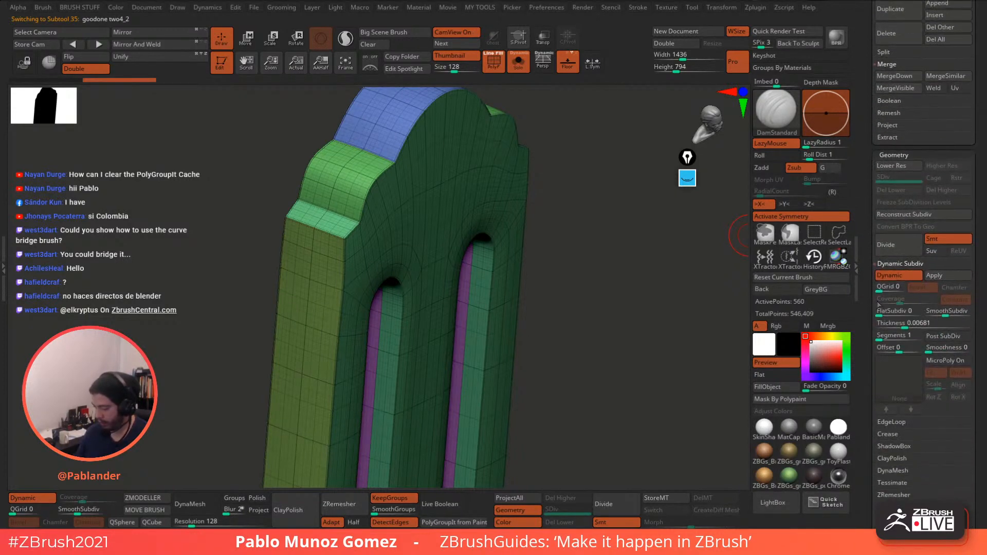
pyautogui.moveTo(678, 376)
pyautogui.keyDown('ctrl'); pyautogui.mouseDown(button='right')
pyautogui.moveTo(642, 364)
pyautogui.moveTo(682, 360)
pyautogui.mouseUp(button='right'); pyautogui.keyUp('ctrl')
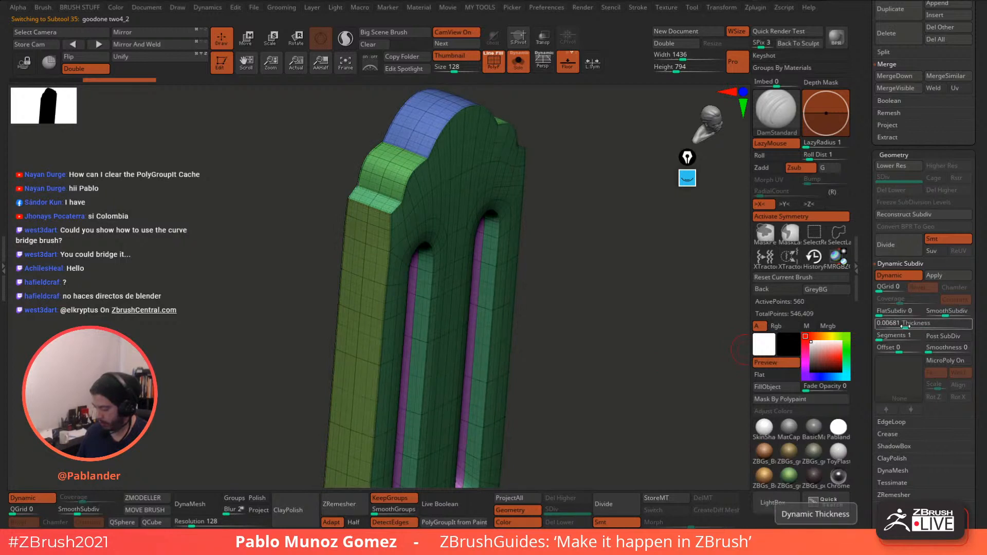
pyautogui.moveTo(904, 326); pyautogui.dragTo(912, 327)
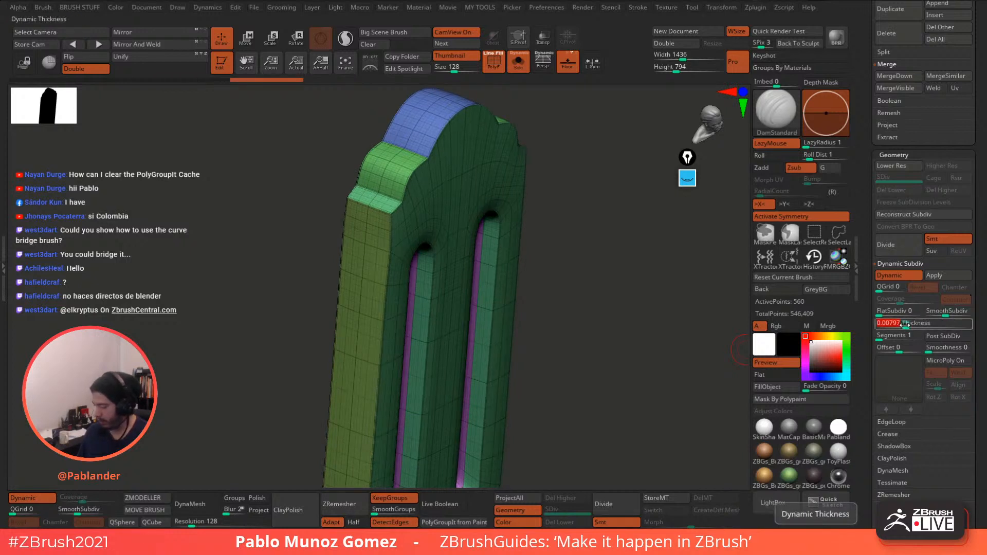
pyautogui.moveTo(904, 325); pyautogui.dragTo(881, 326)
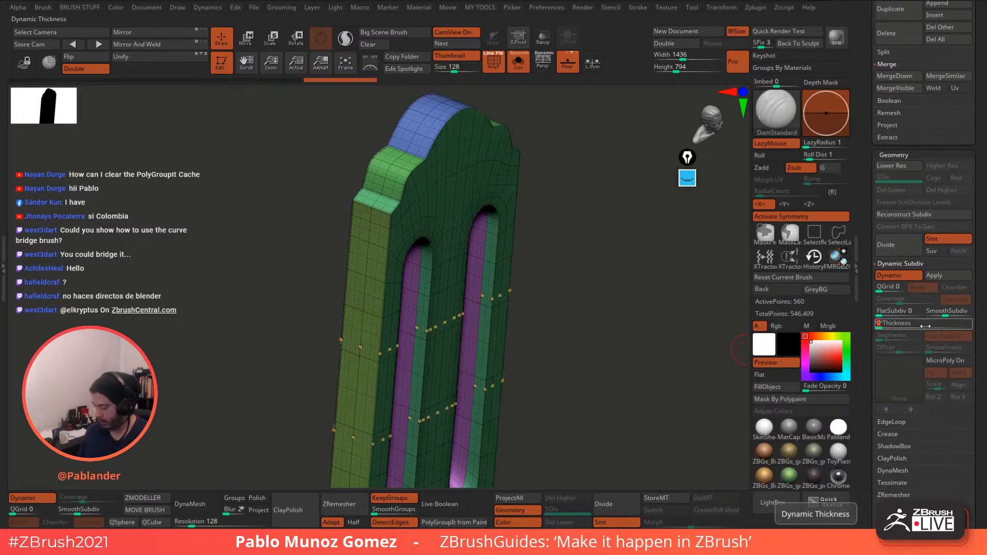
pyautogui.click(946, 274)
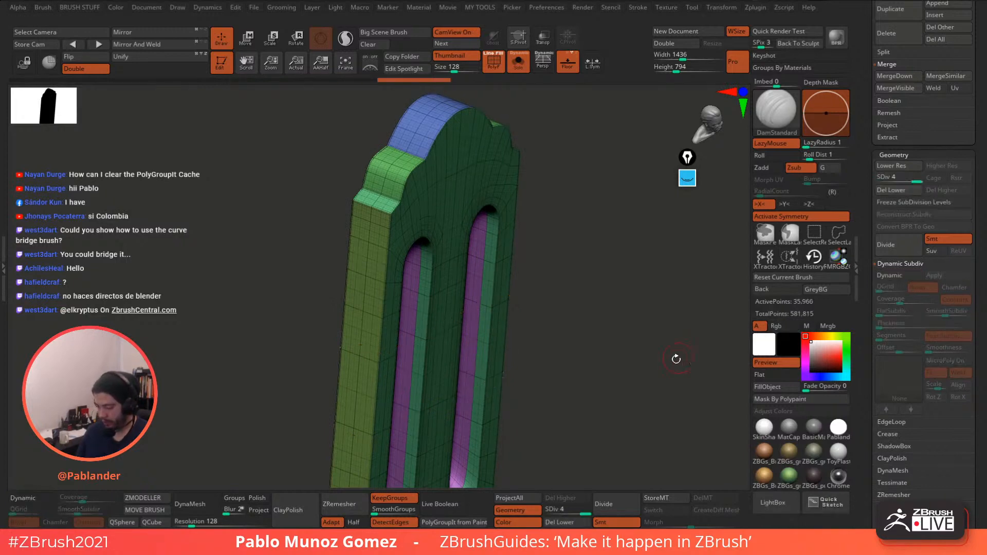
# - Divide the plate three more times to SDiv 7, about 2.301 million points
pyautogui.moveTo(676, 358); pyautogui.dragTo(663, 350)
pyautogui.click(896, 245)
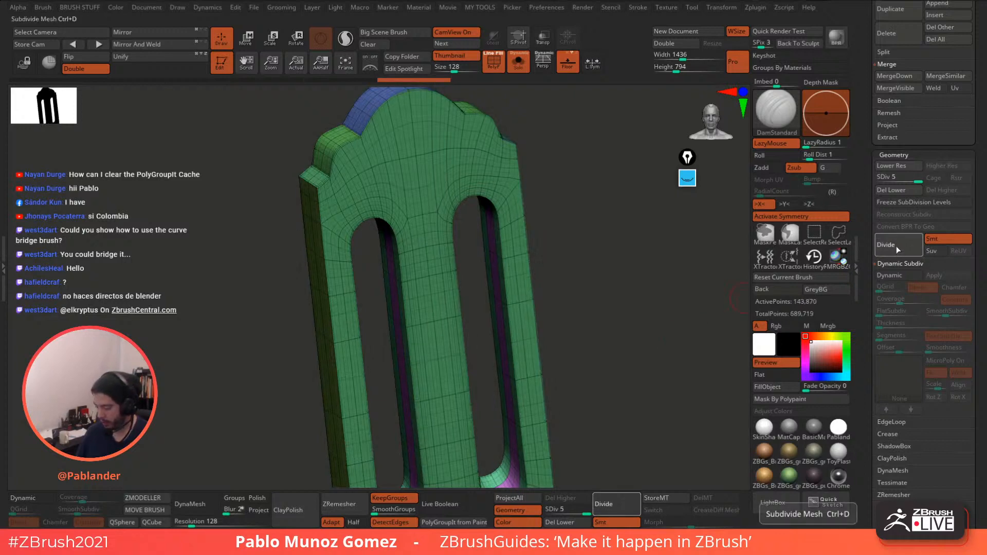
pyautogui.click(895, 246)
pyautogui.click(893, 248)
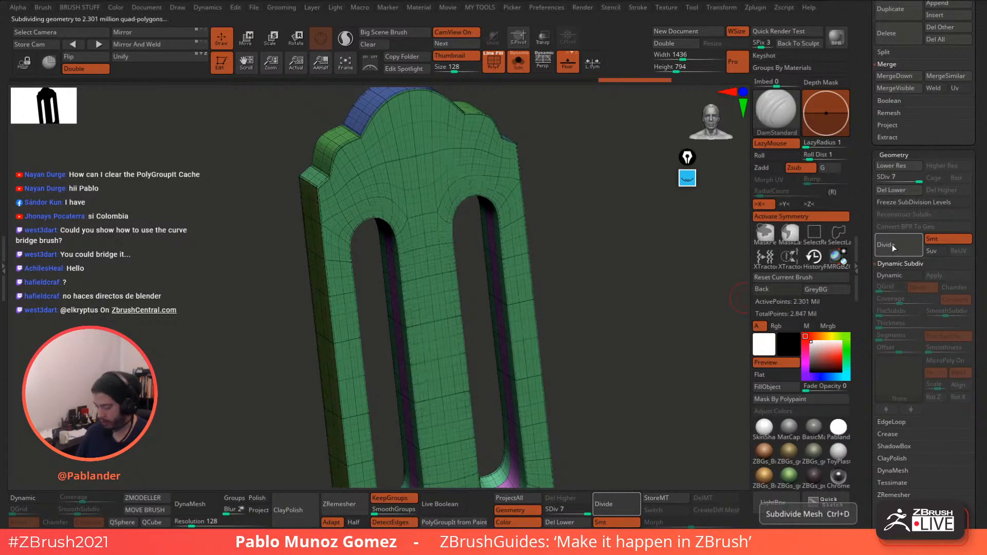
pyautogui.keyDown('shift'); pyautogui.moveTo(658, 344); pyautogui.dragTo(648, 343); pyautogui.keyUp('shift')
pyautogui.moveTo(873, 172); pyautogui.dragTo(859, 293)
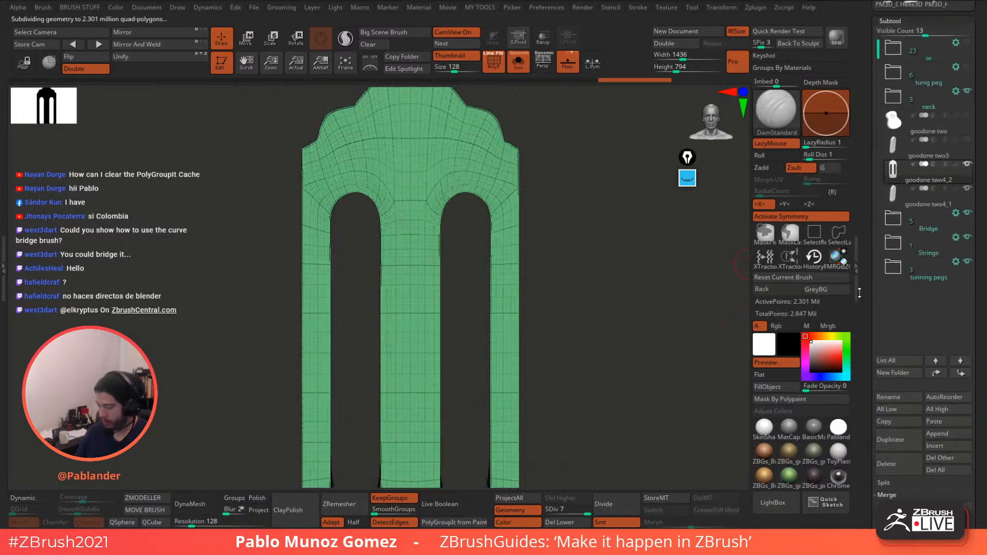
pyautogui.click(518, 63)
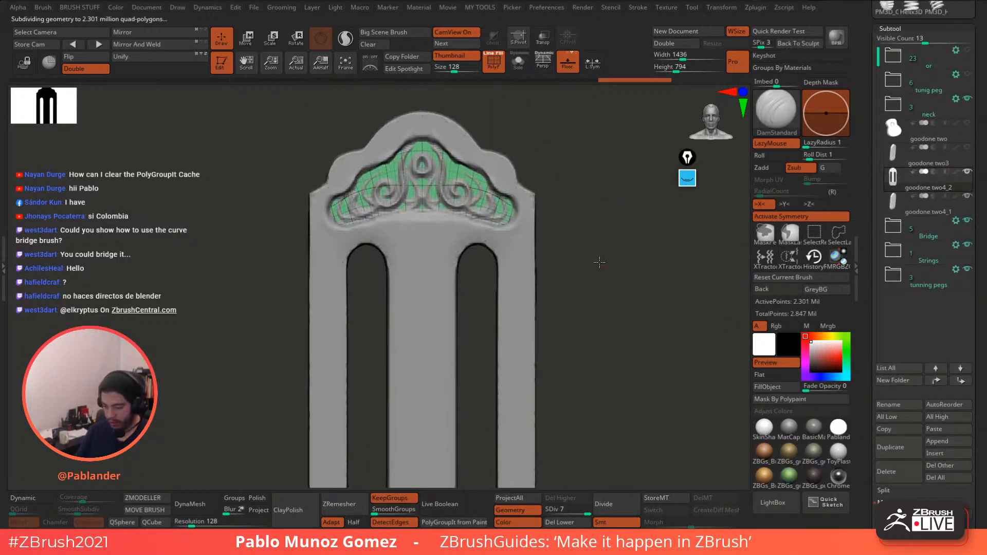
pyautogui.moveTo(550, 150); pyautogui.dragTo(626, 280)
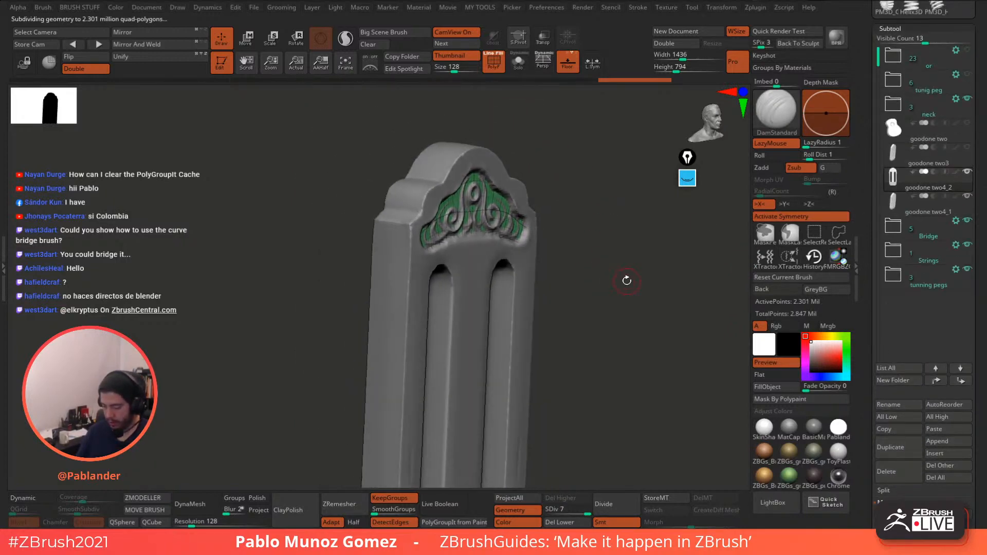
pyautogui.click(518, 62)
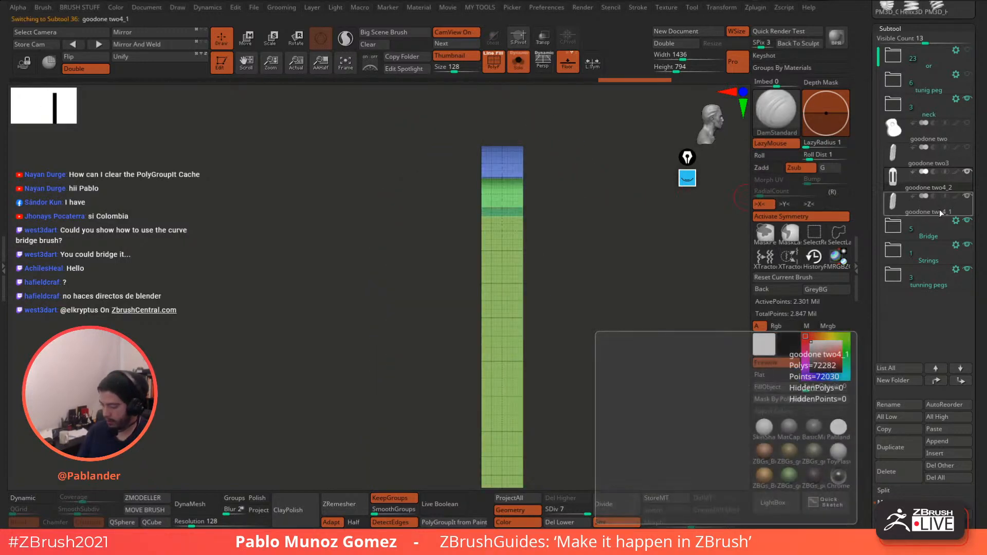
# - Select goodone two4_1 and snap the view to face it from the front
pyautogui.click(939, 210)
pyautogui.moveTo(579, 132)
pyautogui.mouseDown()
pyautogui.moveTo(602, 138)
pyautogui.moveTo(557, 176)
pyautogui.moveTo(516, 264)
pyautogui.mouseUp()
pyautogui.moveTo(594, 241)
pyautogui.mouseDown()
pyautogui.moveTo(570, 243)
pyautogui.moveTo(588, 238)
pyautogui.mouseUp()
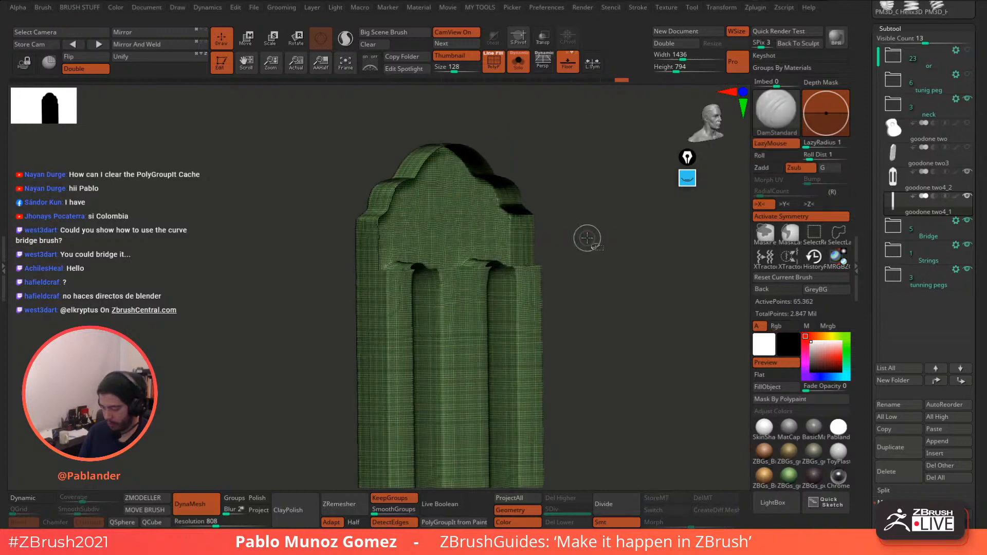
pyautogui.keyDown('ctrl'); pyautogui.keyDown('shift'); pyautogui.click(588, 238); pyautogui.keyUp('shift'); pyautogui.keyUp('ctrl')
pyautogui.moveTo(631, 276)
pyautogui.keyDown('shift'); pyautogui.mouseDown()
pyautogui.moveTo(598, 283)
pyautogui.moveTo(626, 293)
pyautogui.mouseUp(); pyautogui.keyUp('shift')
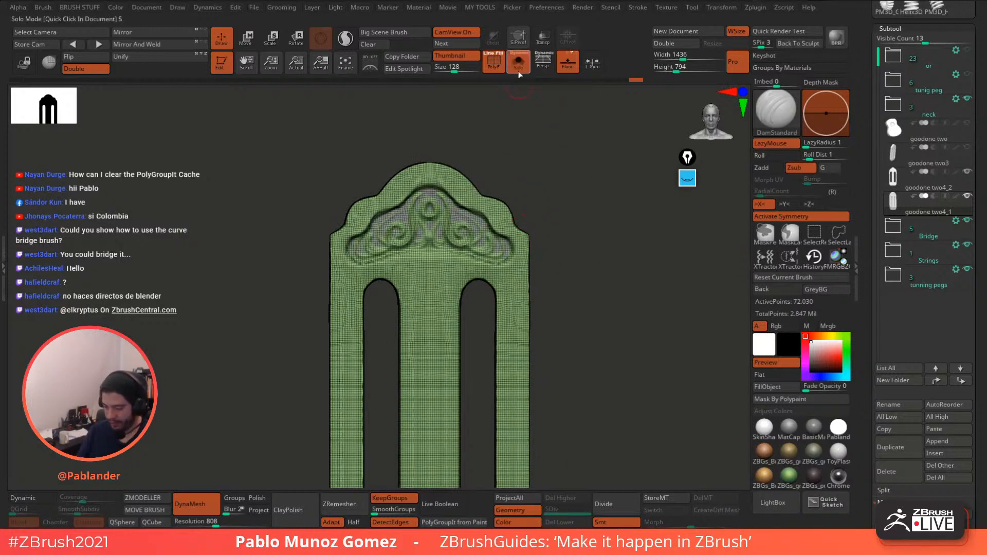
# - Keep only the top scroll ornament visible and delete the hidden polygons, about 4,100 points
pyautogui.hotkey('ctrl', 'shift')
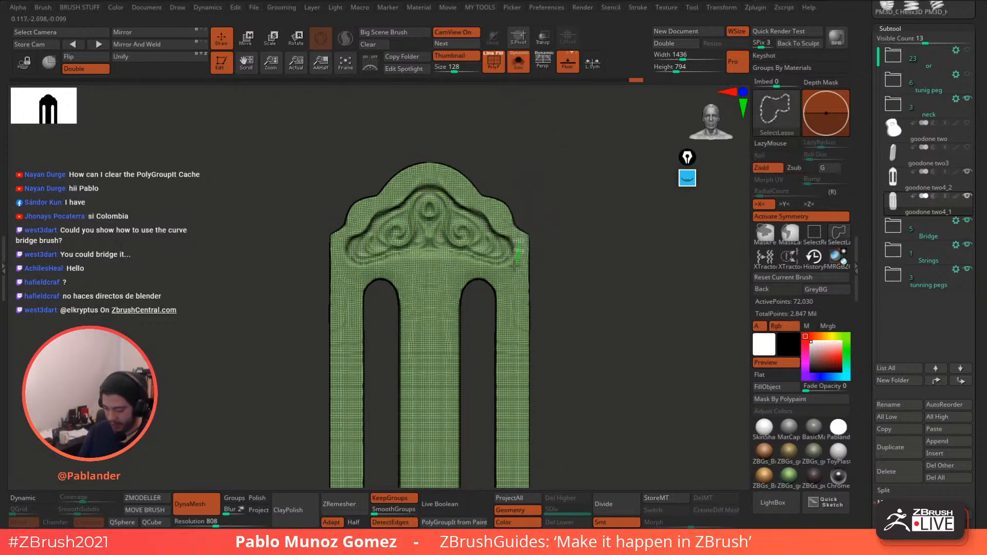
pyautogui.moveTo(516, 266)
pyautogui.keyDown('ctrl'); pyautogui.keyDown('shift'); pyautogui.mouseDown()
pyautogui.moveTo(423, 250)
pyautogui.moveTo(493, 204)
pyautogui.moveTo(502, 213)
pyautogui.mouseUp(); pyautogui.keyUp('shift'); pyautogui.keyUp('ctrl')
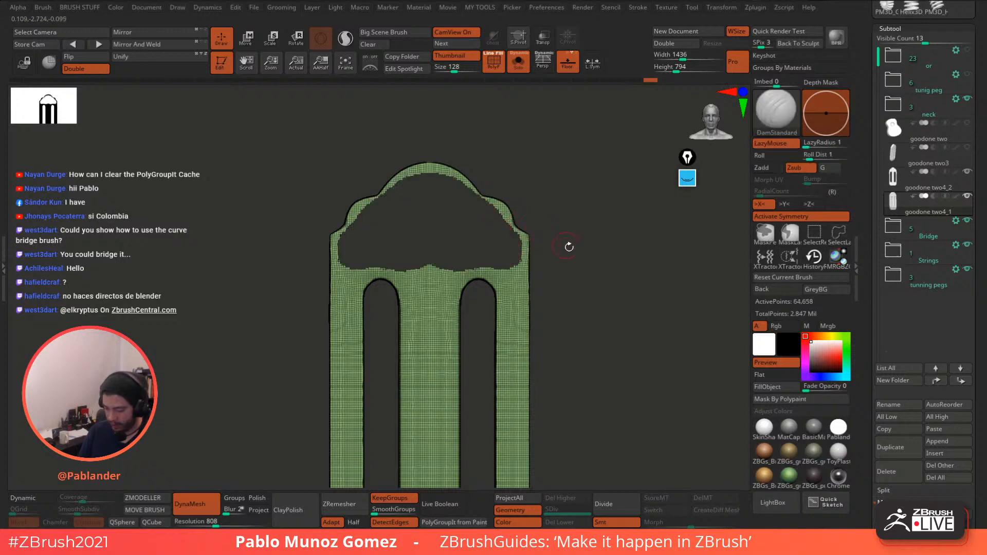
pyautogui.keyDown('ctrl'); pyautogui.keyDown('shift'); pyautogui.click(588, 236); pyautogui.keyUp('shift'); pyautogui.keyUp('ctrl')
pyautogui.moveTo(581, 232)
pyautogui.mouseDown()
pyautogui.moveTo(525, 158)
pyautogui.moveTo(382, 224)
pyautogui.moveTo(383, 197)
pyautogui.mouseUp()
pyautogui.moveTo(612, 226)
pyautogui.keyDown('shift'); pyautogui.mouseDown()
pyautogui.moveTo(560, 184)
pyautogui.moveTo(595, 224)
pyautogui.mouseUp(); pyautogui.keyUp('shift')
pyautogui.press('q')
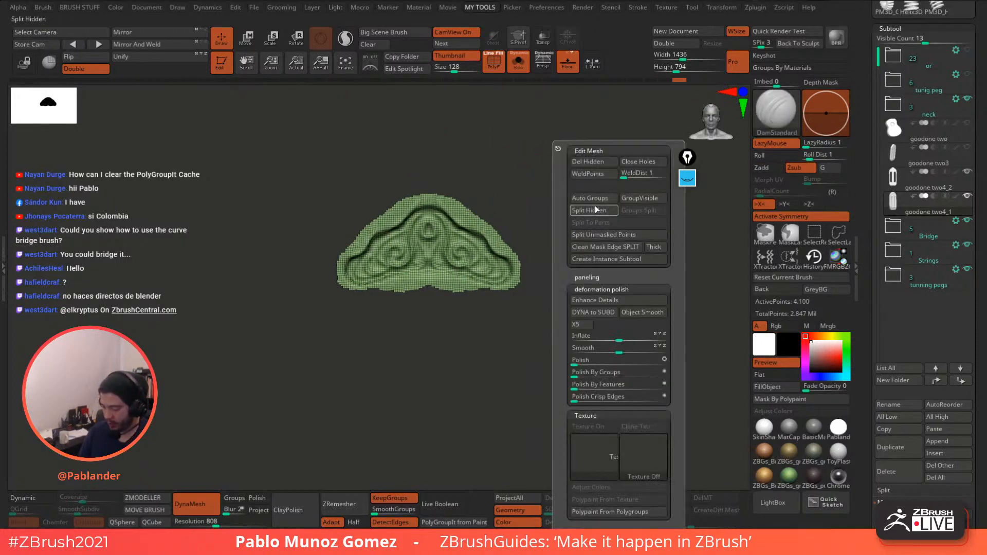
pyautogui.click(597, 163)
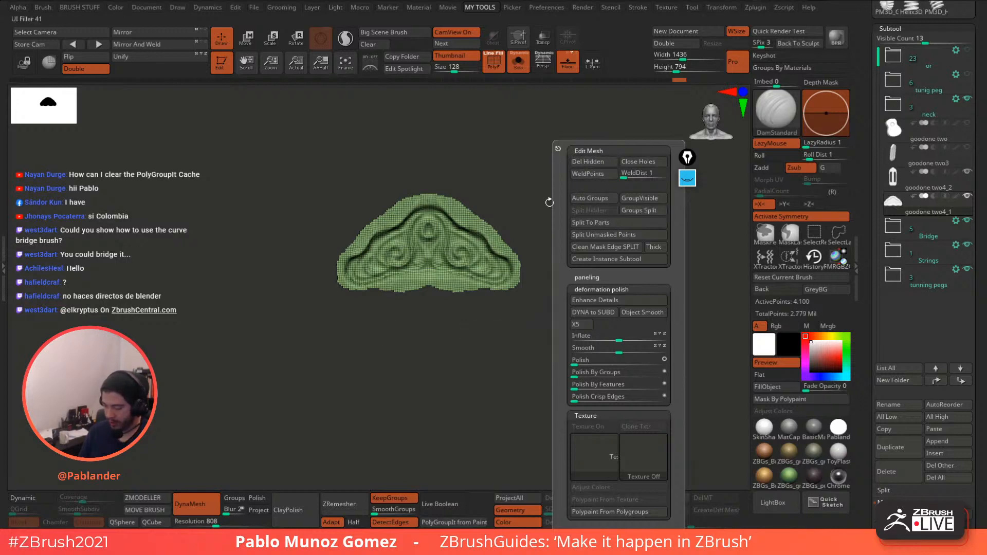
pyautogui.click(519, 70)
pyautogui.moveTo(544, 175); pyautogui.dragTo(591, 178)
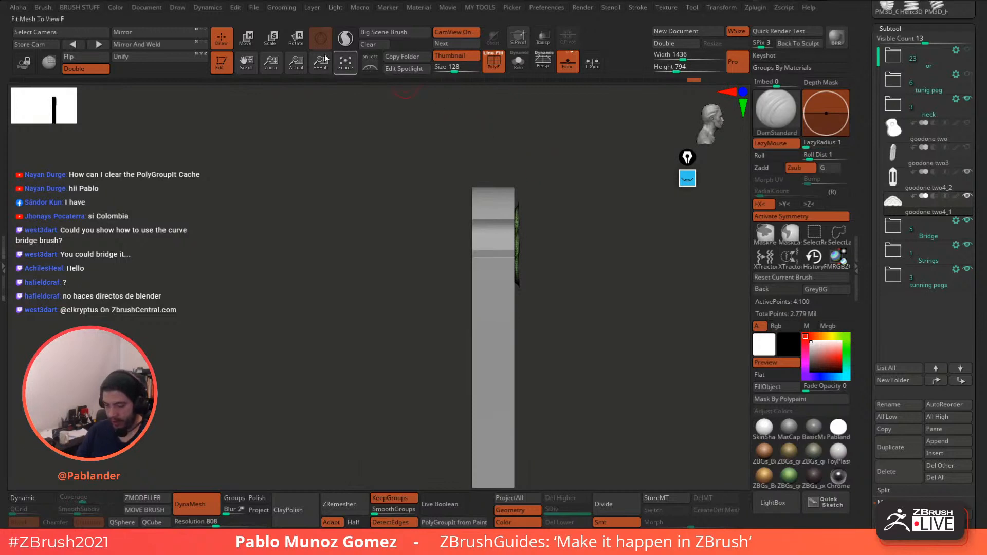
# - Check the panel's depth in Move mode, then pick the Move brush
pyautogui.click(246, 39)
pyautogui.moveTo(578, 227)
pyautogui.mouseDown()
pyautogui.moveTo(590, 229)
pyautogui.moveTo(606, 200)
pyautogui.moveTo(628, 235)
pyautogui.moveTo(574, 255)
pyautogui.moveTo(589, 233)
pyautogui.moveTo(574, 234)
pyautogui.mouseUp()
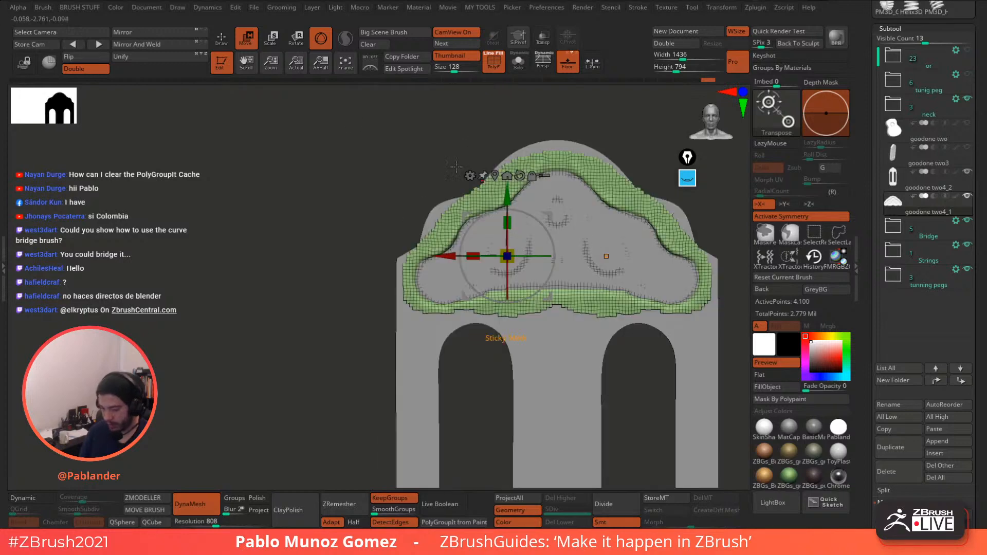
pyautogui.click(222, 40)
pyautogui.moveTo(374, 250); pyautogui.dragTo(601, 254)
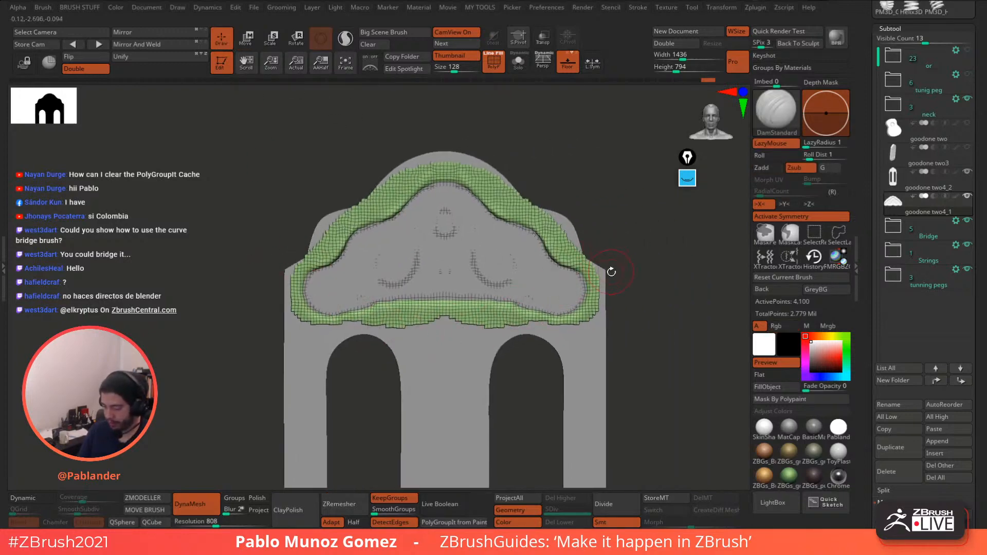
pyautogui.press('b')
pyautogui.press('m')
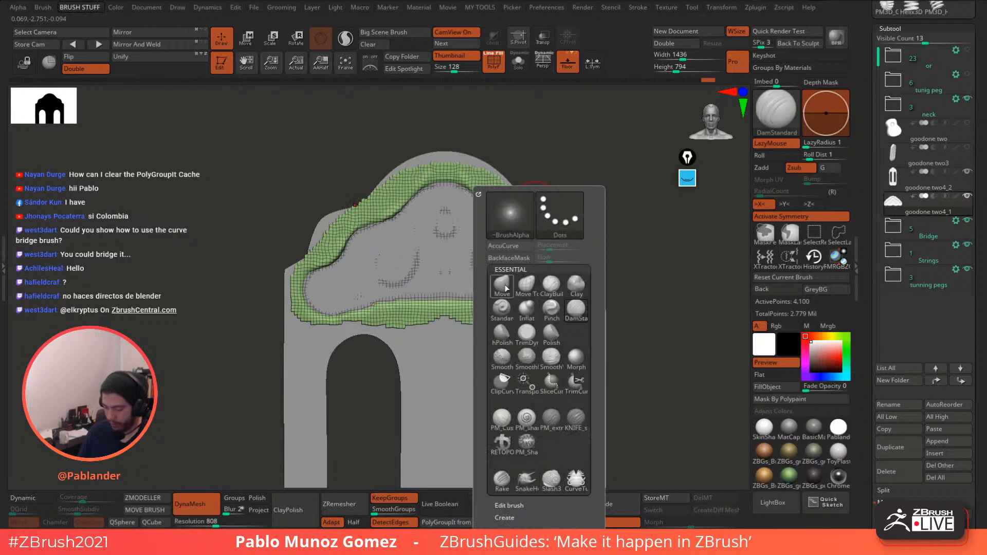
pyautogui.press('v')
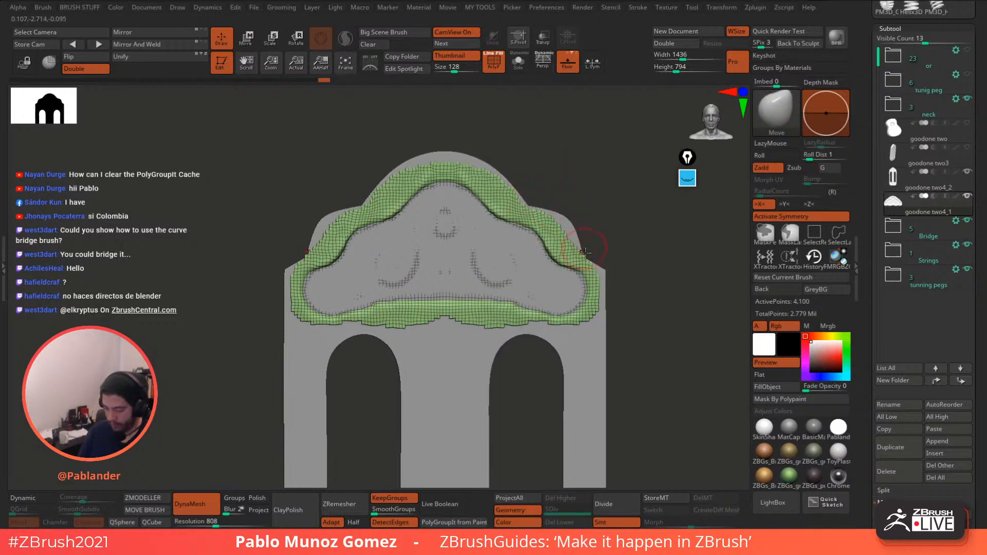
pyautogui.hotkey('ctrl', 'z')
# - Select goodone two4_2 and ProjectAll the scroll ornament detail onto it
pyautogui.click(928, 183)
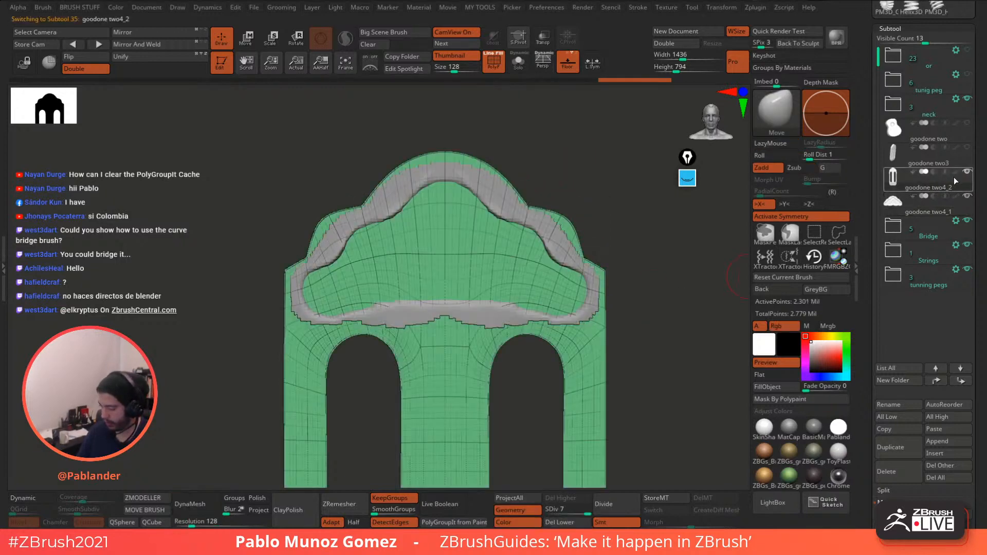
pyautogui.click(531, 498)
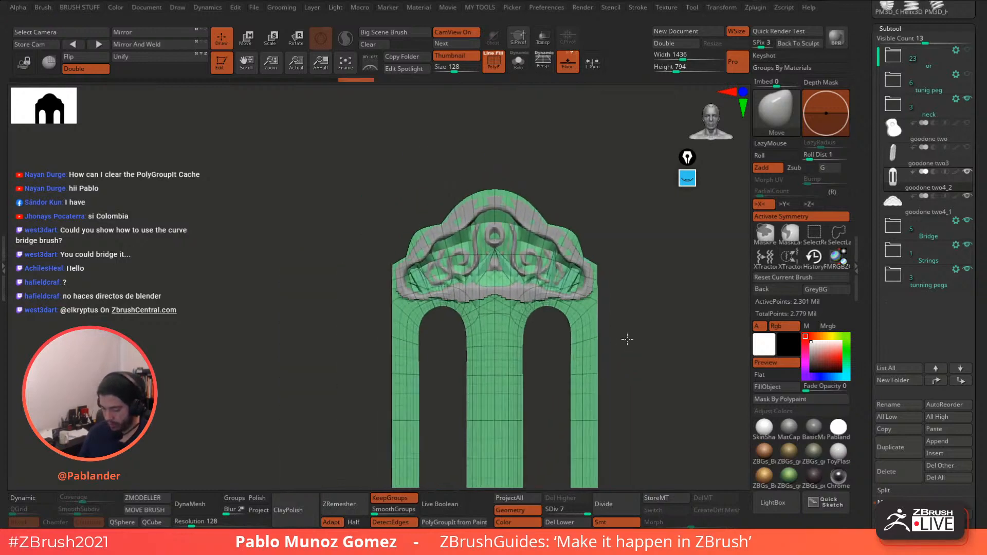
pyautogui.moveTo(627, 341)
pyautogui.mouseDown()
pyautogui.moveTo(634, 326)
pyautogui.moveTo(632, 355)
pyautogui.mouseUp()
pyautogui.click(903, 206)
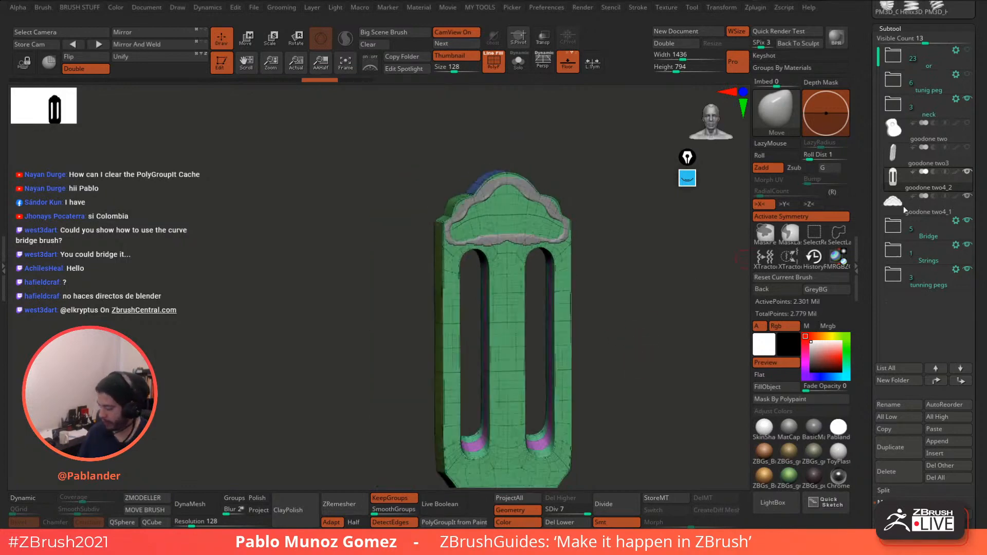
# - Delete goodone two4_1, then ready DamStandard on goodone two4_2 with PolyF off
pyautogui.click(894, 474)
pyautogui.click(803, 496)
pyautogui.moveTo(662, 357); pyautogui.dragTo(625, 301)
pyautogui.click(940, 183)
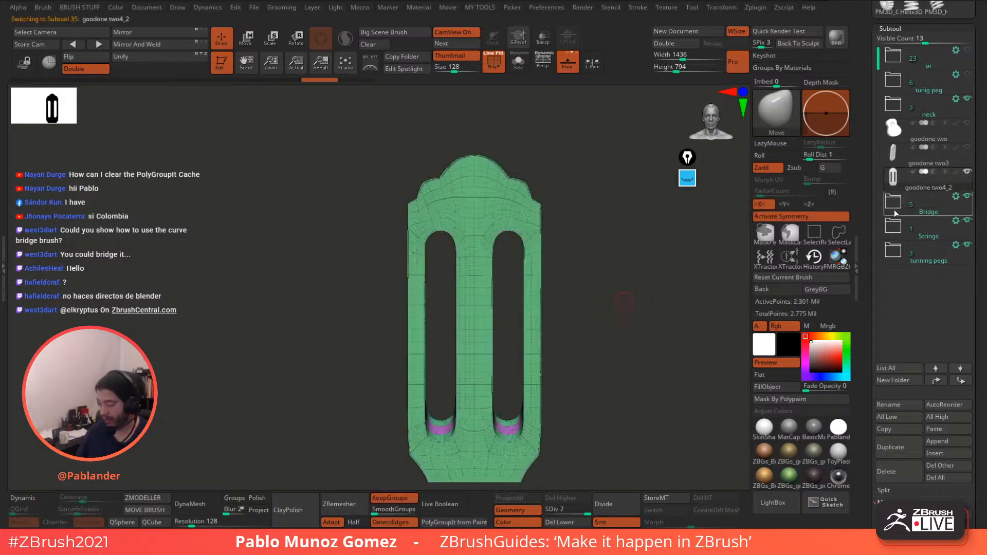
pyautogui.keyDown('alt'); pyautogui.moveTo(553, 230); pyautogui.dragTo(589, 254); pyautogui.keyUp('alt')
pyautogui.press('space')
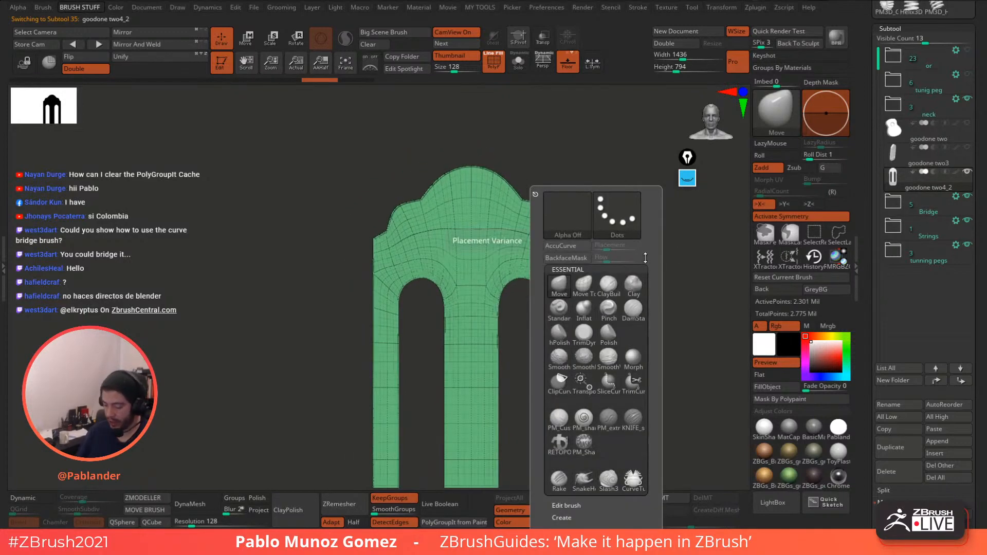
pyautogui.click(631, 309)
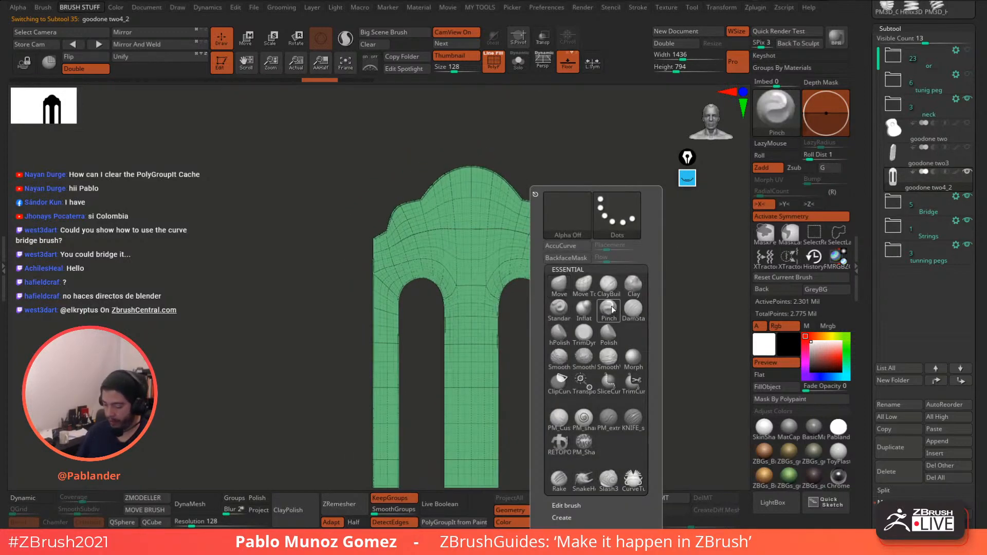
pyautogui.click(493, 67)
# - Carve mirrored curl grooves across the plate's top and loops at its bottom
pyautogui.moveTo(497, 201)
pyautogui.mouseDown()
pyautogui.moveTo(520, 234)
pyautogui.moveTo(508, 246)
pyautogui.moveTo(502, 197)
pyautogui.moveTo(519, 261)
pyautogui.moveTo(492, 299)
pyautogui.mouseUp()
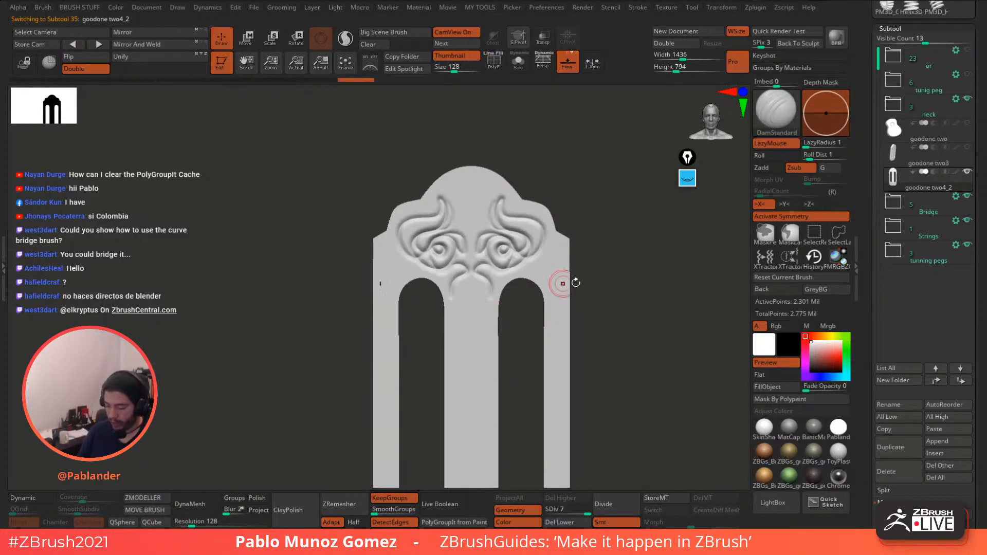
pyautogui.moveTo(562, 283)
pyautogui.mouseDown()
pyautogui.moveTo(605, 271)
pyautogui.moveTo(610, 293)
pyautogui.moveTo(614, 273)
pyautogui.mouseUp()
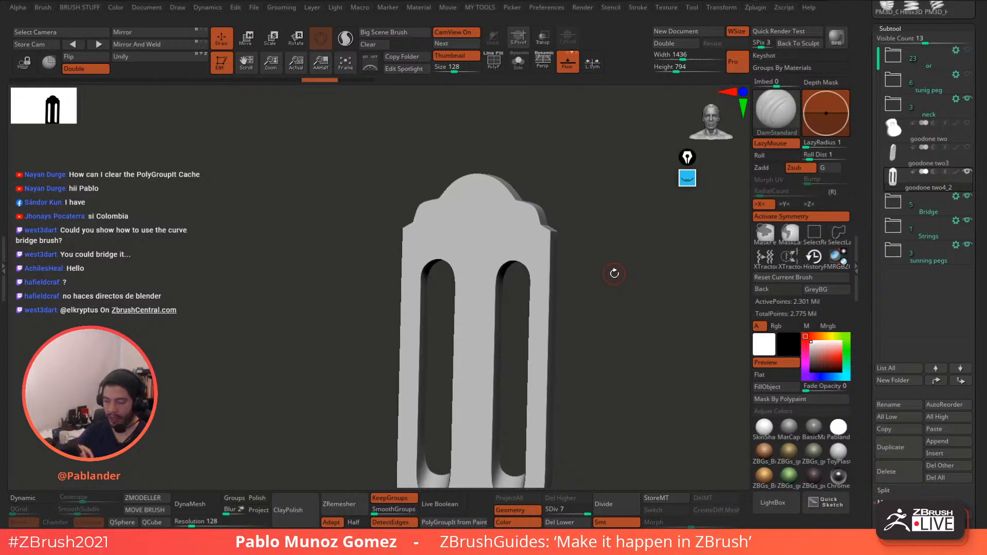
pyautogui.moveTo(548, 142); pyautogui.dragTo(548, 167)
pyautogui.moveTo(498, 201)
pyautogui.mouseDown()
pyautogui.moveTo(485, 218)
pyautogui.moveTo(510, 241)
pyautogui.moveTo(502, 244)
pyautogui.mouseUp()
pyautogui.hotkey('shift', 'f')
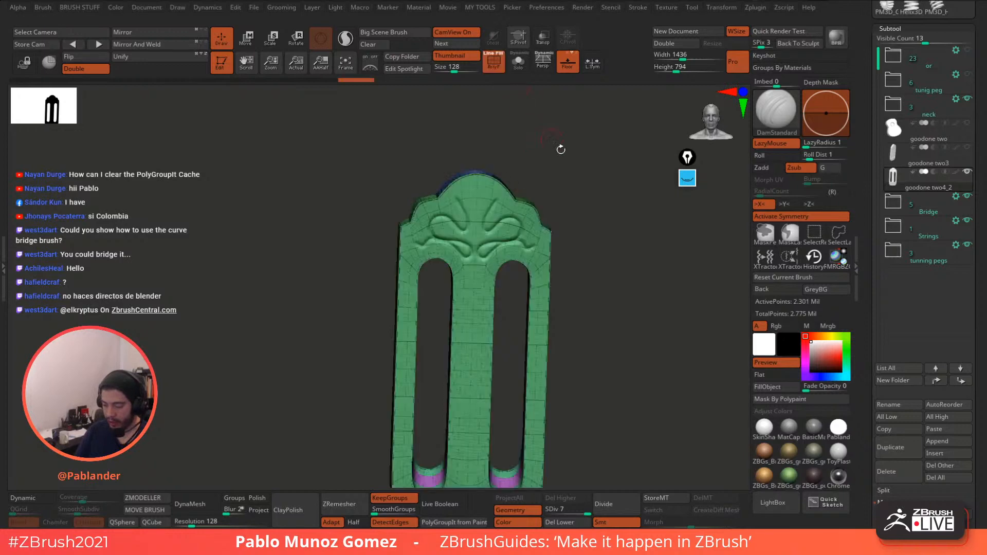
pyautogui.hotkey('ctrl', 'z')
pyautogui.hotkey('ctrl', 'z')
pyautogui.hotkey('ctrl', 'z')
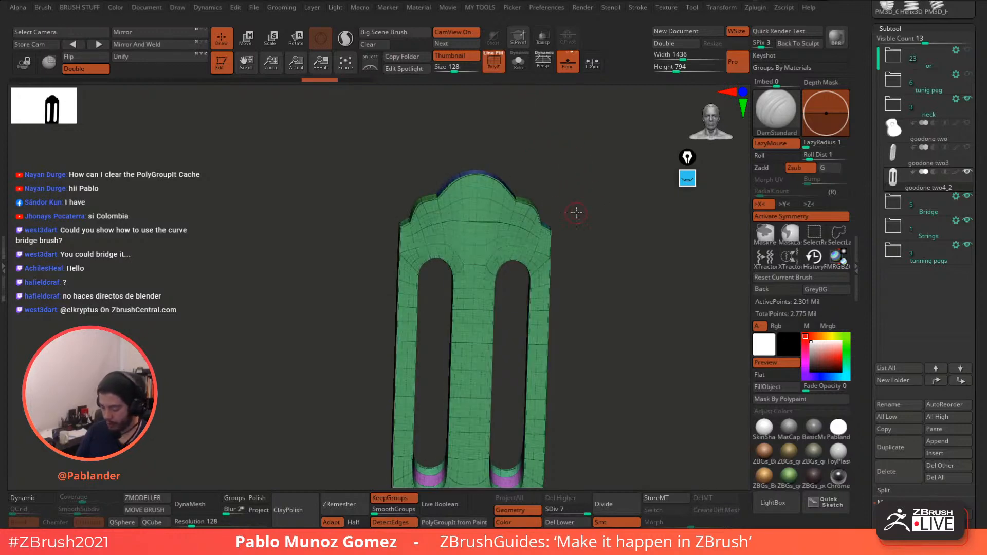
pyautogui.hotkey('shift', 'f')
pyautogui.moveTo(489, 208)
pyautogui.mouseDown()
pyautogui.moveTo(482, 214)
pyautogui.moveTo(485, 202)
pyautogui.moveTo(502, 234)
pyautogui.moveTo(543, 264)
pyautogui.mouseUp()
pyautogui.keyDown('alt'); pyautogui.moveTo(570, 295); pyautogui.dragTo(593, 212); pyautogui.keyUp('alt')
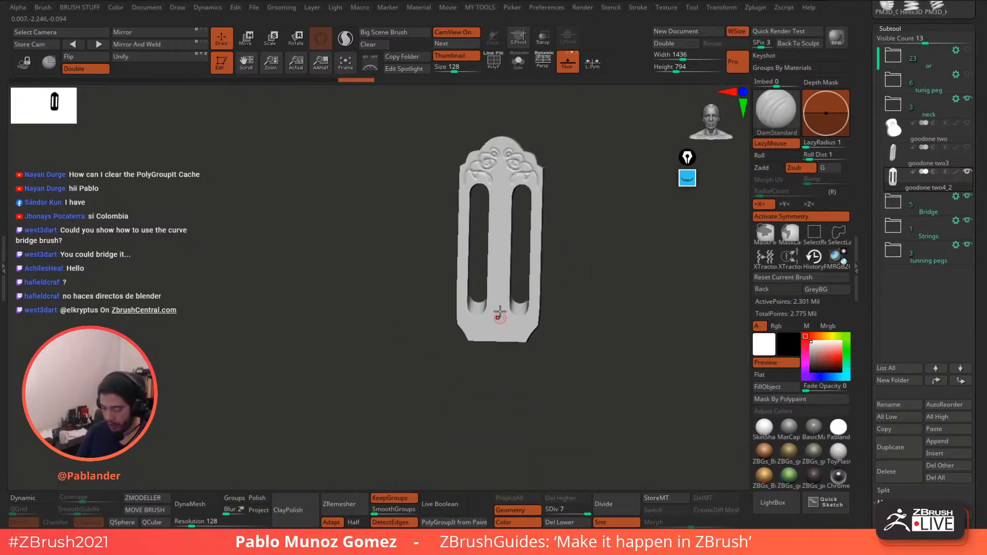
pyautogui.moveTo(502, 308); pyautogui.dragTo(515, 331)
# - Delete the active subtool, leaving about 473,819 total points
pyautogui.click(519, 63)
pyautogui.click(520, 68)
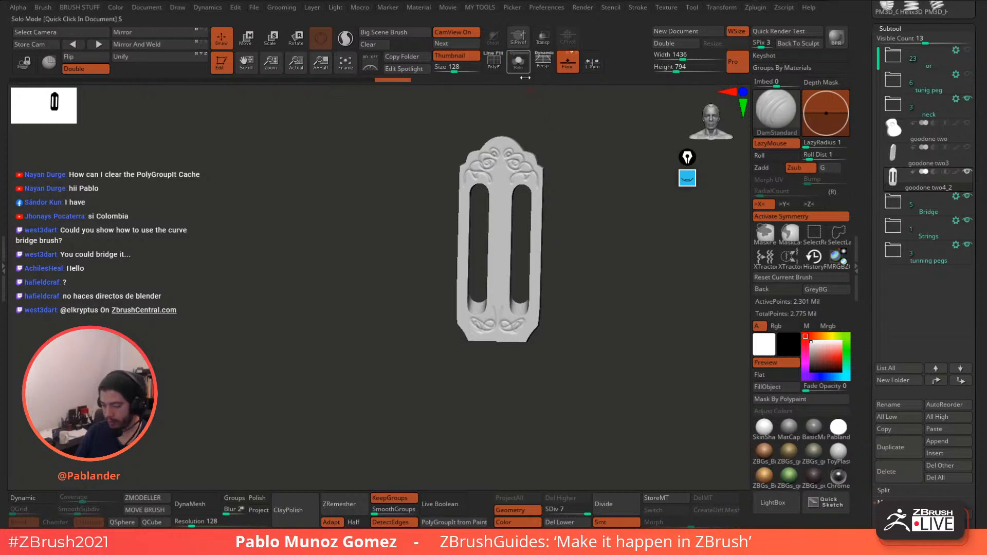
pyautogui.keyDown('alt'); pyautogui.moveTo(610, 167); pyautogui.dragTo(588, 205); pyautogui.keyUp('alt')
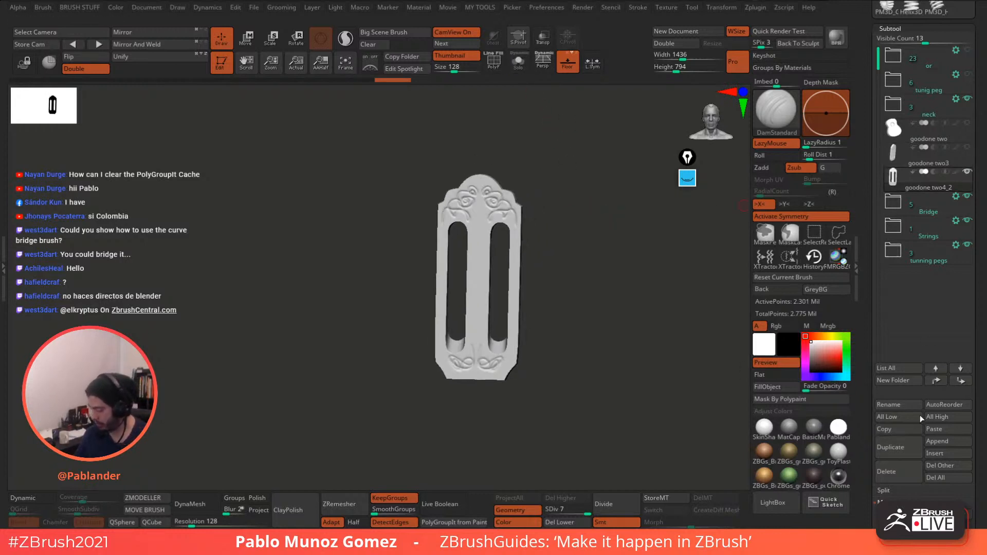
pyautogui.click(903, 468)
pyautogui.click(803, 493)
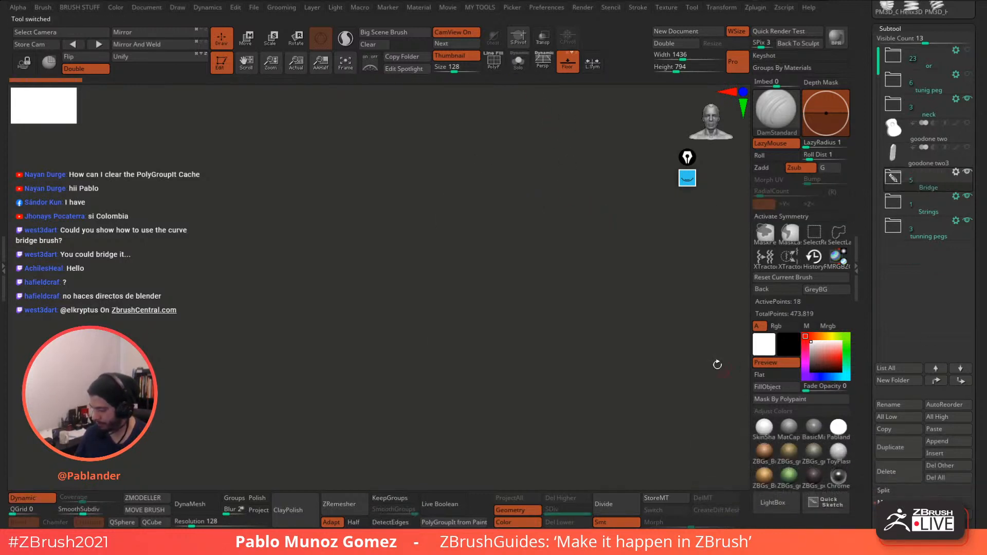
# - Unhide the guitar subtools, frame the whole guitar from above, and render a BPR preview
pyautogui.click(970, 148)
pyautogui.keyDown('alt'); pyautogui.moveTo(622, 346); pyautogui.dragTo(584, 243); pyautogui.keyUp('alt')
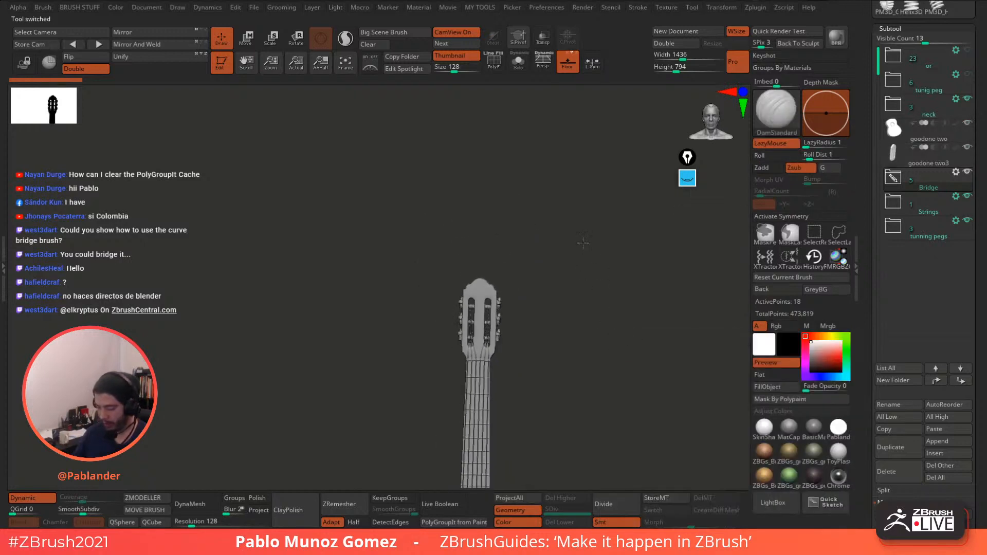
pyautogui.keyDown('alt'); pyautogui.moveTo(590, 355); pyautogui.dragTo(589, 245); pyautogui.keyUp('alt')
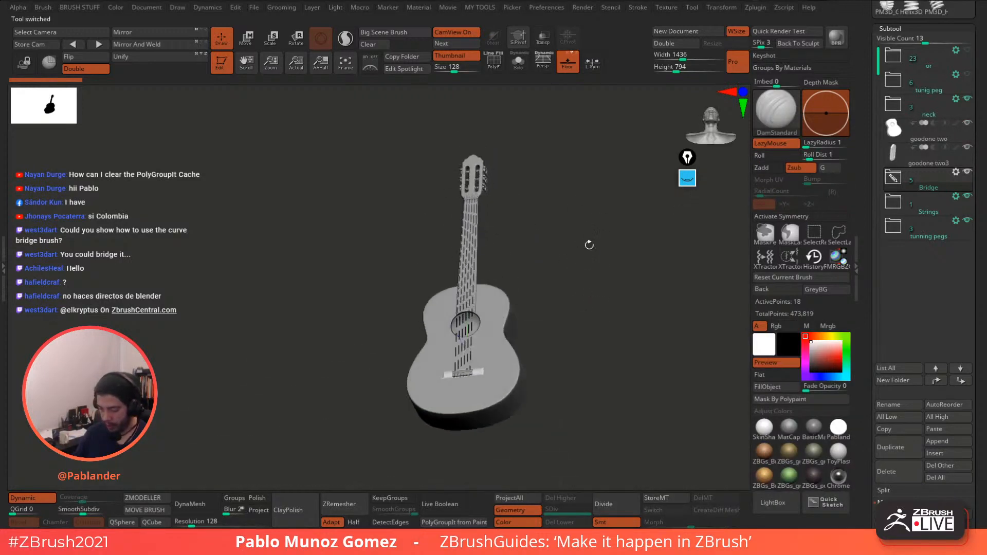
pyautogui.moveTo(531, 97); pyautogui.dragTo(623, 247)
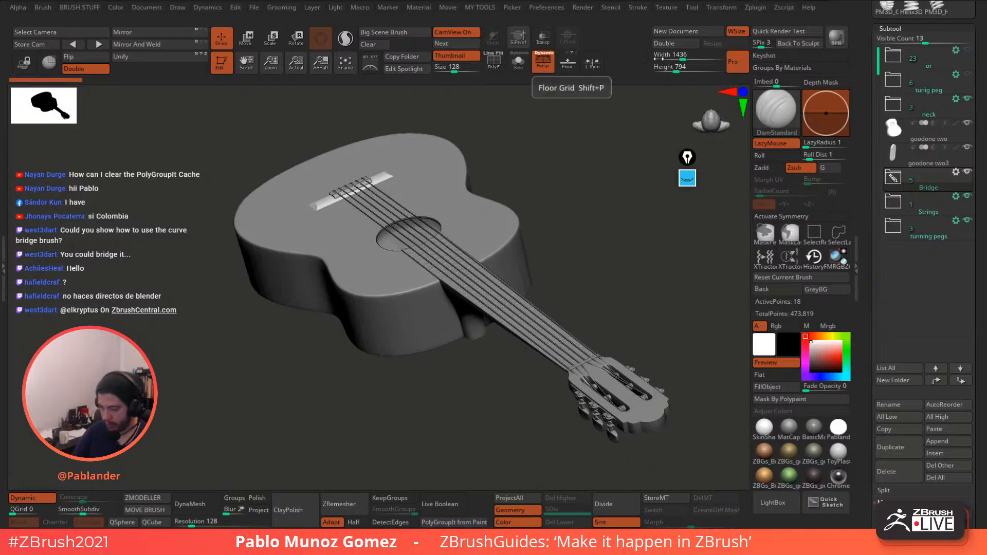
pyautogui.moveTo(603, 161); pyautogui.dragTo(604, 164)
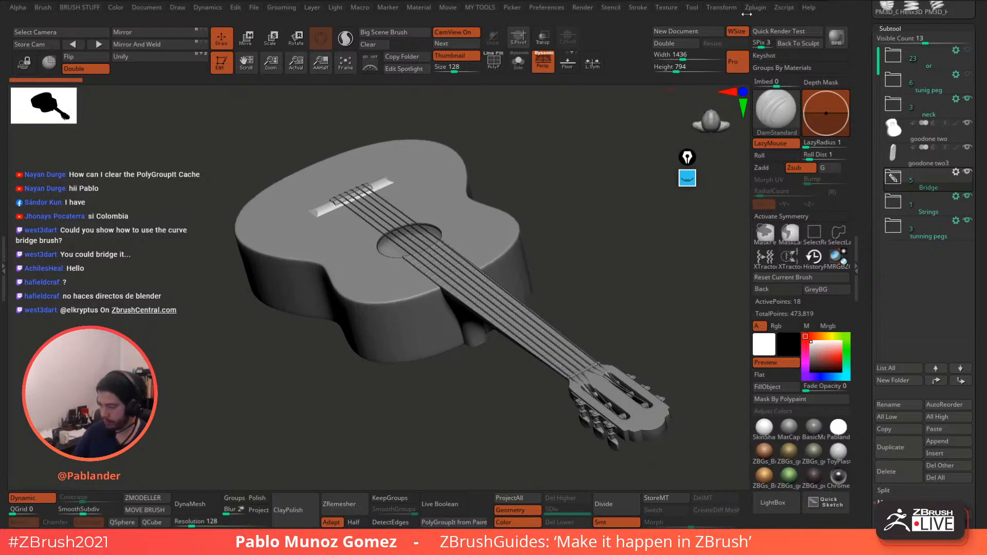
pyautogui.click(837, 37)
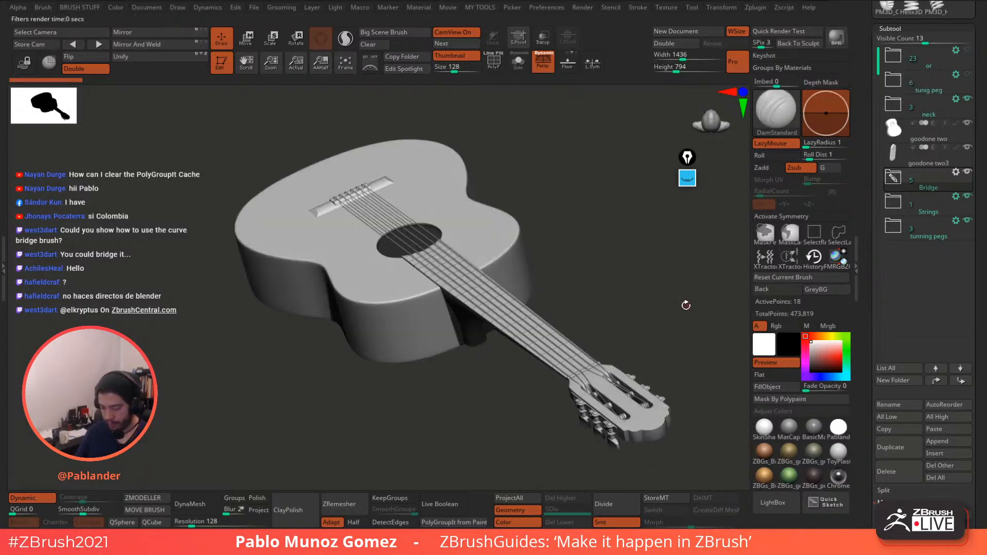